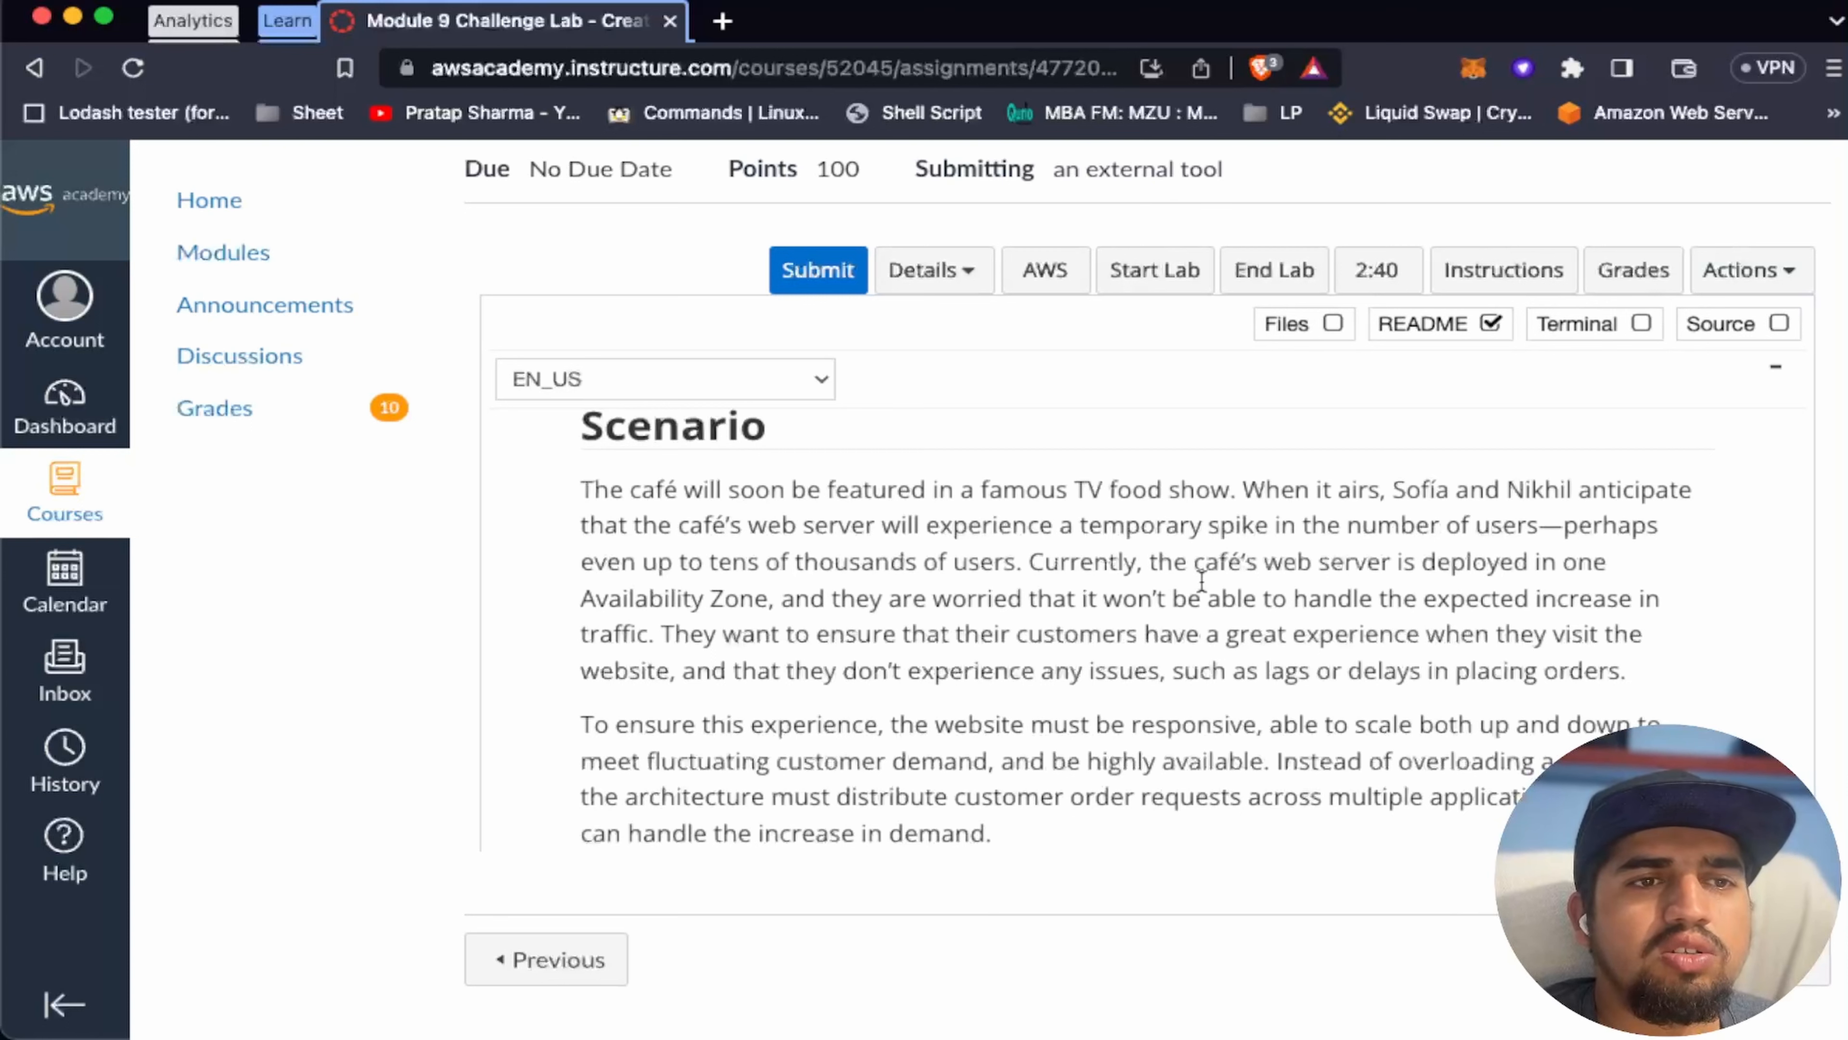
Step: Read the café scenario and the lab overview and objectives in the challenge lab instructions
scroll(1201, 580, down, 1)
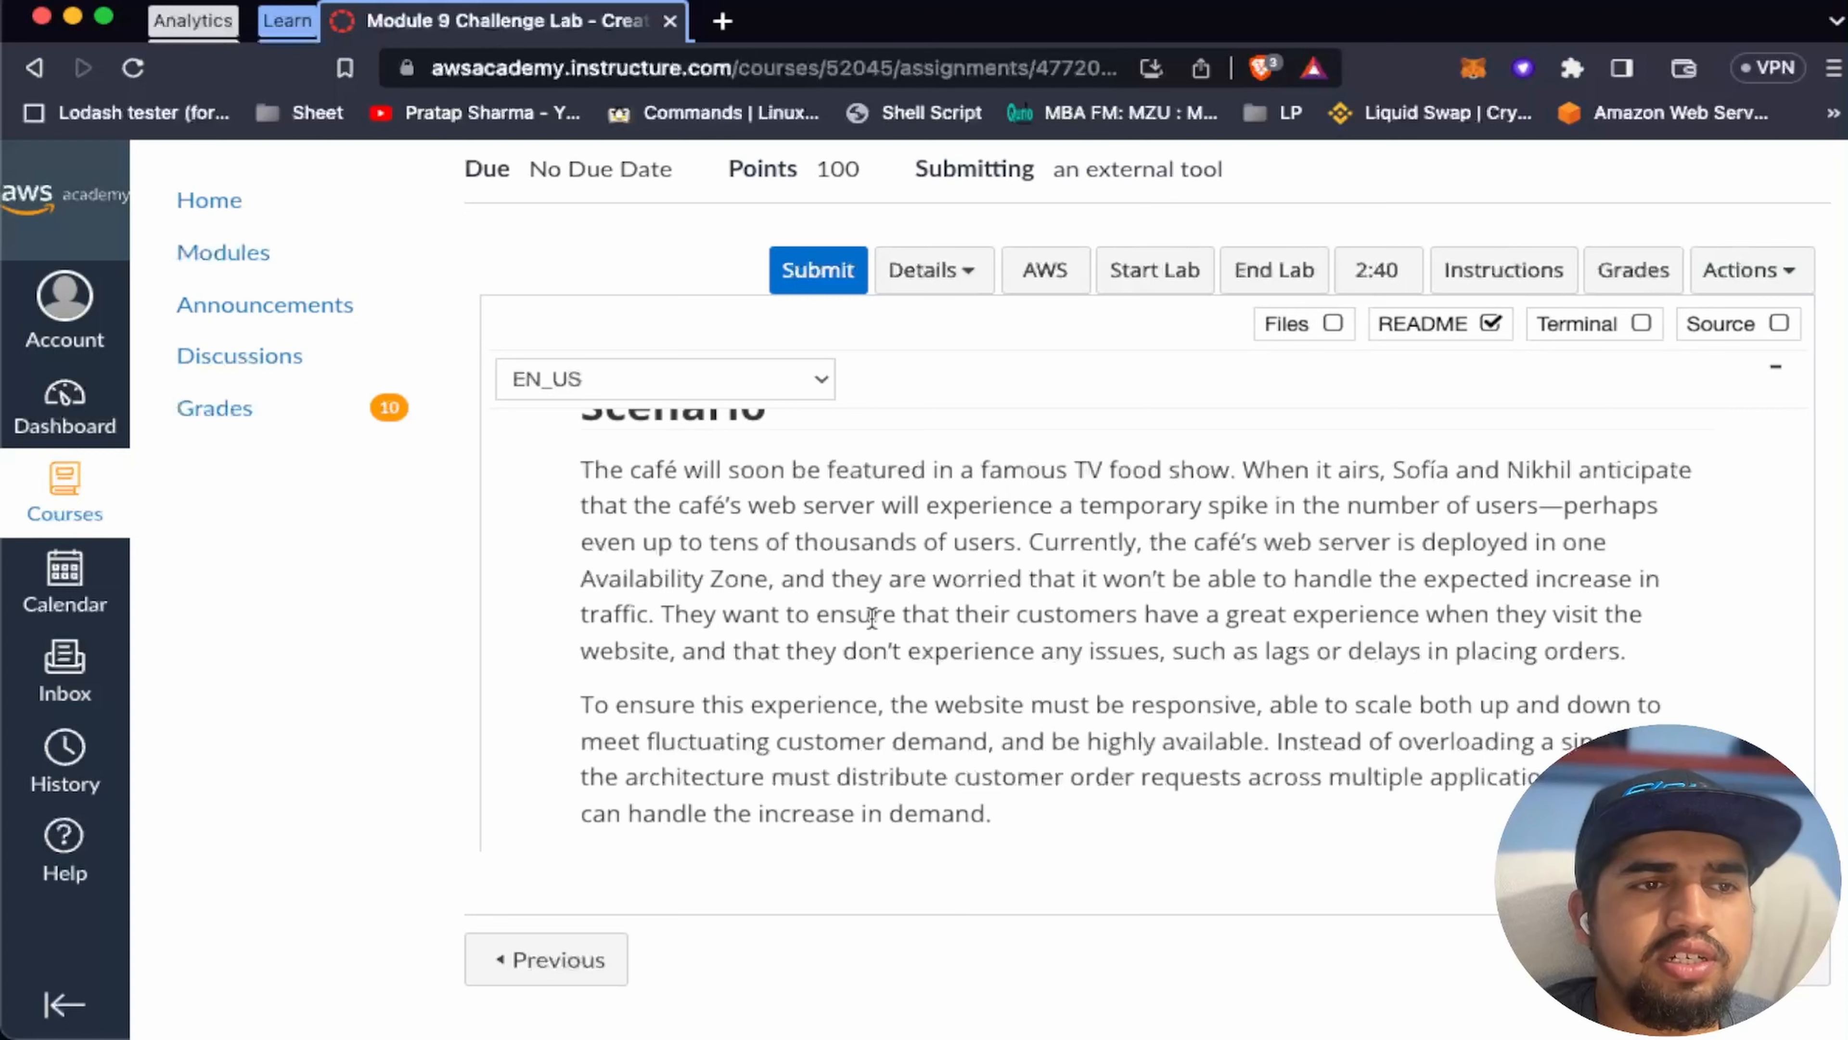
scroll(881, 627, down, 3)
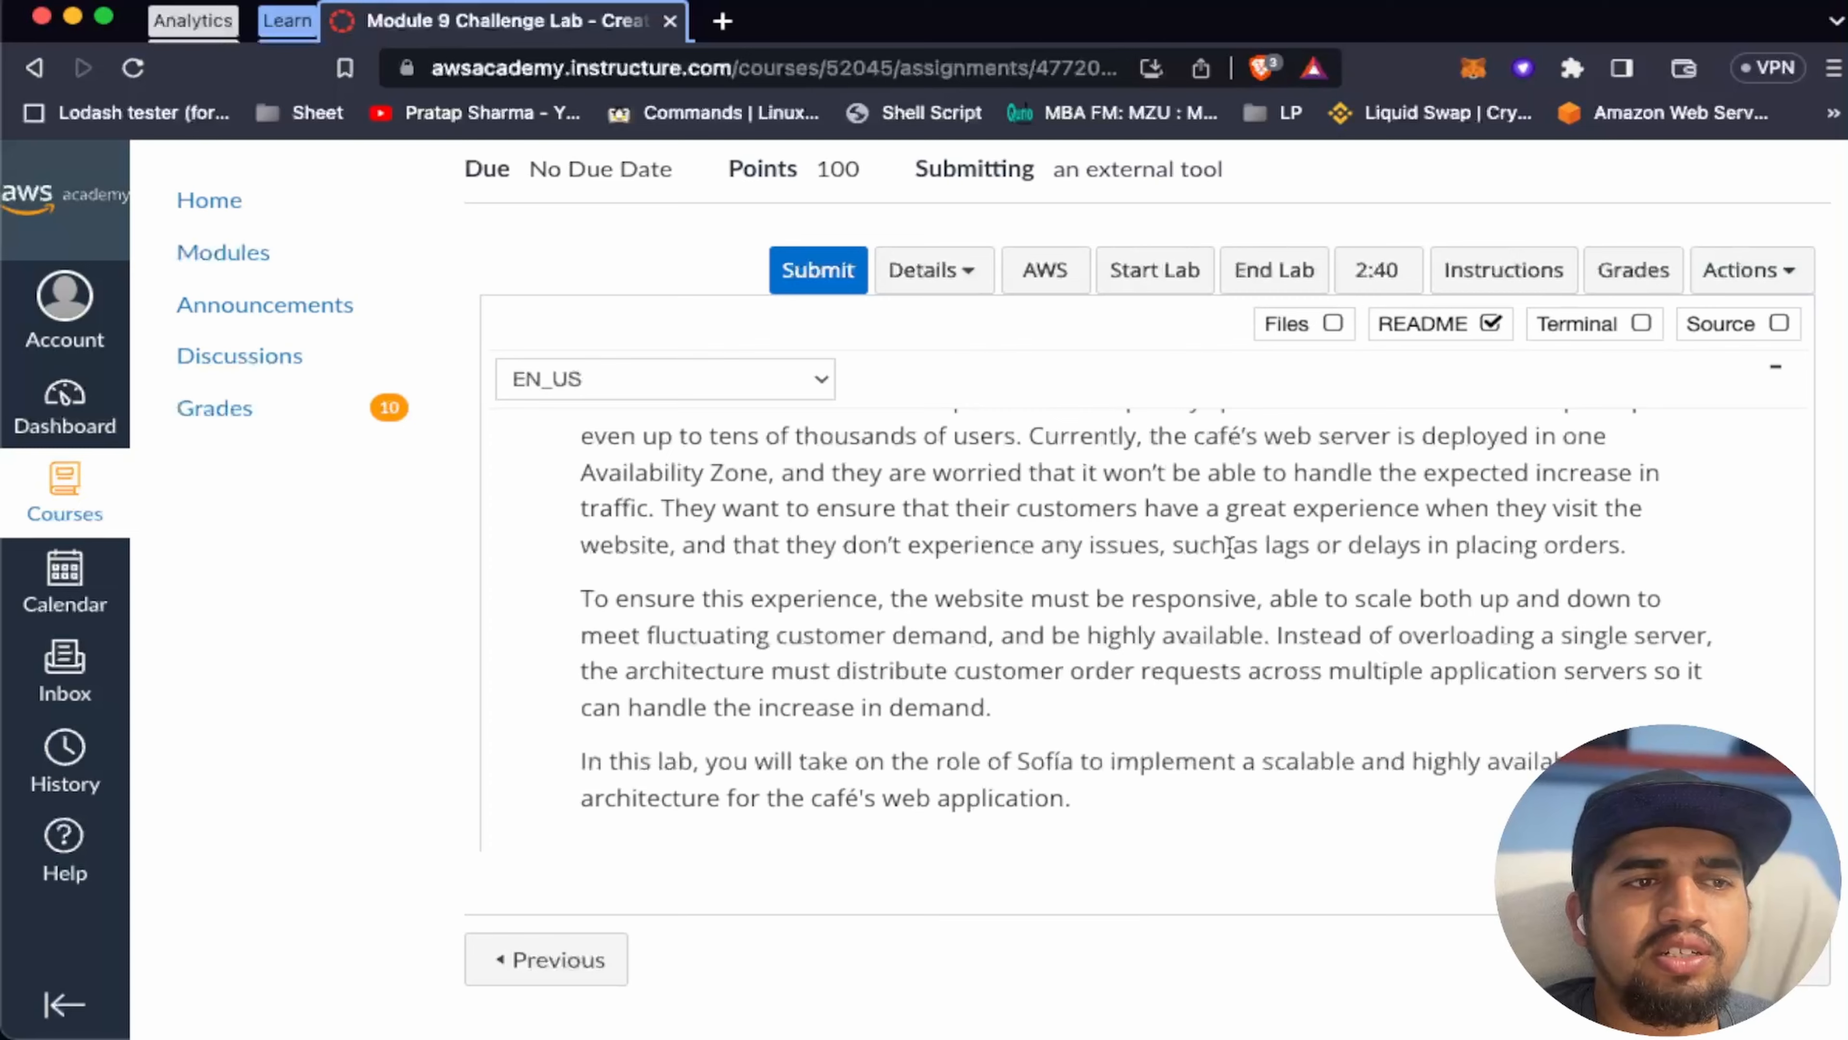
scroll(1242, 450, down, 10)
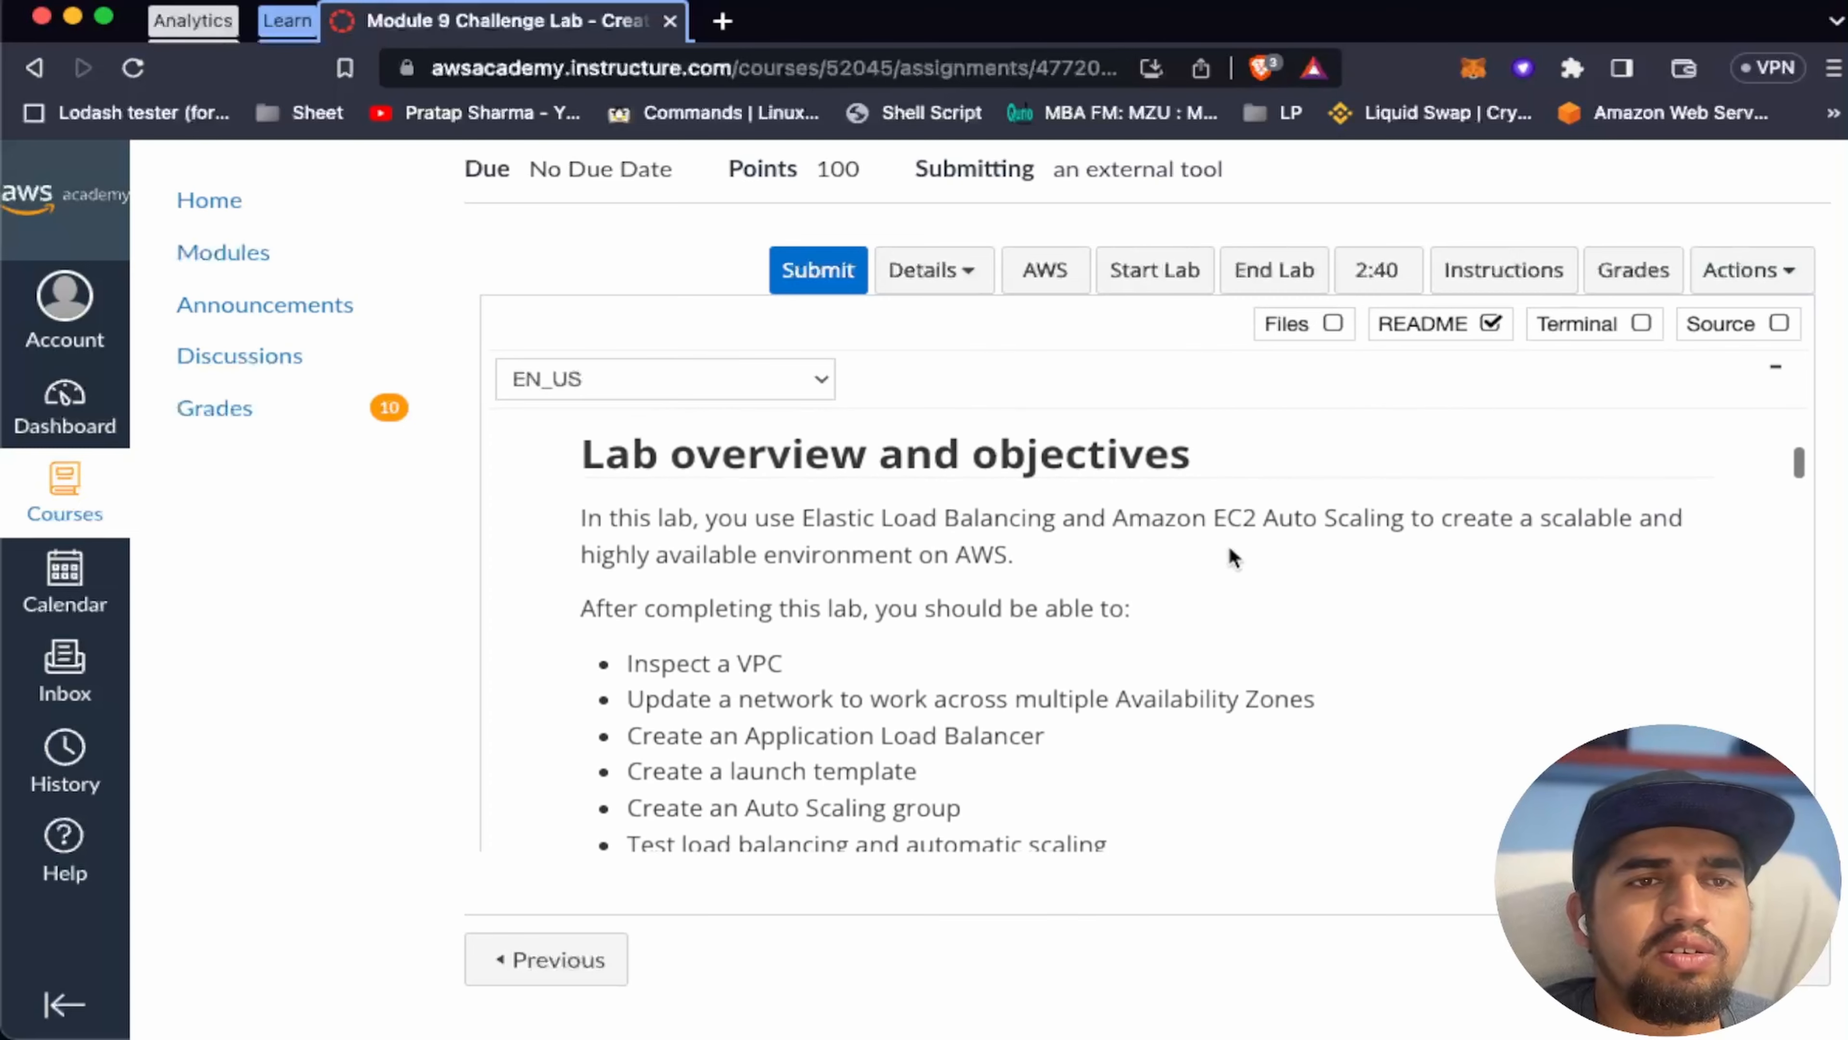
scroll(1230, 548, up, 5)
scroll(1229, 547, down, 3)
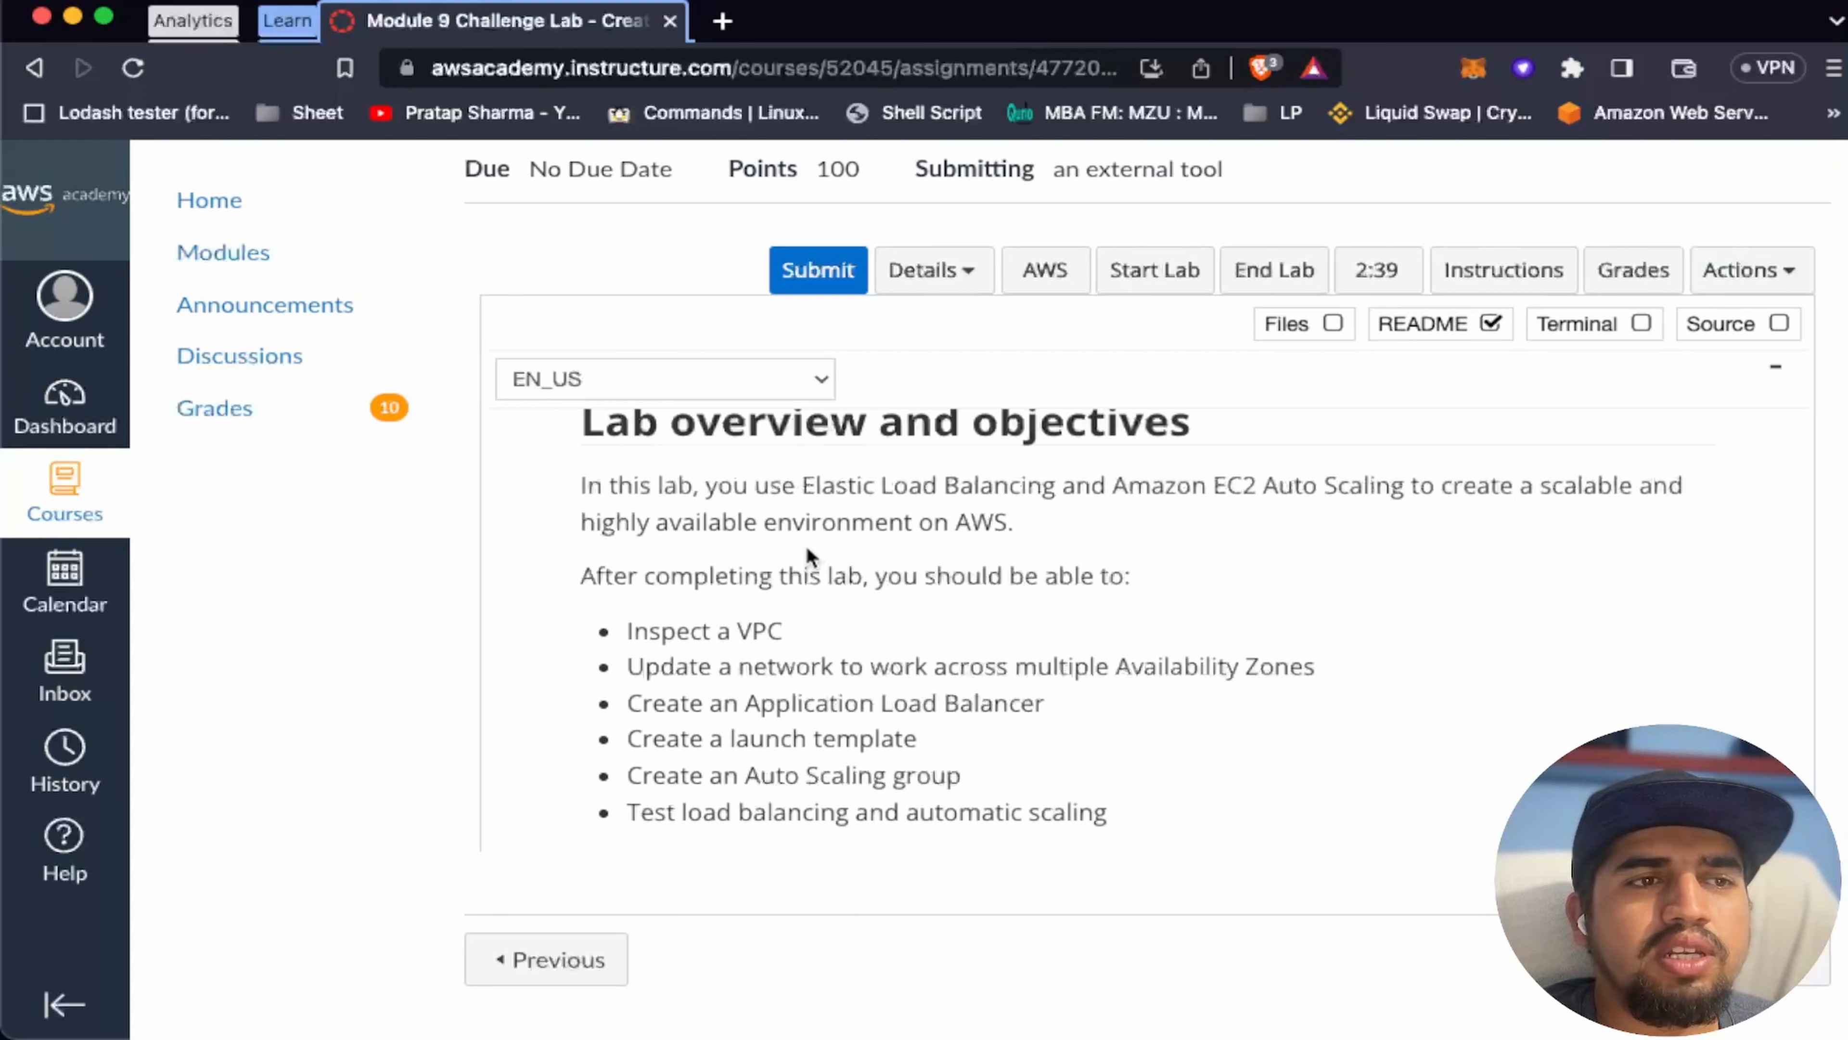
scroll(923, 645, down, 2)
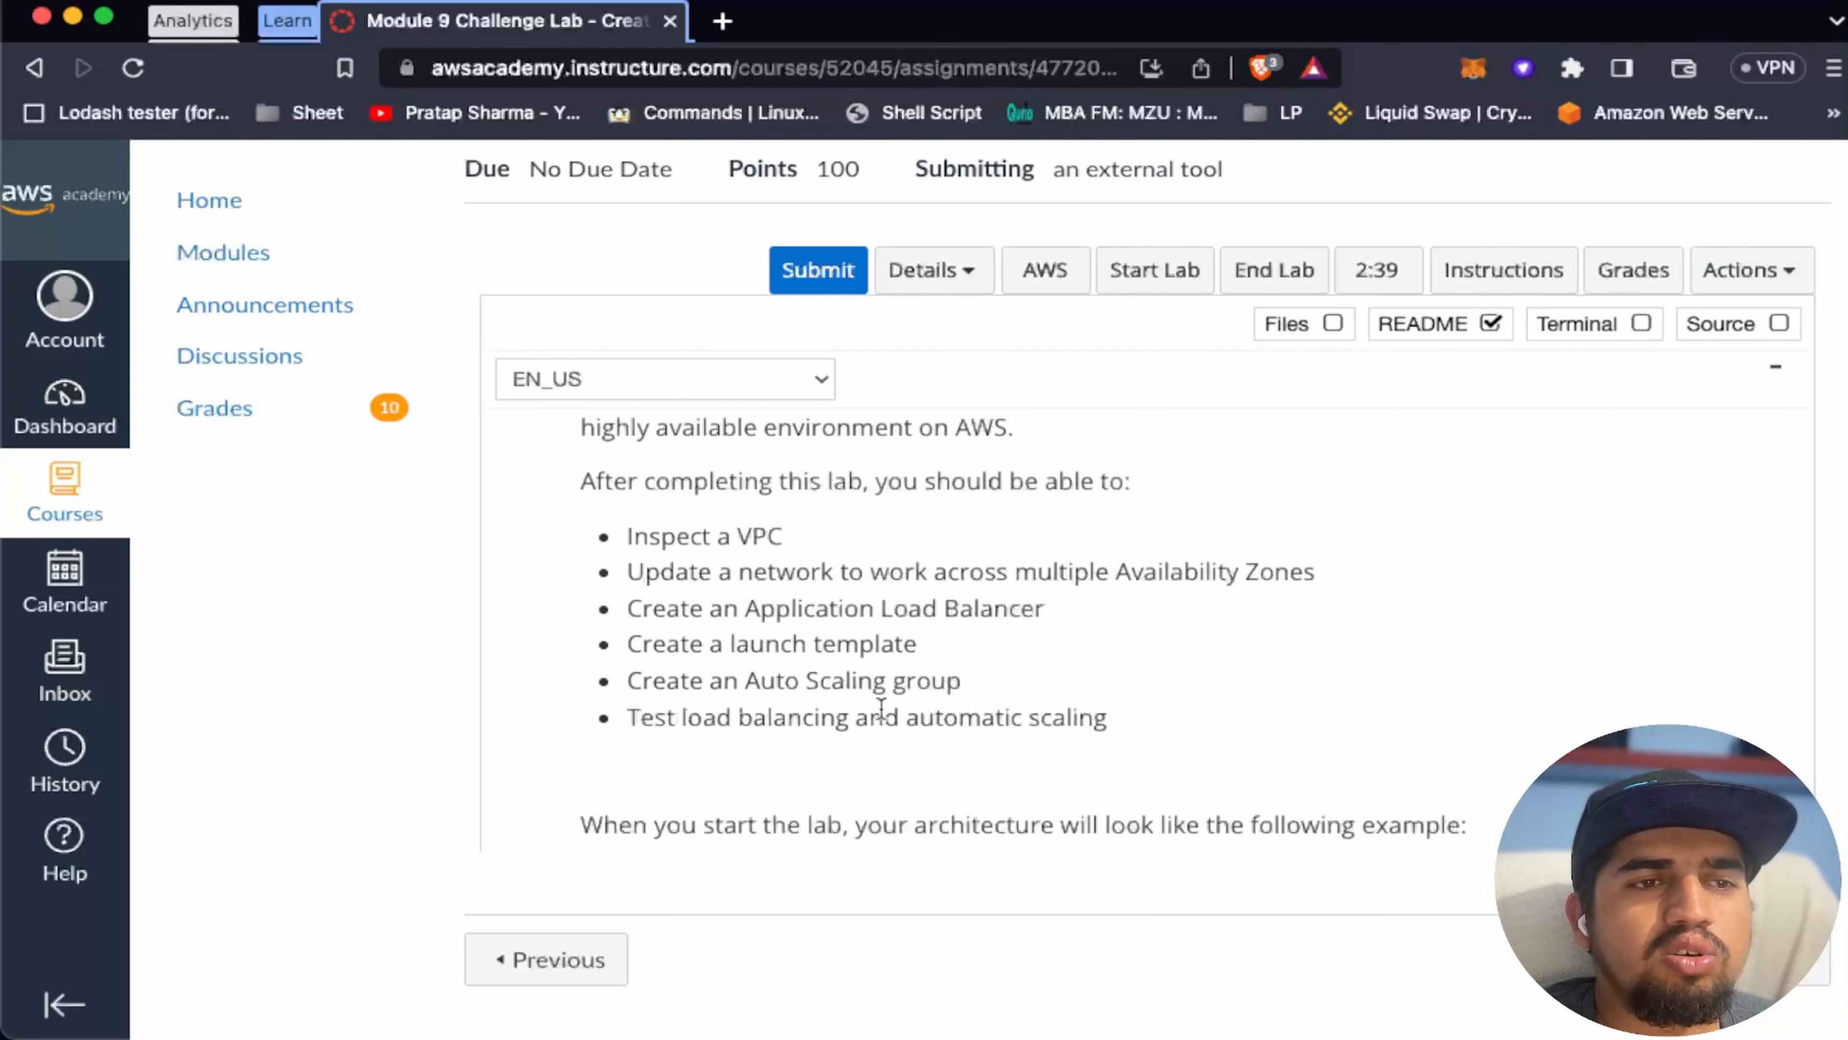
Step: Examine the starting architecture diagram, including its availability zones, public and private subnets, NAT gateway and café application server
scroll(1024, 701, down, 6)
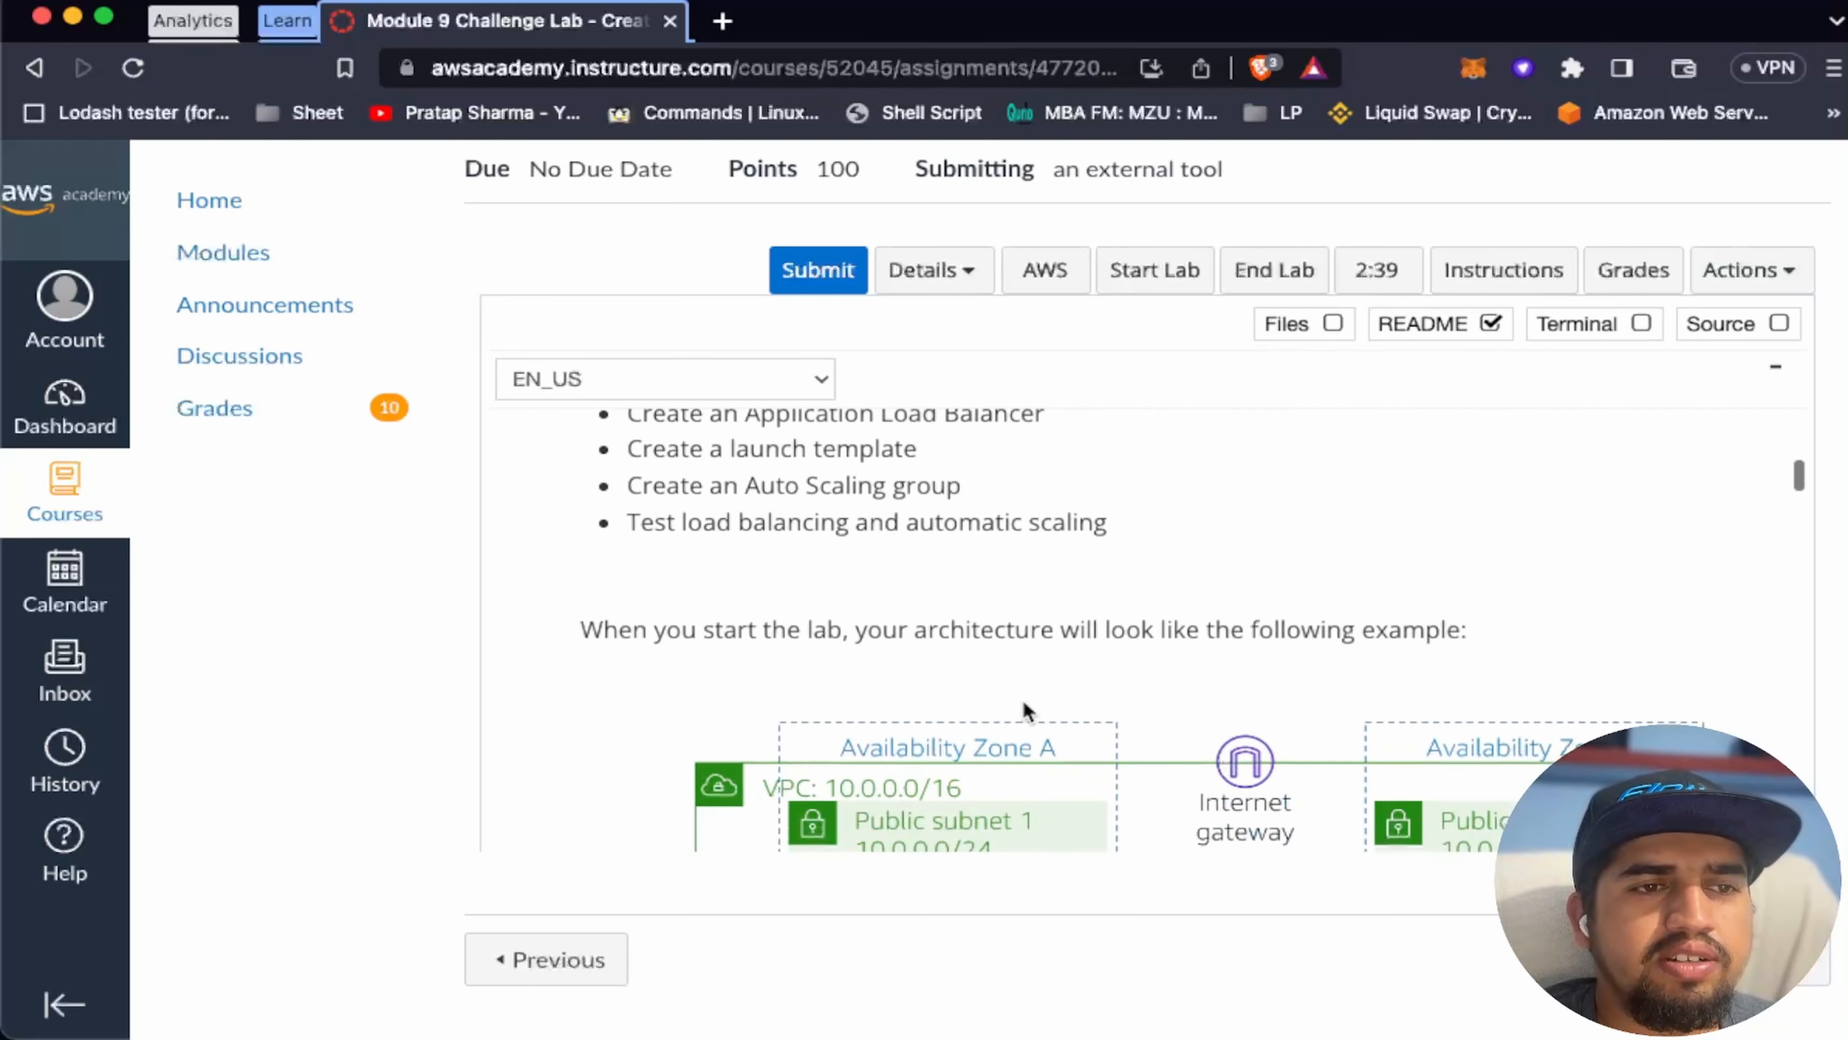
scroll(1027, 710, down, 3)
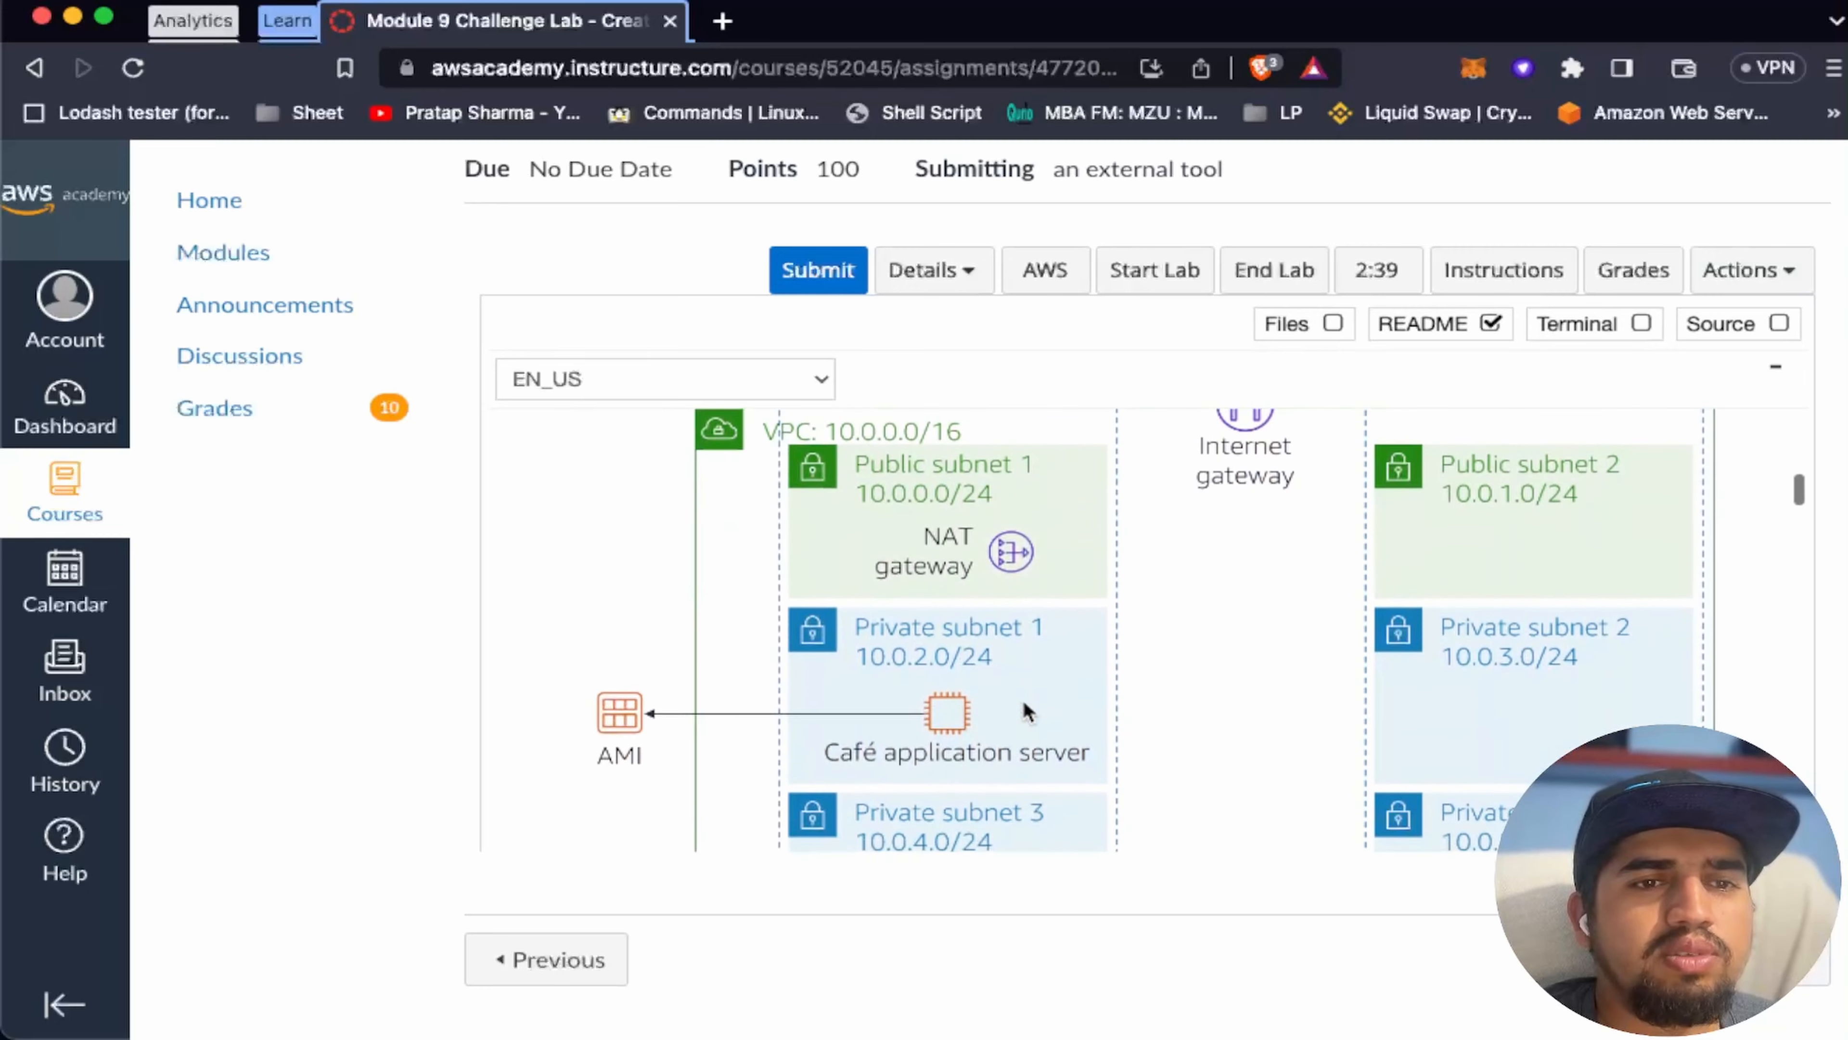
scroll(1024, 701, down, 1)
scroll(1024, 702, up, 2)
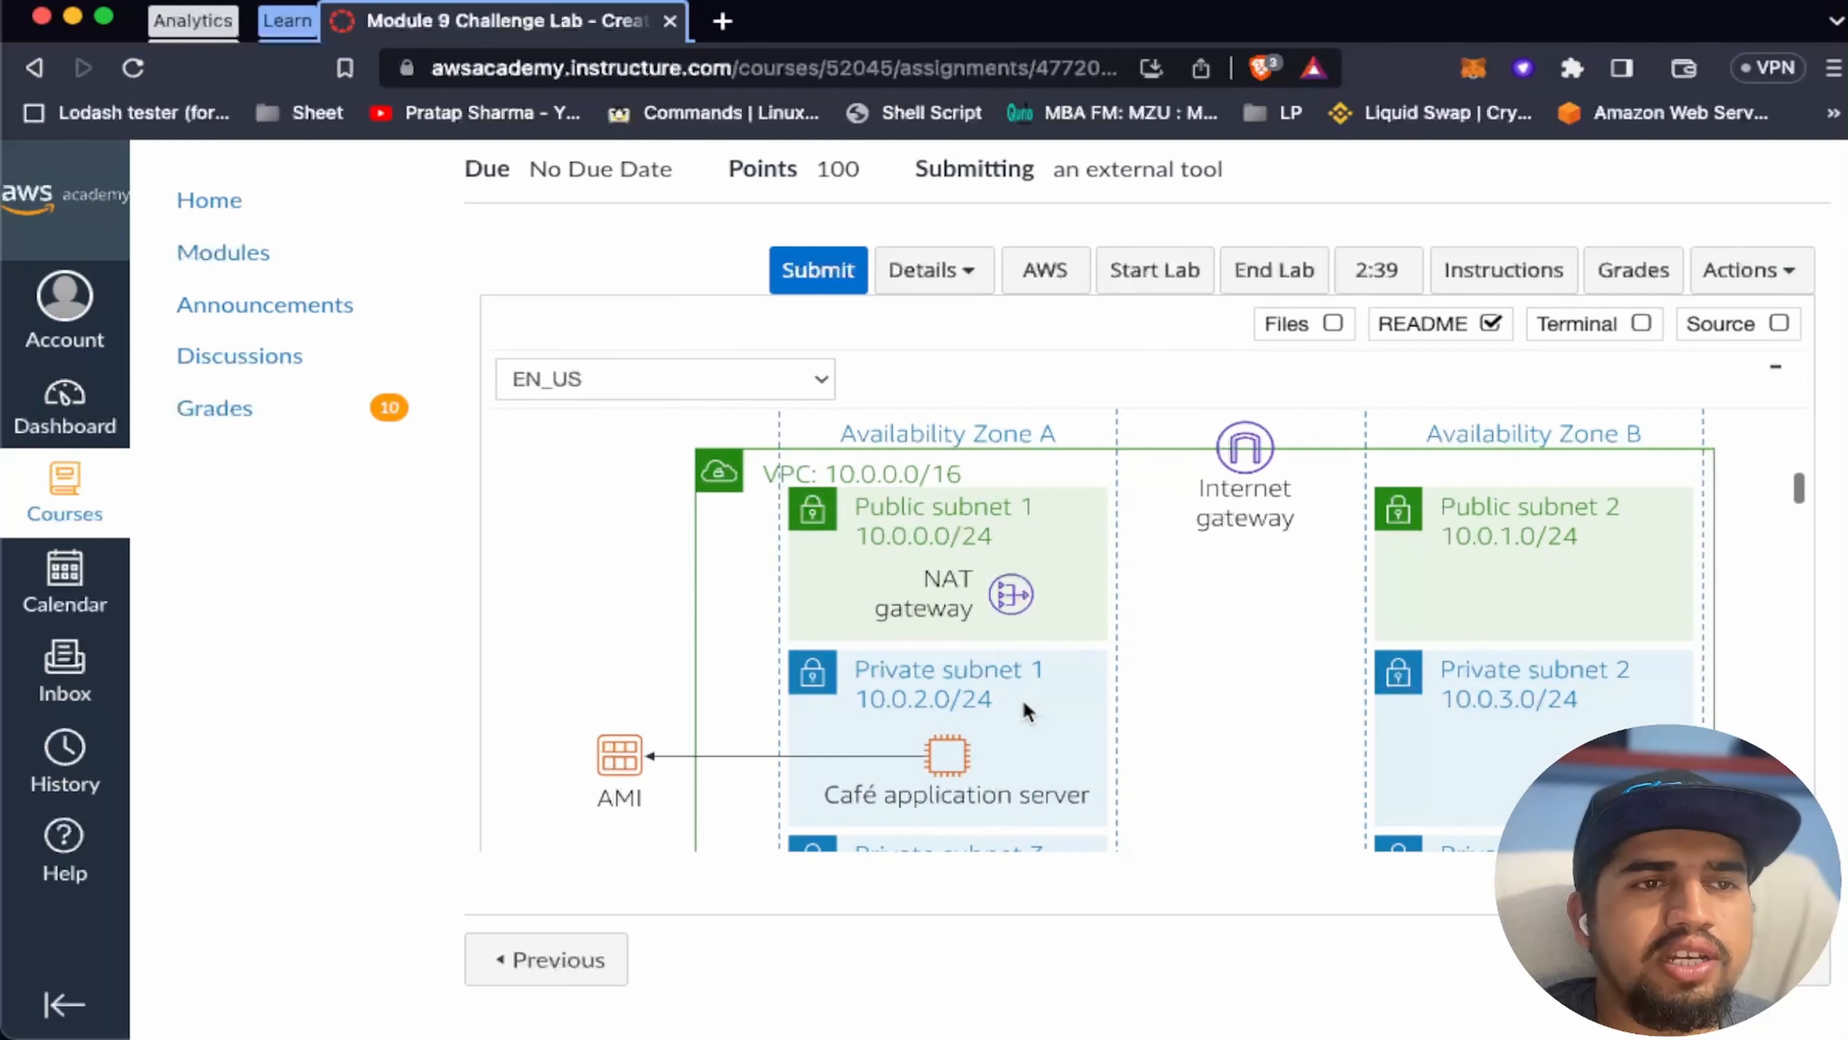
scroll(1024, 702, down, 1)
scroll(1155, 681, up, 2)
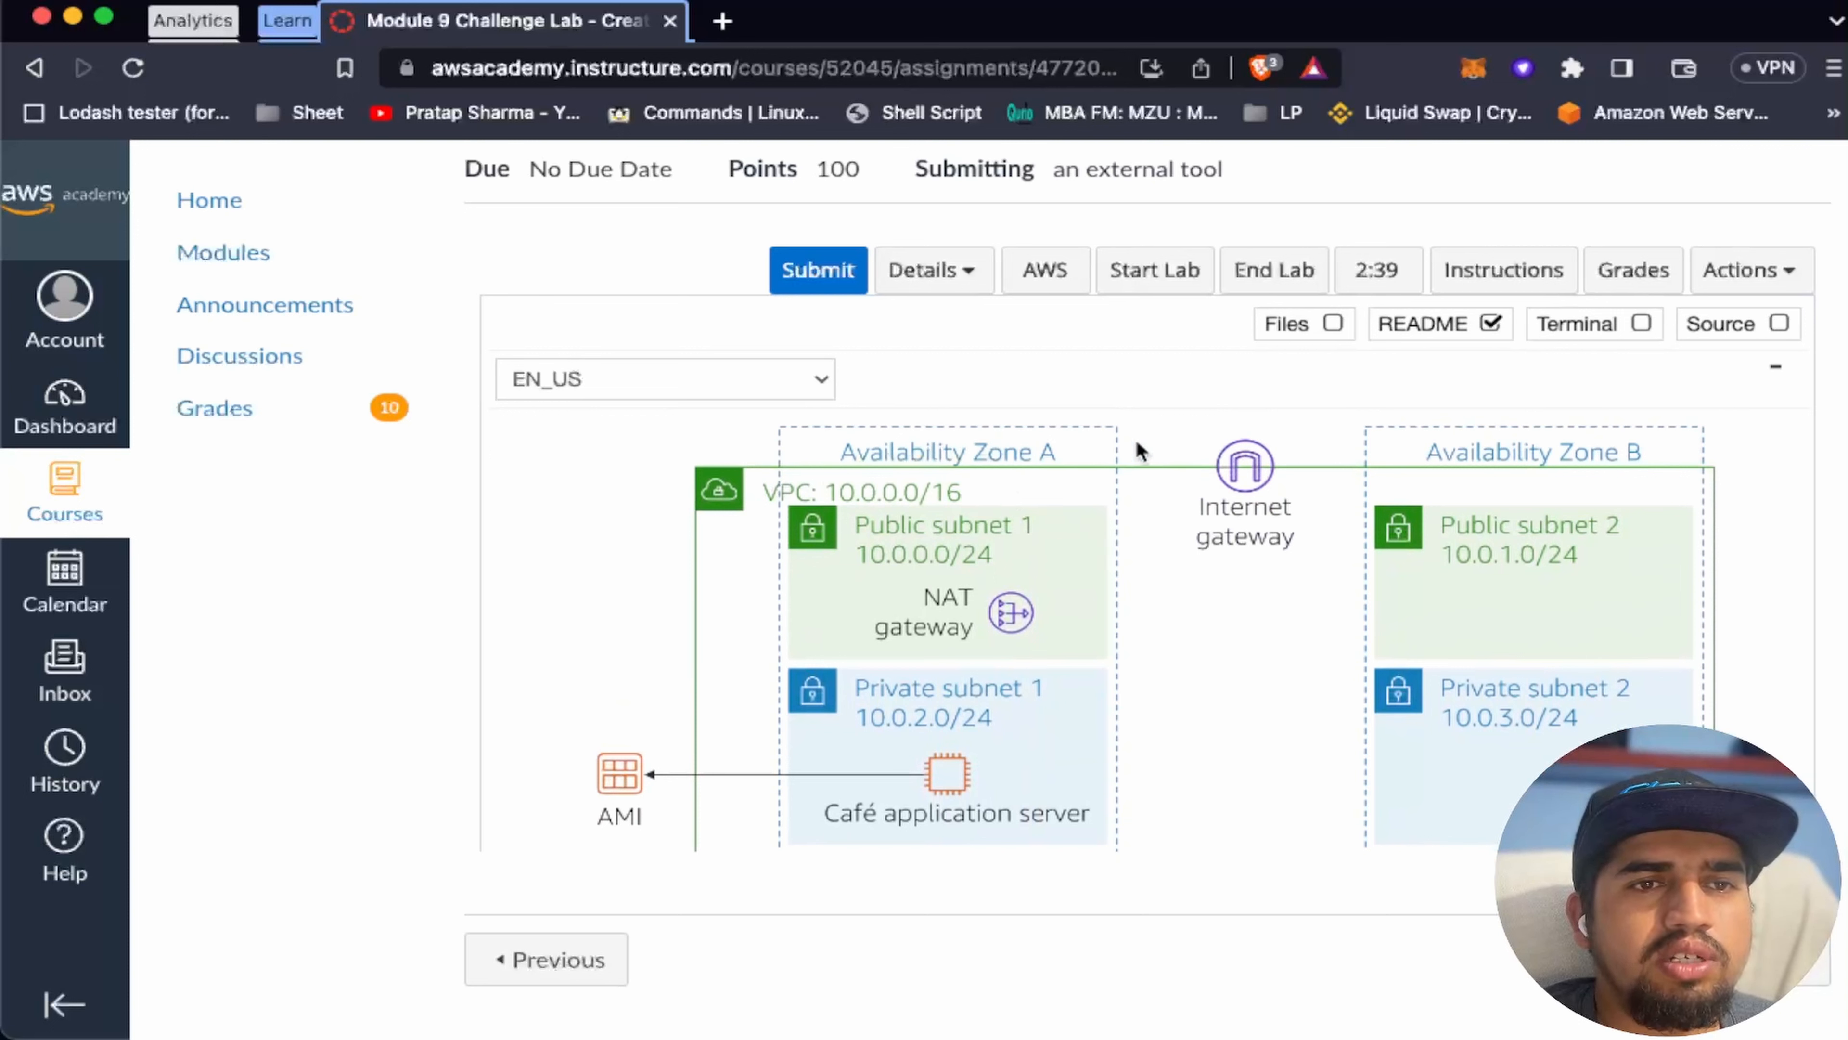
scroll(1526, 457, down, 1)
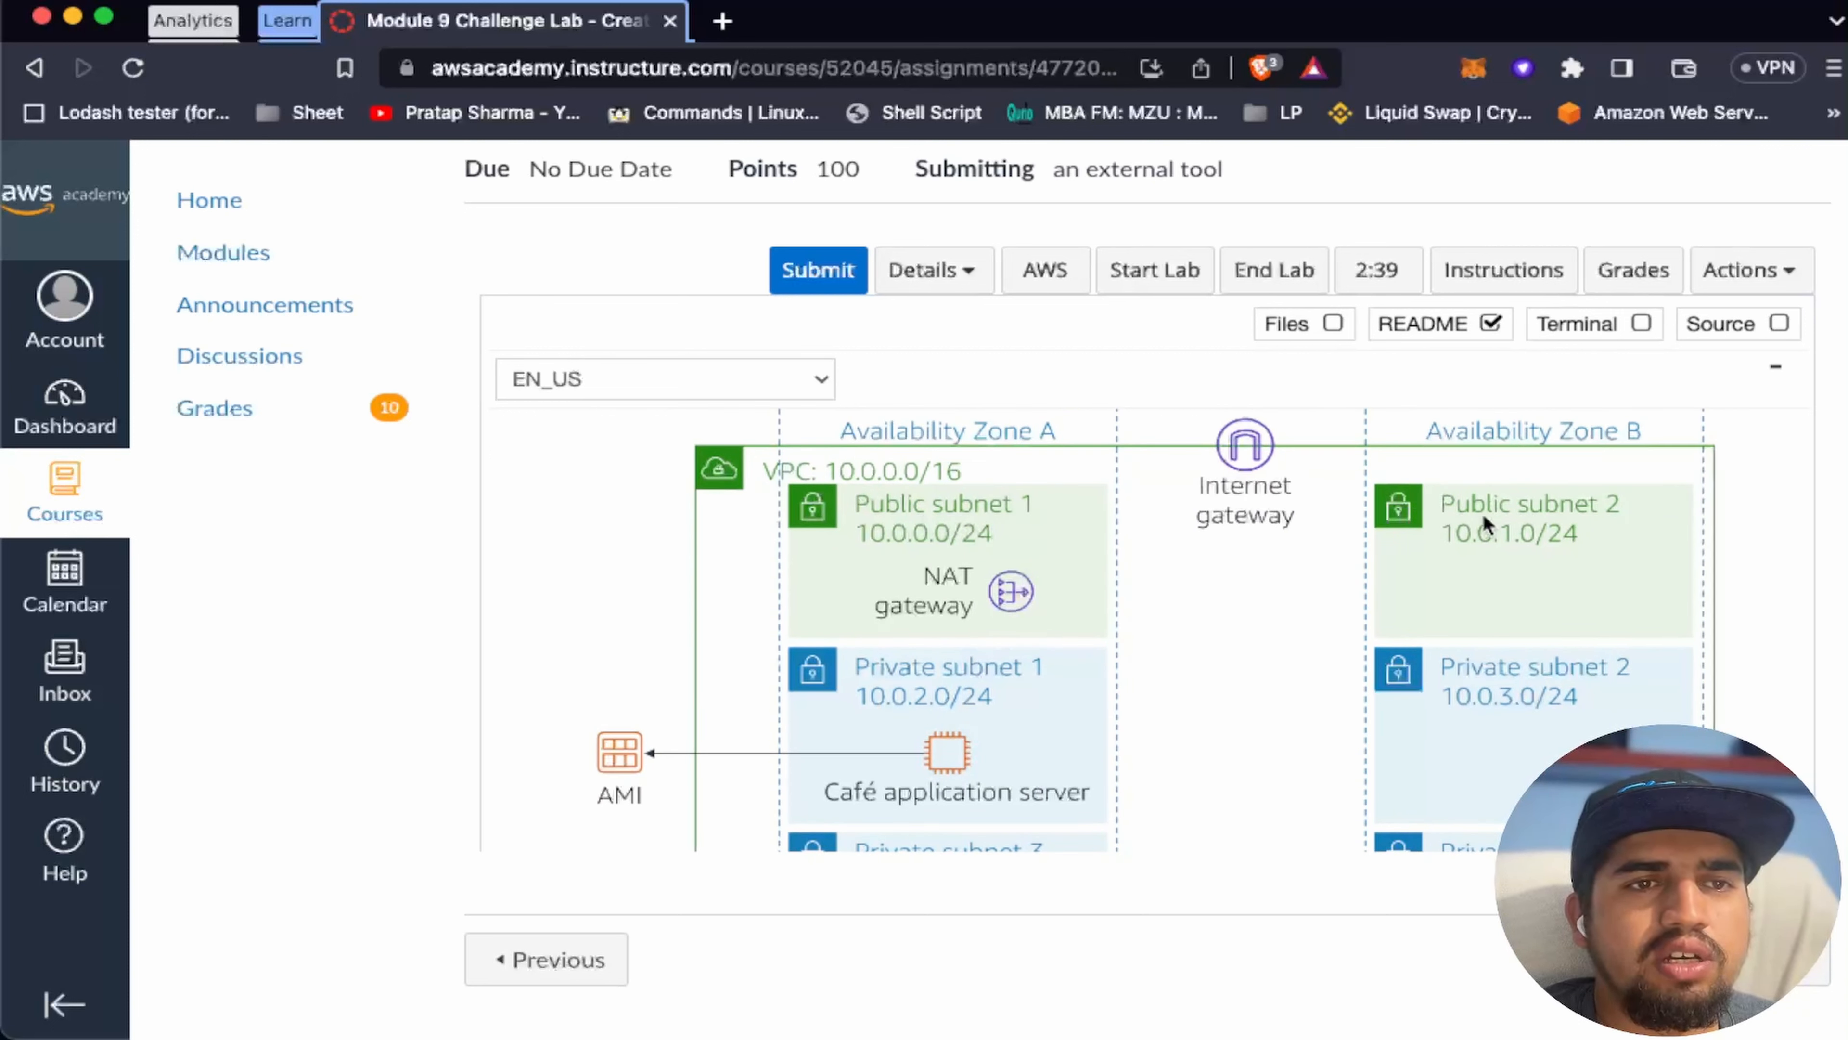
scroll(1187, 544, down, 5)
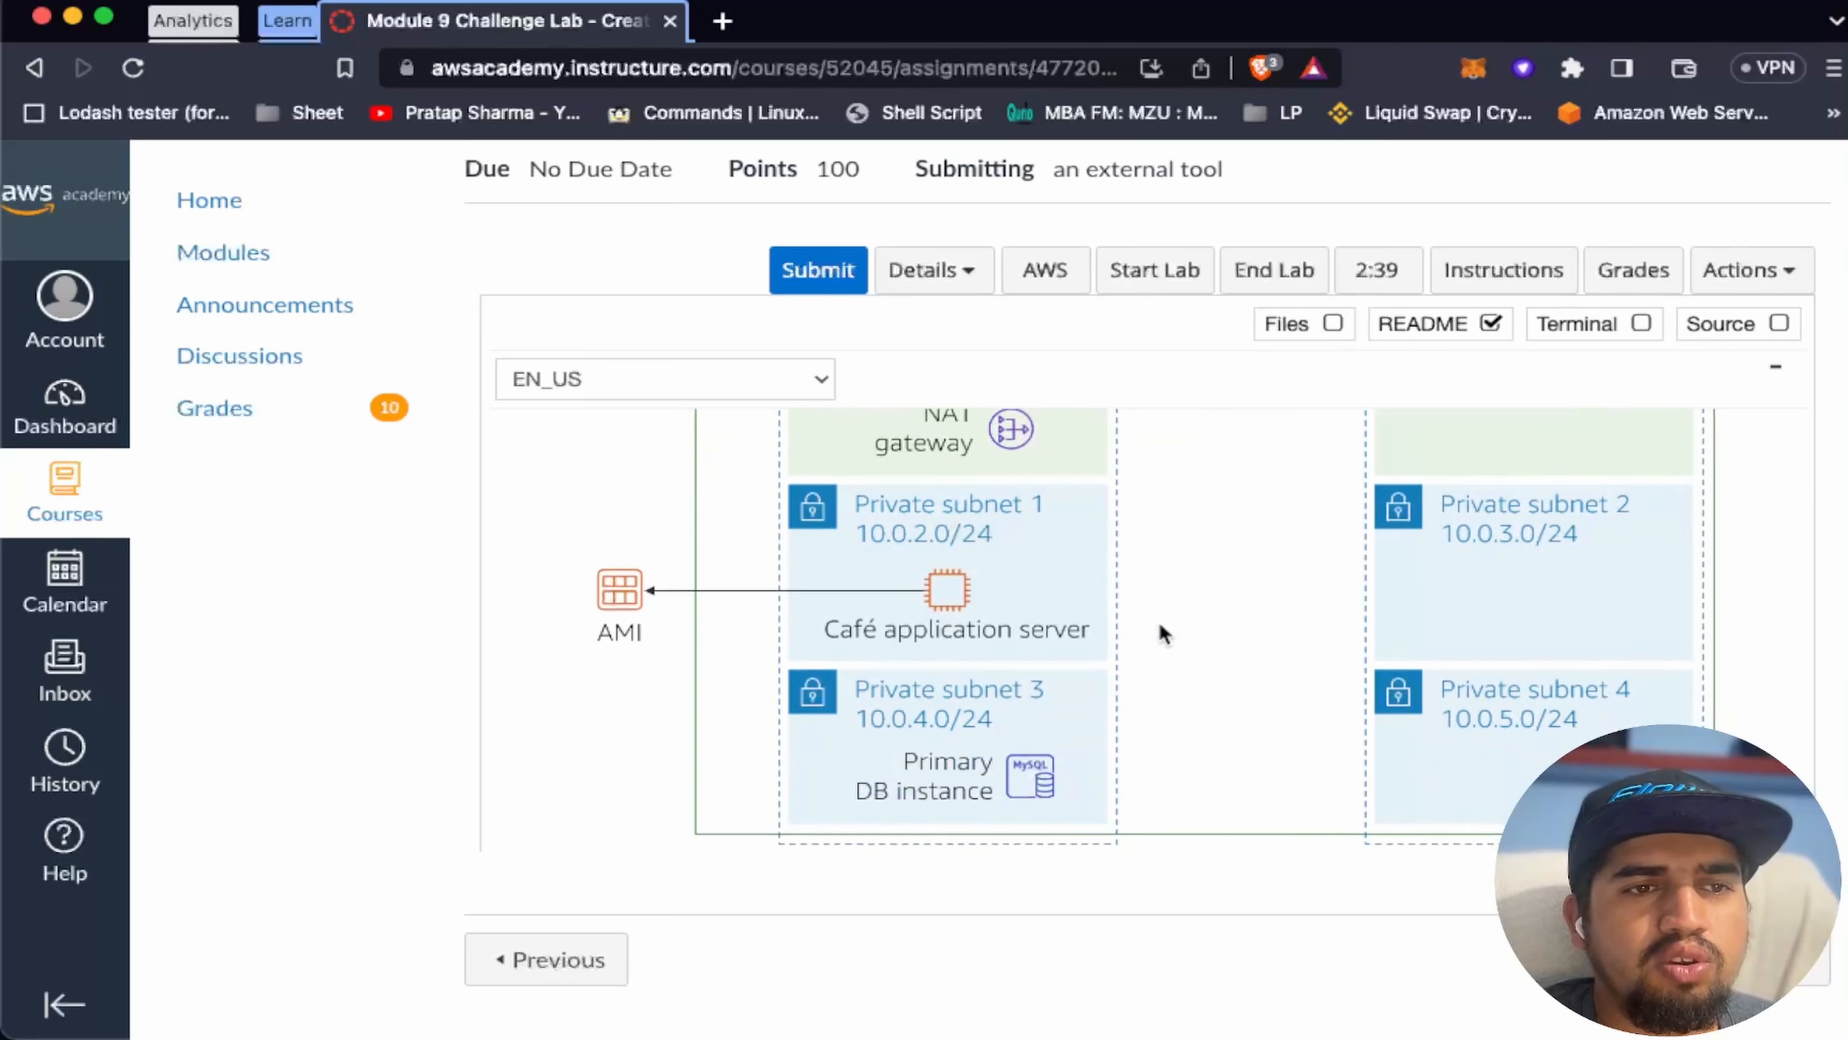
scroll(1157, 620, down, 2)
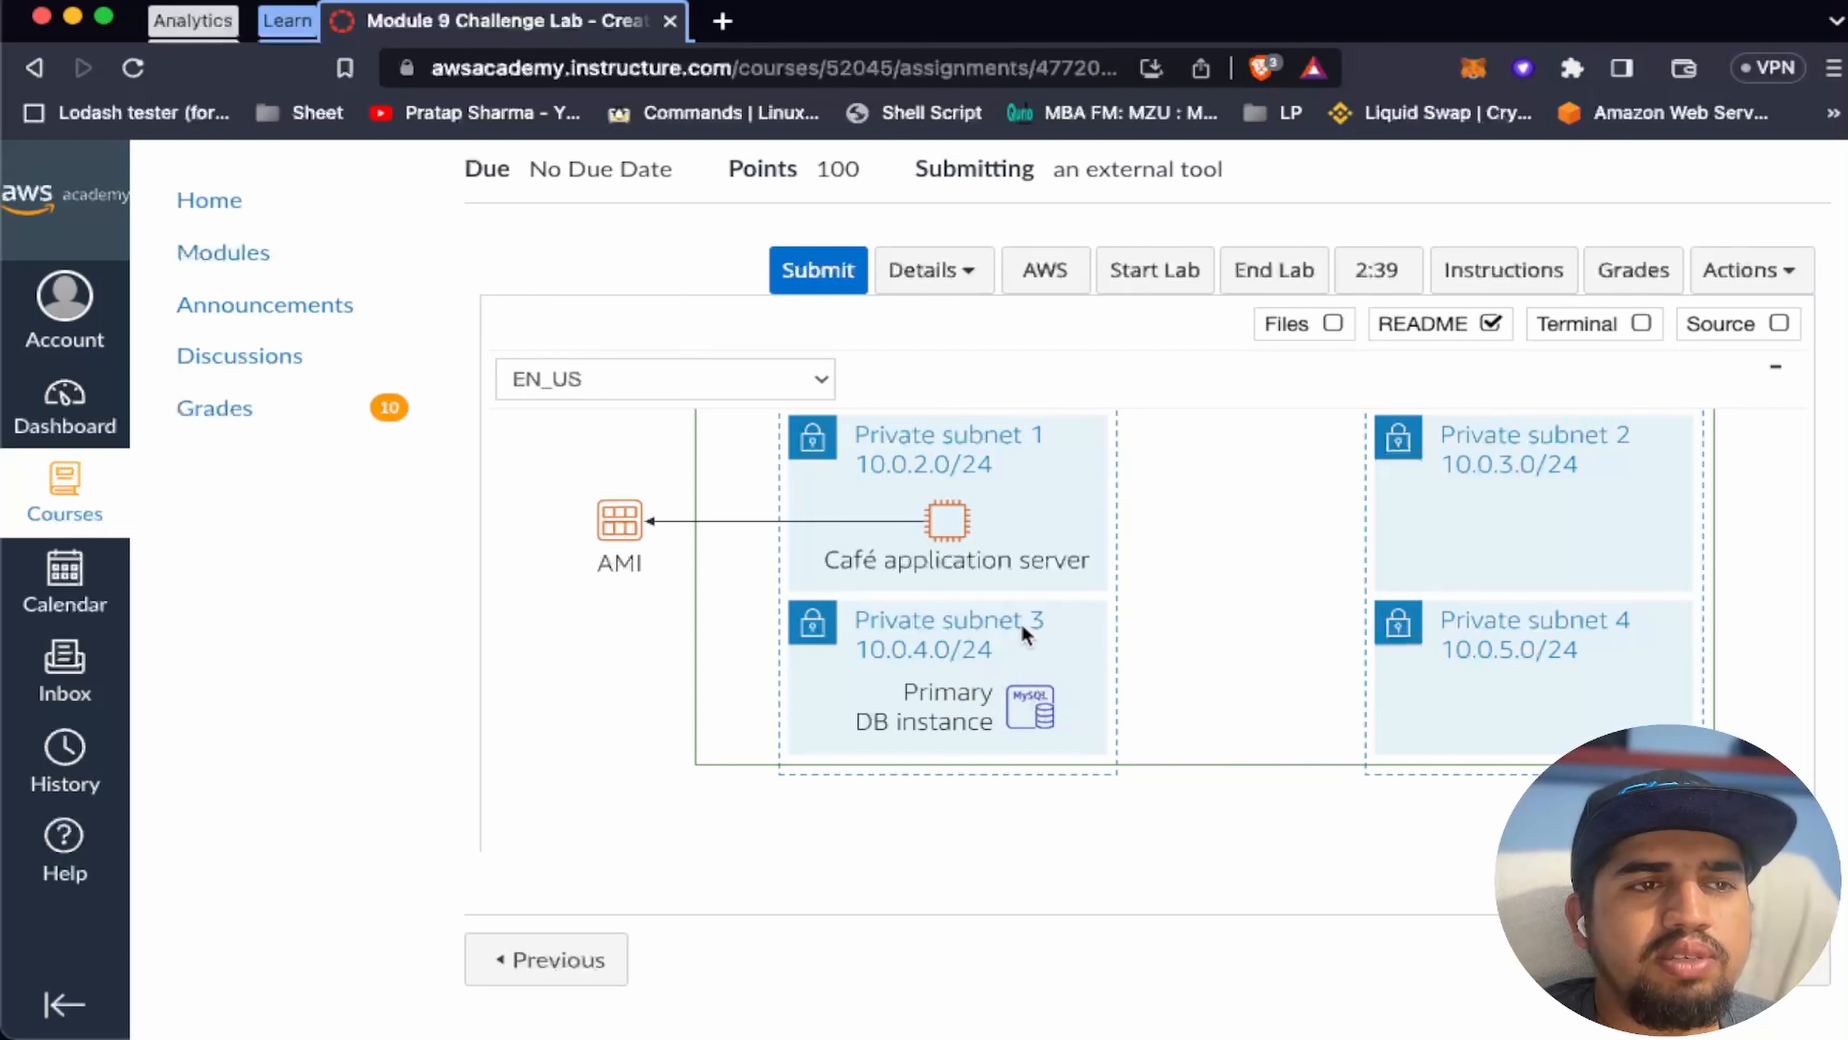
scroll(1023, 626, up, 4)
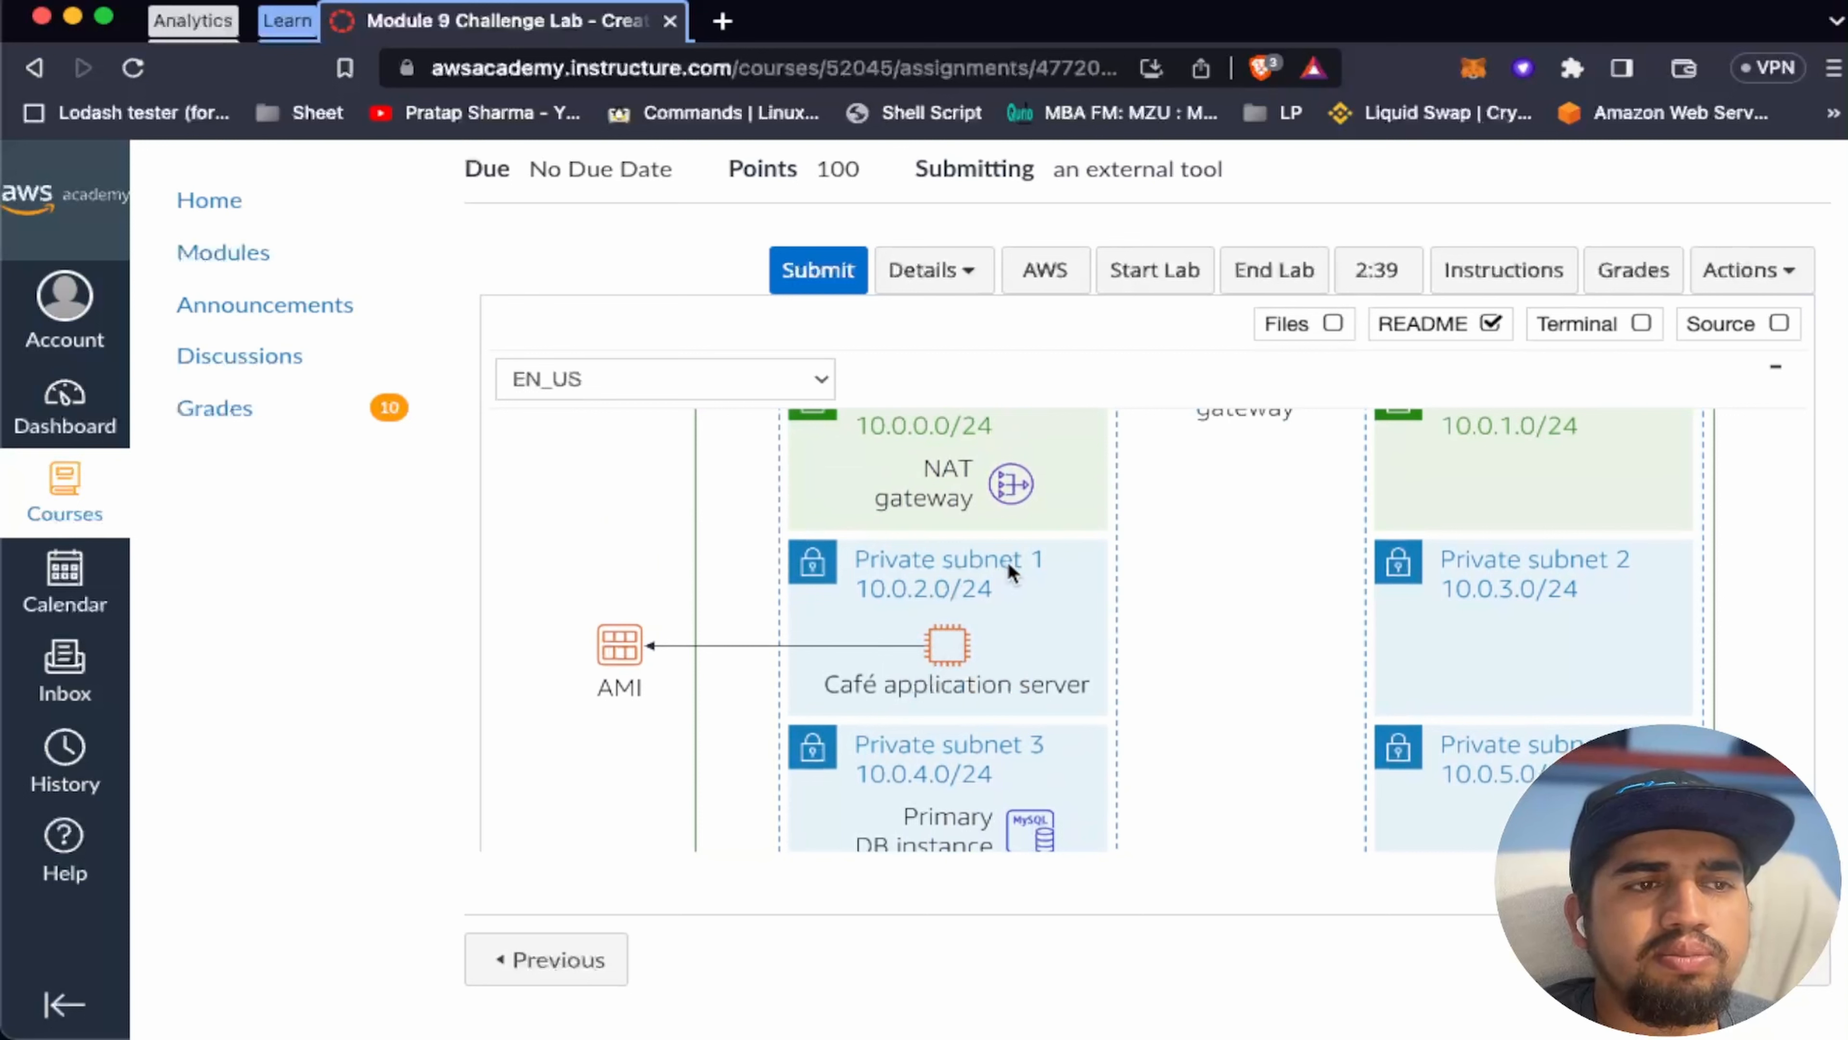
scroll(954, 618, up, 2)
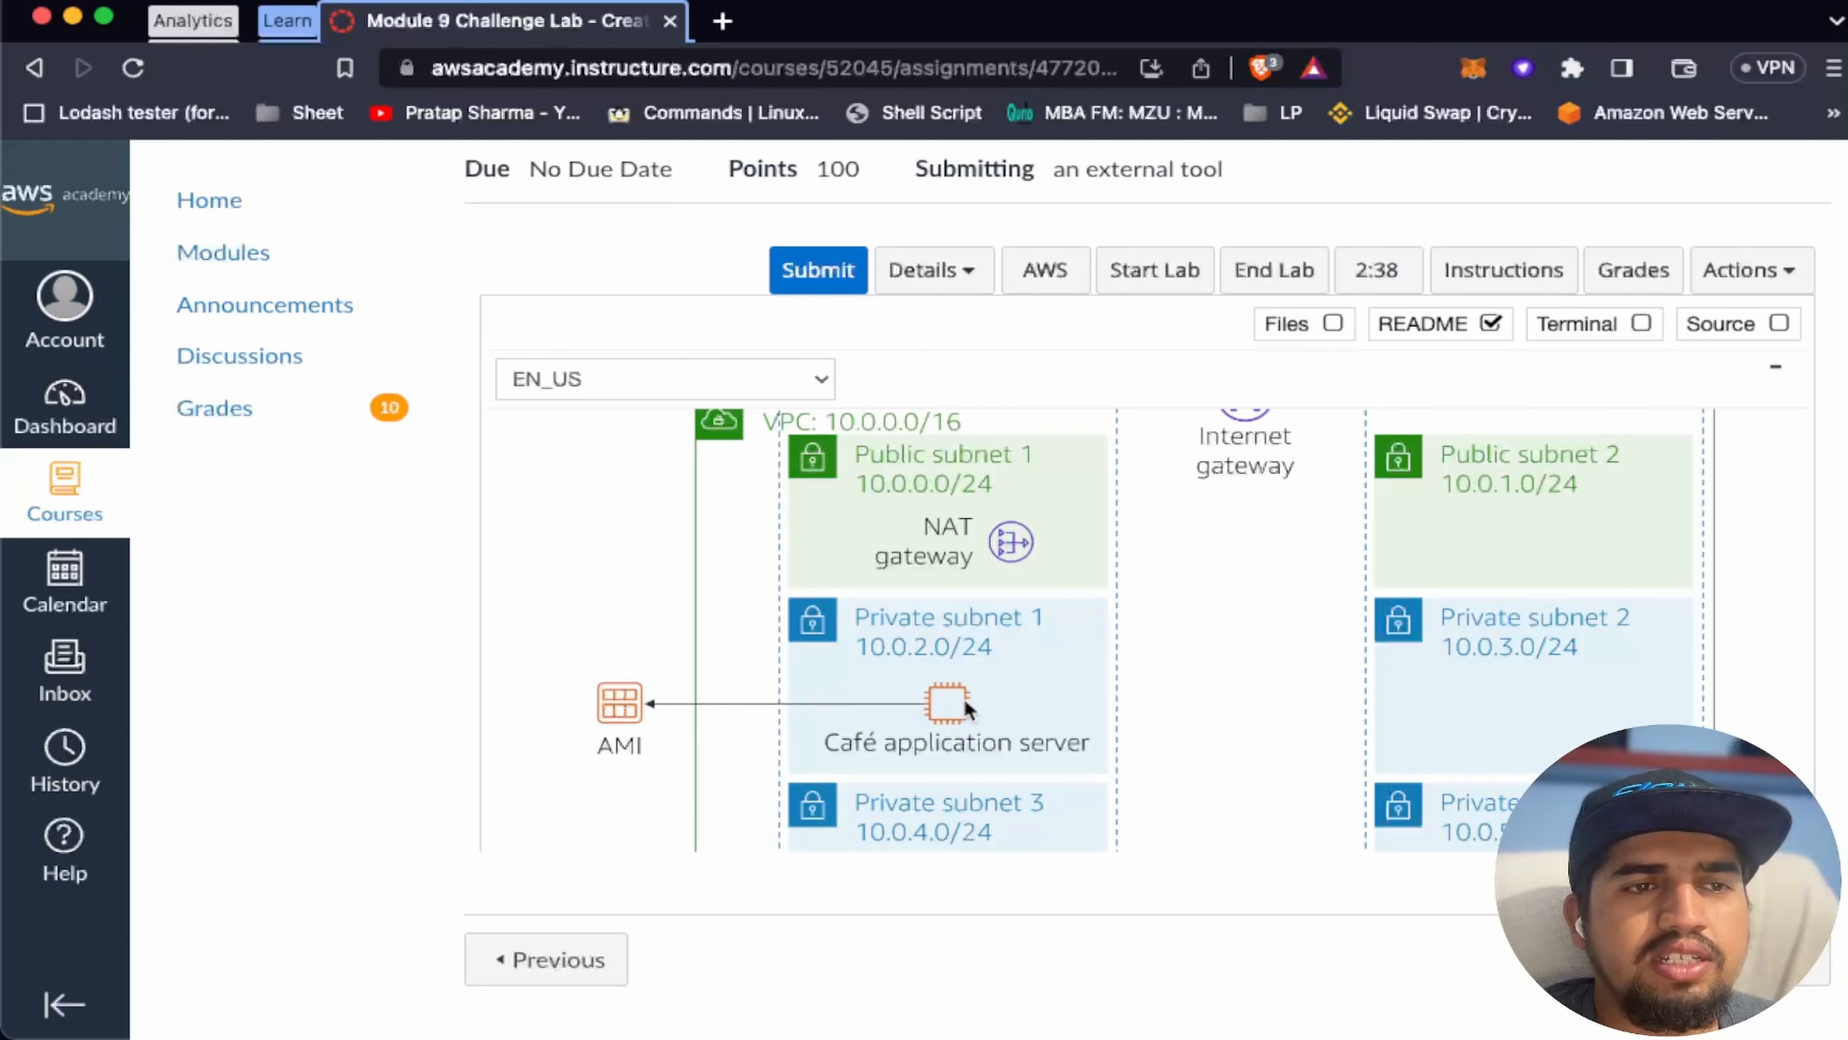
scroll(958, 672, up, 3)
scroll(958, 671, down, 3)
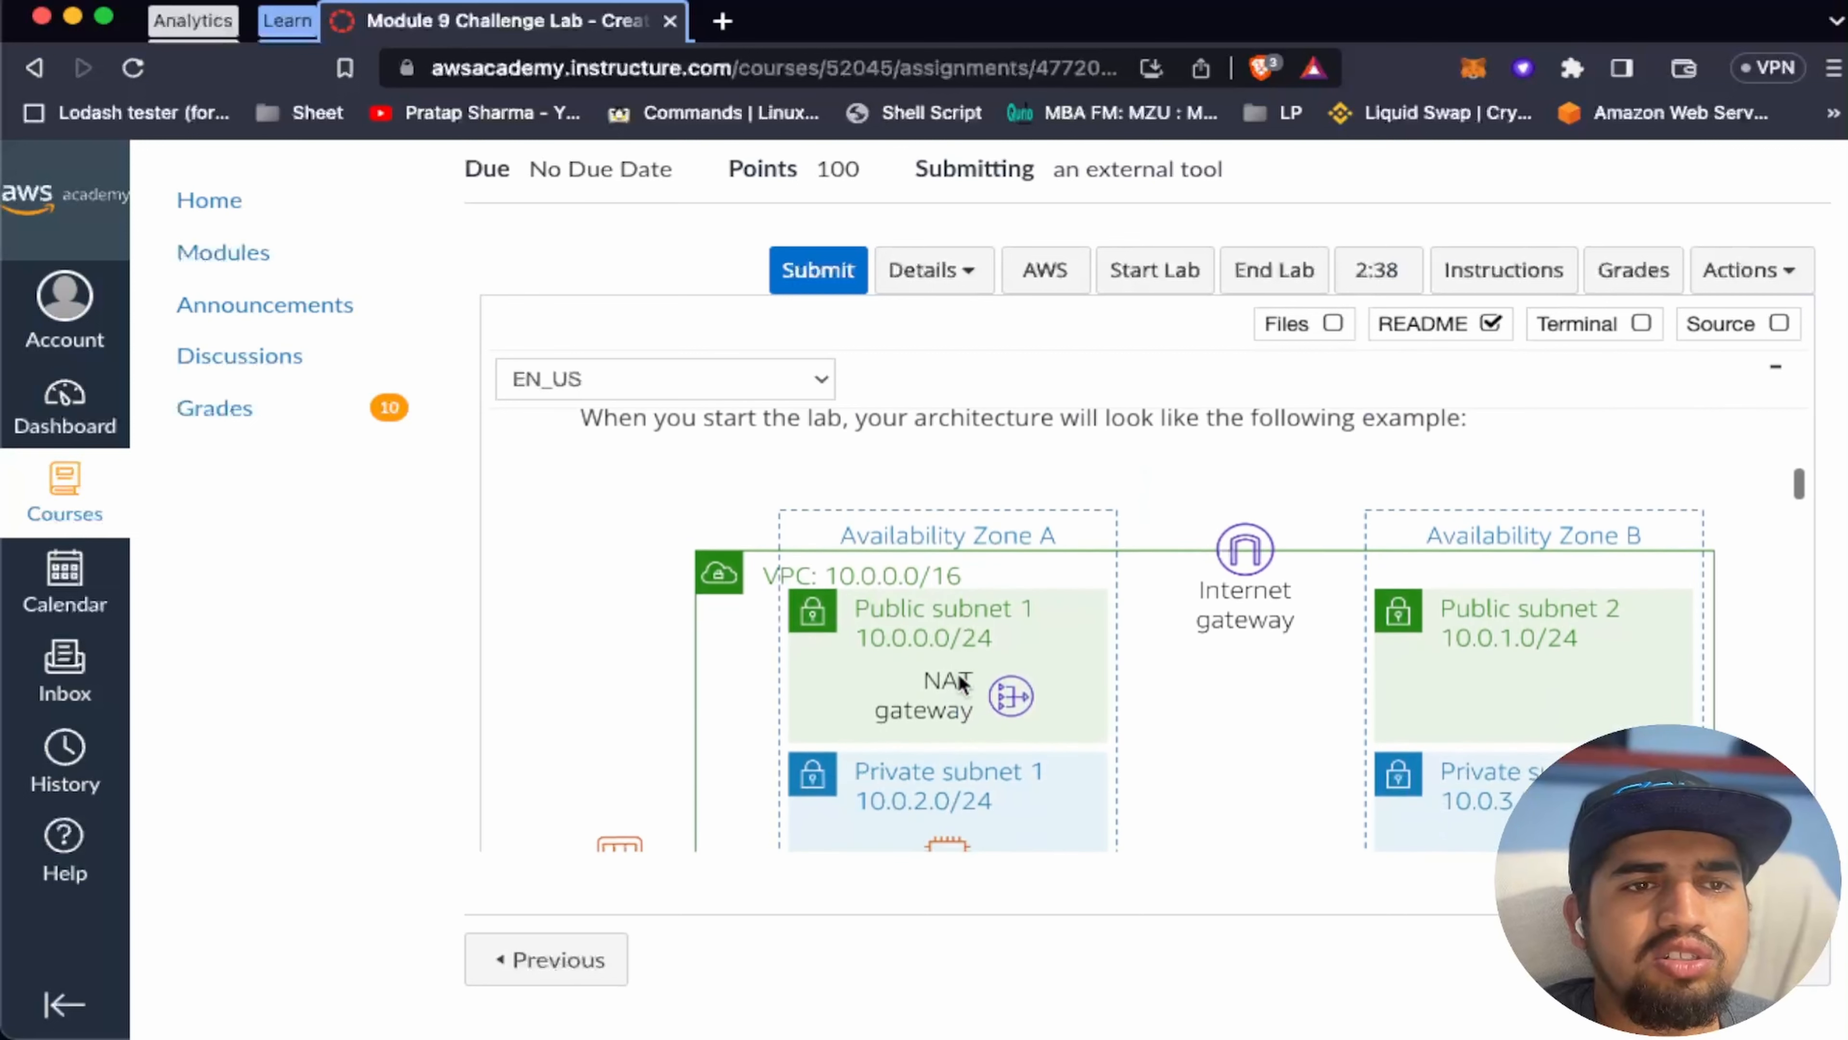
scroll(958, 672, up, 2)
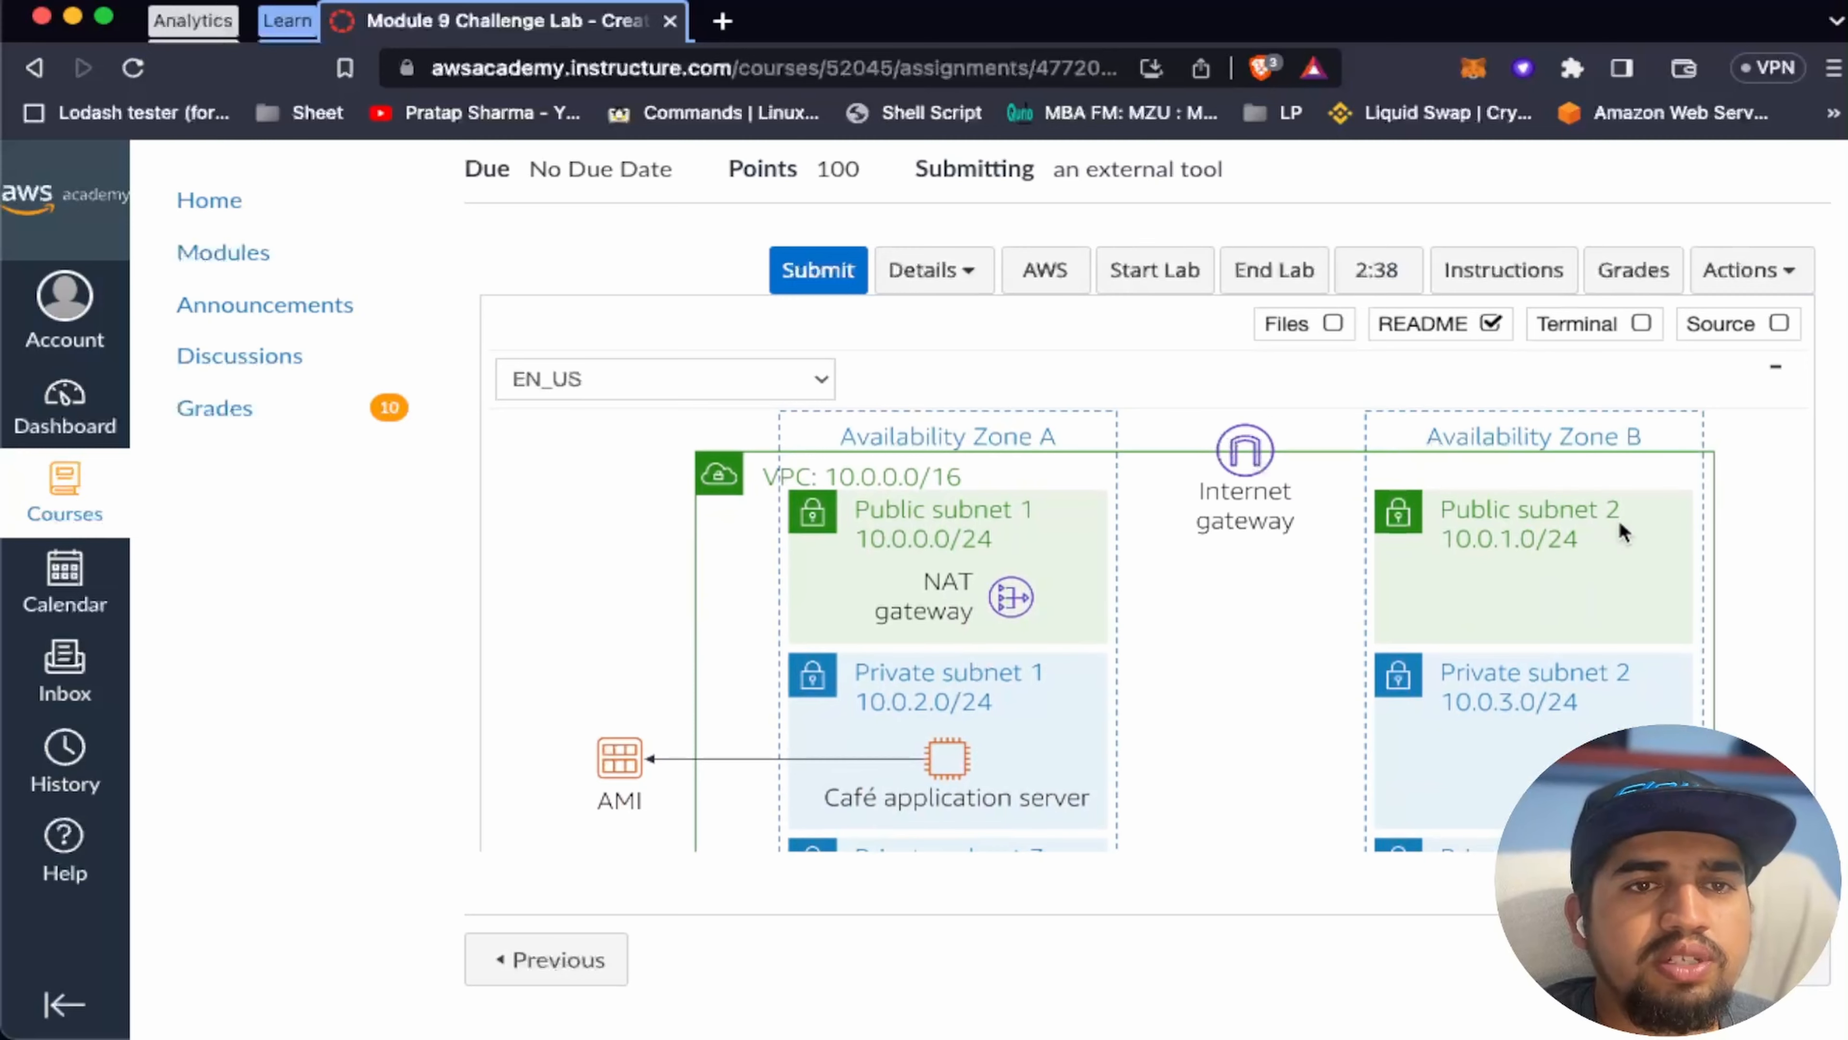
Step: Examine the target architecture diagram with its load balancer, Auto Scaling group and NAT gateways across both availability zones
scroll(1053, 638, down, 10)
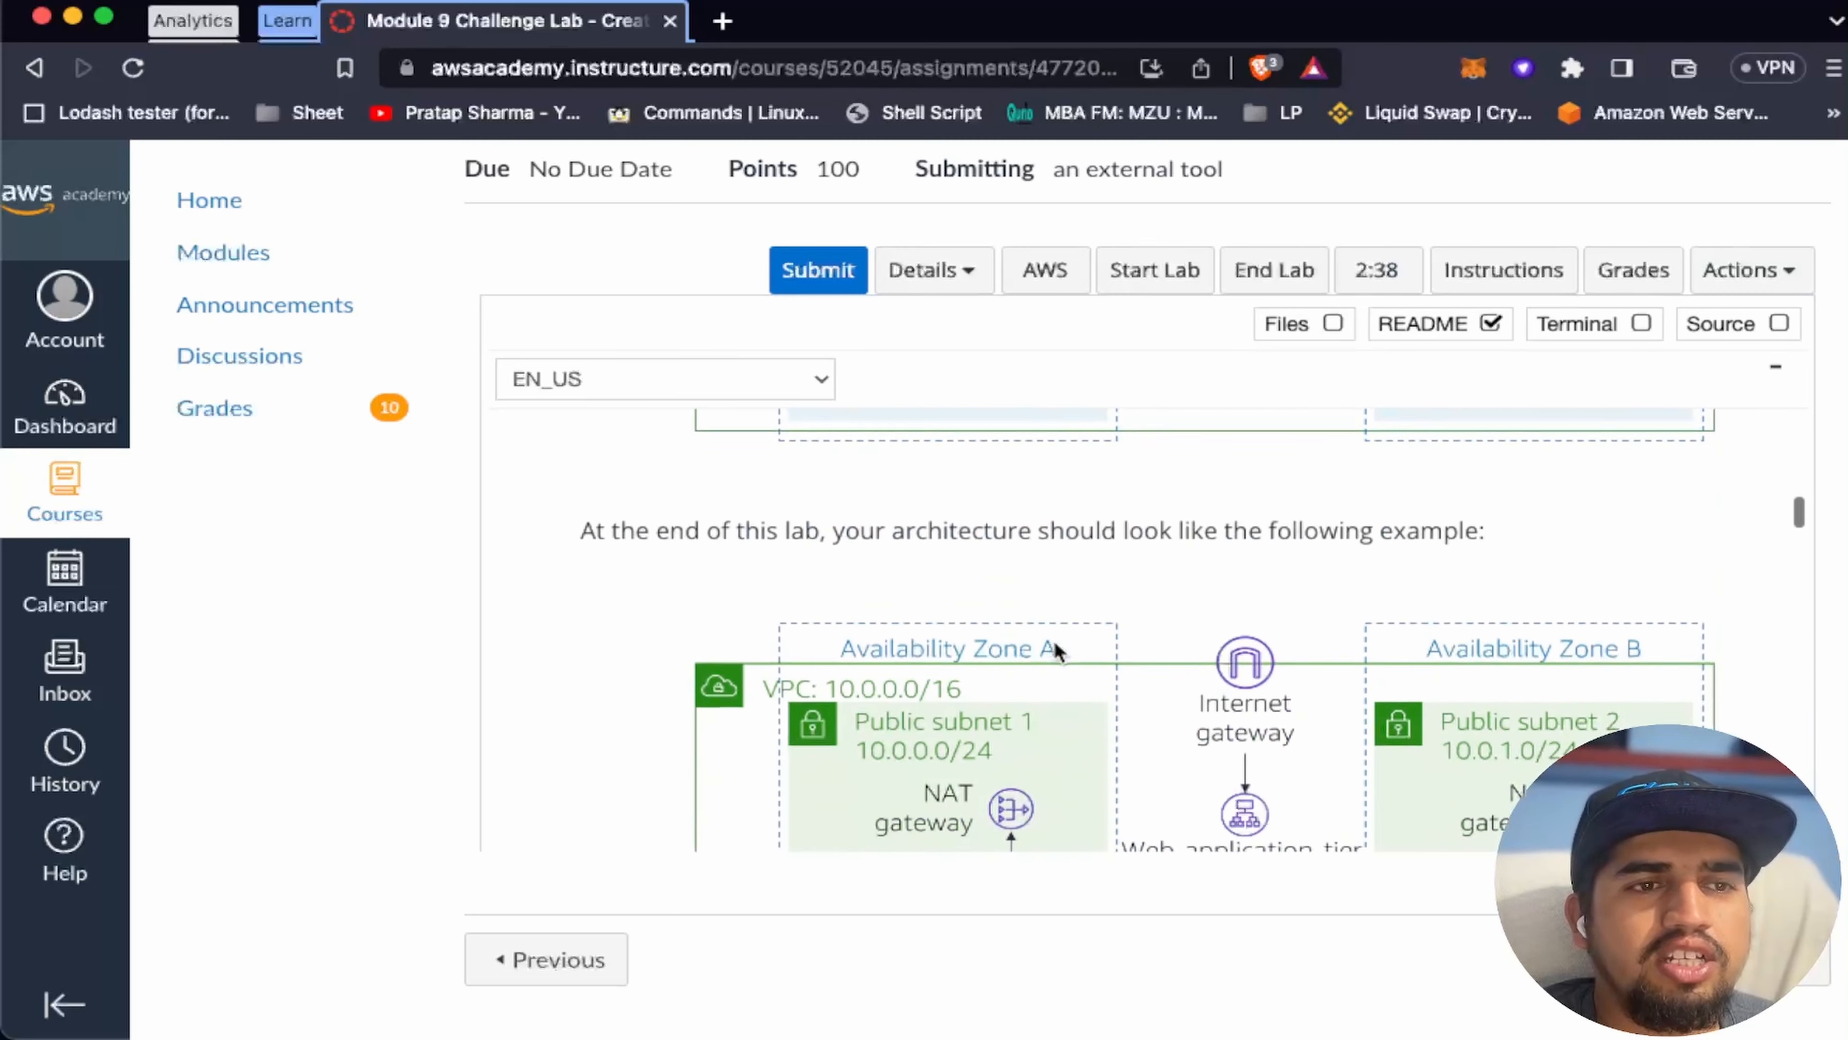
scroll(1053, 638, down, 5)
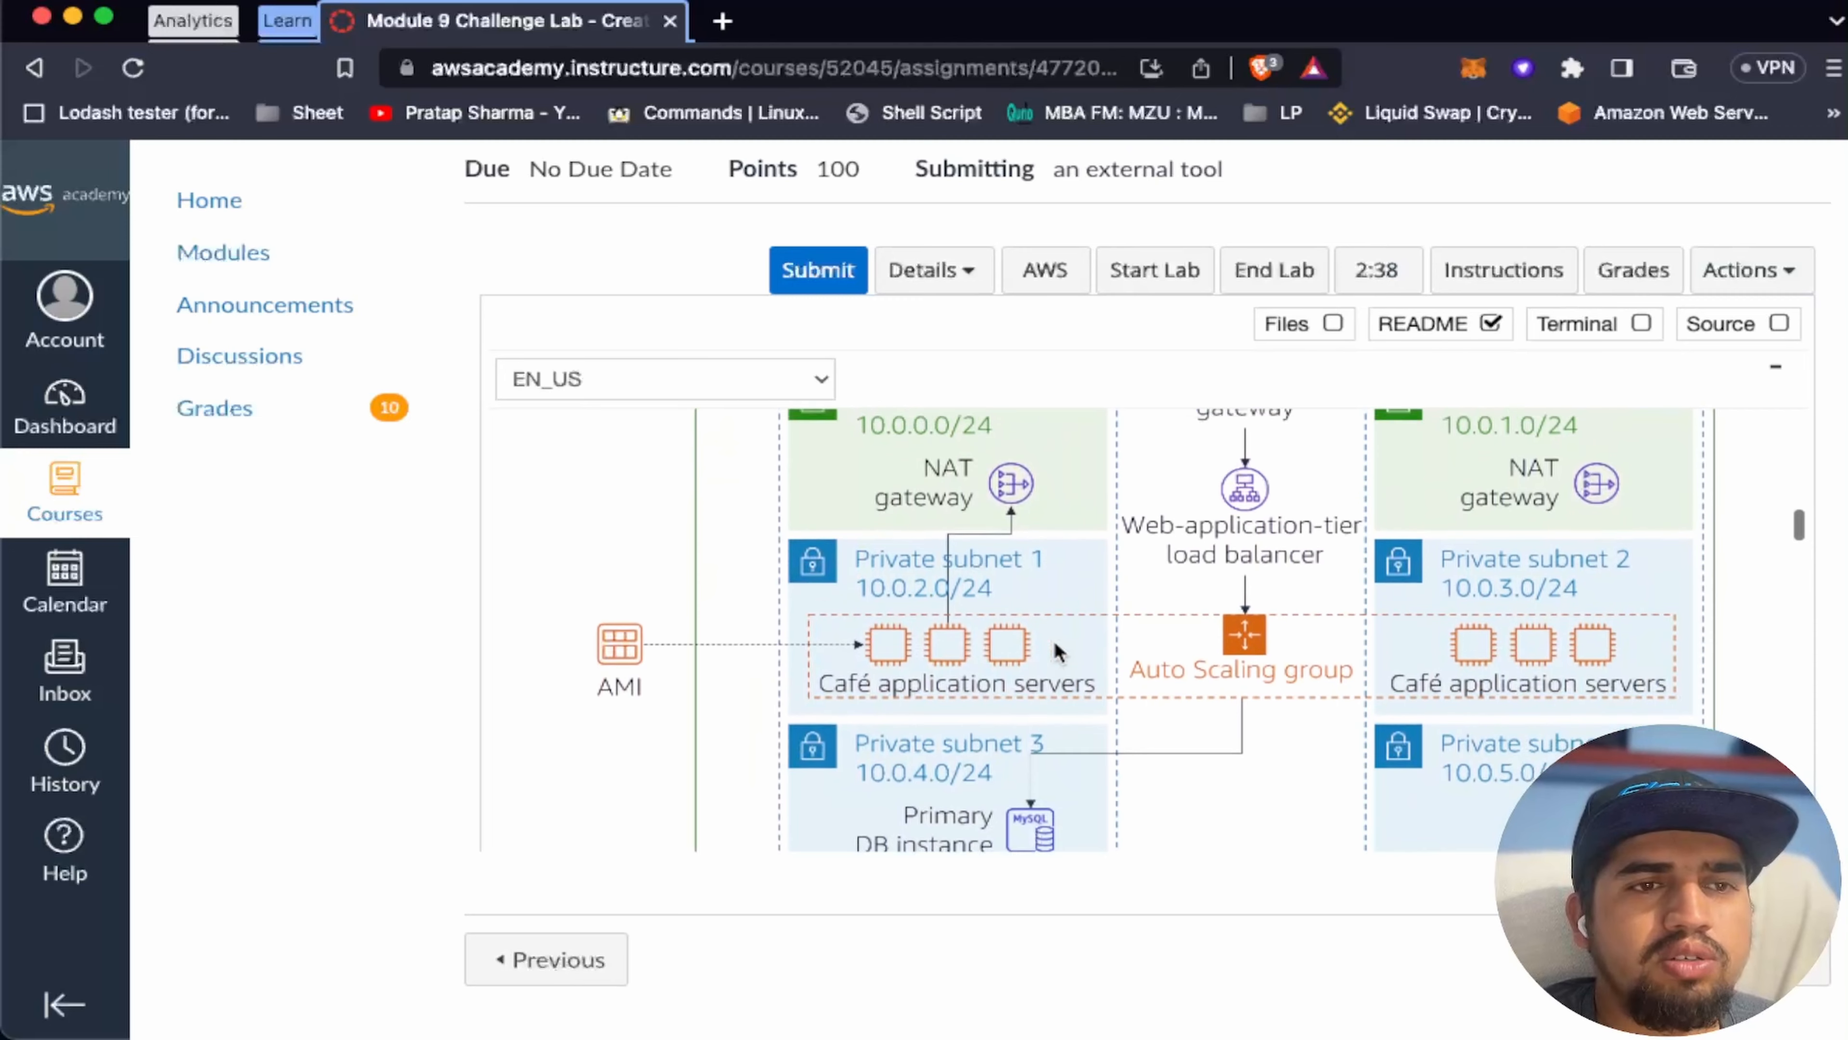
scroll(1053, 639, up, 2)
scroll(1191, 715, down, 1)
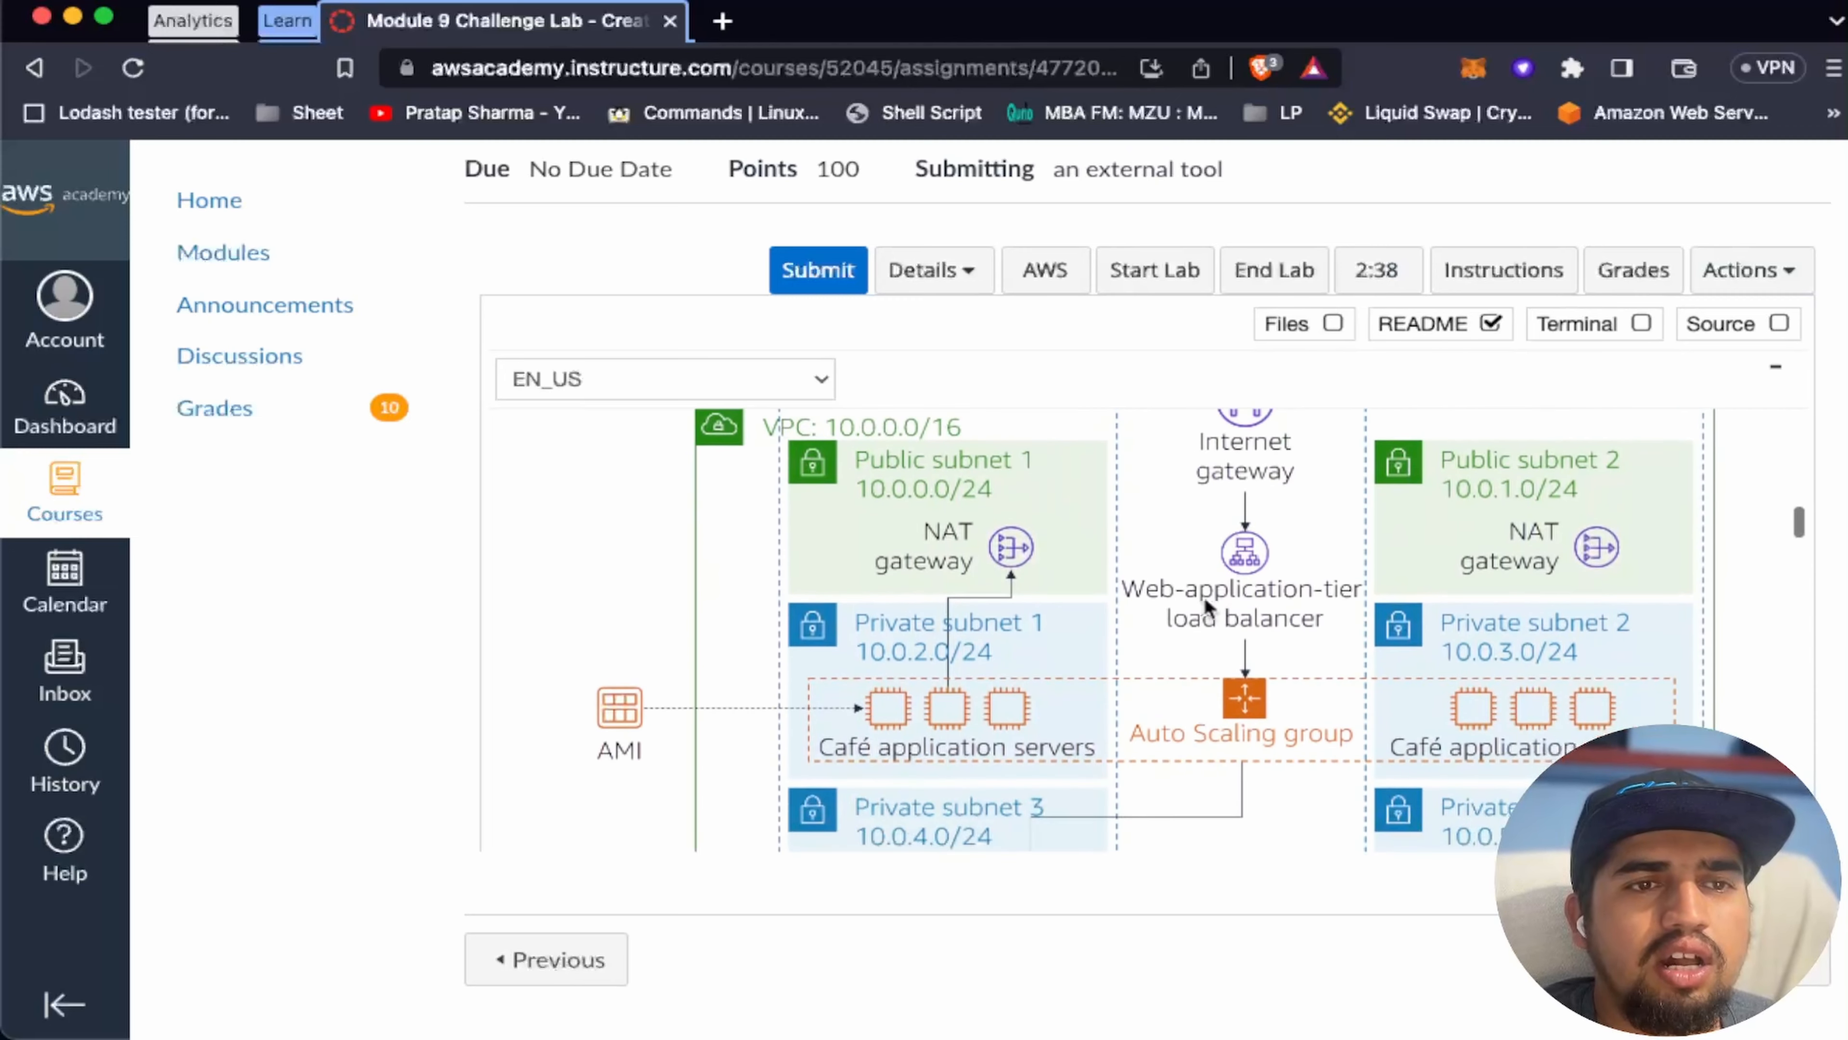
scroll(1237, 575, down, 1)
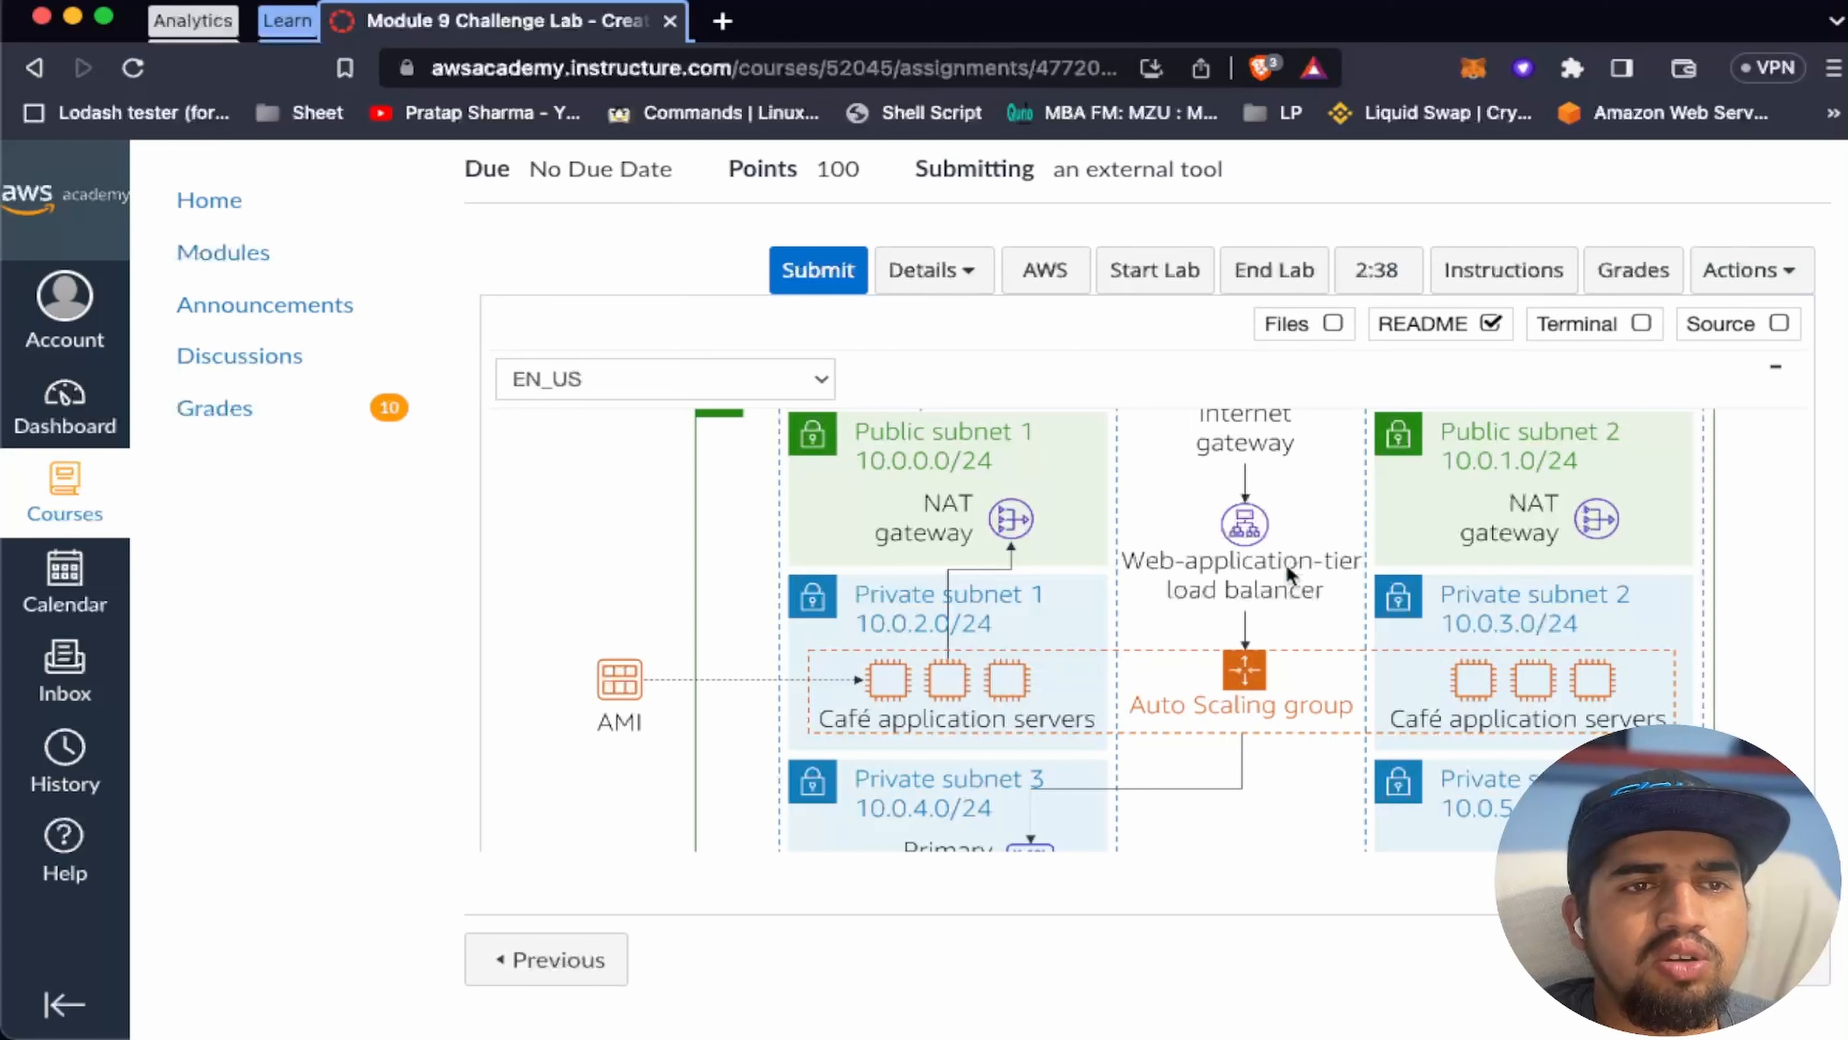
scroll(1285, 562, down, 1)
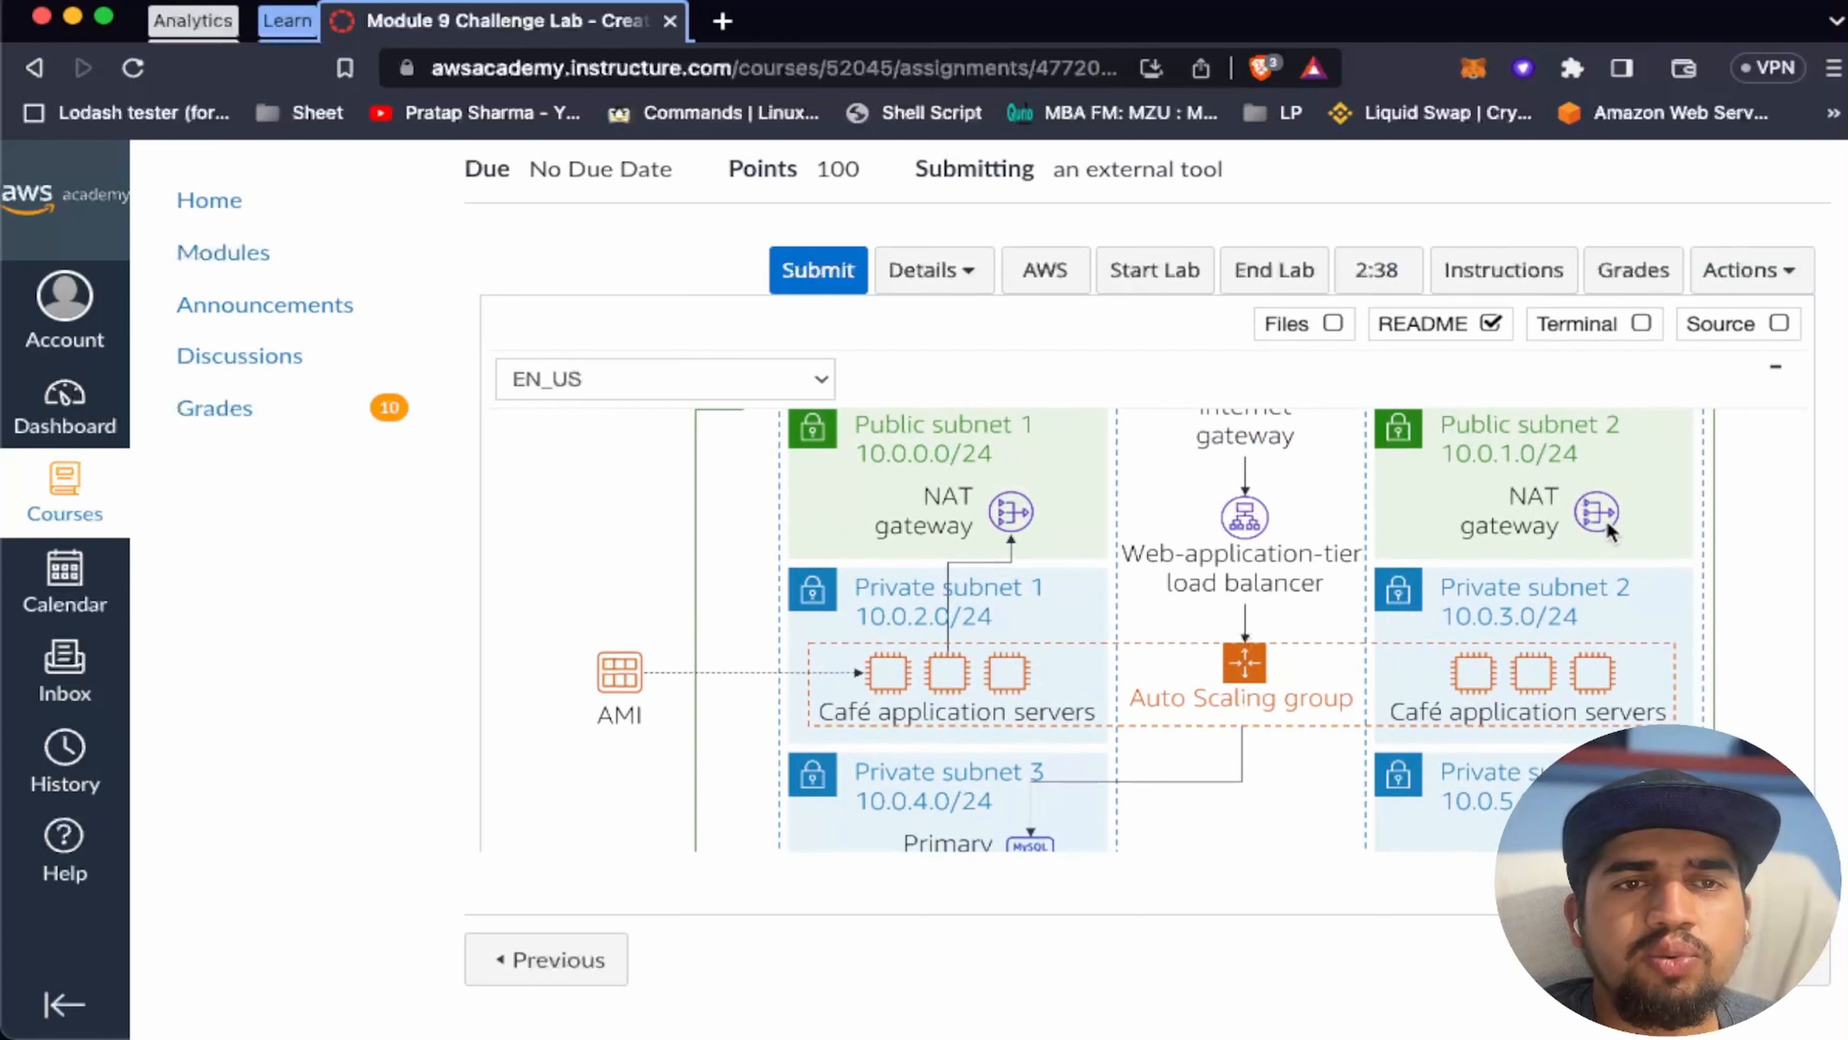
Step: Read the lab note and duration, the café business request, and the introduction to Task 1: Inspecting your environment
scroll(1341, 605, down, 6)
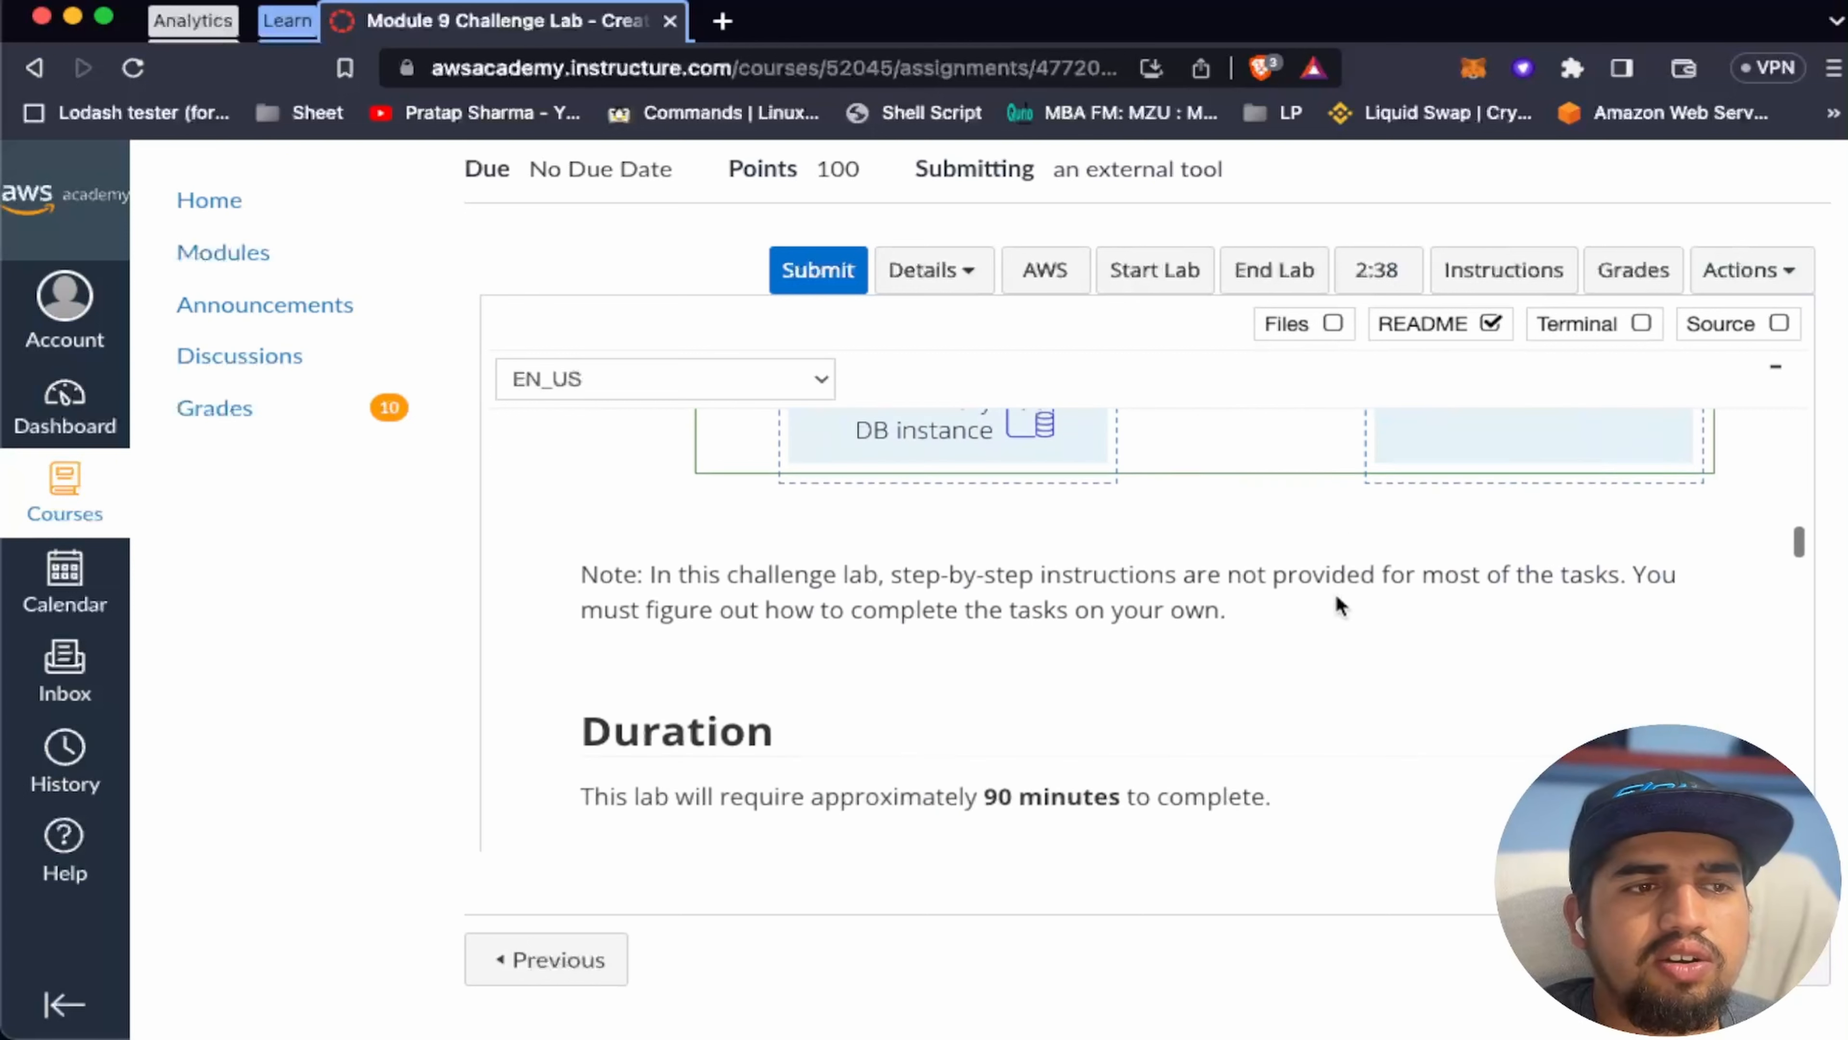
scroll(1341, 606, down, 15)
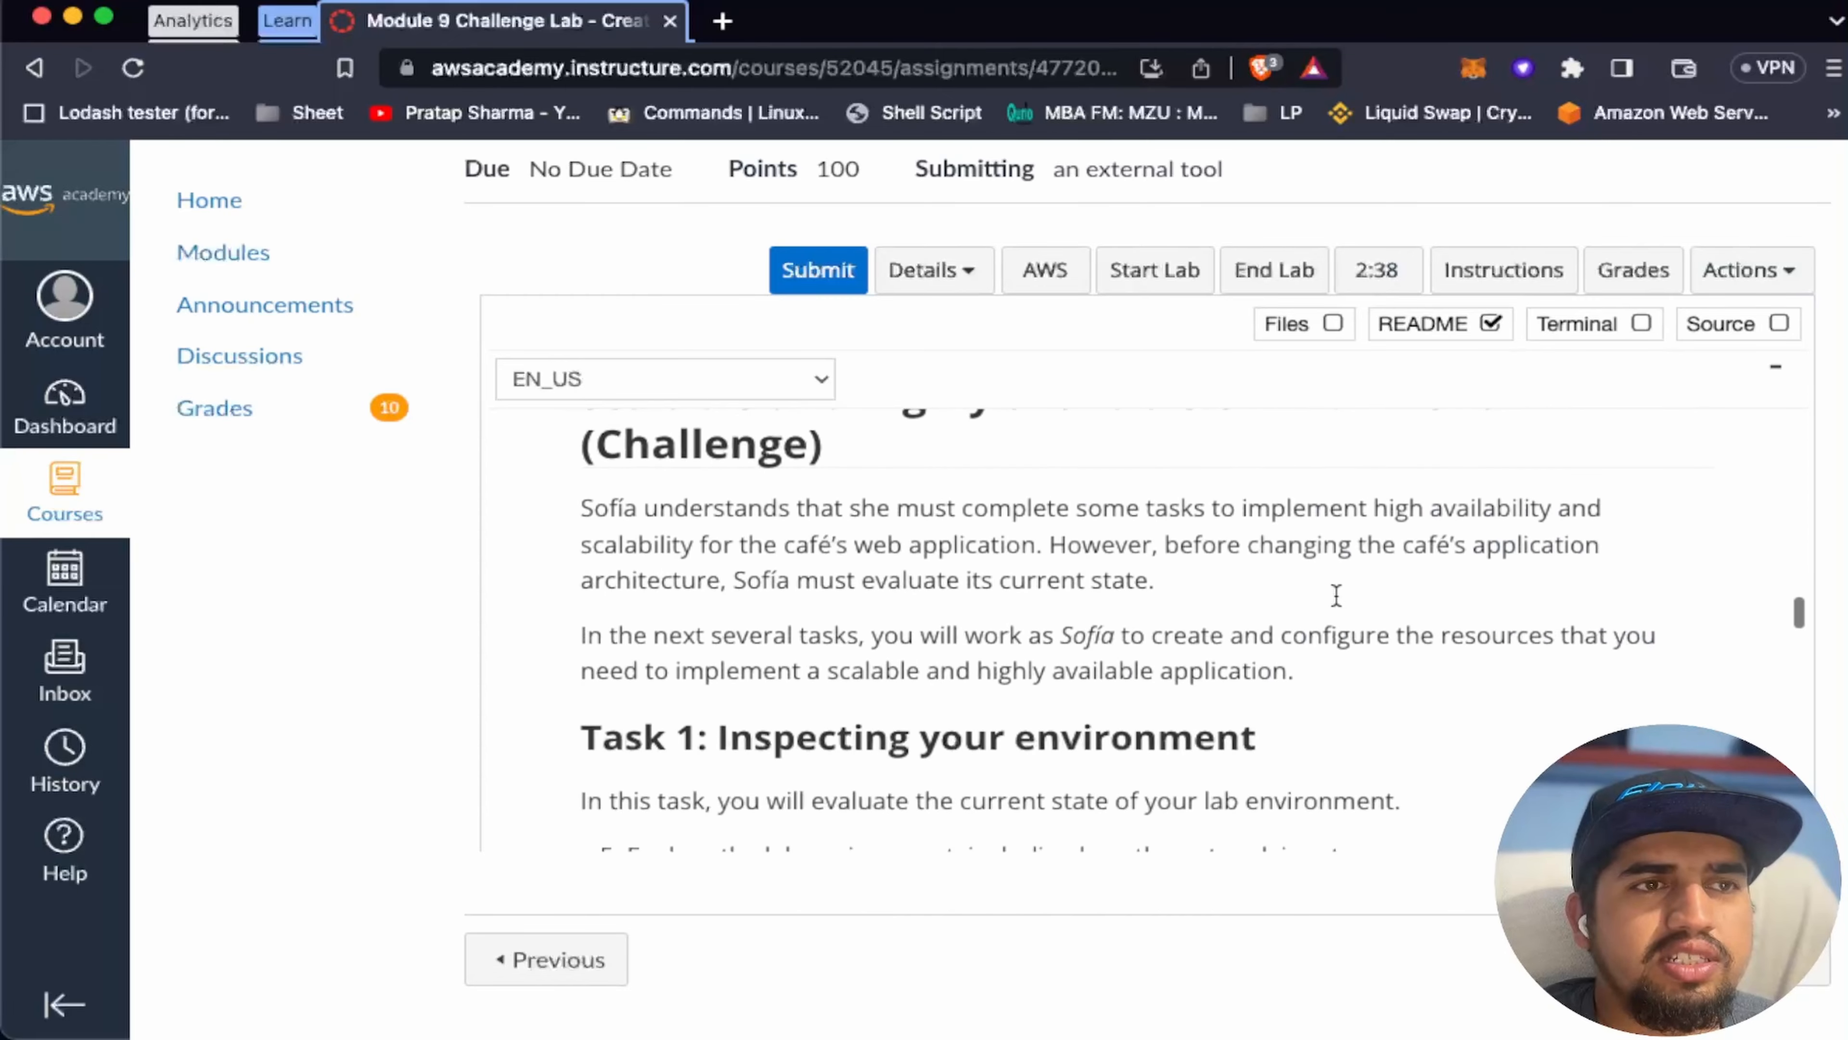
scroll(1336, 594, down, 2)
scroll(1336, 594, up, 4)
scroll(1336, 594, down, 1)
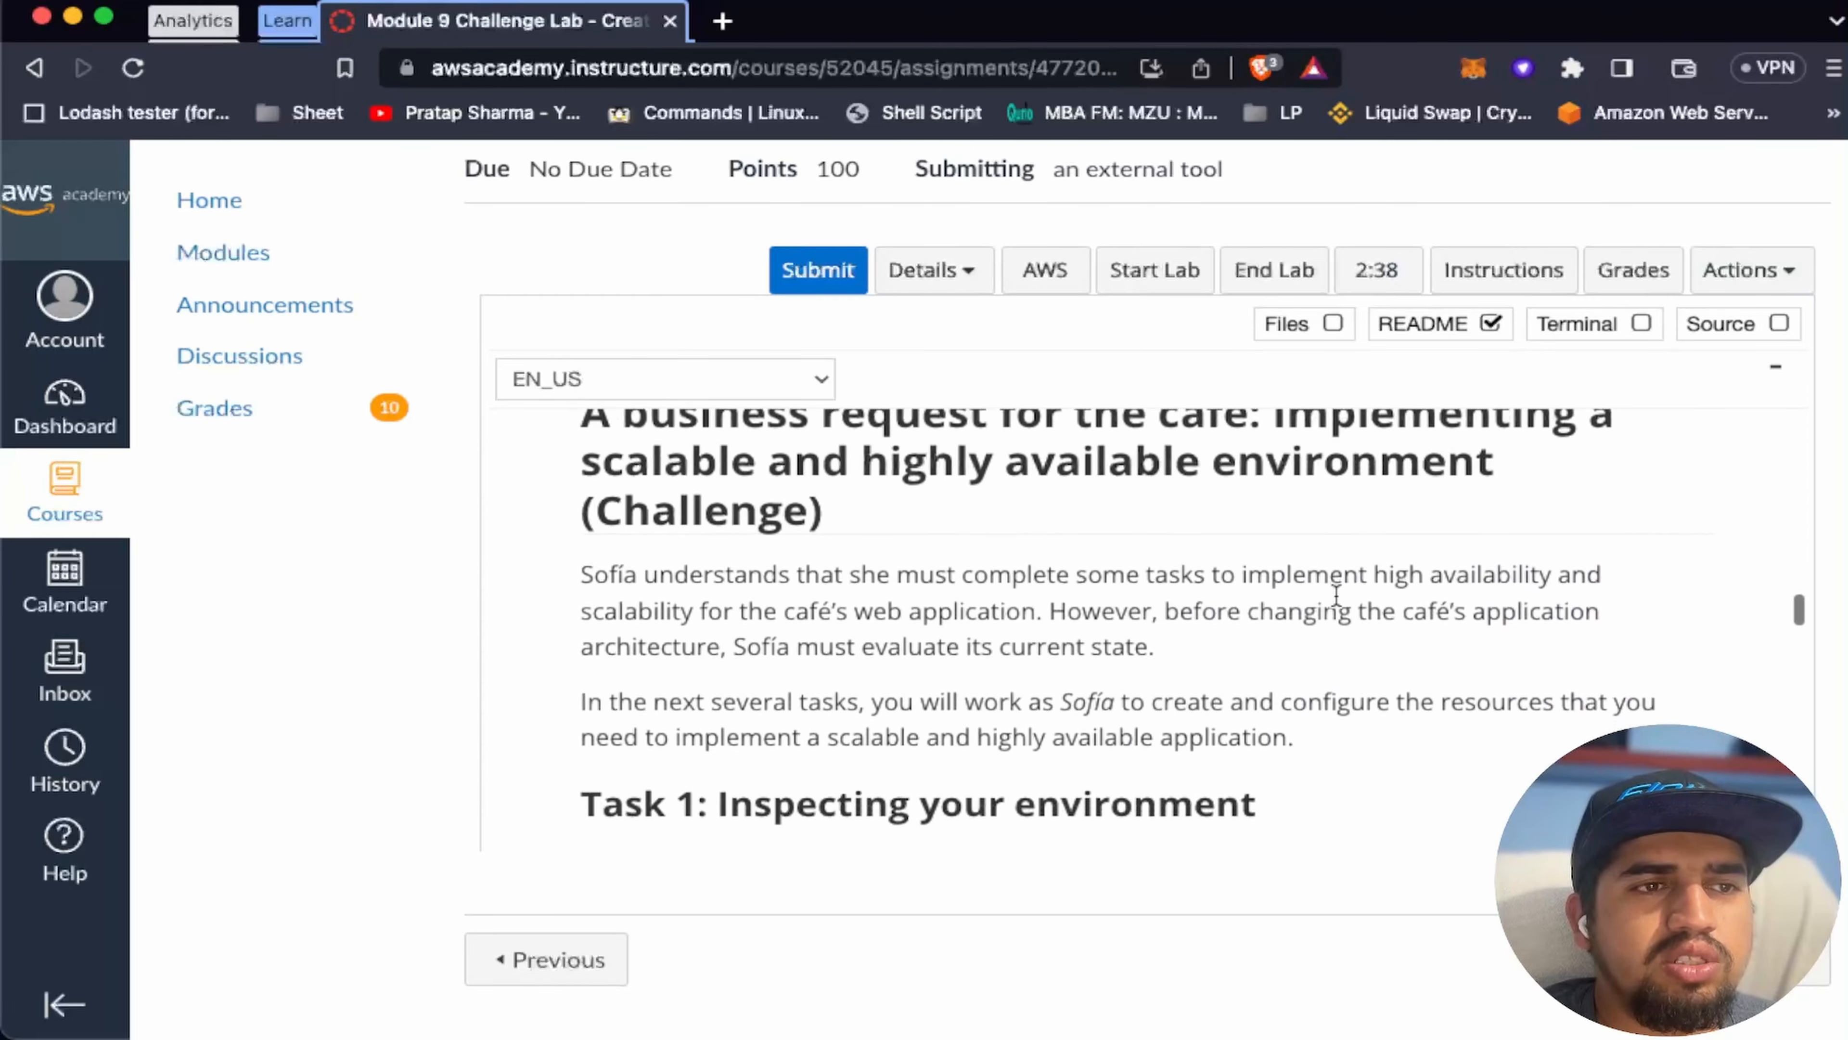
scroll(1336, 594, up, 1)
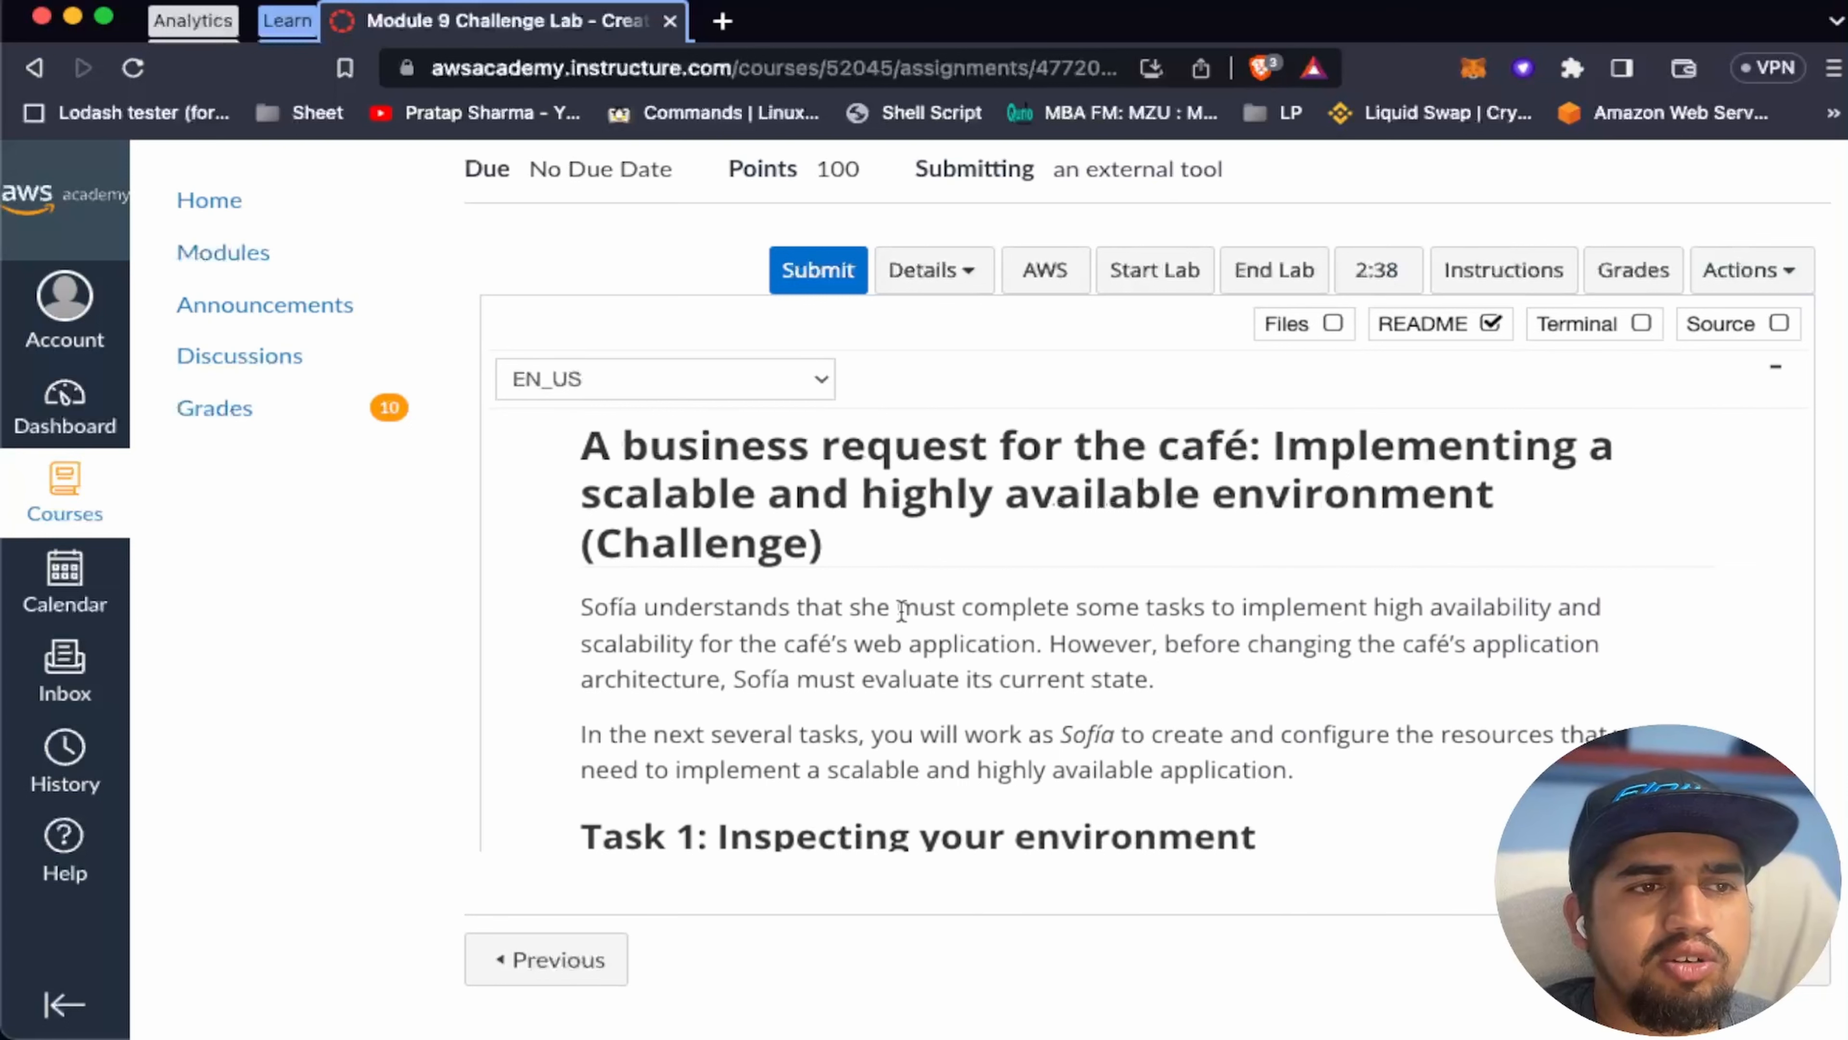
scroll(901, 610, down, 5)
scroll(901, 610, up, 3)
scroll(901, 610, down, 2)
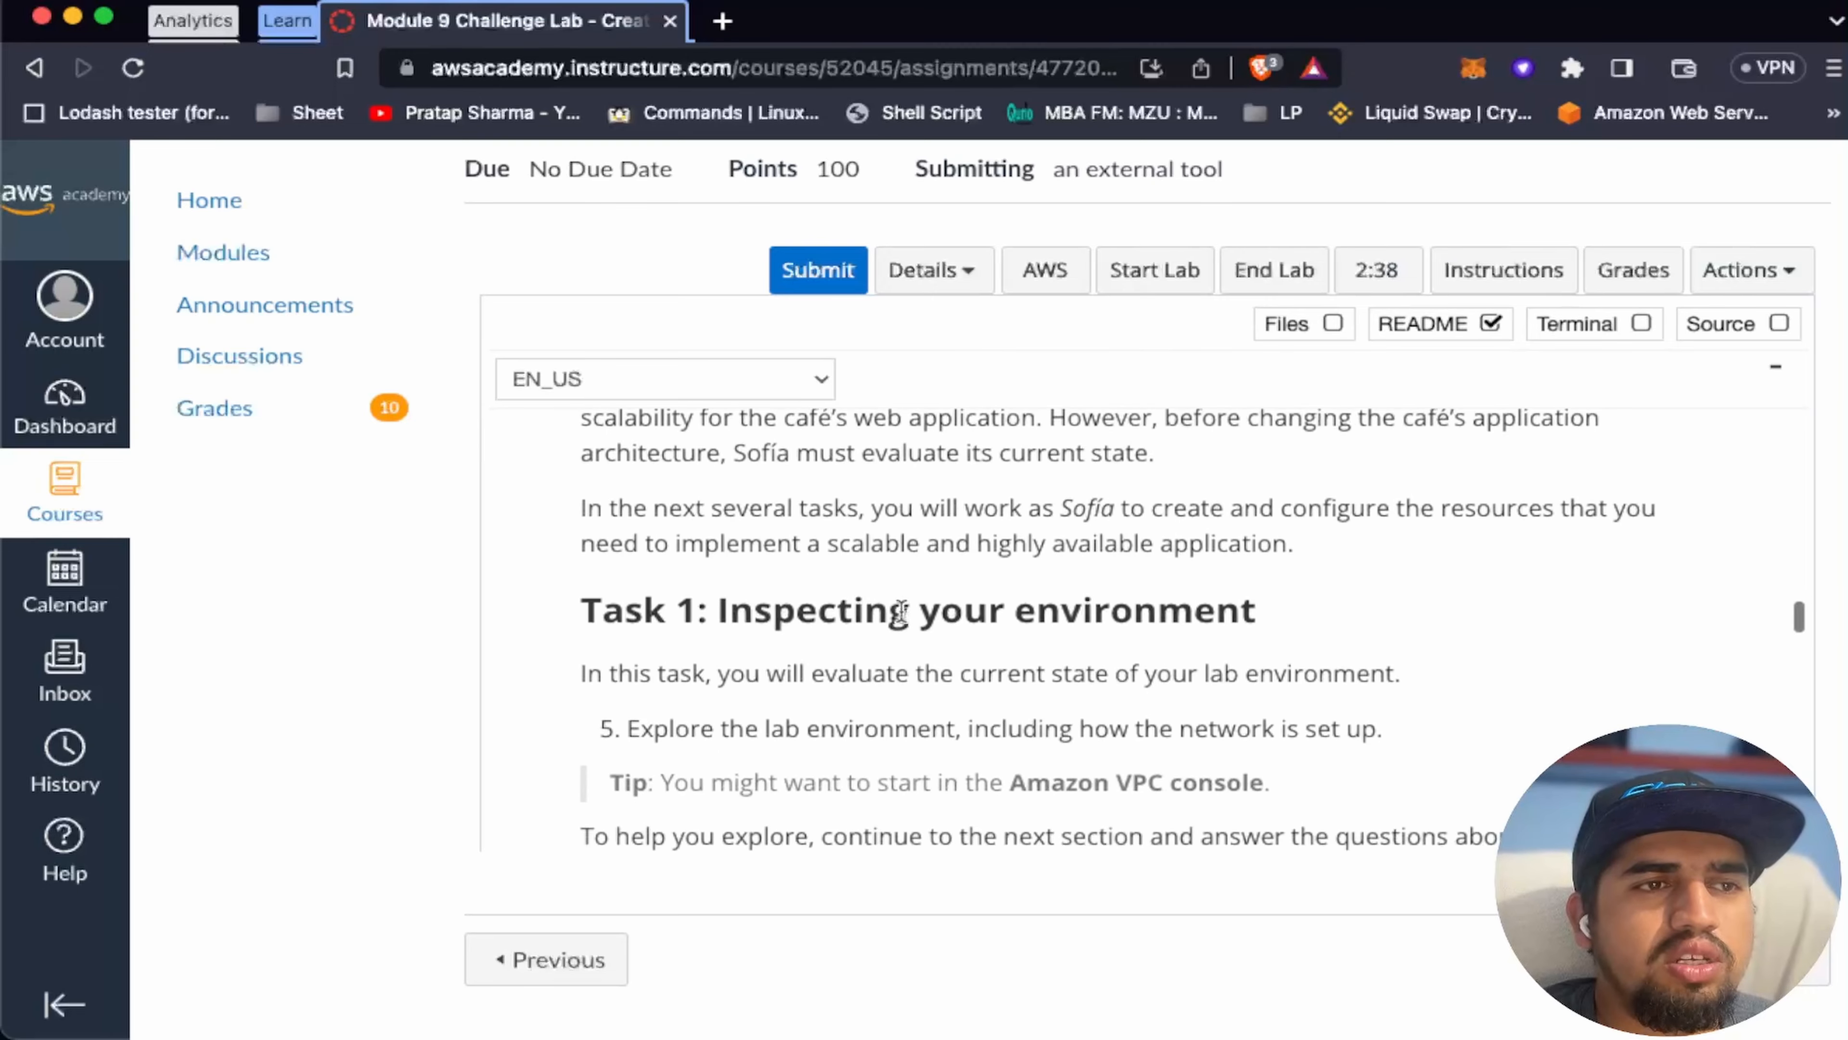
scroll(901, 610, down, 3)
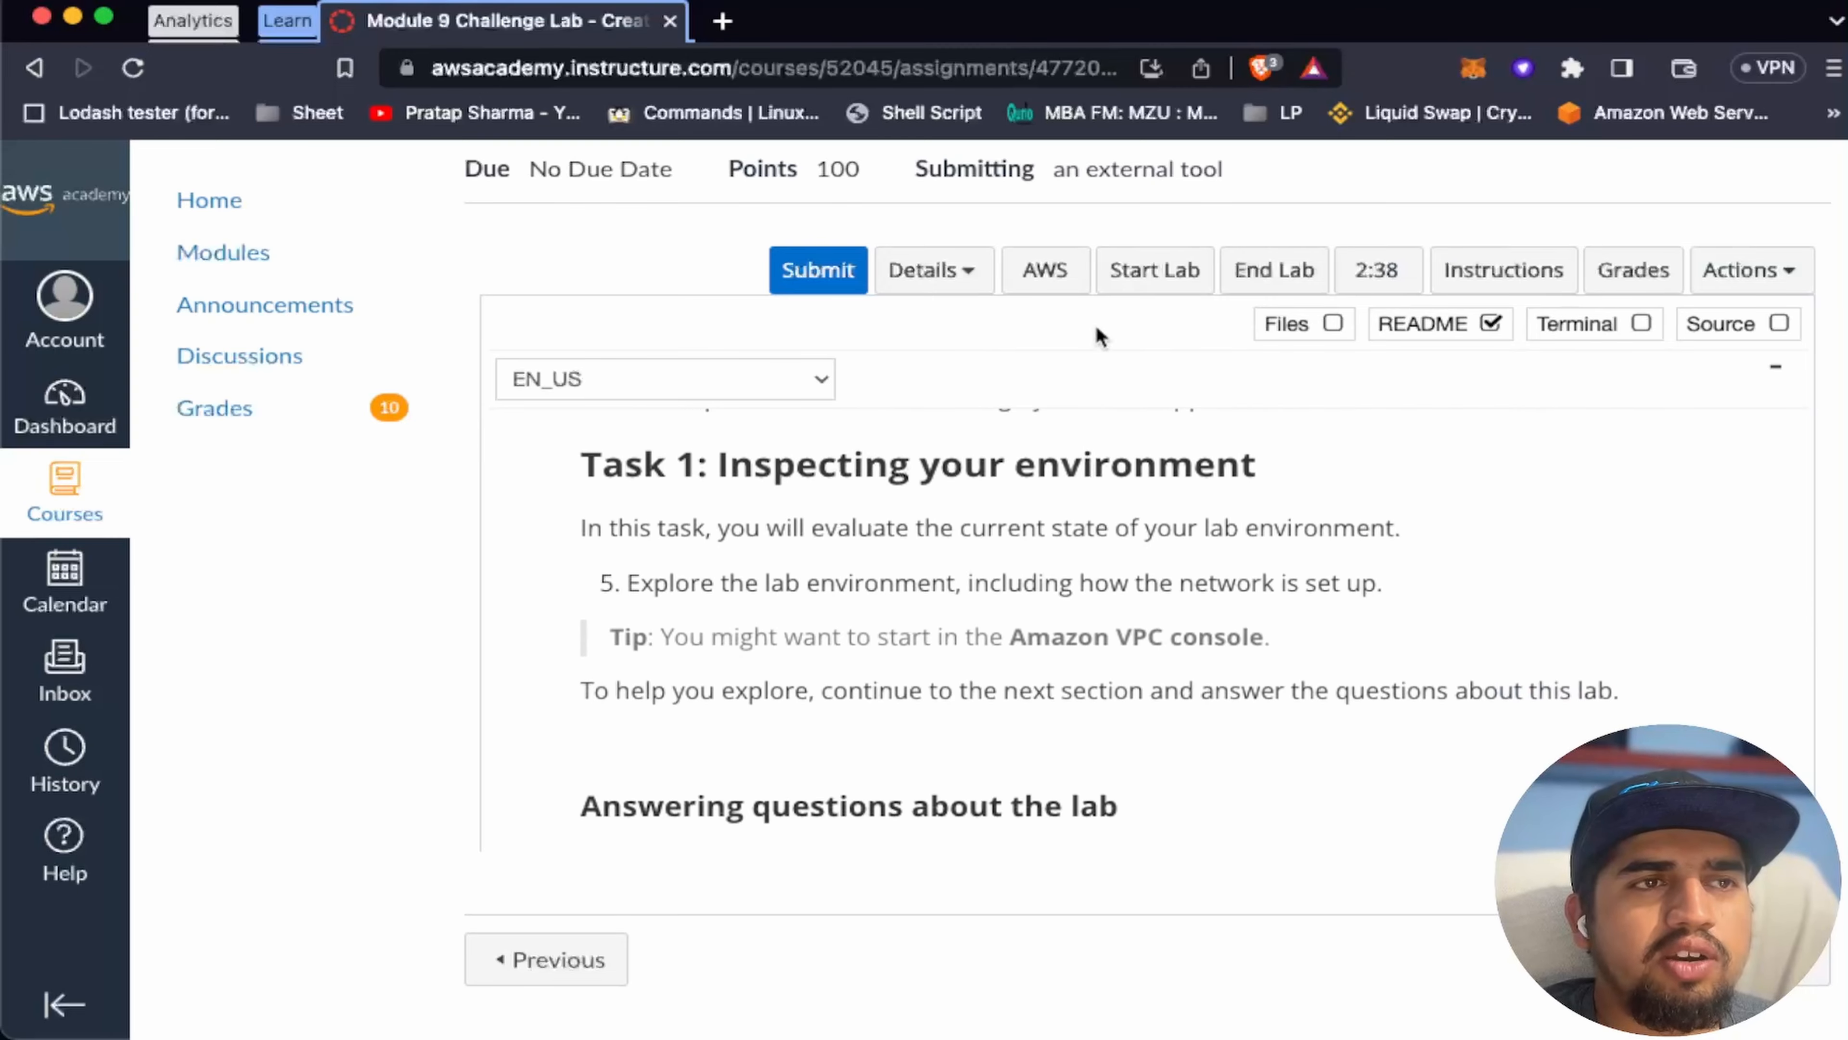
Step: Launch the lab's AWS Management Console in a new tab, and return to the Task 1 instructions
click(1059, 271)
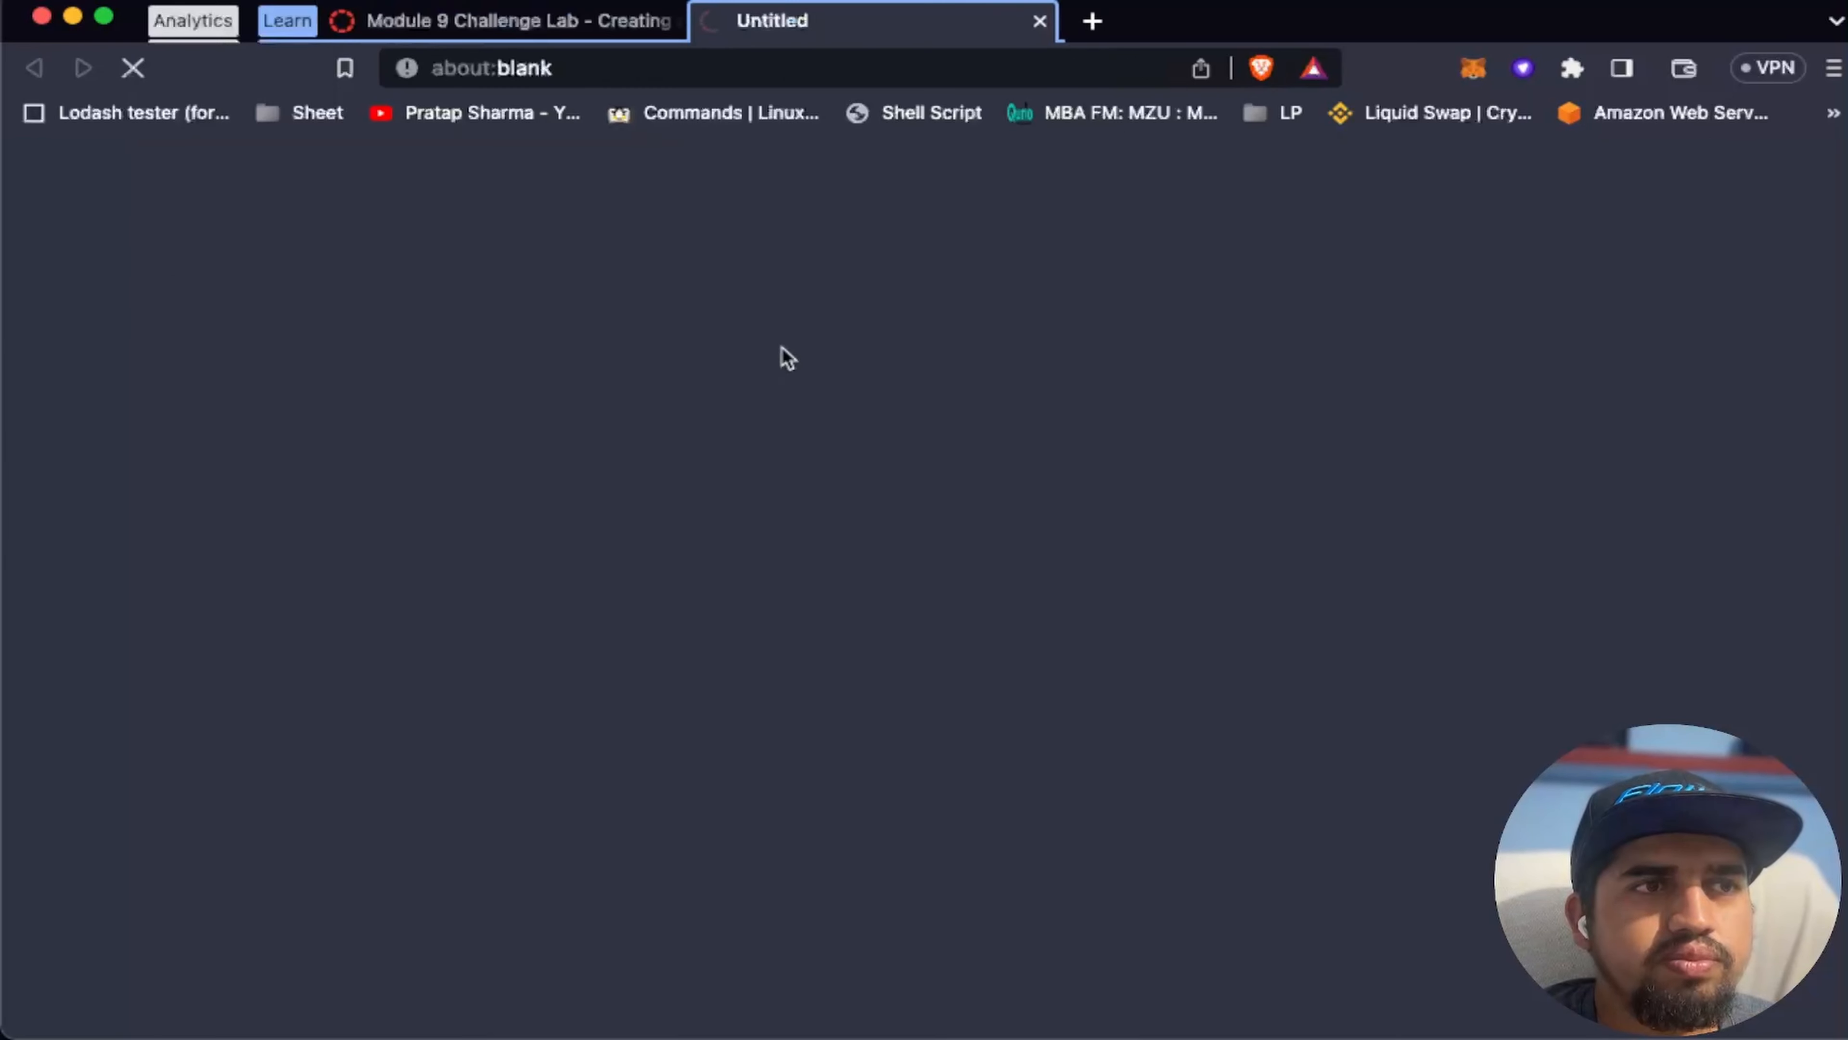
click(528, 22)
scroll(895, 630, down, 1)
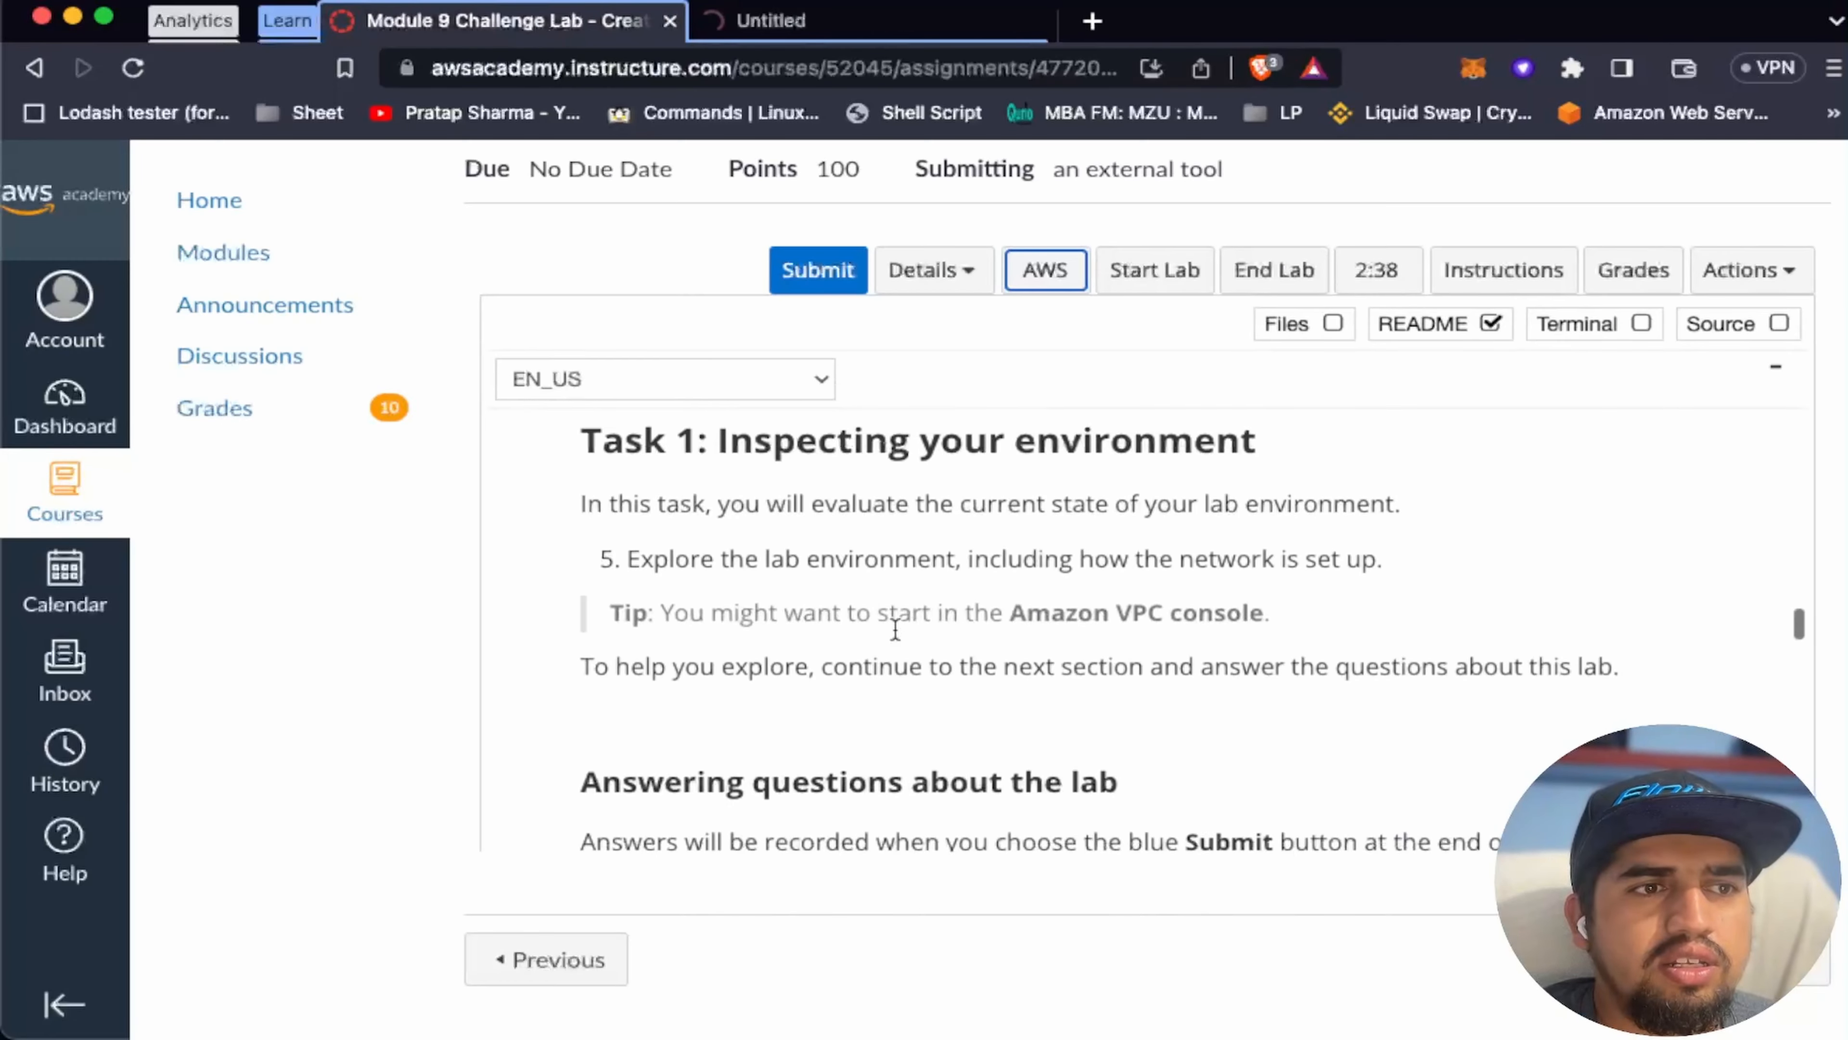
Step: Review the Task 1 instructions on answering the lab questions, and show the lab details to access them
scroll(895, 630, down, 1)
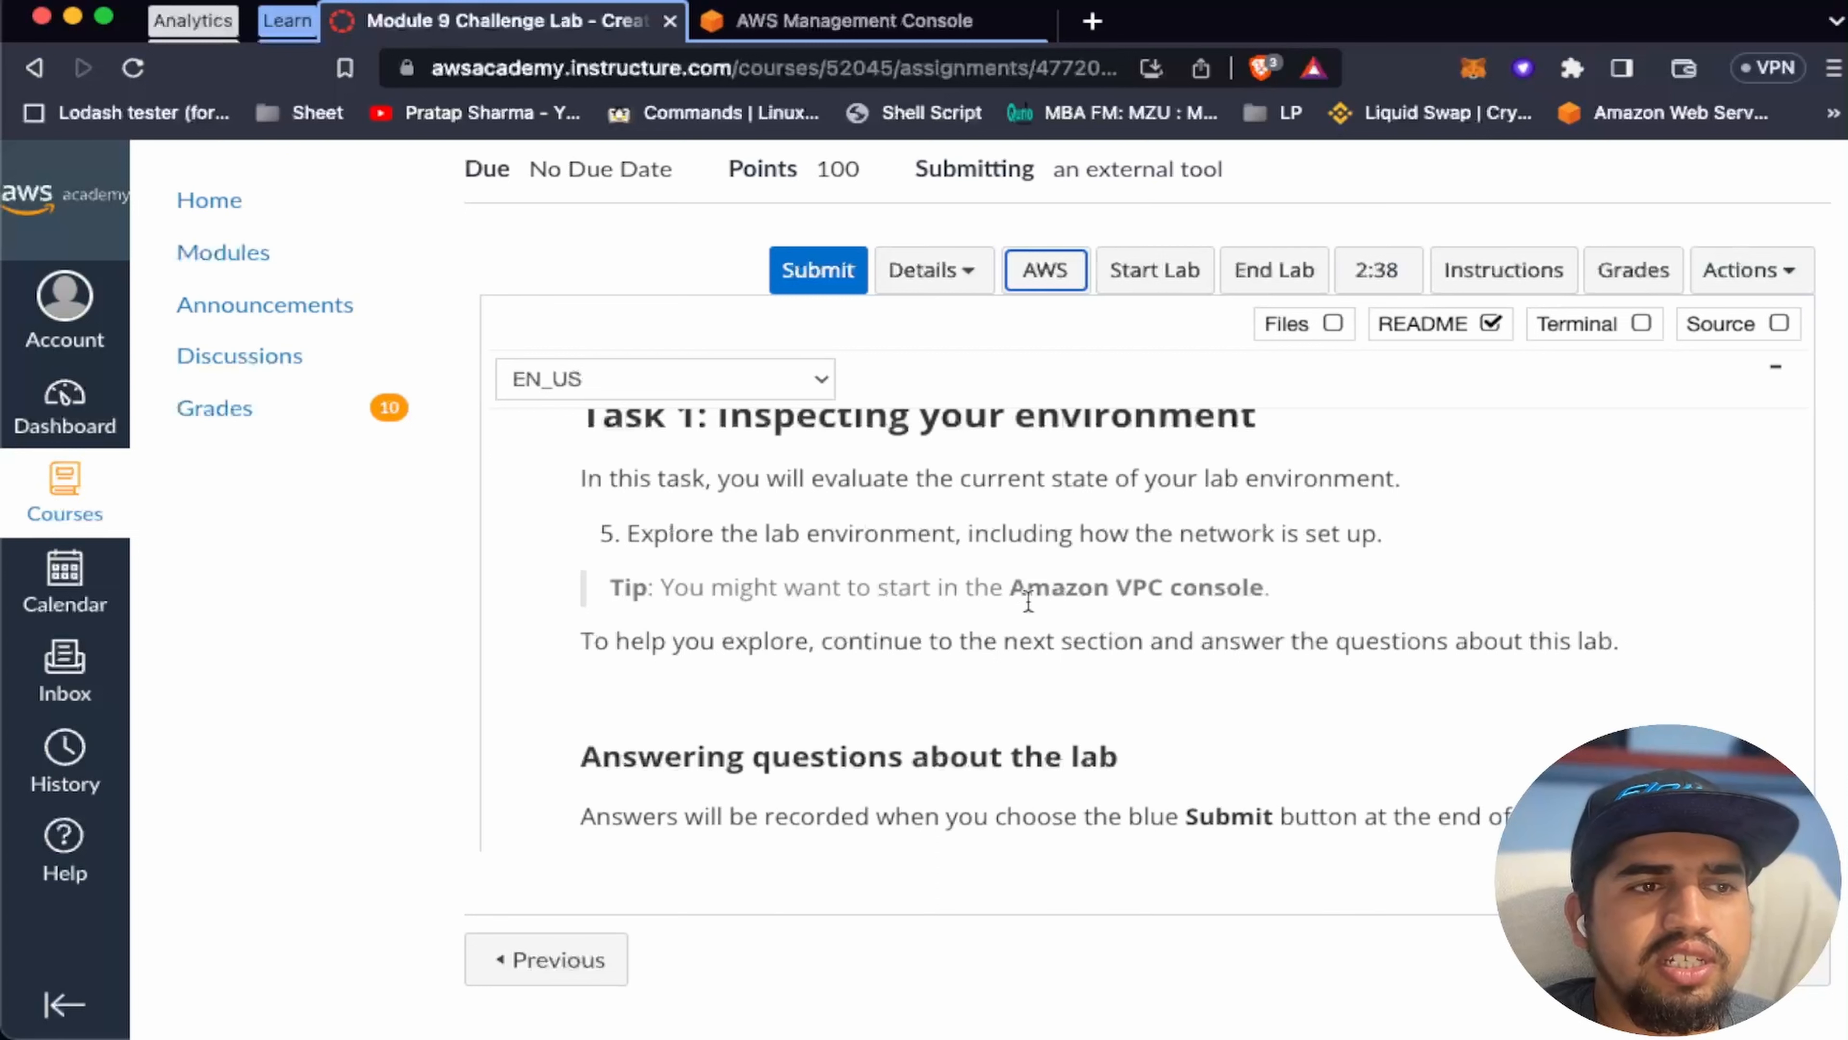
scroll(1000, 613, down, 1)
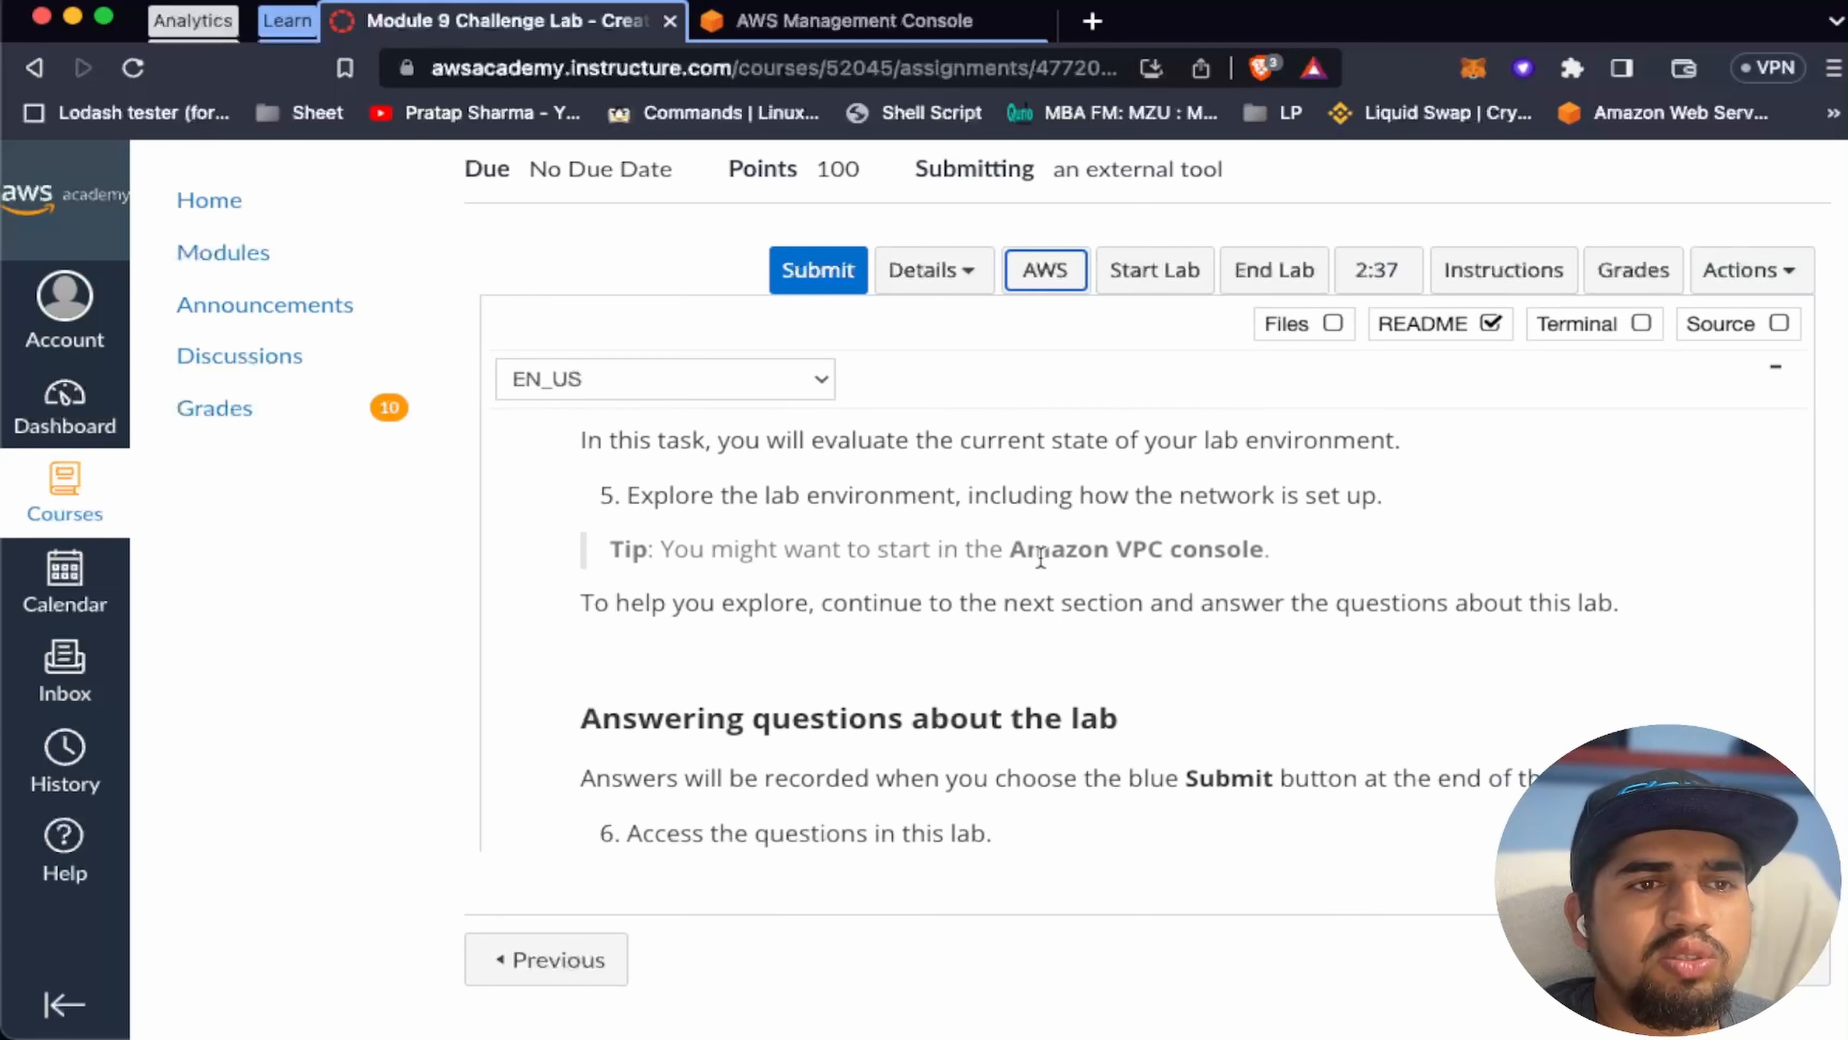
scroll(852, 589, down, 1)
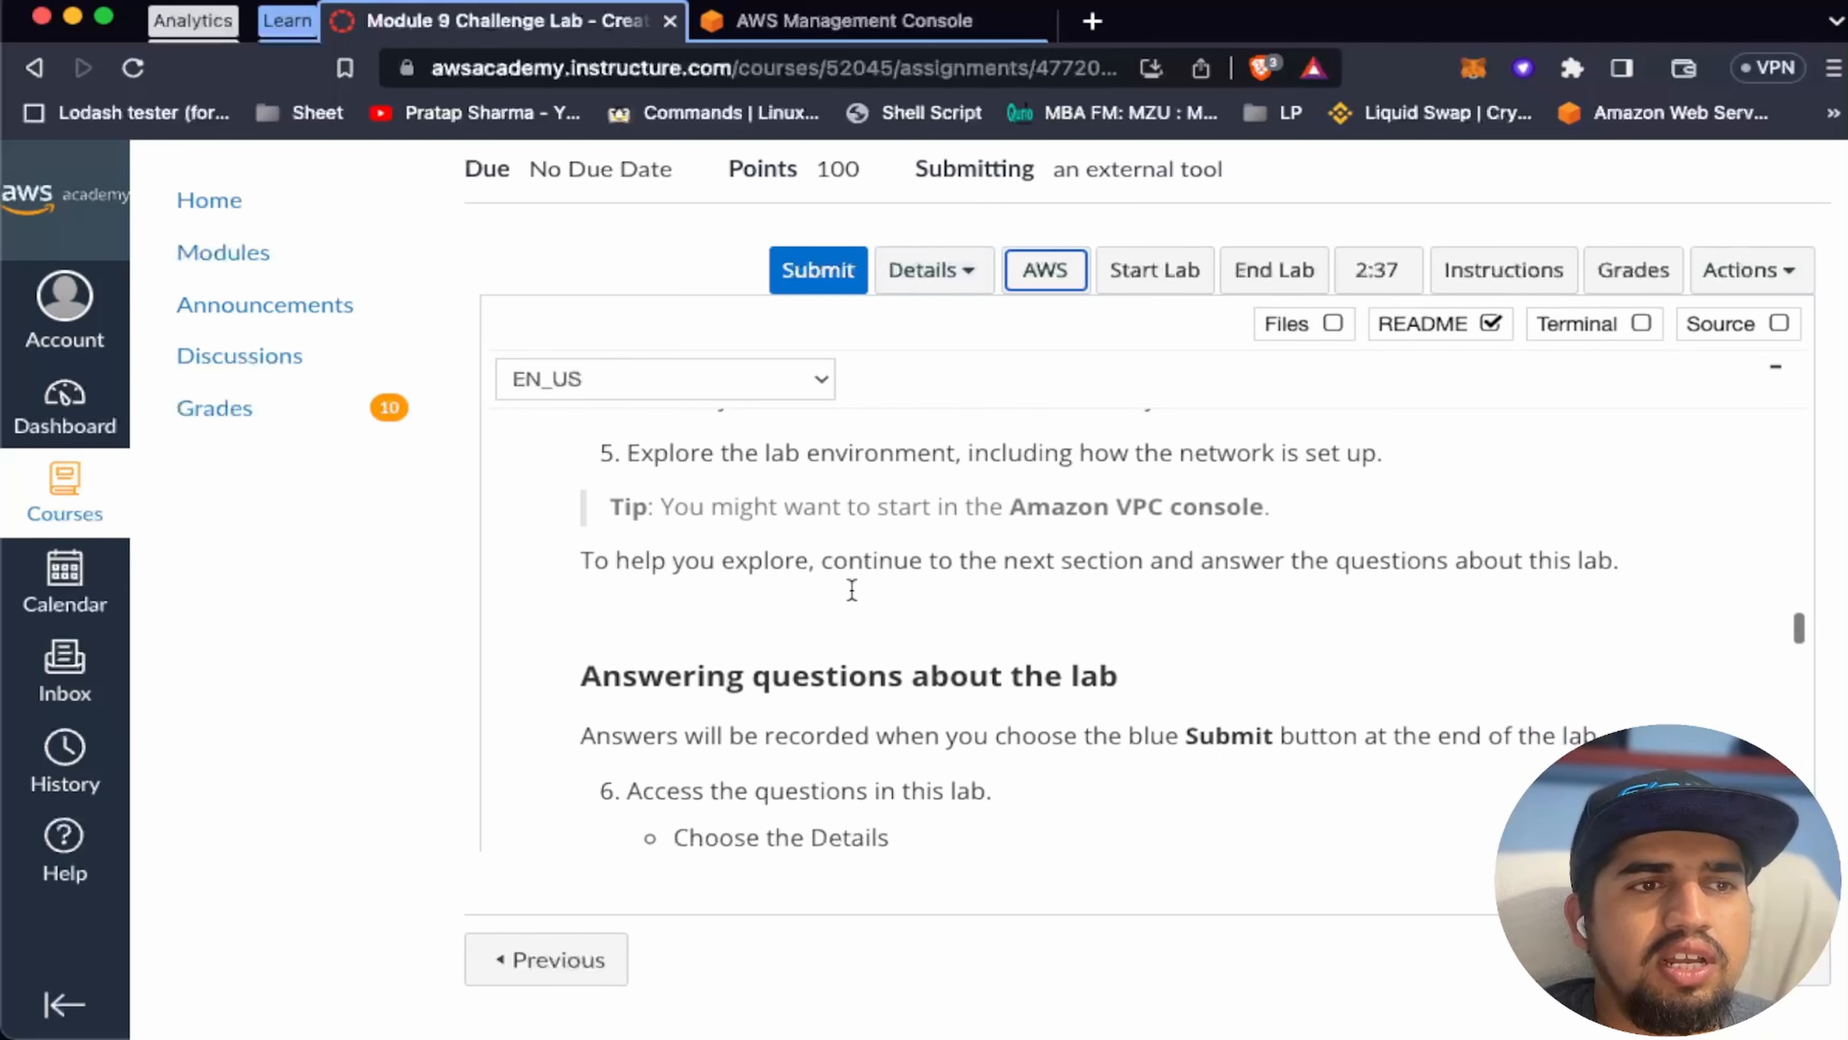
scroll(943, 645, up, 1)
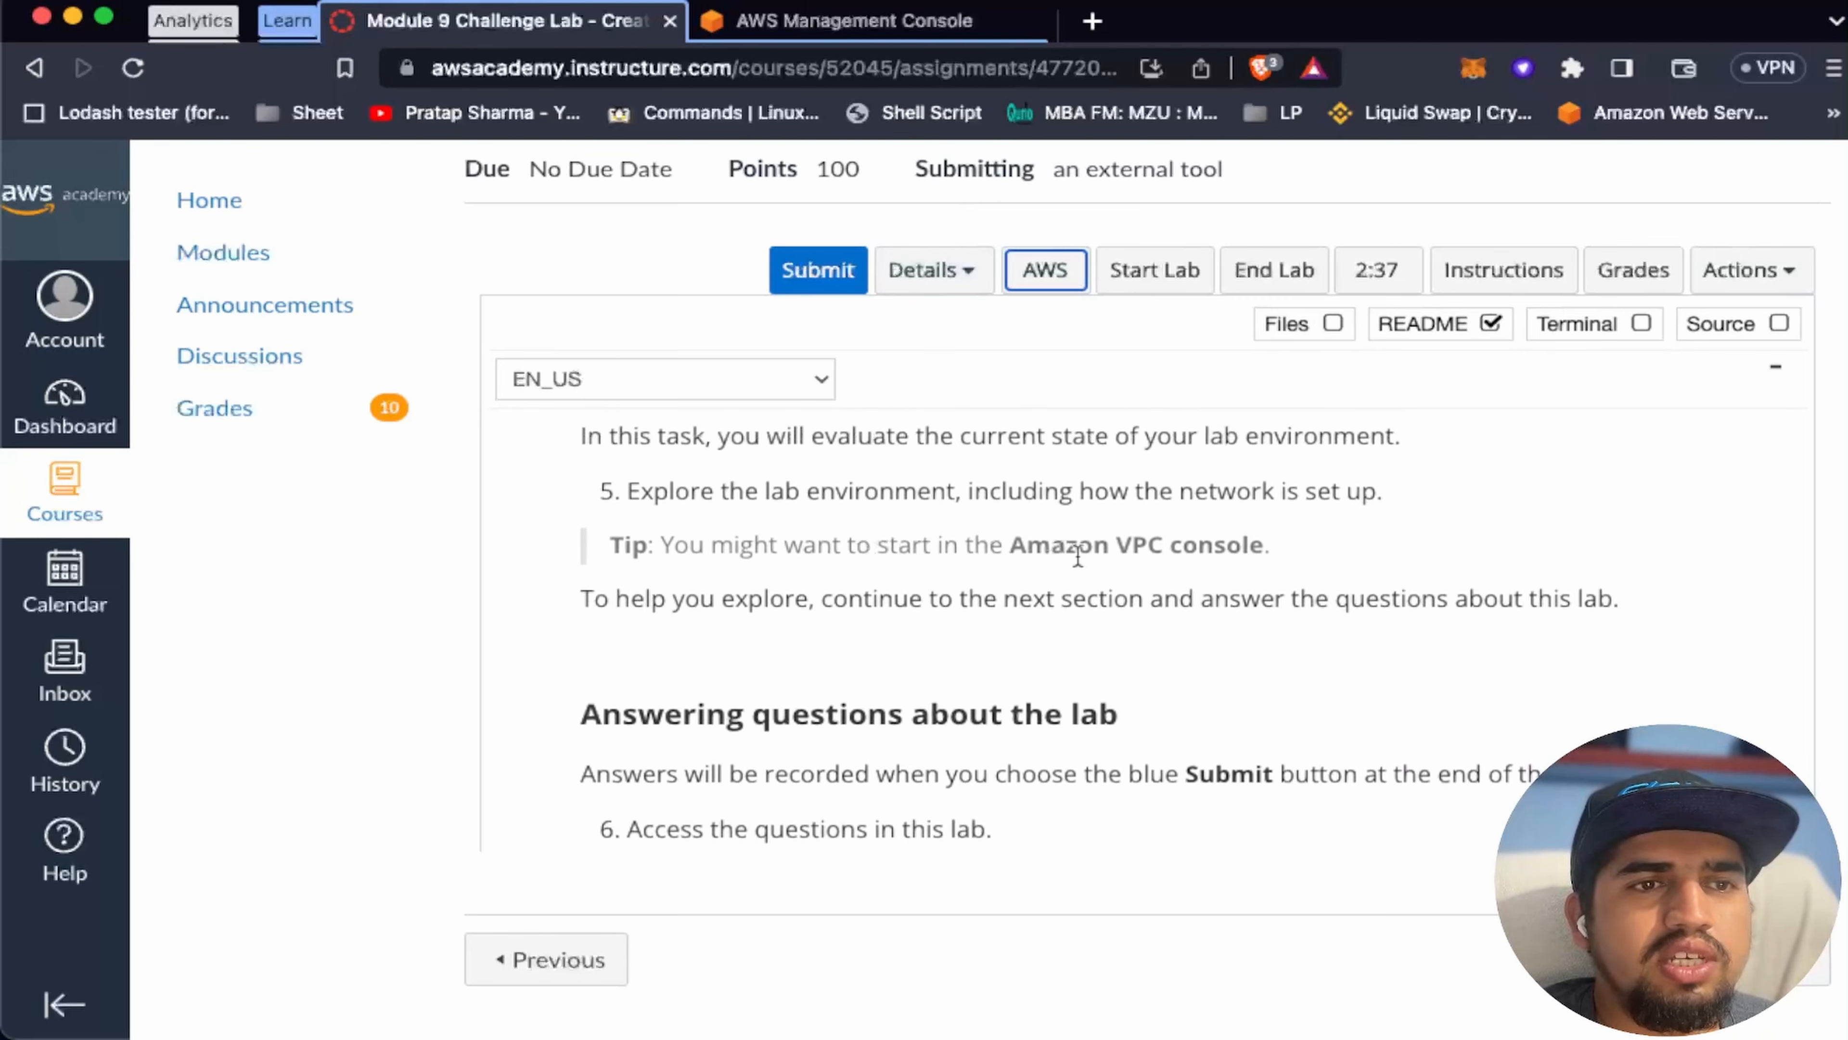
scroll(932, 641, down, 9)
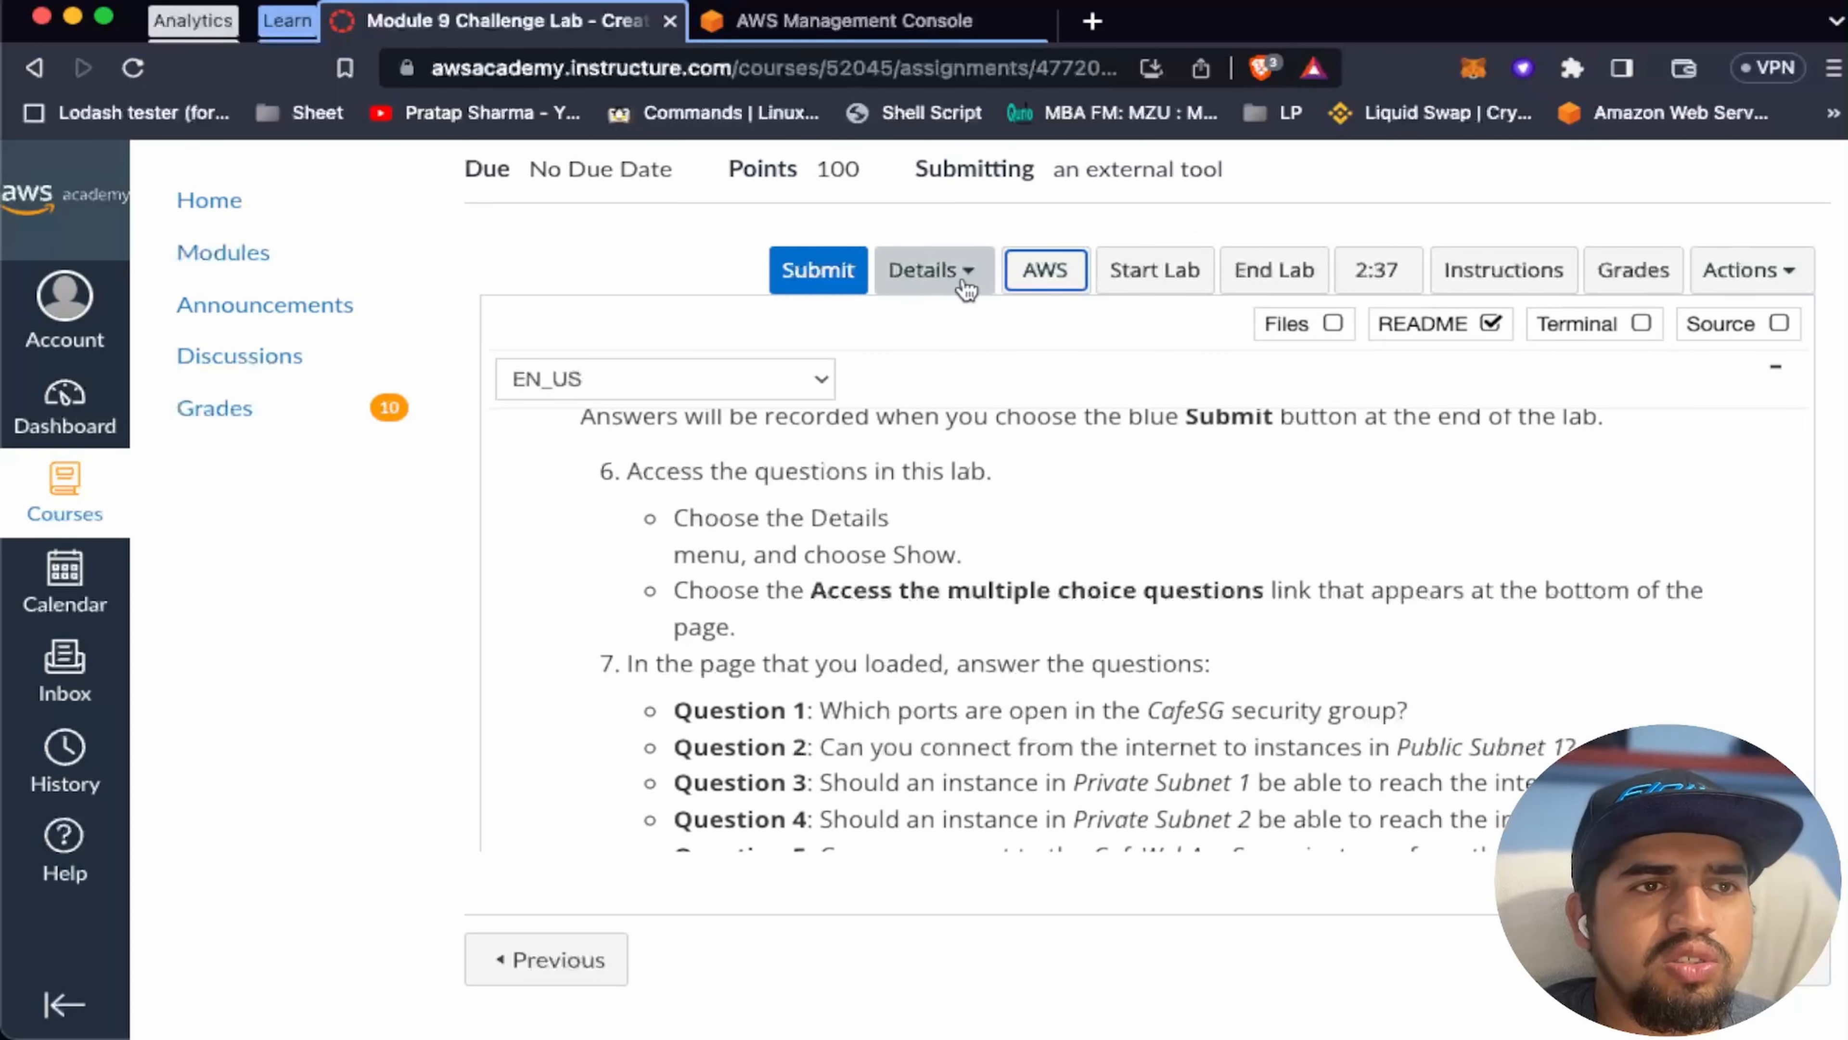
click(931, 270)
click(924, 500)
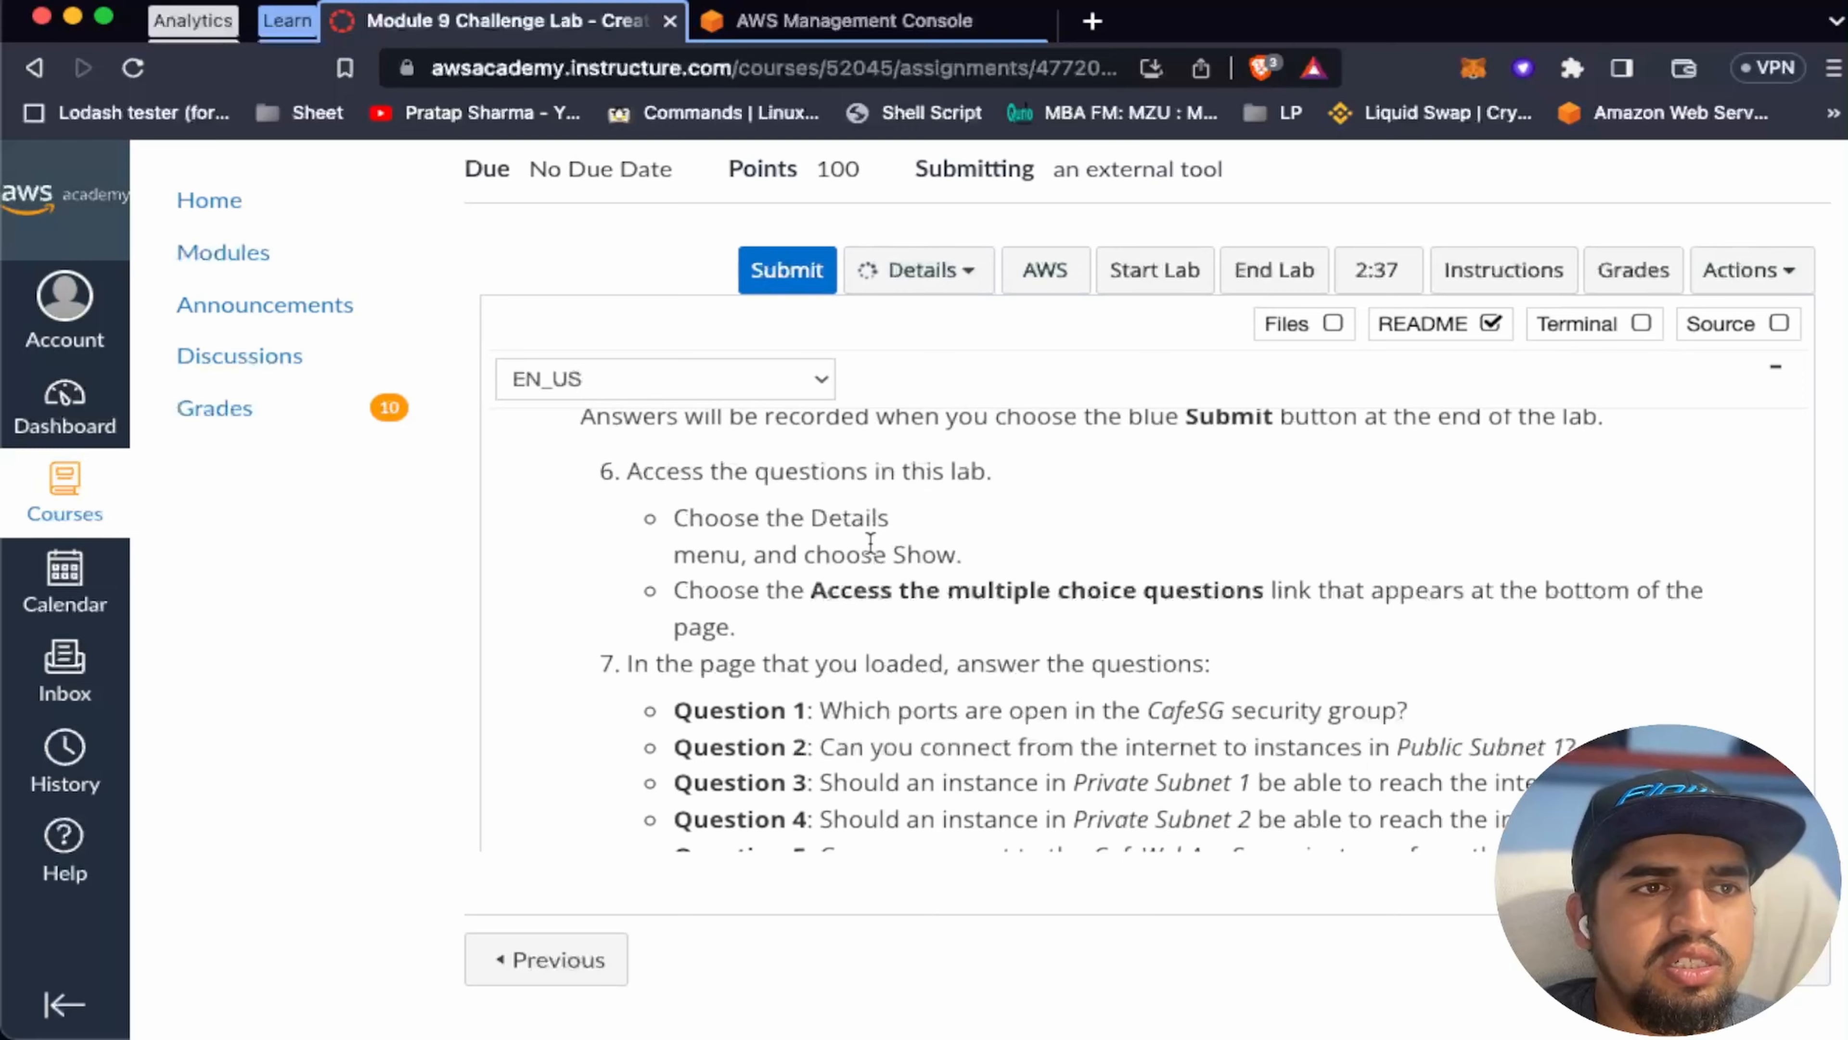
Step: Open the lab's multiple choice questions in a separate tab and close the lab details
scroll(1005, 687, down, 5)
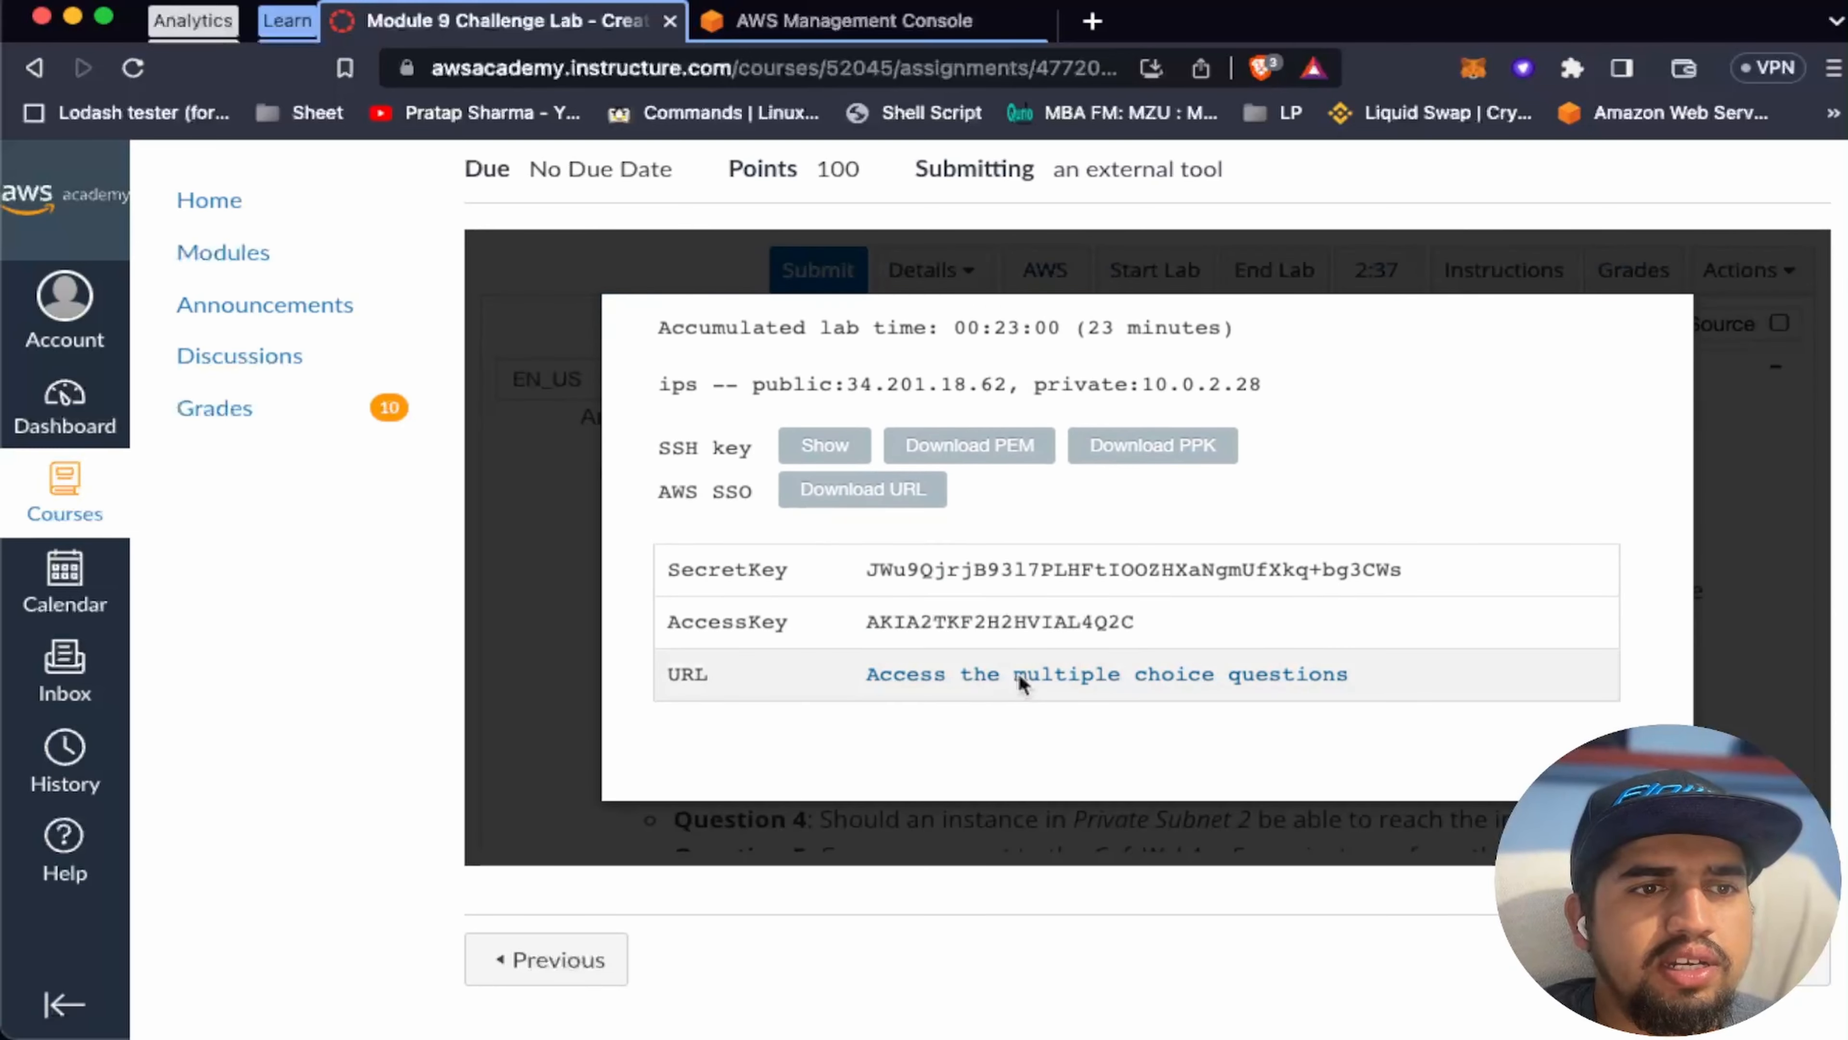
click(1022, 677)
click(569, 20)
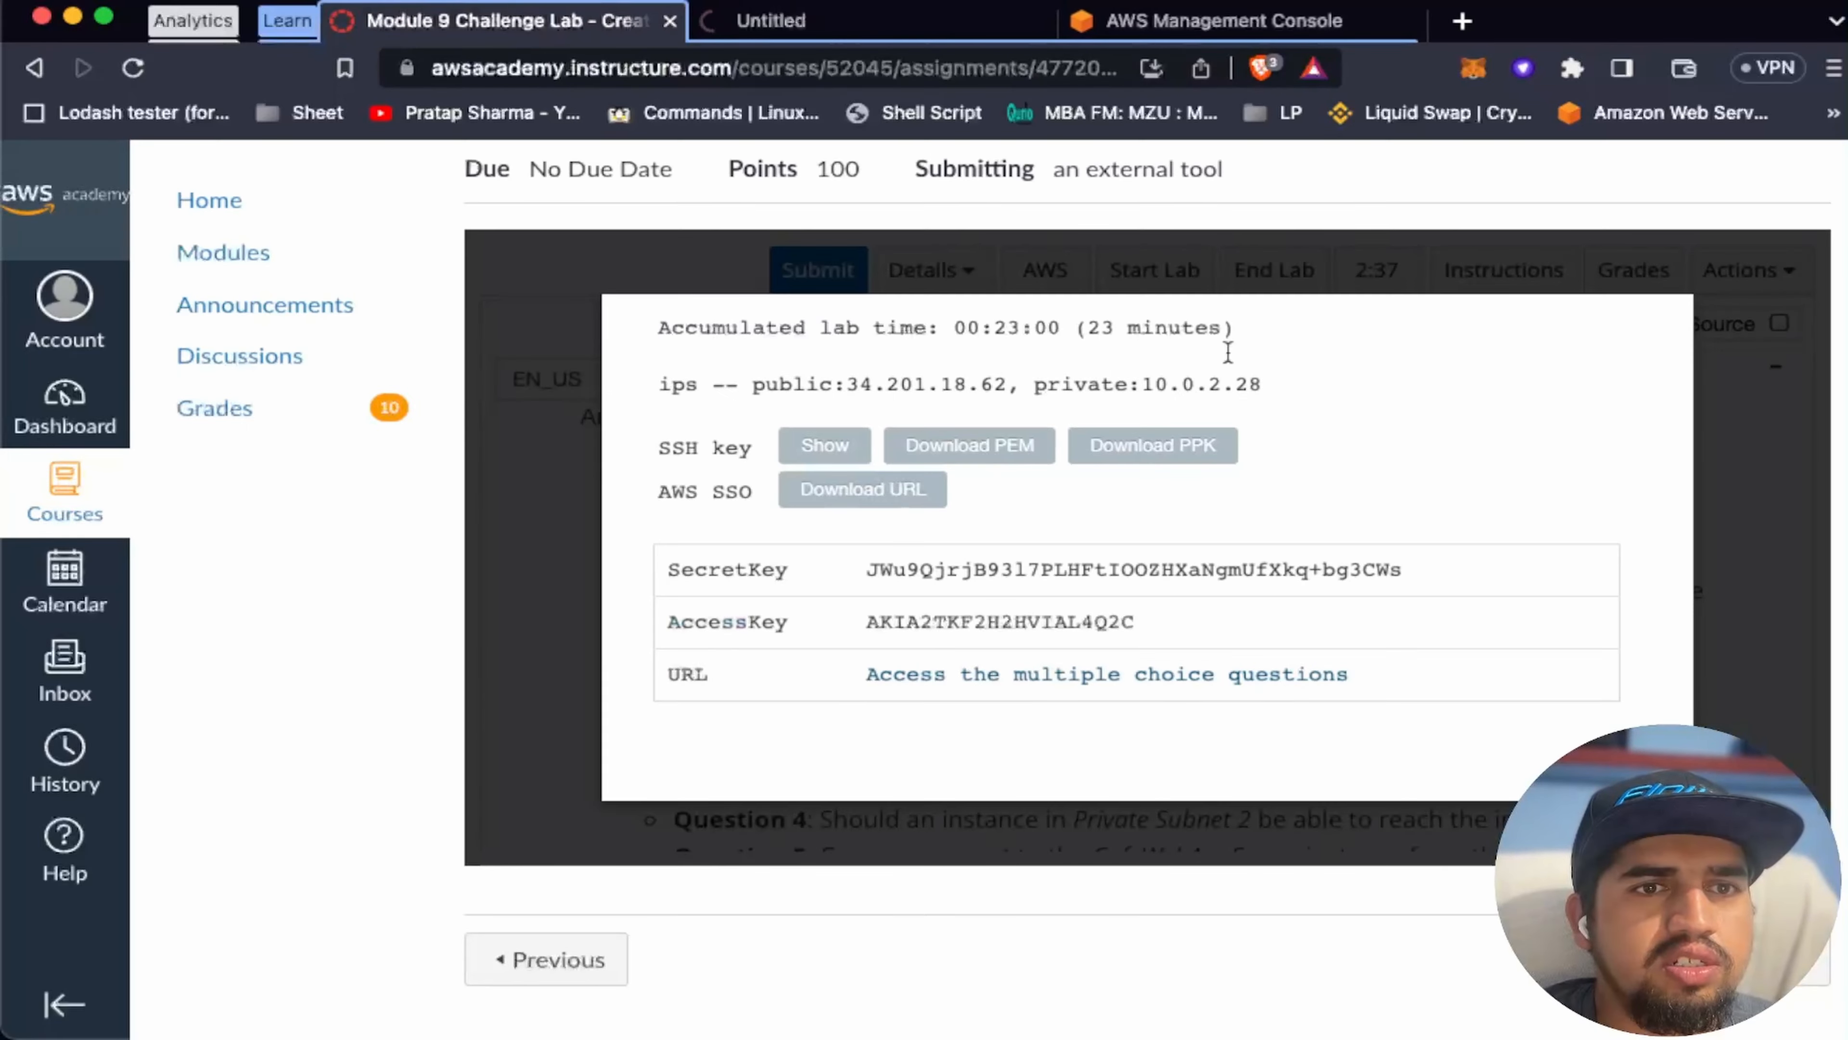
scroll(1237, 349, up, 5)
click(1666, 325)
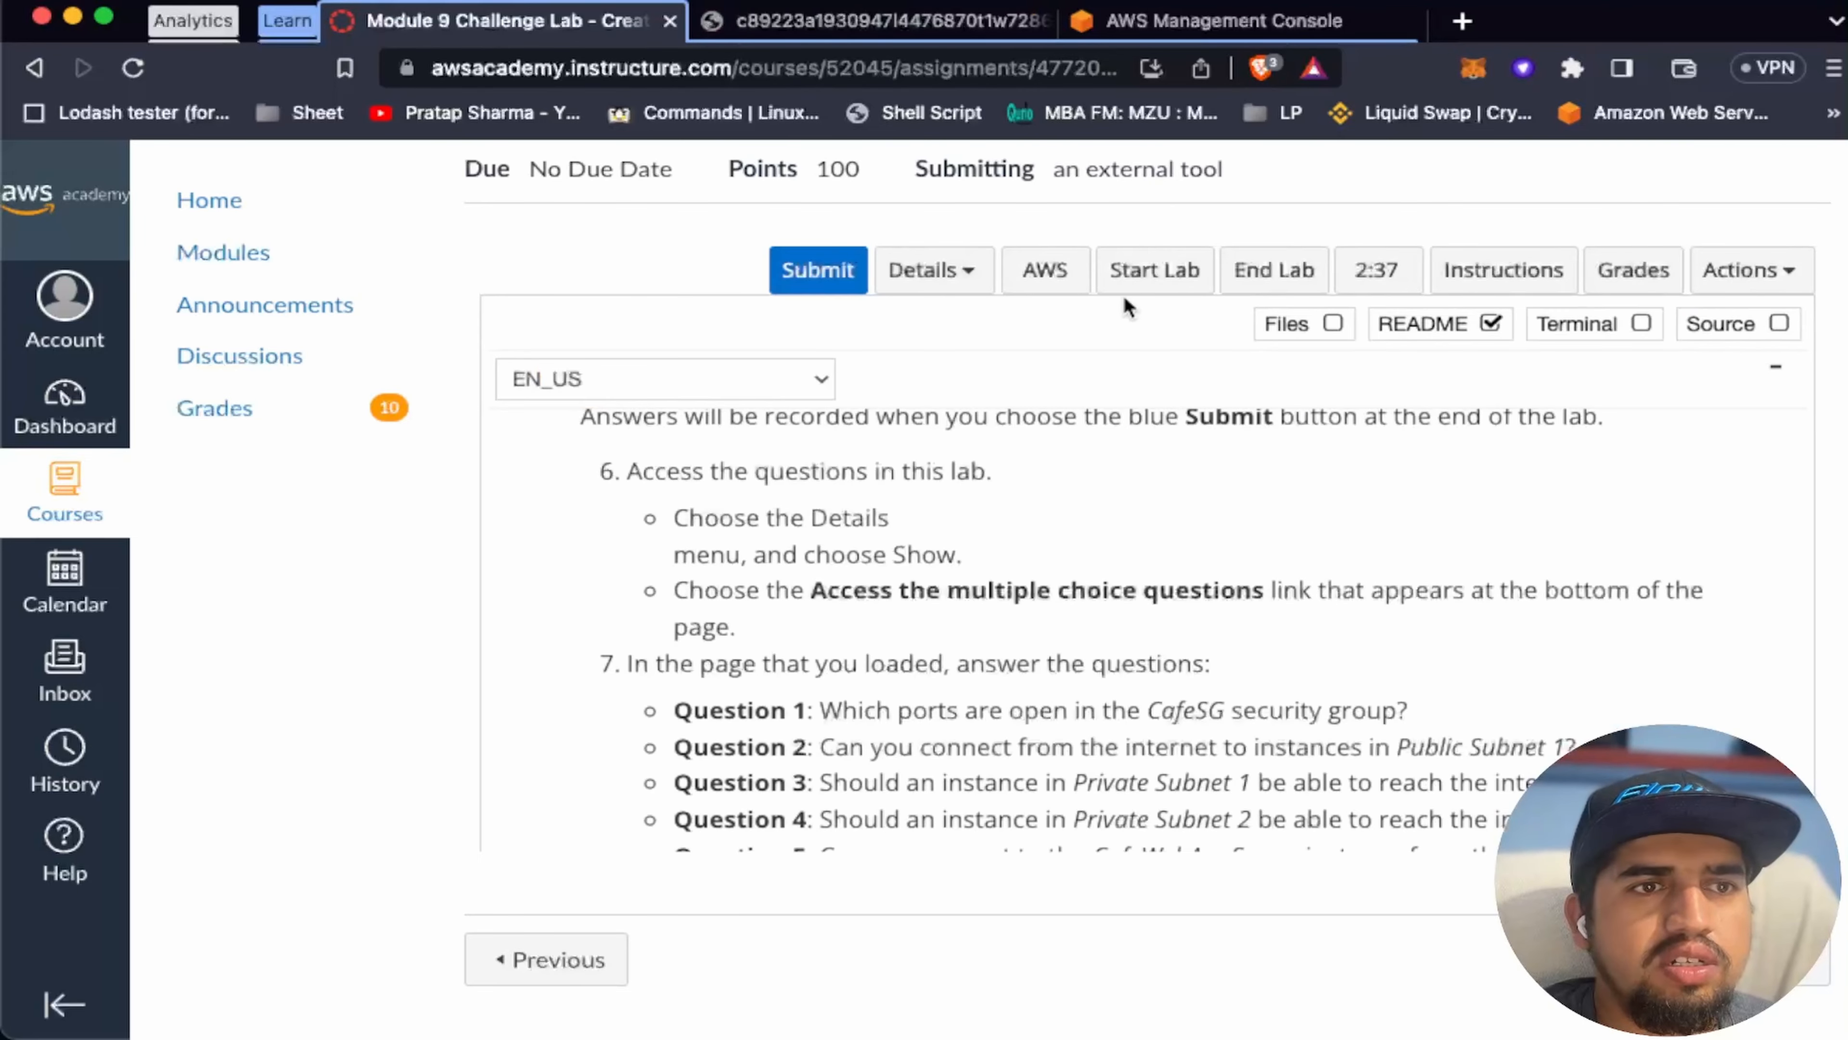
Step: Open the details of Lab VPC in the VPC console and filter the console's resources by that VPC
click(1164, 29)
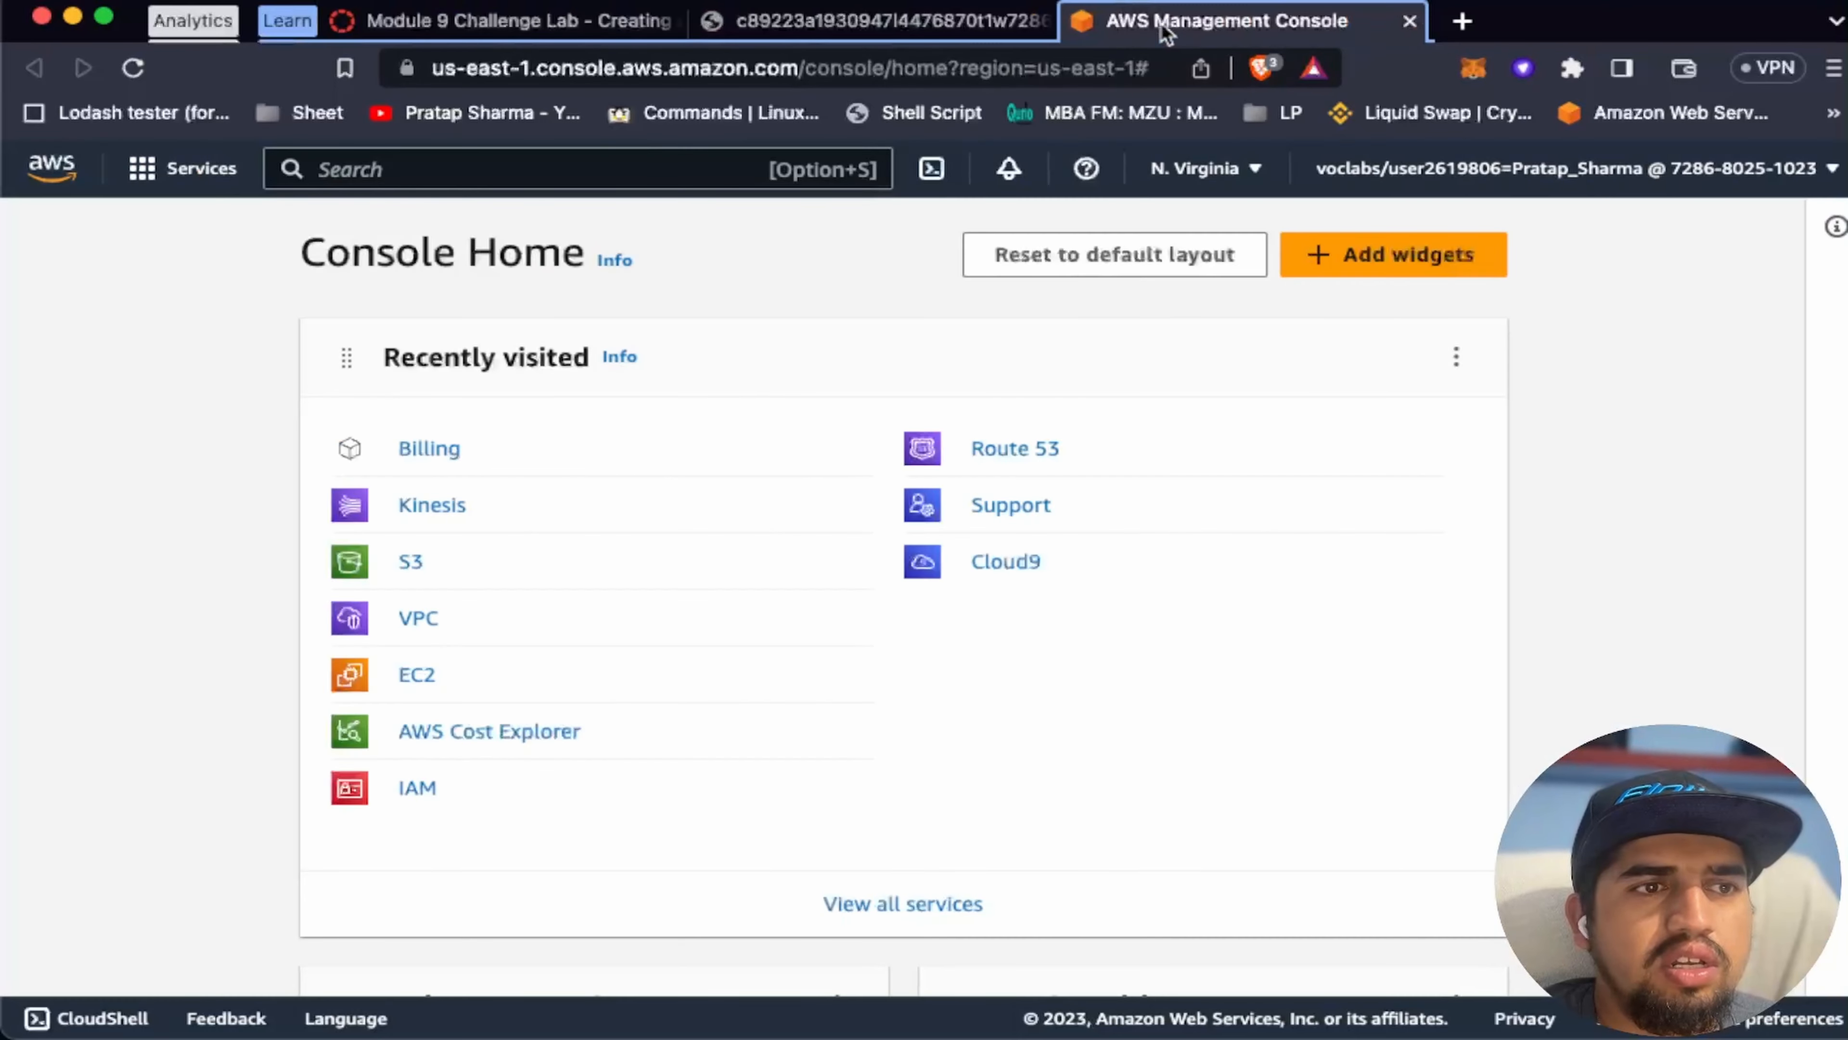
click(421, 621)
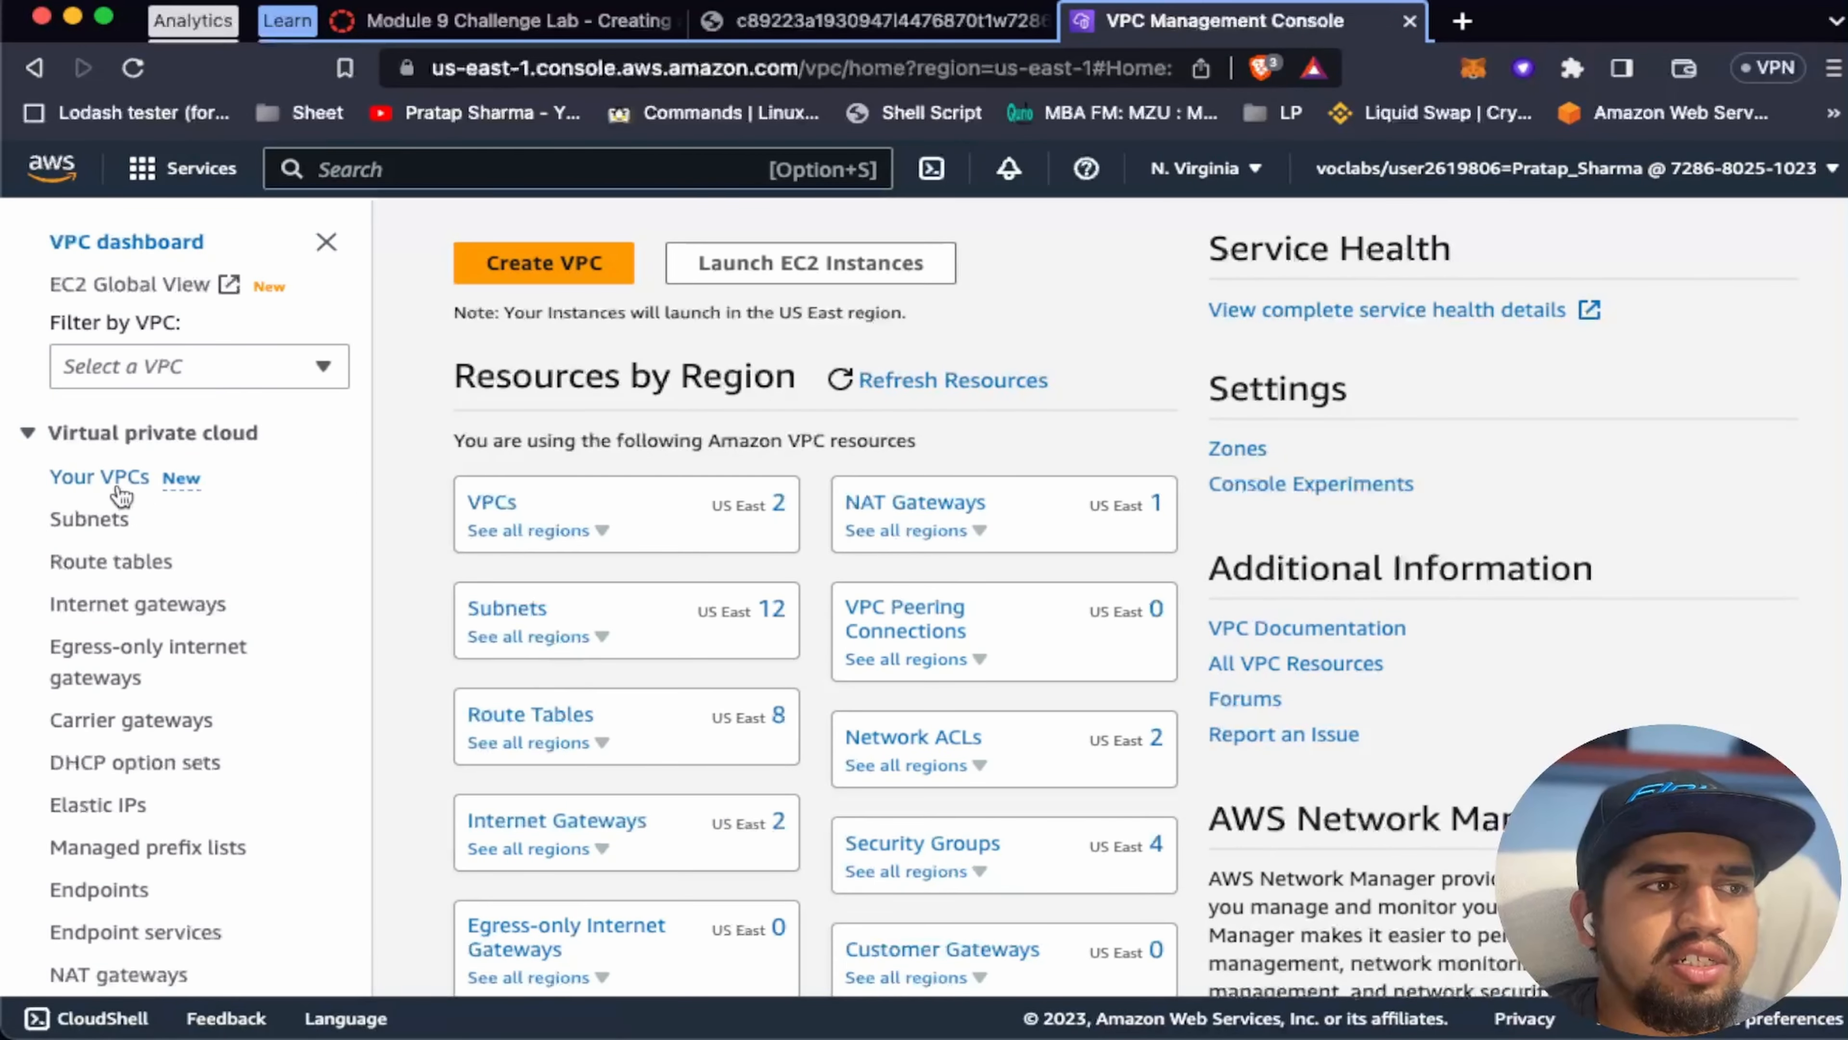
click(492, 501)
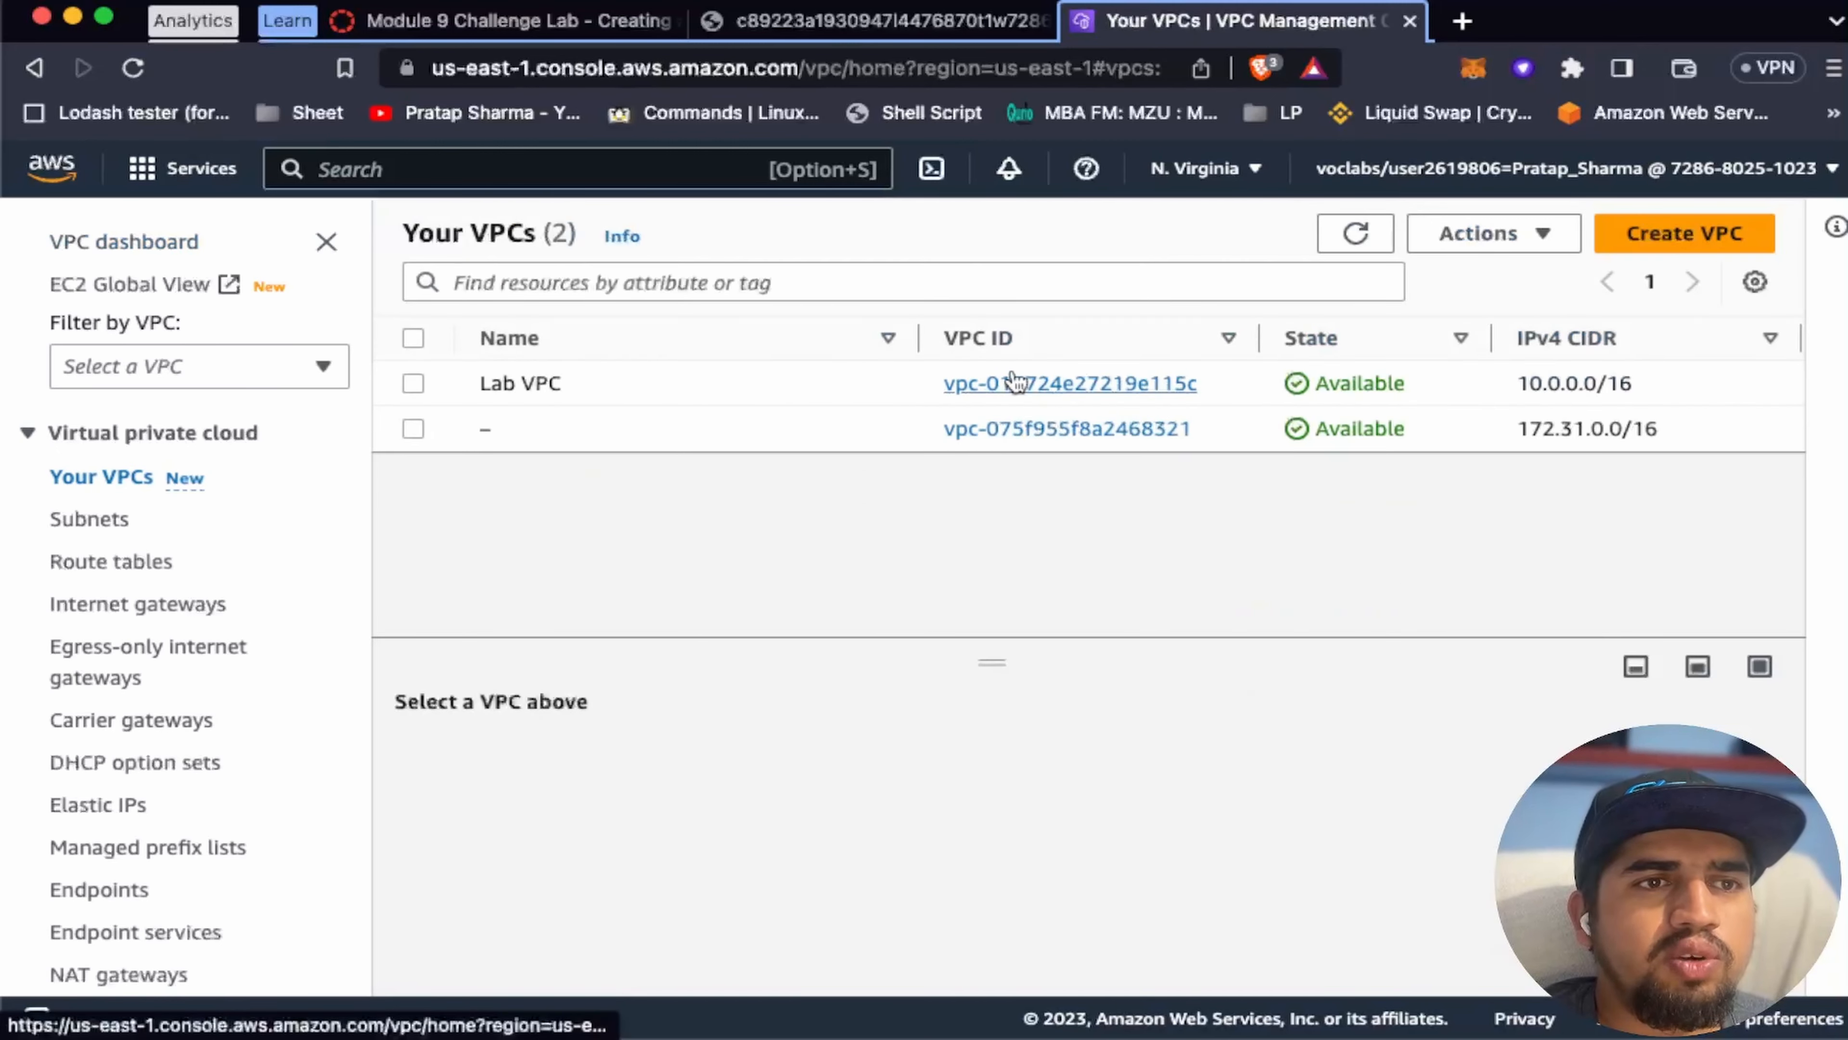
click(1008, 386)
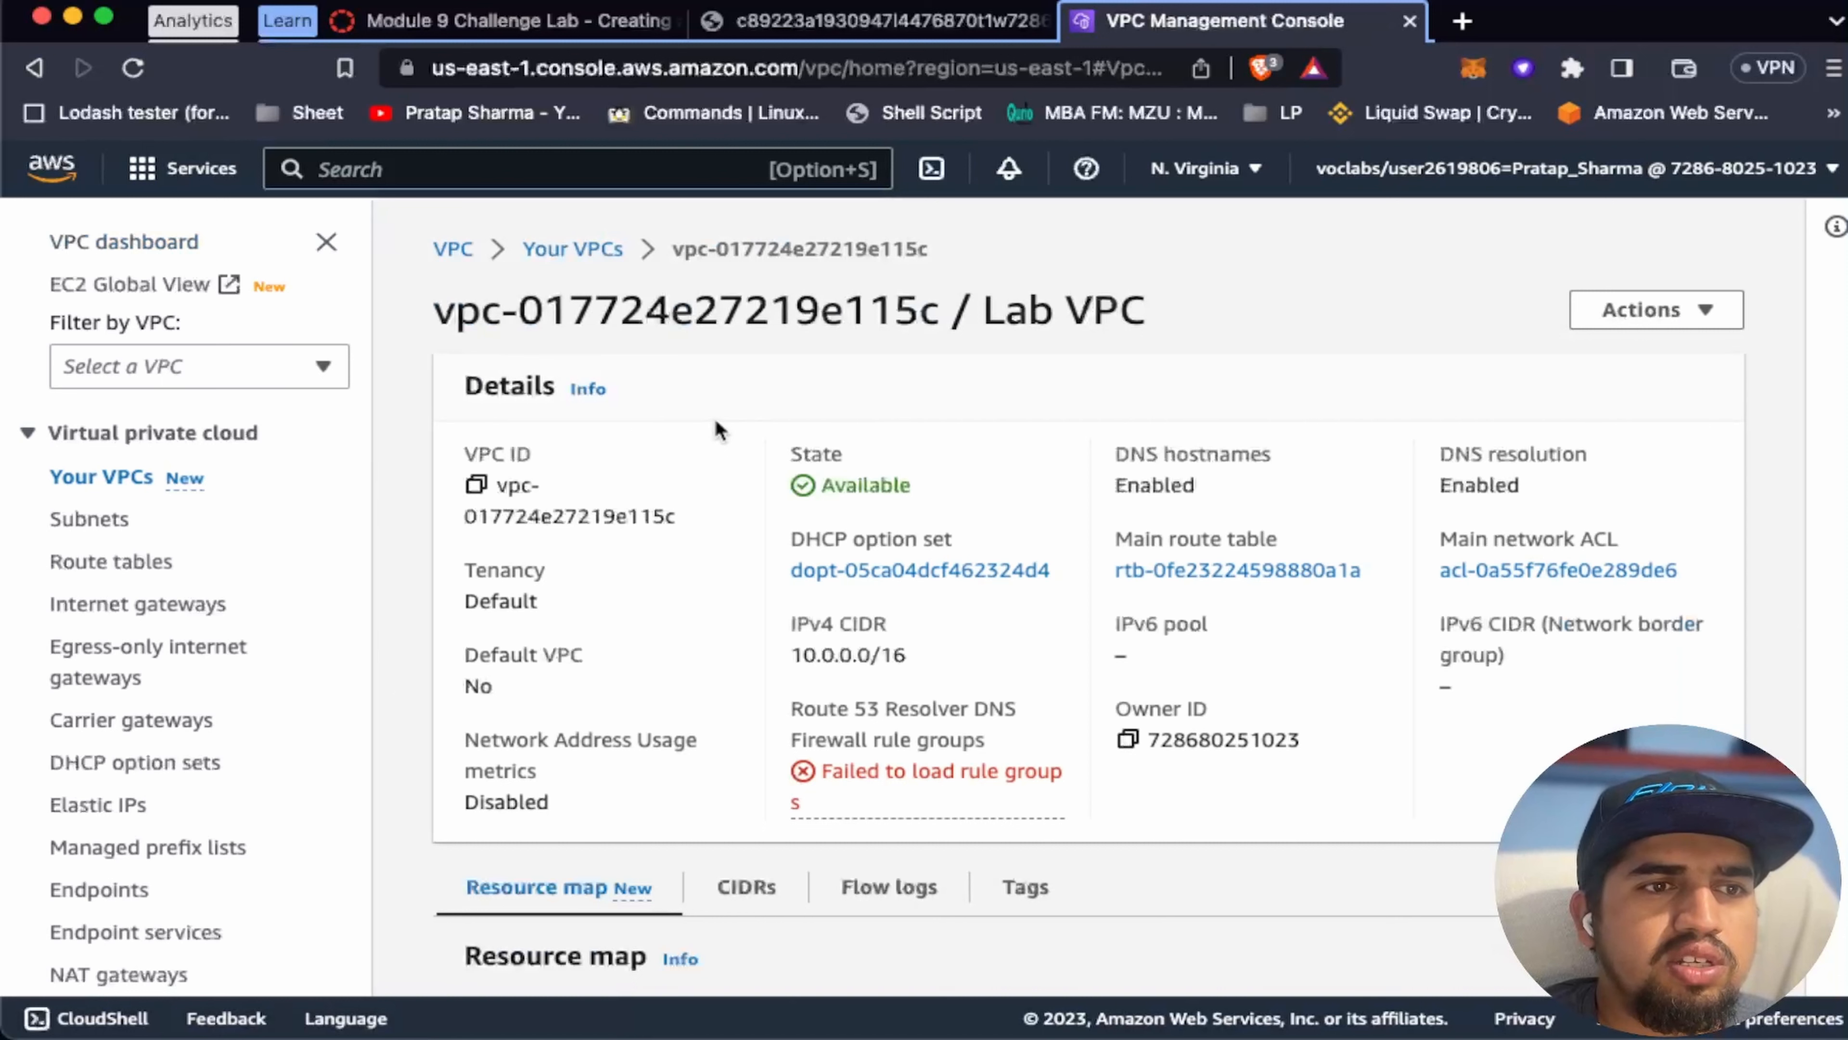
click(175, 366)
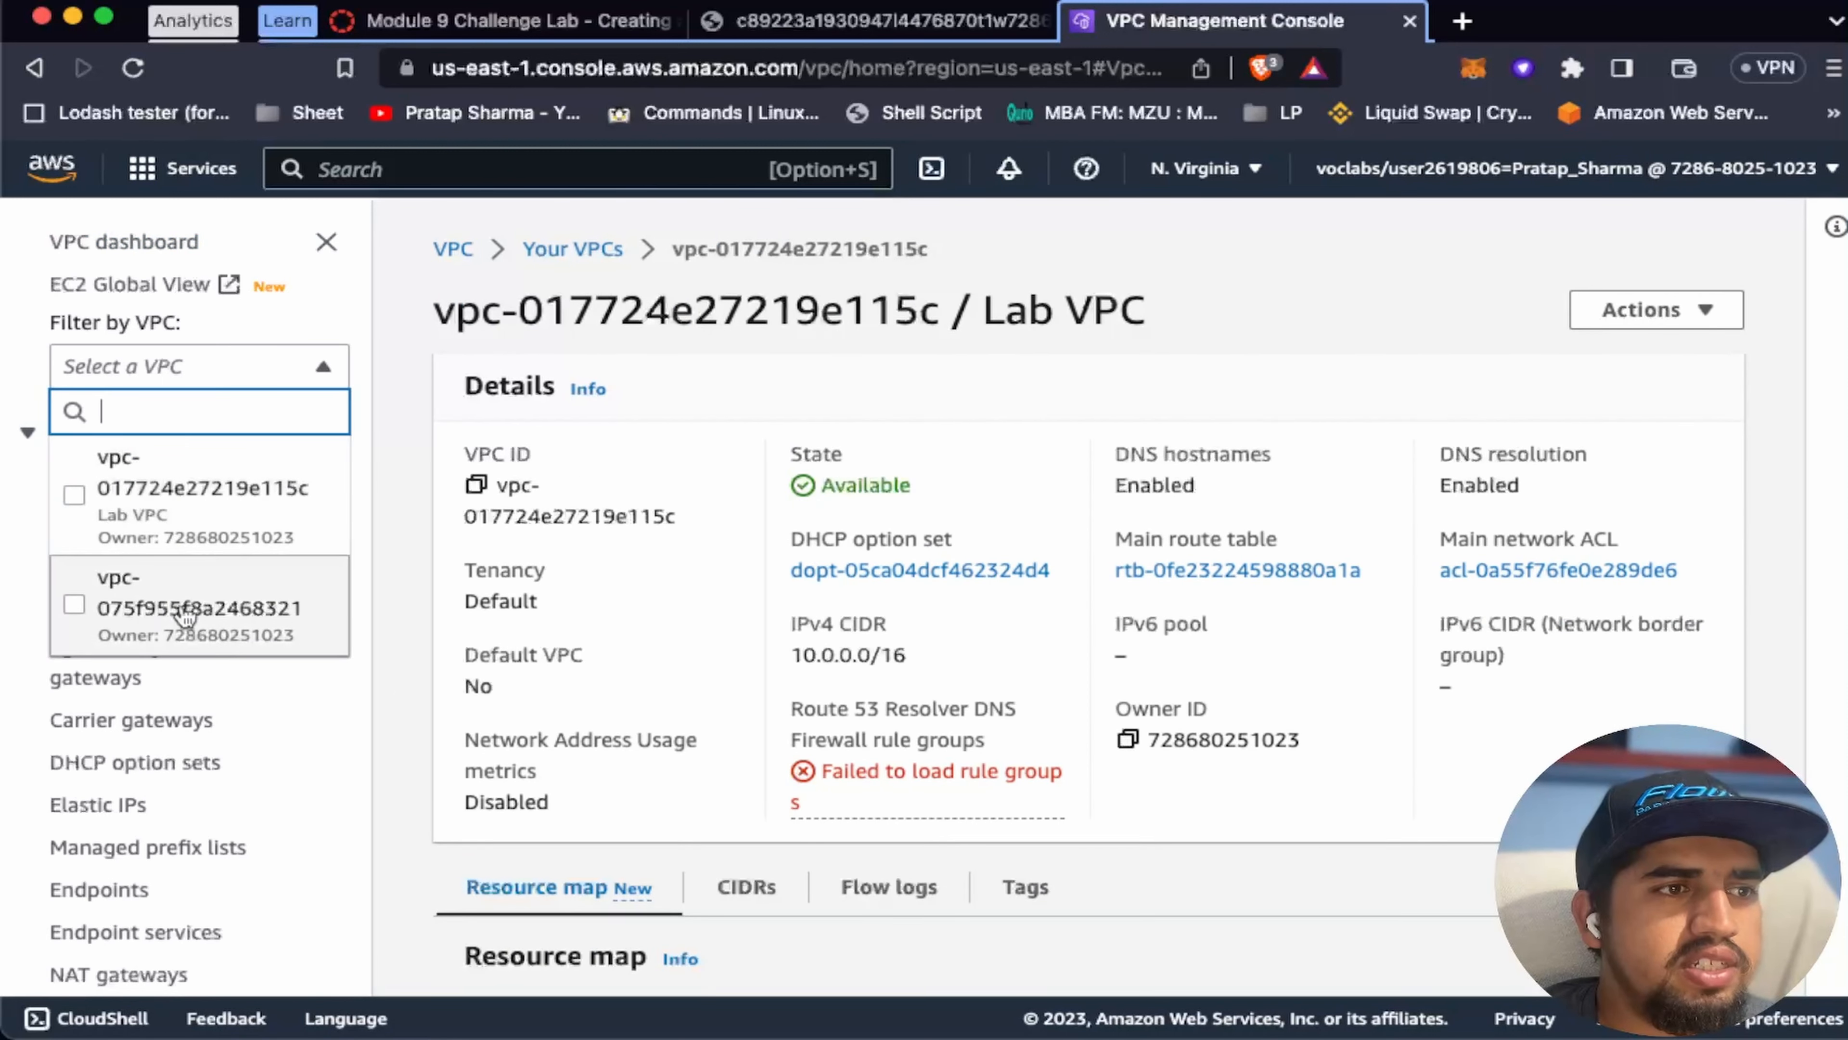
click(211, 495)
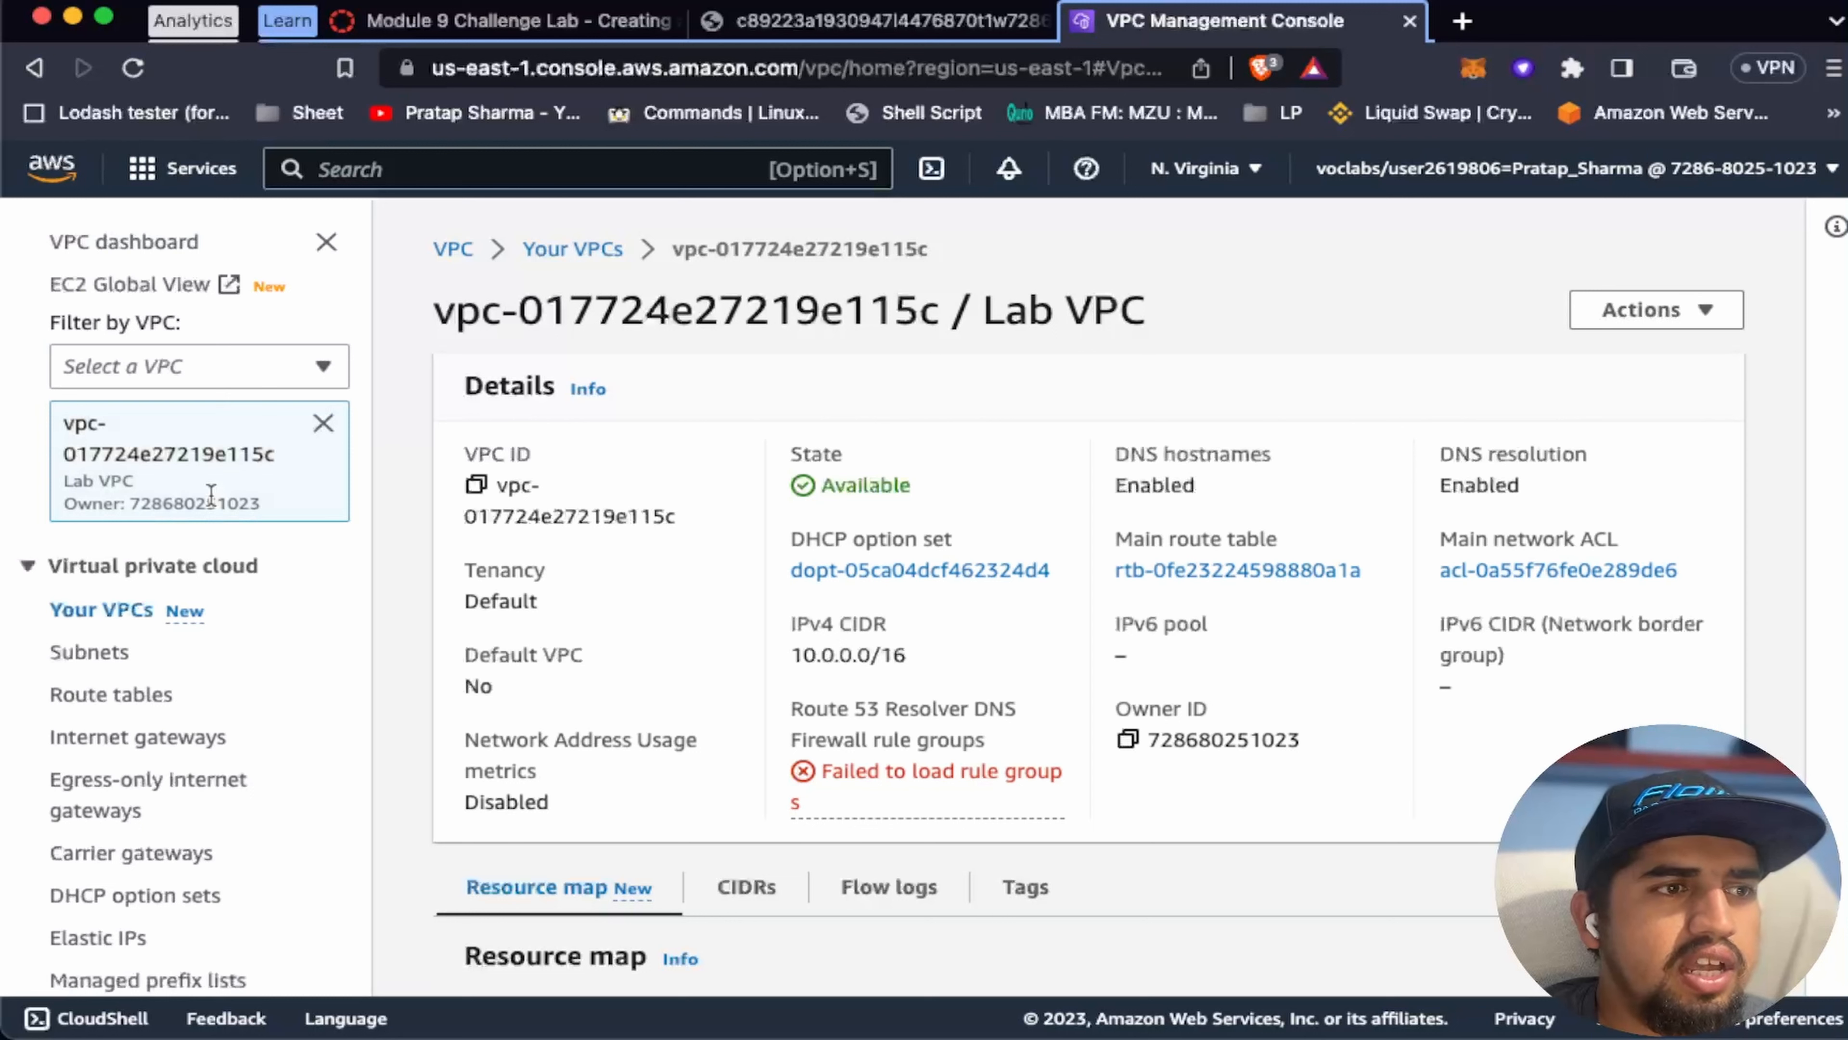
Step: List the subnets of Lab VPC, enlarge the list and widen its VPC column, and examine their CIDR ranges and availability zones
click(84, 659)
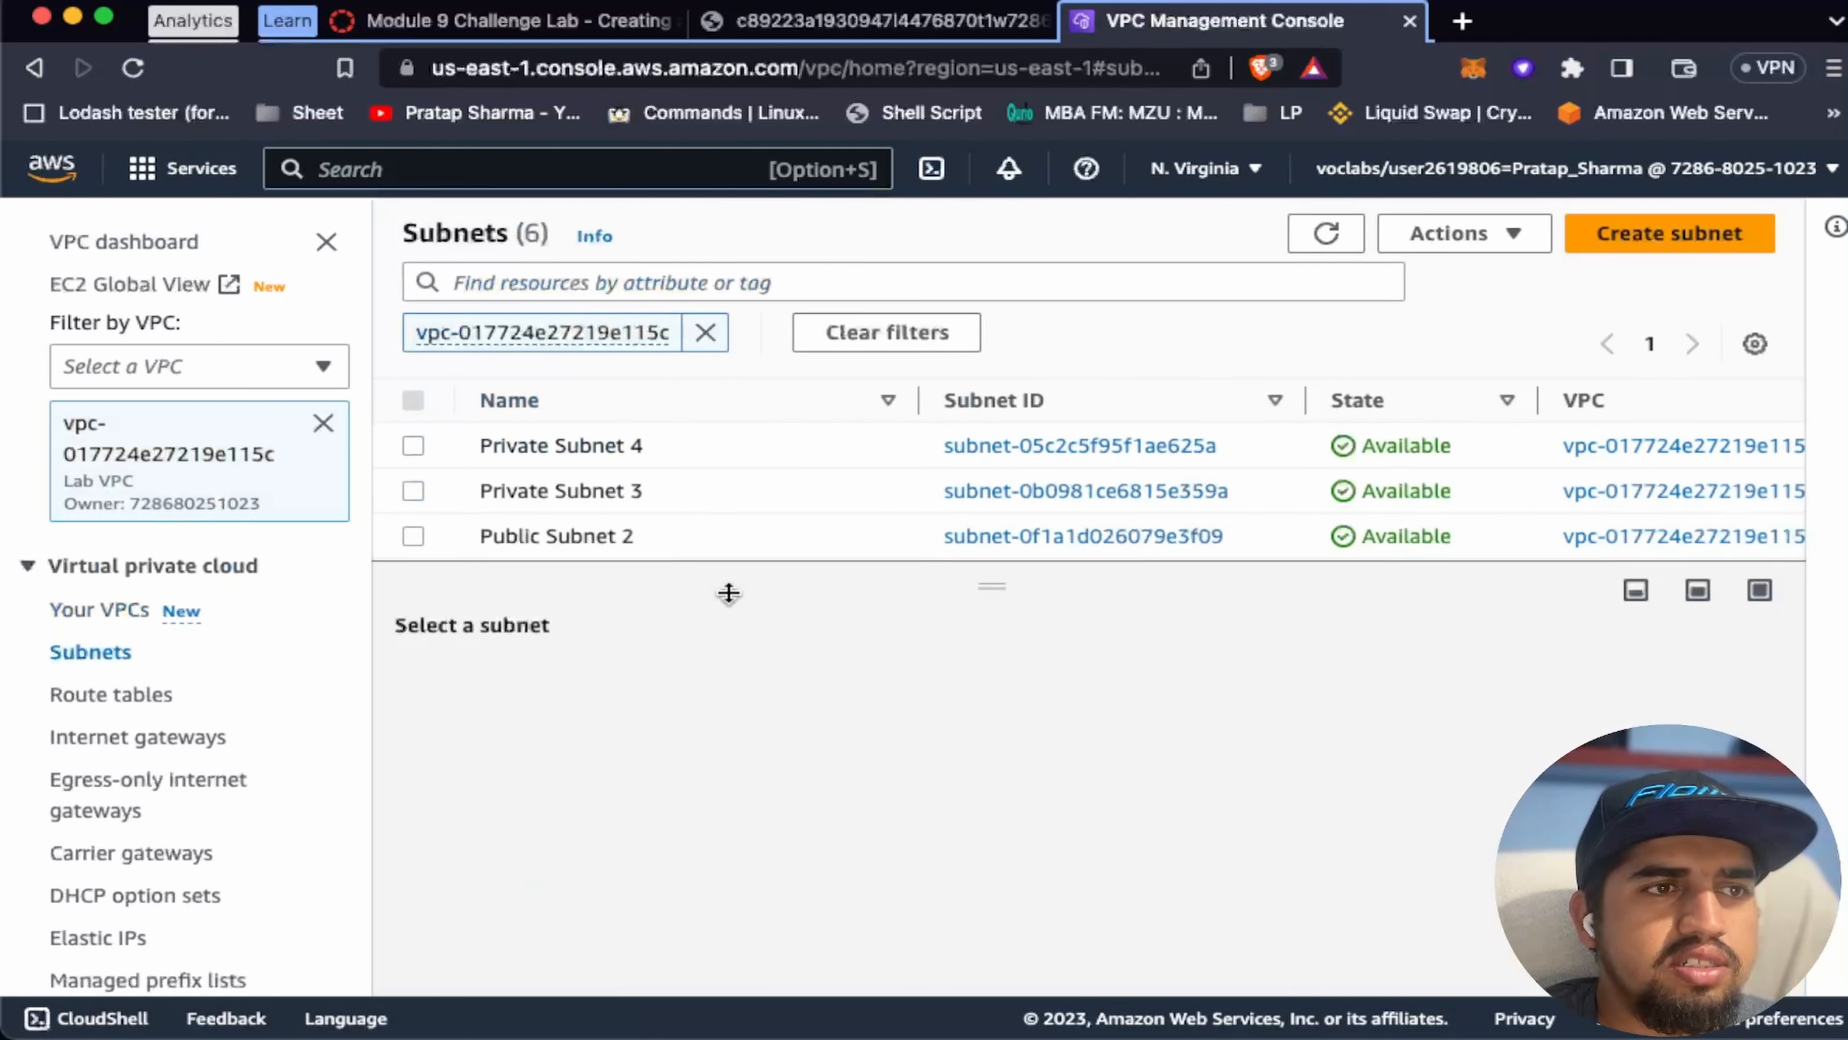
scroll(764, 481, down, 3)
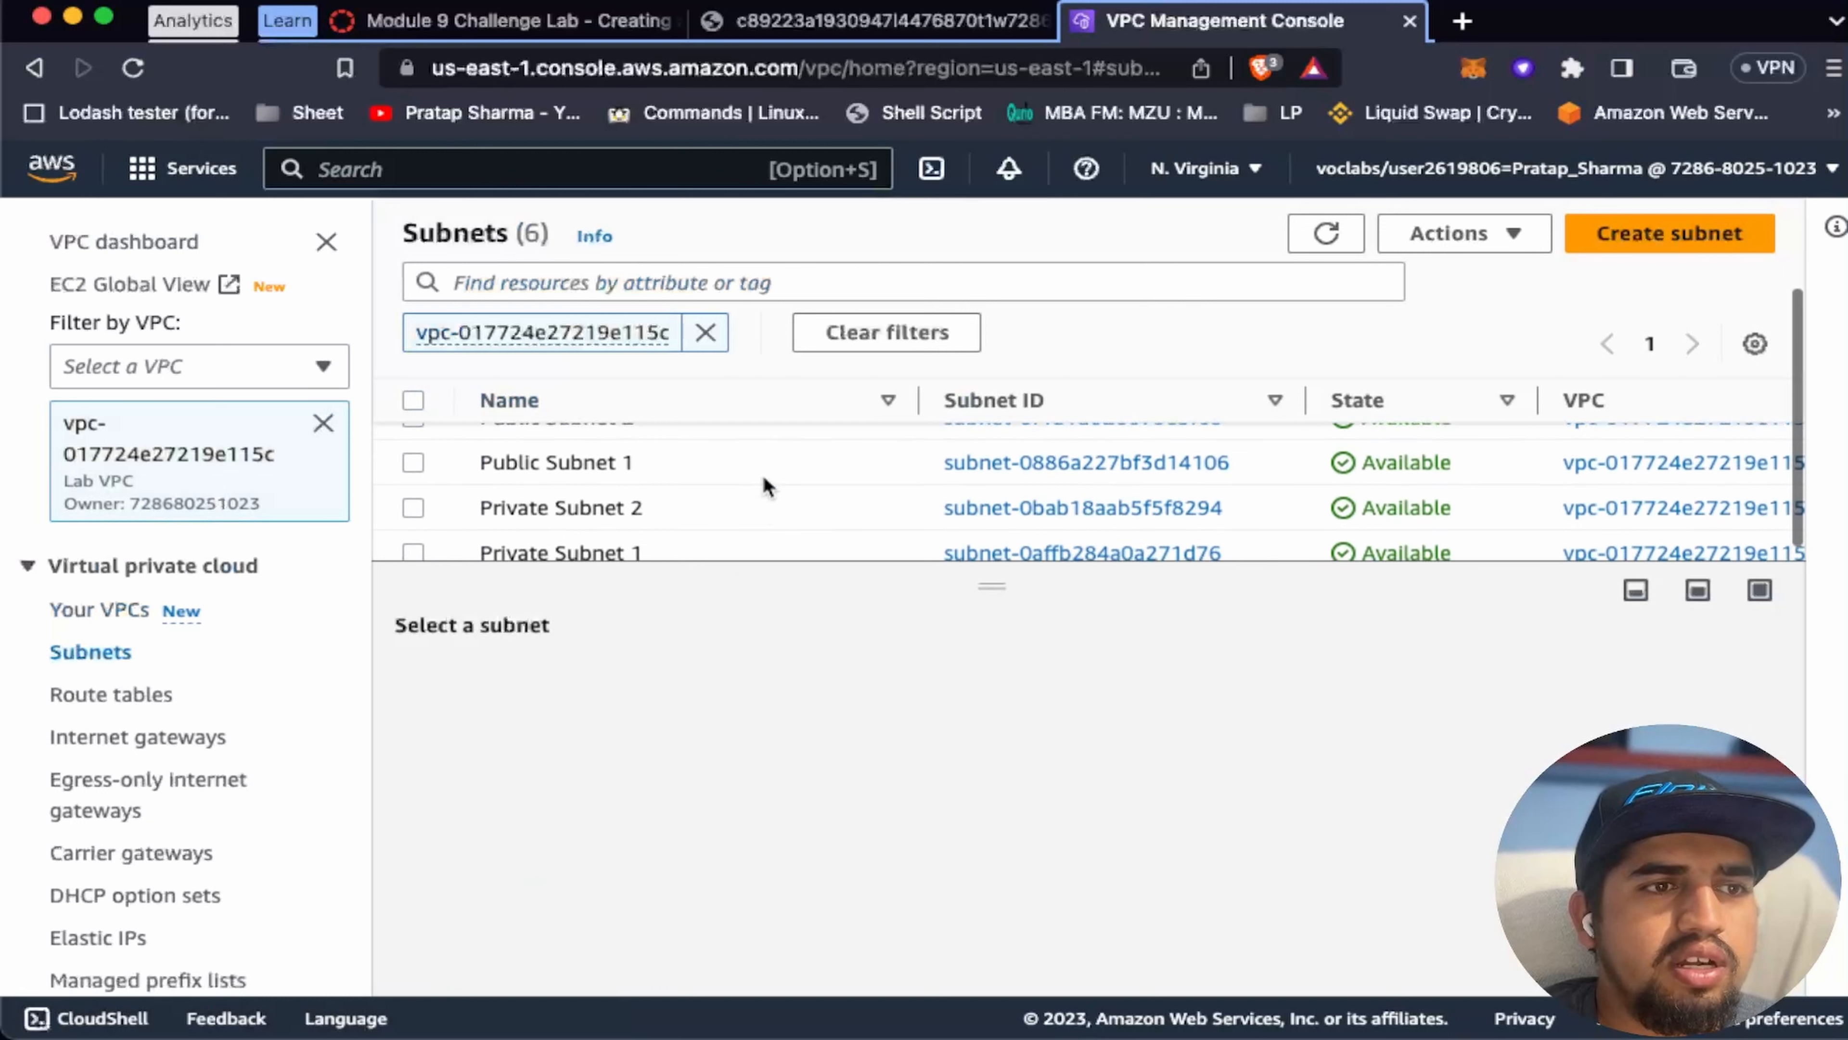
drag(1011, 567, 982, 757)
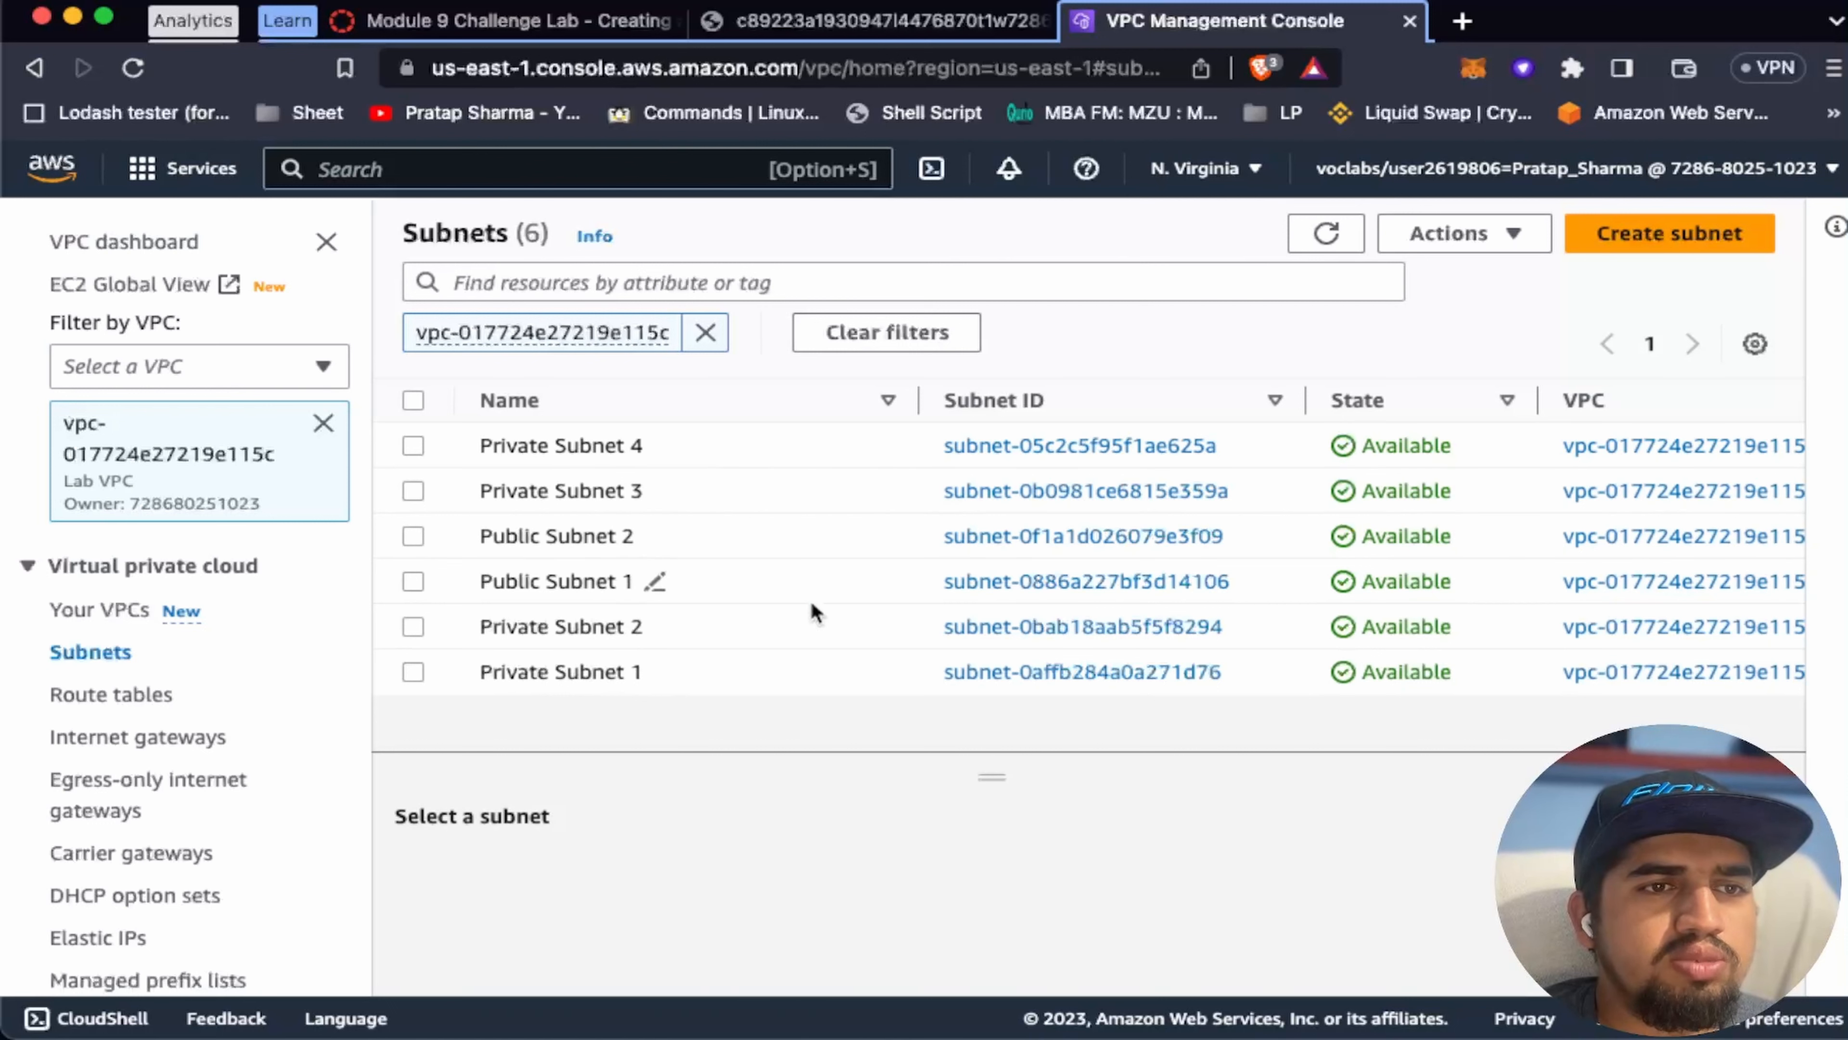
scroll(938, 608, right, 10)
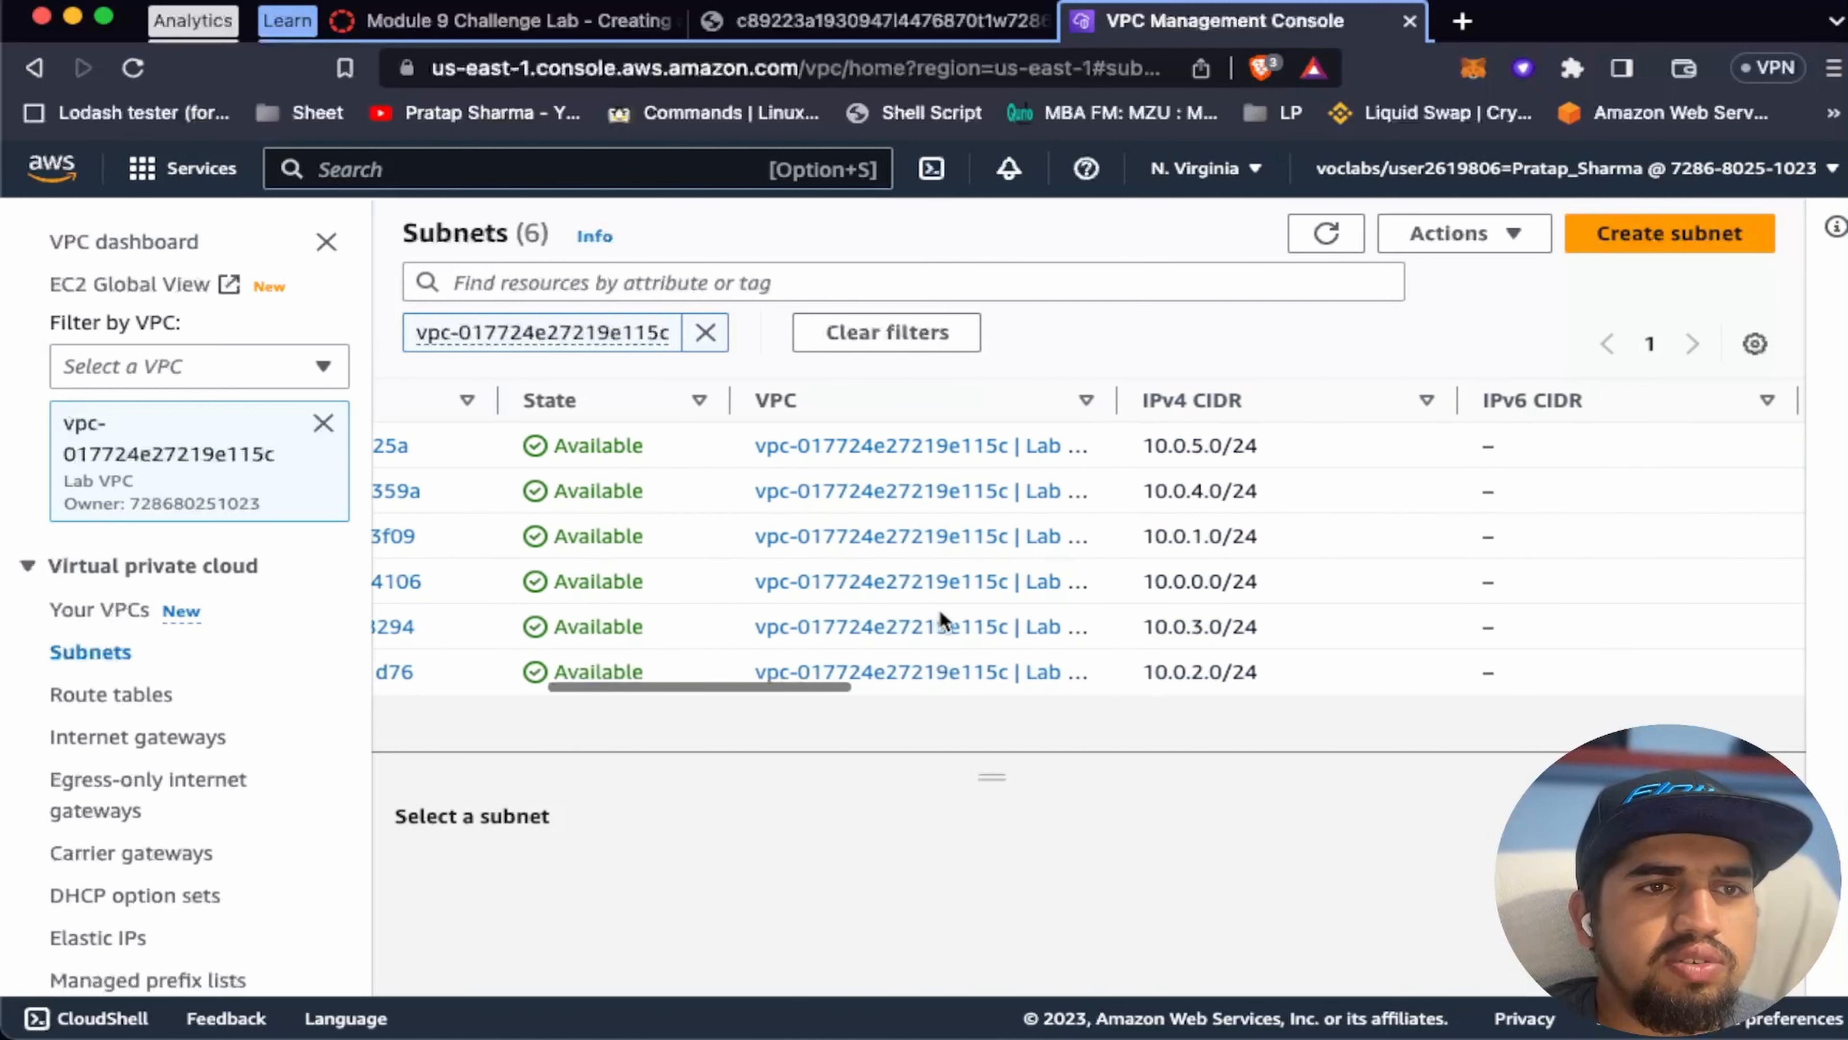
scroll(975, 601, left, 10)
scroll(1030, 598, right, 10)
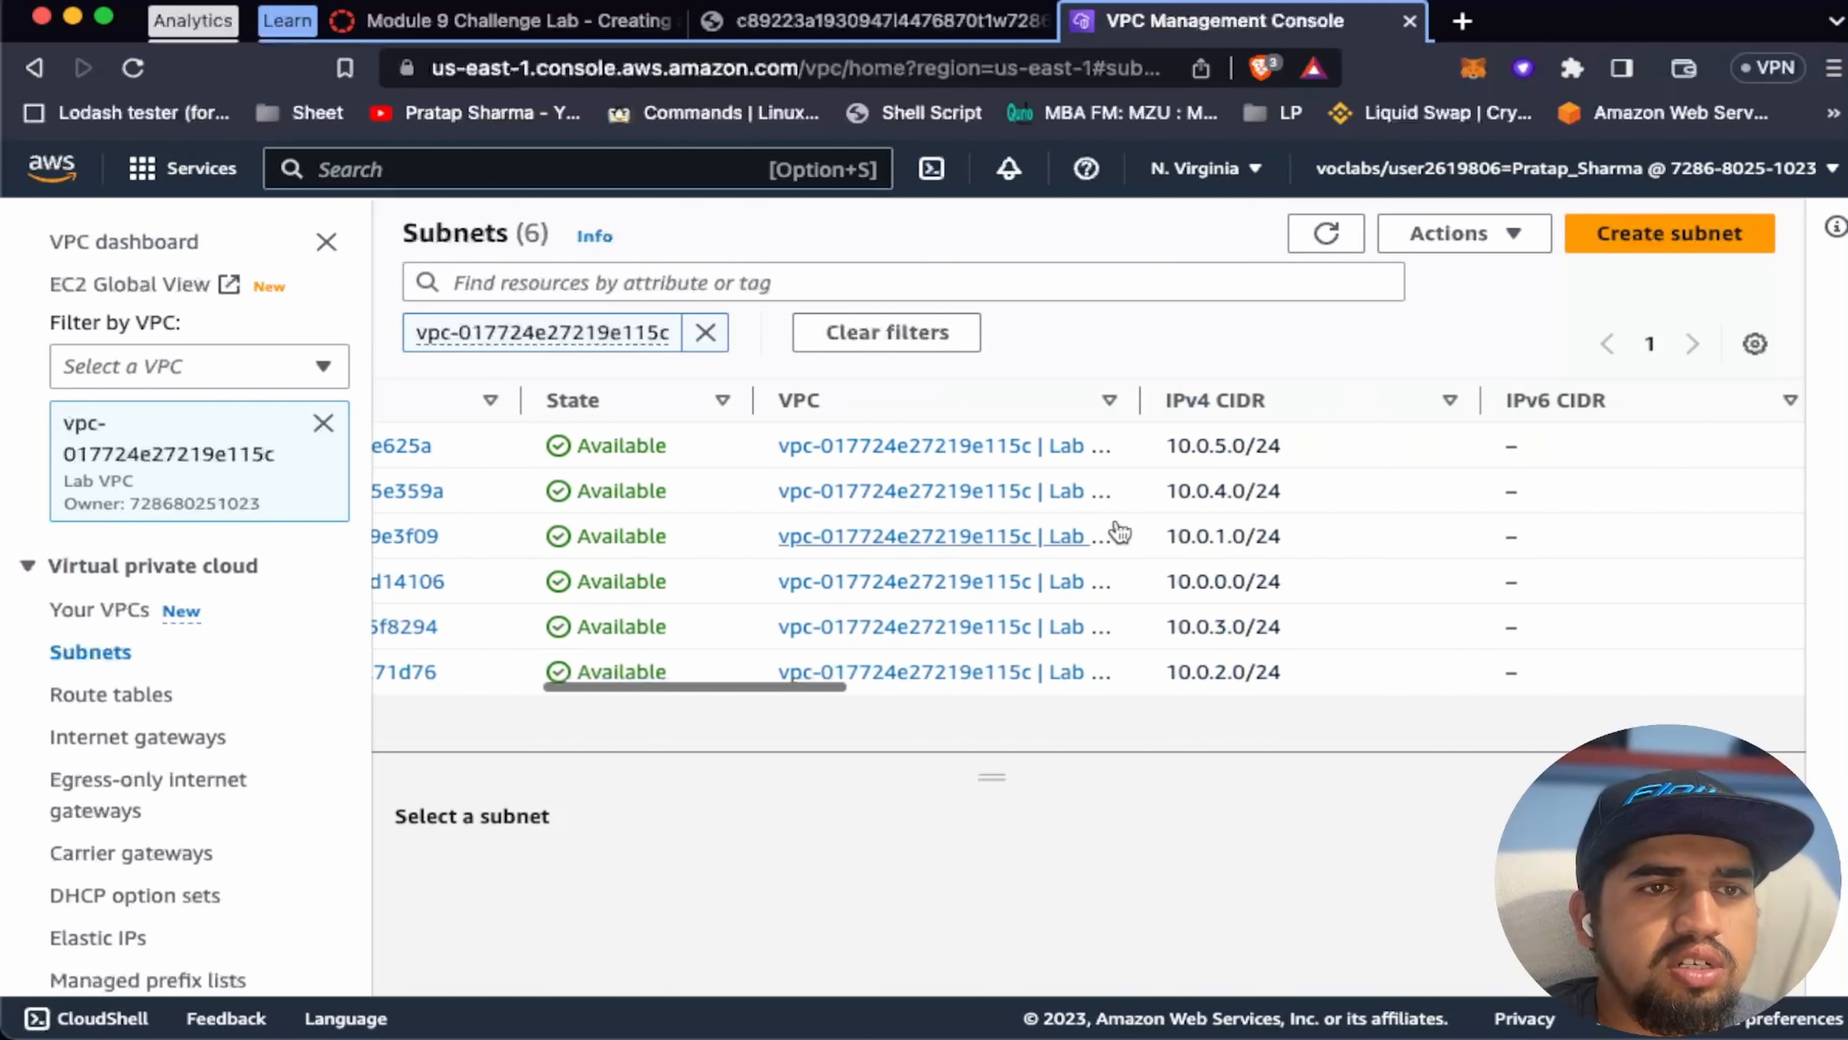
drag(1140, 400, 1326, 405)
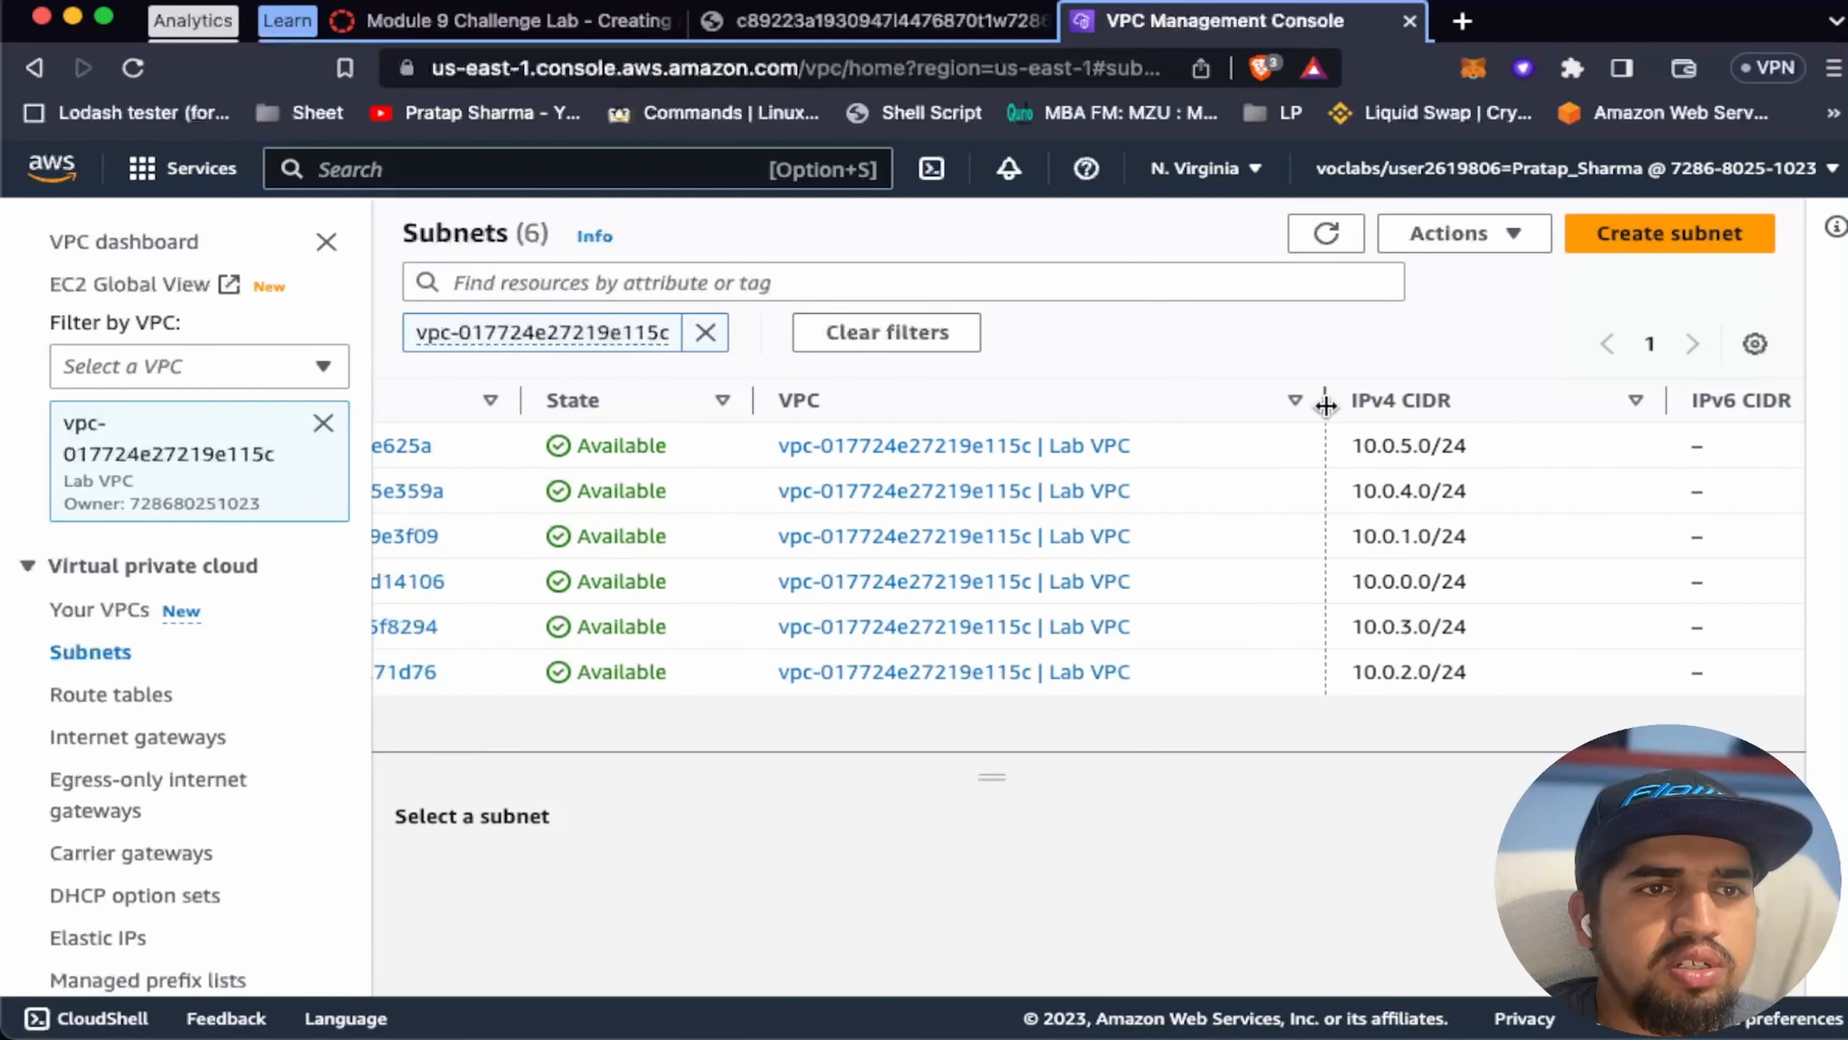
scroll(1328, 411, right, 15)
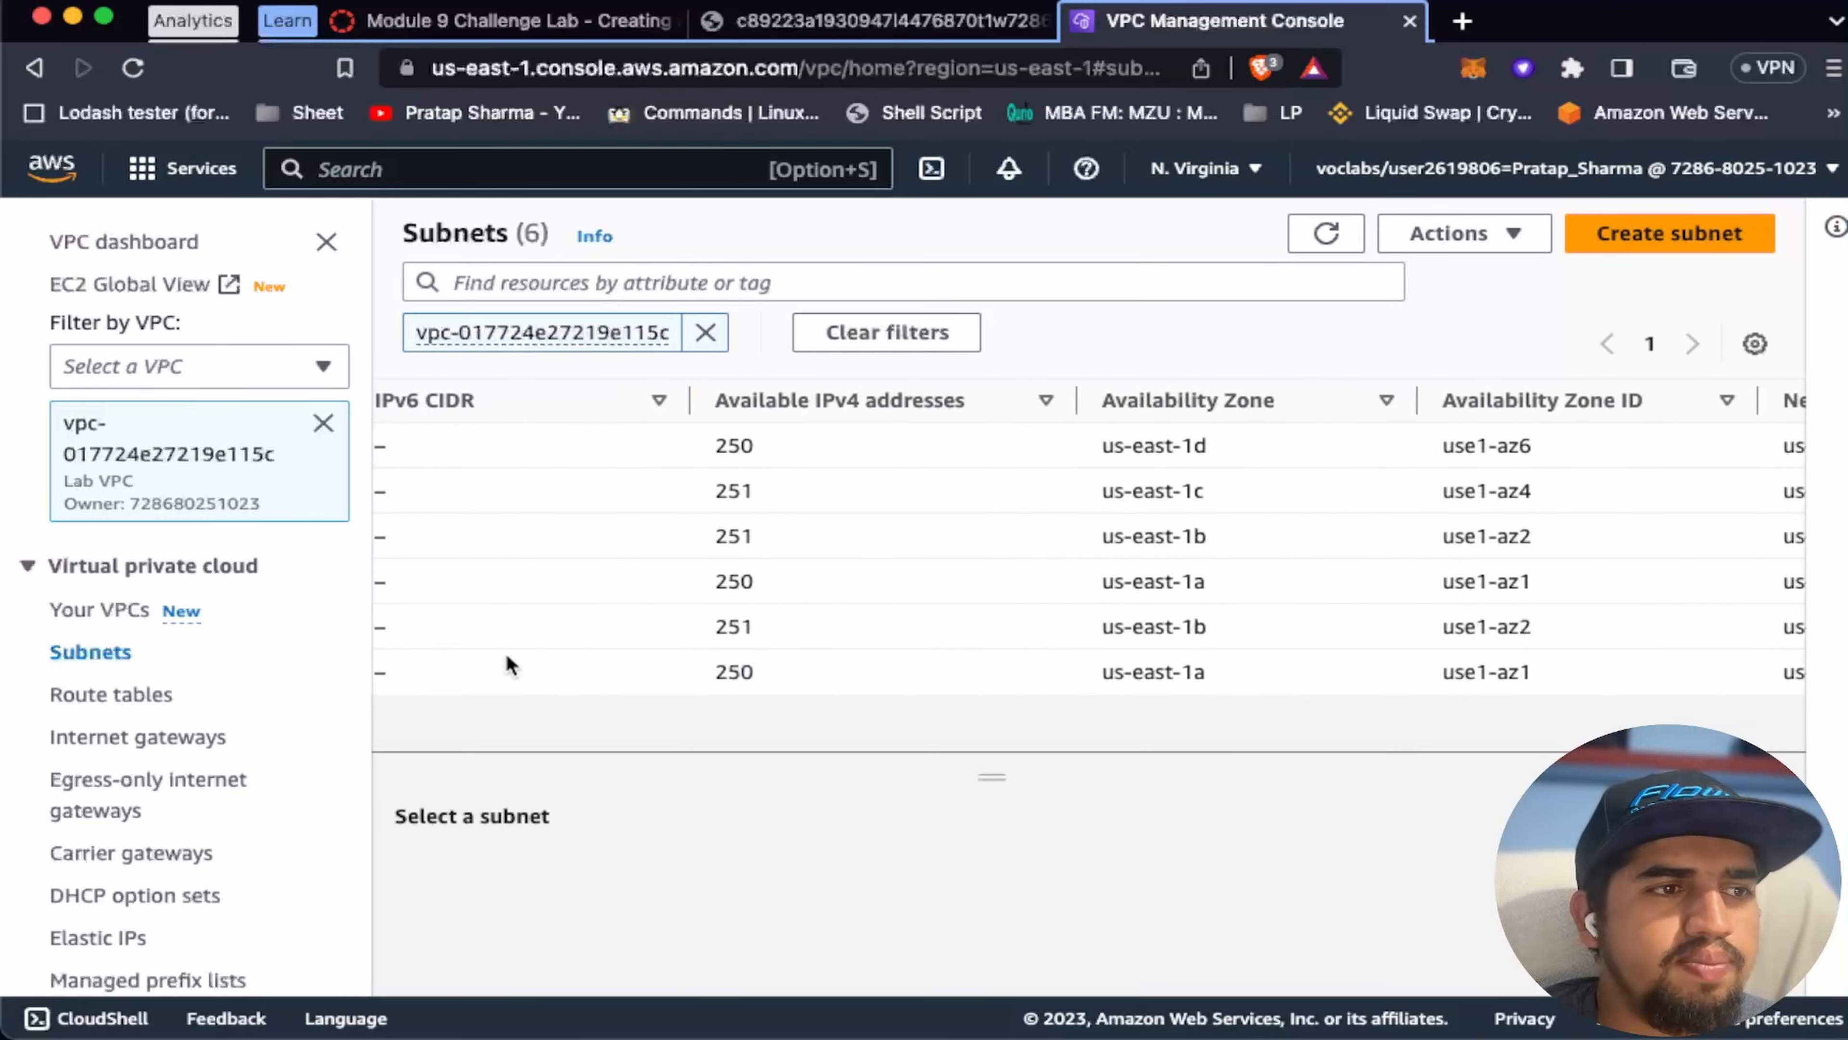
Step: Review the public and private route tables that belong to Lab VPC
click(135, 696)
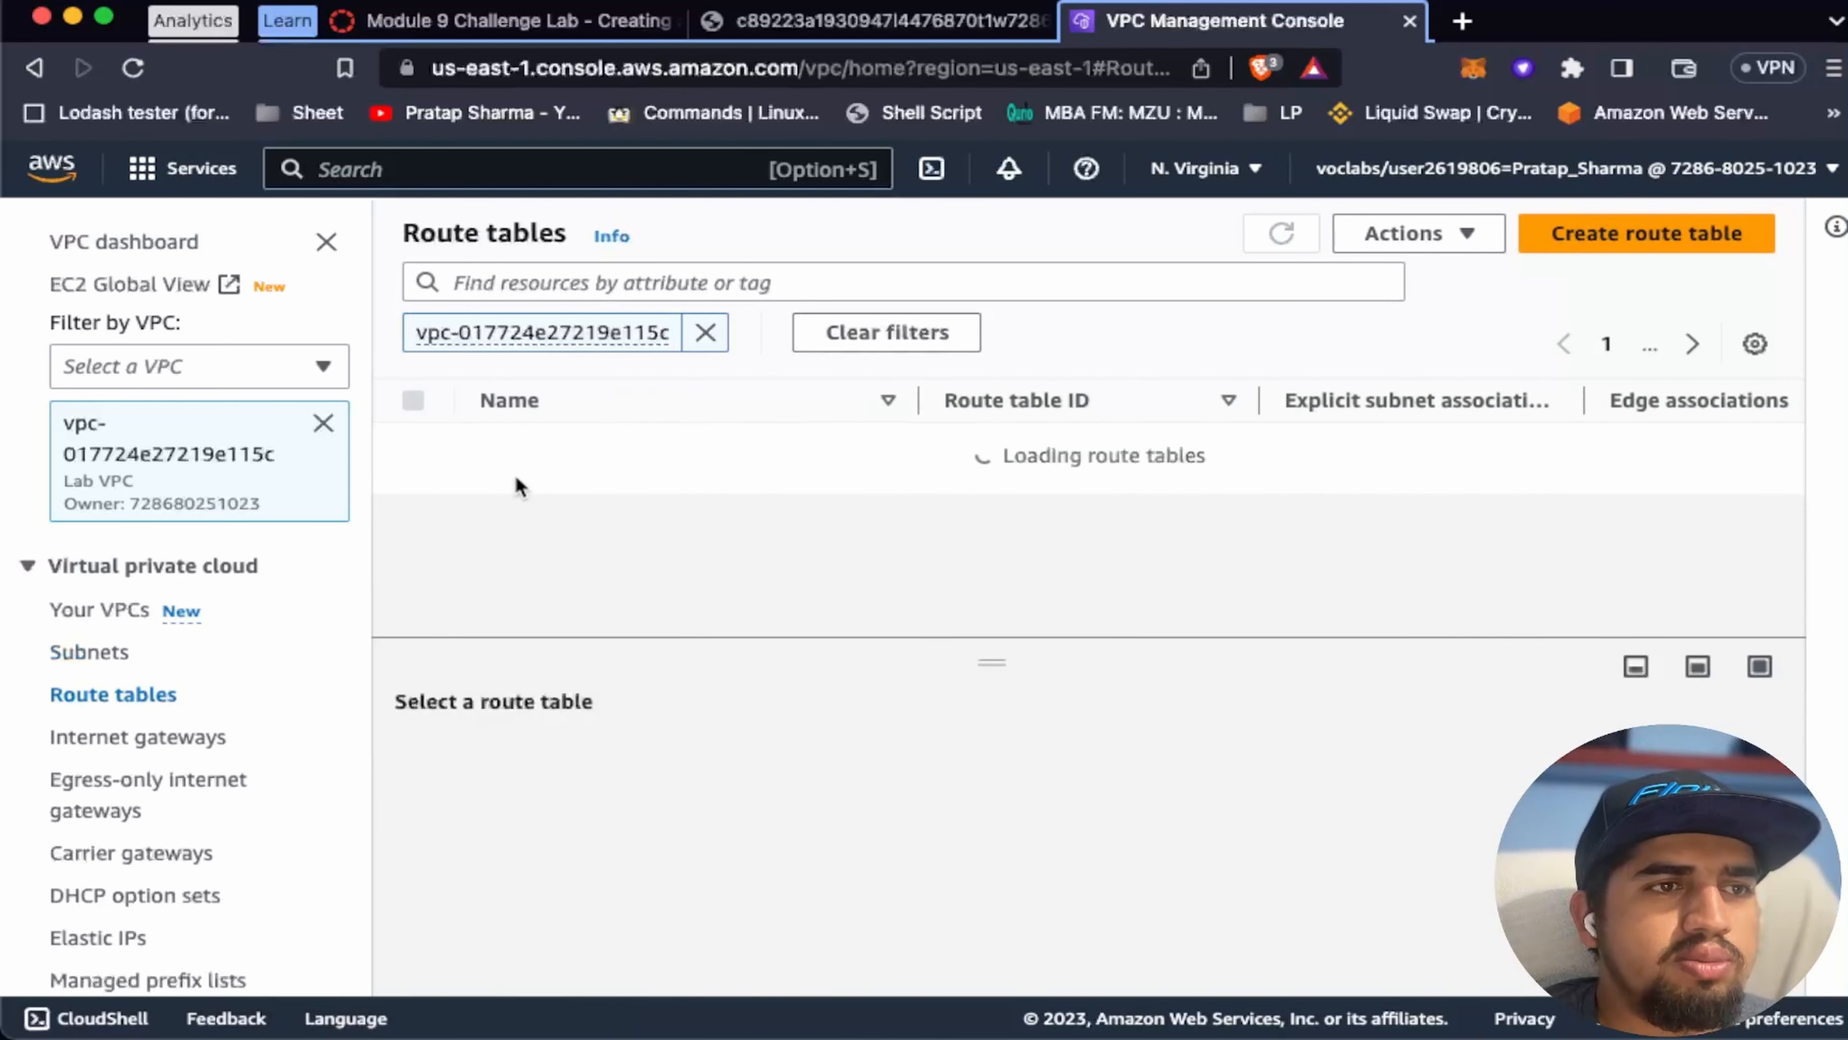
scroll(753, 575, down, 2)
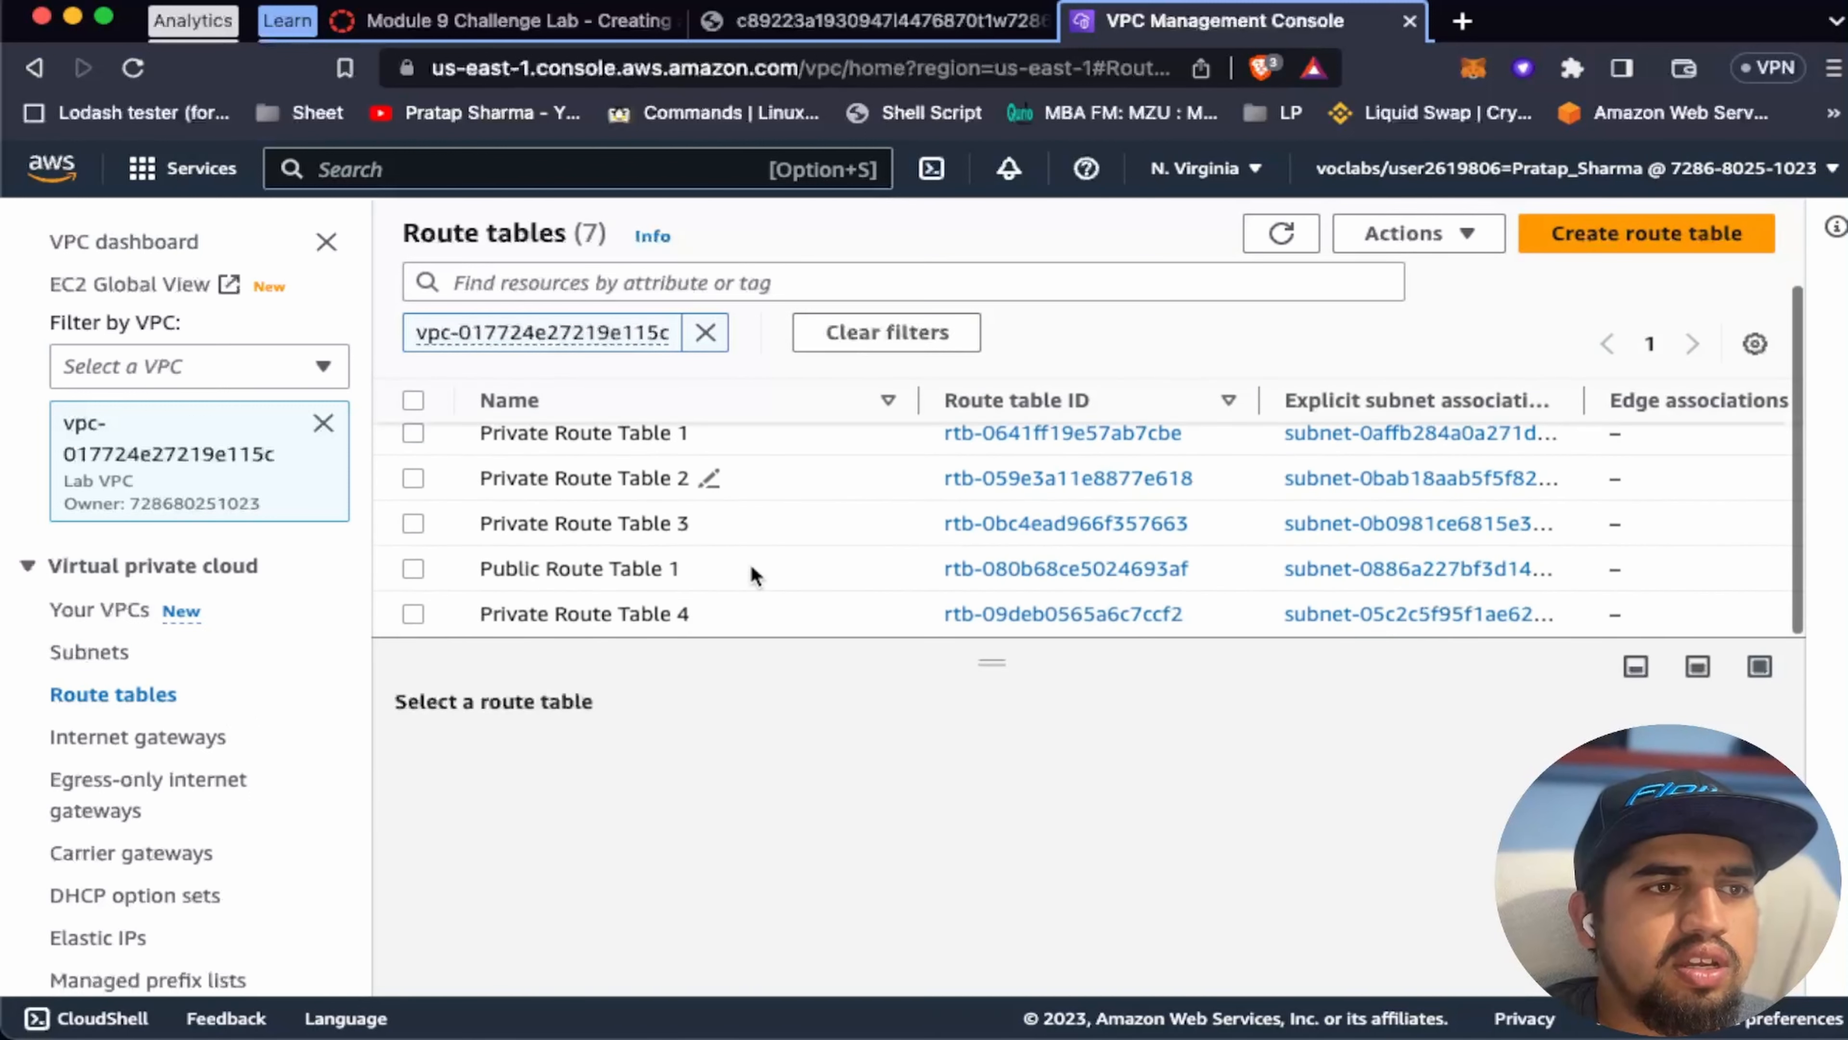
scroll(753, 575, up, 2)
scroll(753, 575, down, 2)
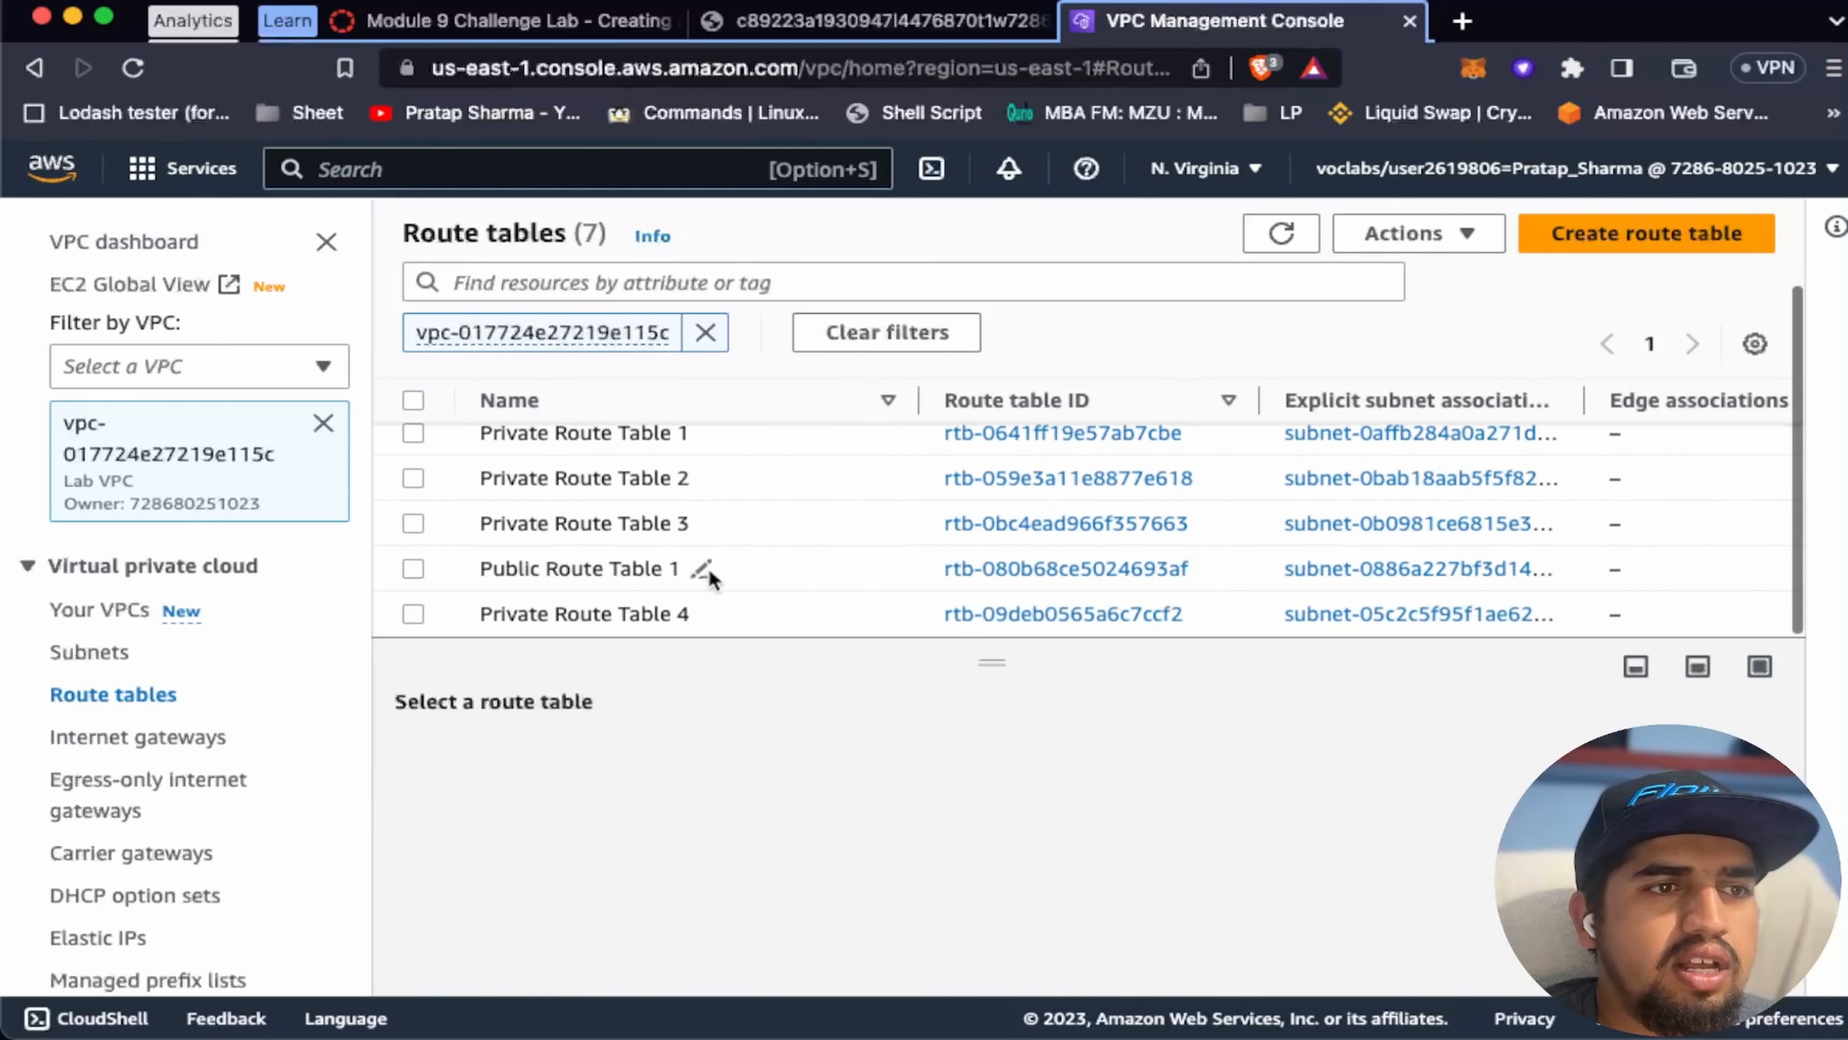
Step: Check the internet gateways and the NAT gateways of Lab VPC
click(142, 739)
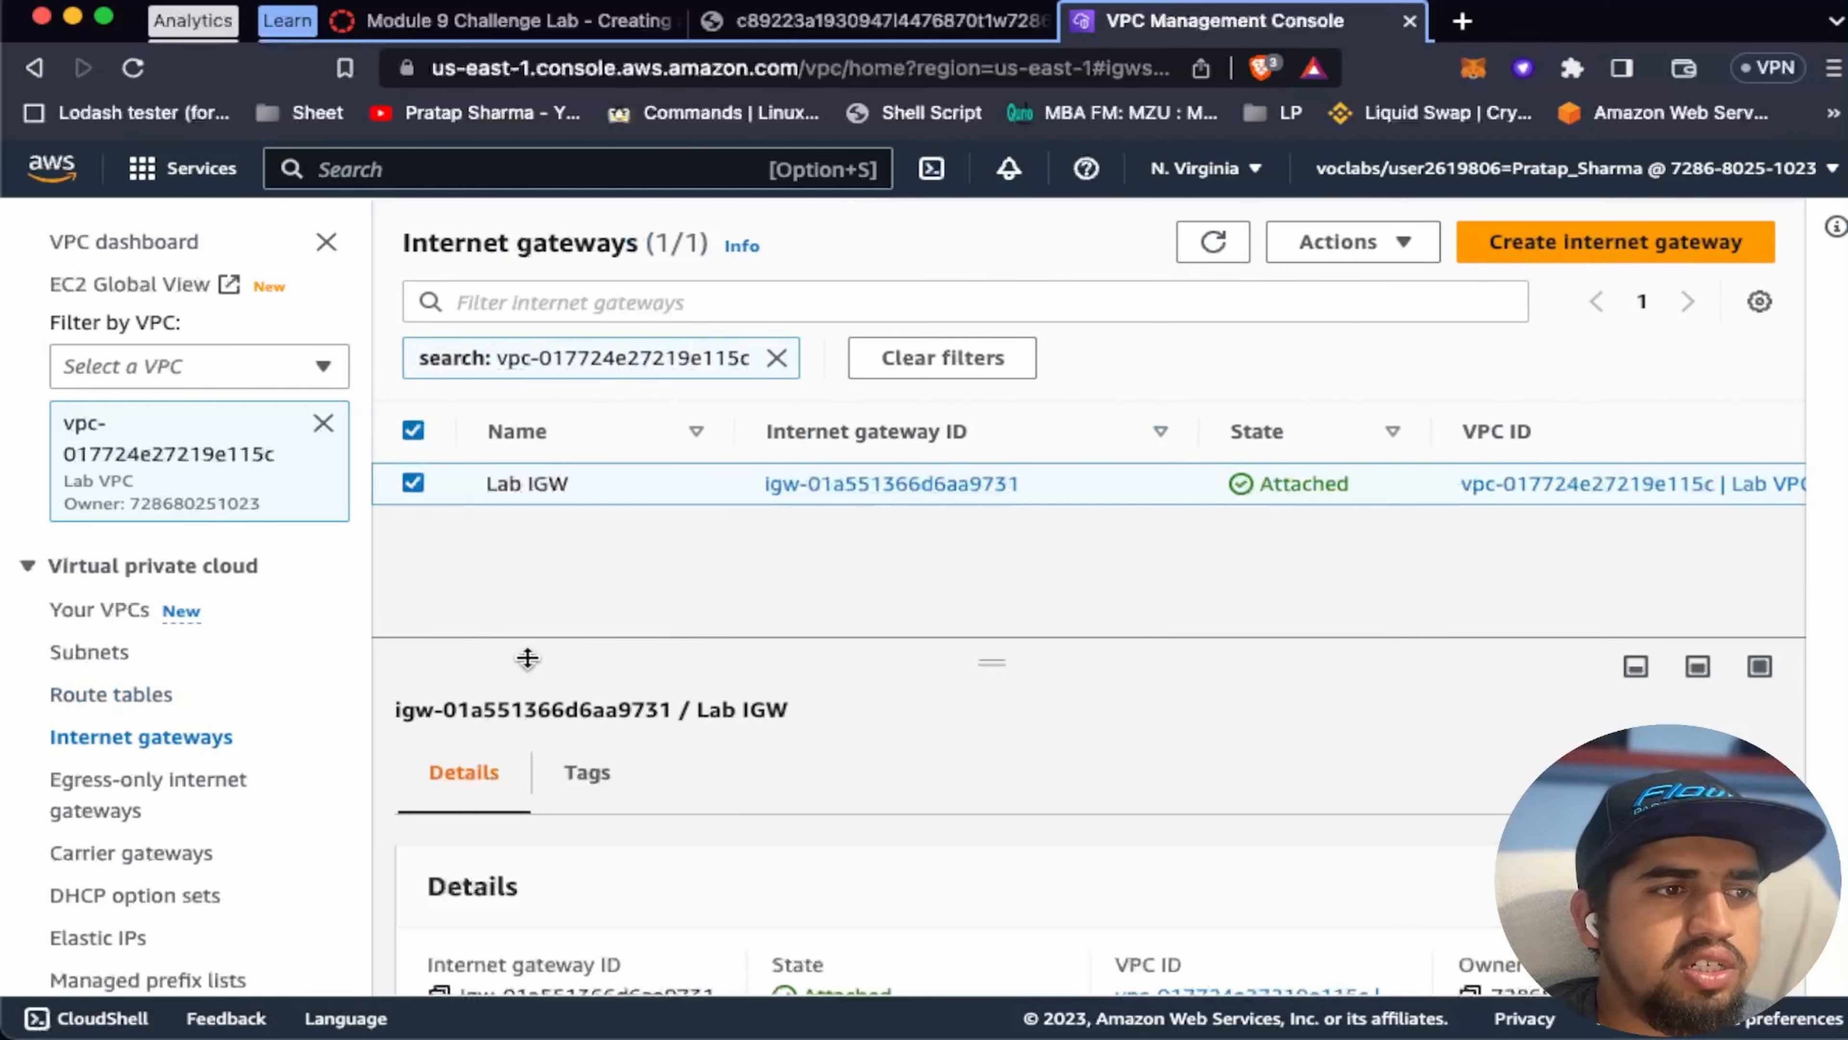
scroll(206, 647, down, 3)
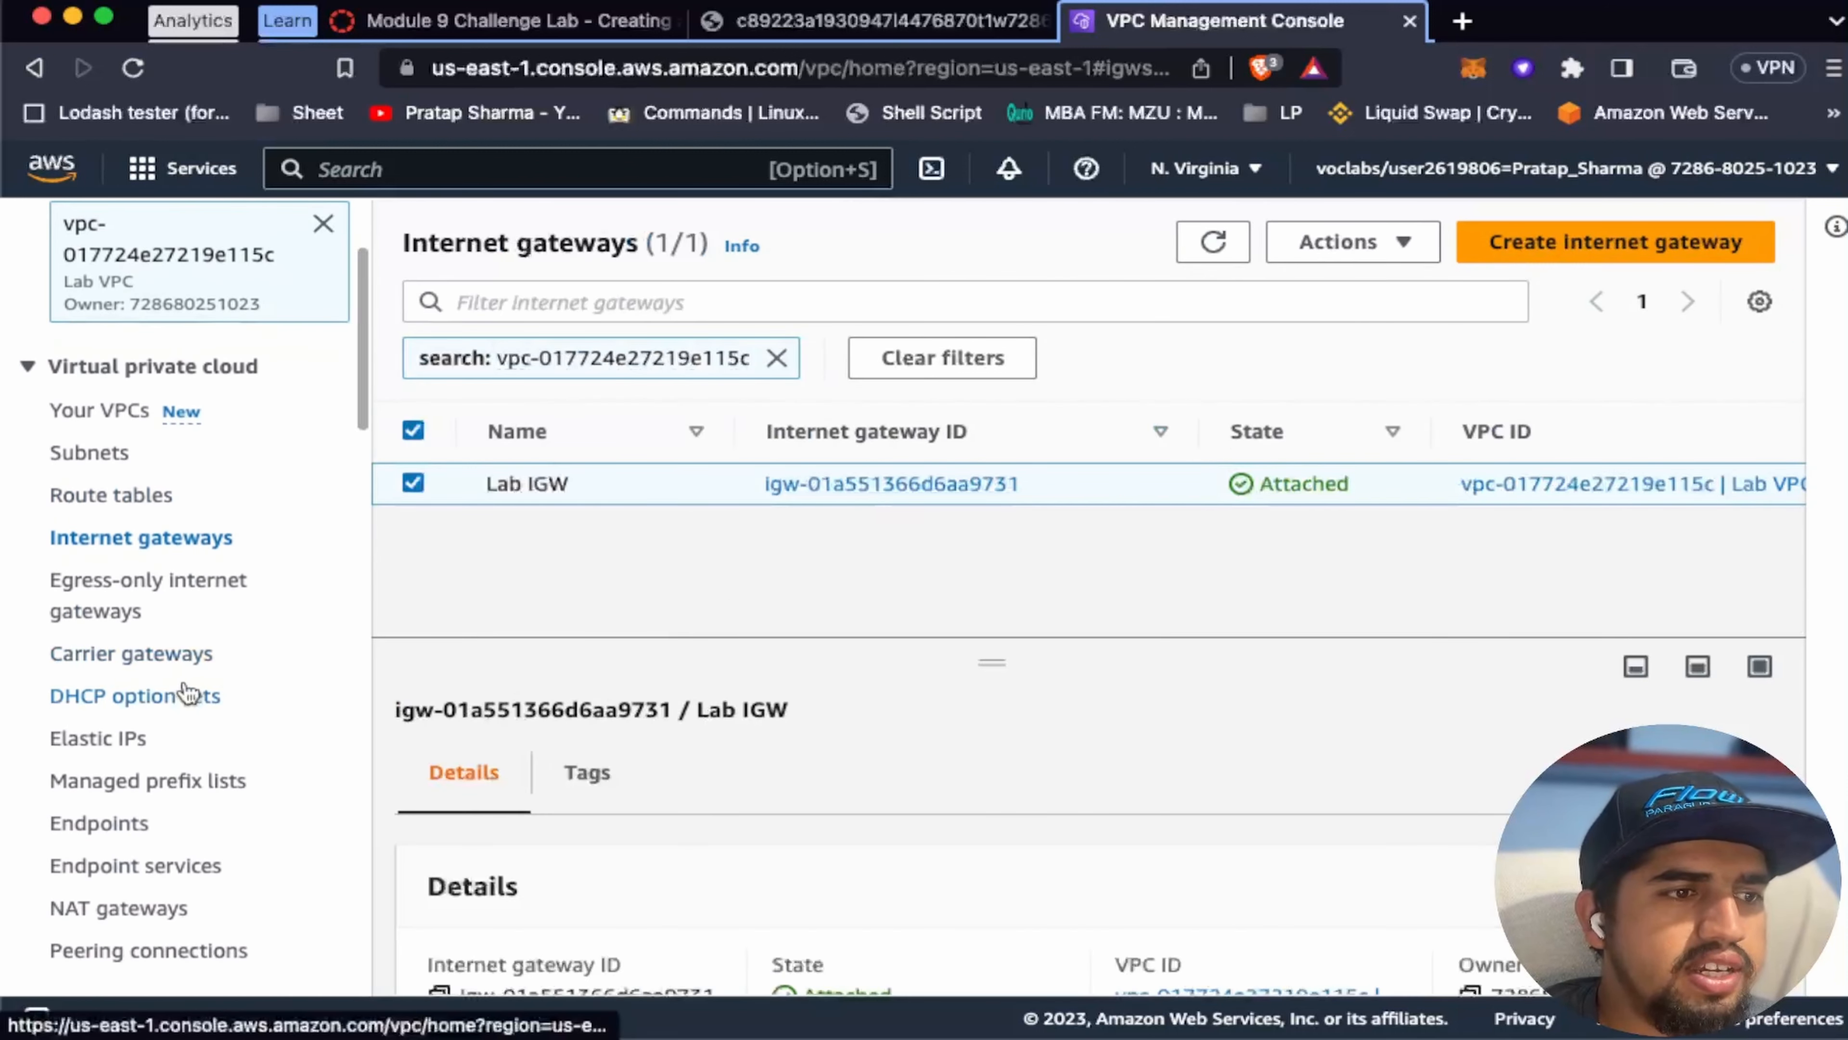
click(139, 903)
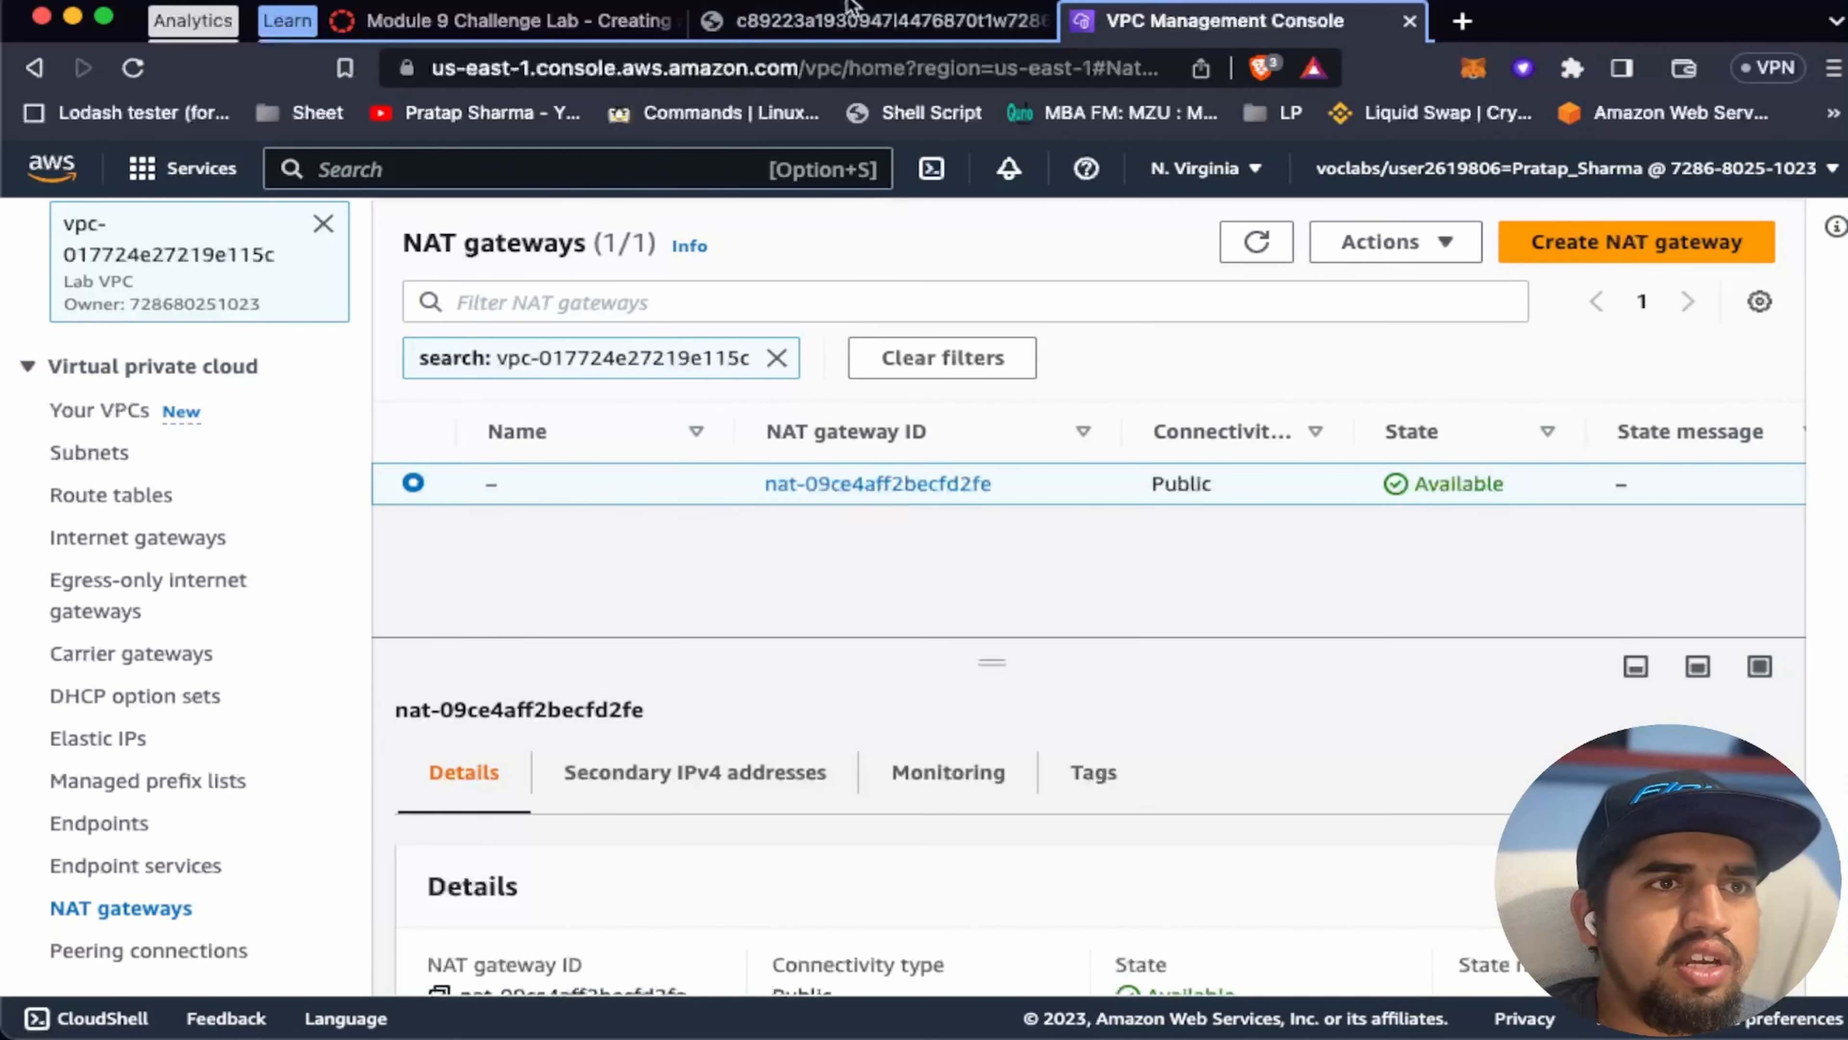
Step: Read Question 1 about the open CafeSG ports, and open the EC2 console in a new tab through a search for "ec2"
click(837, 20)
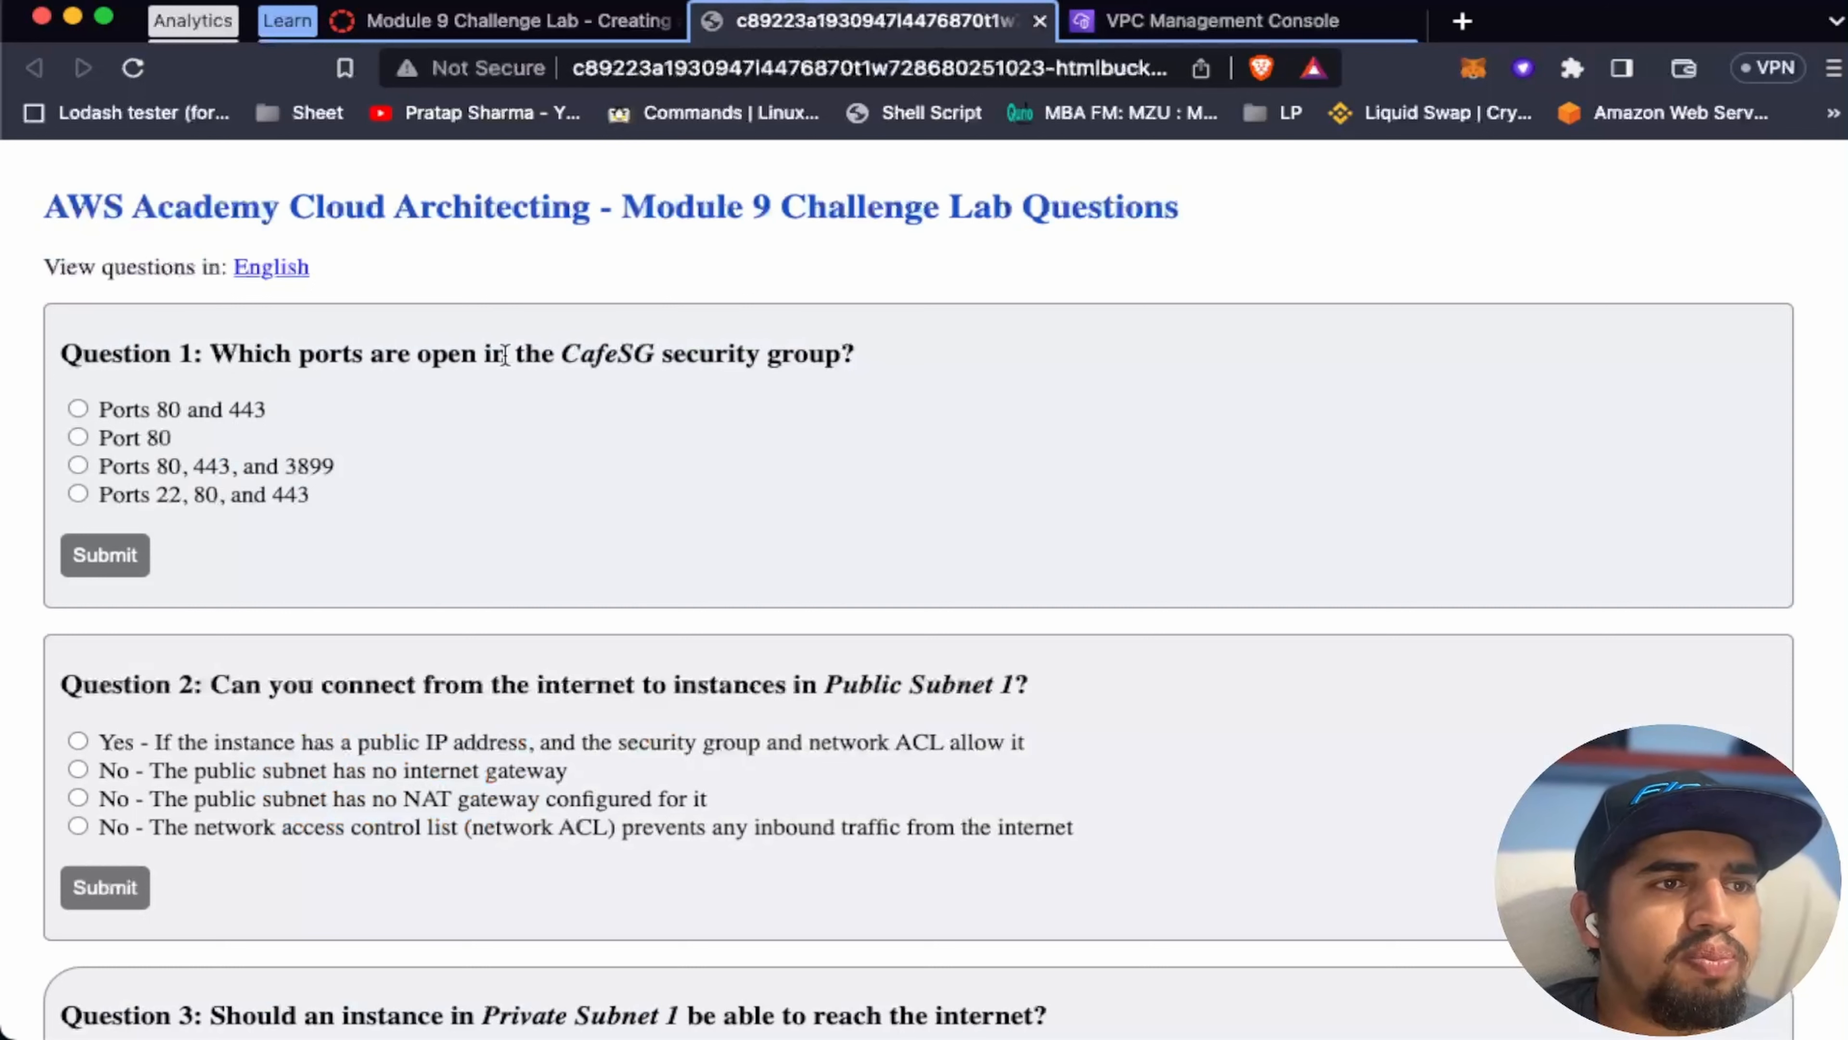
click(1149, 33)
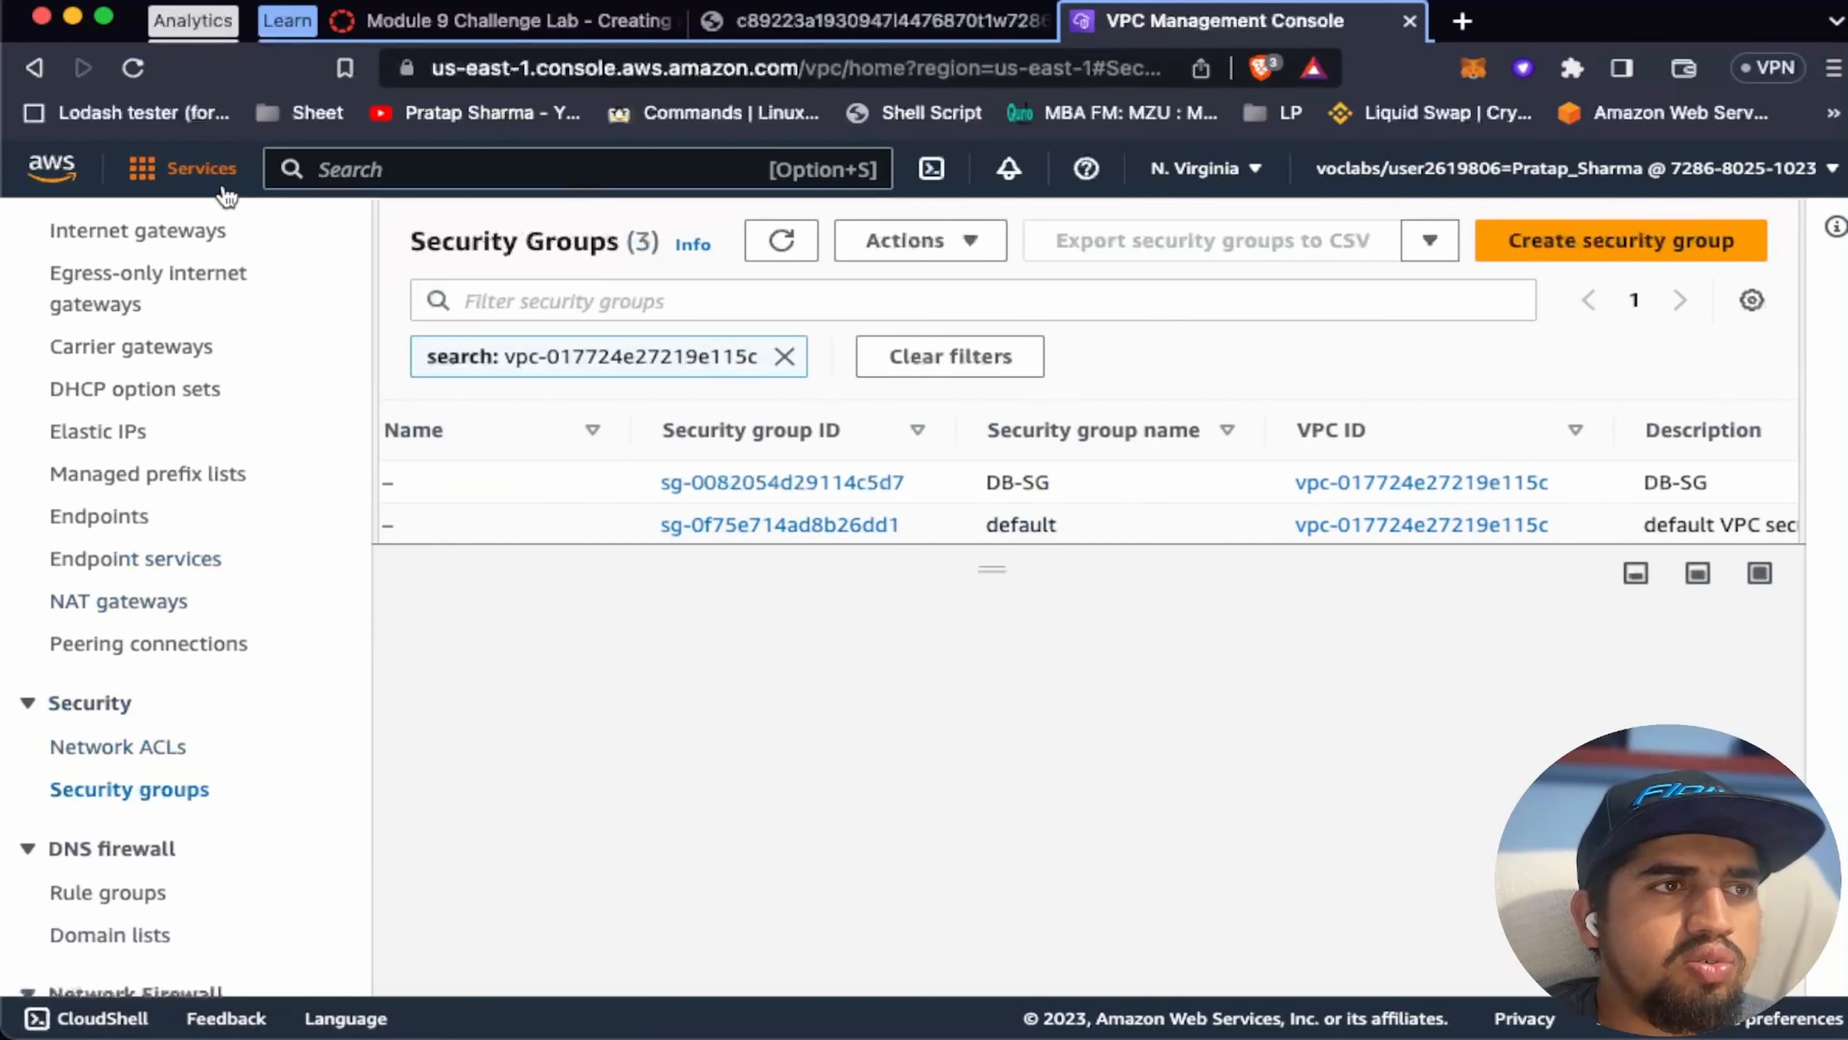
click(400, 169)
text(ec2)
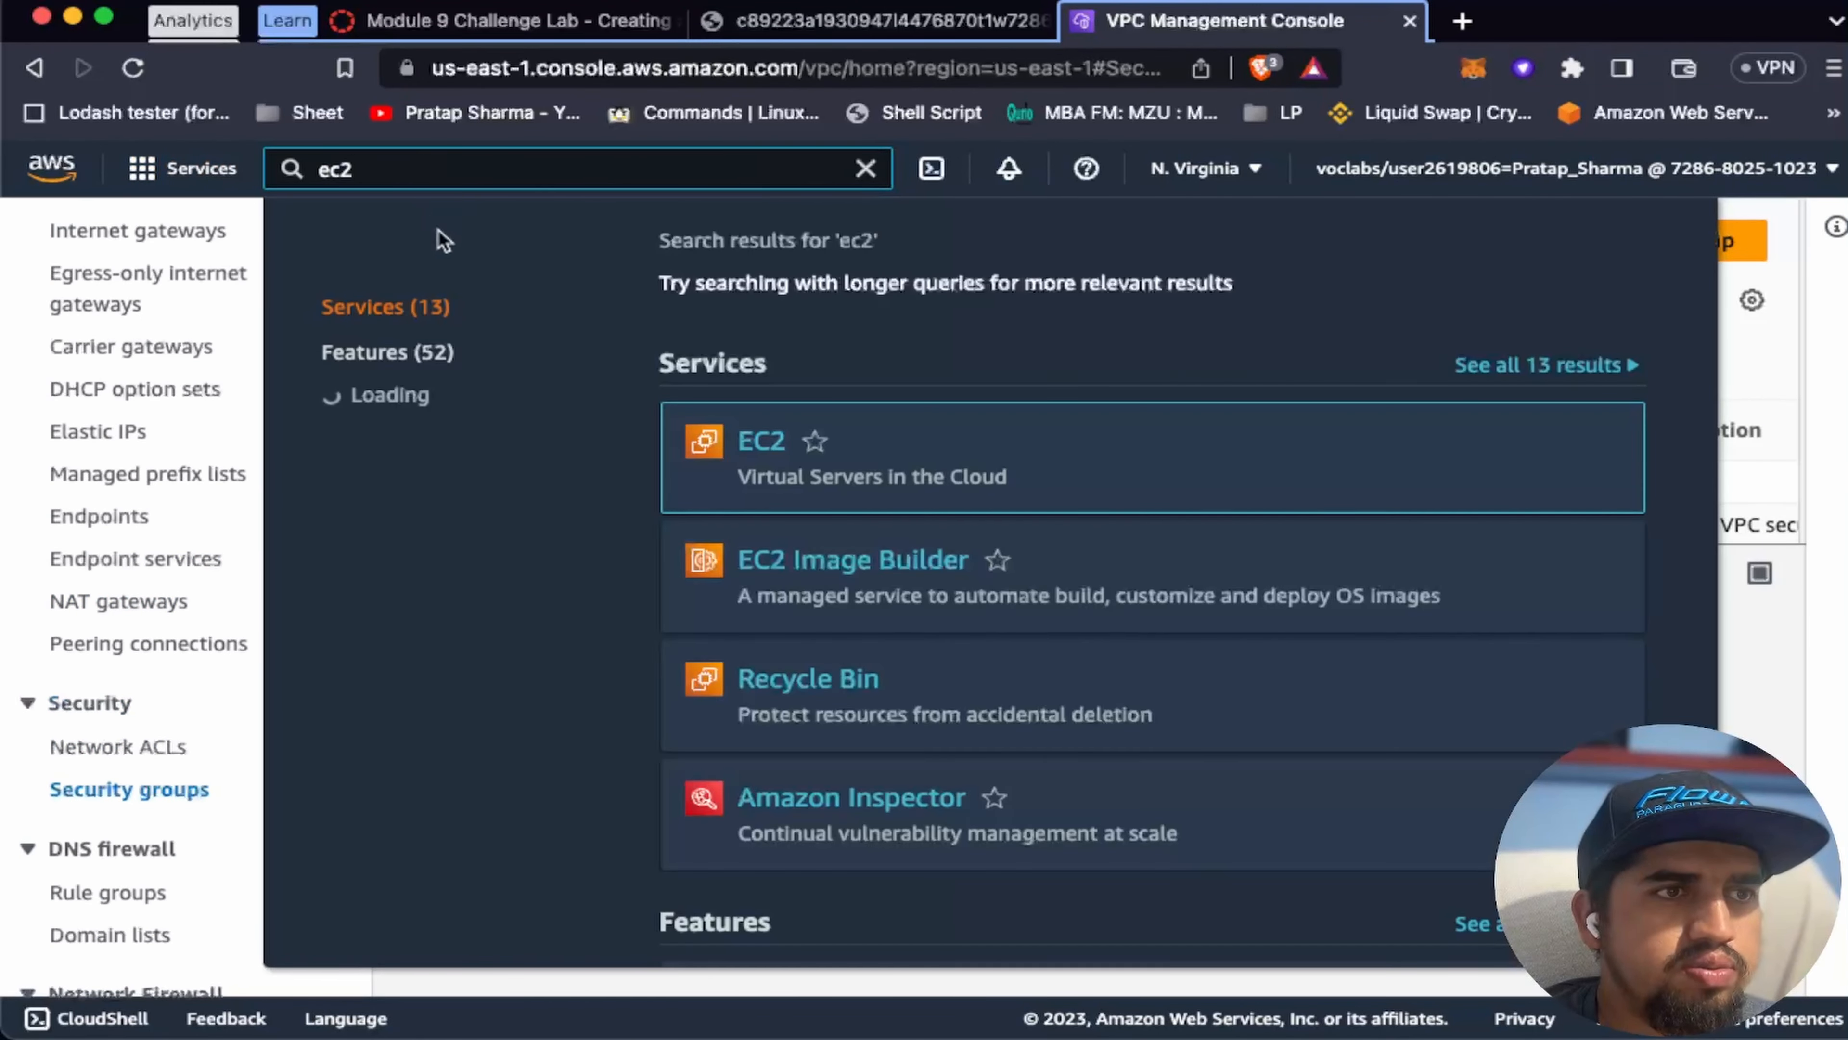
super+click(760, 454)
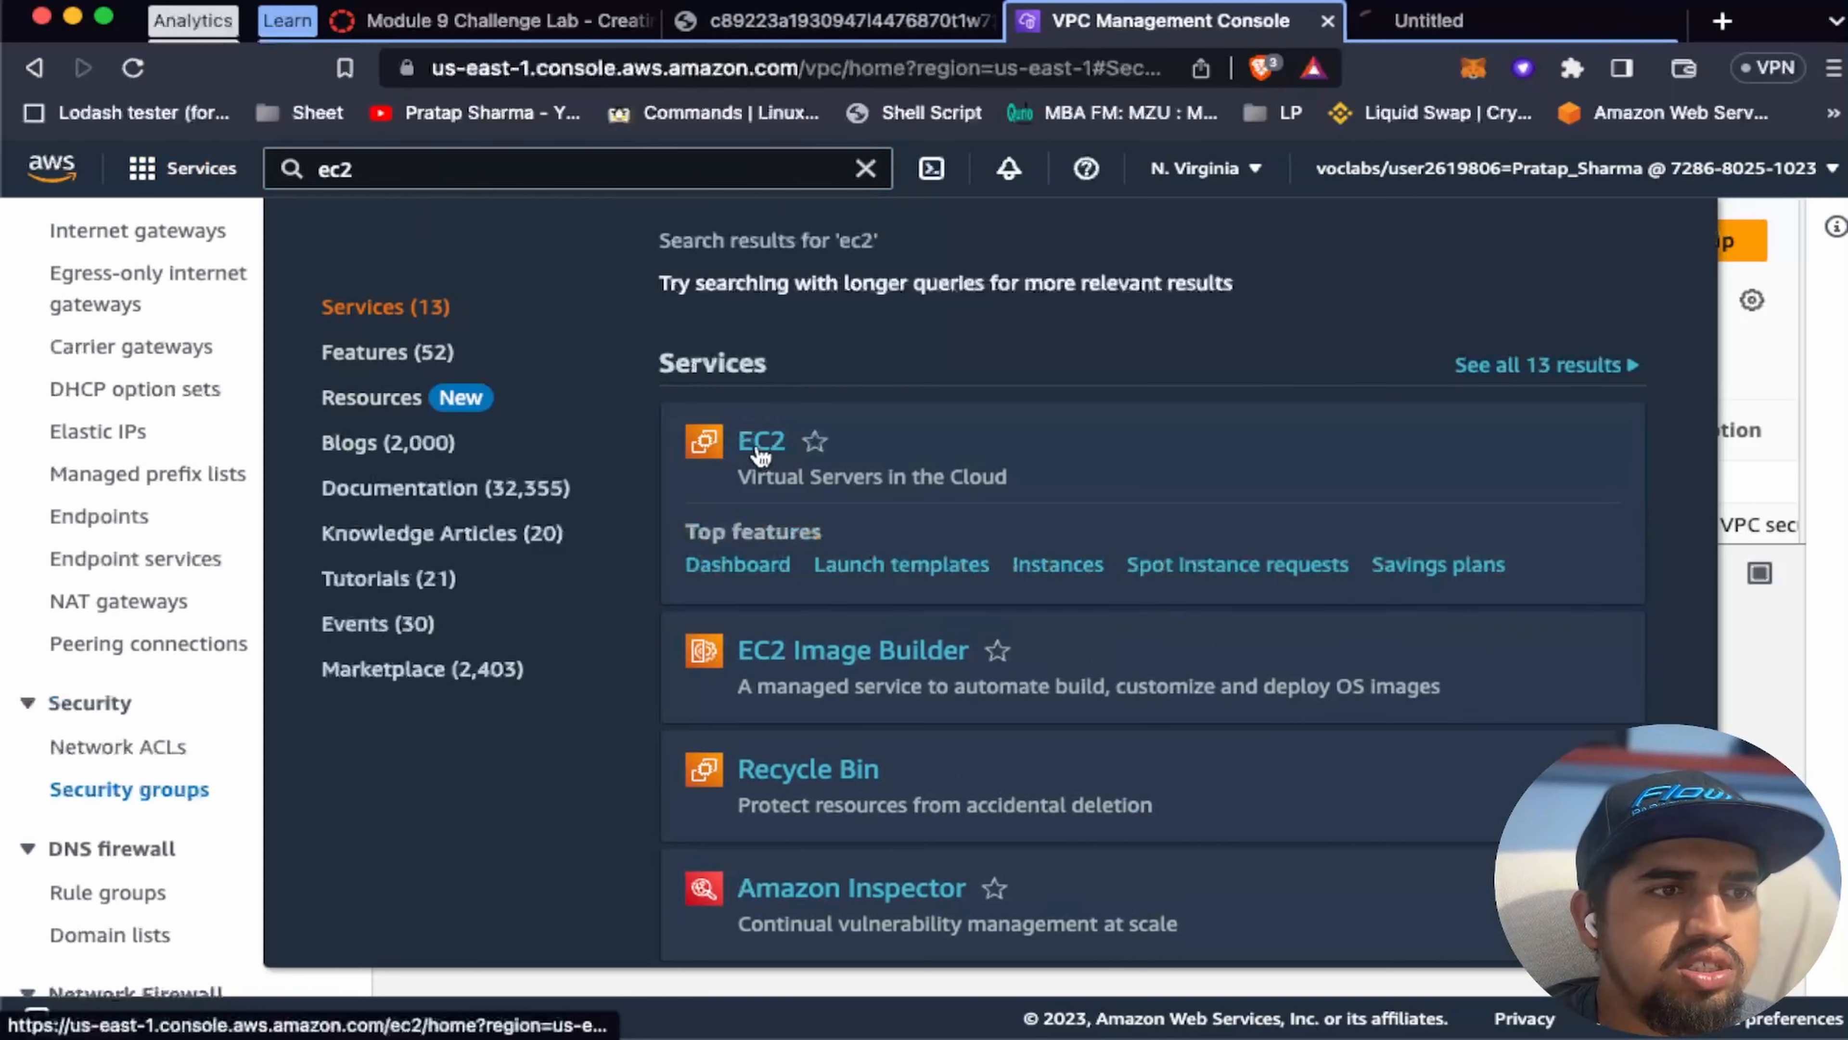
click(1463, 15)
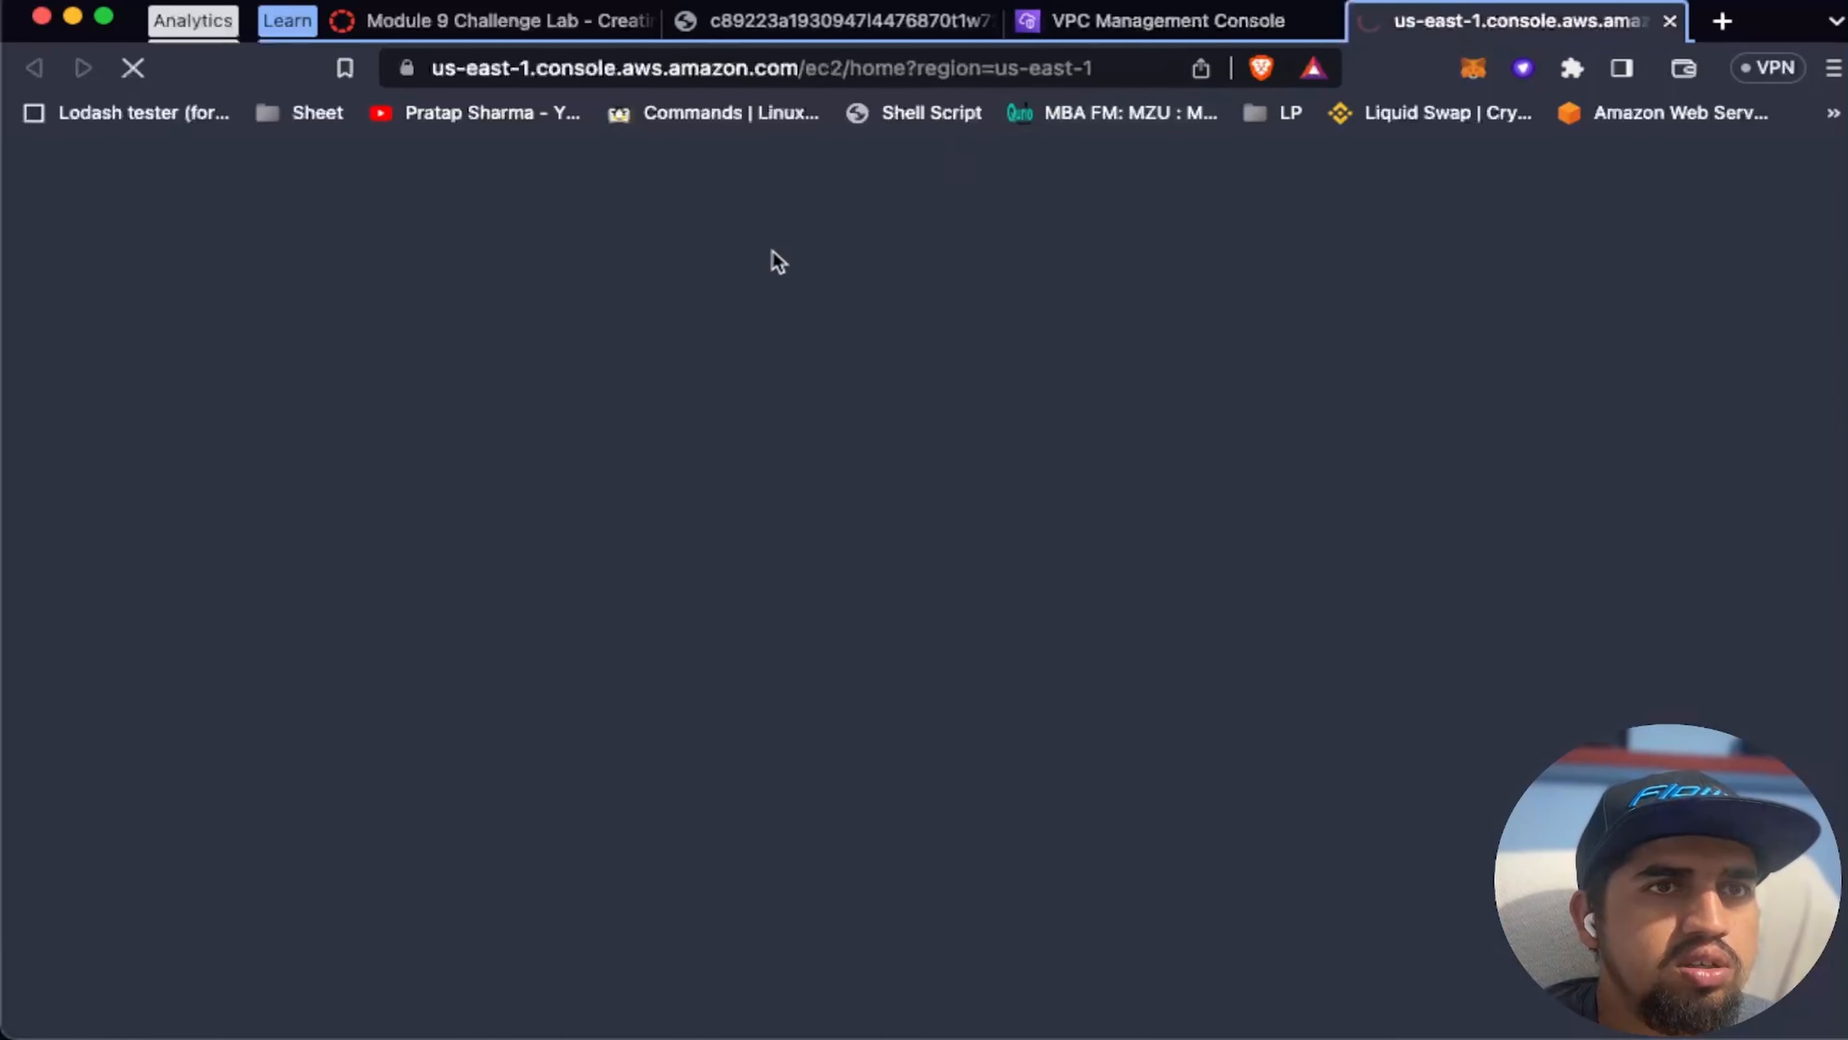
click(1135, 20)
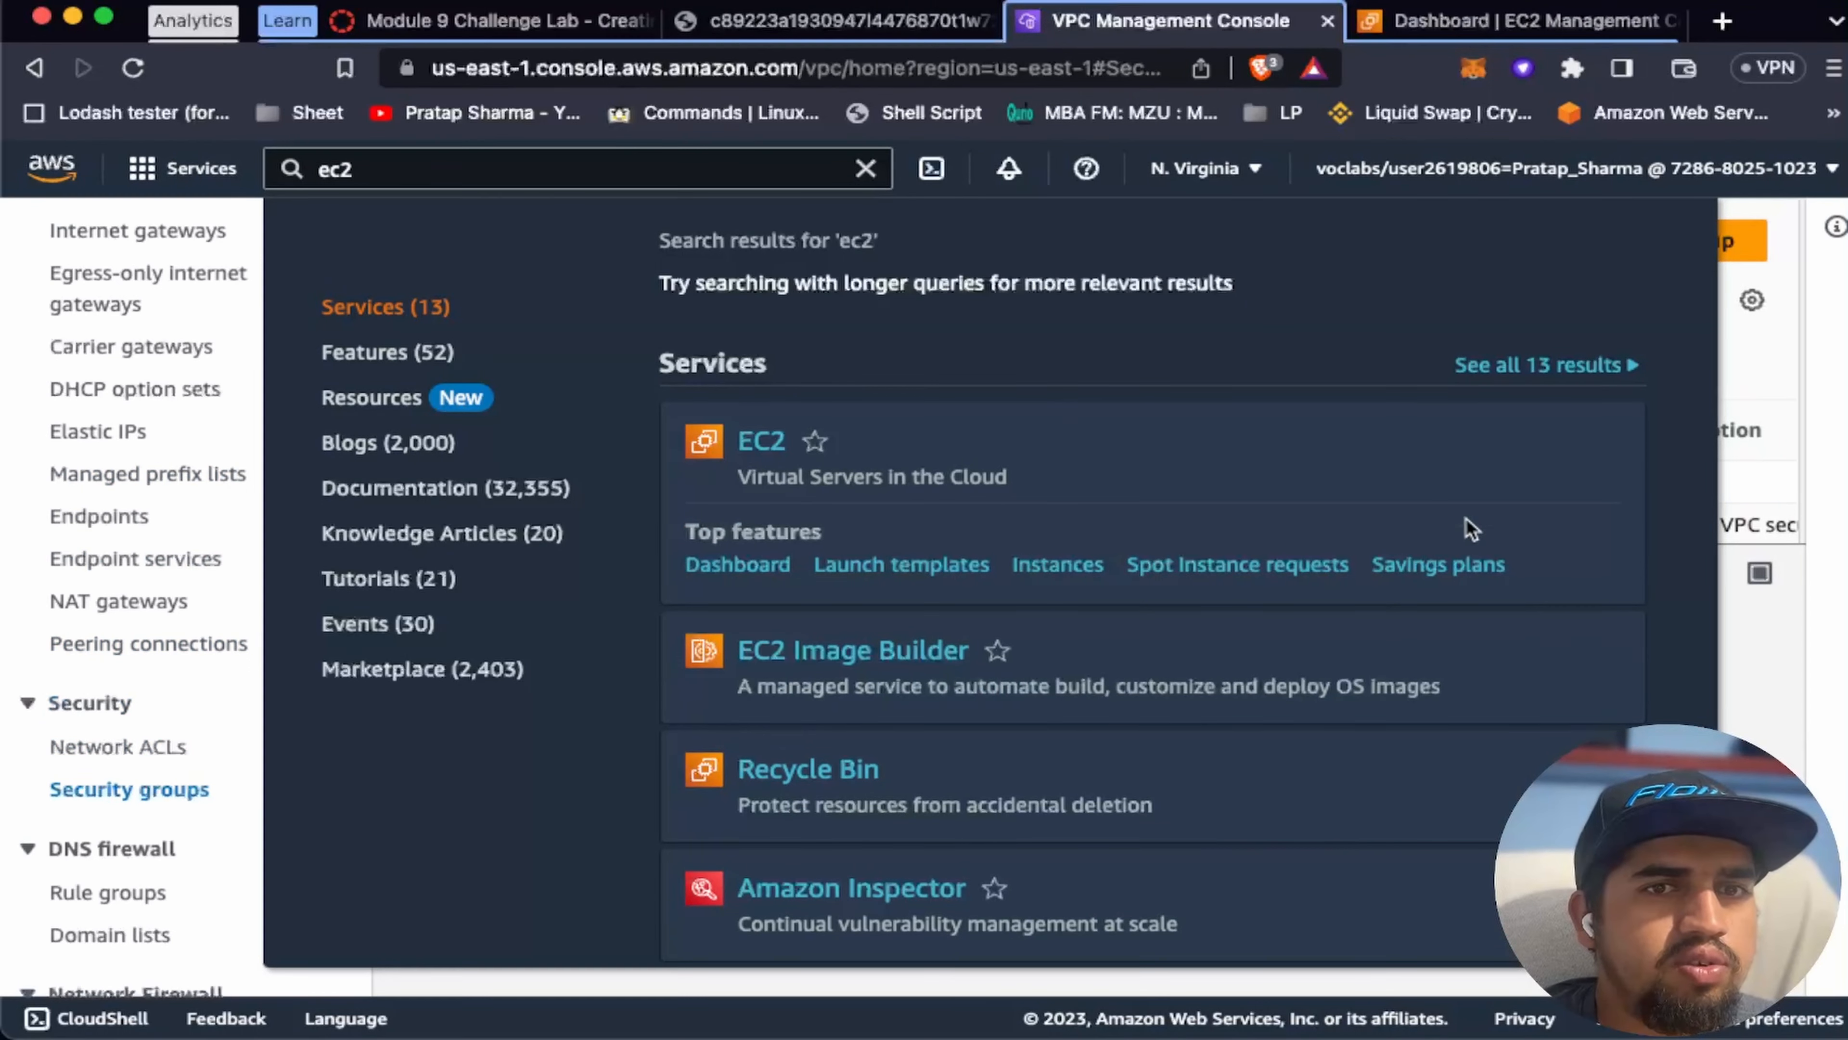
key(ctrl+Tab)
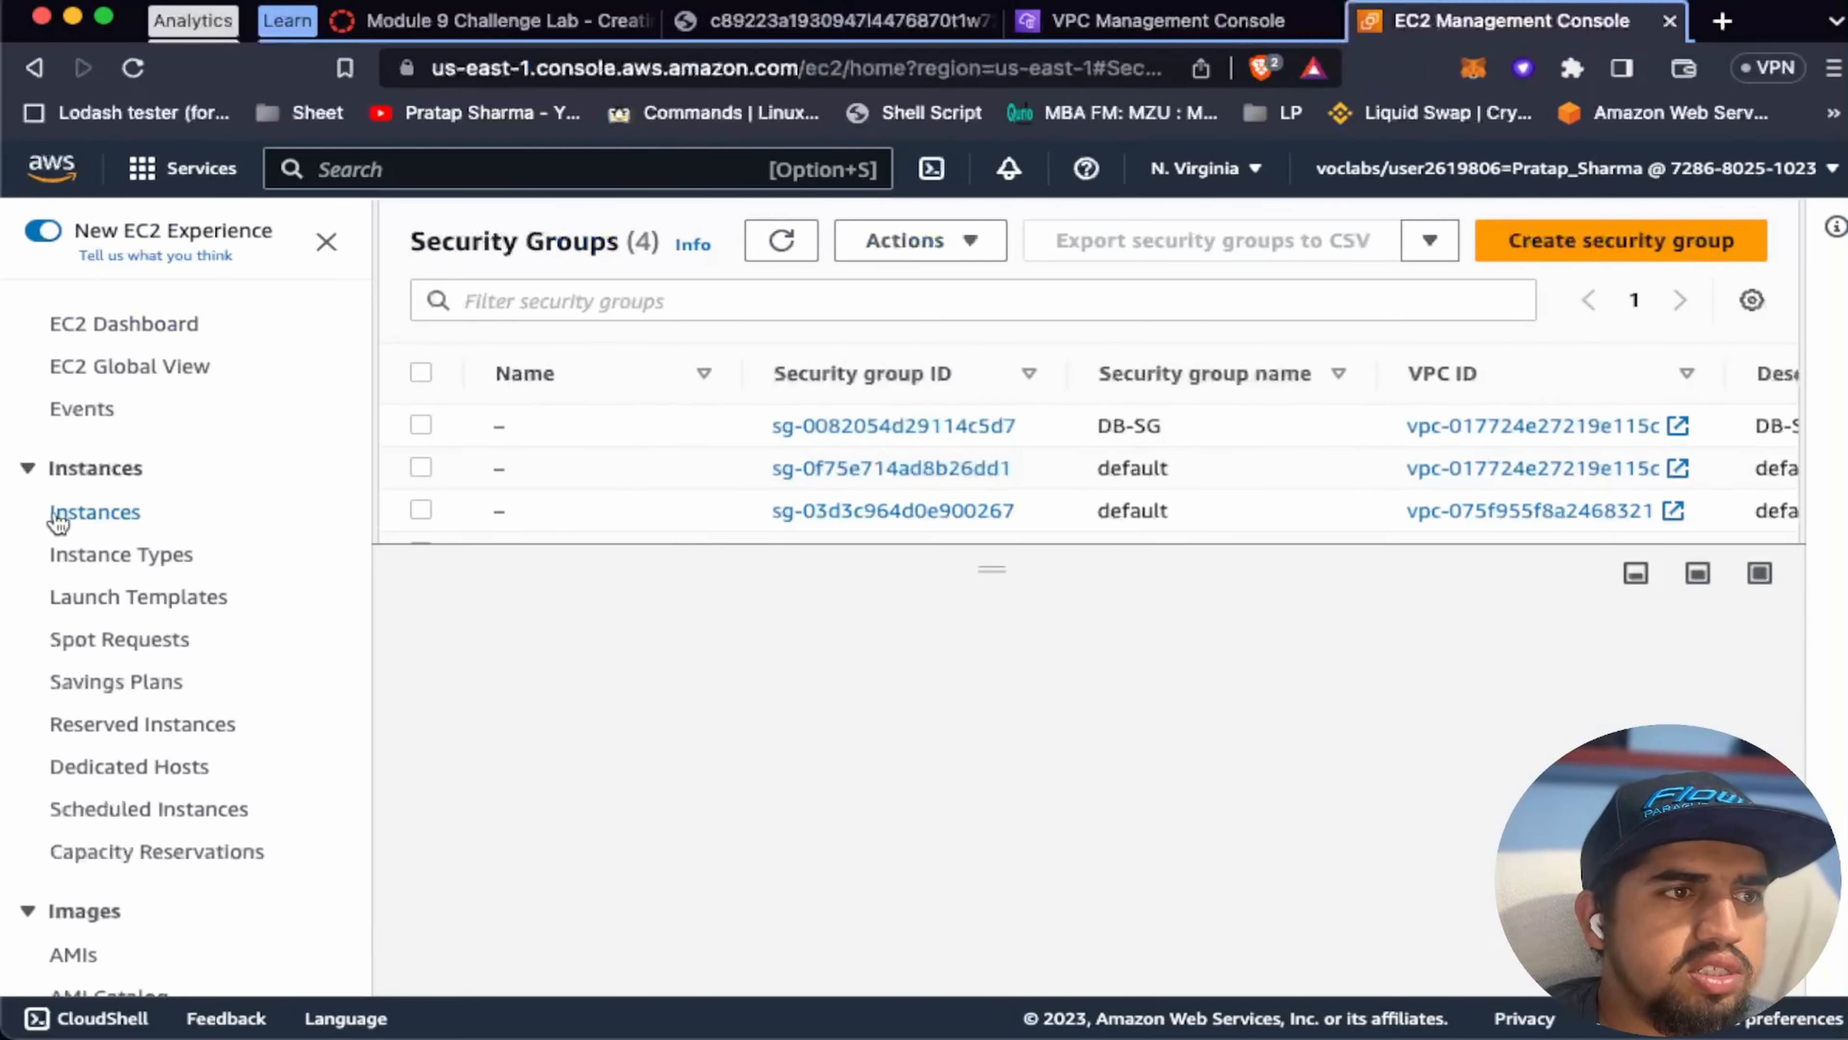
Step: Select the CafeWebAppServer instance in the EC2 instances list and show its security details
click(78, 516)
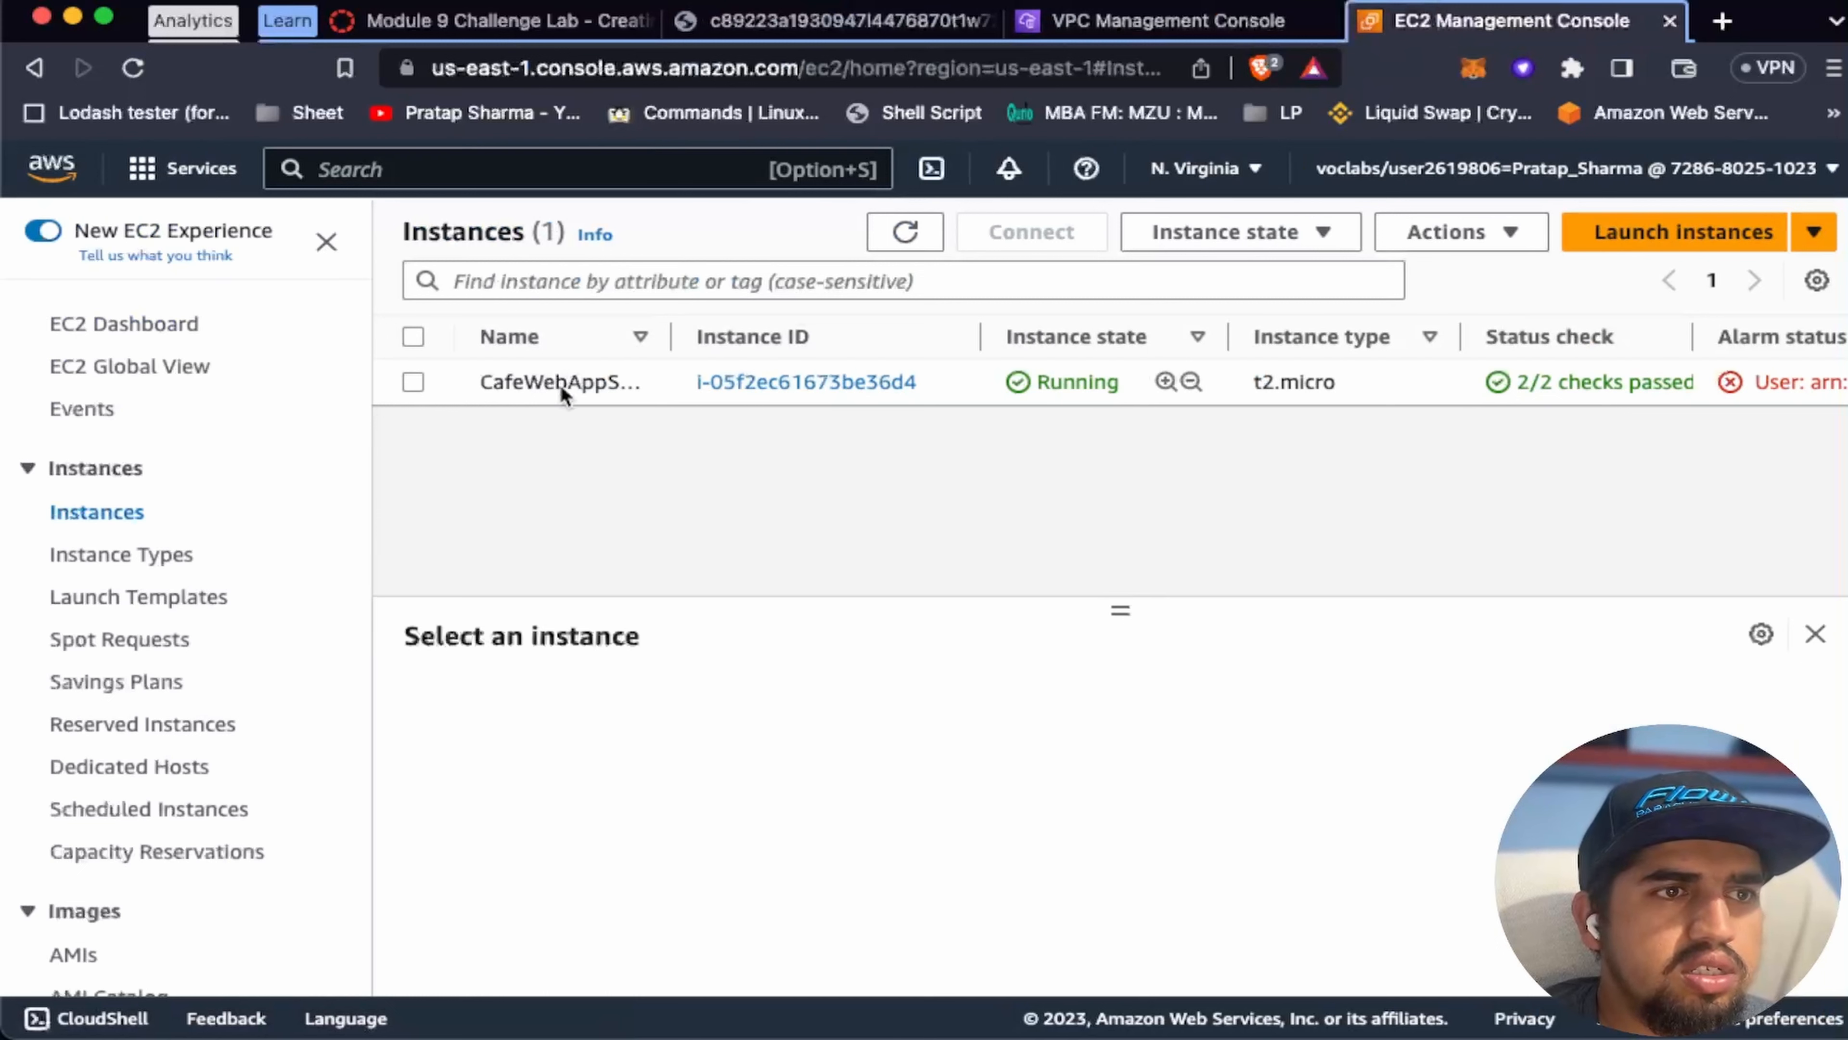
click(413, 383)
scroll(714, 640, down, 2)
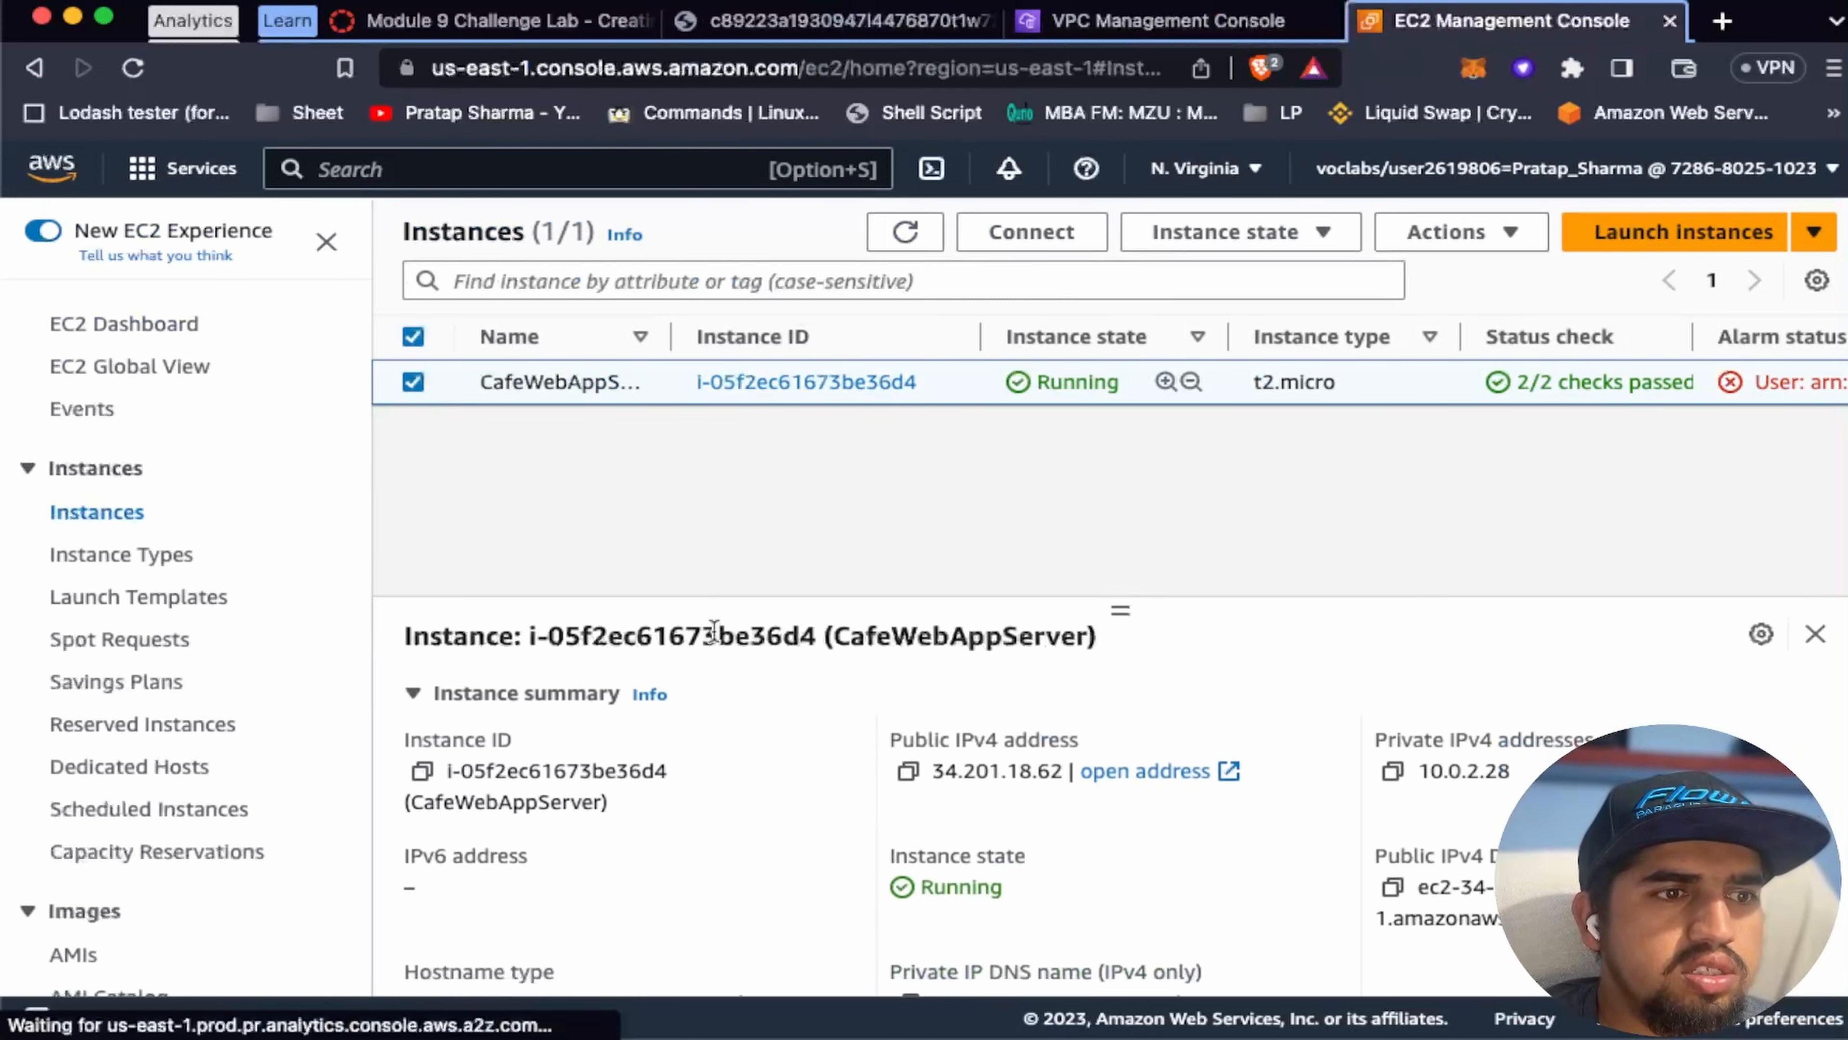
scroll(713, 640, up, 2)
click(580, 704)
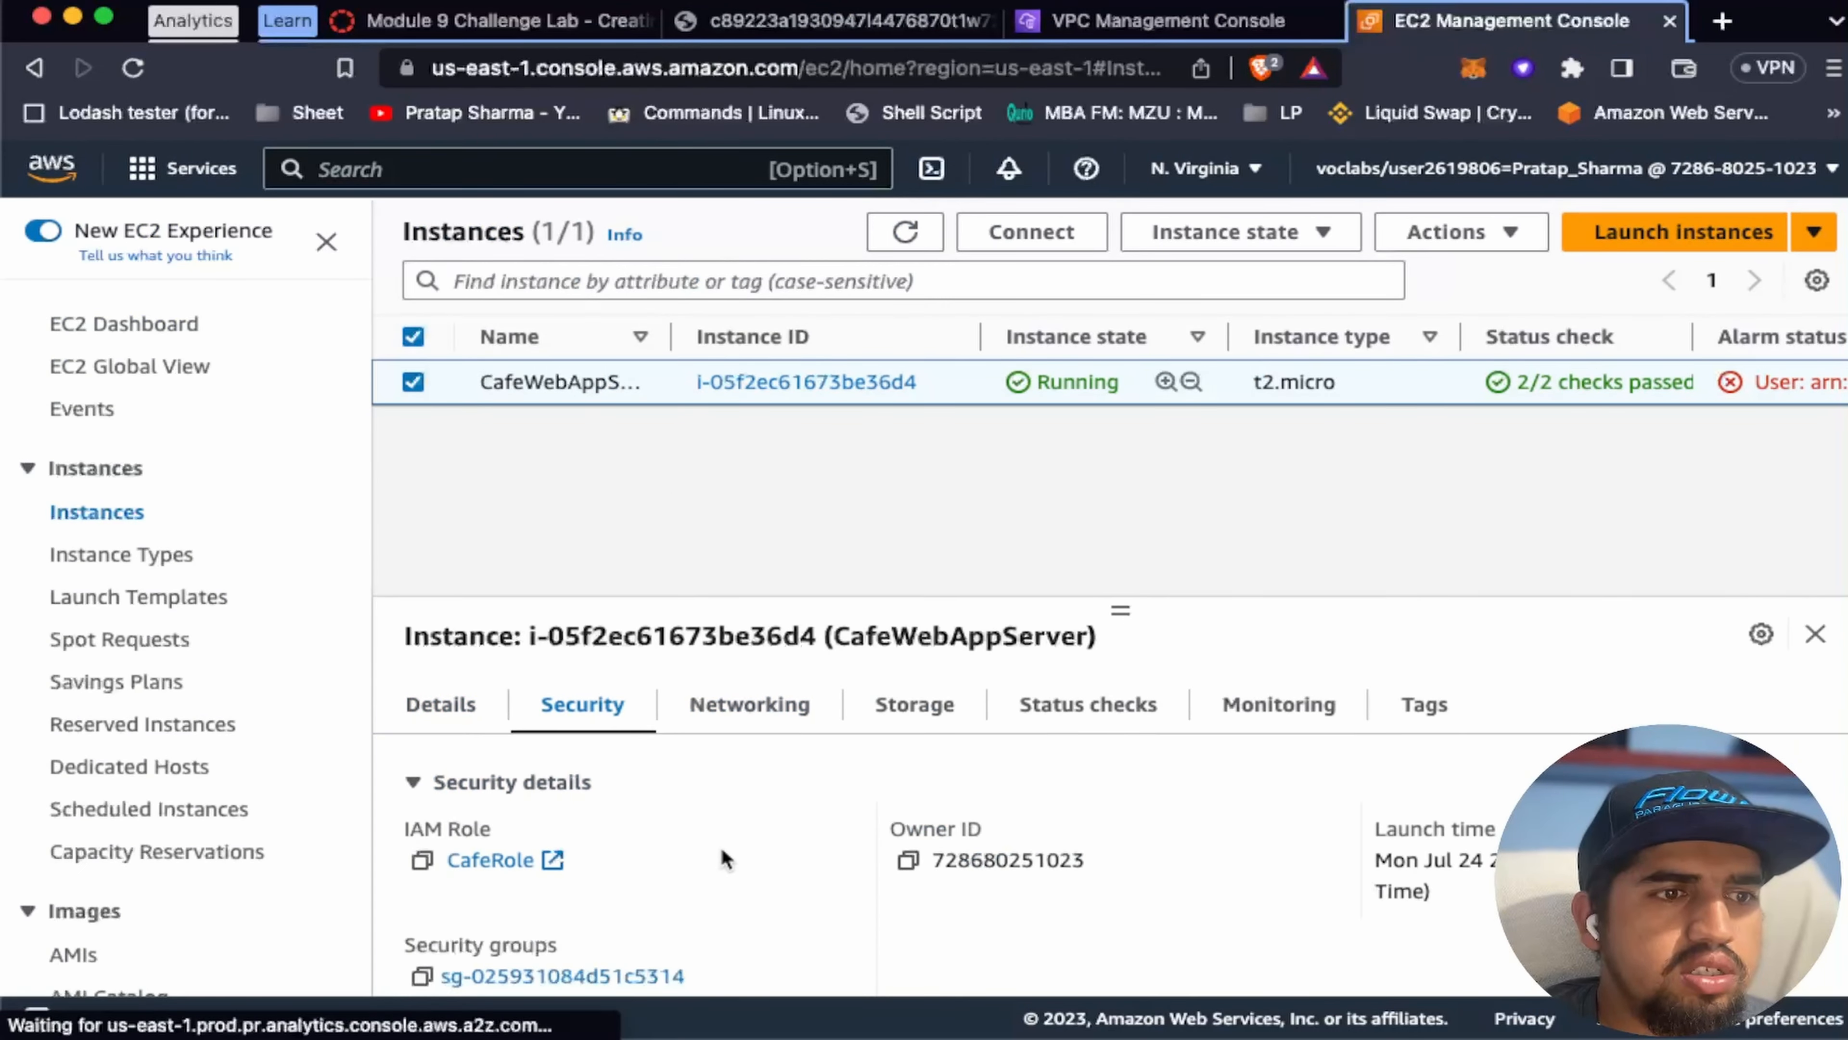
scroll(721, 845, down, 2)
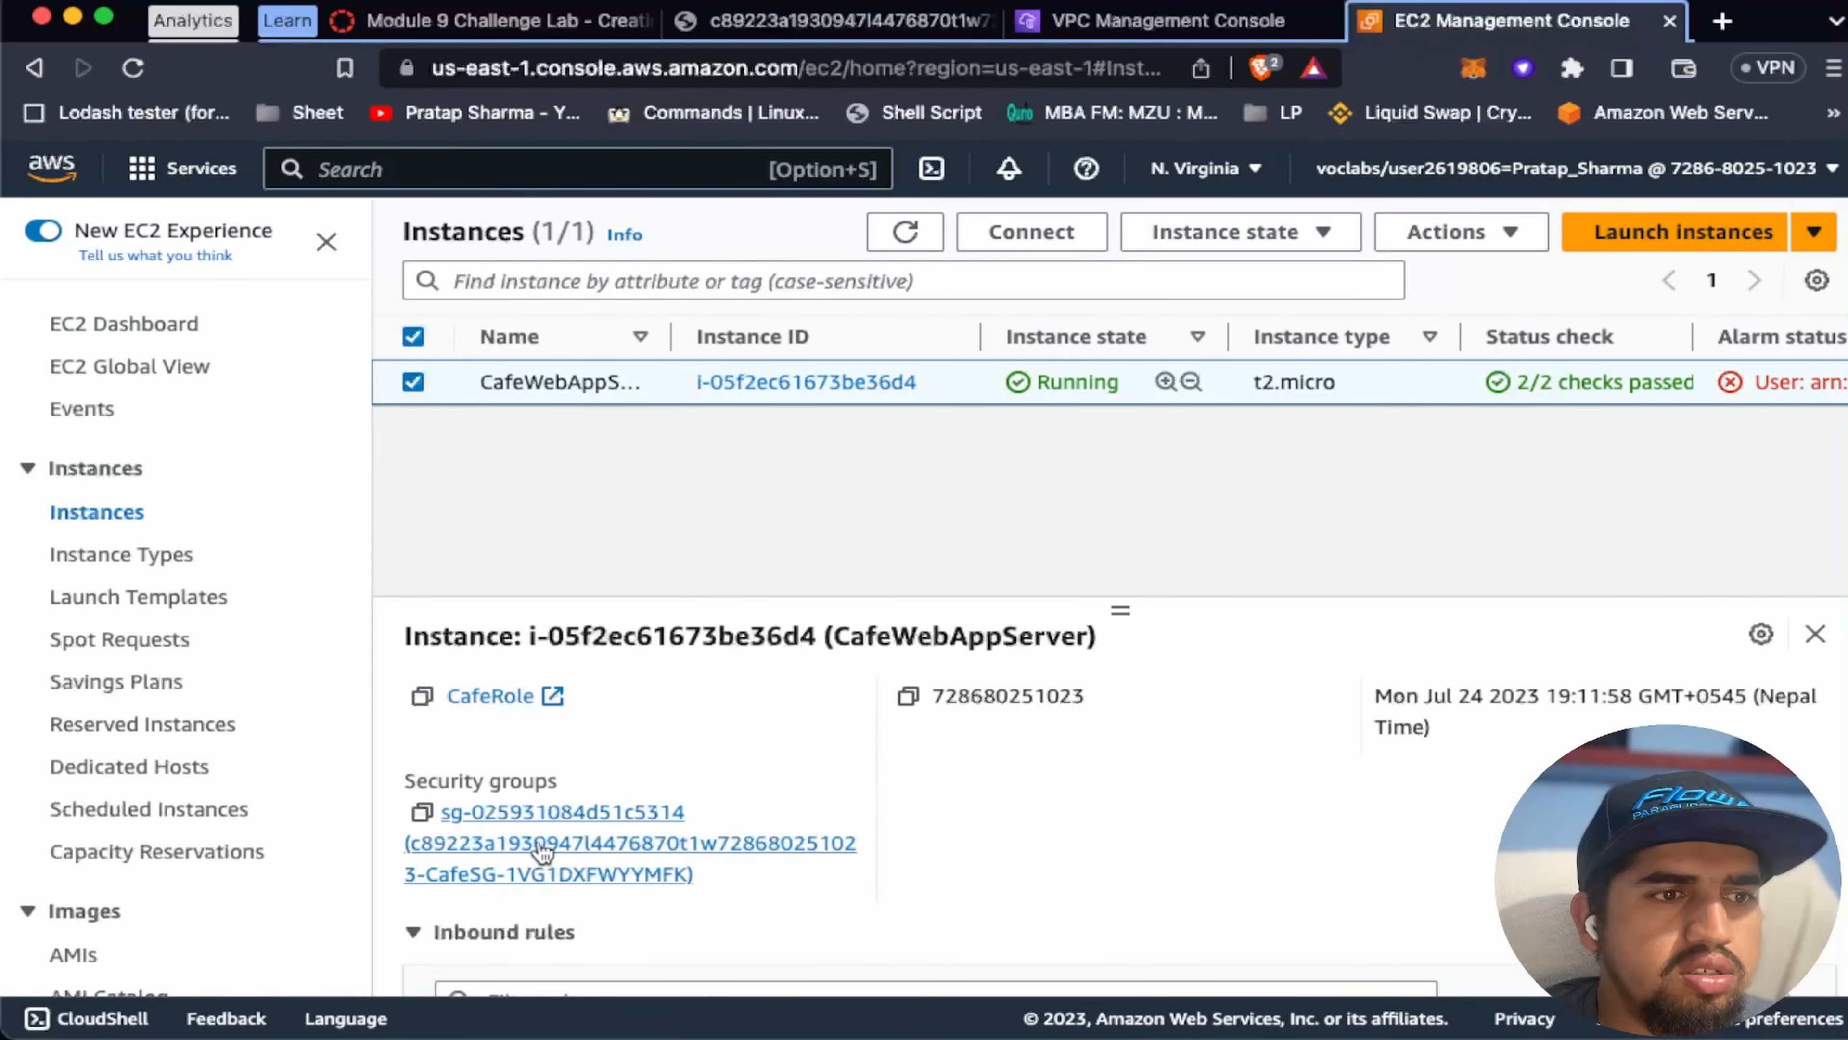
Step: Open the instance's CafeSG security group in a new tab and examine its inbound rules
super+click(494, 876)
click(1488, 22)
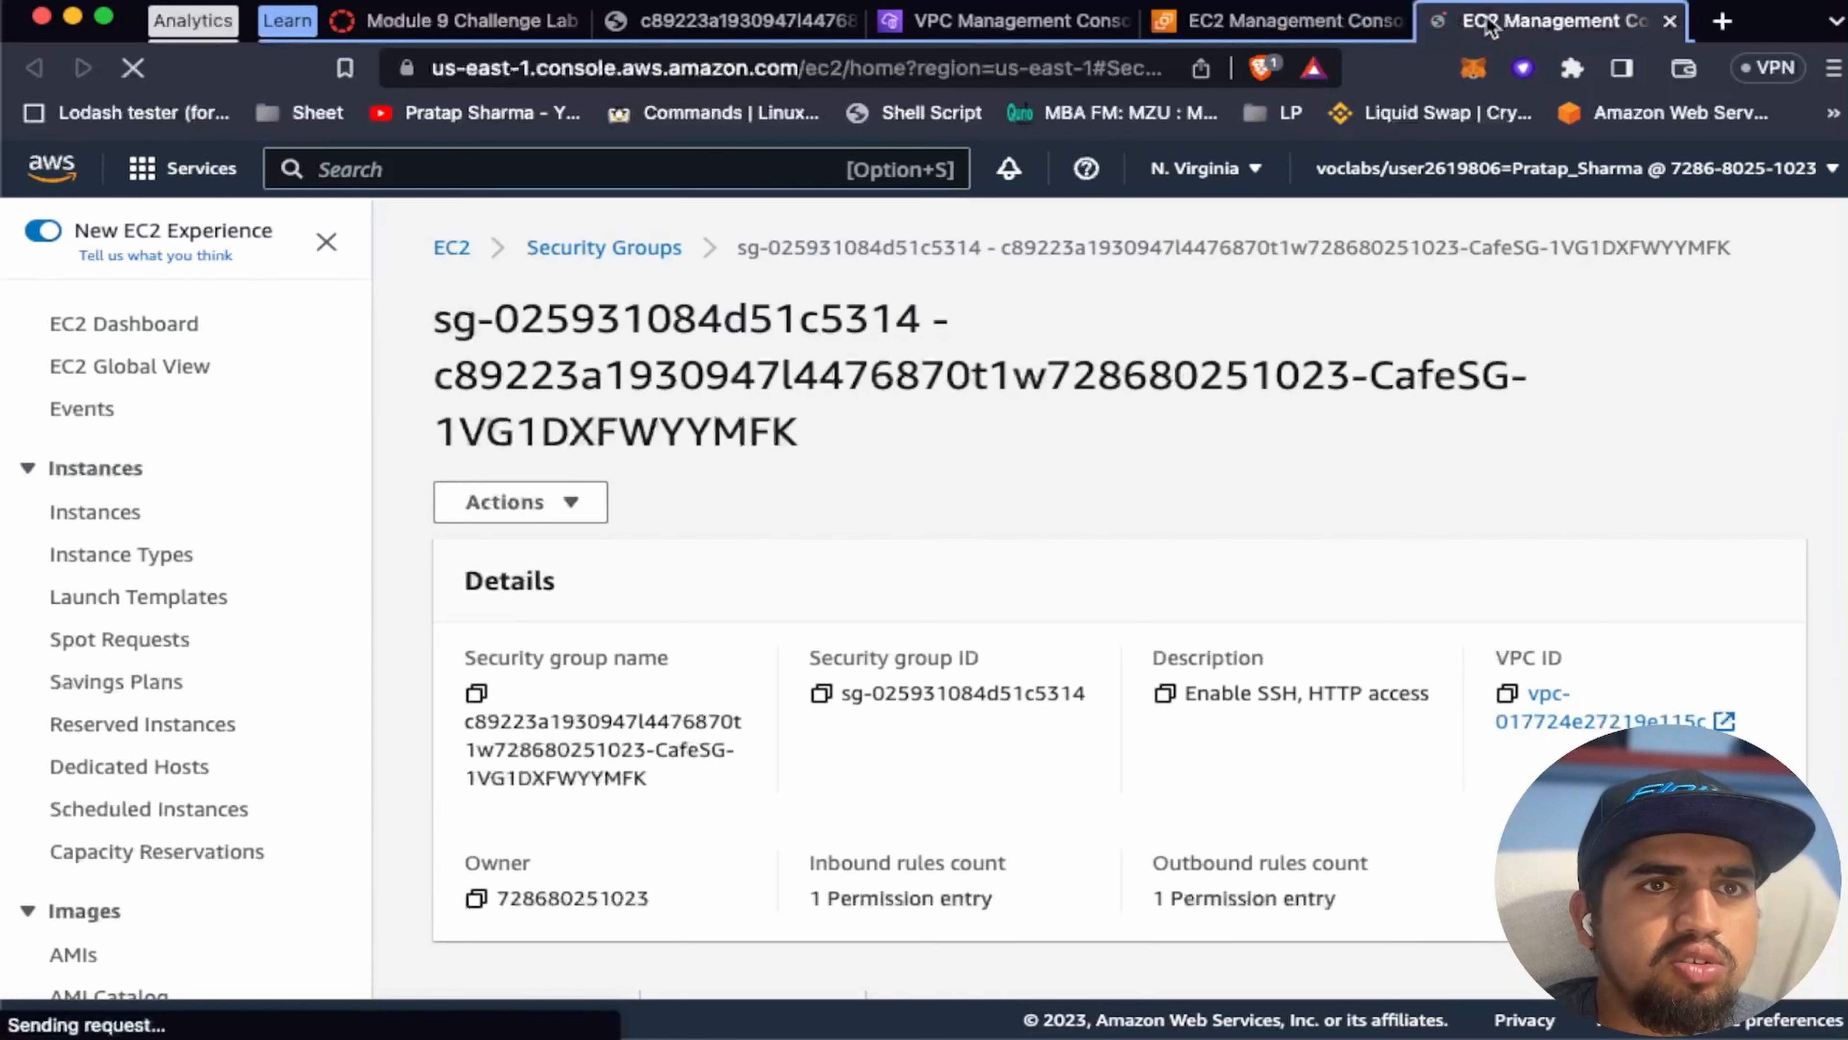
scroll(866, 619, down, 5)
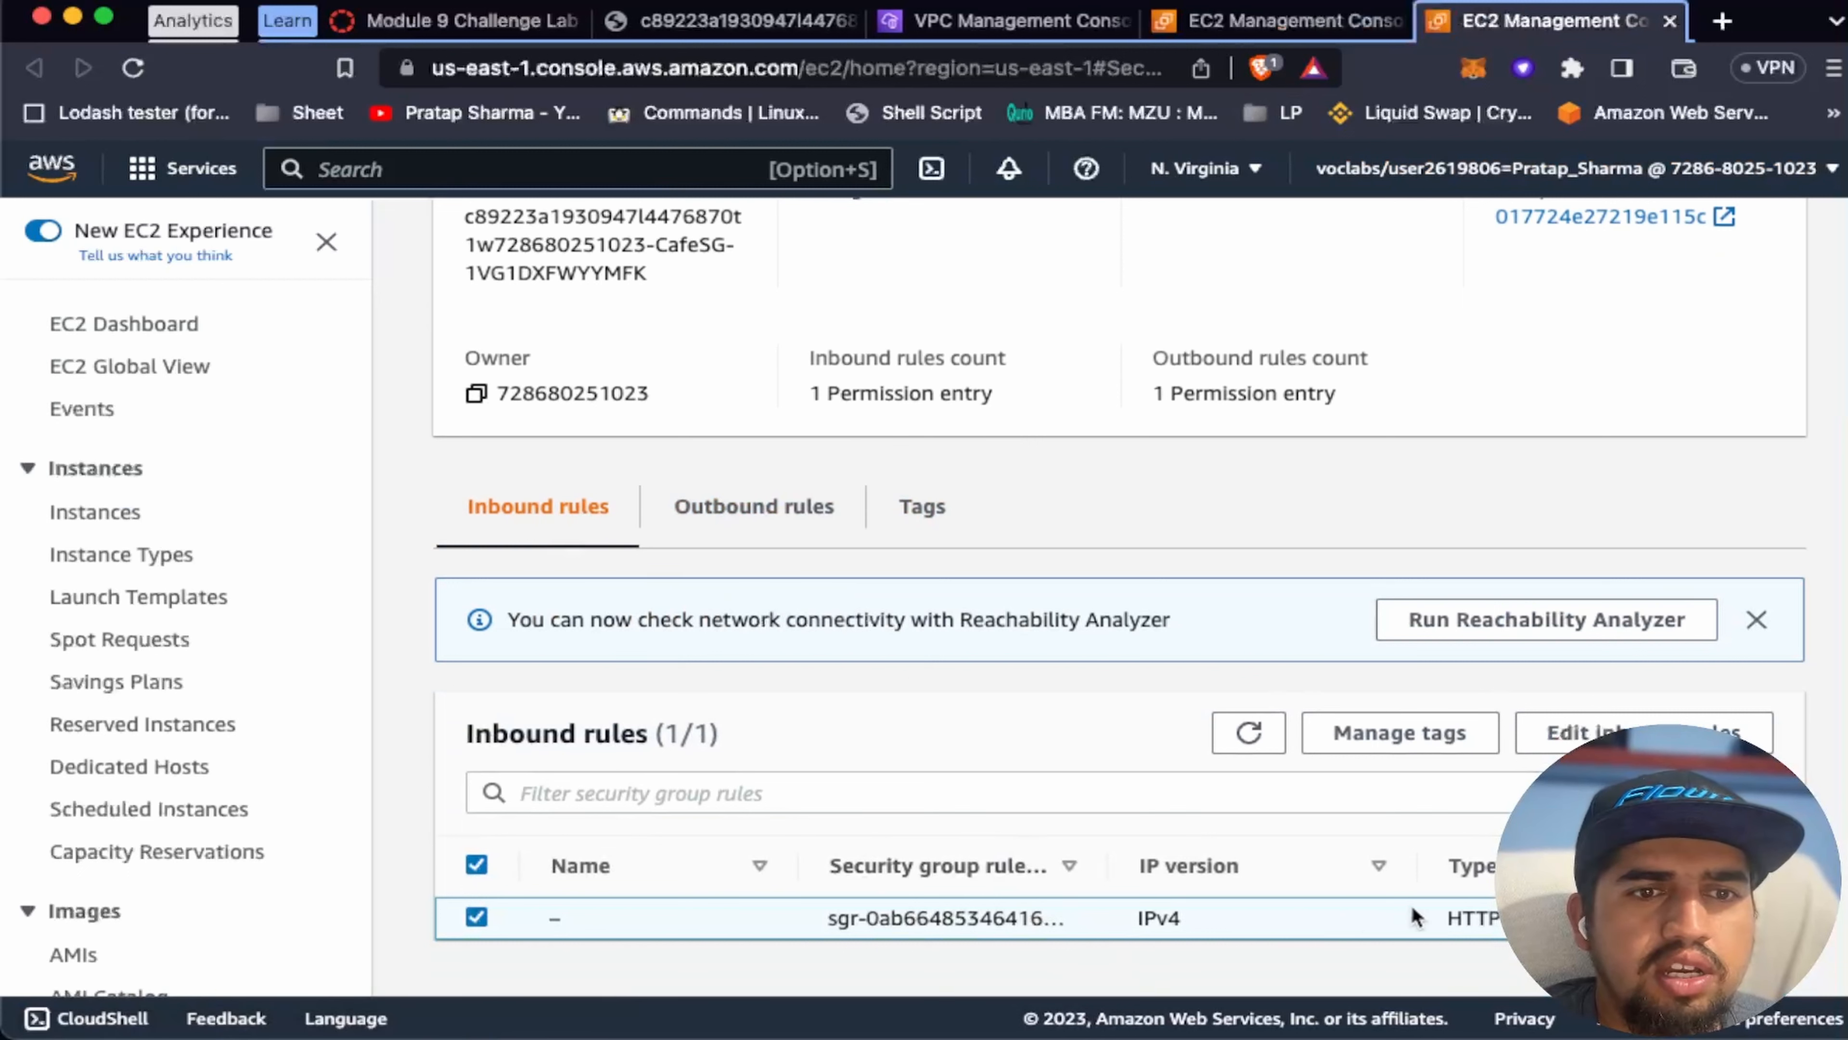
Step: Check the port range of the CafeSG inbound rule and answer Question 1 with Port 80 on the questions page
scroll(1410, 904, right, 10)
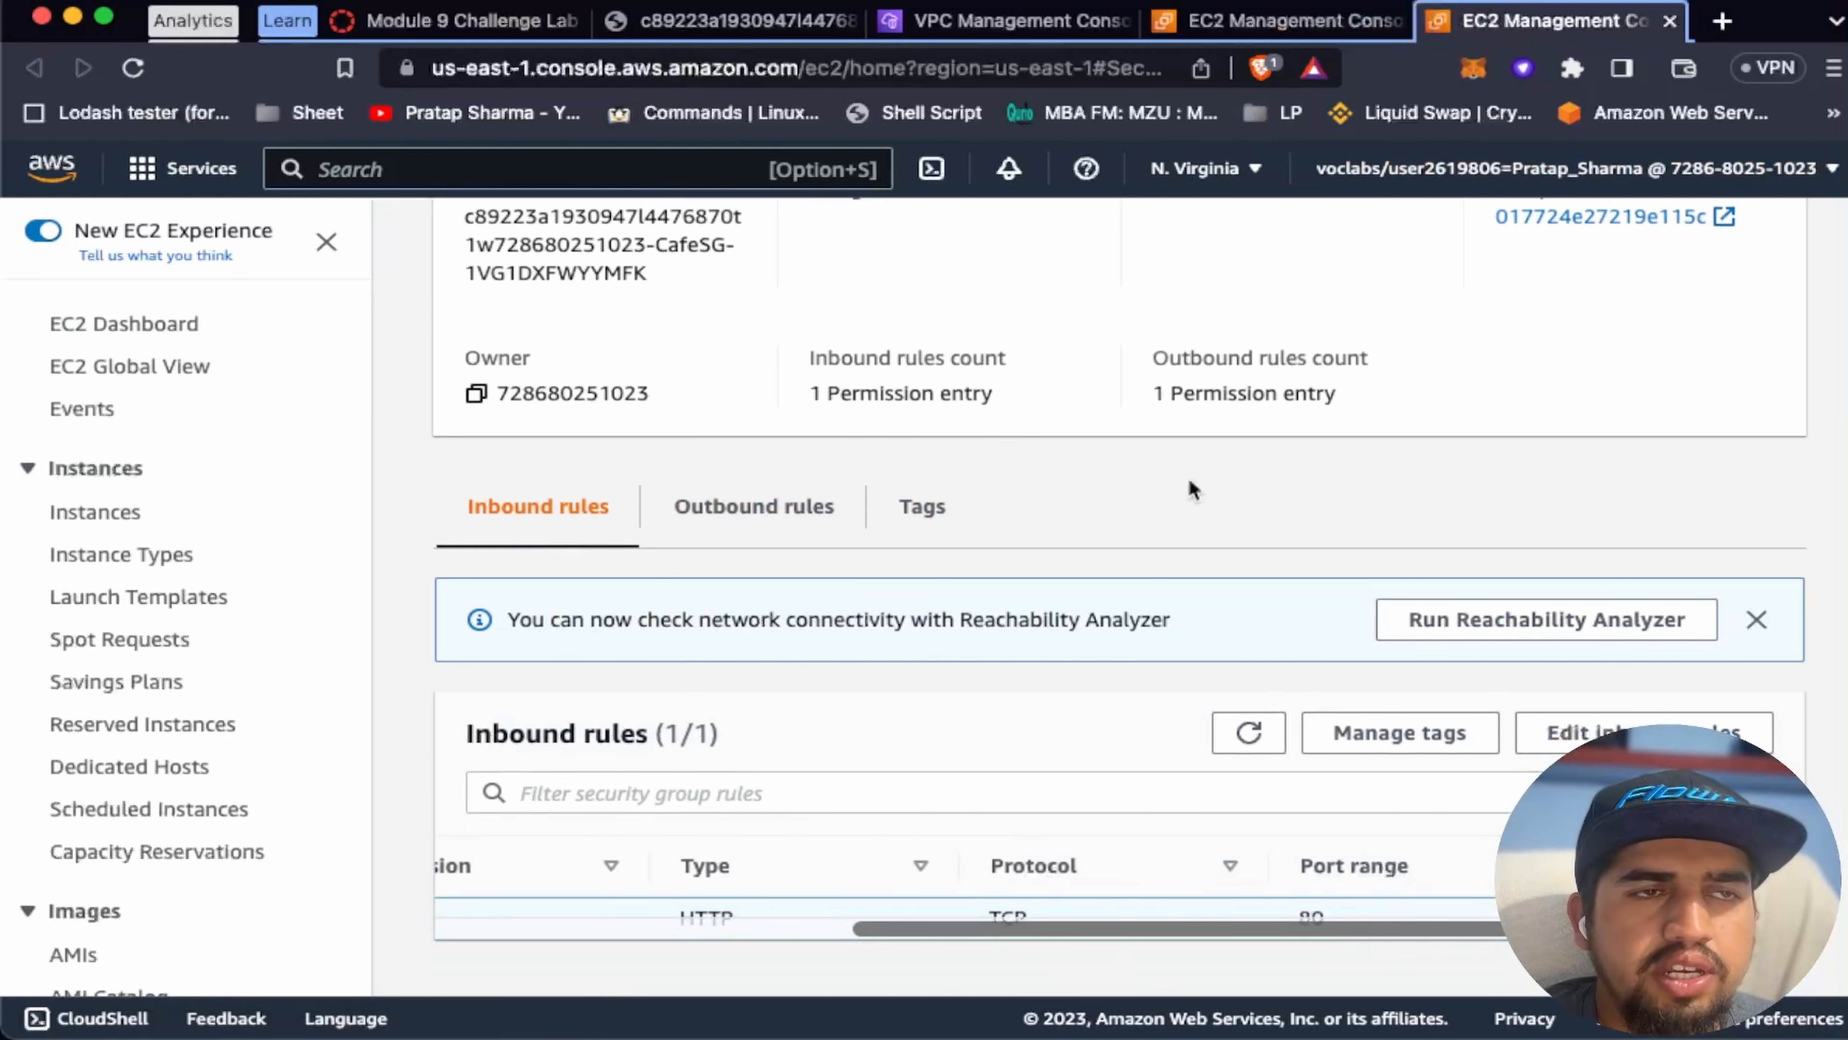
click(728, 20)
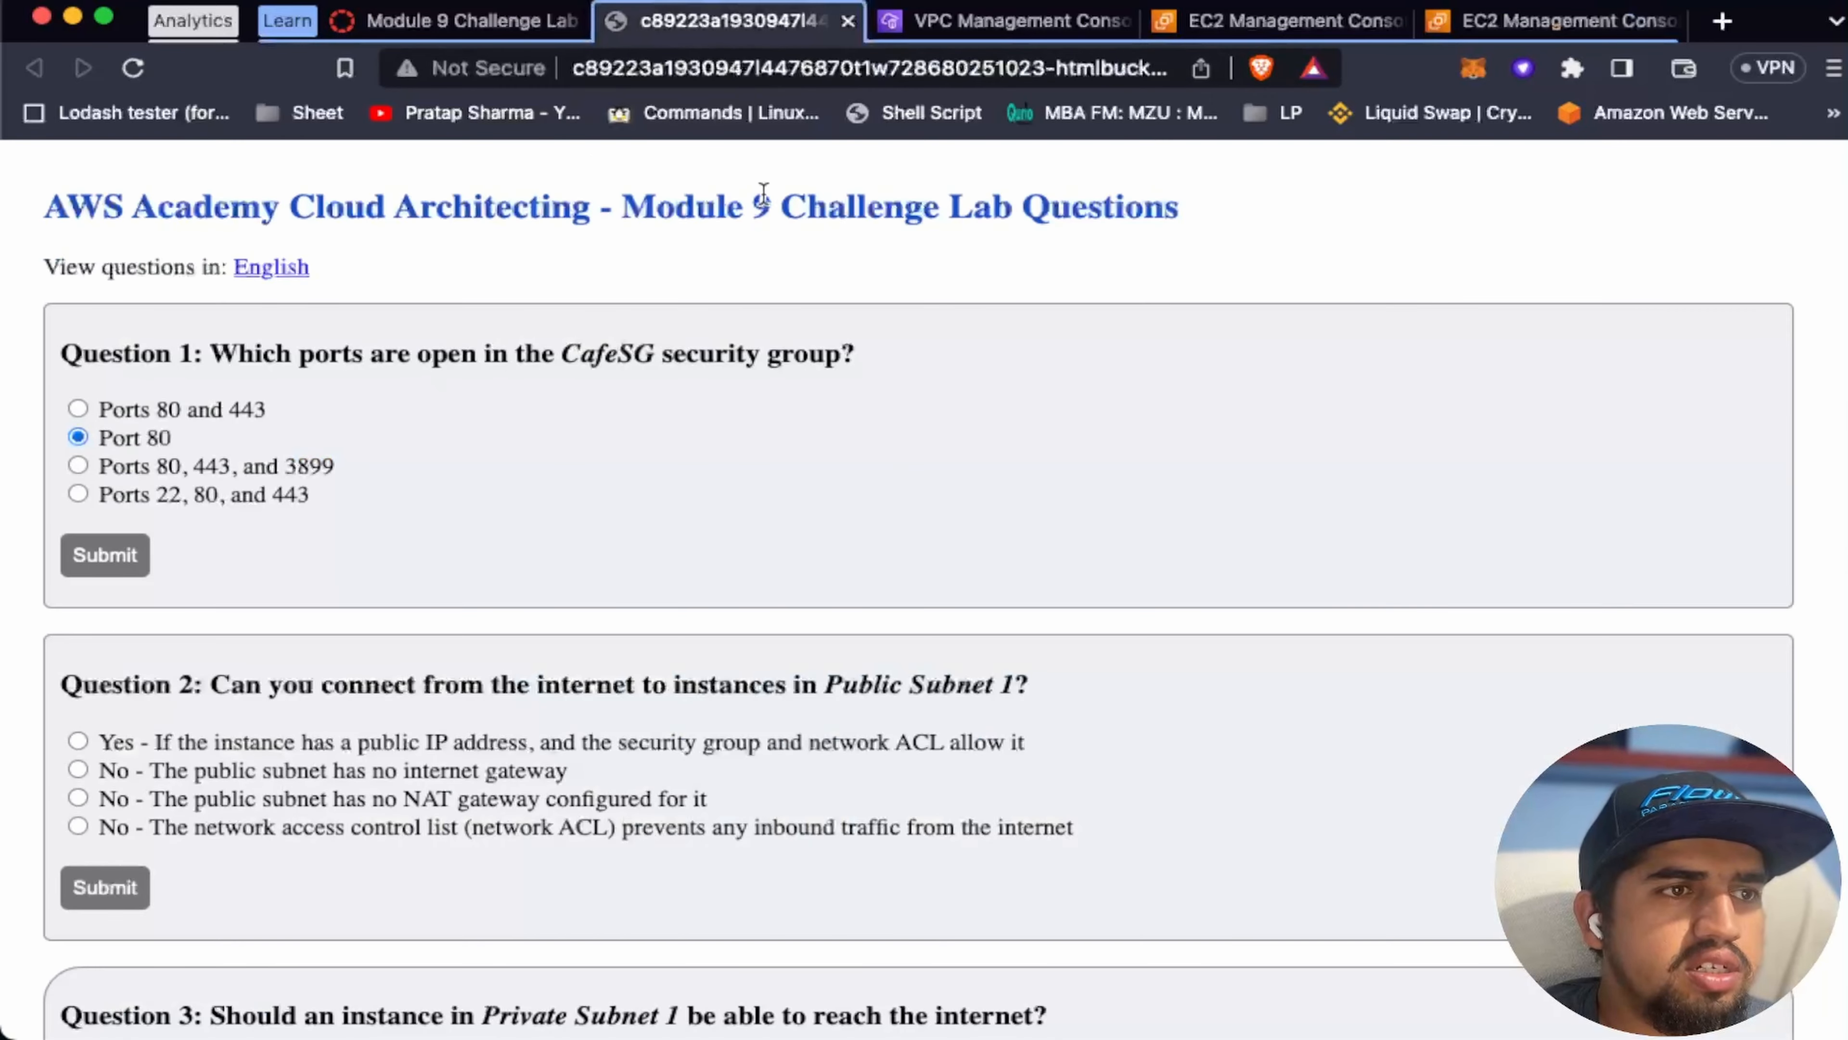
click(459, 21)
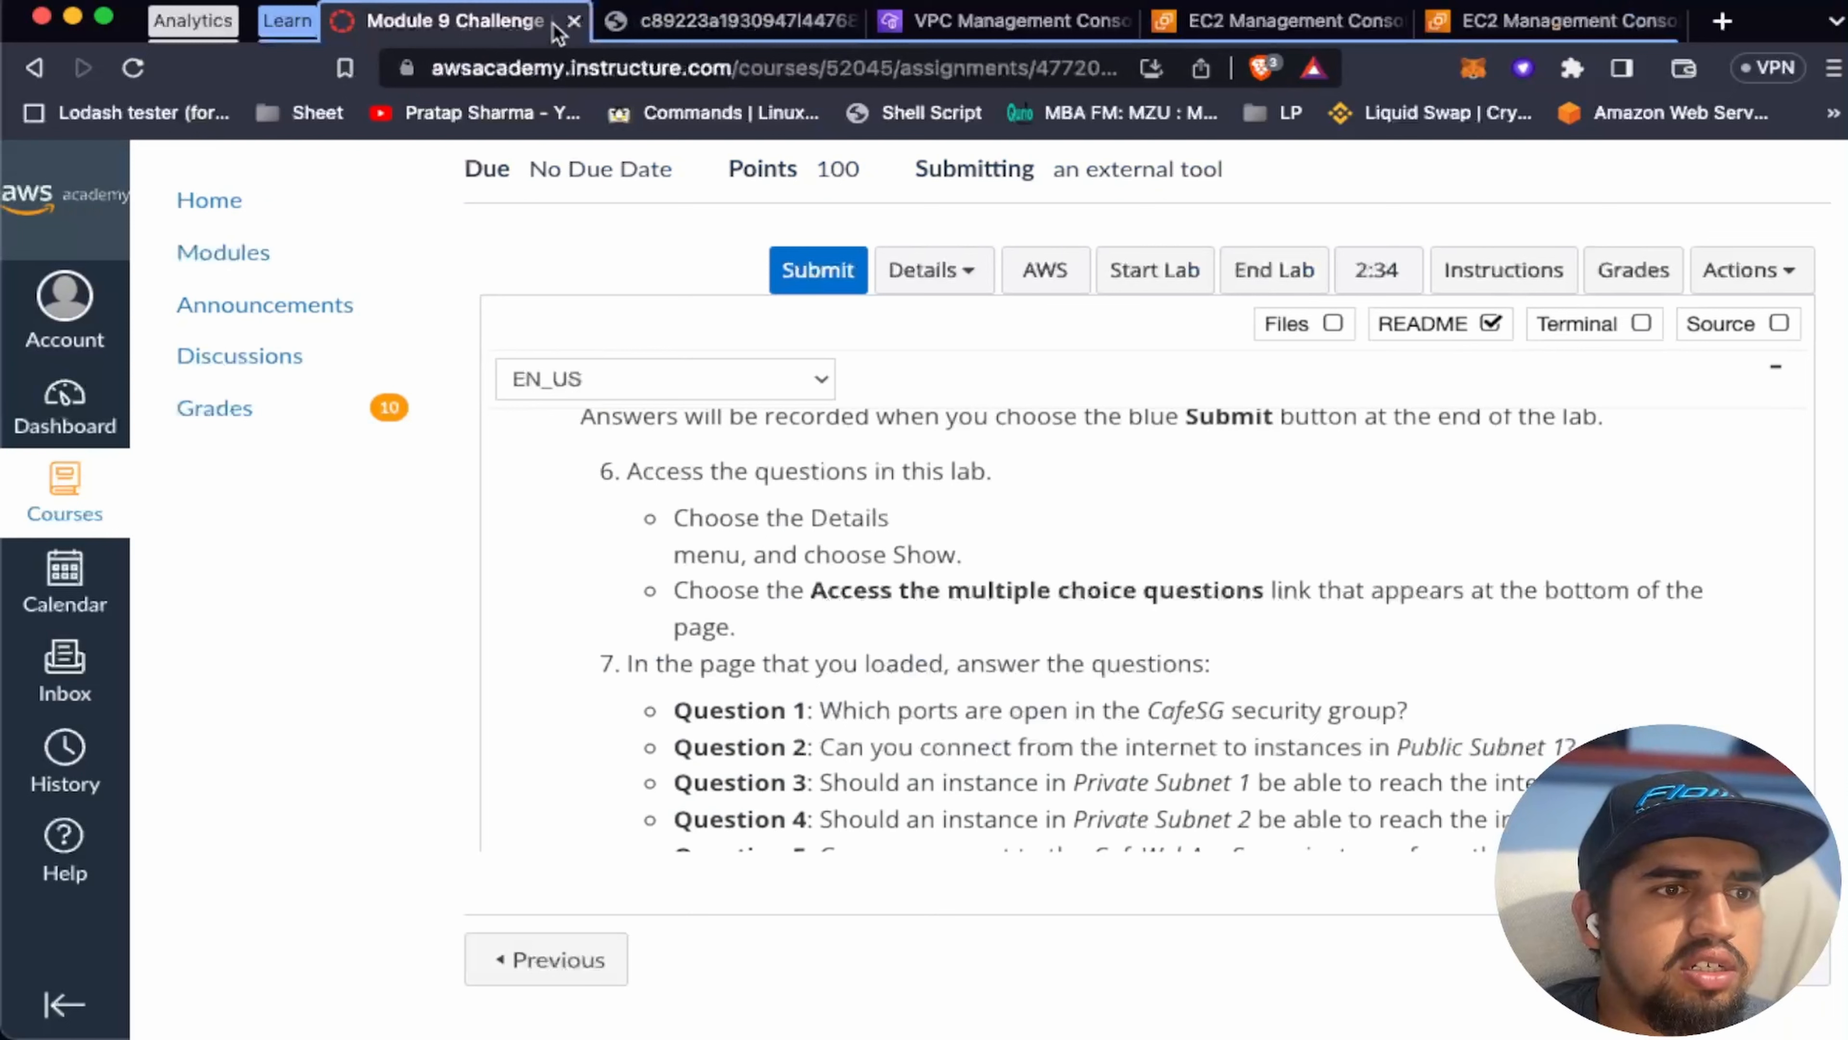
click(735, 22)
Step: Read Question 2 about Public Subnet 1 and examine the state and VPC attachment of Lab VPC's internet gateway
scroll(567, 579, down, 3)
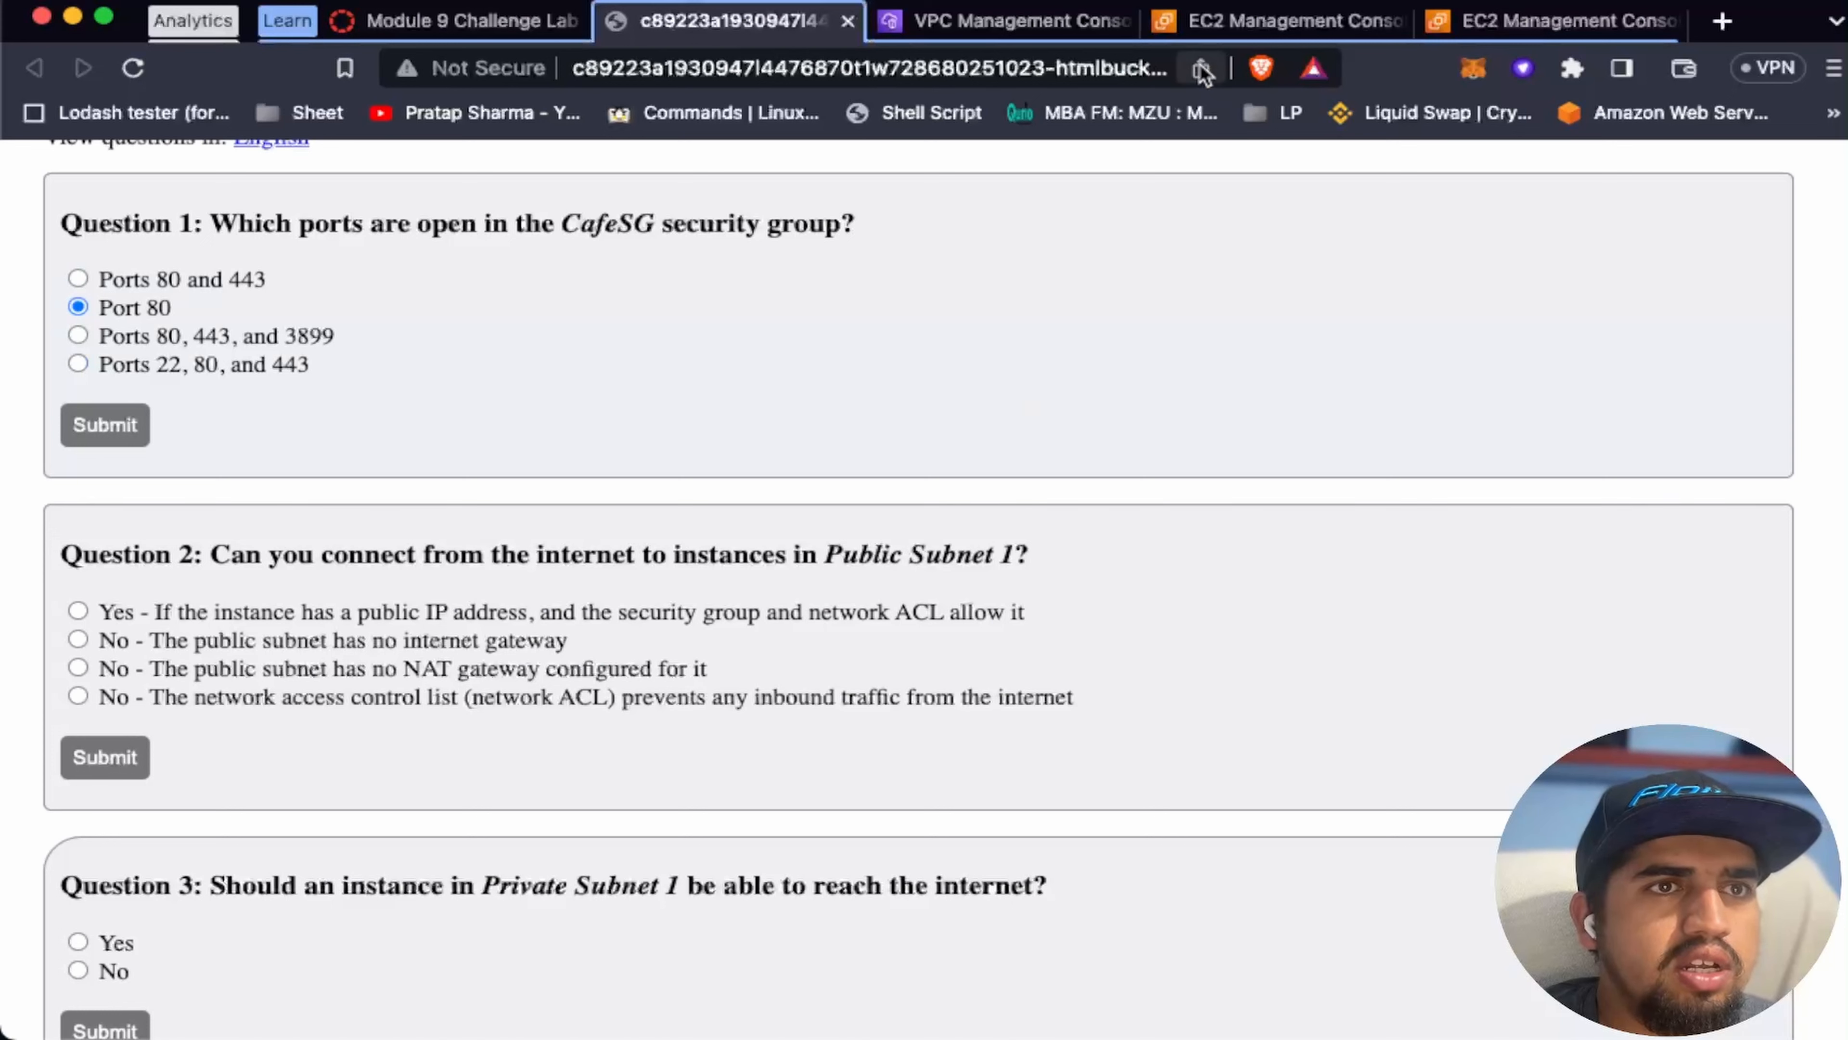
click(1004, 20)
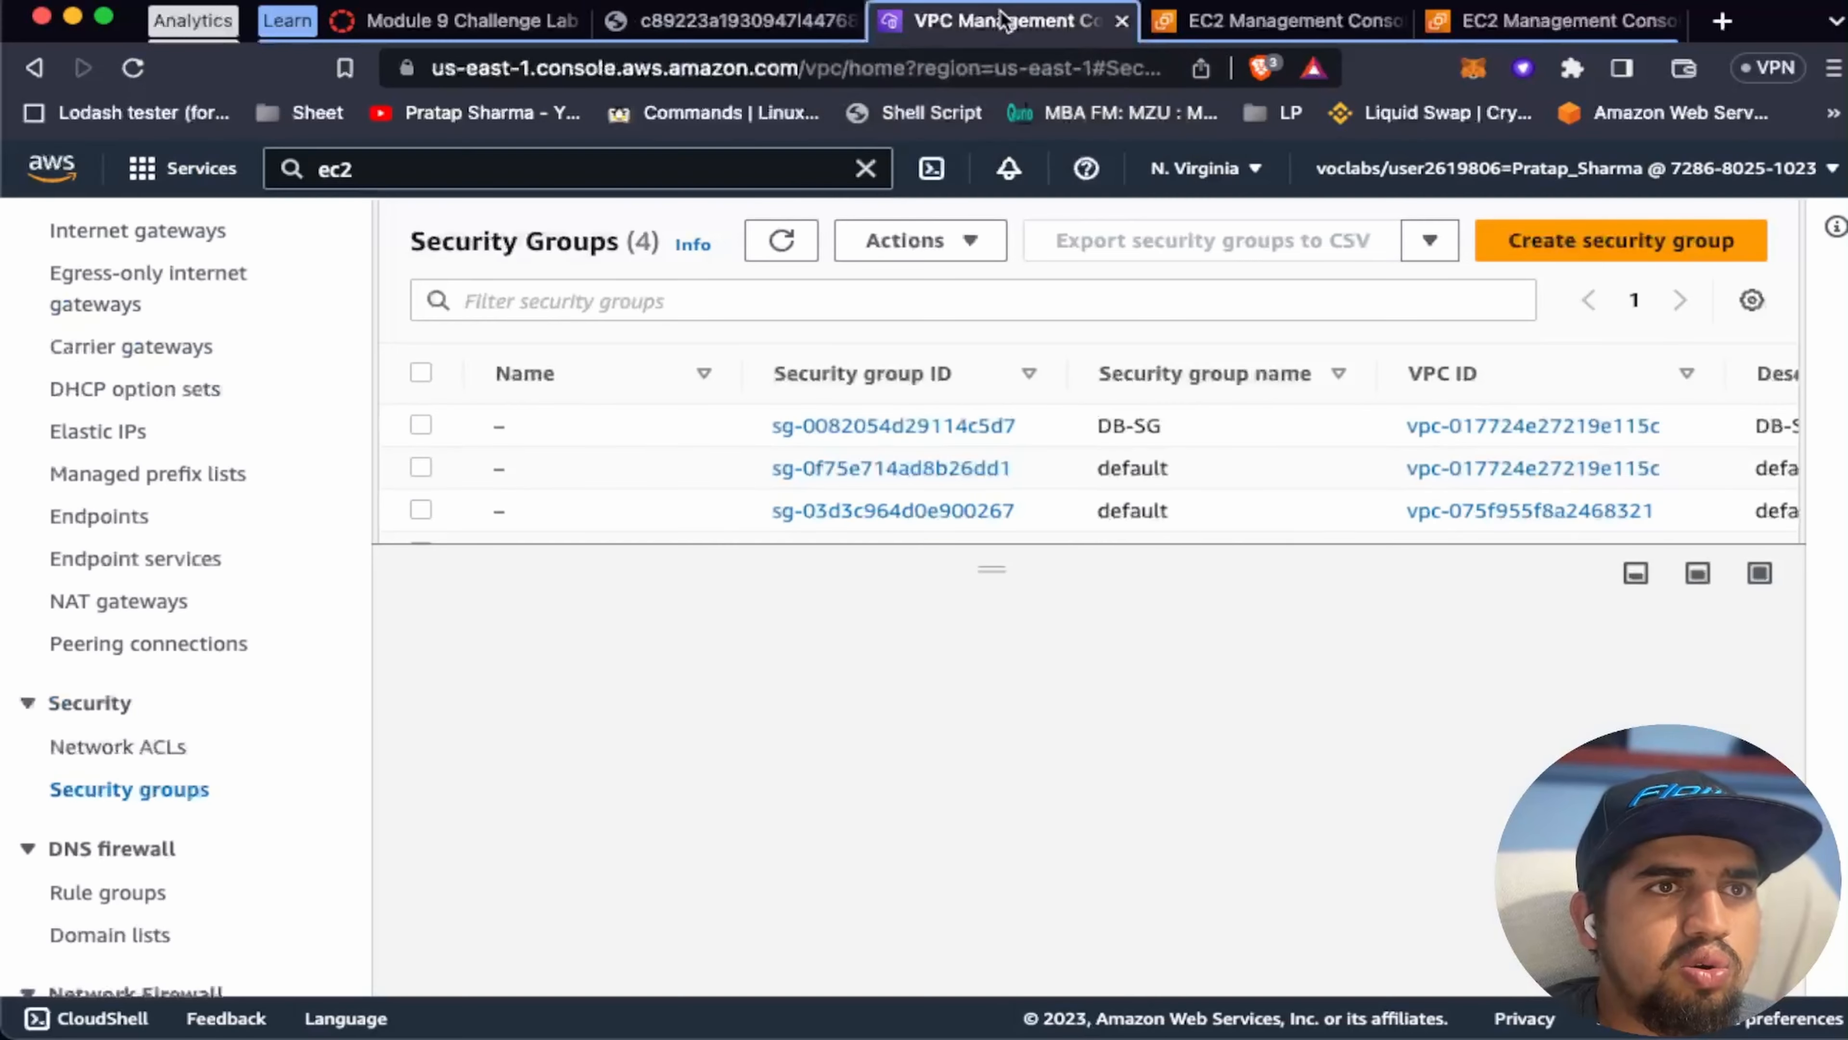
scroll(218, 517, up, 3)
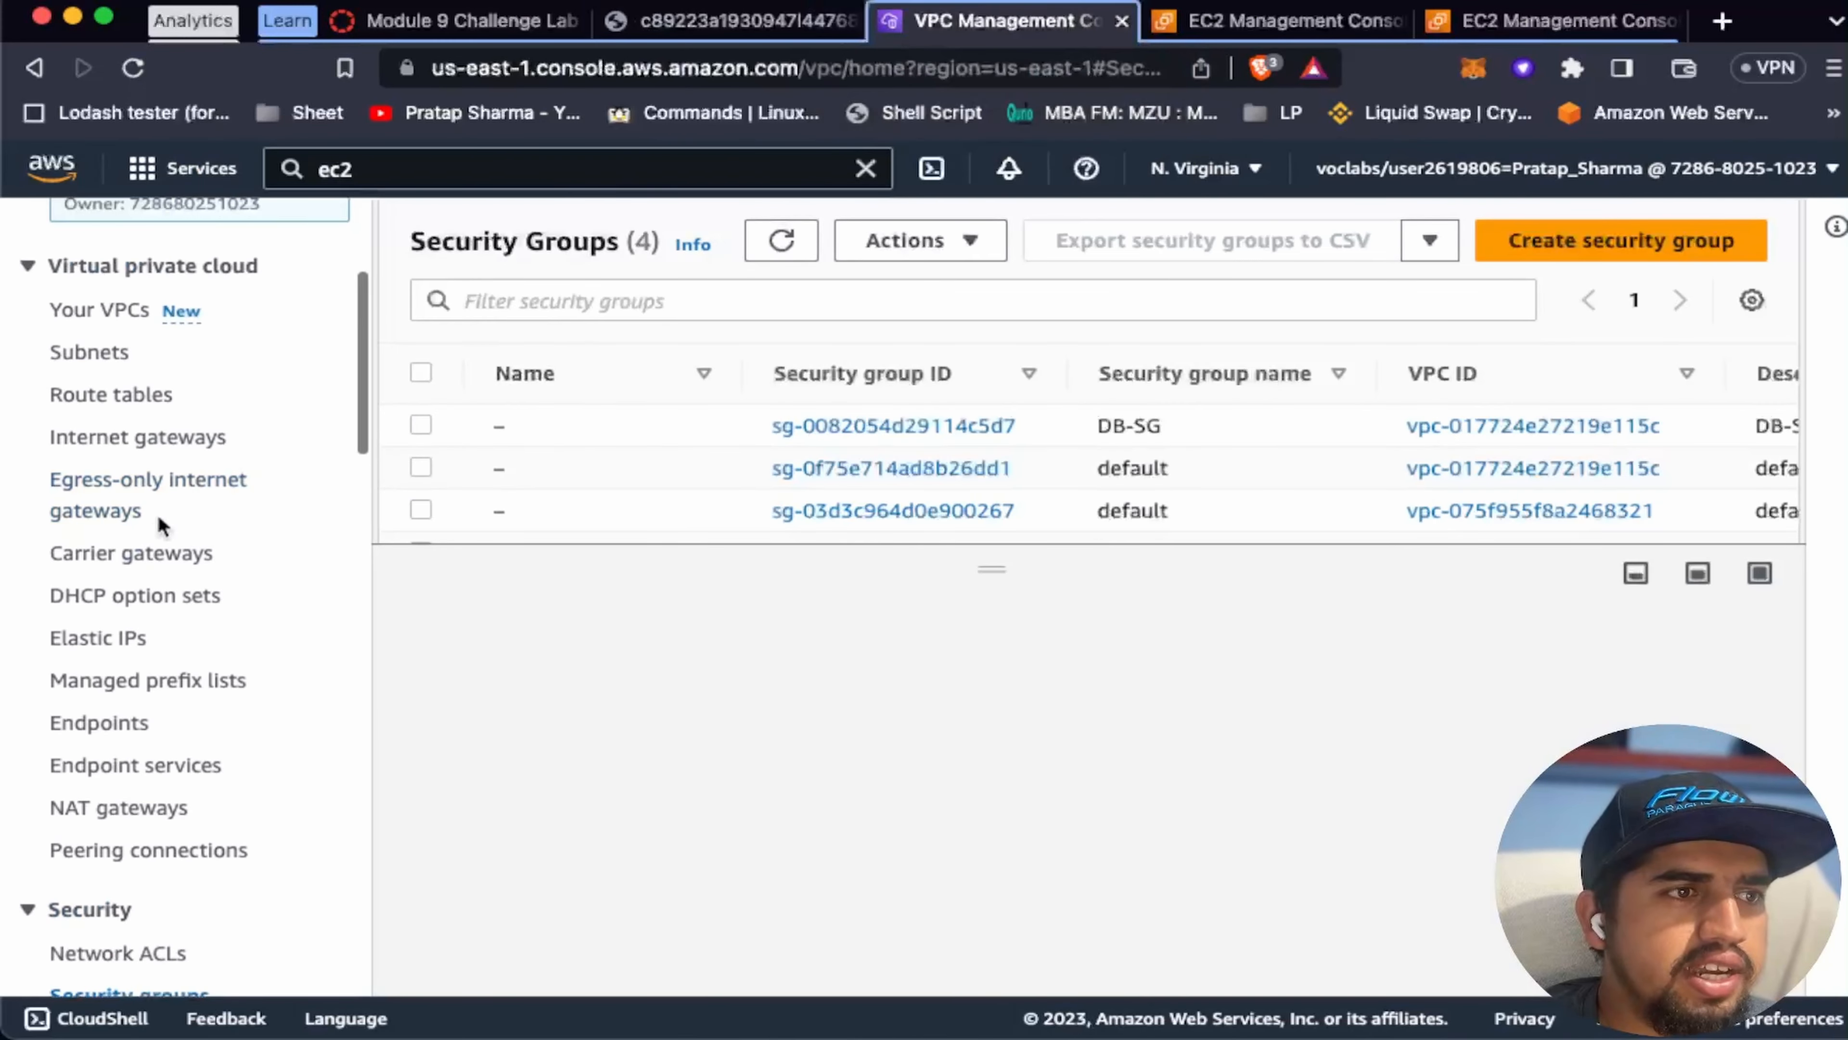
click(157, 436)
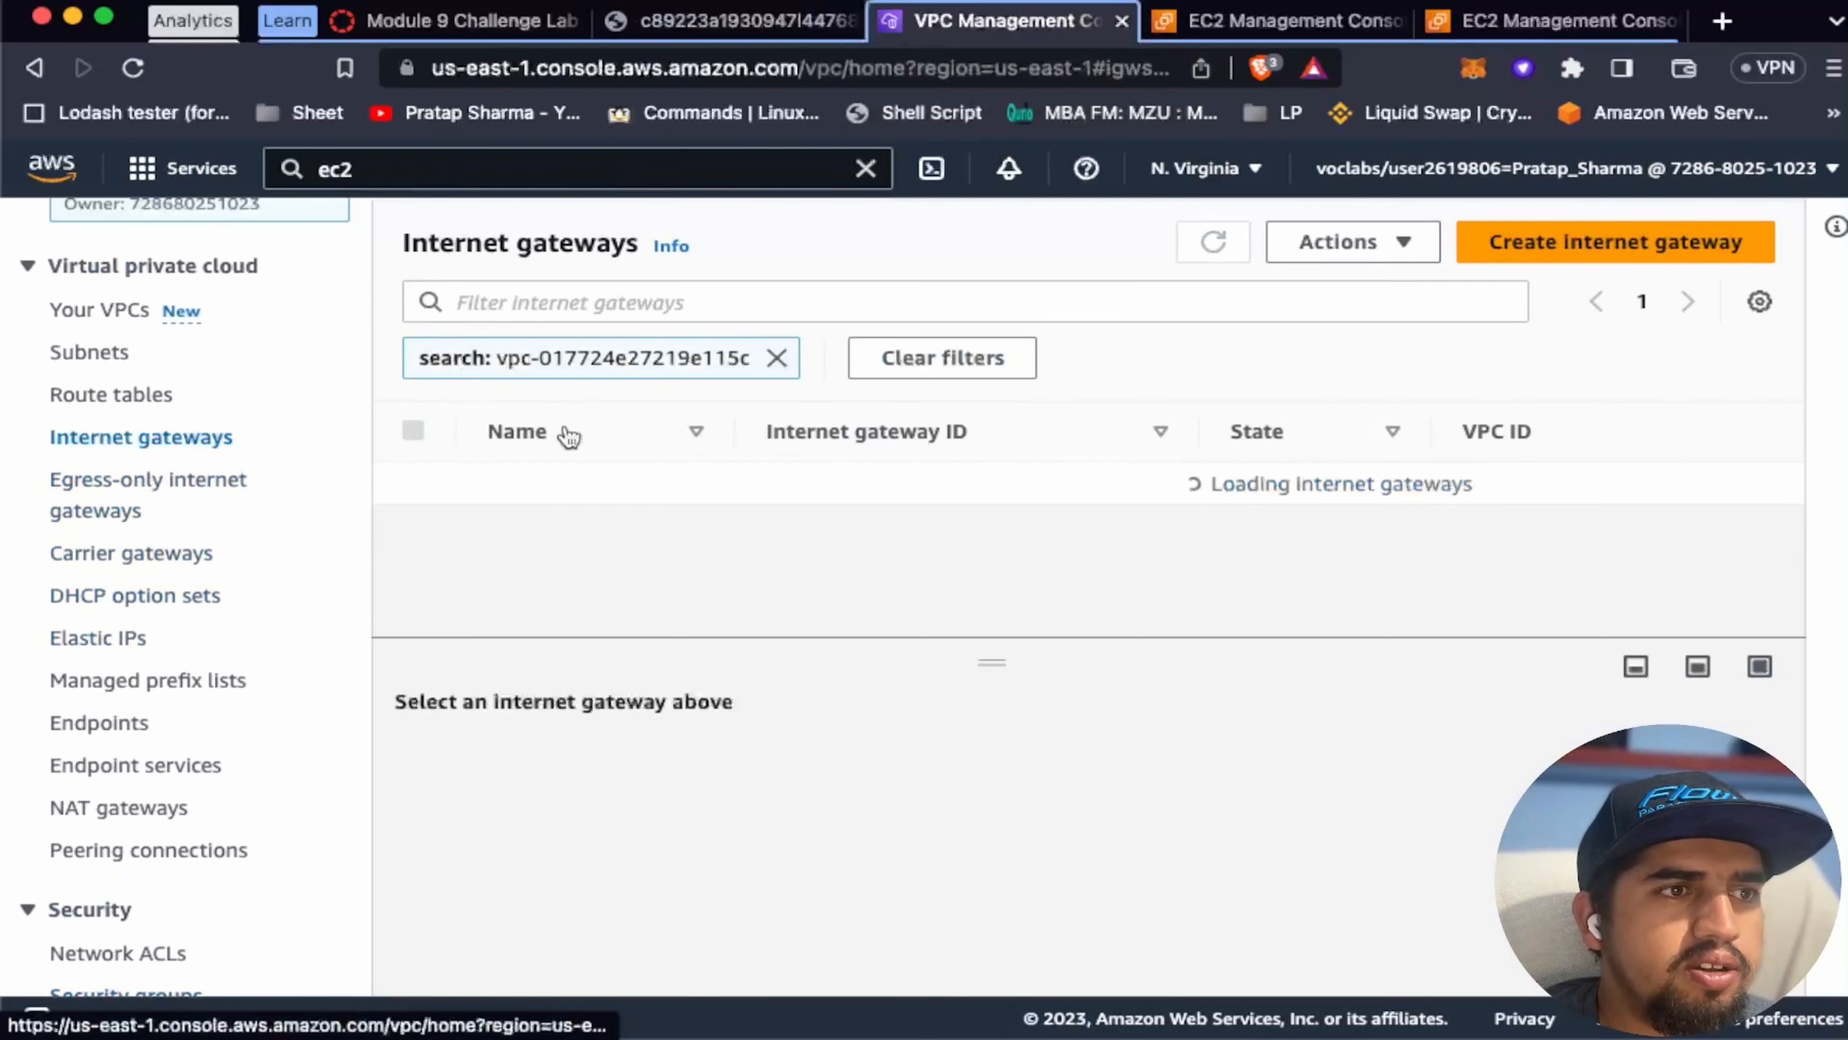
scroll(1106, 495, right, 5)
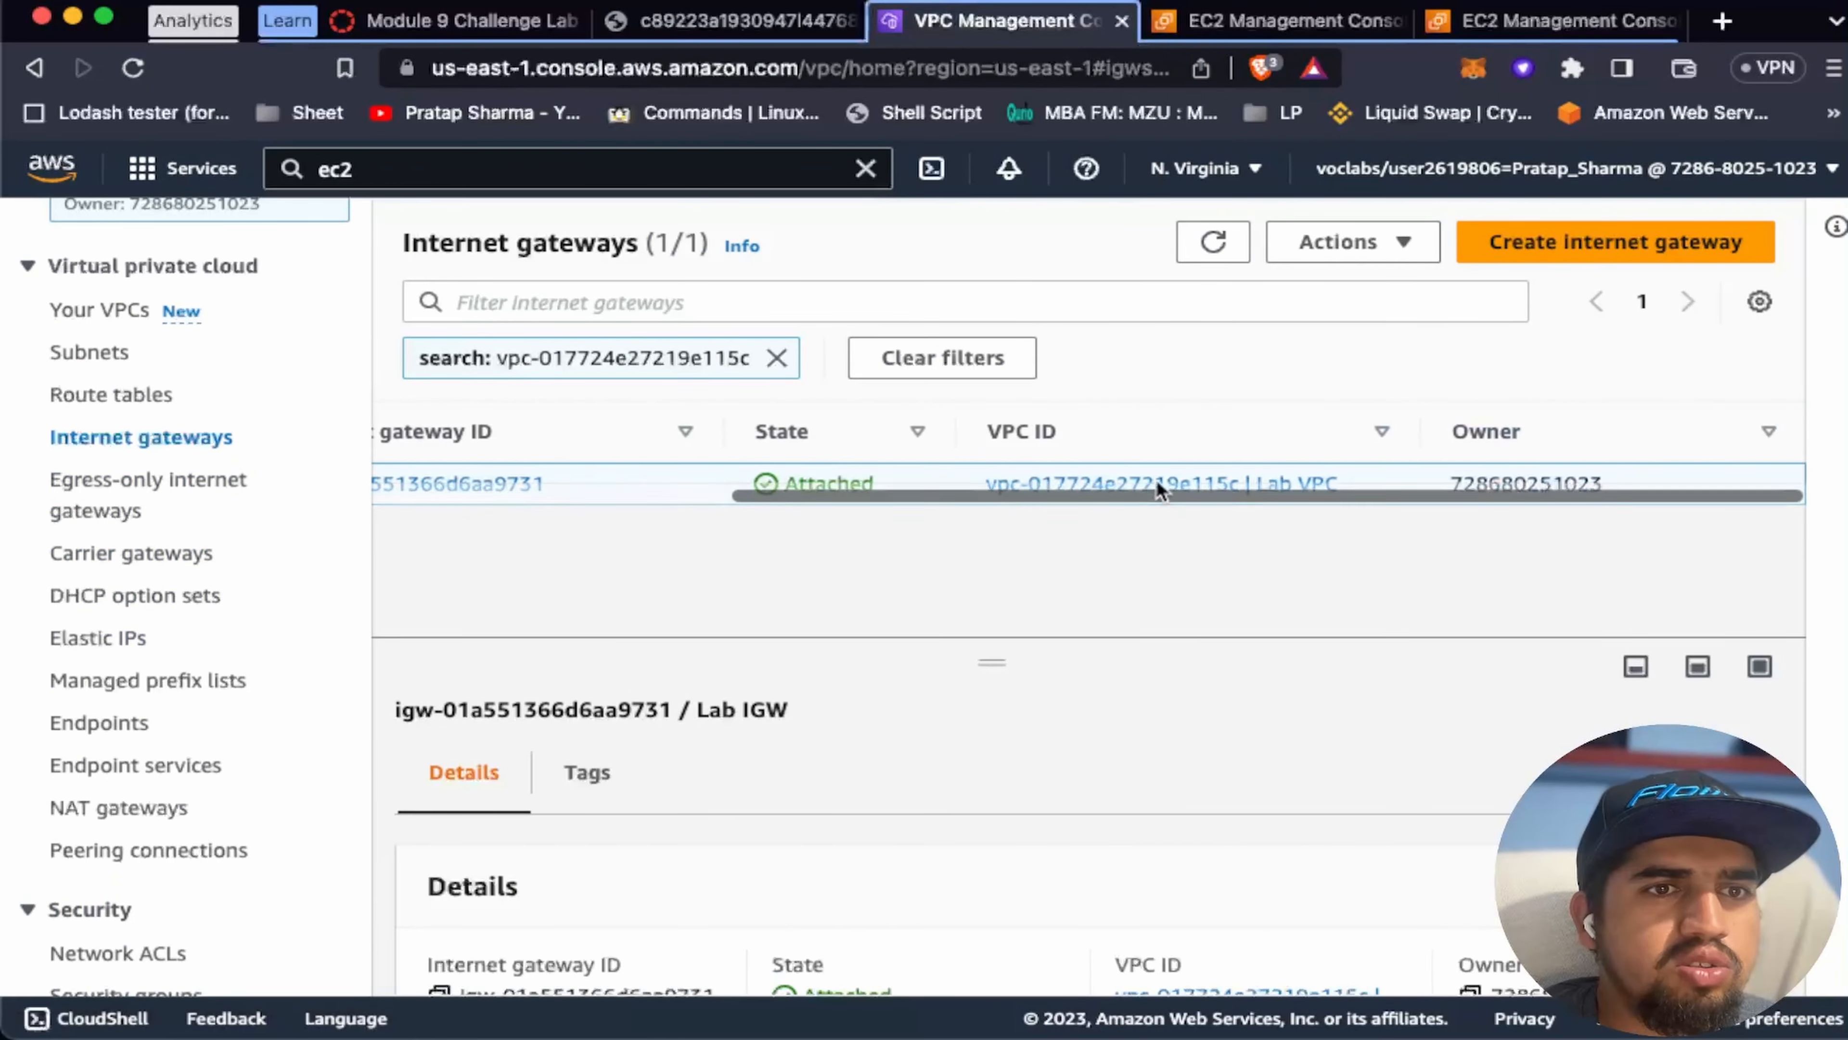
scroll(1194, 892, down, 3)
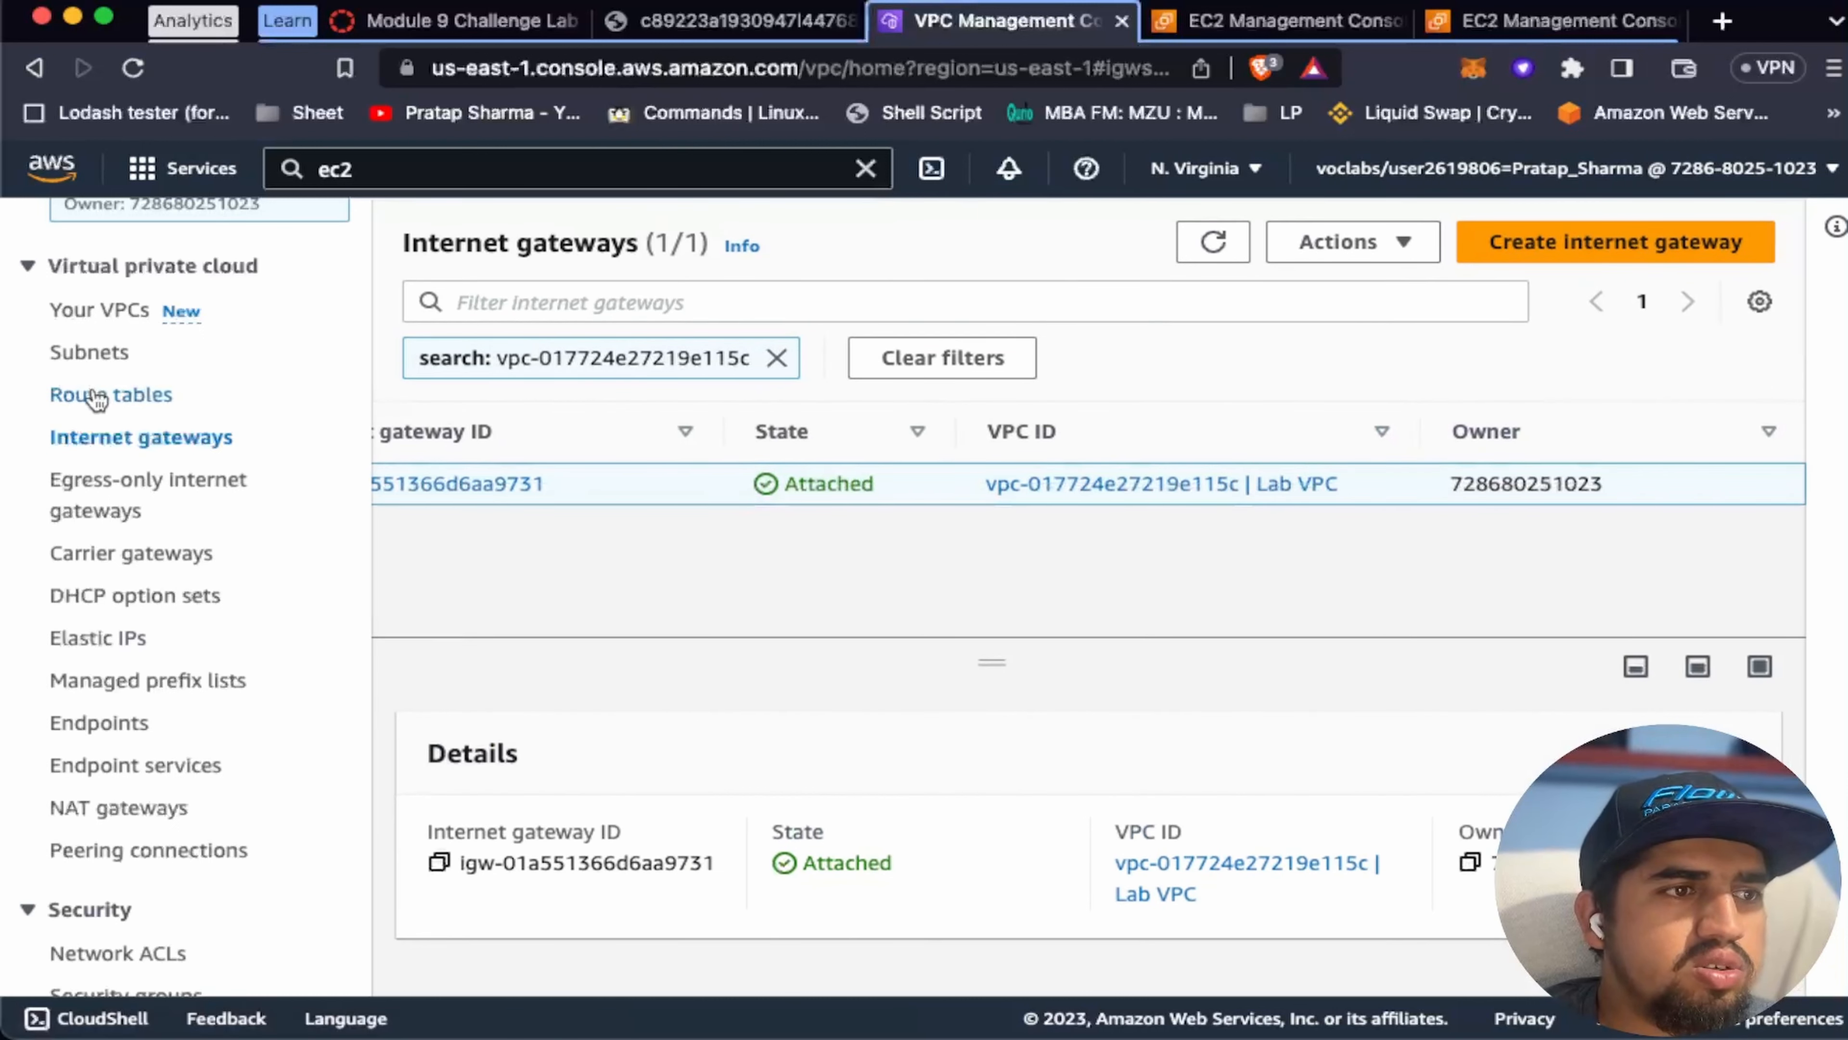
Step: Reread Question 2, select Public Subnet 1 in the Lab VPC subnets list, and examine the routes in its route table
click(666, 21)
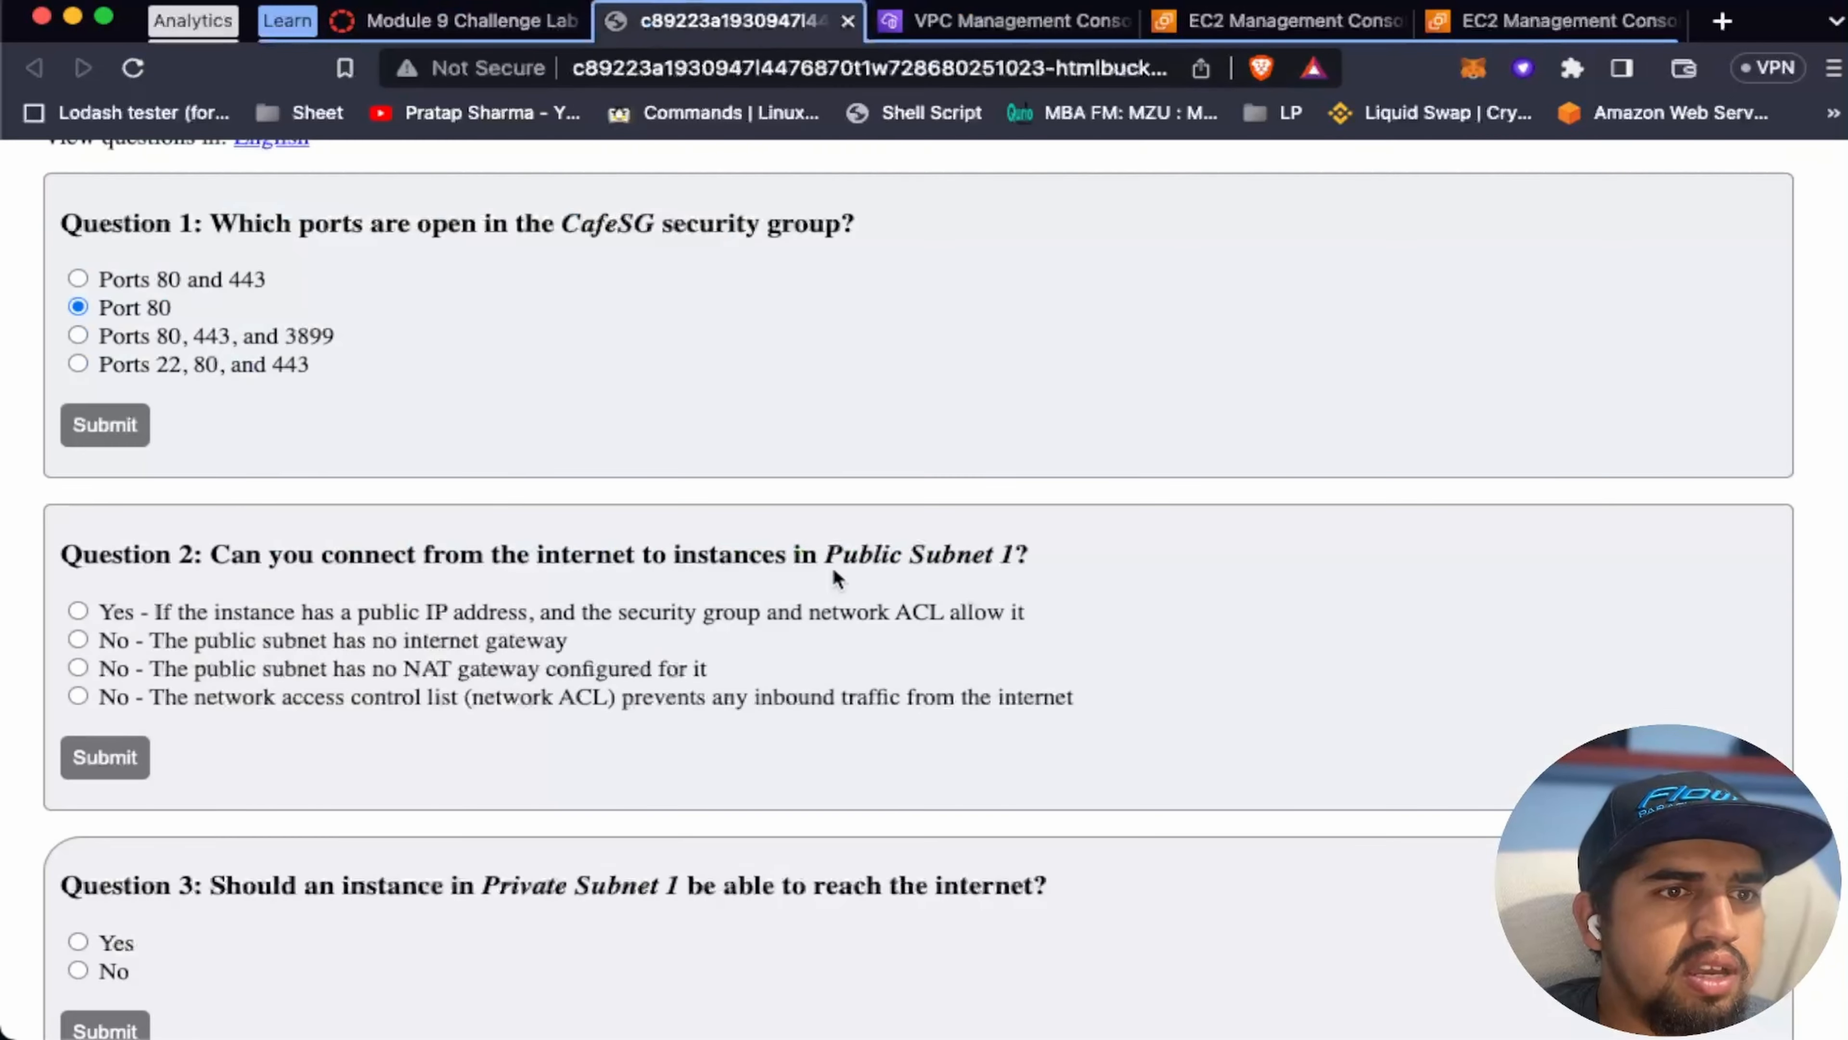
click(1011, 20)
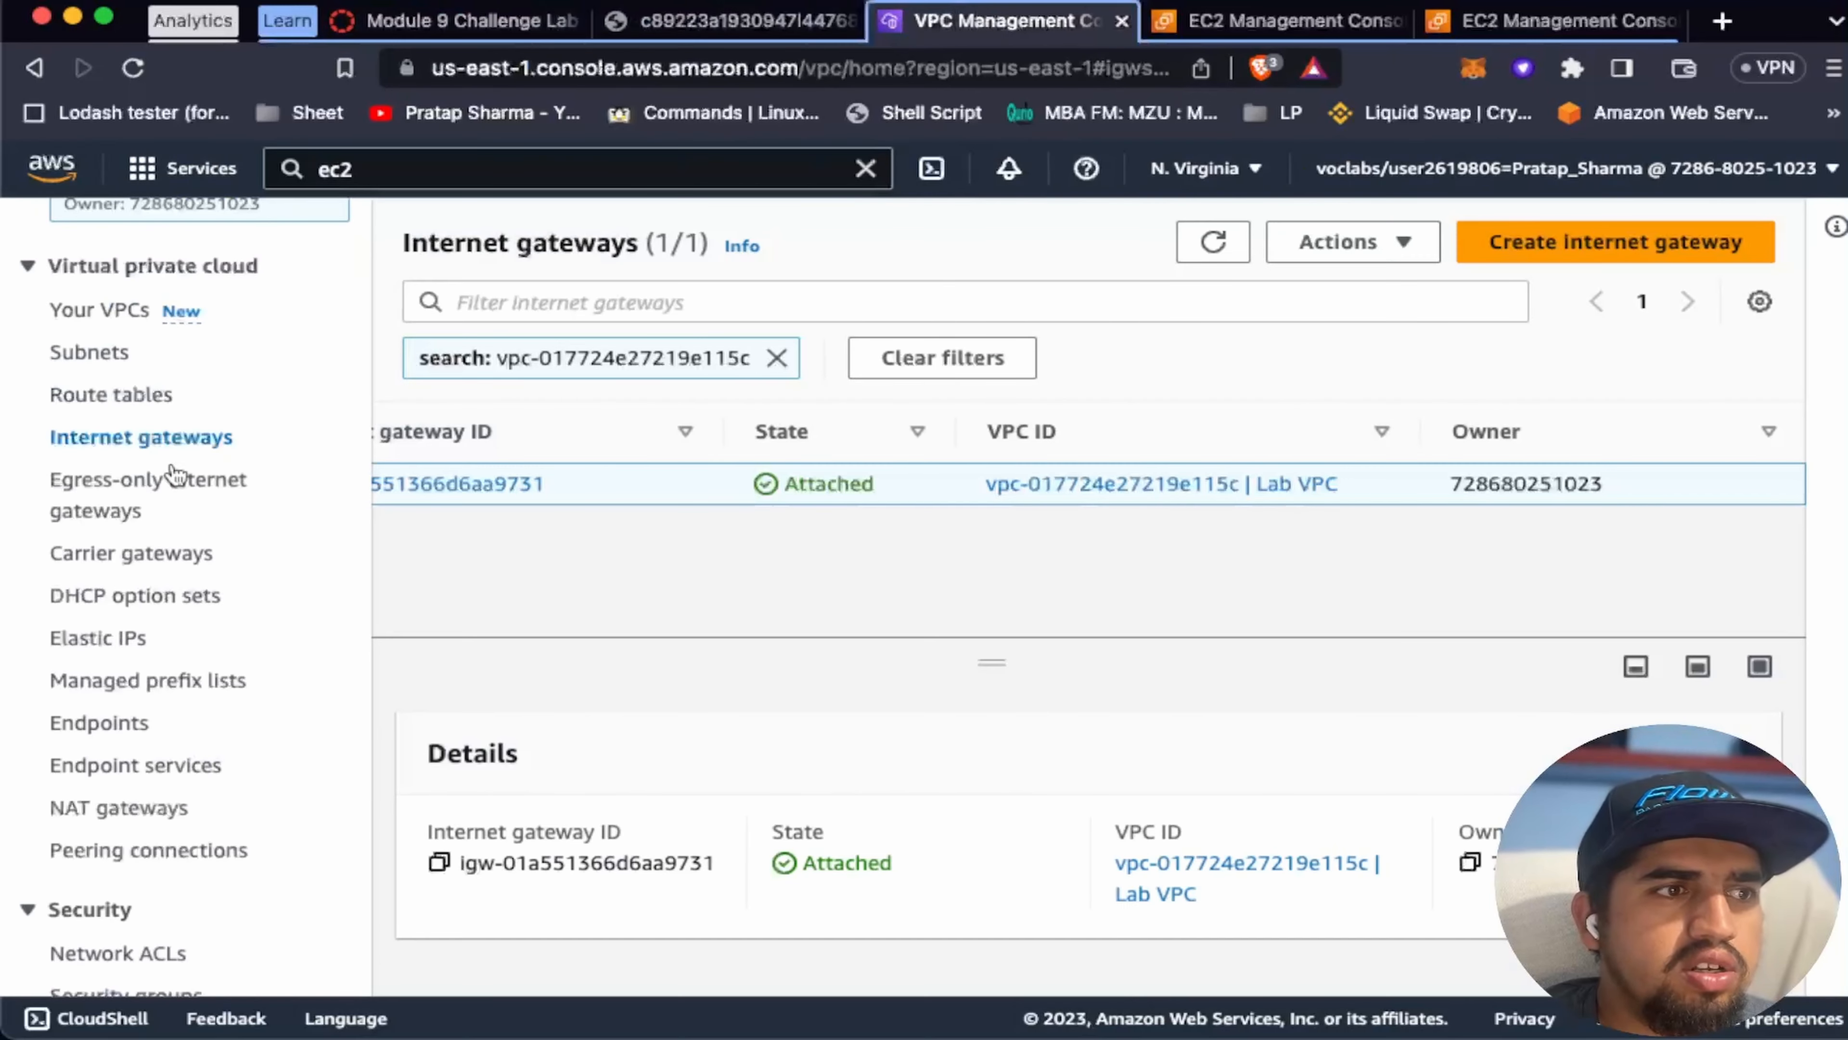
scroll(131, 466, up, 2)
click(115, 397)
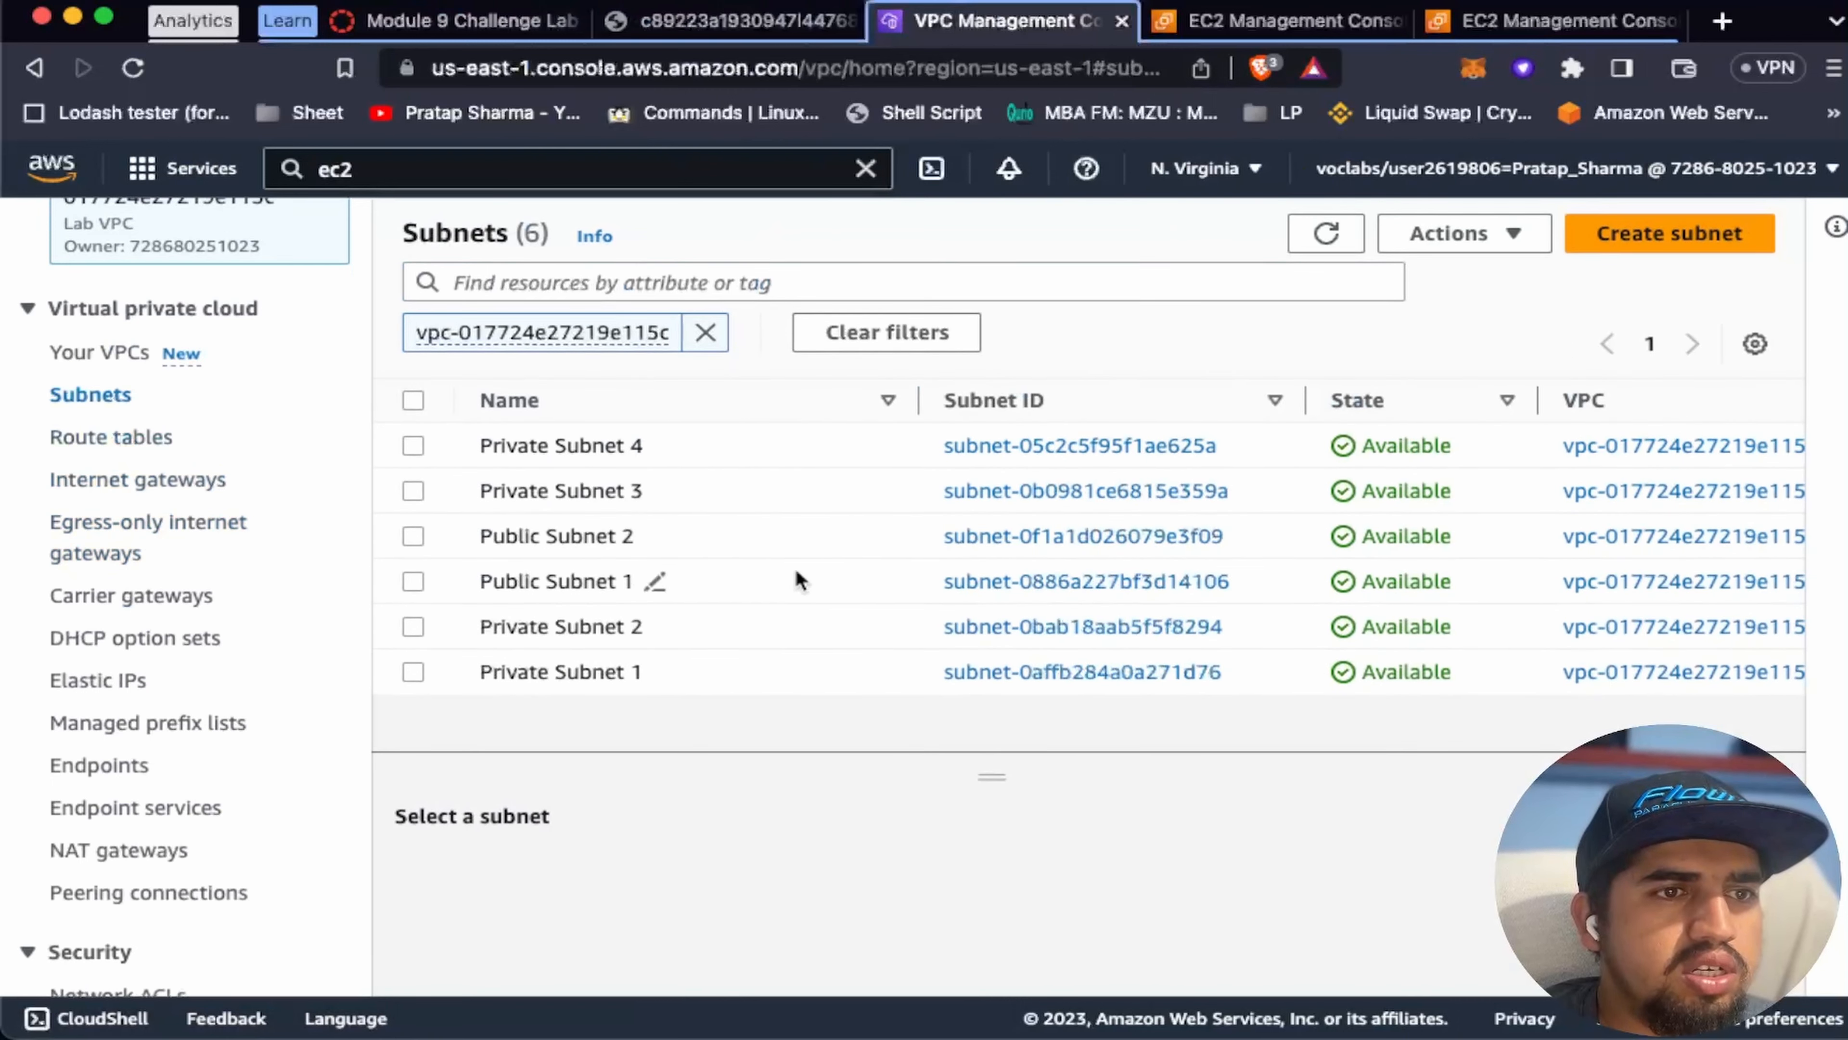
click(412, 583)
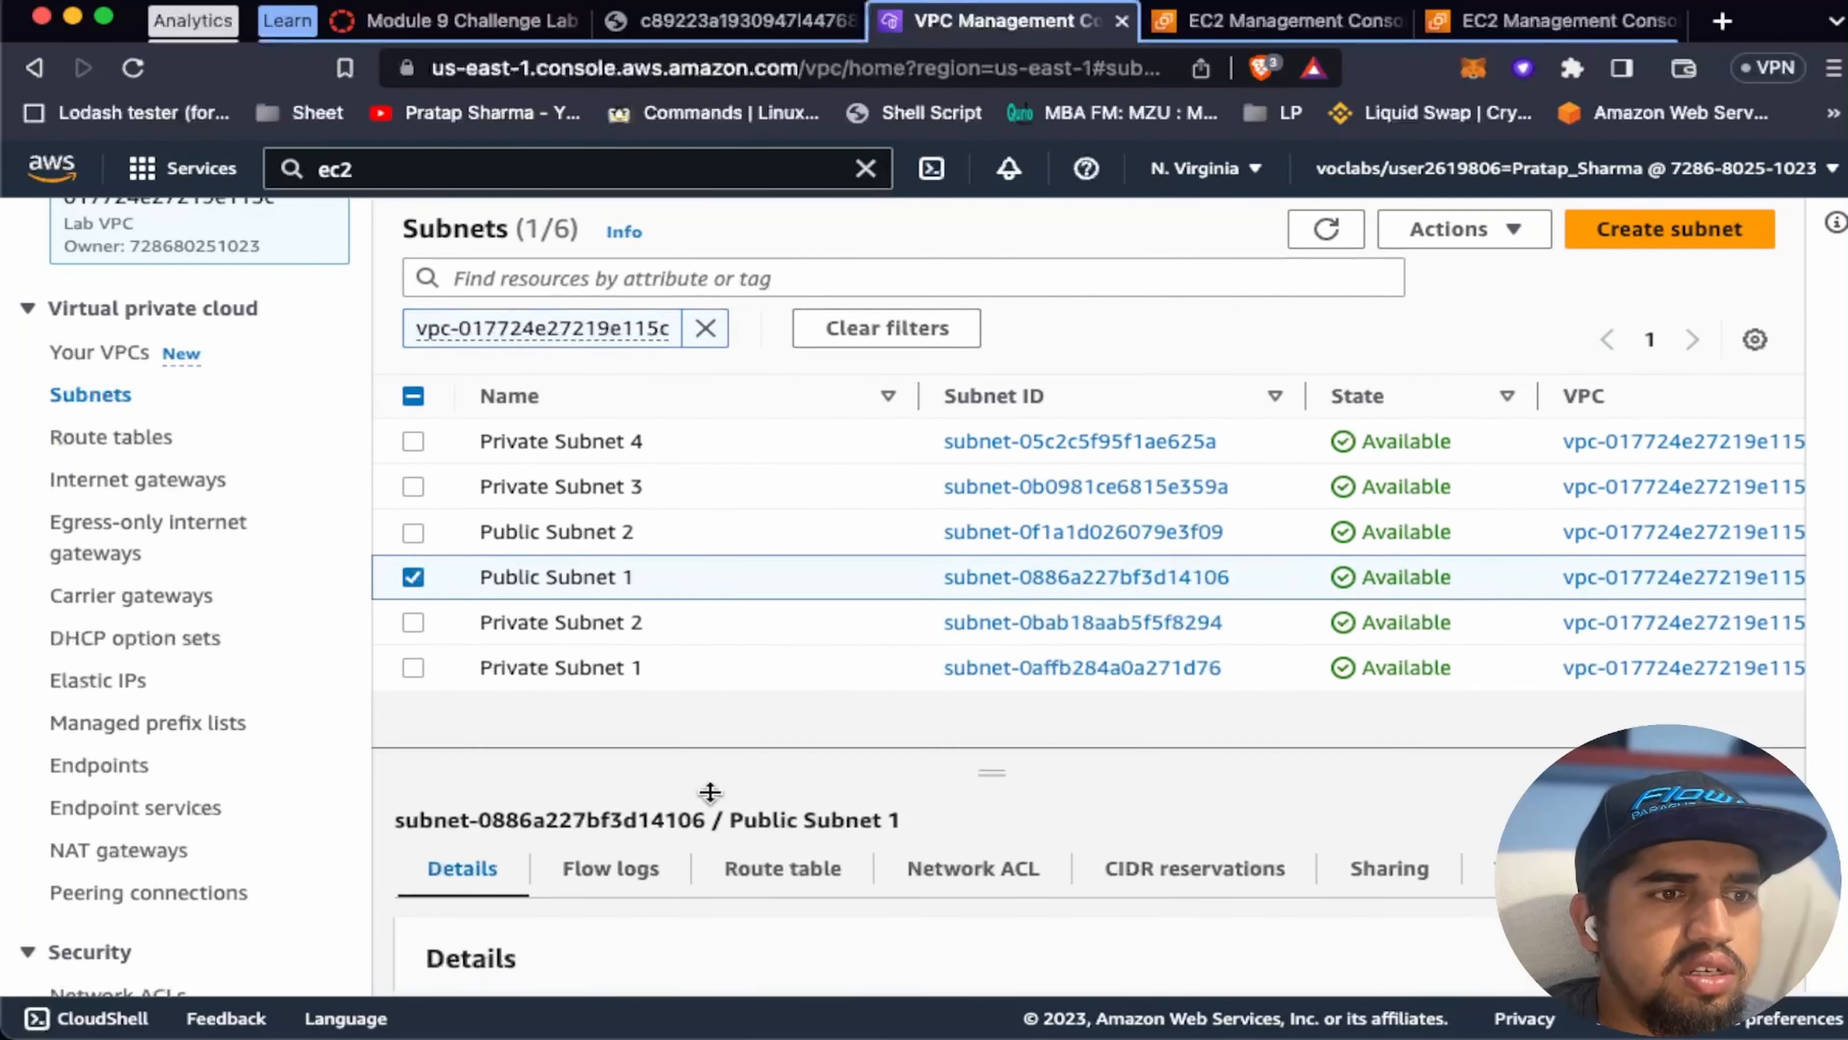
click(773, 640)
scroll(857, 808, down, 3)
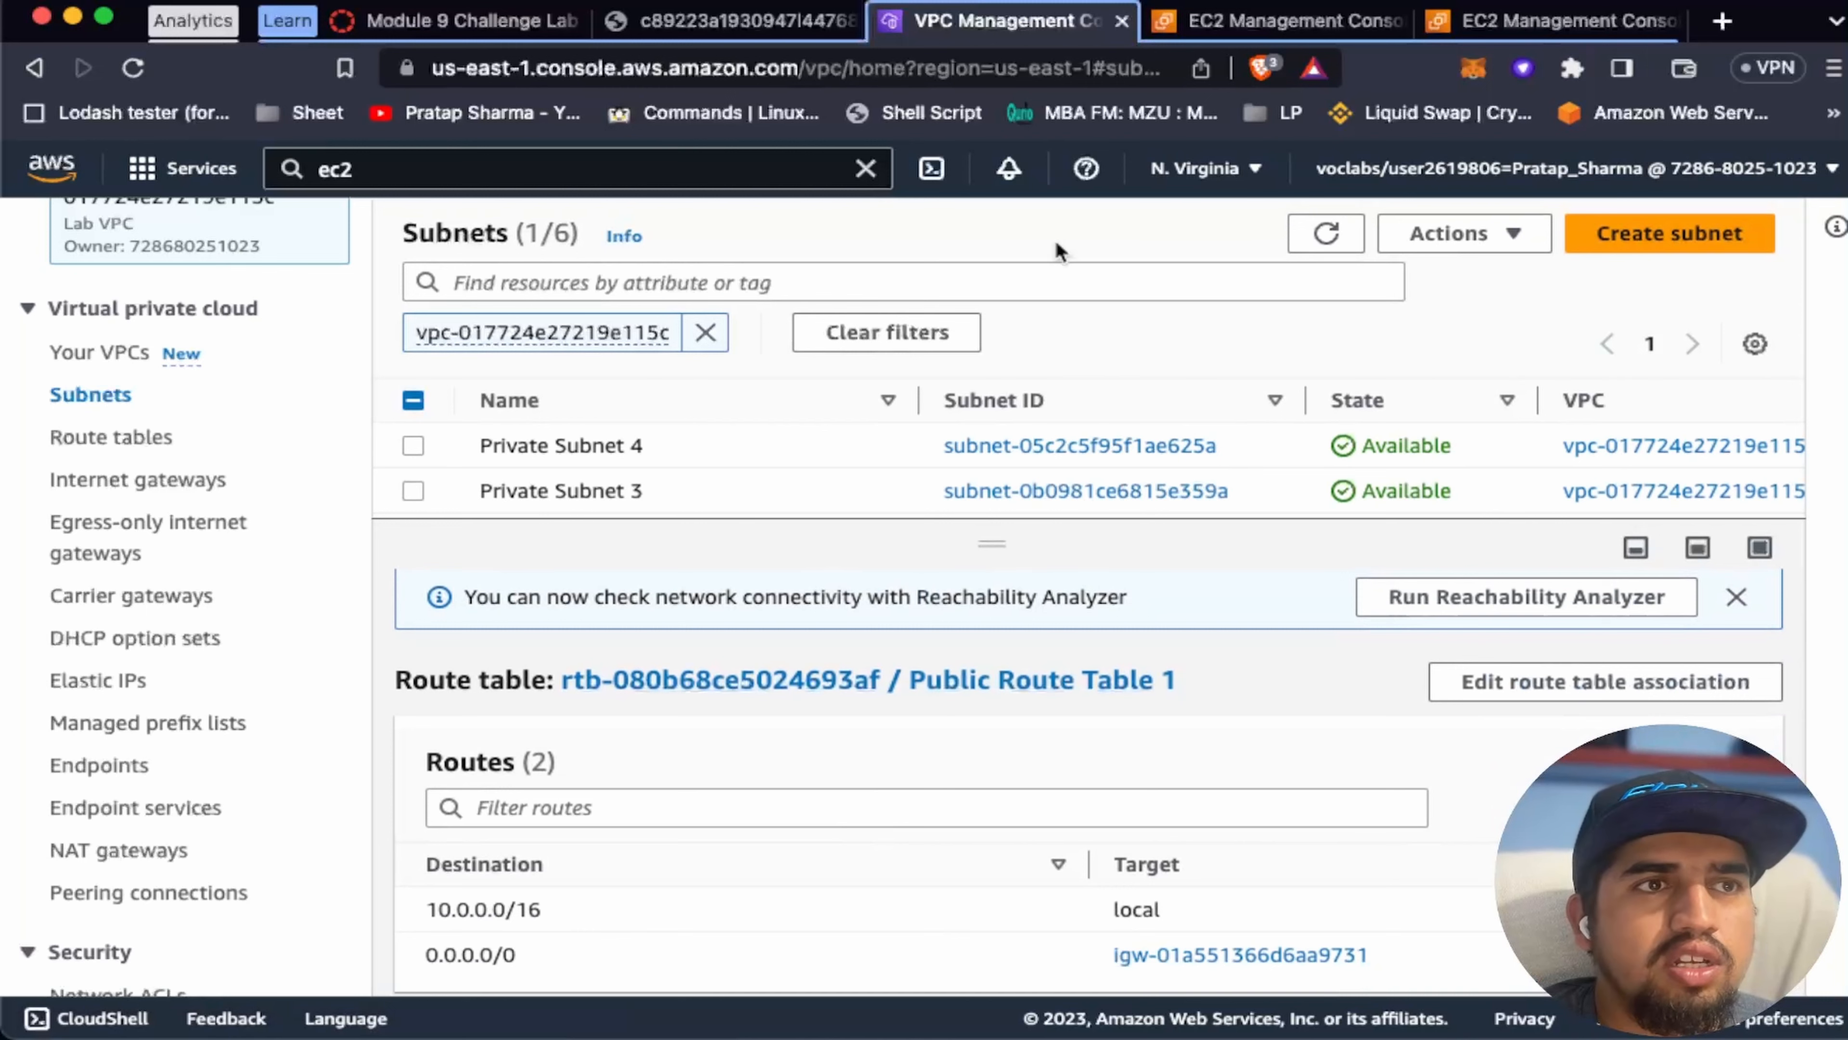
Step: Answer Question 2 with "Yes - If the instance has a public IP address, and the security group and network ACL allow it" and Question 3 with Yes
click(749, 26)
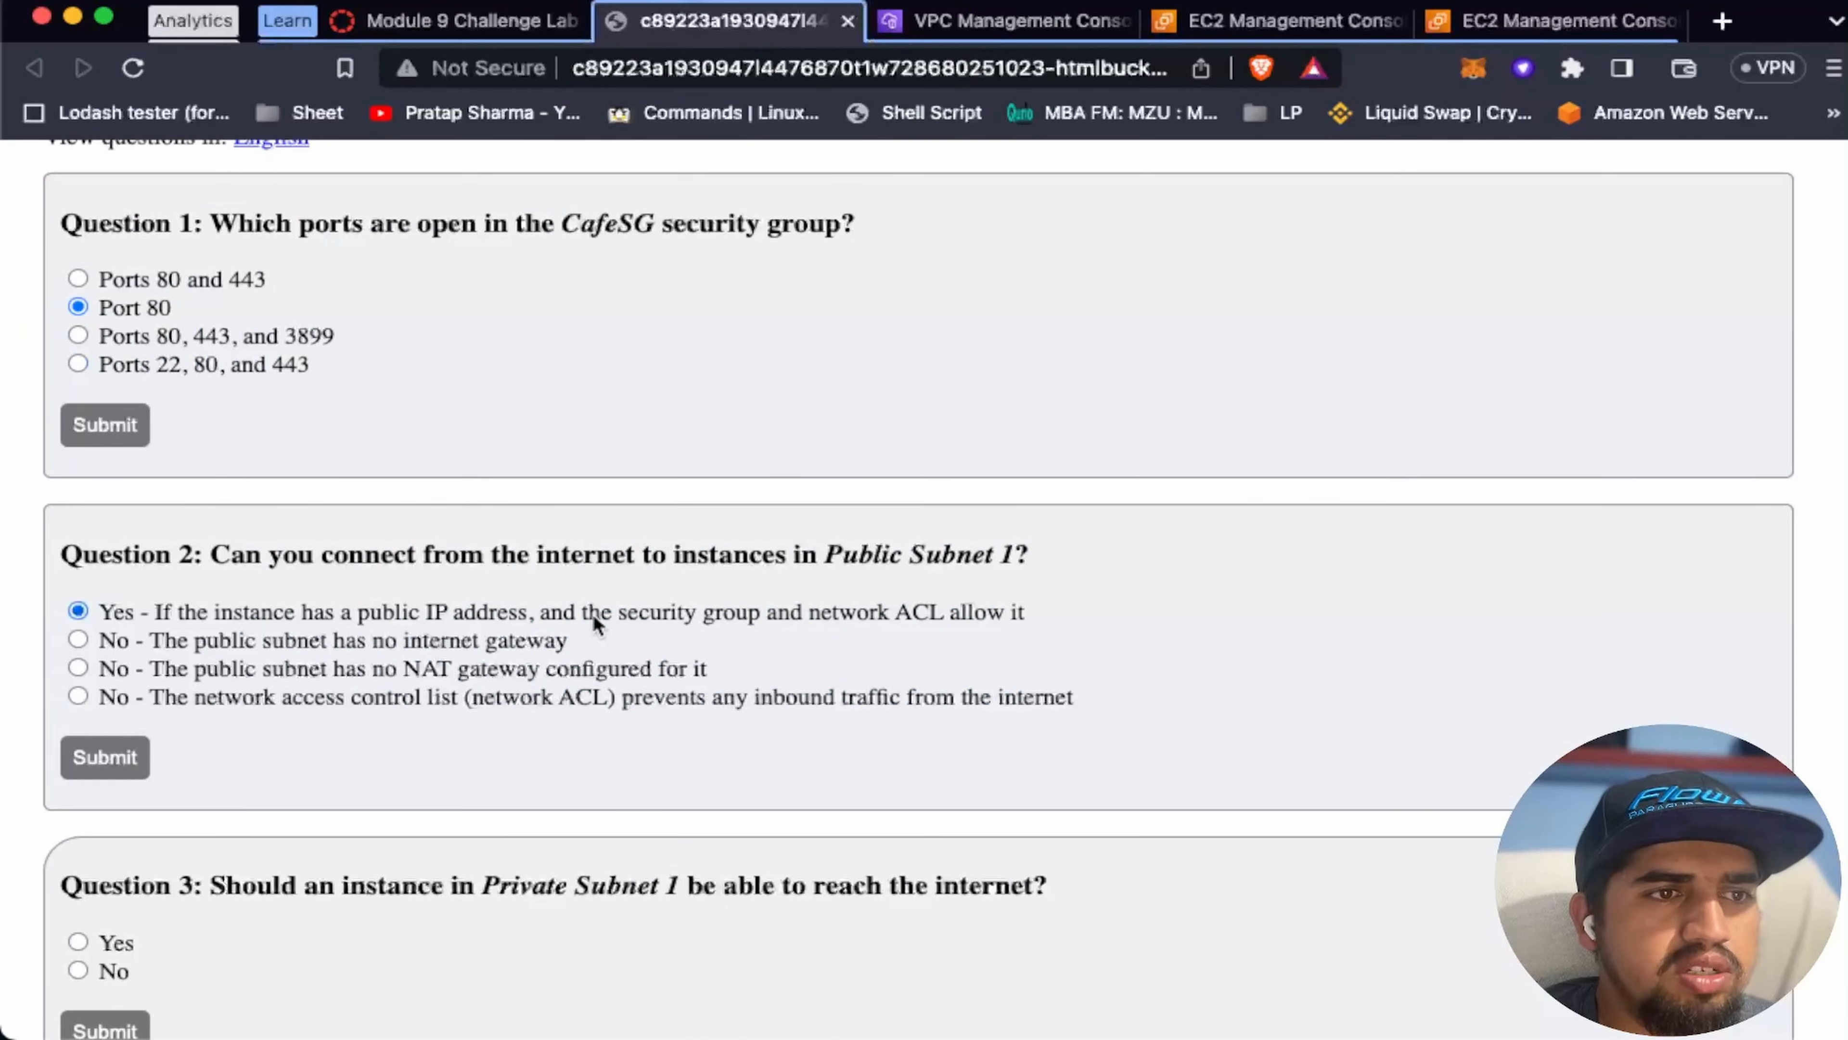
scroll(594, 613, down, 5)
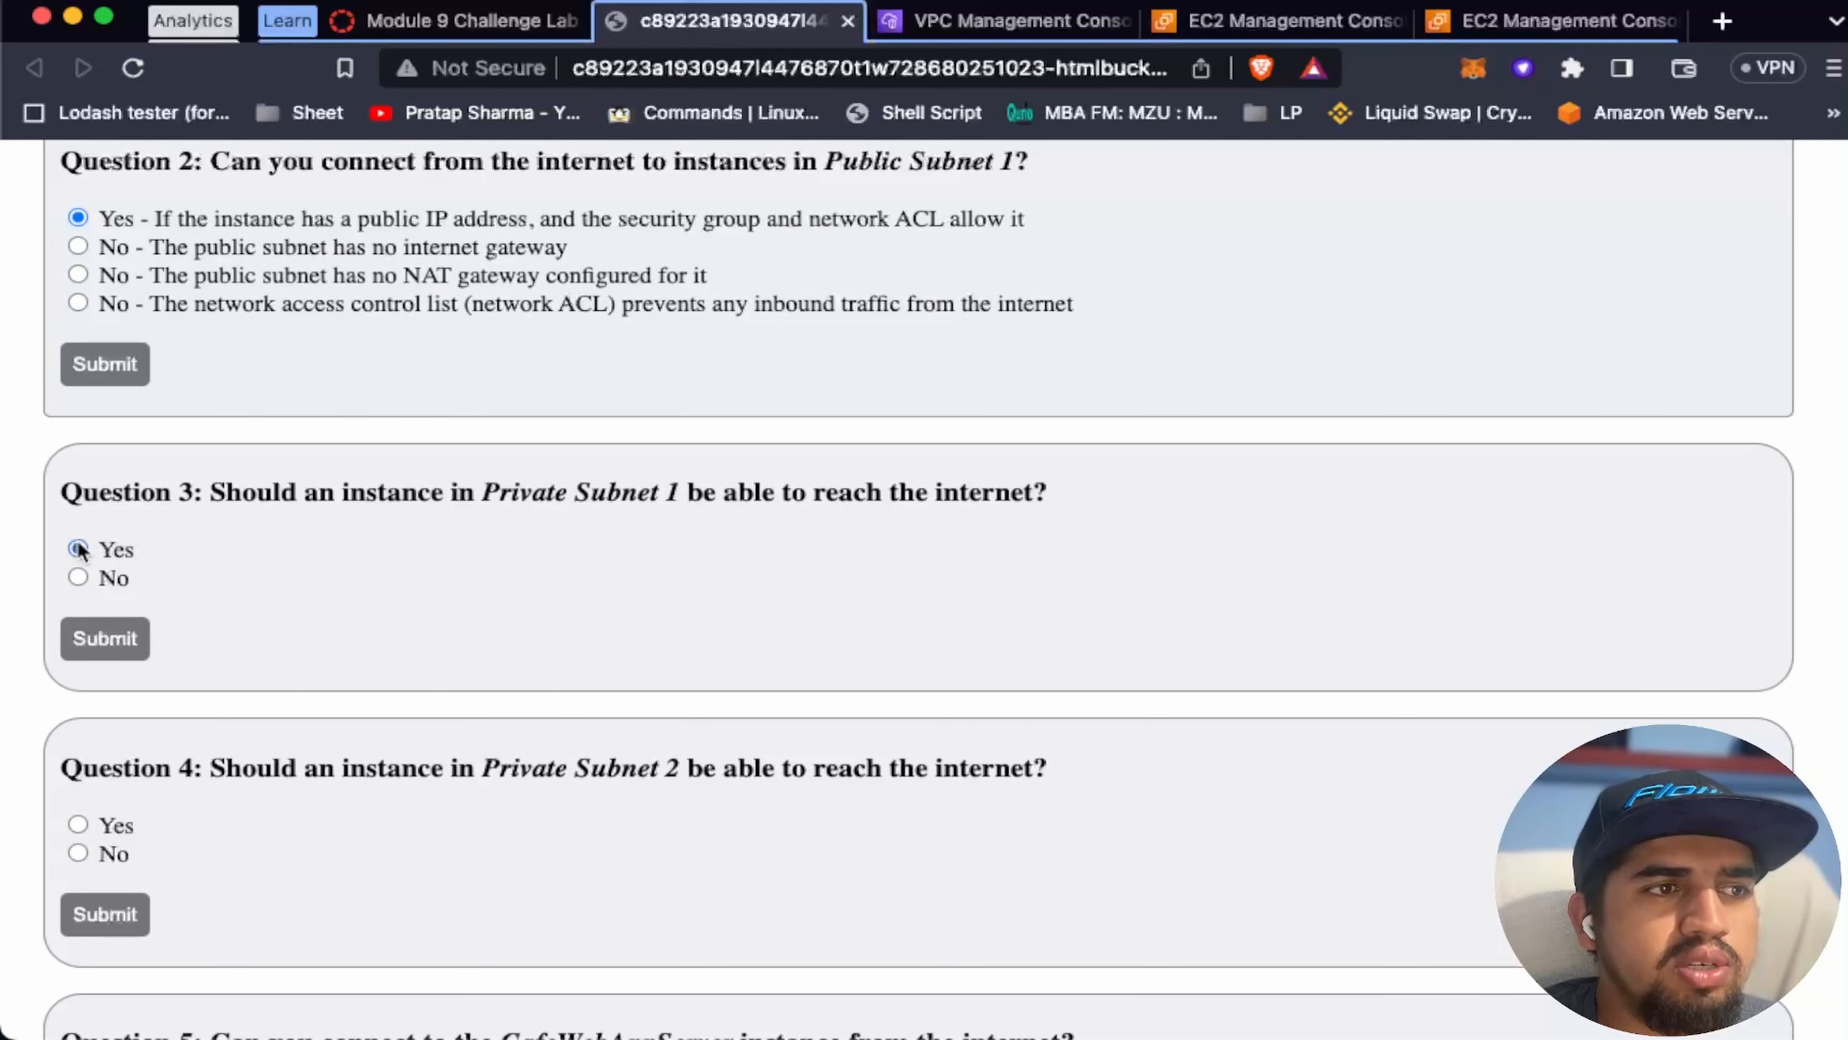
Step: Return to the VPC subnets list and select only Private Subnet 1, clearing the selection of Public Subnet 1
click(1015, 22)
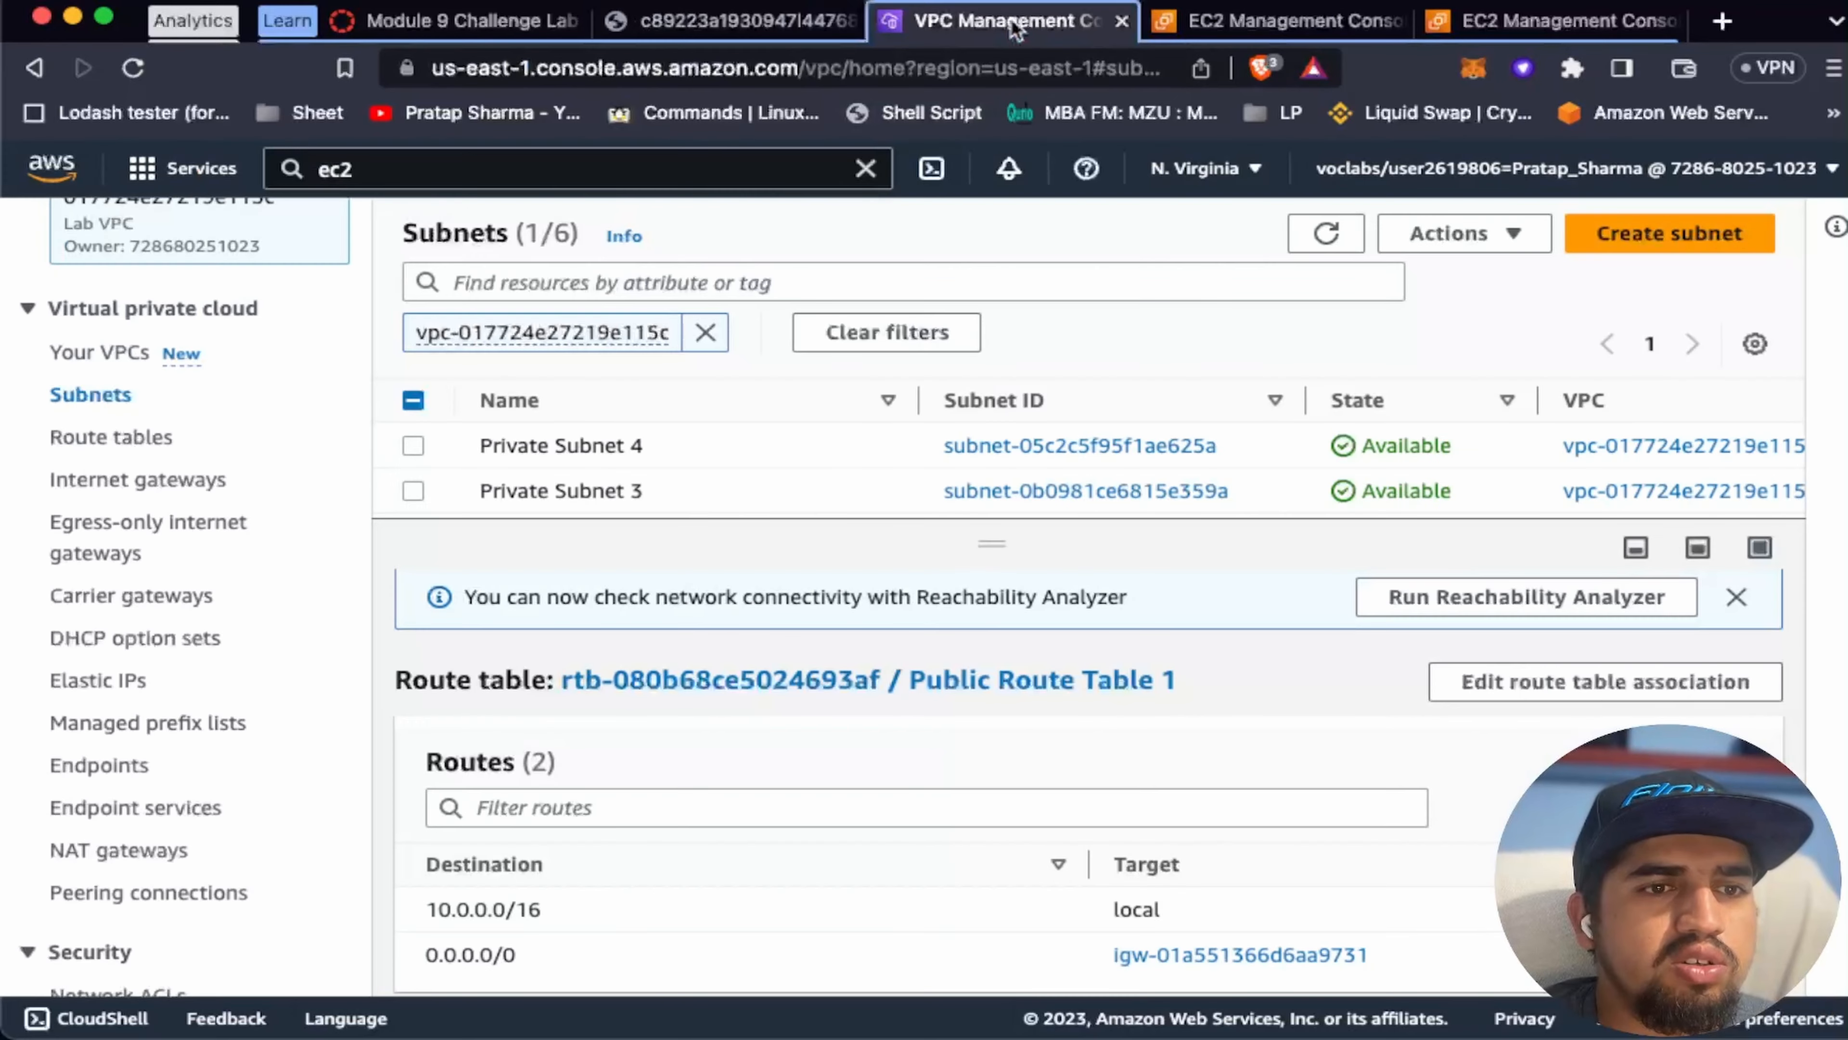
scroll(911, 701, up, 2)
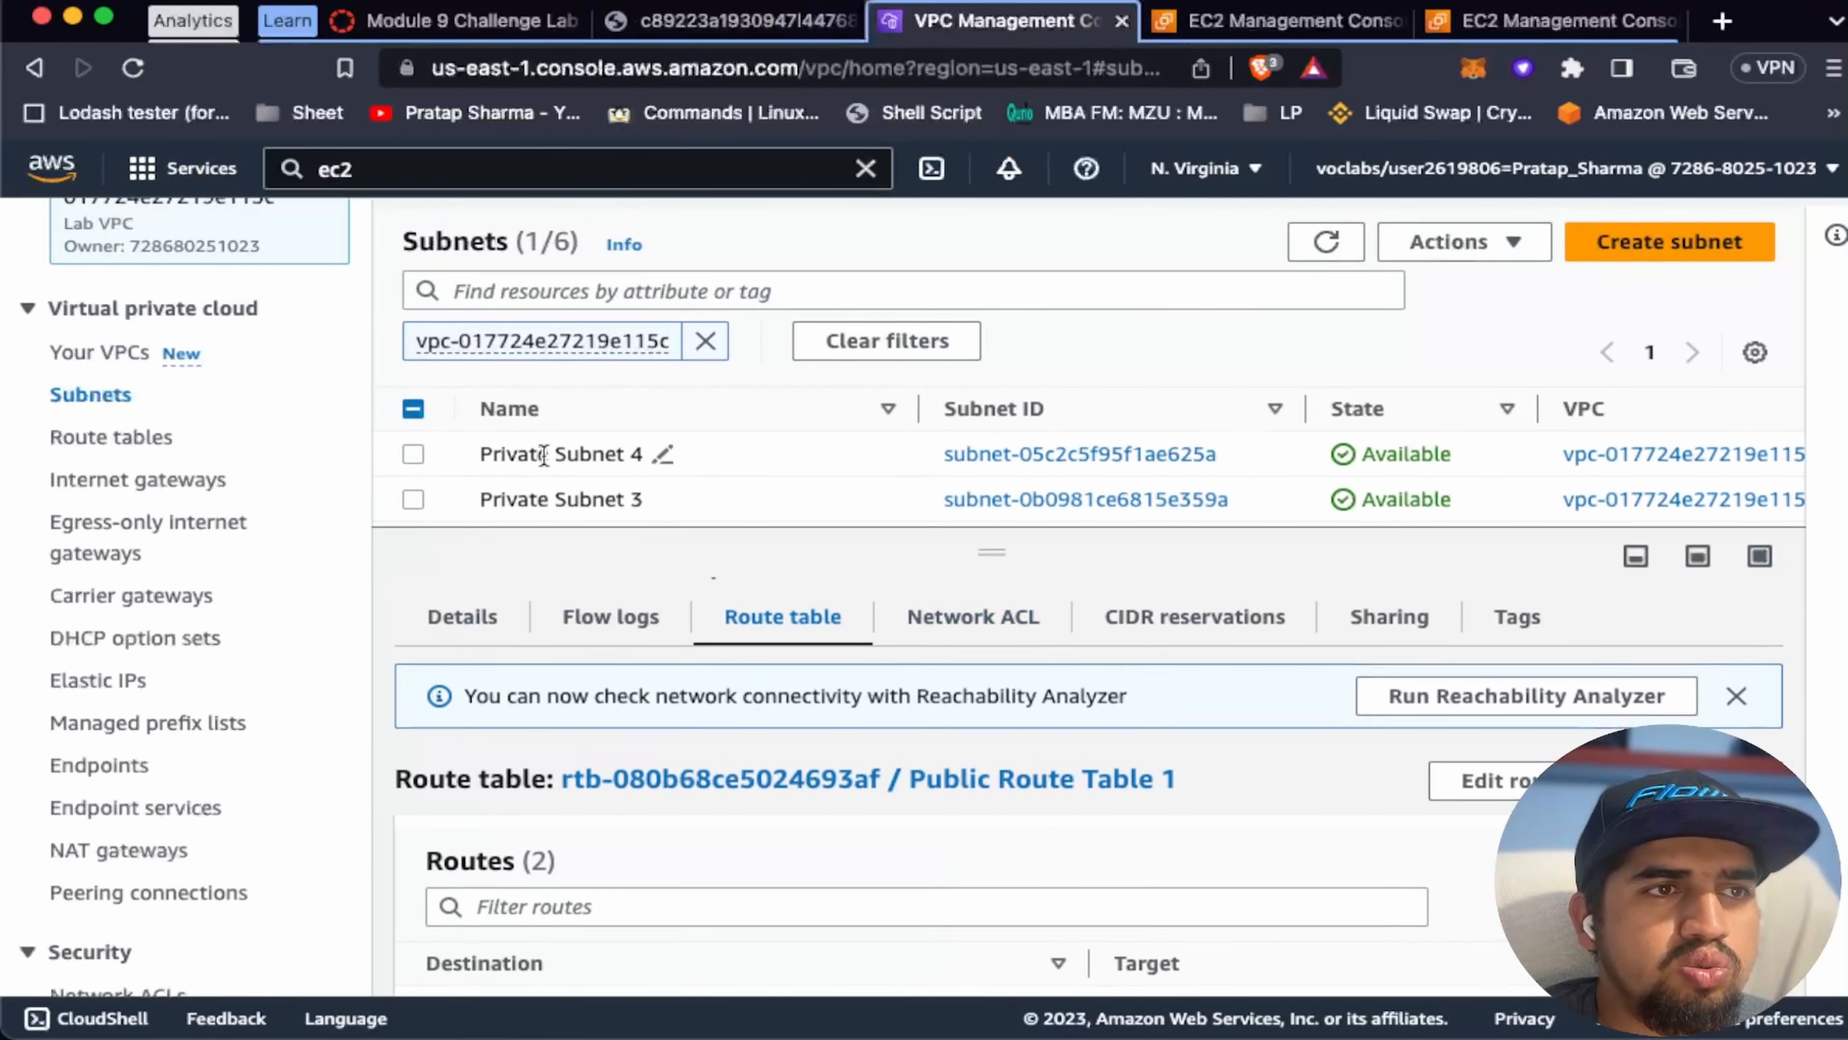
scroll(565, 736, up, 1)
scroll(615, 439, down, 2)
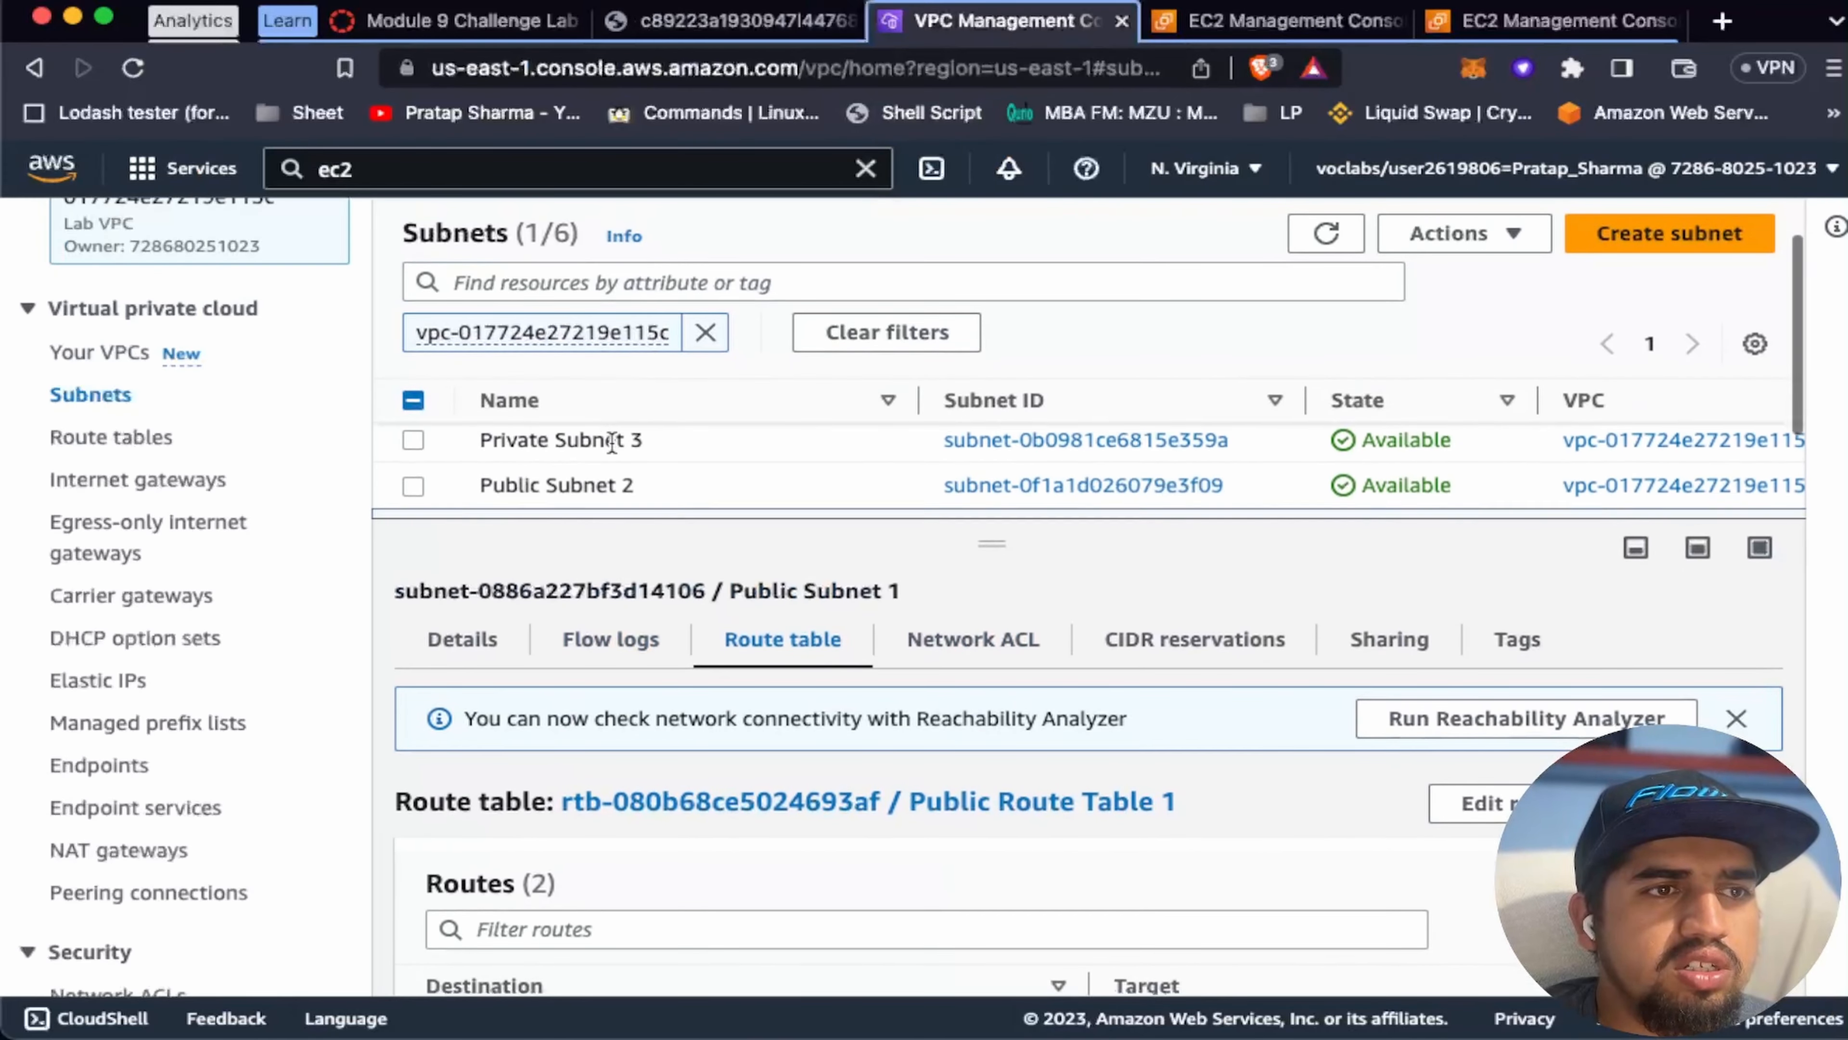
scroll(611, 443, up, 2)
scroll(612, 443, down, 5)
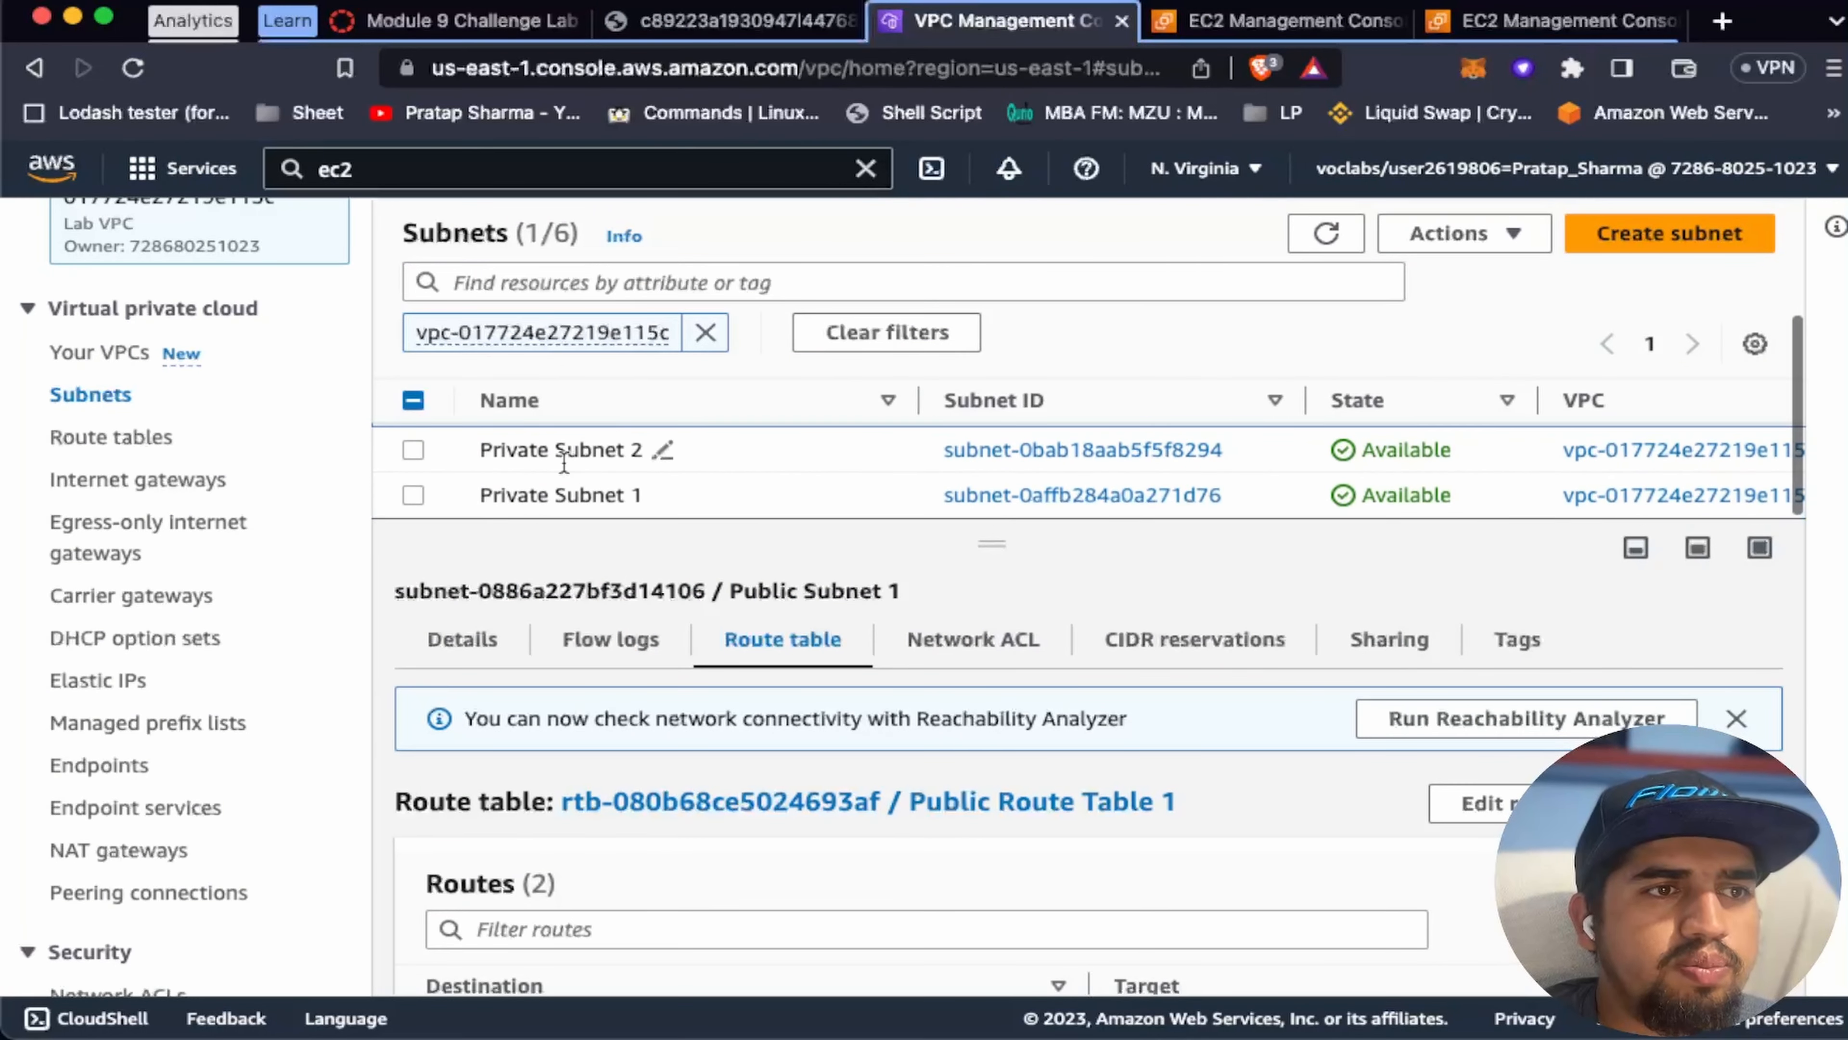
click(406, 496)
scroll(536, 474, up, 2)
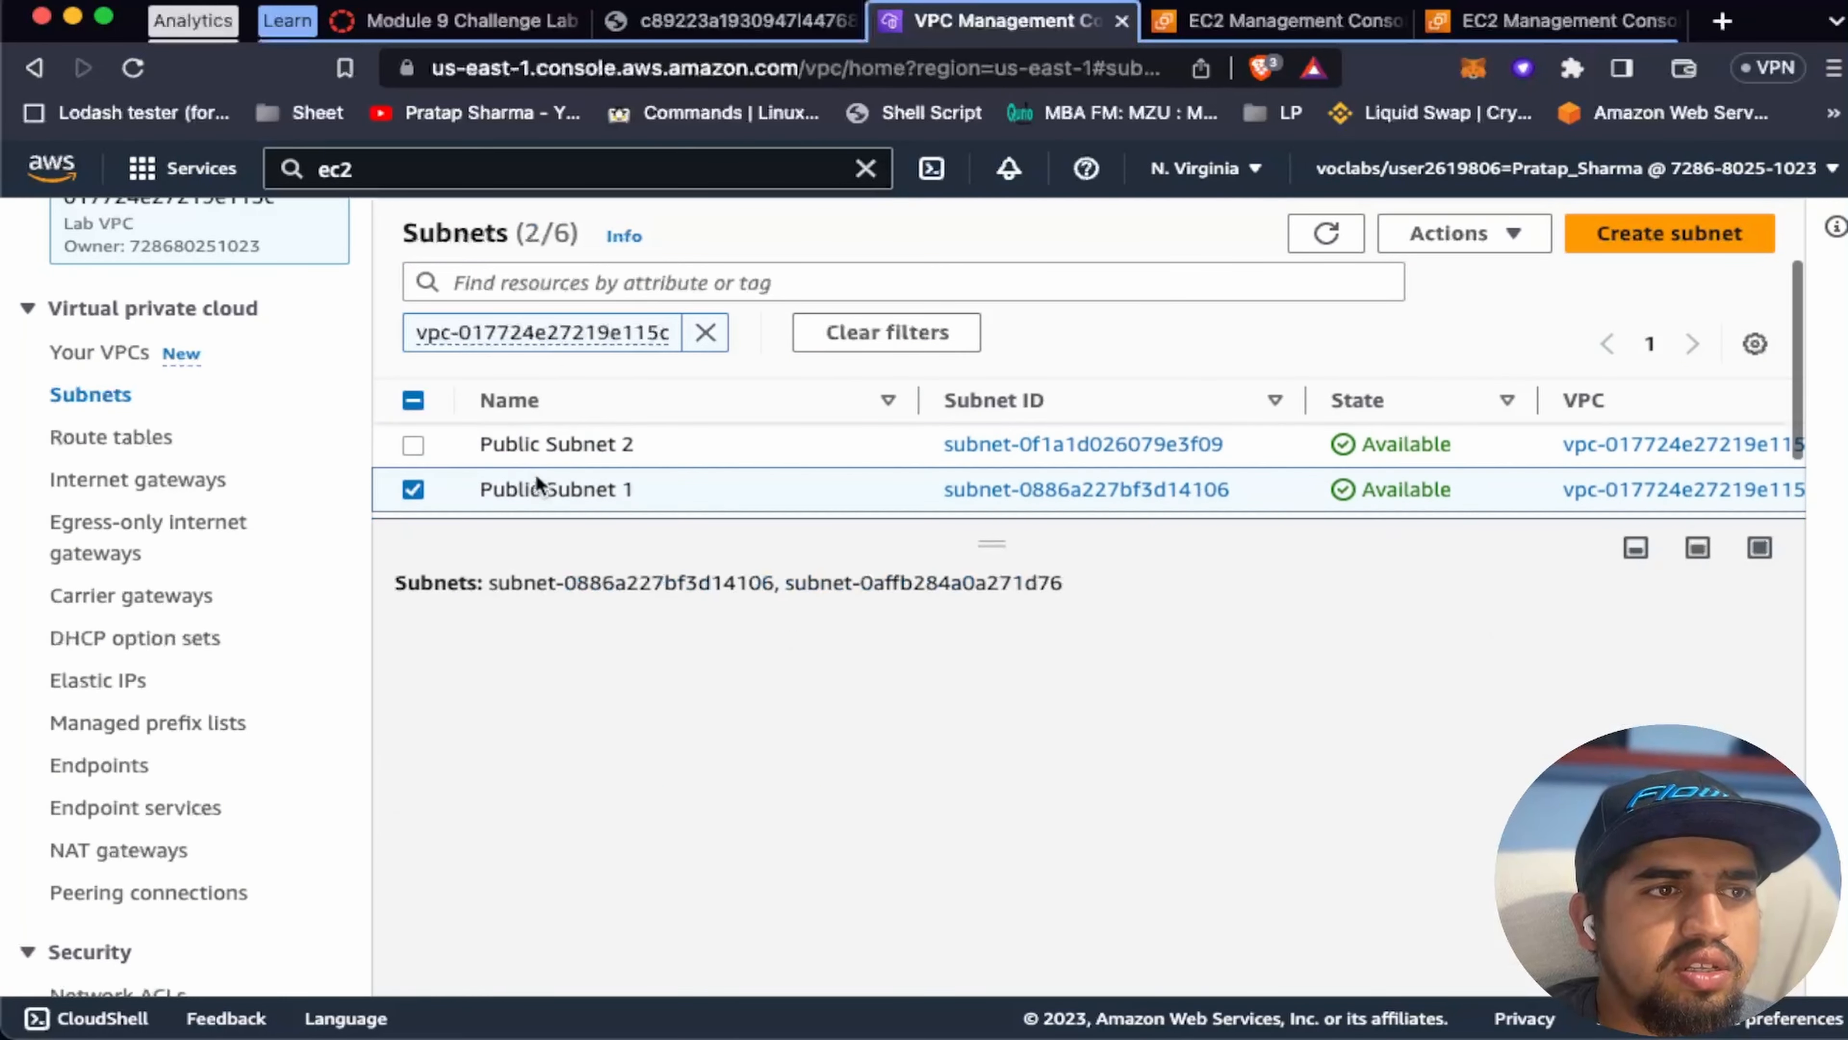
click(412, 488)
Step: Show the route table of Private Subnet 1 and examine the target of its 0.0.0.0/0 route
scroll(860, 737, down, 2)
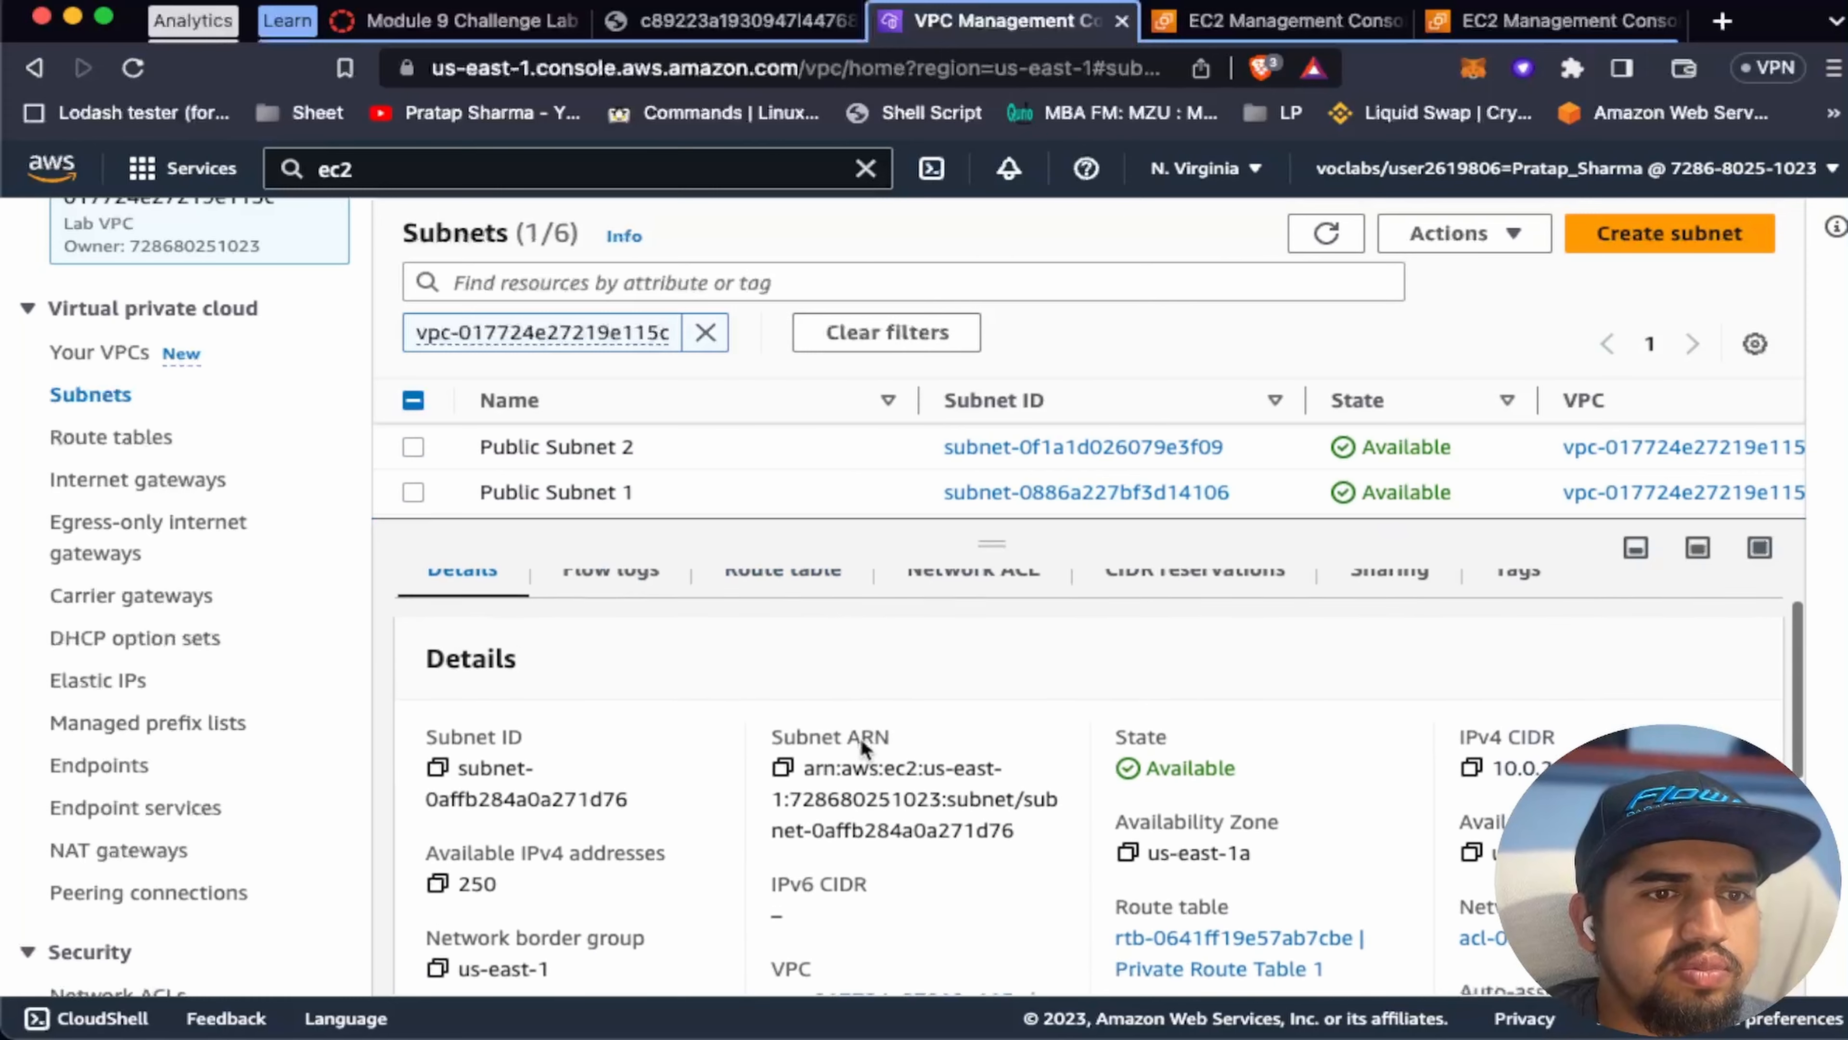
scroll(859, 737, down, 1)
scroll(837, 713, up, 3)
click(772, 612)
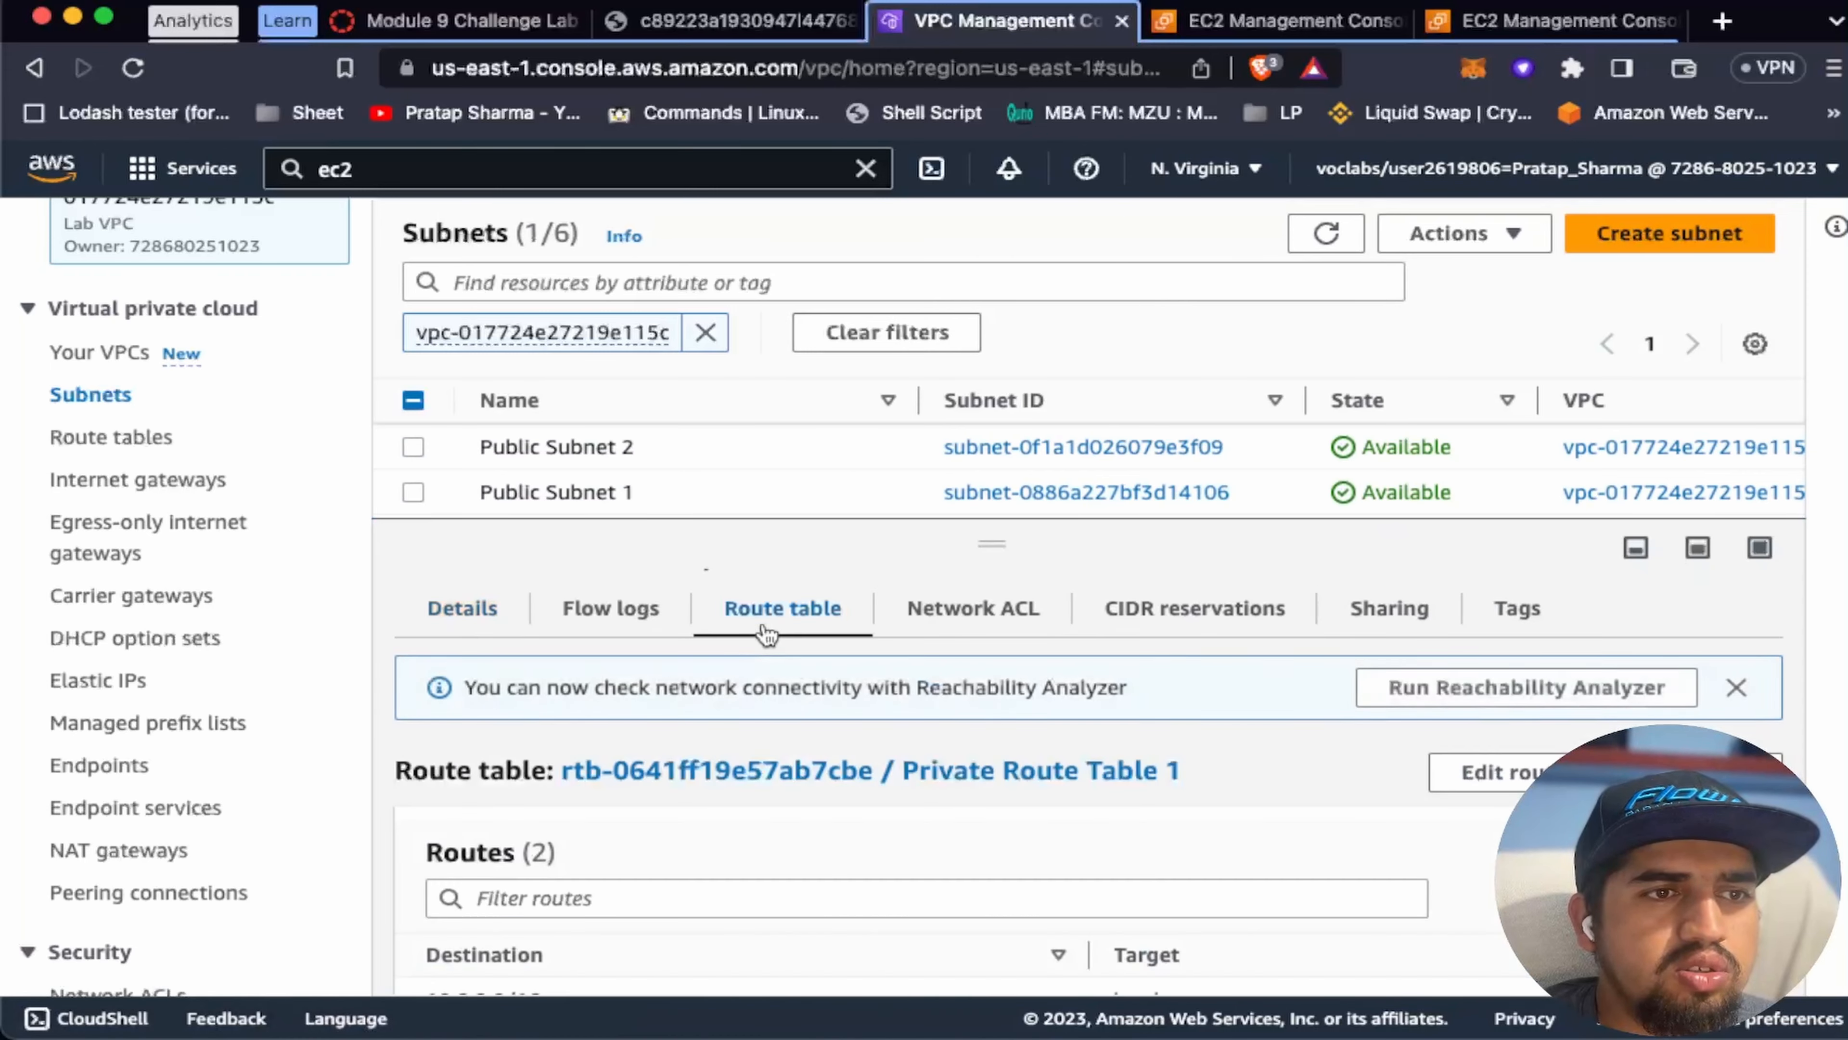
scroll(971, 835, down, 1)
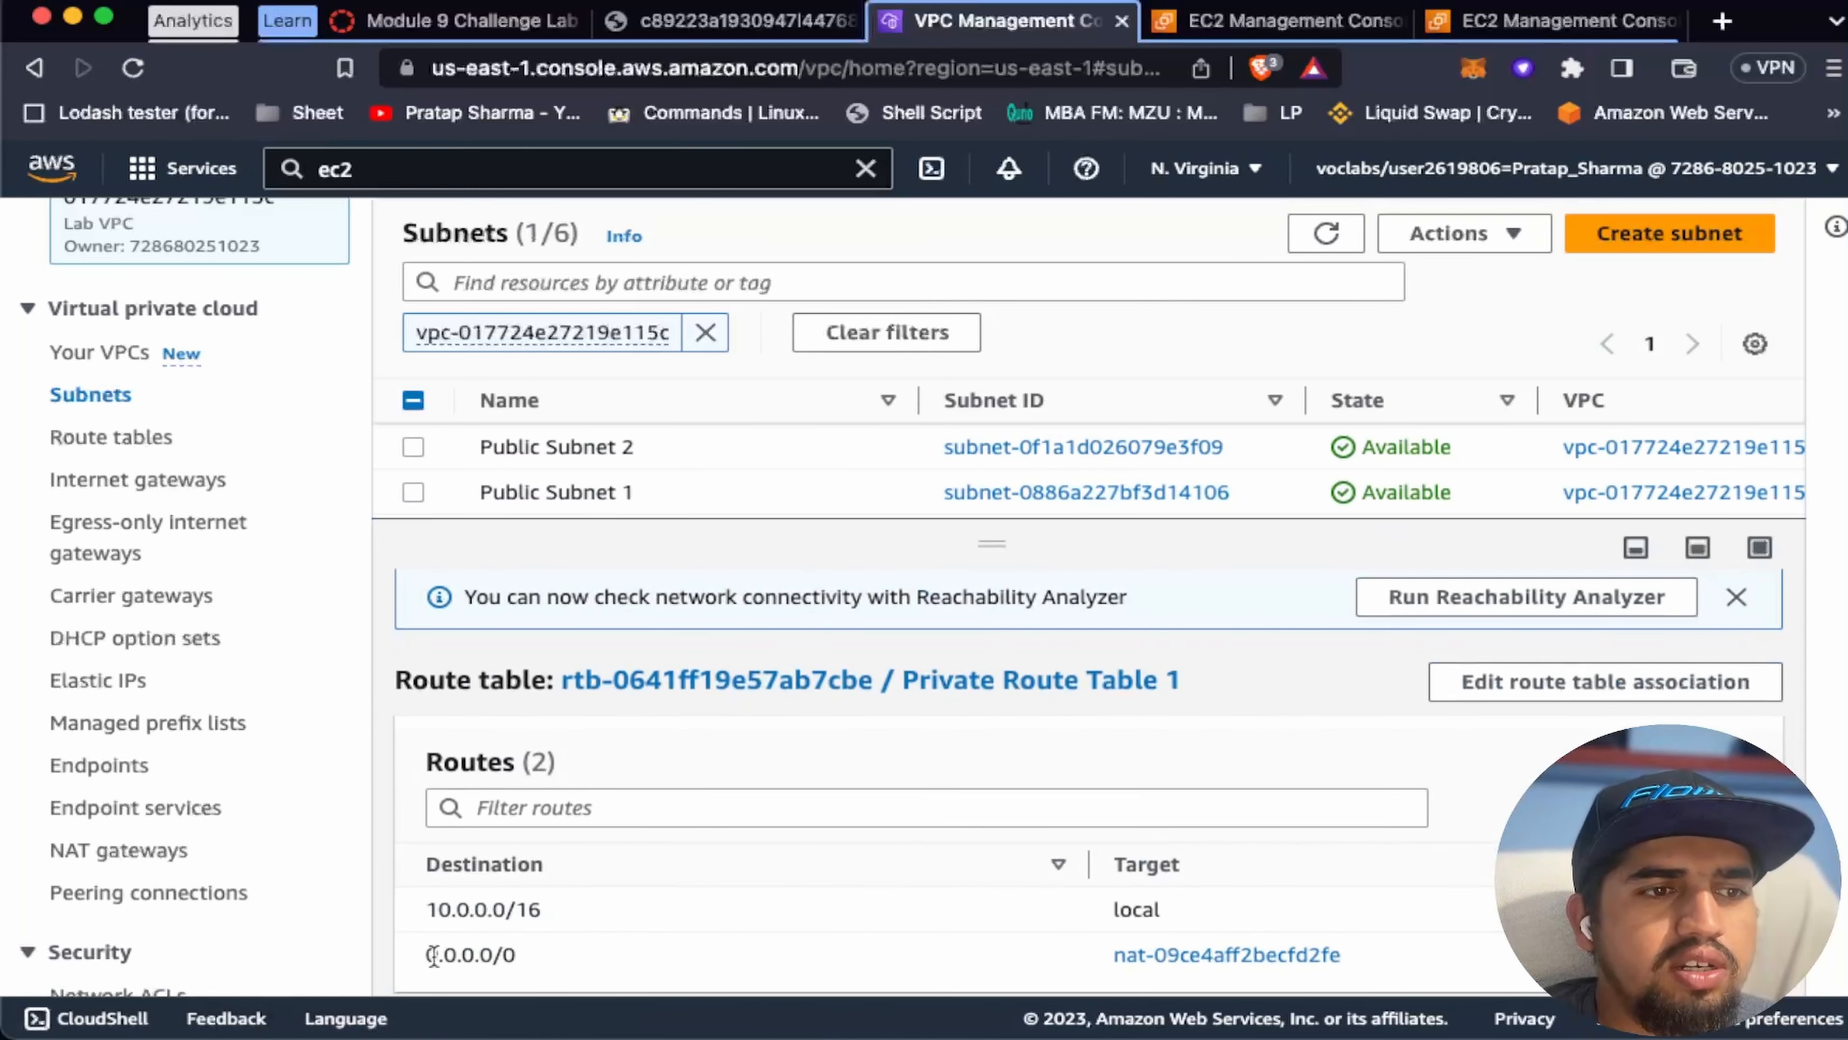
drag(429, 952, 511, 958)
click(502, 960)
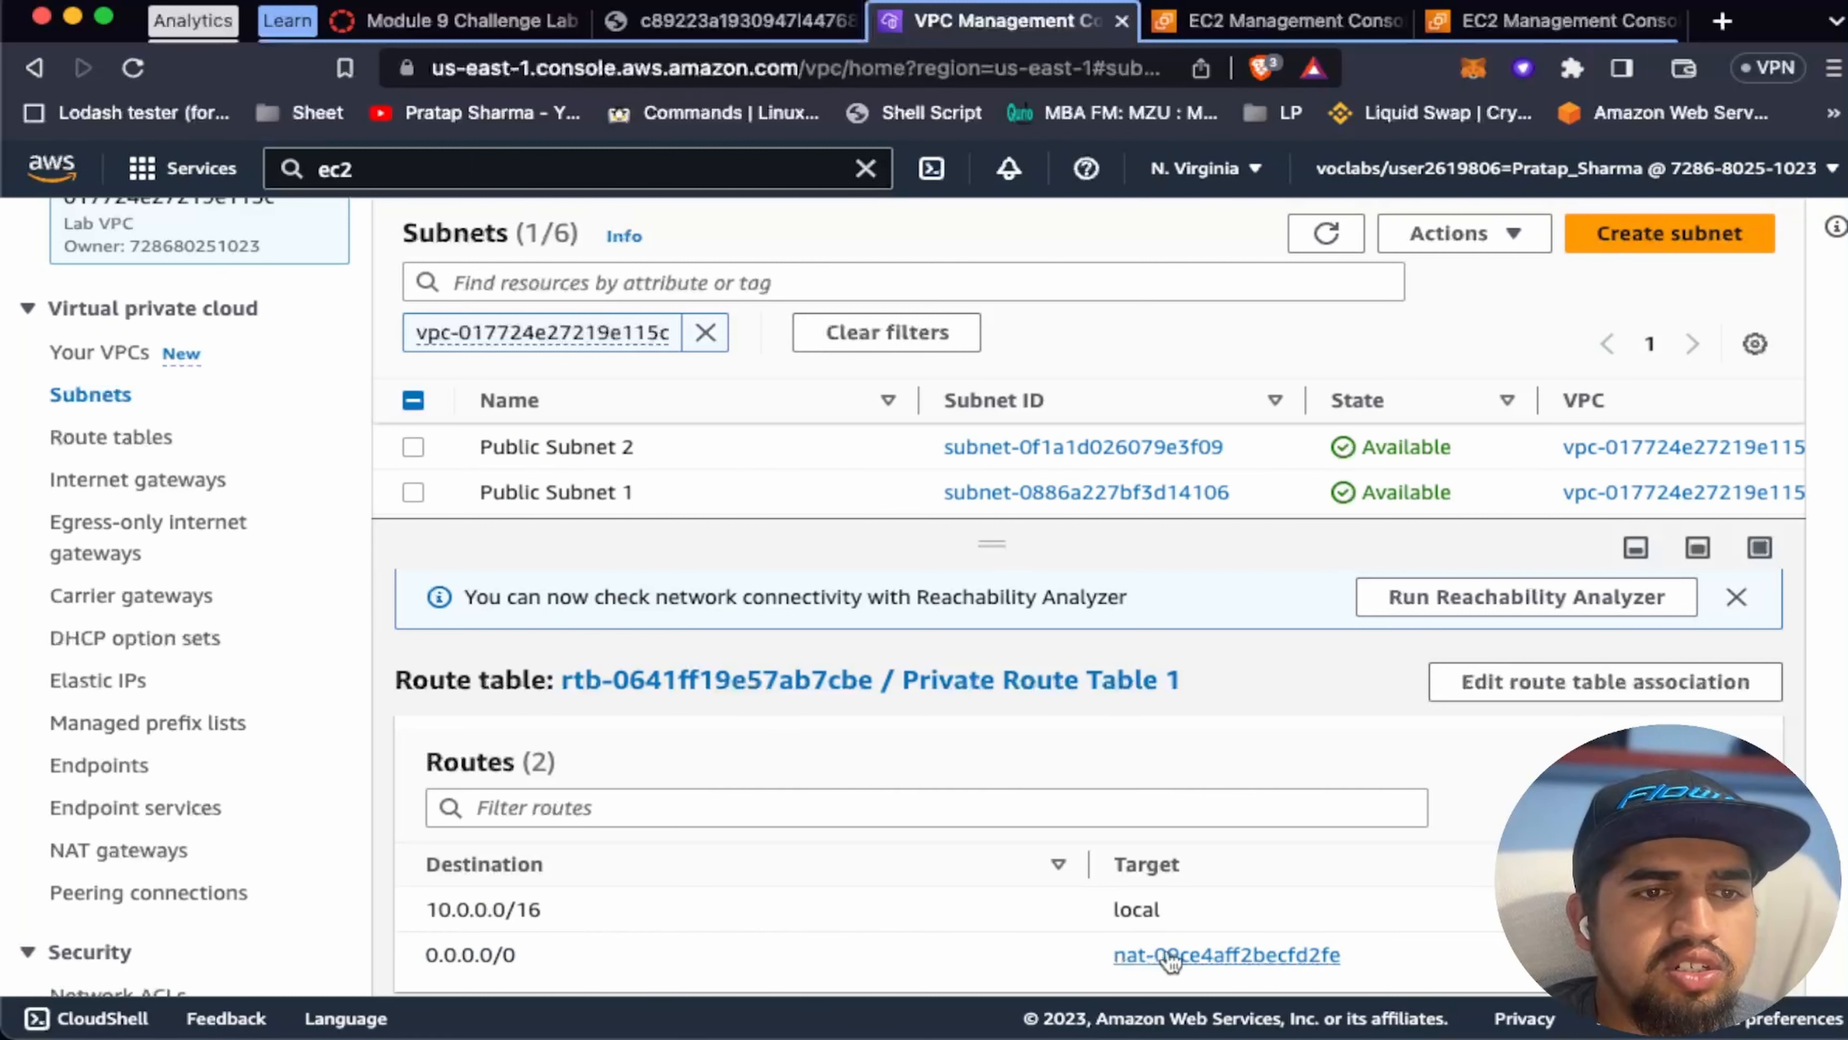
Step: Read Question 4, select only Private Subnet 2 in the subnets list, and examine the routes in its route table
click(710, 30)
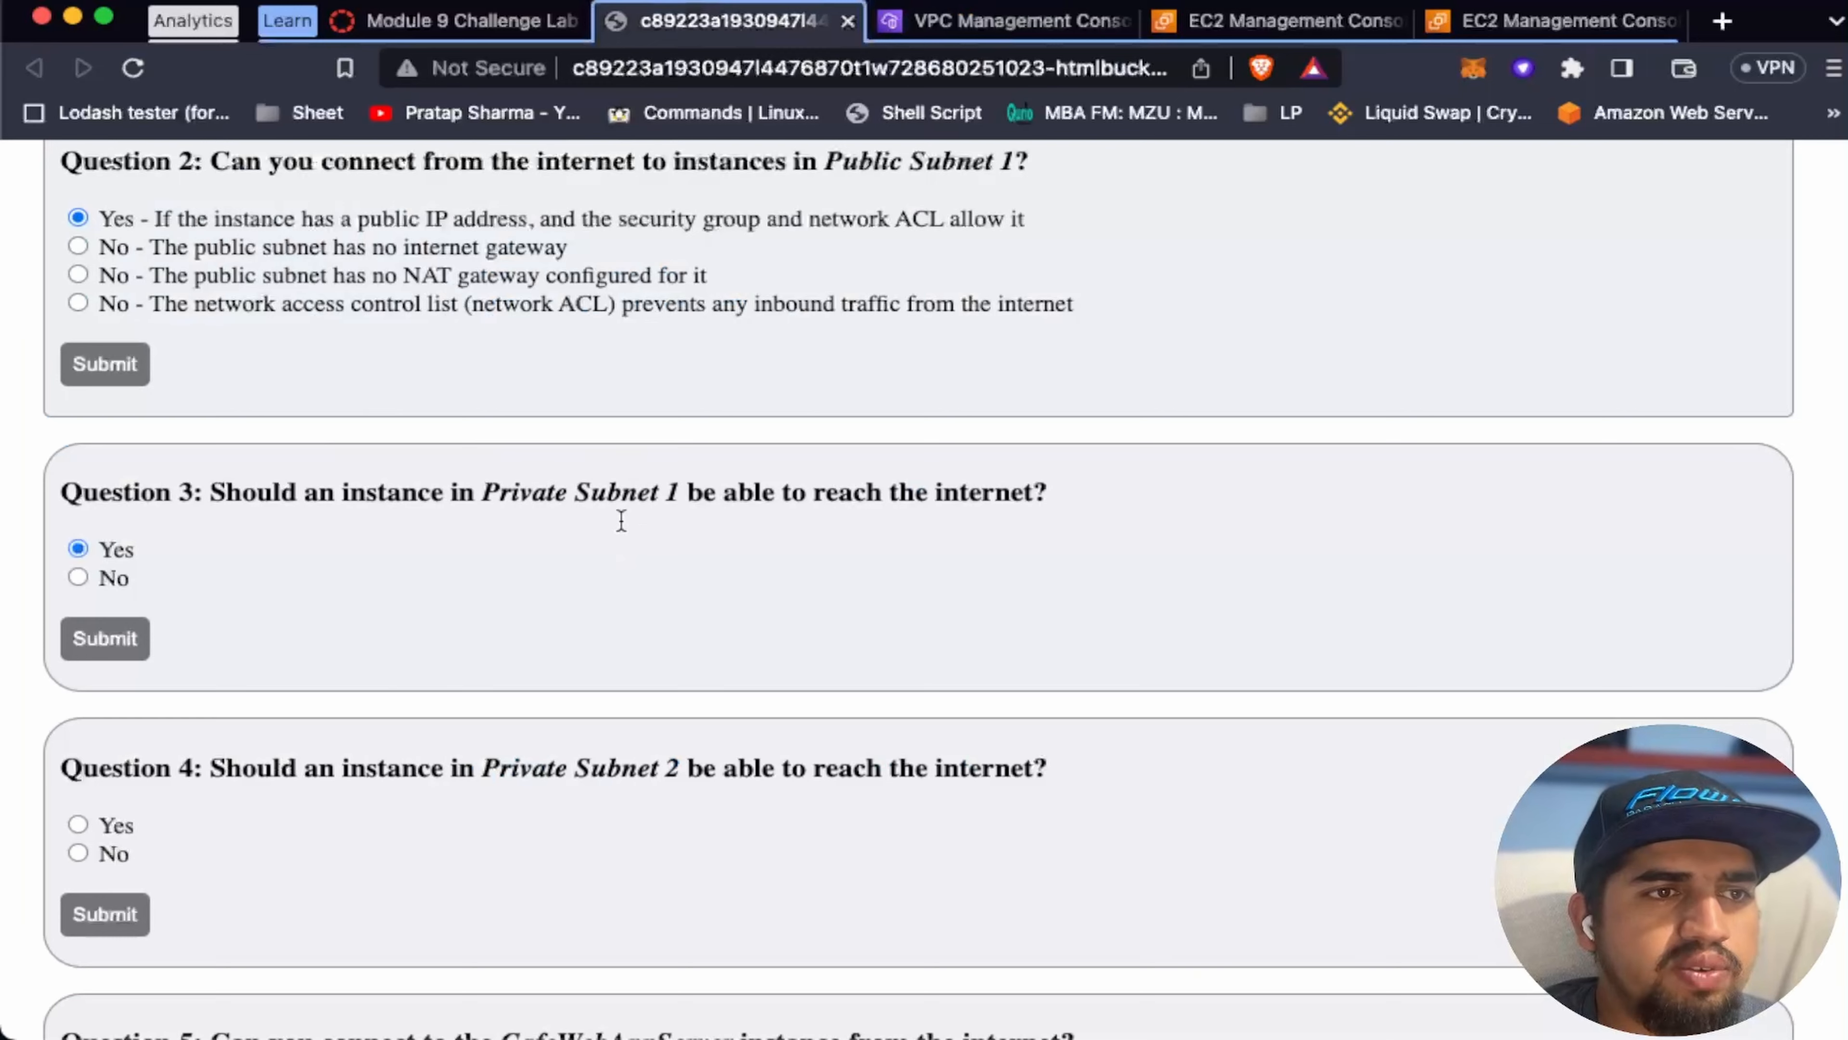
scroll(532, 579, down, 5)
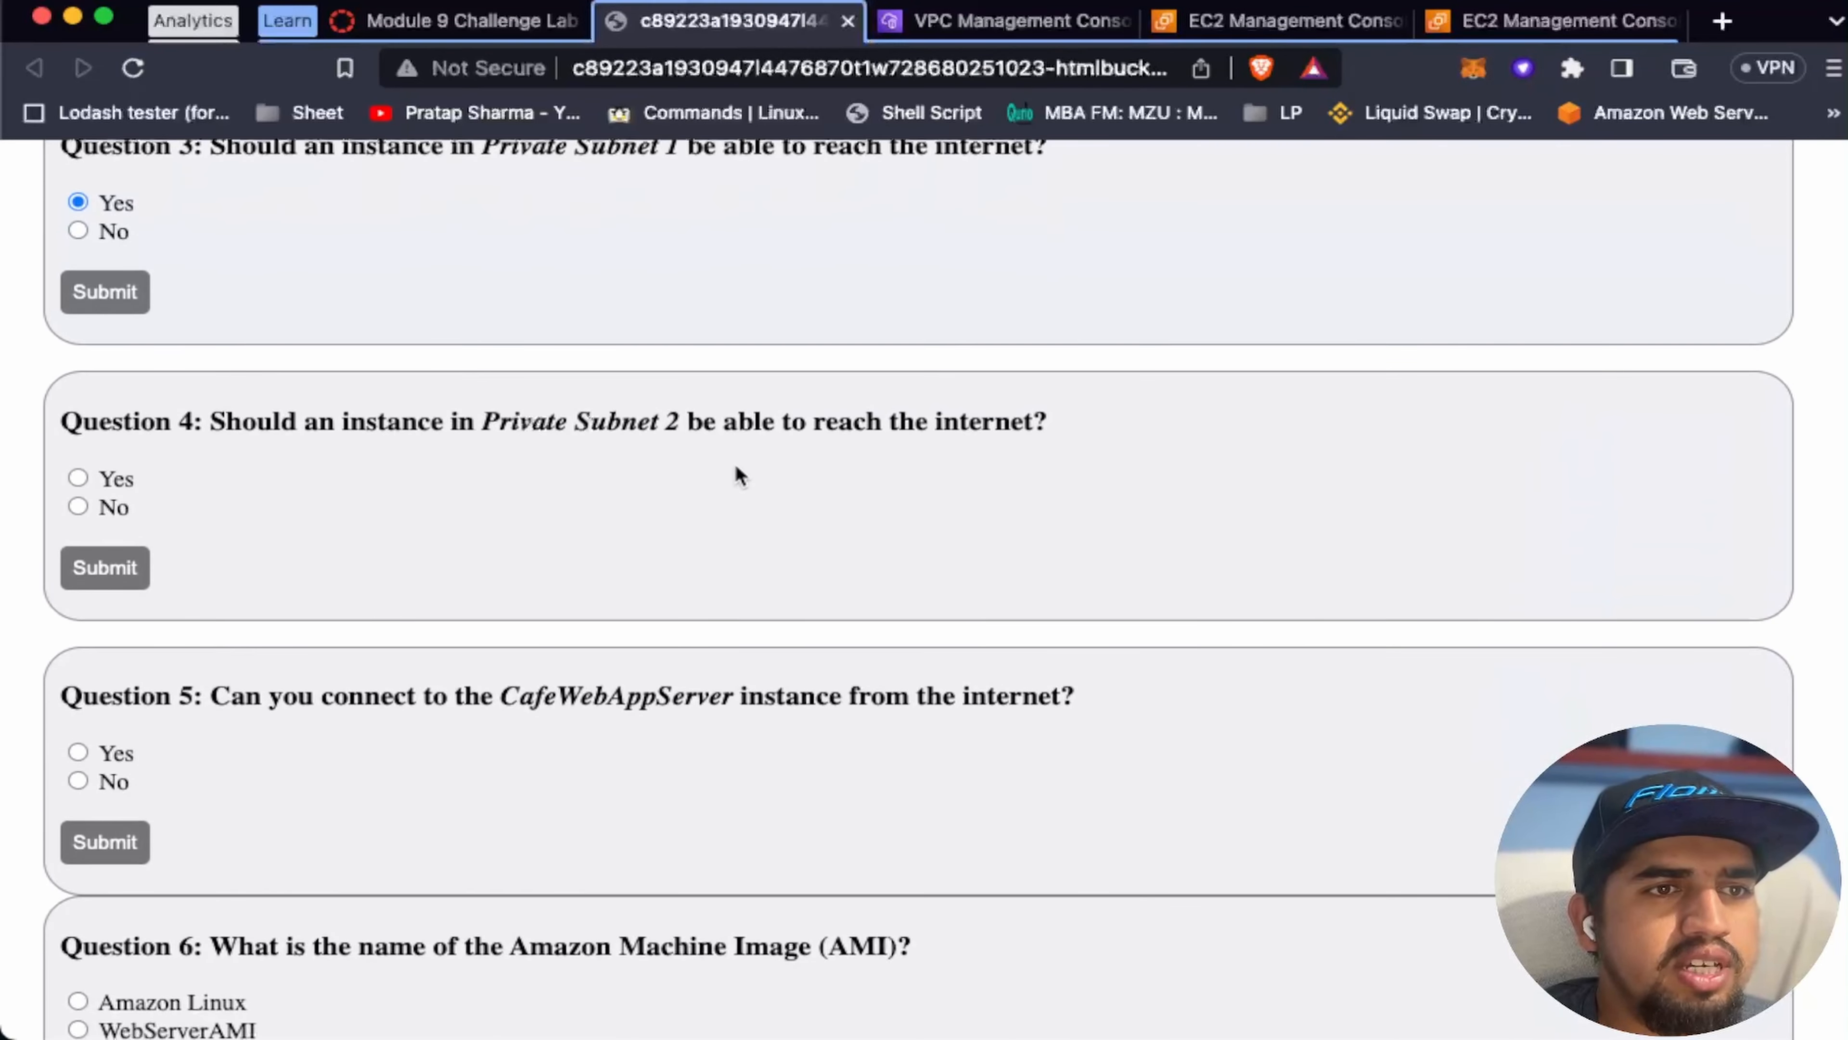
scroll(736, 475, up, 2)
key(ctrl+Tab)
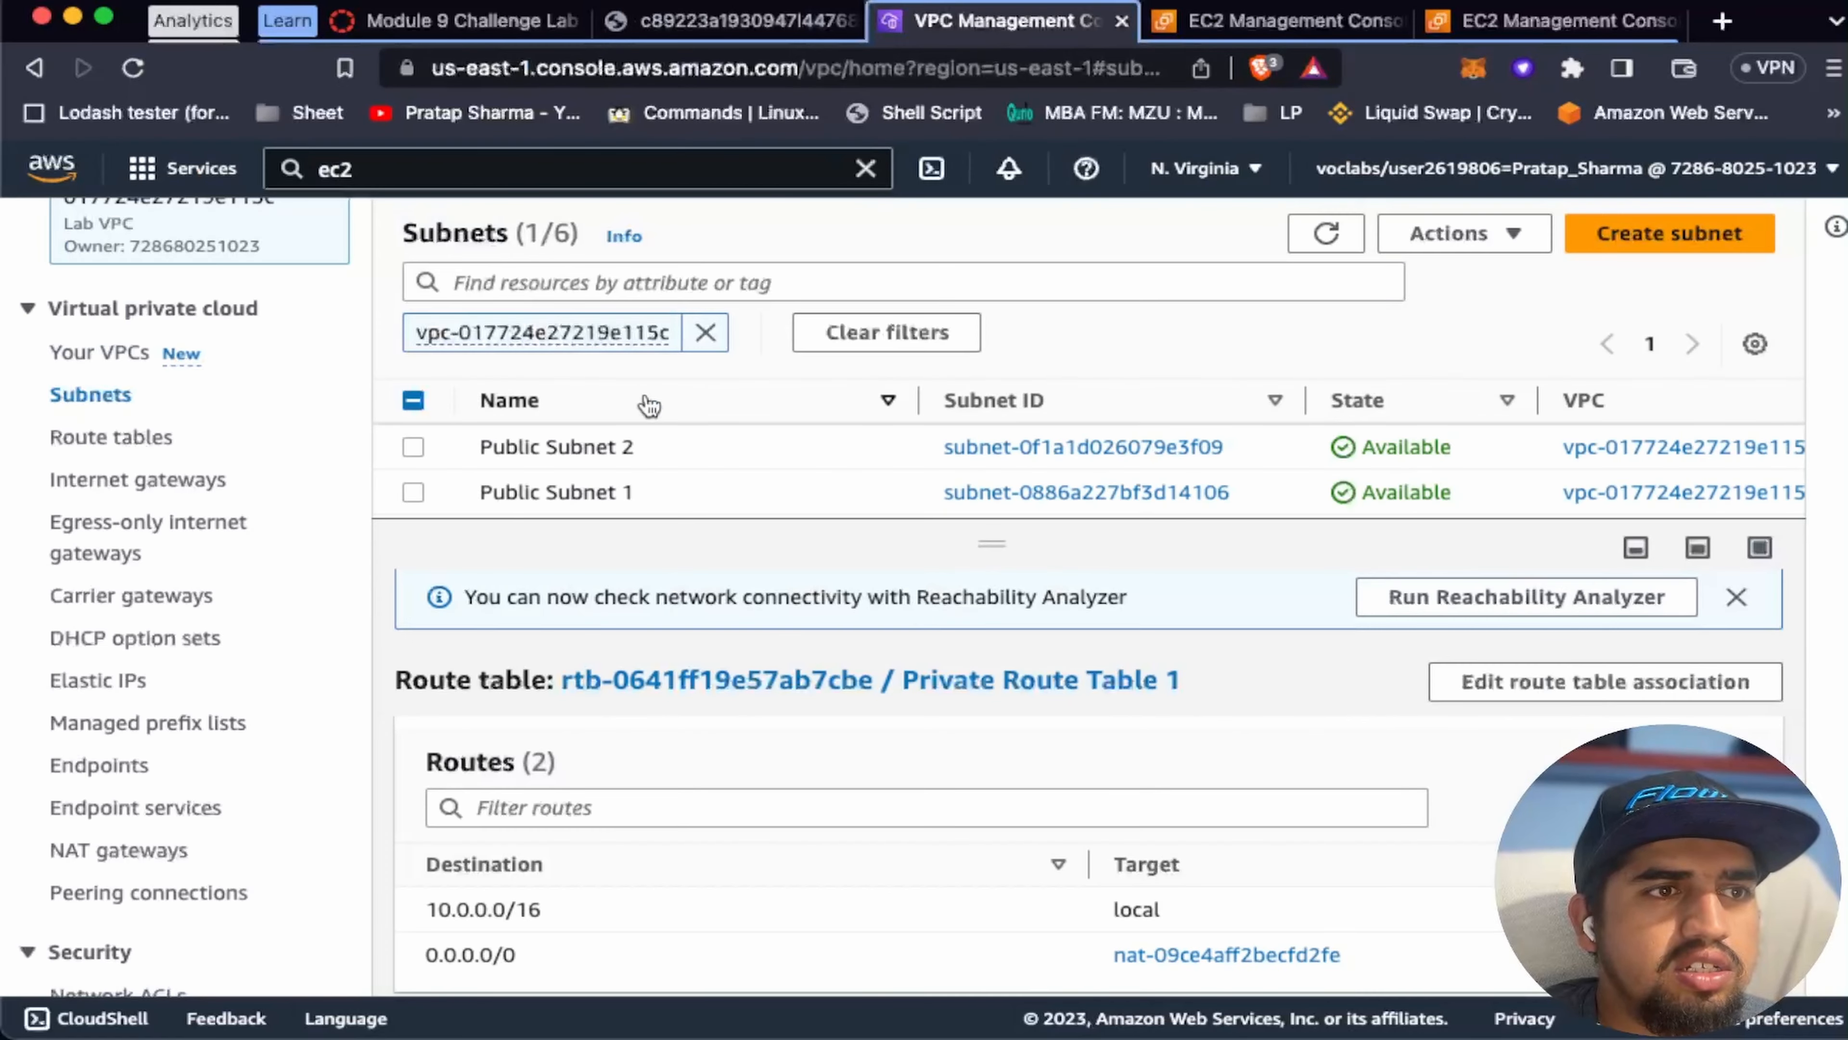
scroll(591, 468, up, 3)
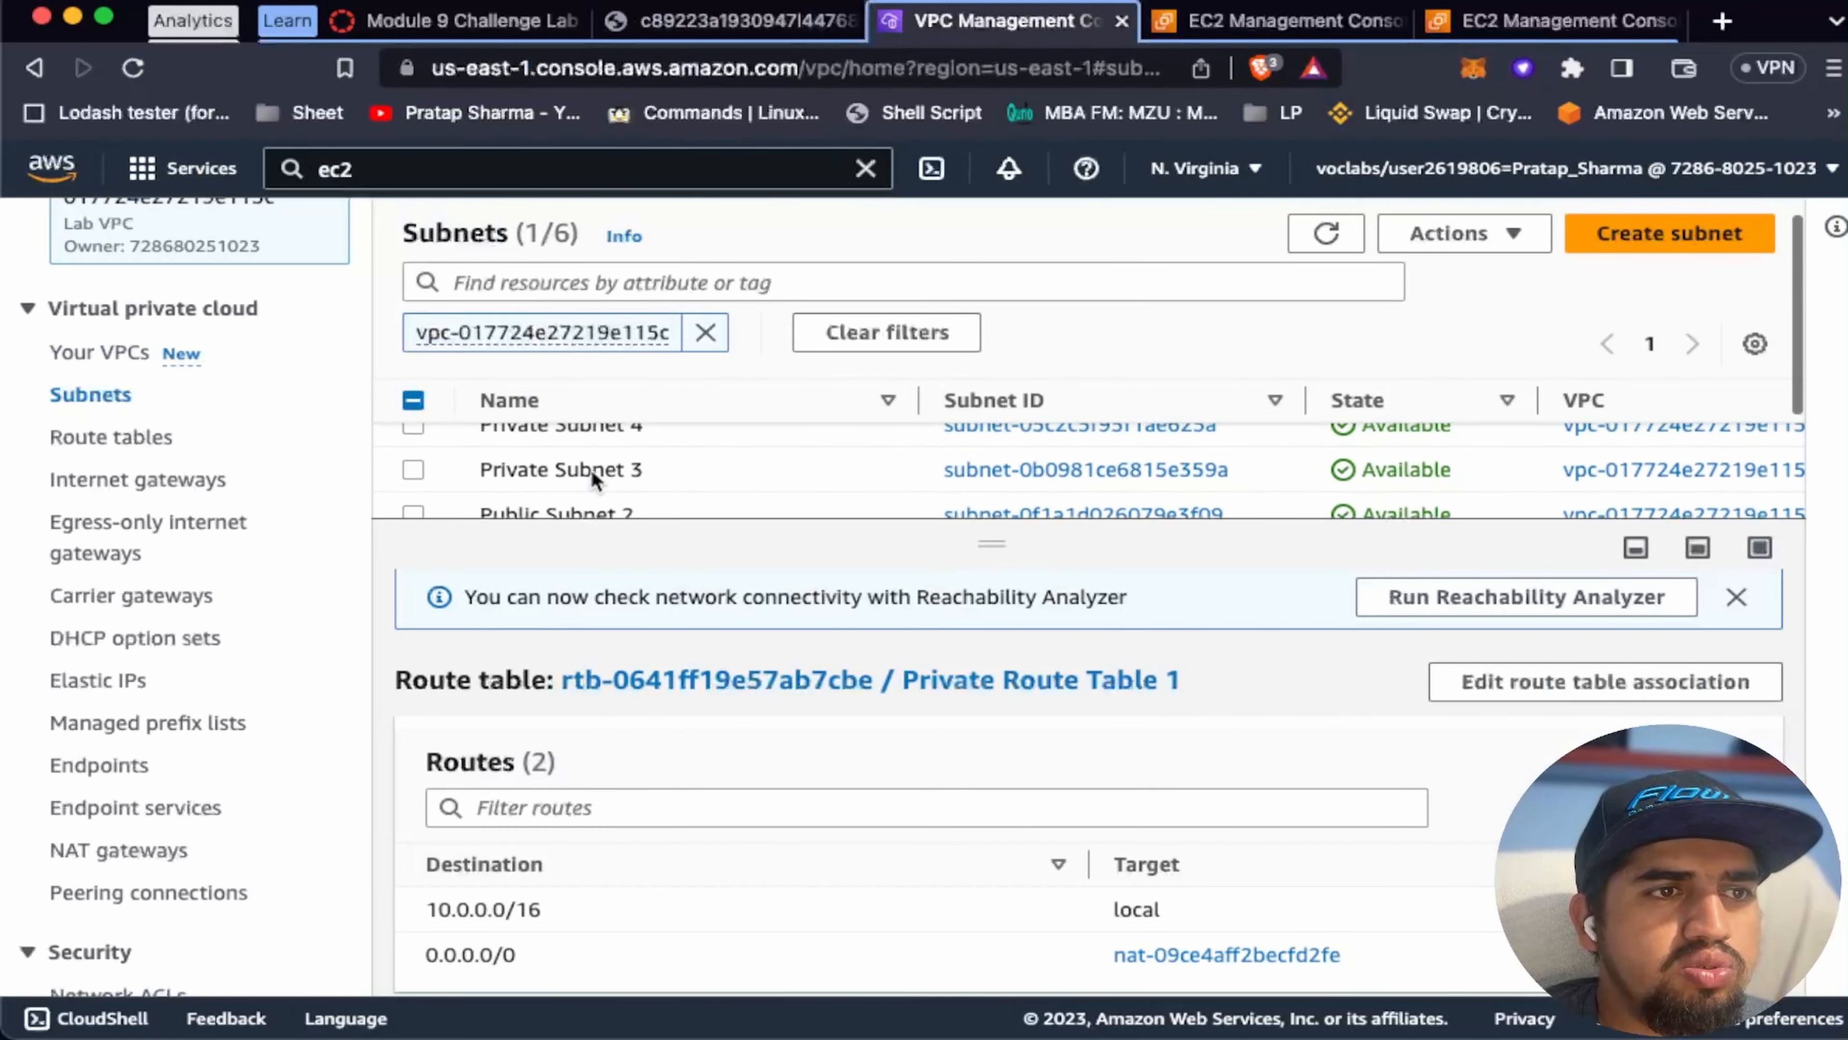
scroll(509, 481, down, 3)
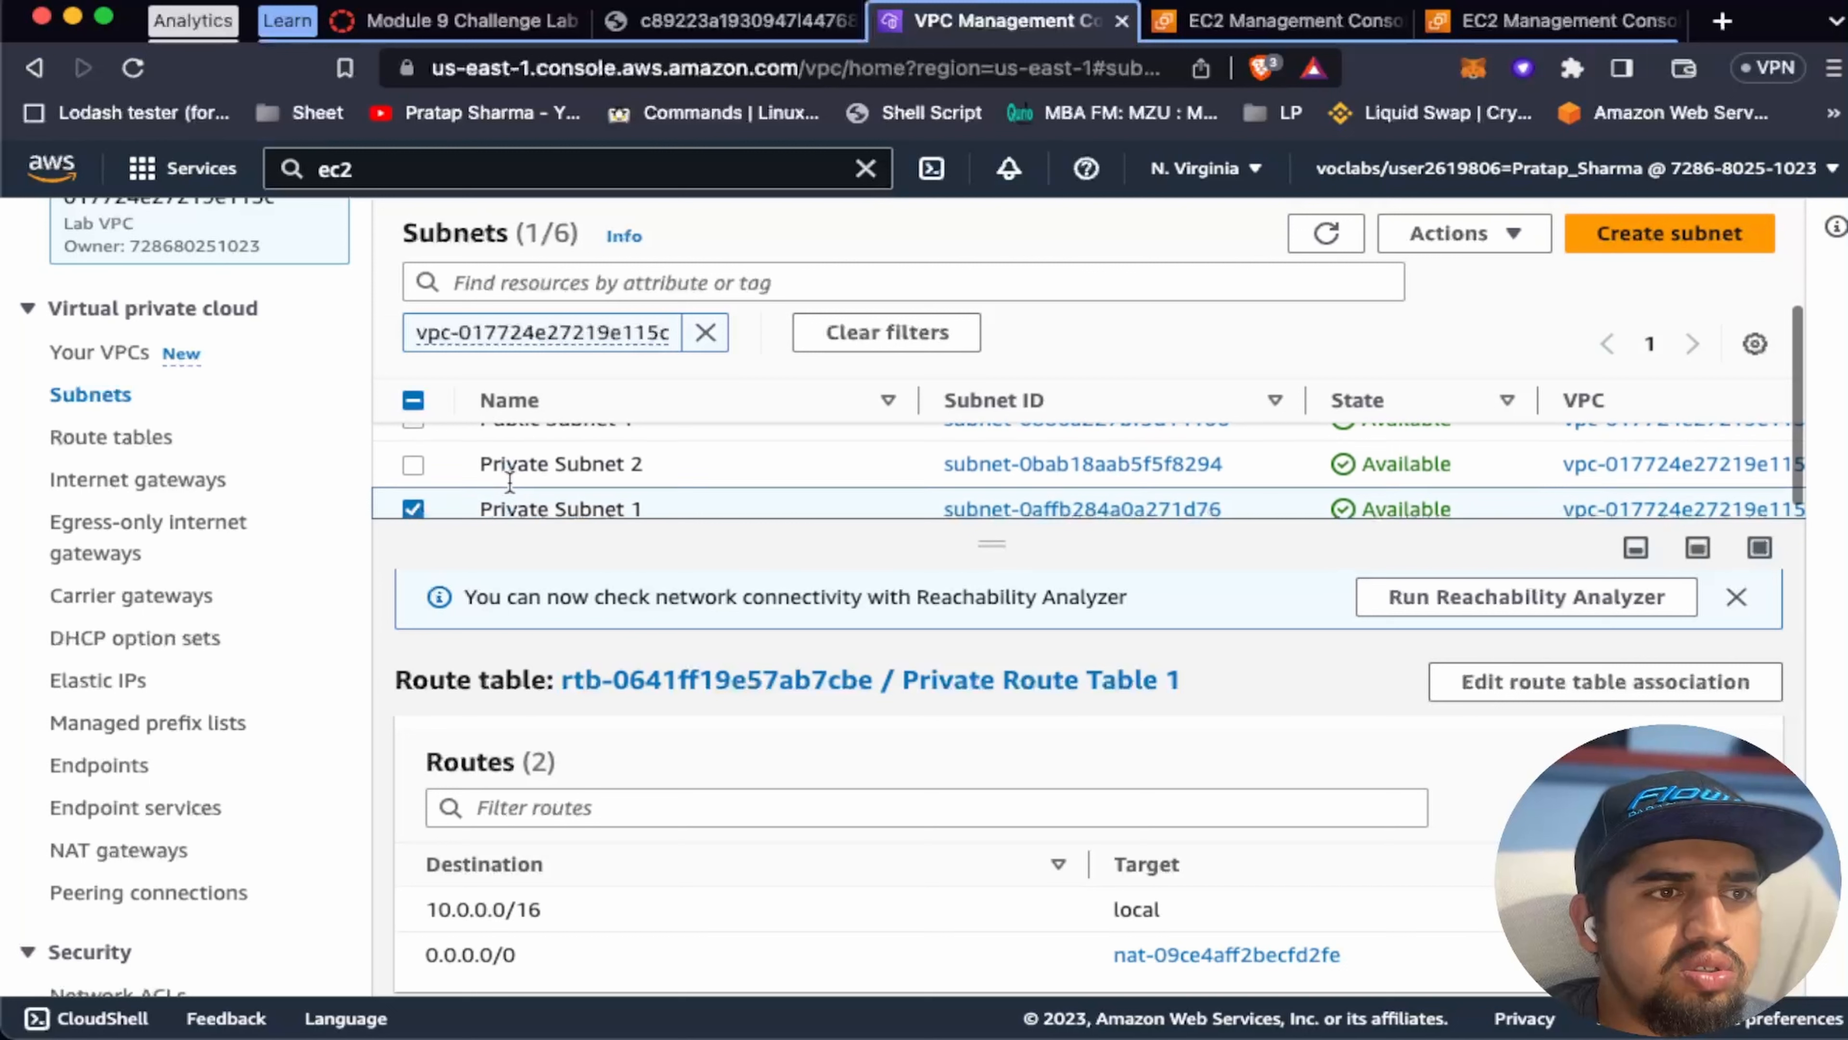
click(415, 459)
click(412, 505)
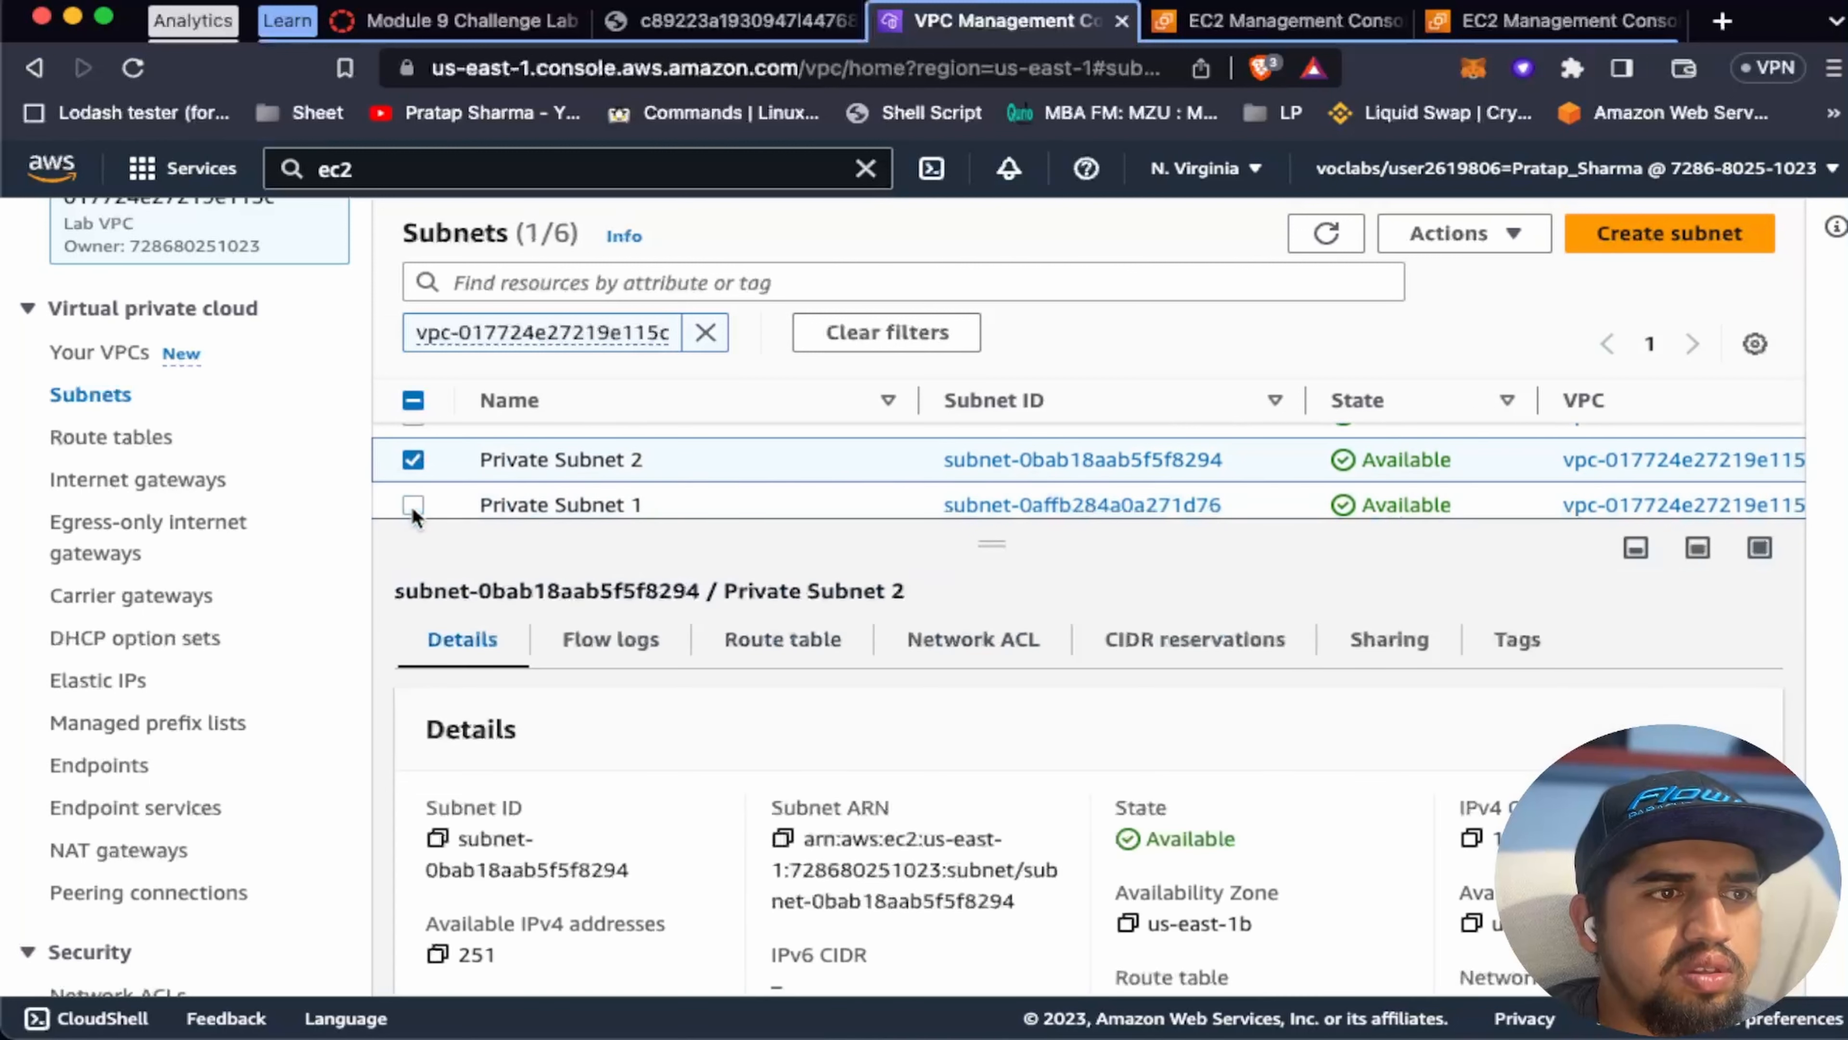
click(759, 641)
scroll(843, 859, down, 1)
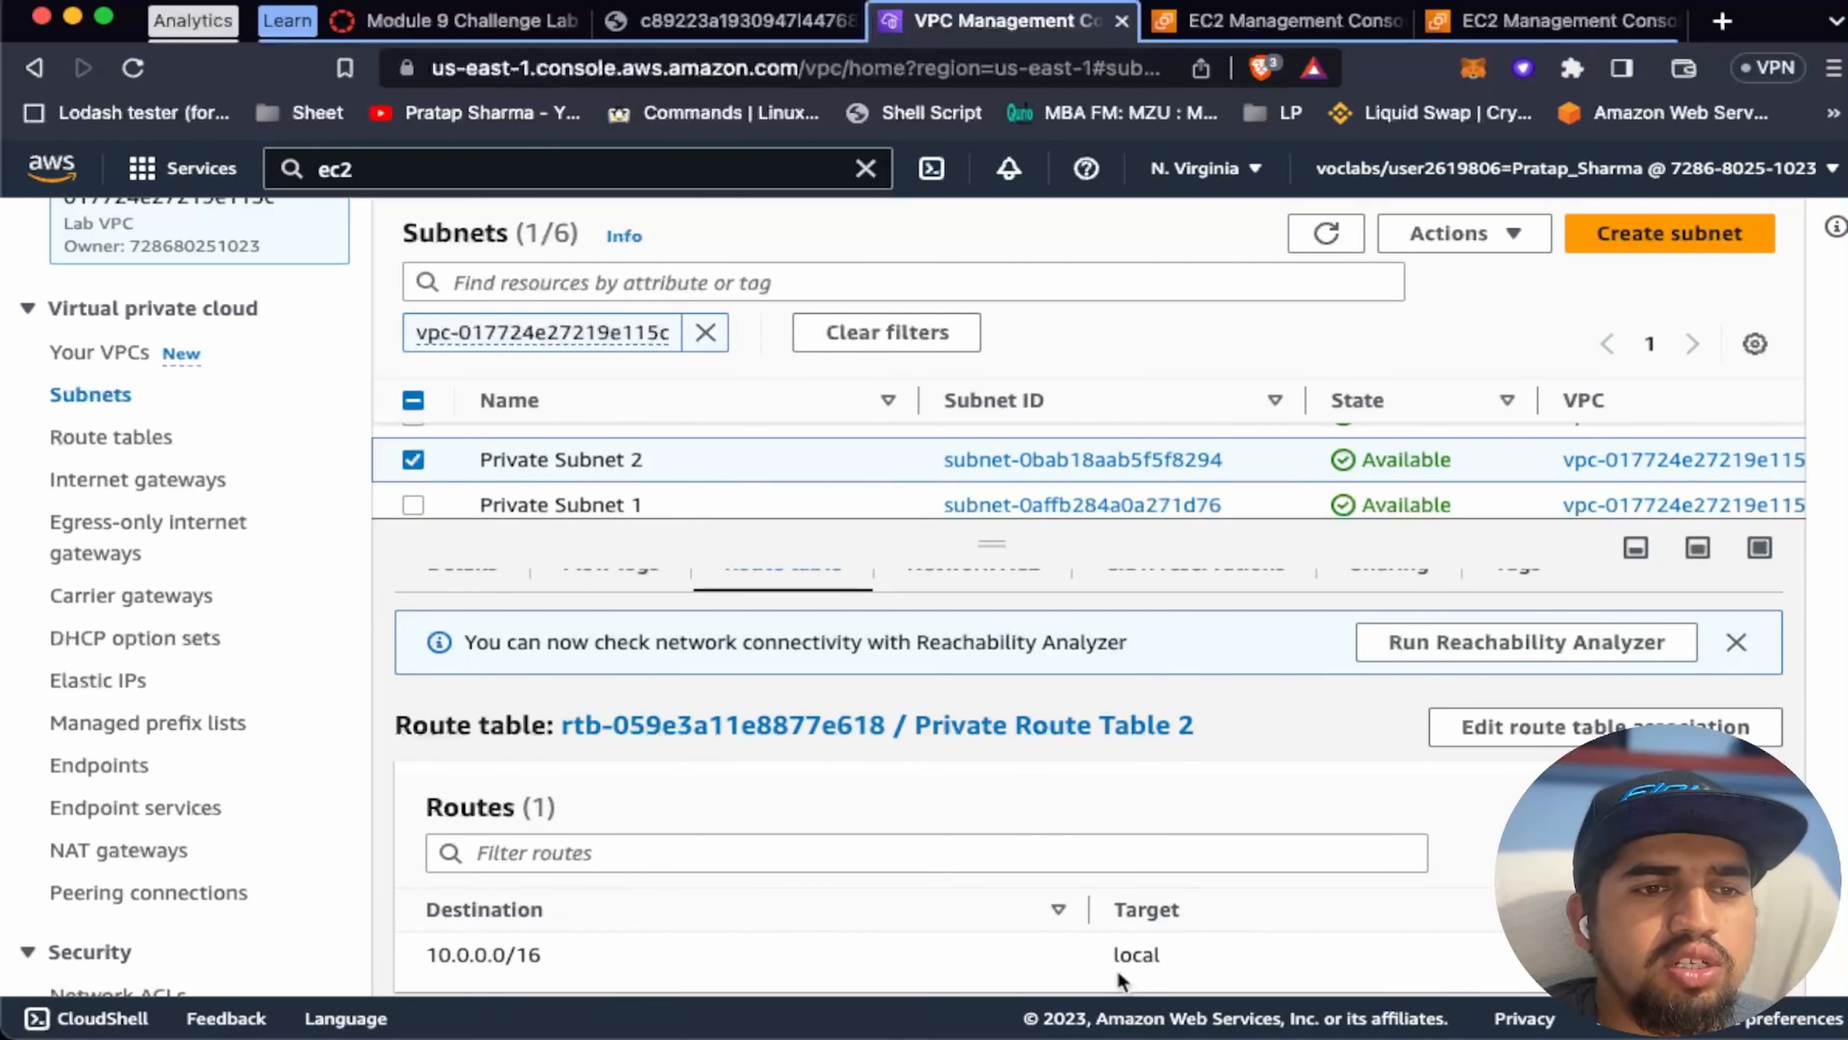
Step: Answer Question 4 with No, read Question 5 about CafeWebAppServer, and return to the VPC console
click(676, 33)
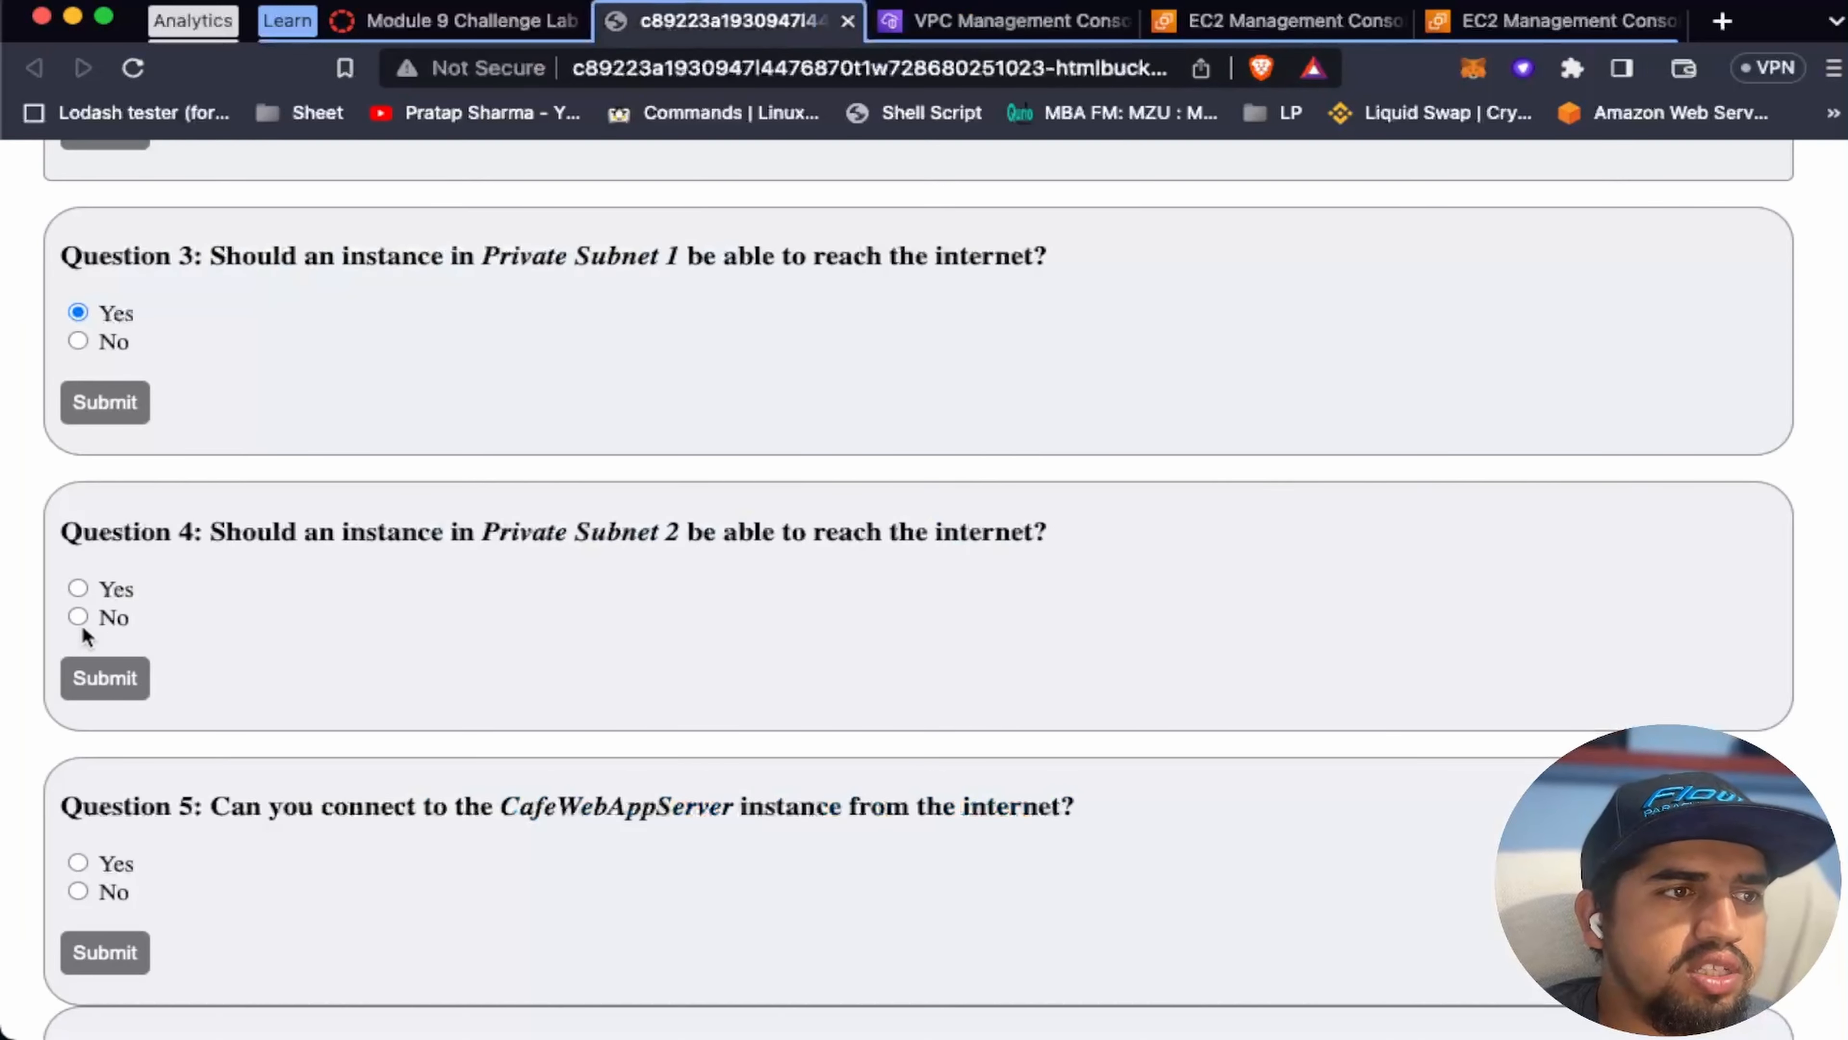
scroll(516, 654, down, 5)
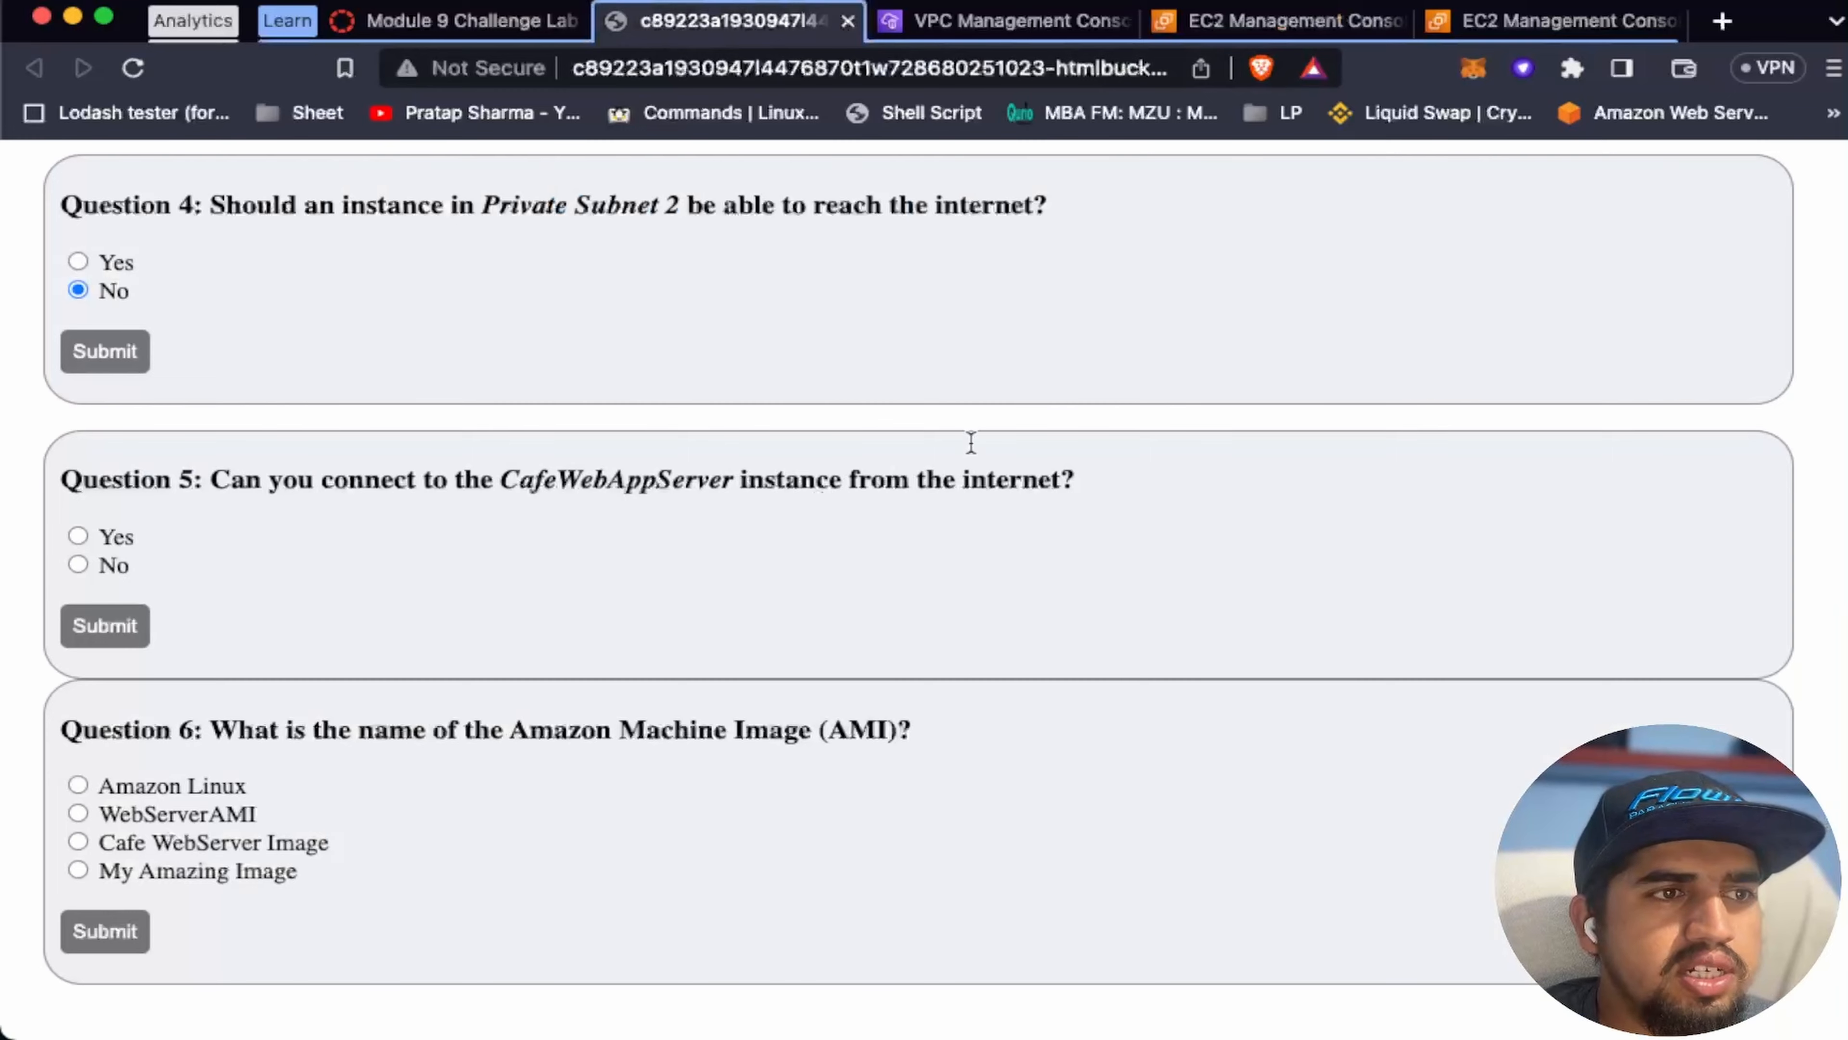
click(1011, 22)
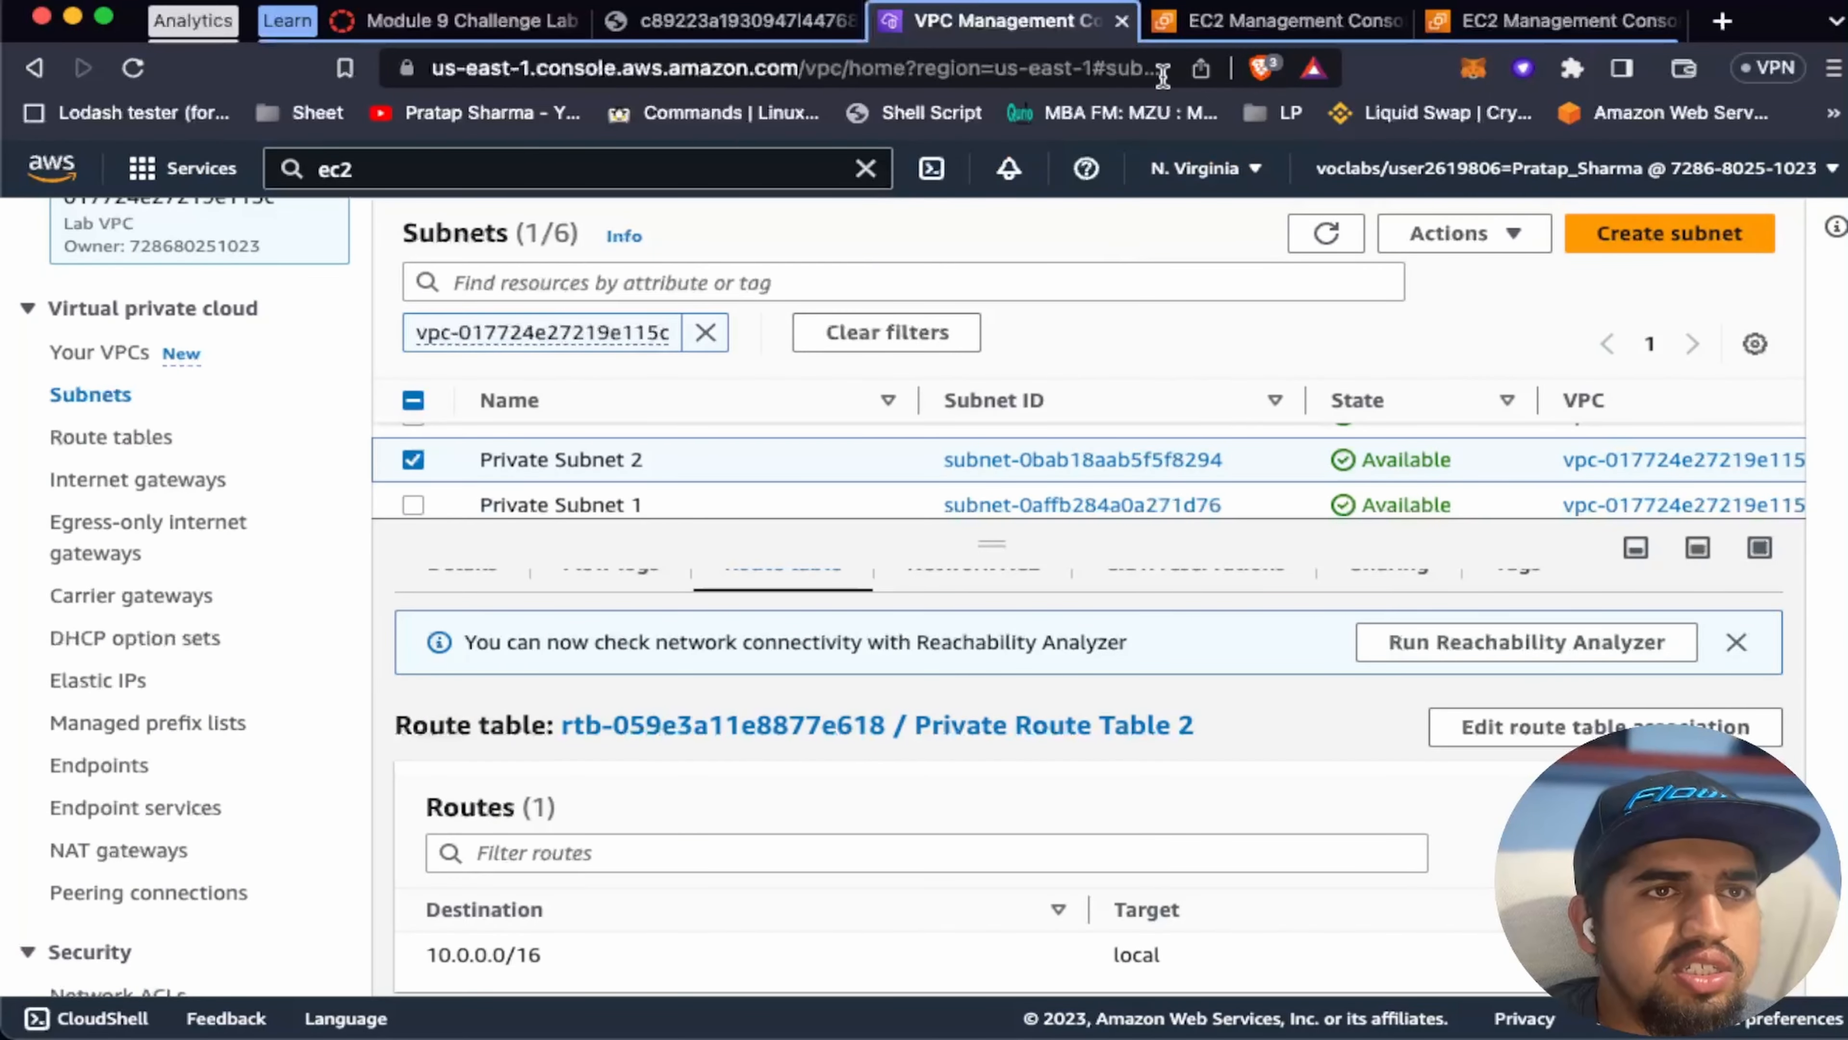
Step: Switch to the EC2 instances list and examine the VPC and subnet in CafeWebAppServer's details
click(1214, 22)
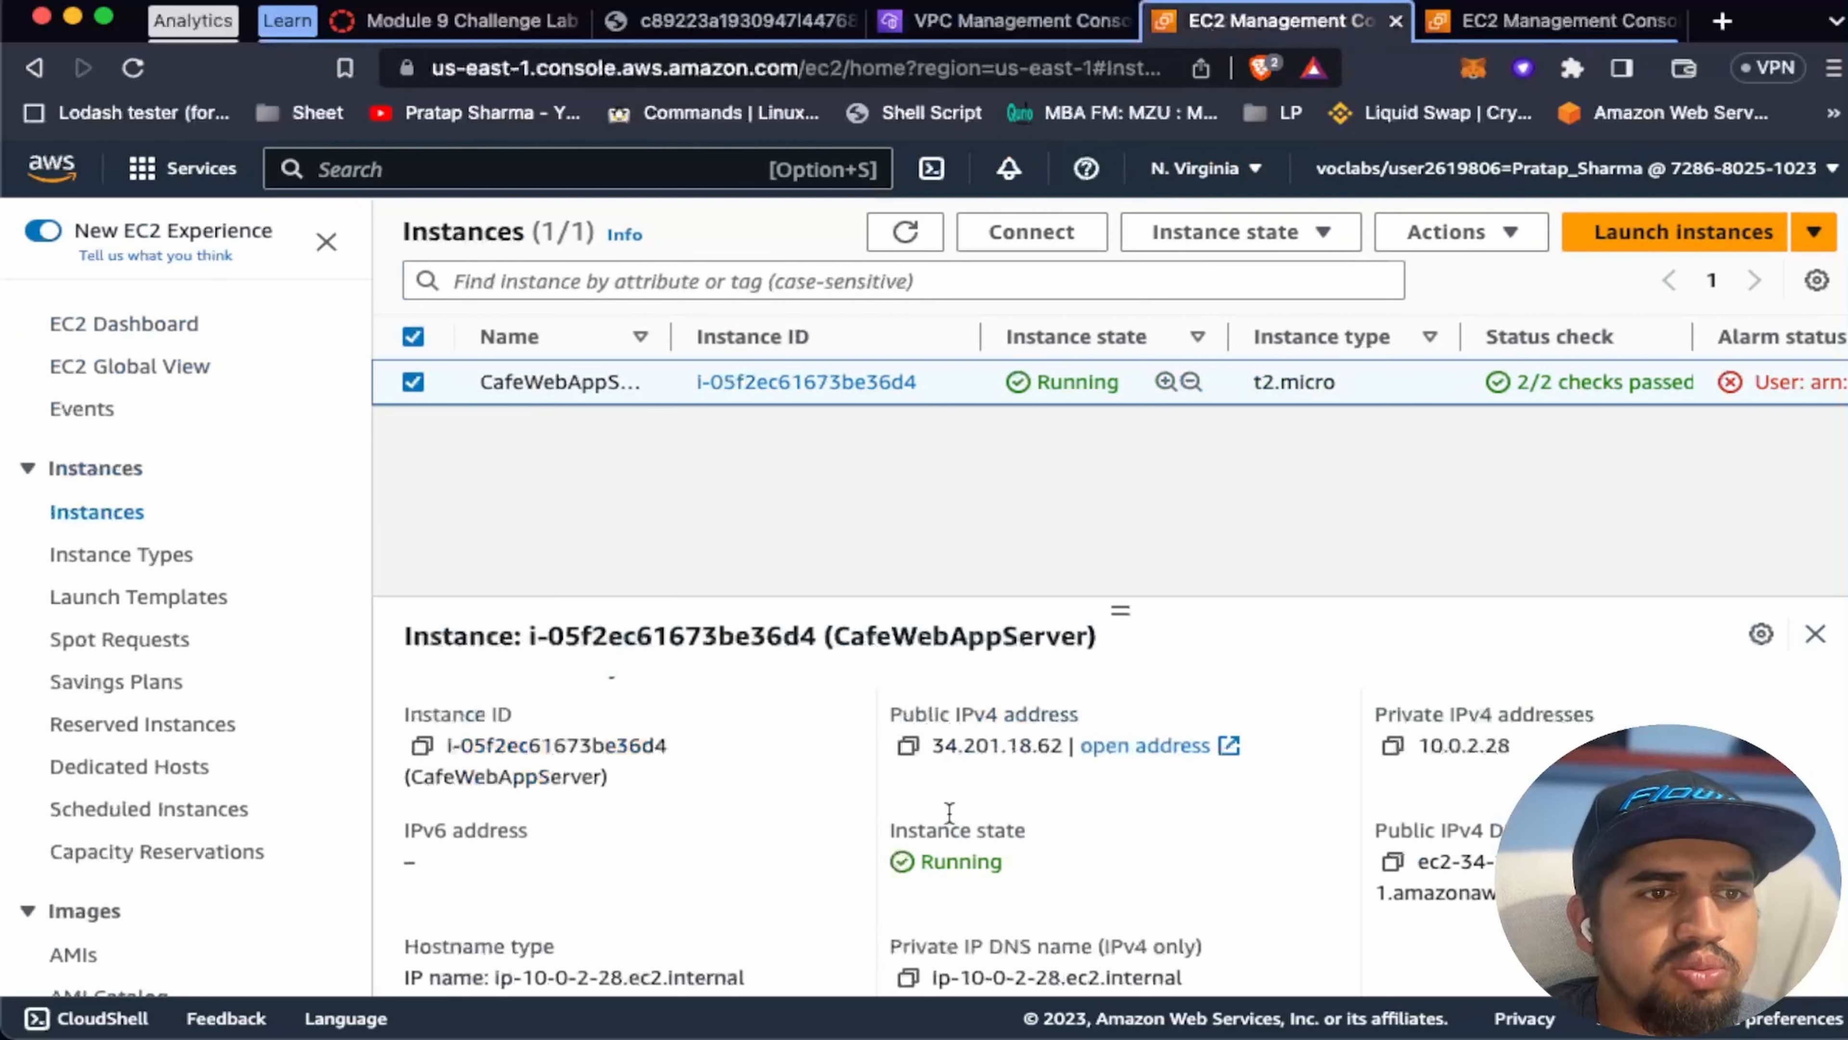
scroll(988, 732, down, 10)
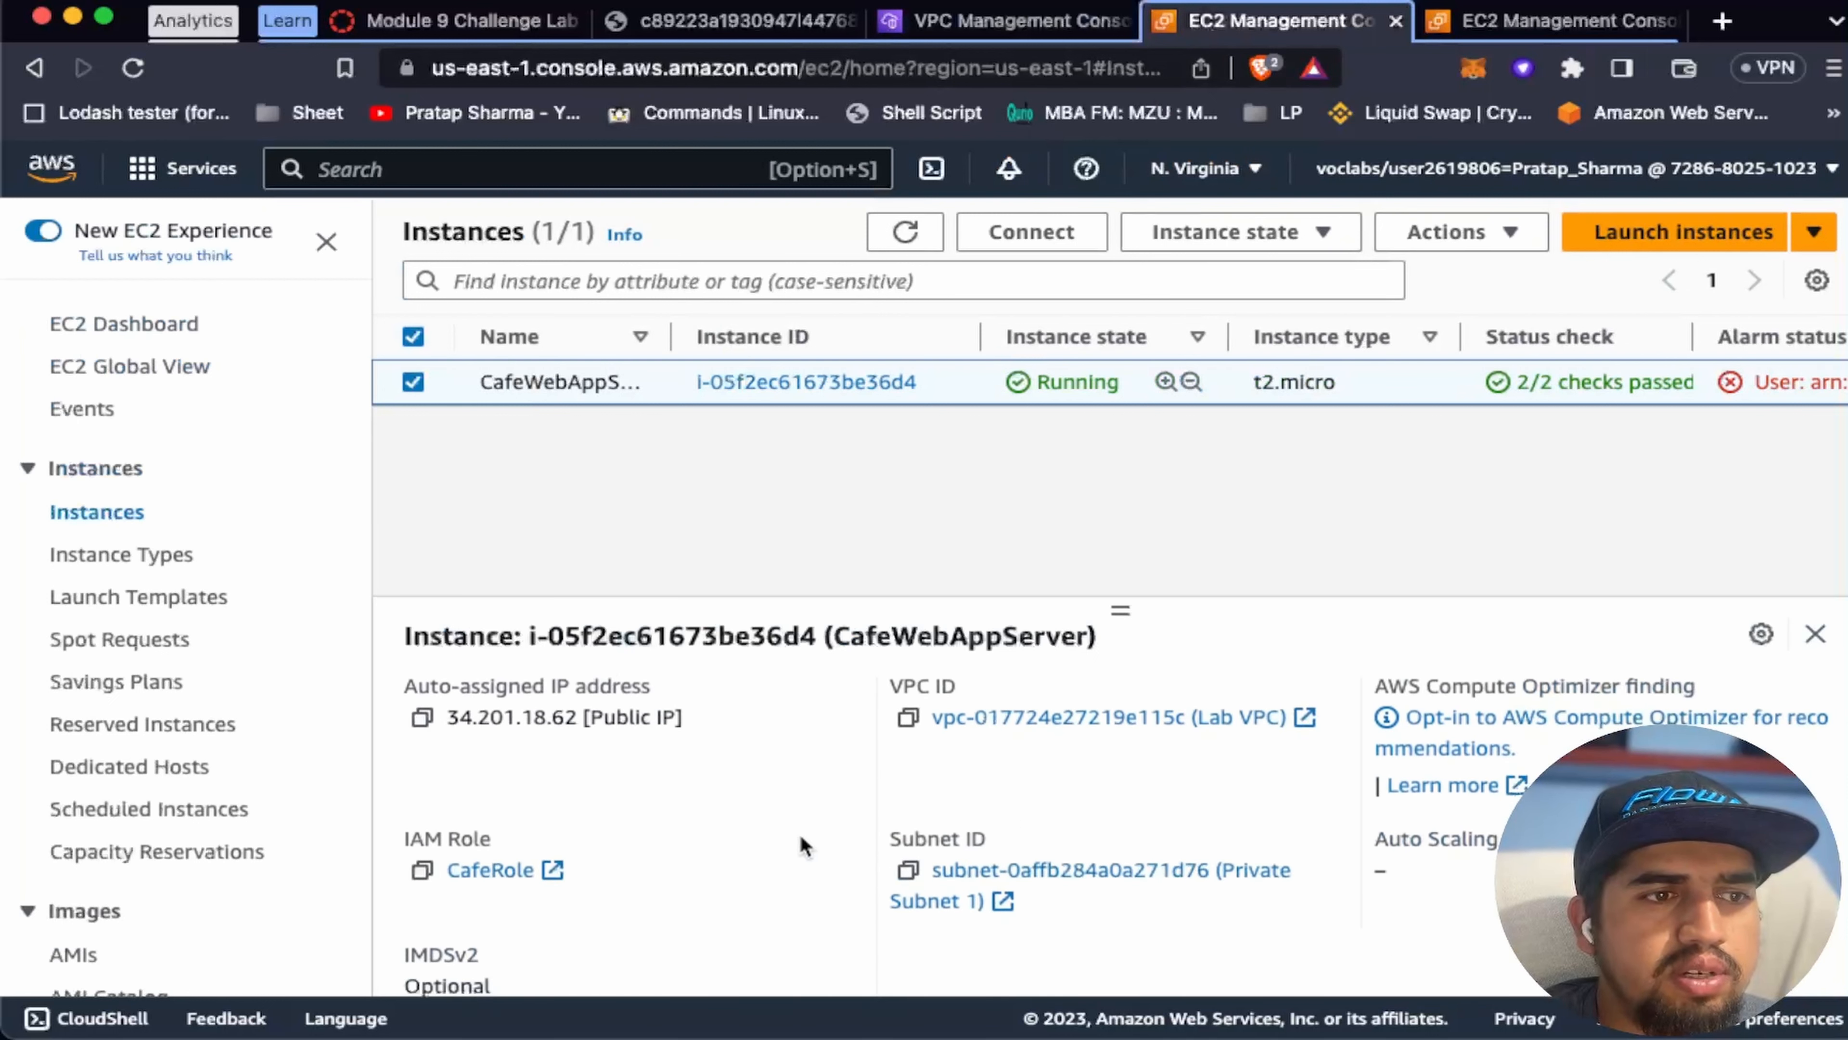
scroll(803, 845, up, 10)
scroll(803, 845, up, 3)
Step: Show CafeWebAppServer's security settings and examine the port range, protocol and source of its inbound and outbound rules
click(593, 711)
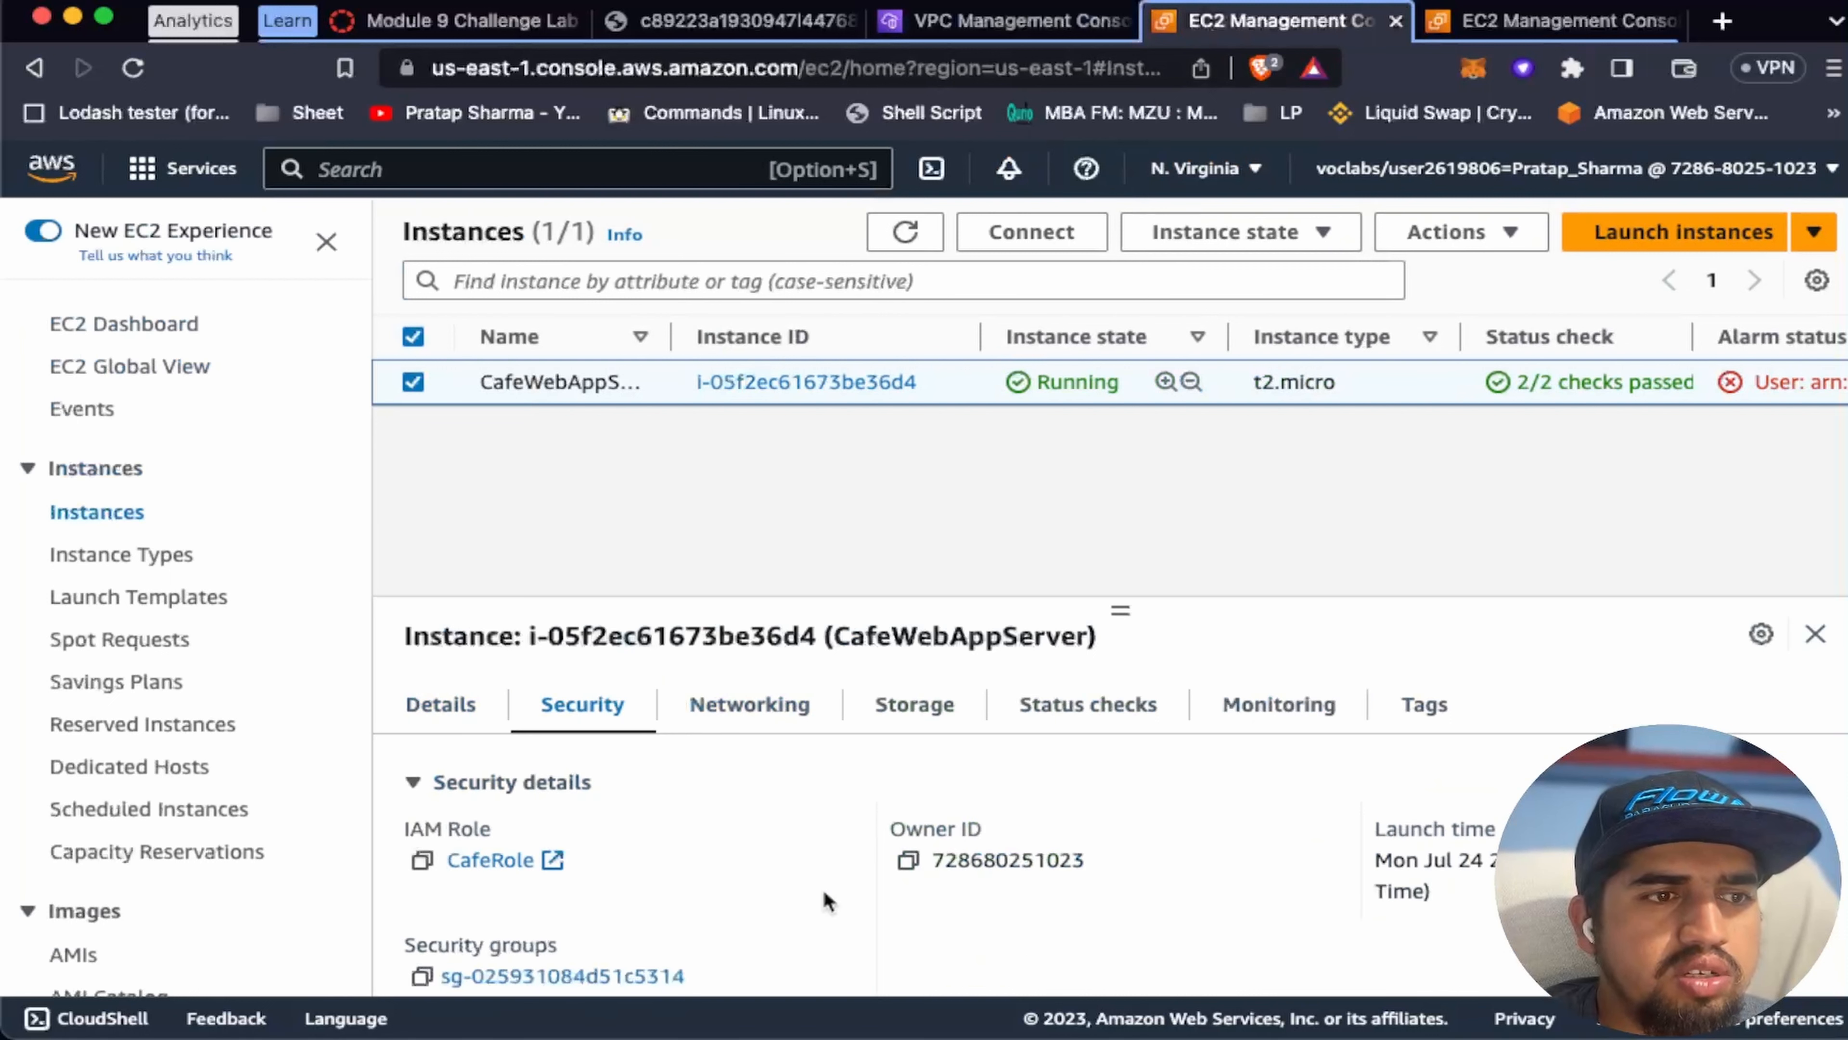
scroll(823, 888, down, 2)
scroll(823, 888, down, 5)
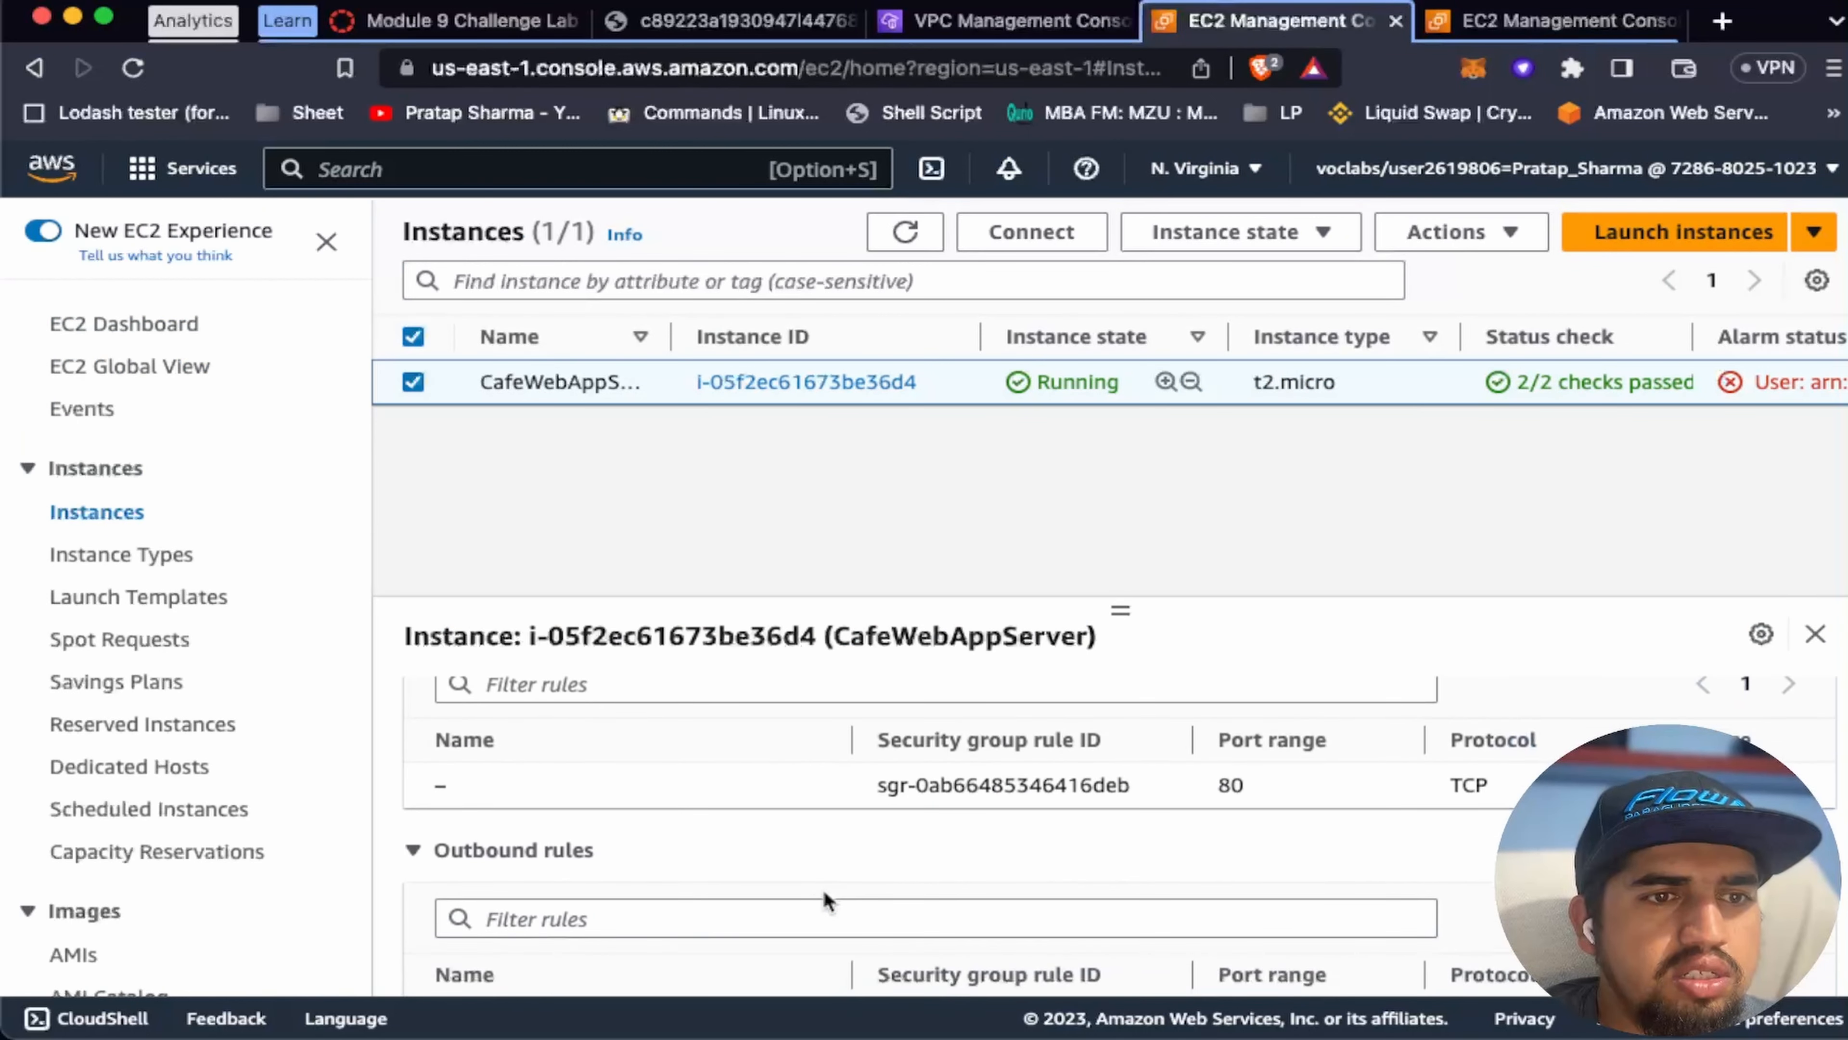
scroll(823, 888, down, 1)
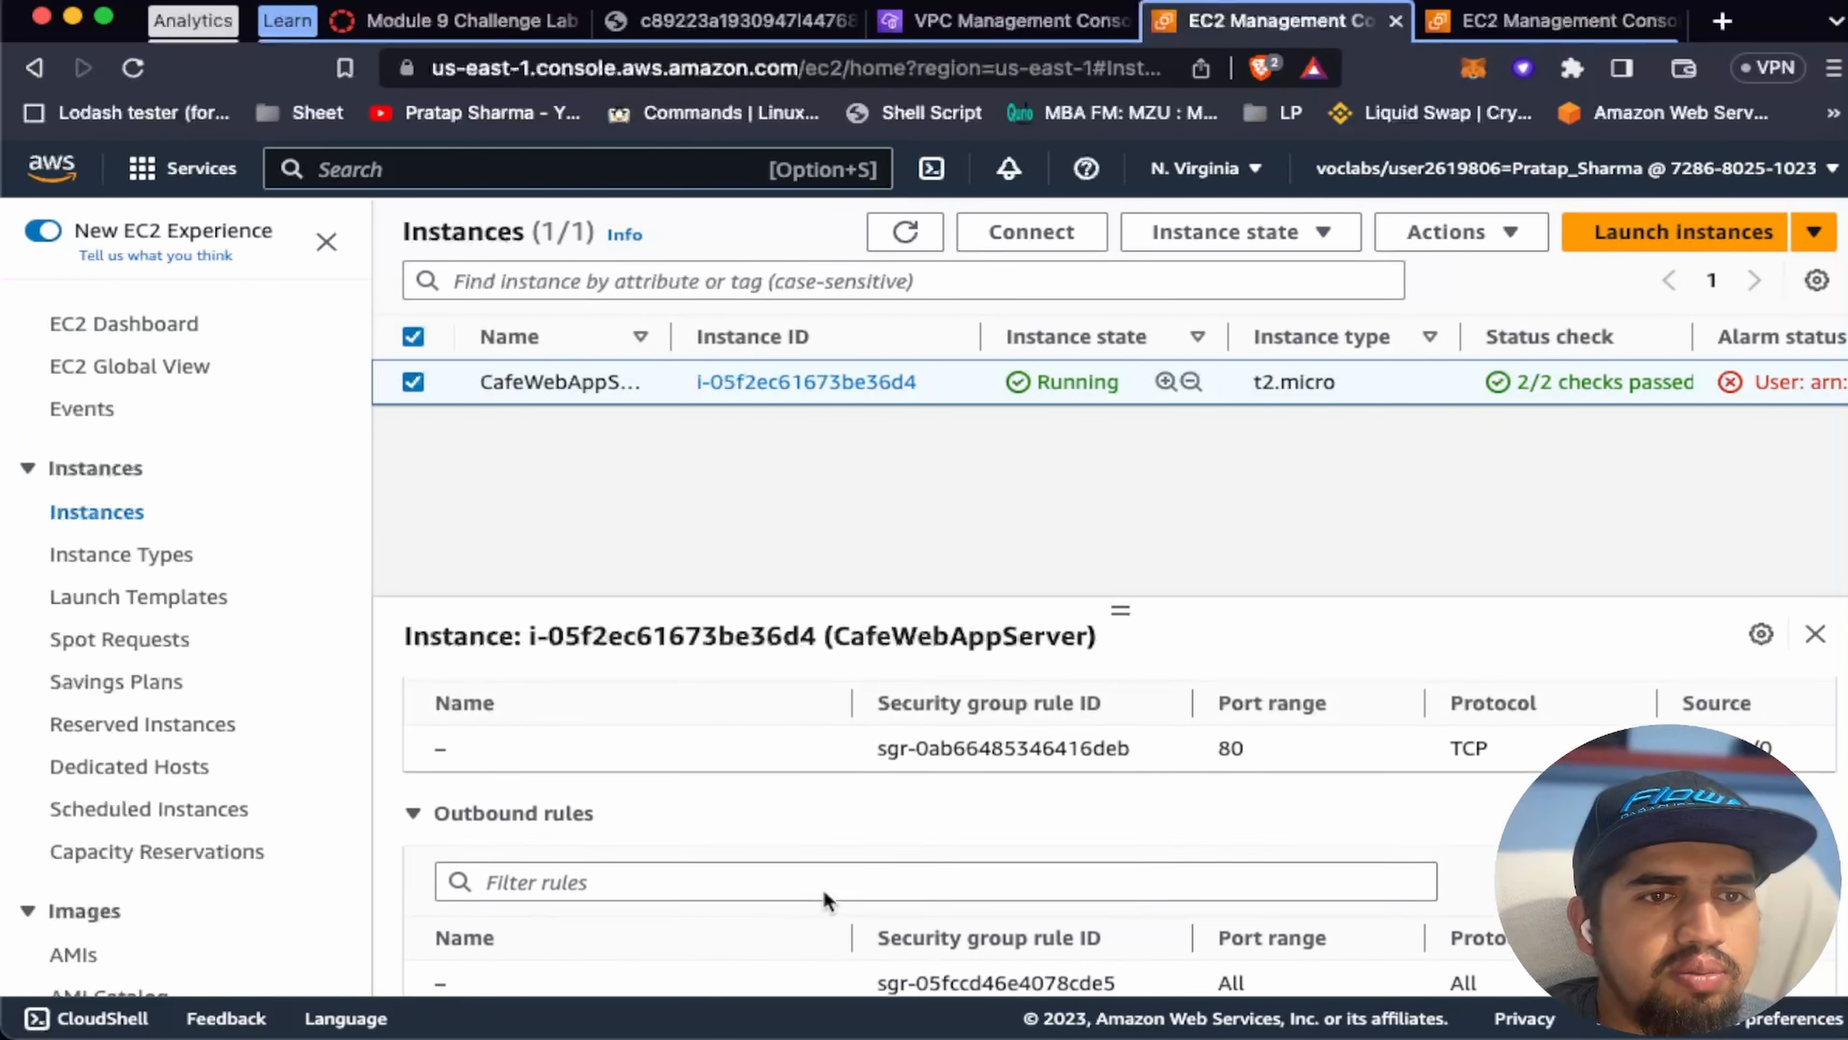
scroll(1172, 764, right, 3)
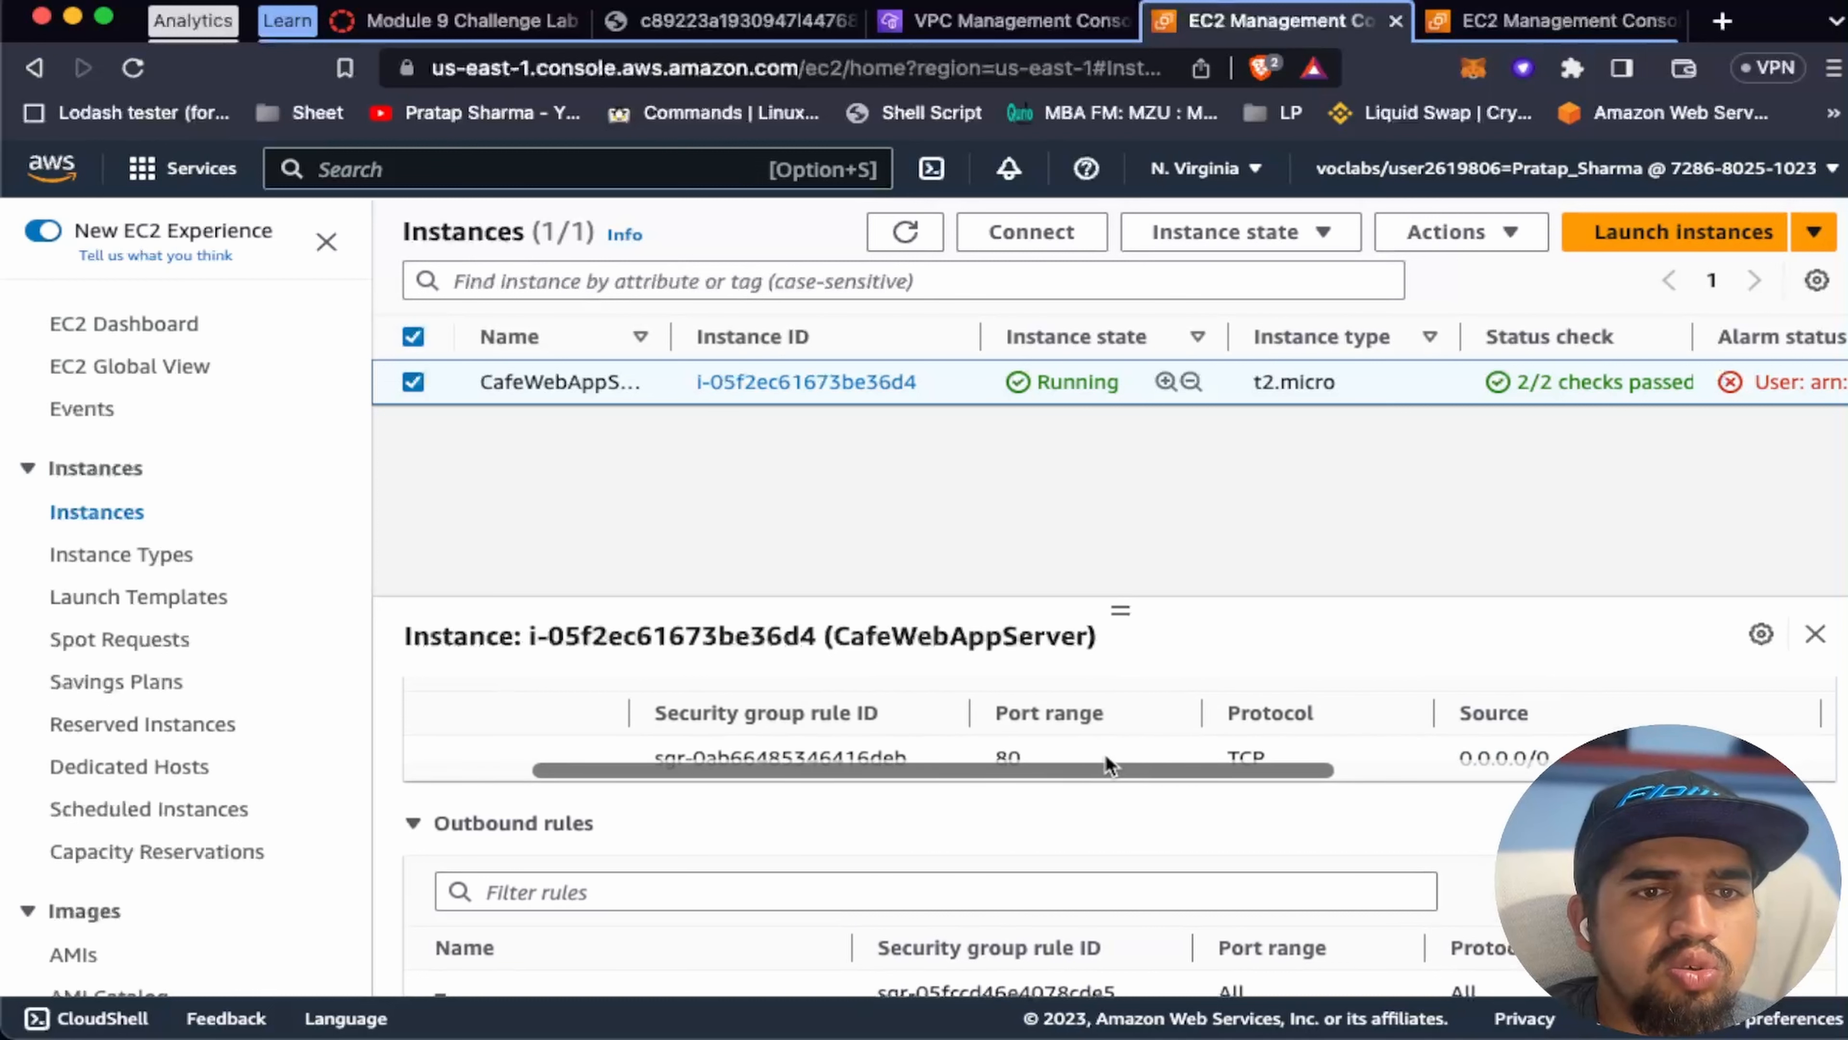
scroll(1080, 741, left, 3)
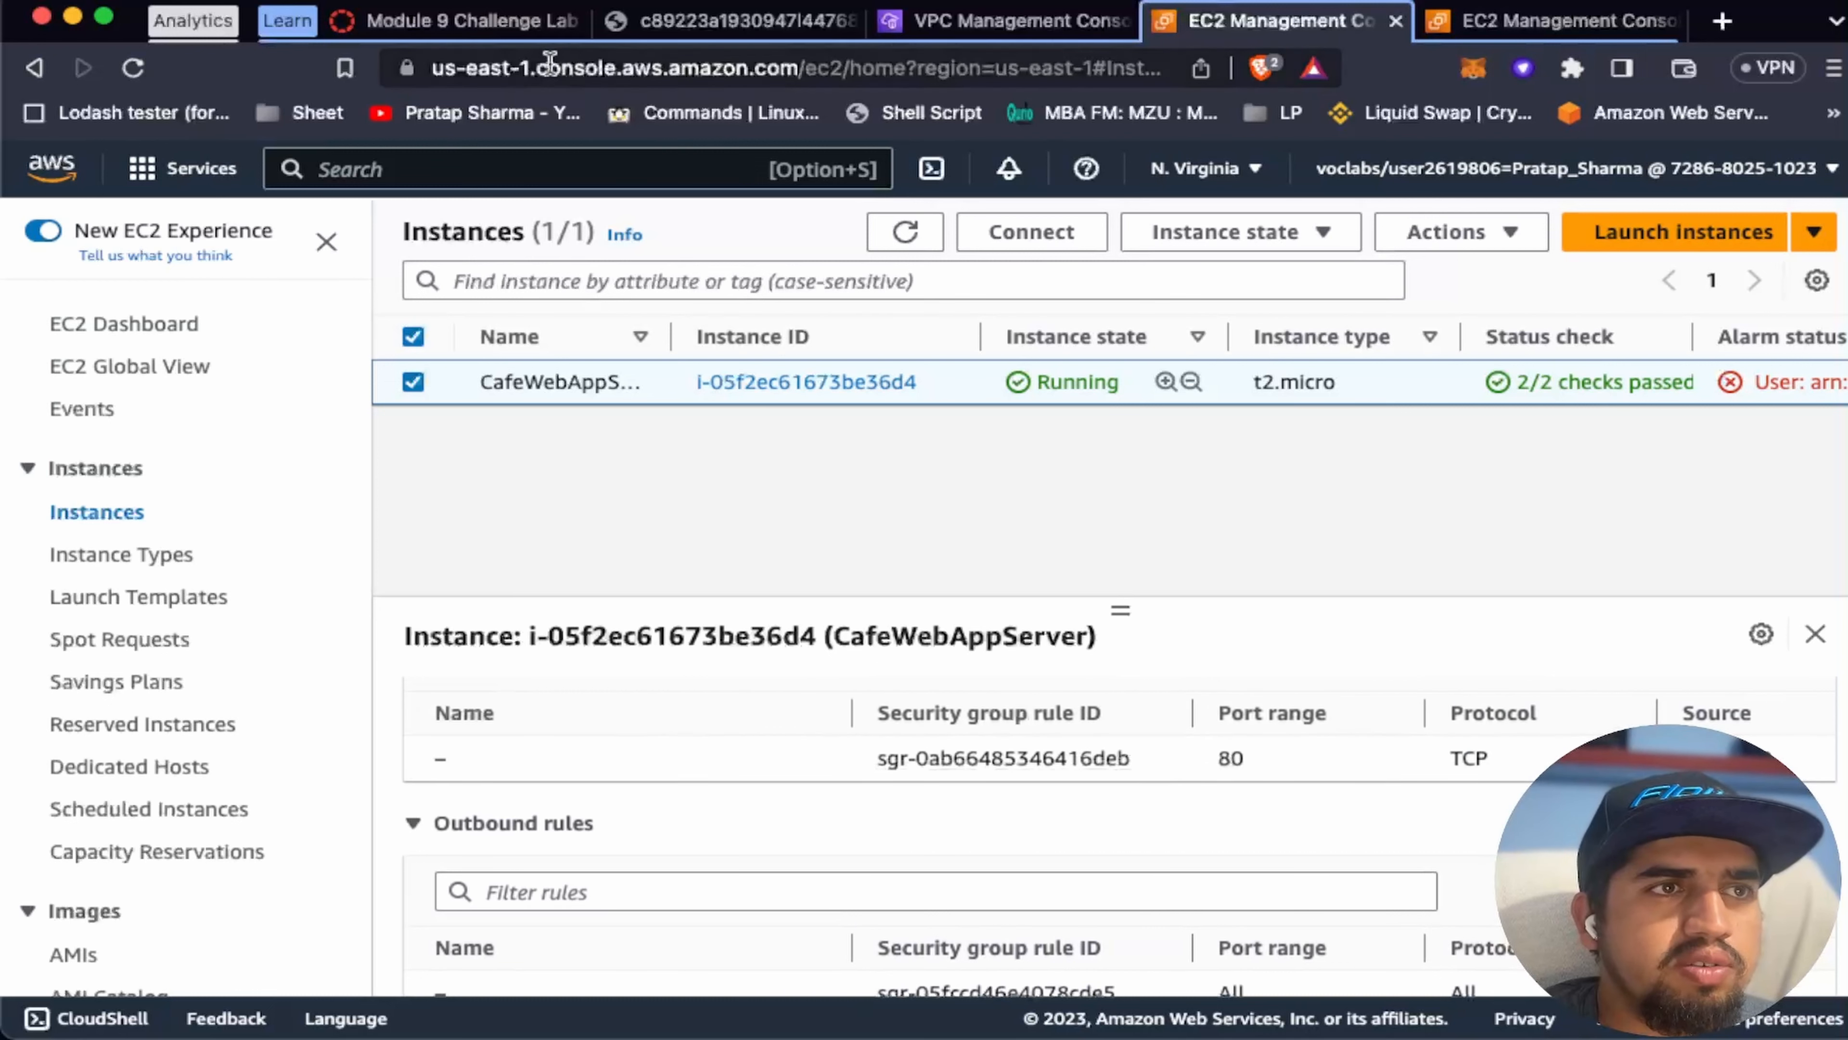
Step: Answer Question 5 with No, read Question 6, and open the list of owned AMIs in the EC2 console
click(690, 22)
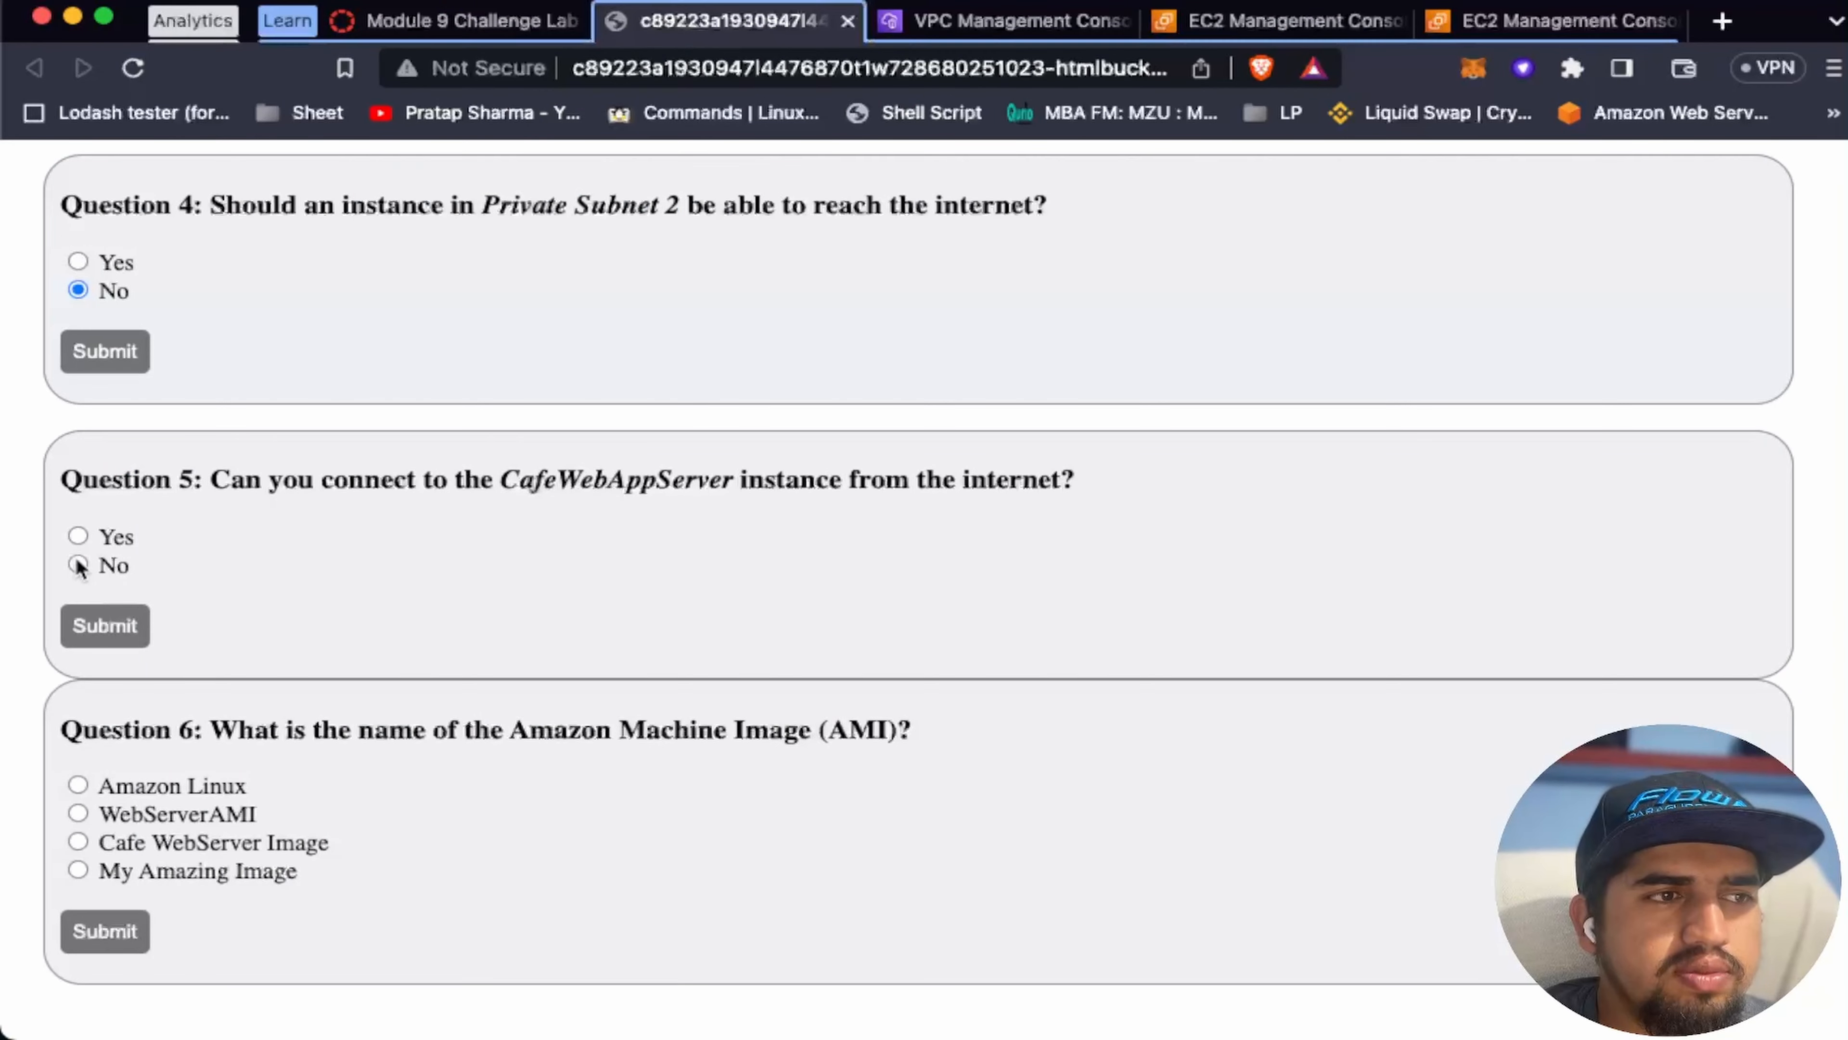
scroll(442, 667, down, 1)
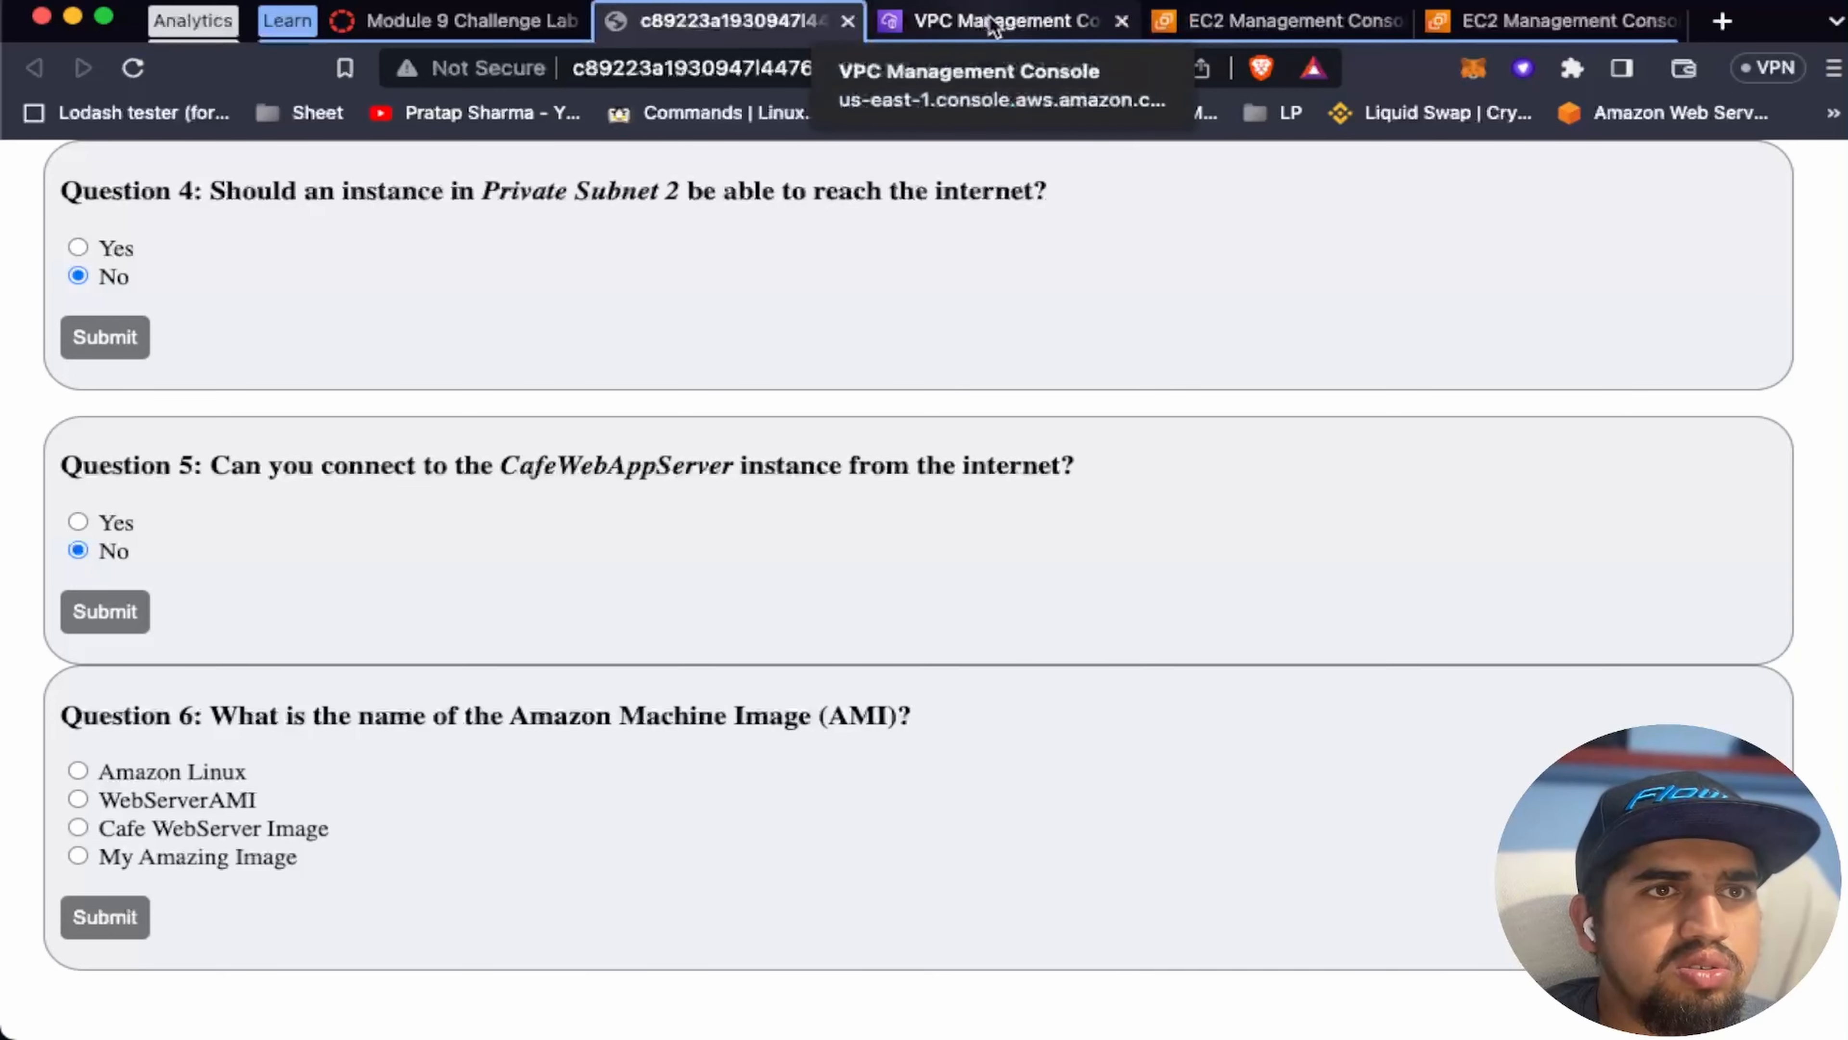
click(1235, 28)
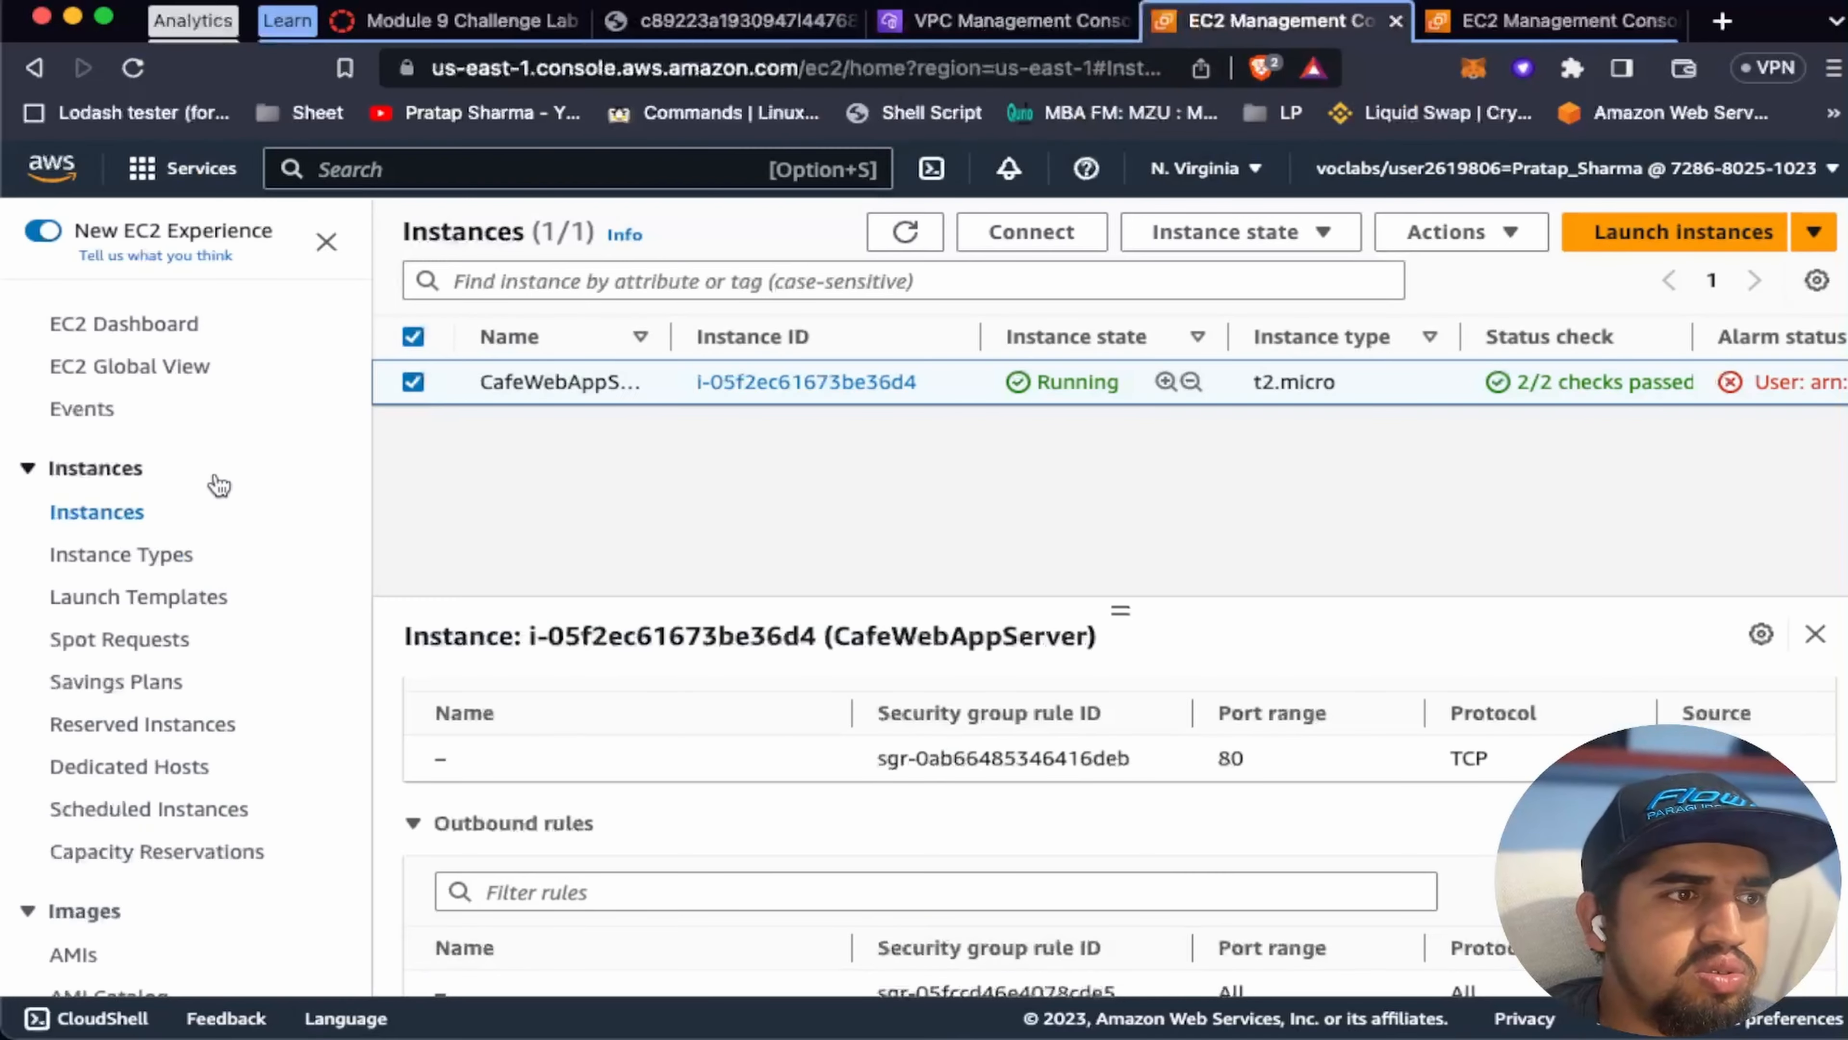
scroll(218, 485, down, 1)
scroll(218, 484, down, 2)
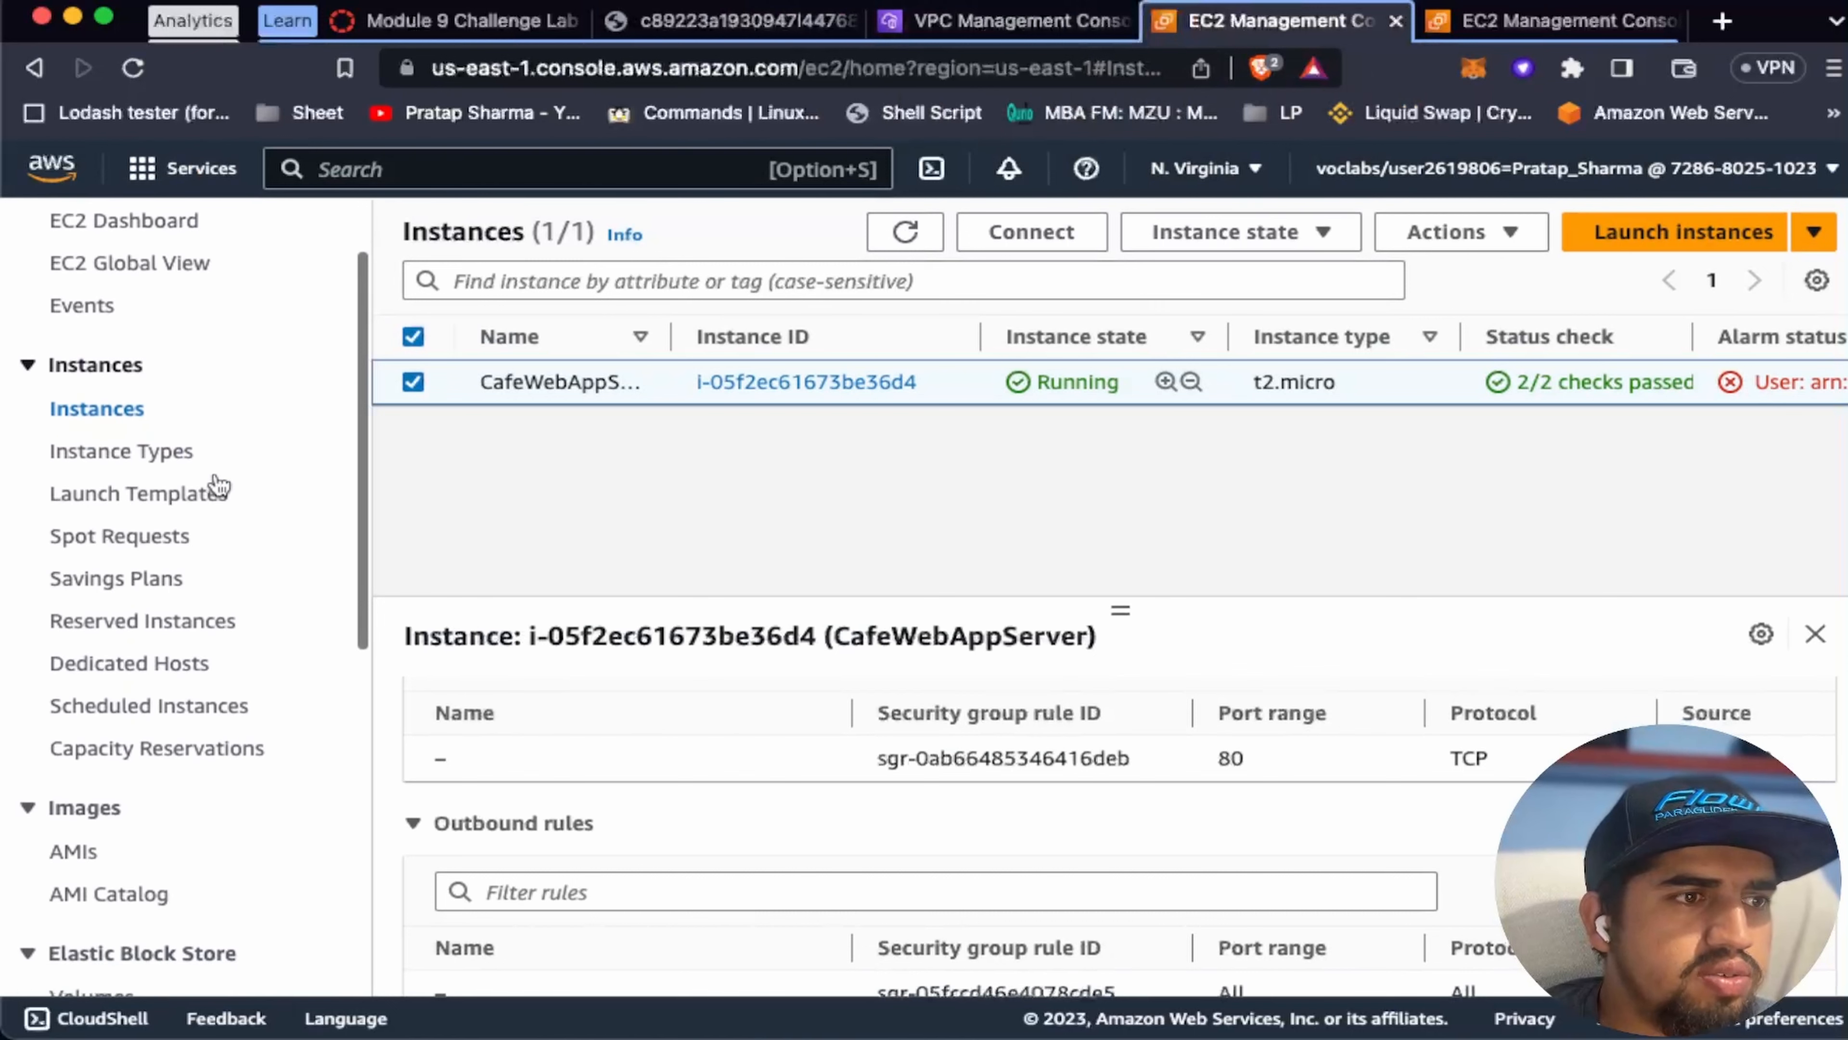
click(74, 850)
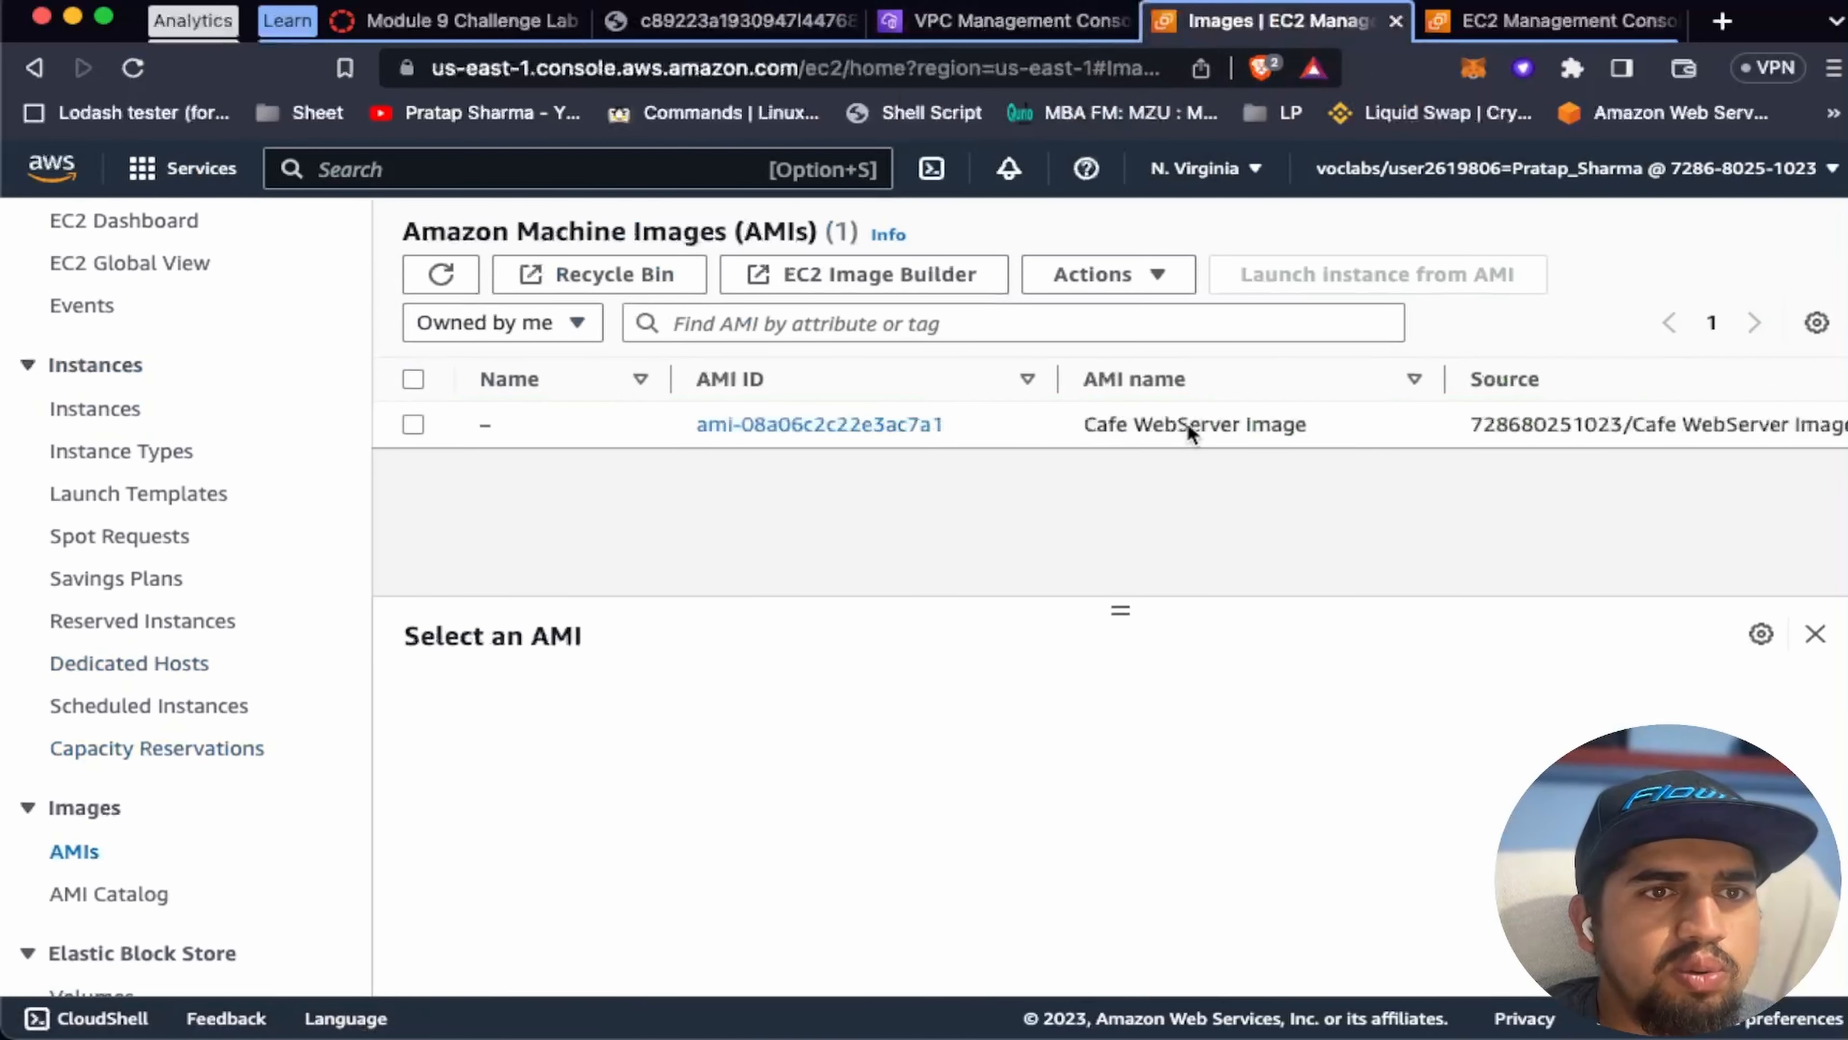
Step: Answer Question 6 about the AMI name with Cafe WebServer Image and submit the answer
click(720, 21)
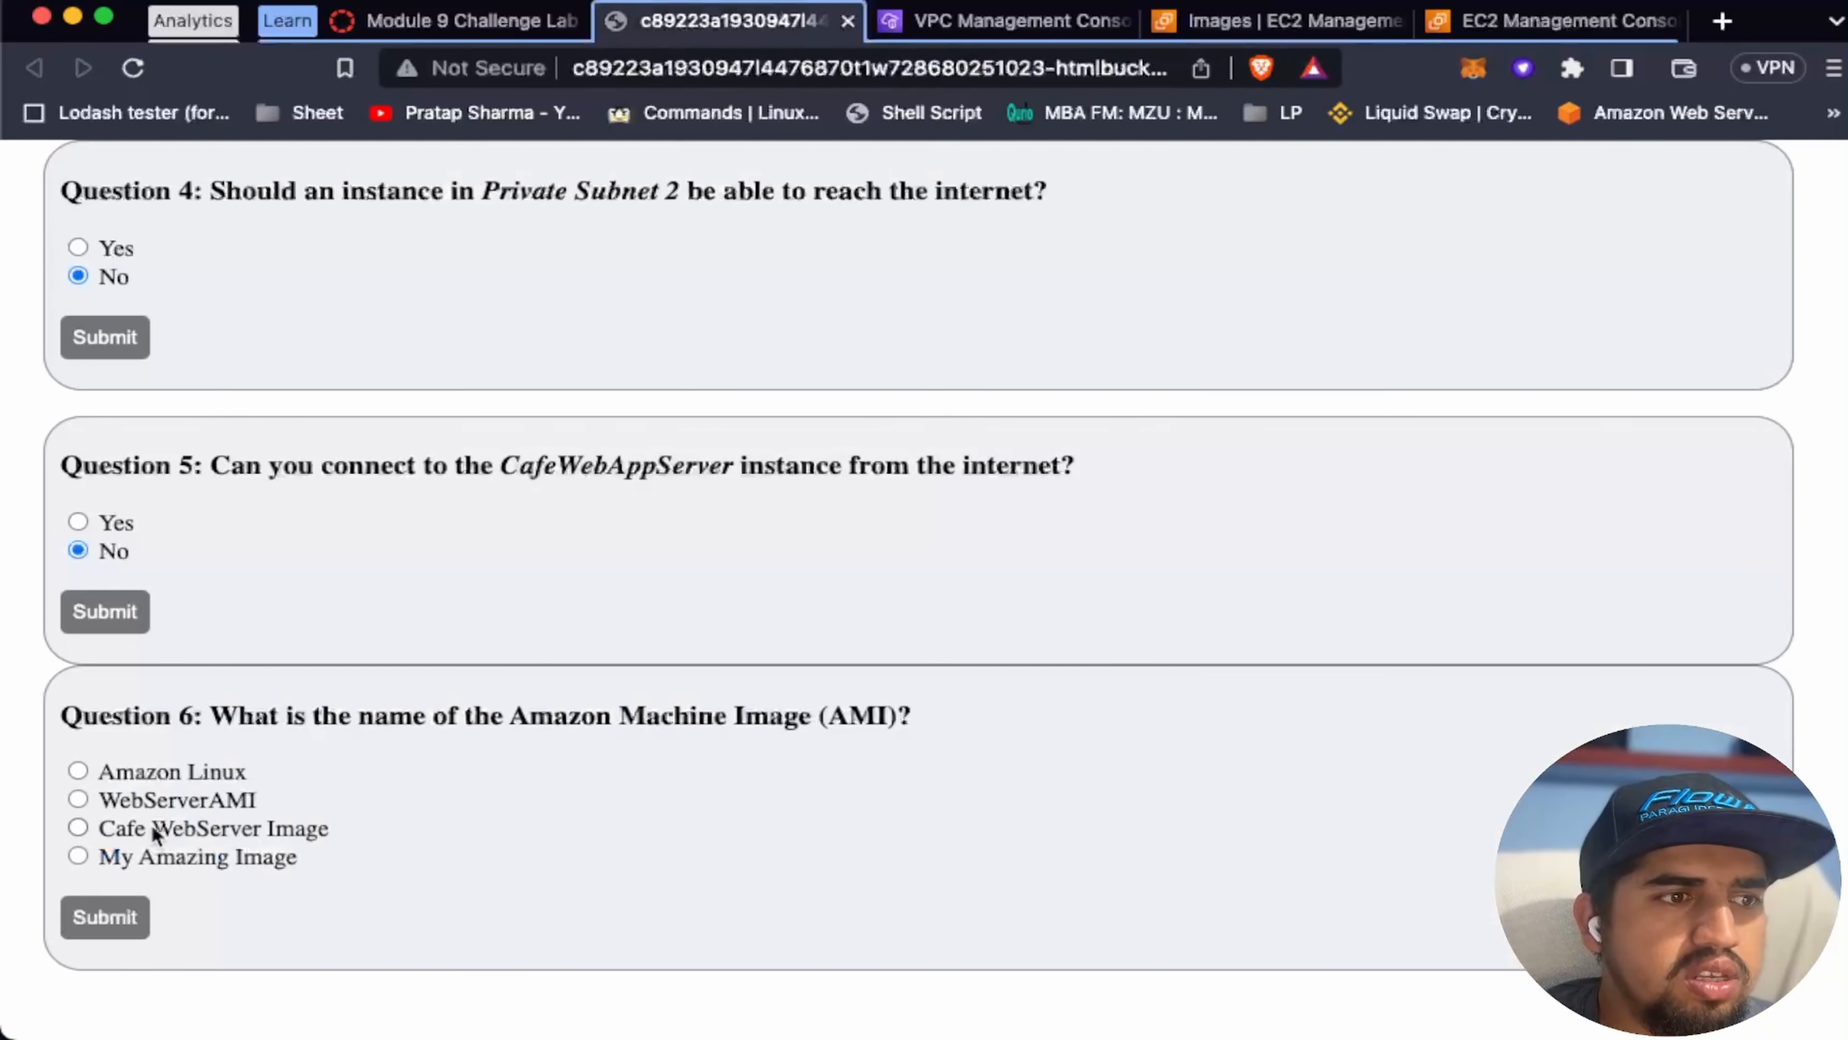
click(78, 828)
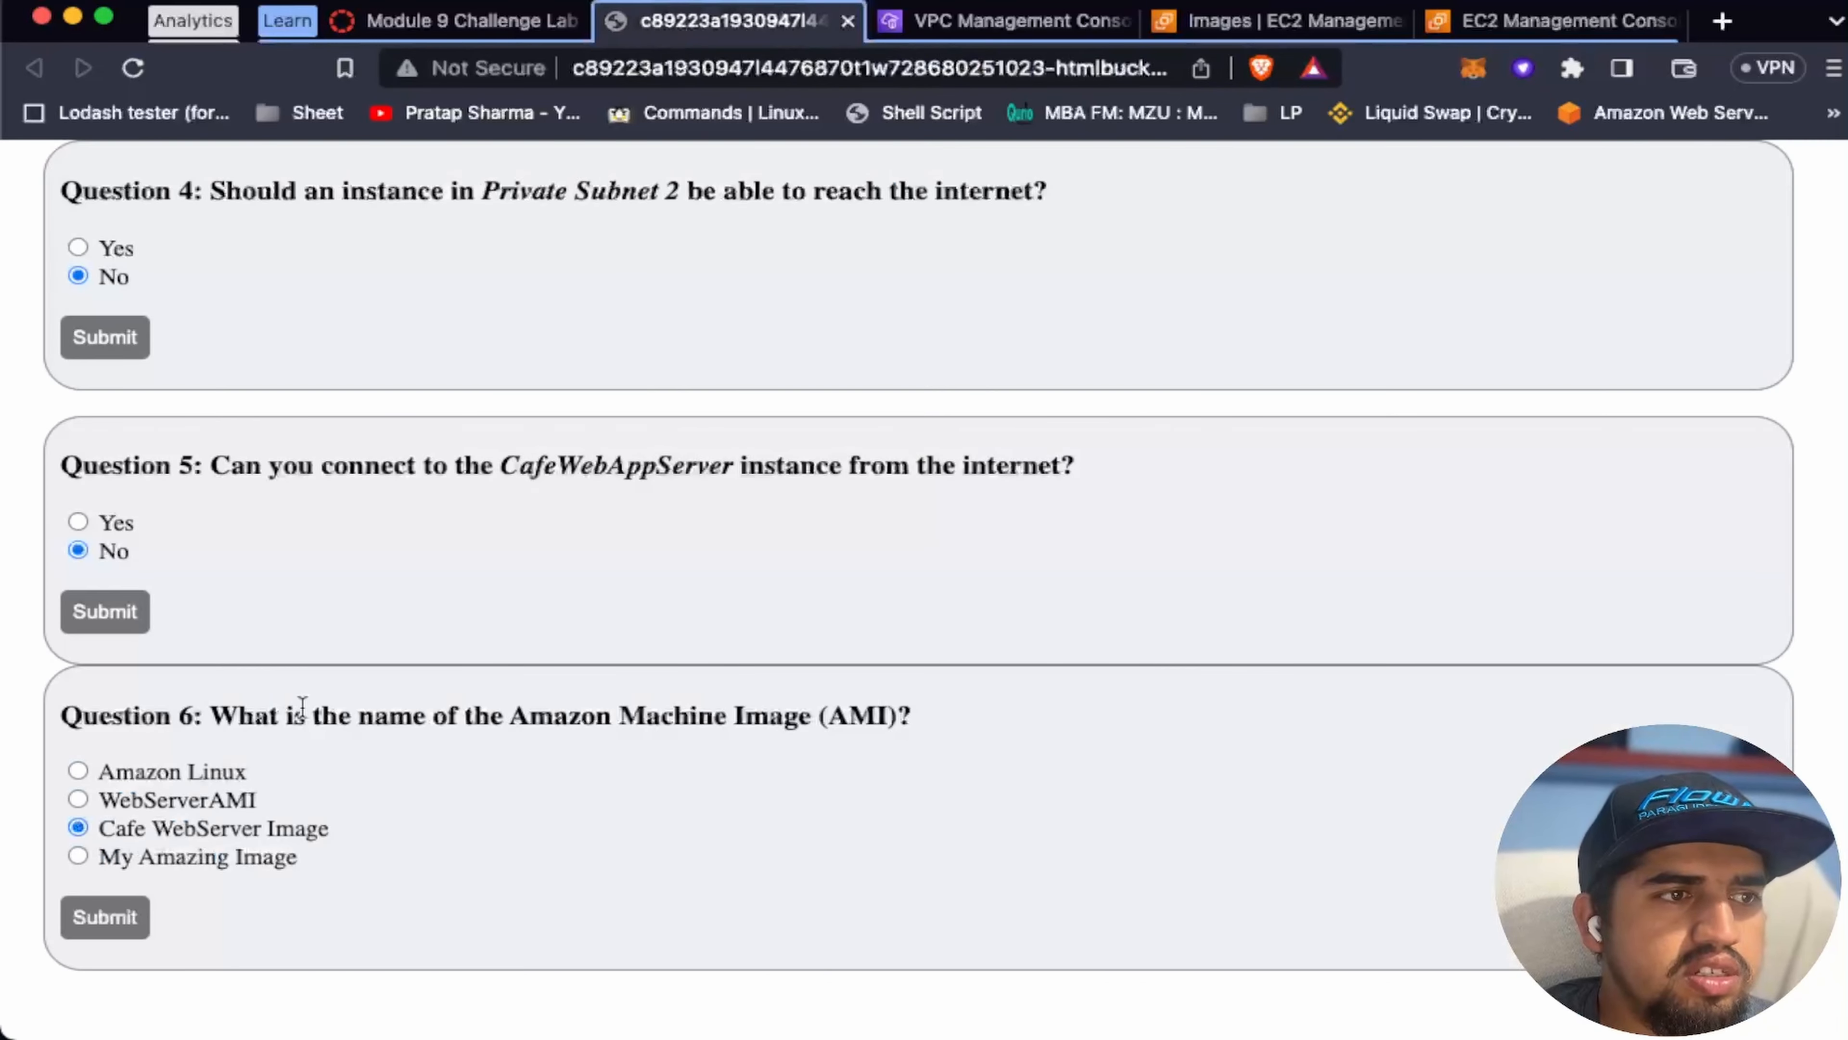
click(95, 916)
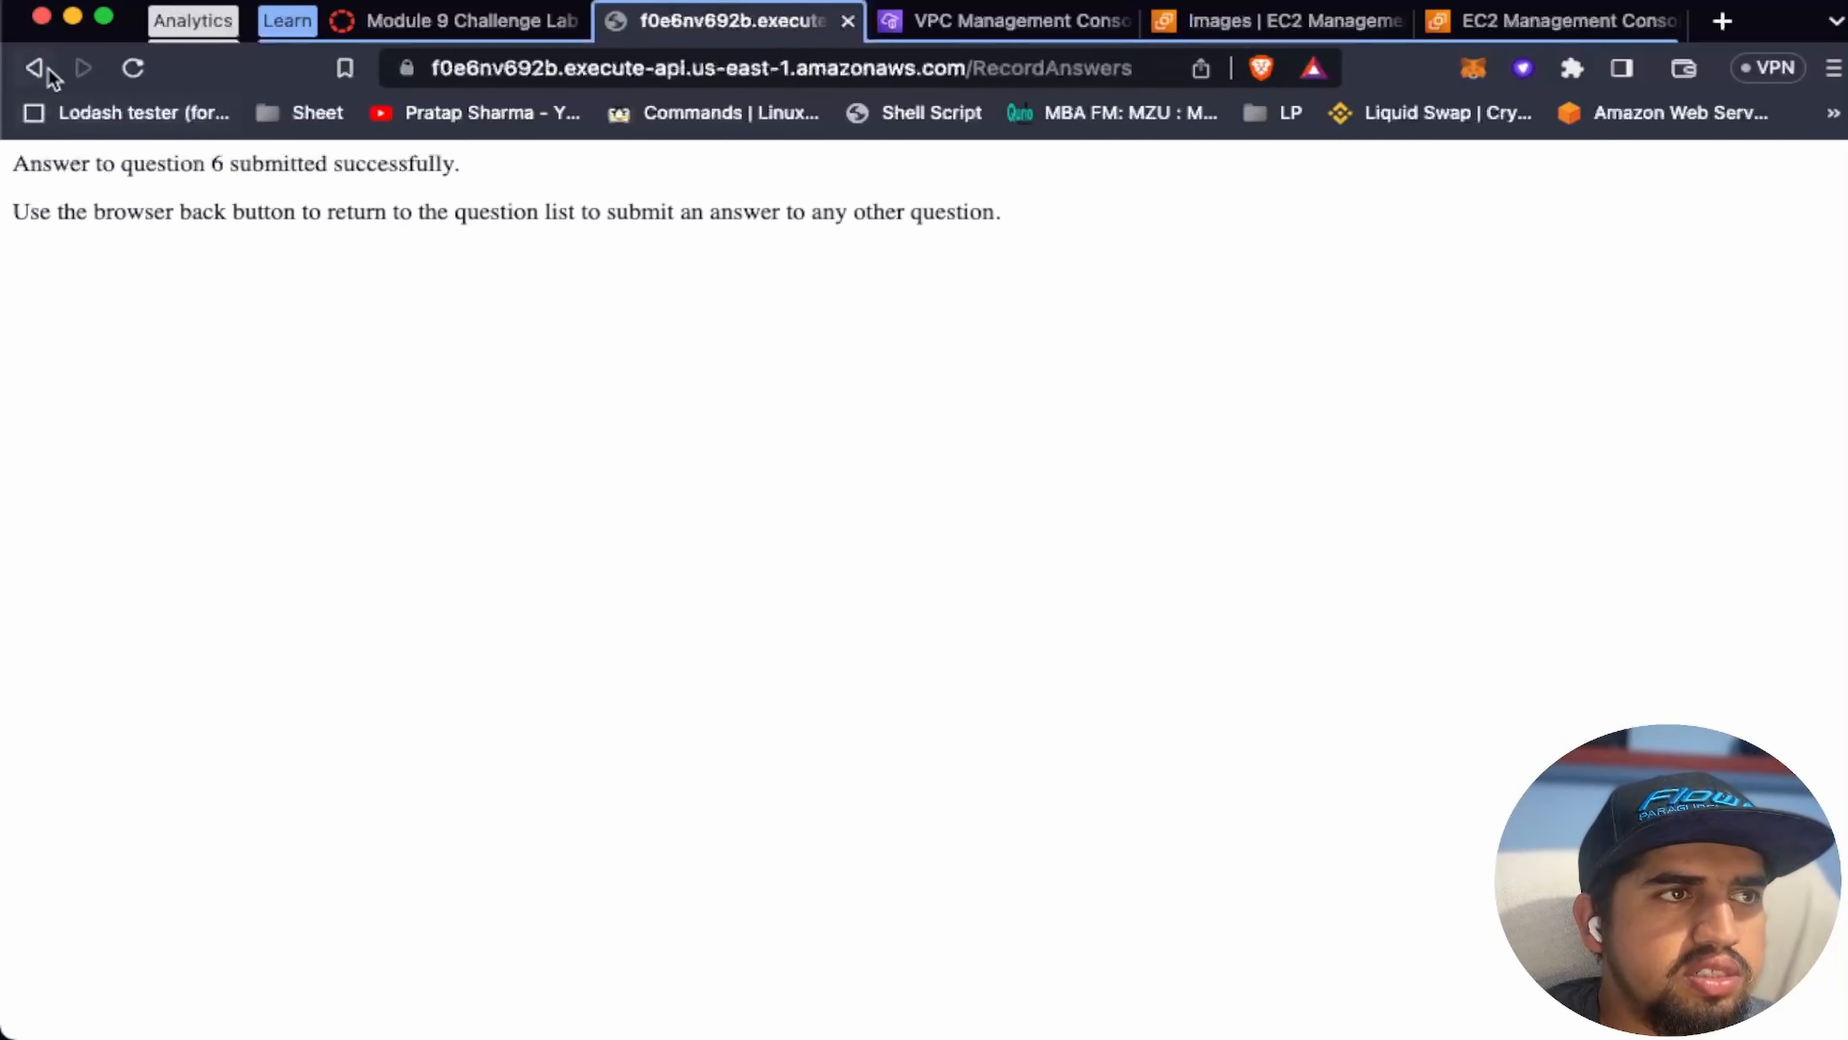
Step: Submit the answers to Questions 5, 4 and 3 one at a time, returning to the question list after each
click(42, 71)
click(123, 620)
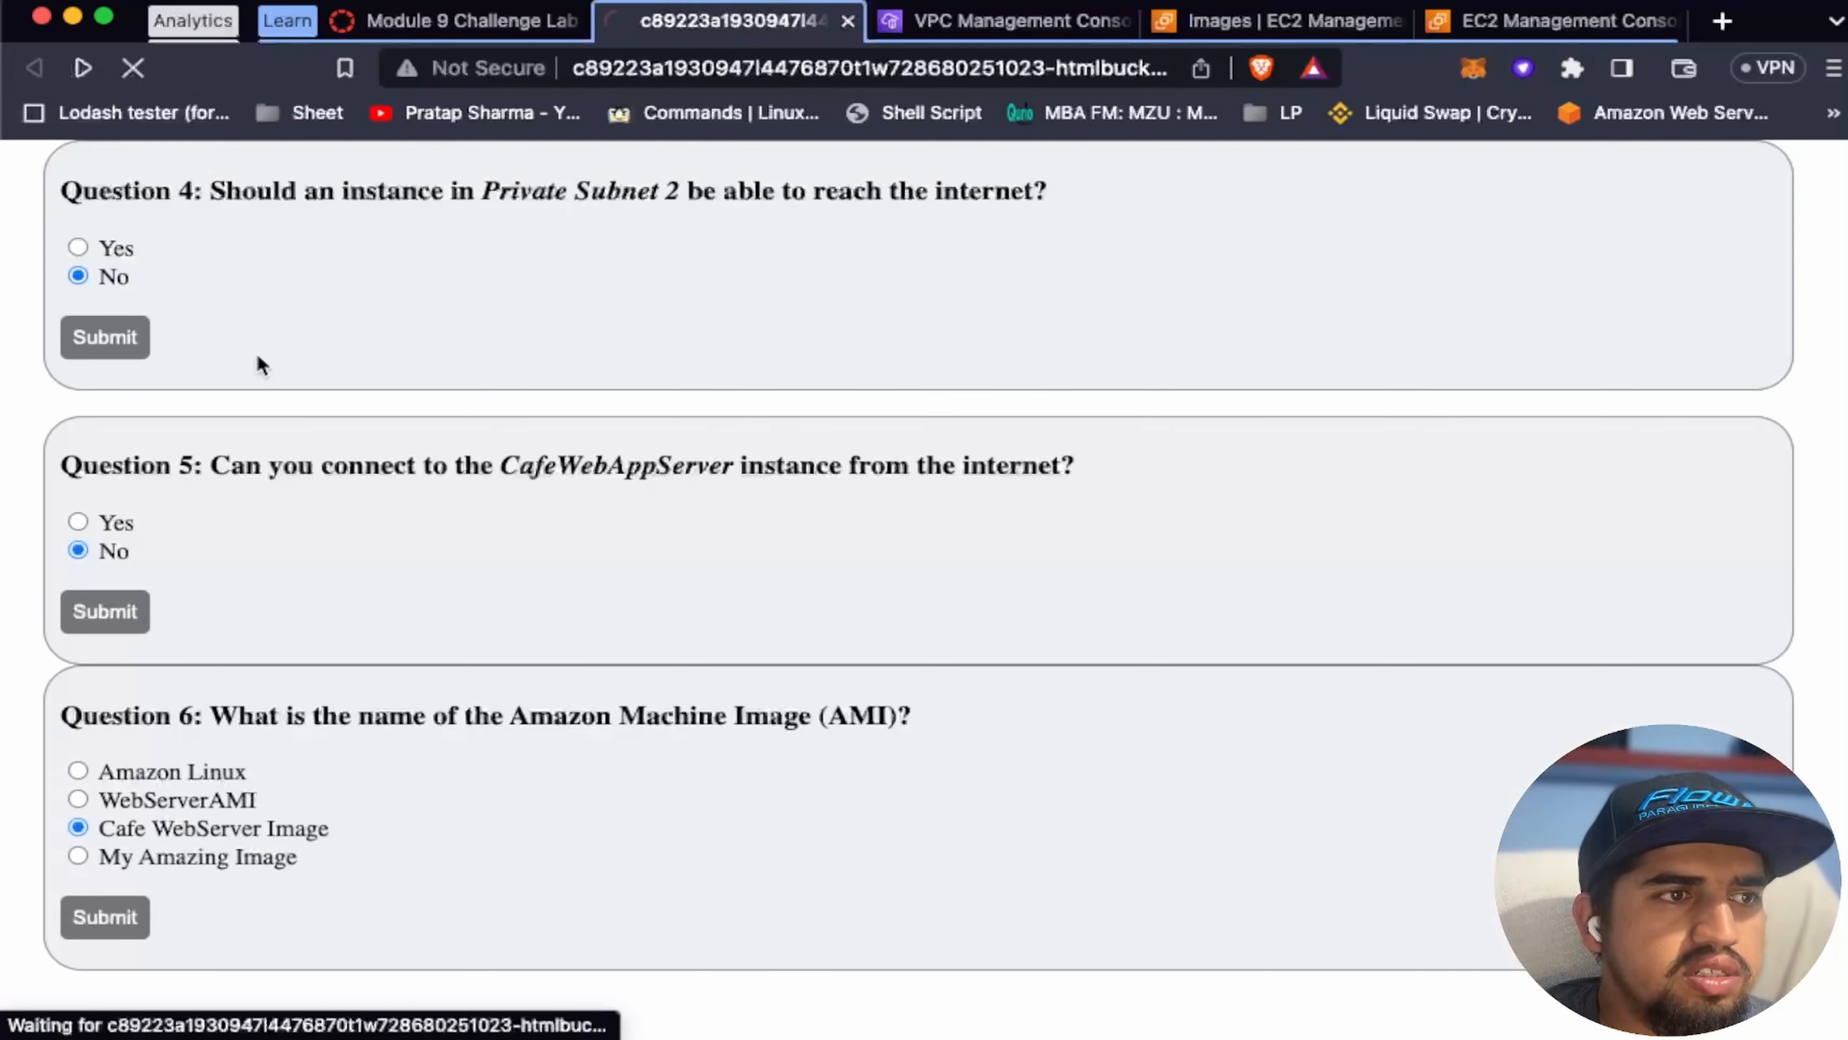
click(38, 71)
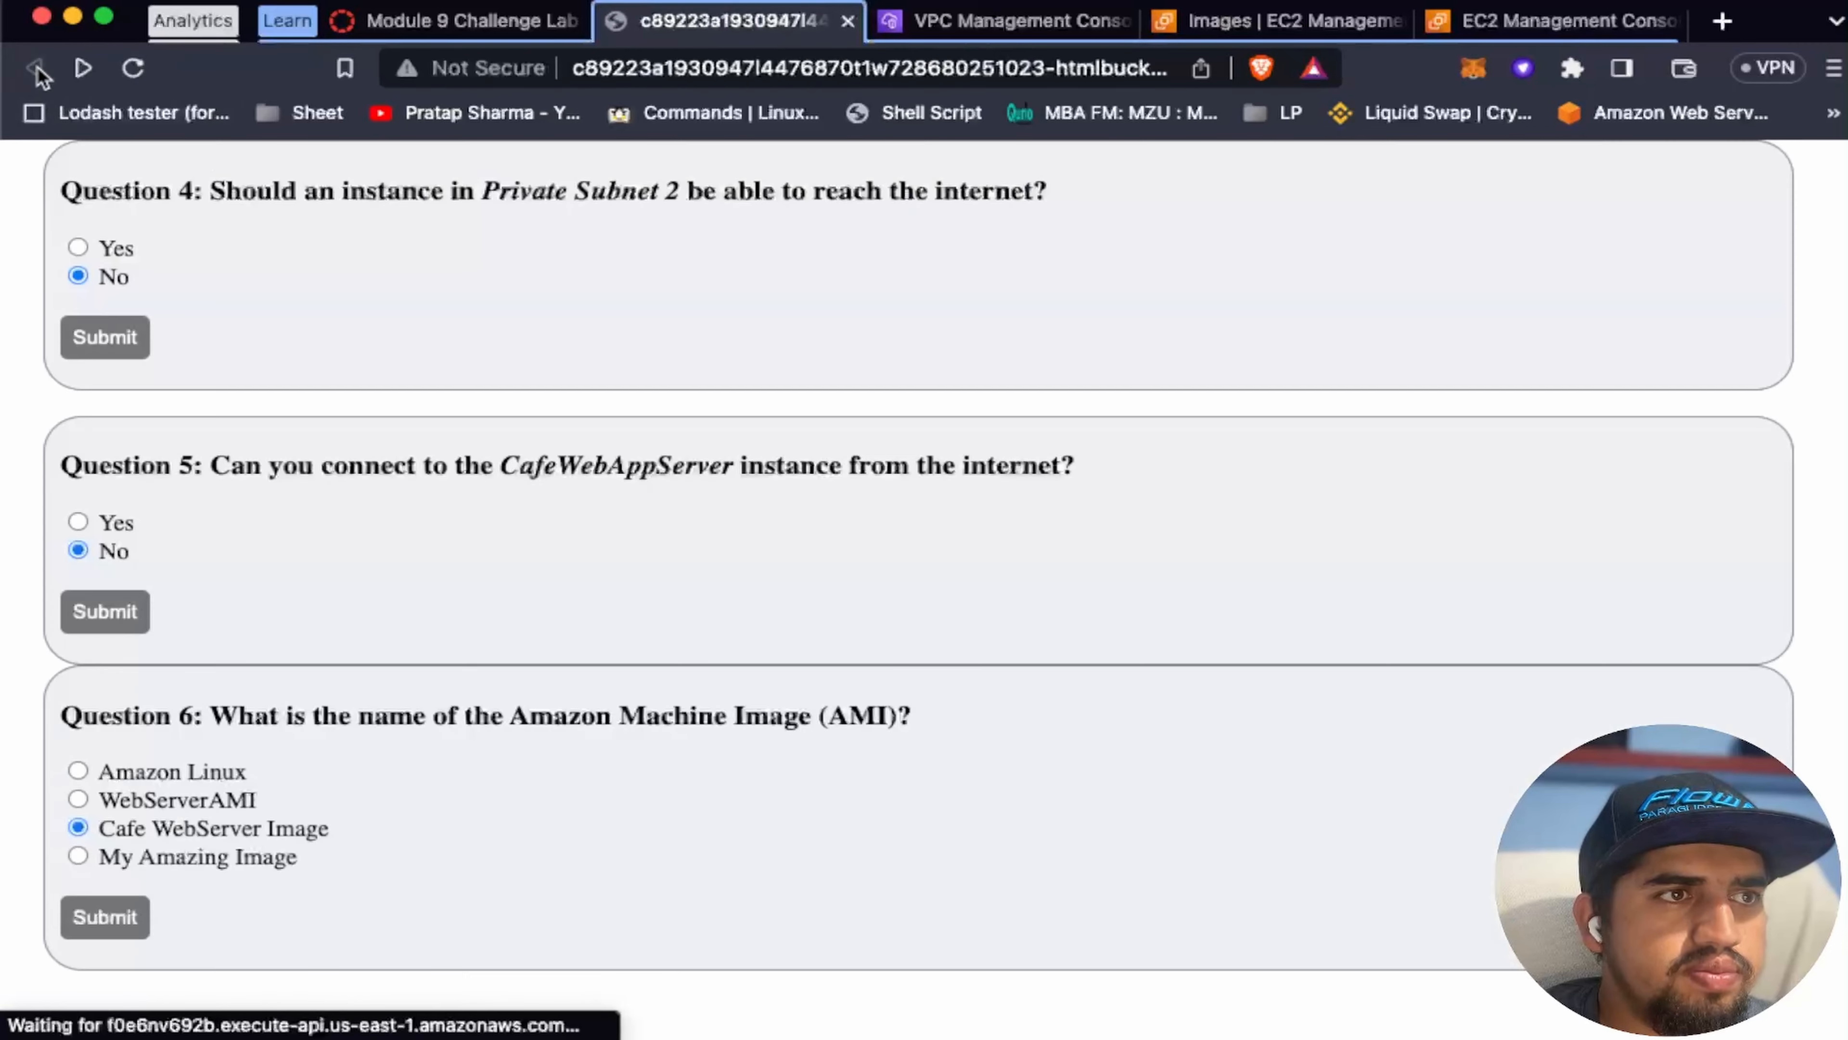
scroll(181, 521, up, 2)
click(102, 459)
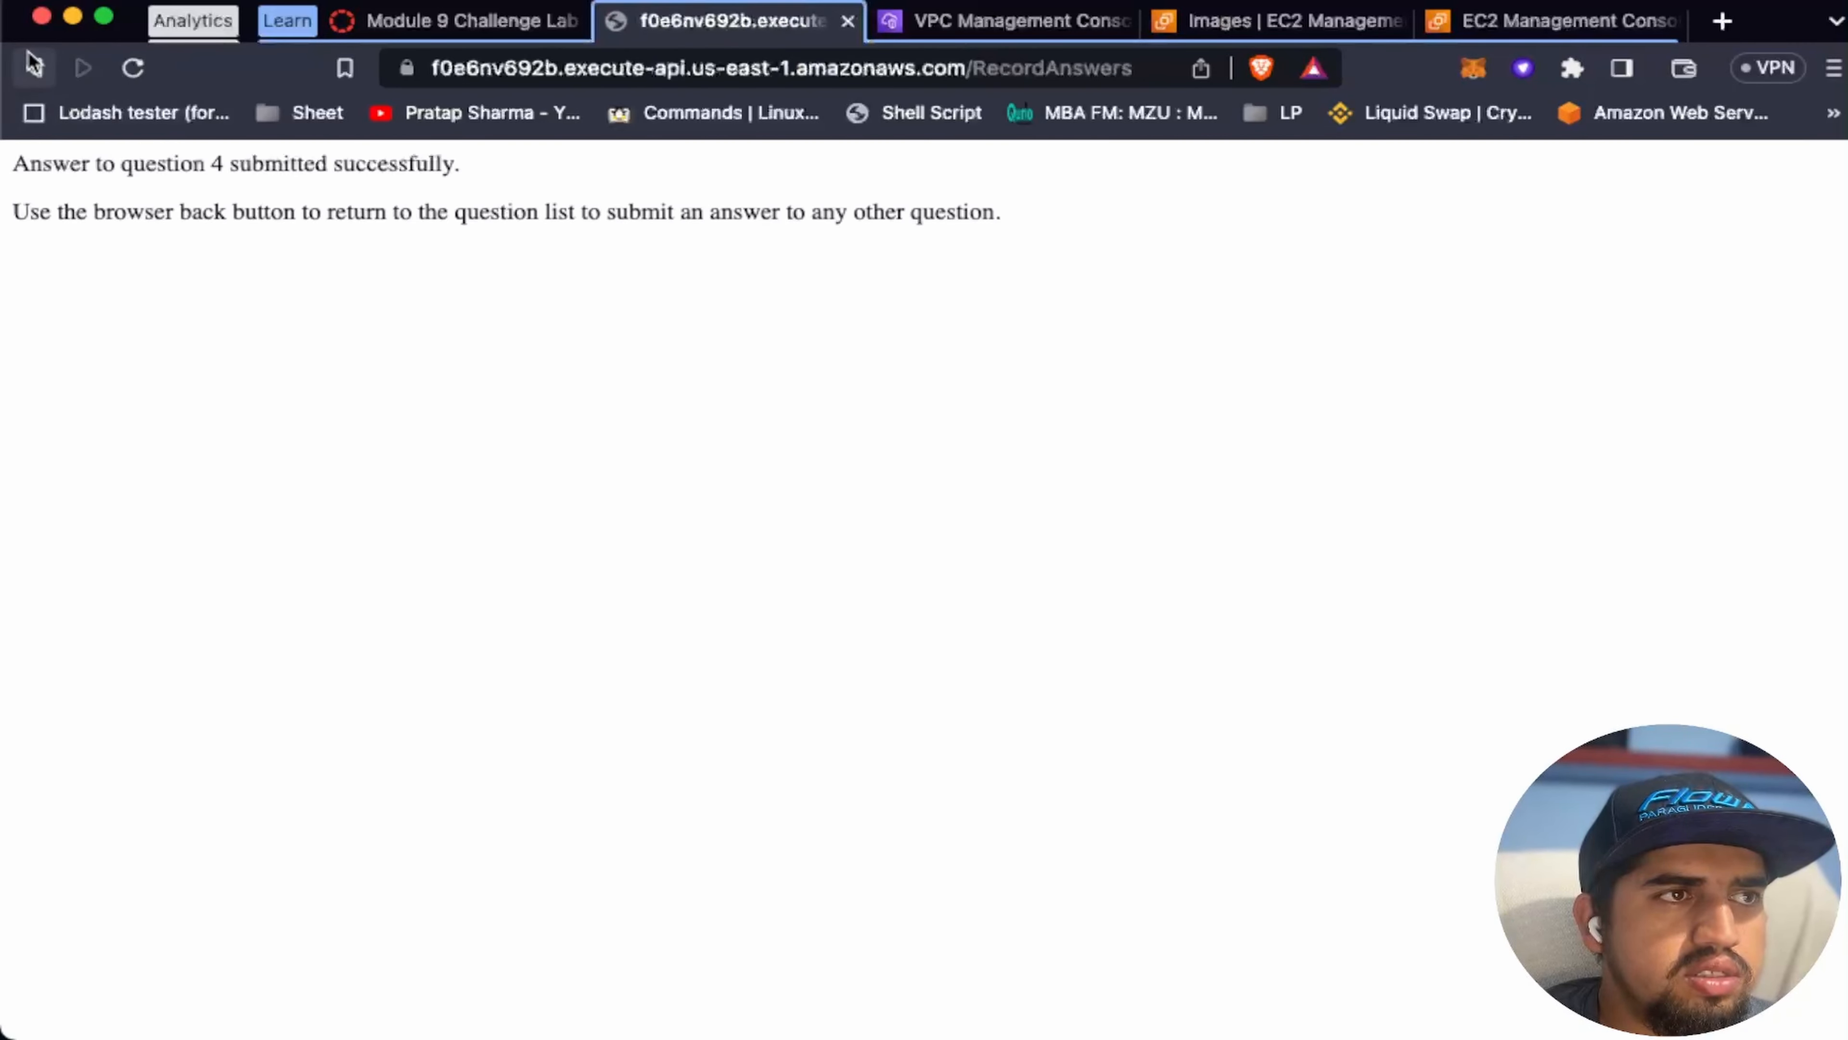
click(34, 67)
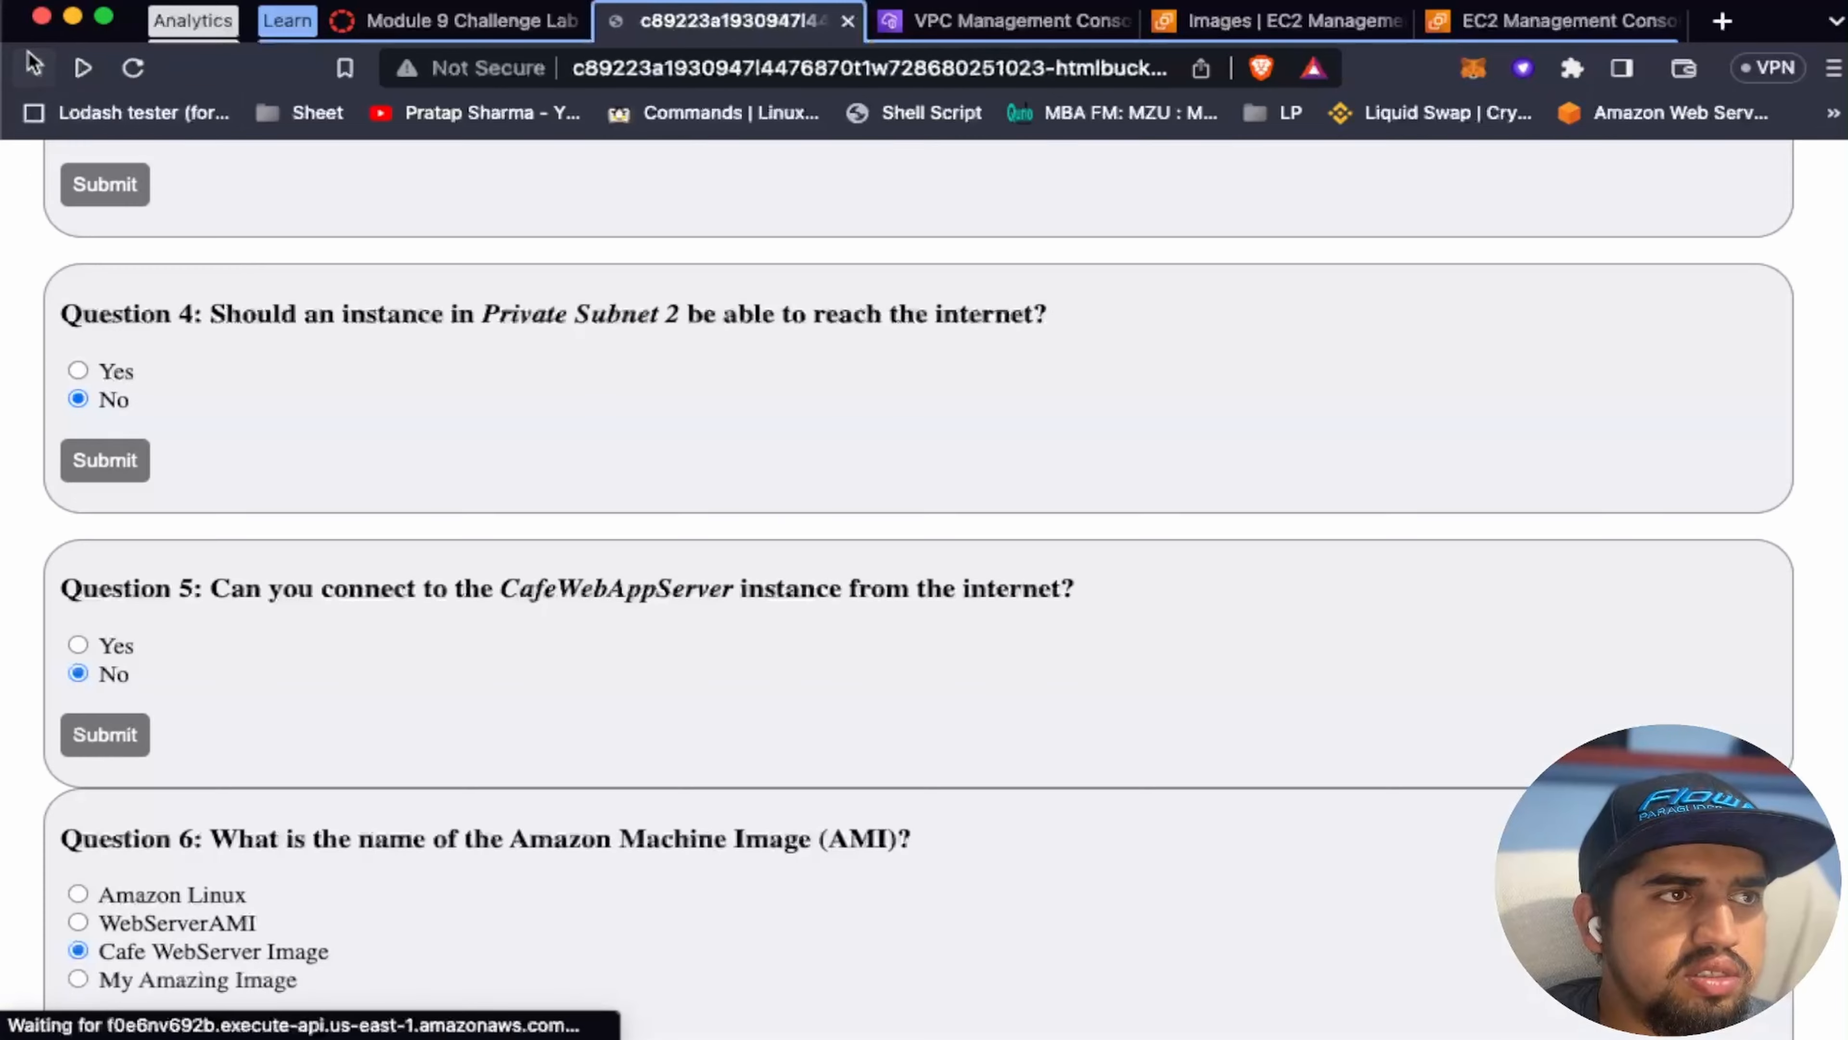
scroll(292, 425, up, 3)
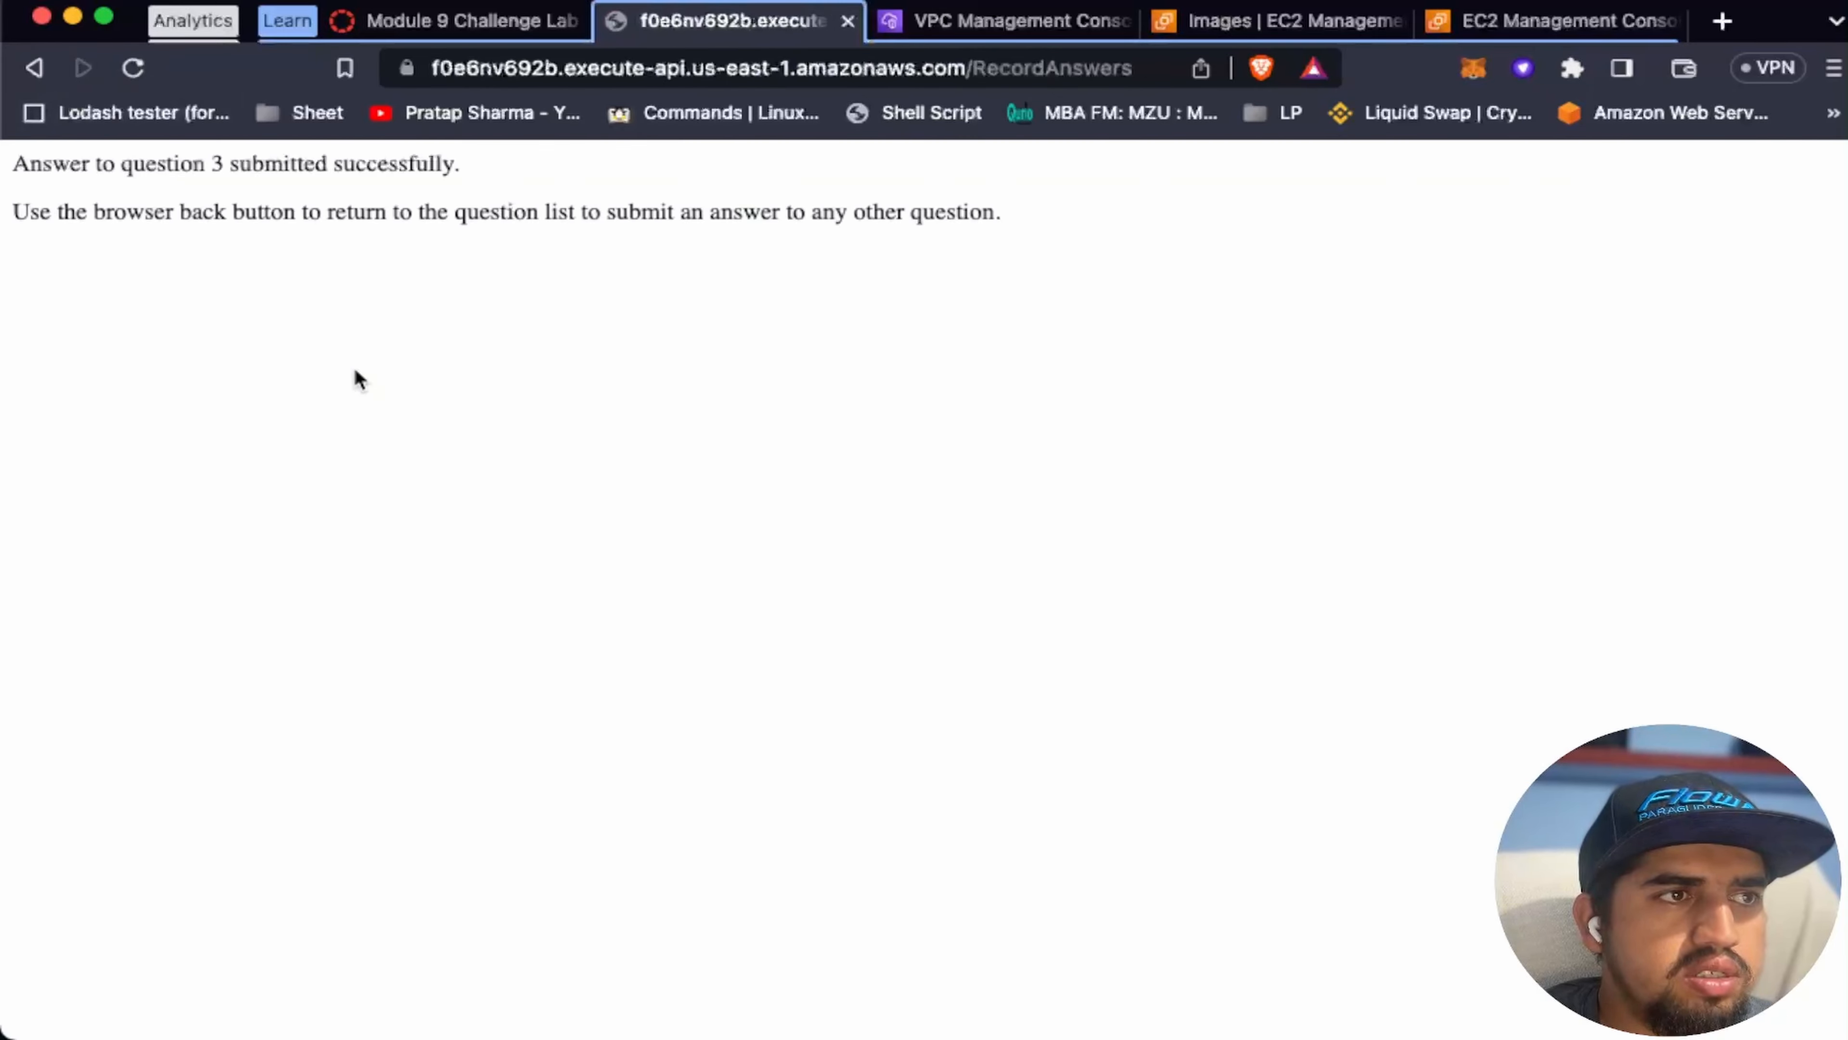
click(34, 66)
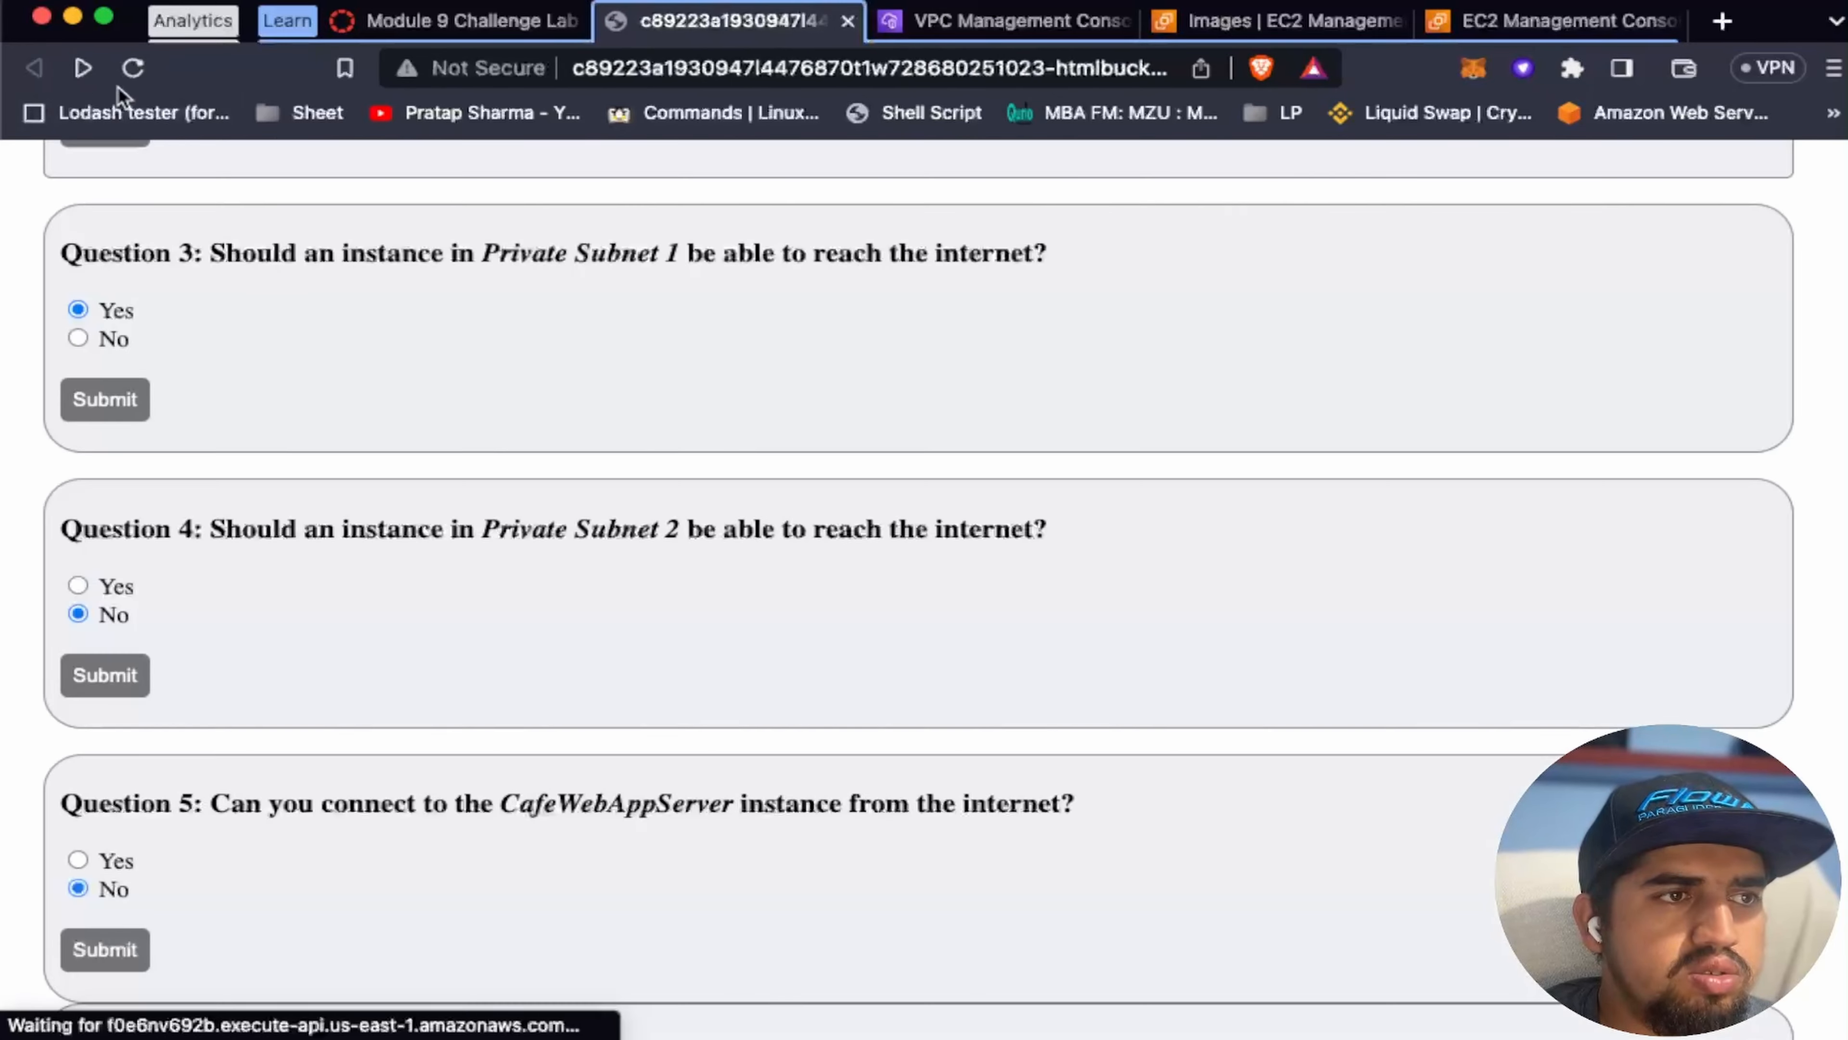
Step: Submit the answers to Questions 2 and 1, check the answered question list, and close the question page
scroll(363, 463, up, 3)
click(111, 291)
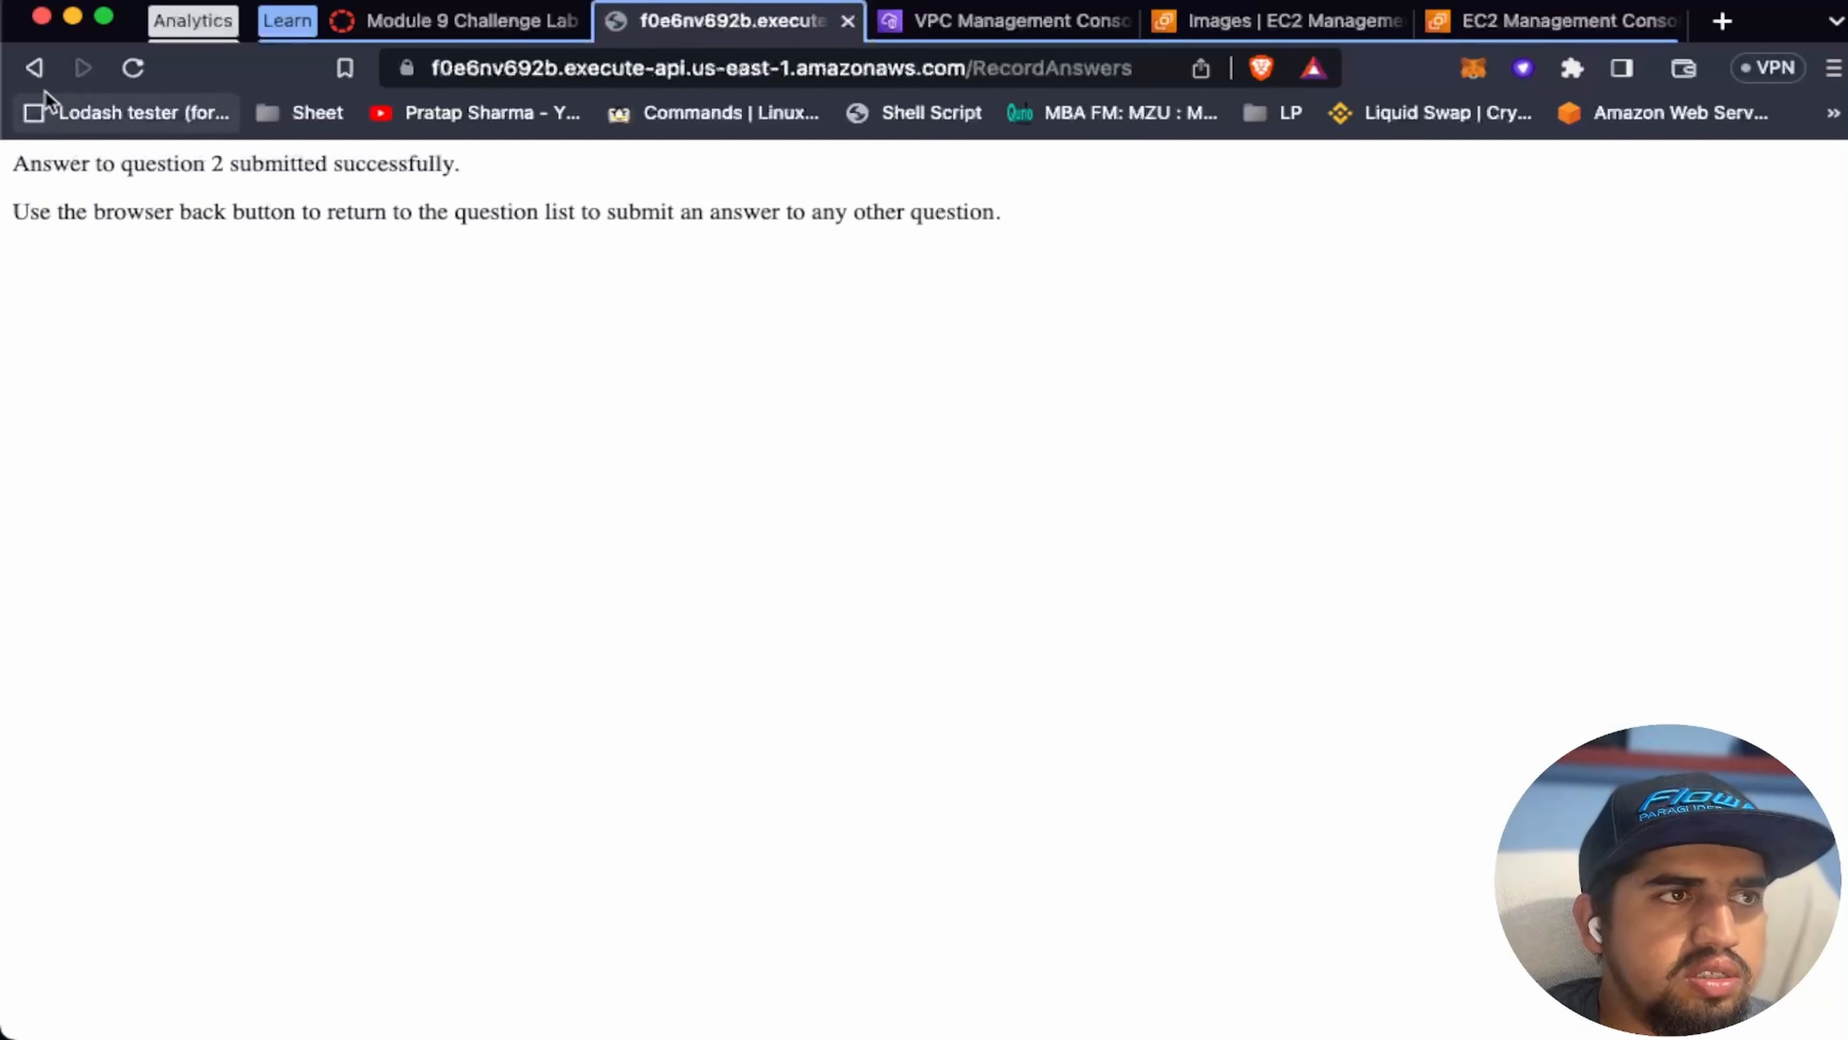
click(34, 67)
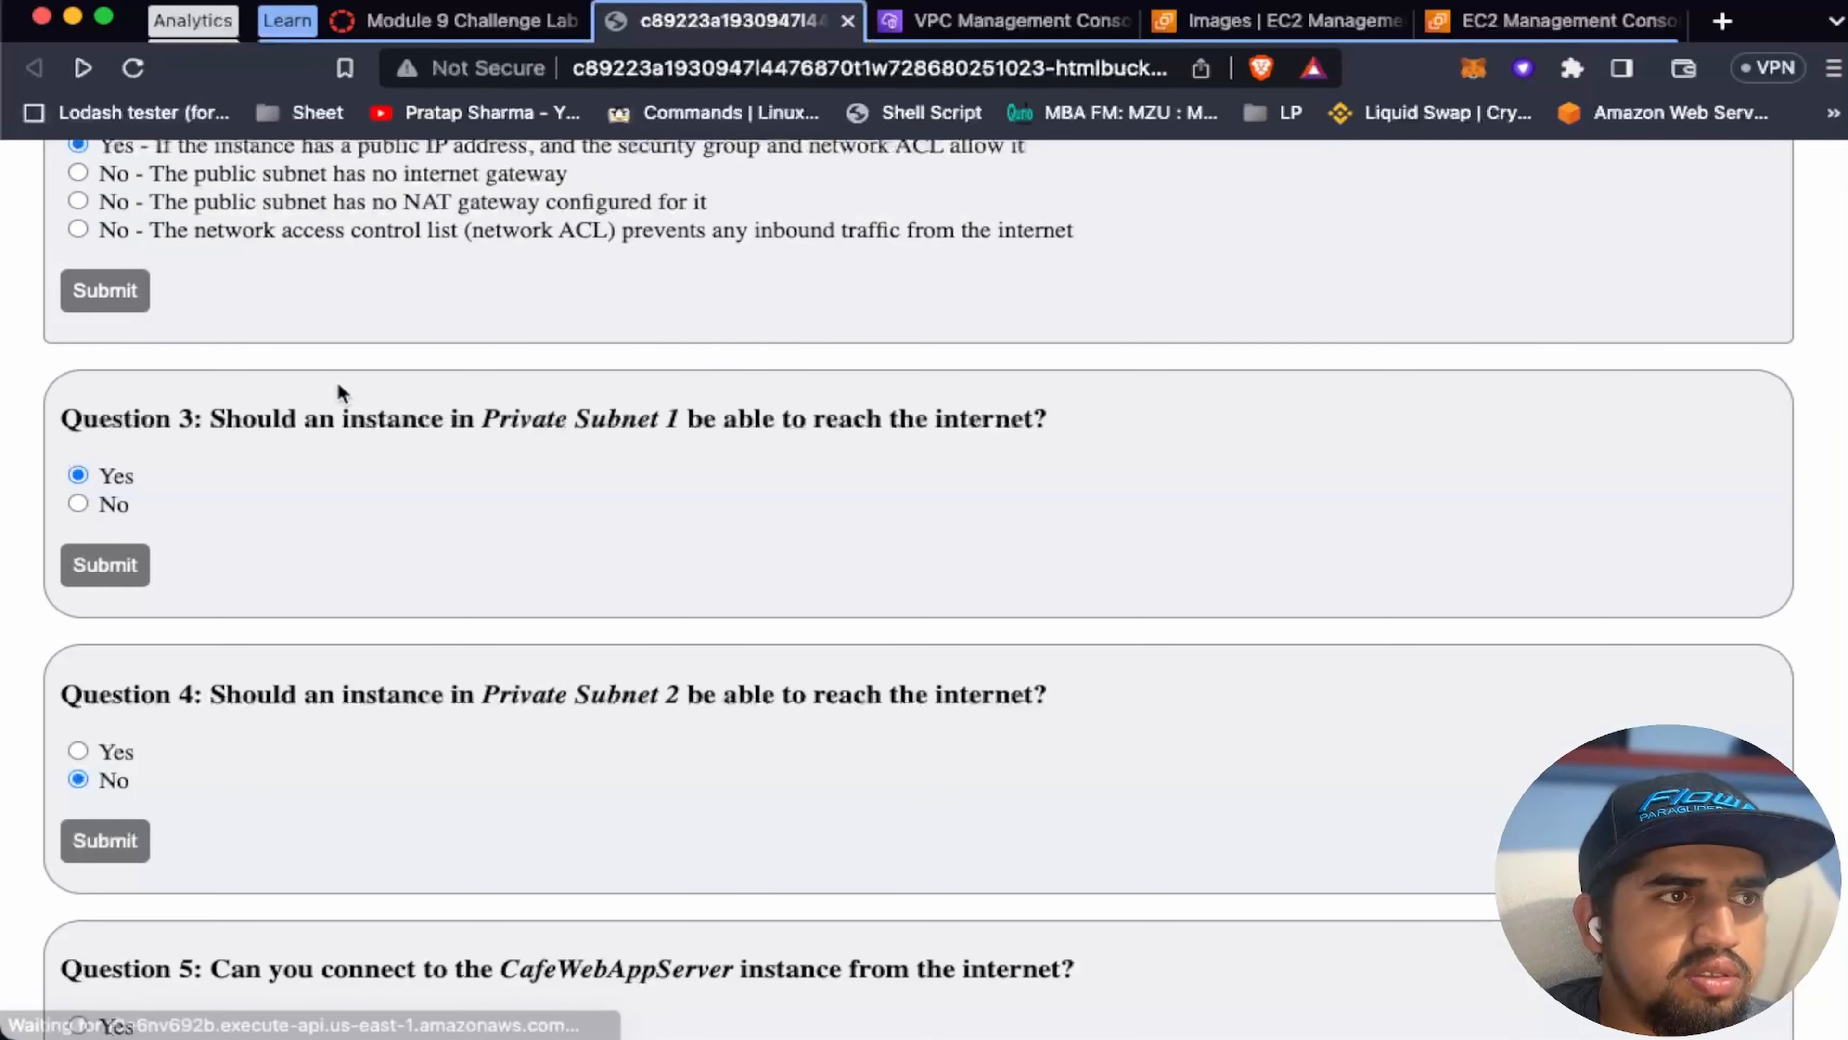
scroll(338, 381, up, 5)
click(121, 410)
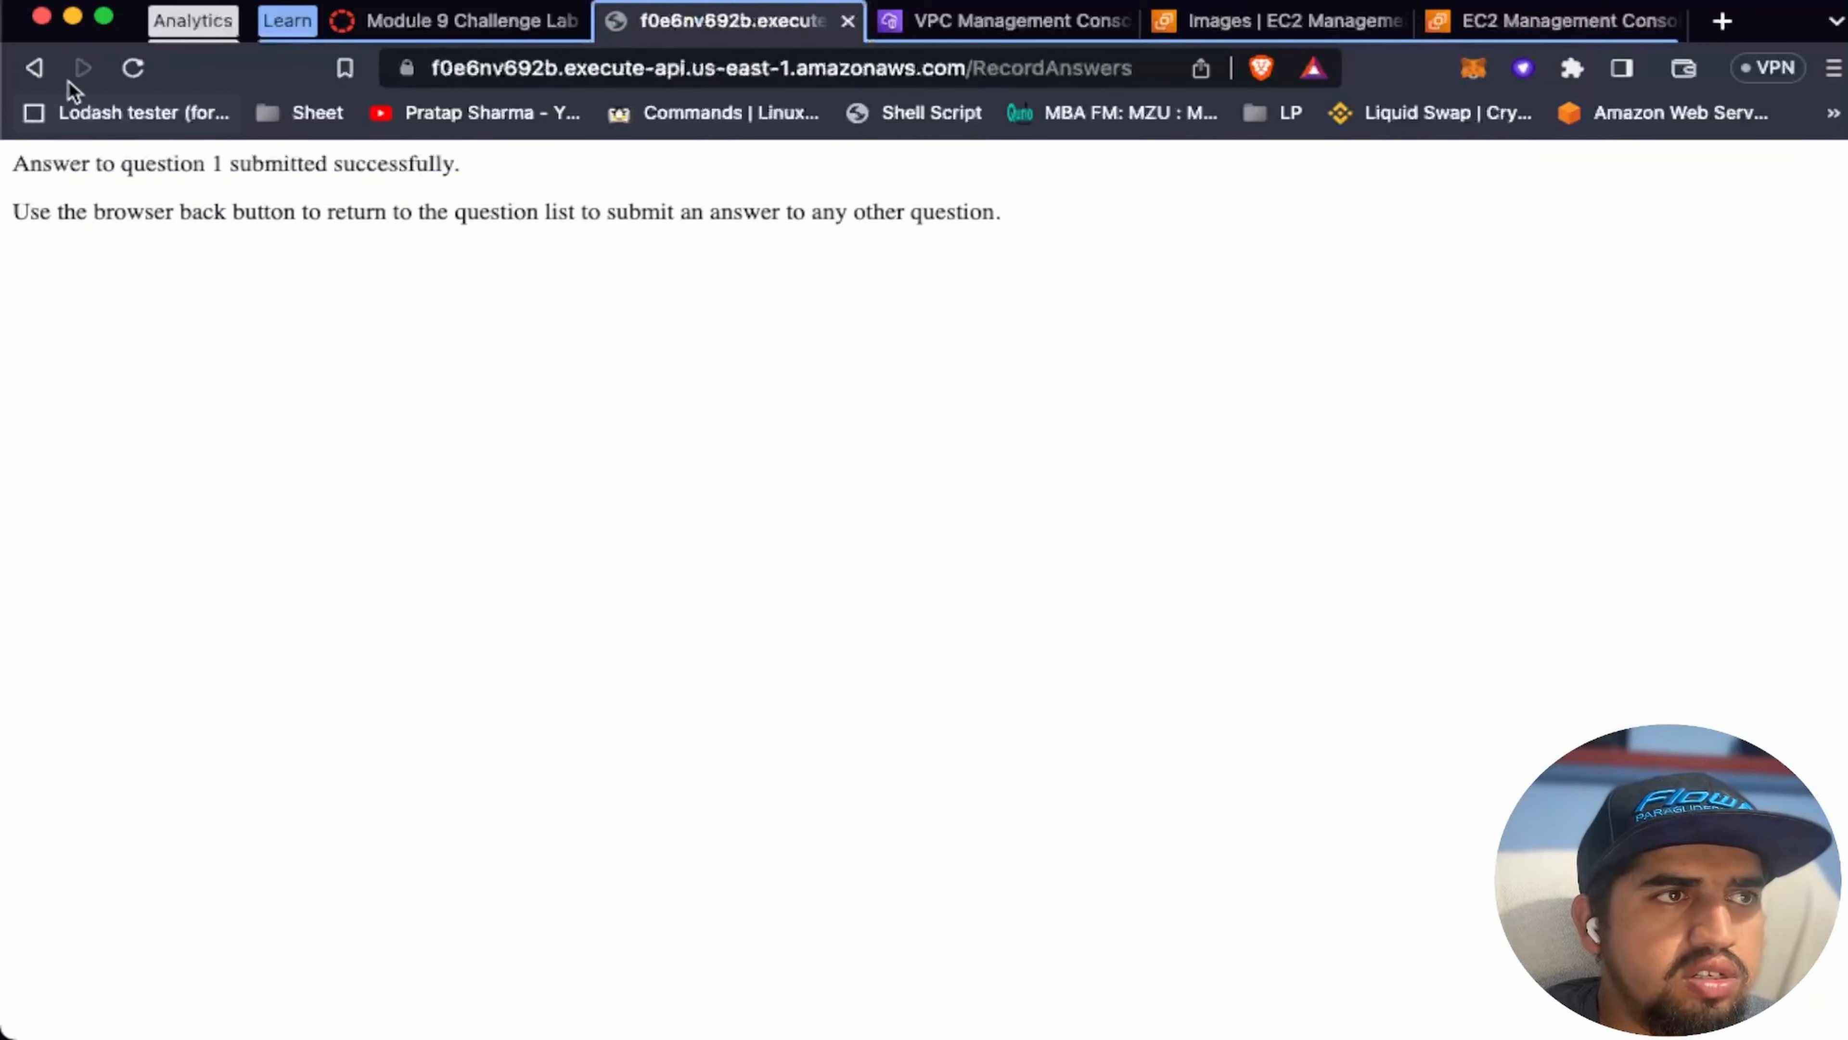
click(34, 66)
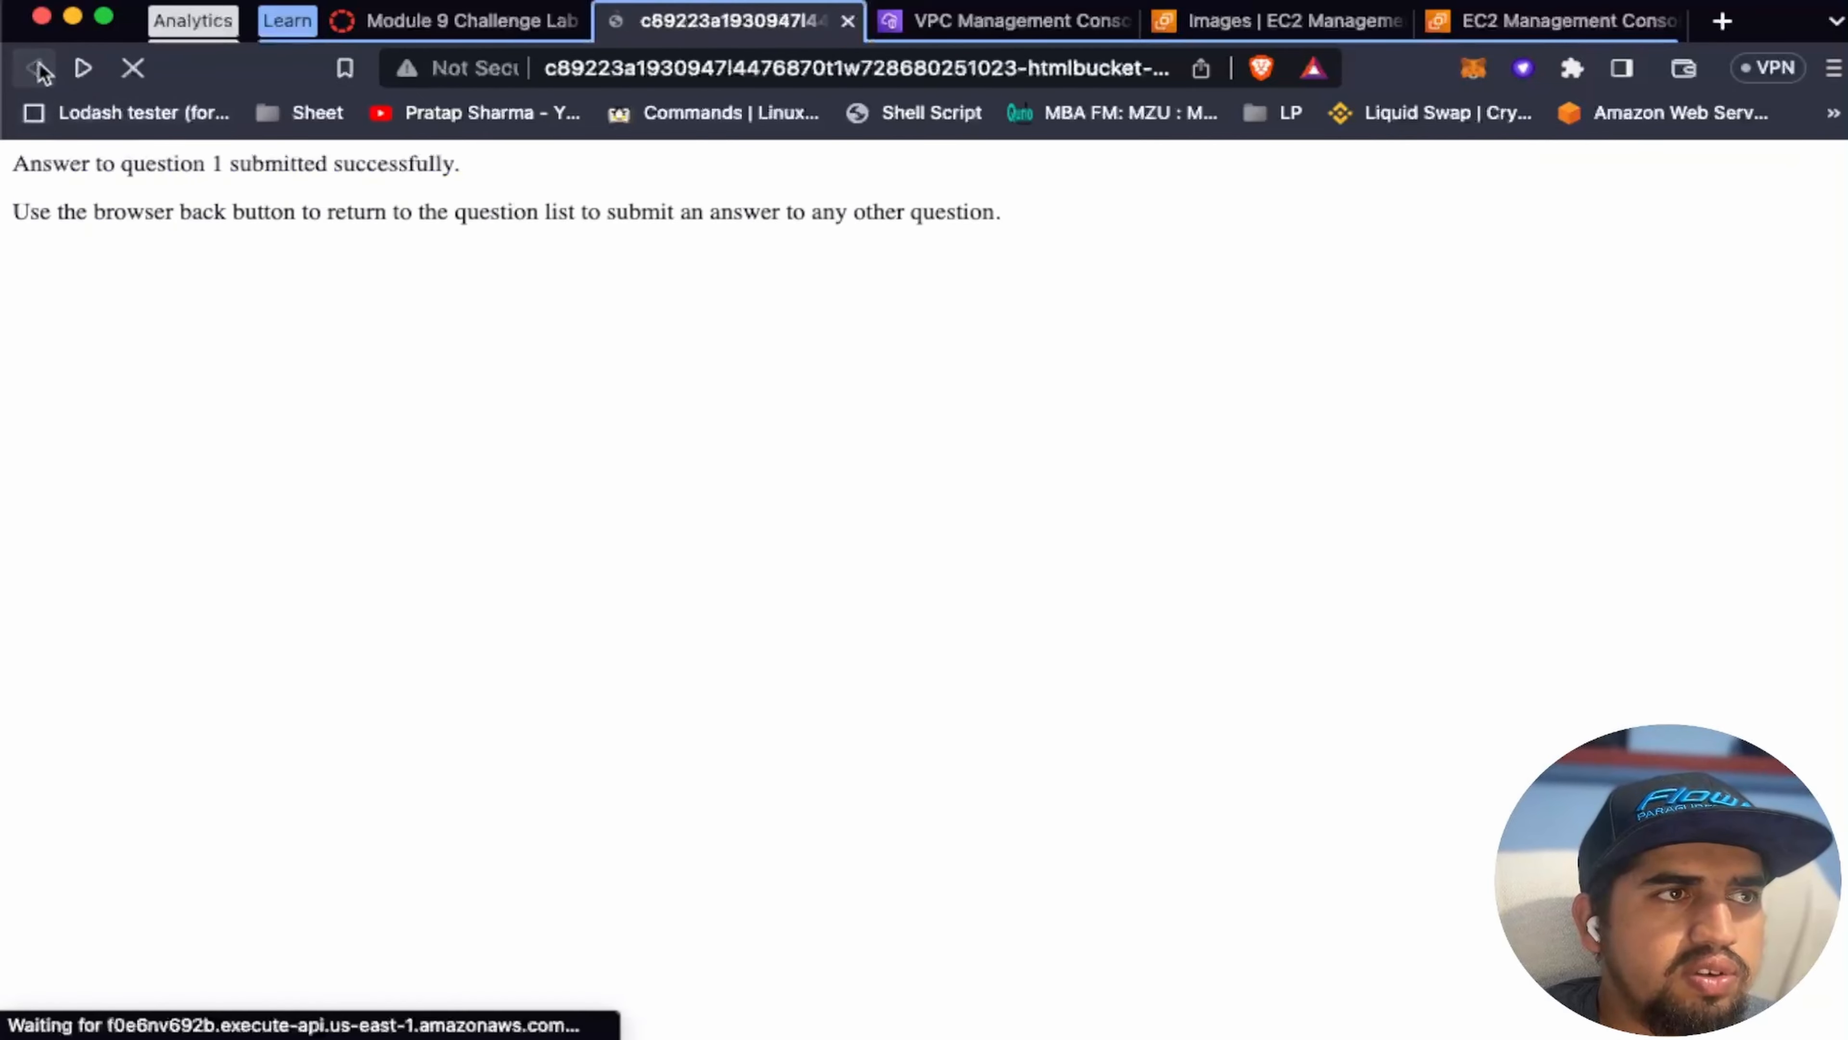
scroll(582, 582, down, 10)
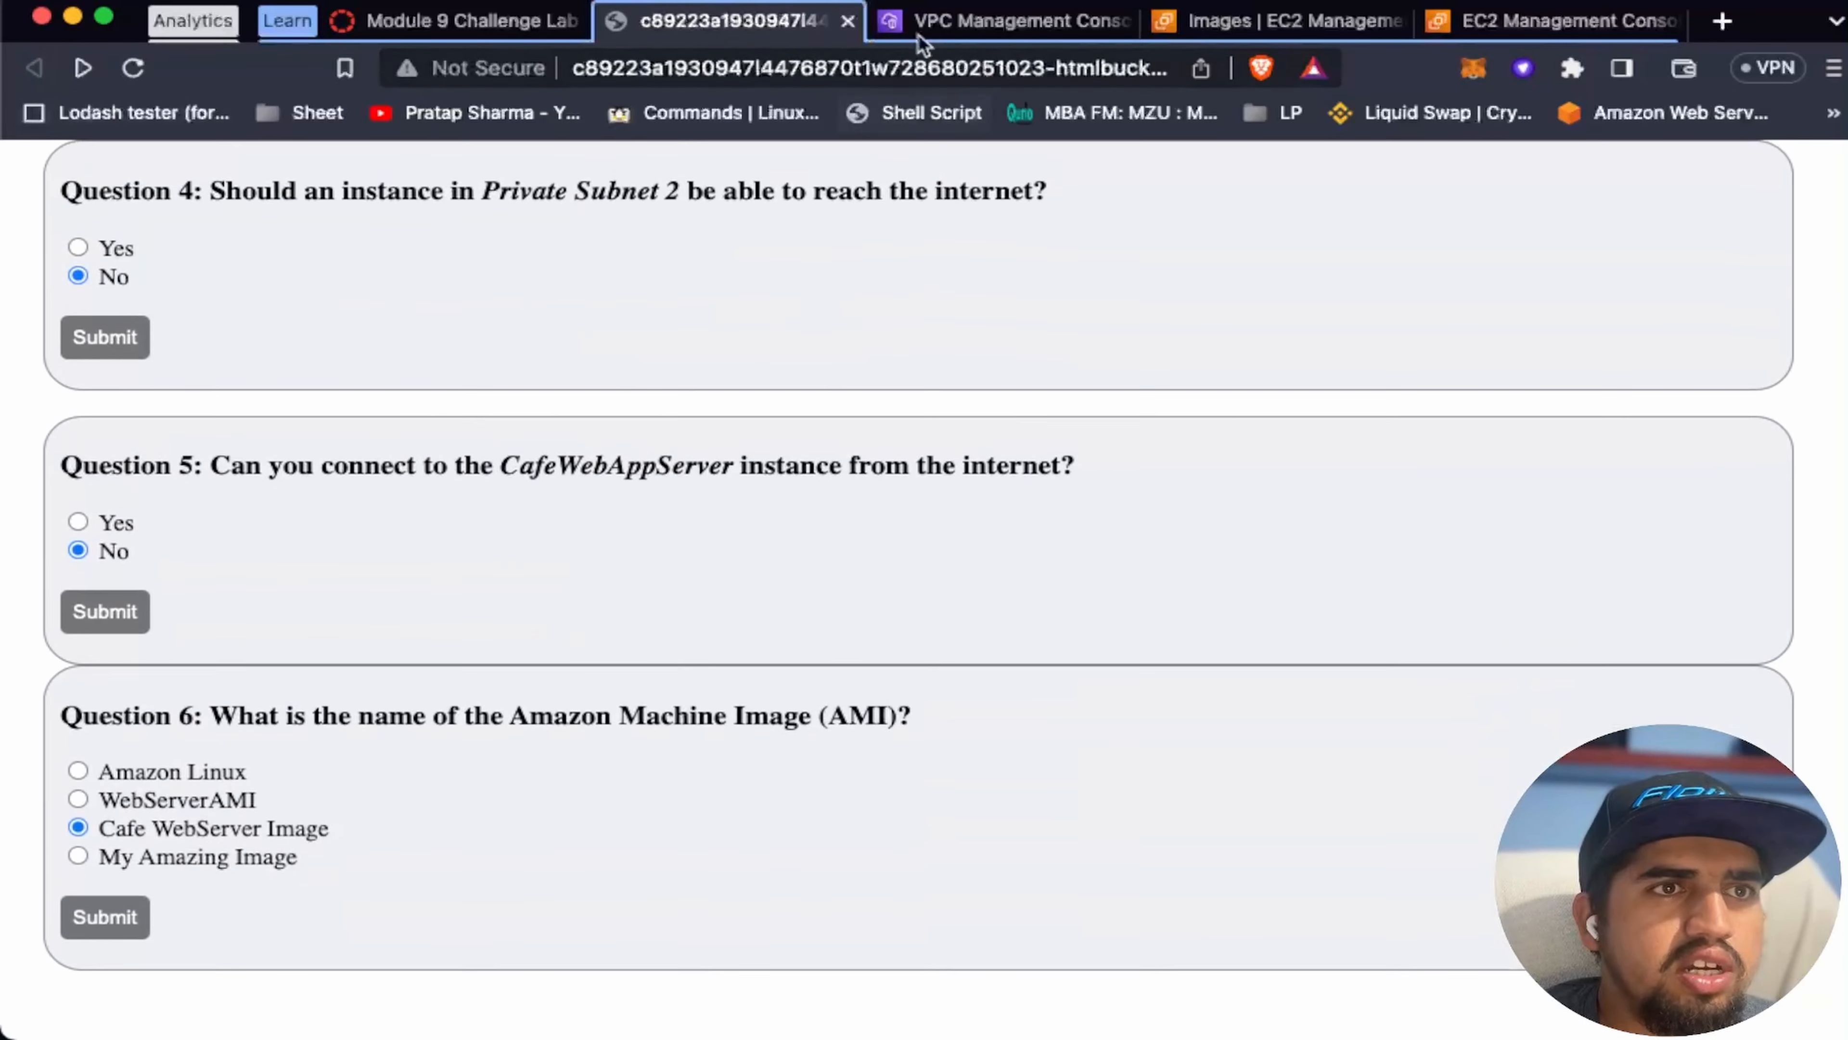
click(848, 20)
Step: Return to the Module 9 Challenge Lab page and read the Task 2 instructions on creating a NAT gateway for the second Availability Zone
click(465, 20)
scroll(834, 652, down, 10)
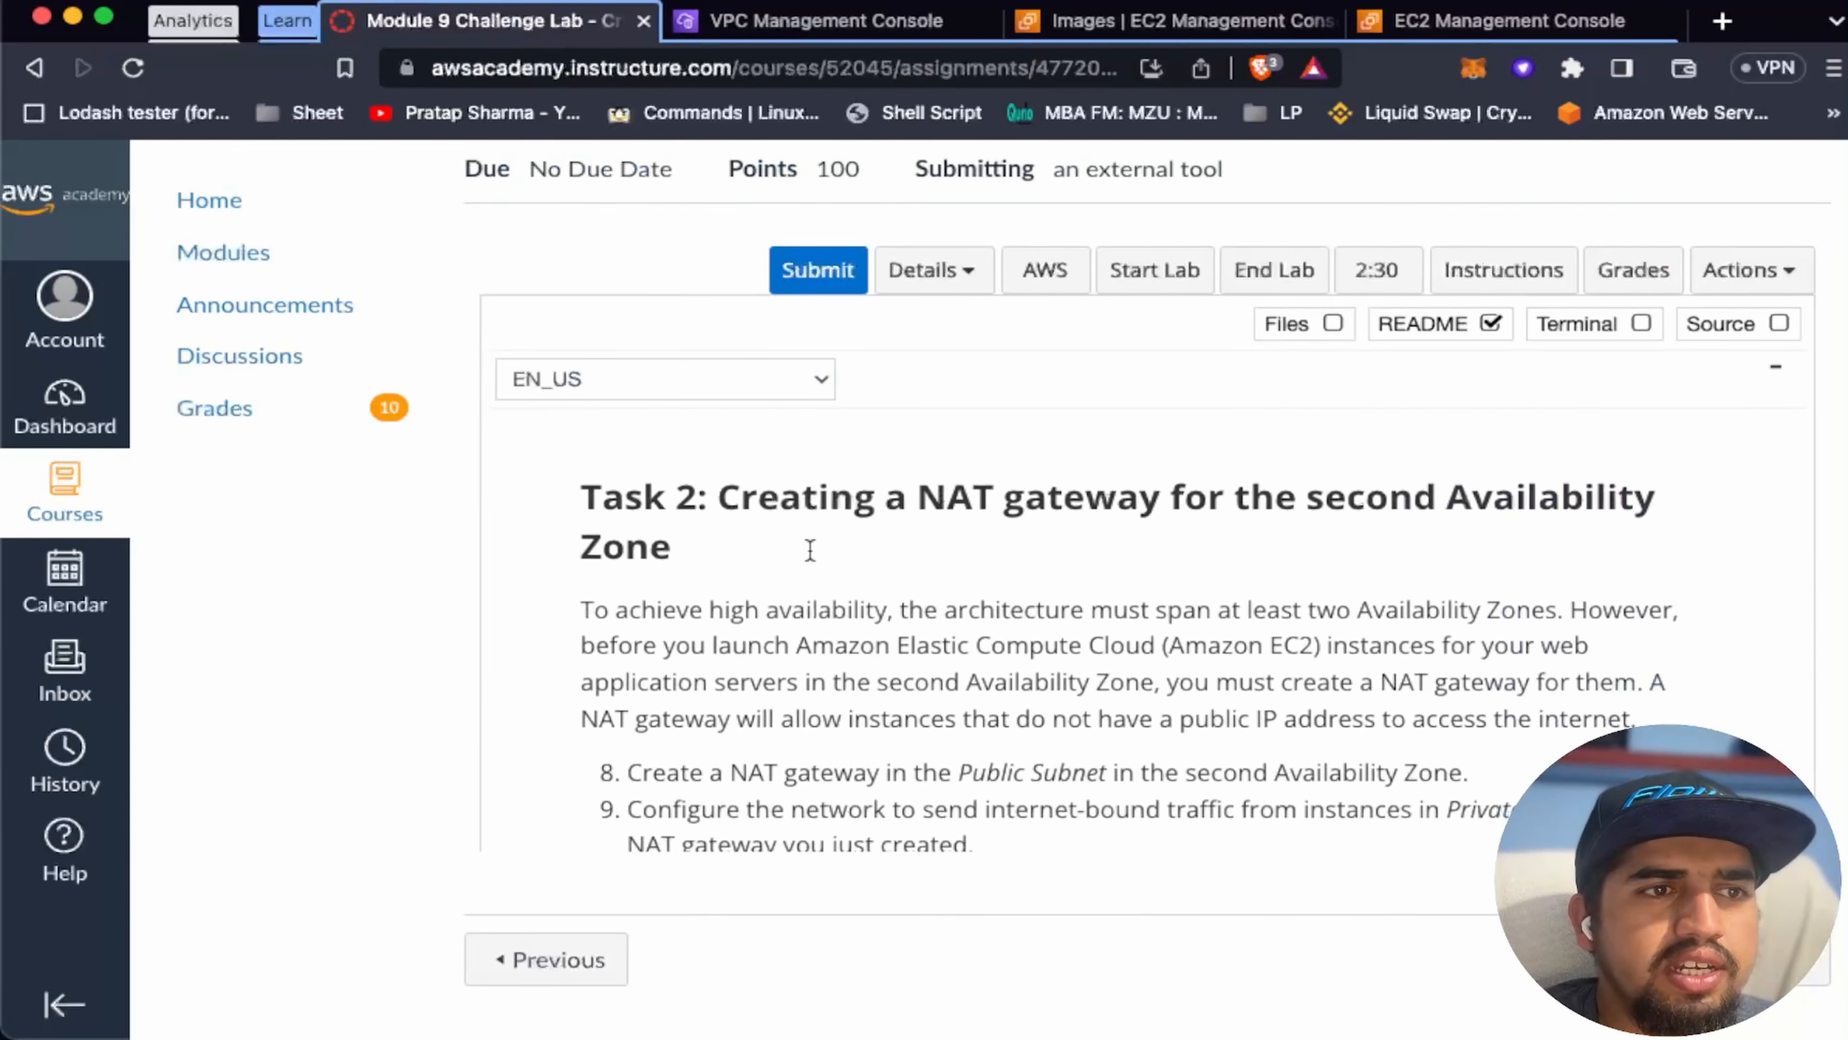
scroll(912, 582, down, 3)
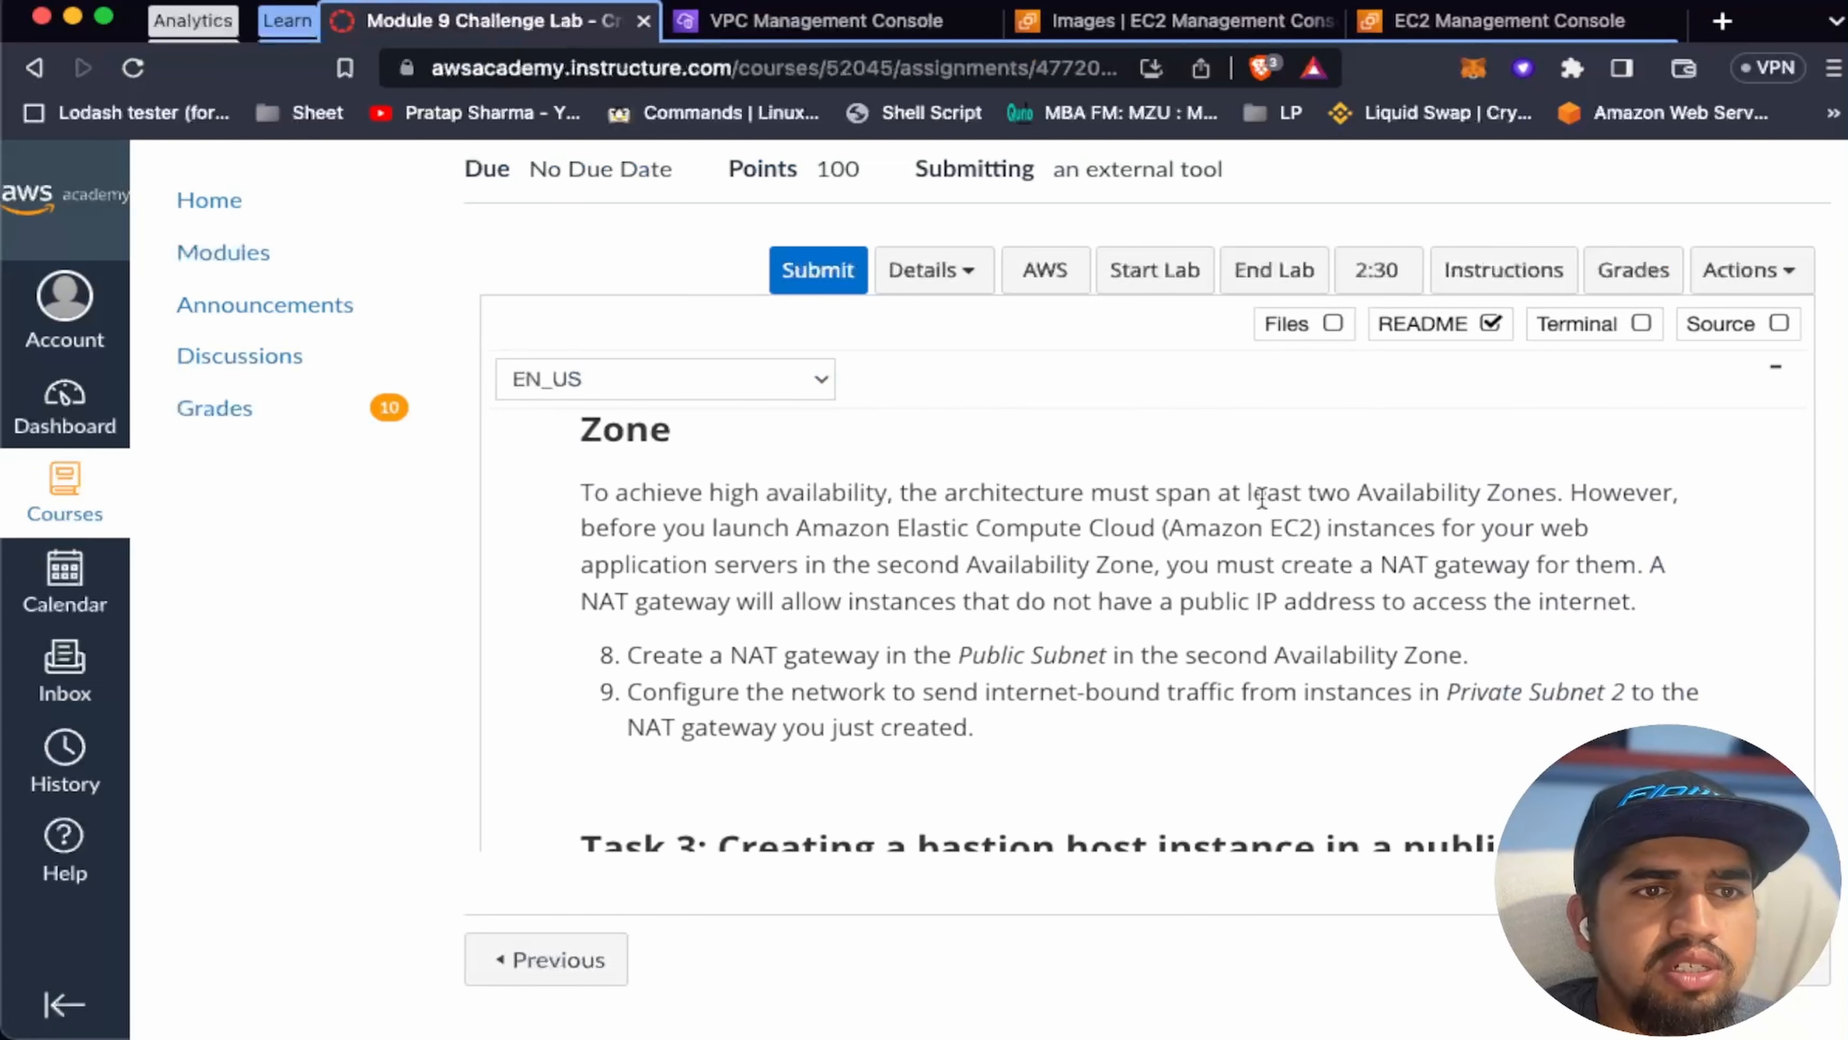
scroll(1372, 493, down, 3)
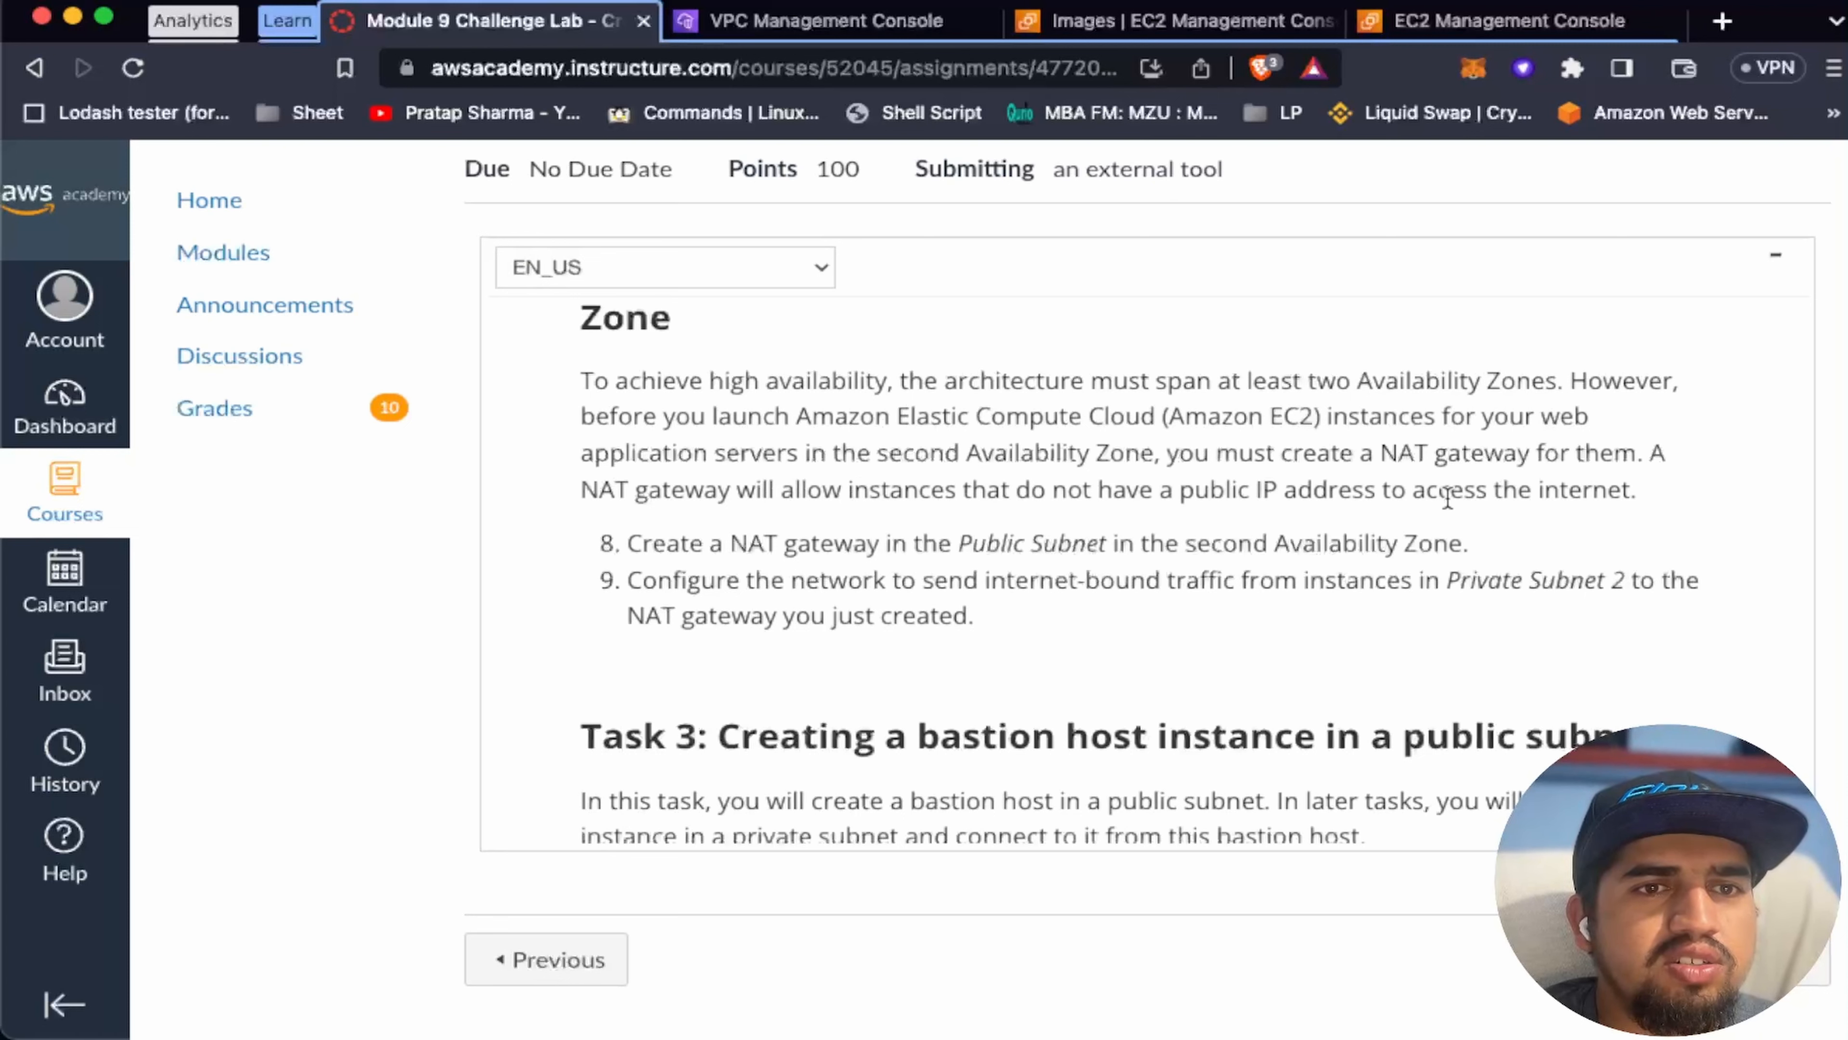
scroll(1041, 571, down, 1)
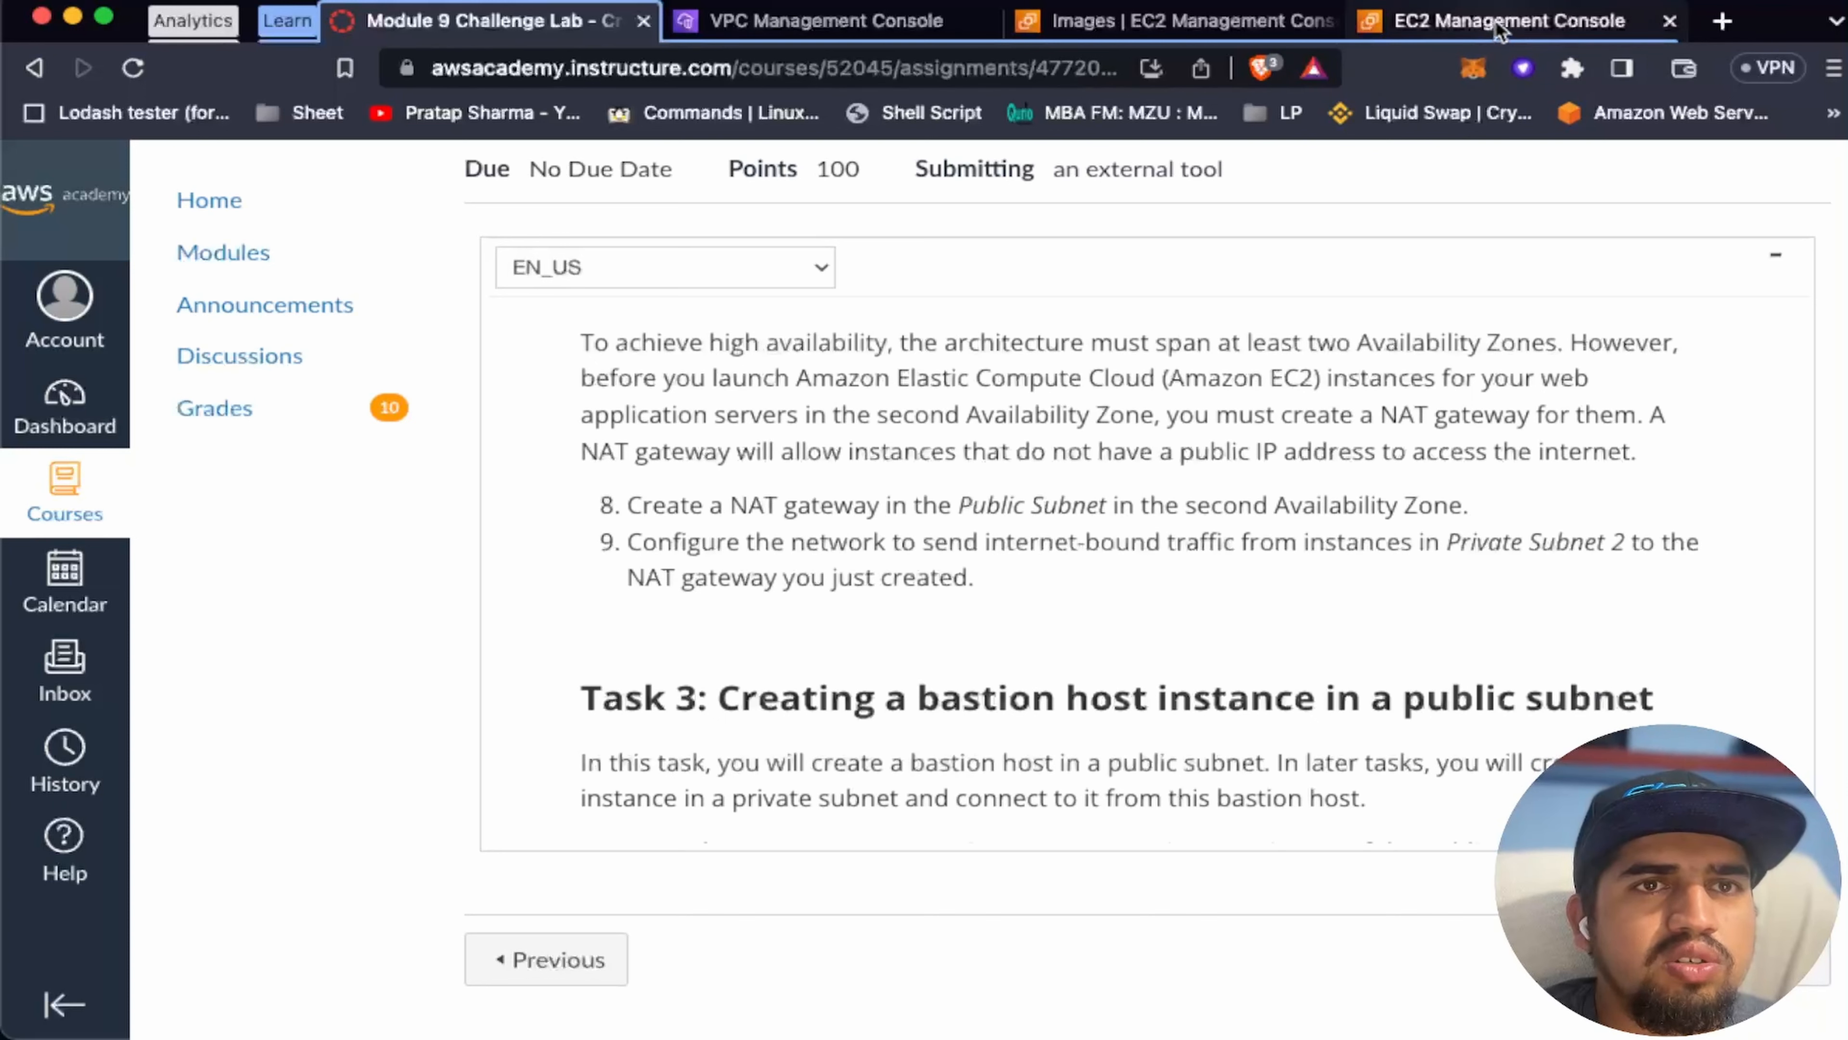
Step: Open the NAT gateways list in the VPC console, select the existing gateway, and examine its VPC and subnet
click(822, 20)
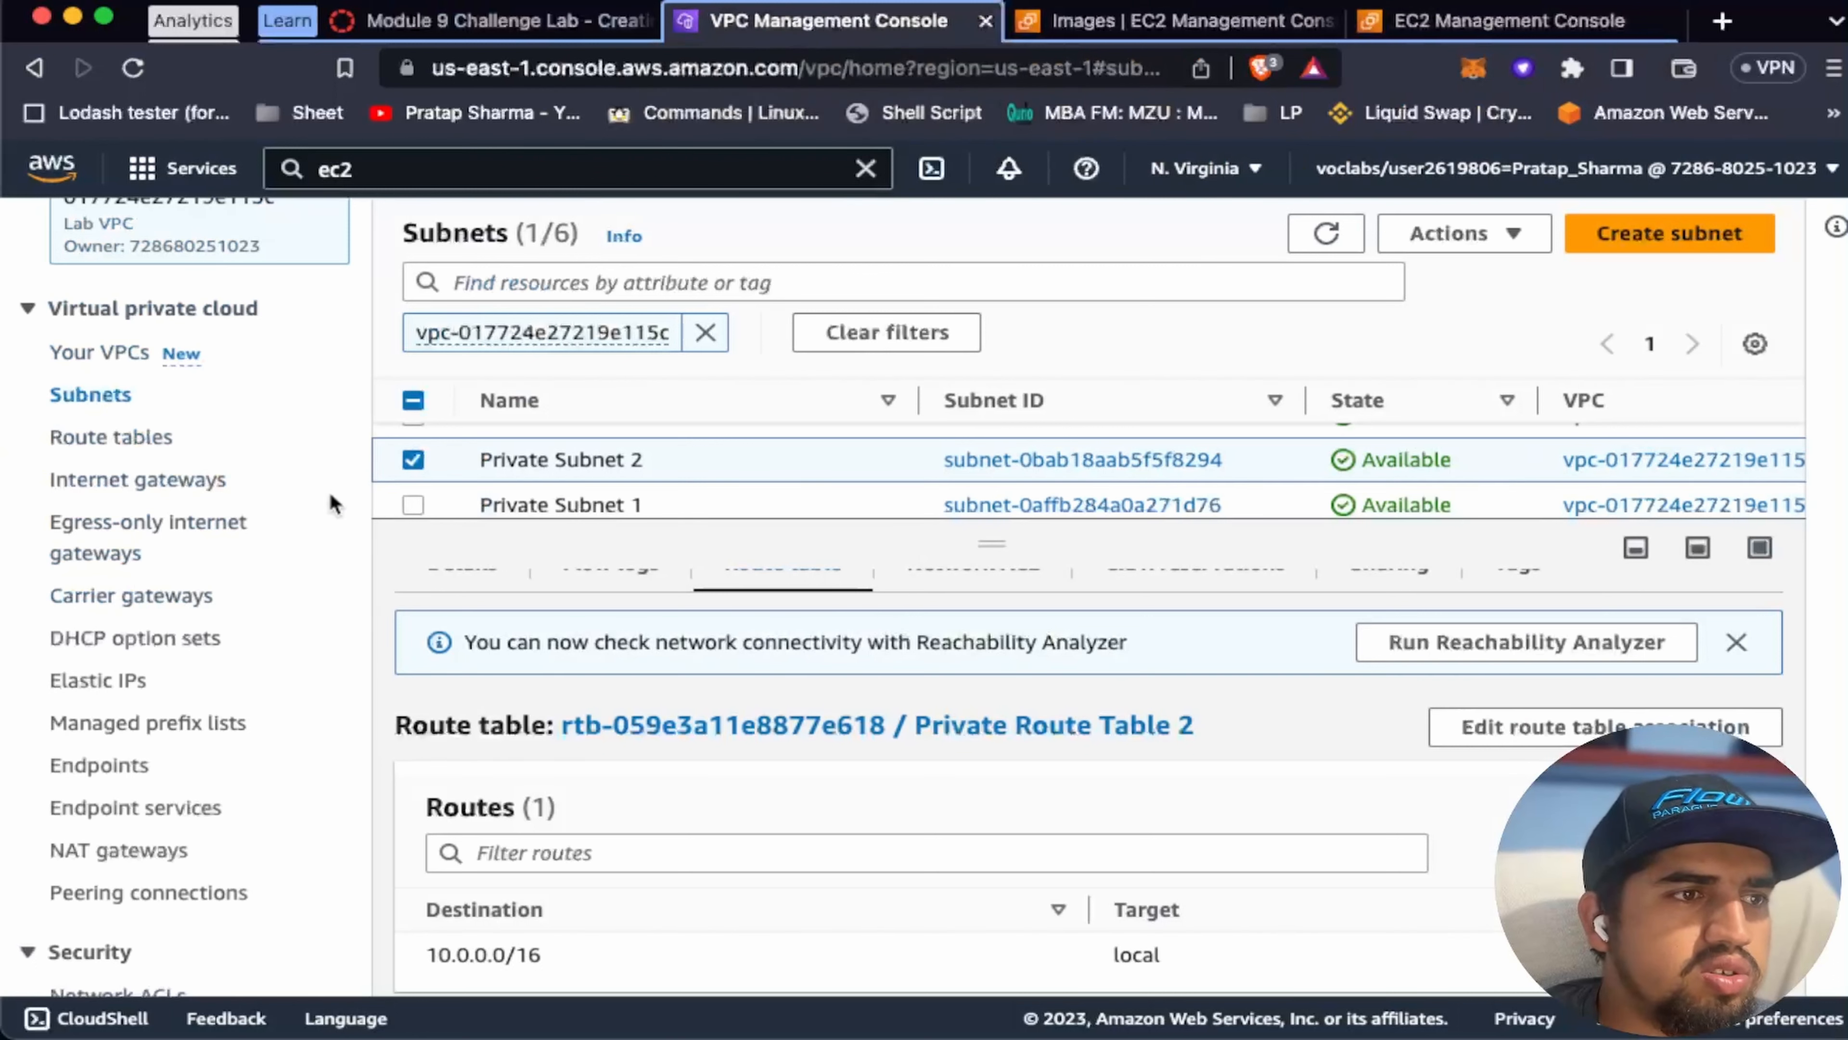
scroll(169, 558, down, 1)
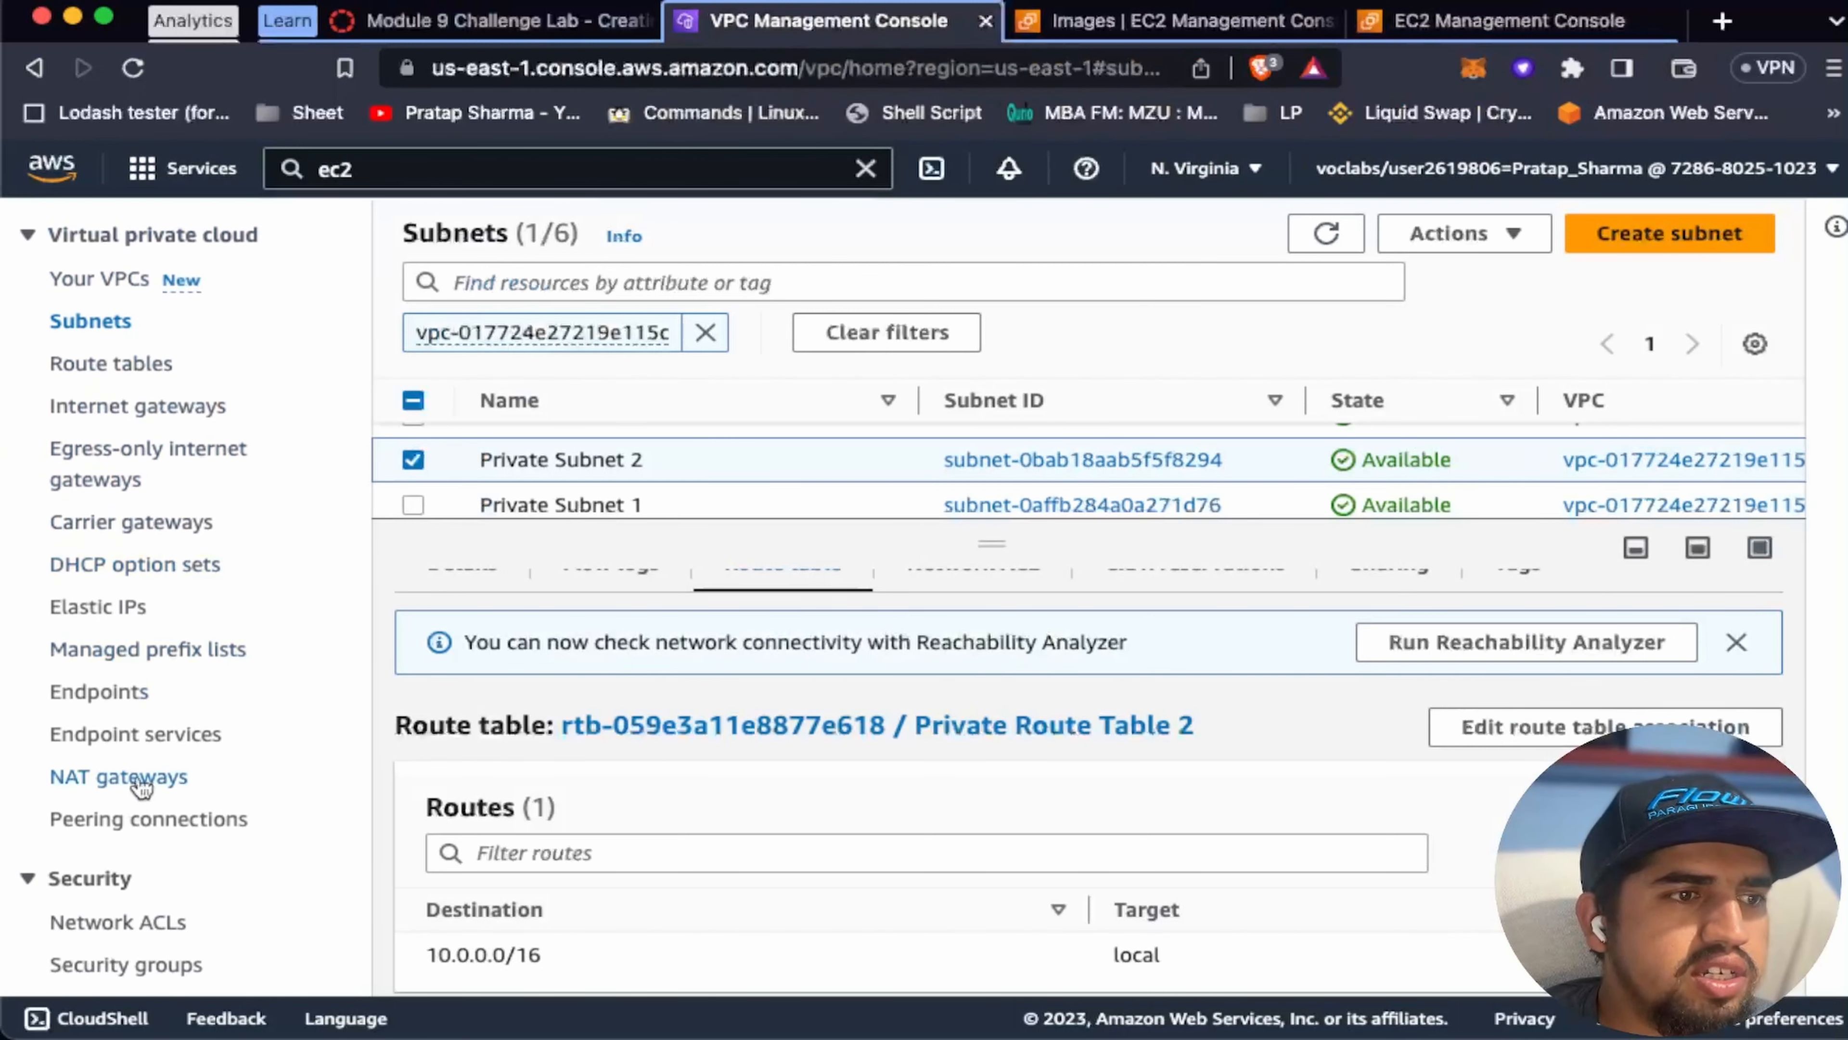
click(131, 778)
click(1110, 496)
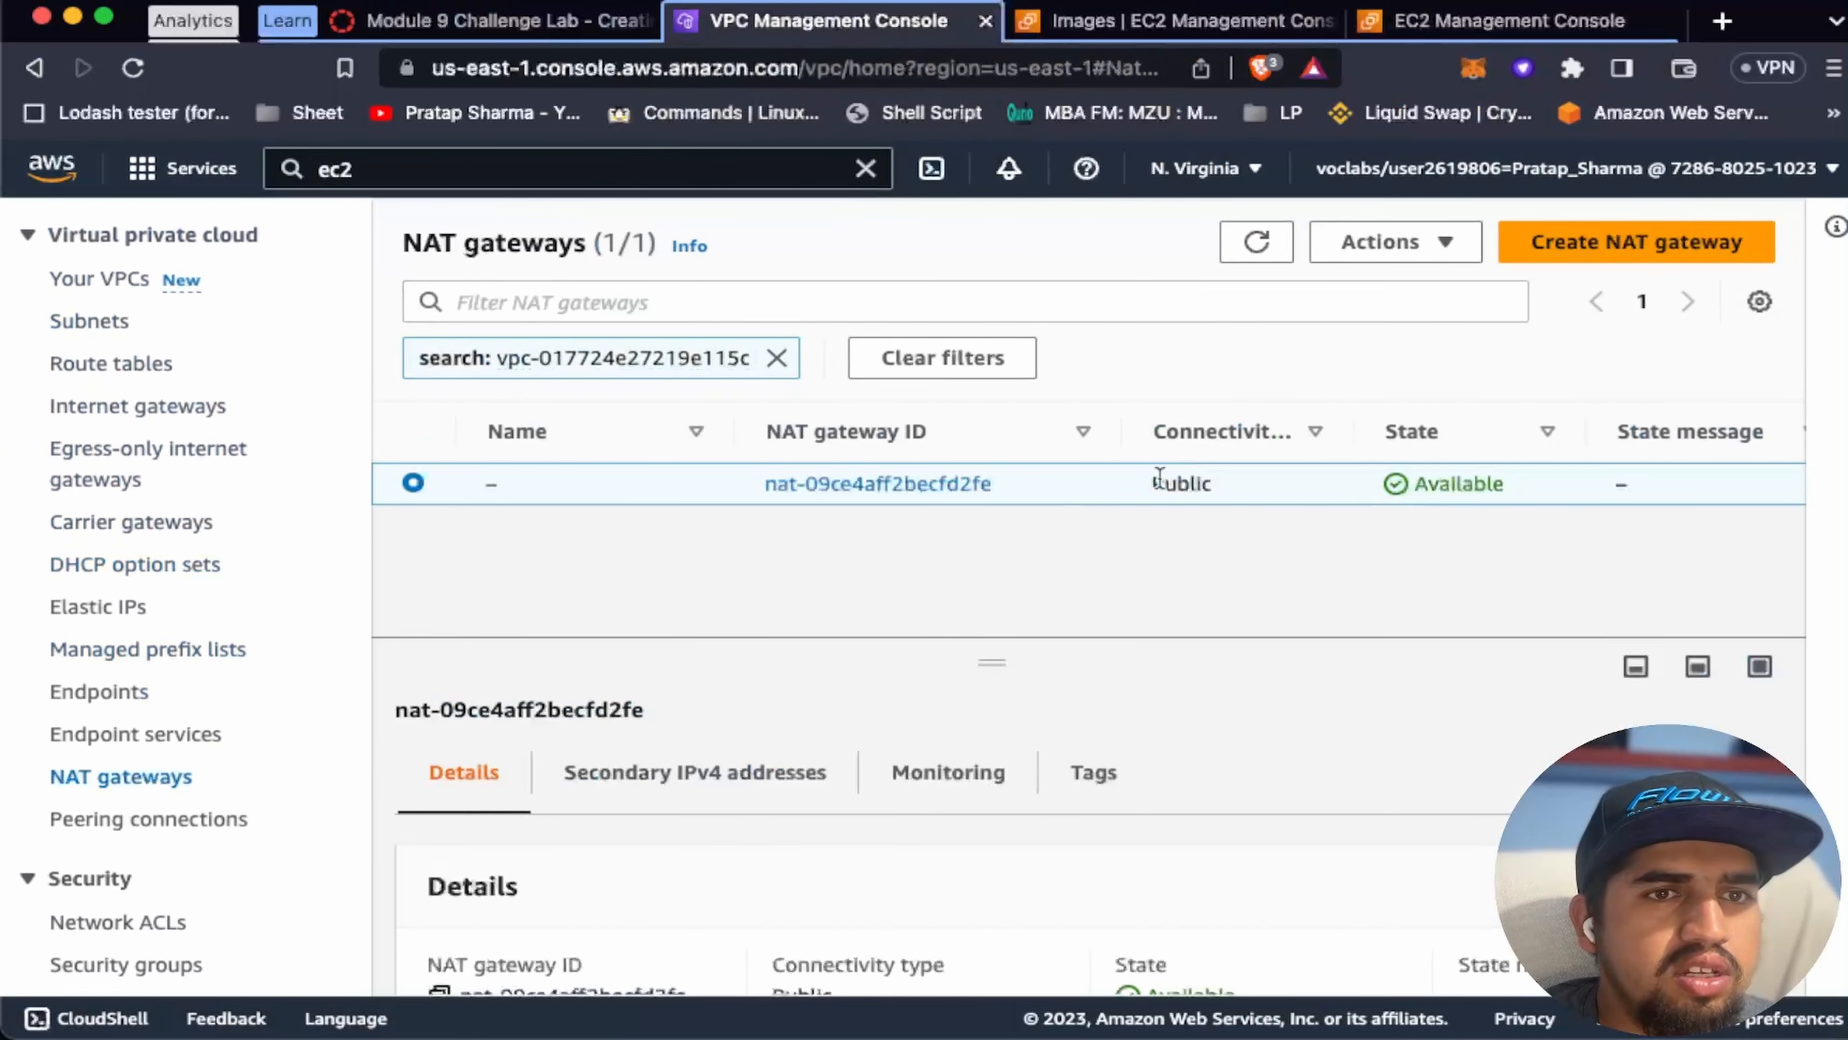
scroll(1159, 481, right, 10)
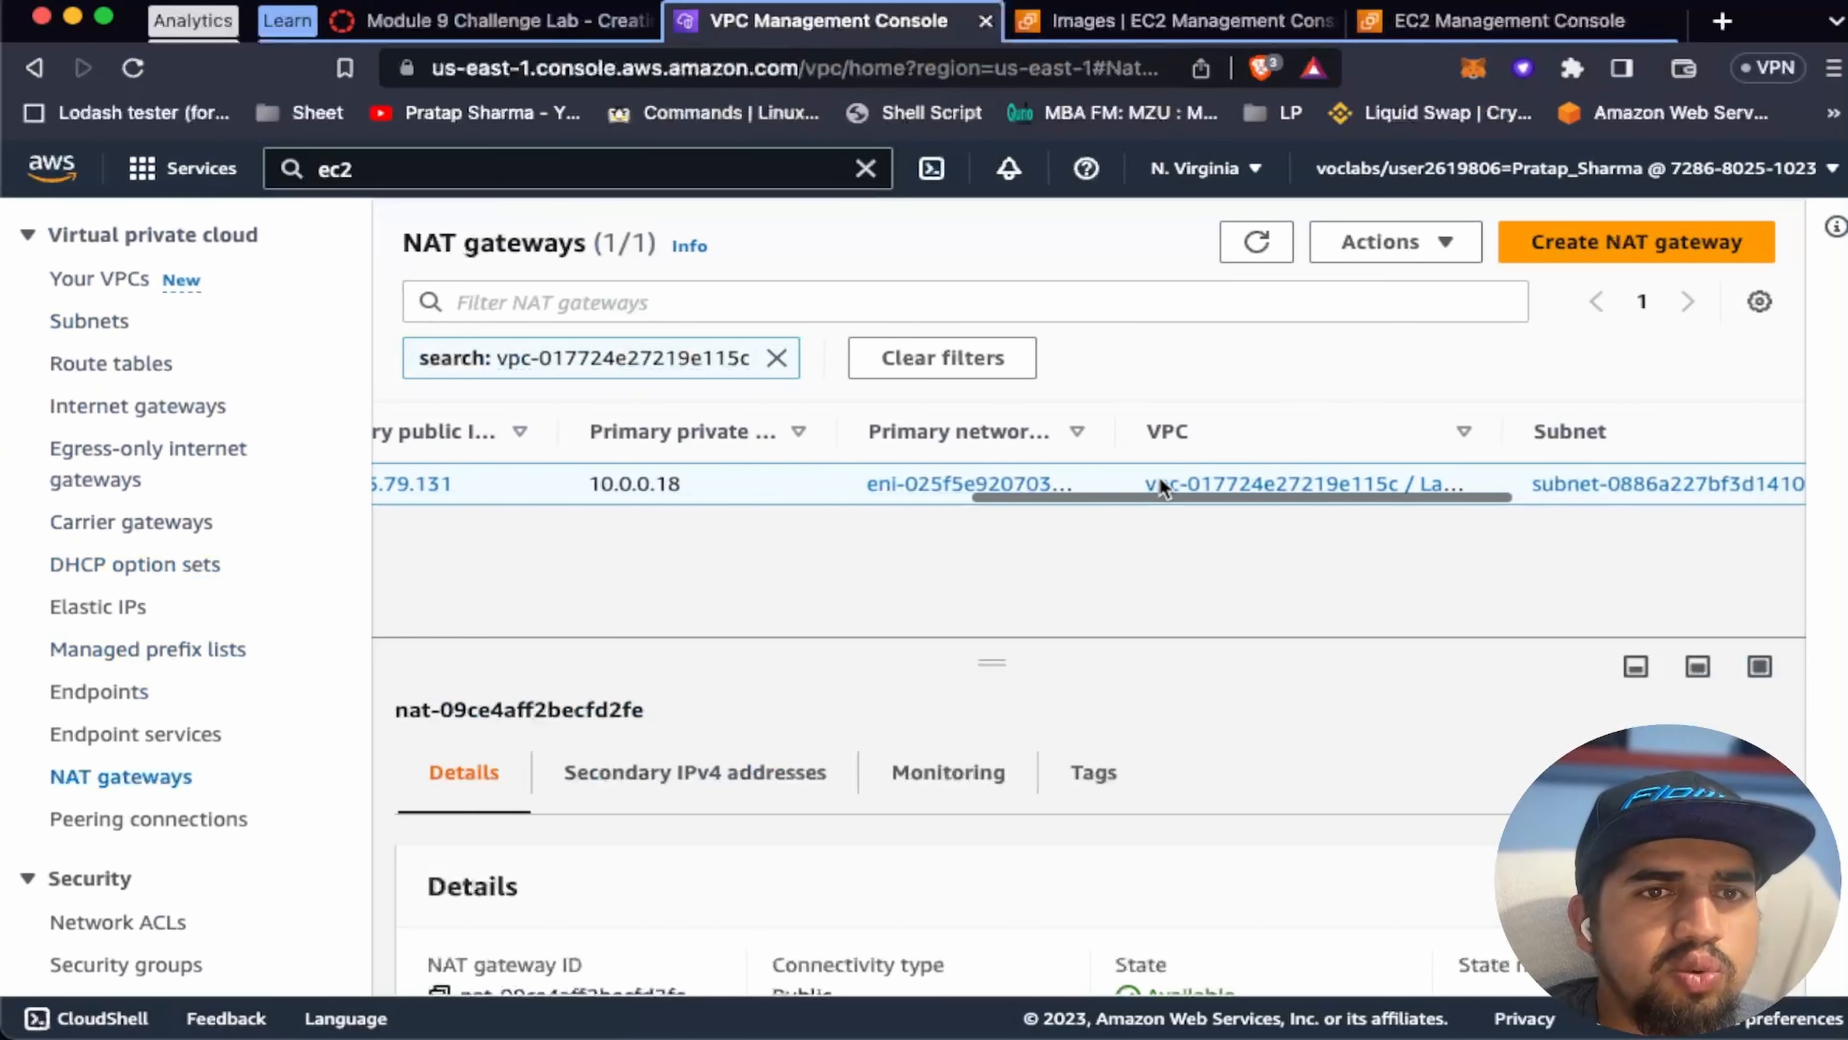
scroll(1157, 477, right, 10)
scroll(928, 585, left, 5)
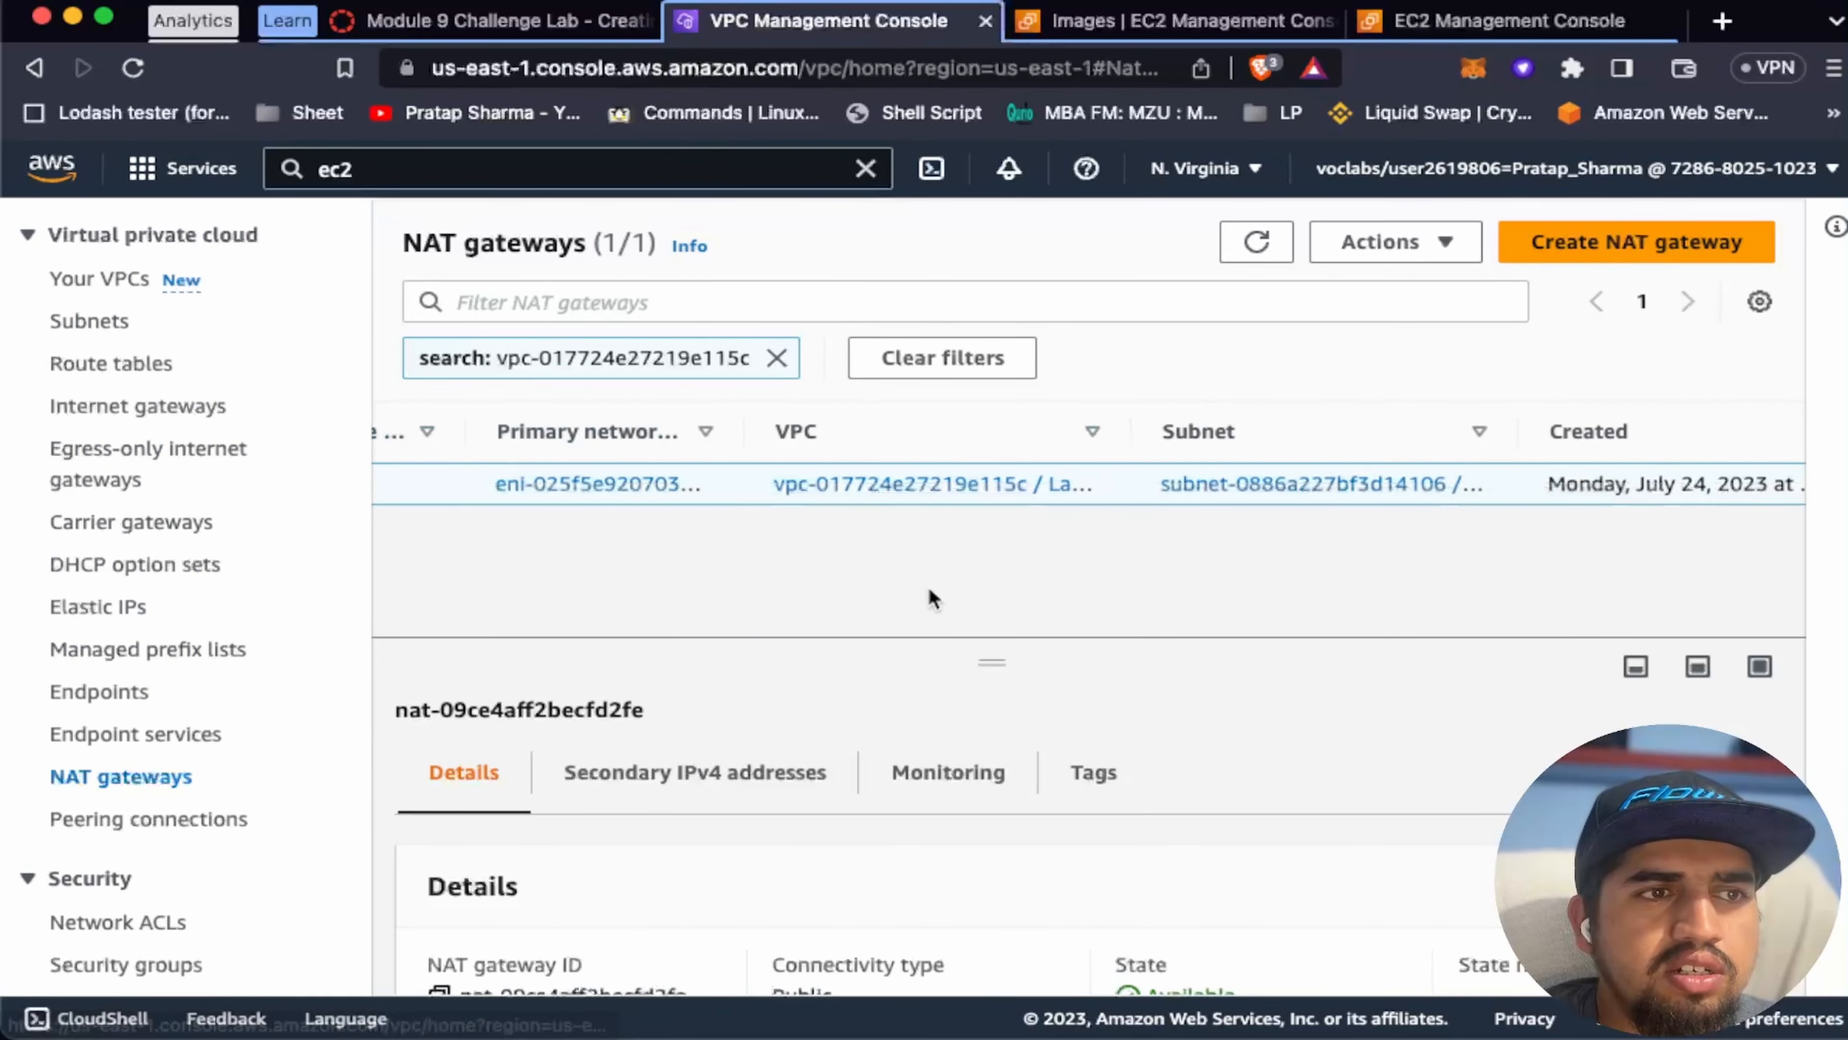
Step: Start creating a new NAT gateway and name it LWP-NAT
scroll(648, 475, left, 10)
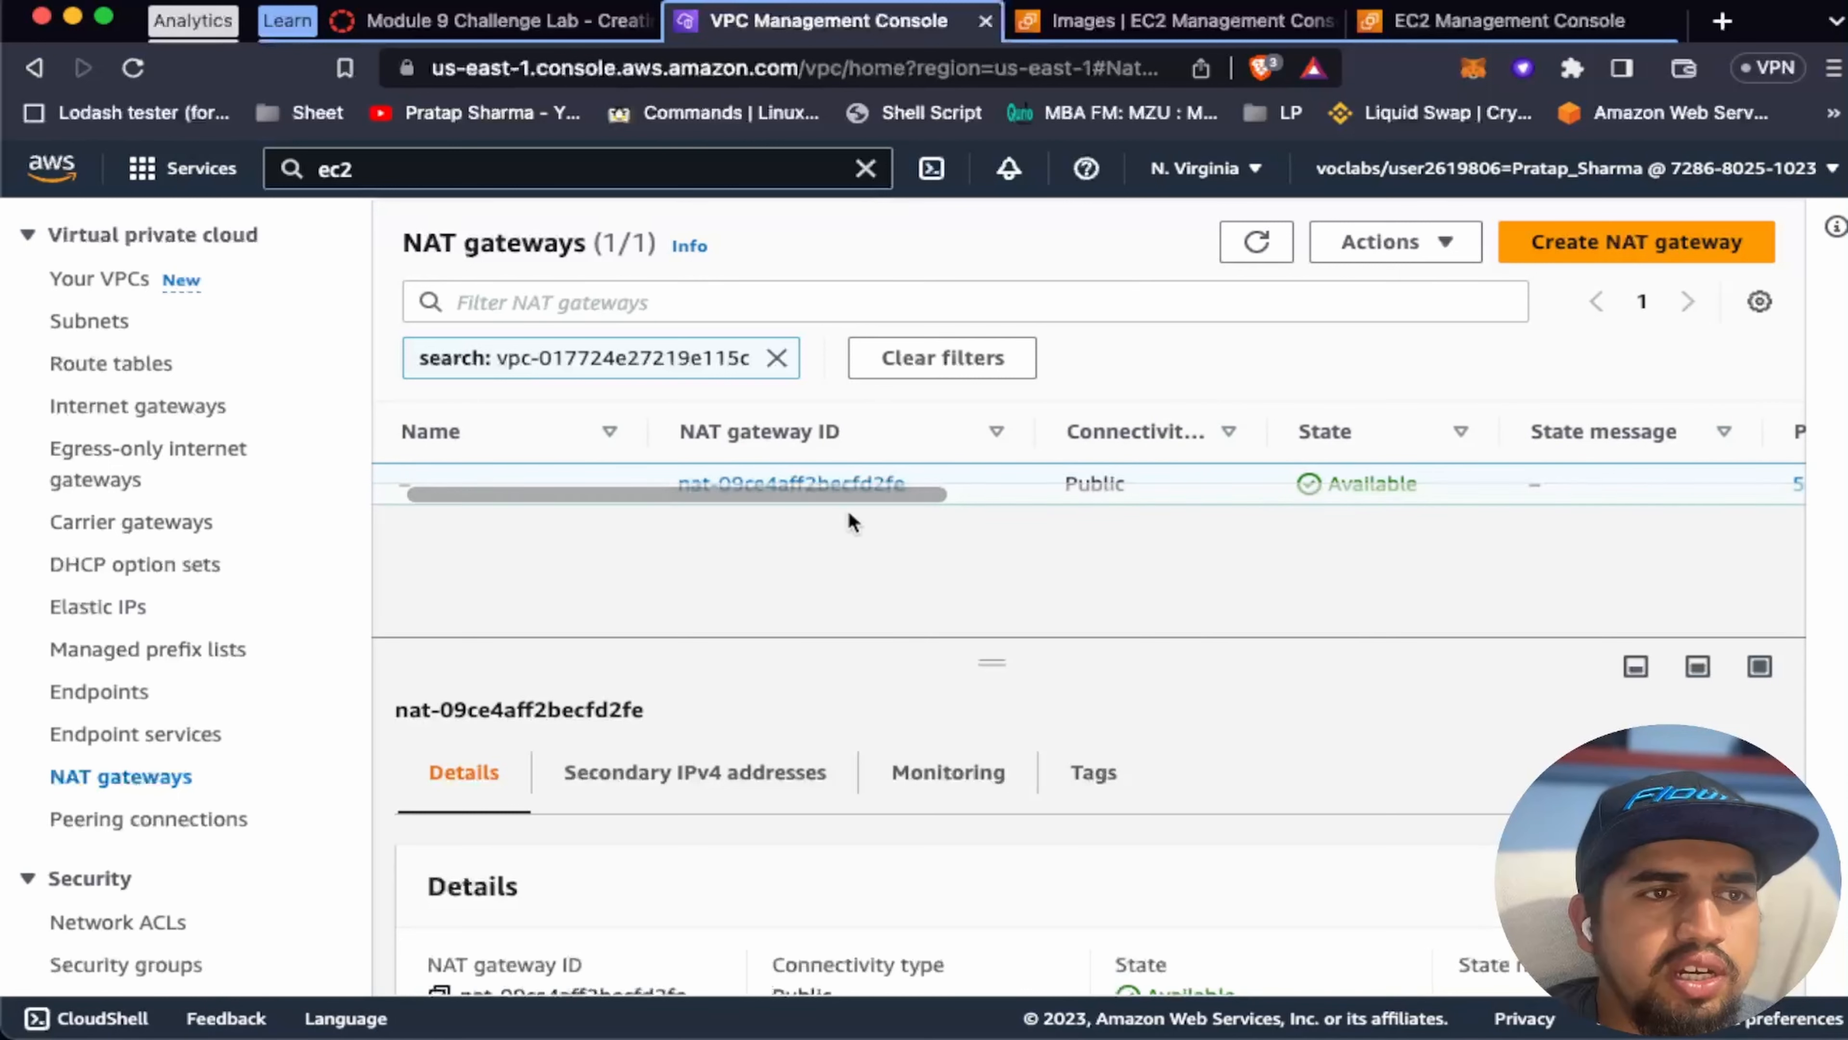
scroll(848, 509, left, 3)
click(1646, 248)
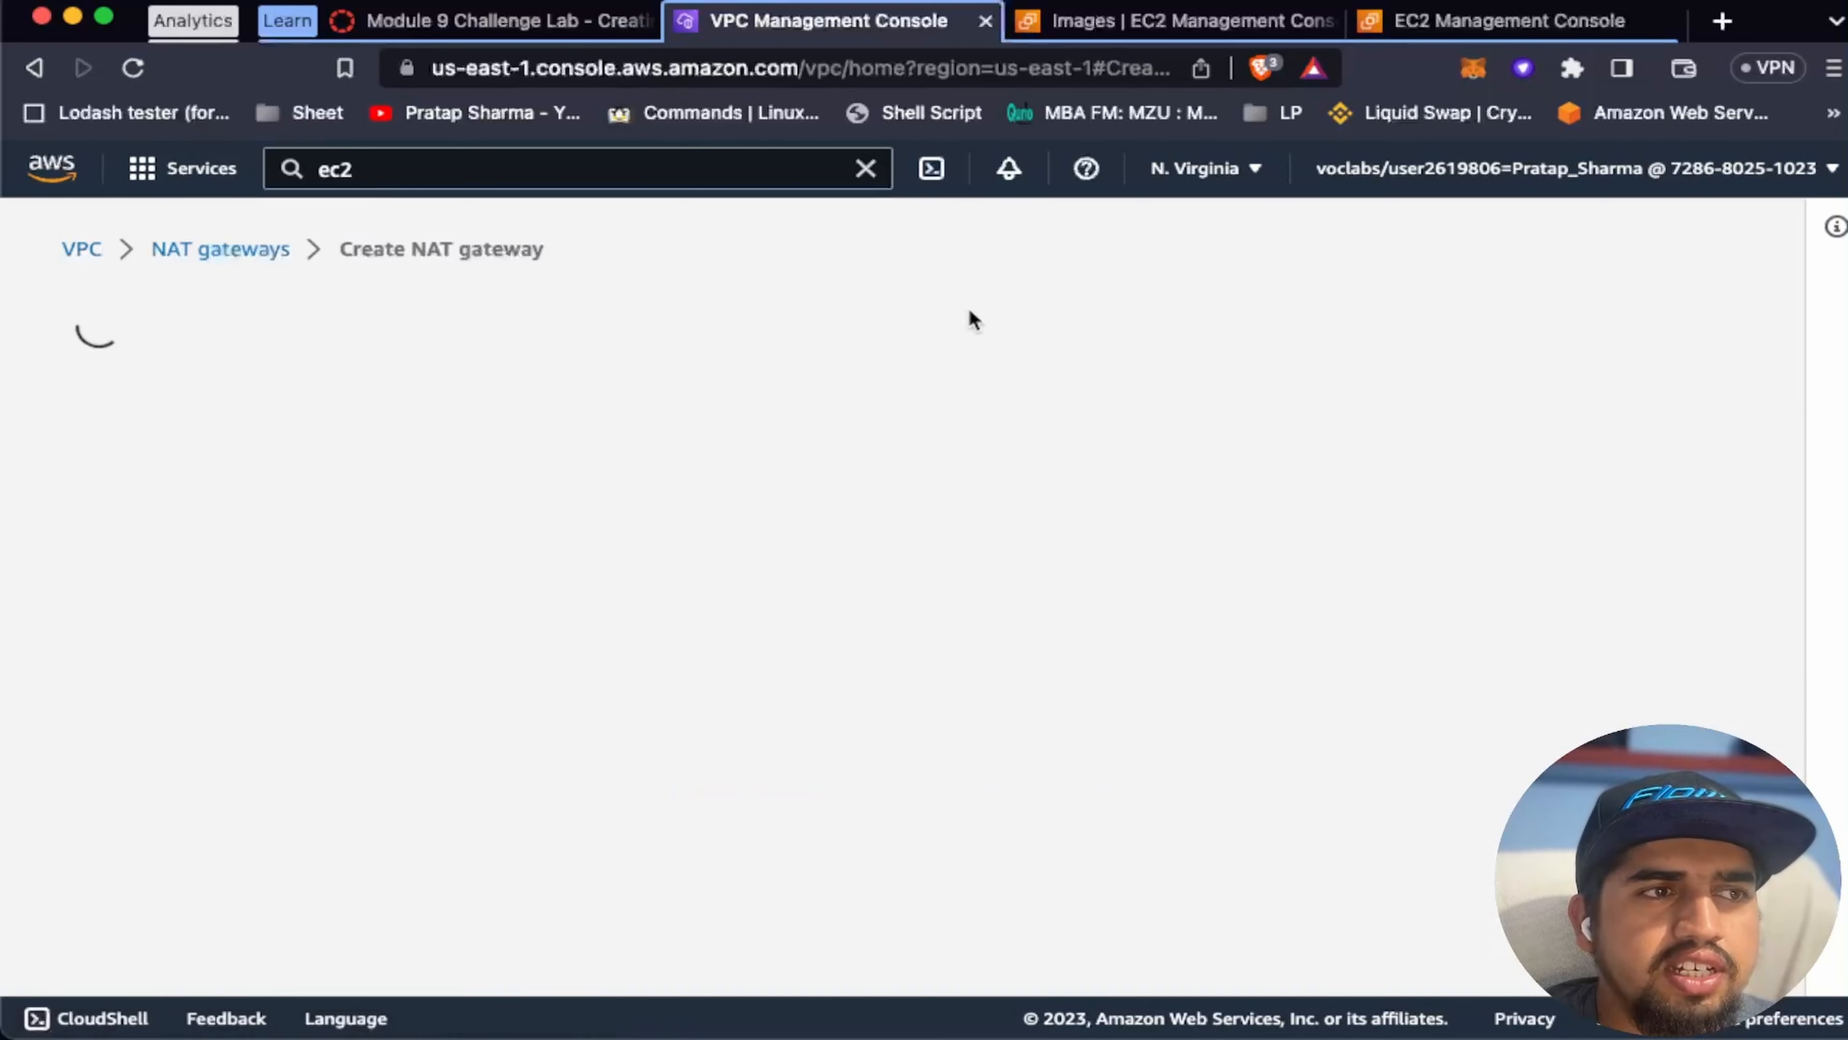
scroll(425, 509, down, 3)
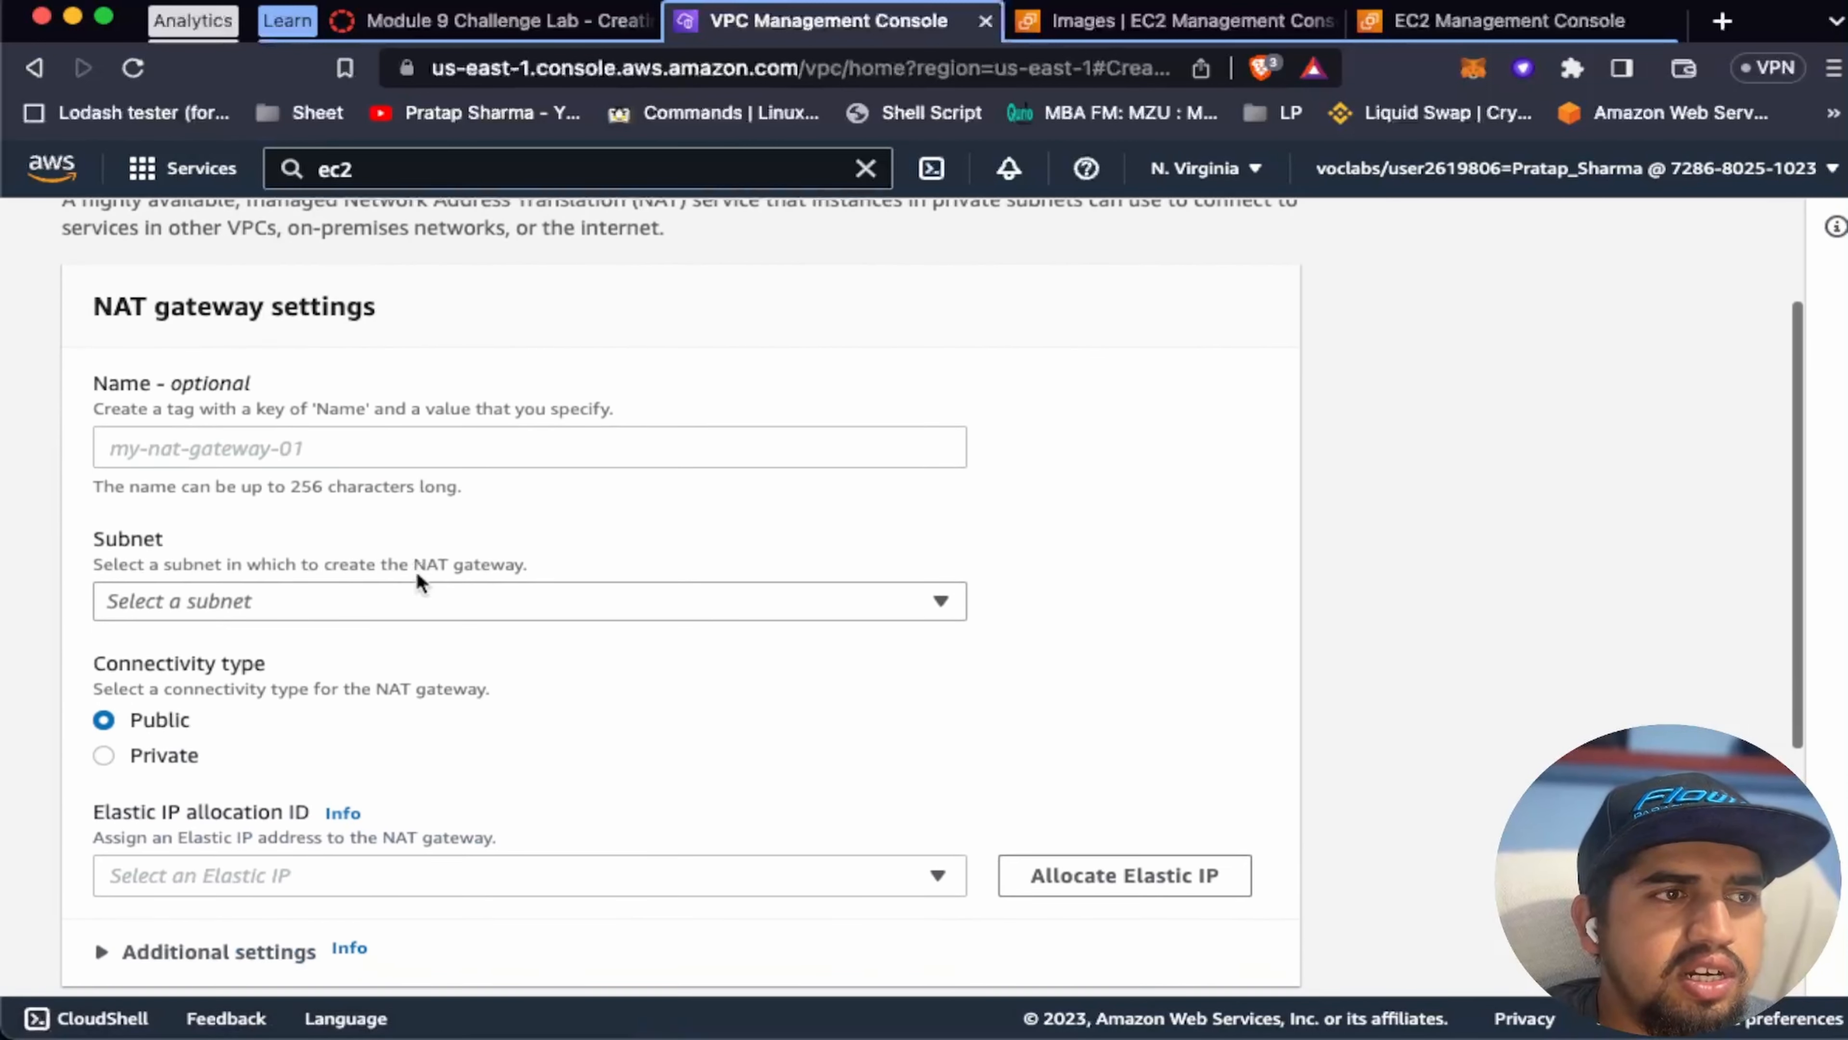
click(199, 447)
text(my-)
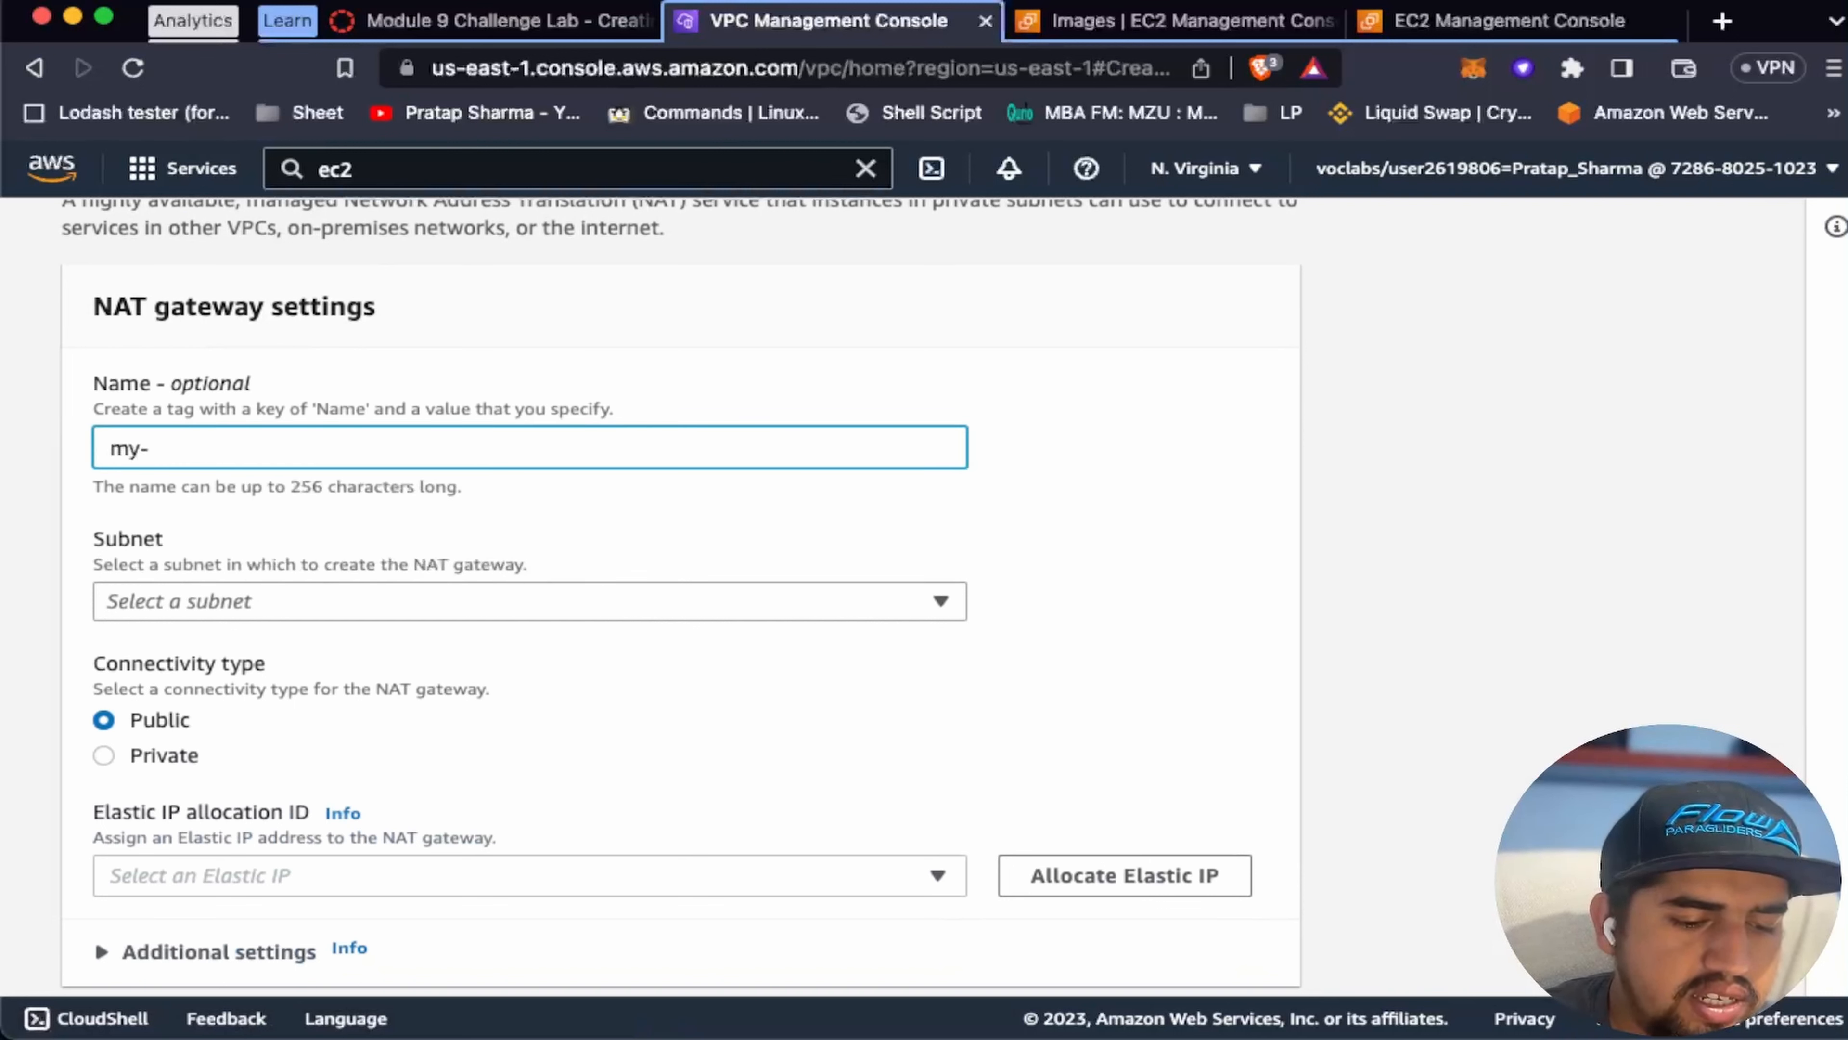
key(super+a)
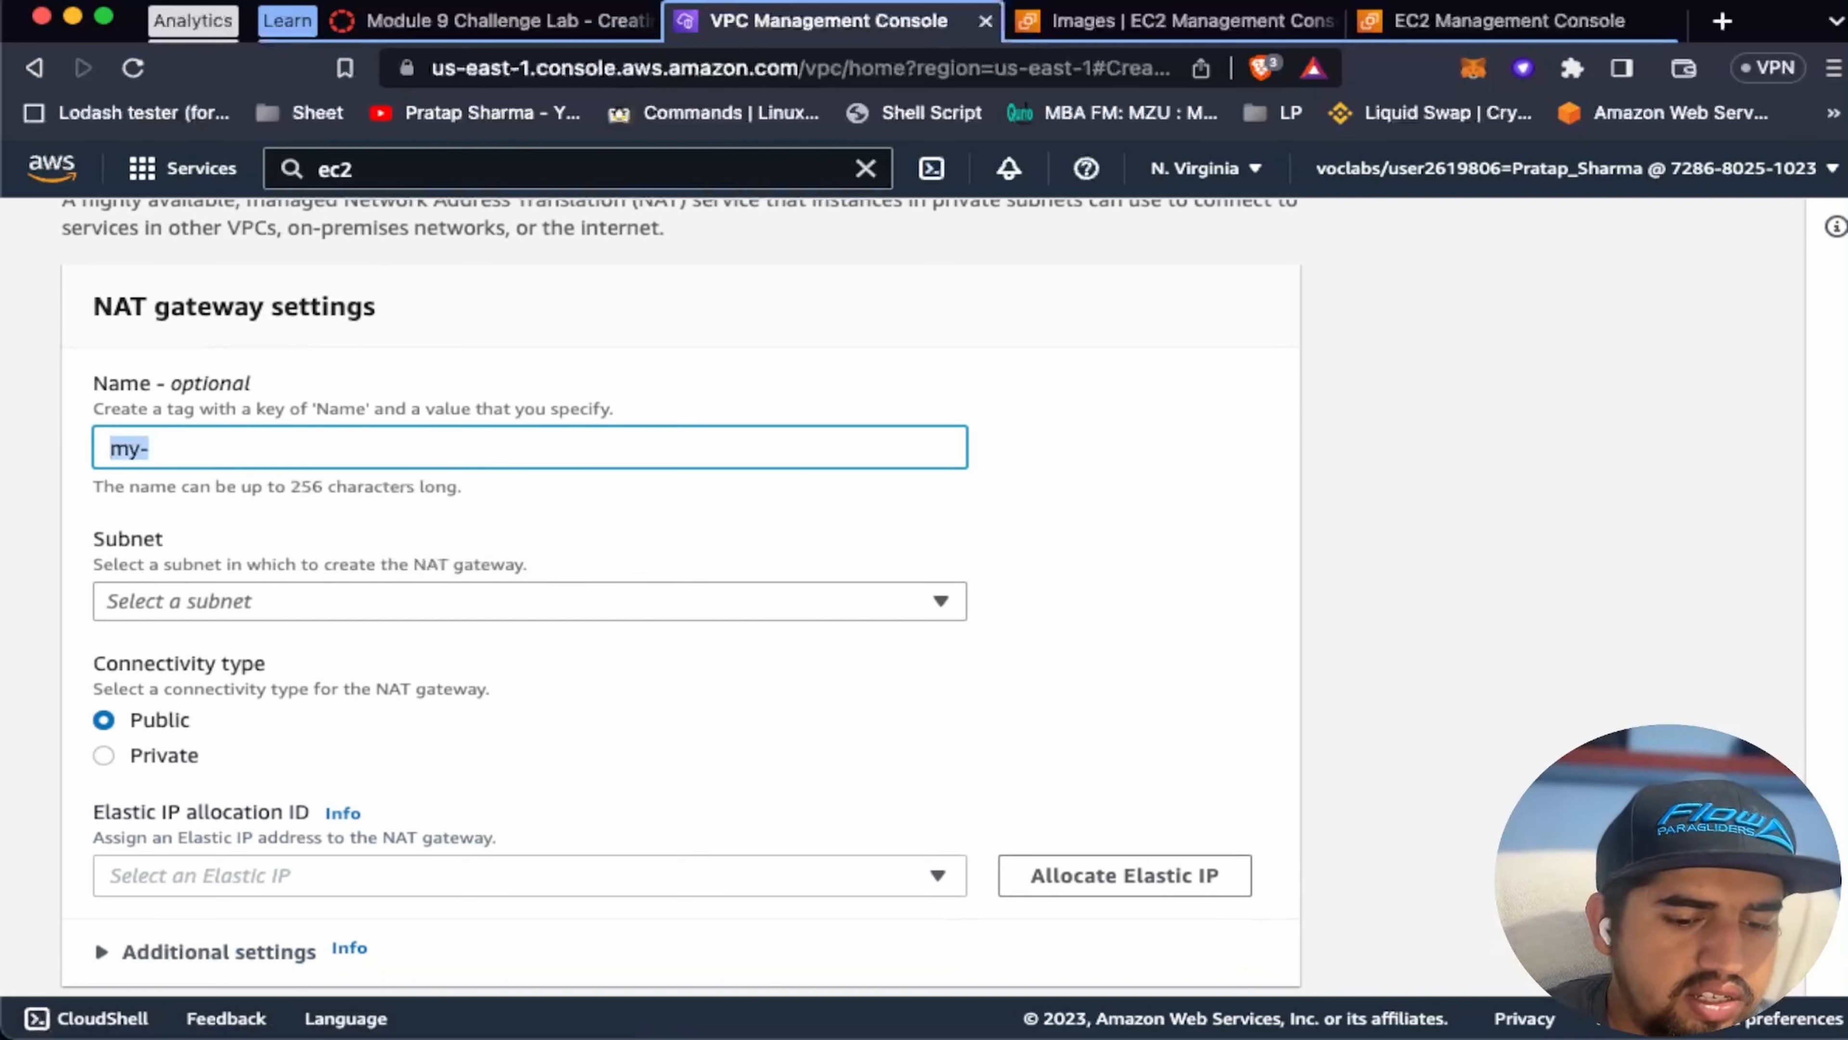
text(LWP)
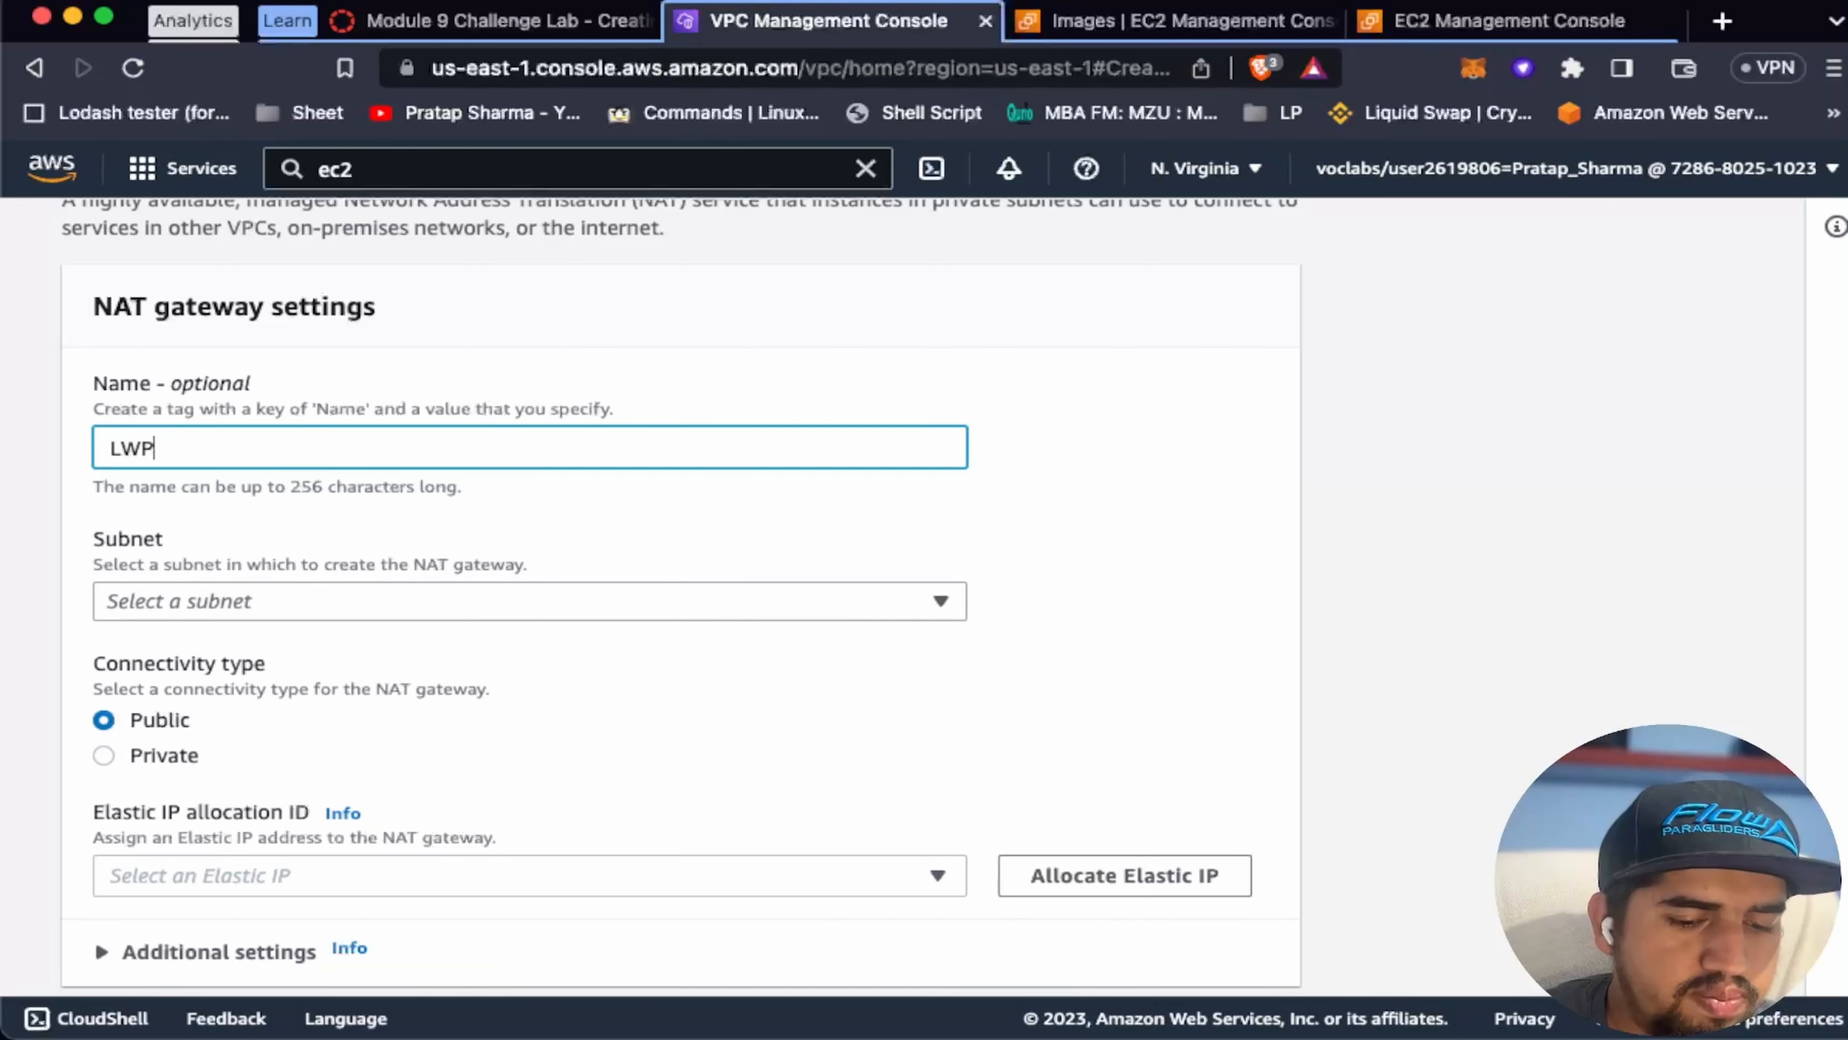
text(-NAT)
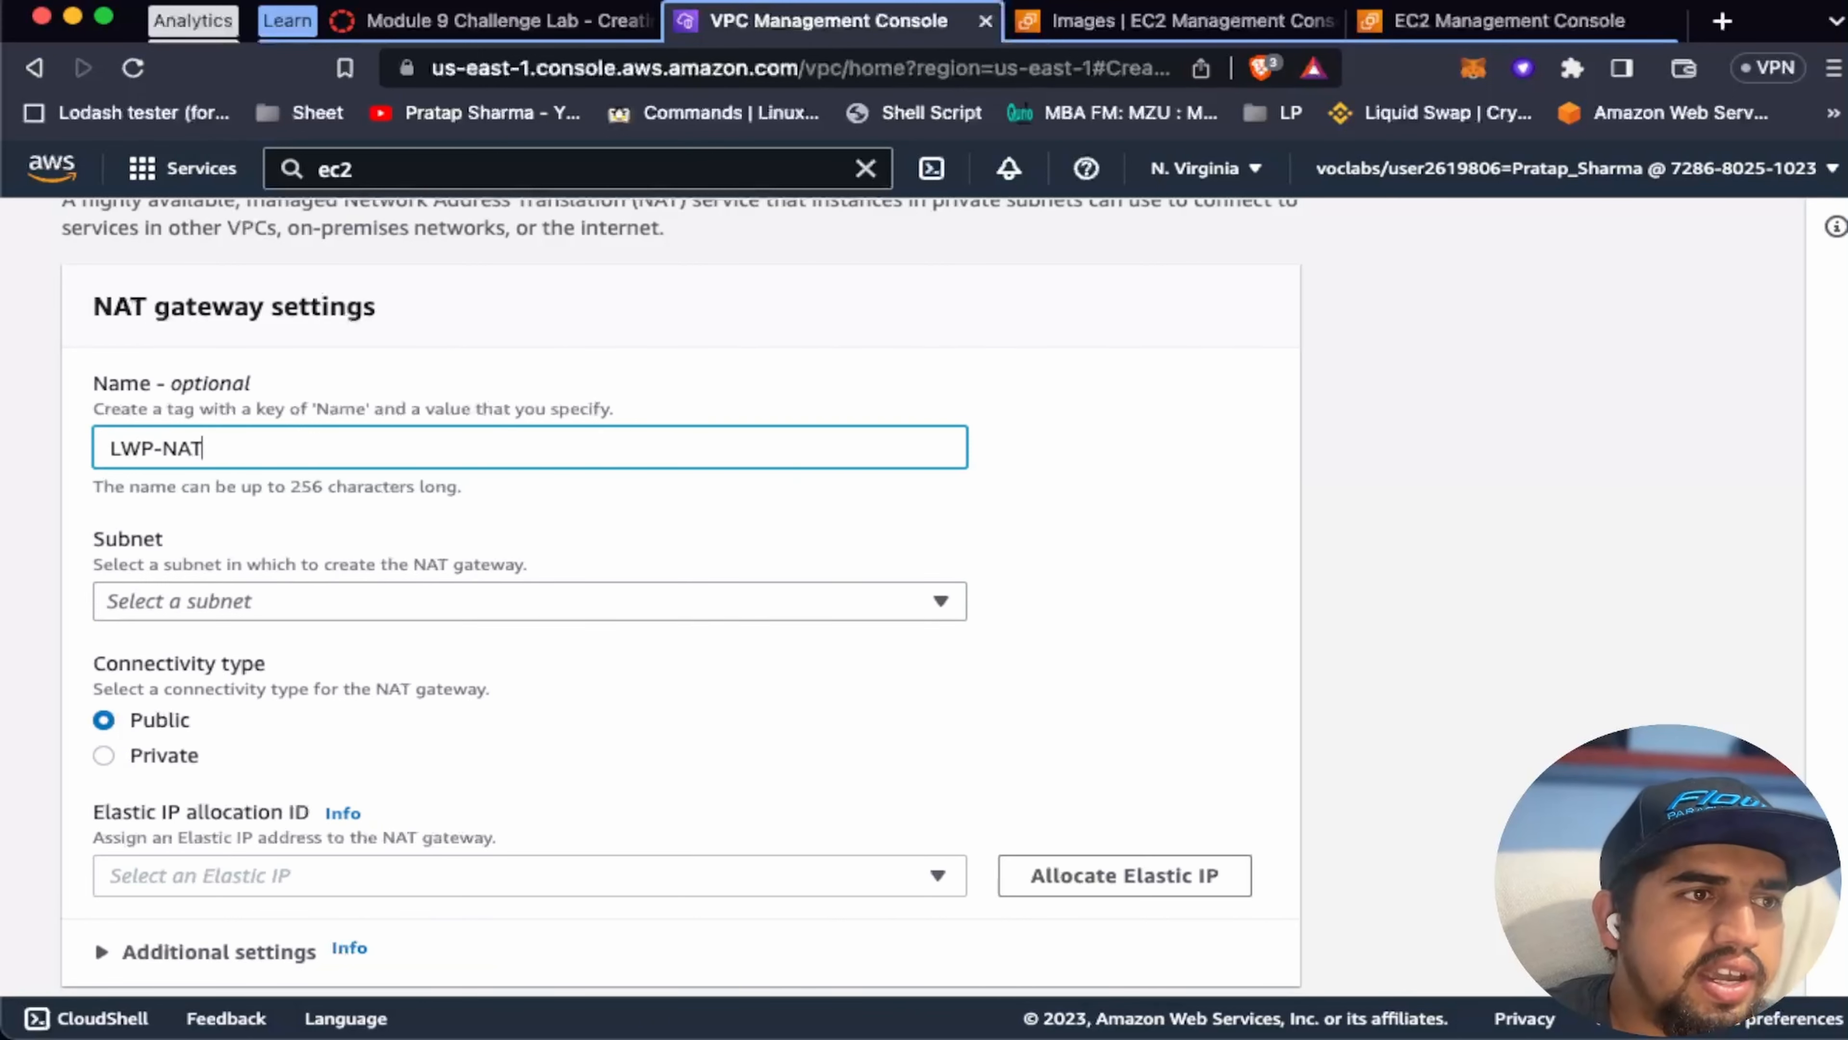
Step: Recheck the lab's subnet requirement and choose Public Subnet 2 in us-east-1b as the NAT gateway's subnet
scroll(270, 574, down, 1)
click(264, 525)
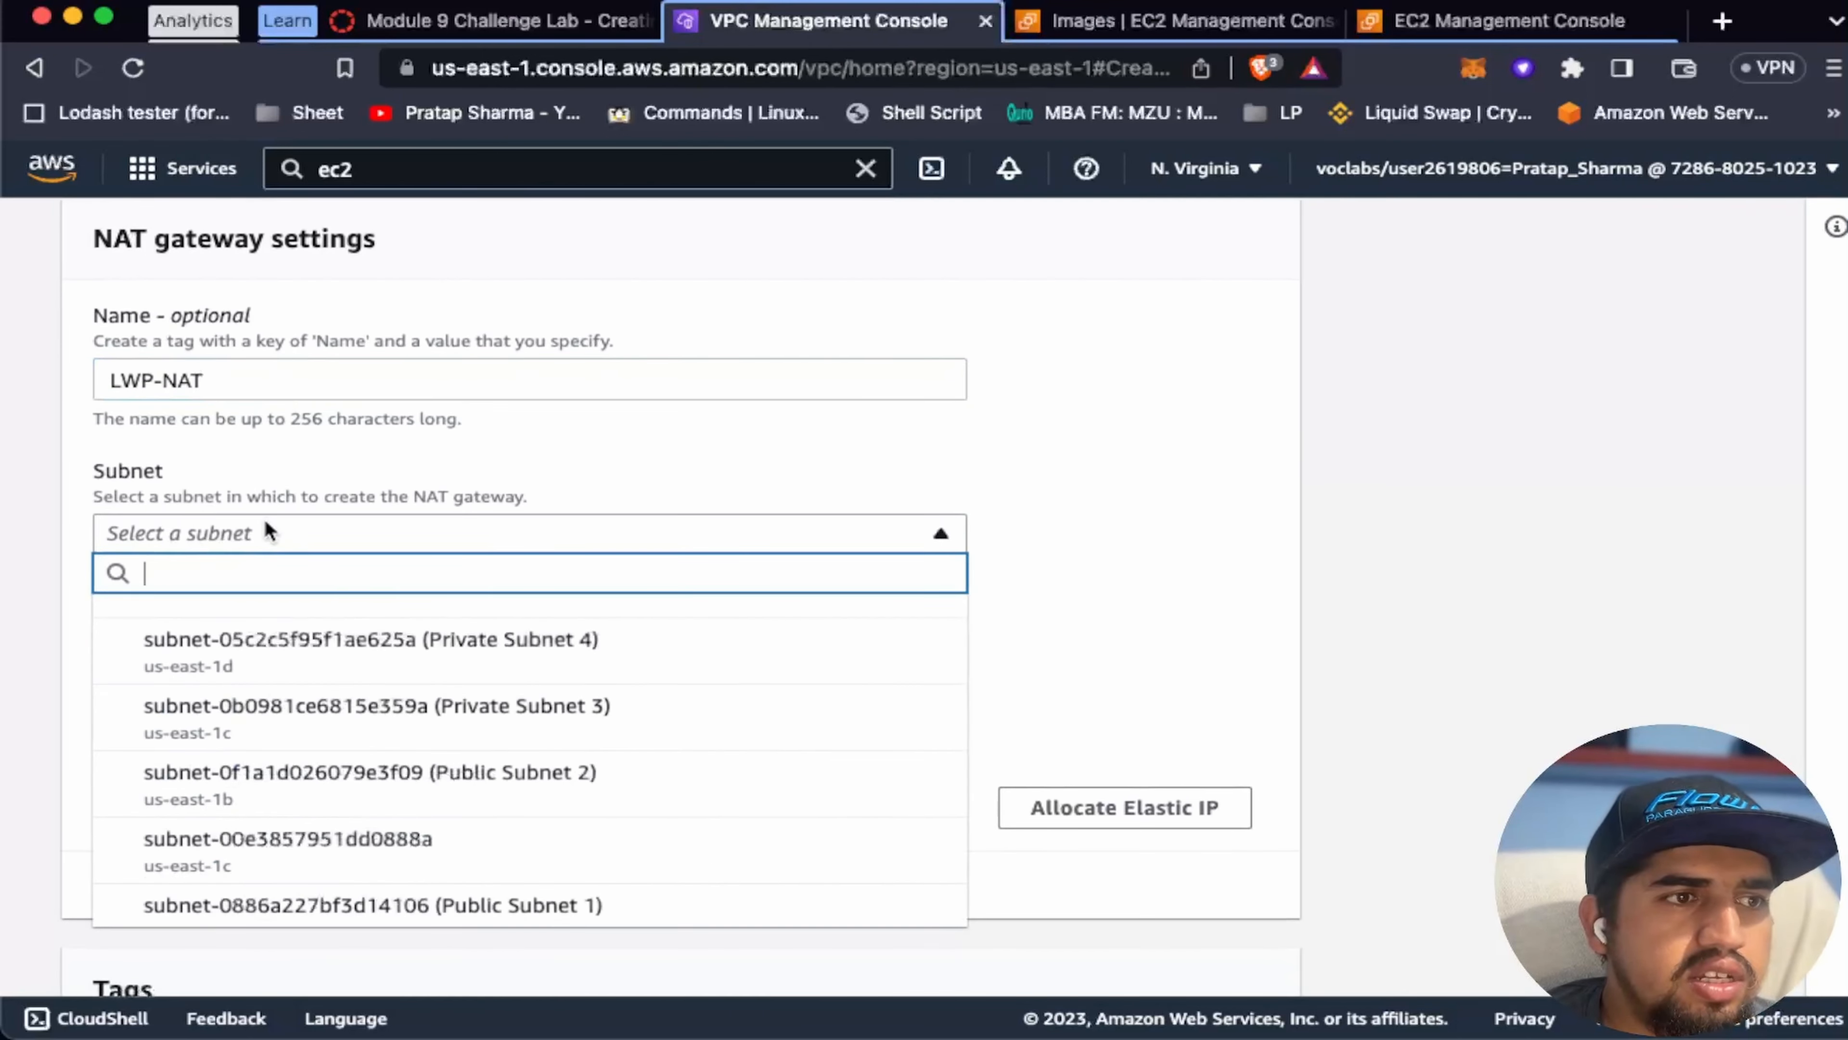
click(495, 20)
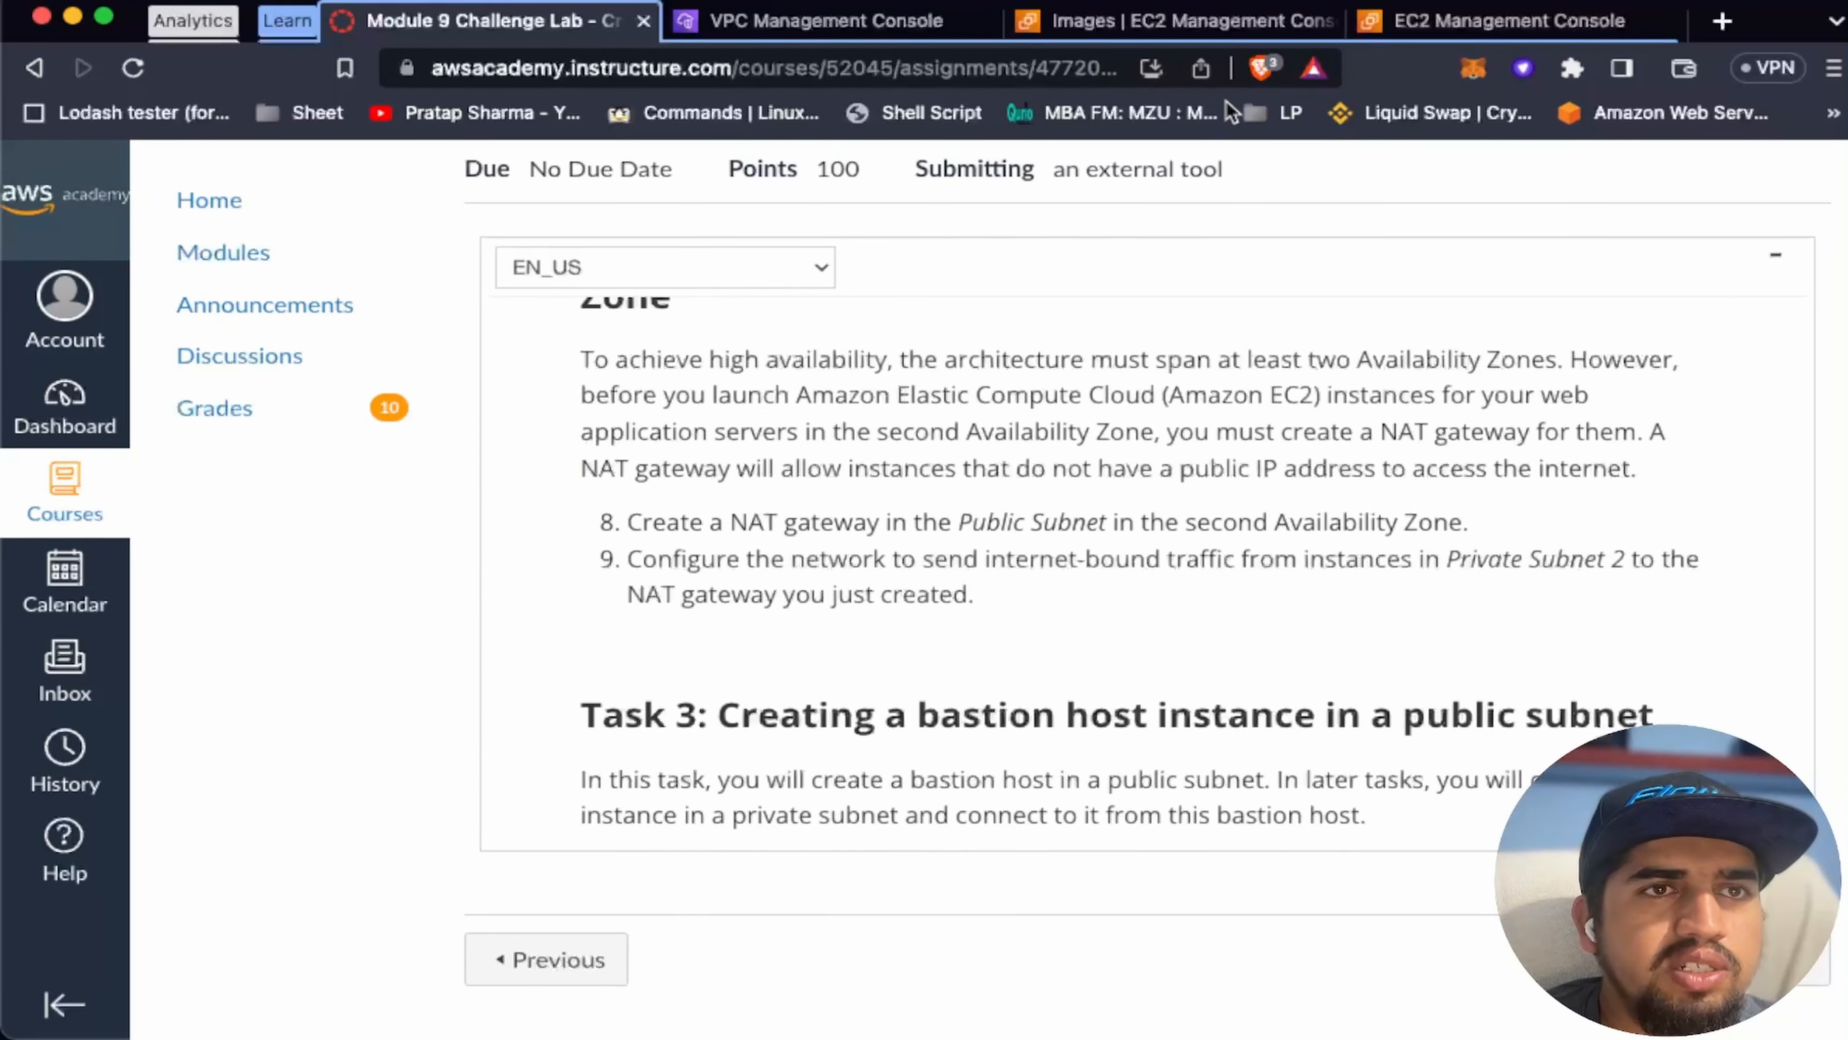
click(829, 21)
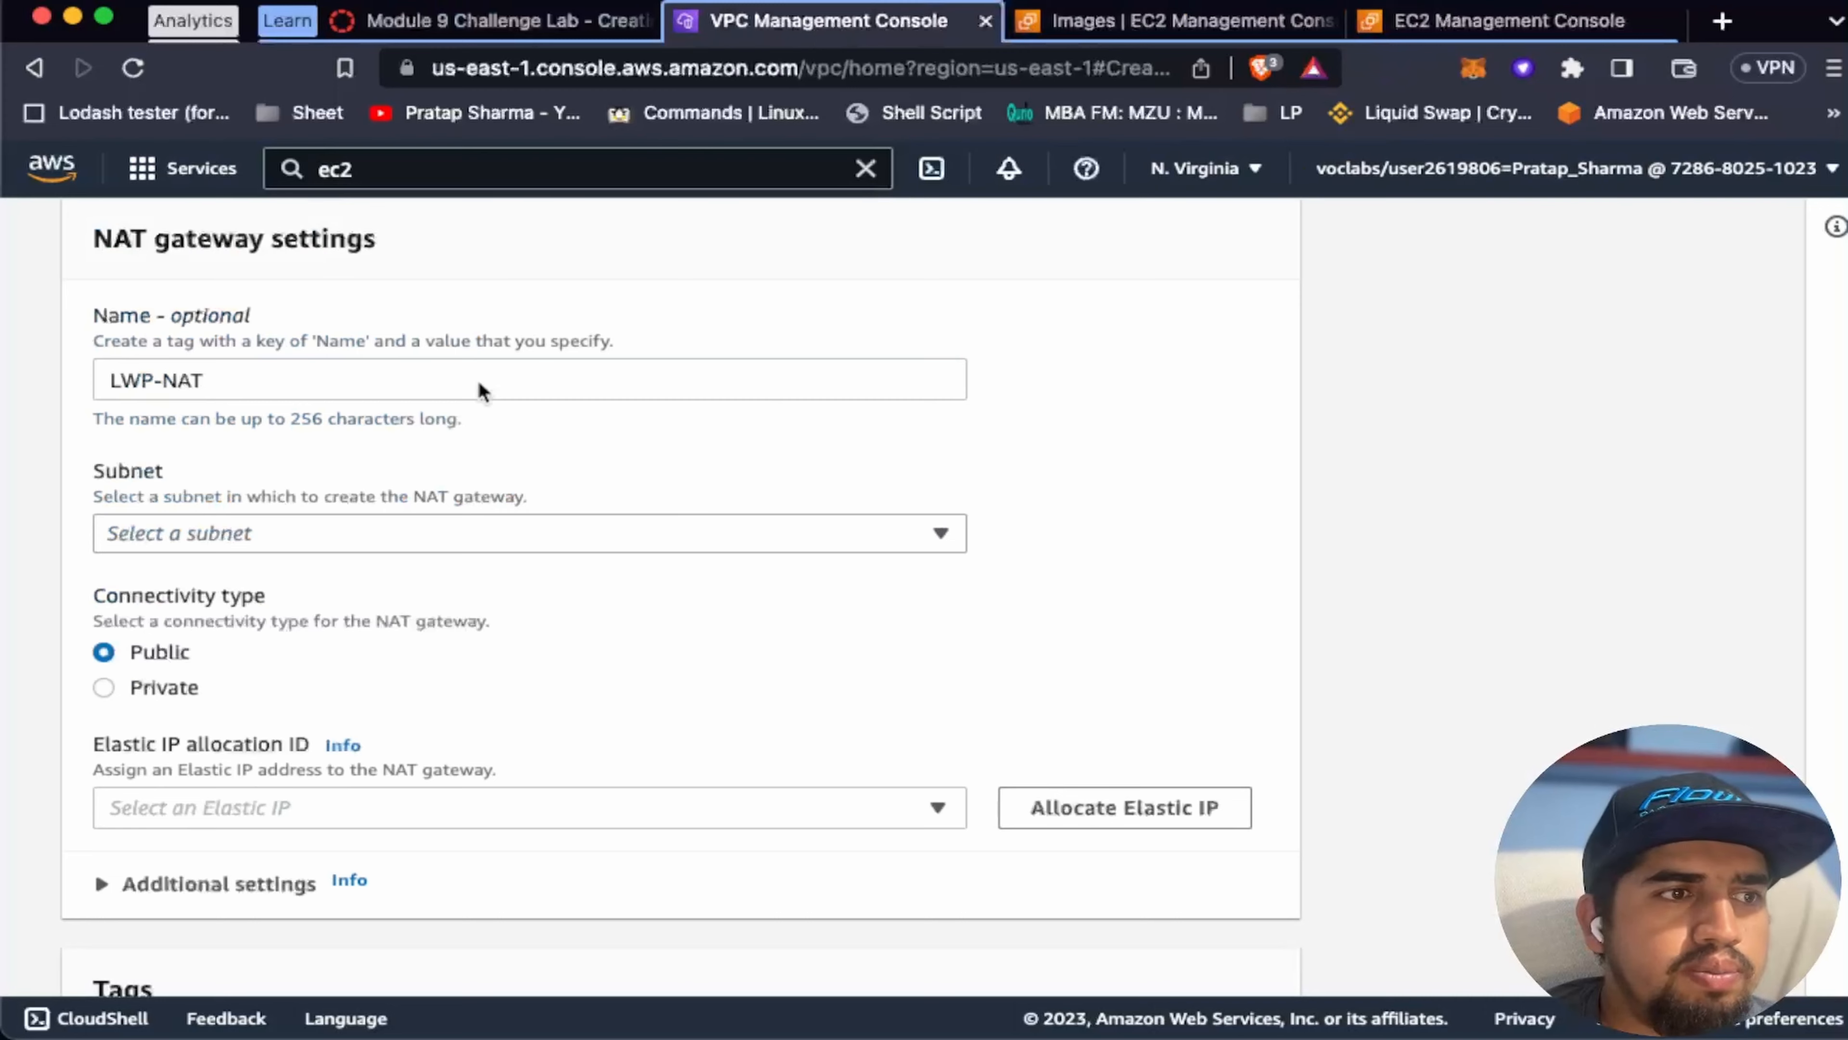
click(299, 532)
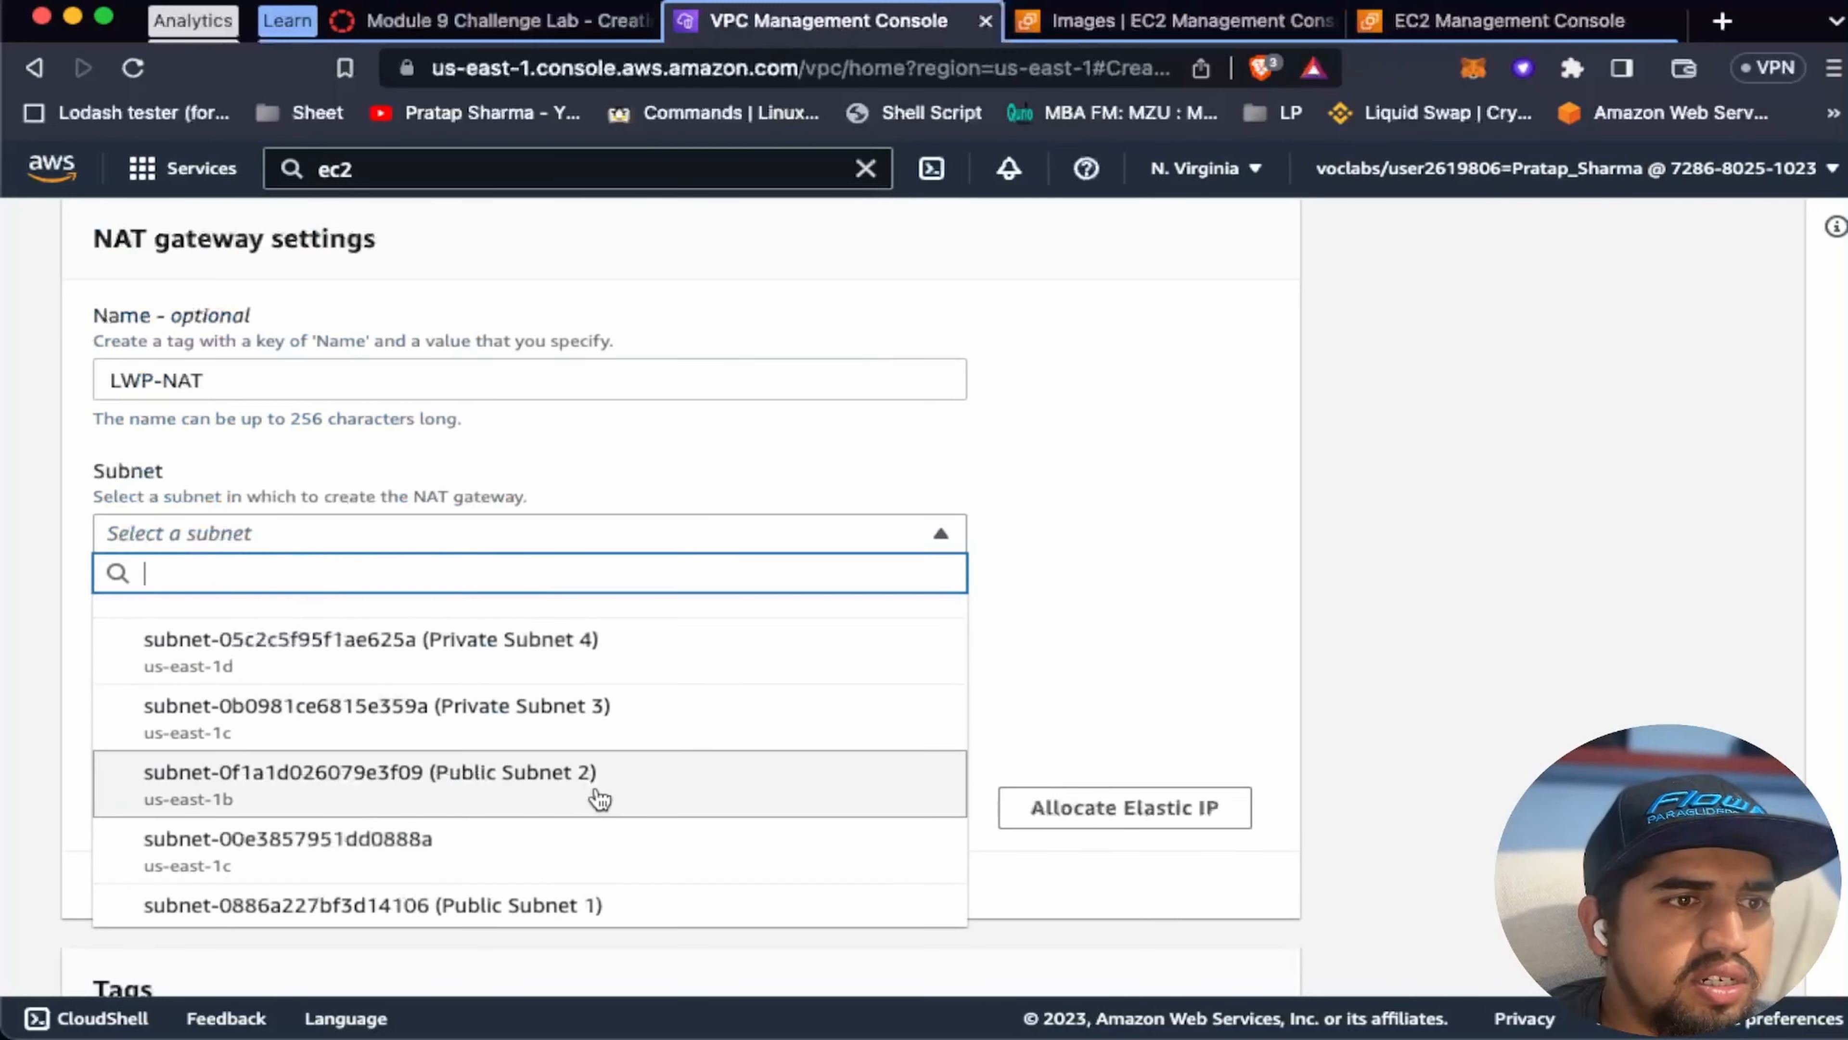
scroll(598, 797, down, 1)
scroll(600, 798, down, 5)
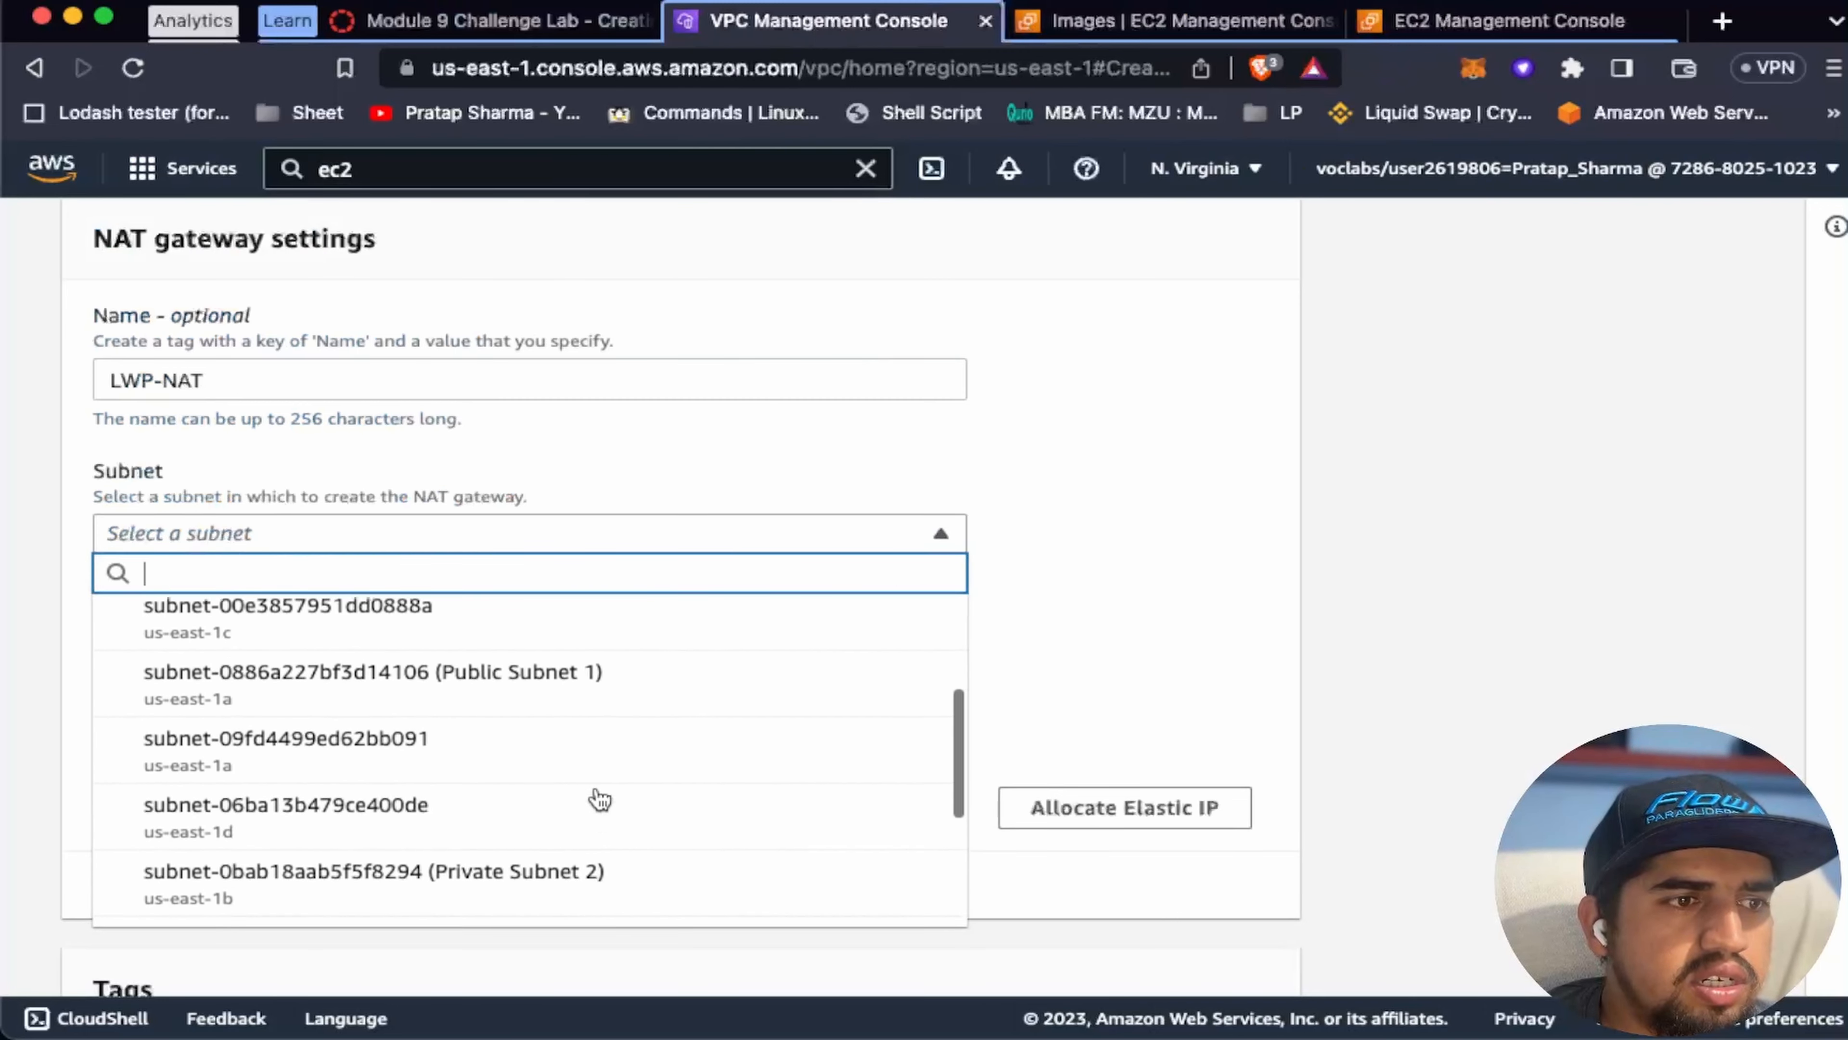
scroll(599, 799, down, 4)
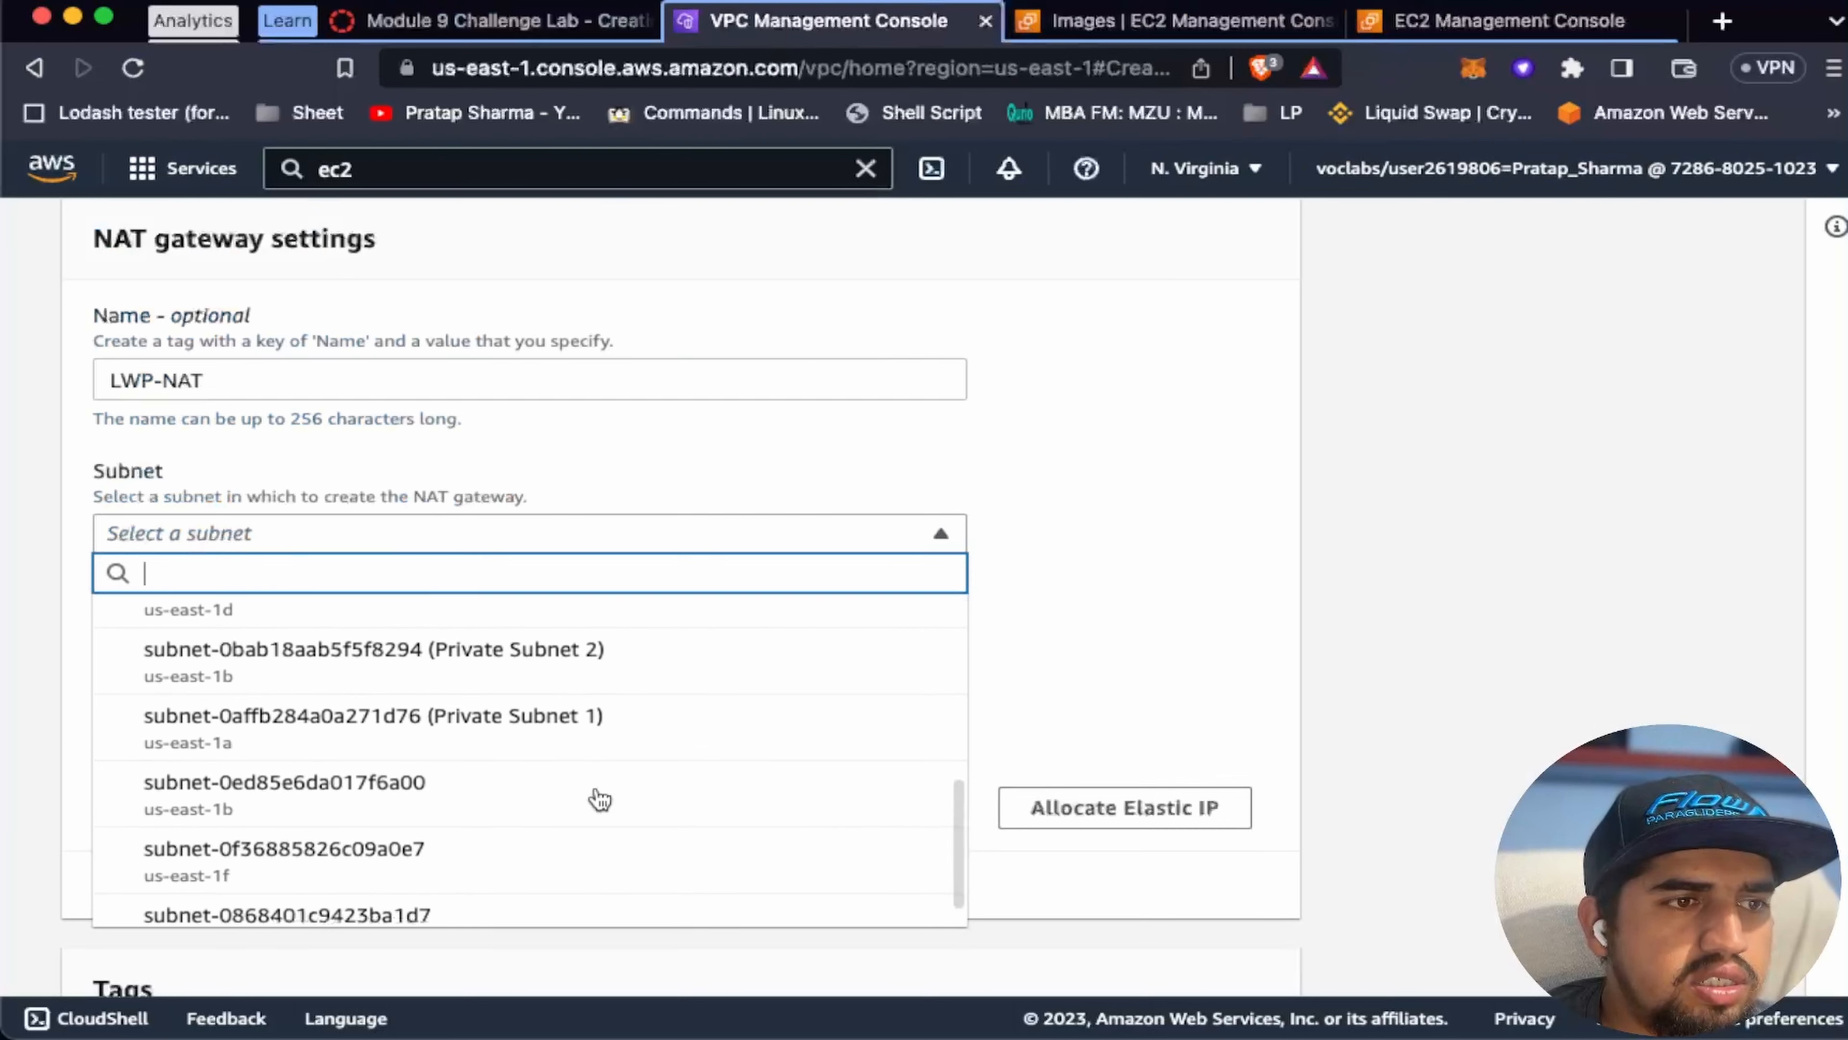
scroll(600, 798, down, 1)
scroll(600, 799, up, 8)
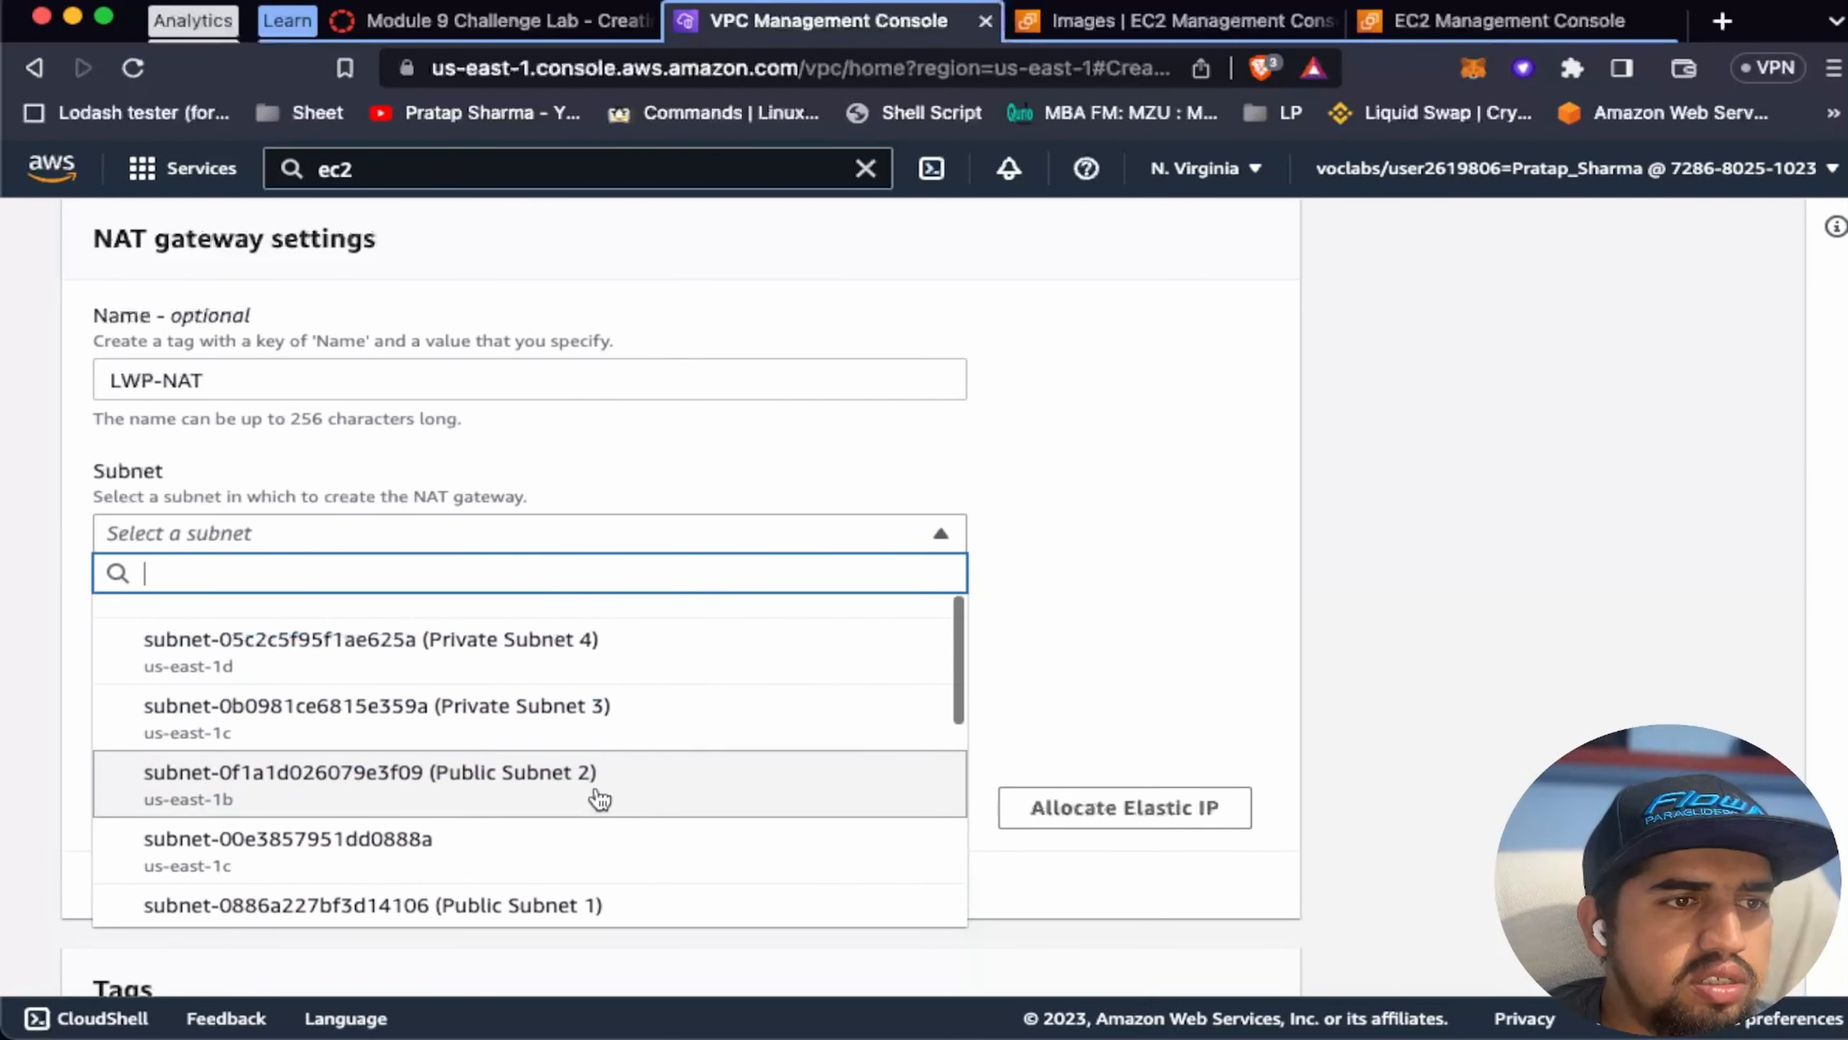
scroll(600, 799, down, 3)
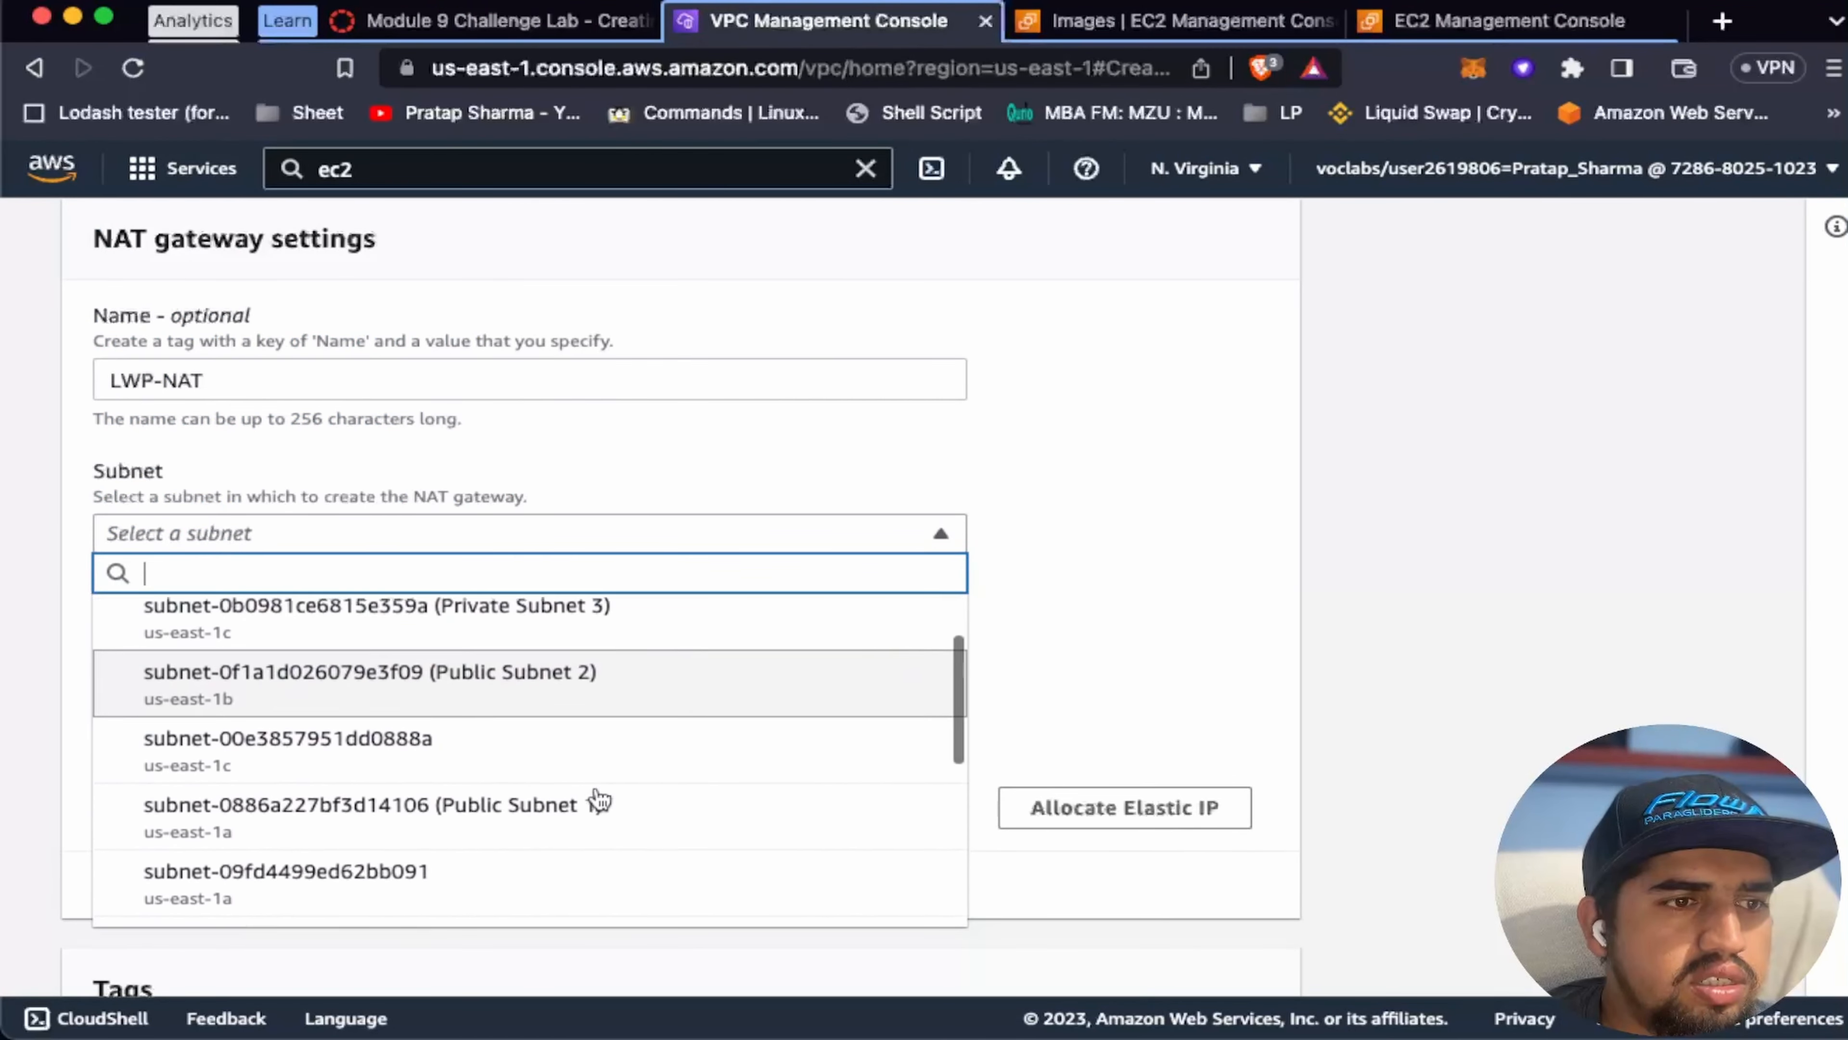
click(550, 669)
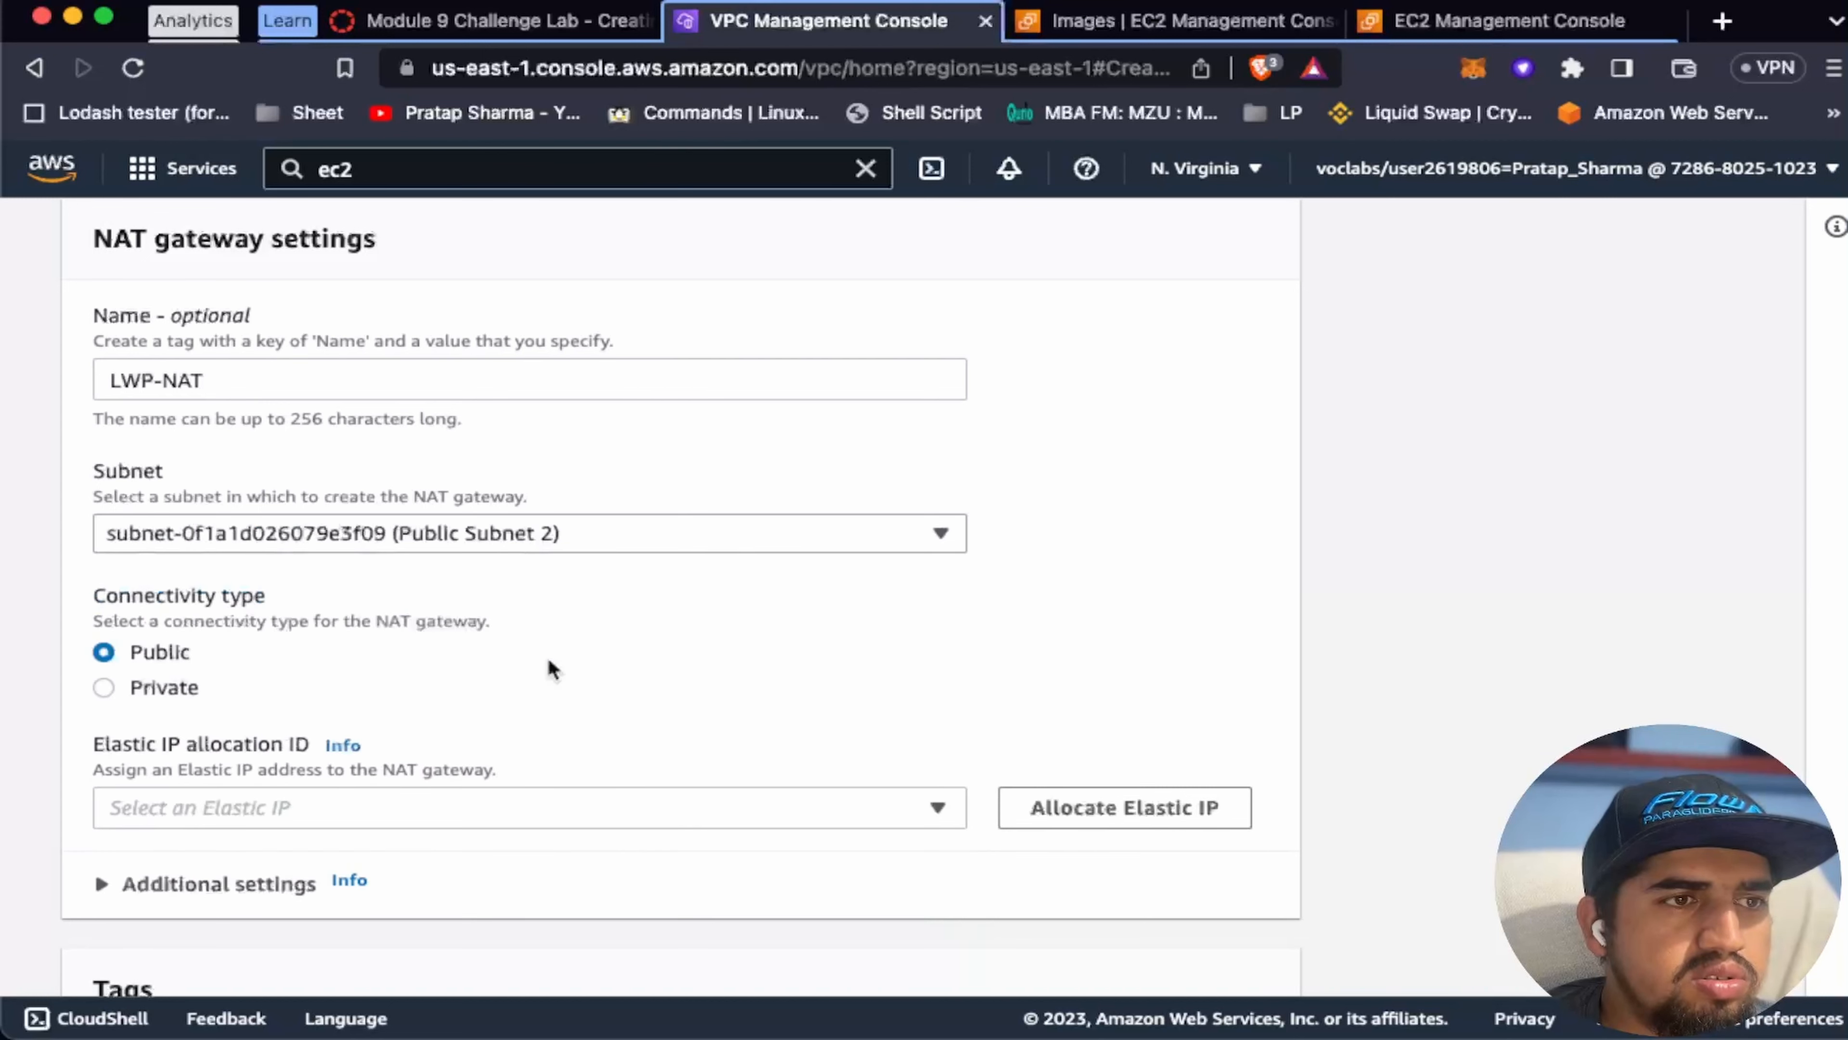
Step: Allocate a new Elastic IP for the public NAT gateway and create the gateway
scroll(809, 665, down, 3)
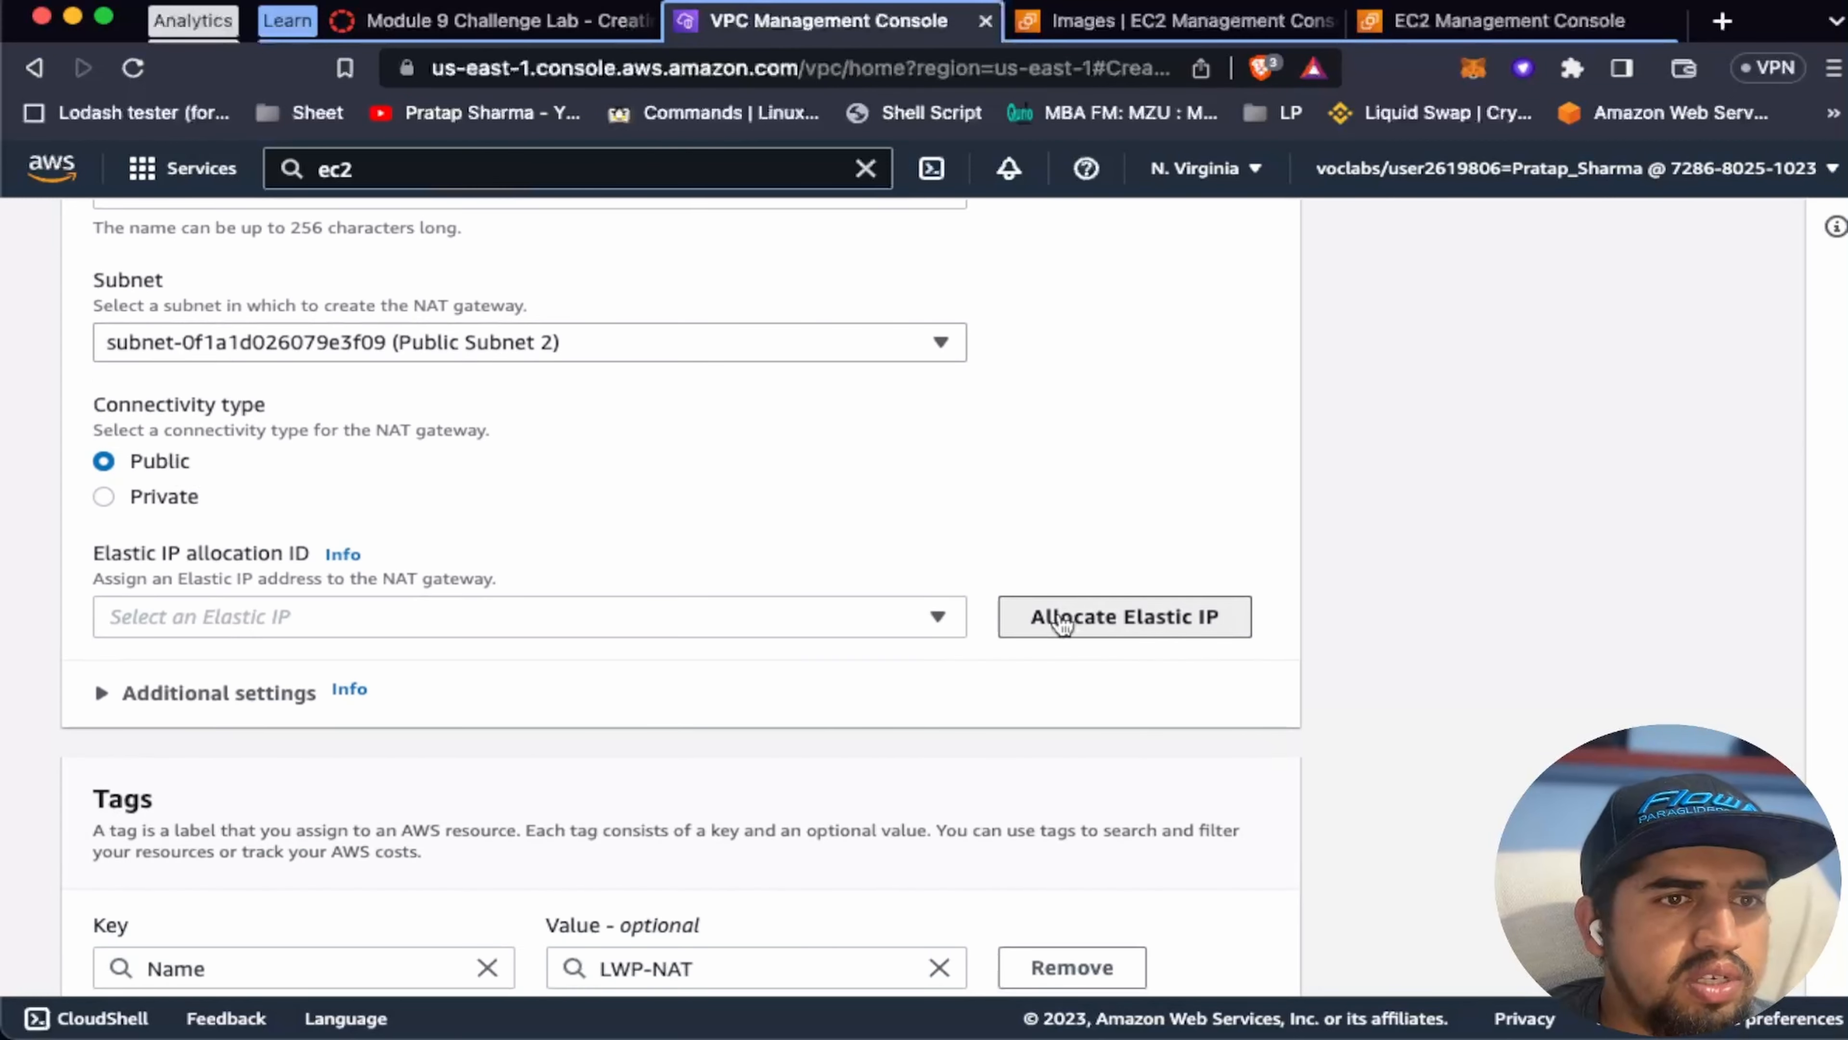
click(1062, 623)
scroll(1052, 636, down, 8)
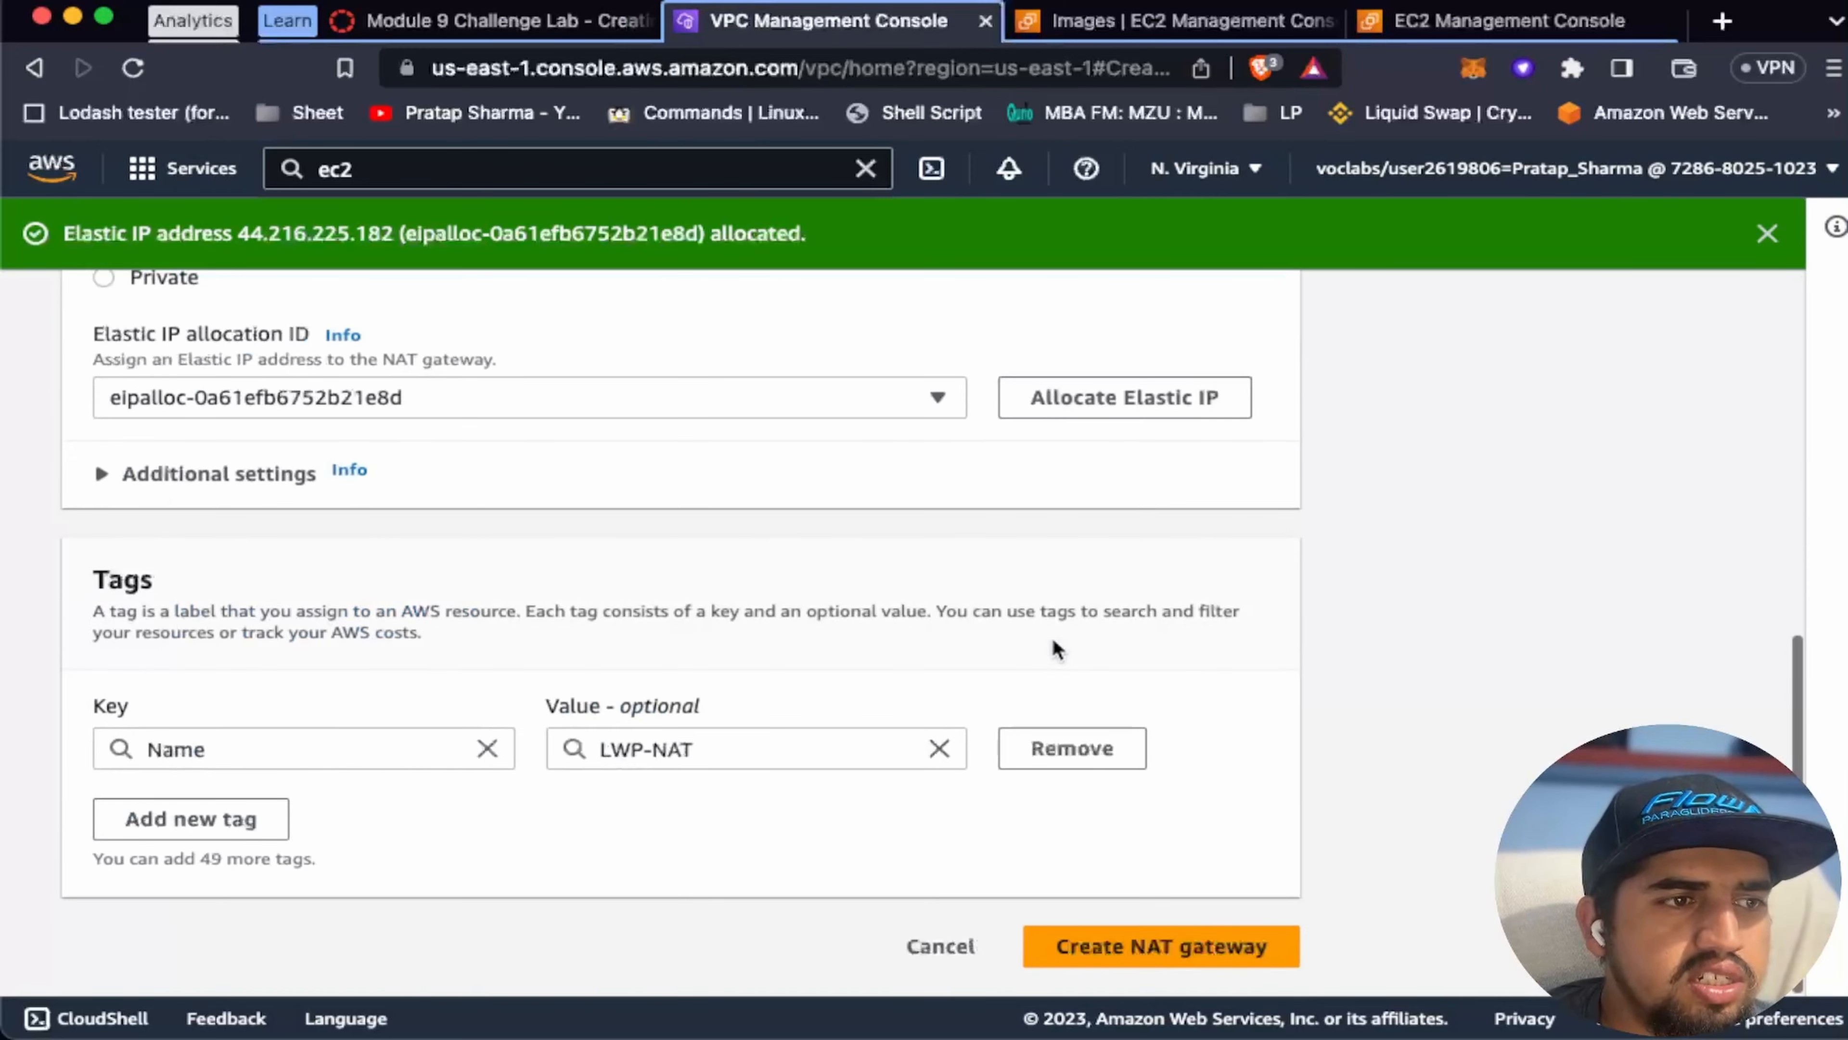
click(1194, 944)
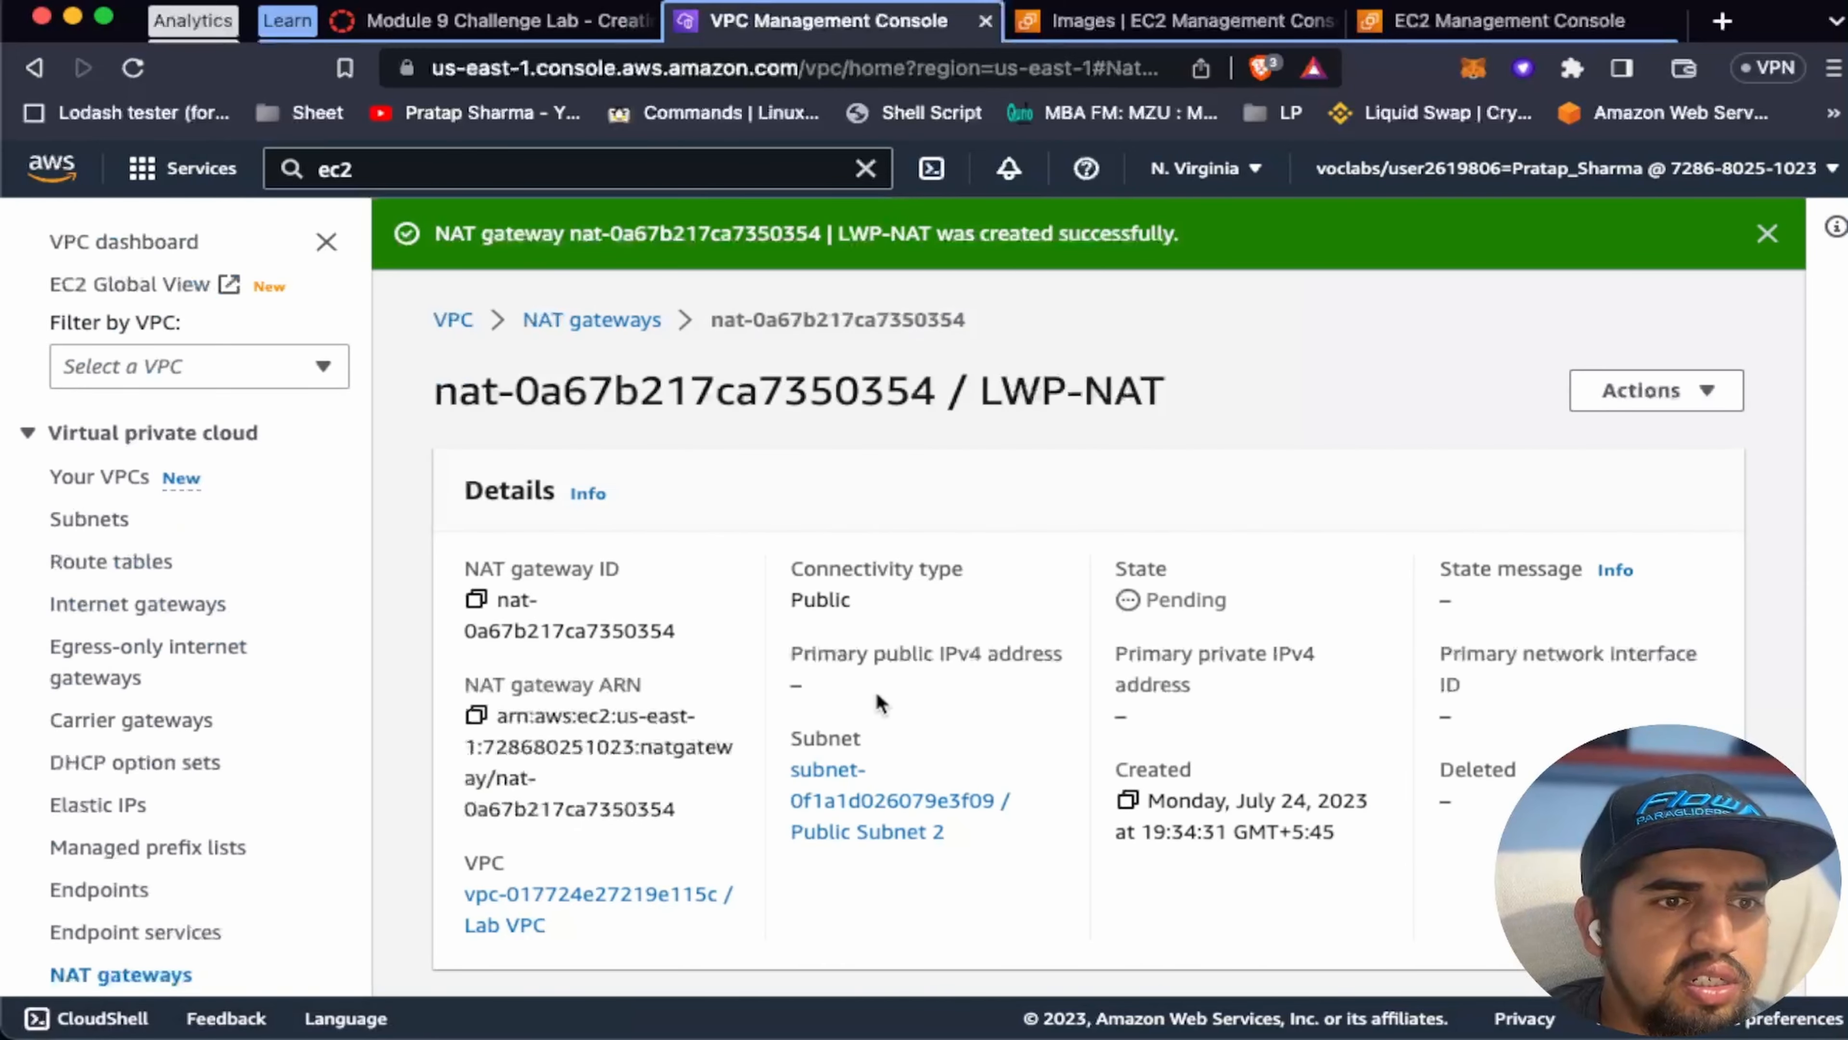
Step: Review the new gateway's details, return to the NAT gateways list, and examine the unnamed gateway's subnet for comparison
scroll(878, 703, down, 1)
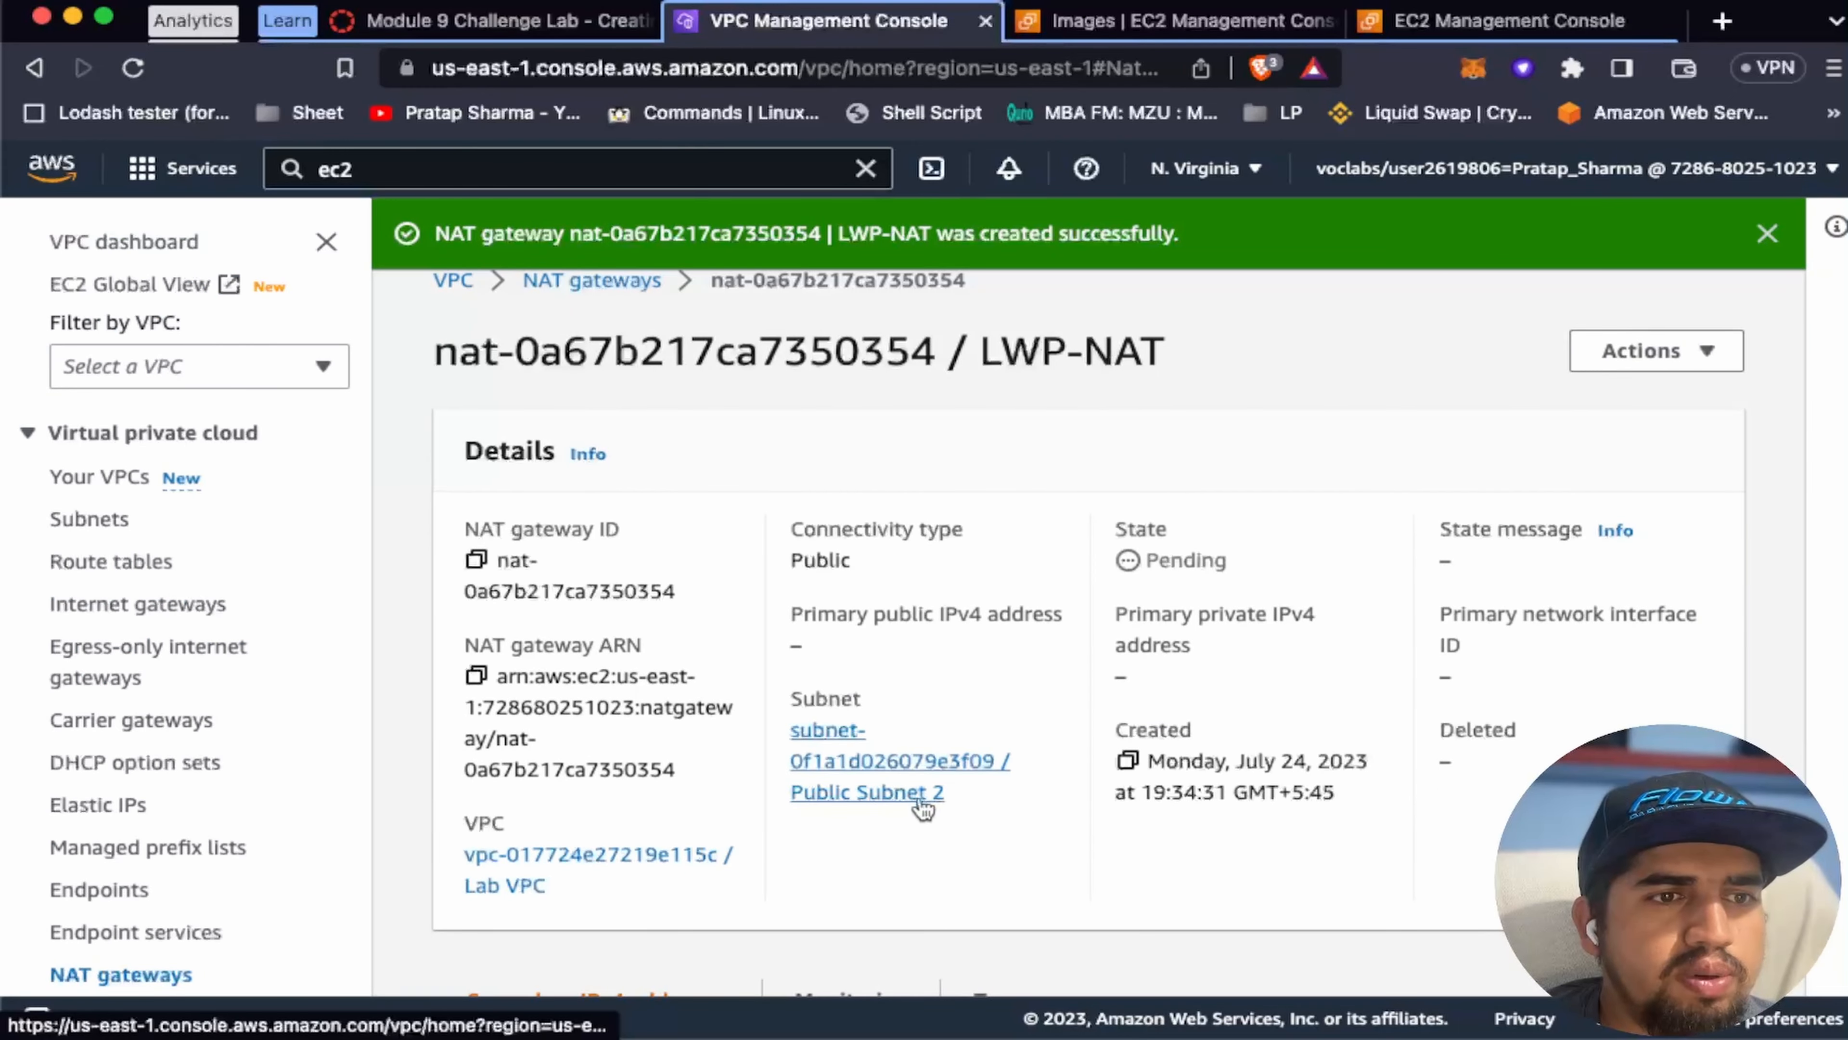
scroll(923, 807, up, 1)
click(547, 313)
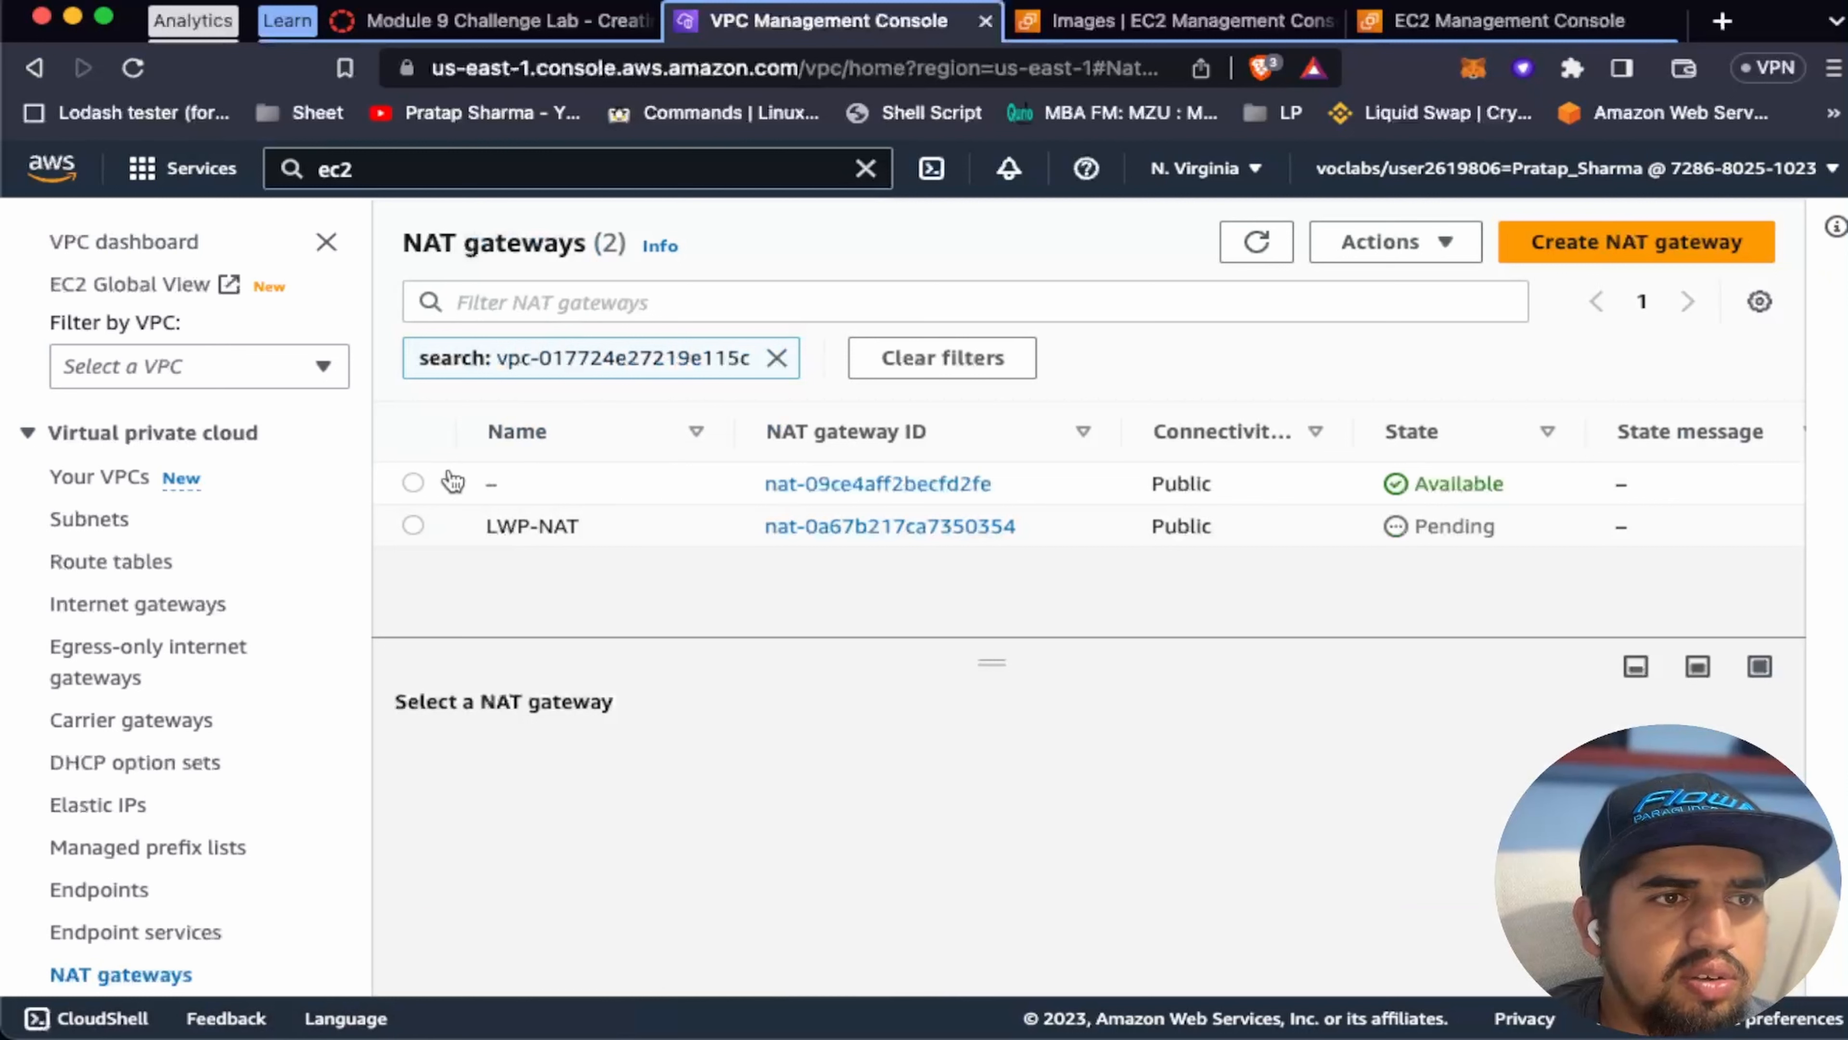
click(412, 482)
scroll(866, 896, down, 5)
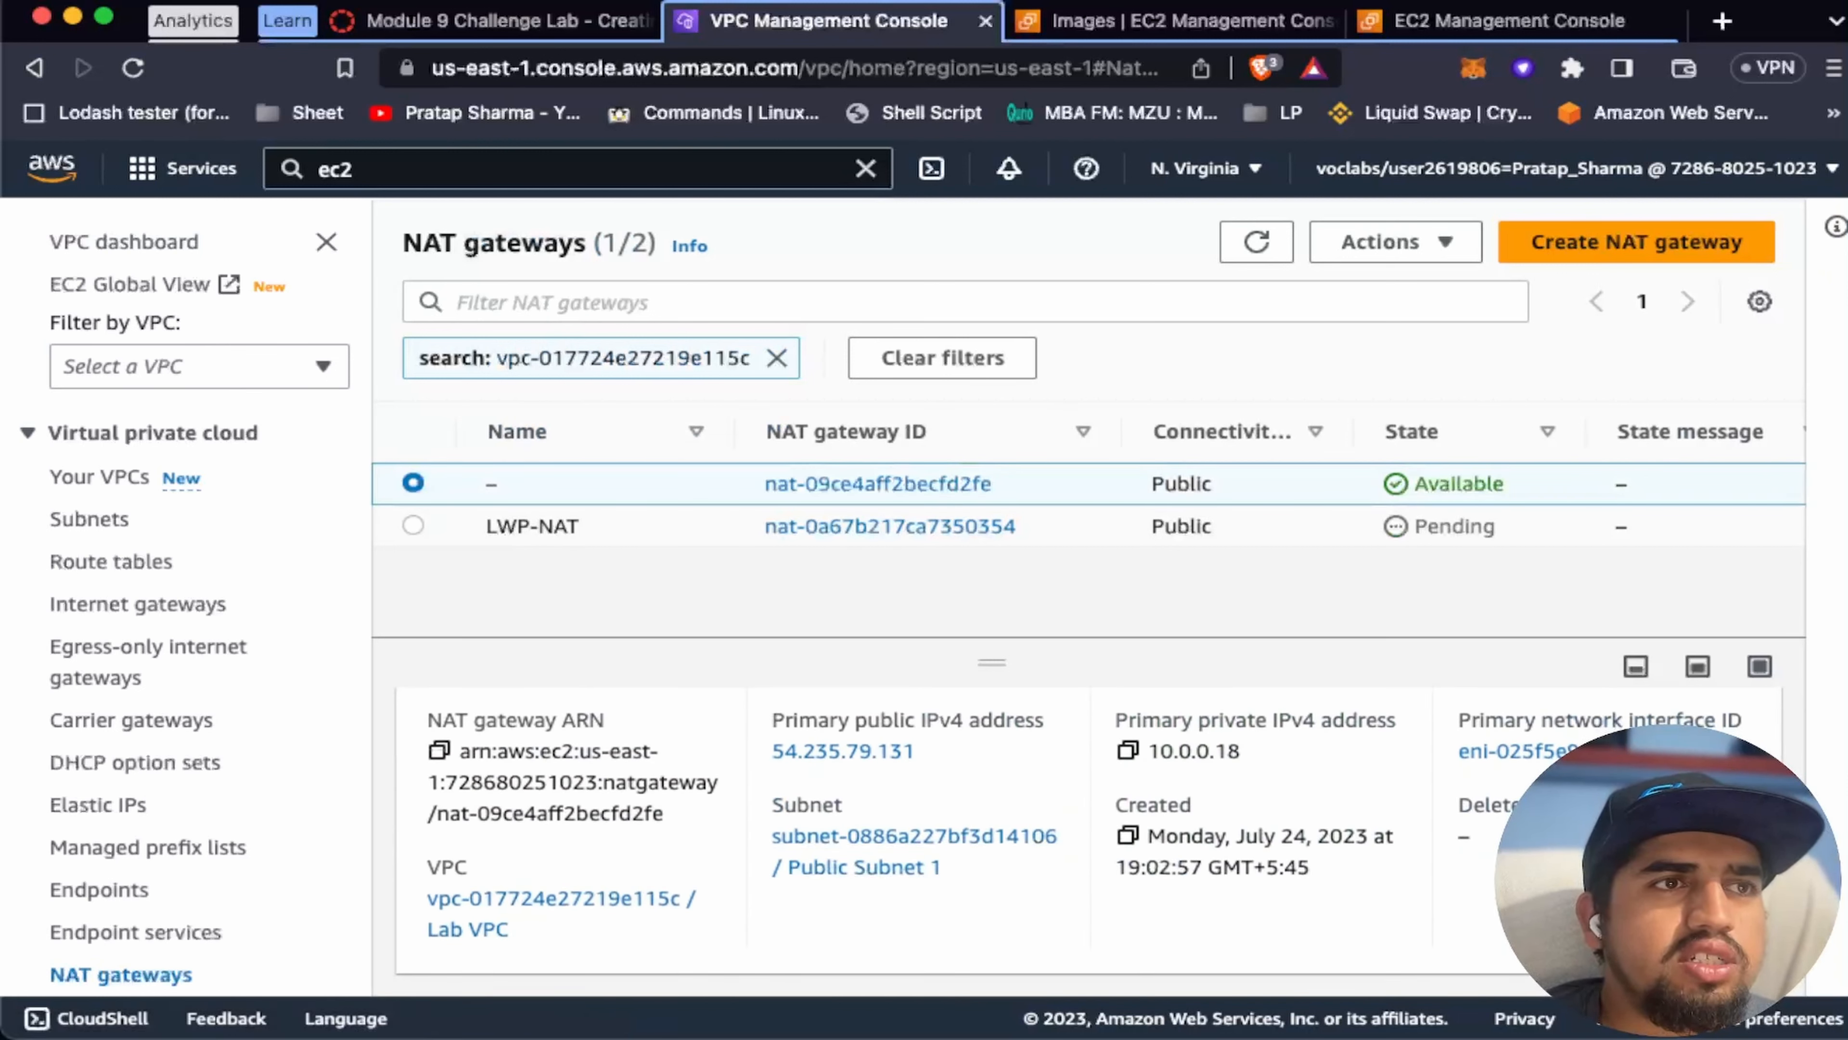
Step: Reread the Private Subnet 2 routing instruction, open the Subnets list, and examine the internet-bound route in Private Subnet 1's route table
click(448, 19)
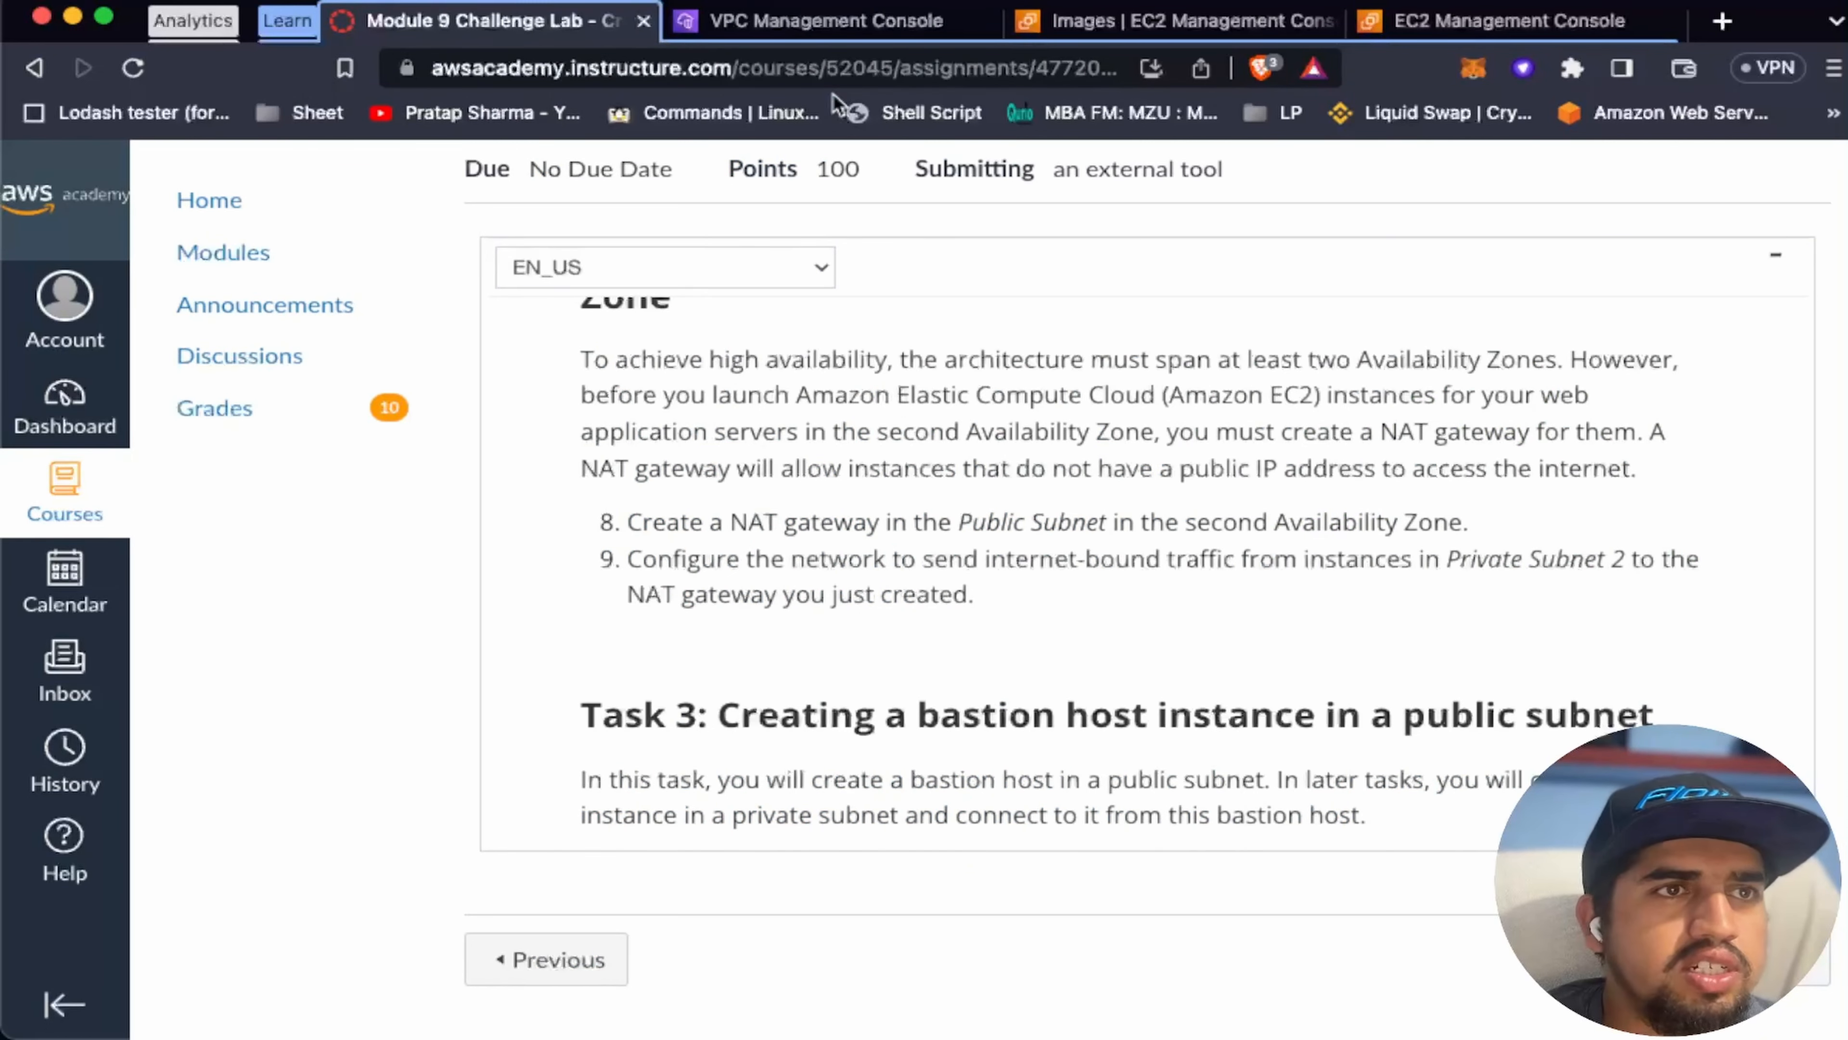
click(789, 23)
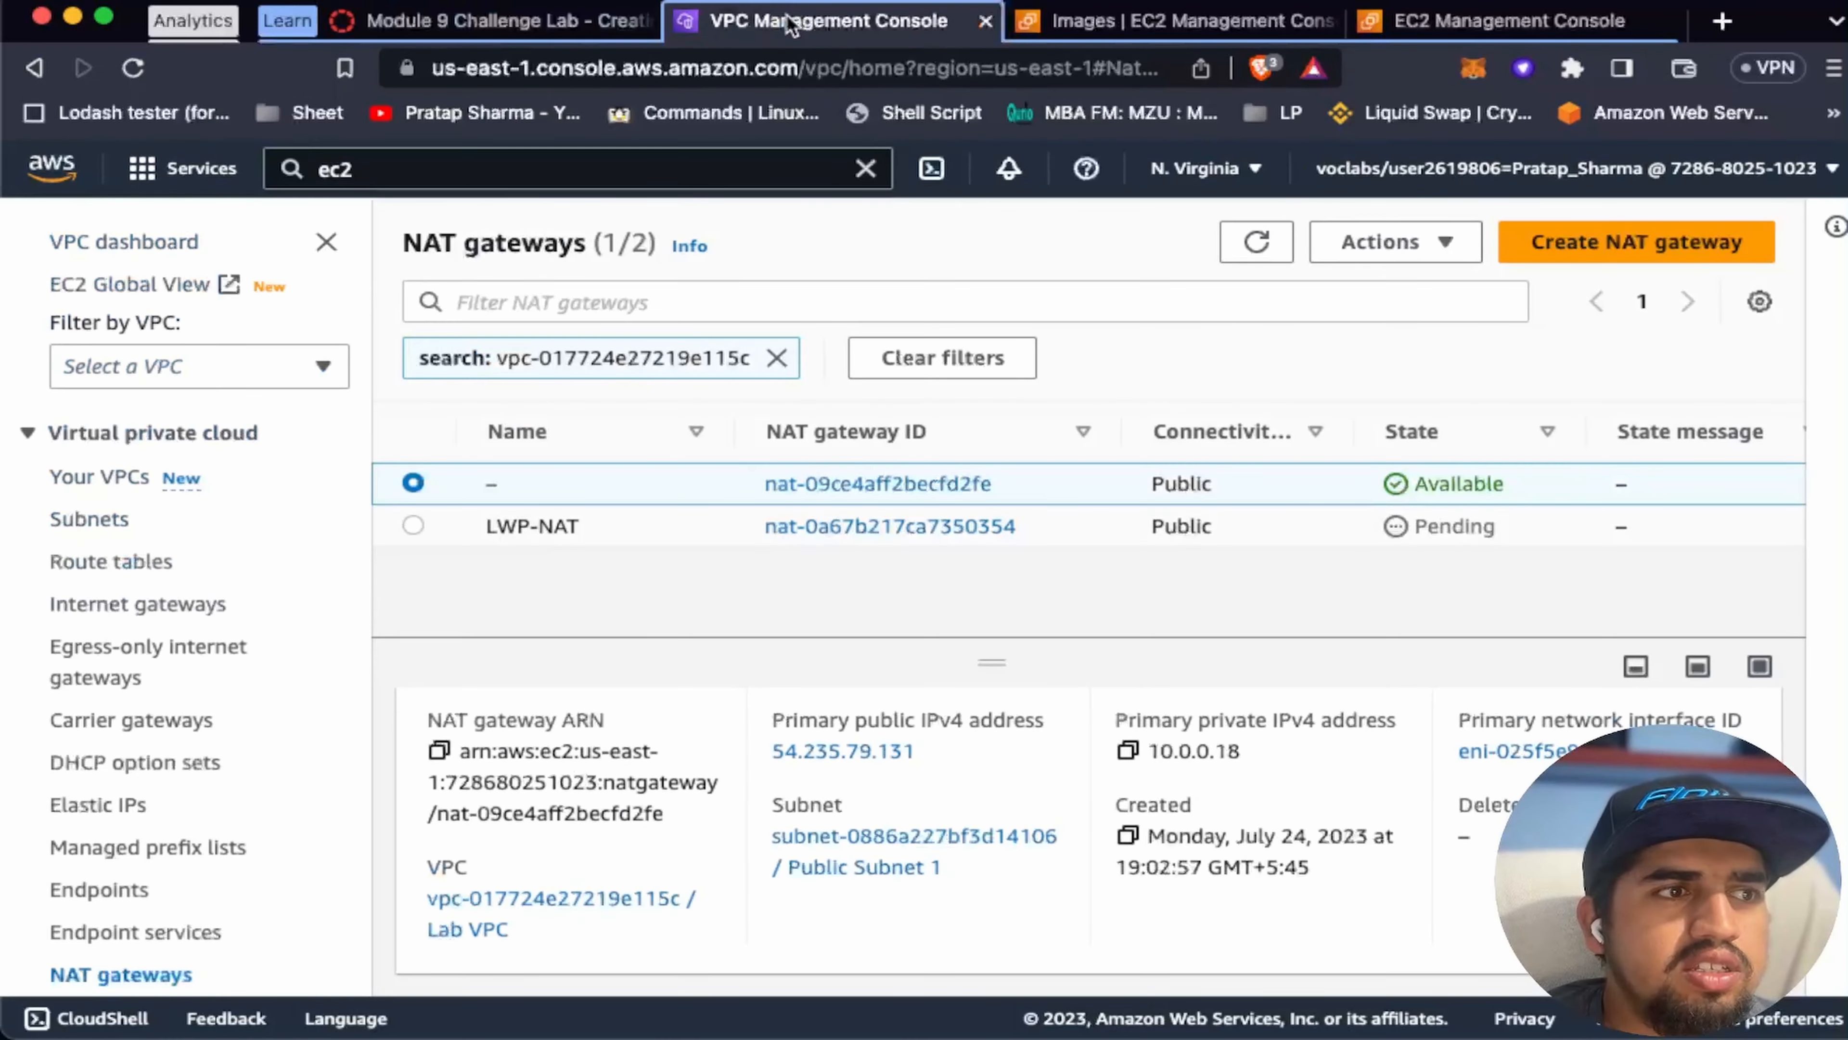
click(103, 519)
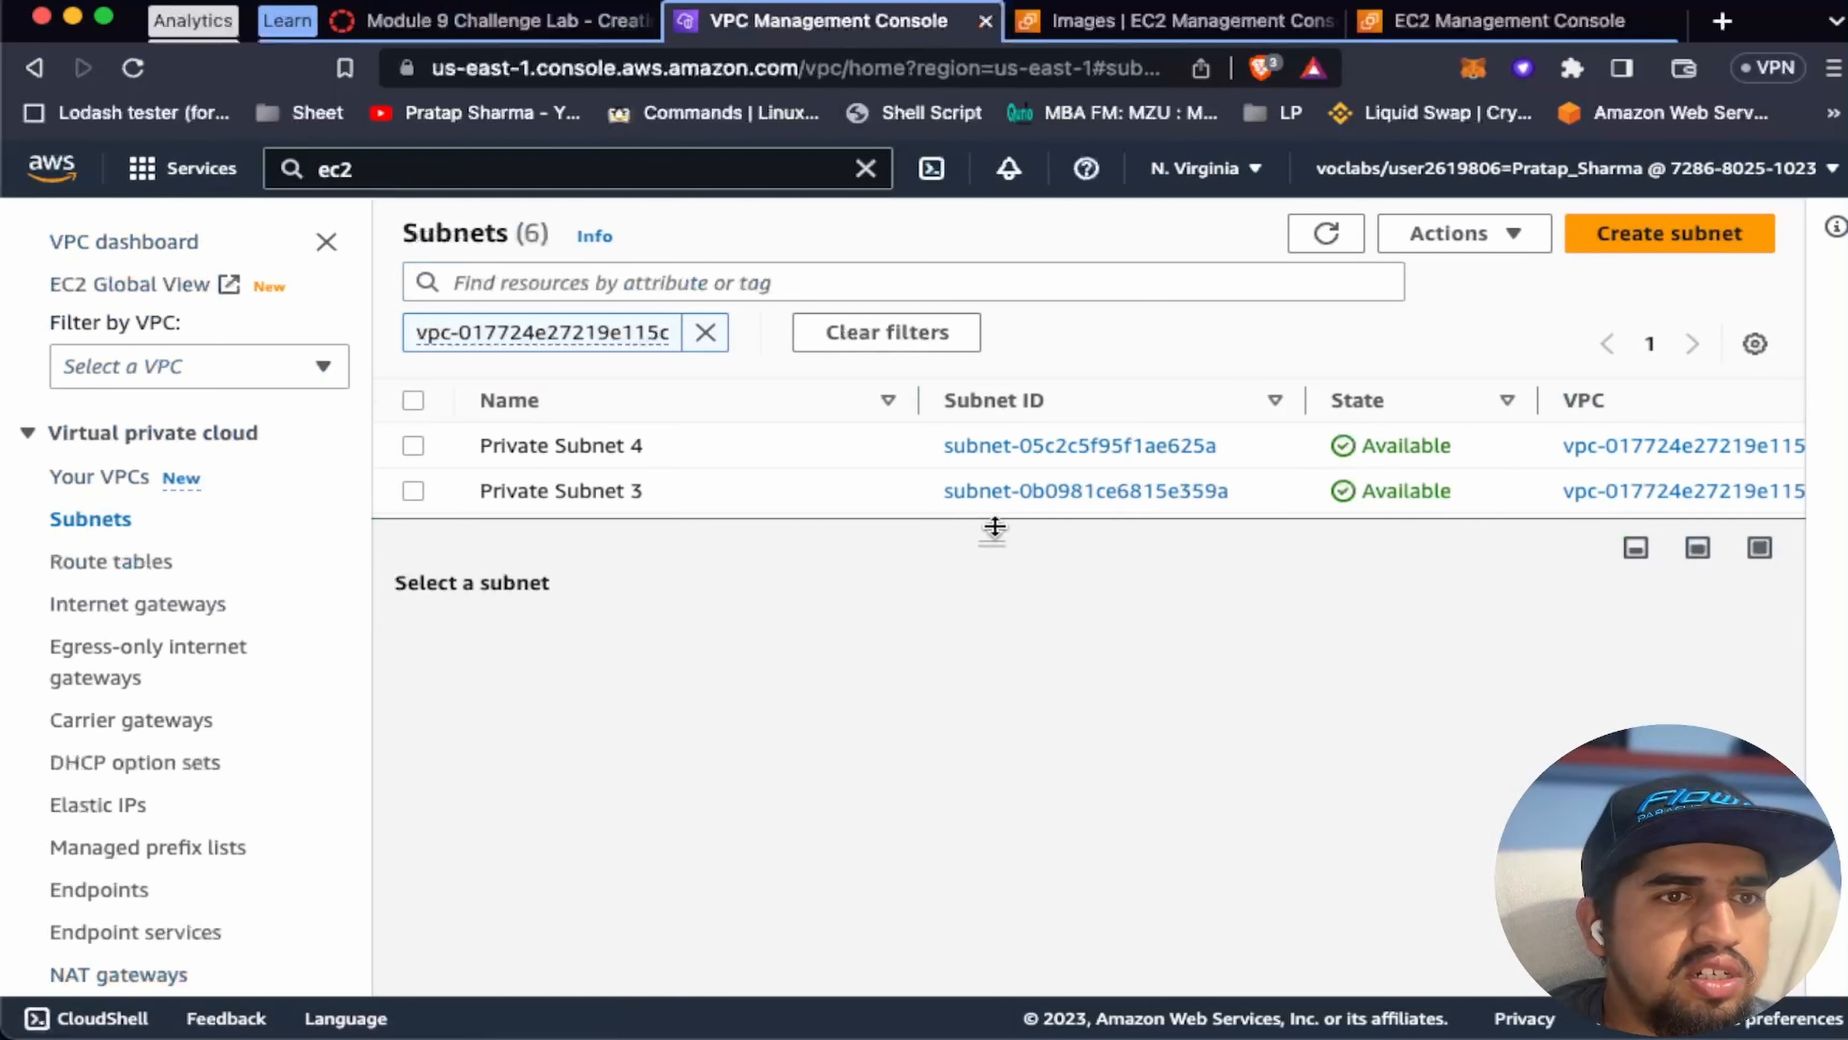
drag(998, 523, 994, 666)
scroll(795, 546, down, 1)
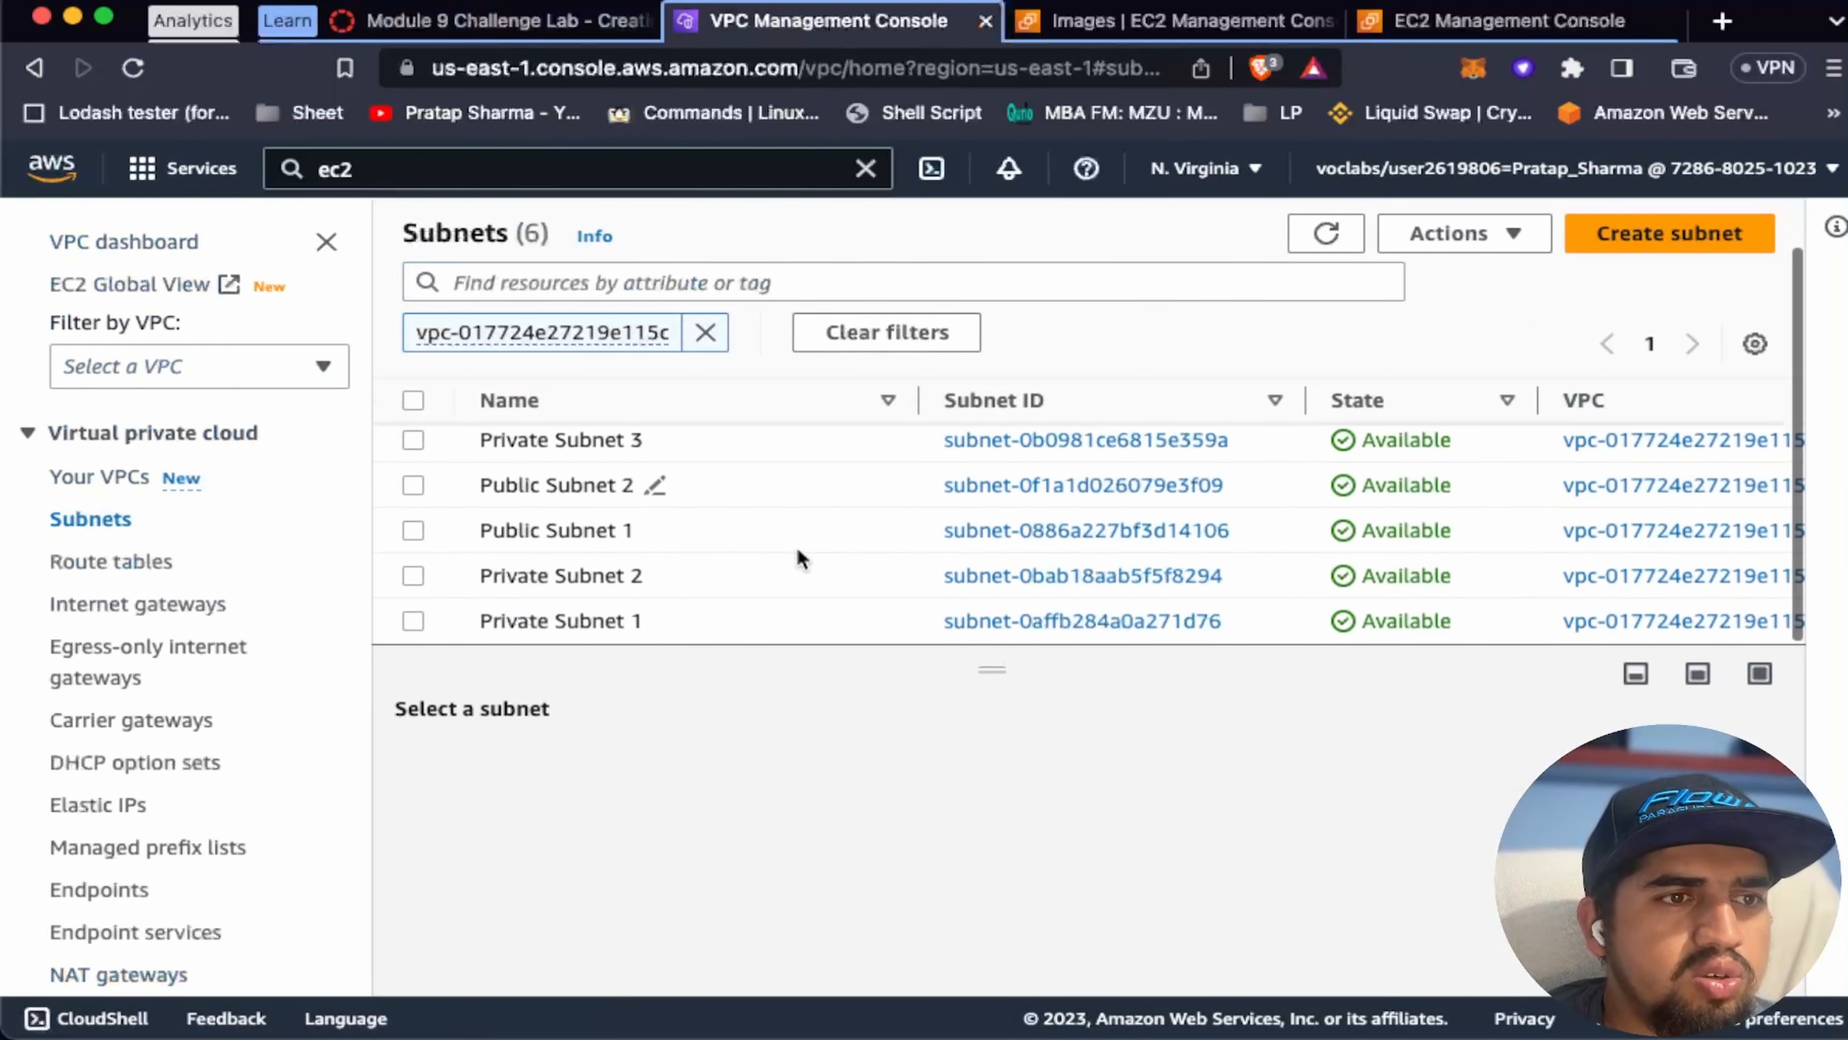
click(412, 619)
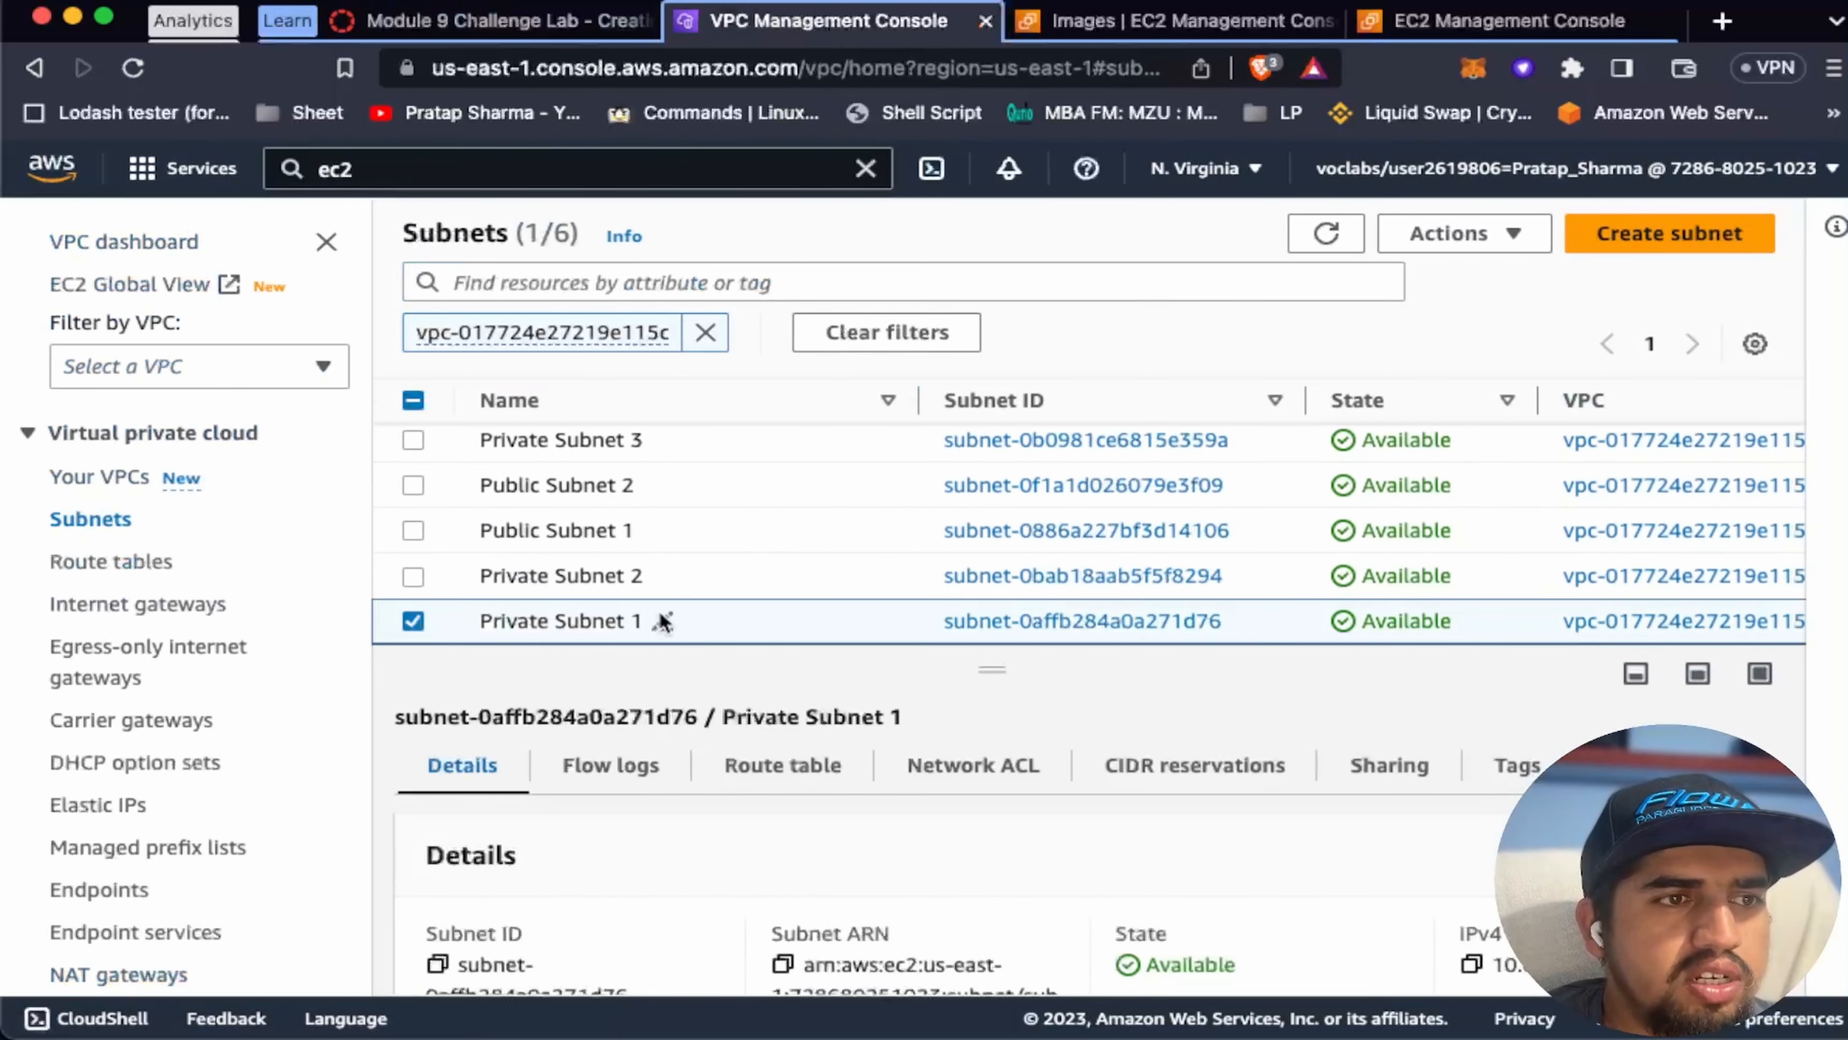
click(779, 762)
scroll(858, 887, down, 3)
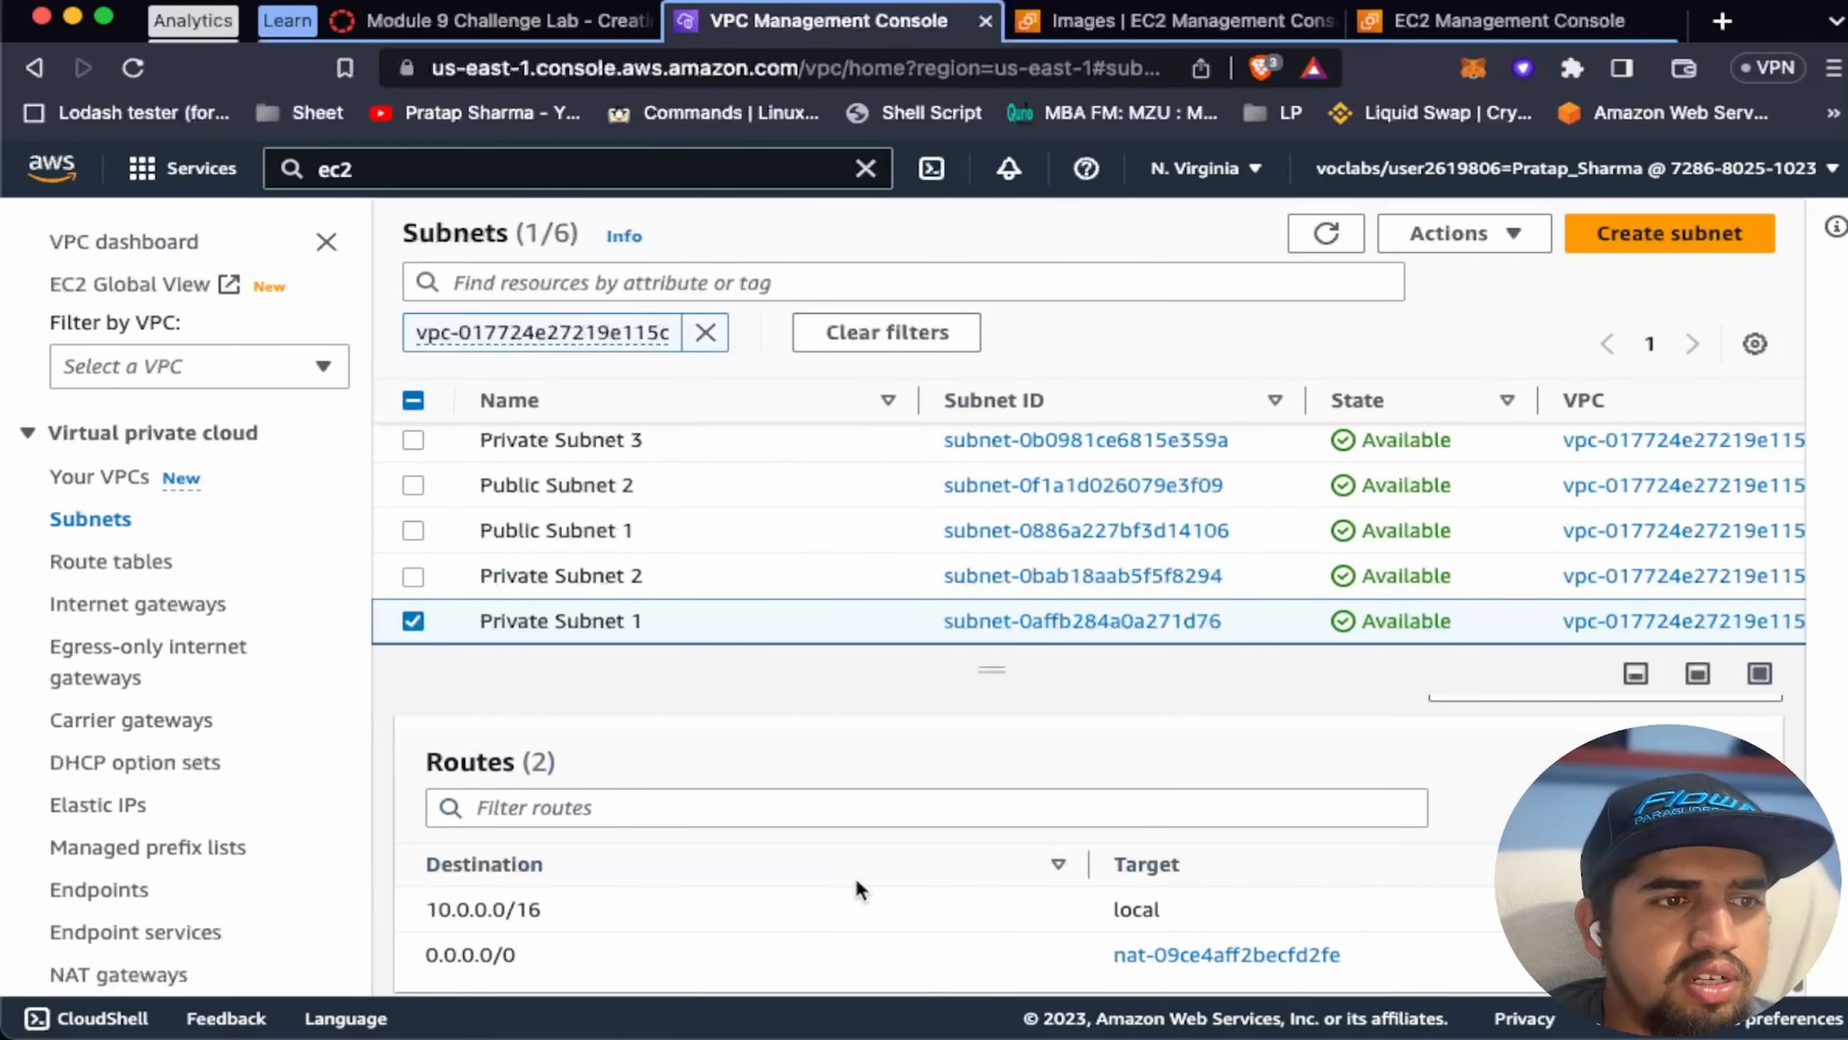
drag(425, 954, 516, 950)
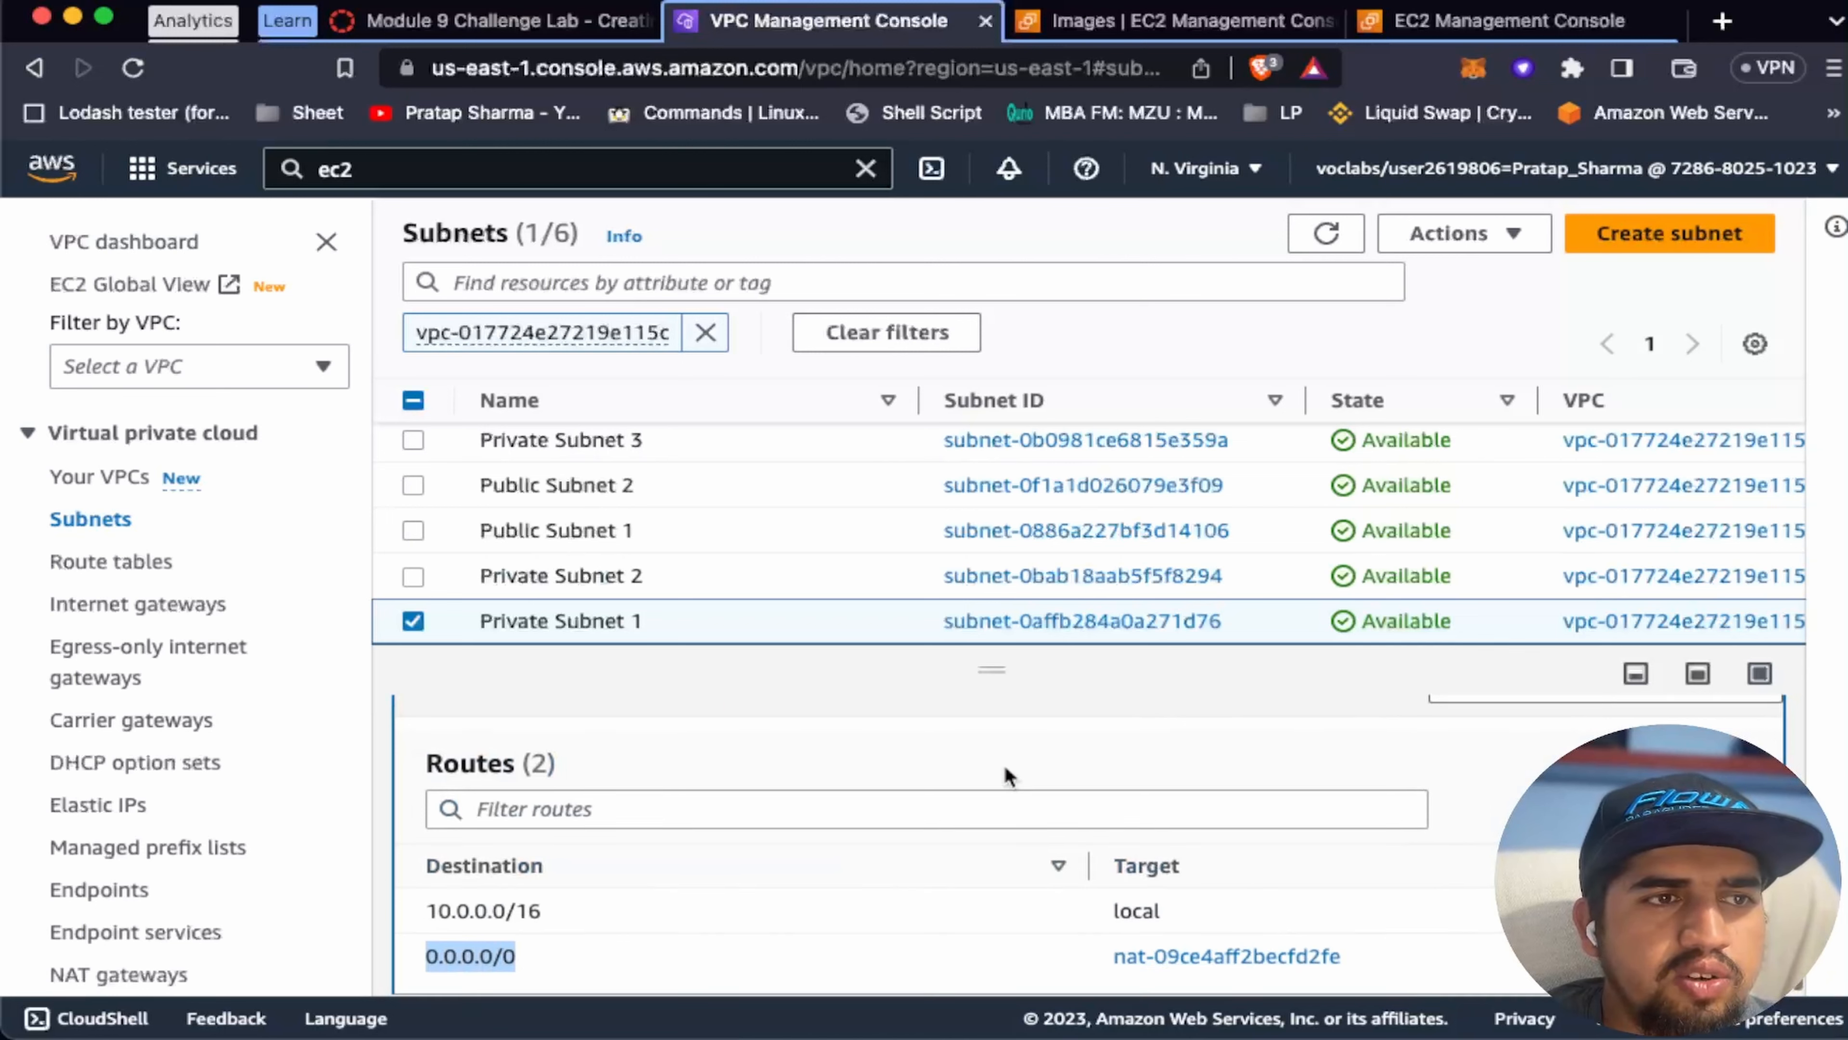
Step: Switch the selection from Private Subnet 1 to Private Subnet 2 and examine its route table
scroll(1003, 772, up, 3)
click(413, 575)
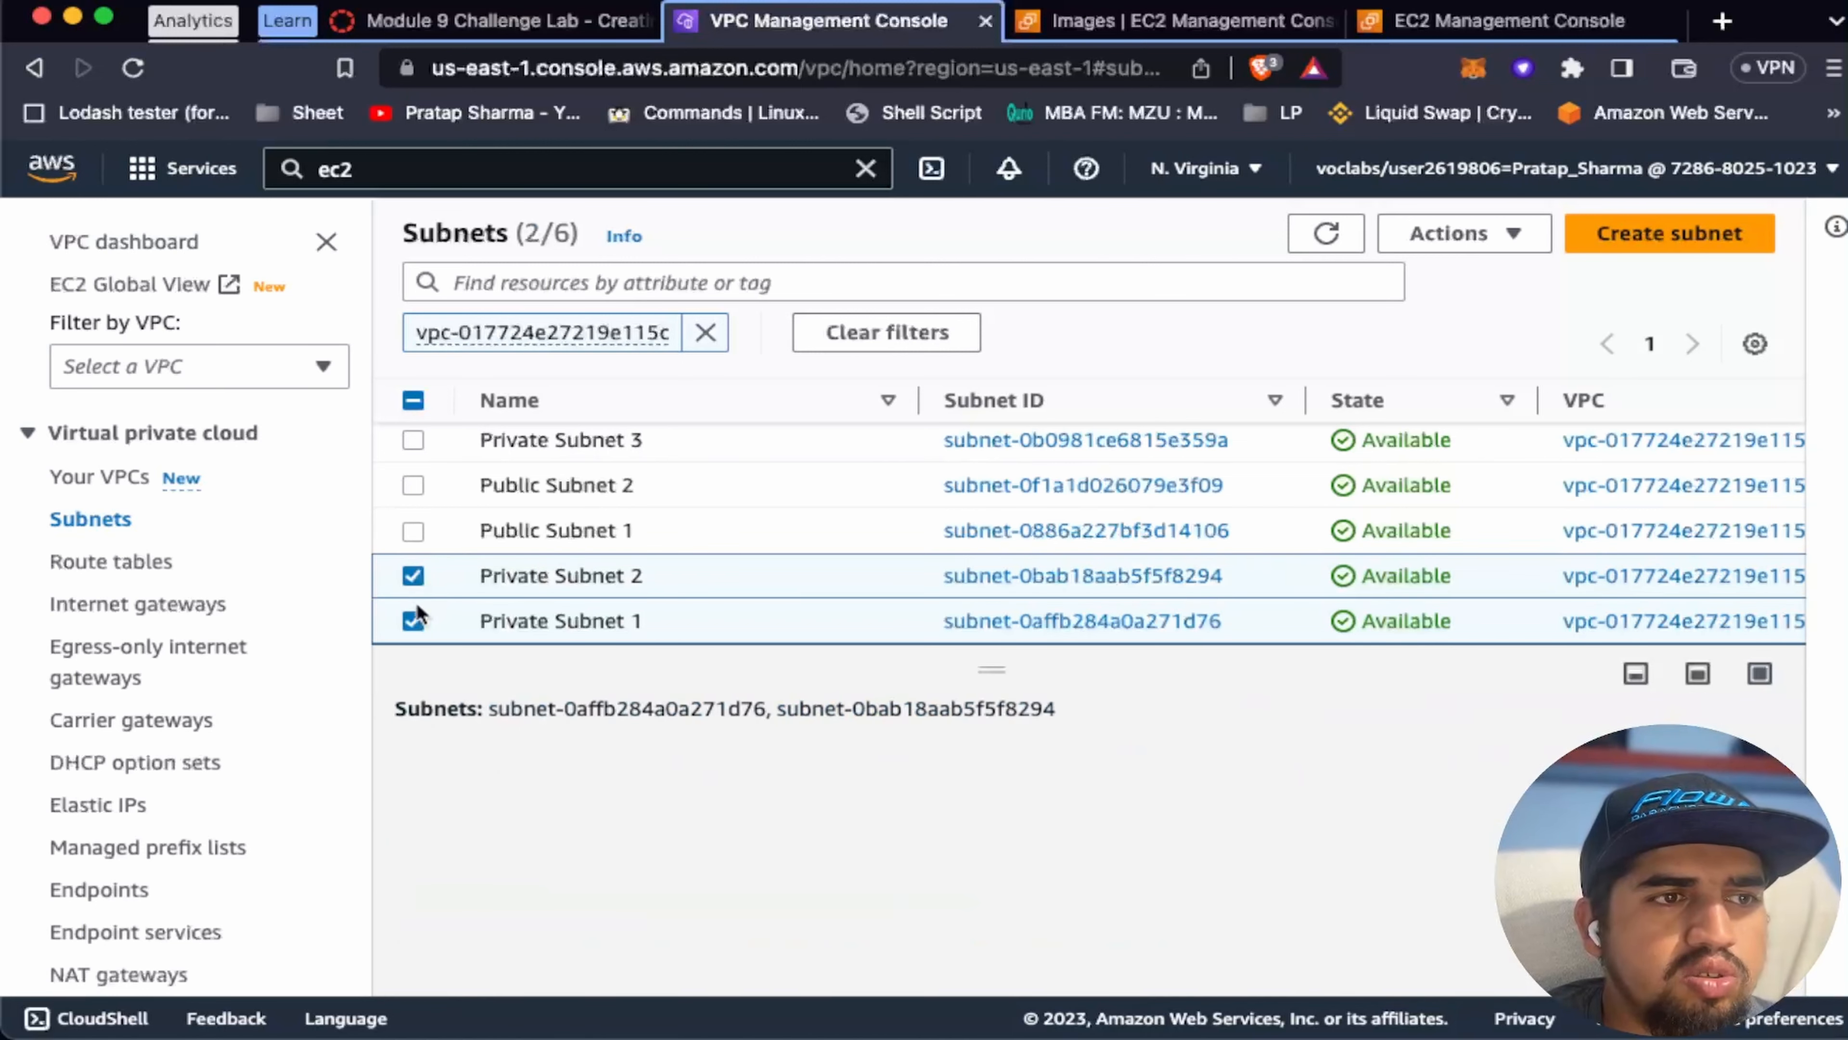
click(412, 620)
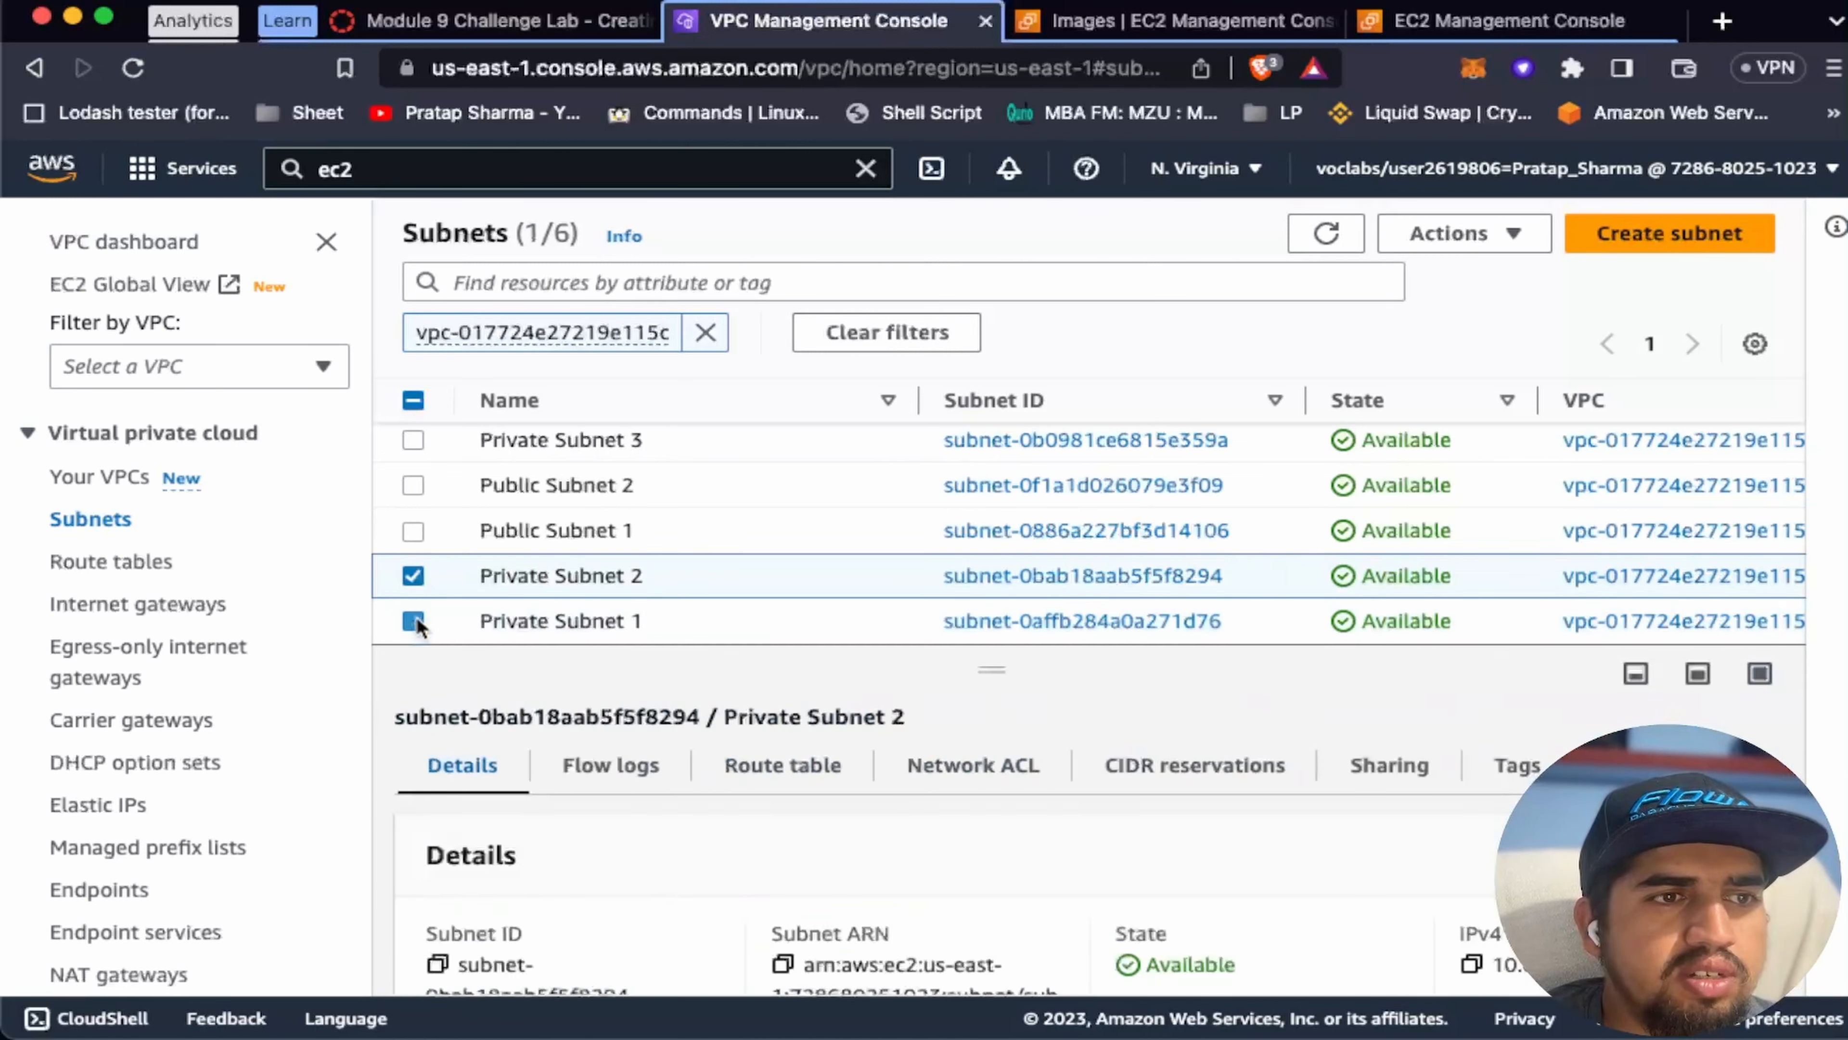
click(783, 783)
scroll(991, 851, down, 3)
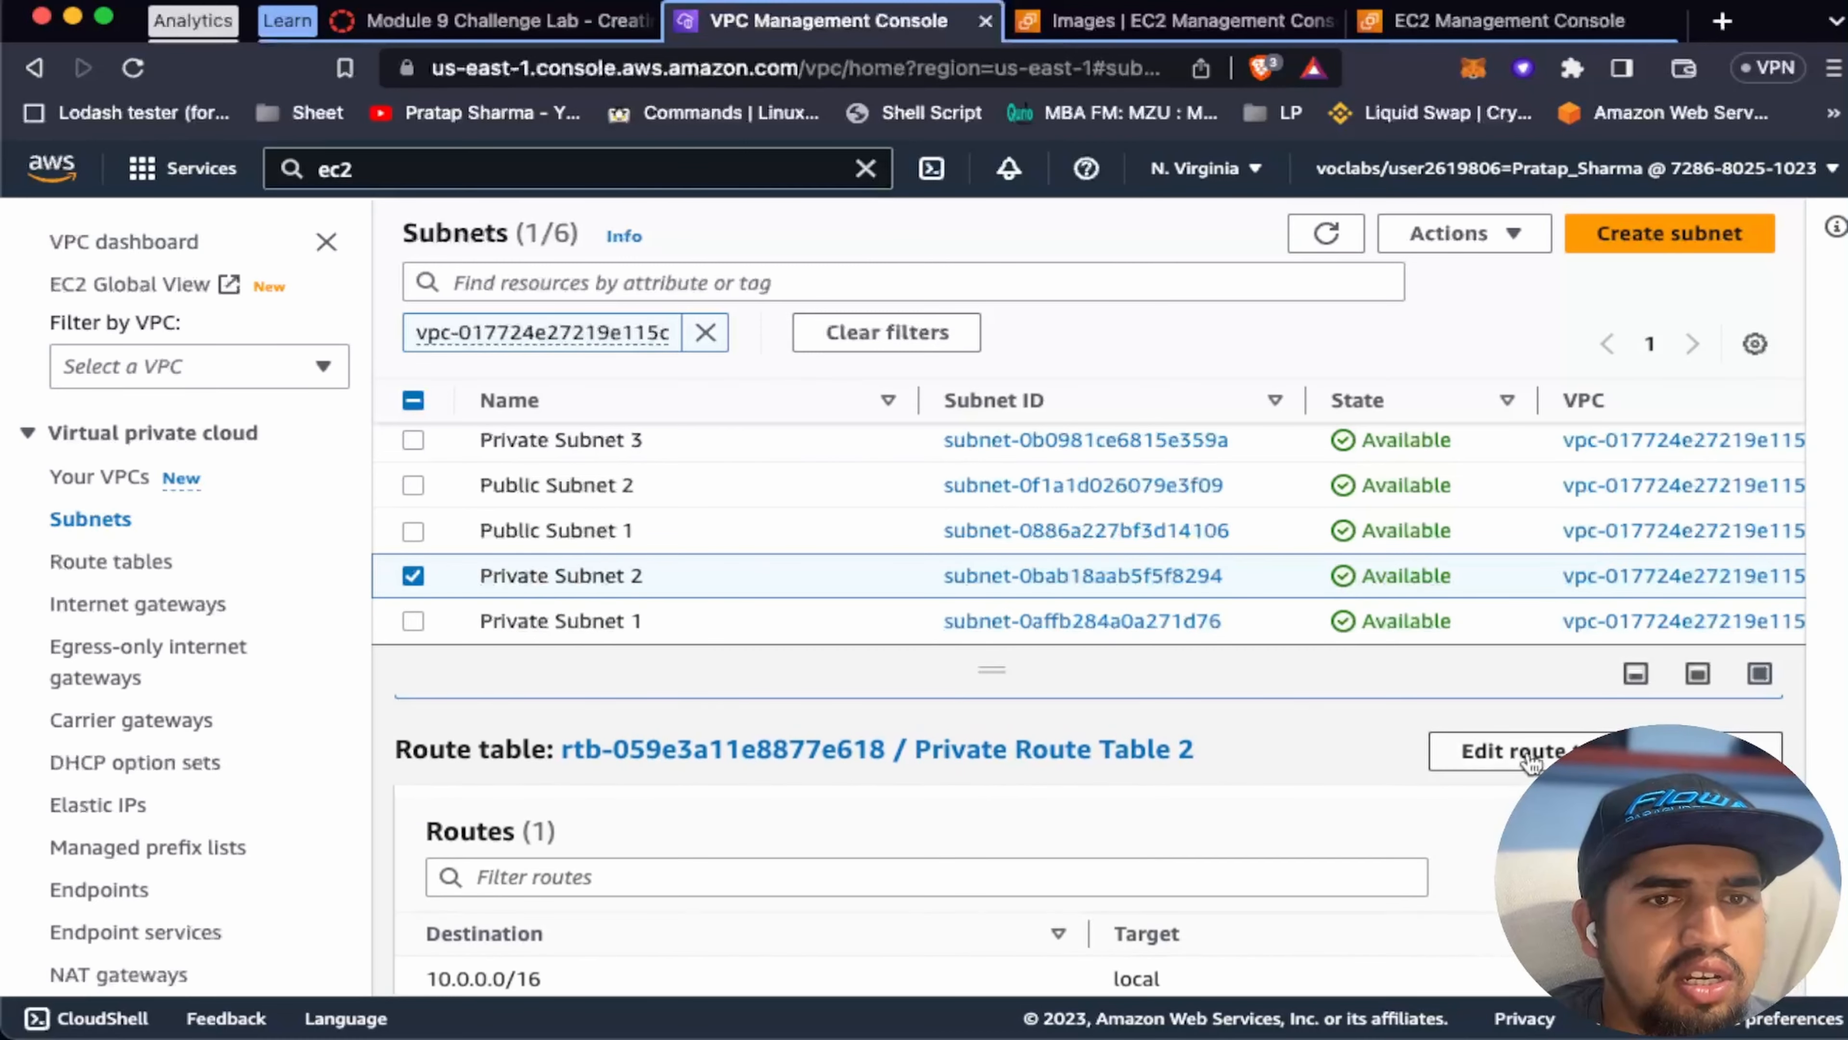
Step: Open Private Route Table 2 from the subnet's details and start editing its routes
click(1104, 750)
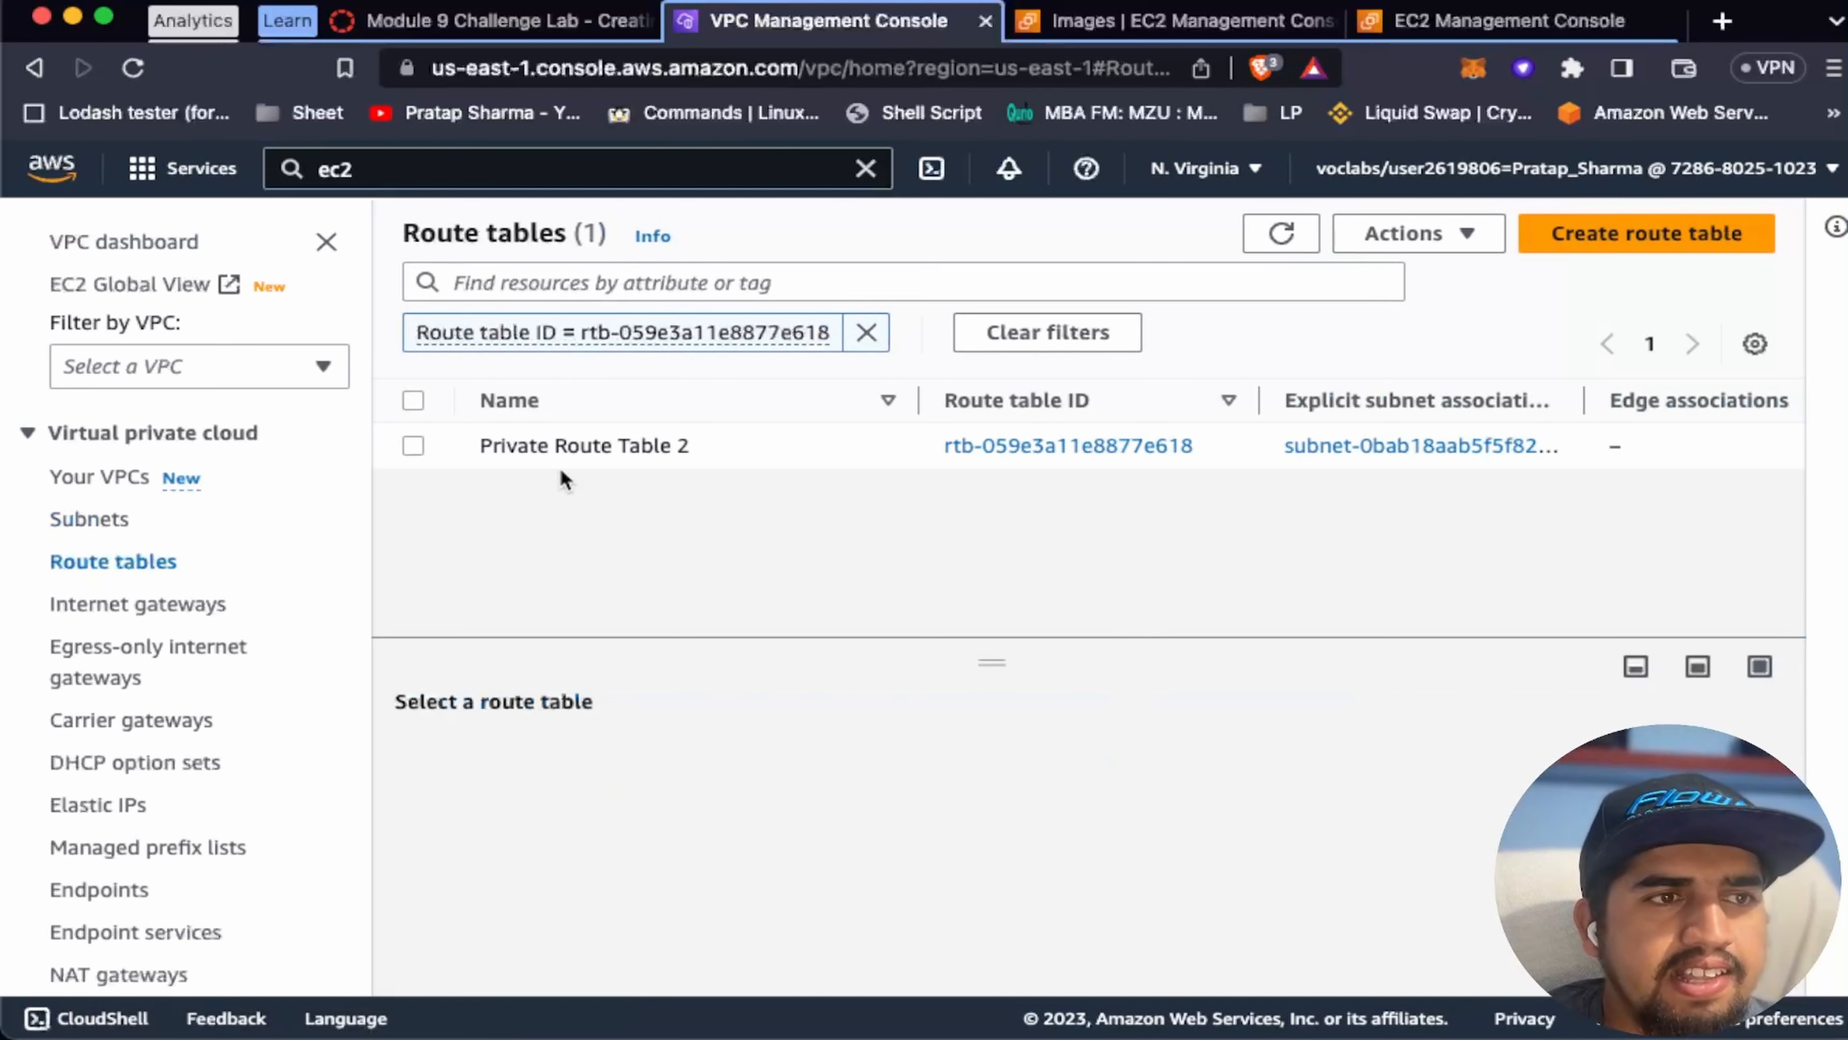
click(414, 444)
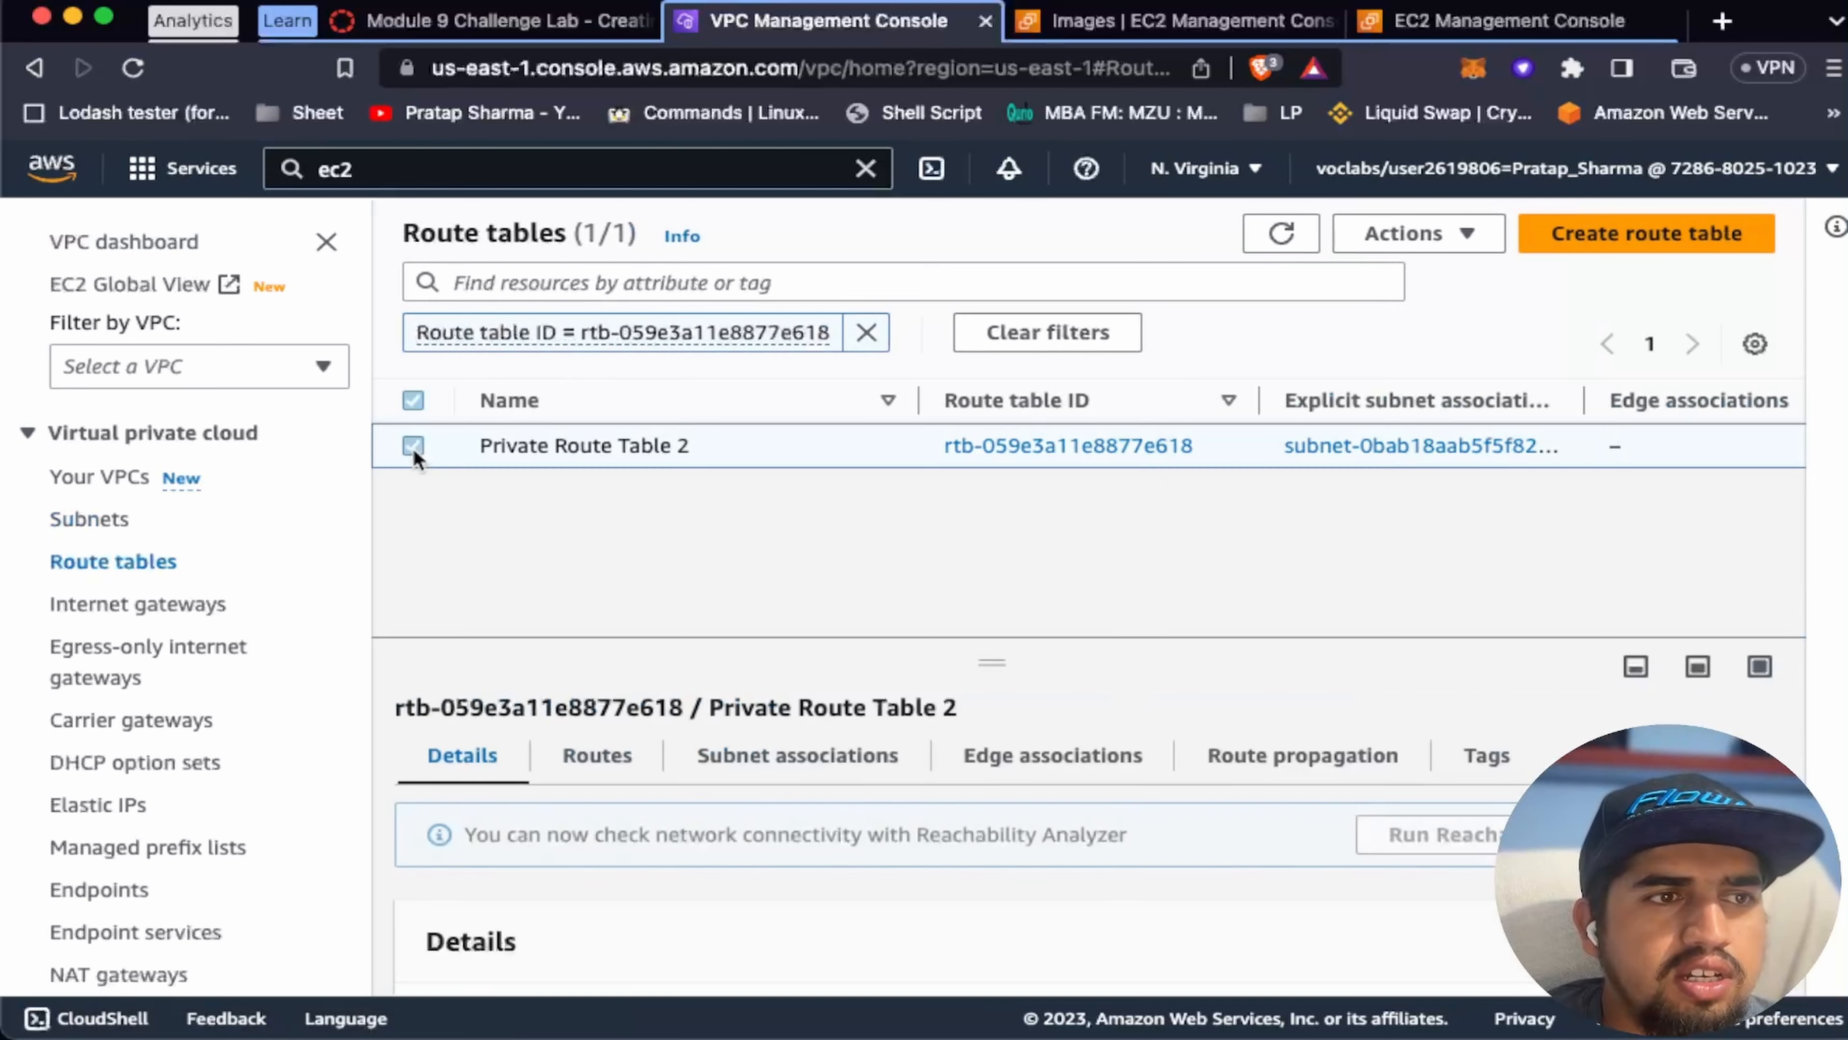
scroll(864, 804, down, 5)
scroll(864, 805, up, 4)
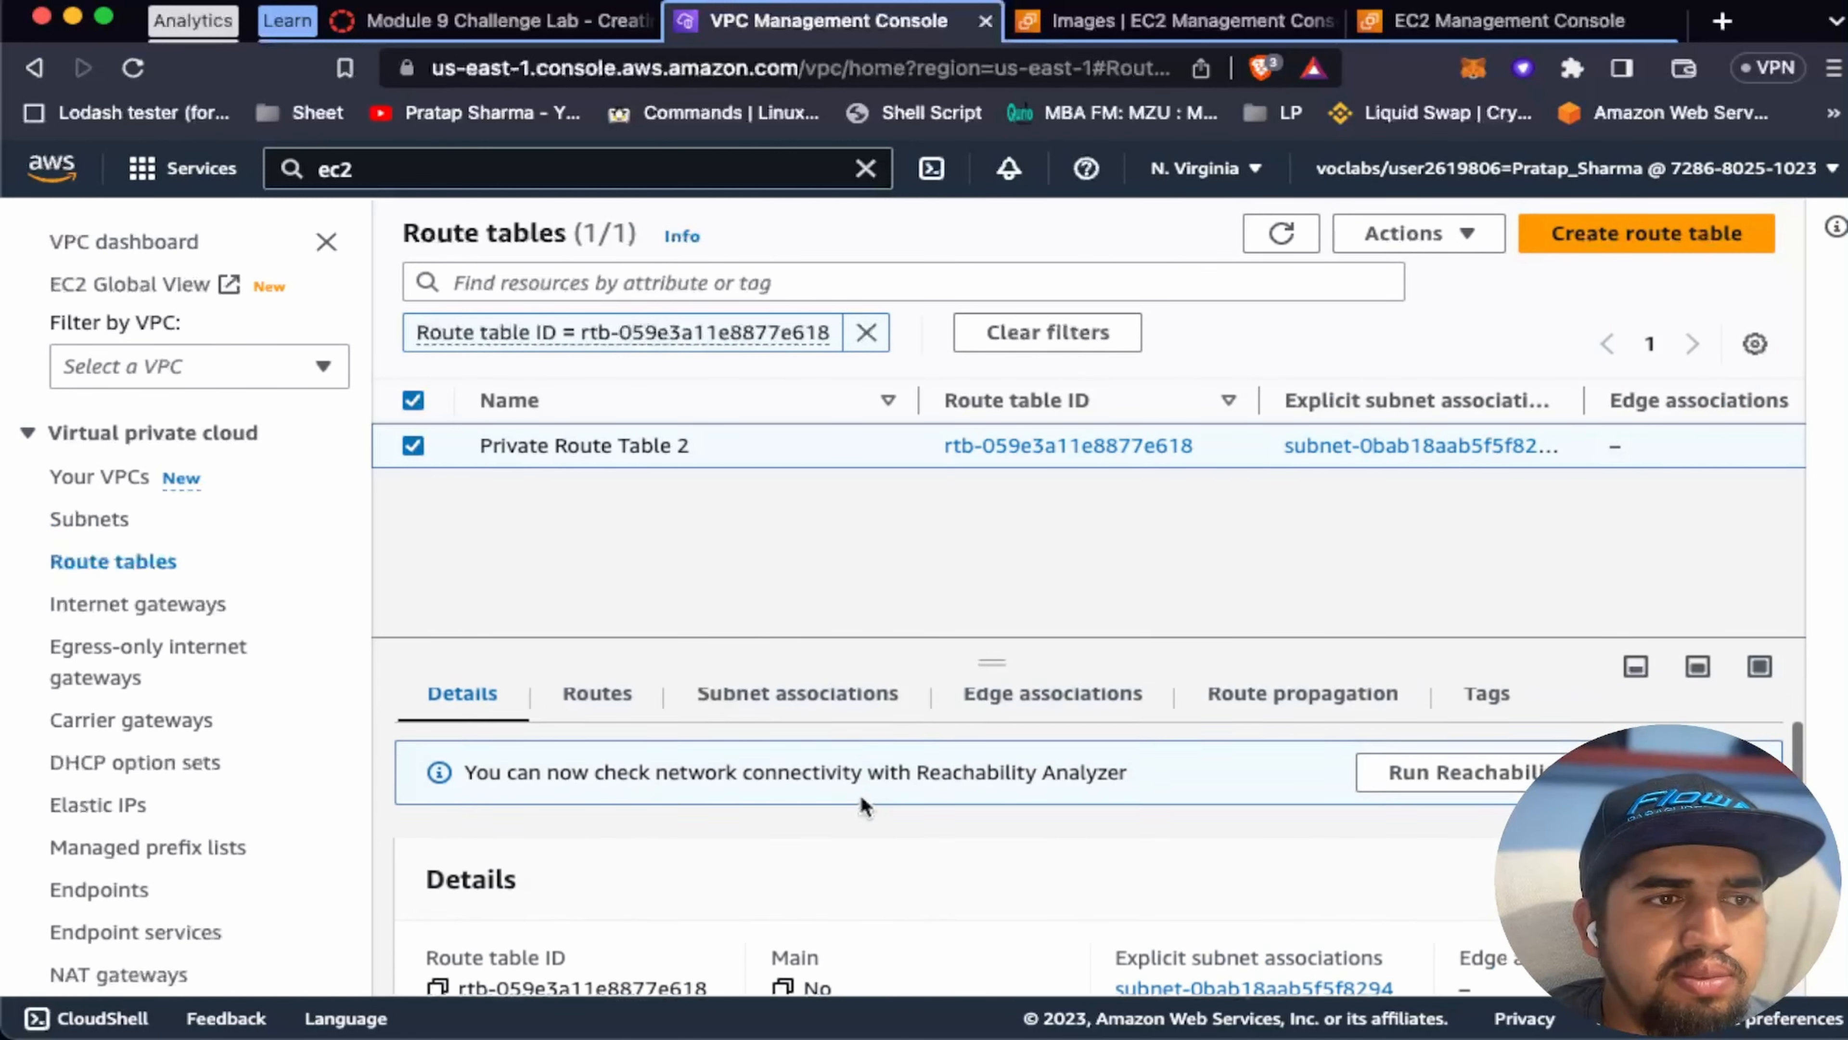
click(639, 761)
scroll(924, 900, down, 2)
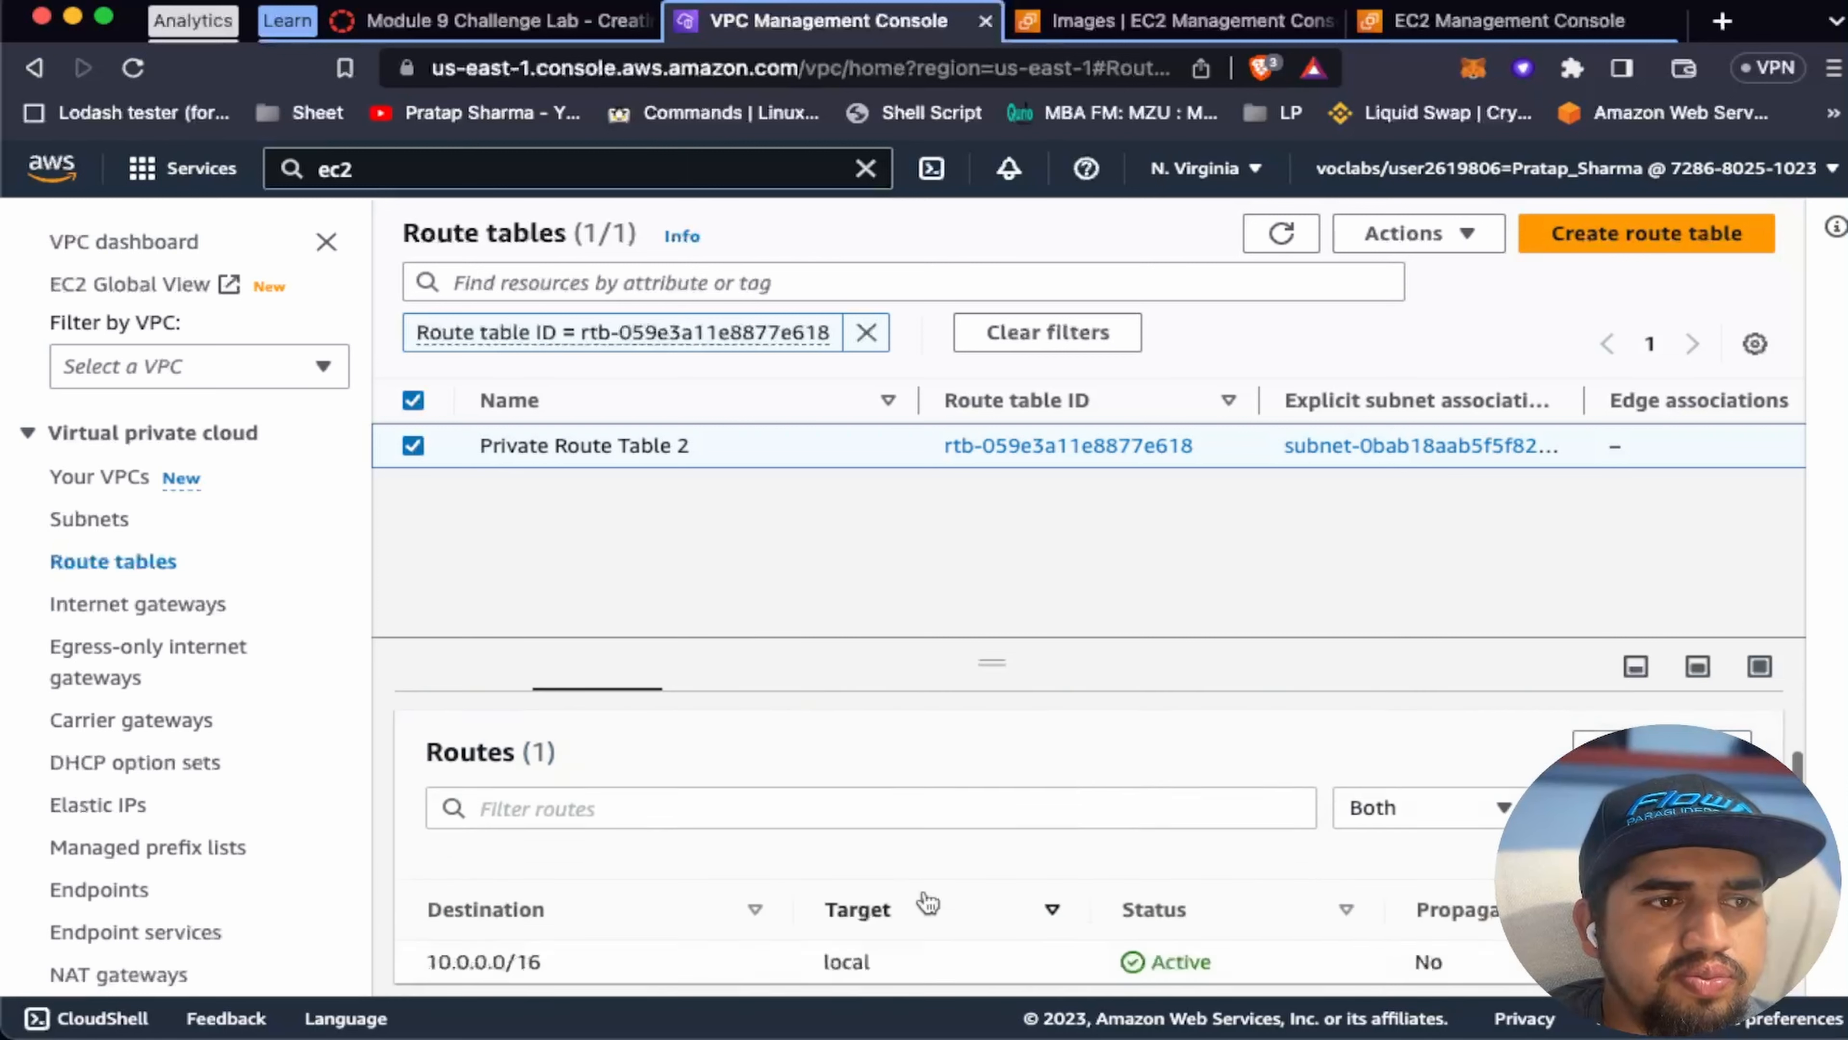
scroll(1482, 775, up, 1)
click(1653, 770)
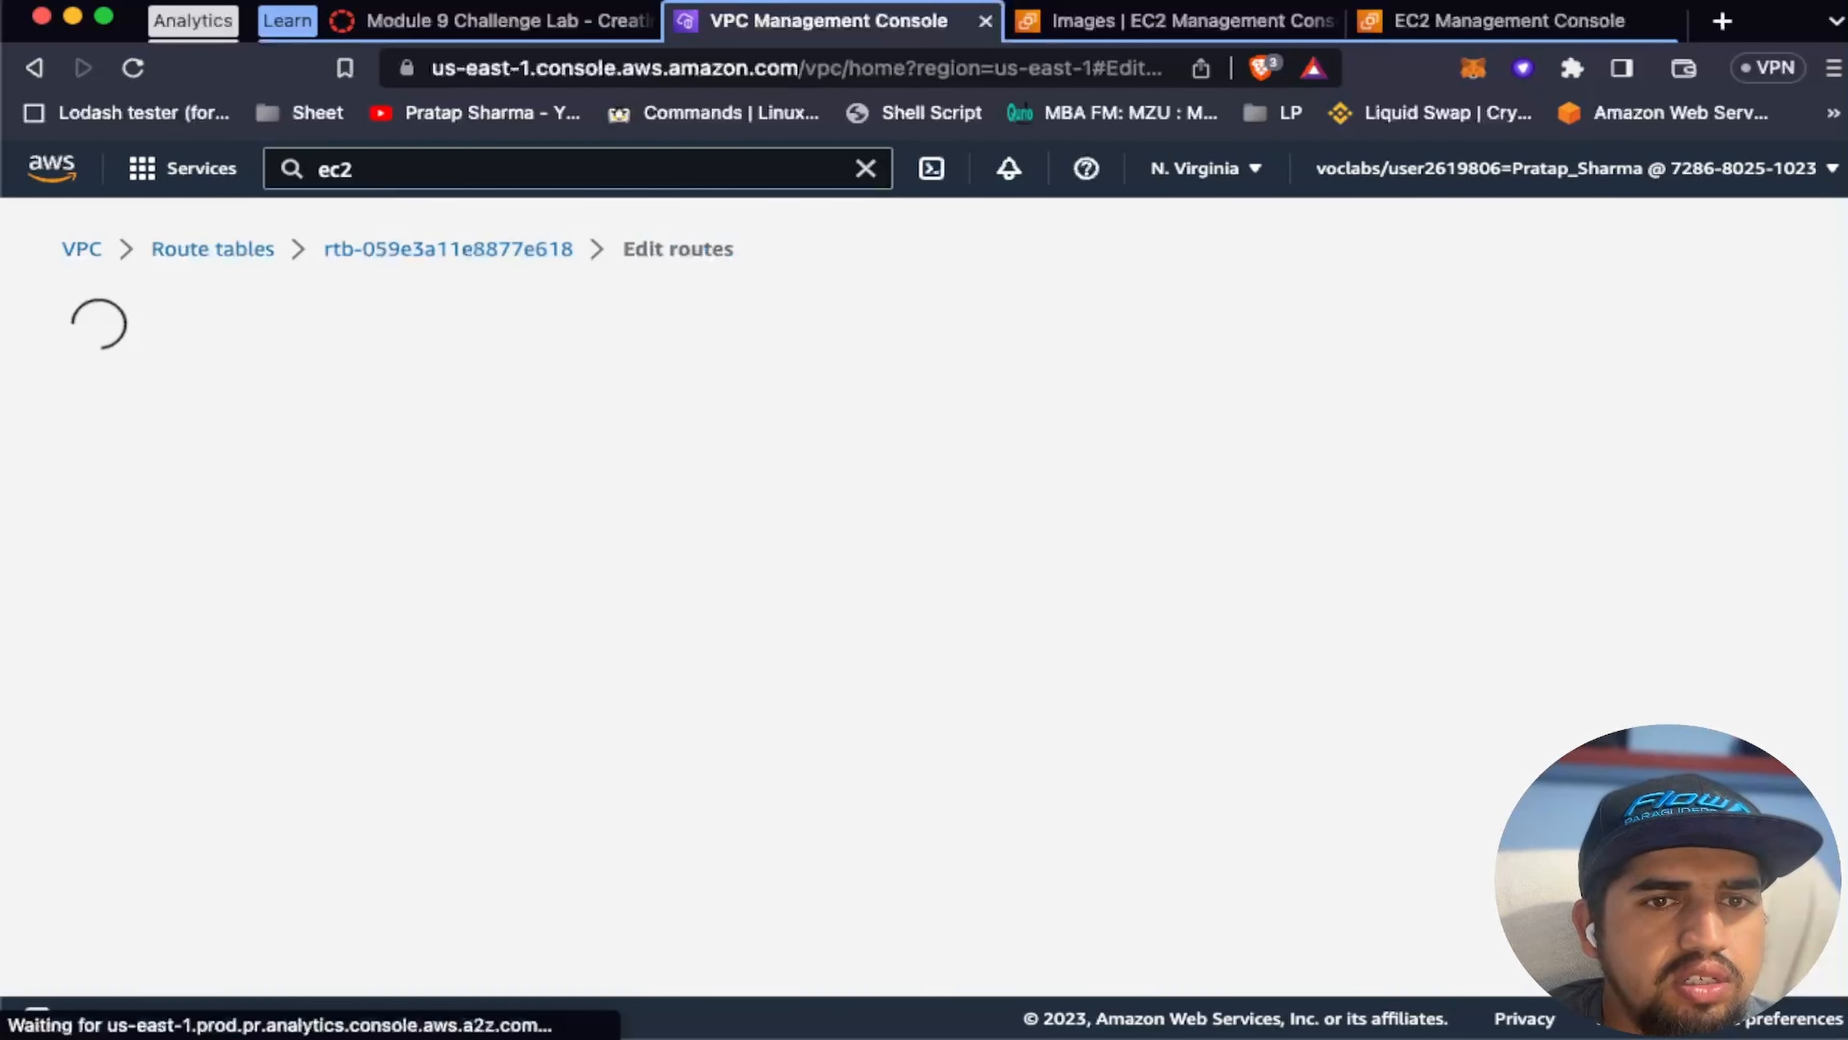
Step: Add a route to Private Route Table 2 with destination 0.0.0.0/0 and the LWP-NAT gateway as target, and save the changes
click(169, 759)
scroll(355, 673, down, 2)
click(233, 670)
text(0.0.0.0/0)
click(348, 701)
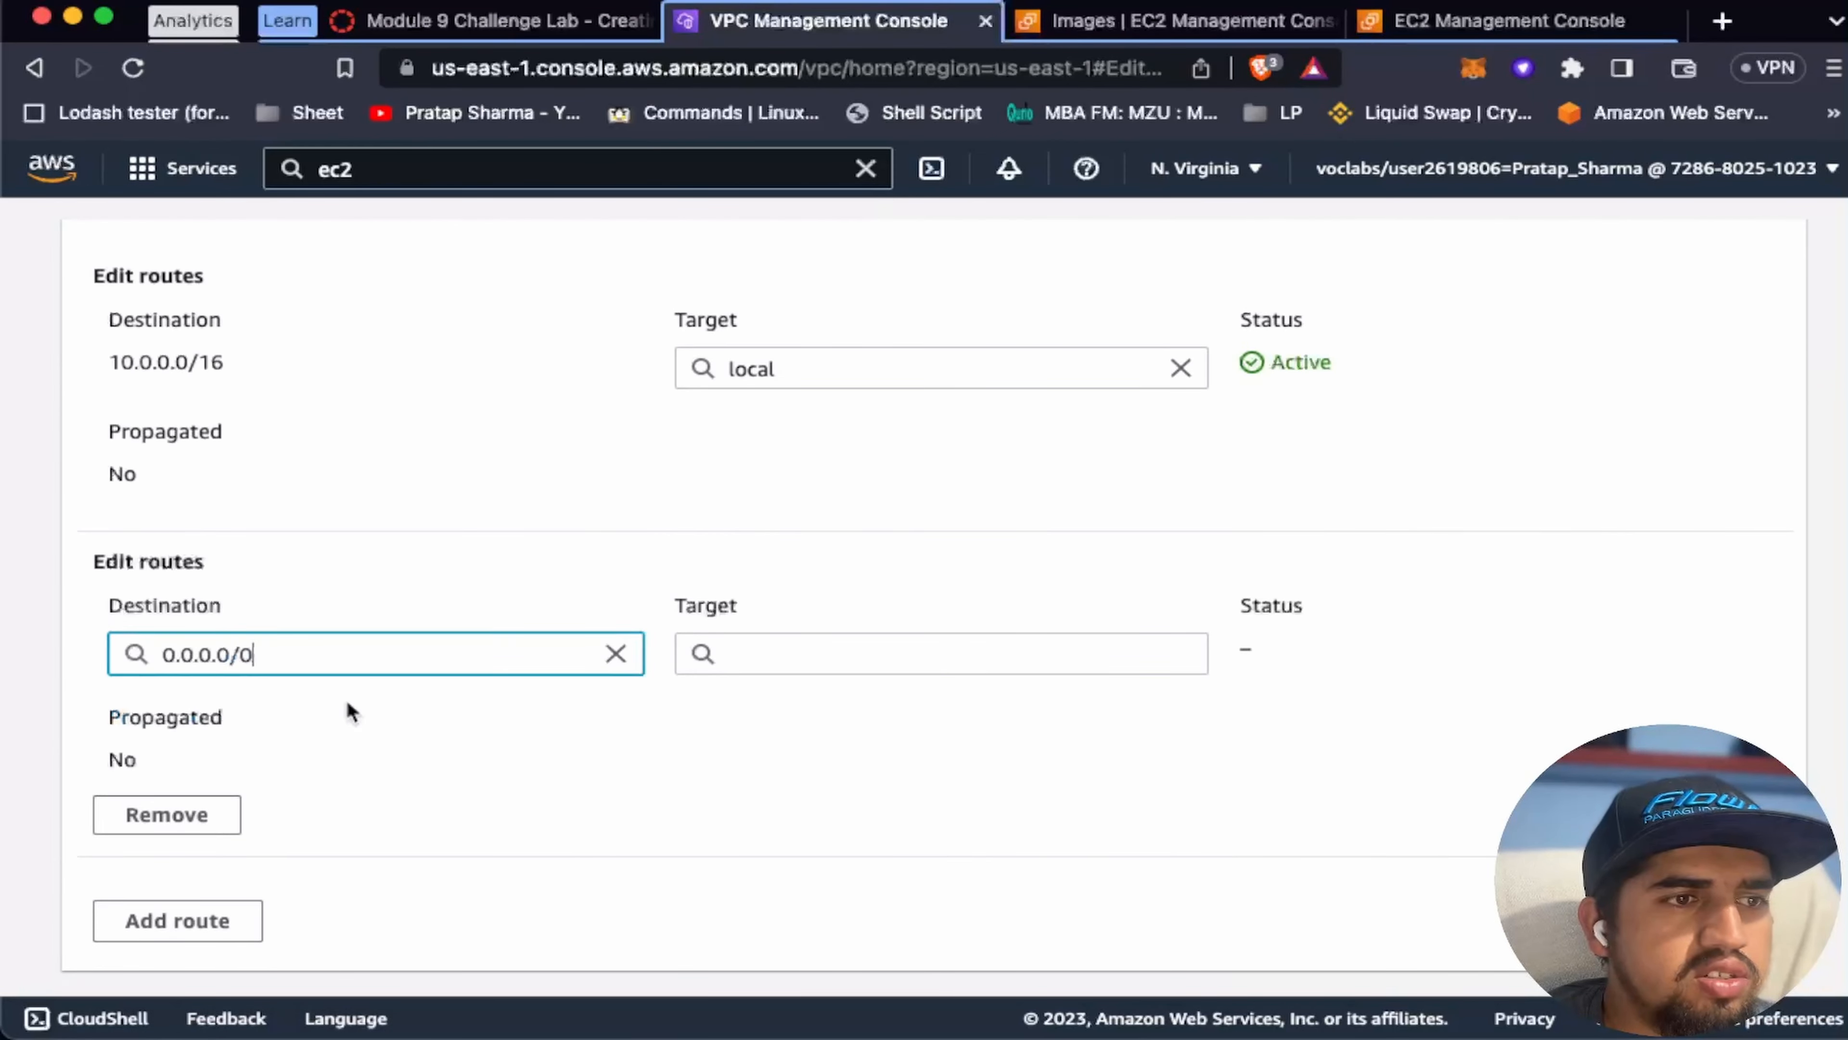
click(742, 655)
click(803, 577)
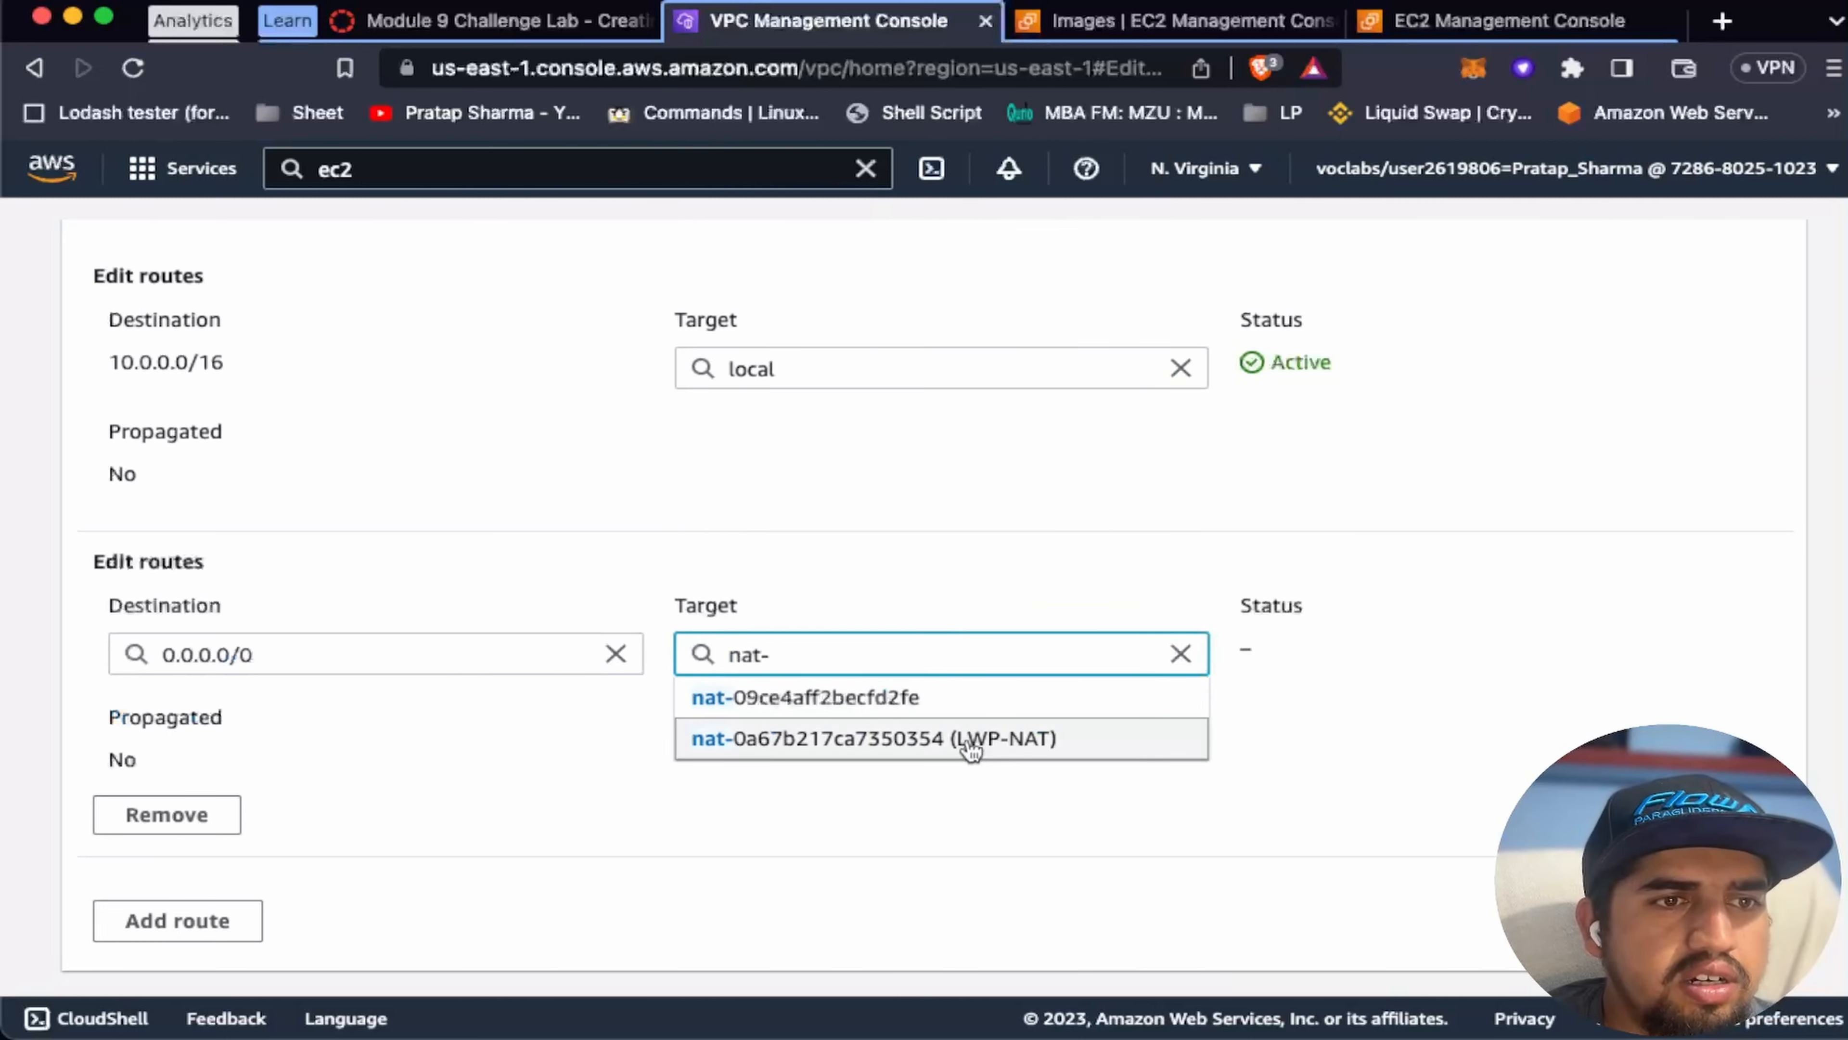
click(971, 743)
scroll(756, 779, down, 1)
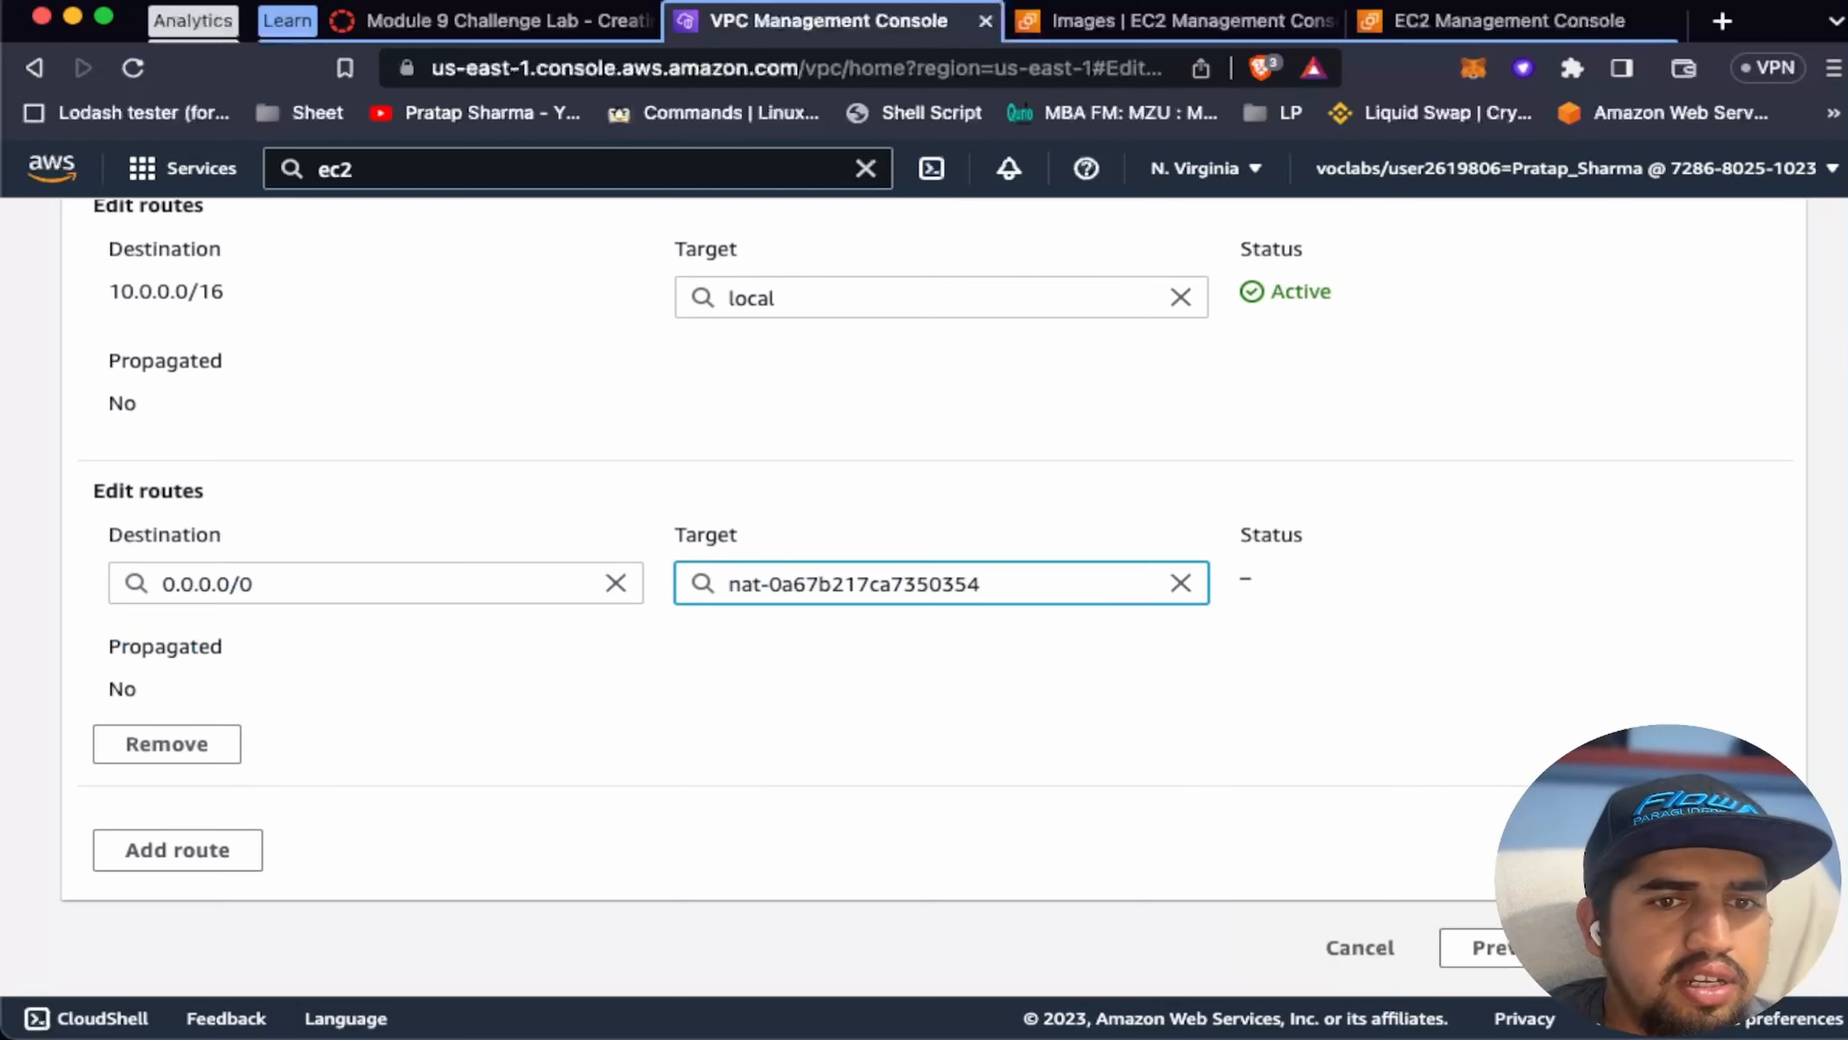
click(1703, 947)
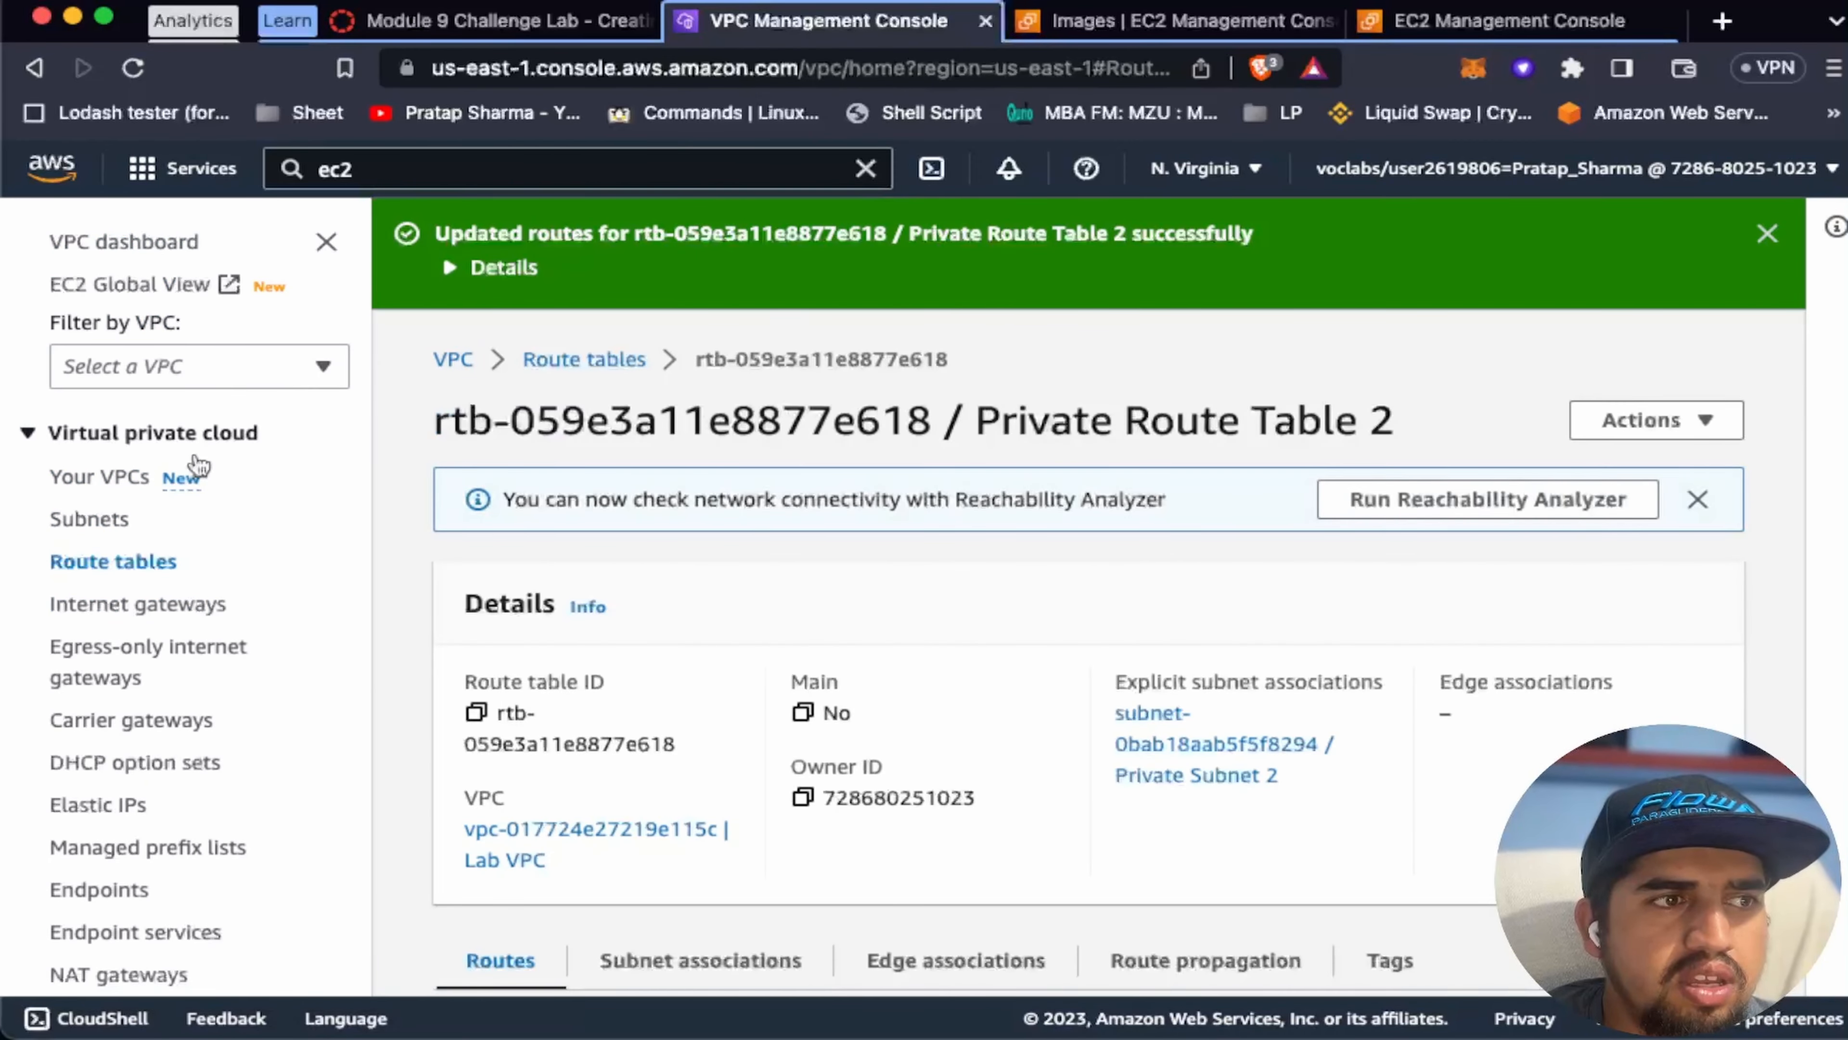
Step: Return to the Subnets list and check the internet-bound route in Private Subnet 2's route table
click(91, 518)
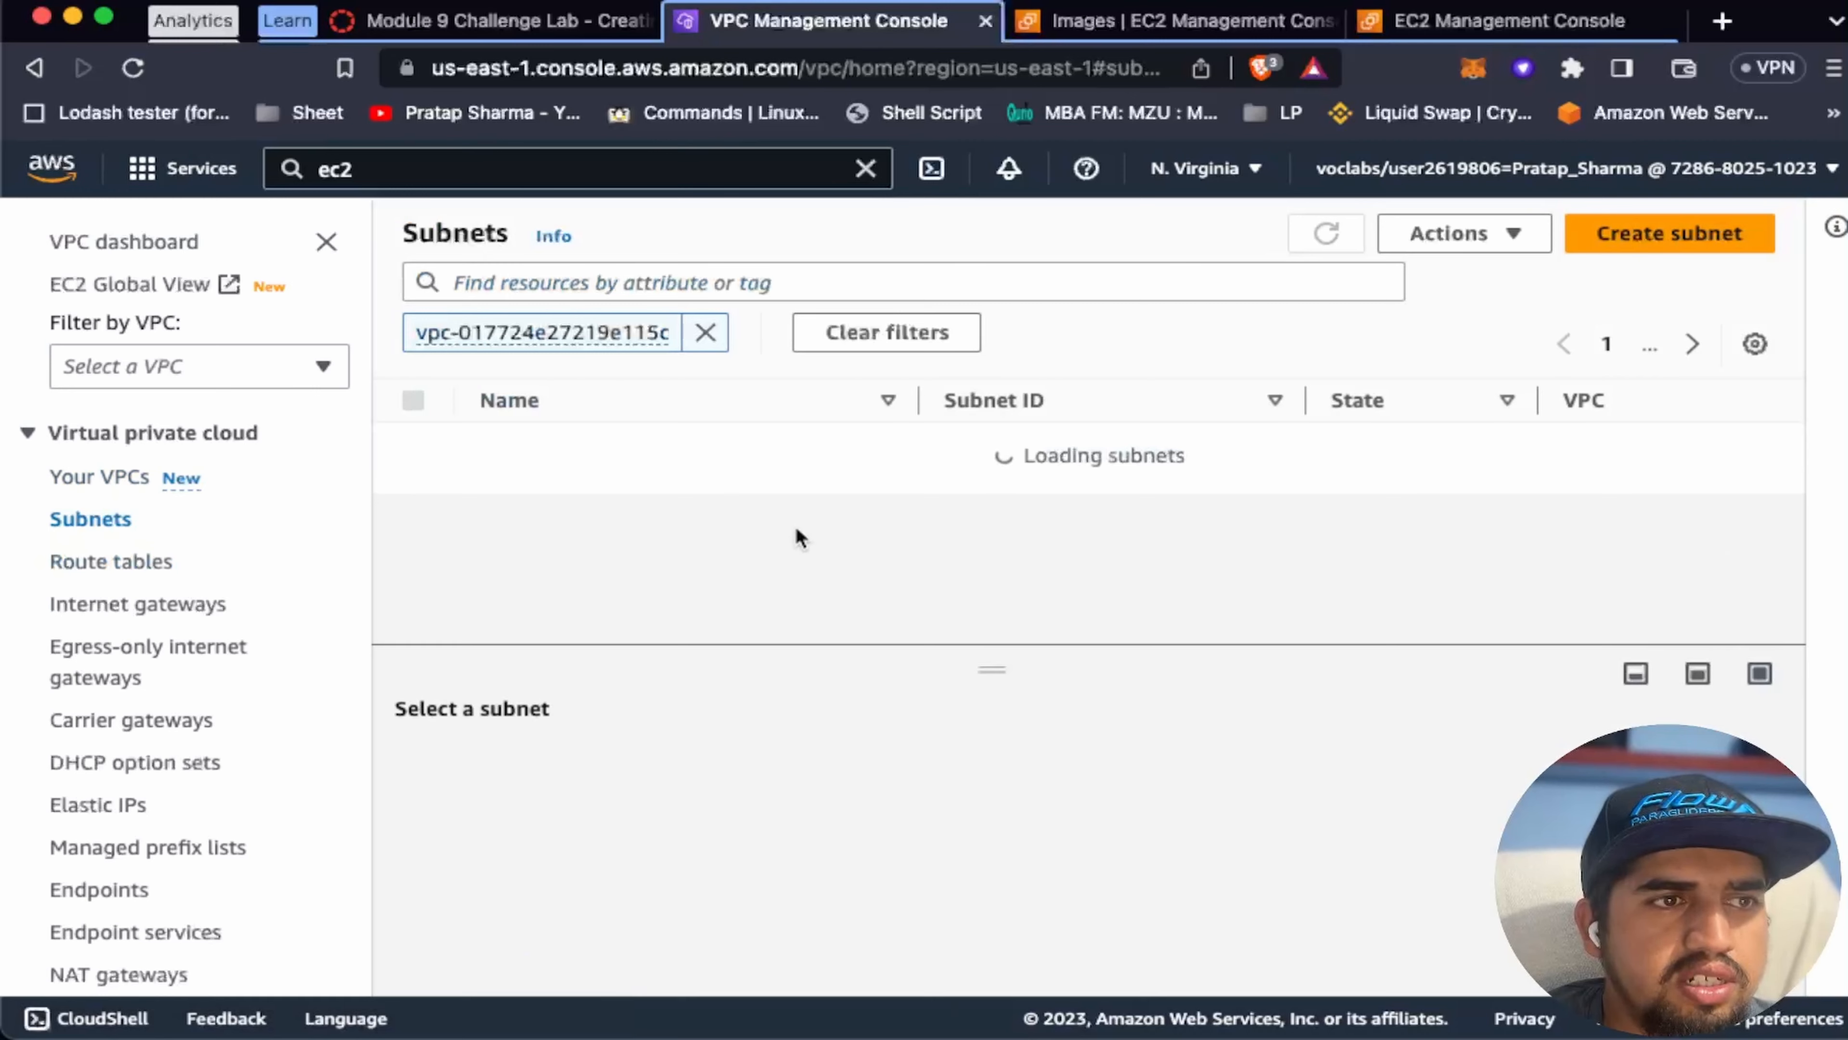
scroll(676, 510, down, 1)
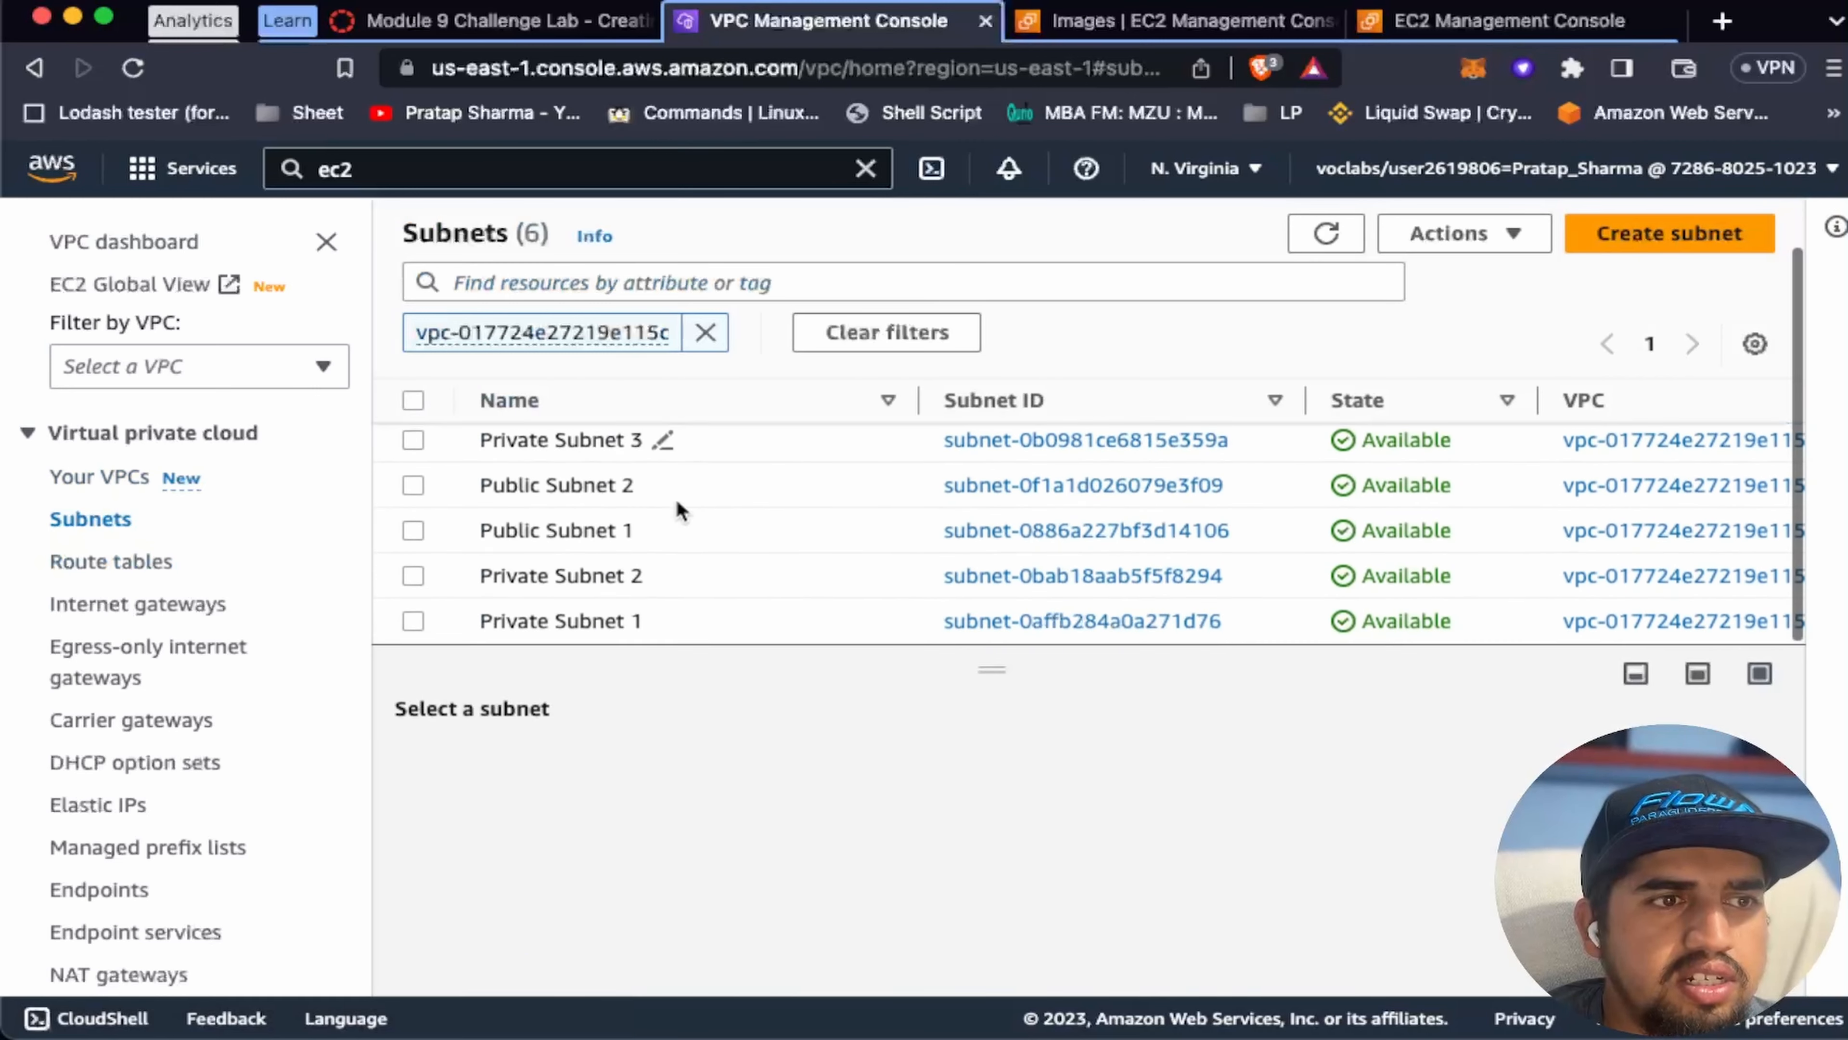
click(413, 576)
click(764, 766)
scroll(971, 877, down, 3)
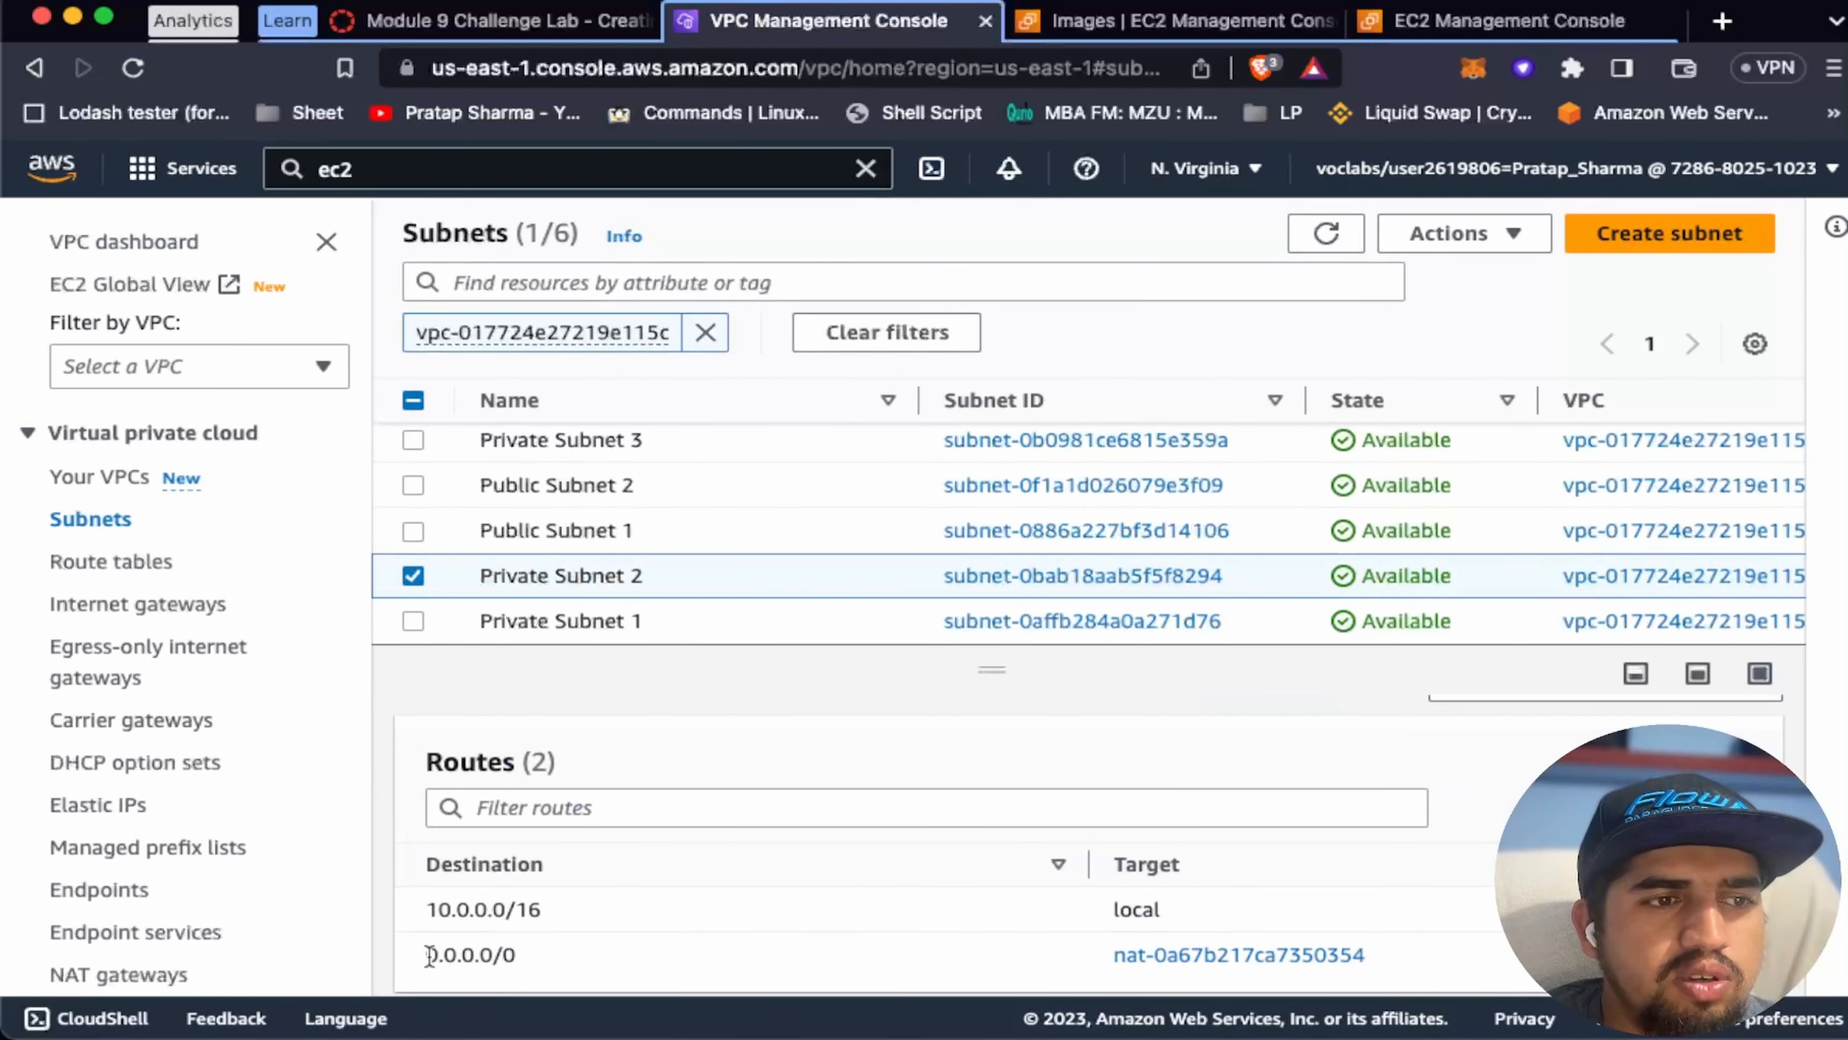
drag(429, 955, 510, 955)
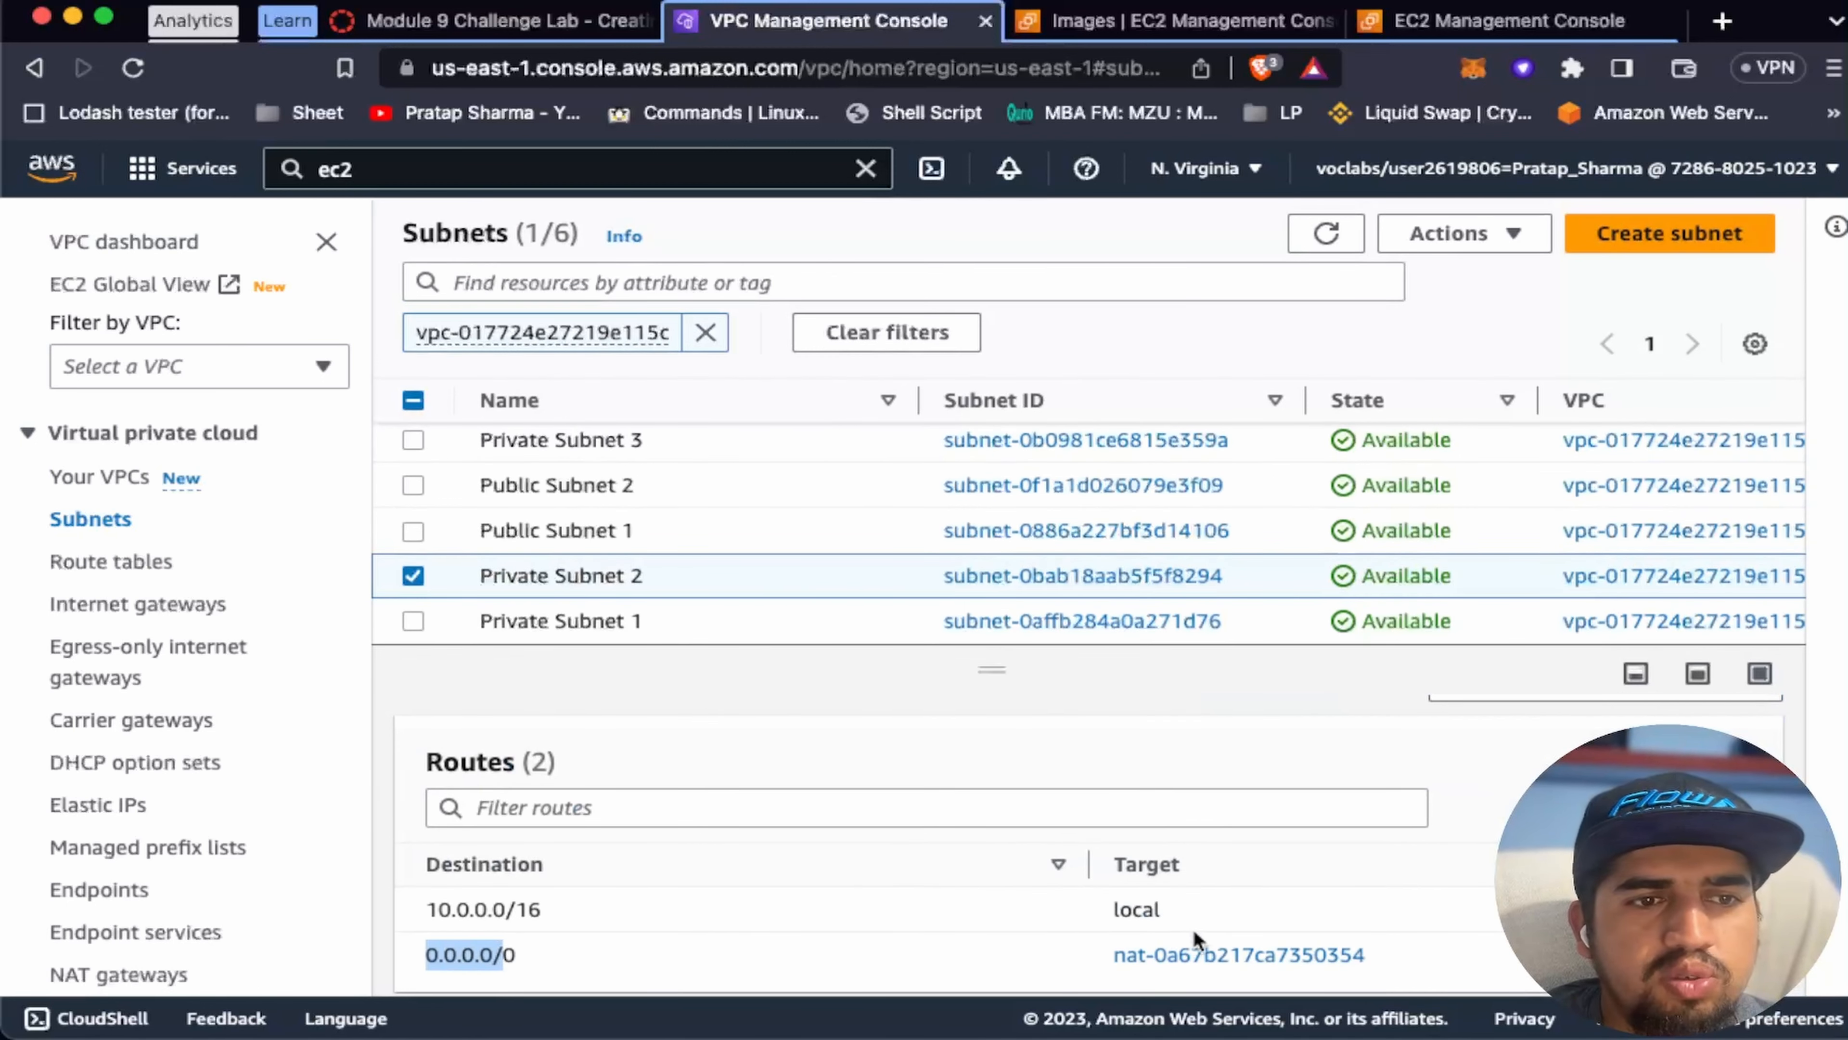
scroll(1004, 893, up, 3)
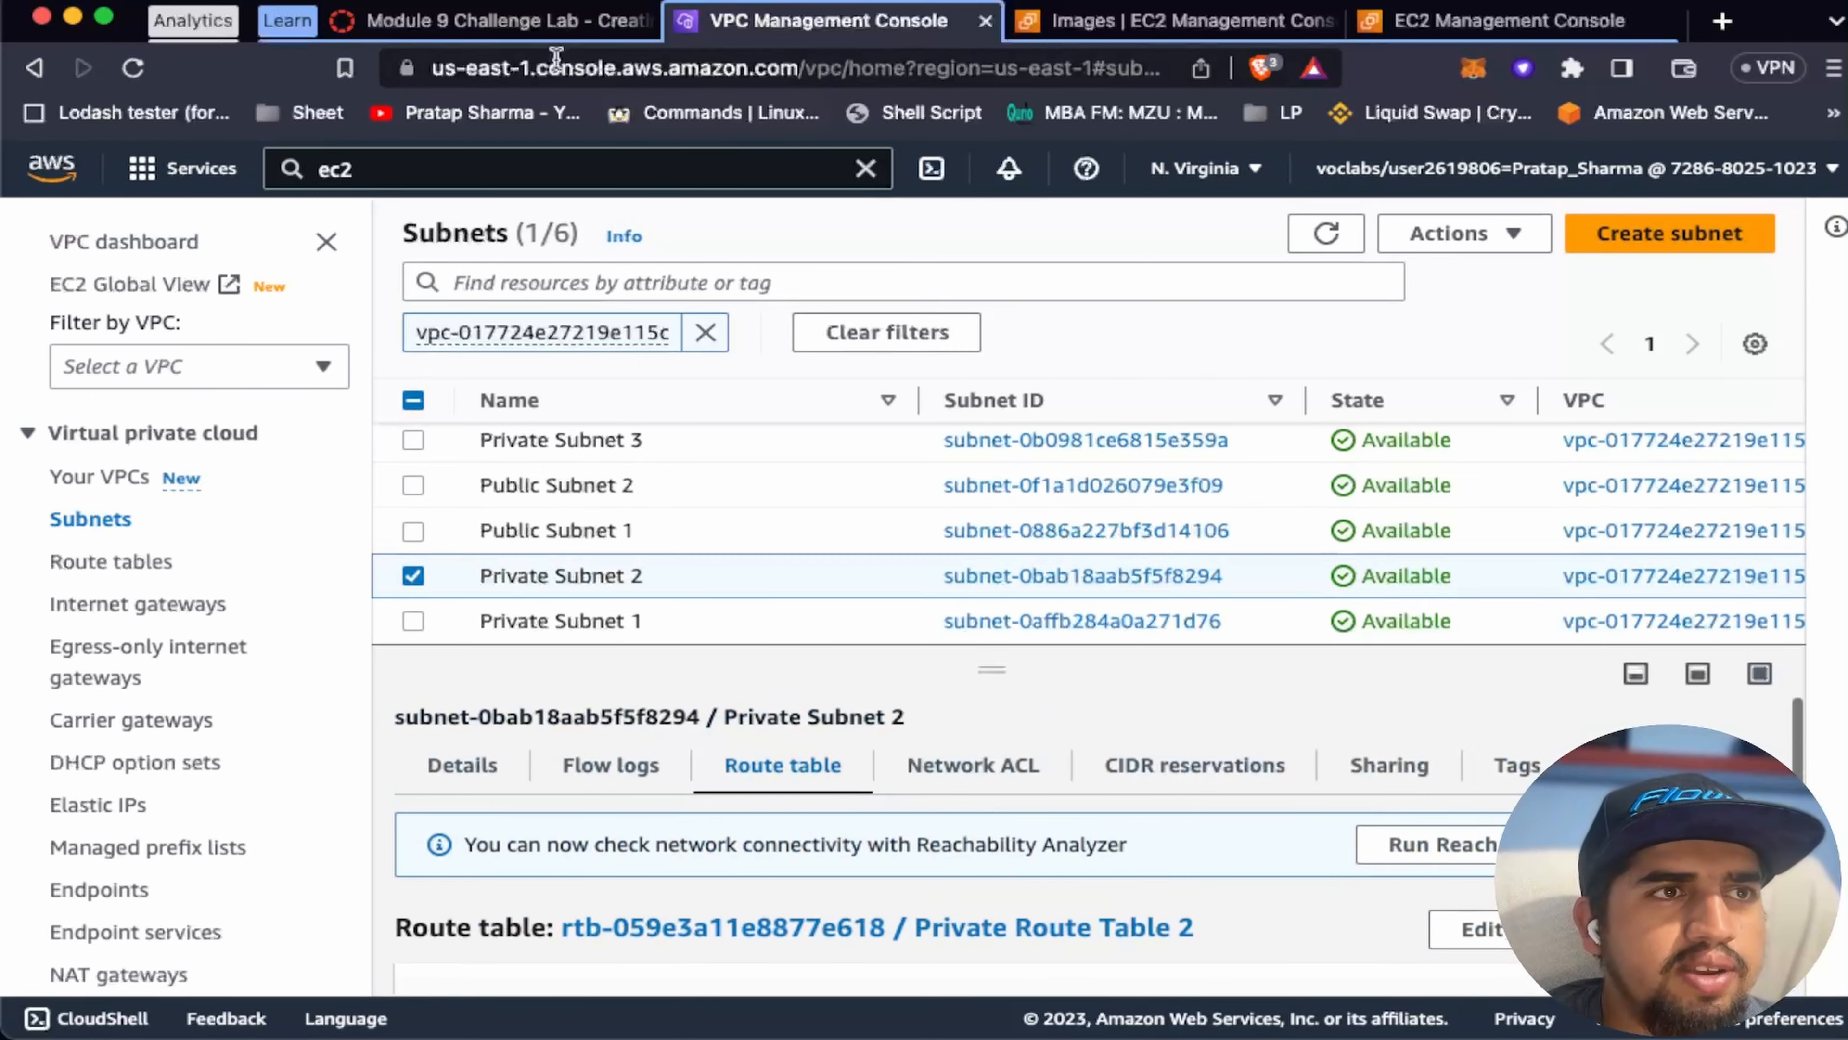
Step: Read the Task 3 bastion host criteria in the lab instructions and copy the instance name Bastion Host
click(463, 21)
scroll(776, 697, down, 5)
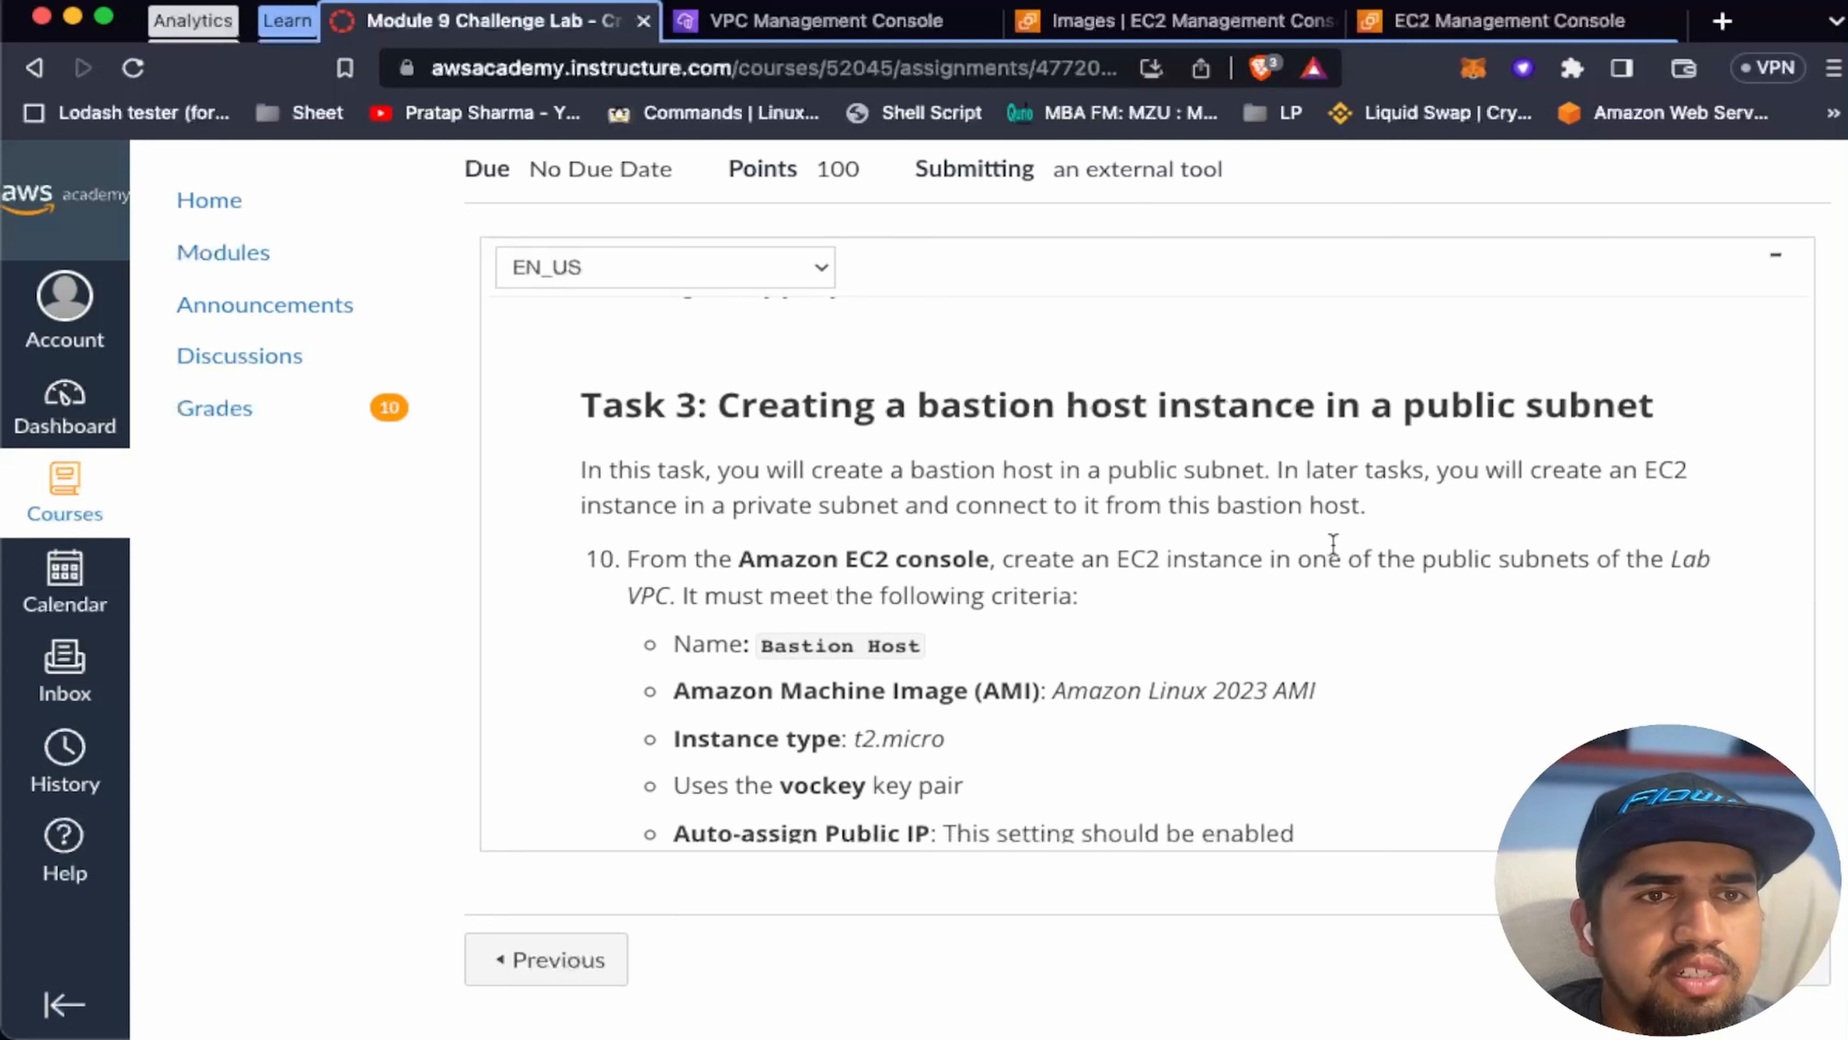
scroll(1334, 542, down, 2)
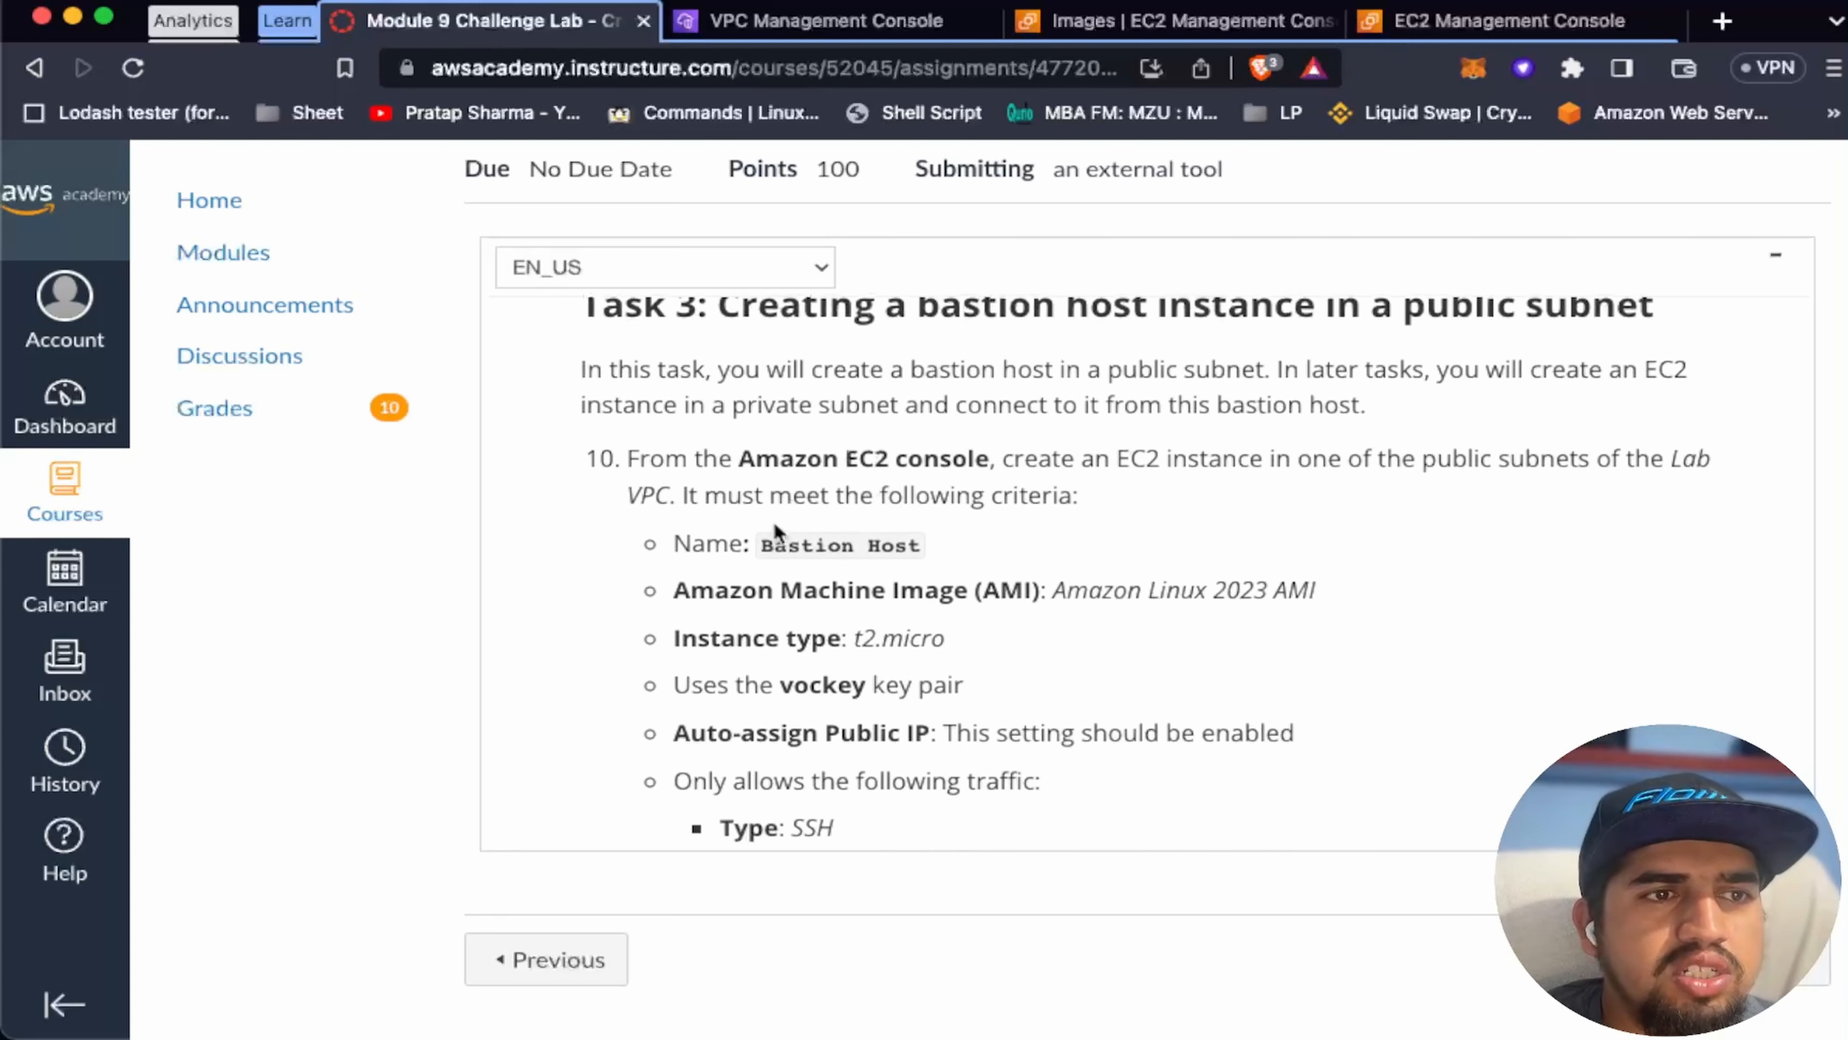
drag(764, 545, 923, 546)
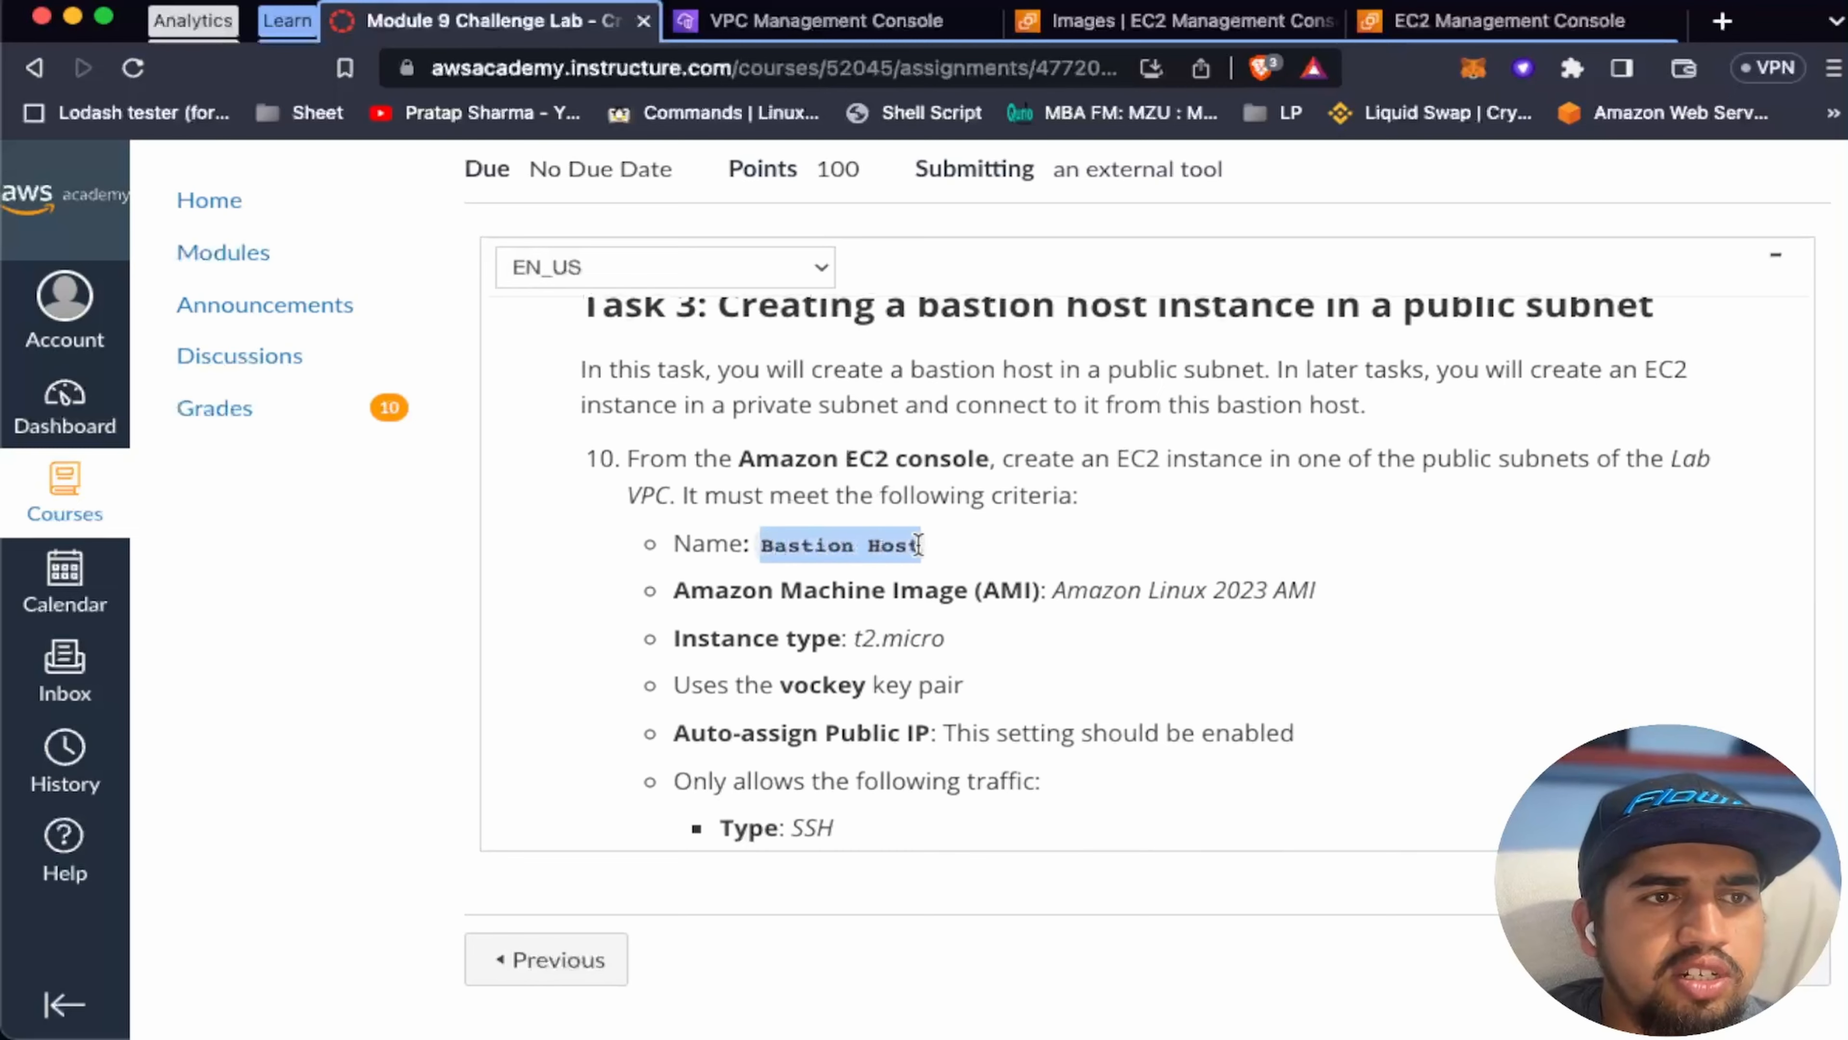
Step: Start launching a new instance from the EC2 console and name it Bastion Host
click(1510, 20)
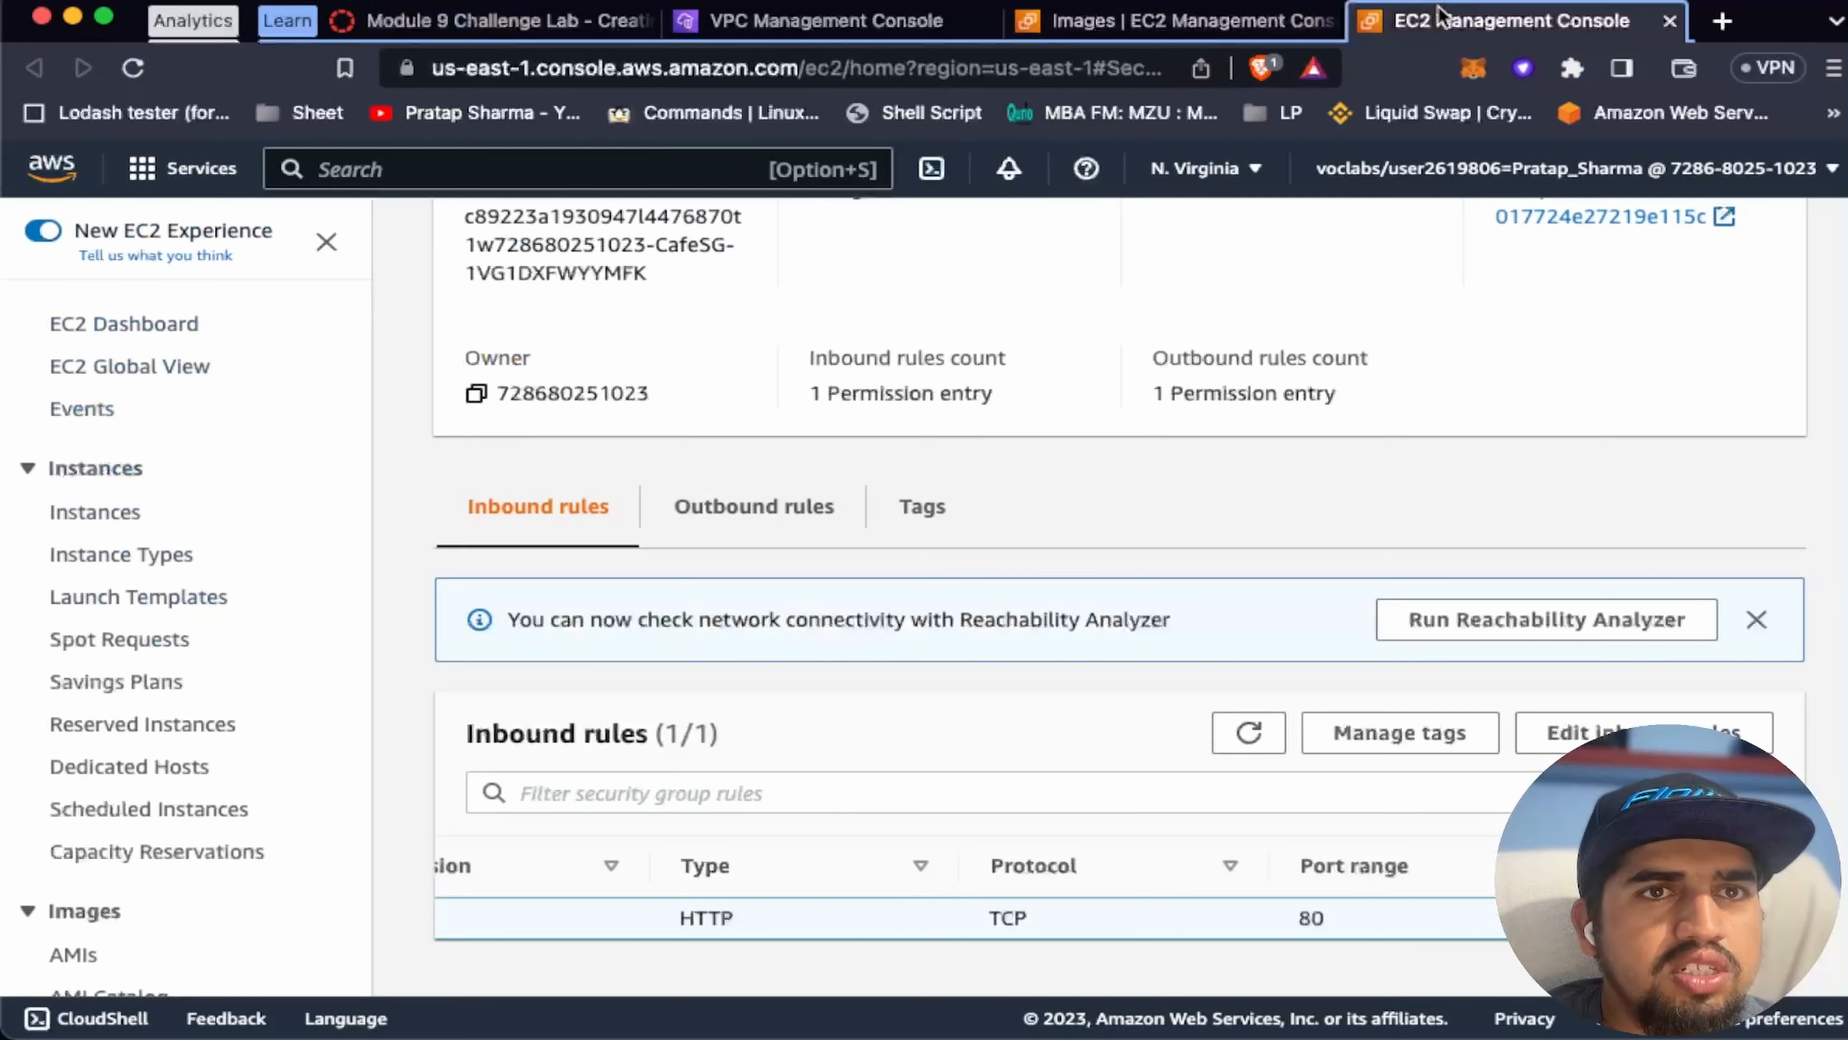
scroll(687, 302, up, 5)
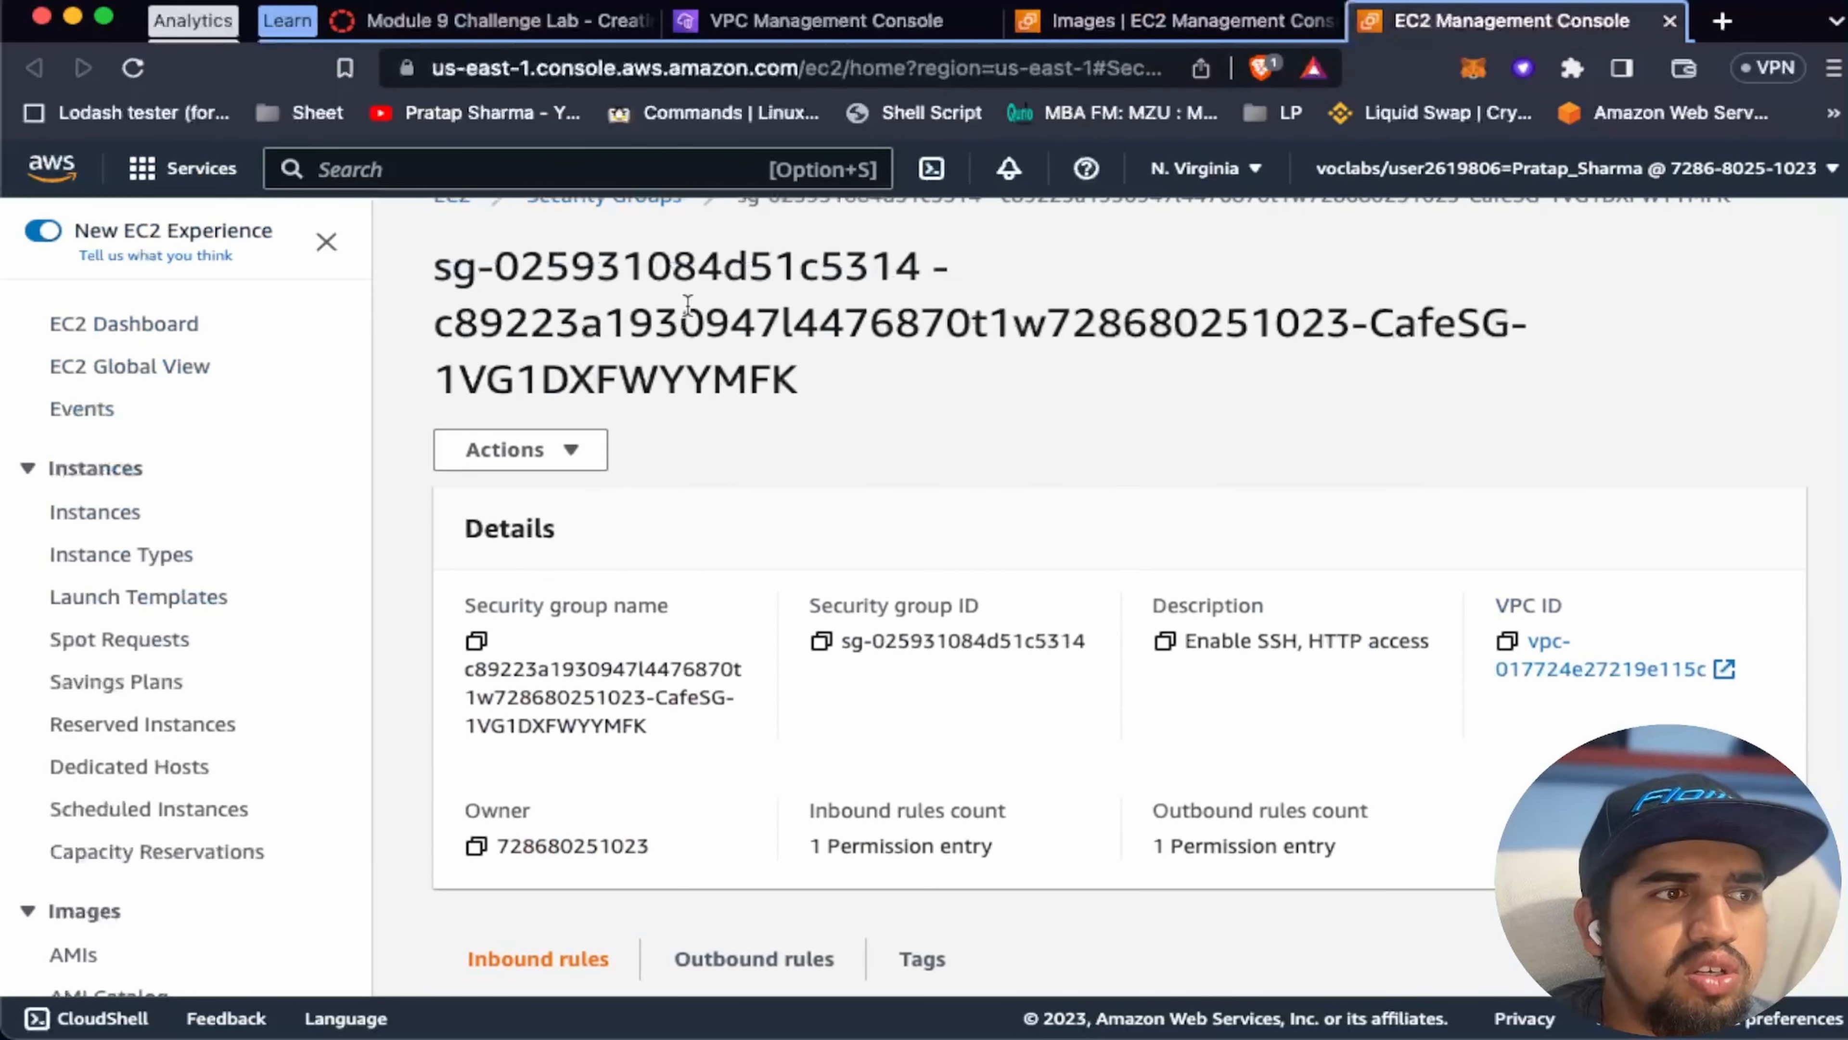
click(102, 513)
click(1710, 242)
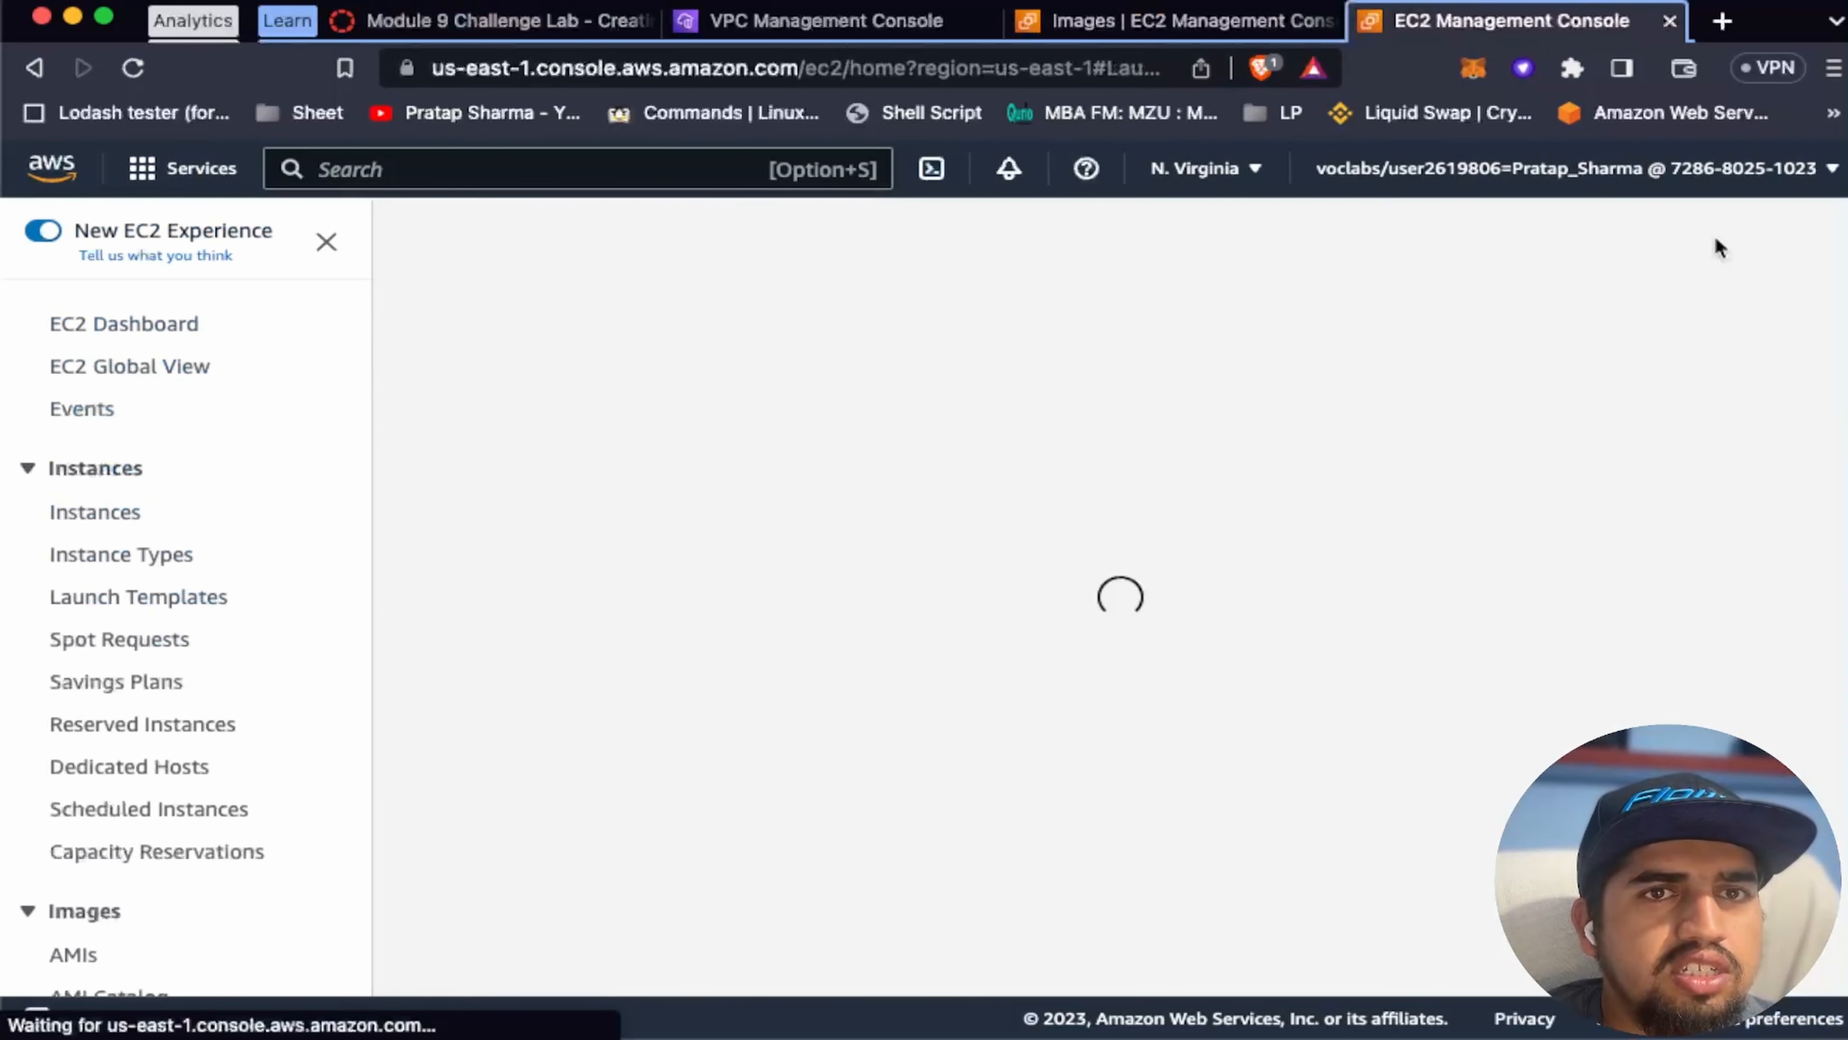
scroll(833, 359, down, 3)
click(389, 453)
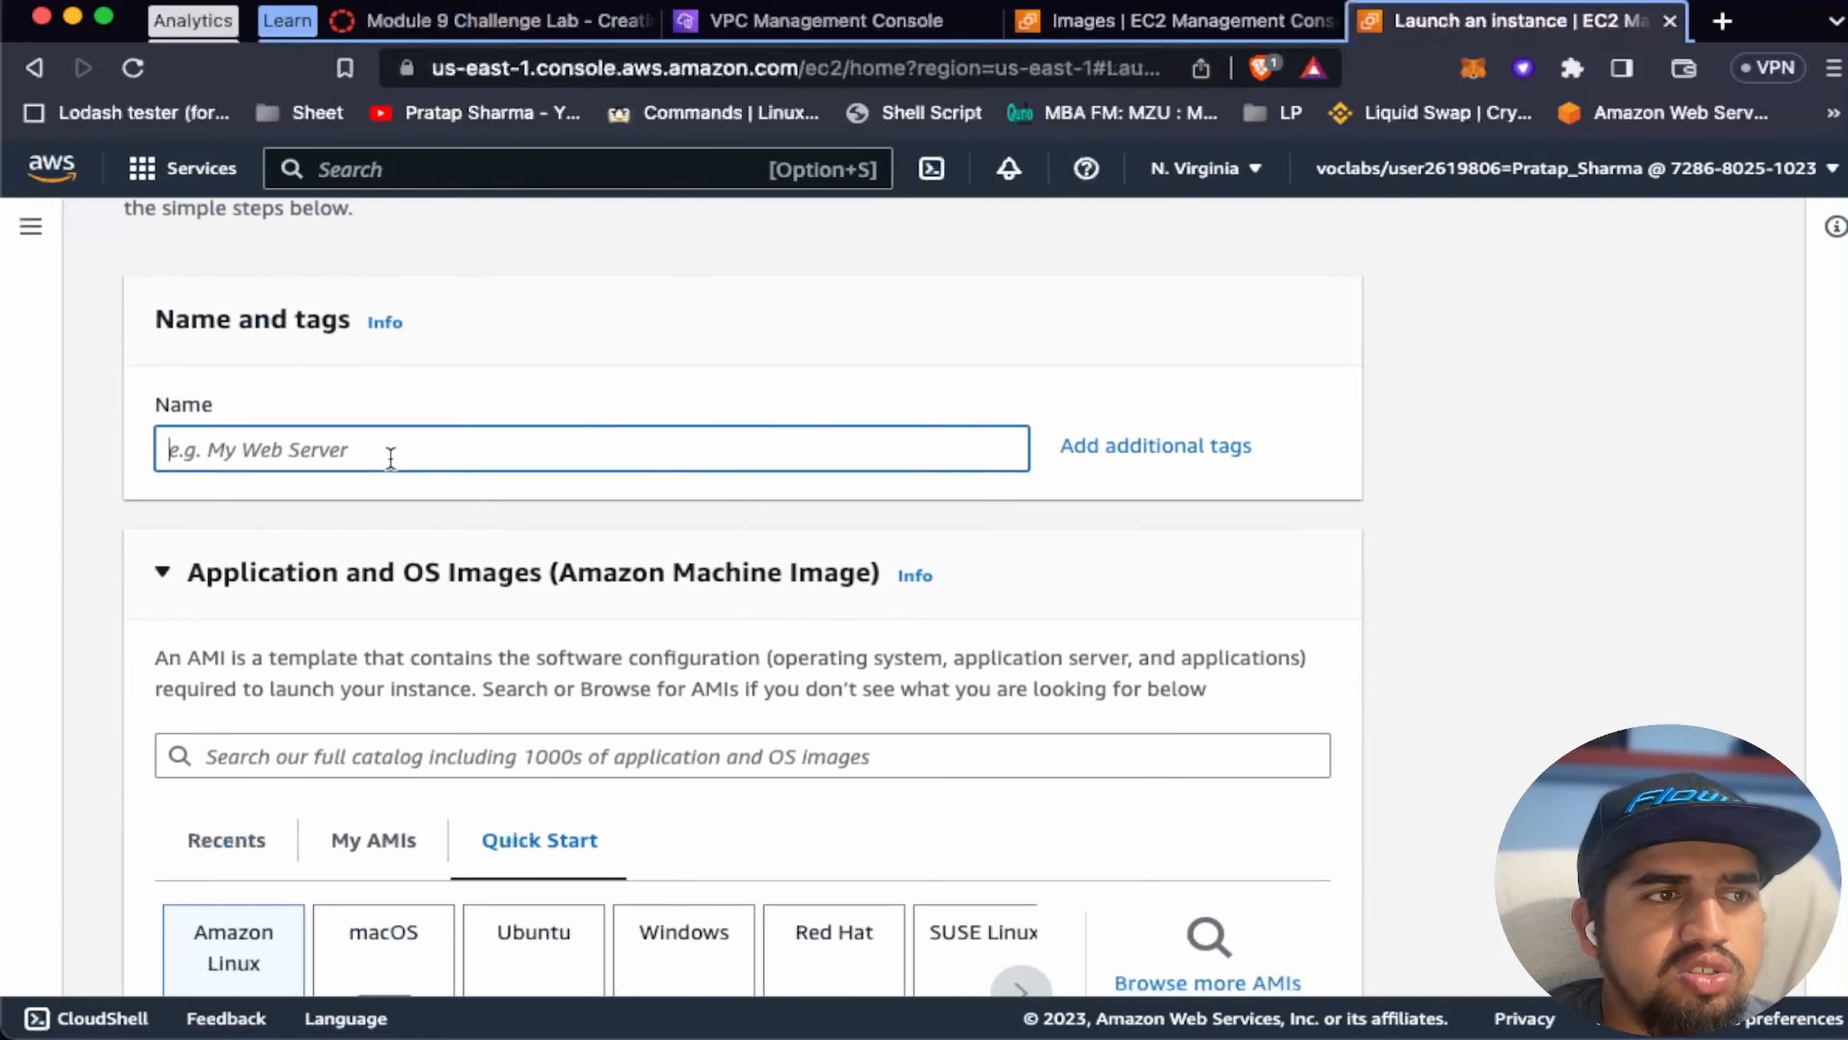
text(Bastion Host)
scroll(682, 356, down, 5)
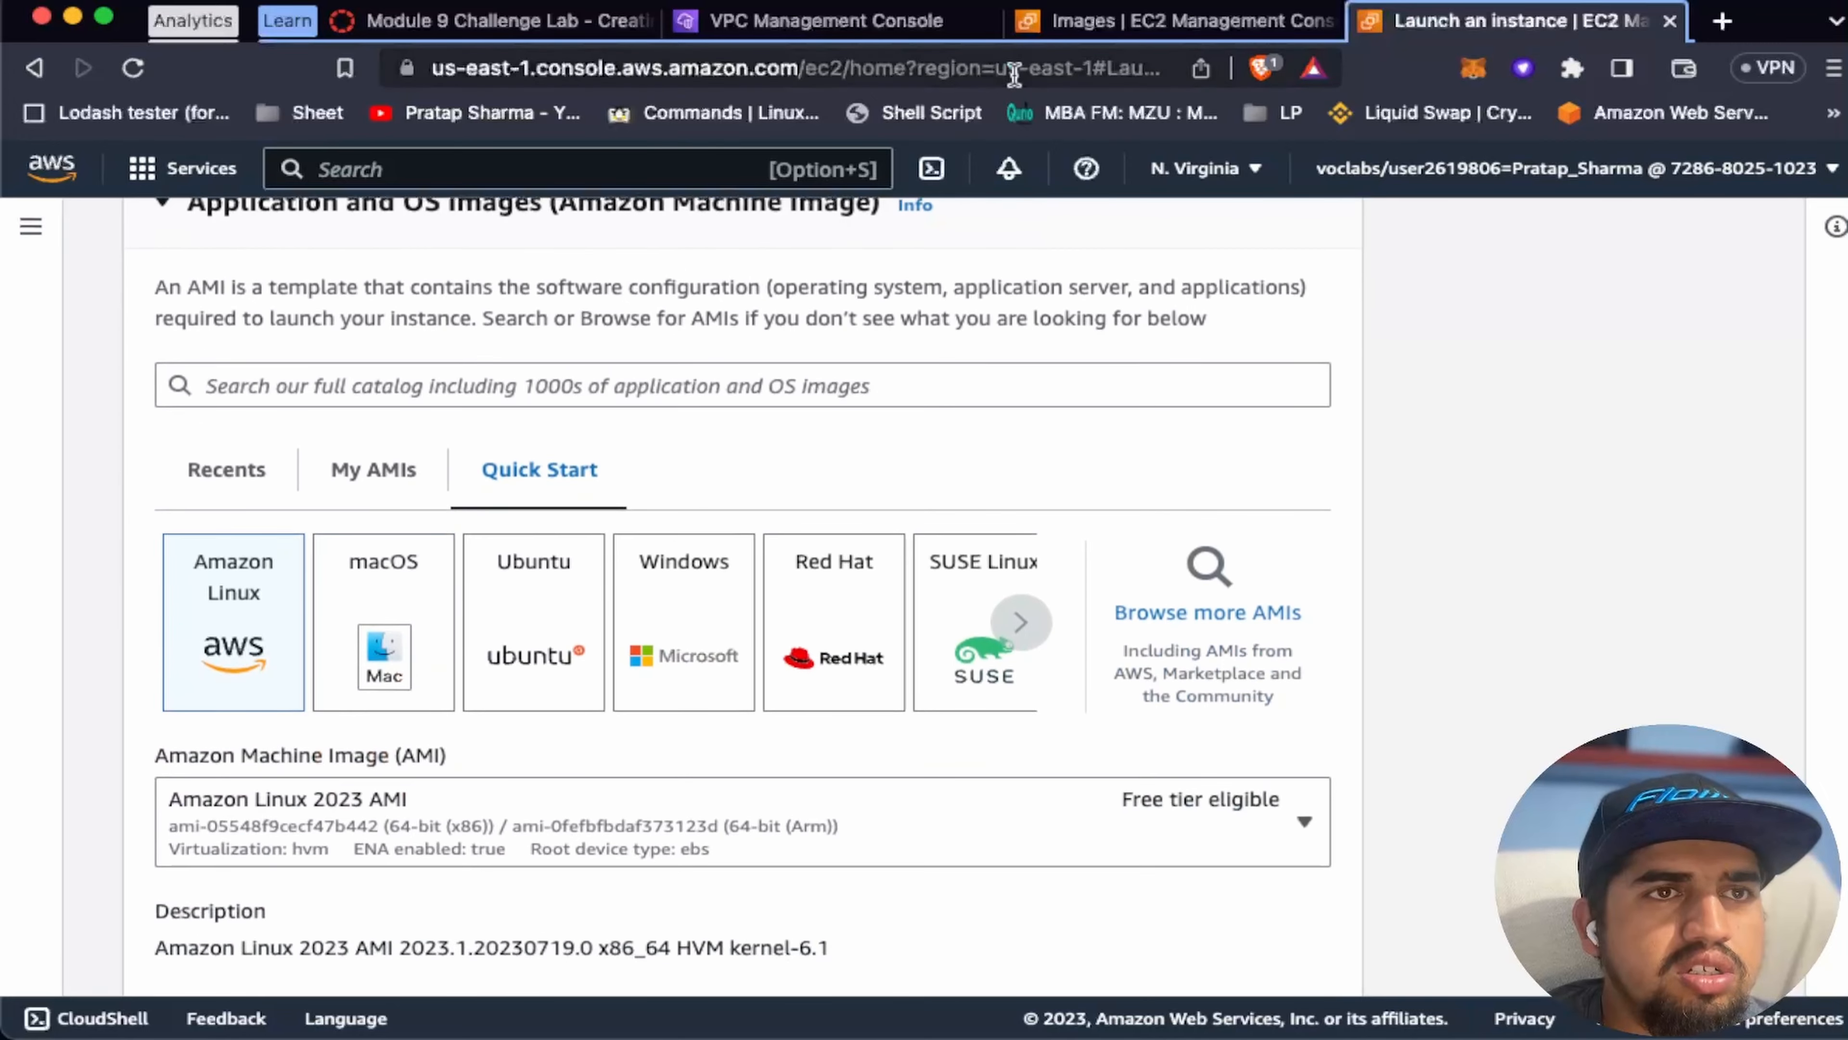
Step: Place the instance launch page beside the lab instructions and compare its AMI and instance type with the Task 3 criteria
drag(1430, 22, 699, 21)
click(484, 21)
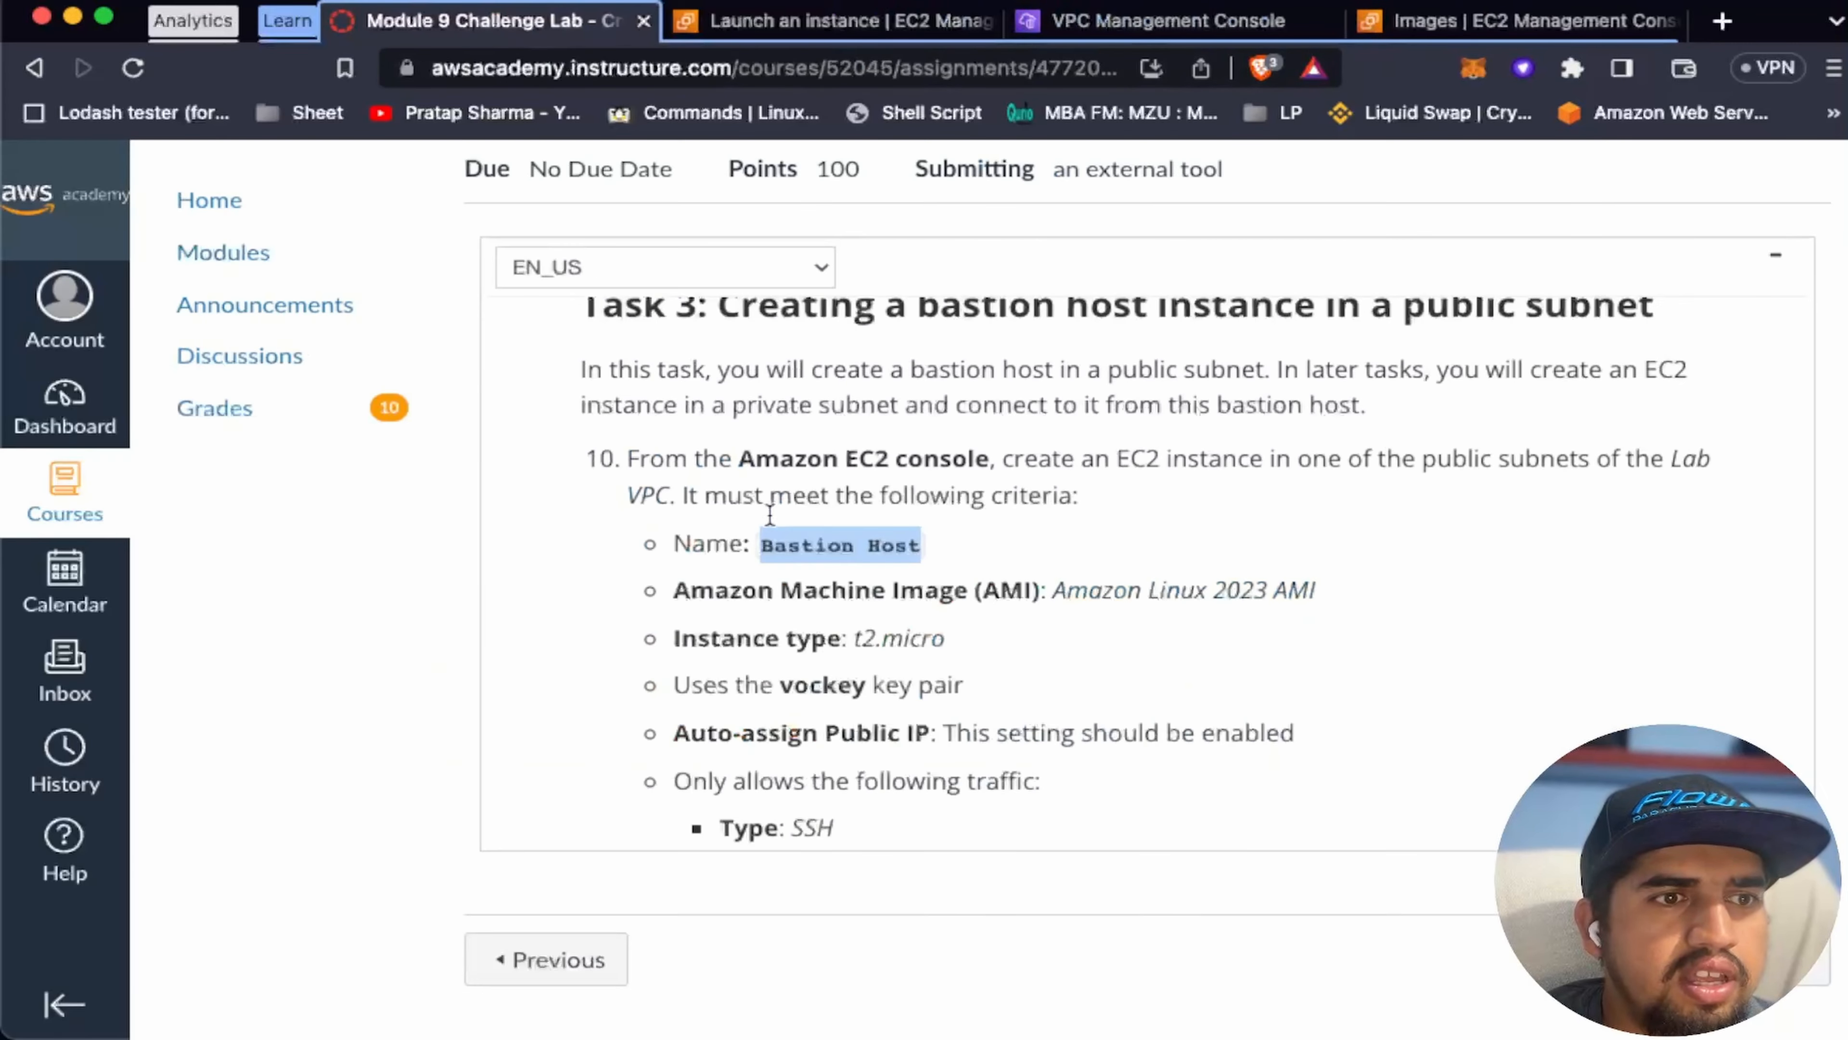
scroll(770, 513, down, 1)
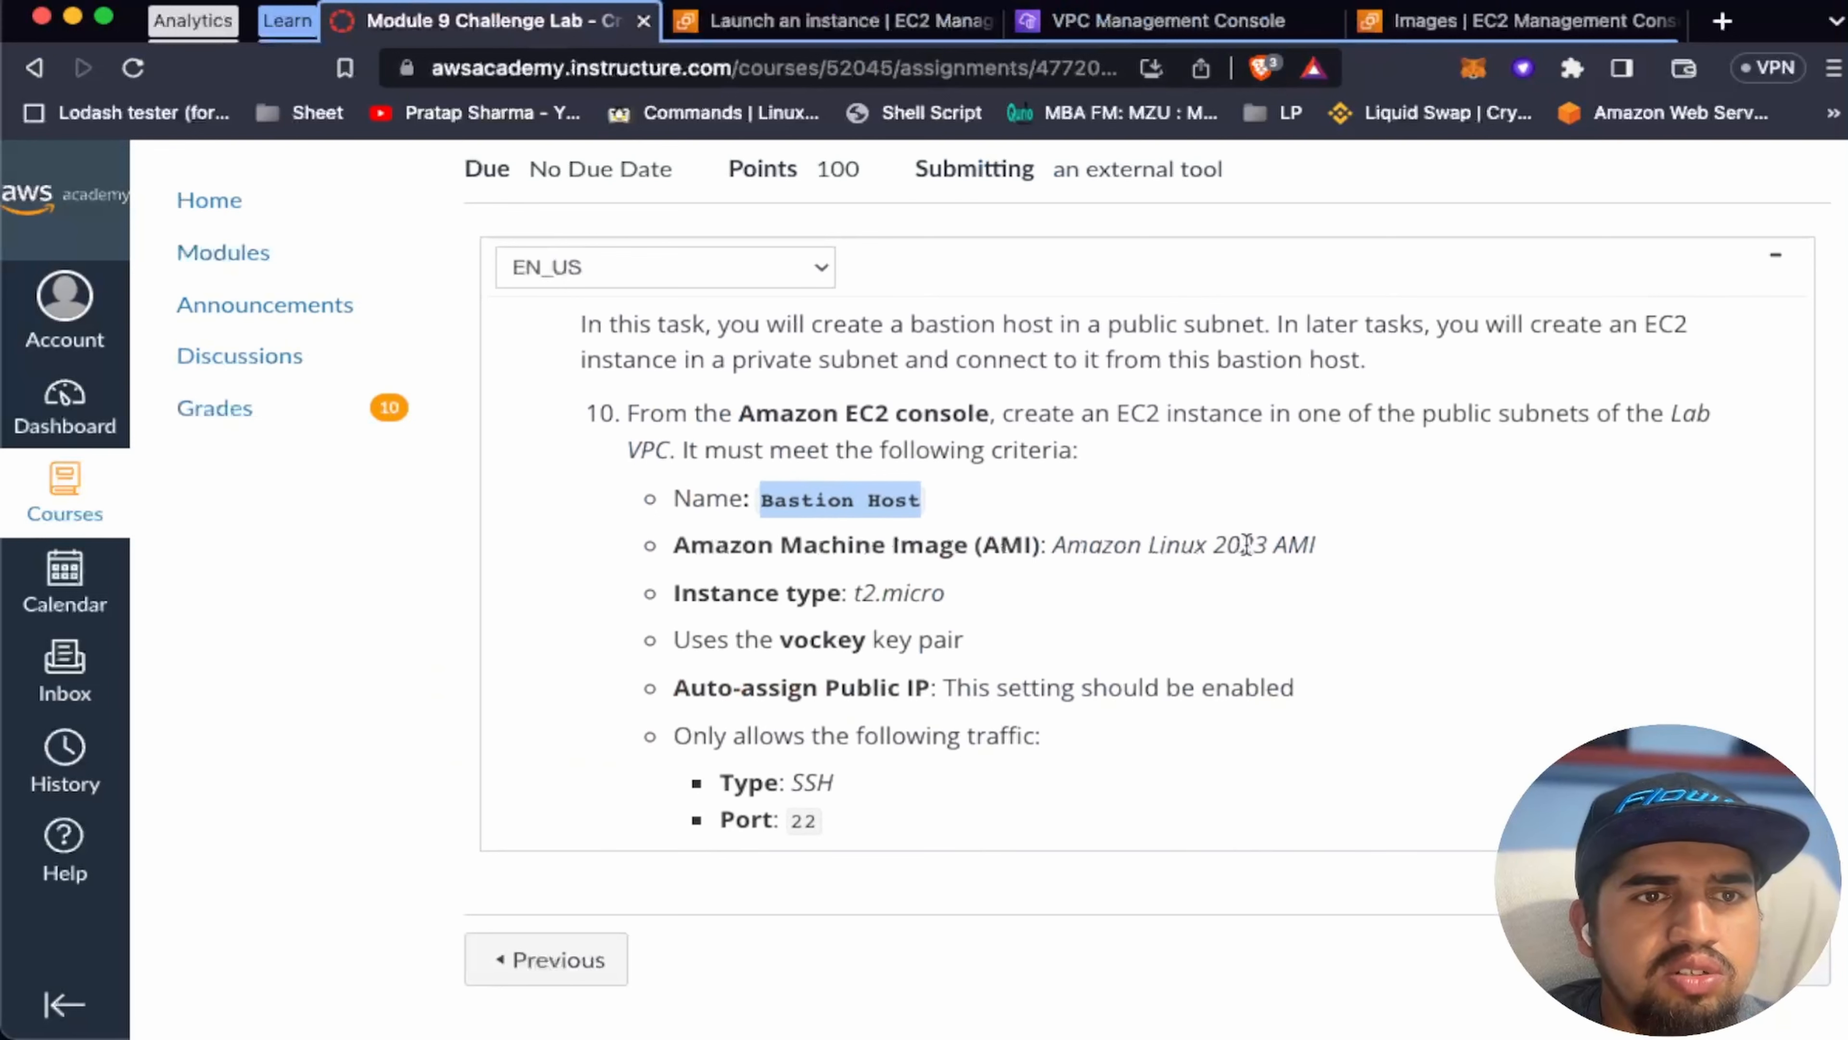
click(818, 22)
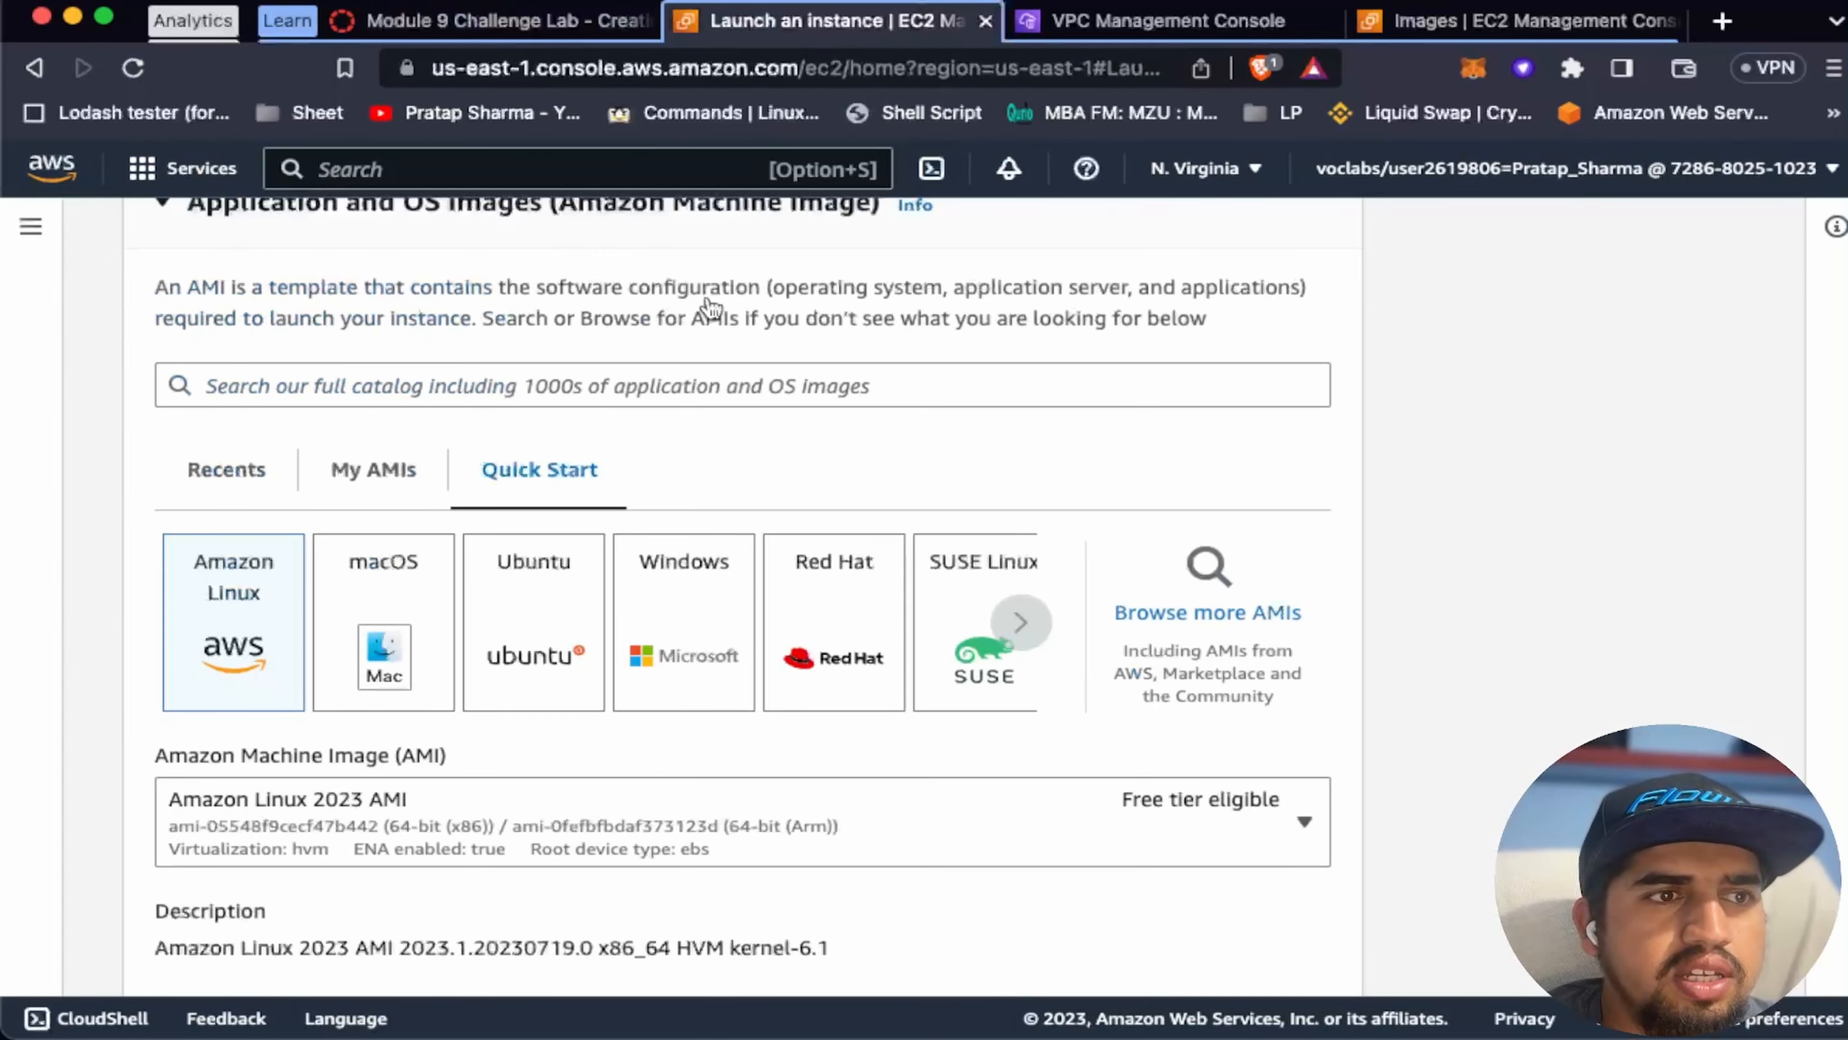
scroll(539, 772, down, 6)
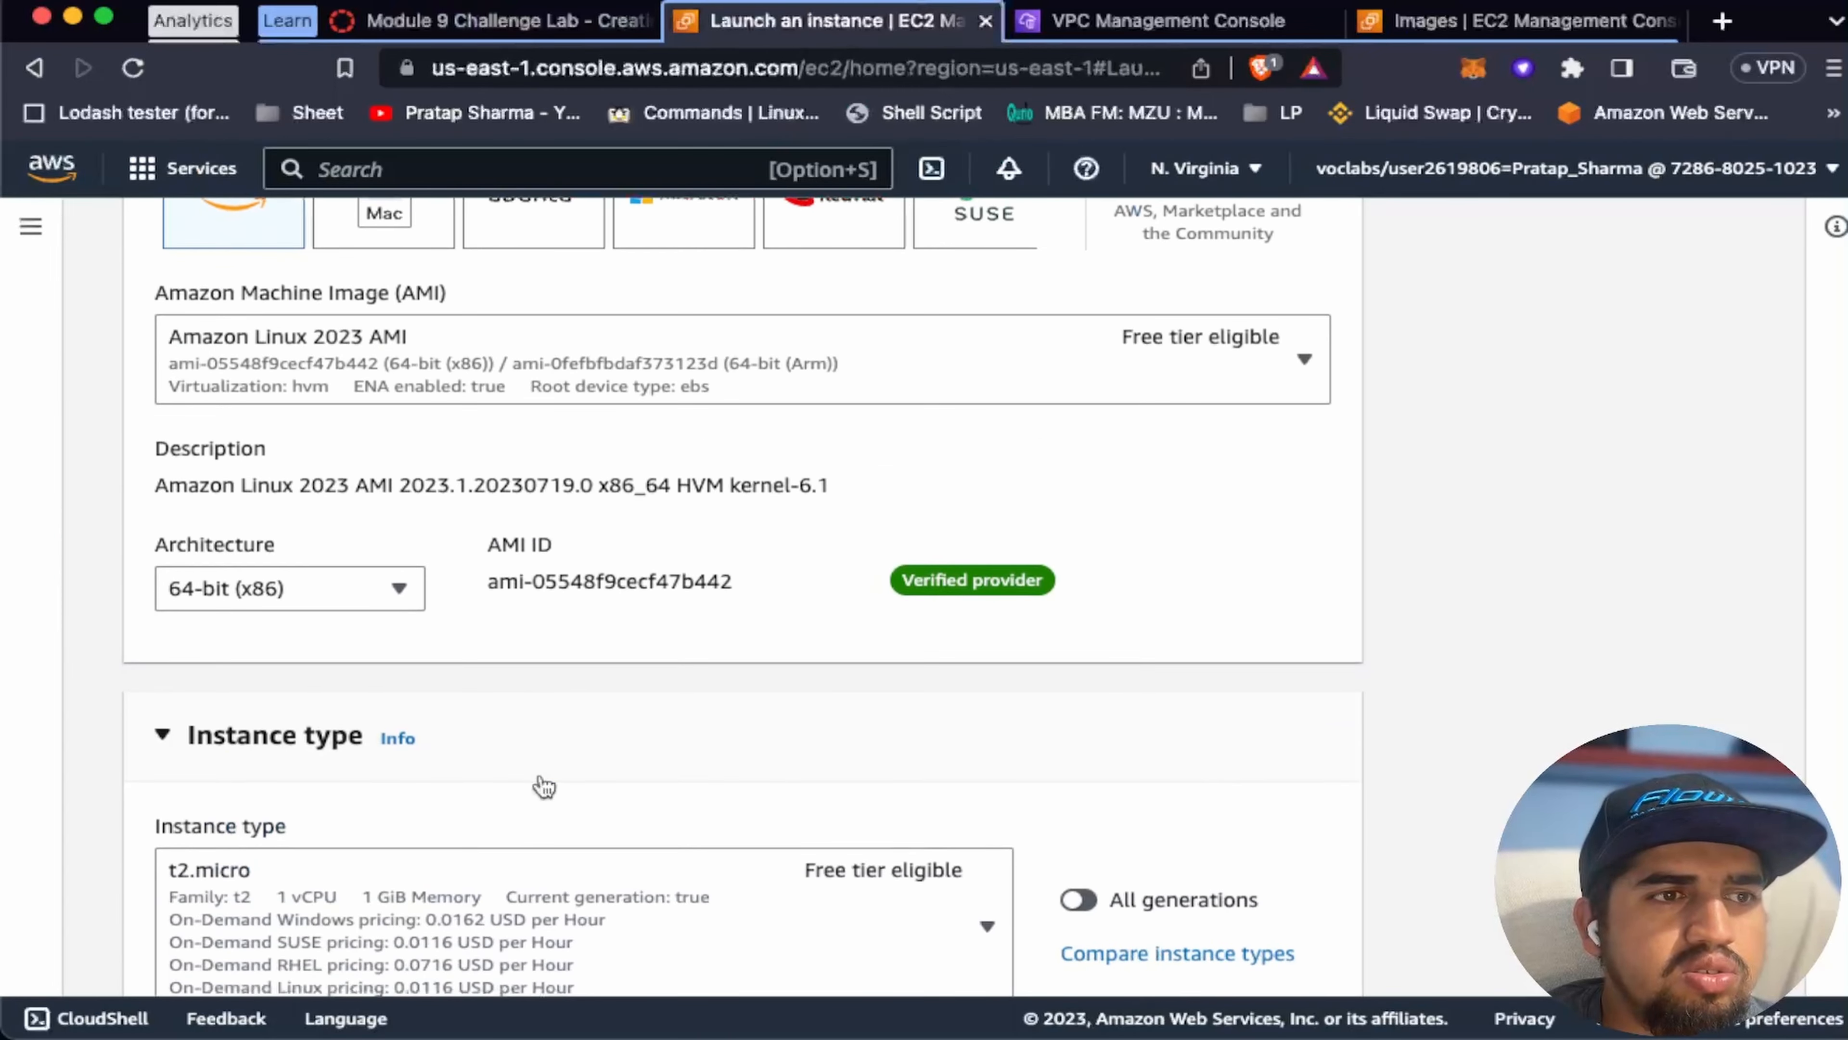
scroll(544, 787, down, 5)
Step: Check the key pair requirement in the lab instructions and select the vockey key pair for the instance
click(399, 20)
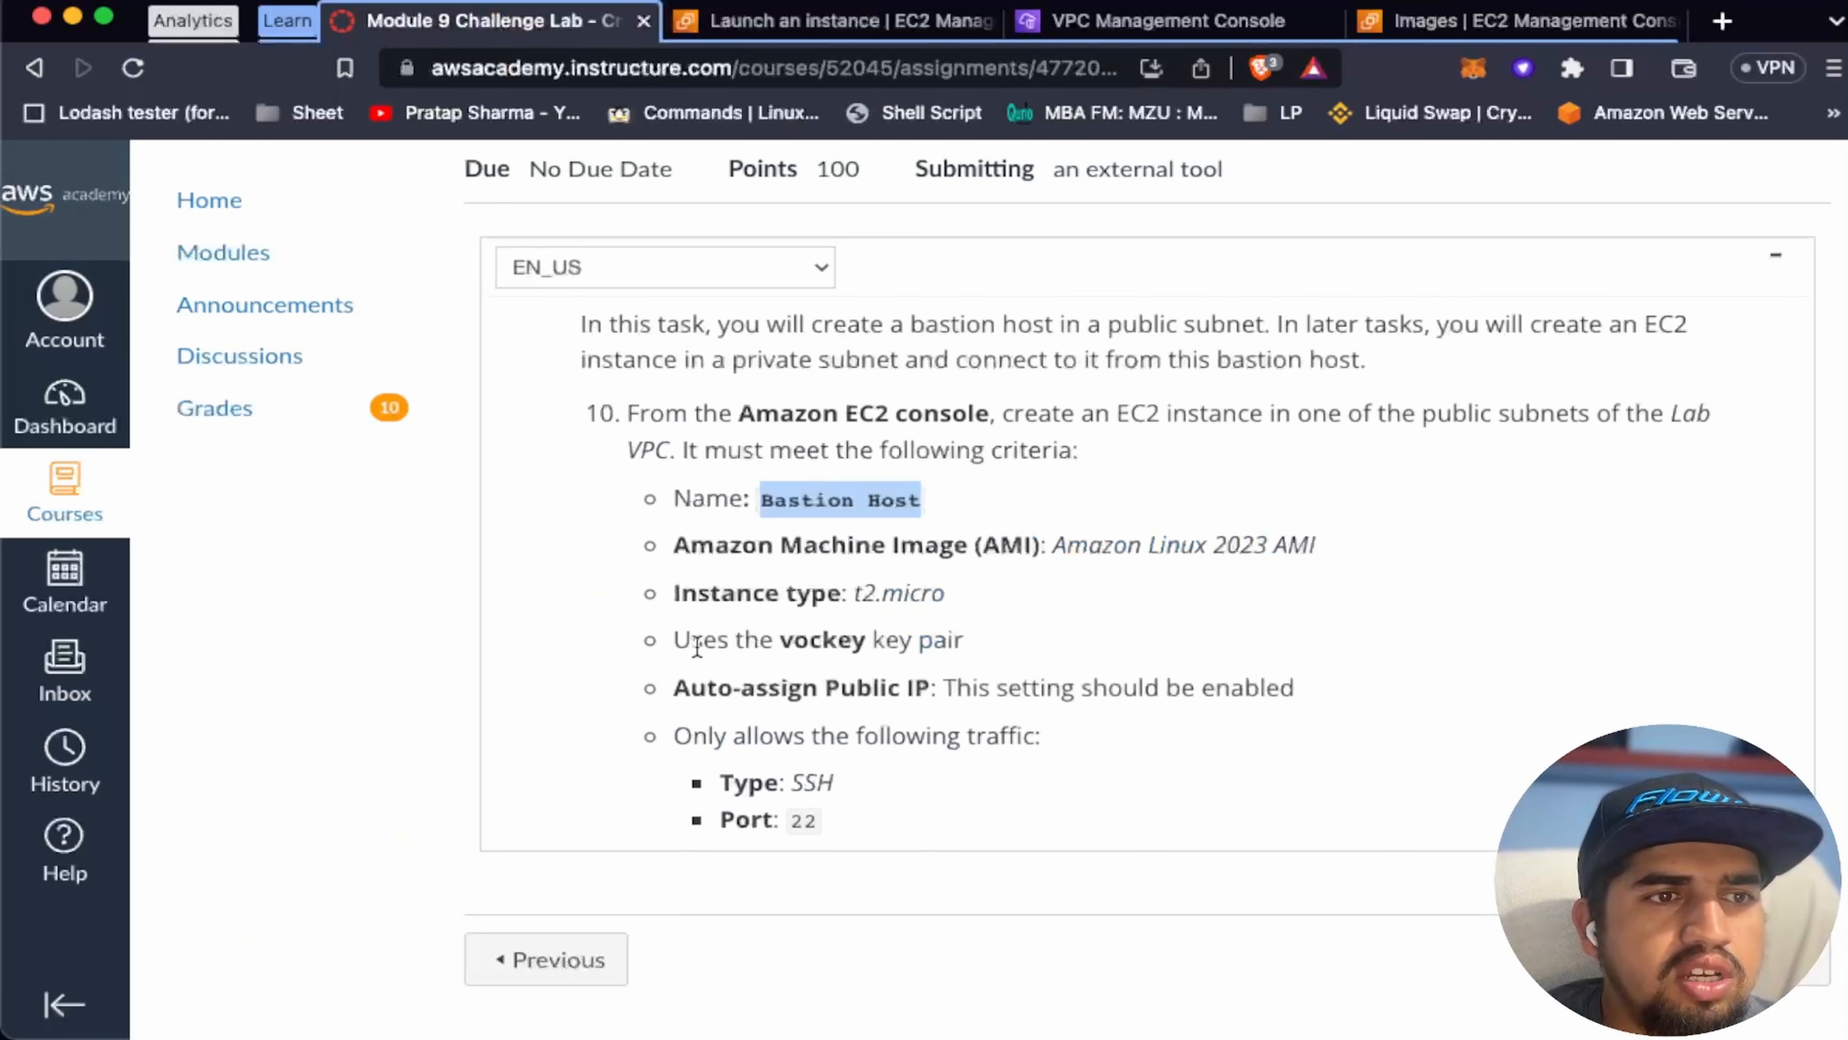
click(837, 21)
scroll(689, 669, down, 3)
scroll(691, 669, down, 3)
click(488, 619)
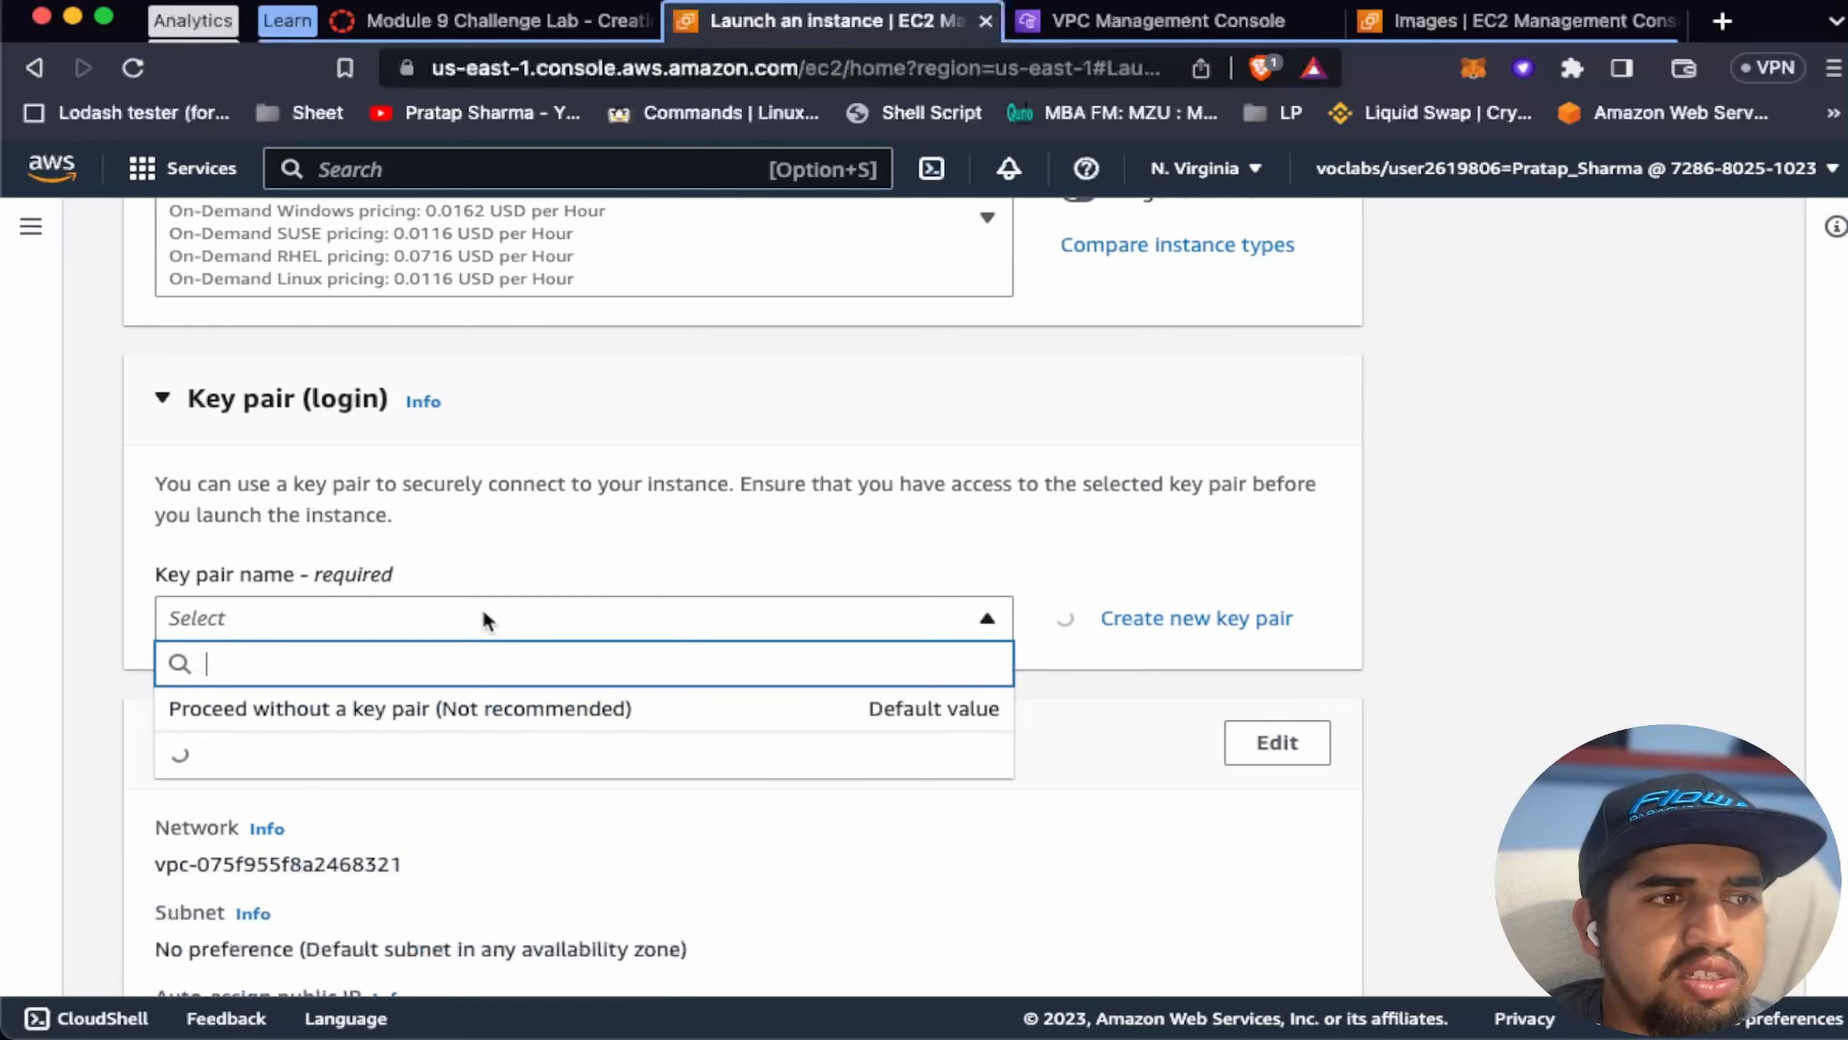
click(315, 770)
scroll(850, 747, down, 5)
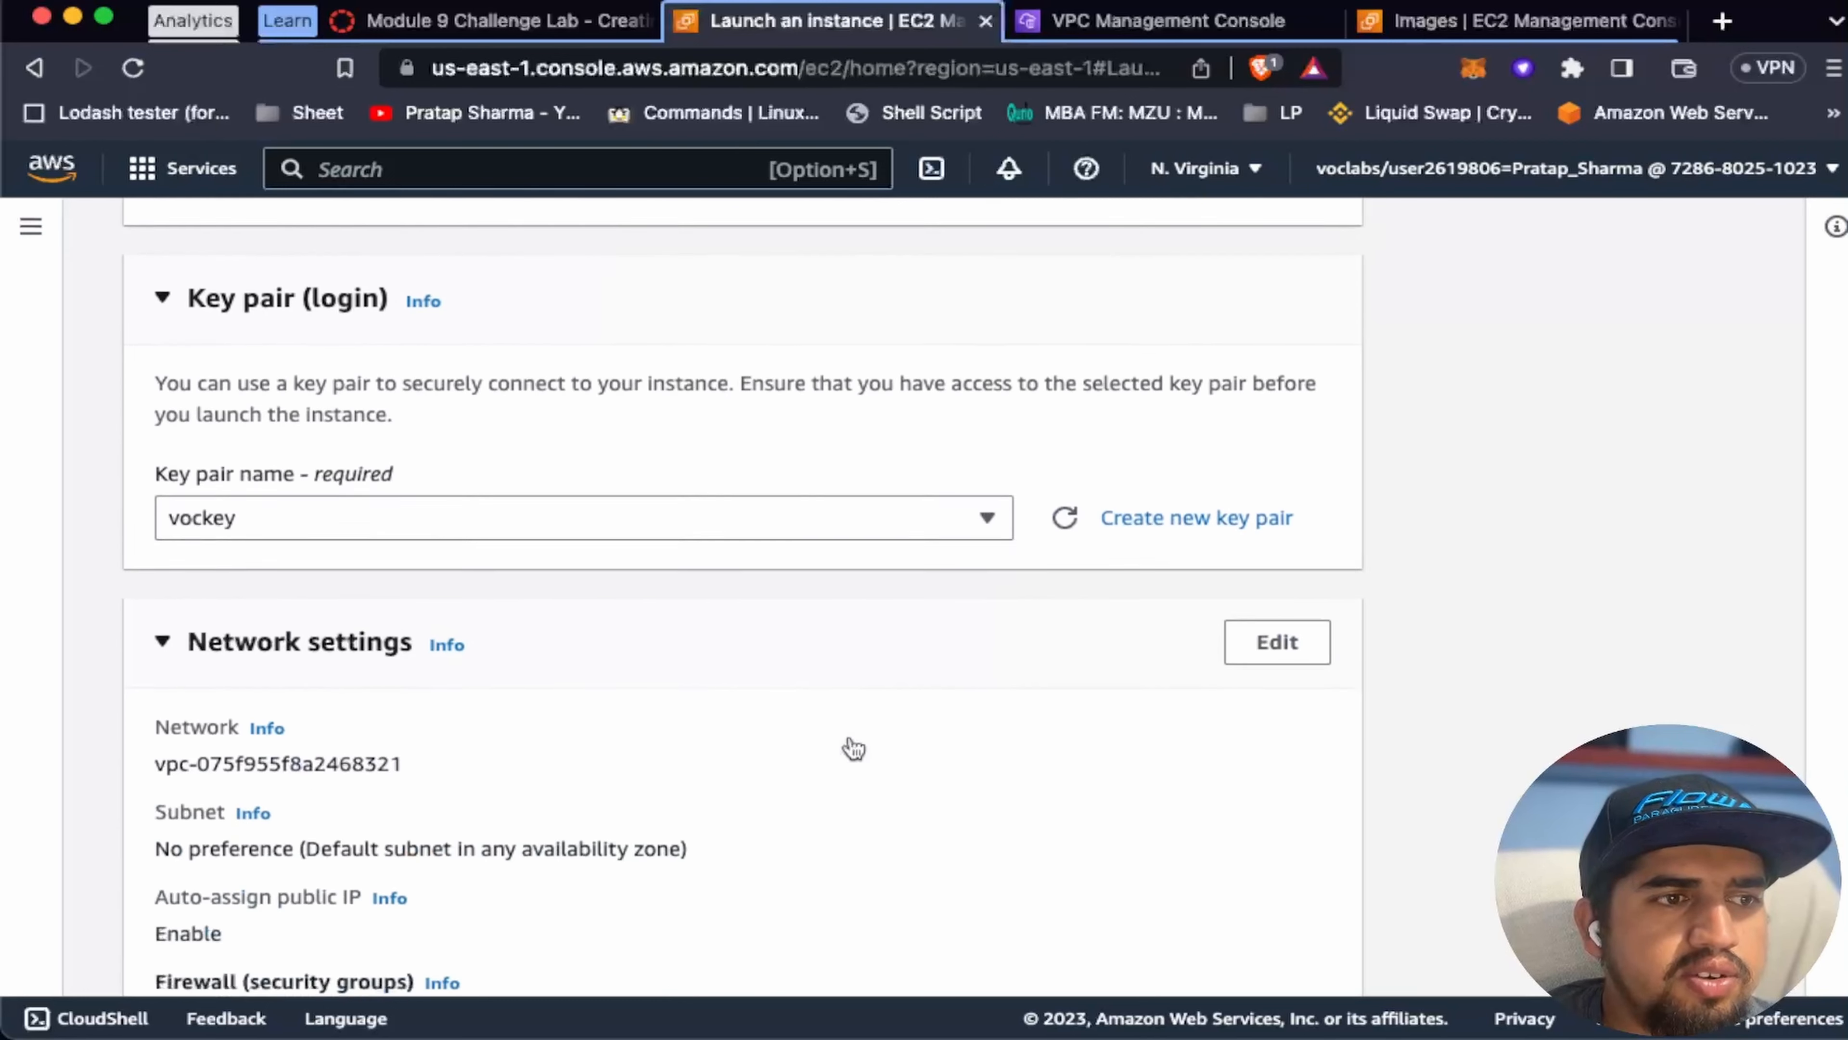
Step: Make the network settings editable, recheck the required network in the lab instructions, and set the instance's VPC to Lab VPC
click(1302, 496)
scroll(837, 541, down, 3)
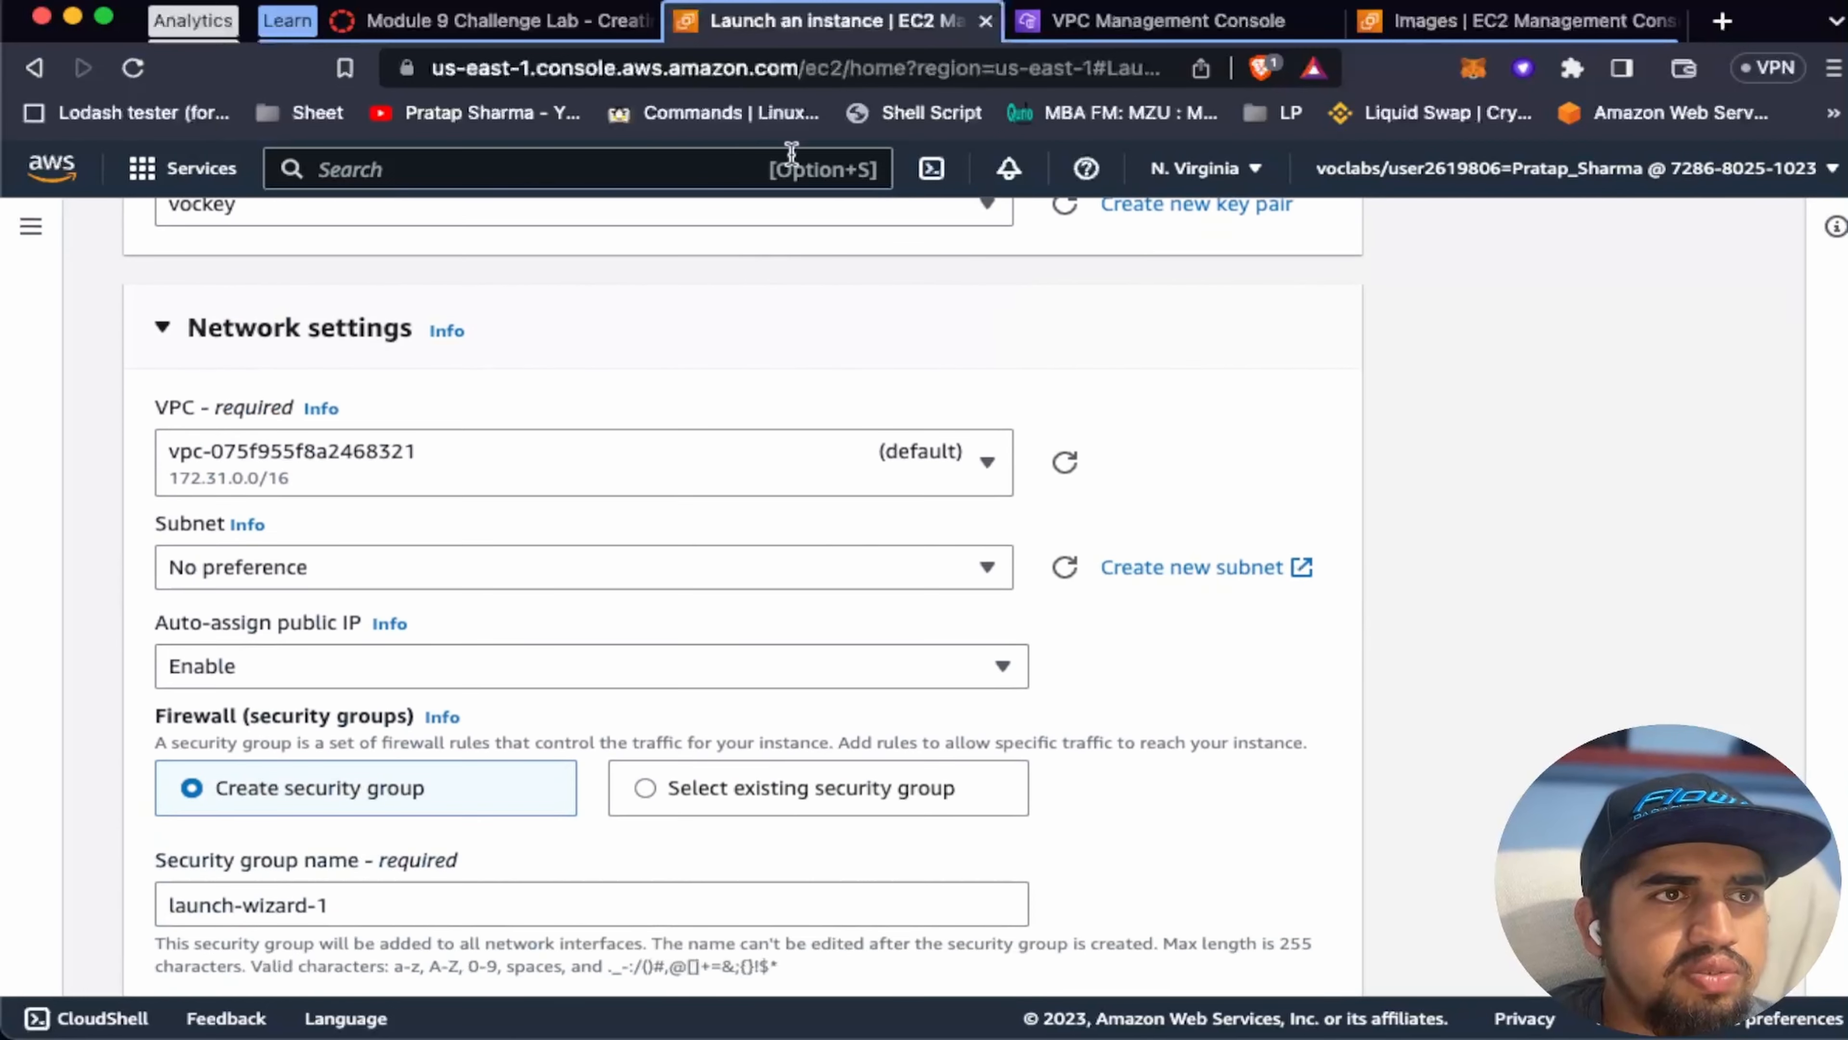
click(502, 20)
scroll(884, 560, down, 1)
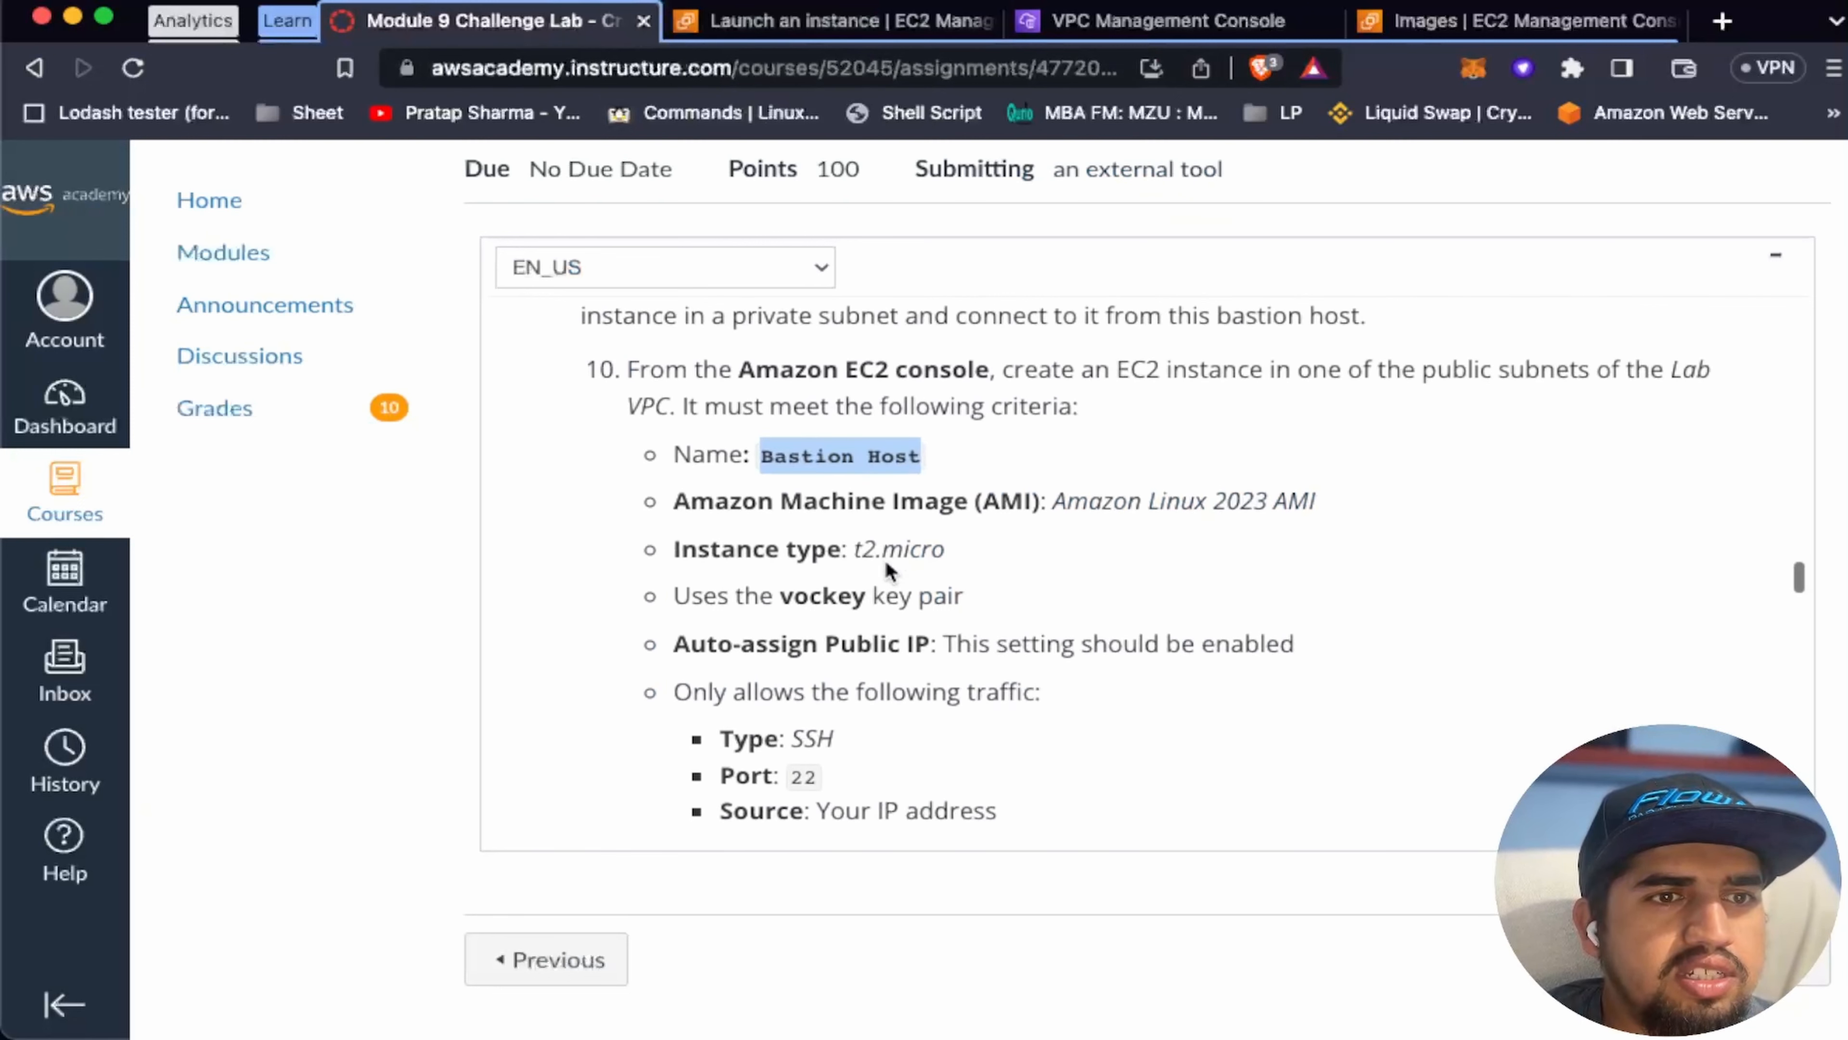
scroll(885, 559, up, 1)
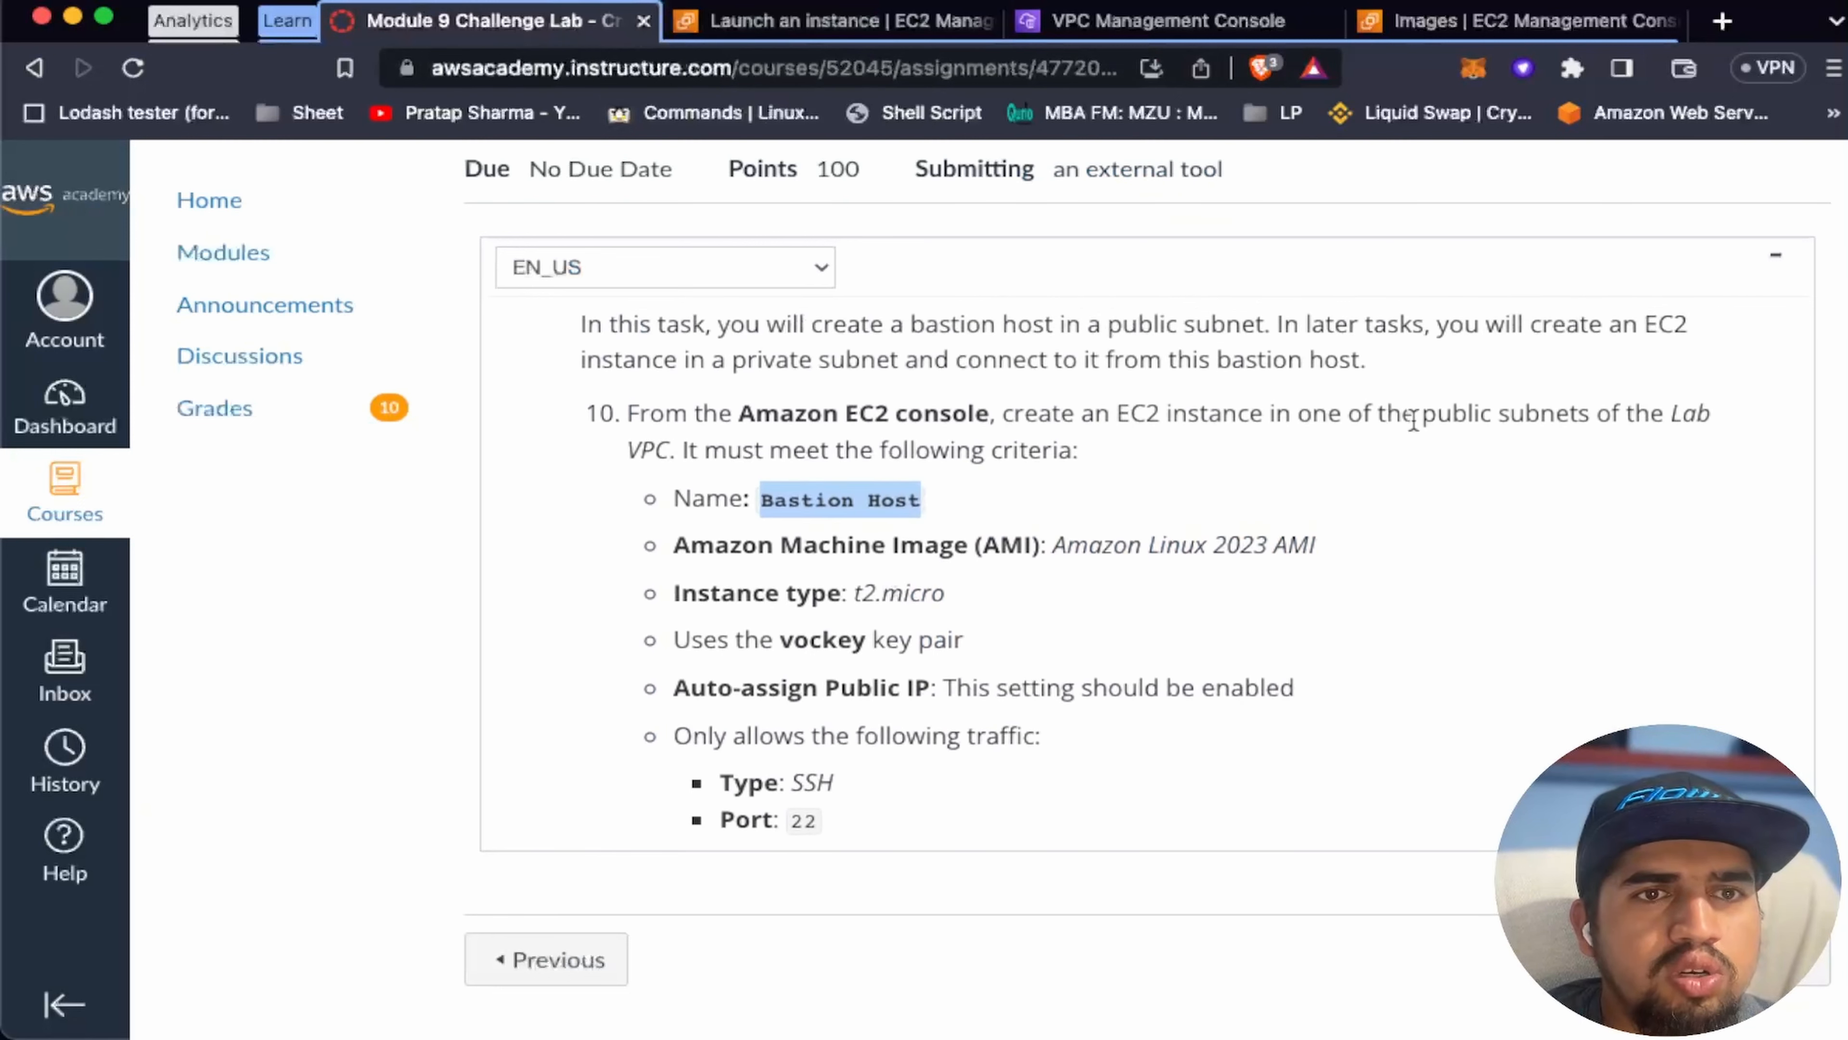
click(848, 21)
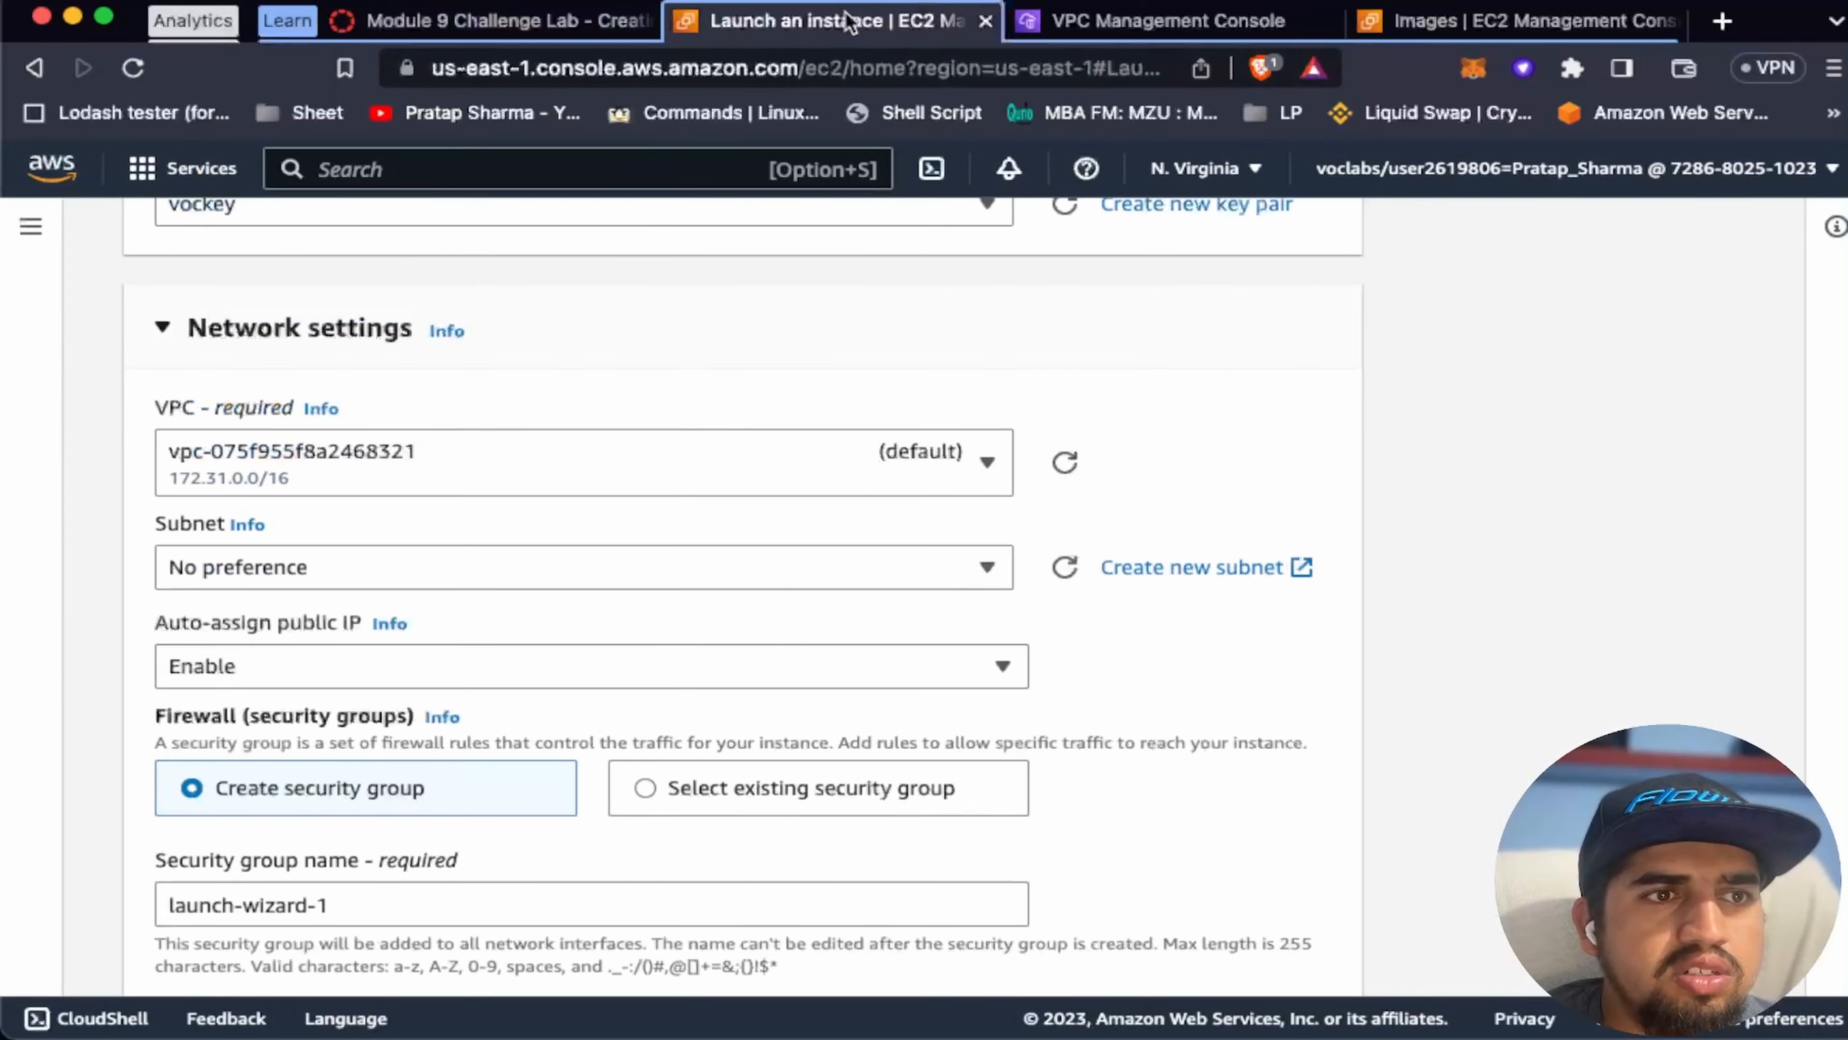
click(988, 463)
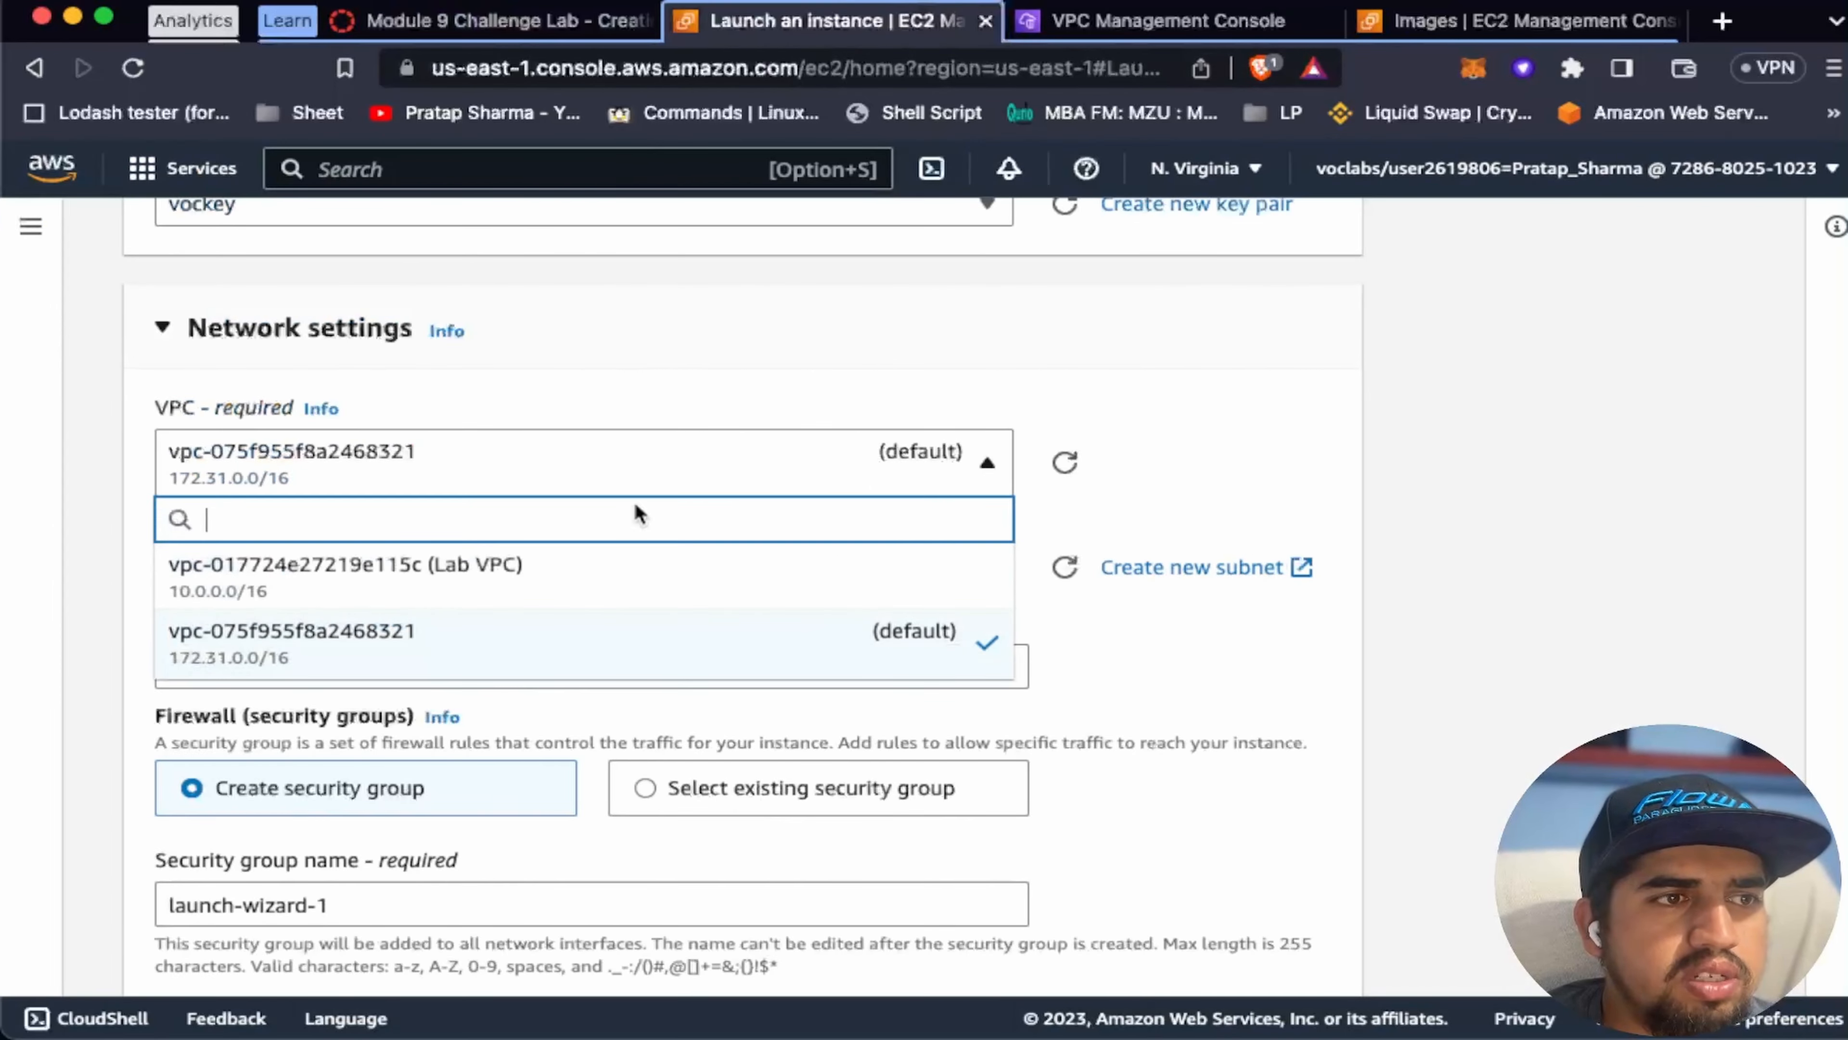
click(482, 582)
Step: Set the instance's subnet to Public Subnet 2 and look over the public IP and firewall settings
scroll(764, 631, down, 2)
click(866, 571)
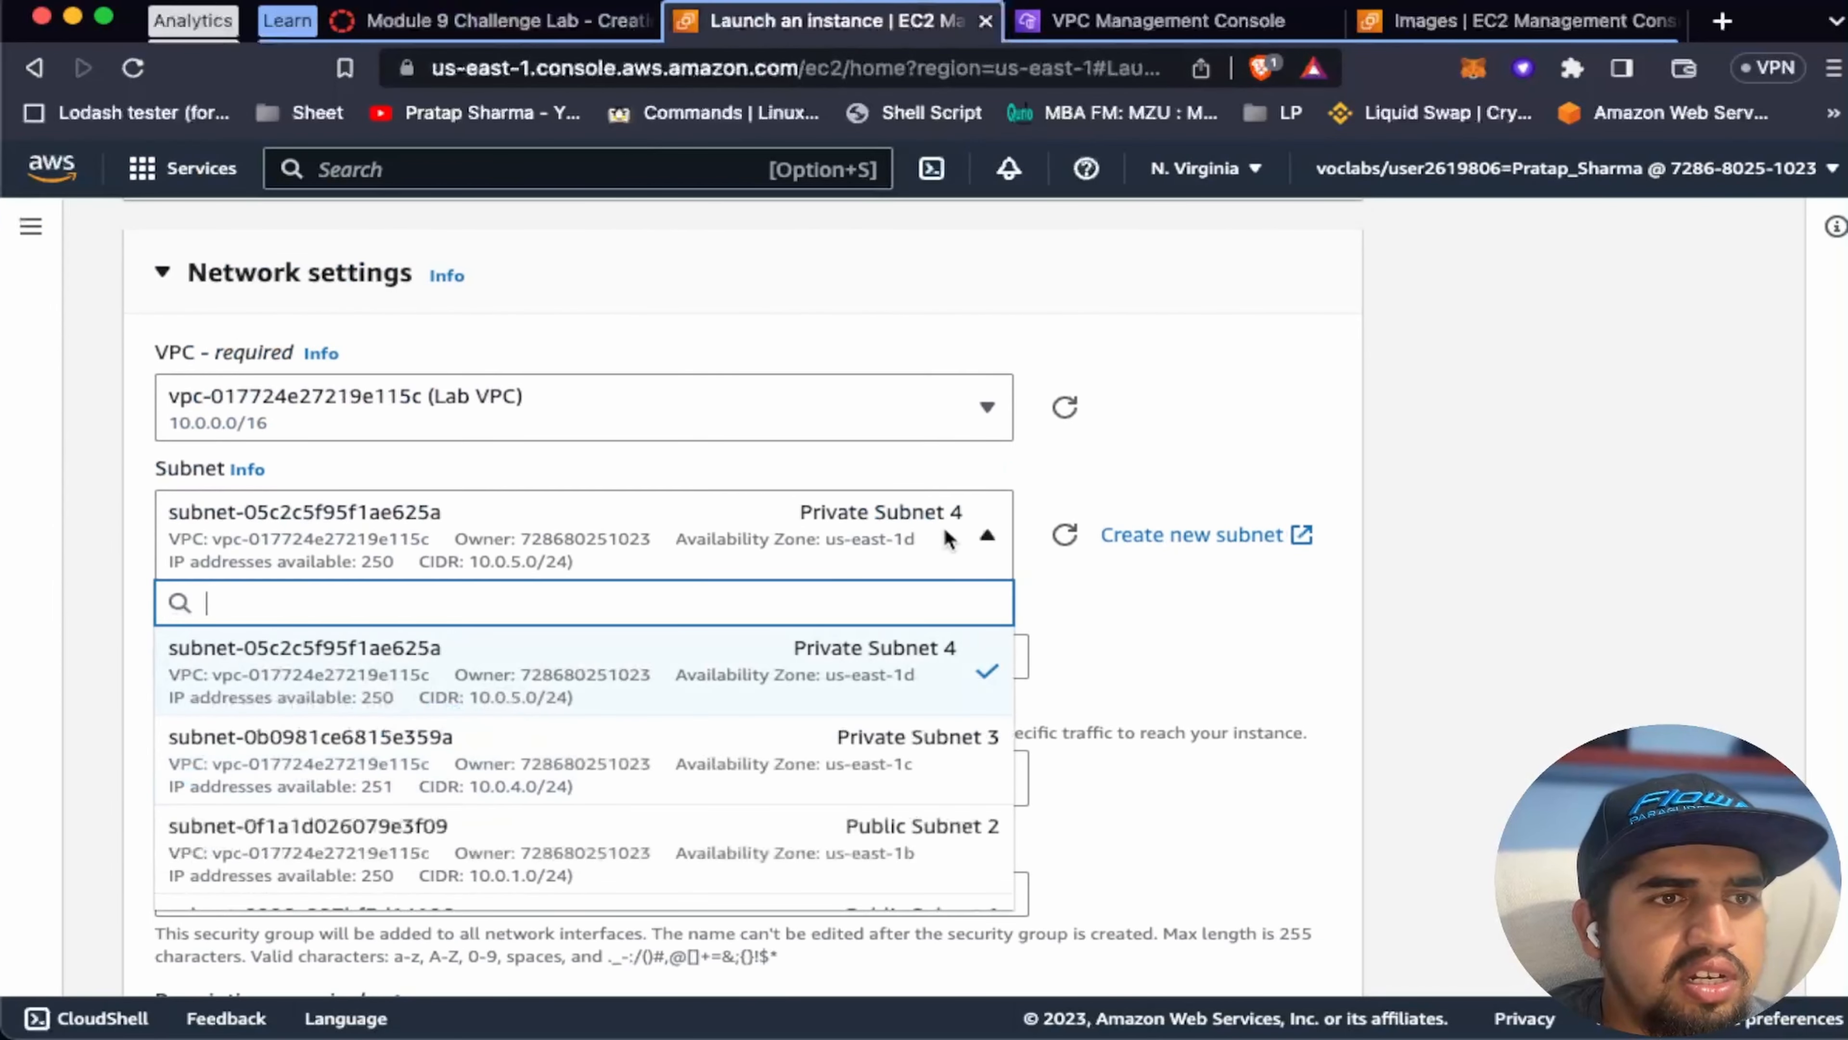
click(859, 861)
scroll(837, 630, down, 3)
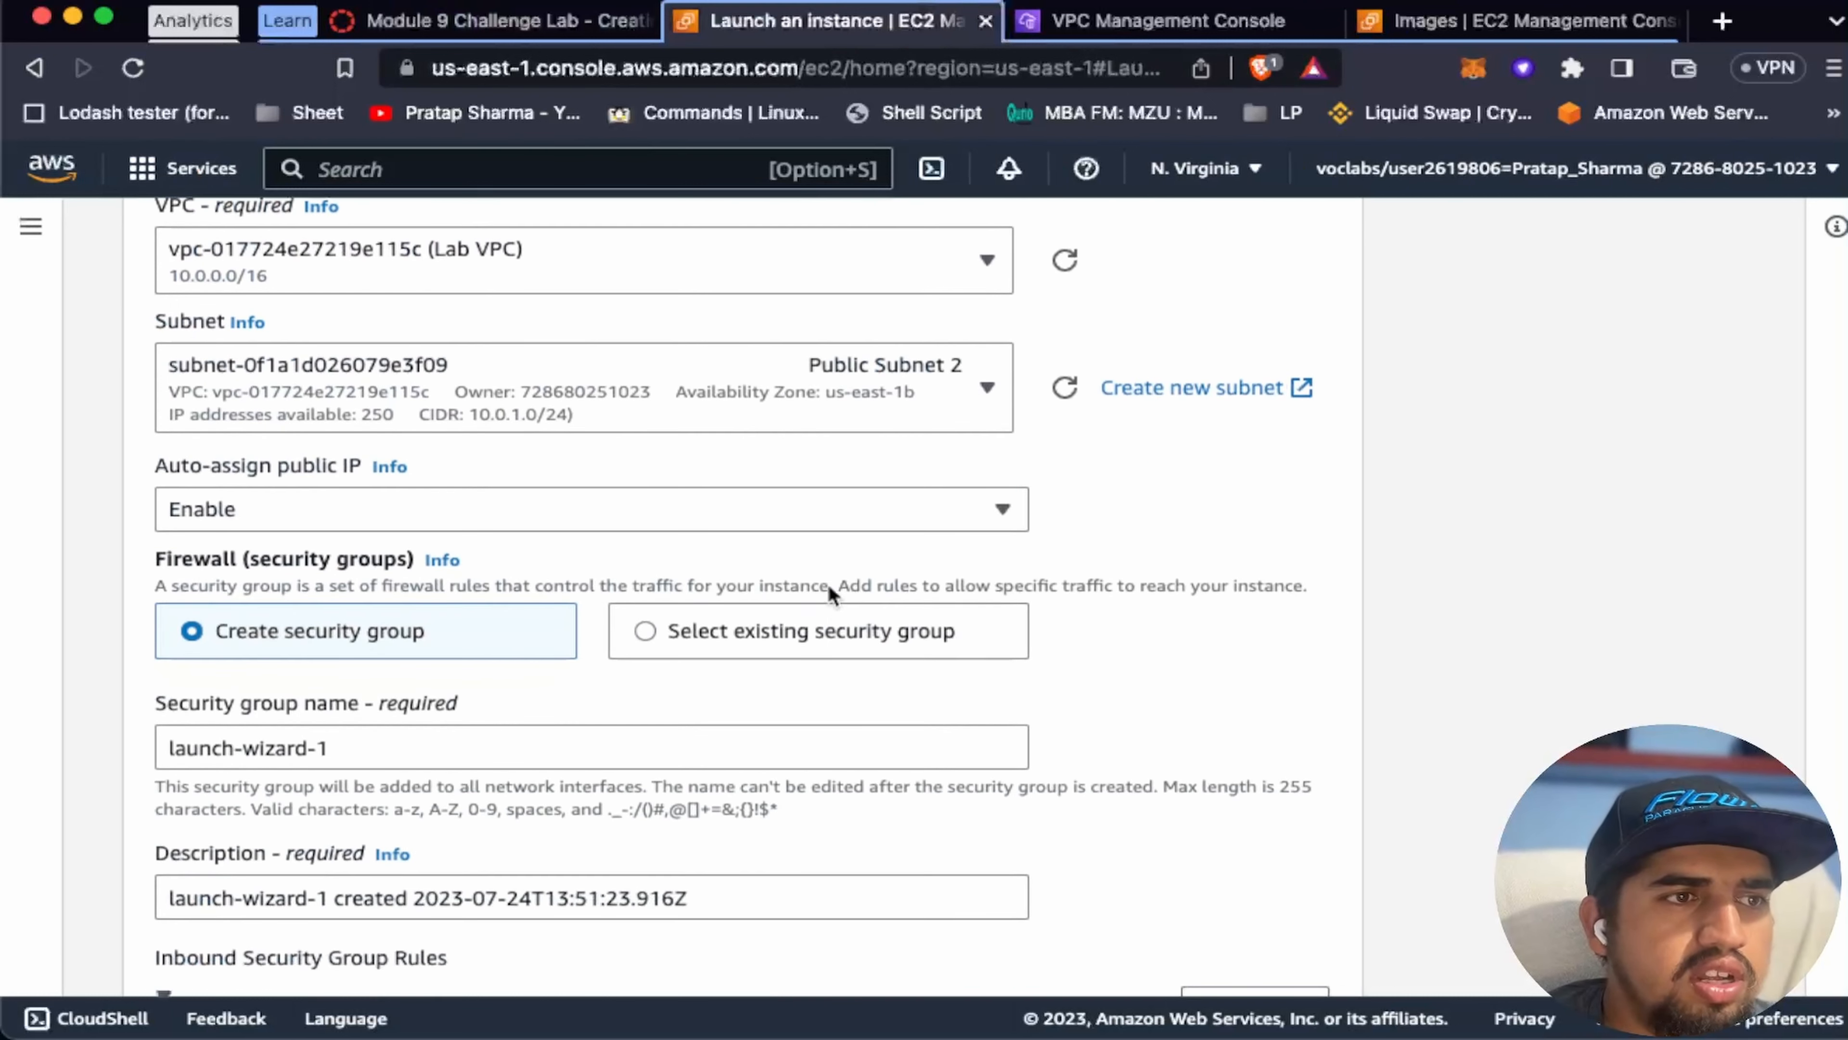
scroll(844, 470, down, 1)
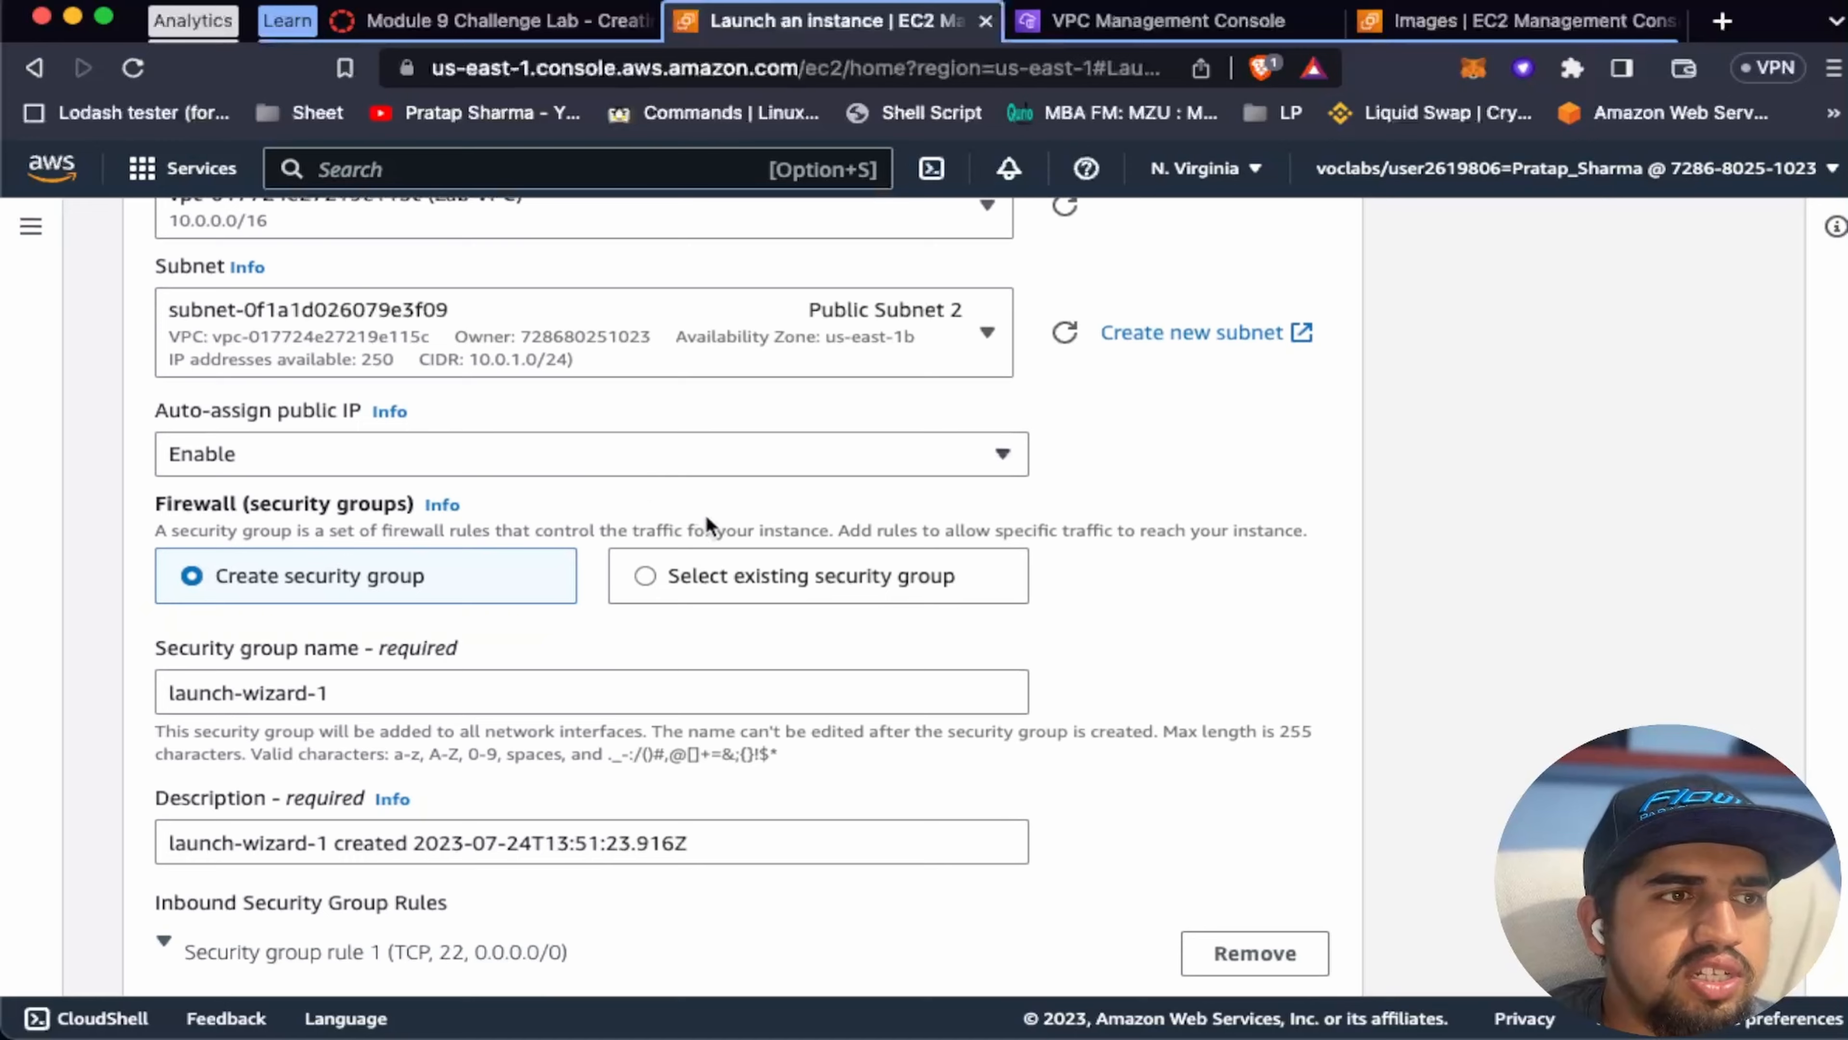
scroll(706, 517, down, 2)
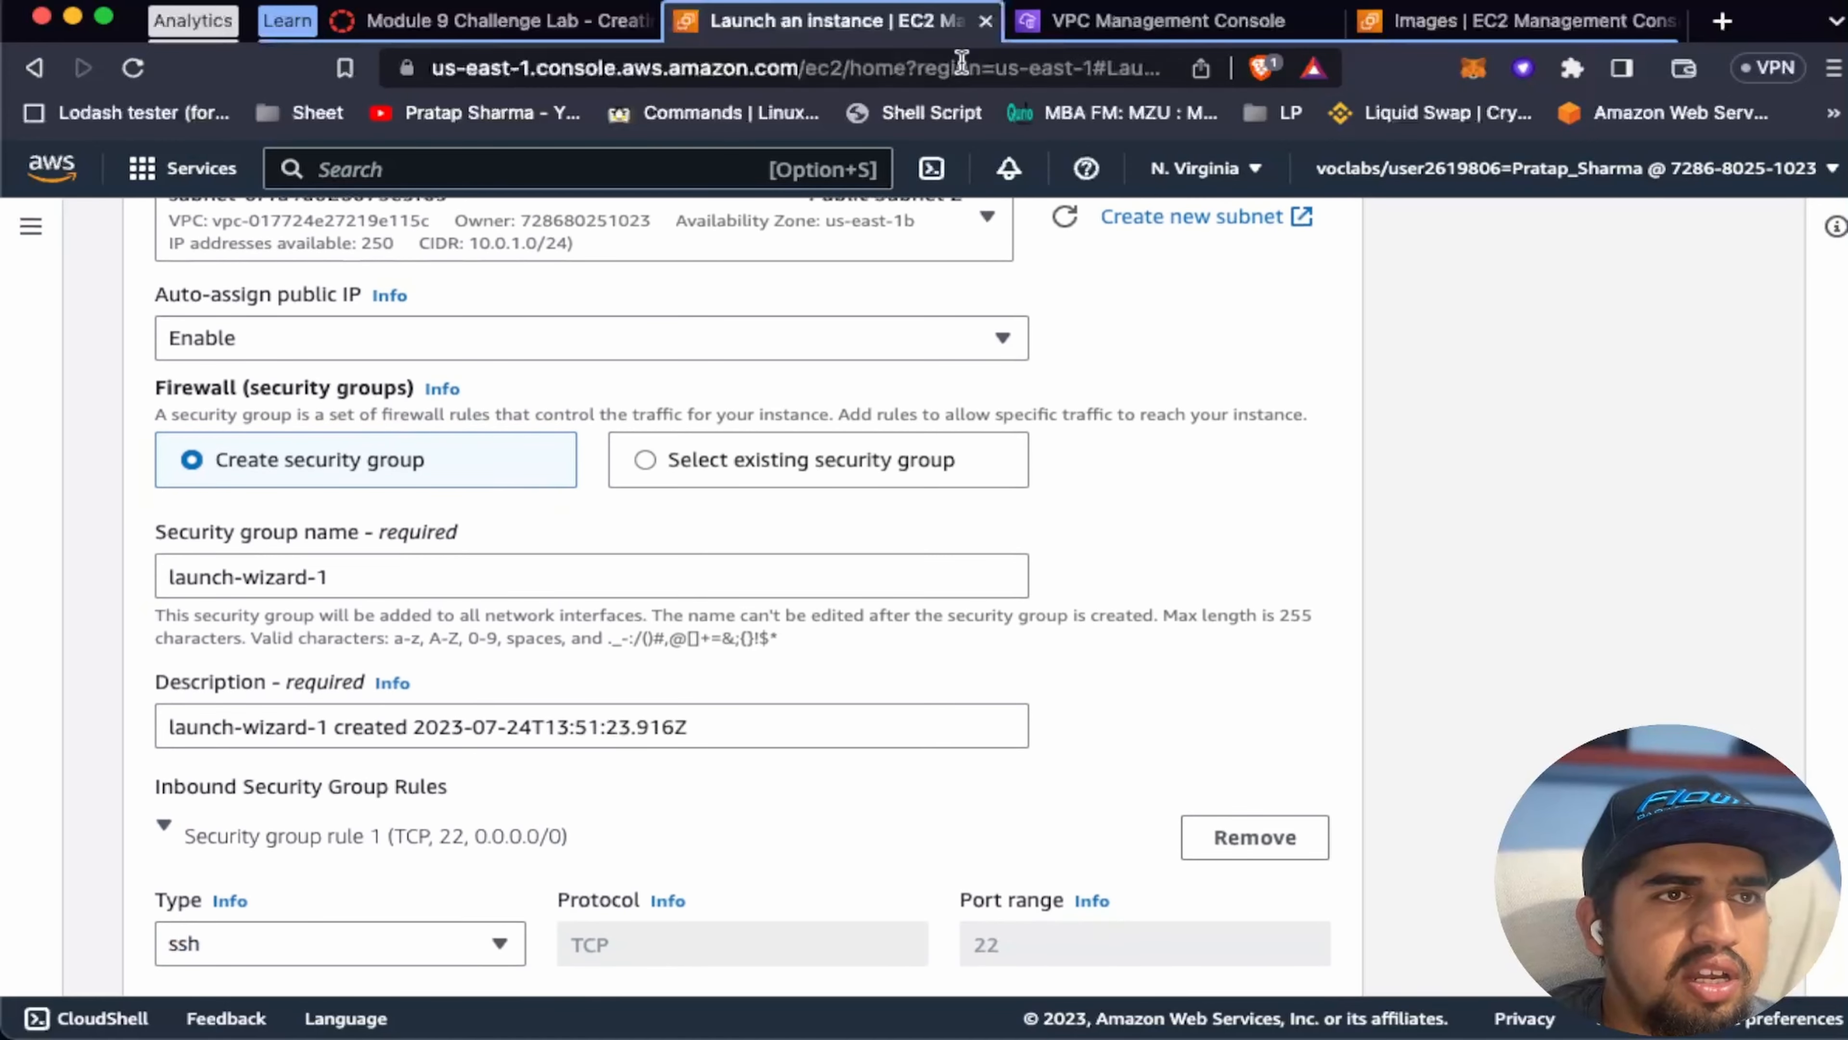
Step: Check the allowed traffic in the lab's Task 3 criteria and name the instance's new security group BH-SG
click(531, 20)
scroll(962, 685, down, 2)
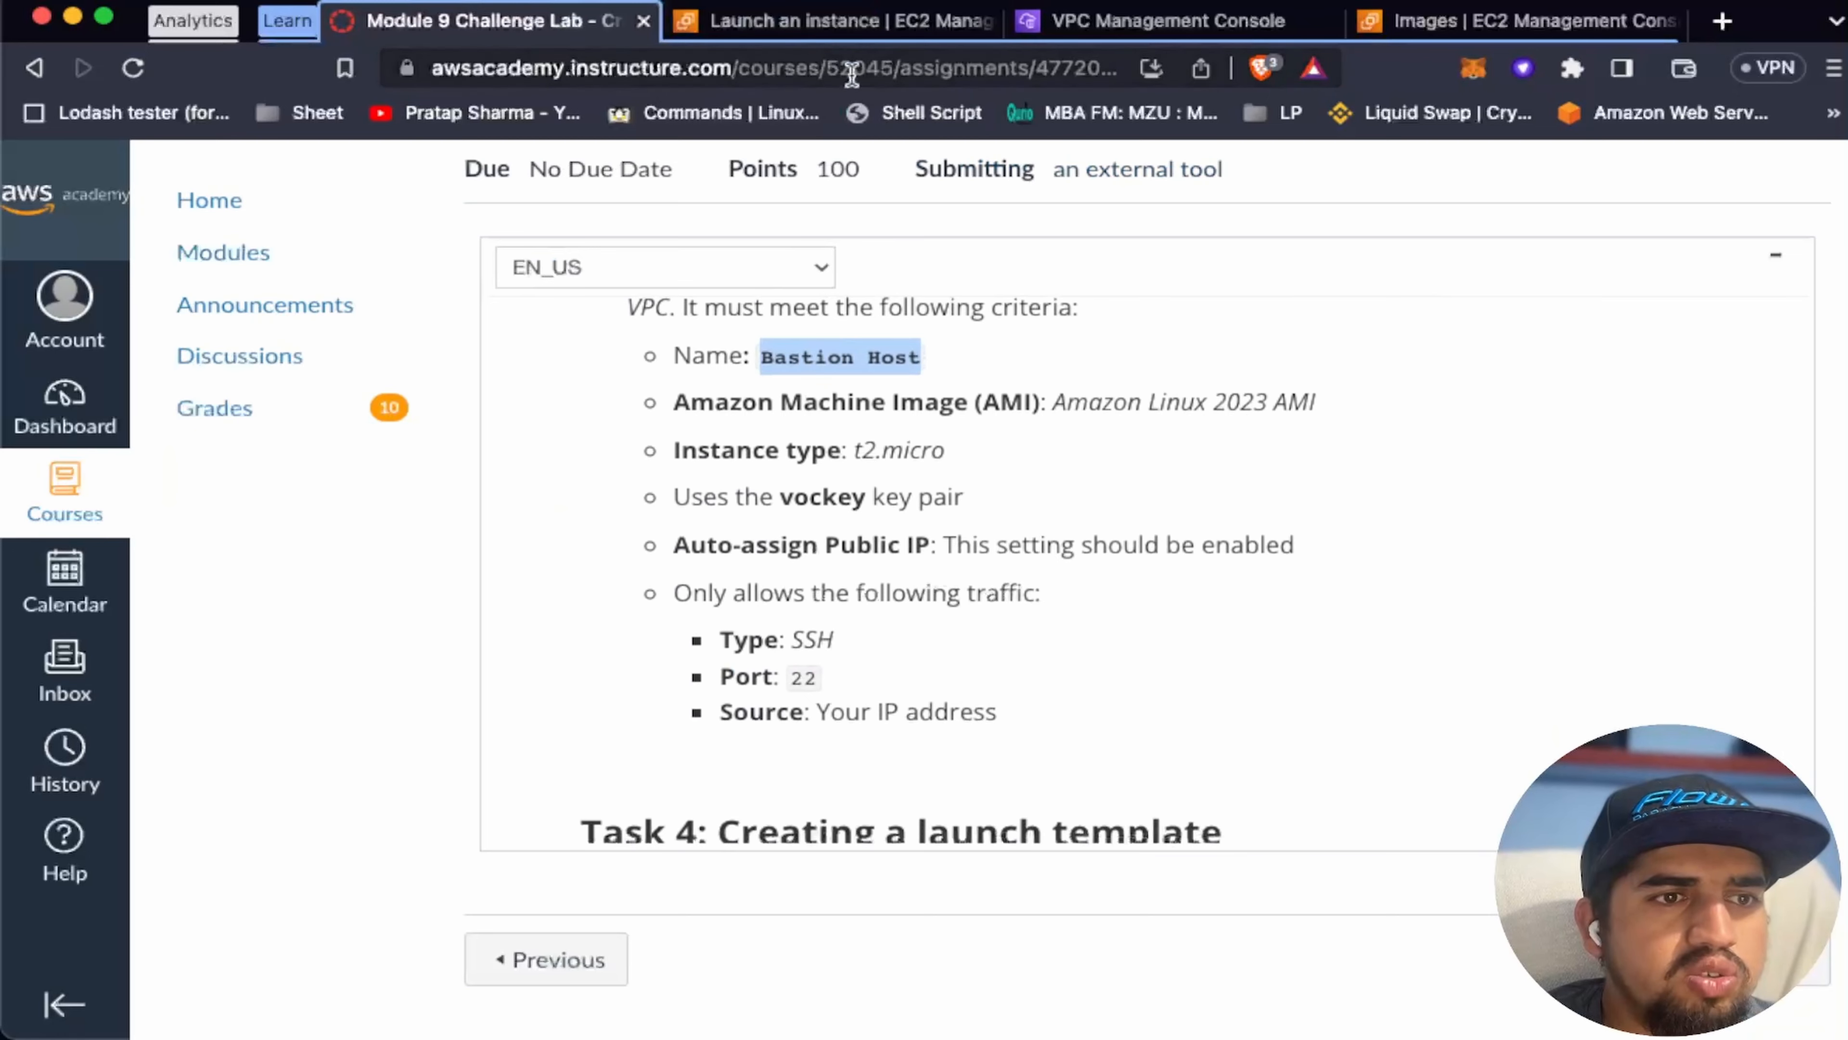
double_click(813, 639)
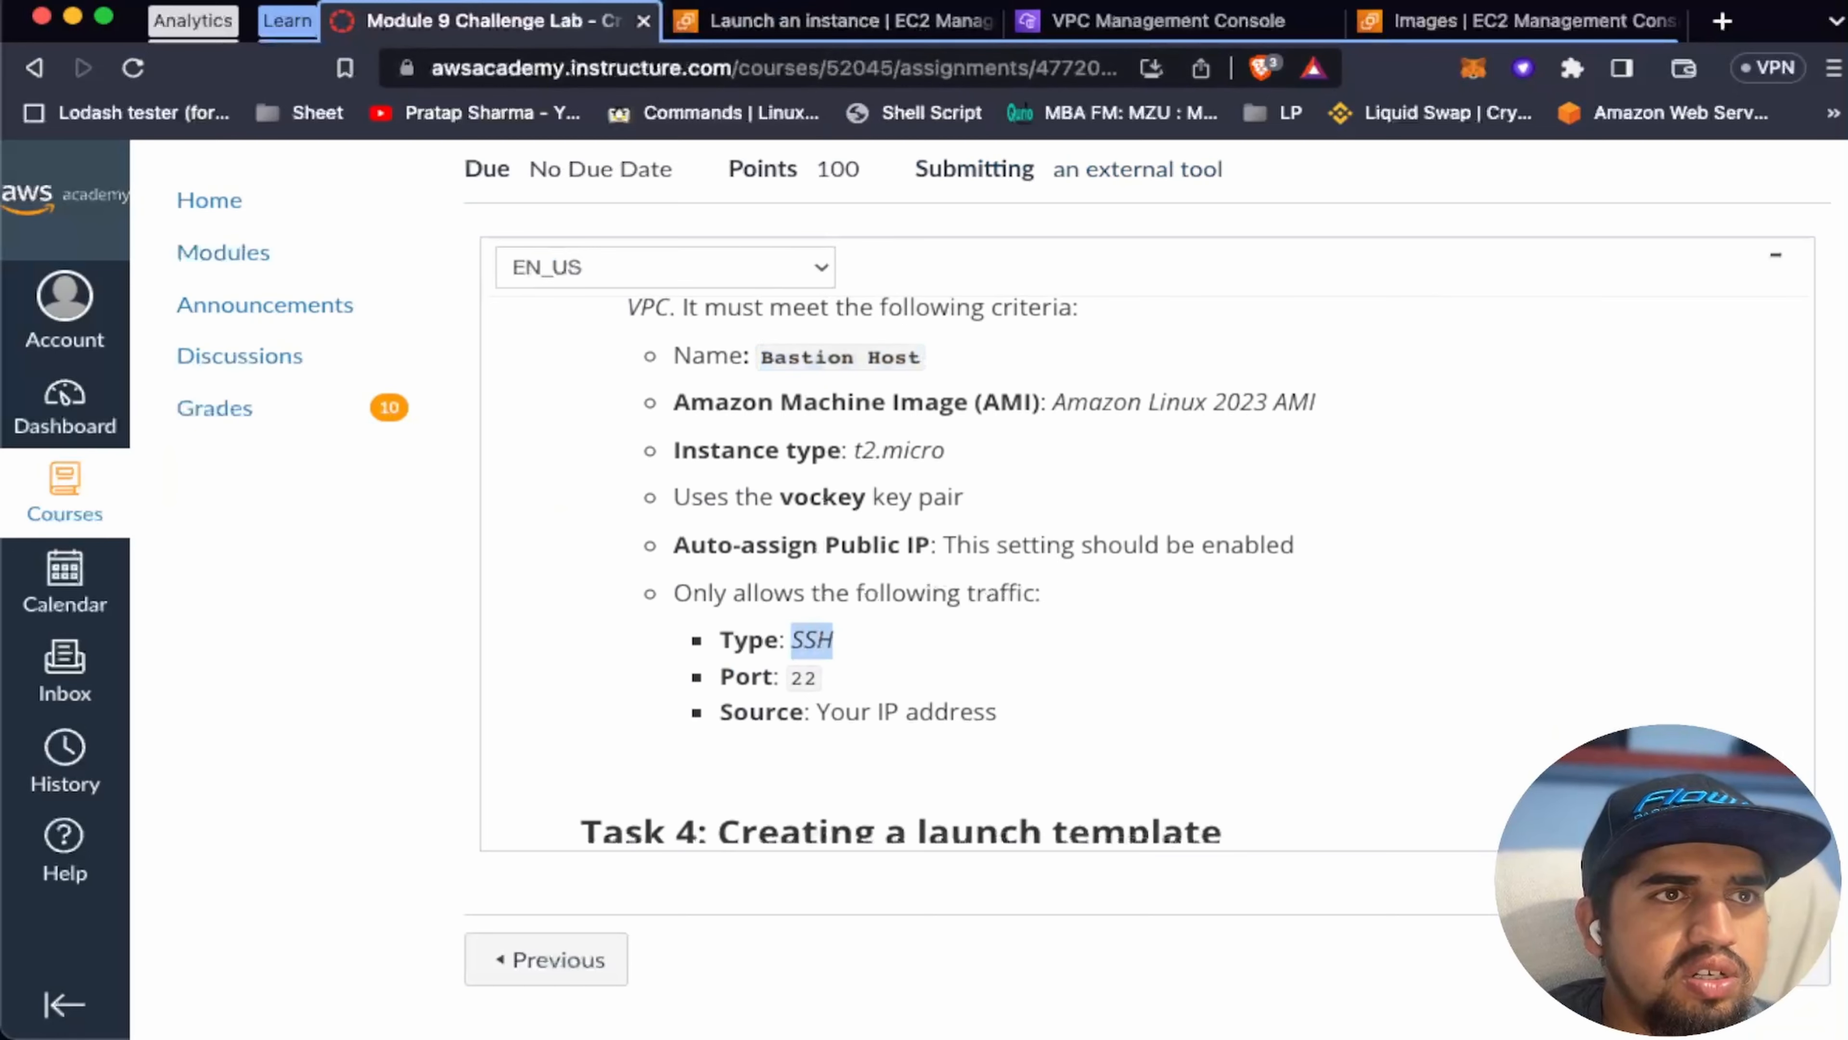
click(780, 22)
scroll(673, 510, down, 3)
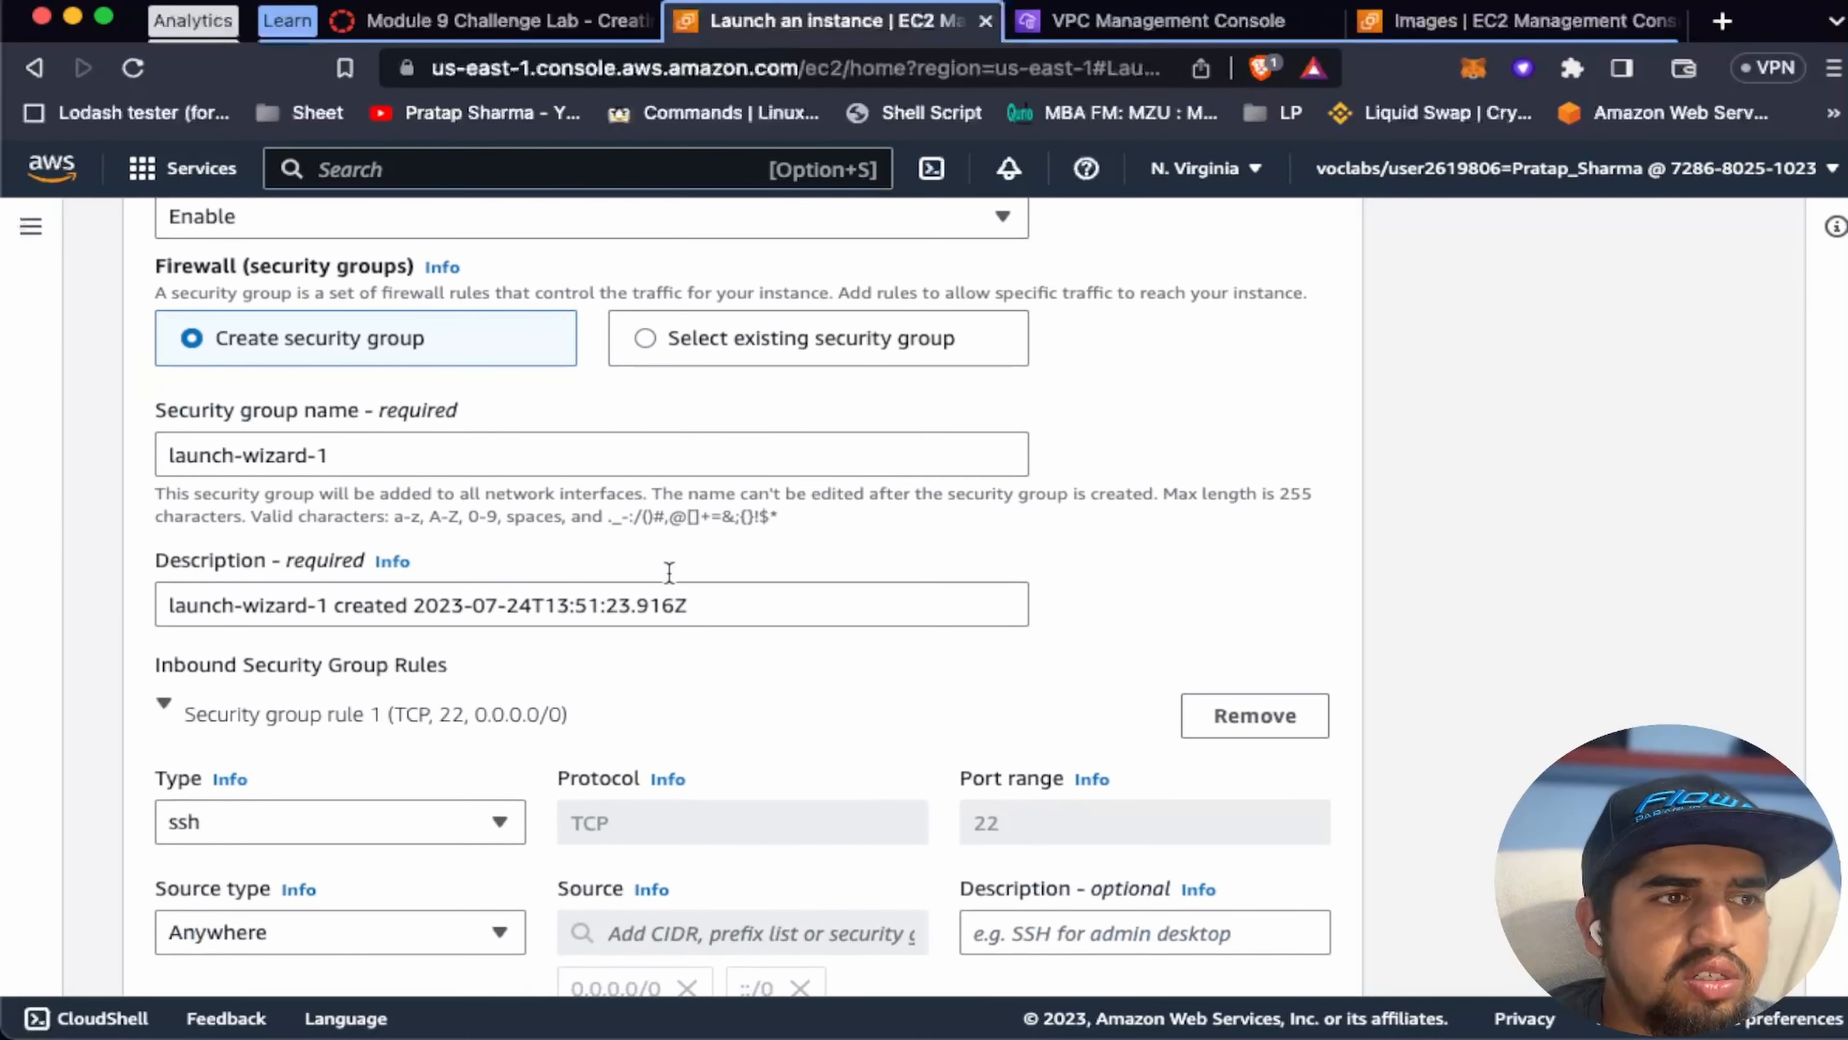
triple_click(405, 460)
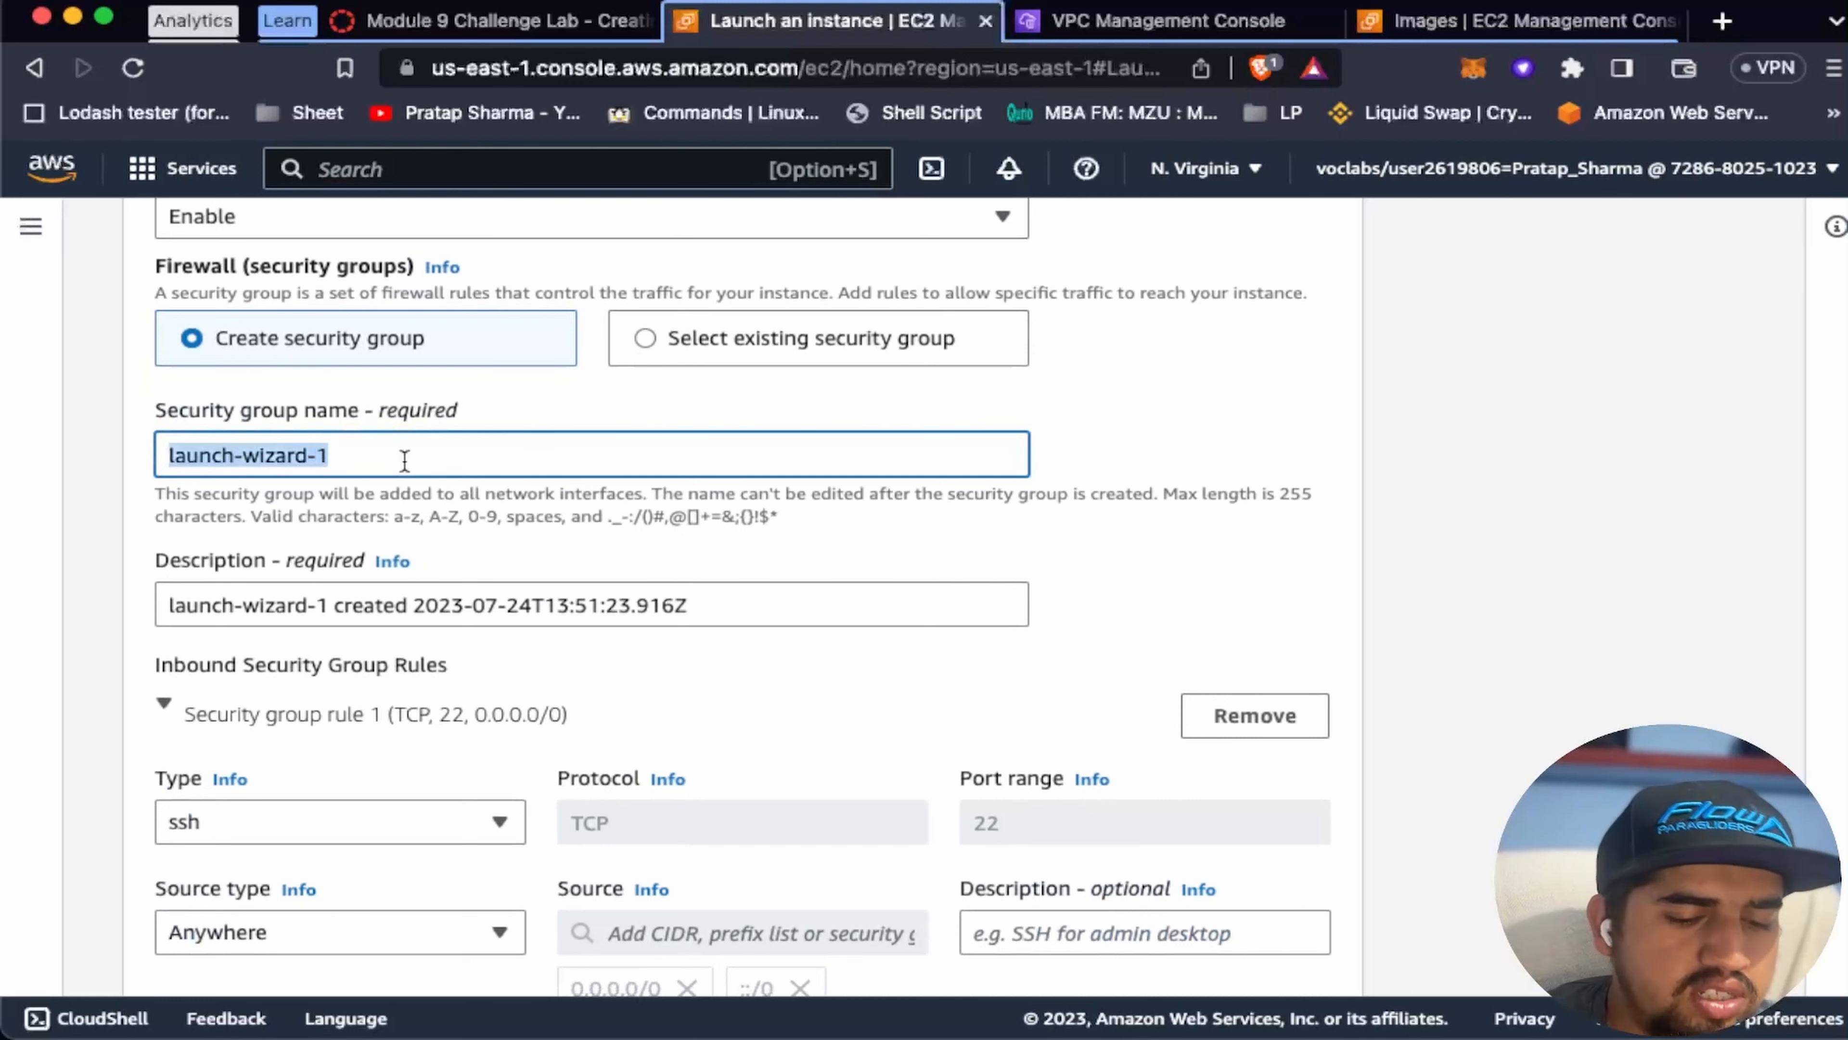
text(BH-SG)
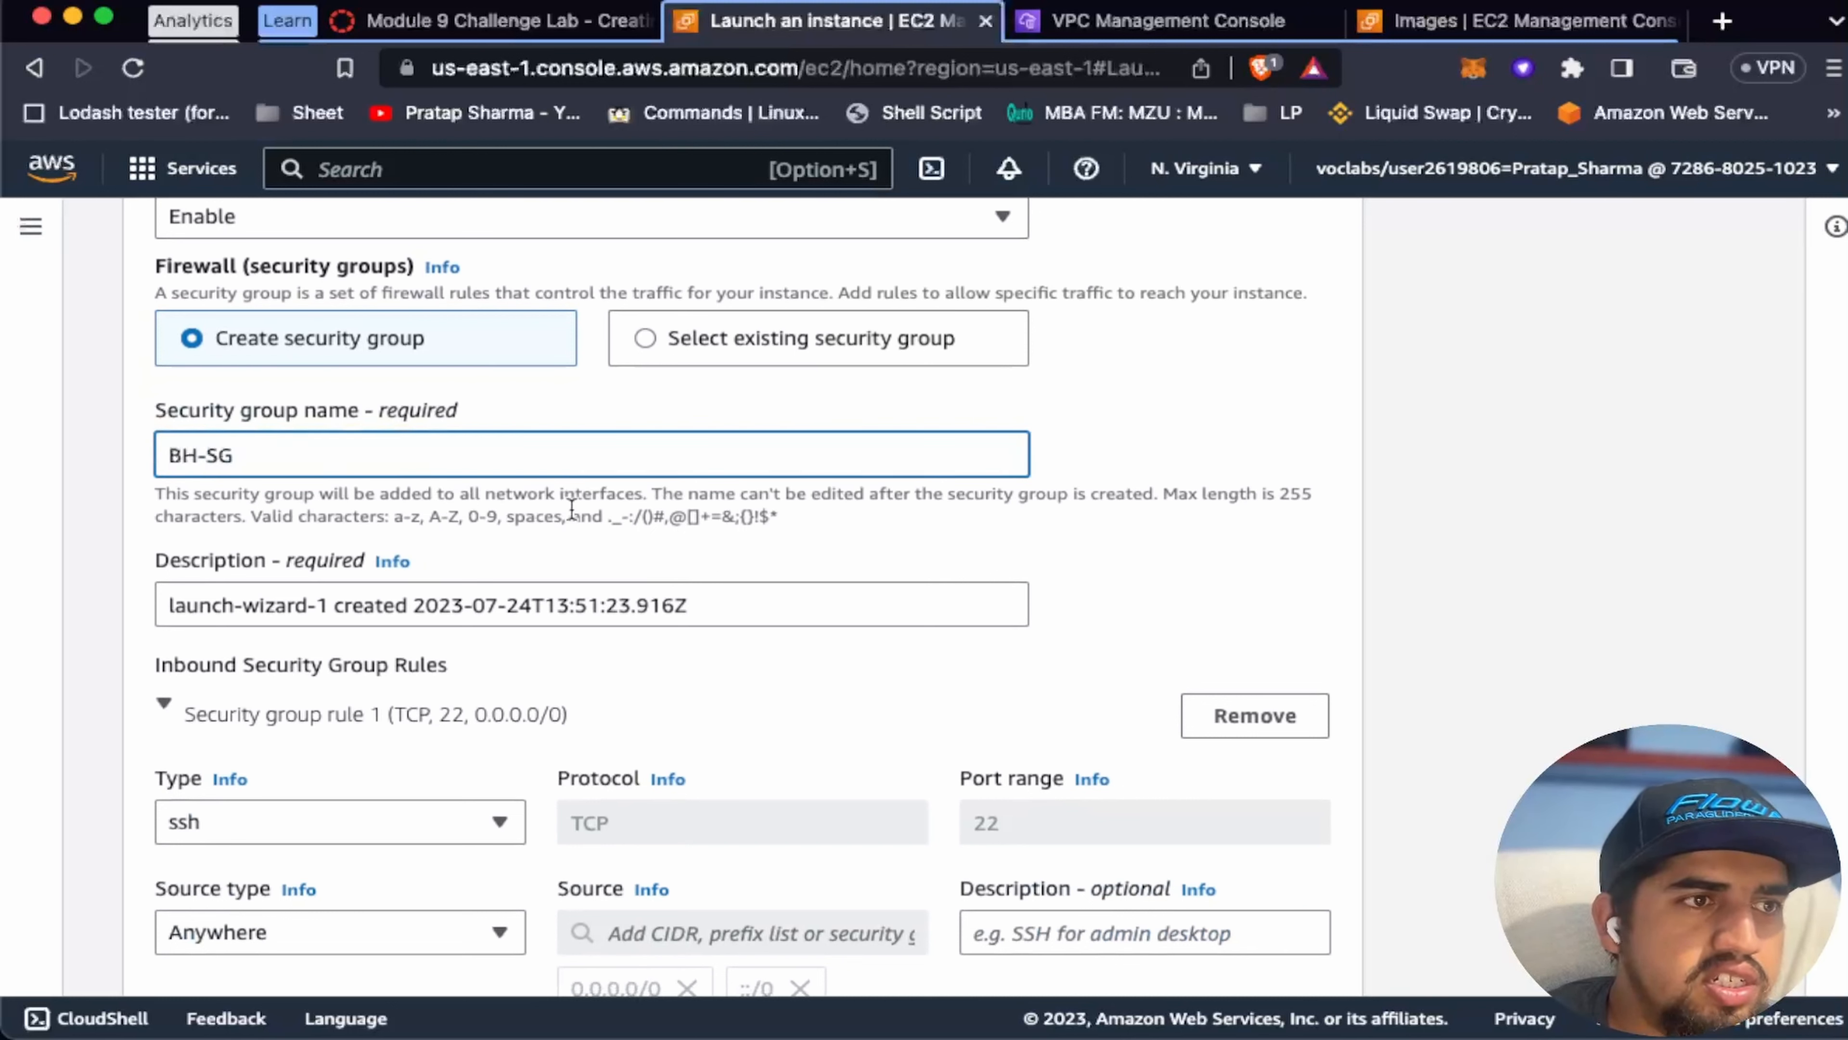
Step: Recheck the traffic criteria in the lab instructions and set the SSH inbound rule's source type to My IP
scroll(572, 508, down, 5)
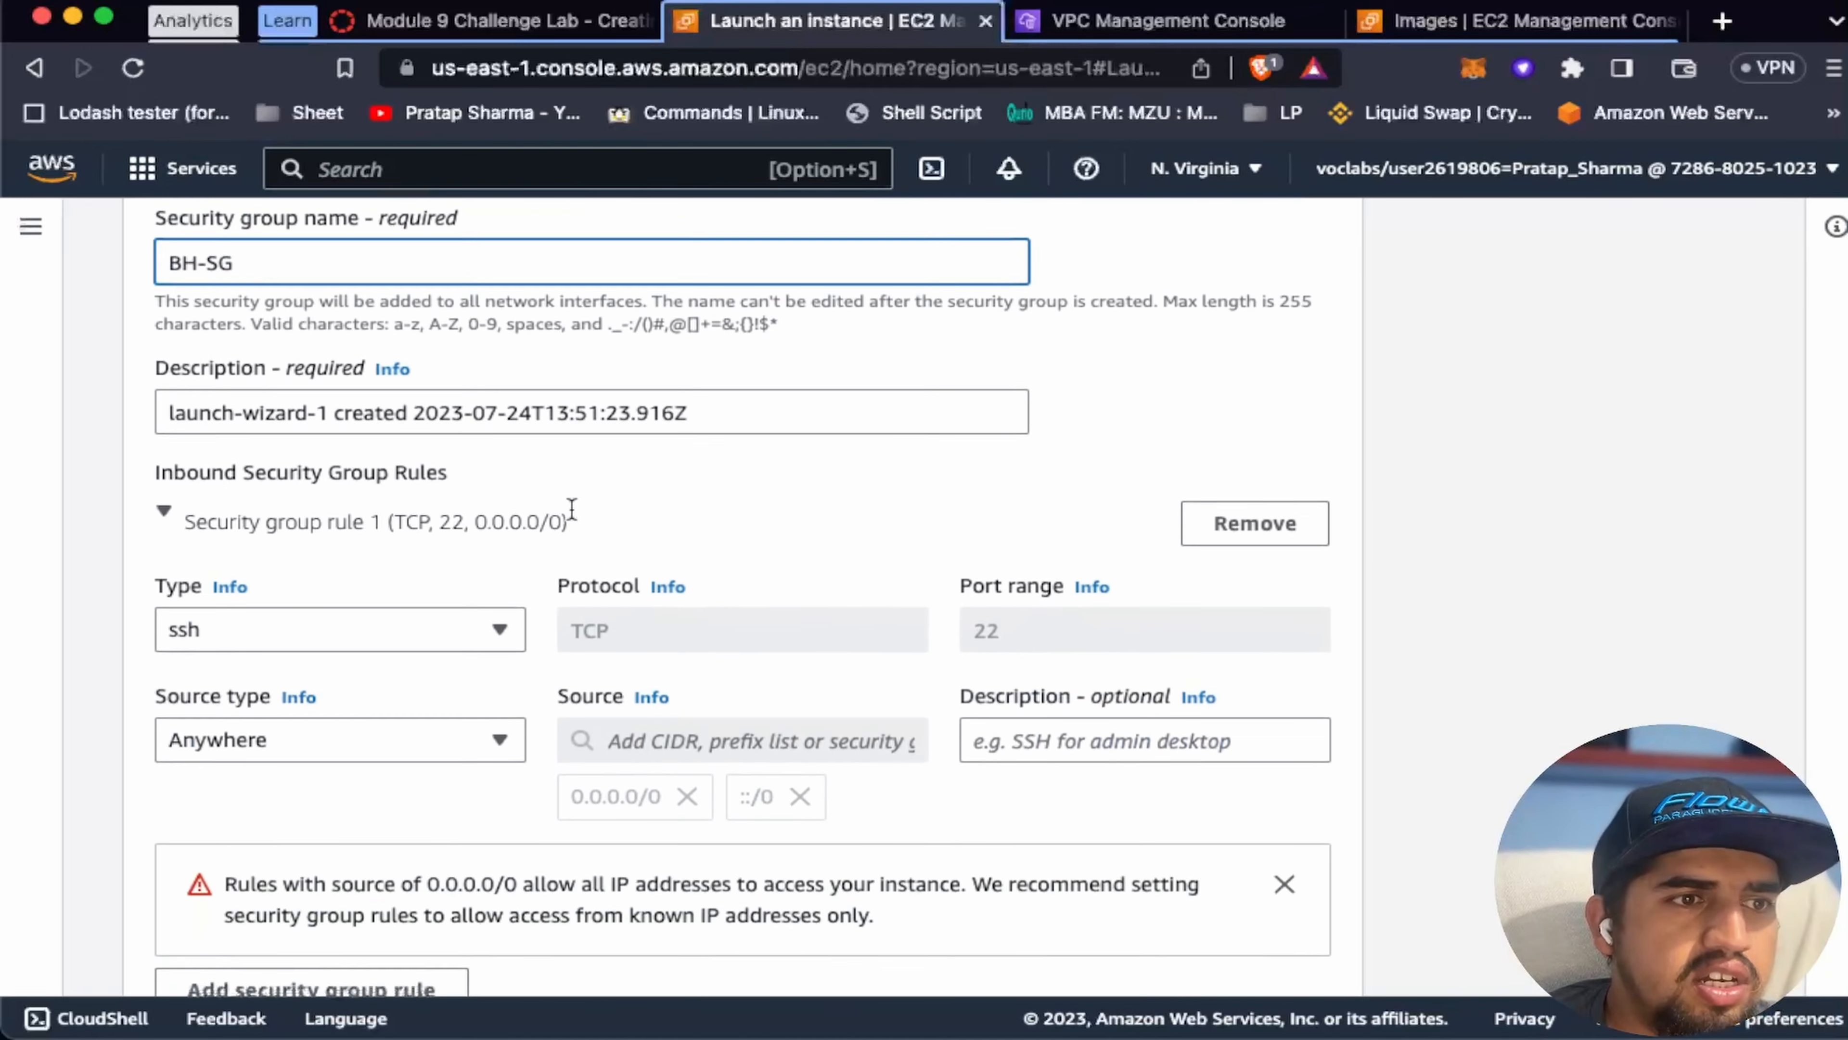
click(513, 23)
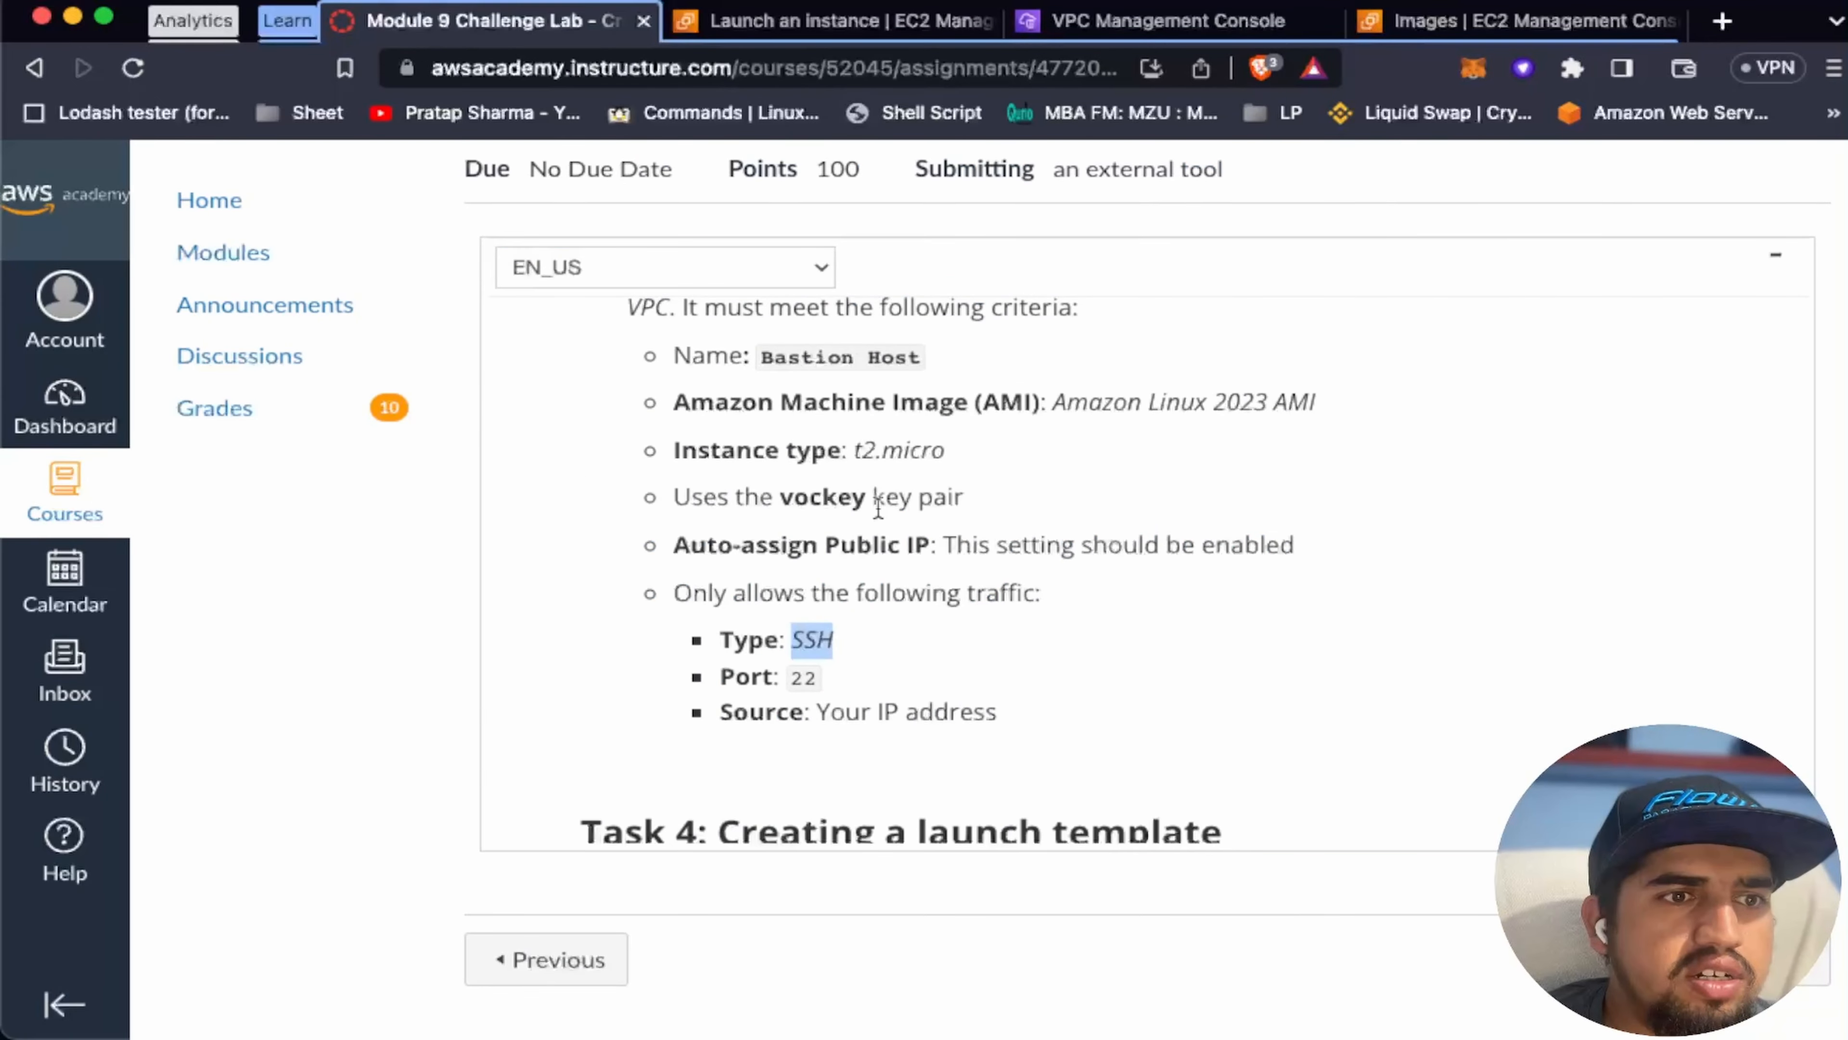
double_click(741, 644)
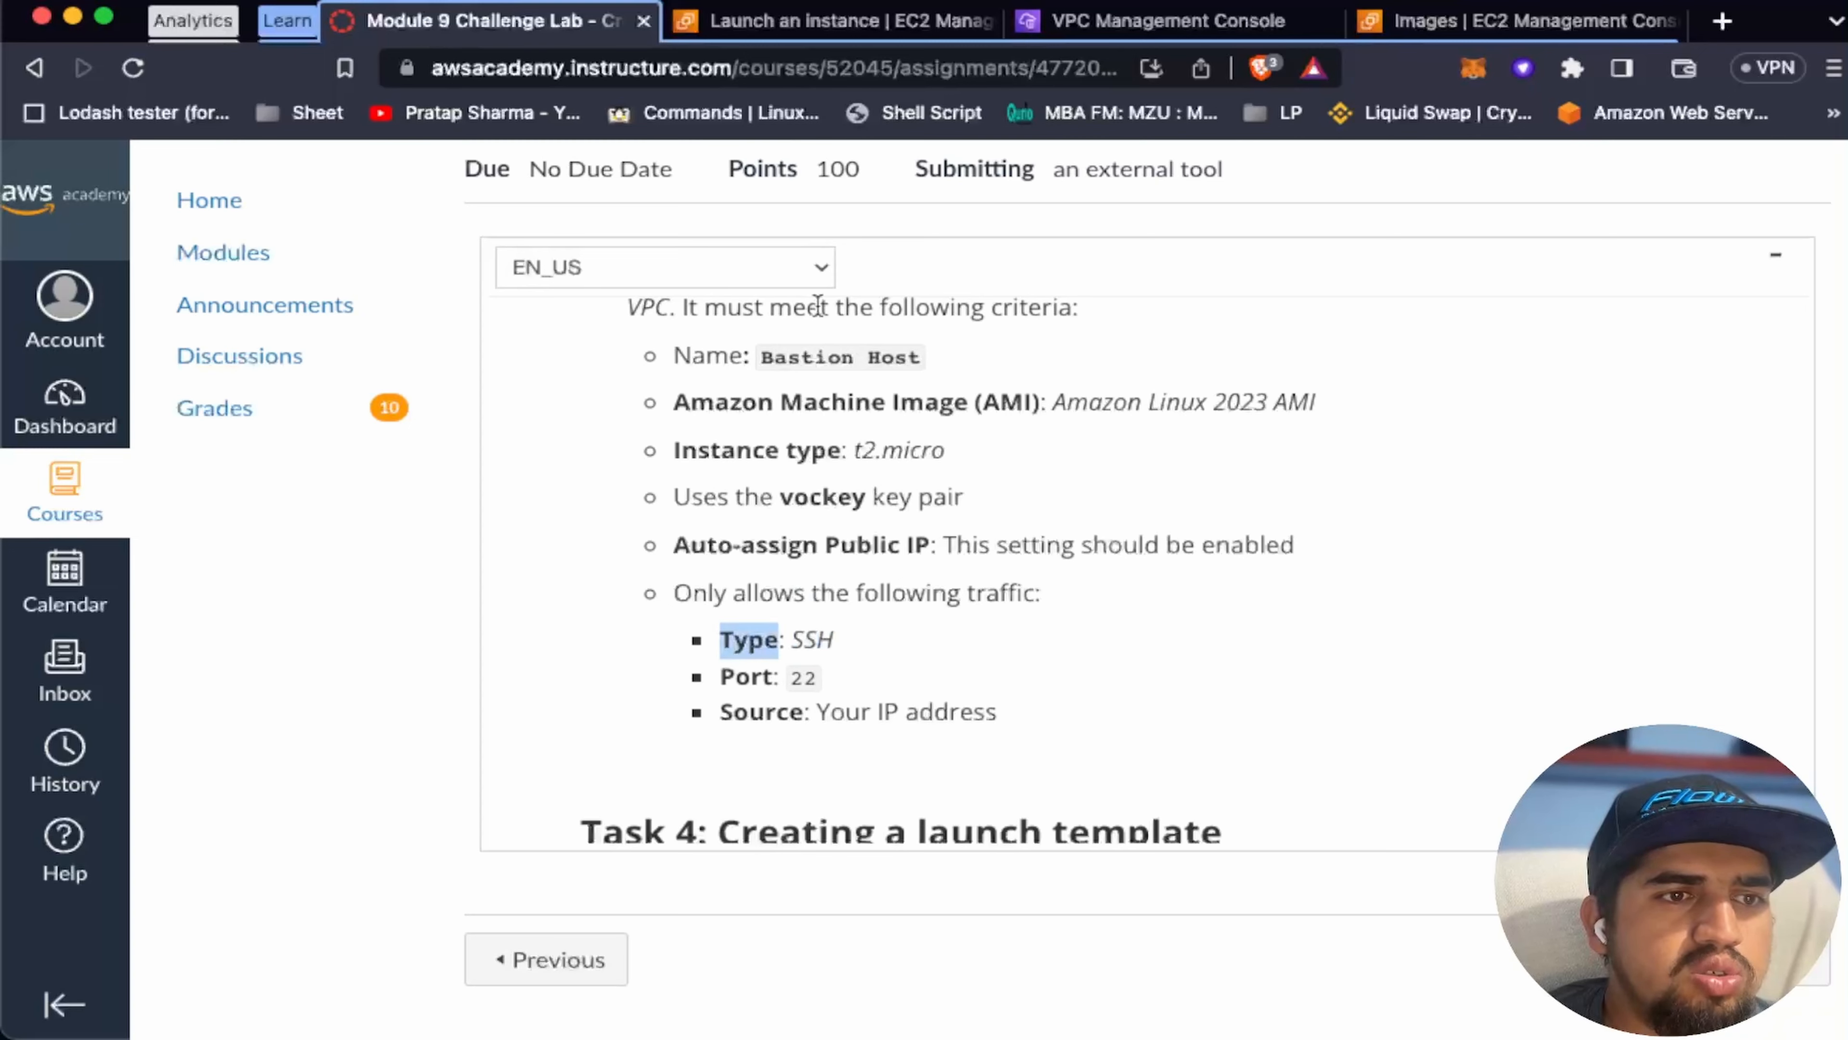
click(829, 20)
scroll(732, 634, down, 2)
click(399, 669)
click(247, 804)
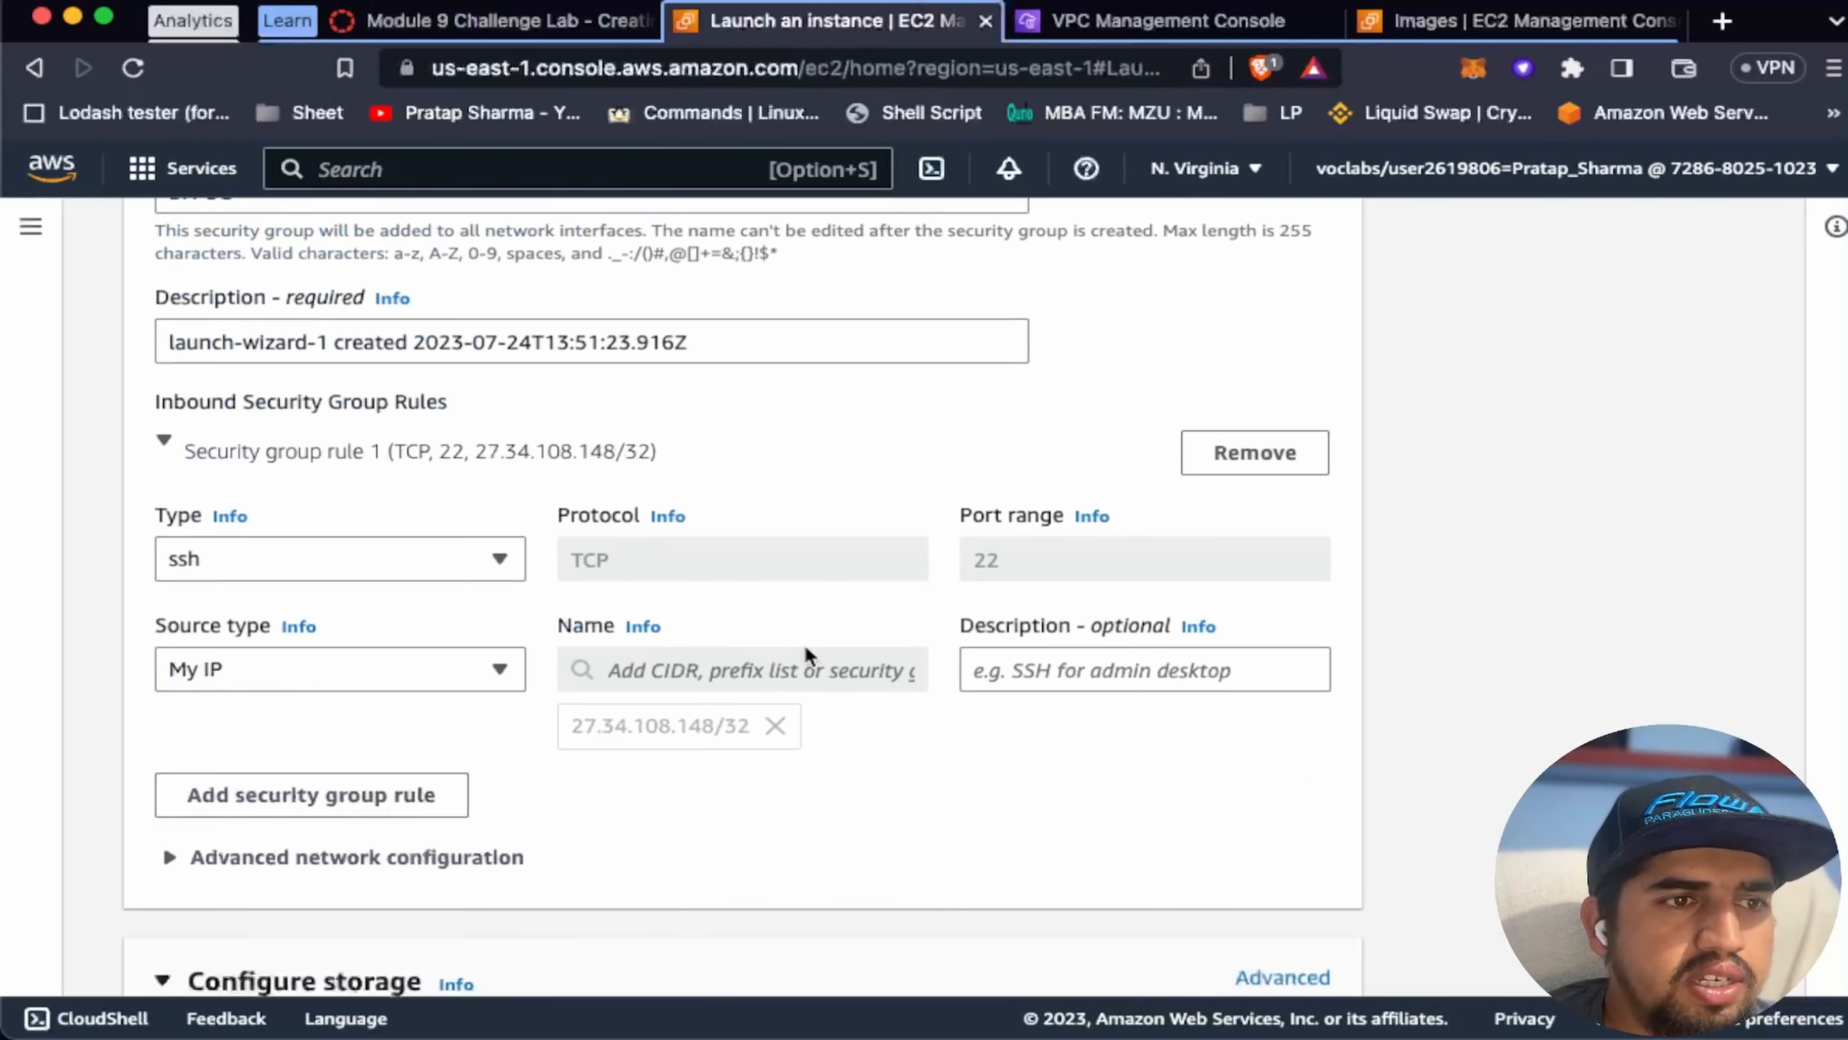
Step: Compare the remaining settings with the Task 3 criteria, launch the Bastion Host instance, and return to the instances list
scroll(804, 643, down, 10)
scroll(865, 605, down, 6)
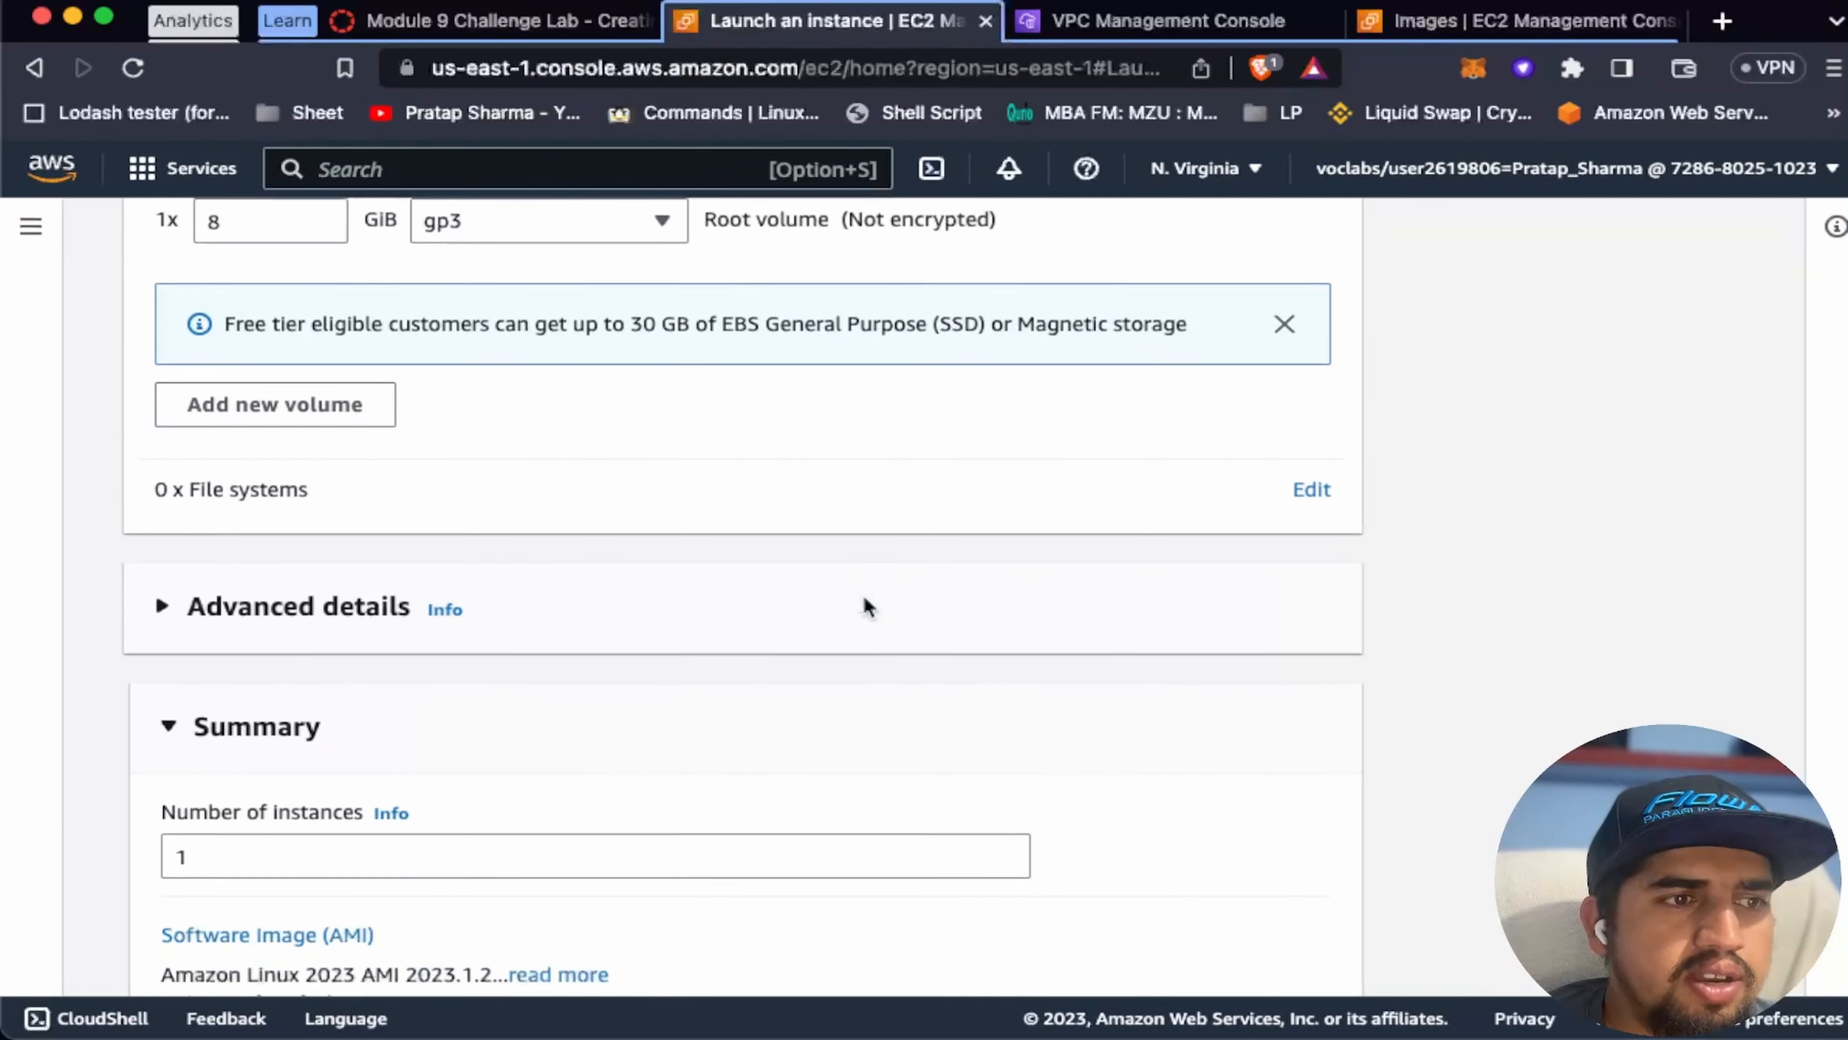
click(502, 20)
scroll(1049, 567, down, 2)
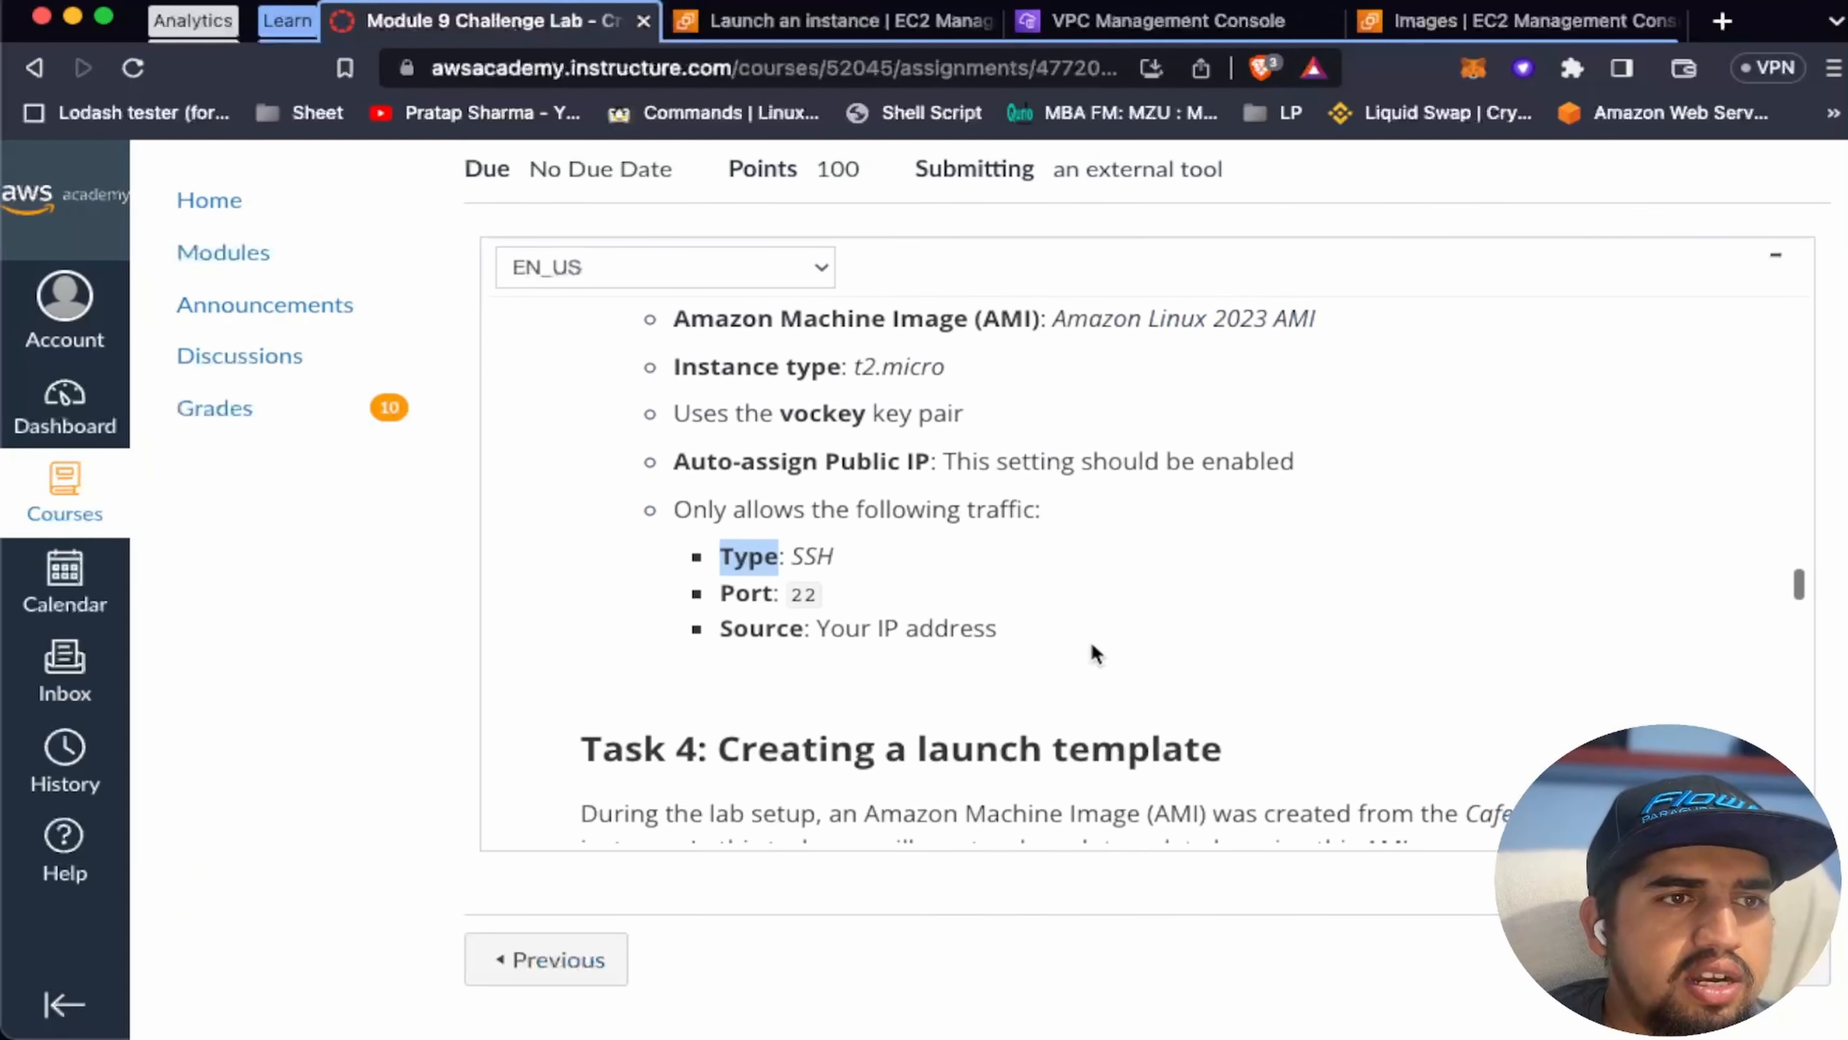
scroll(1093, 652, up, 2)
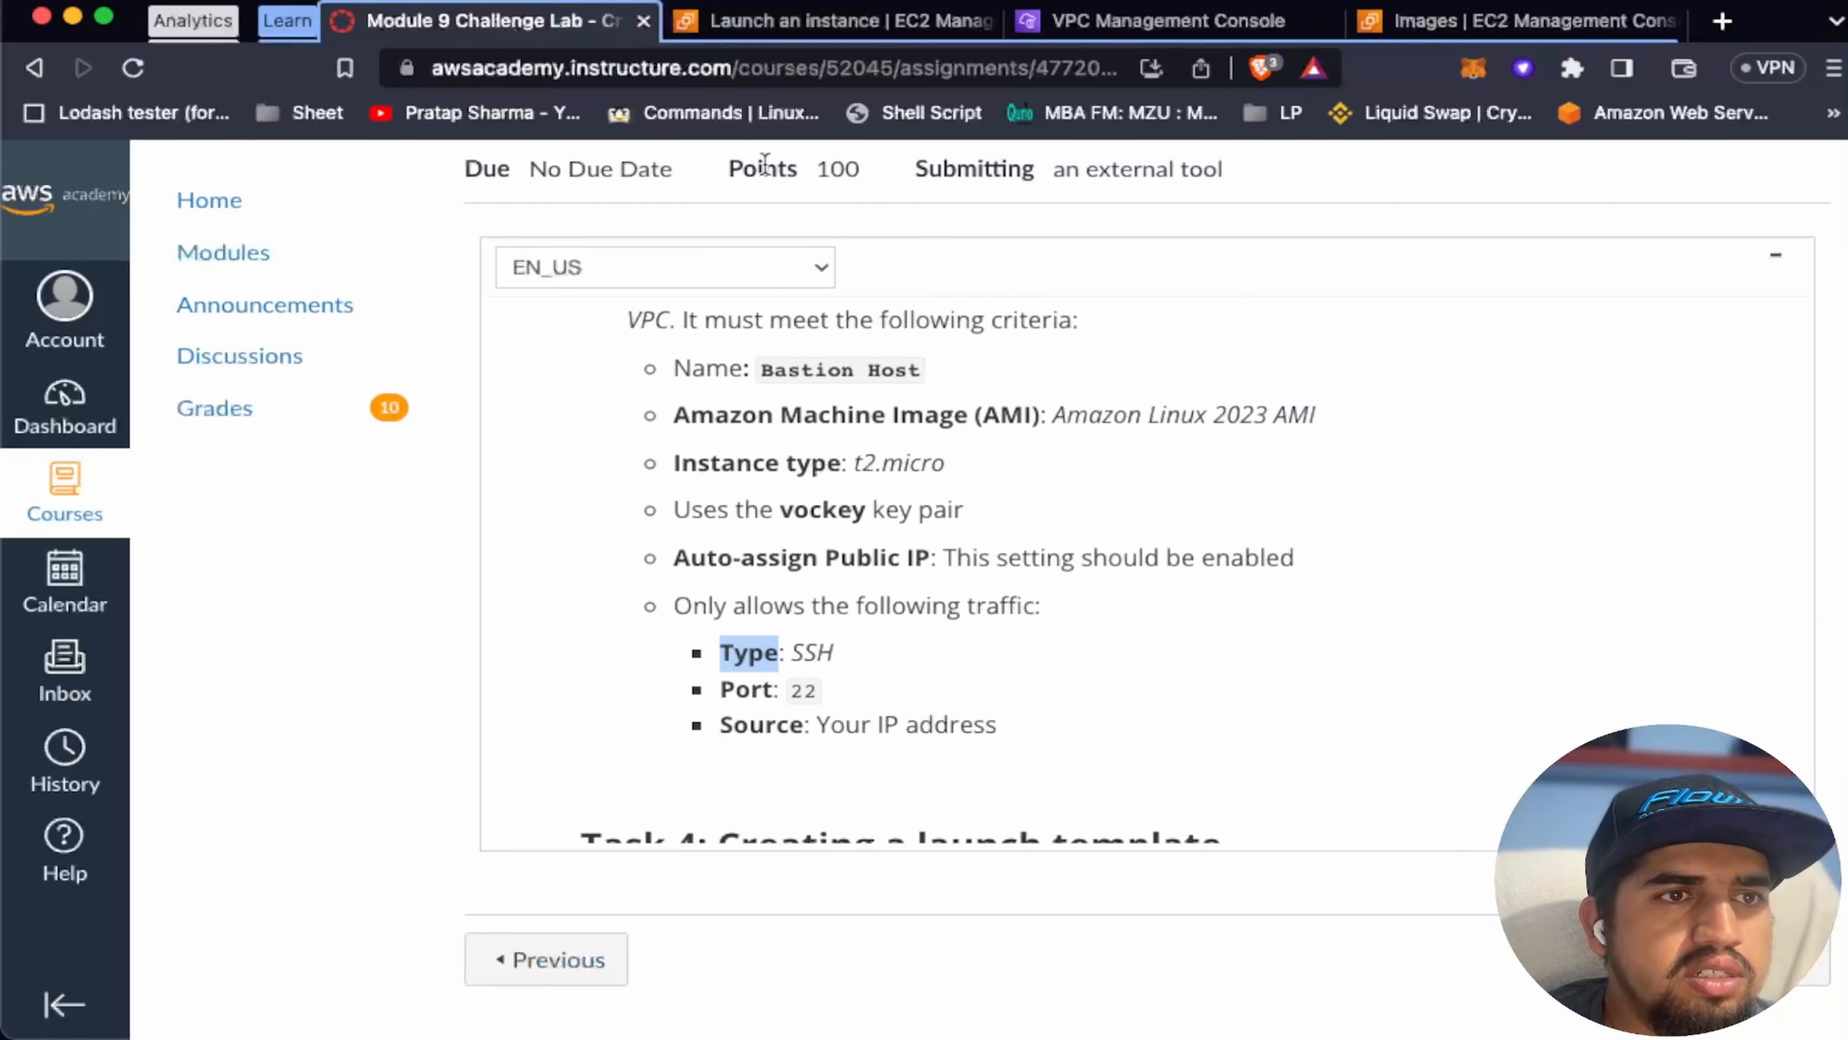
click(818, 22)
scroll(1246, 406, down, 9)
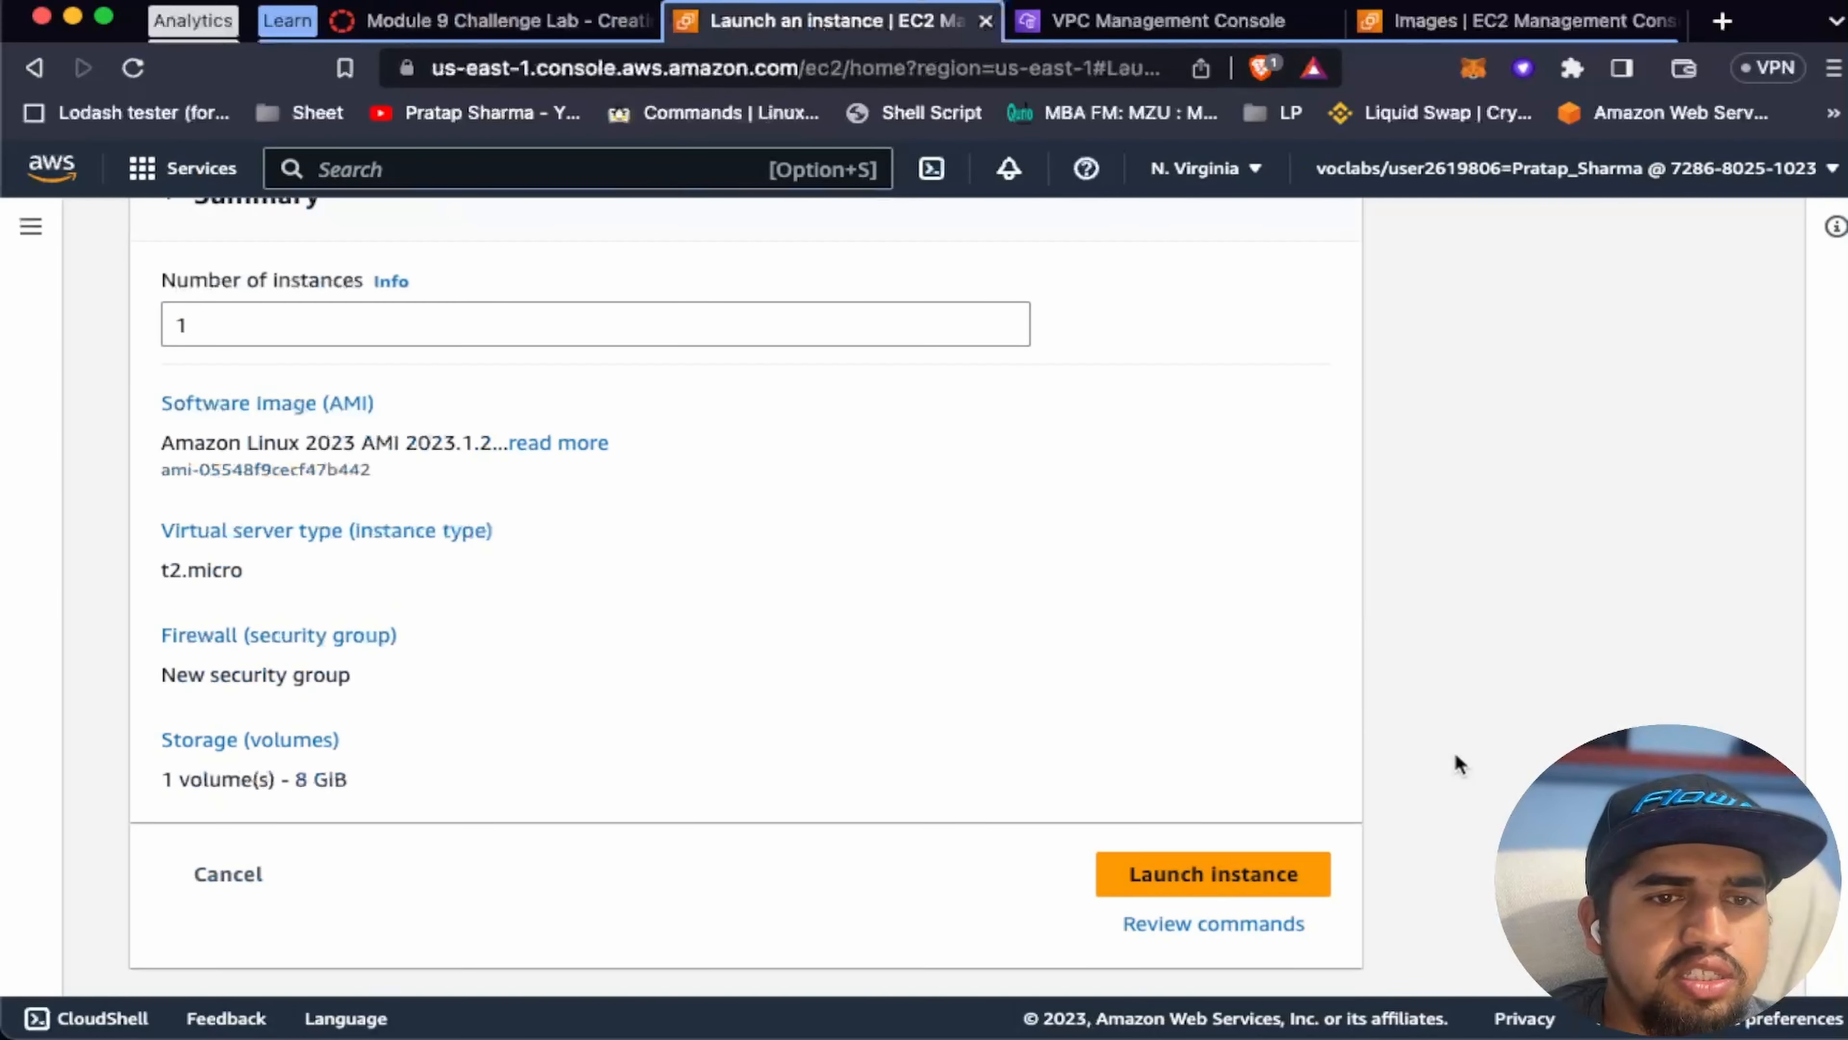
click(1242, 861)
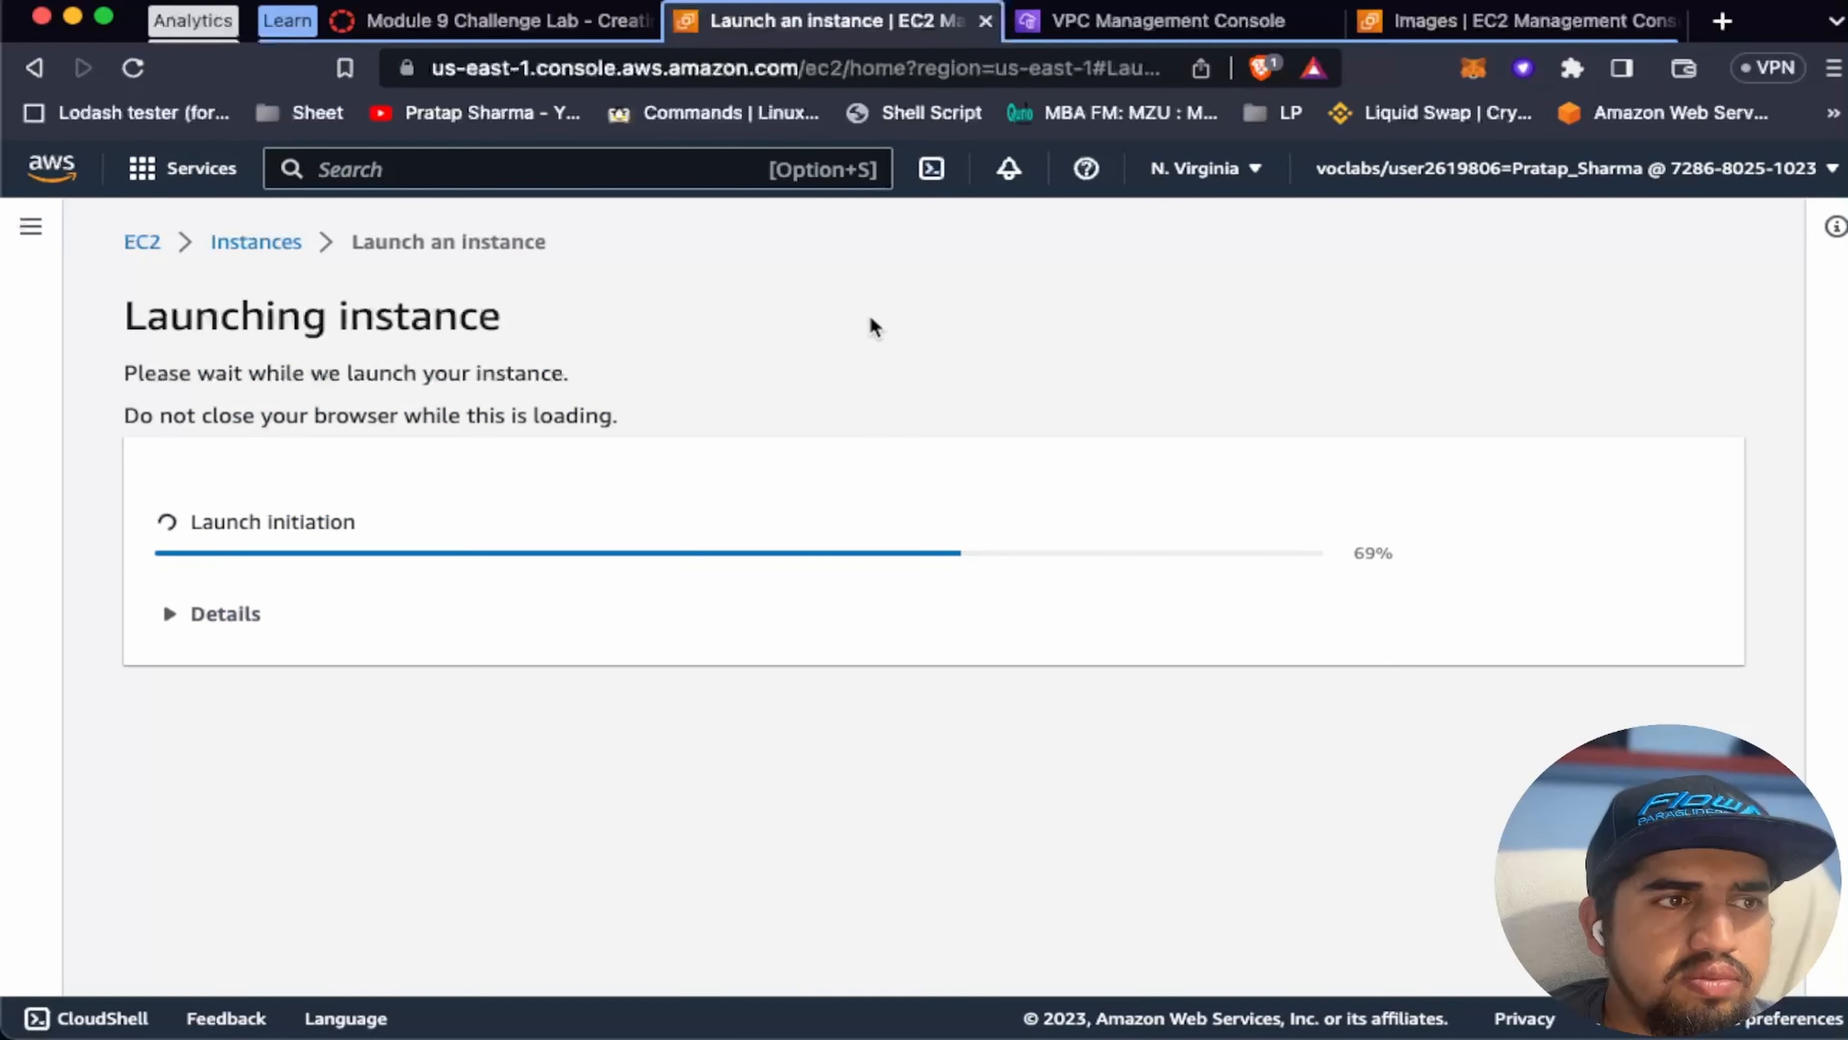
click(256, 243)
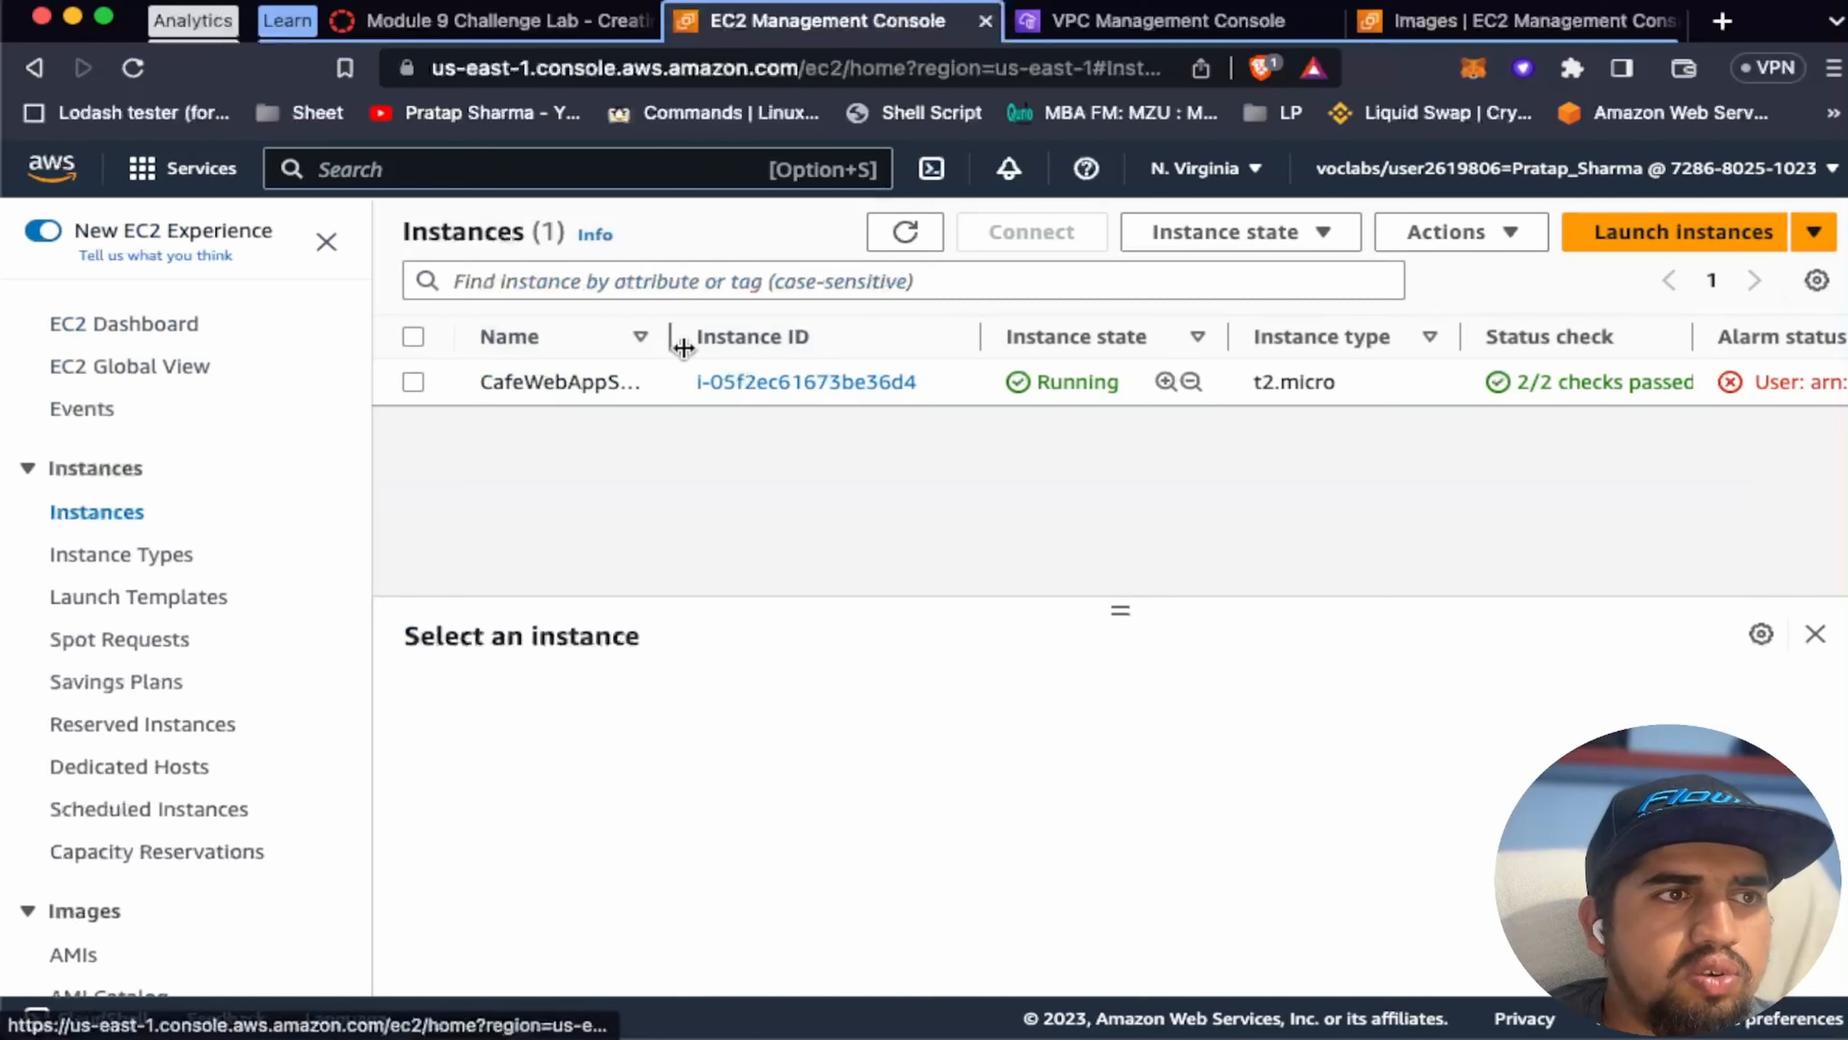
Step: Read the Task 4 lab instructions on creating a launch template, including its AMI, instance type, key pair and security group criteria
click(477, 22)
scroll(850, 625, down, 6)
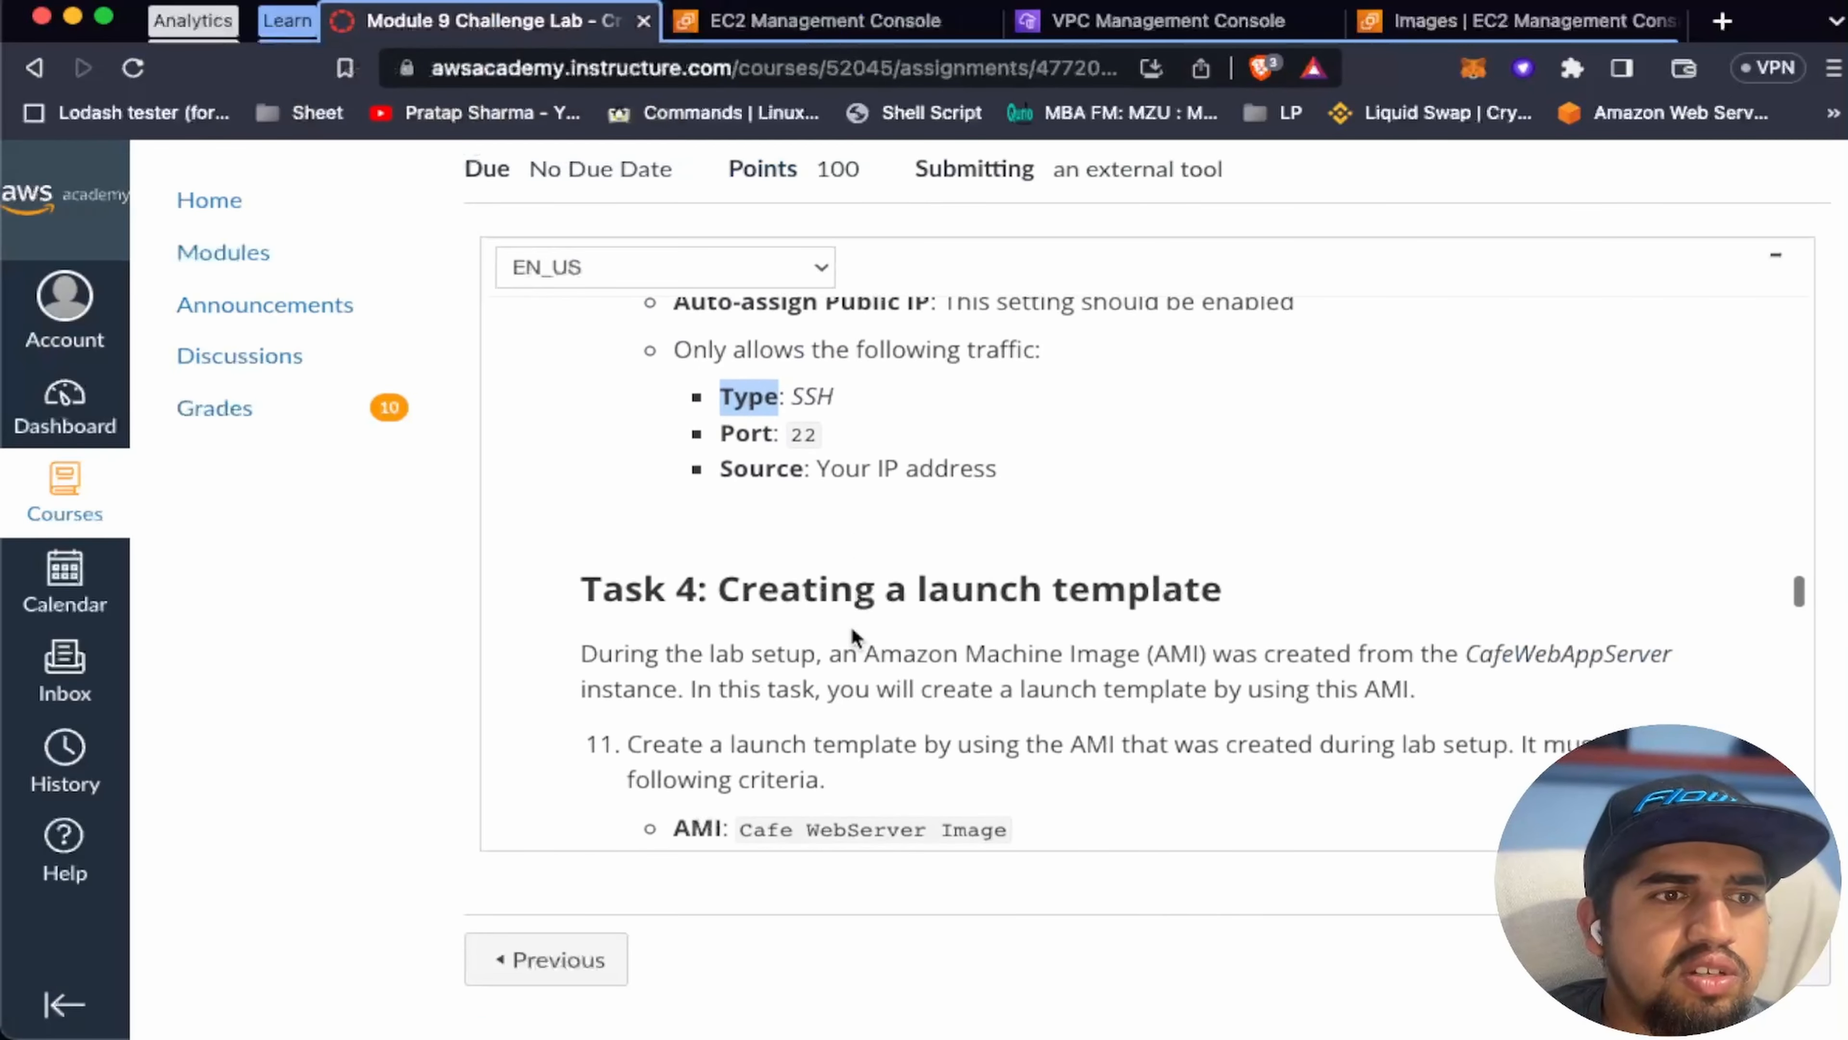
scroll(961, 542, down, 2)
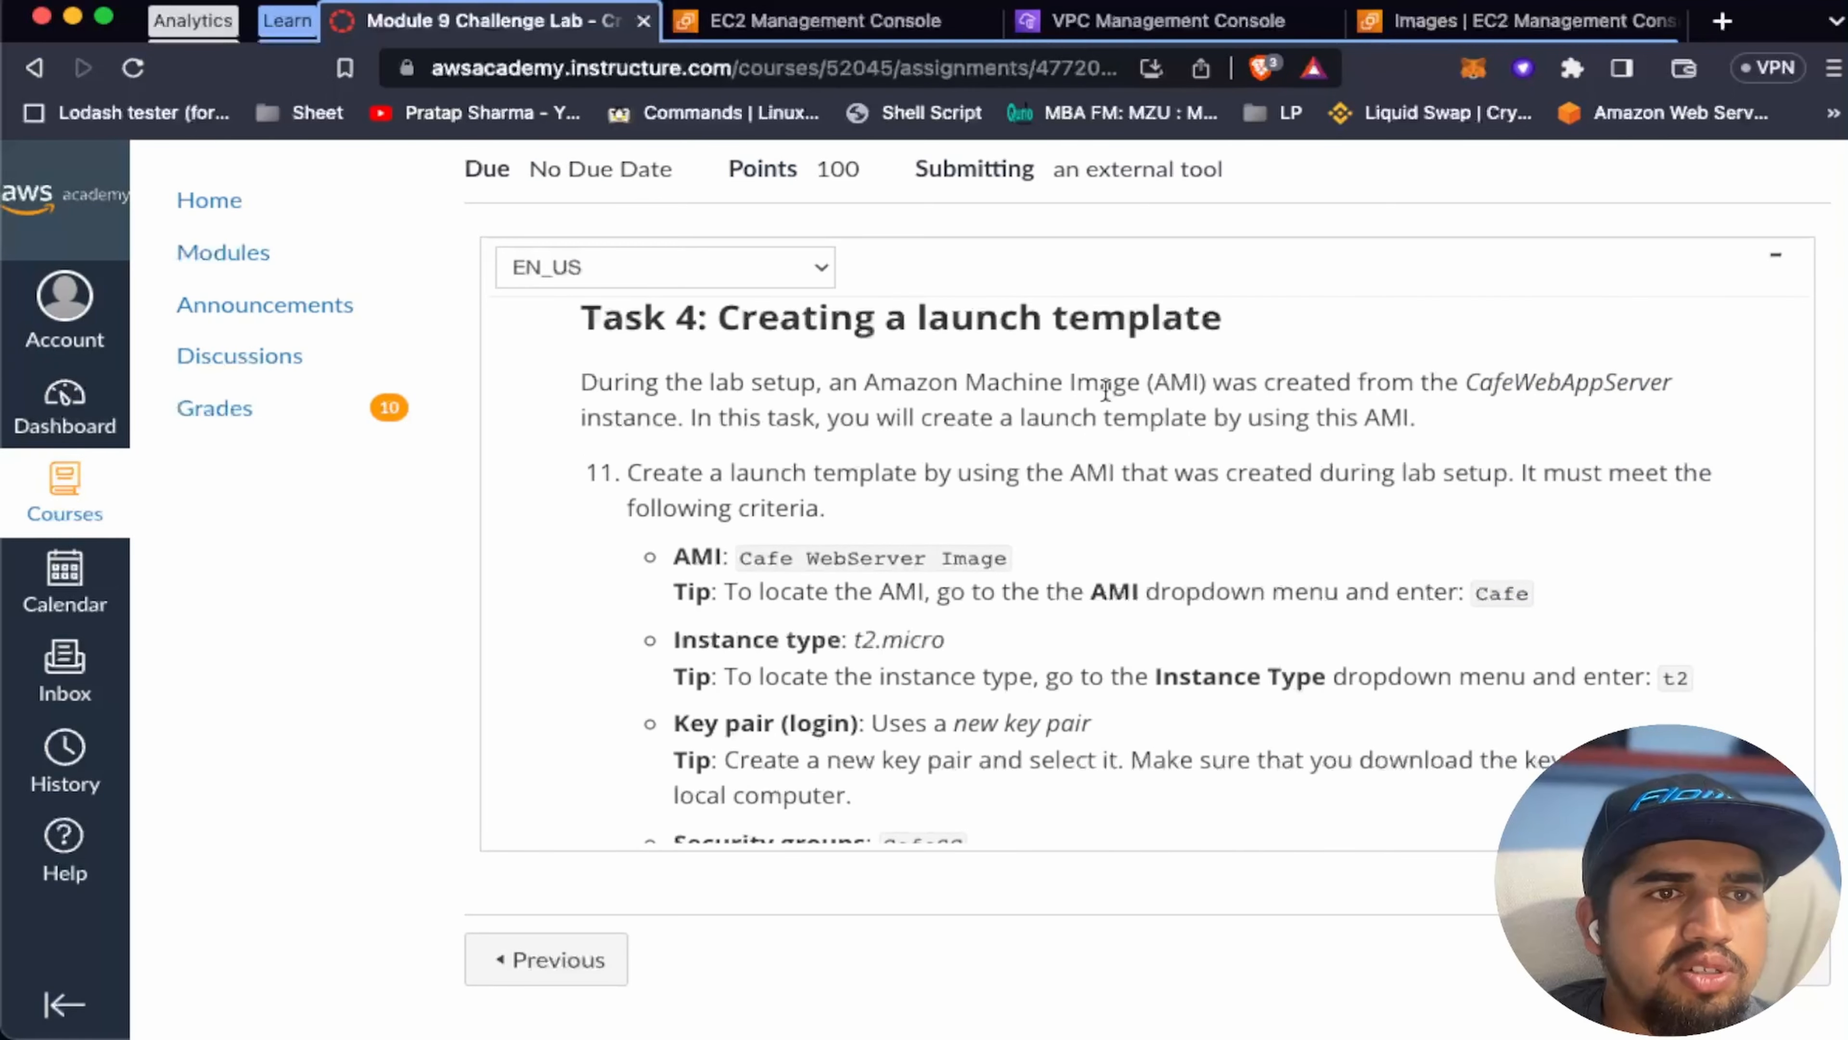
double_click(1499, 382)
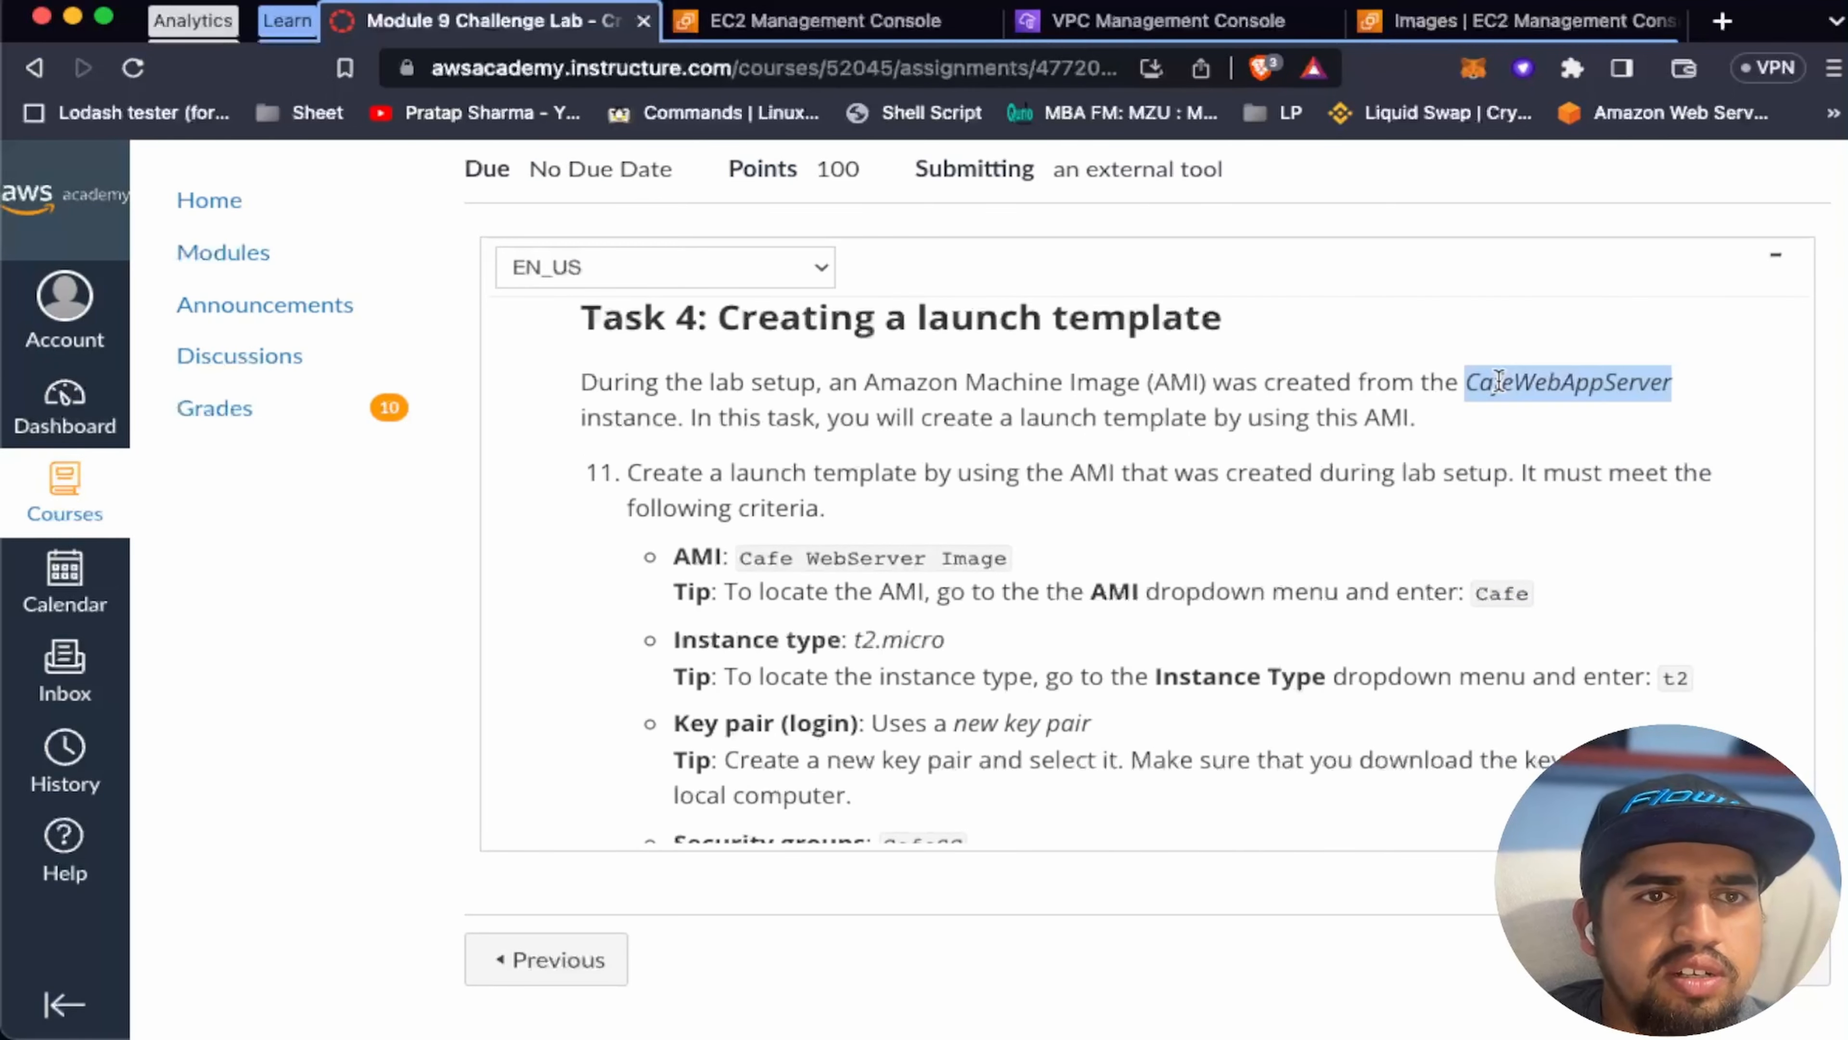
scroll(1040, 459, down, 2)
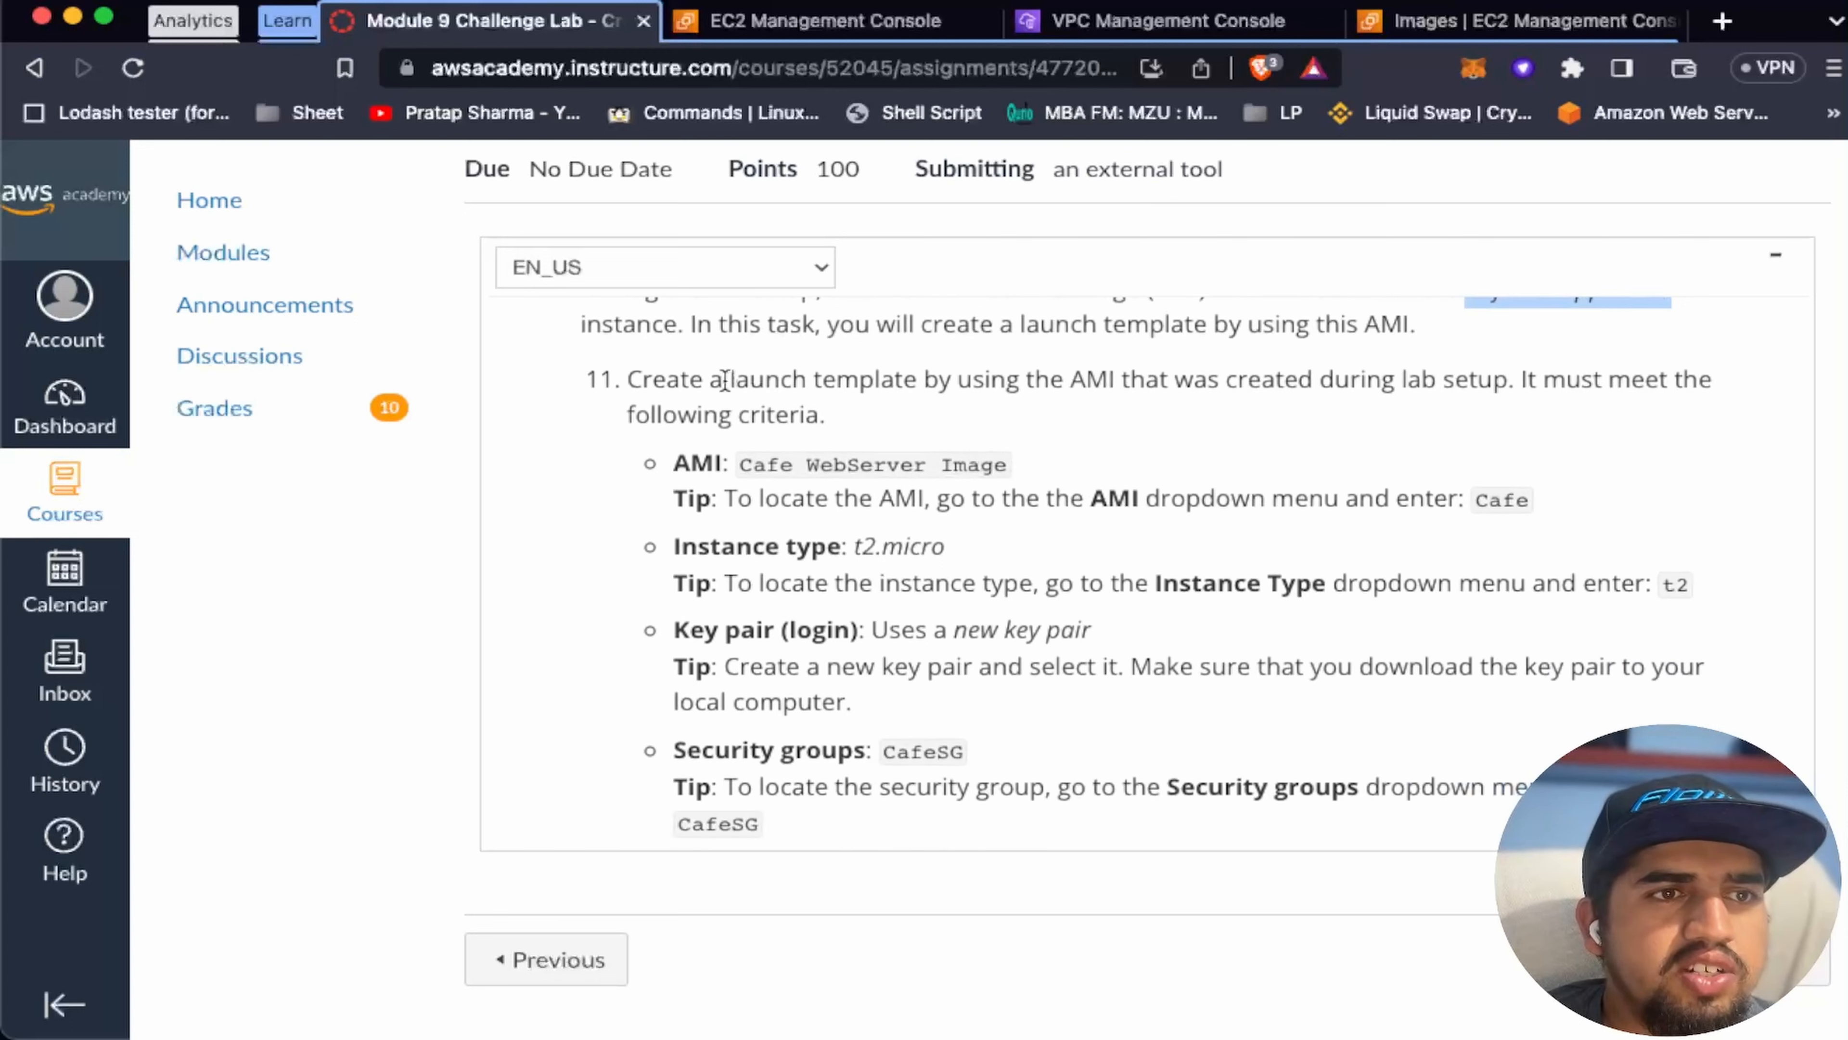
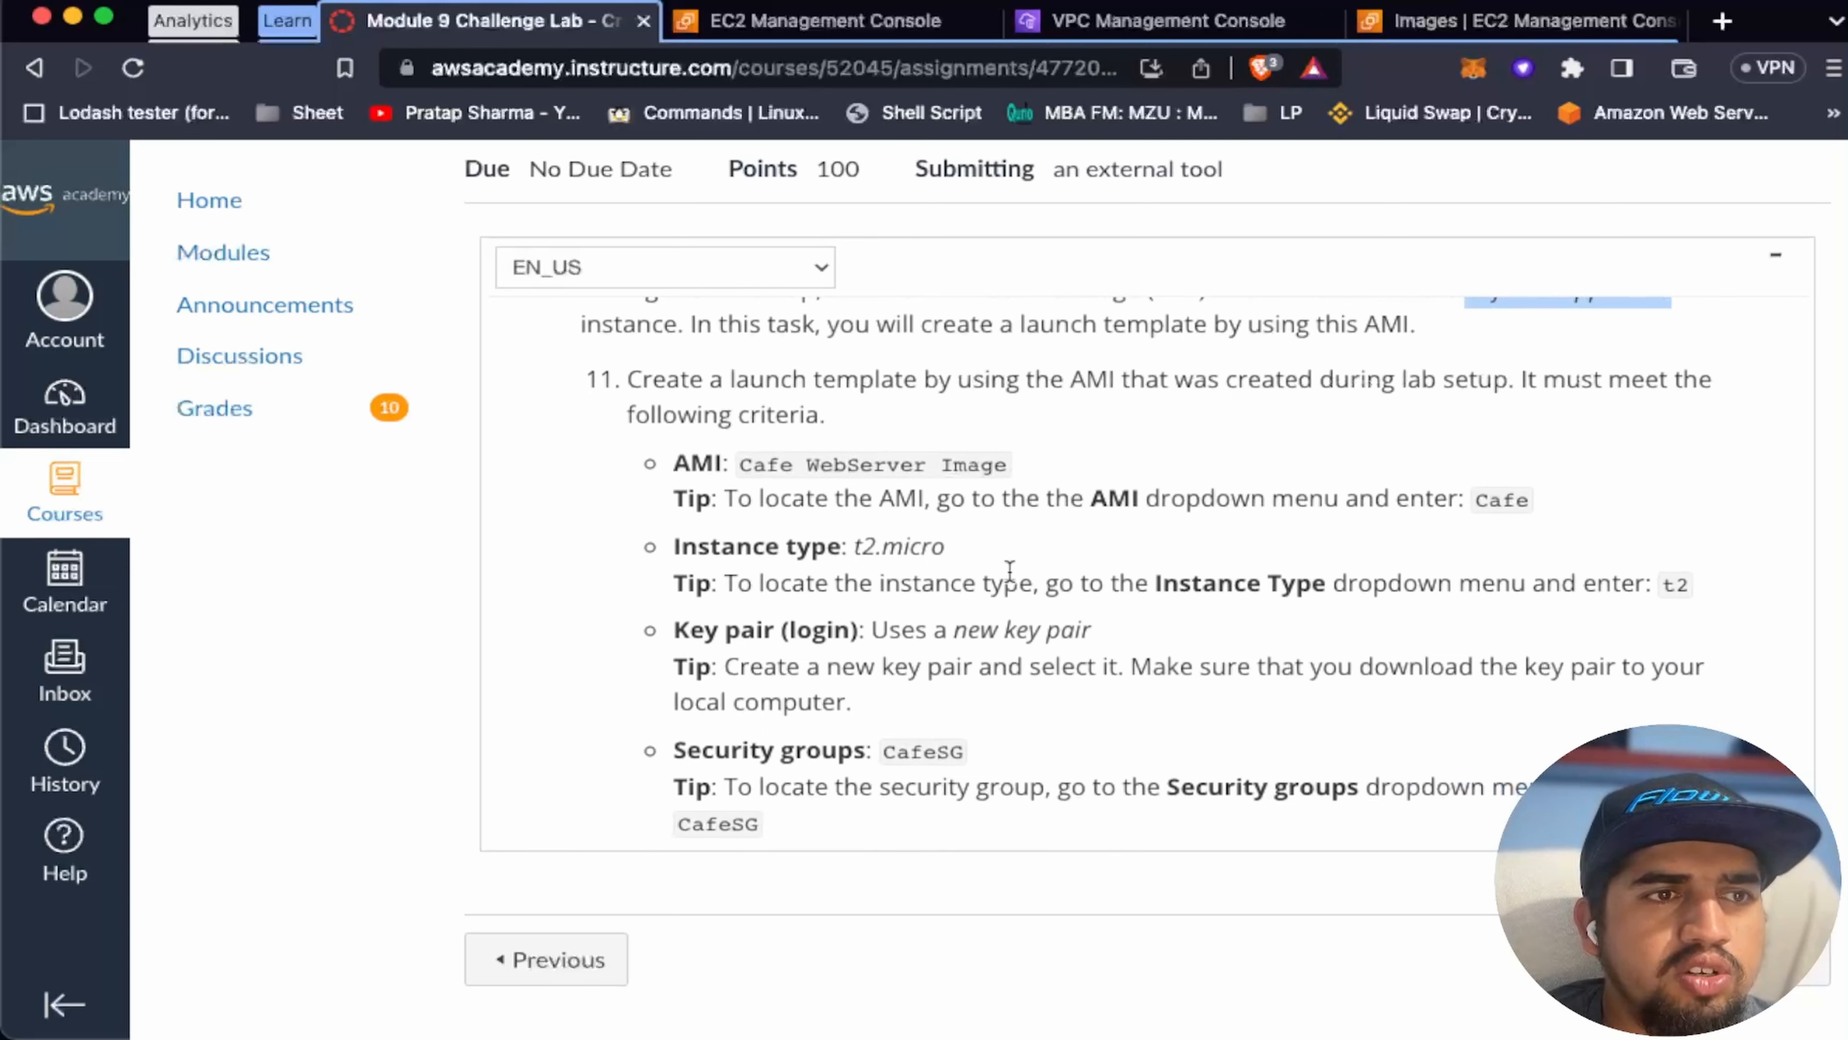
scroll(1011, 553, down, 1)
scroll(997, 459, up, 2)
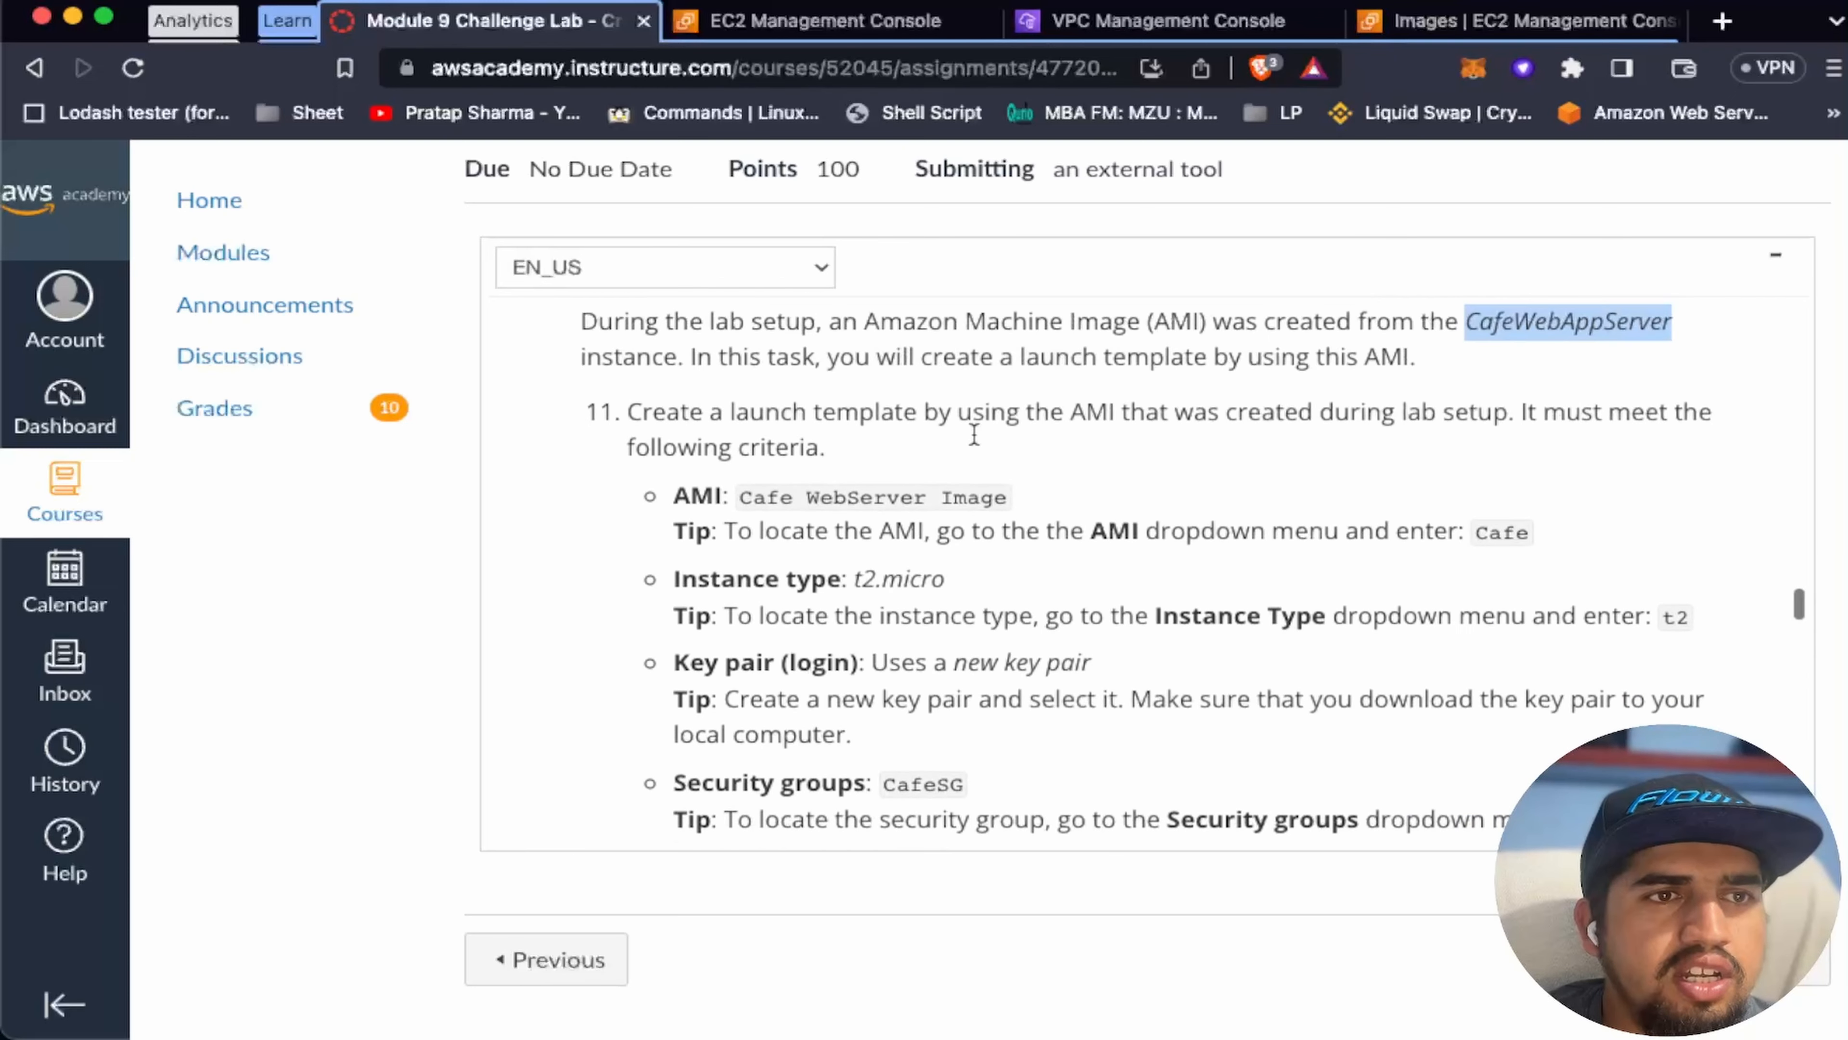
Step: Start creating a new launch template from the EC2 console
click(1066, 22)
click(775, 18)
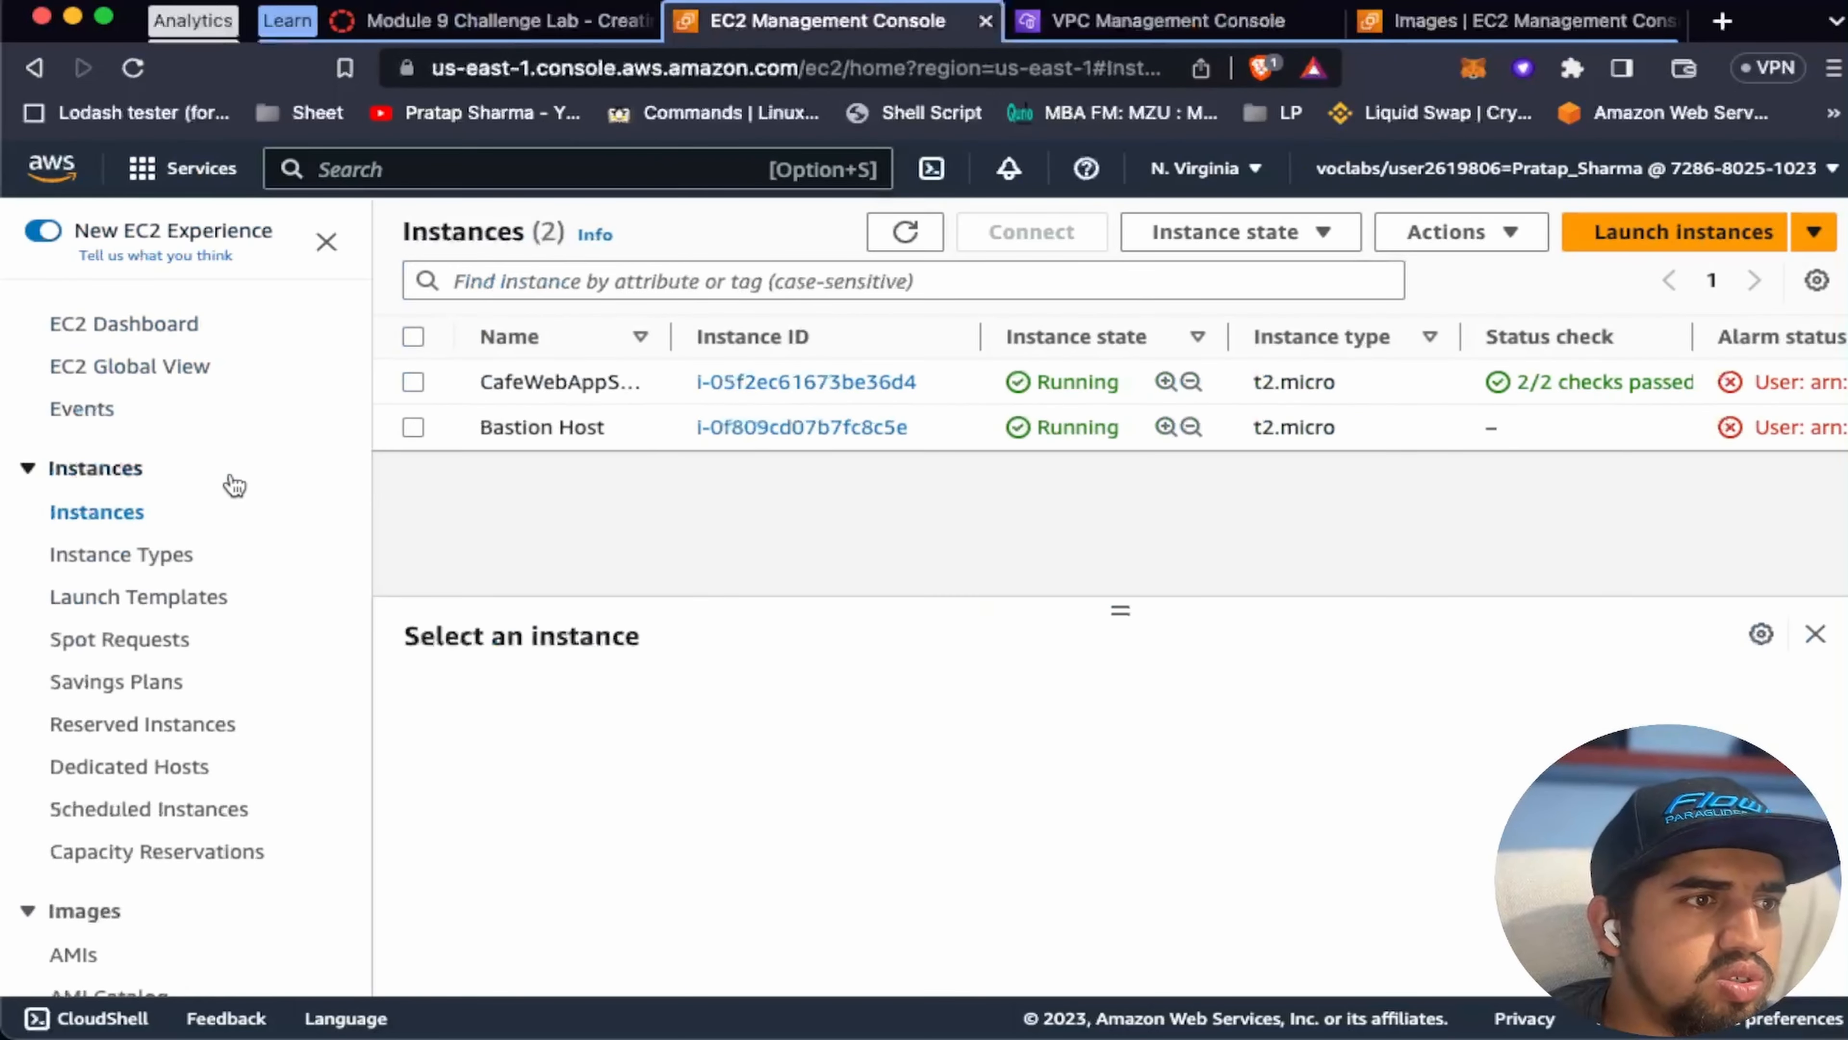
click(211, 596)
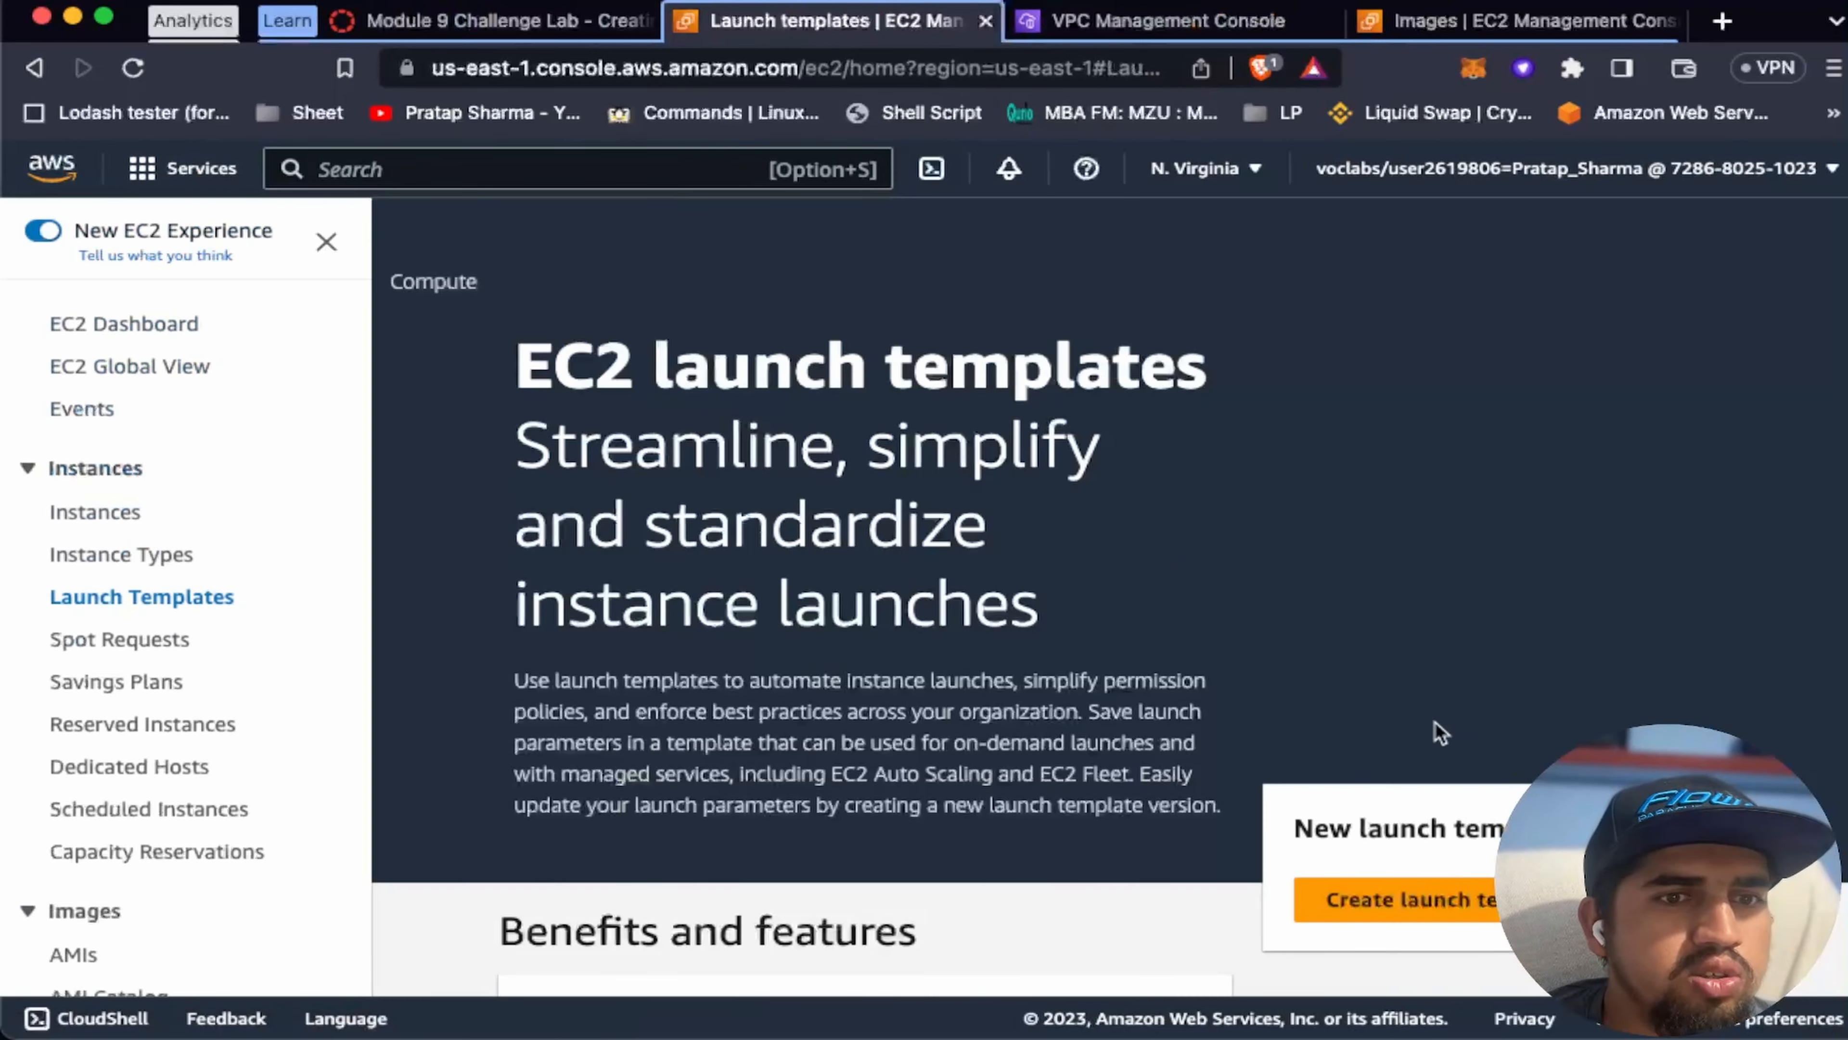
scroll(1197, 386, down, 2)
click(1361, 812)
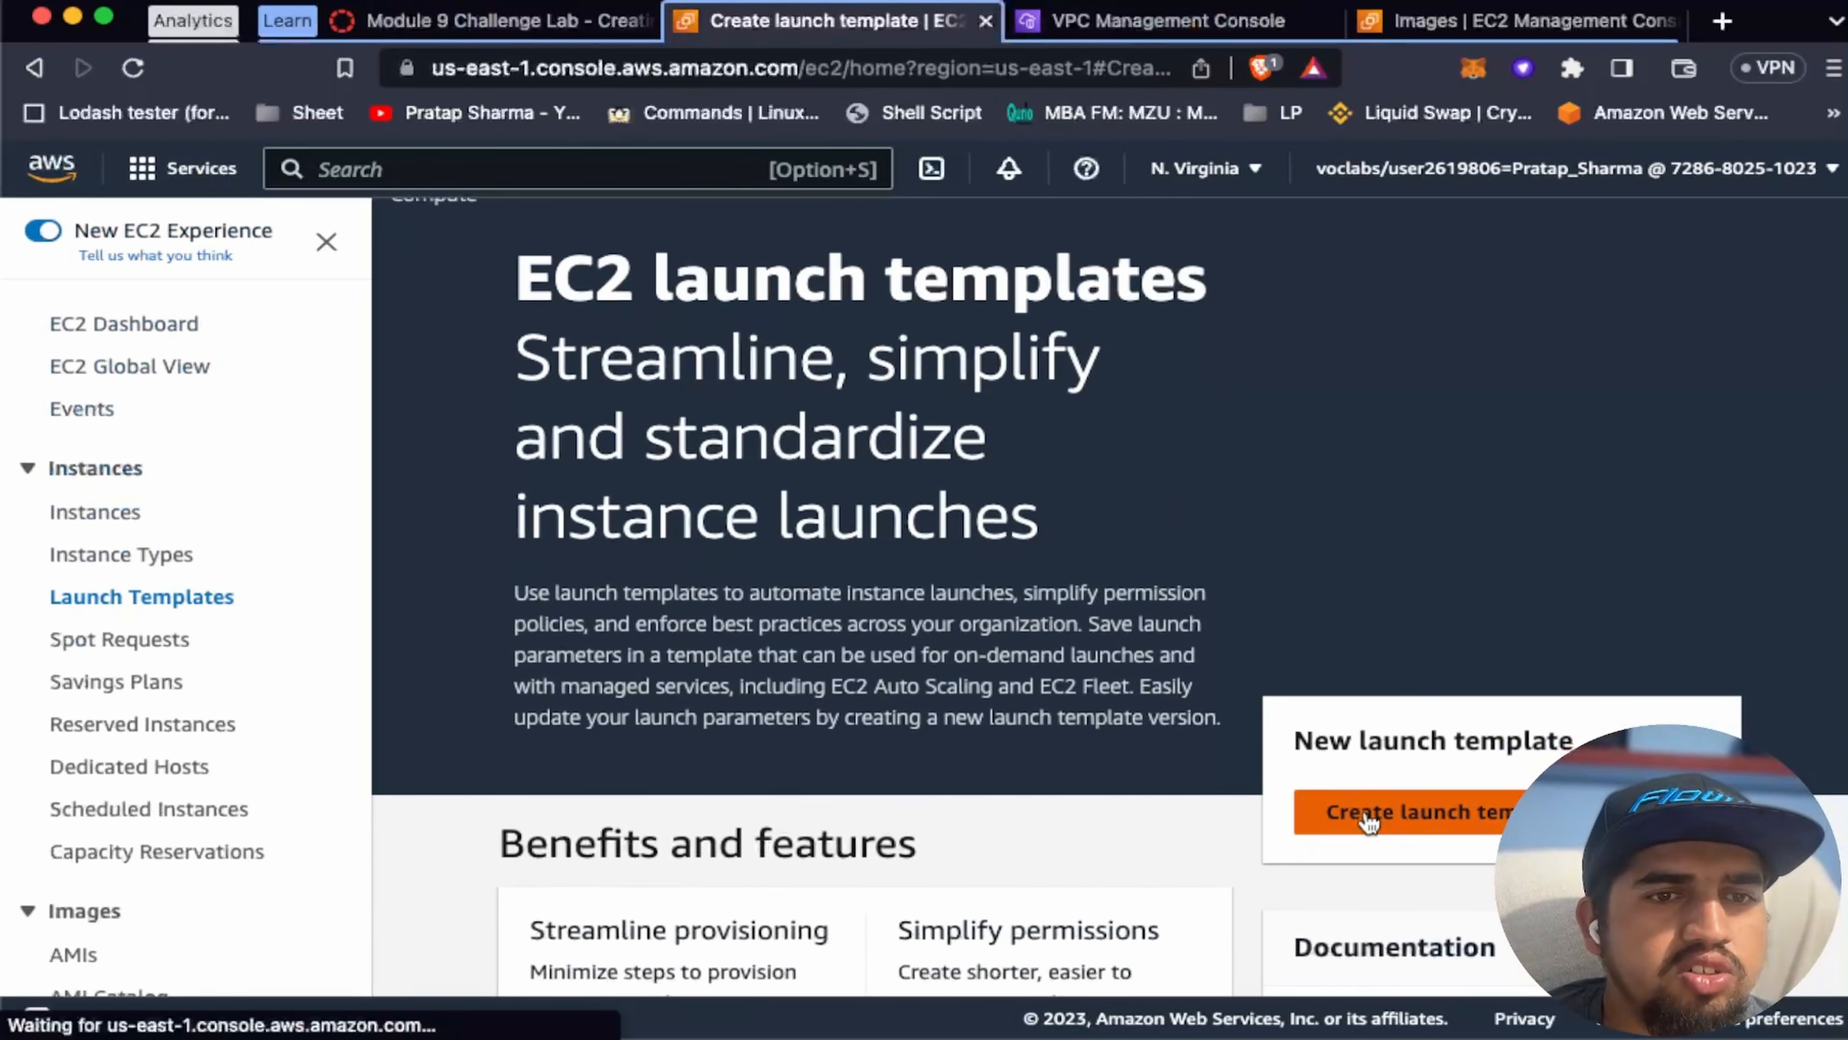
scroll(734, 368, down, 1)
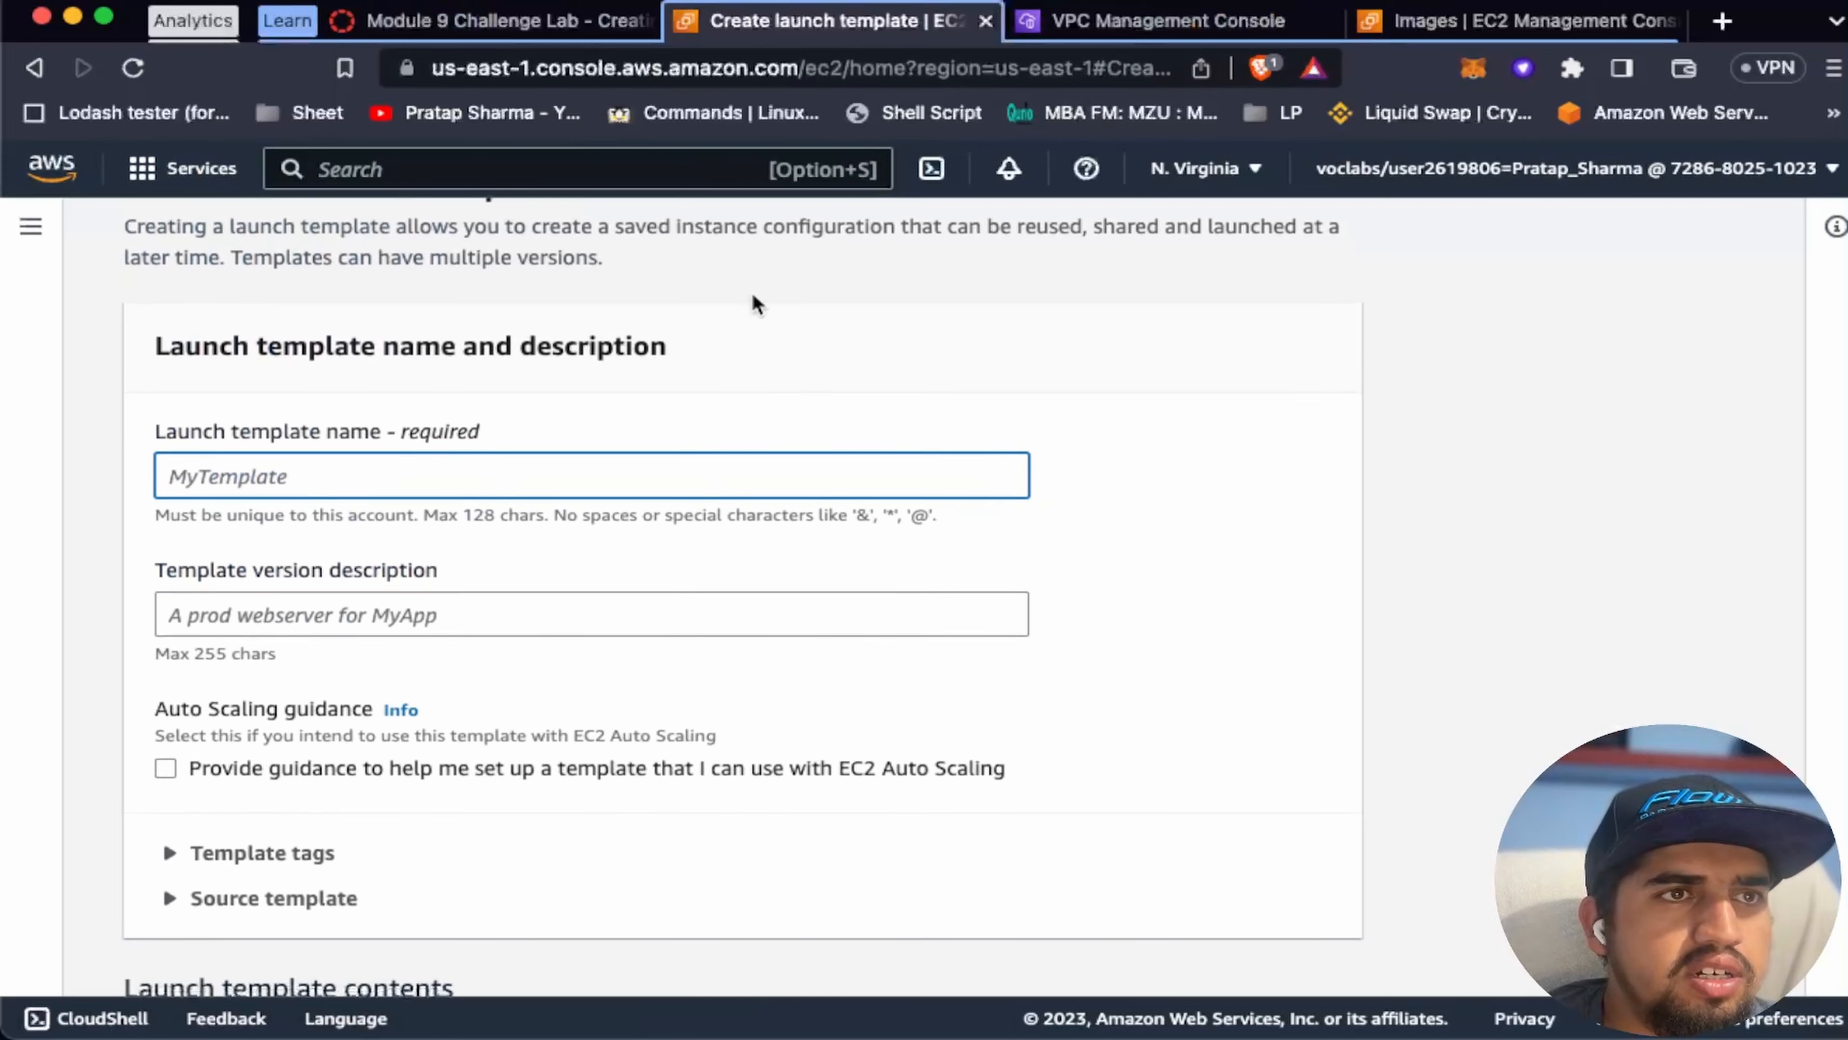
Step: Check the Task 4 criteria in the lab instructions and name the launch template LWP-LT
click(595, 32)
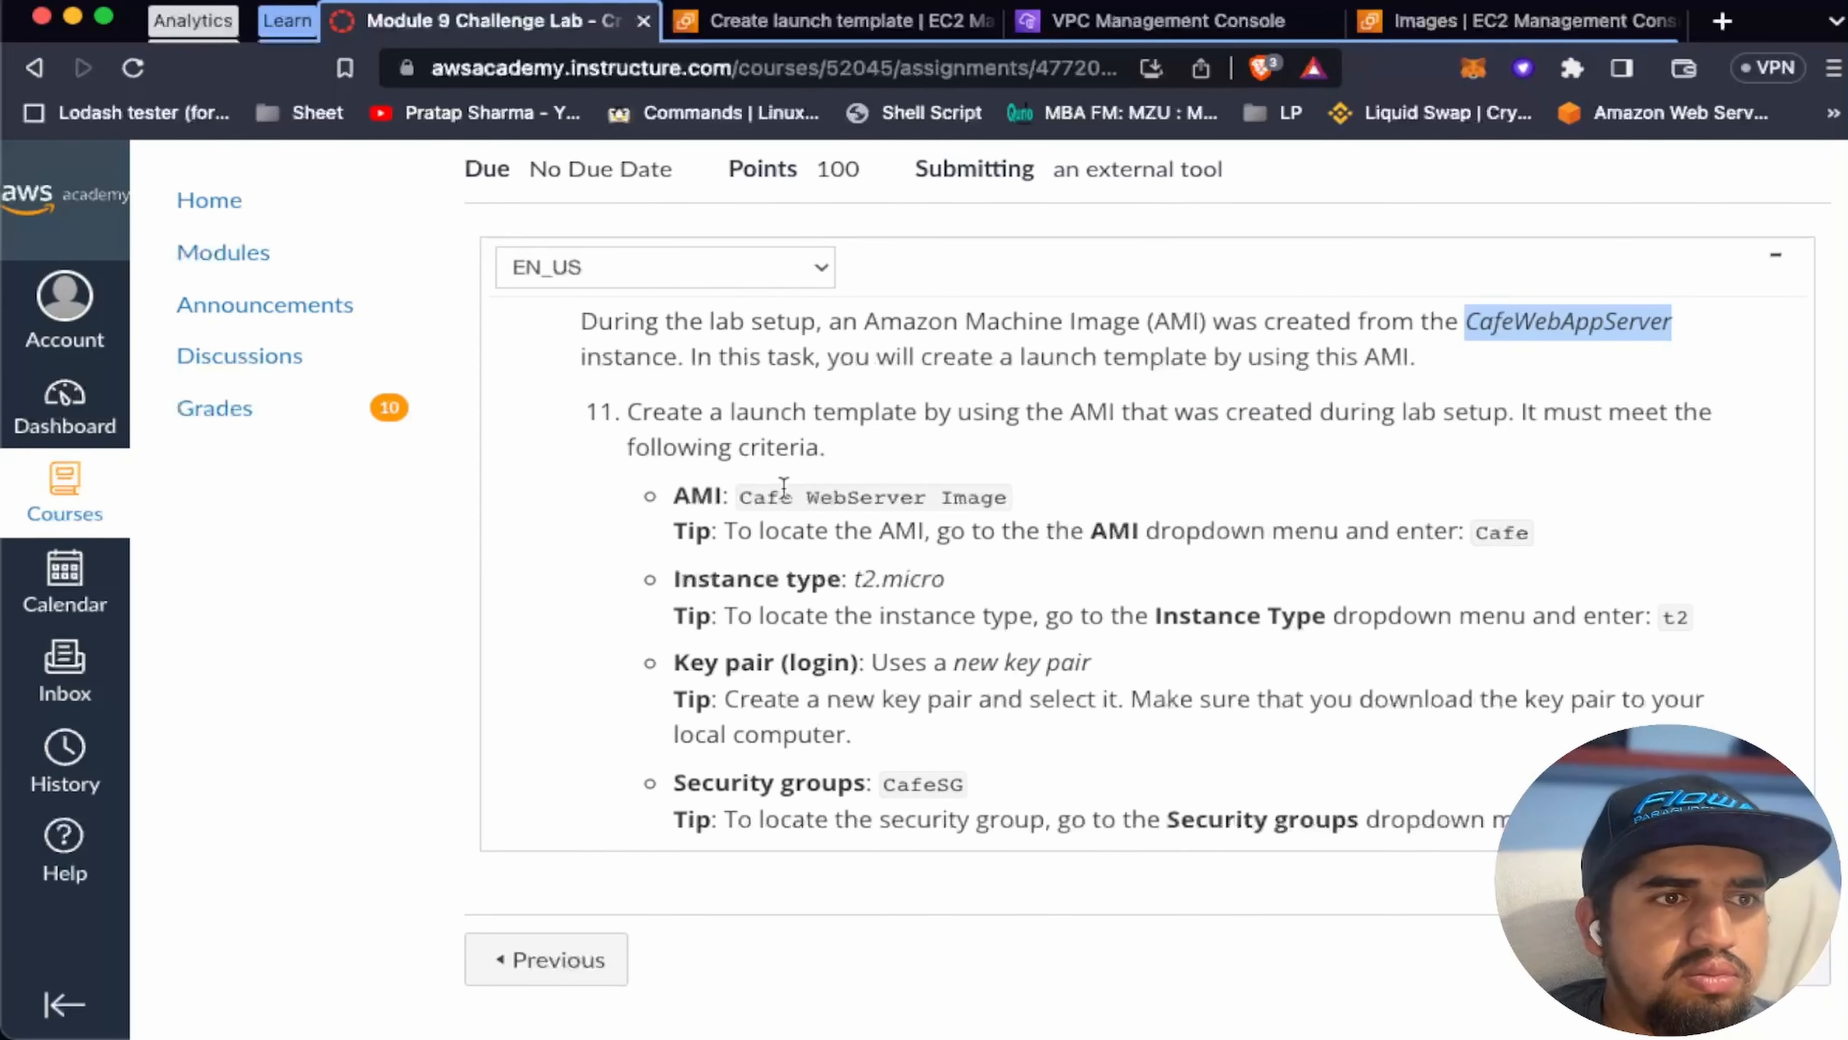
scroll(784, 486, down, 6)
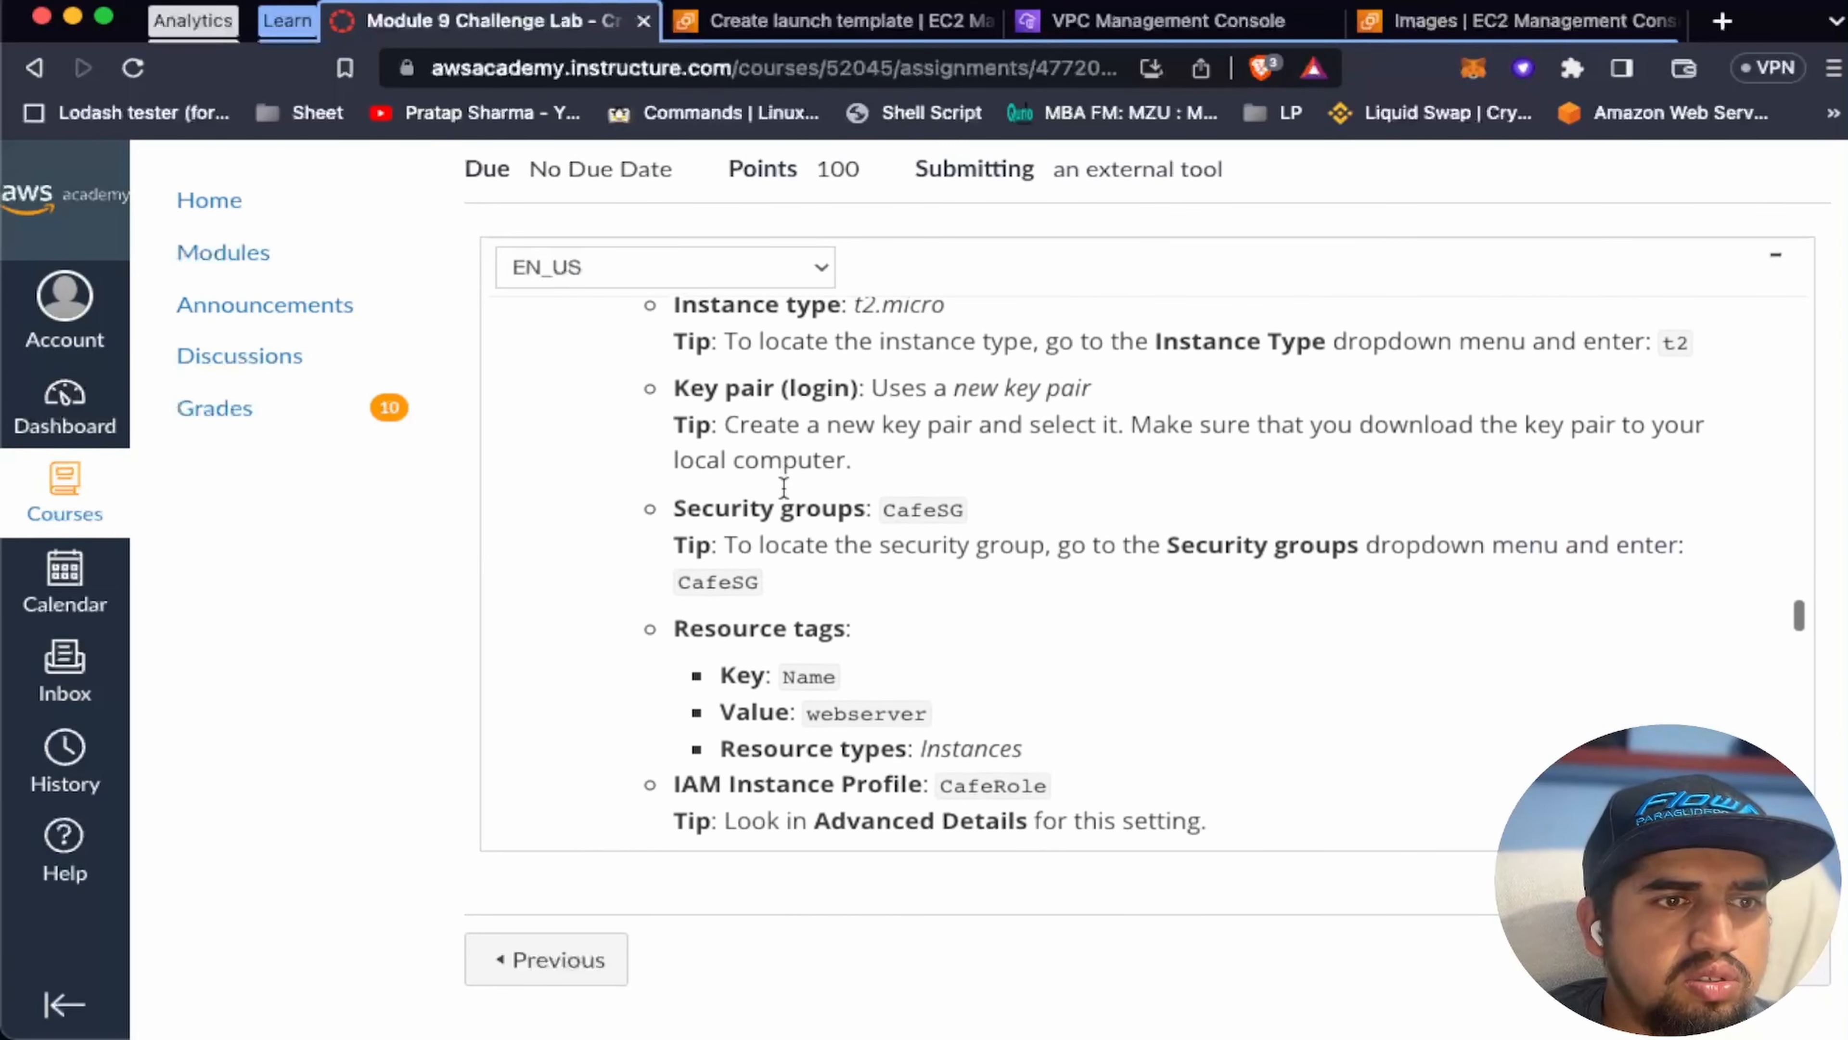
double_click(854, 722)
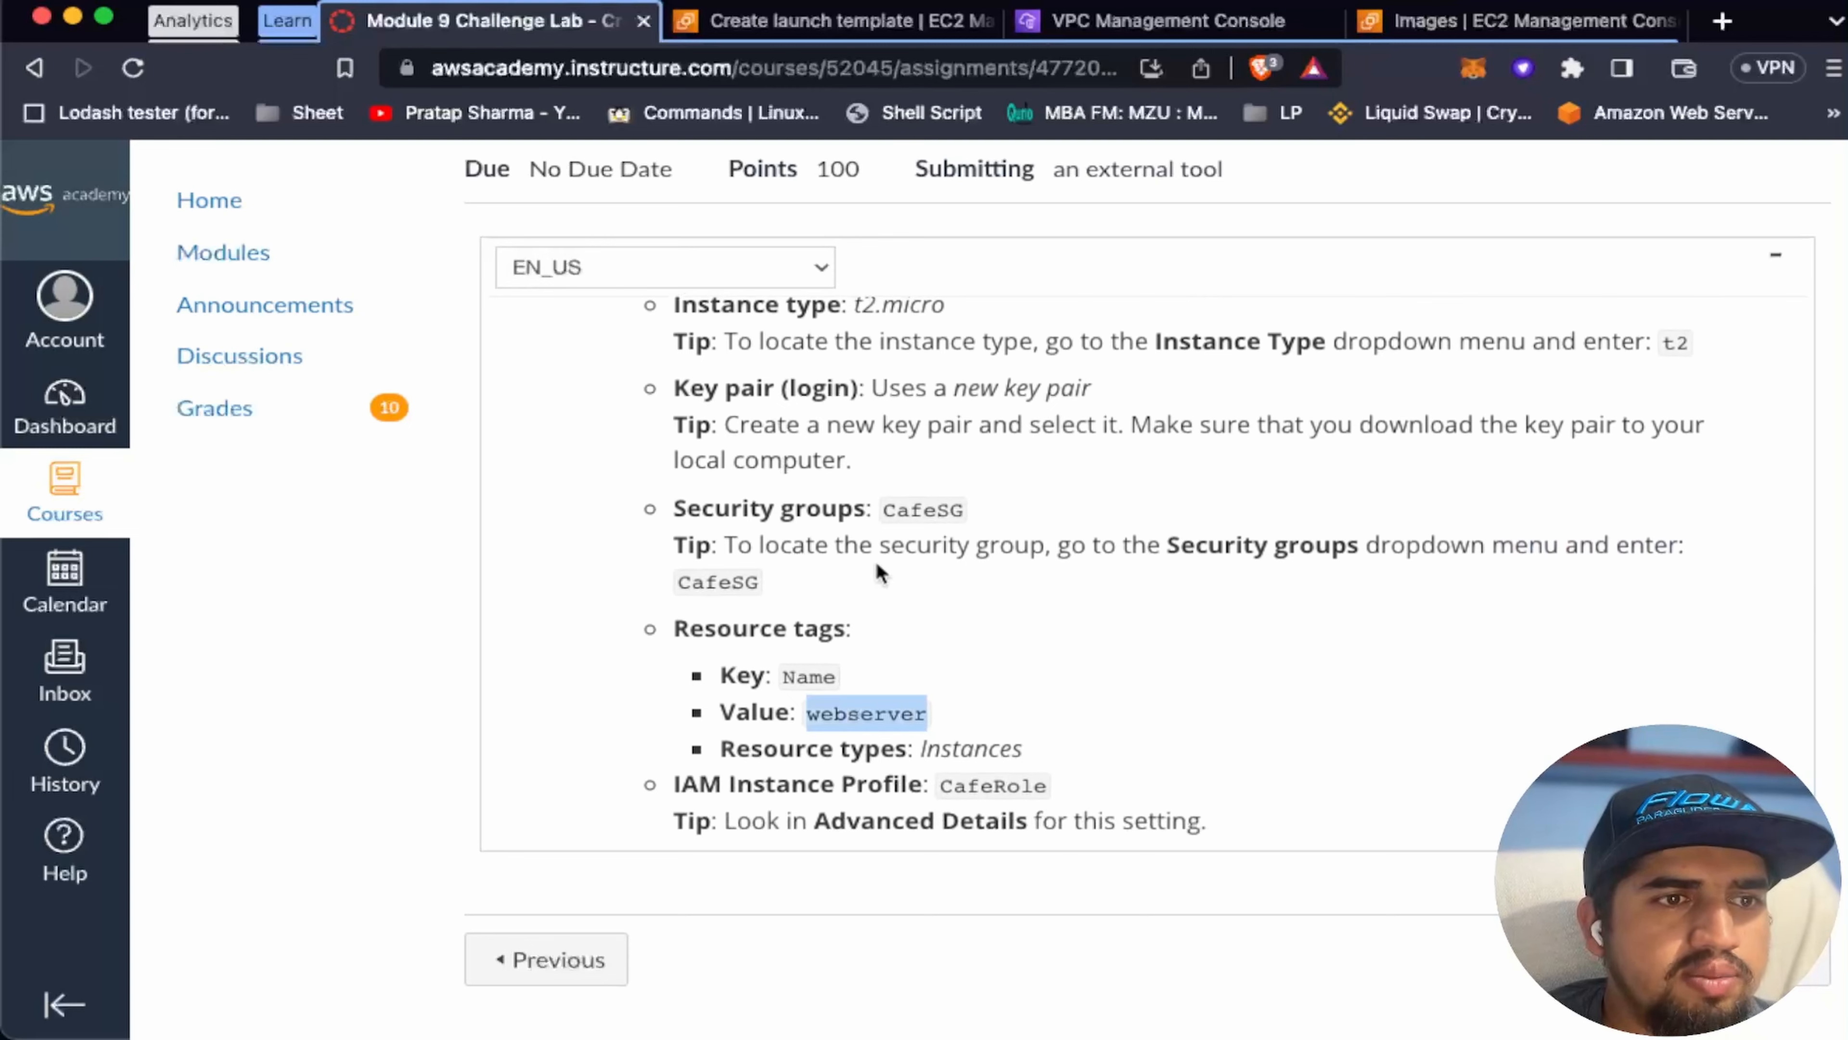
scroll(877, 564, up, 10)
click(819, 25)
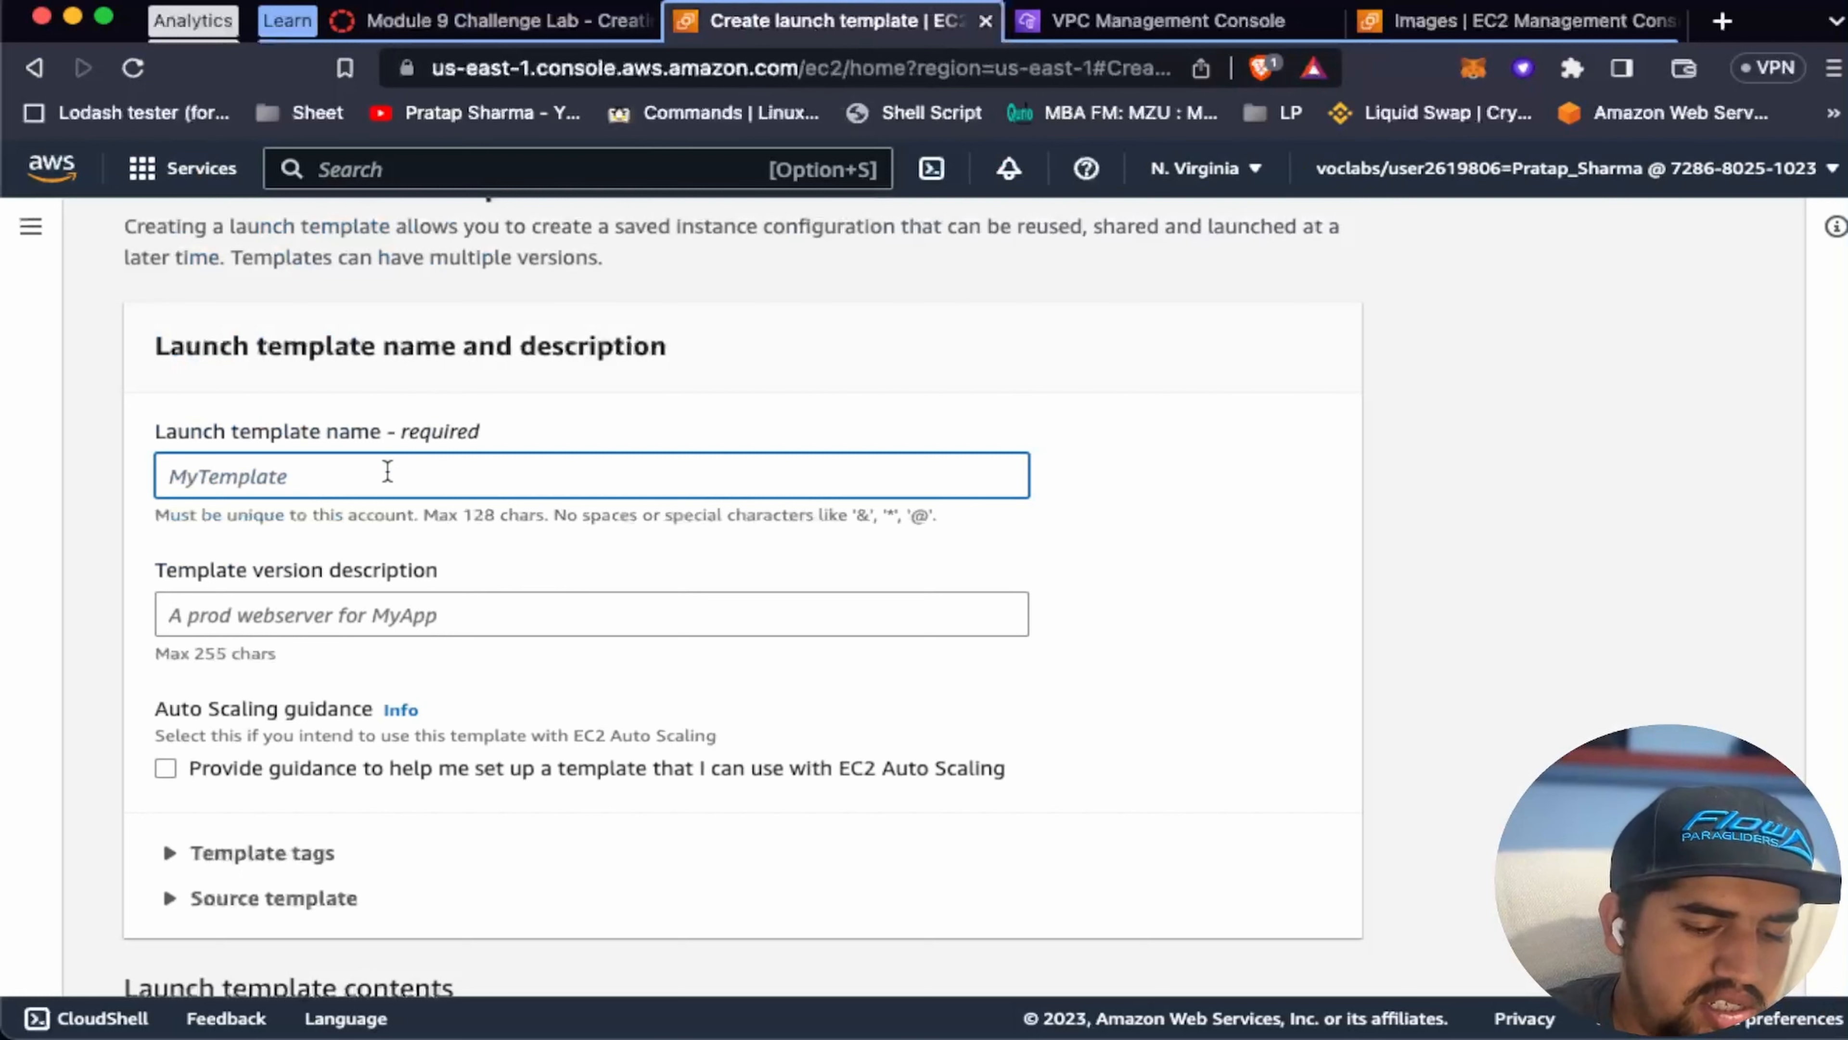
text(LWP-LT)
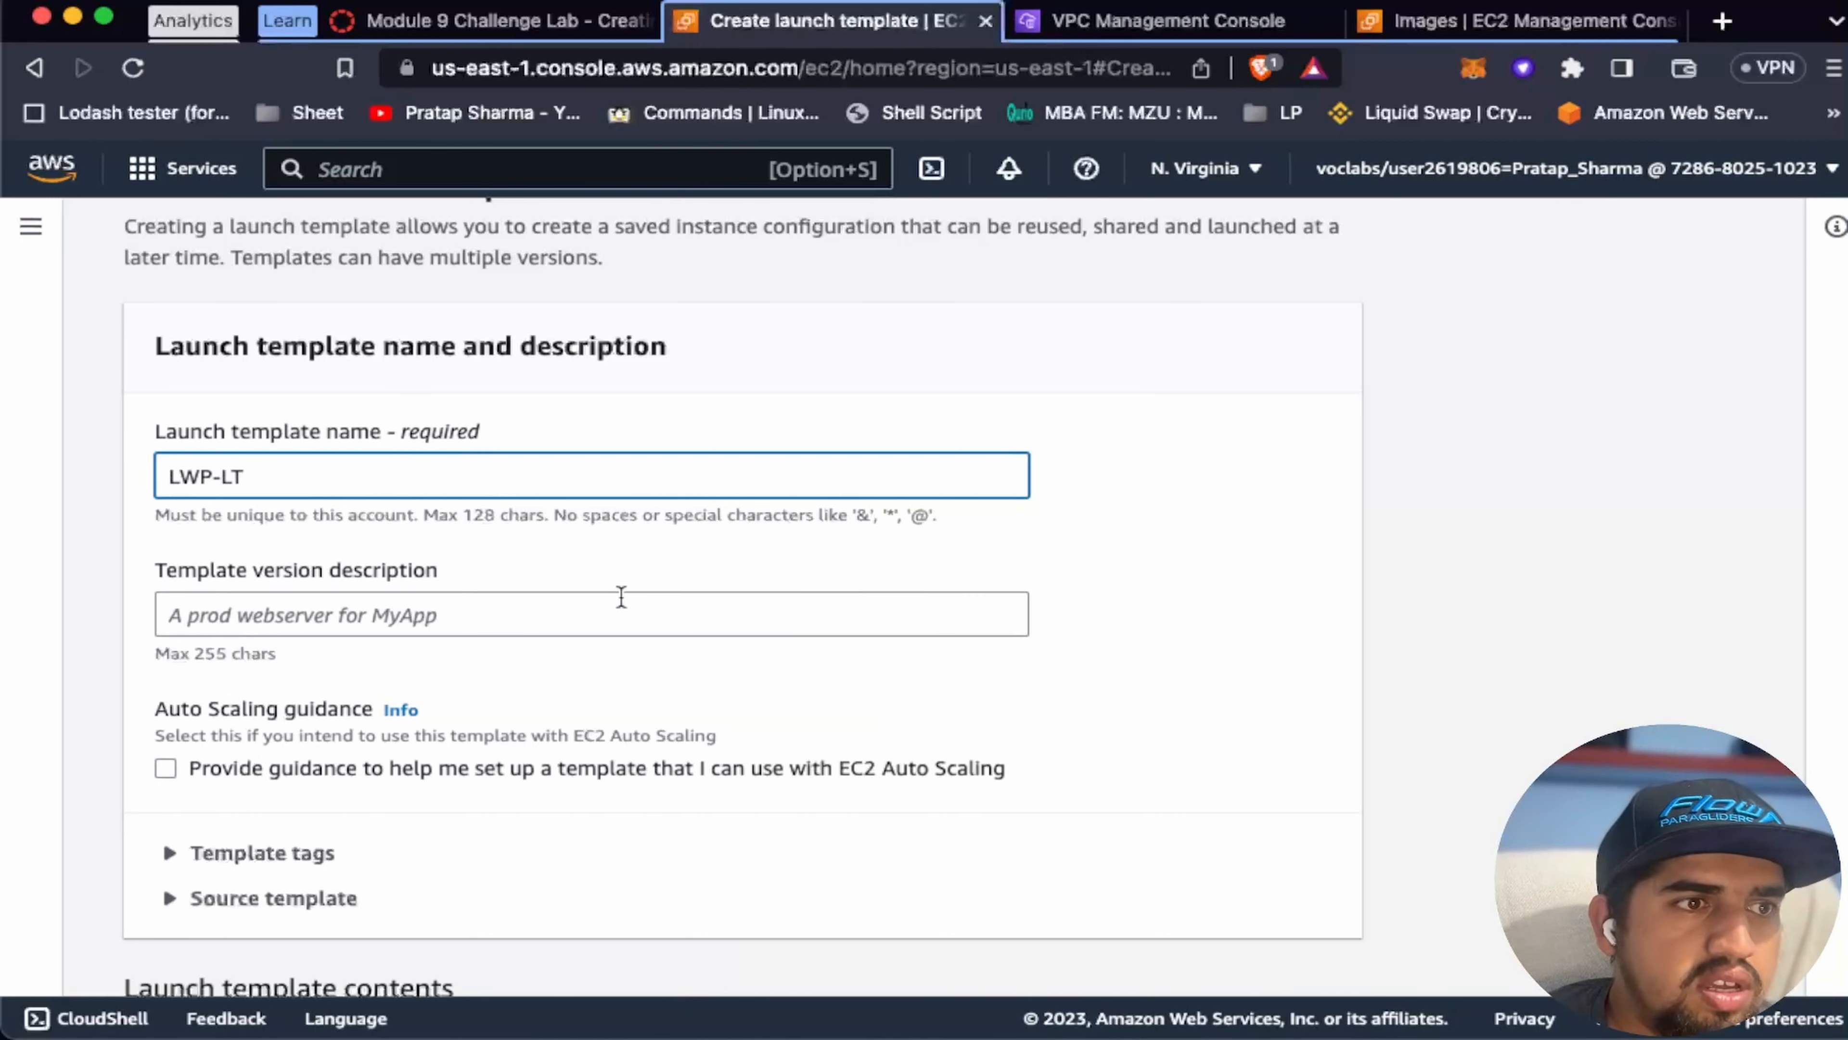
Step: Copy the launch template name into the template version description so that it reads LWP-LT
scroll(621, 597, down, 1)
key(super+a)
key(super+c)
click(304, 524)
key(super+v)
Step: Recheck the required AMI in the Task 4 instructions and find the launch template's machine image options
scroll(614, 597, down, 1)
scroll(613, 597, down, 2)
click(542, 29)
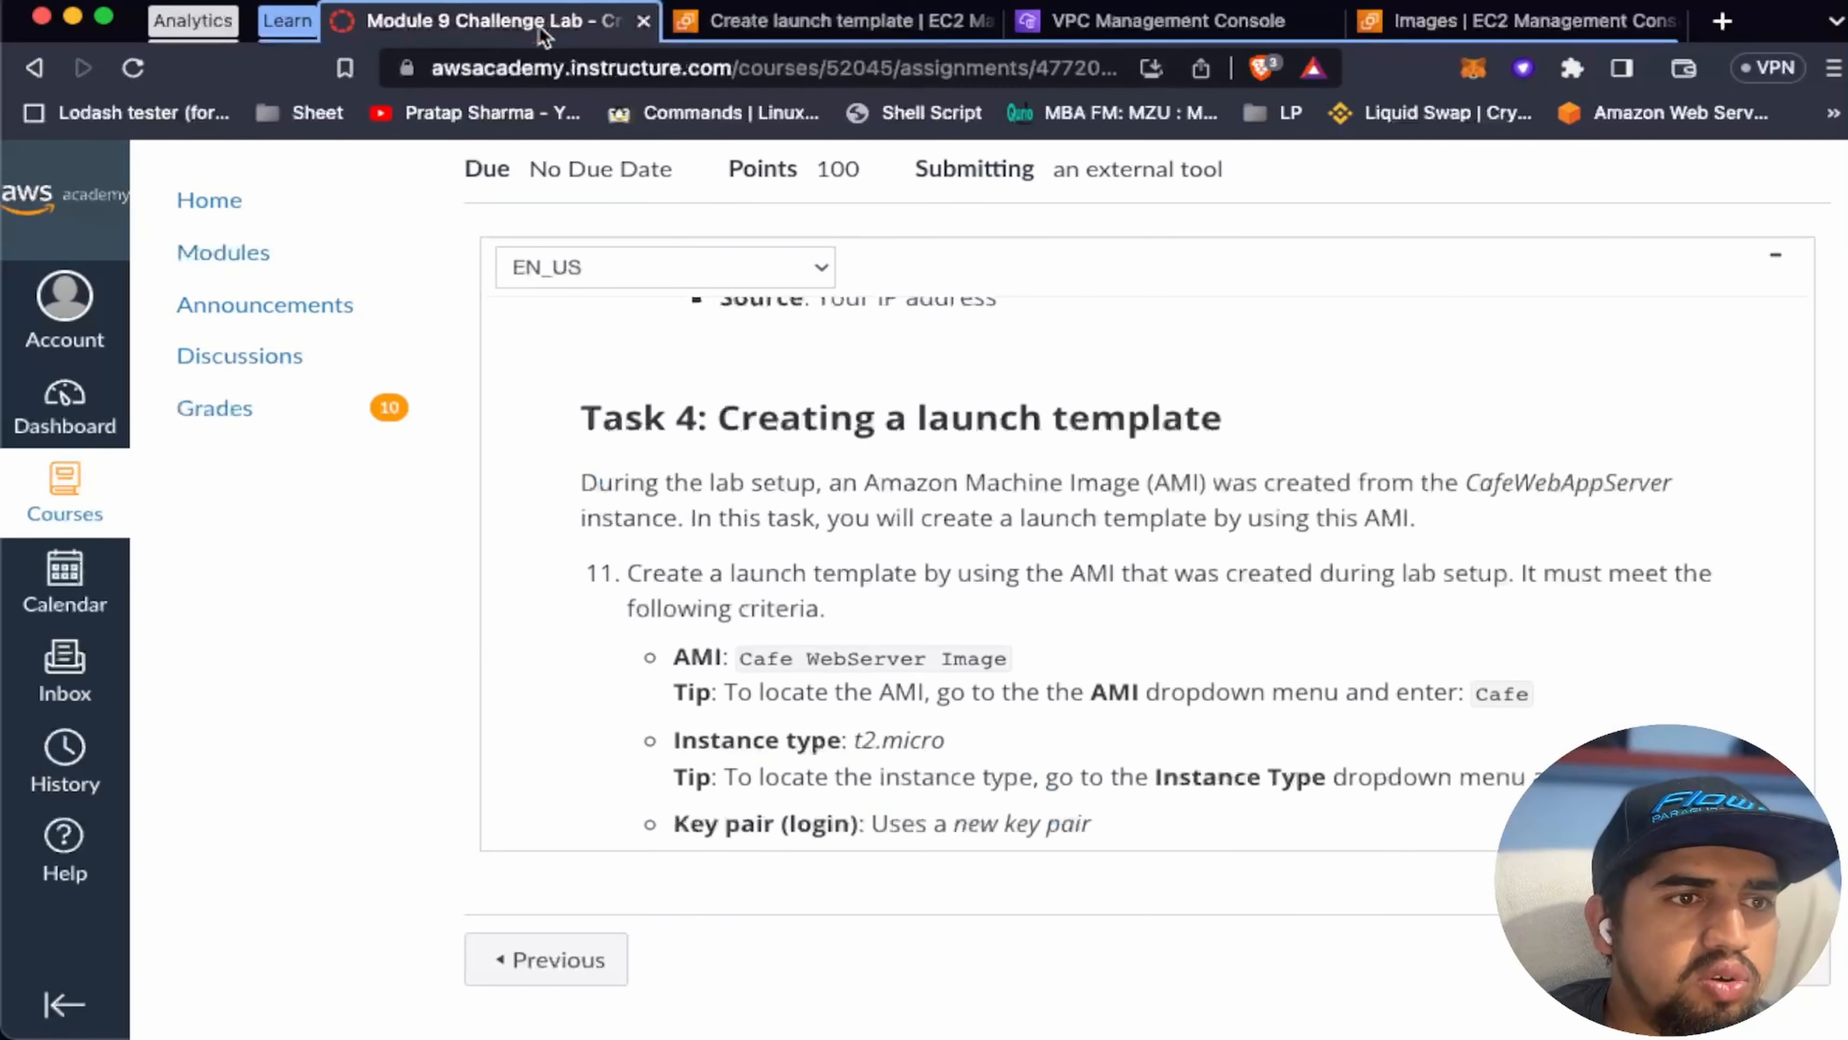
scroll(856, 604, down, 2)
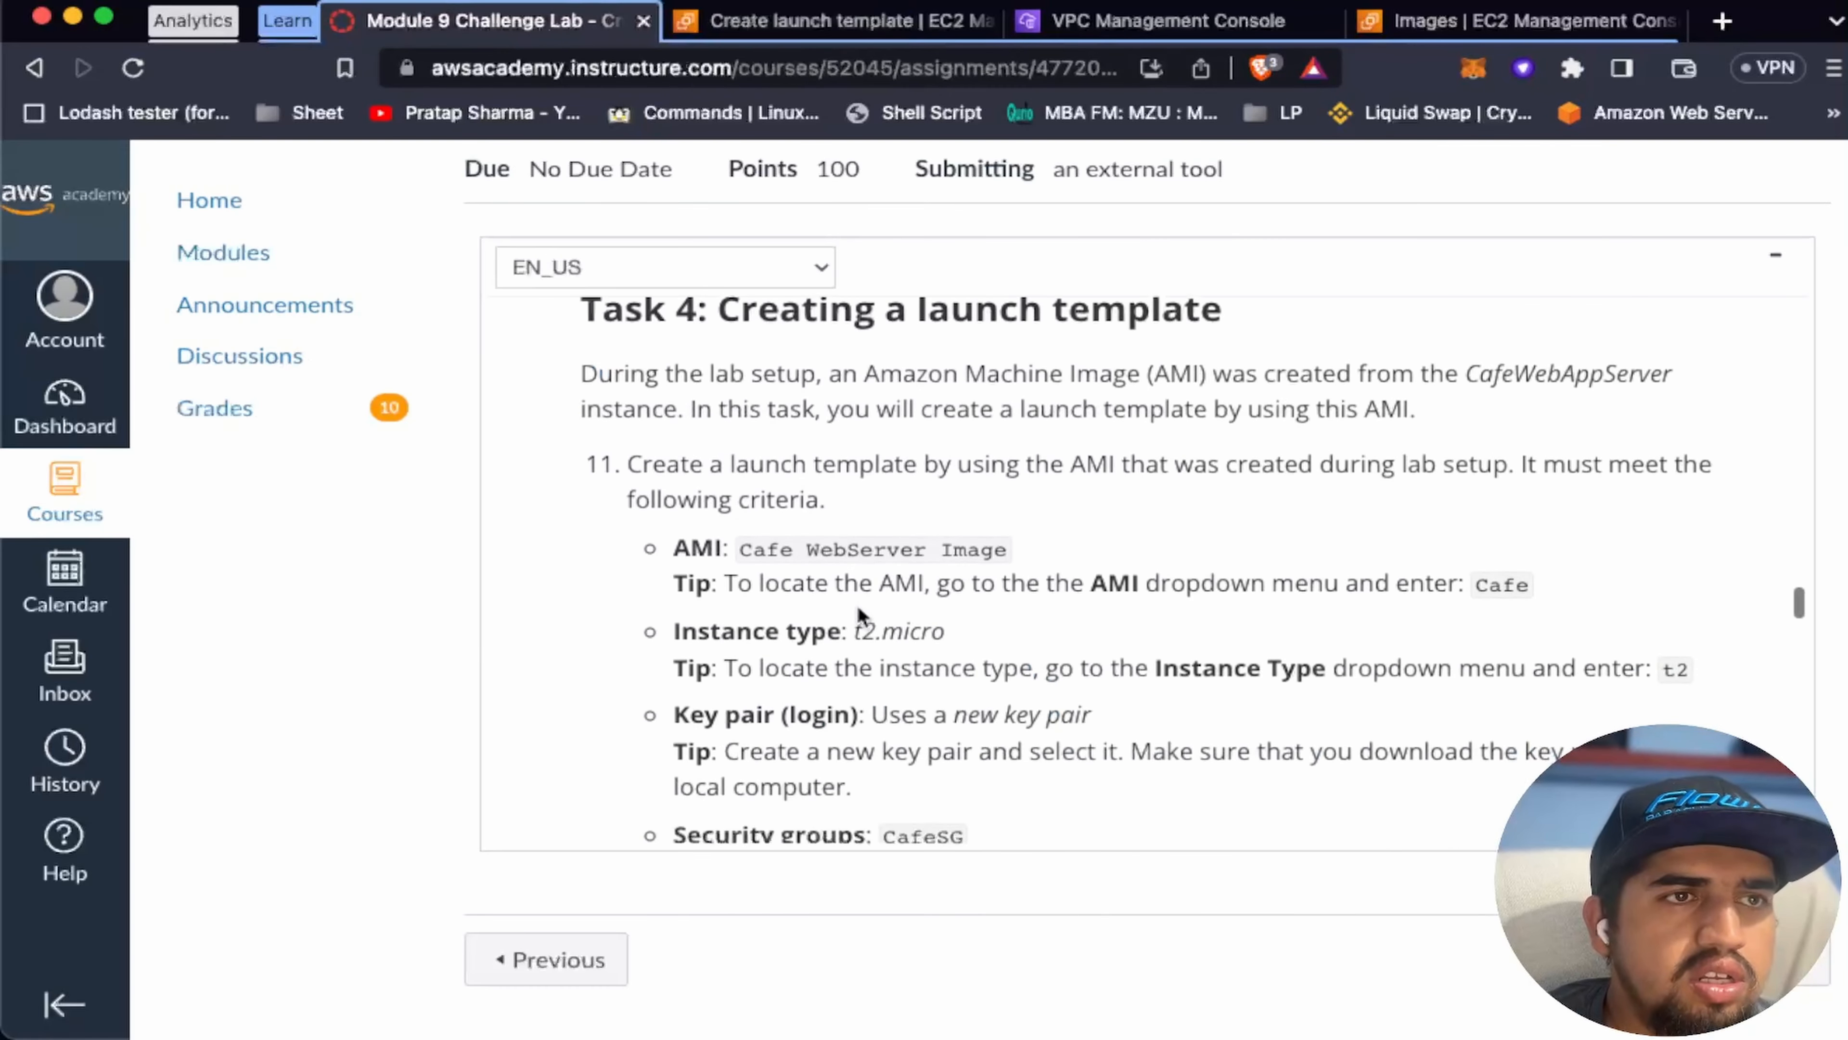
click(789, 30)
scroll(742, 612, down, 2)
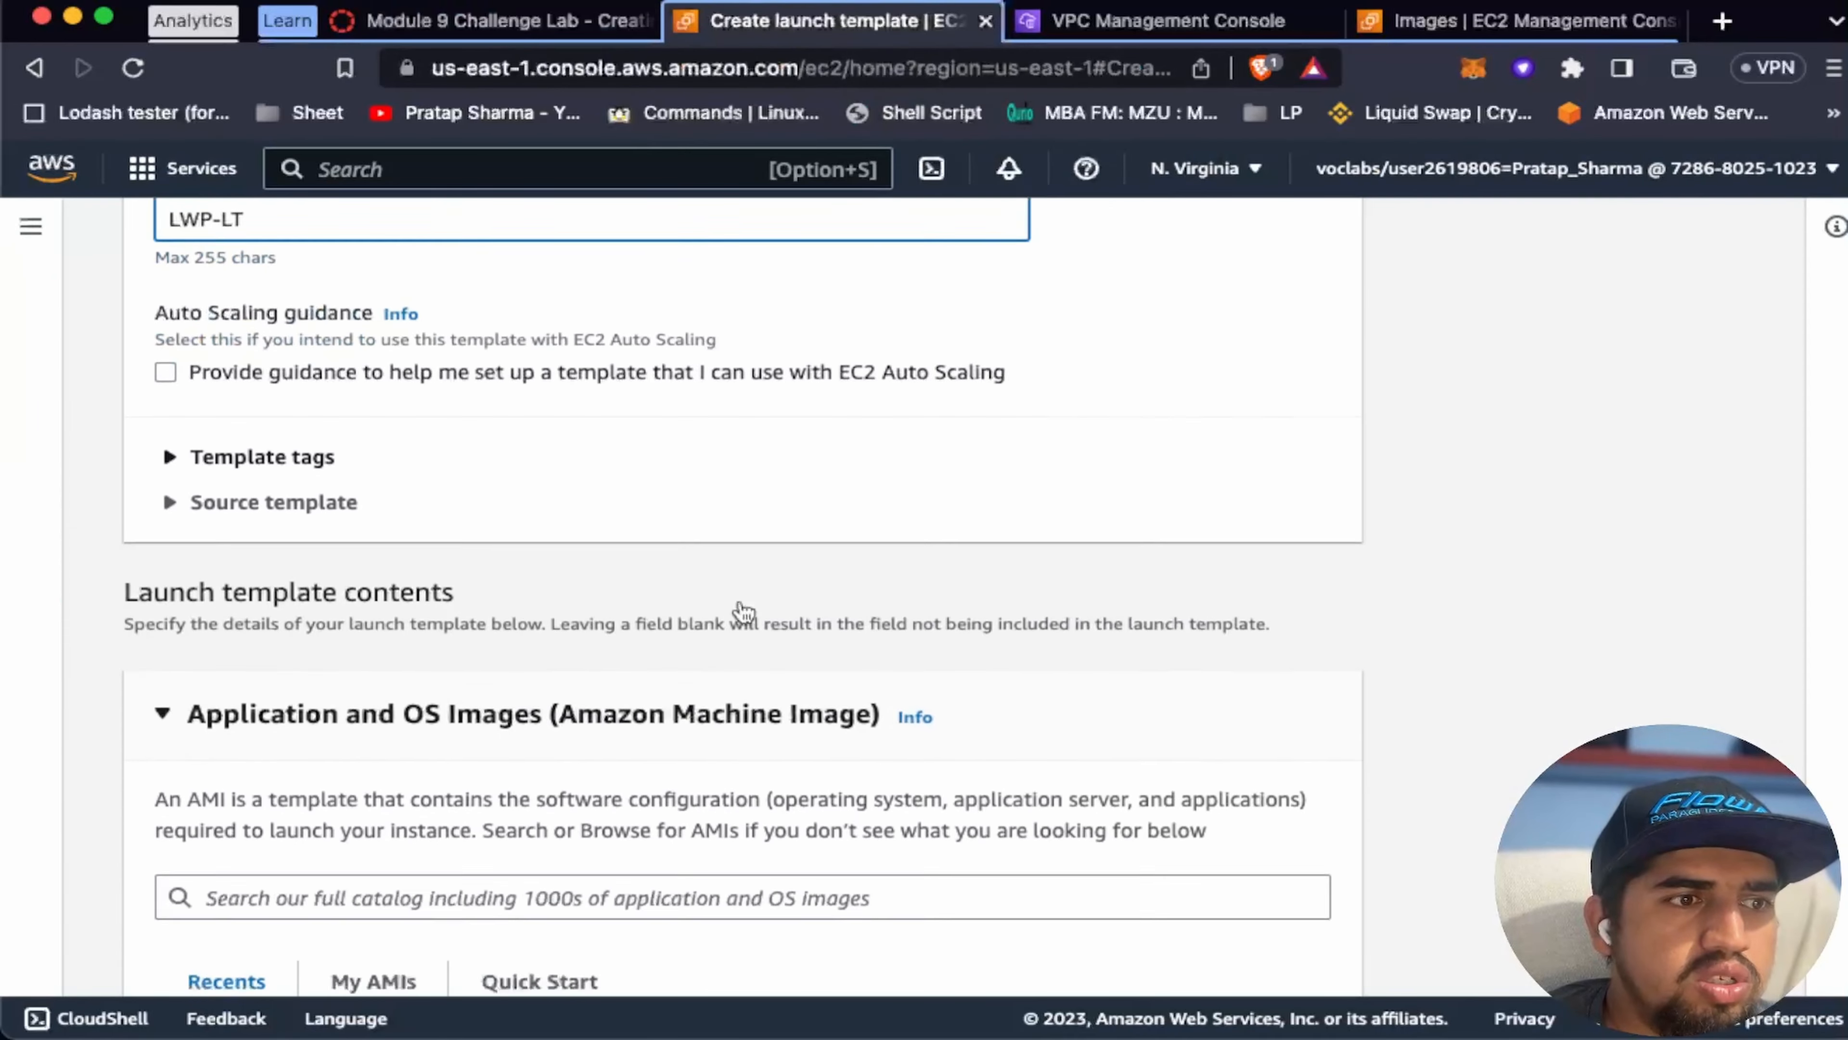
scroll(742, 612, down, 4)
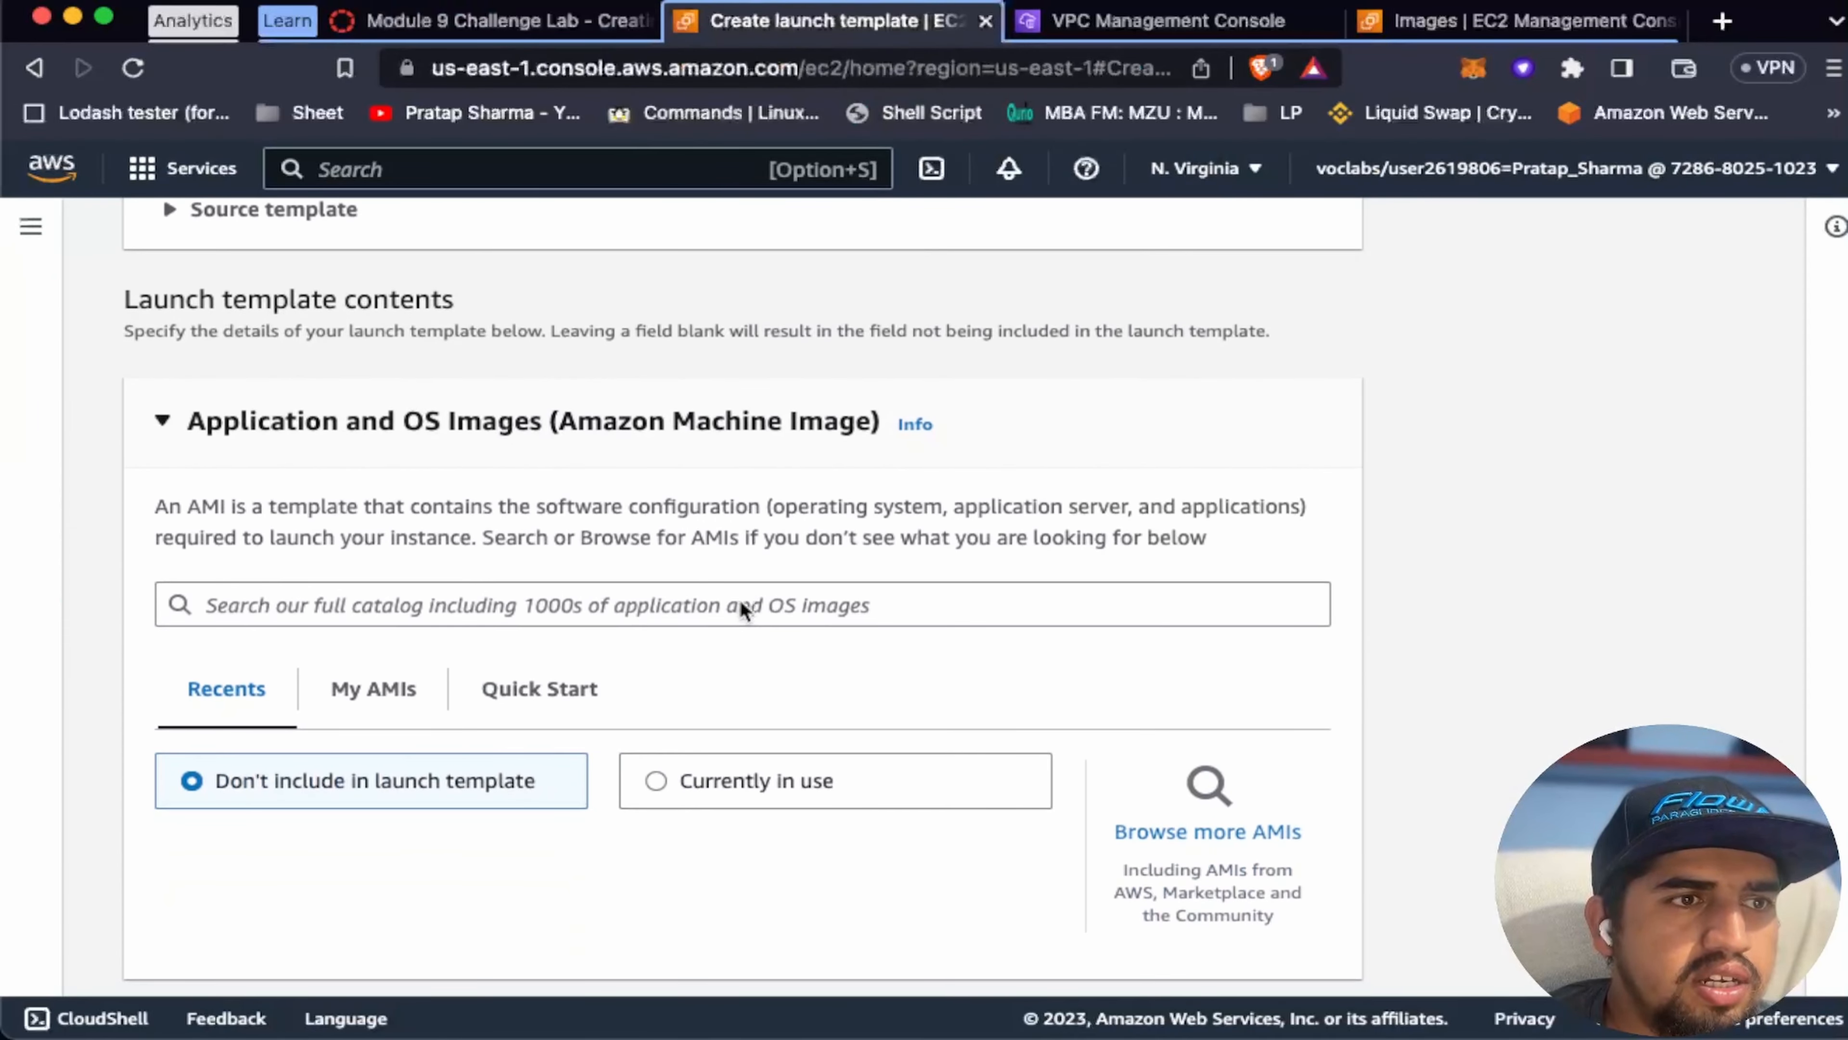
Step: Select the self-owned Cafe WebServer Image as the launch template's AMI
scroll(741, 600, down, 1)
click(403, 612)
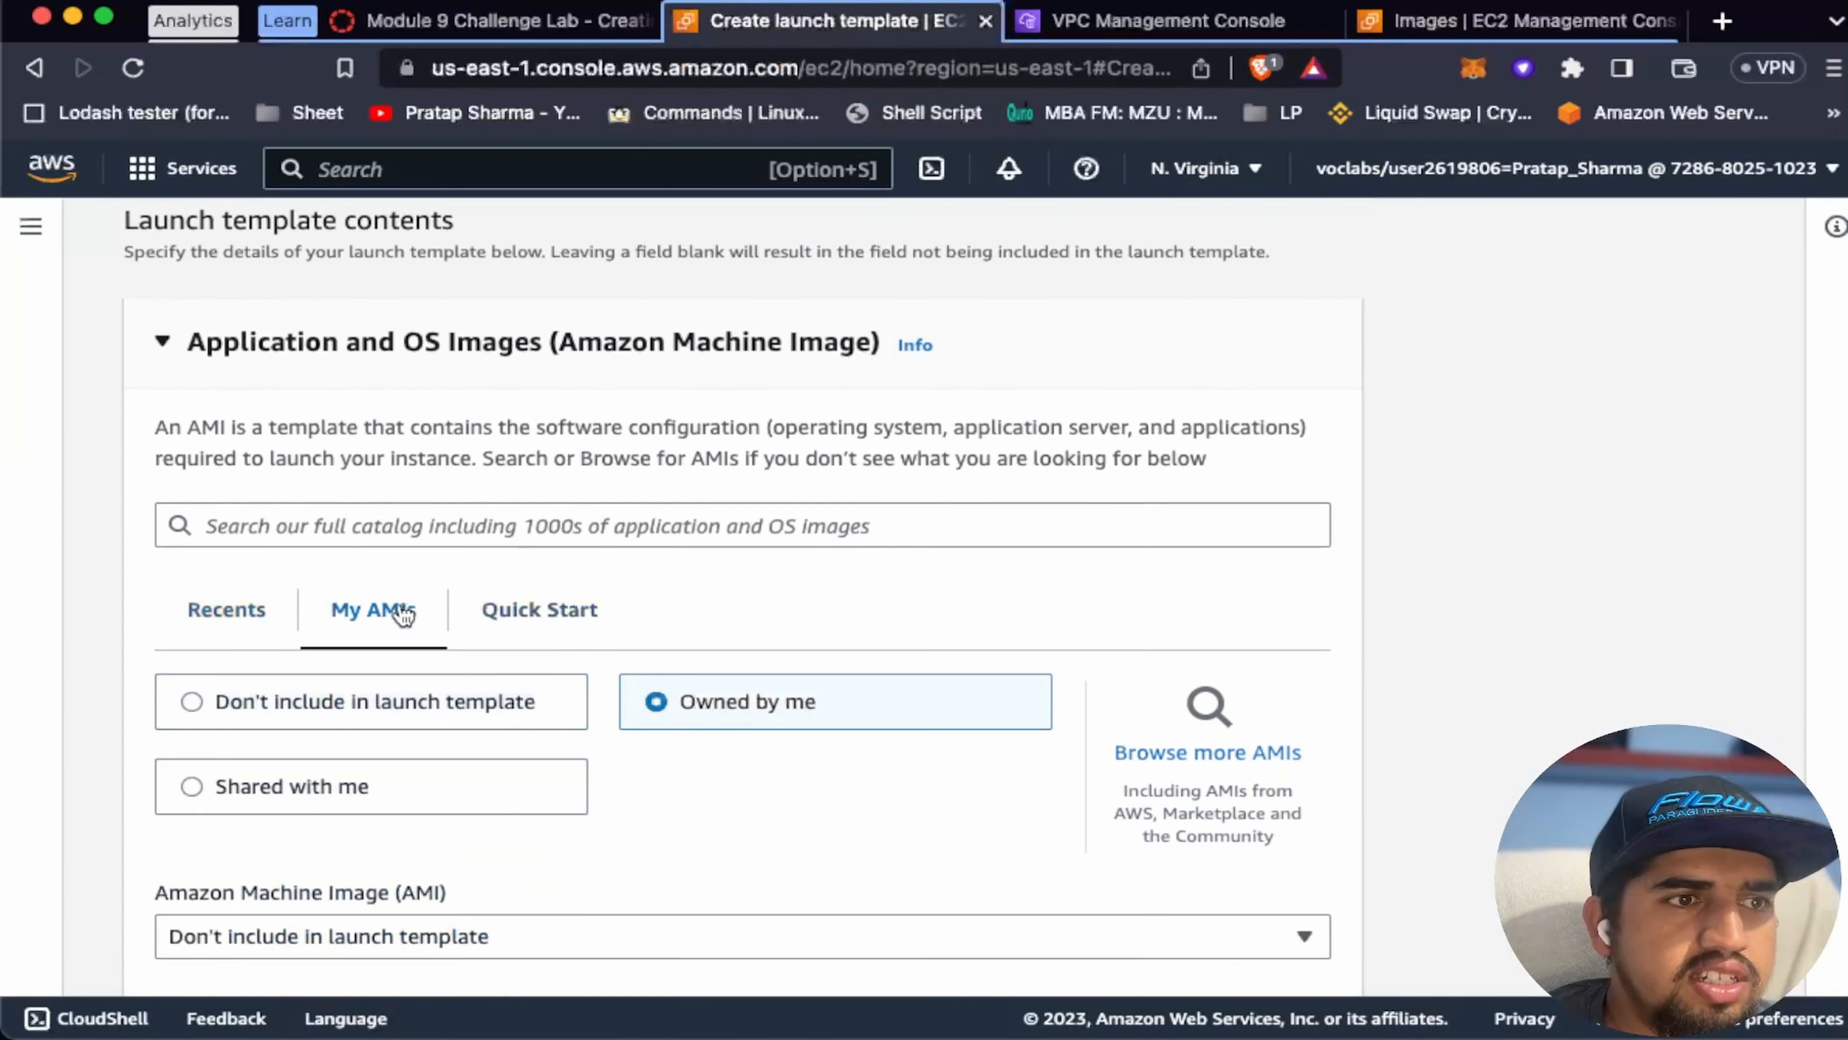
scroll(666, 659, down, 3)
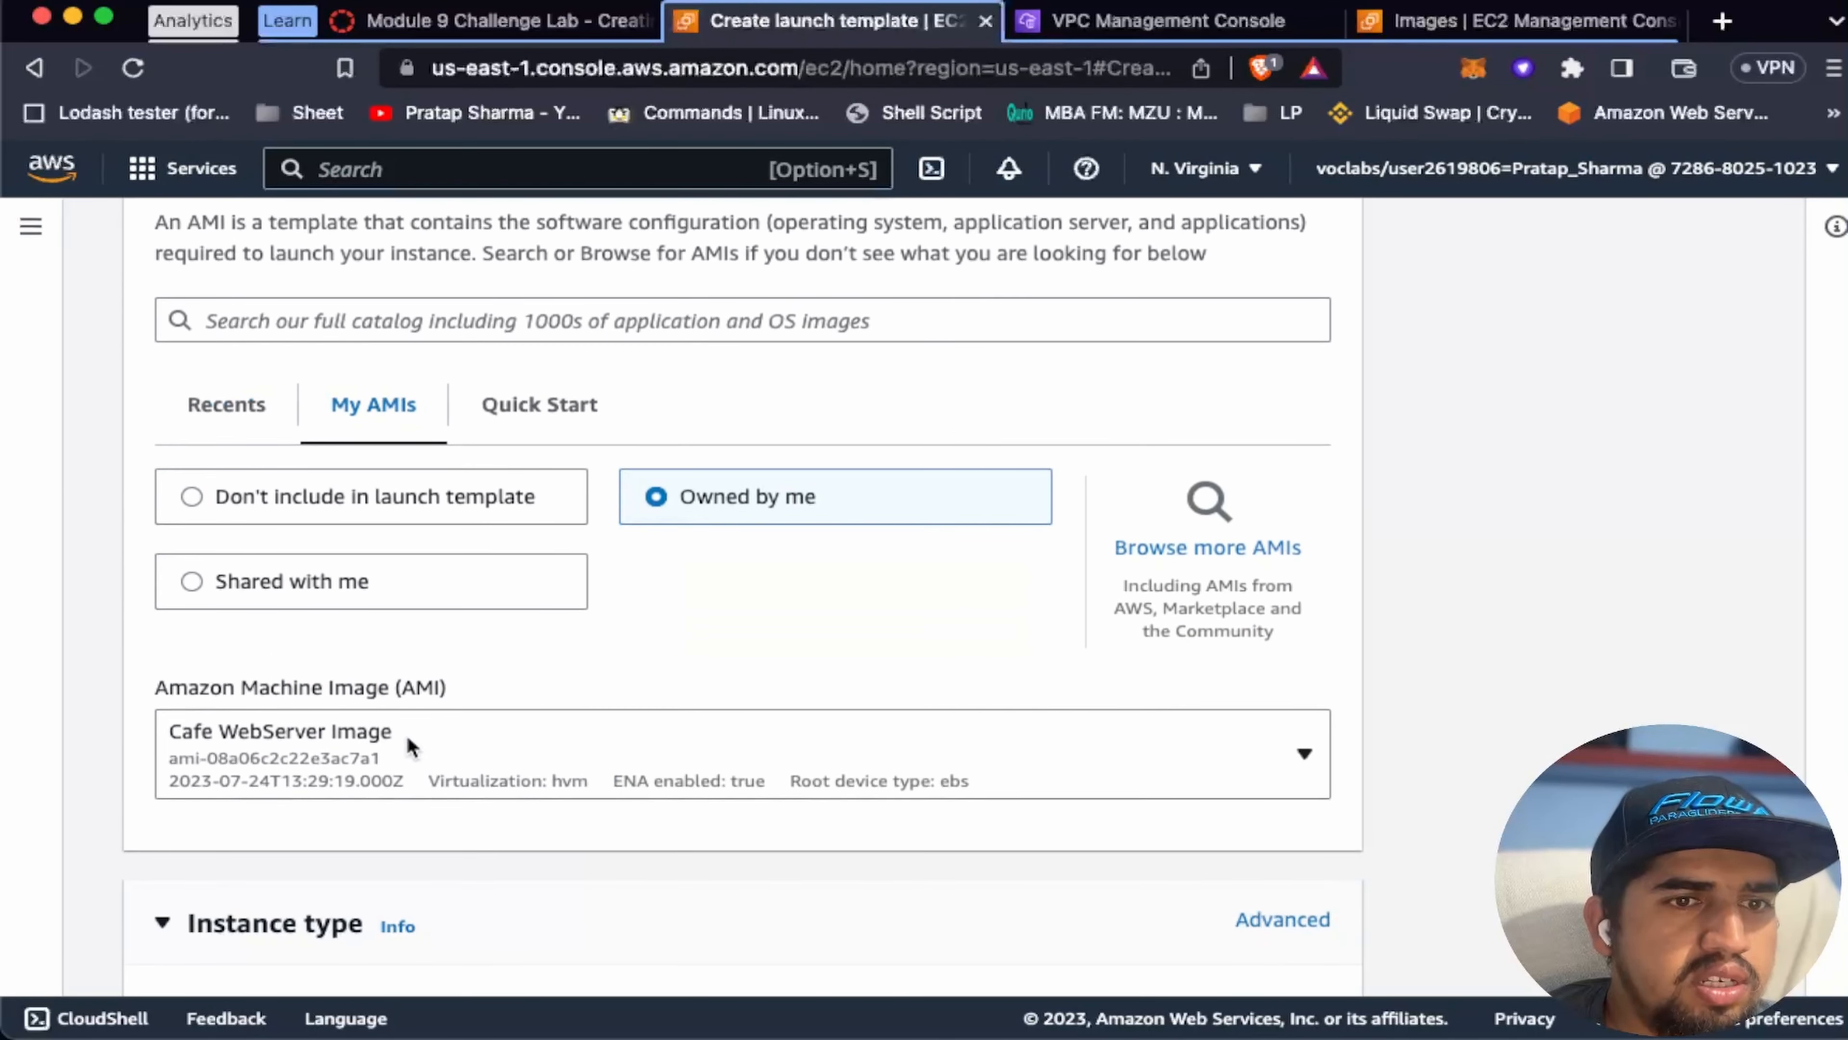
click(406, 734)
click(336, 698)
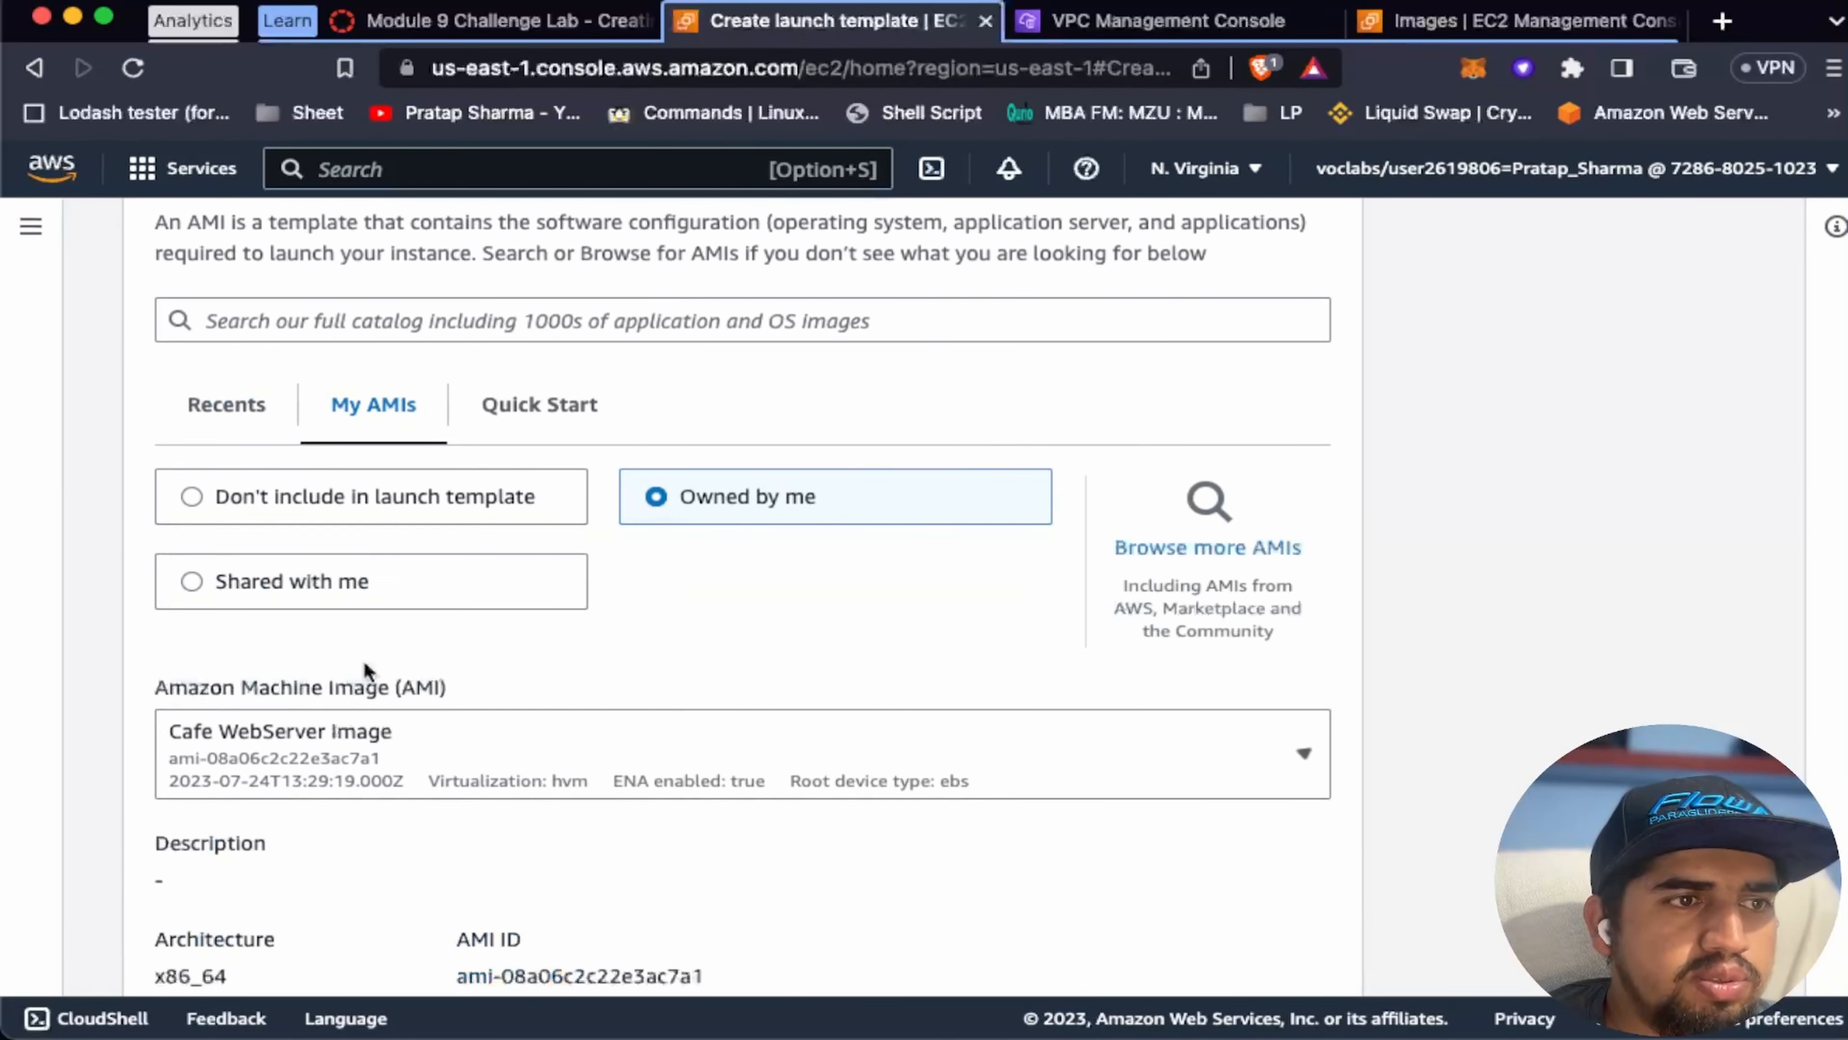
Step: Set the launch template's instance type to t2.micro
scroll(786, 621, down, 5)
scroll(823, 568, down, 4)
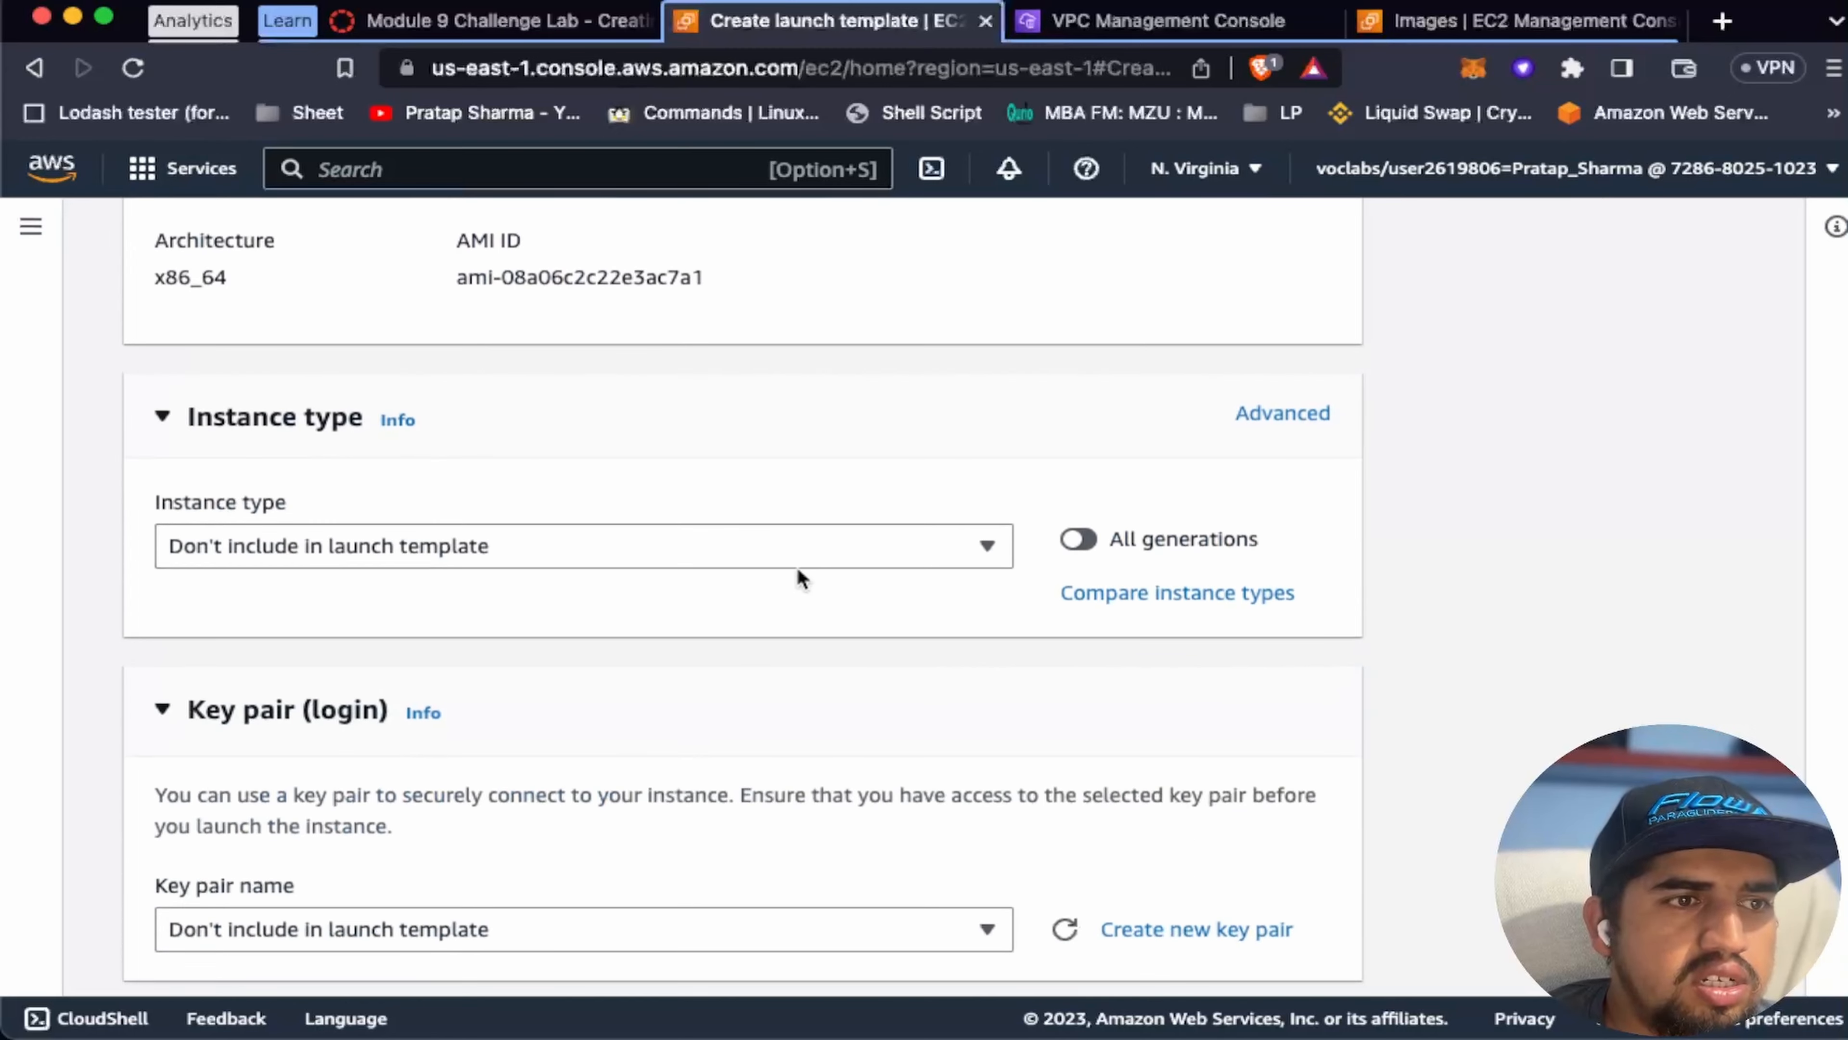
click(679, 543)
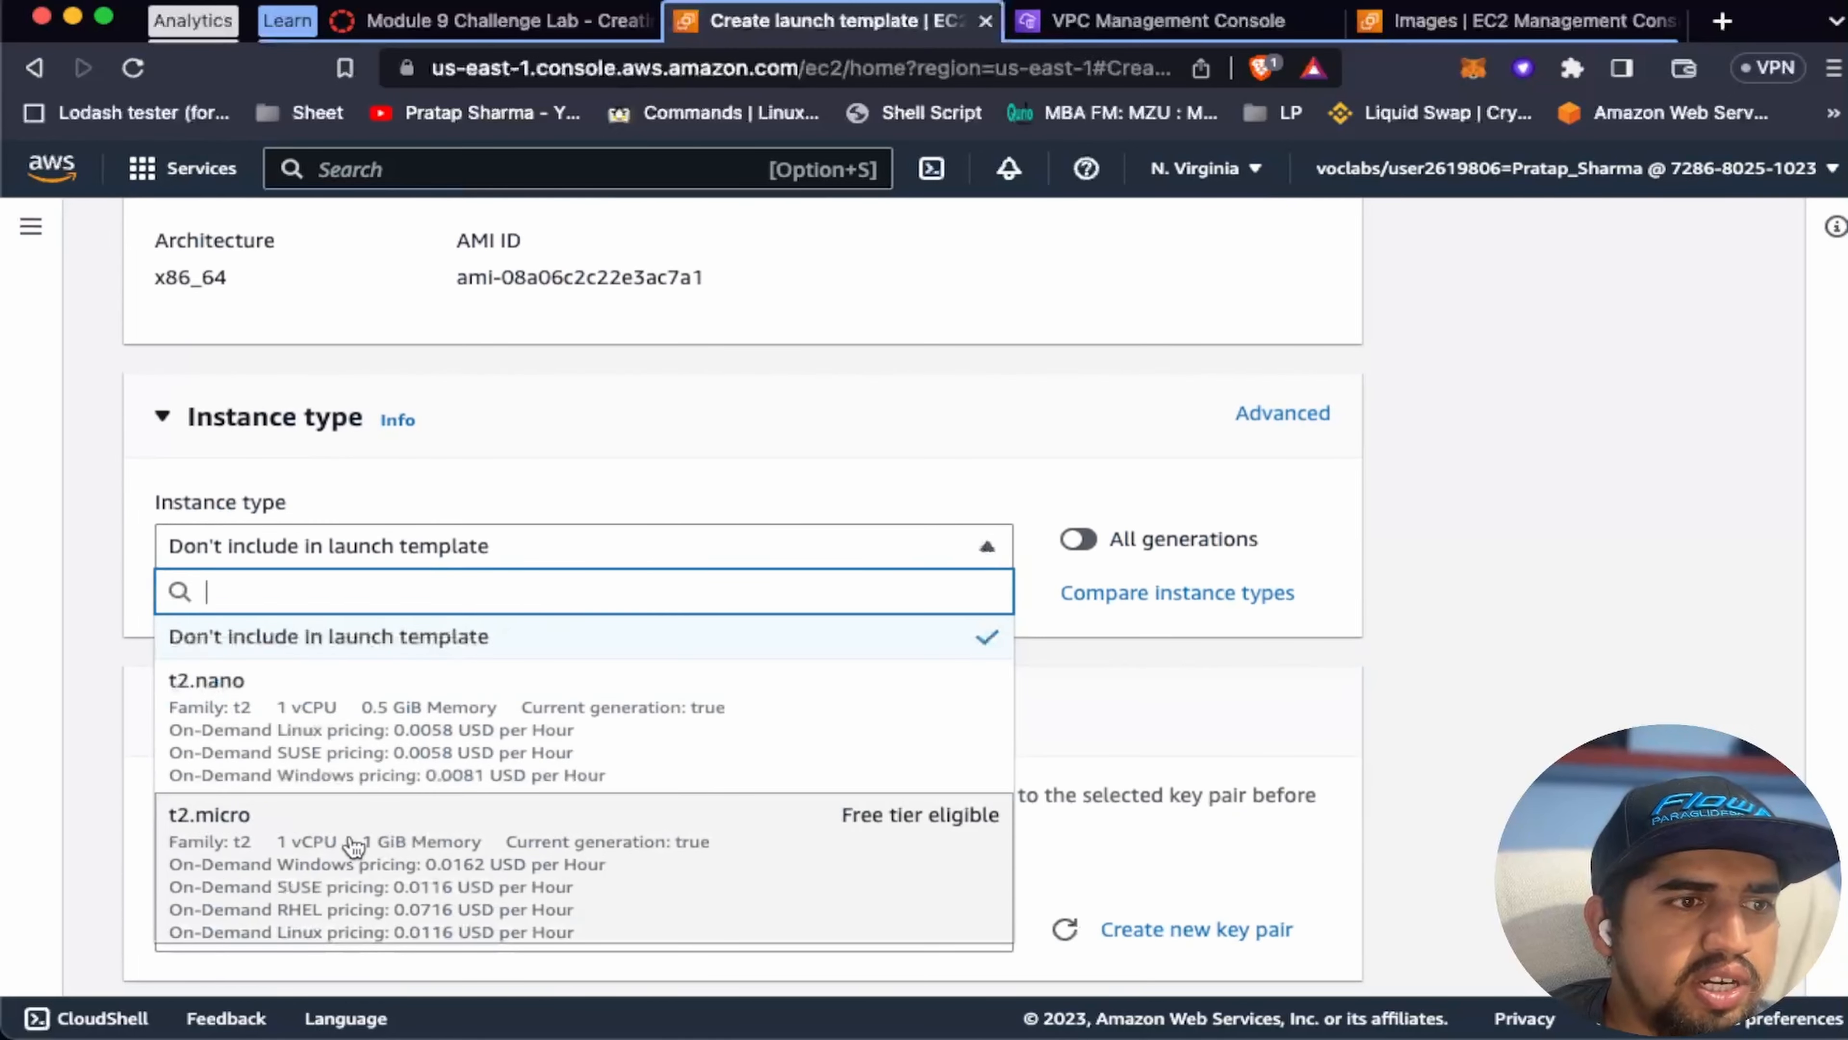
click(350, 839)
Step: Check the key pair requirement in the lab instructions and start a new key pair named vockey2 for the launch template
click(501, 23)
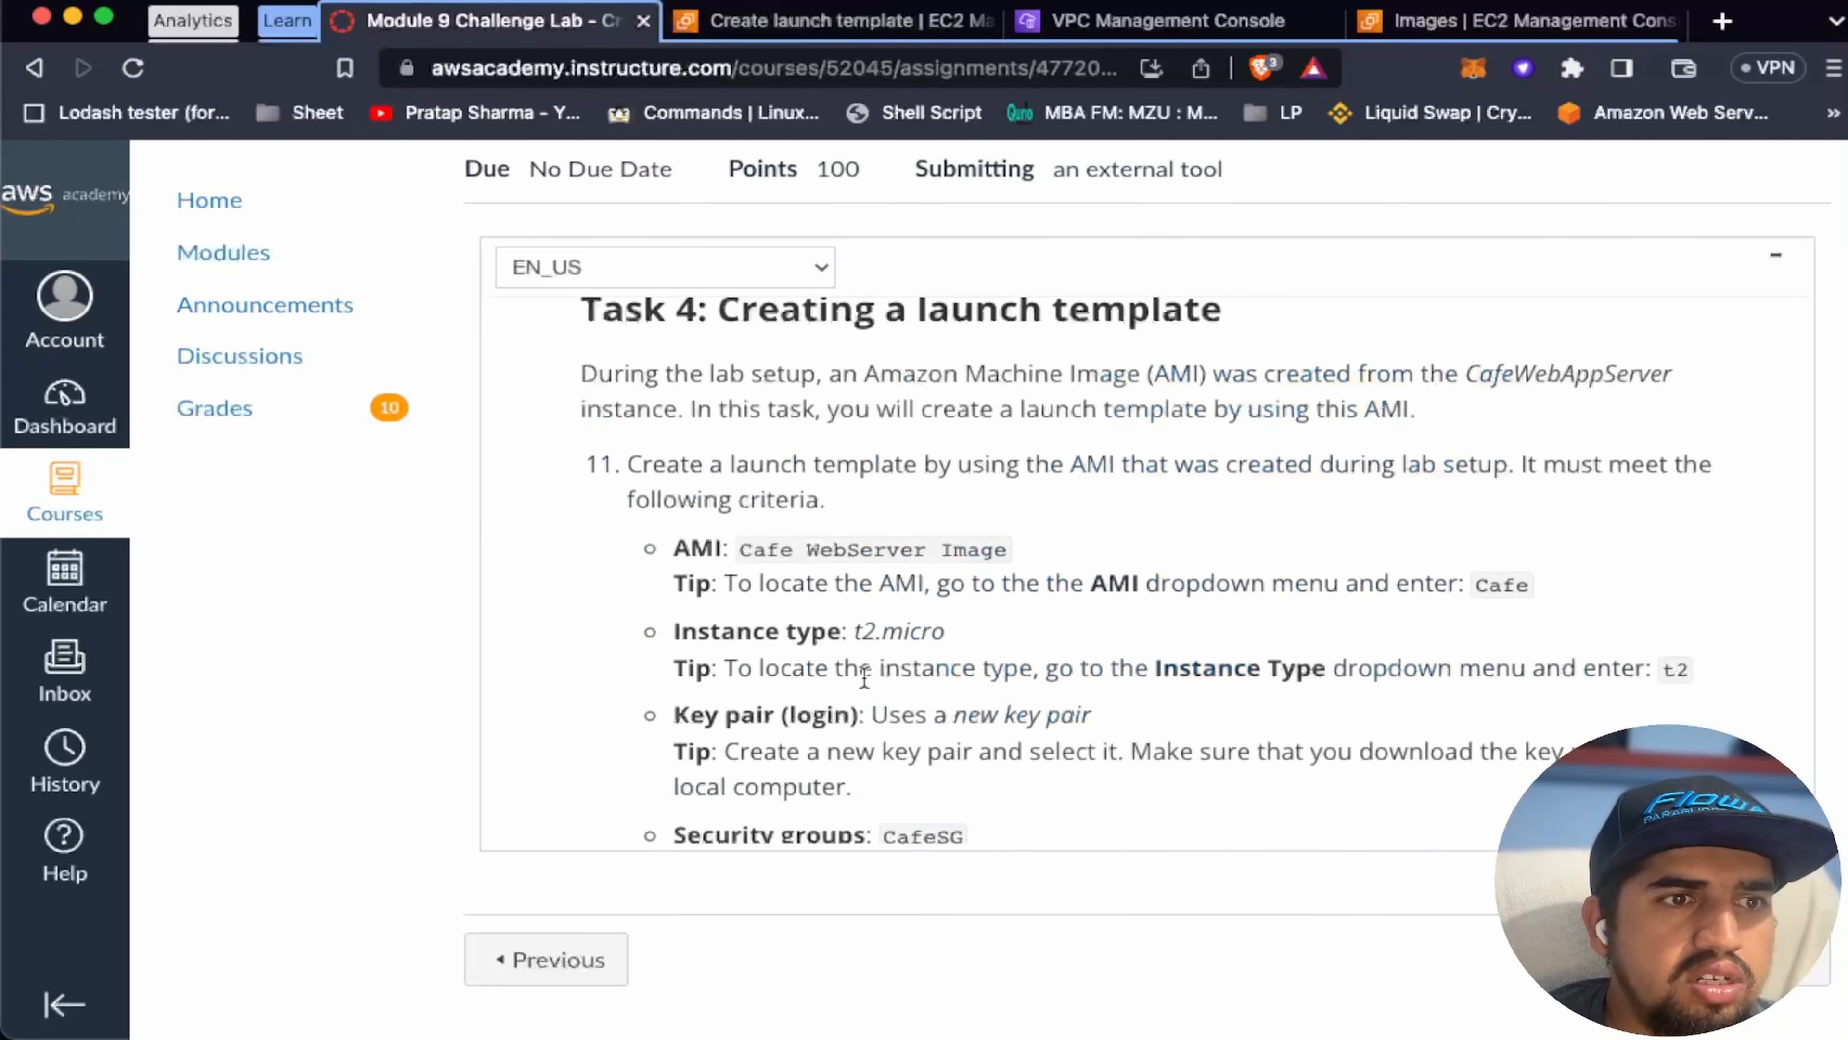
scroll(983, 648, down, 3)
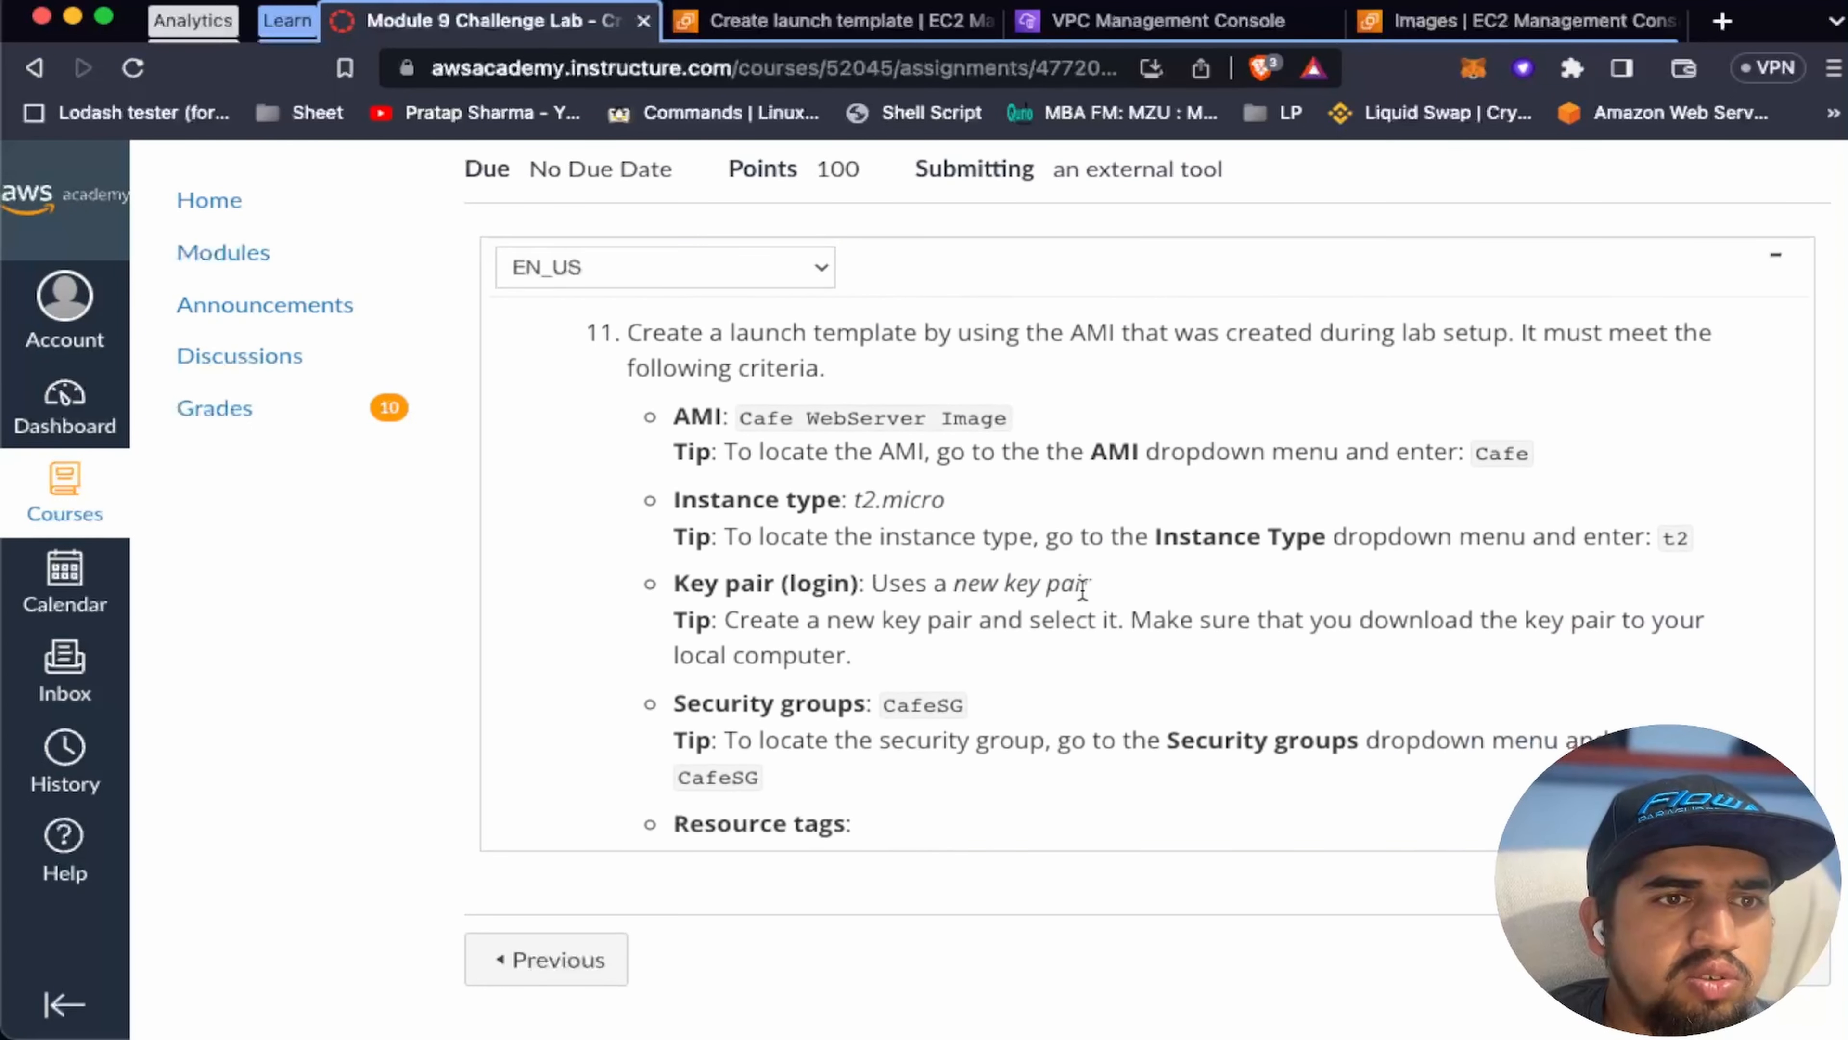
scroll(1076, 586, down, 1)
click(764, 21)
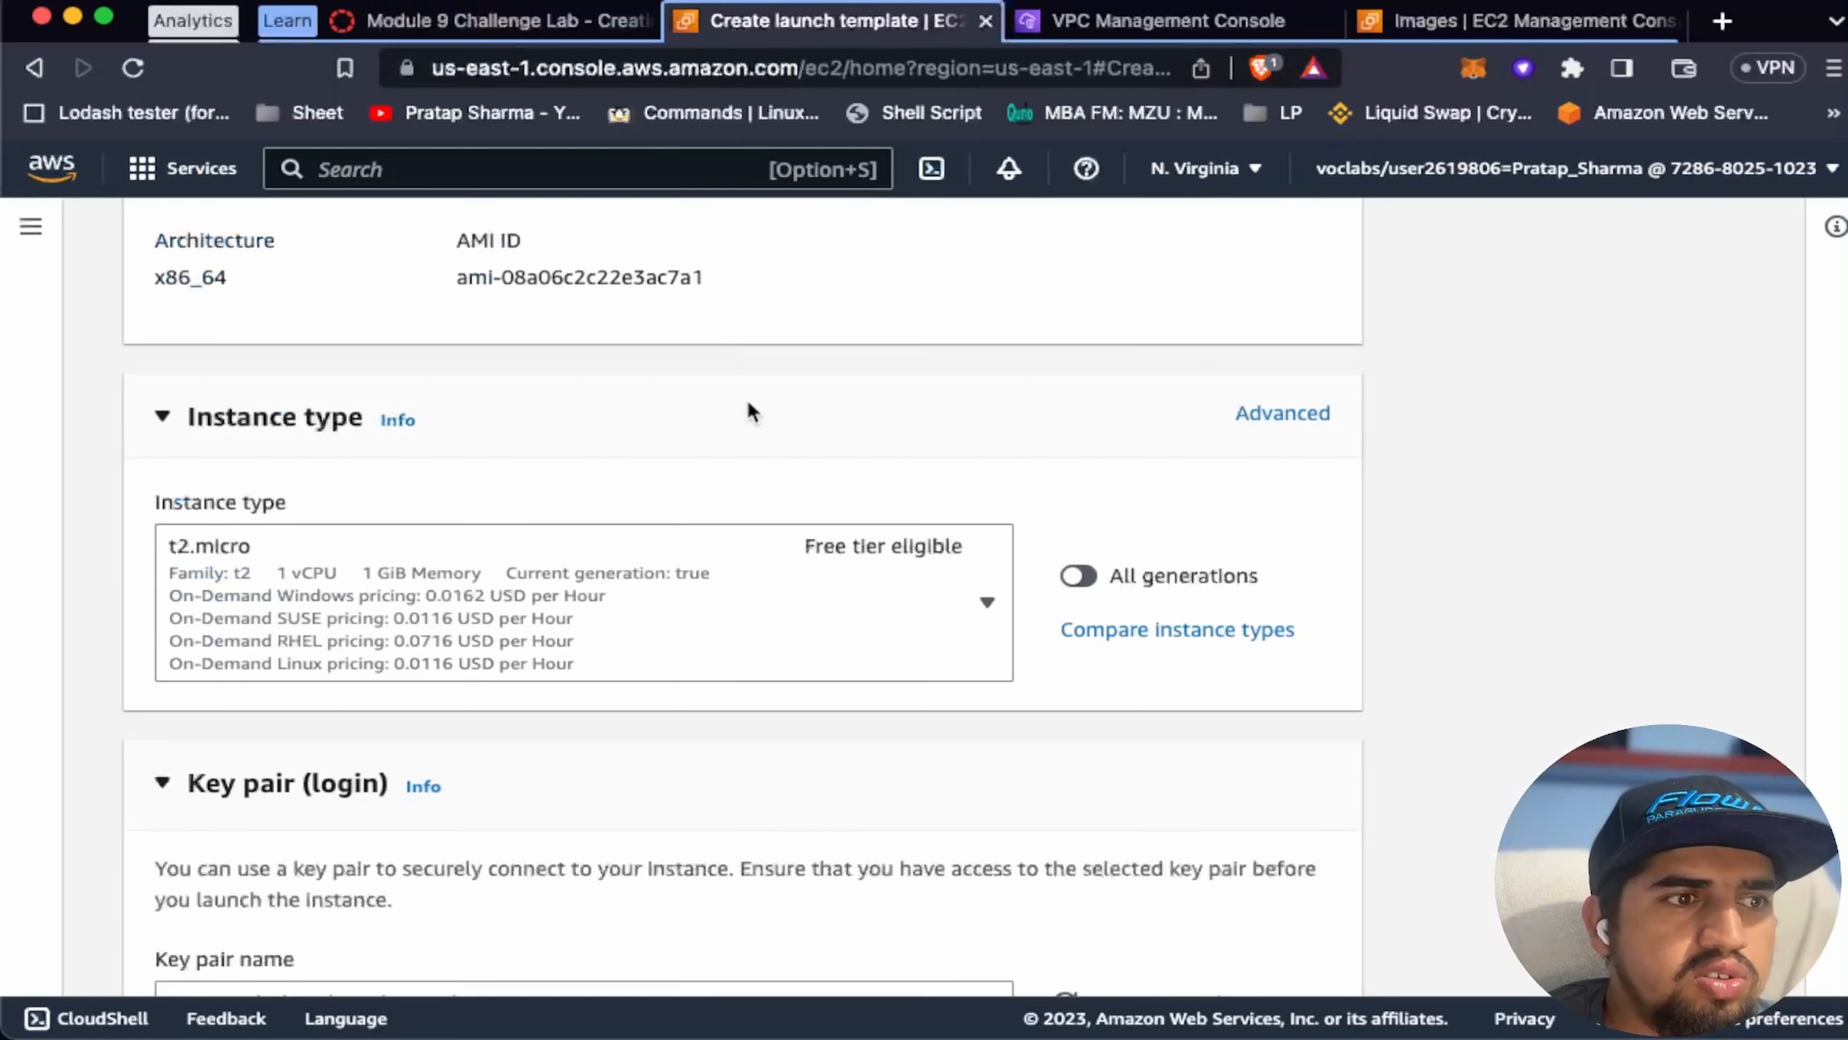
scroll(582, 713, down, 2)
click(444, 757)
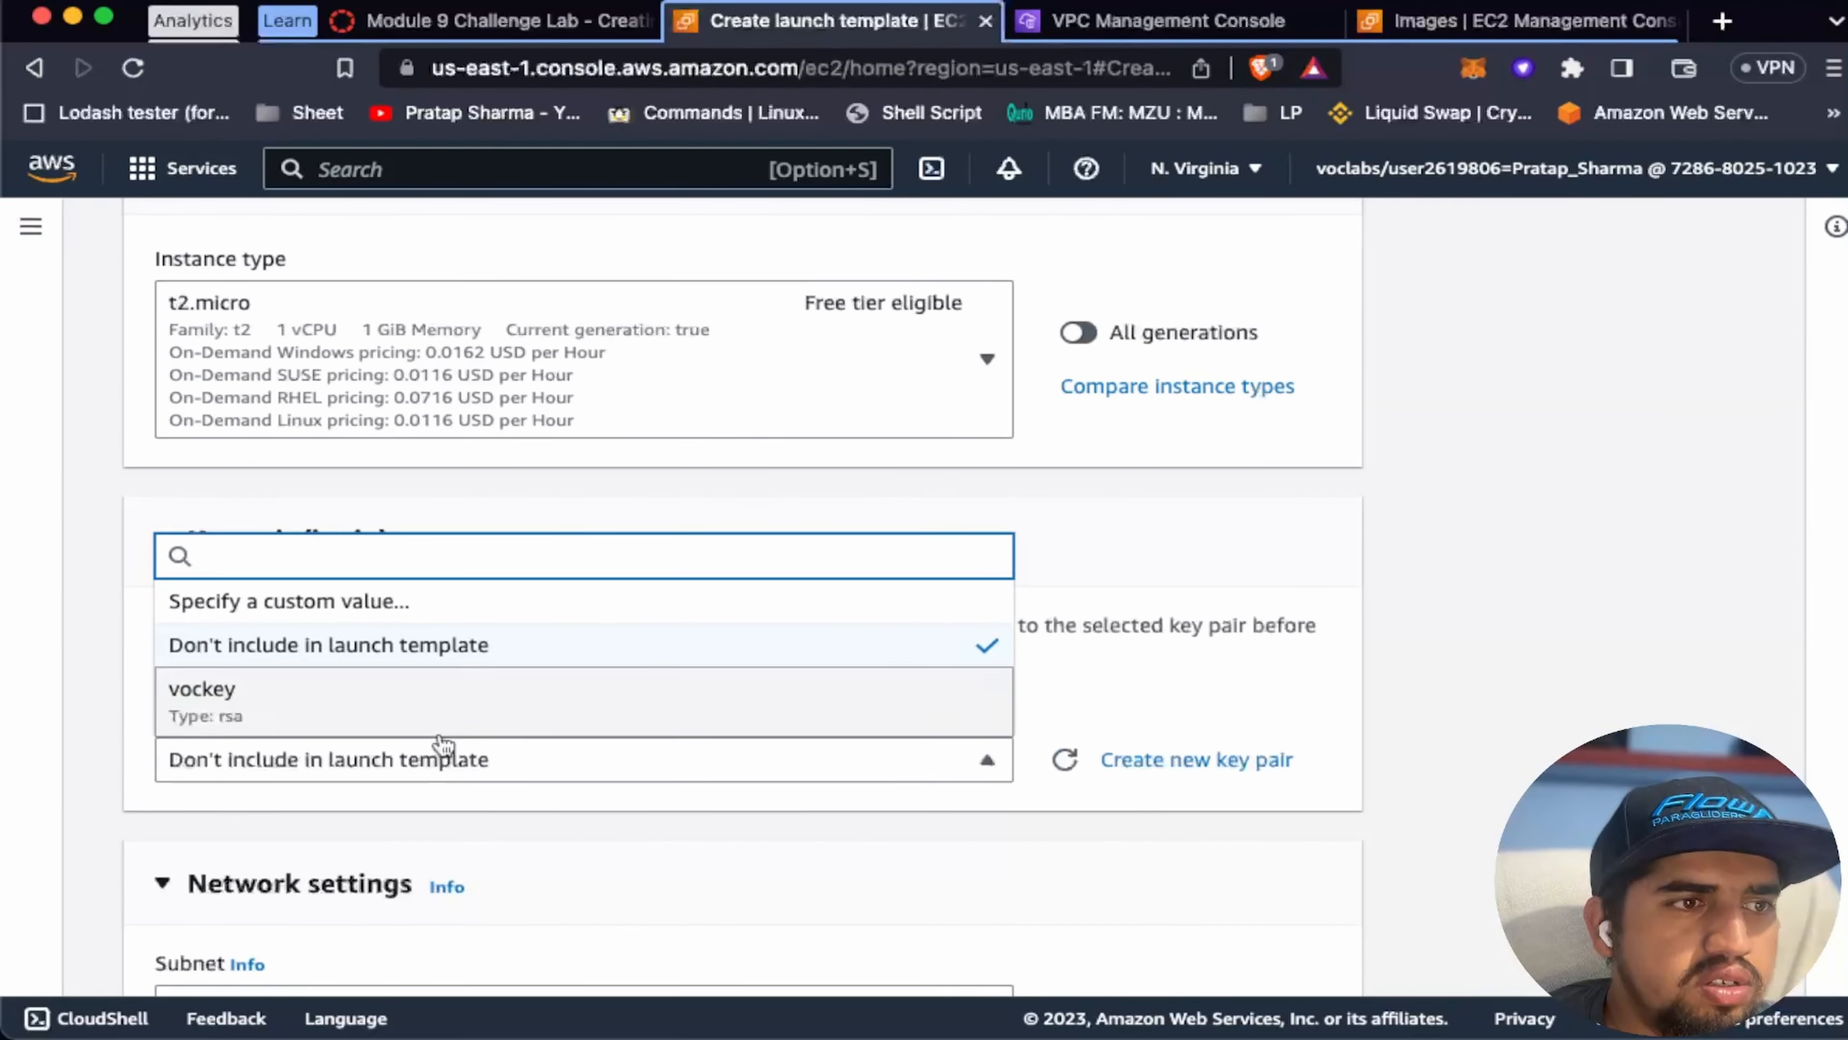
click(1193, 761)
click(656, 415)
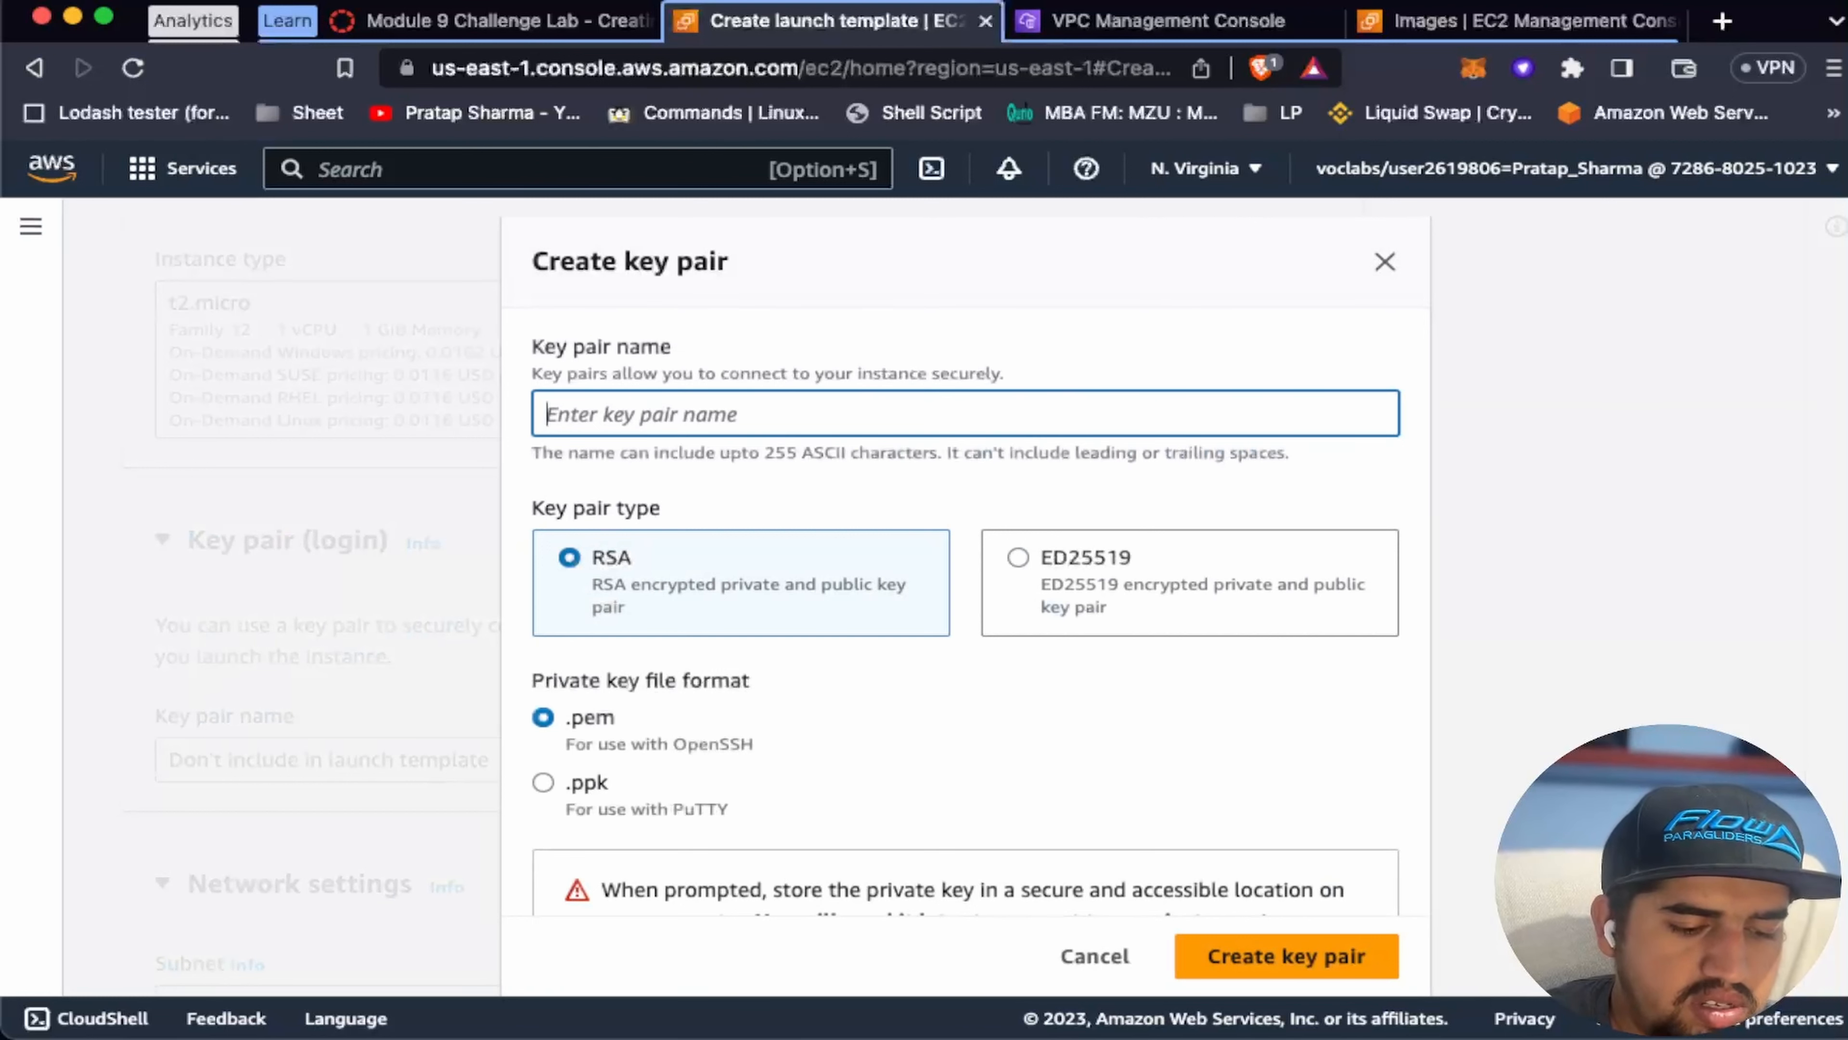
text(vocke)
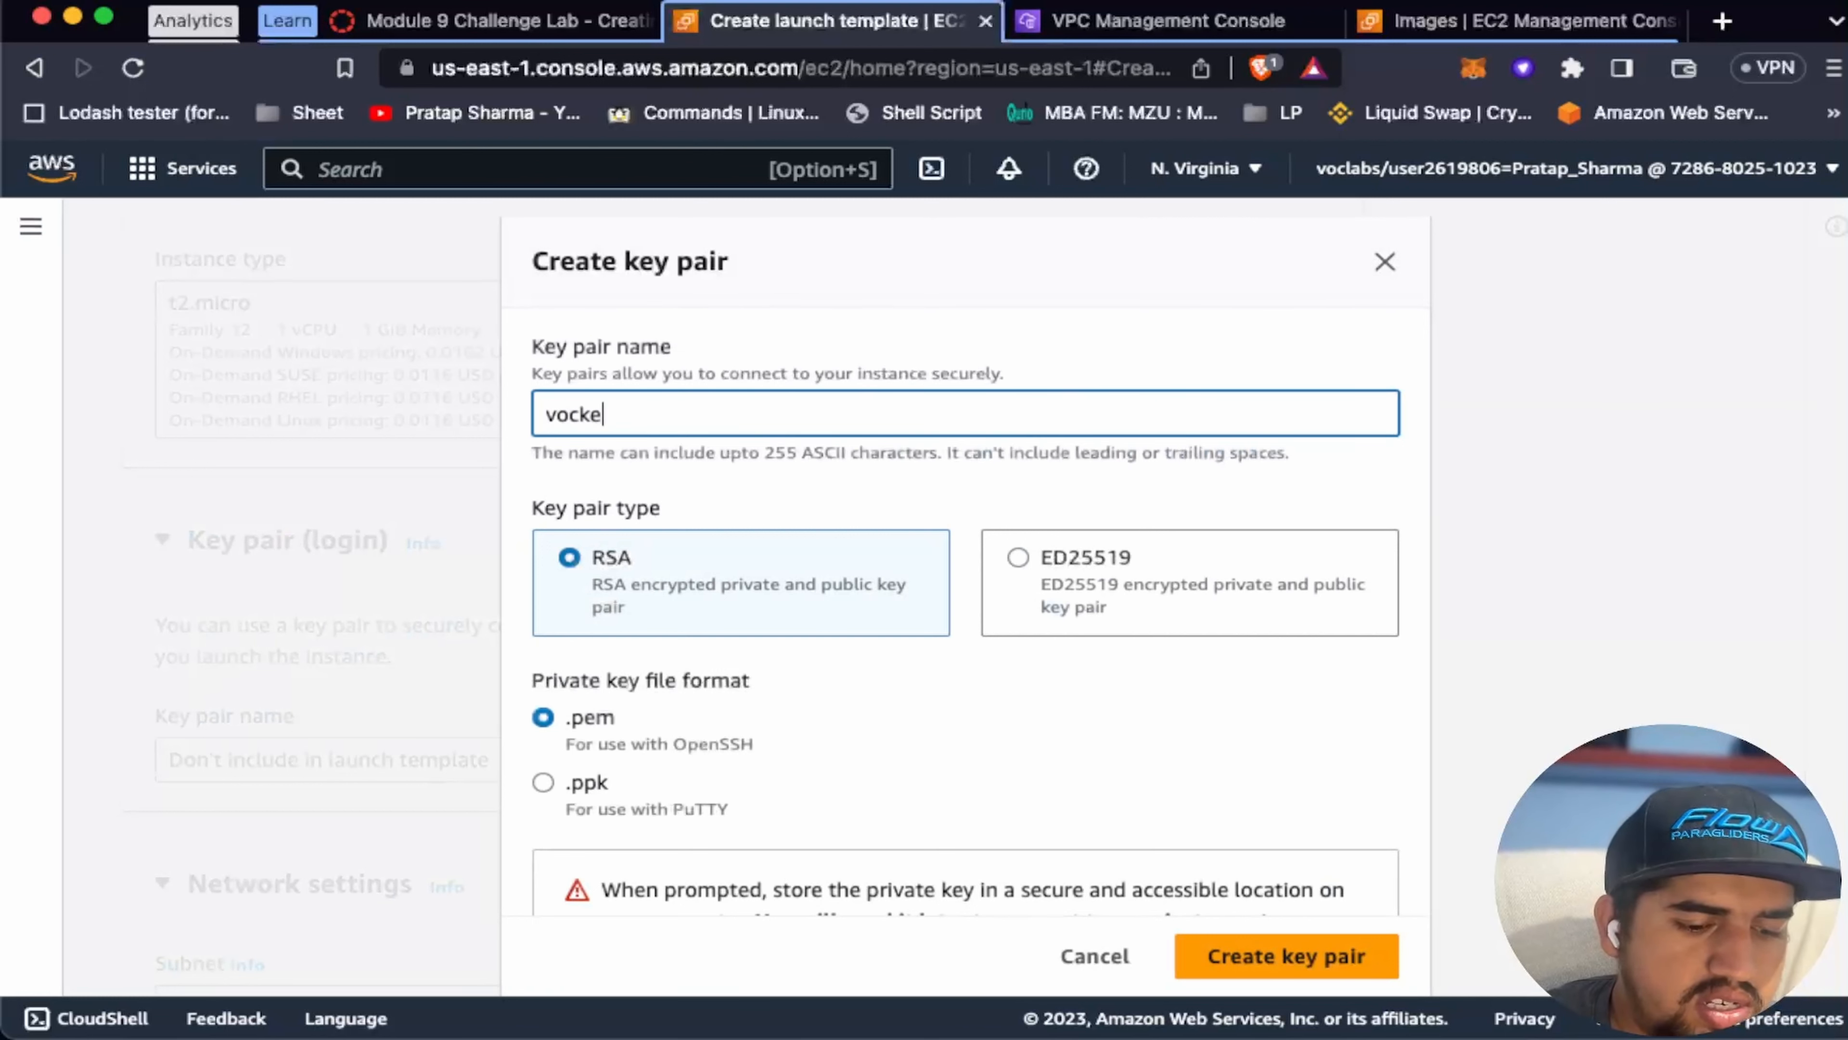
text(y2)
Step: Create the key pair with RSA type and .pem format, saving the private key file into the aws folder in Documents
scroll(826, 794, down, 3)
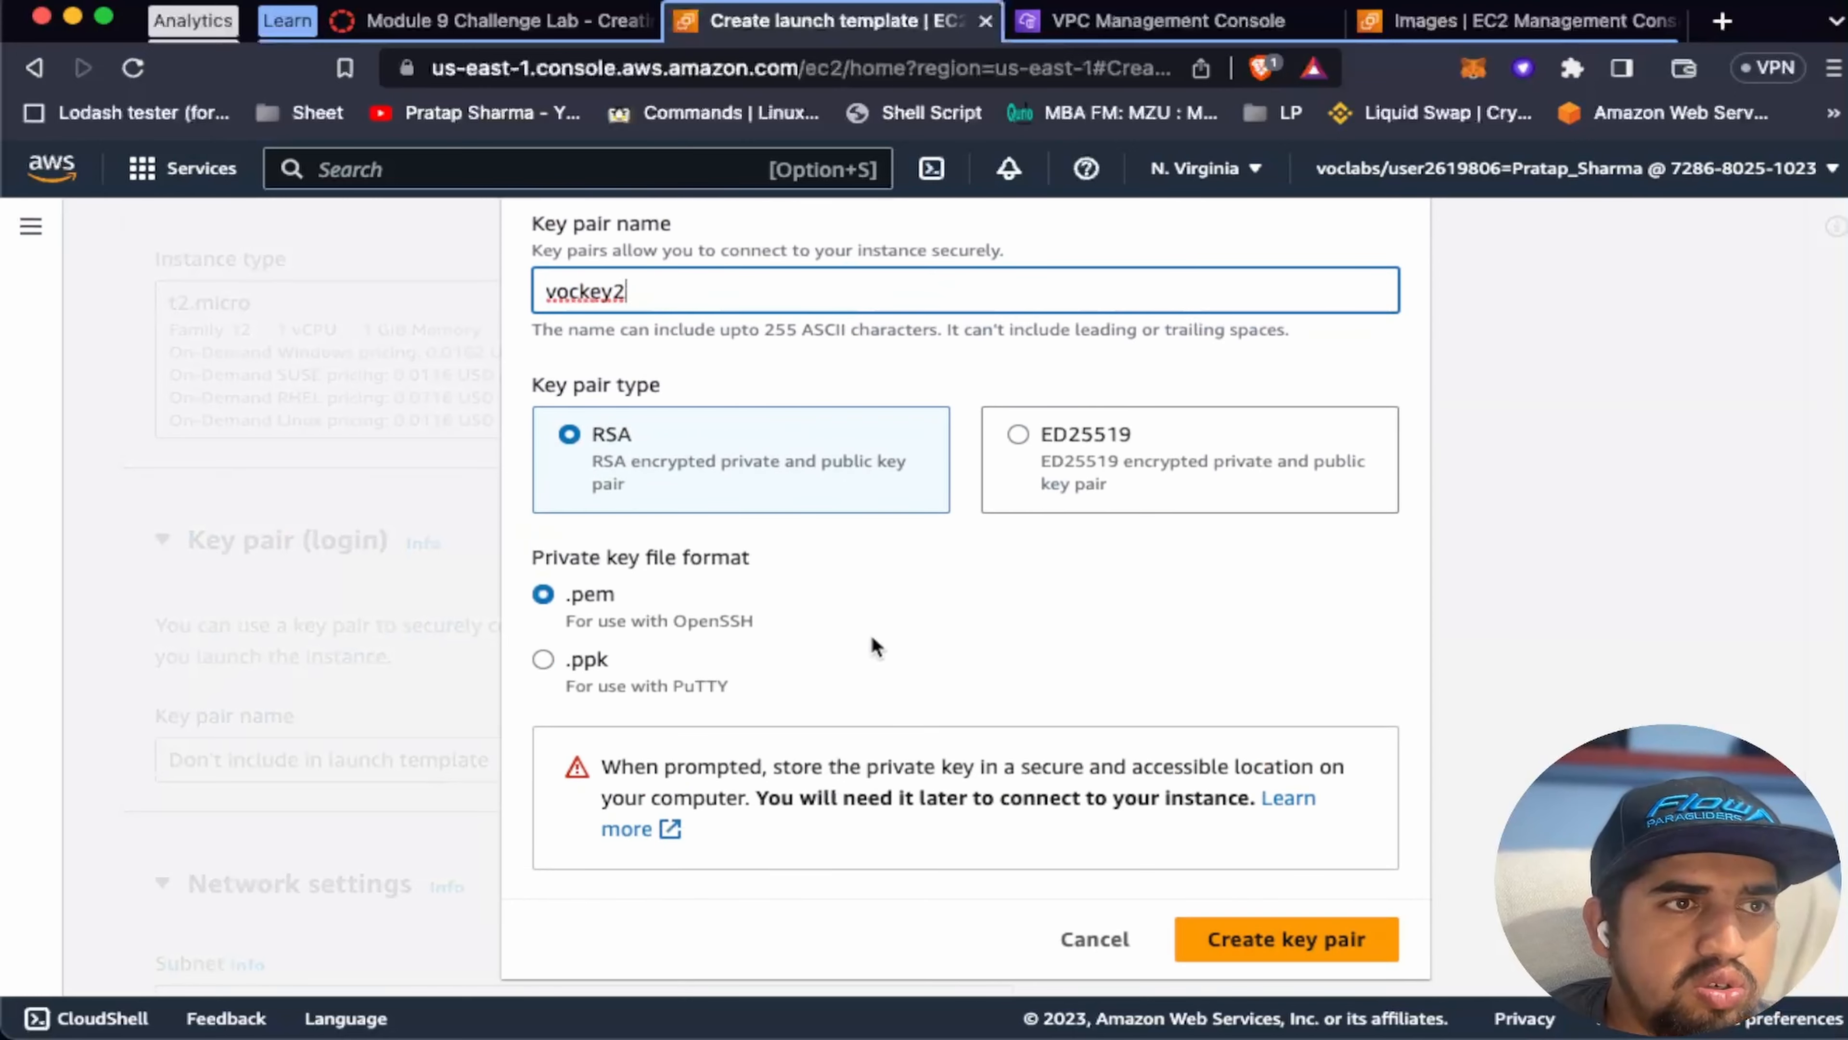
click(1227, 938)
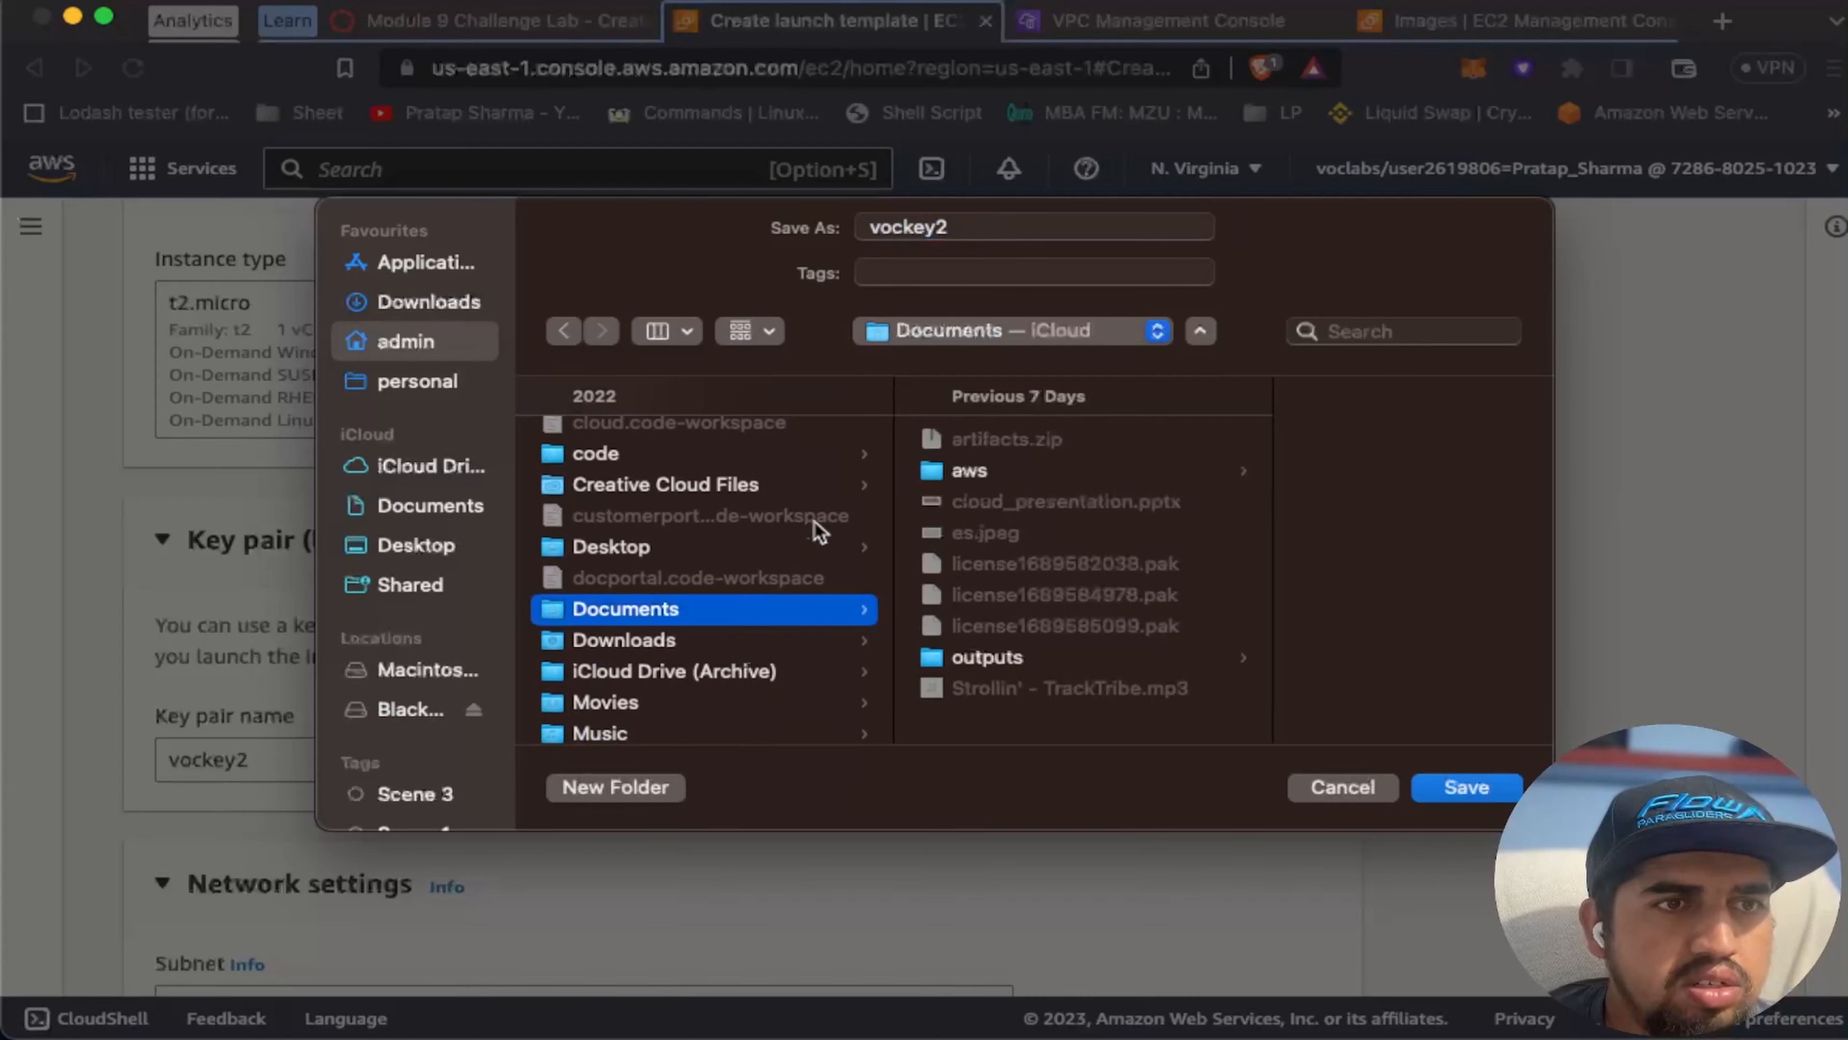
click(962, 470)
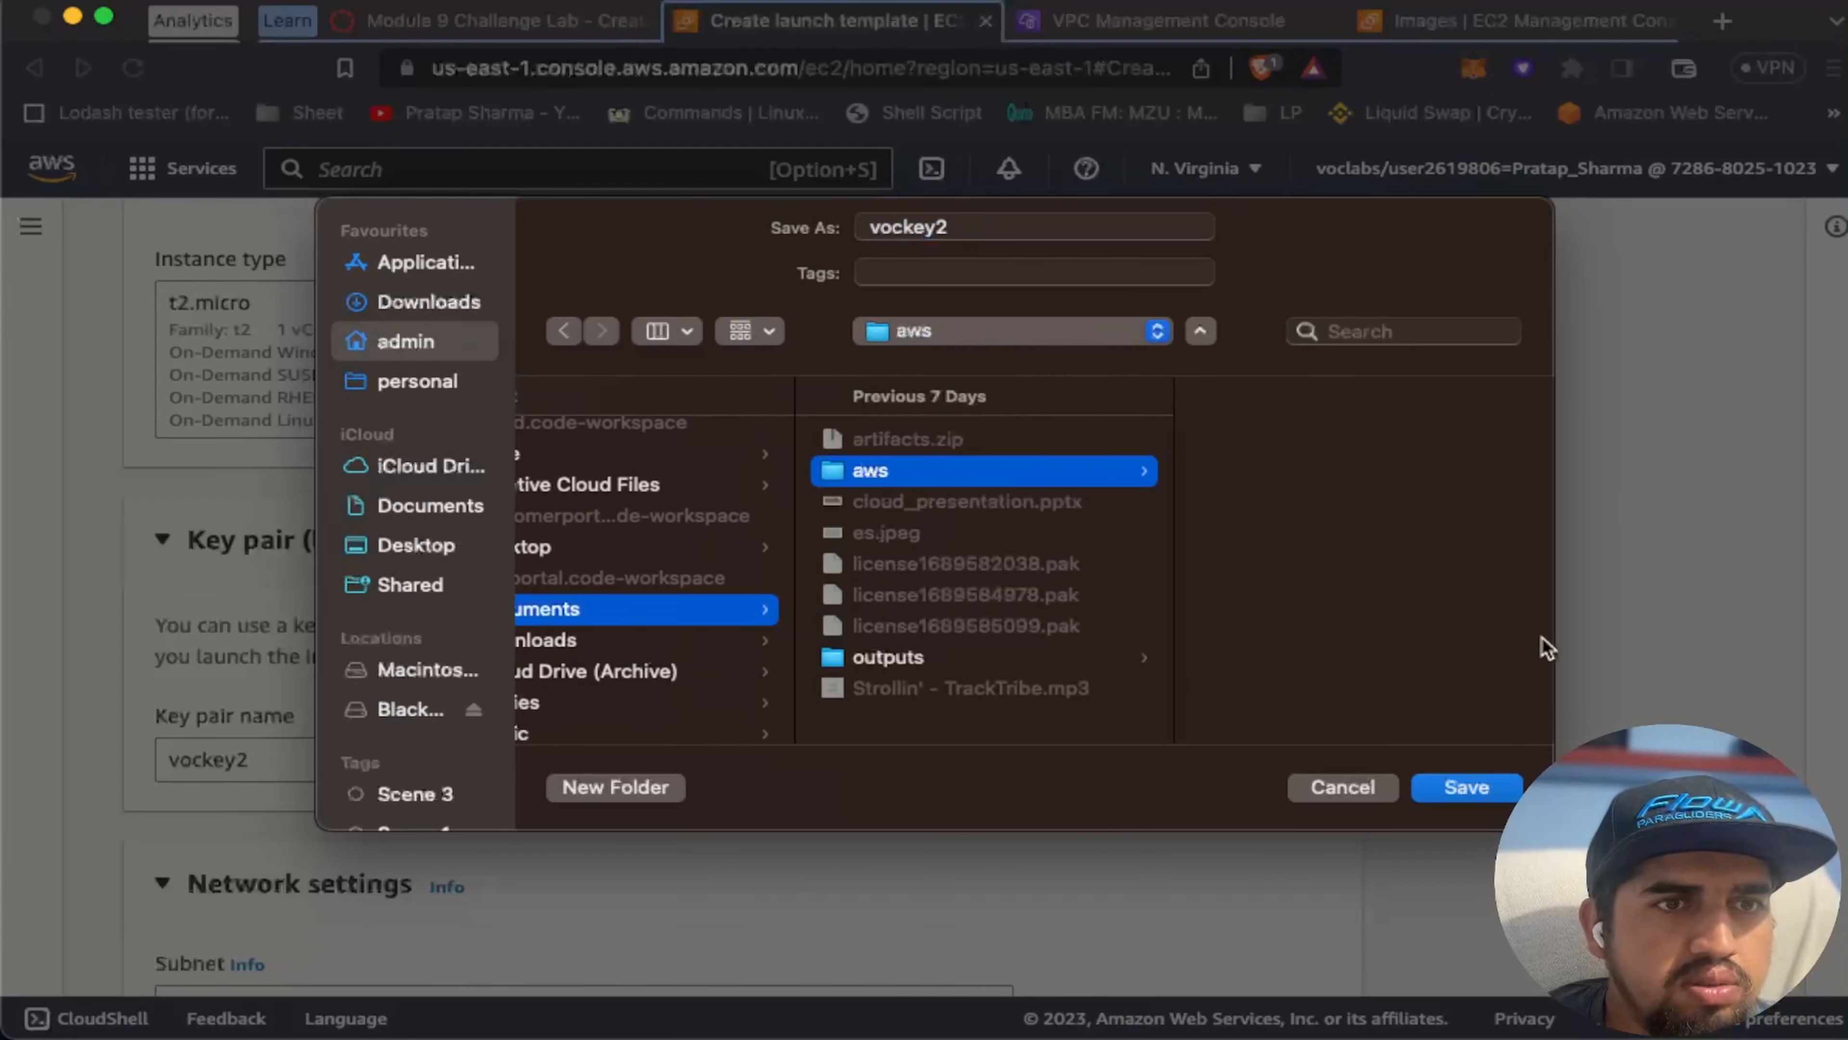
click(1466, 787)
Step: Check the security group requirement in the lab instructions and assign the existing CafeSG security group in the network settings
scroll(720, 578, up, 5)
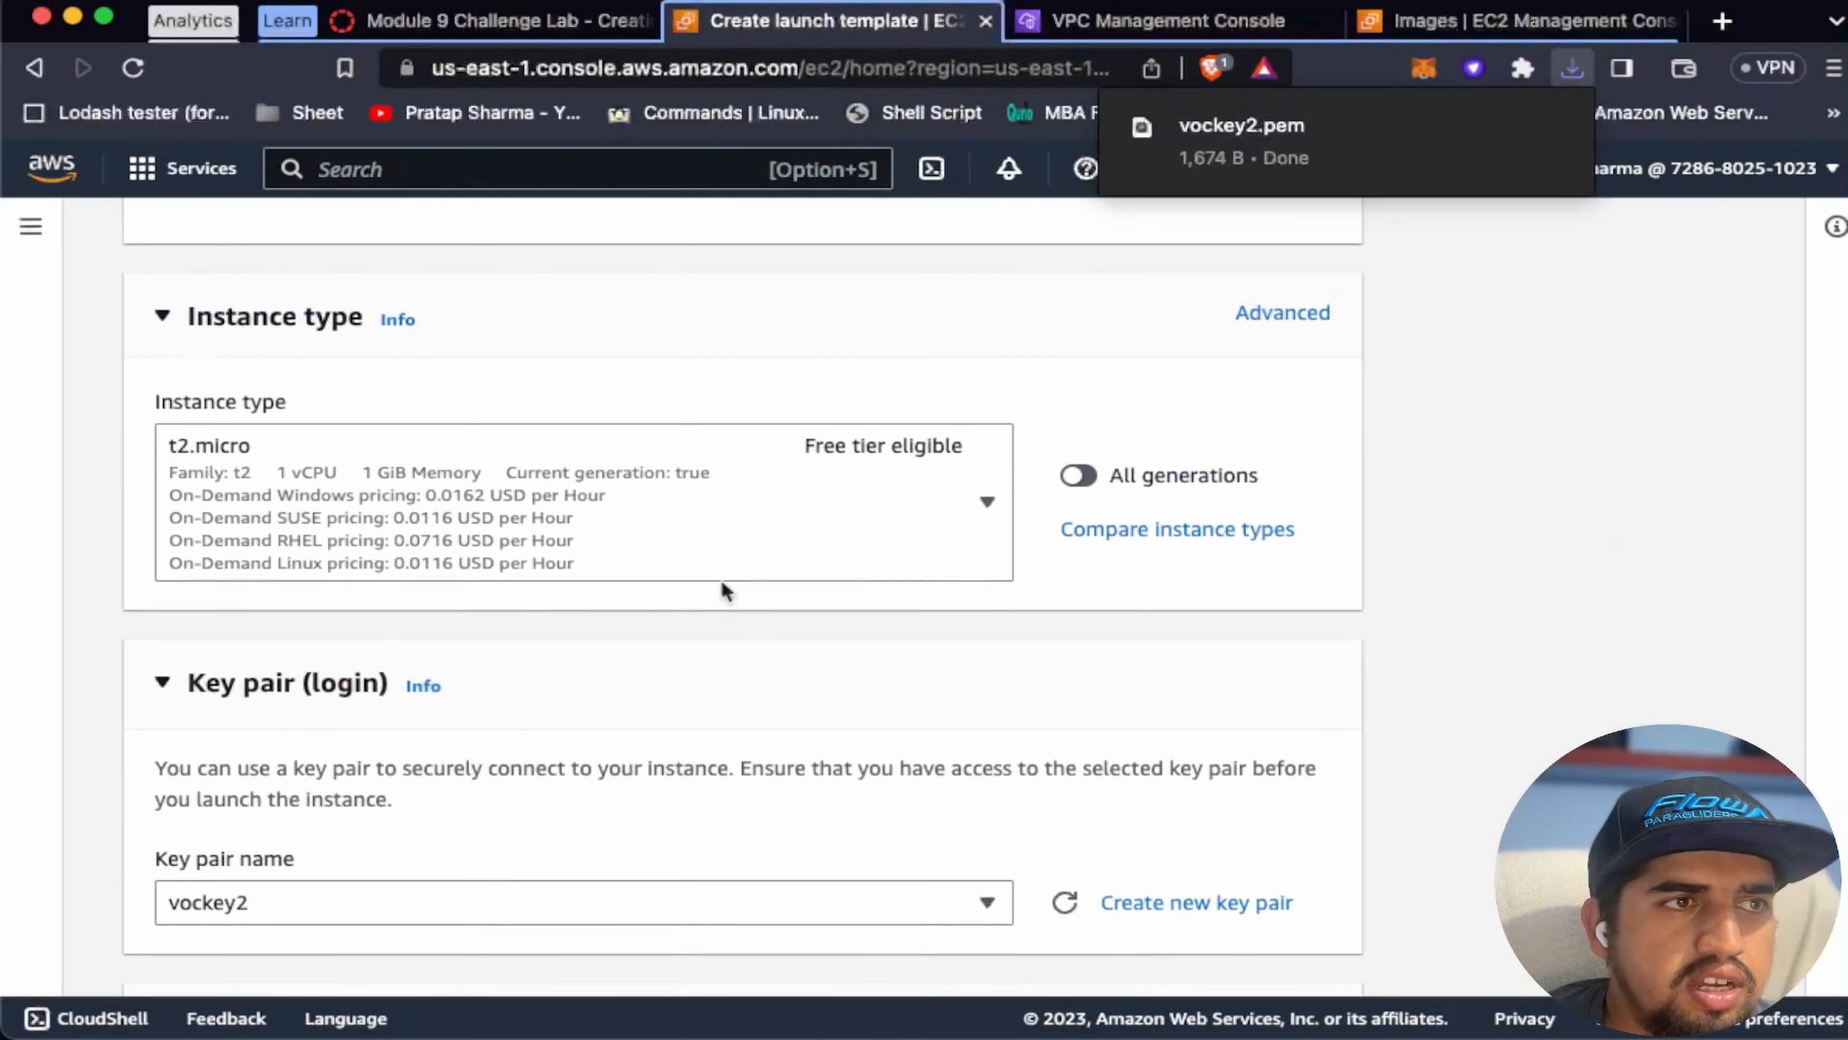
scroll(721, 578, down, 8)
scroll(722, 583, down, 3)
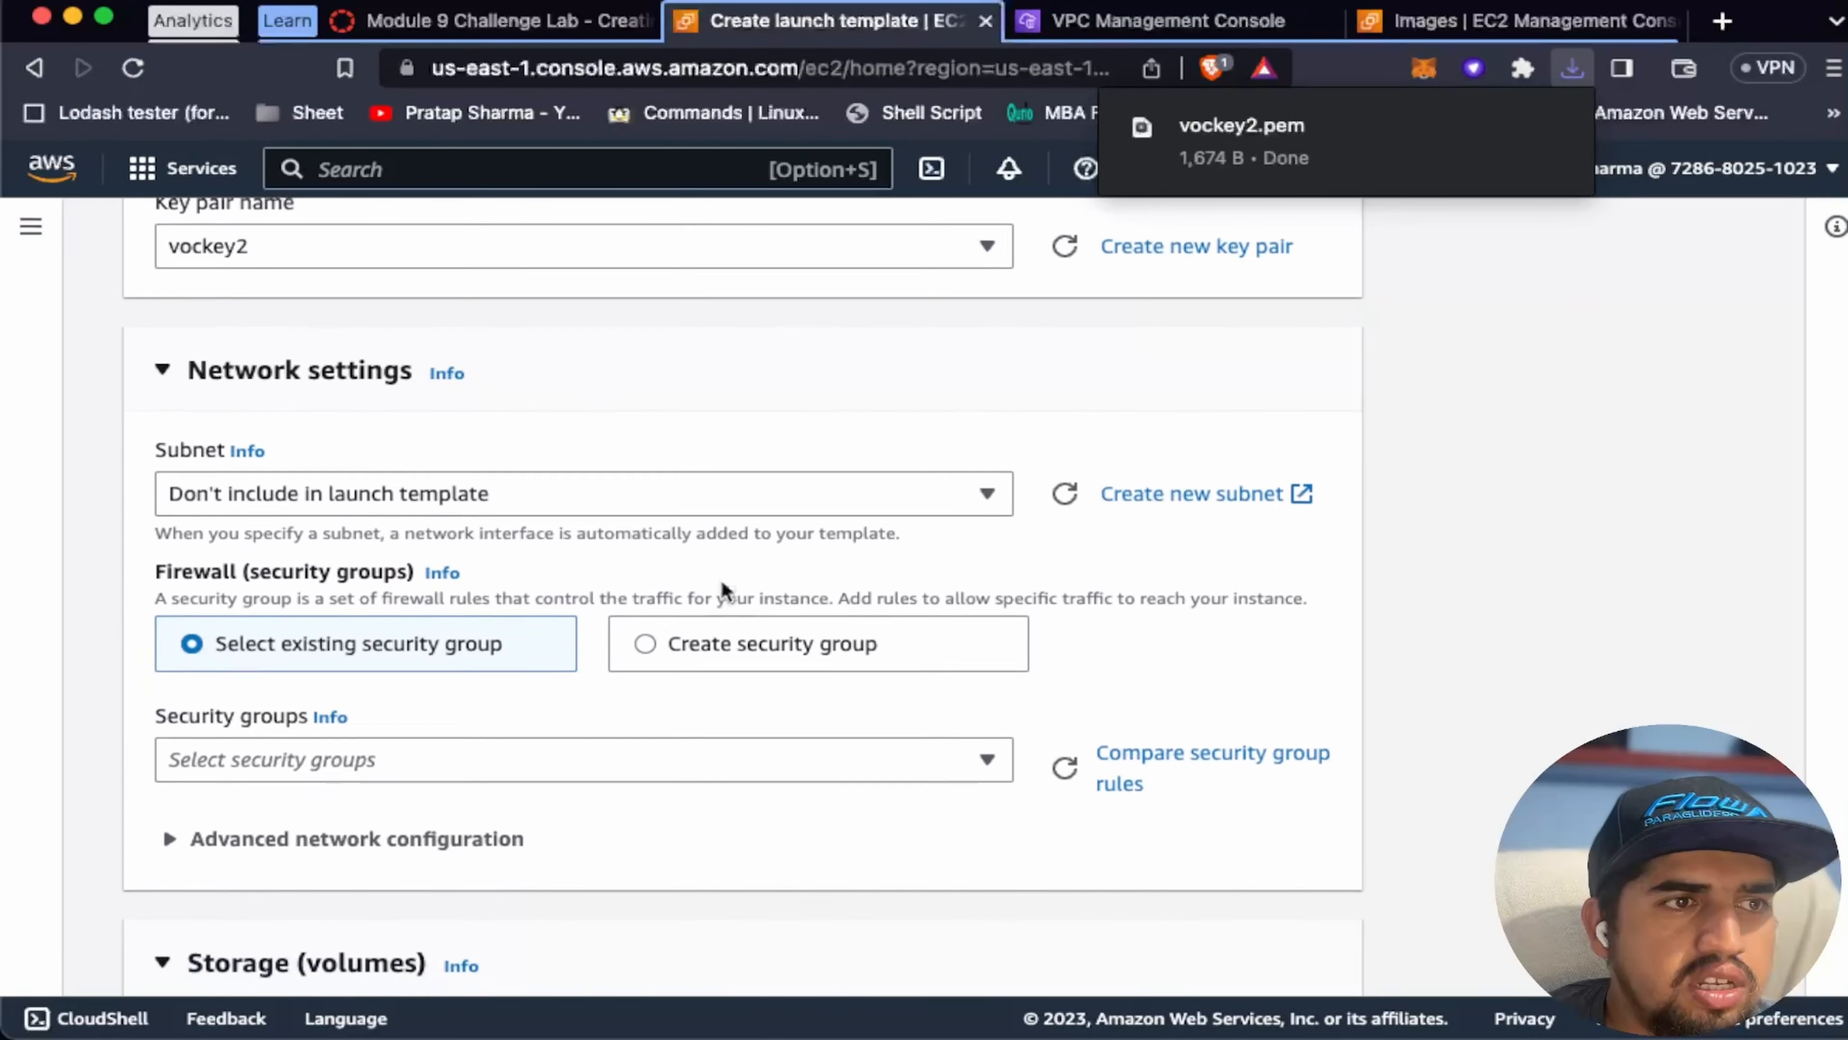
click(543, 23)
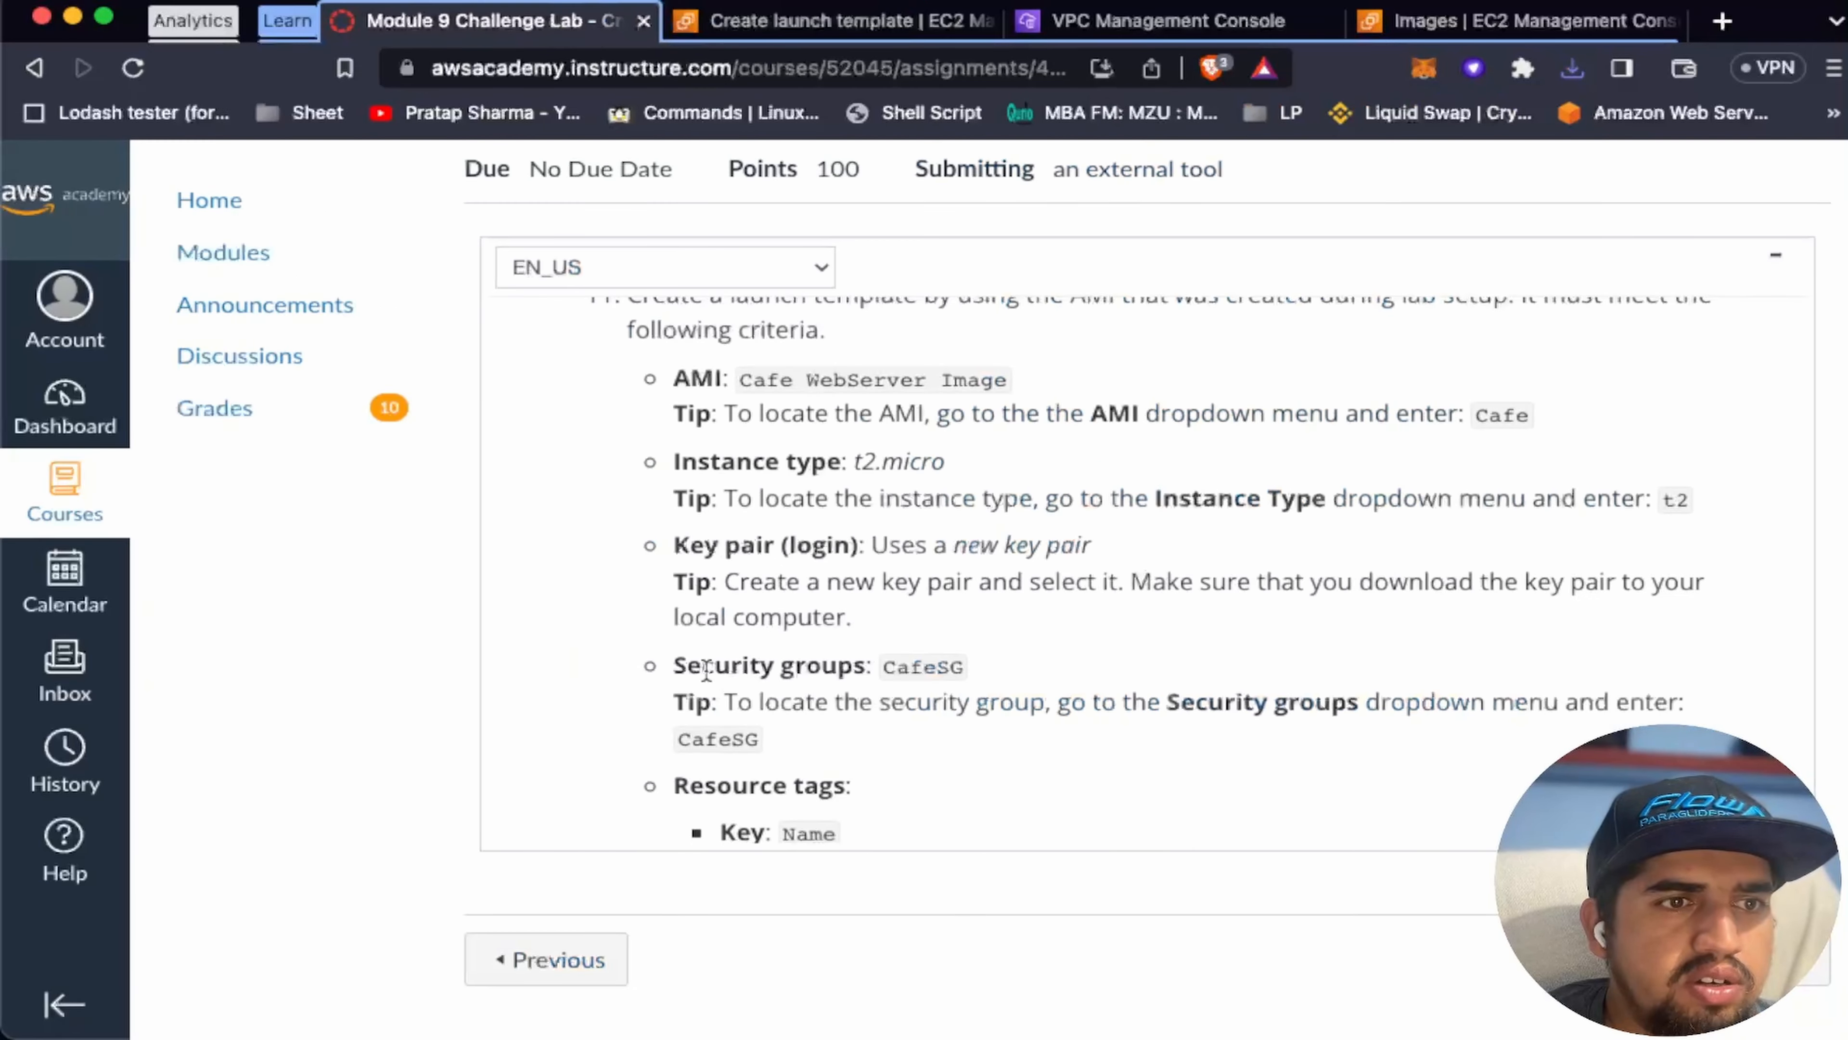
click(846, 23)
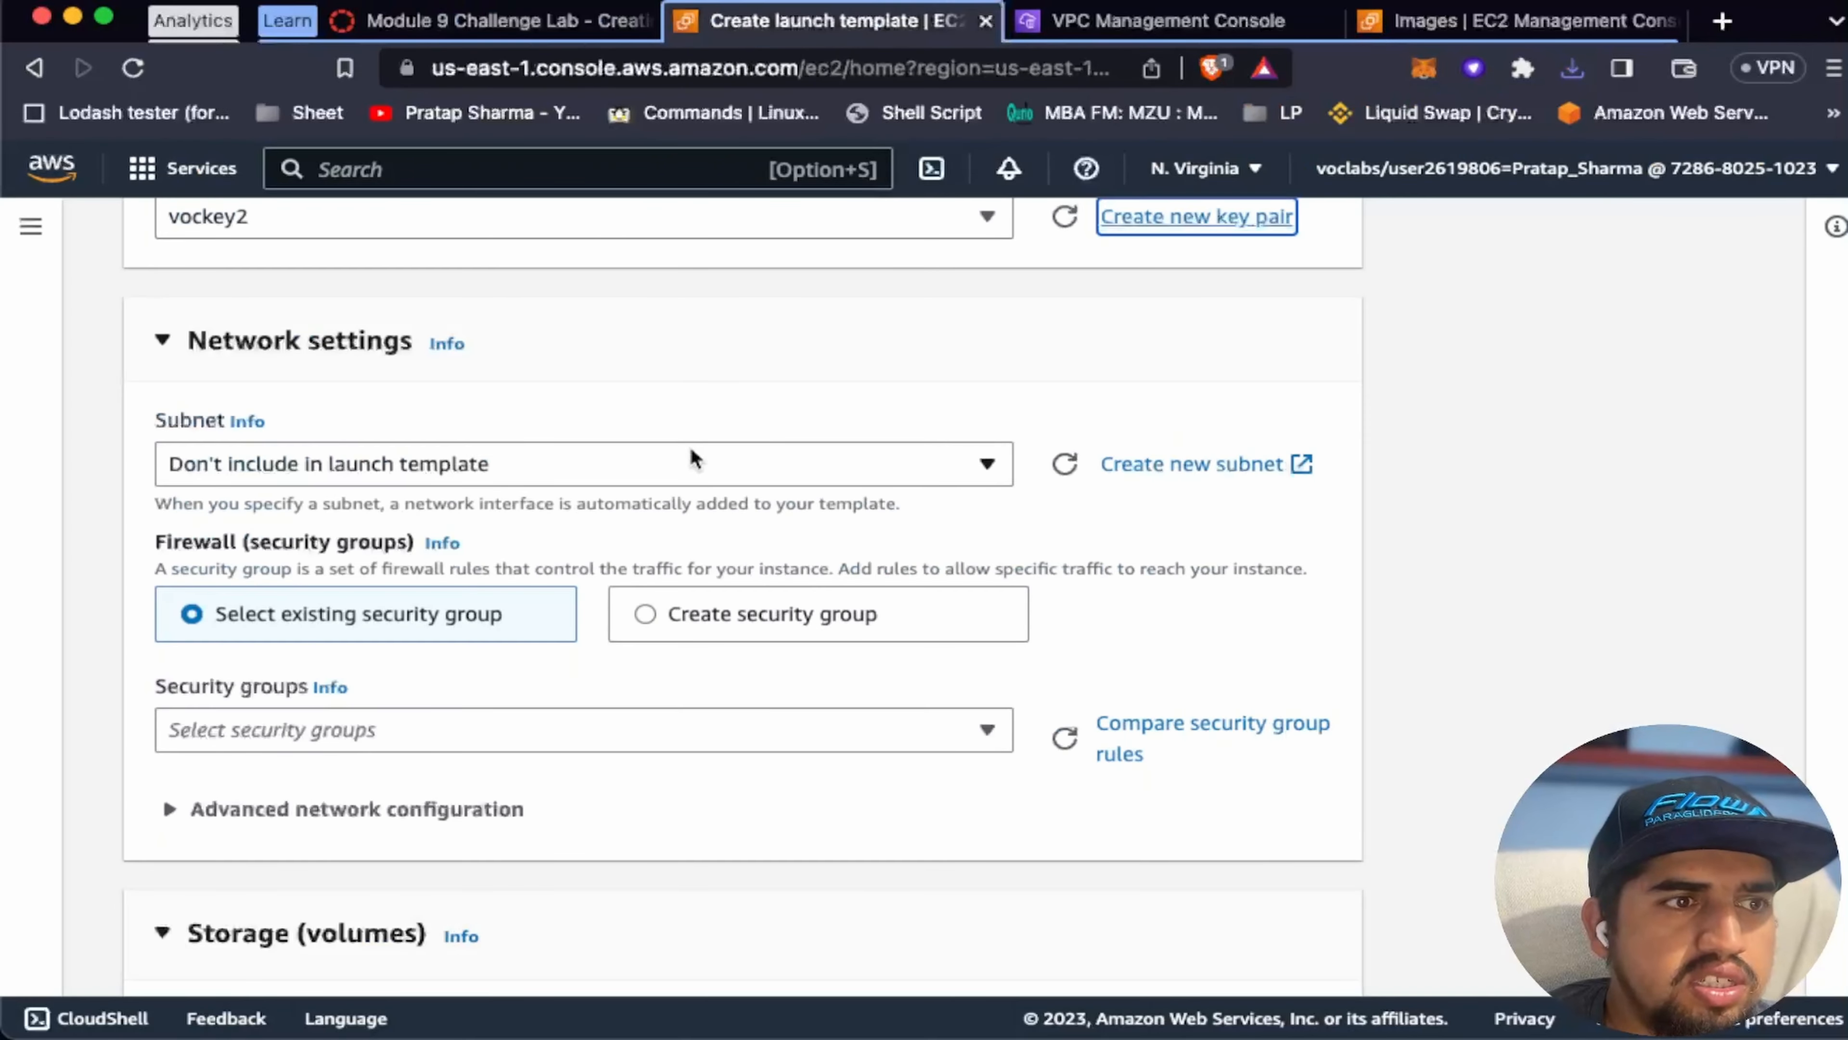
click(426, 725)
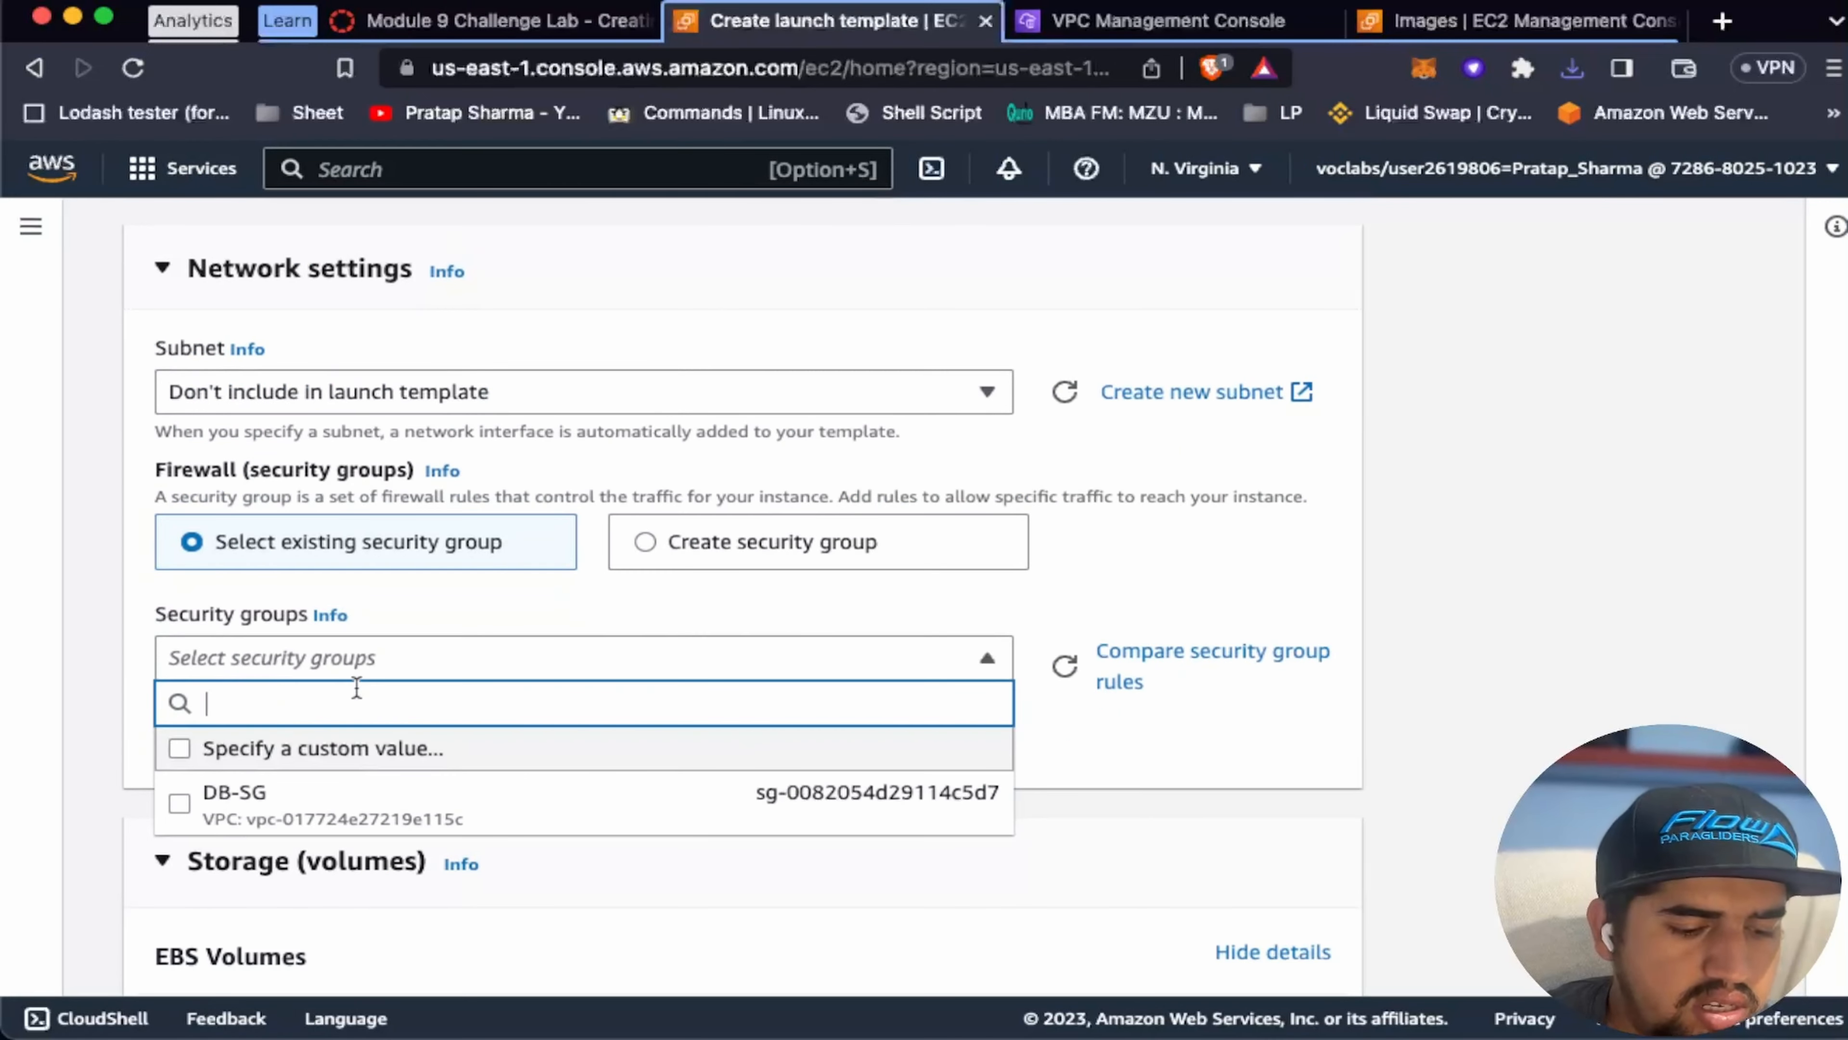
text(cag)
key(BackSpace)
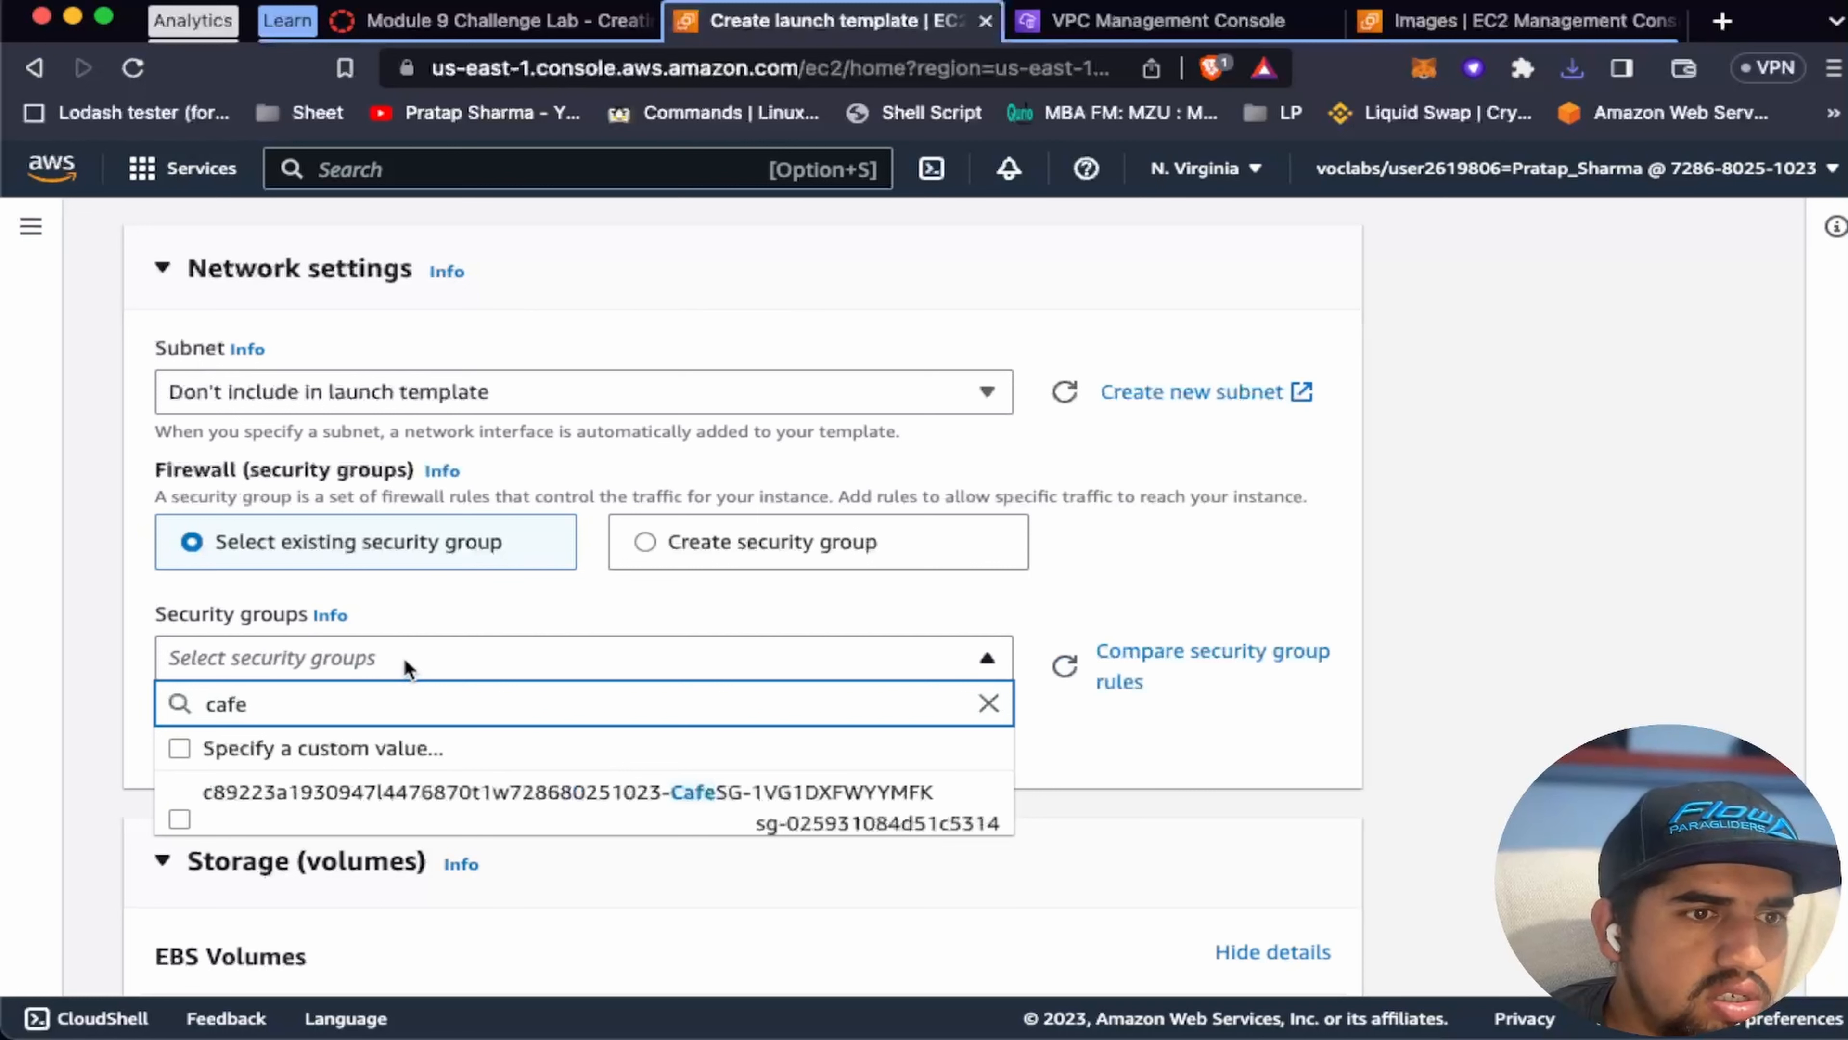
click(660, 813)
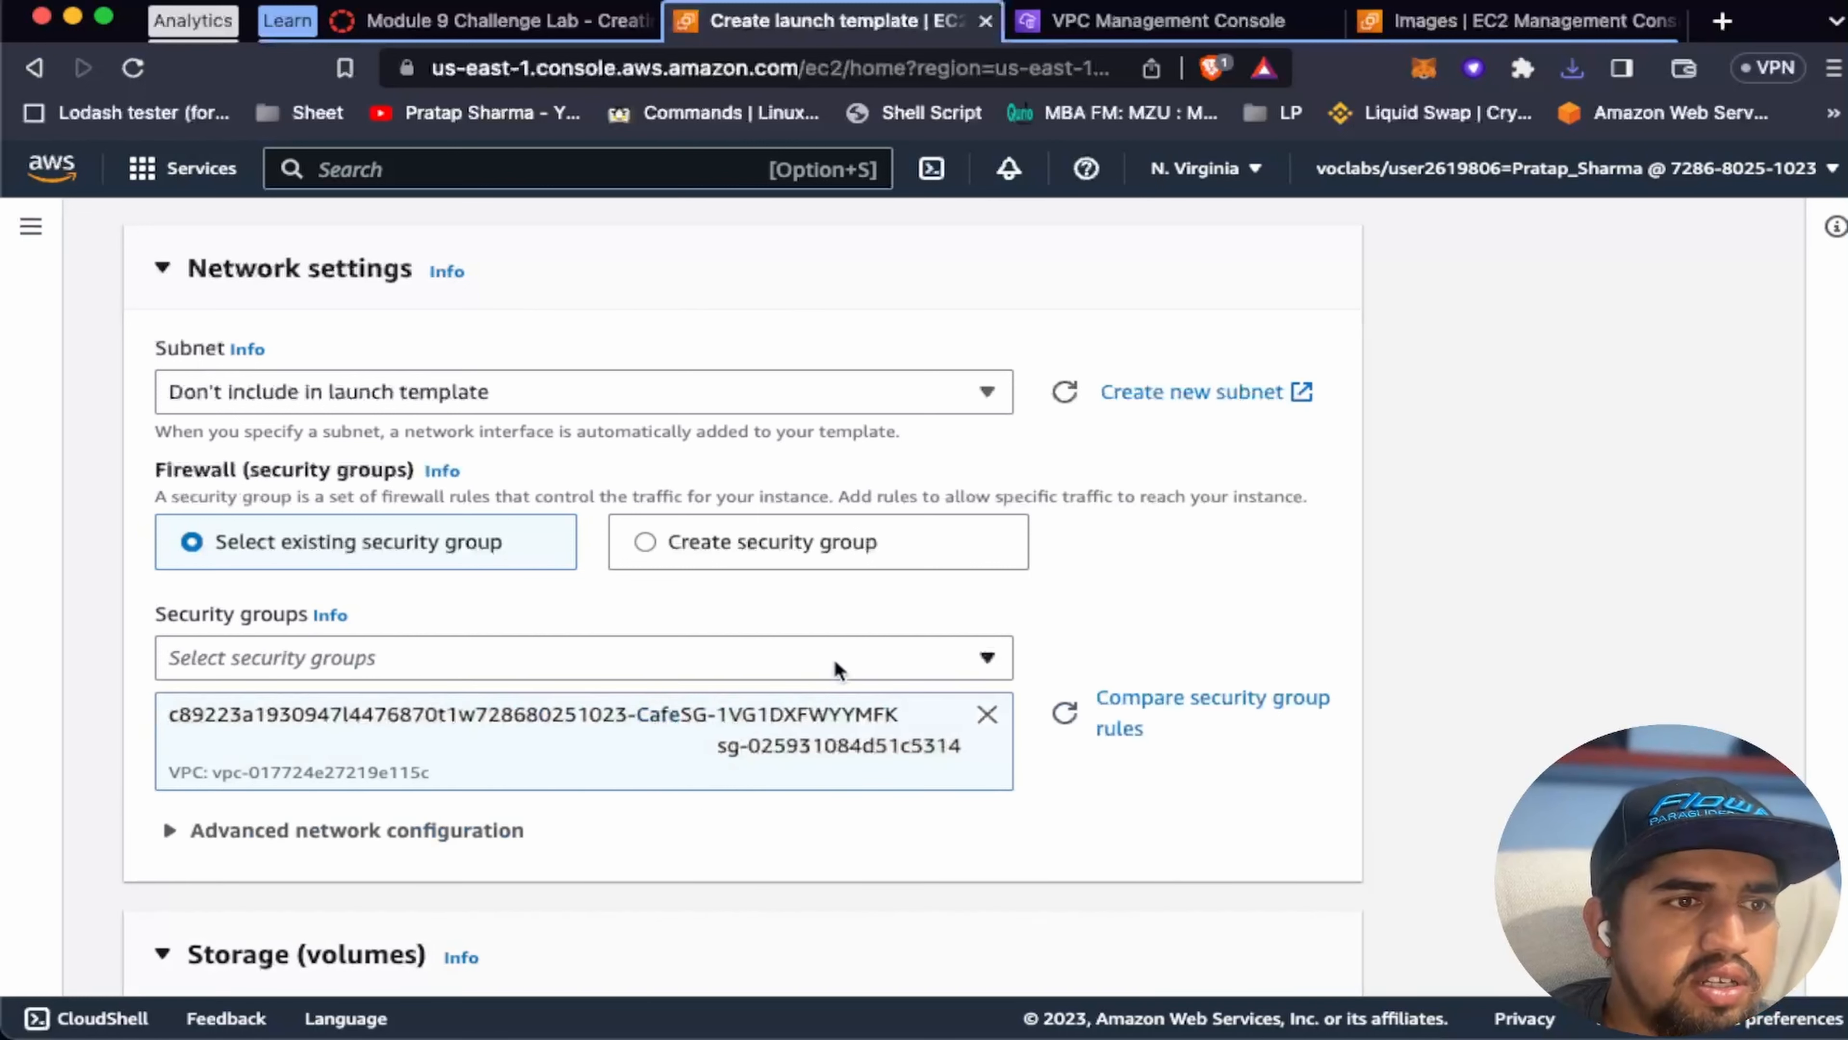
Step: Review the lab's Task 4 launch template criteria, including the resource tags and IAM instance profile
click(444, 22)
scroll(788, 499, down, 4)
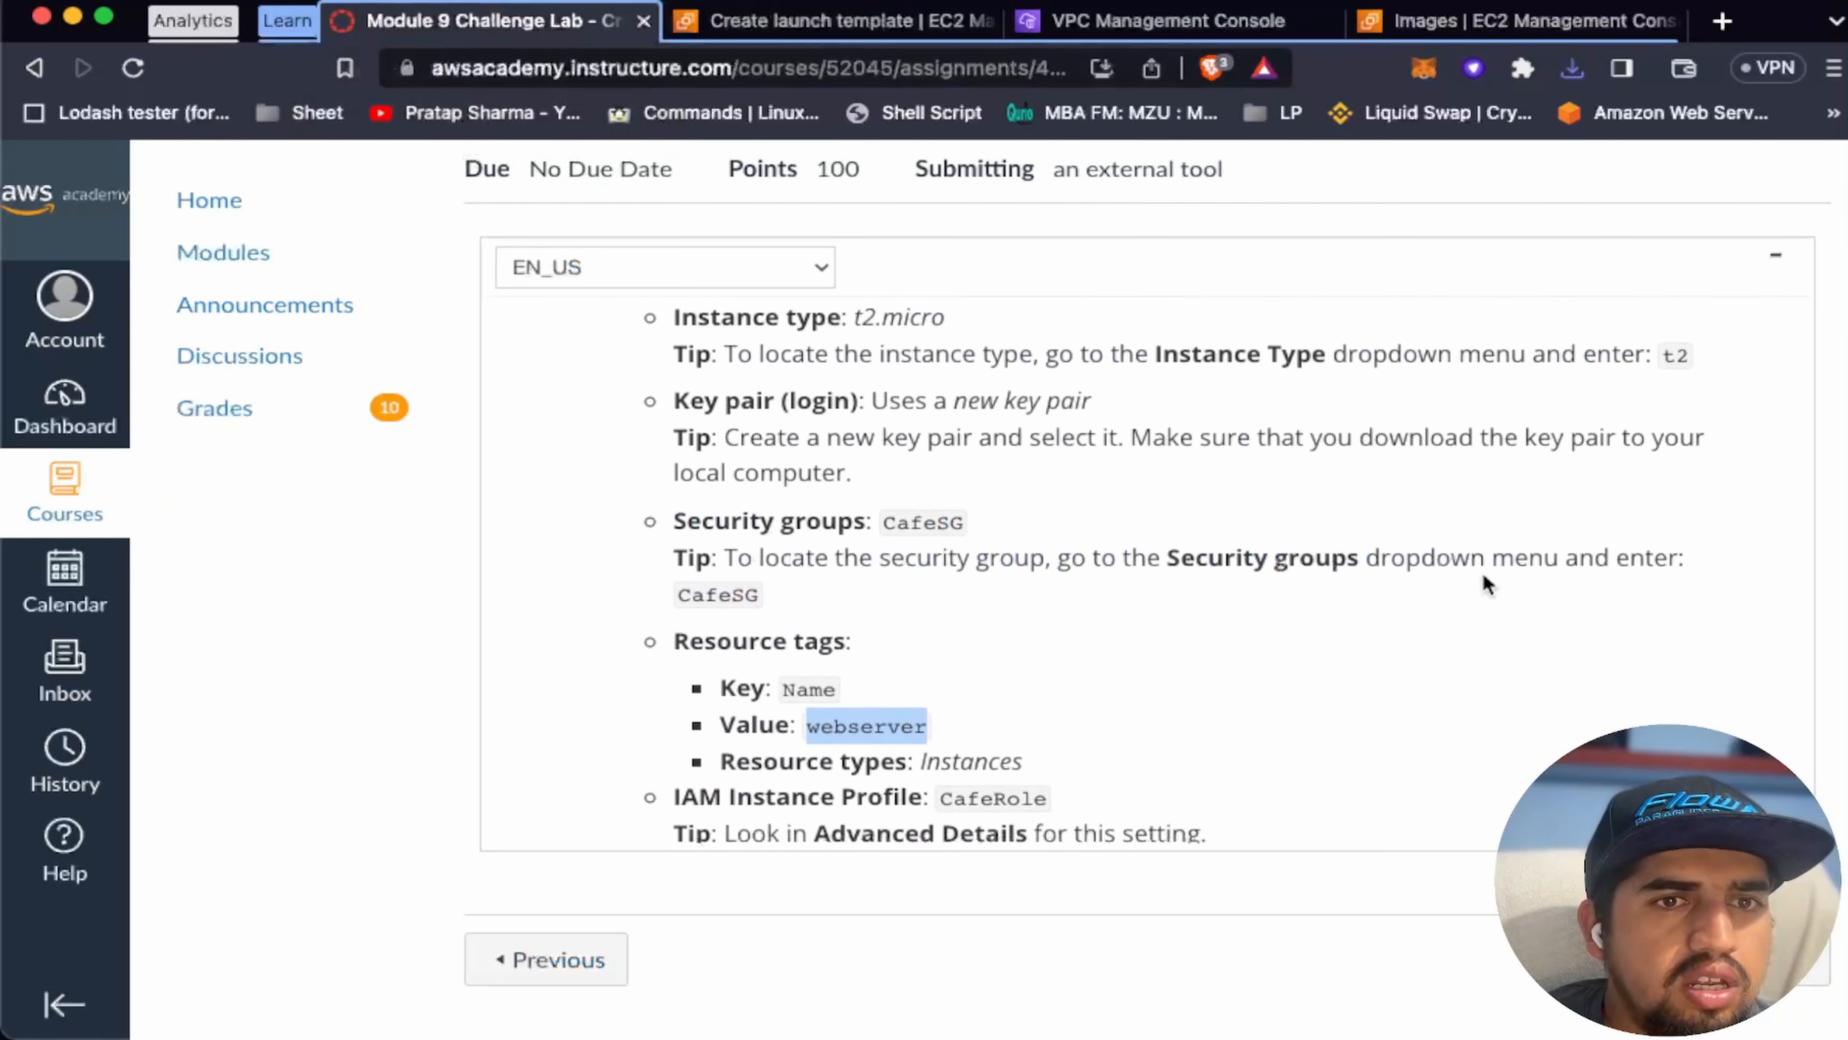
scroll(912, 573, down, 1)
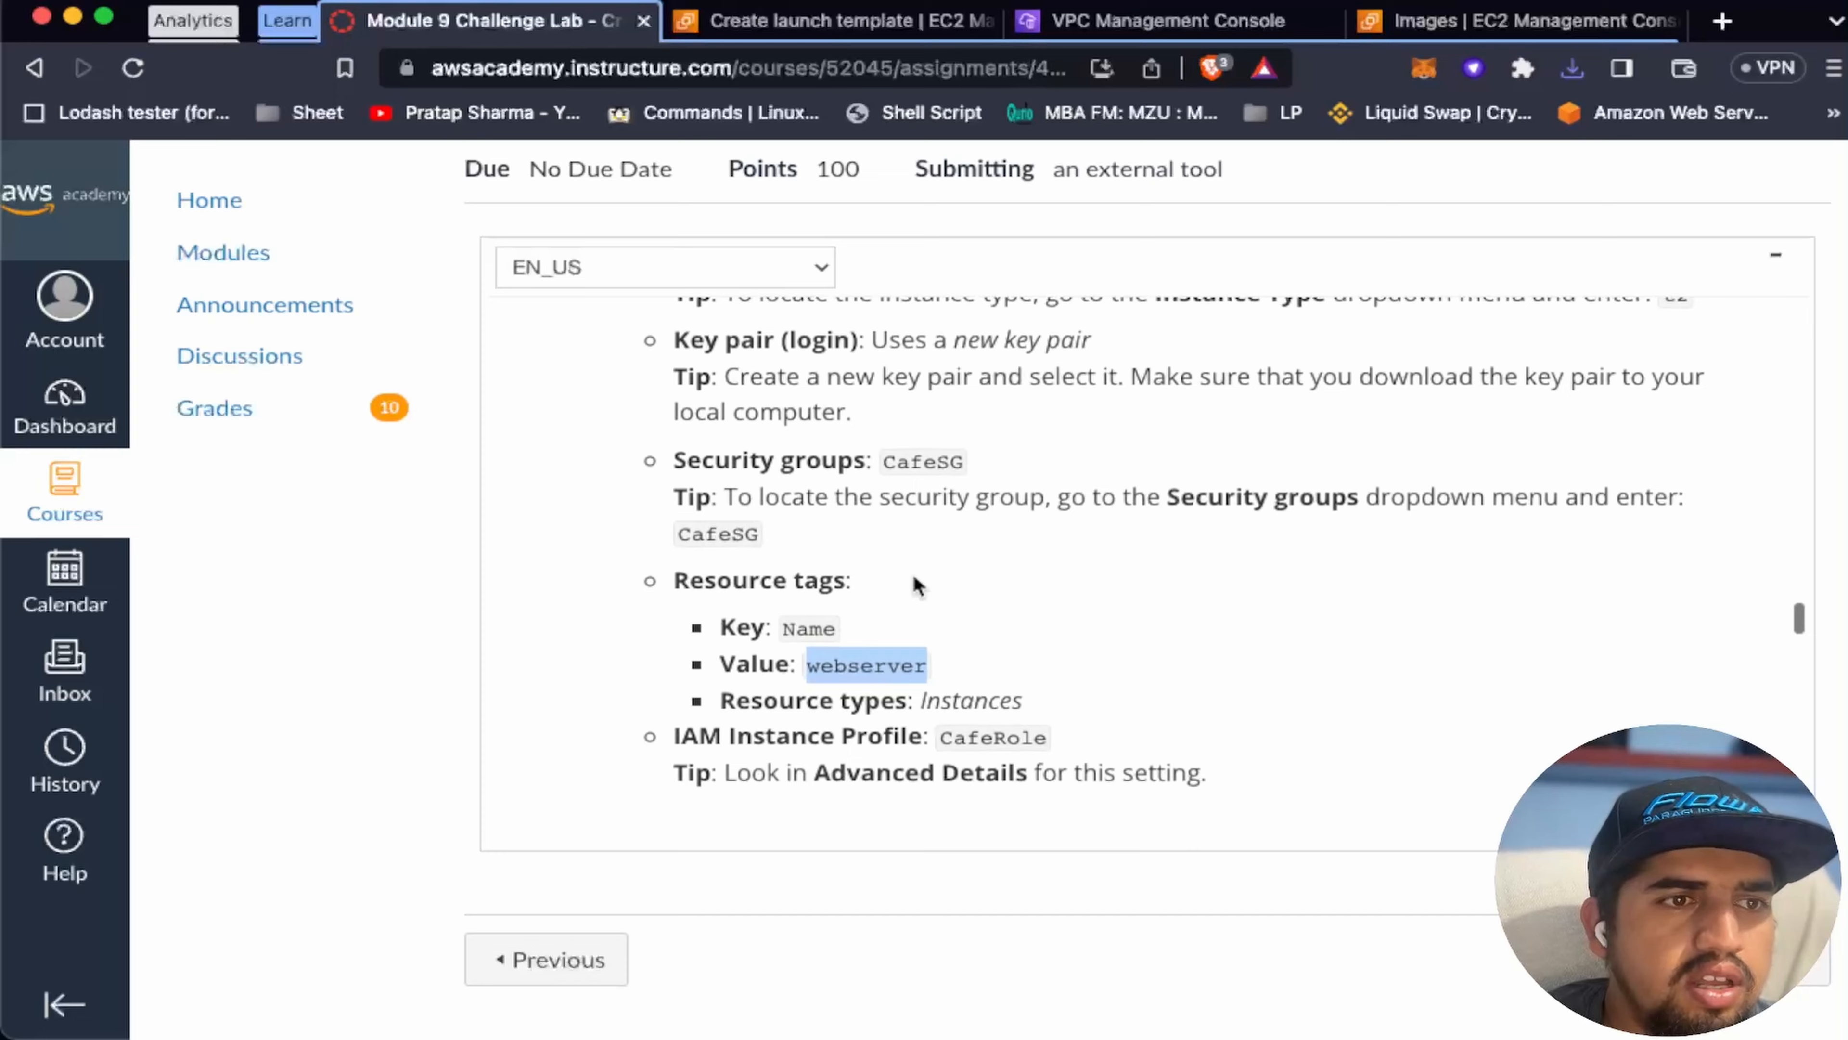
scroll(913, 572, up, 4)
scroll(912, 582, up, 2)
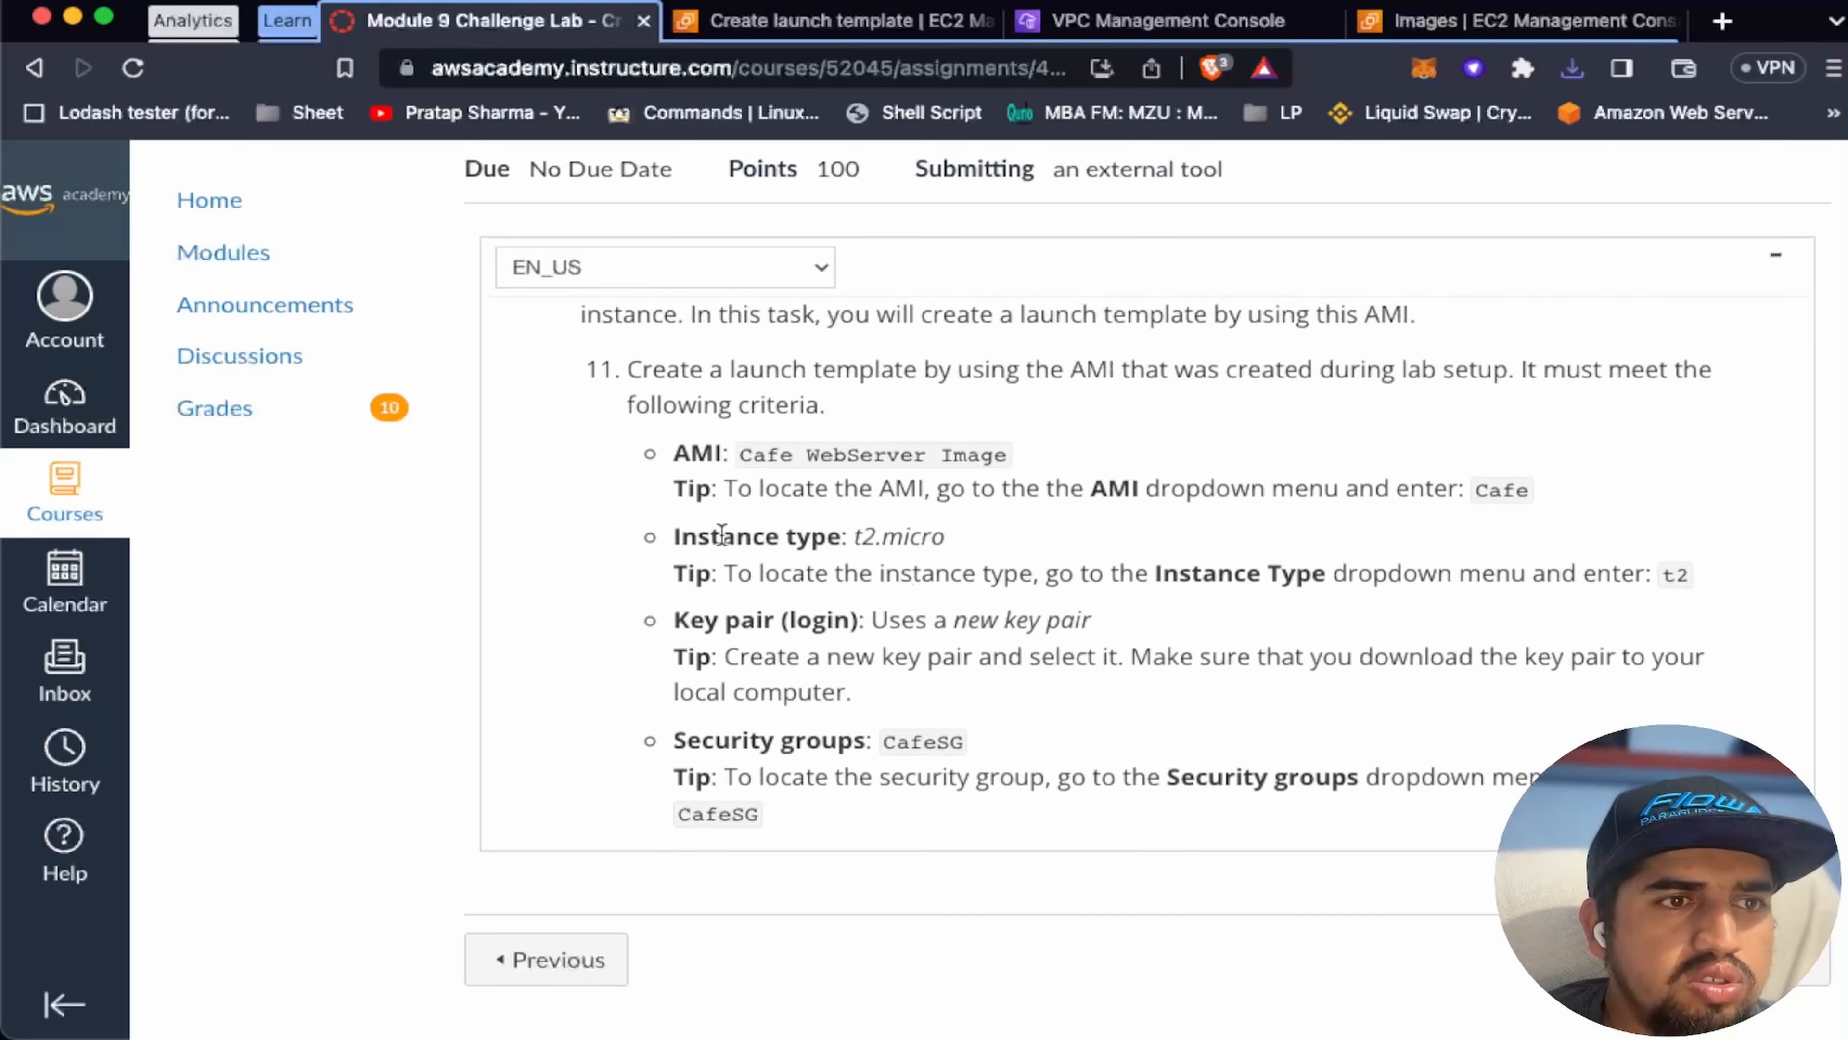
scroll(784, 601, down, 5)
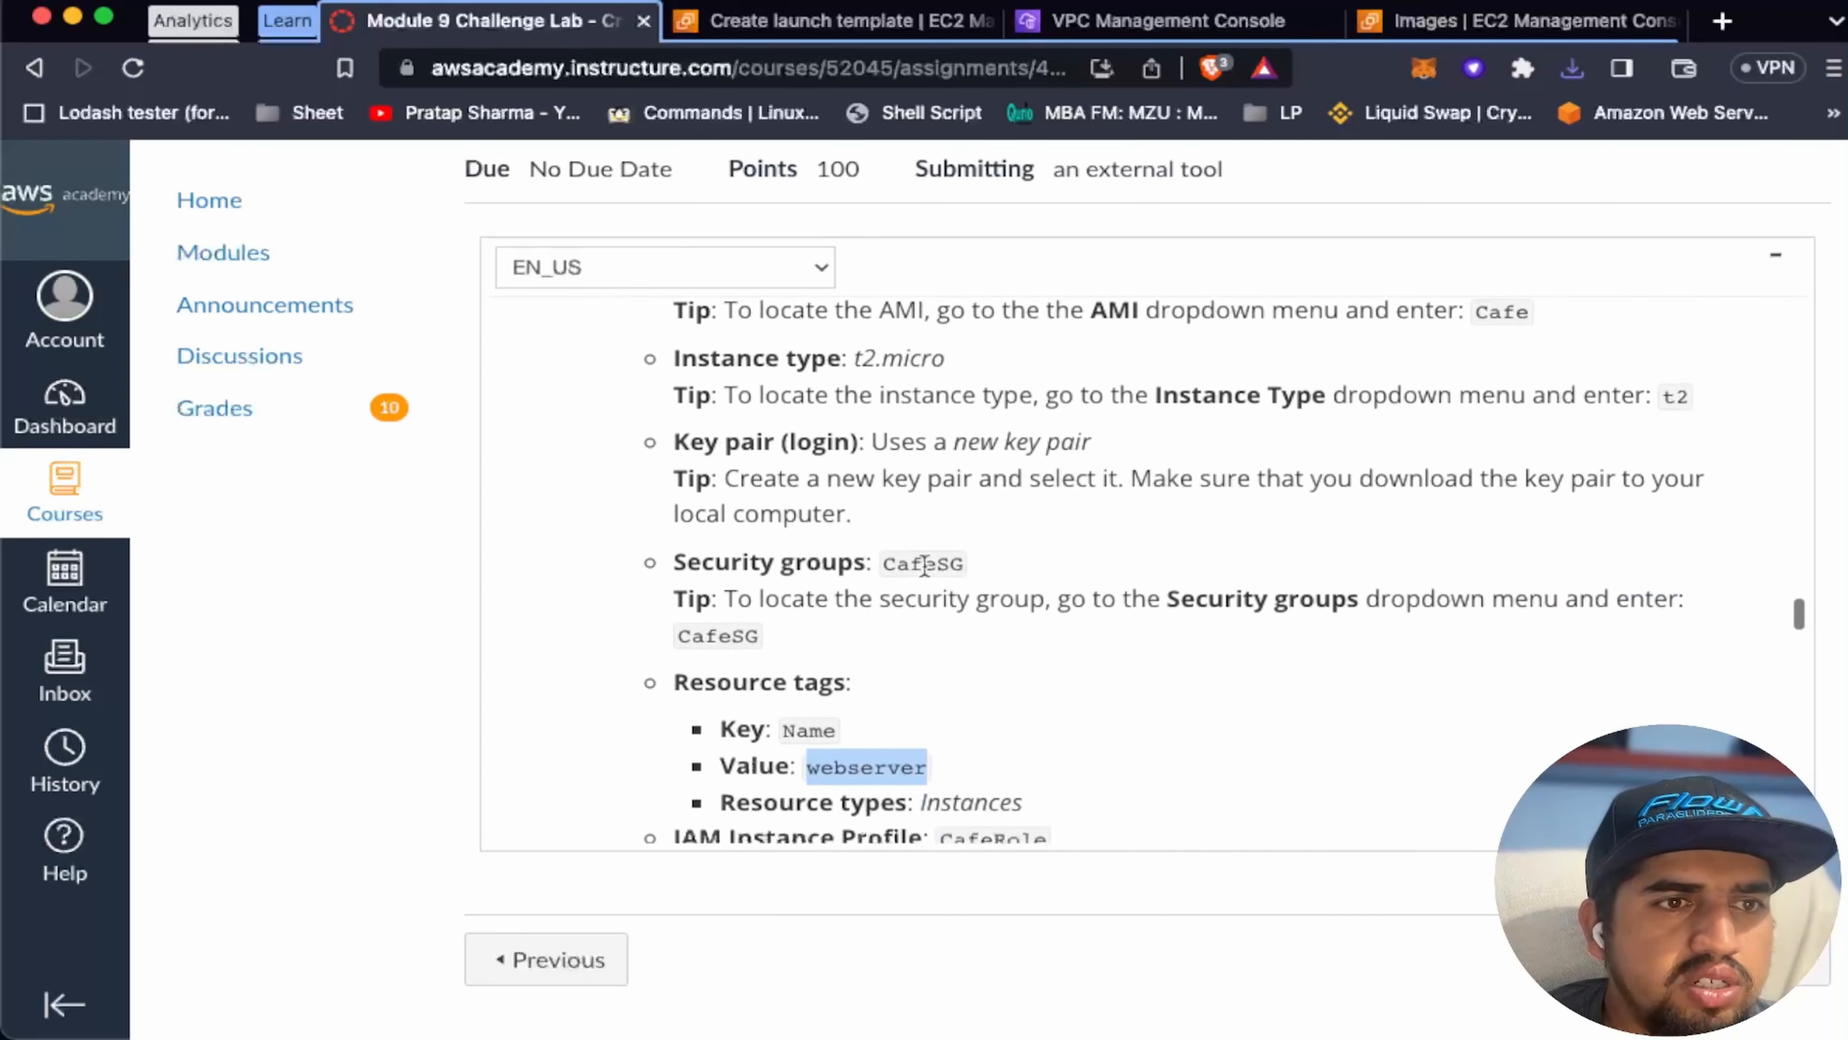
scroll(855, 547, up, 4)
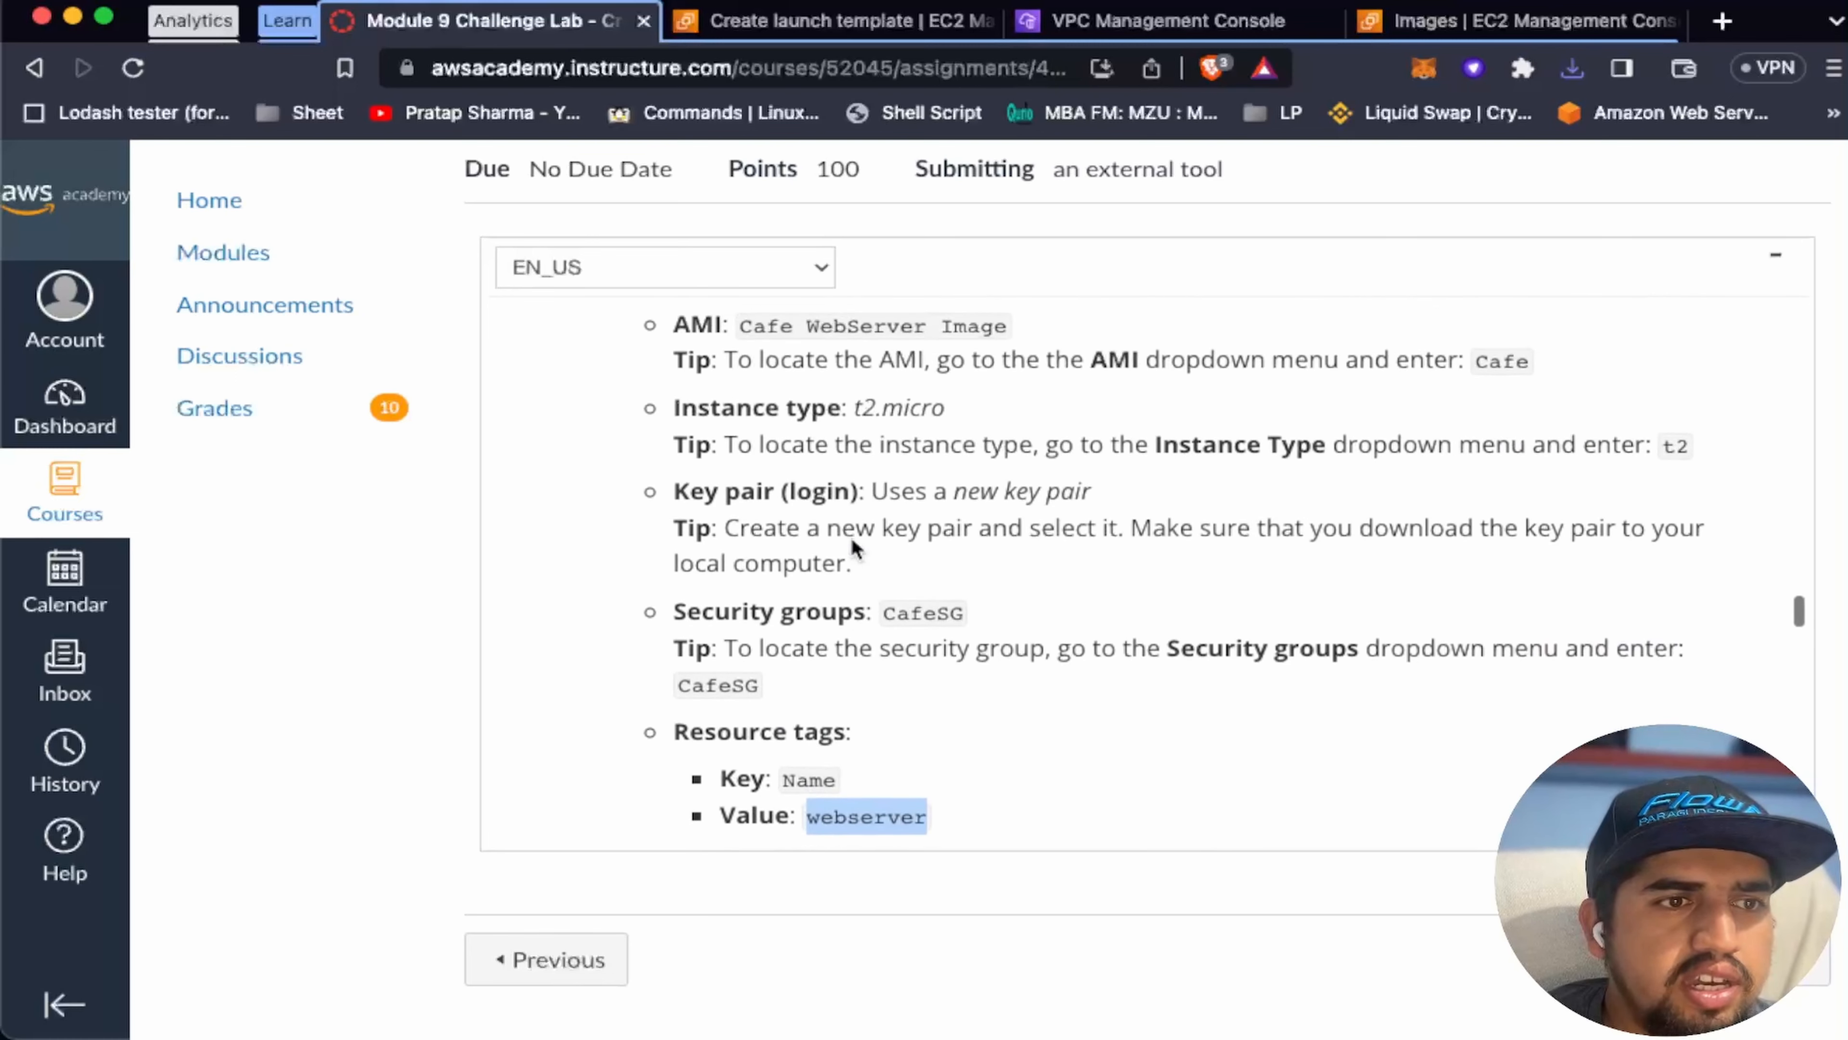
scroll(855, 546, down, 6)
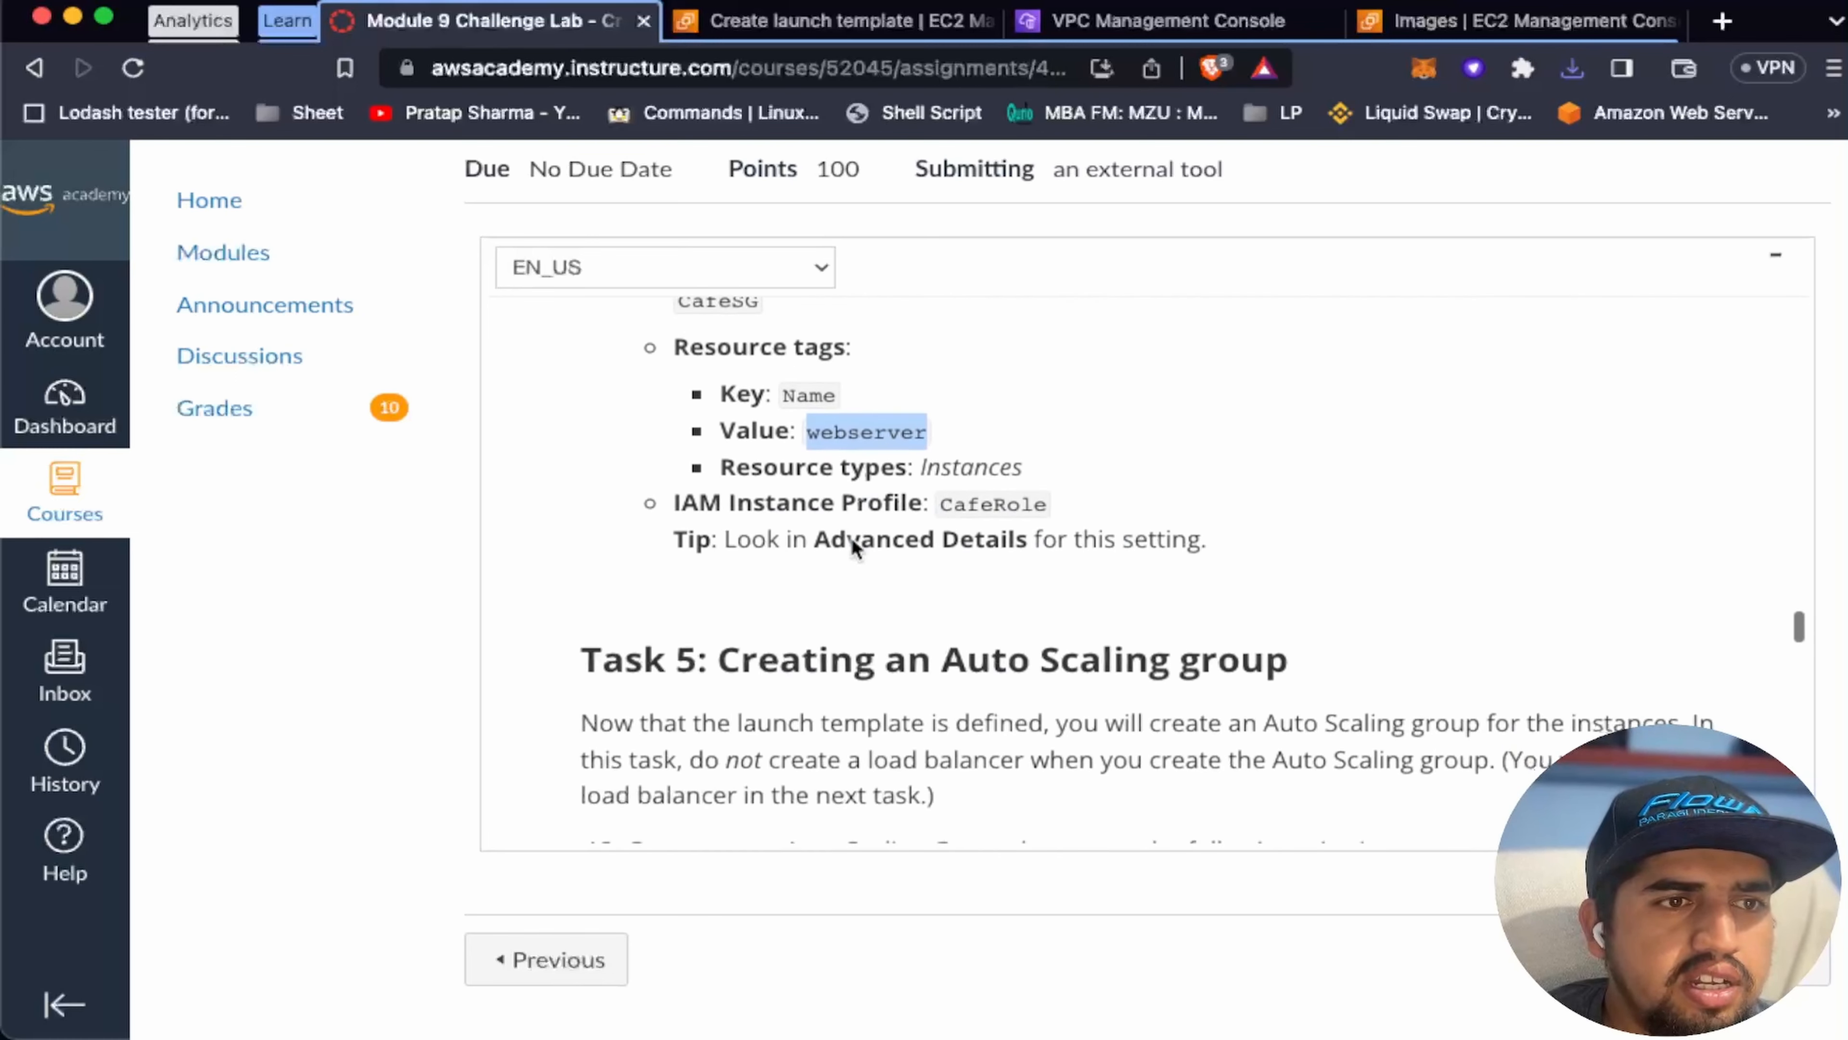
Step: Copy the tag key Name from the lab instructions into the key of the launch template's resource tag
click(802, 30)
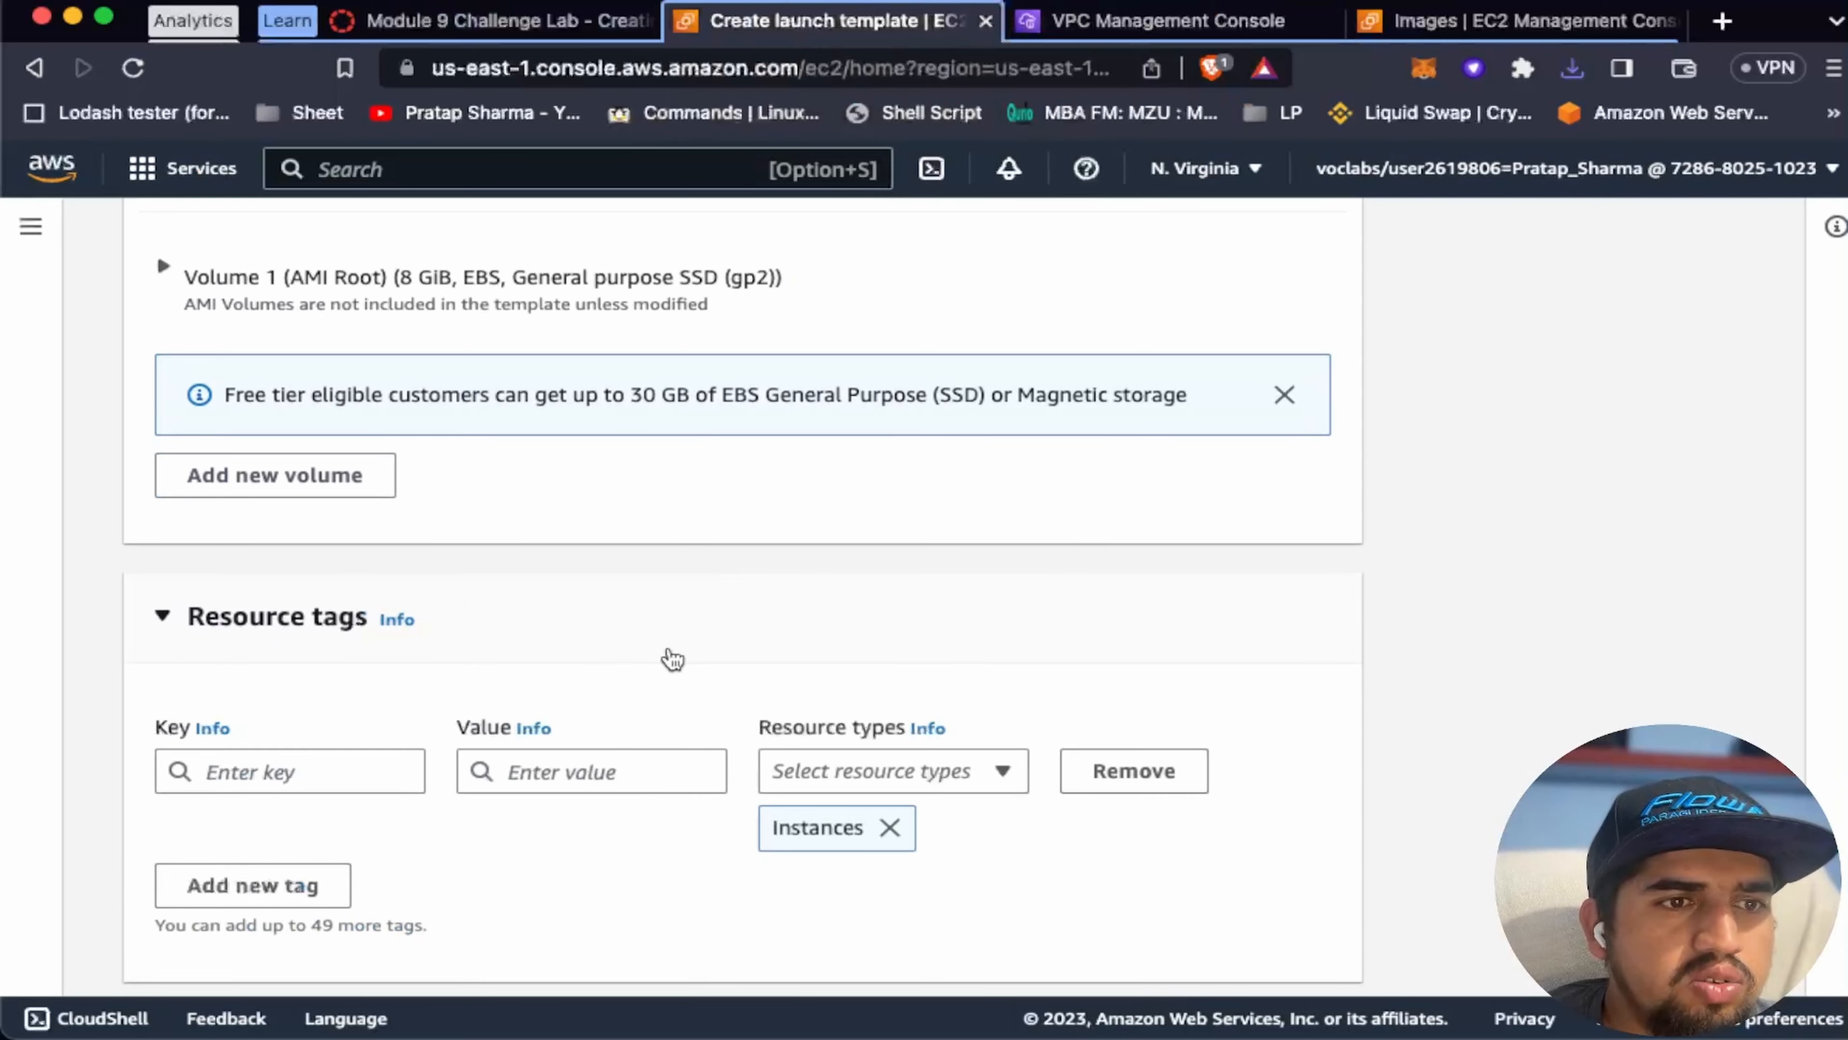
scroll(673, 655, down, 2)
click(533, 24)
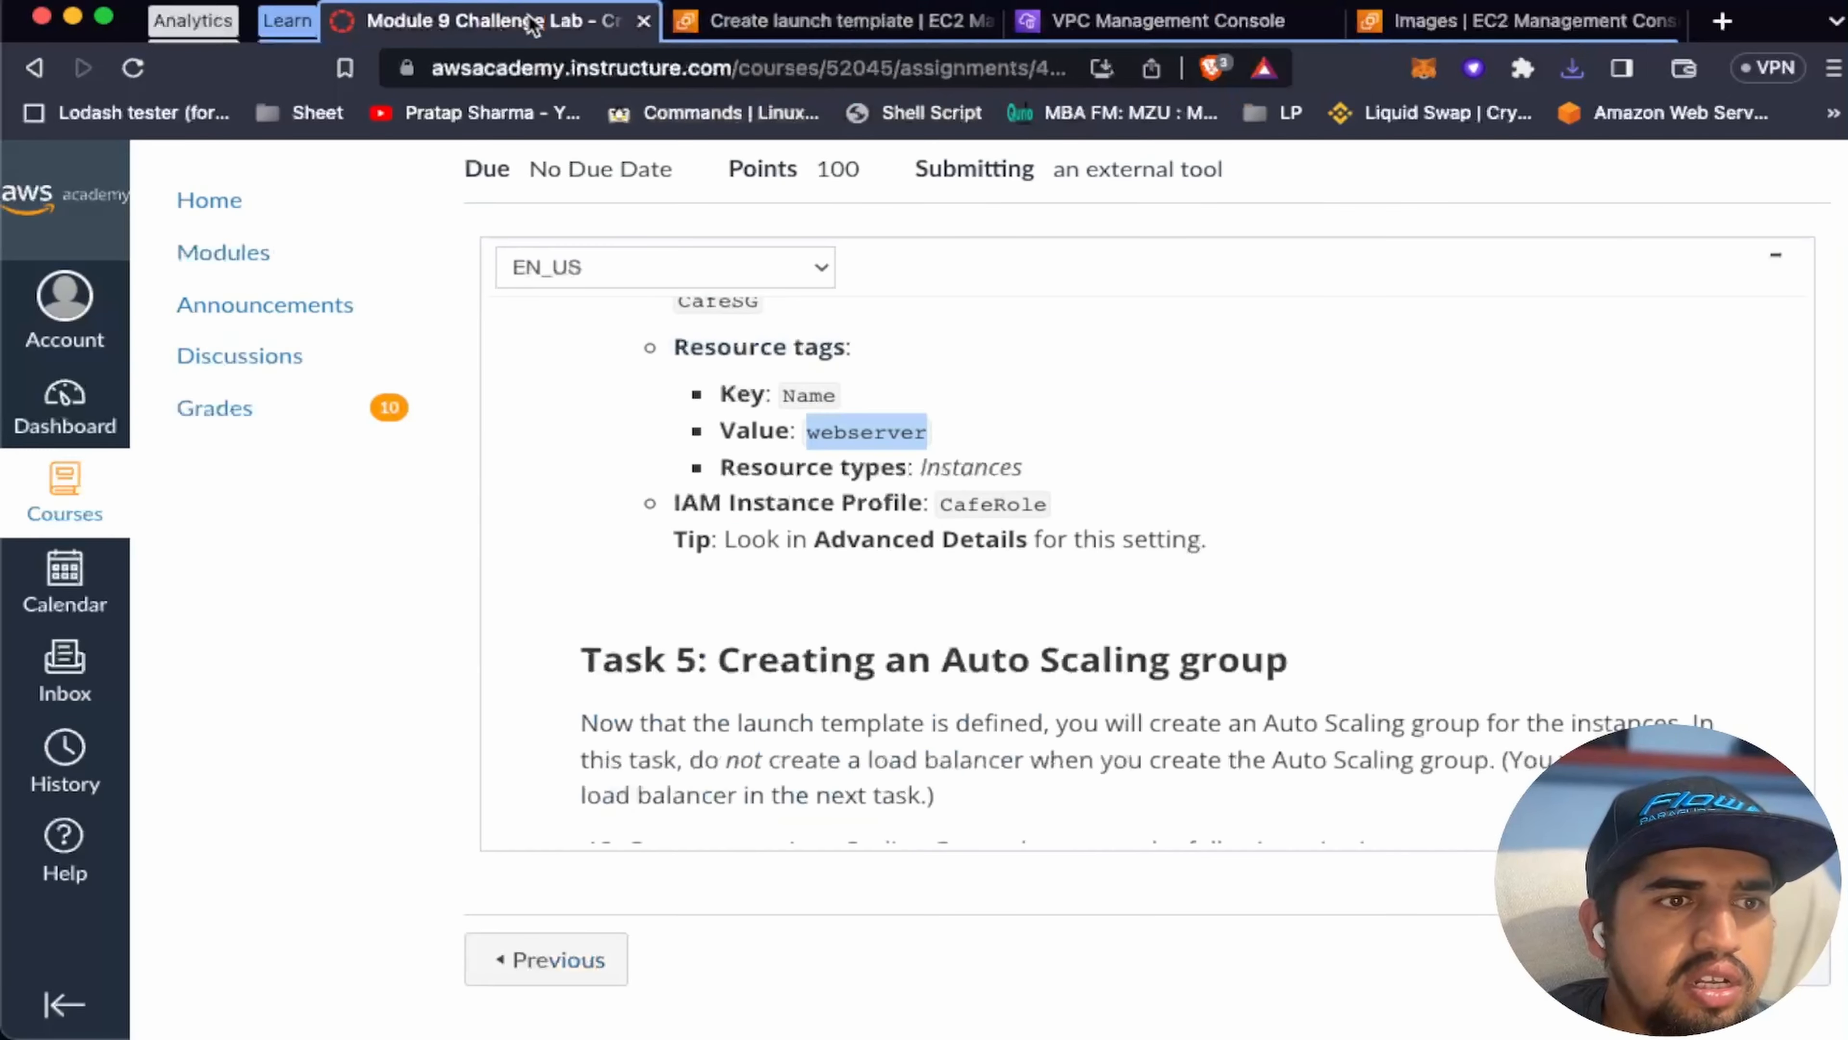
double_click(809, 395)
key(super+c)
click(815, 22)
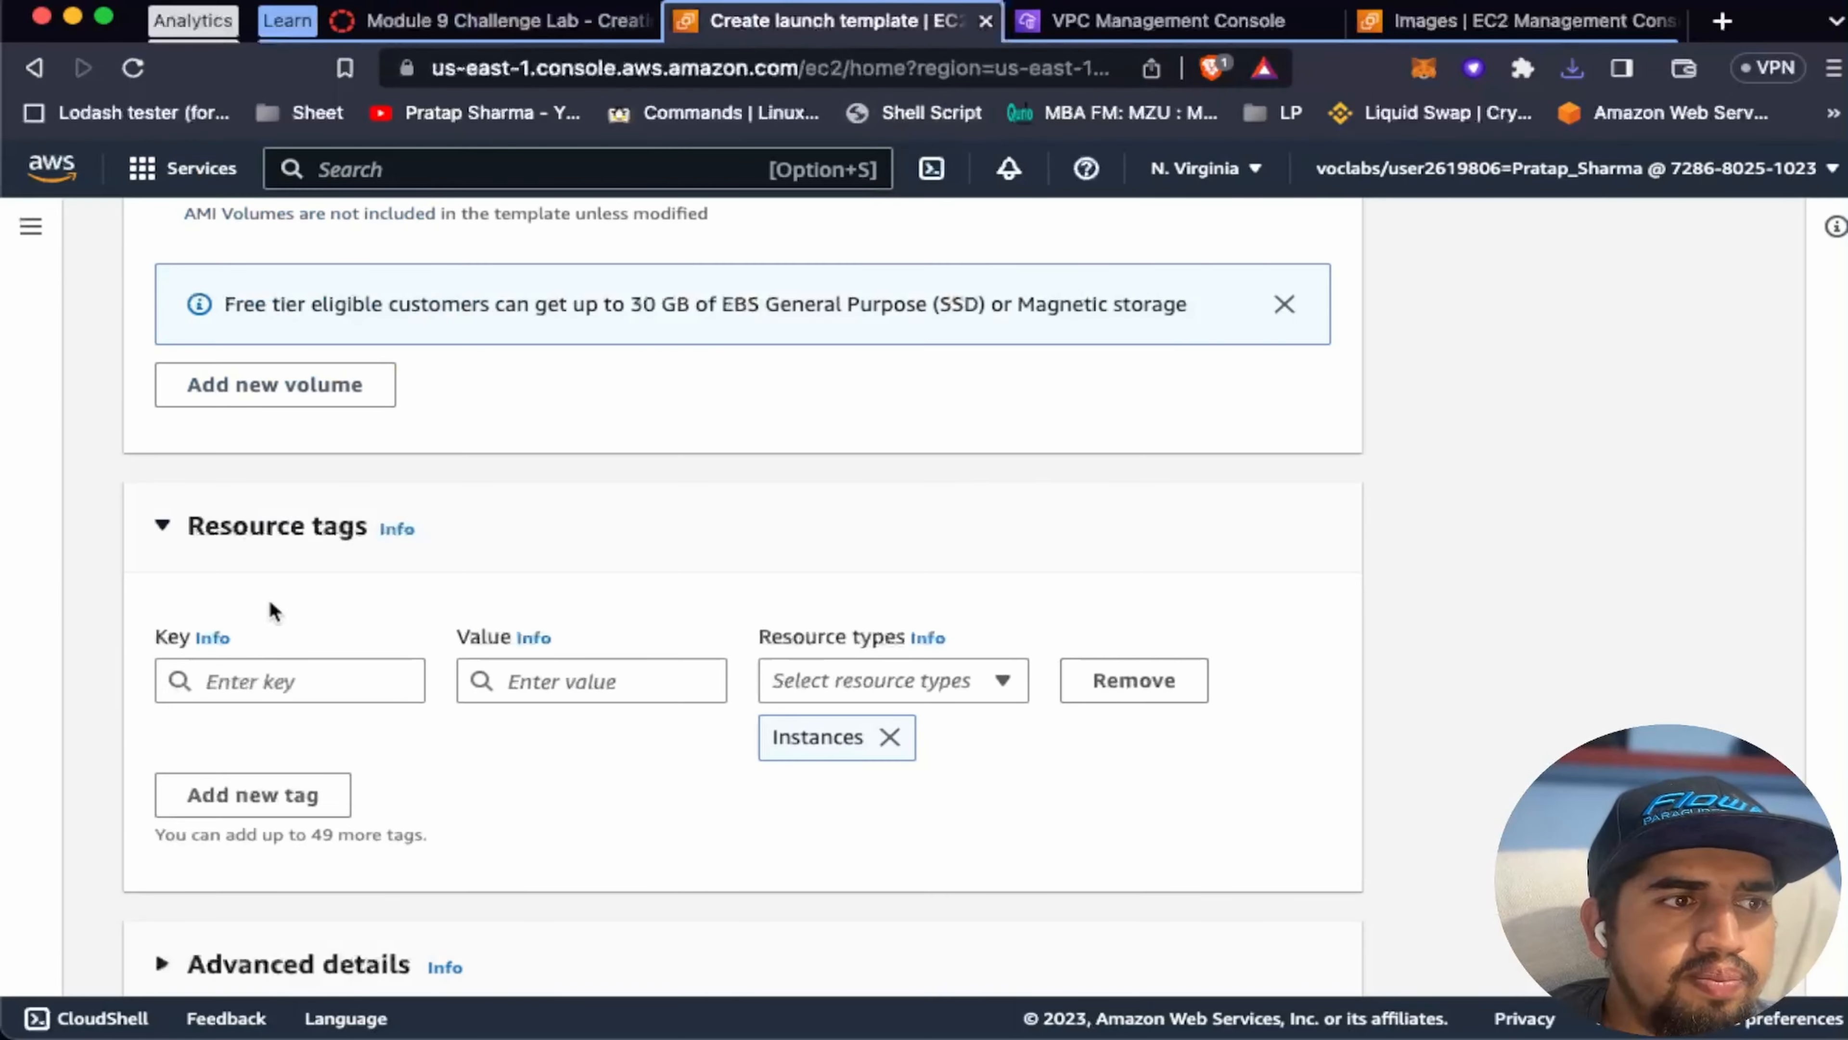
click(249, 679)
key(super+v)
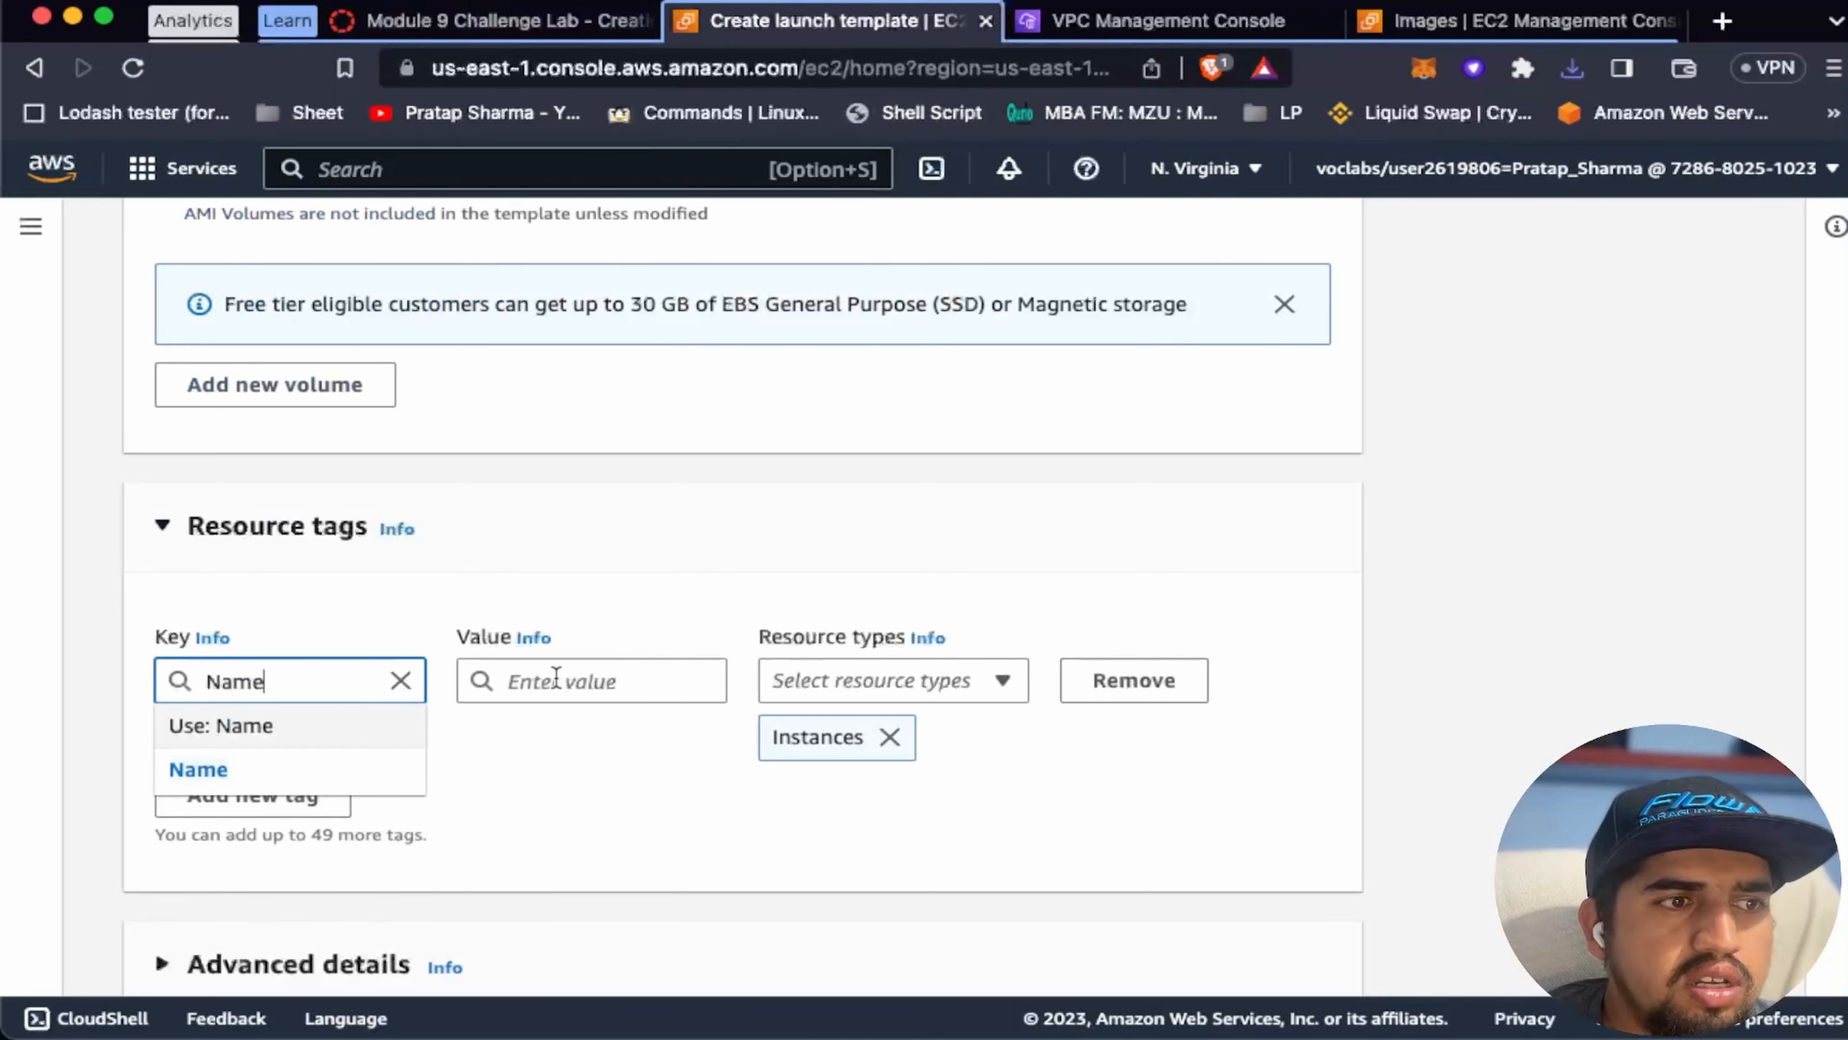
Step: Copy the tag value webserver from the lab instructions into the value of the Name resource tag
click(556, 677)
click(470, 25)
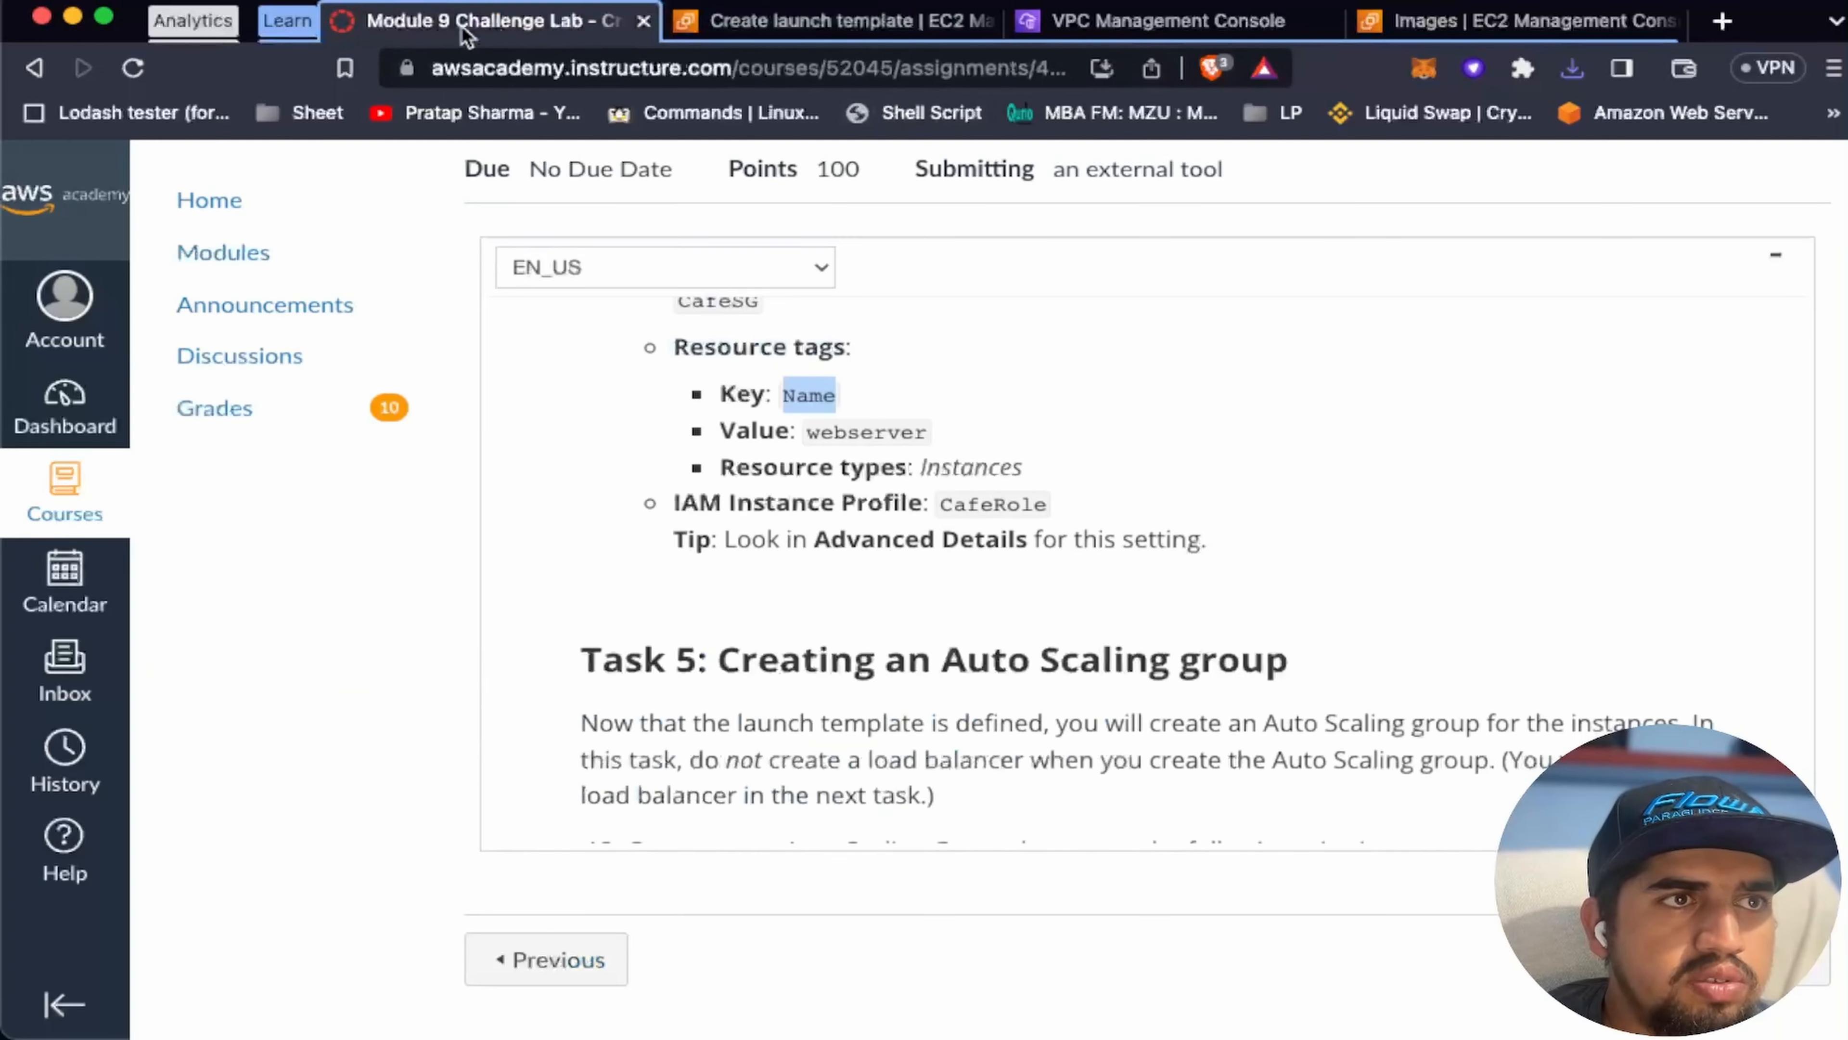
double_click(873, 430)
key(super+c)
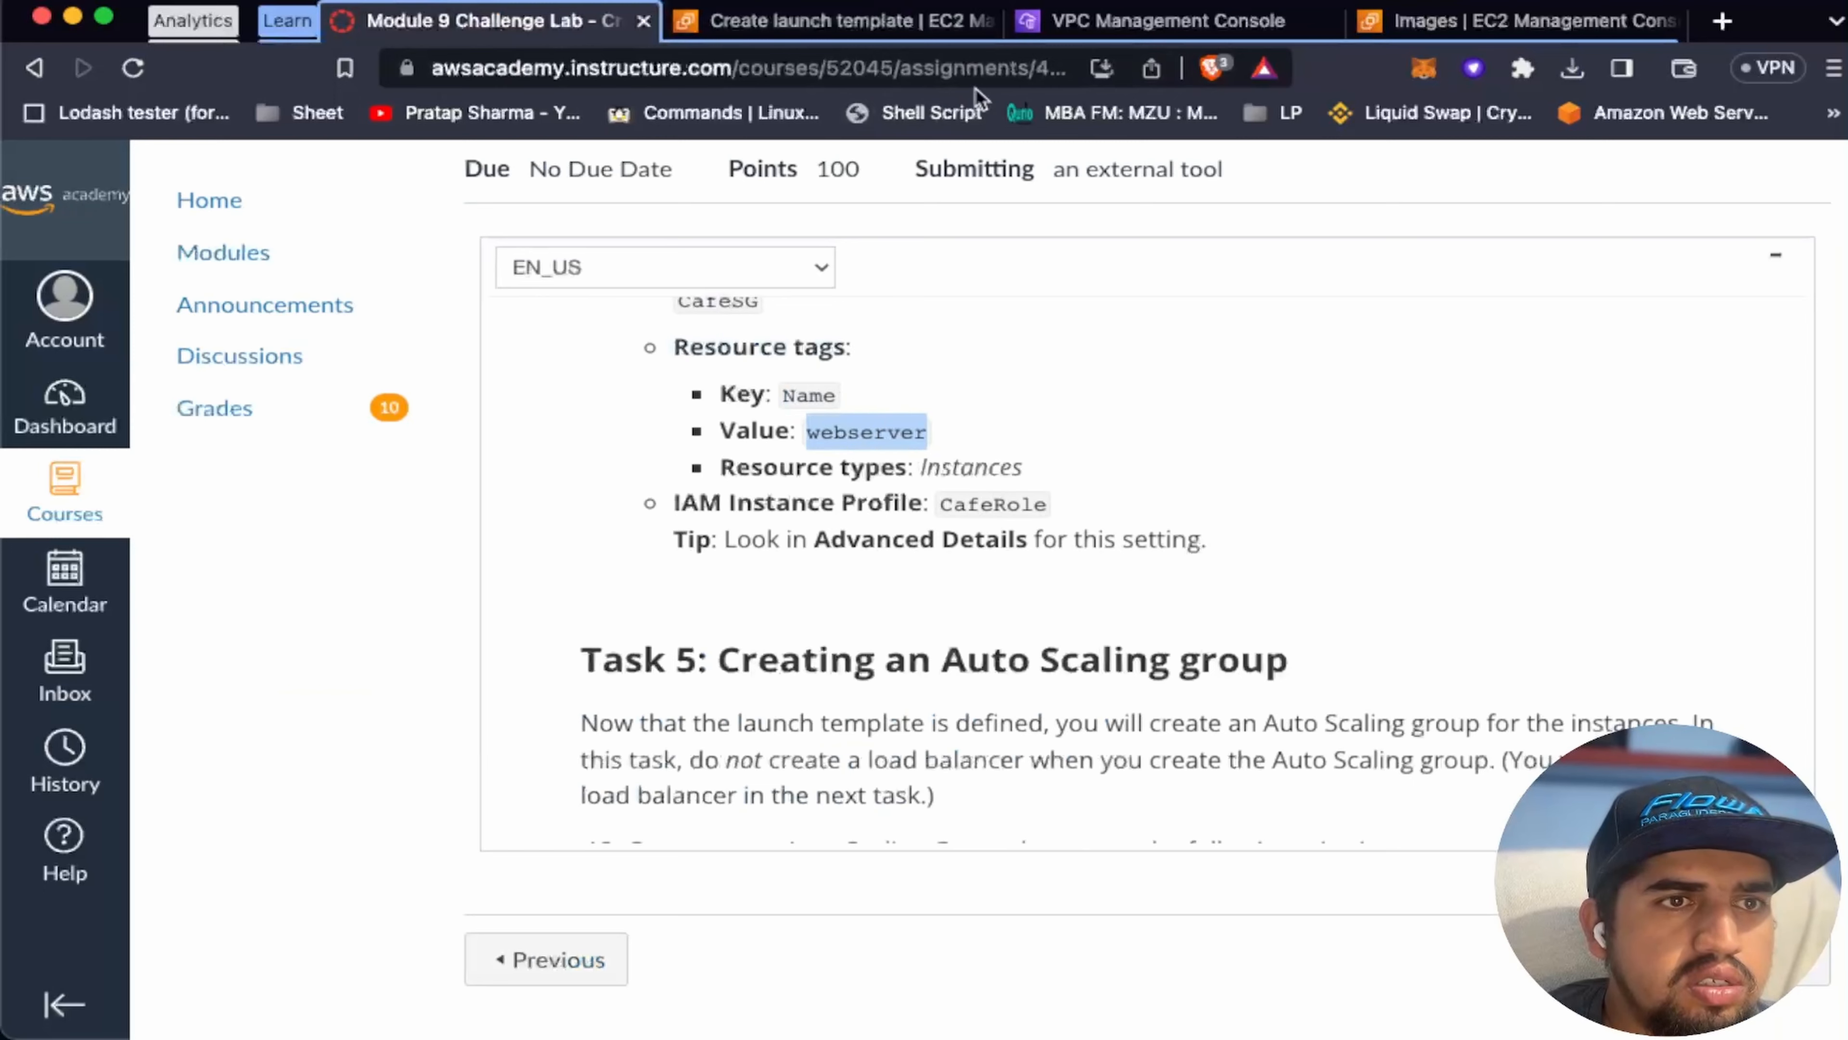
click(891, 29)
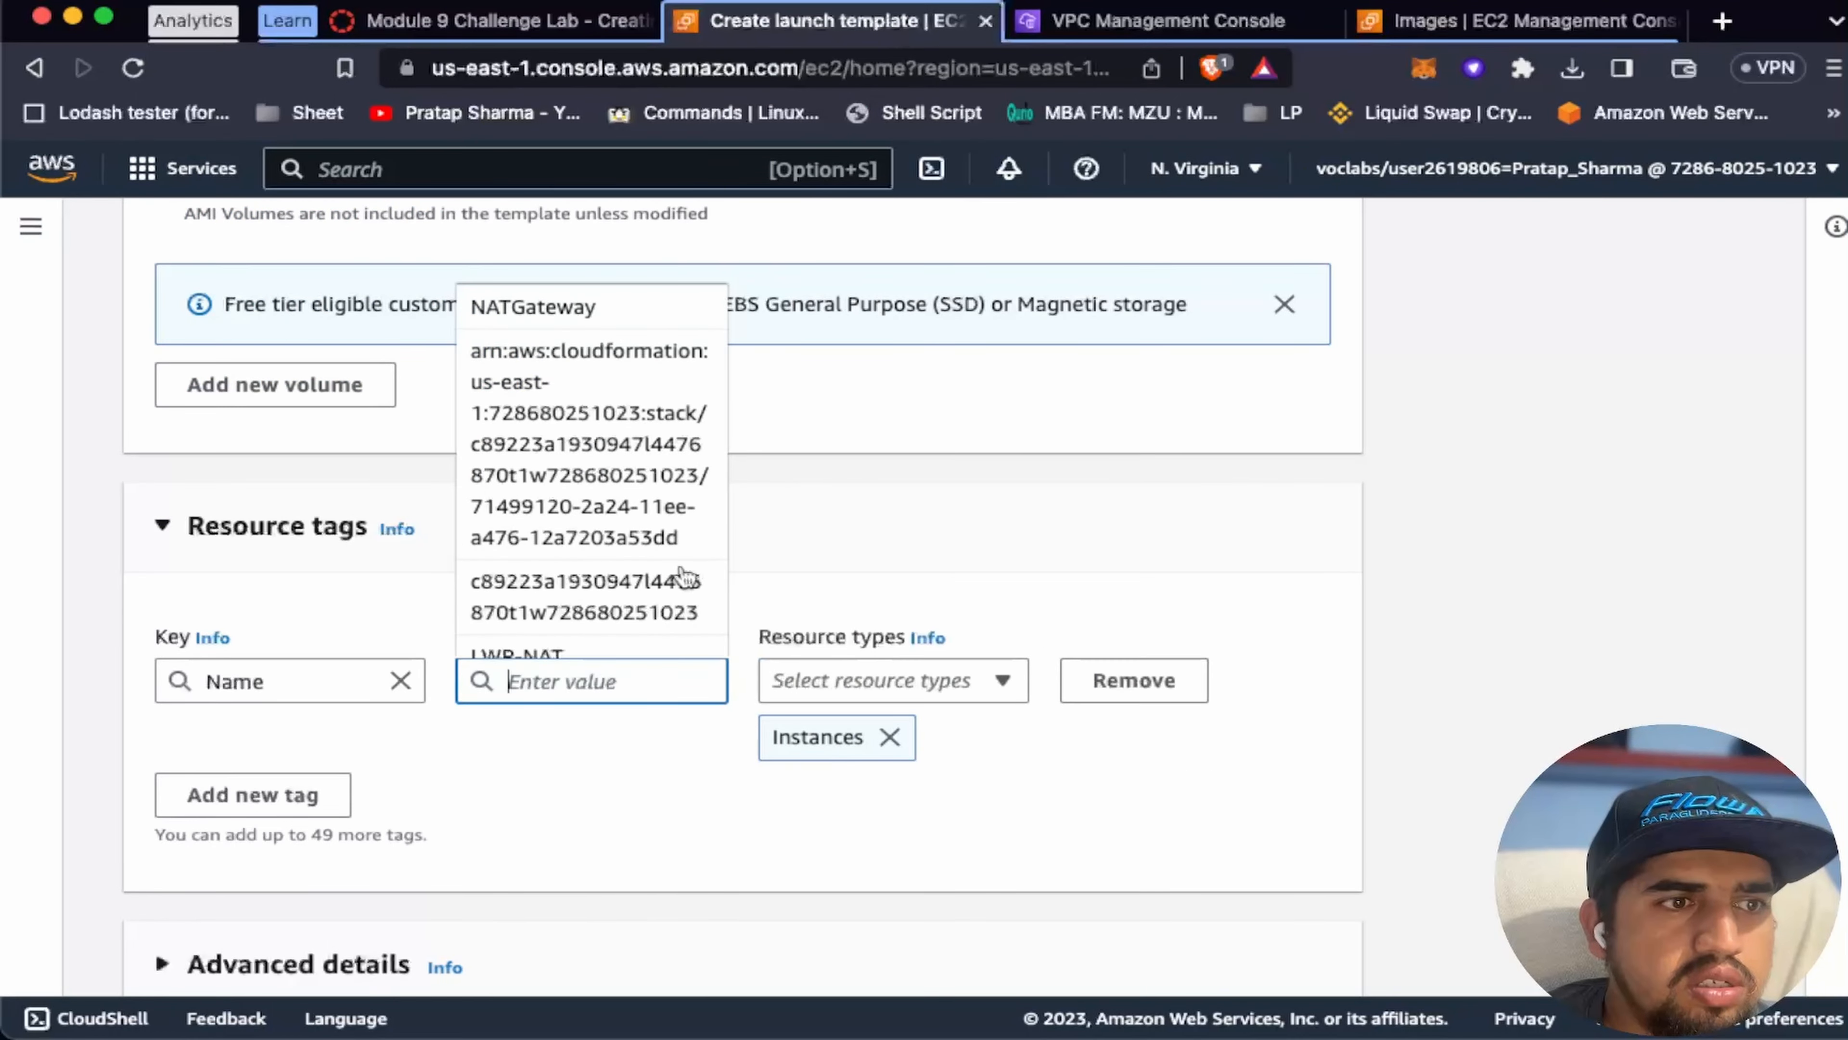
key(super+v)
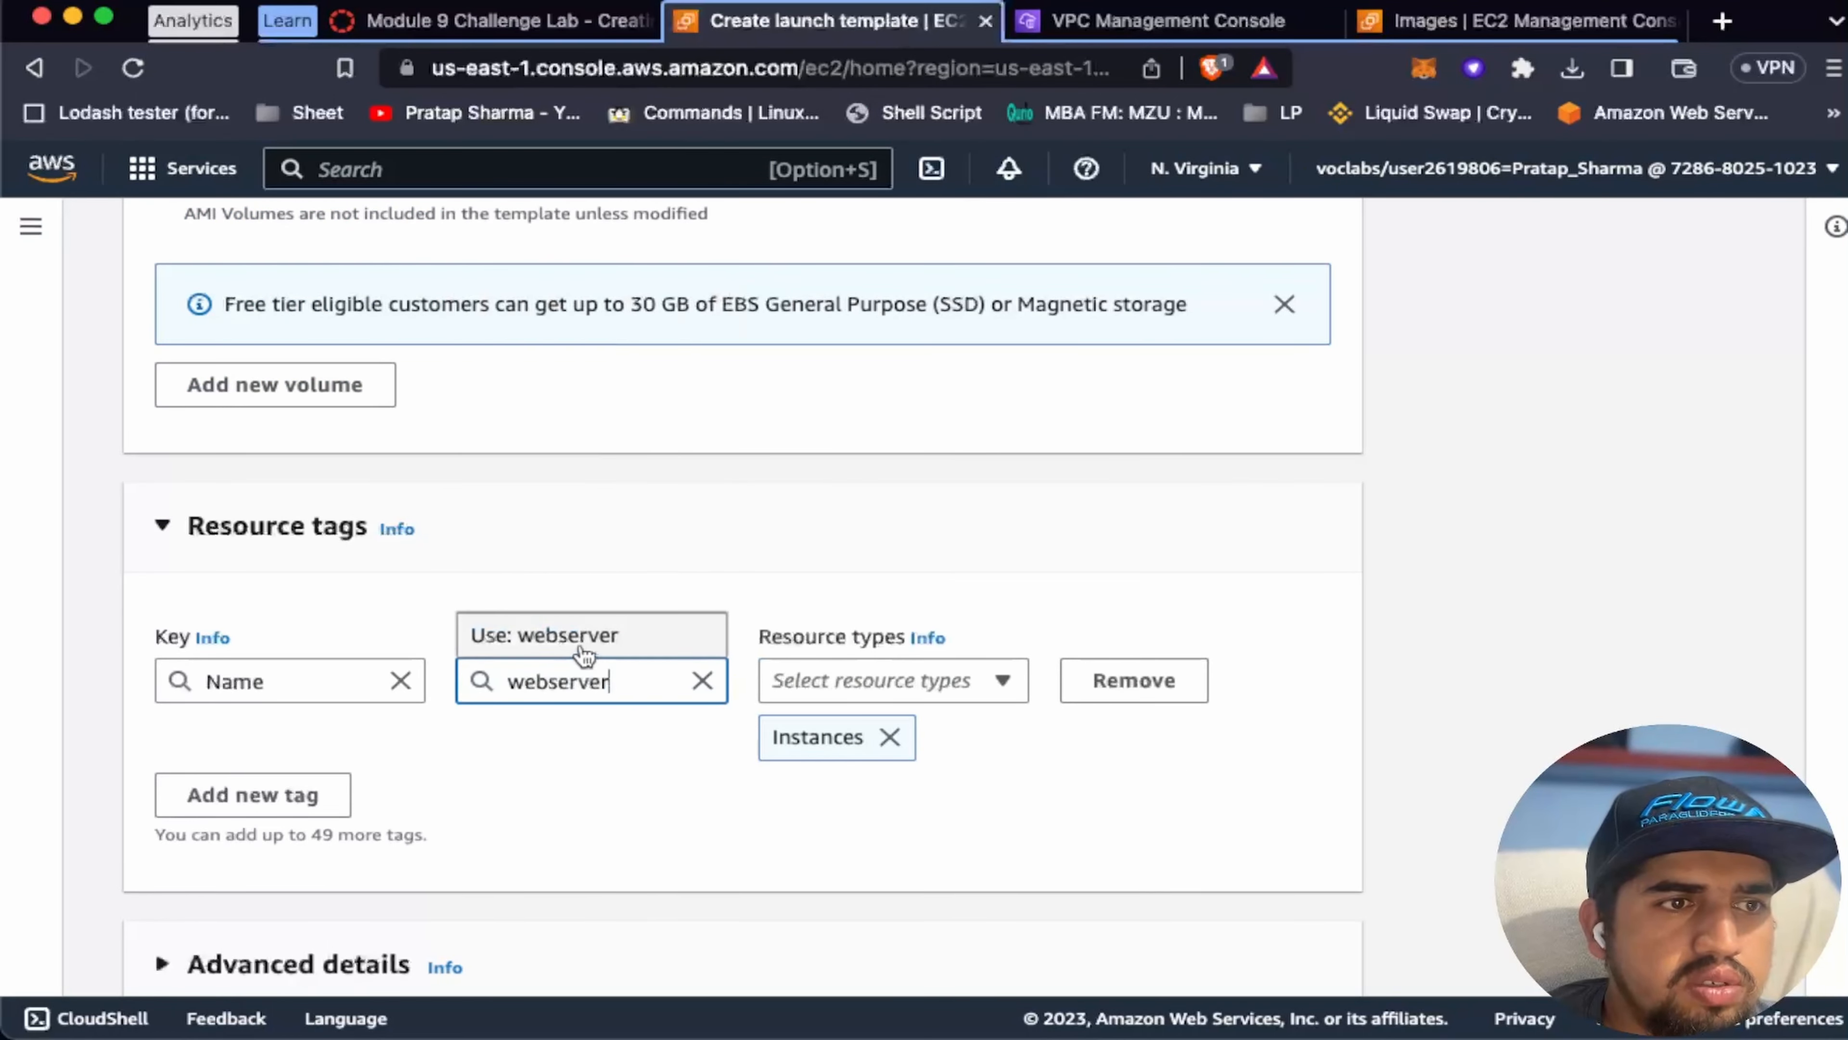
Step: Apply webserver as the Name tag's value and check the tag's resource types, keeping only Instances selected
click(590, 635)
click(834, 678)
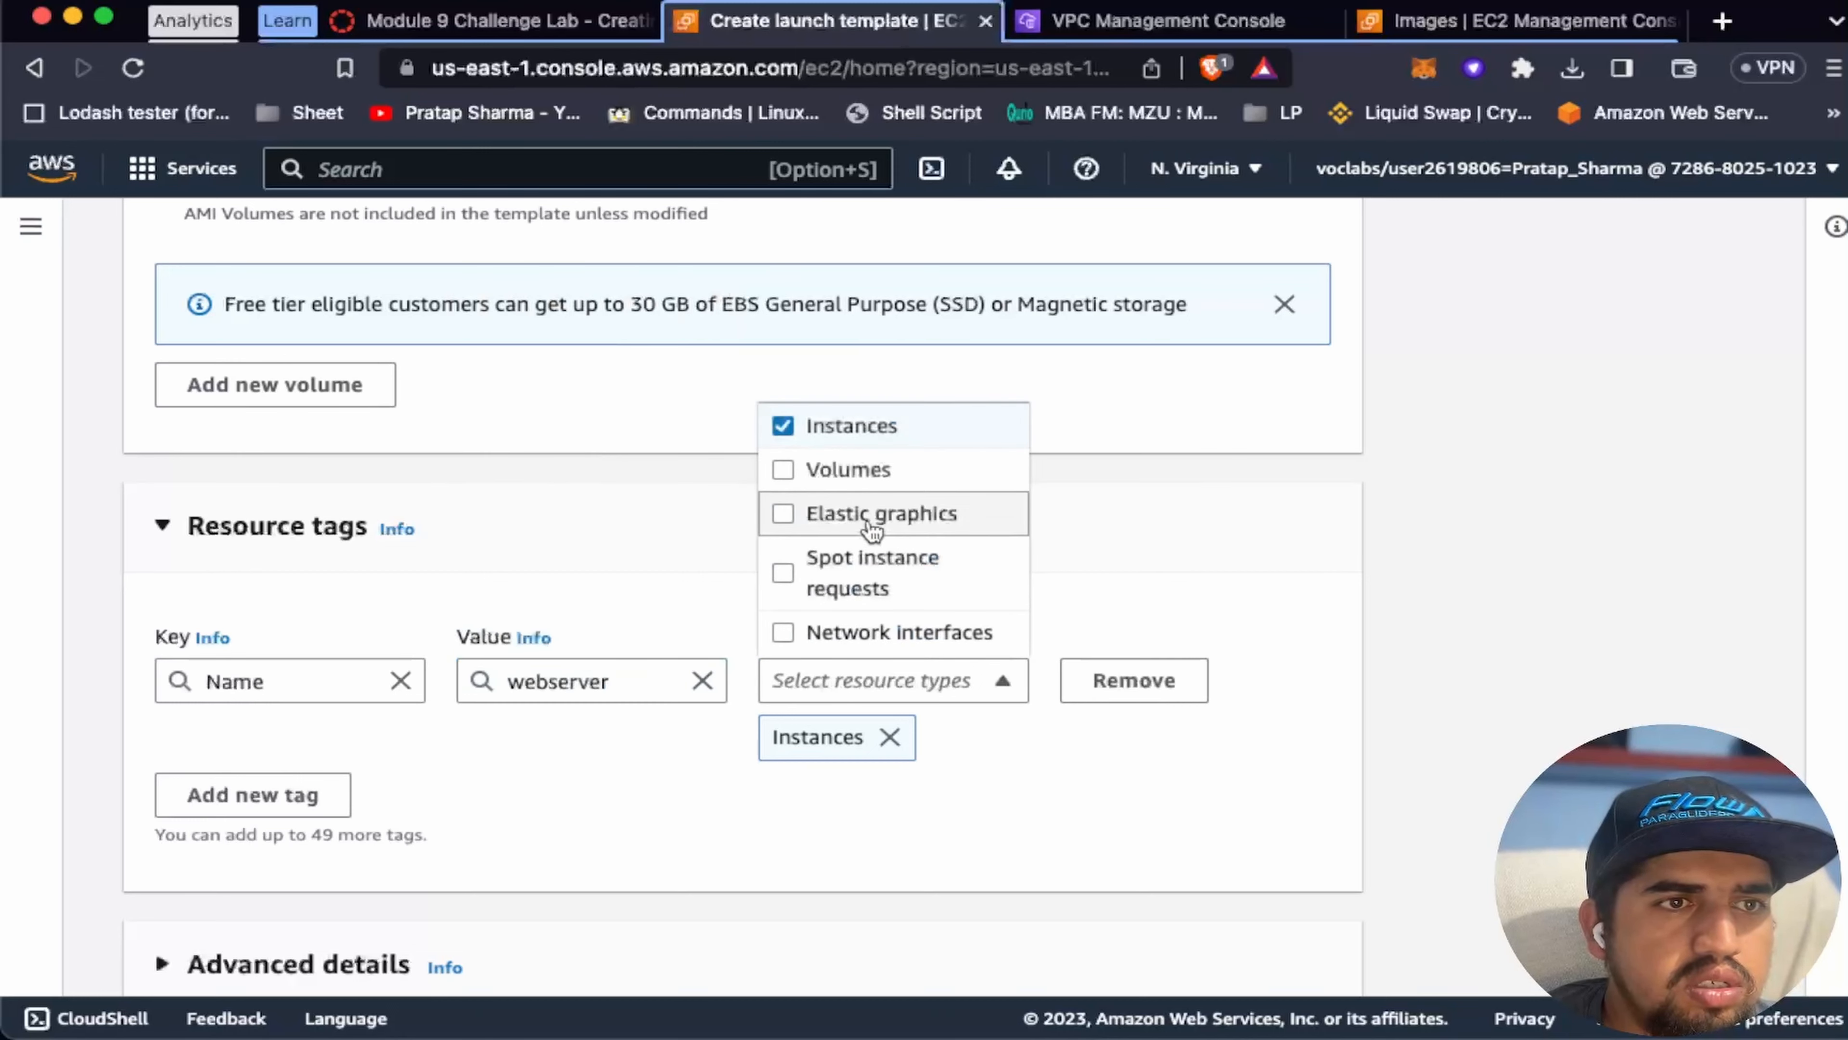
click(1097, 544)
scroll(1097, 545, up, 1)
Step: Check the lab's IAM instance profile requirement and set the launch template's IAM instance profile to CafeRole in the advanced details
click(522, 16)
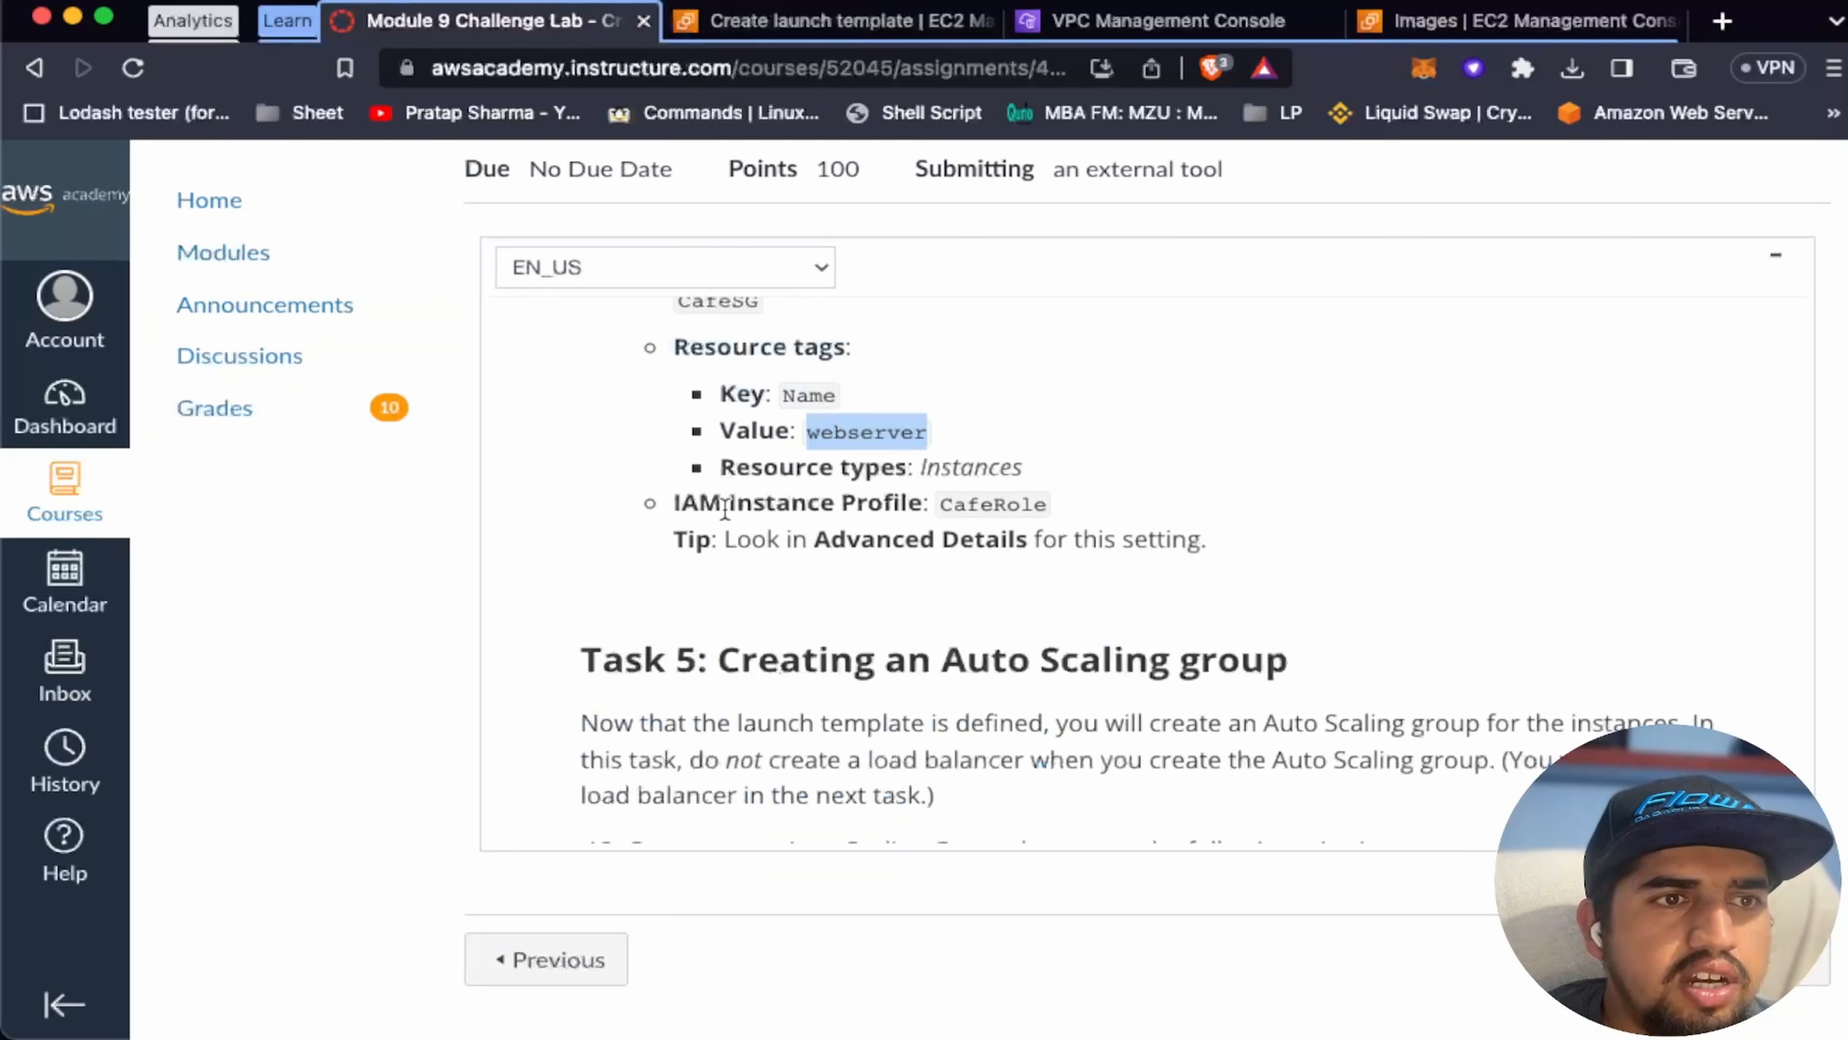
click(872, 22)
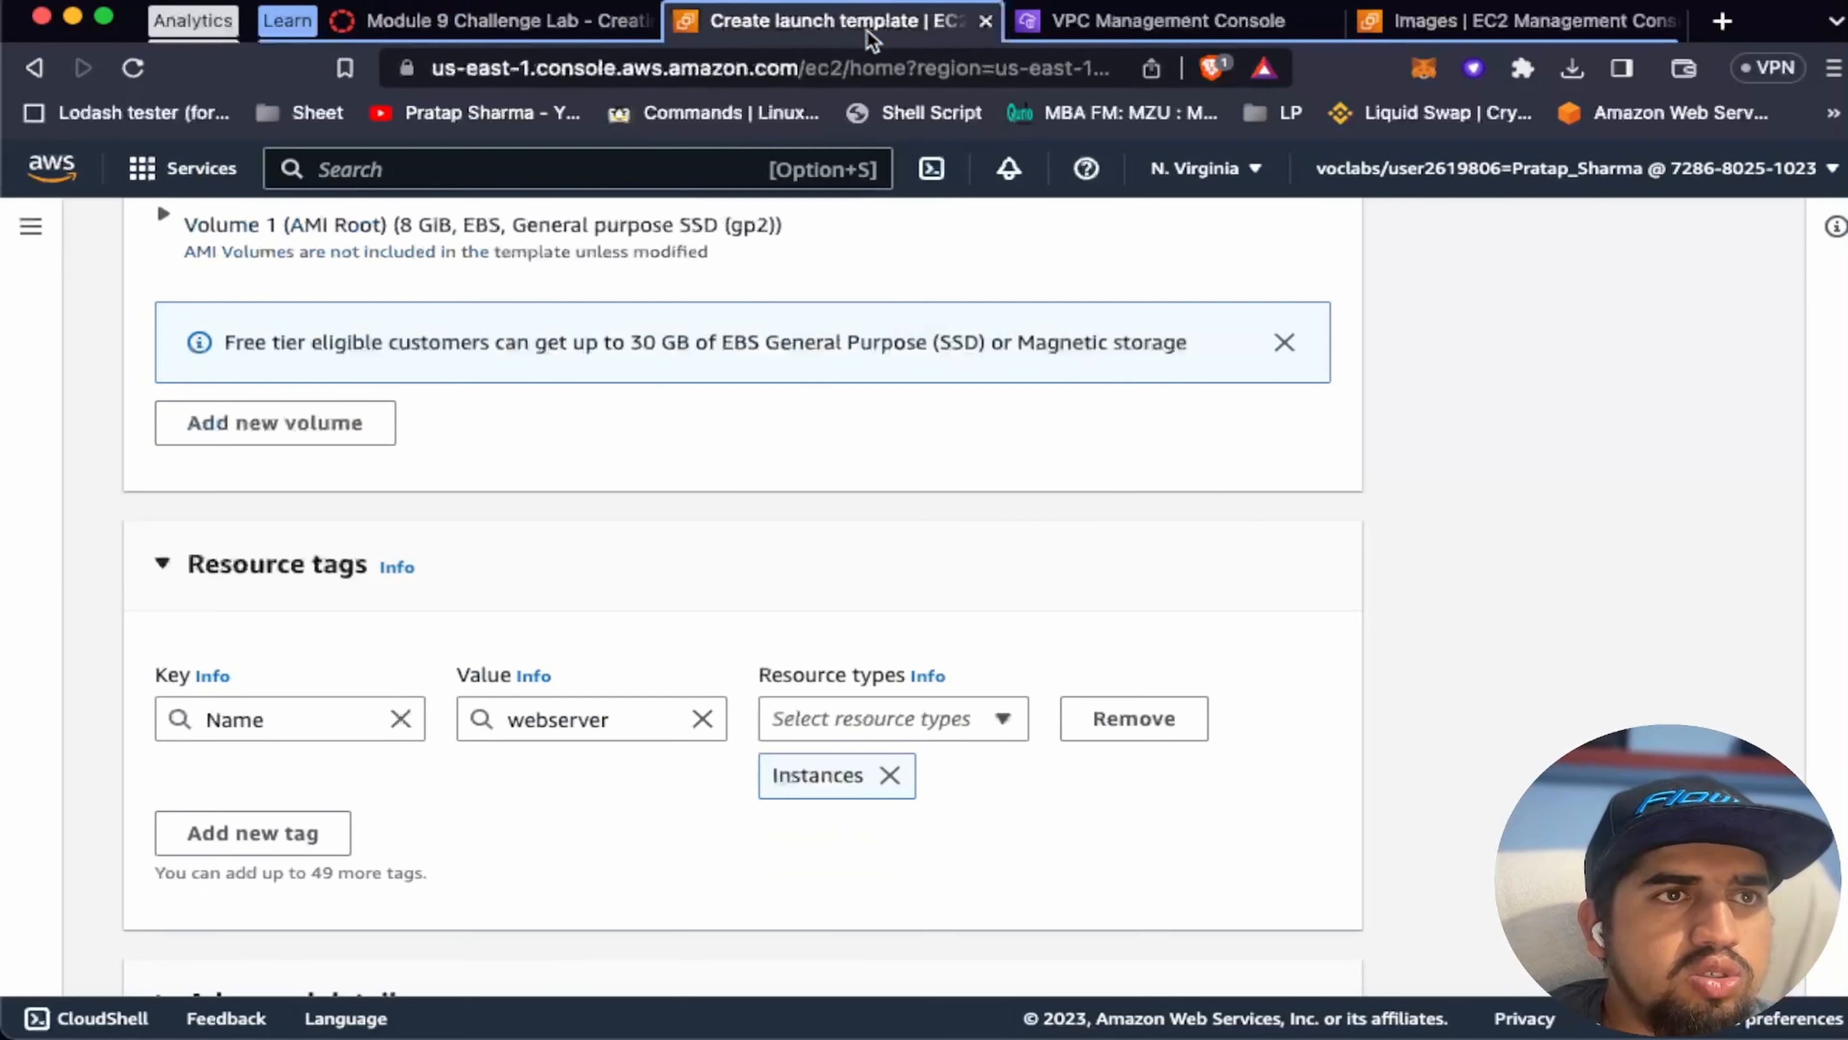
scroll(657, 694, down, 10)
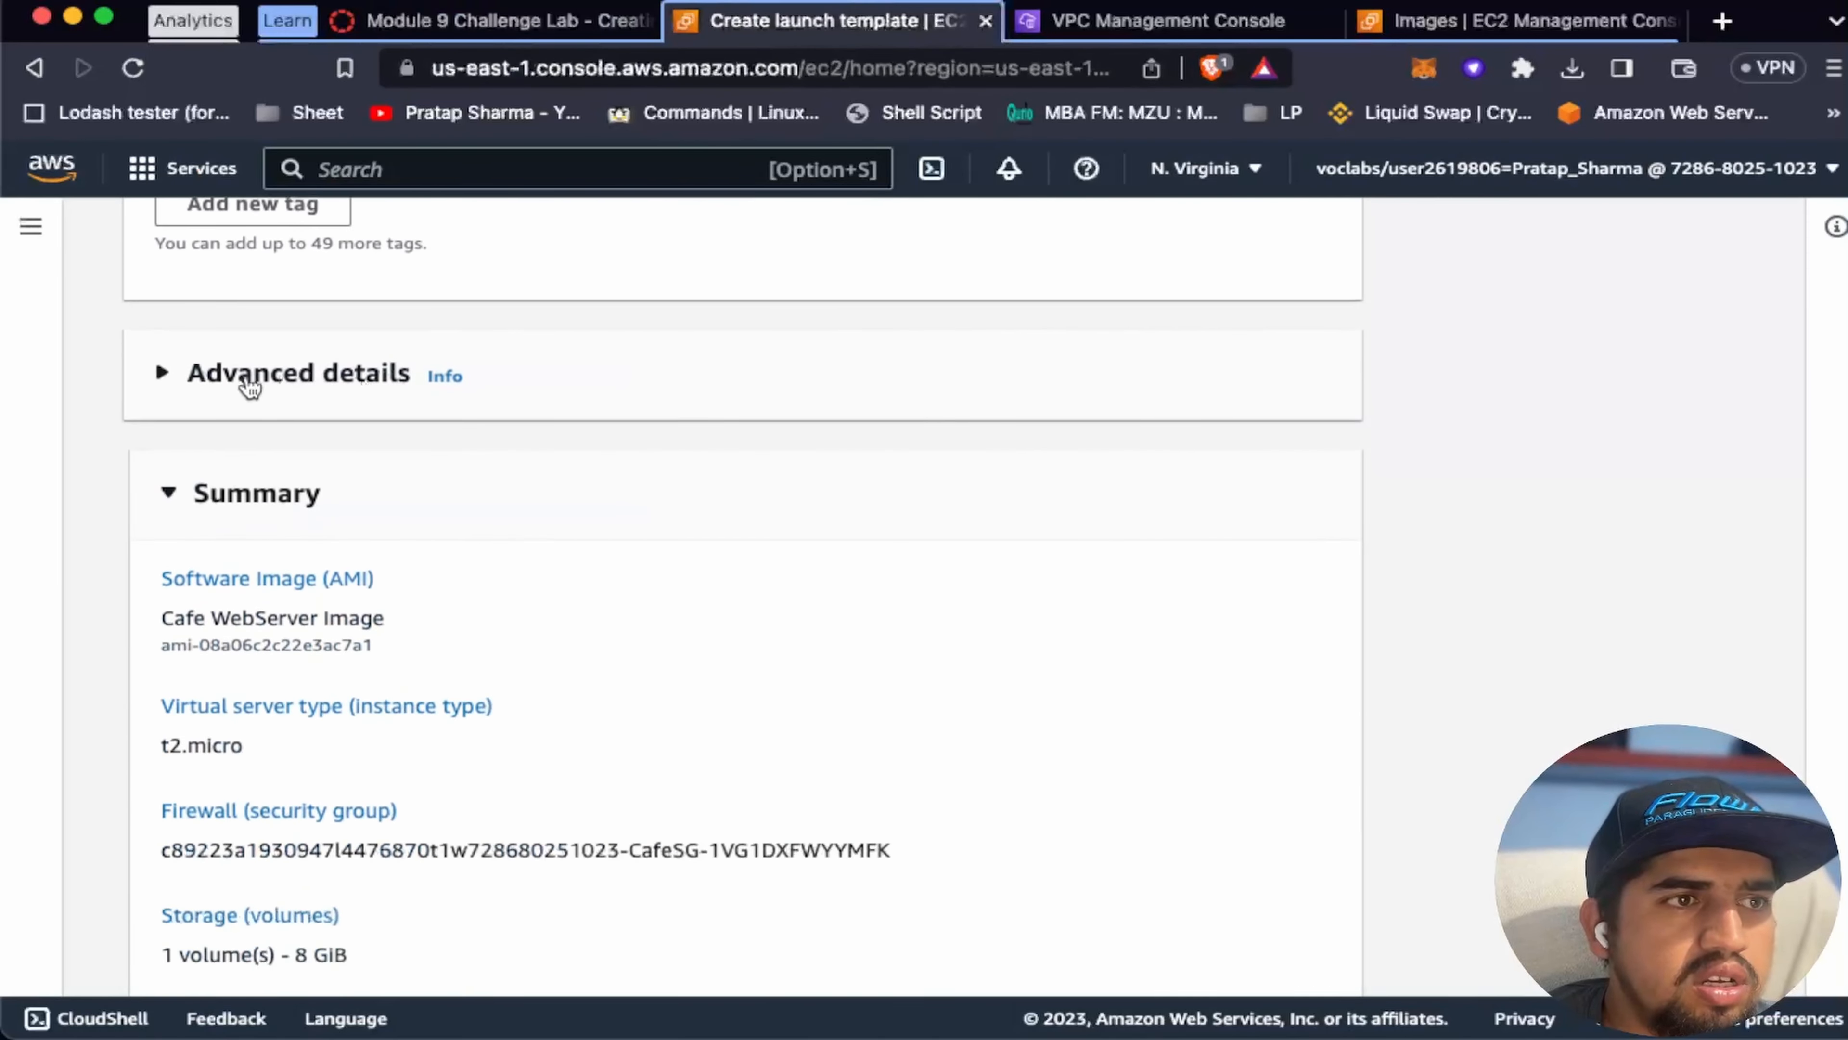
click(169, 377)
scroll(566, 524, down, 3)
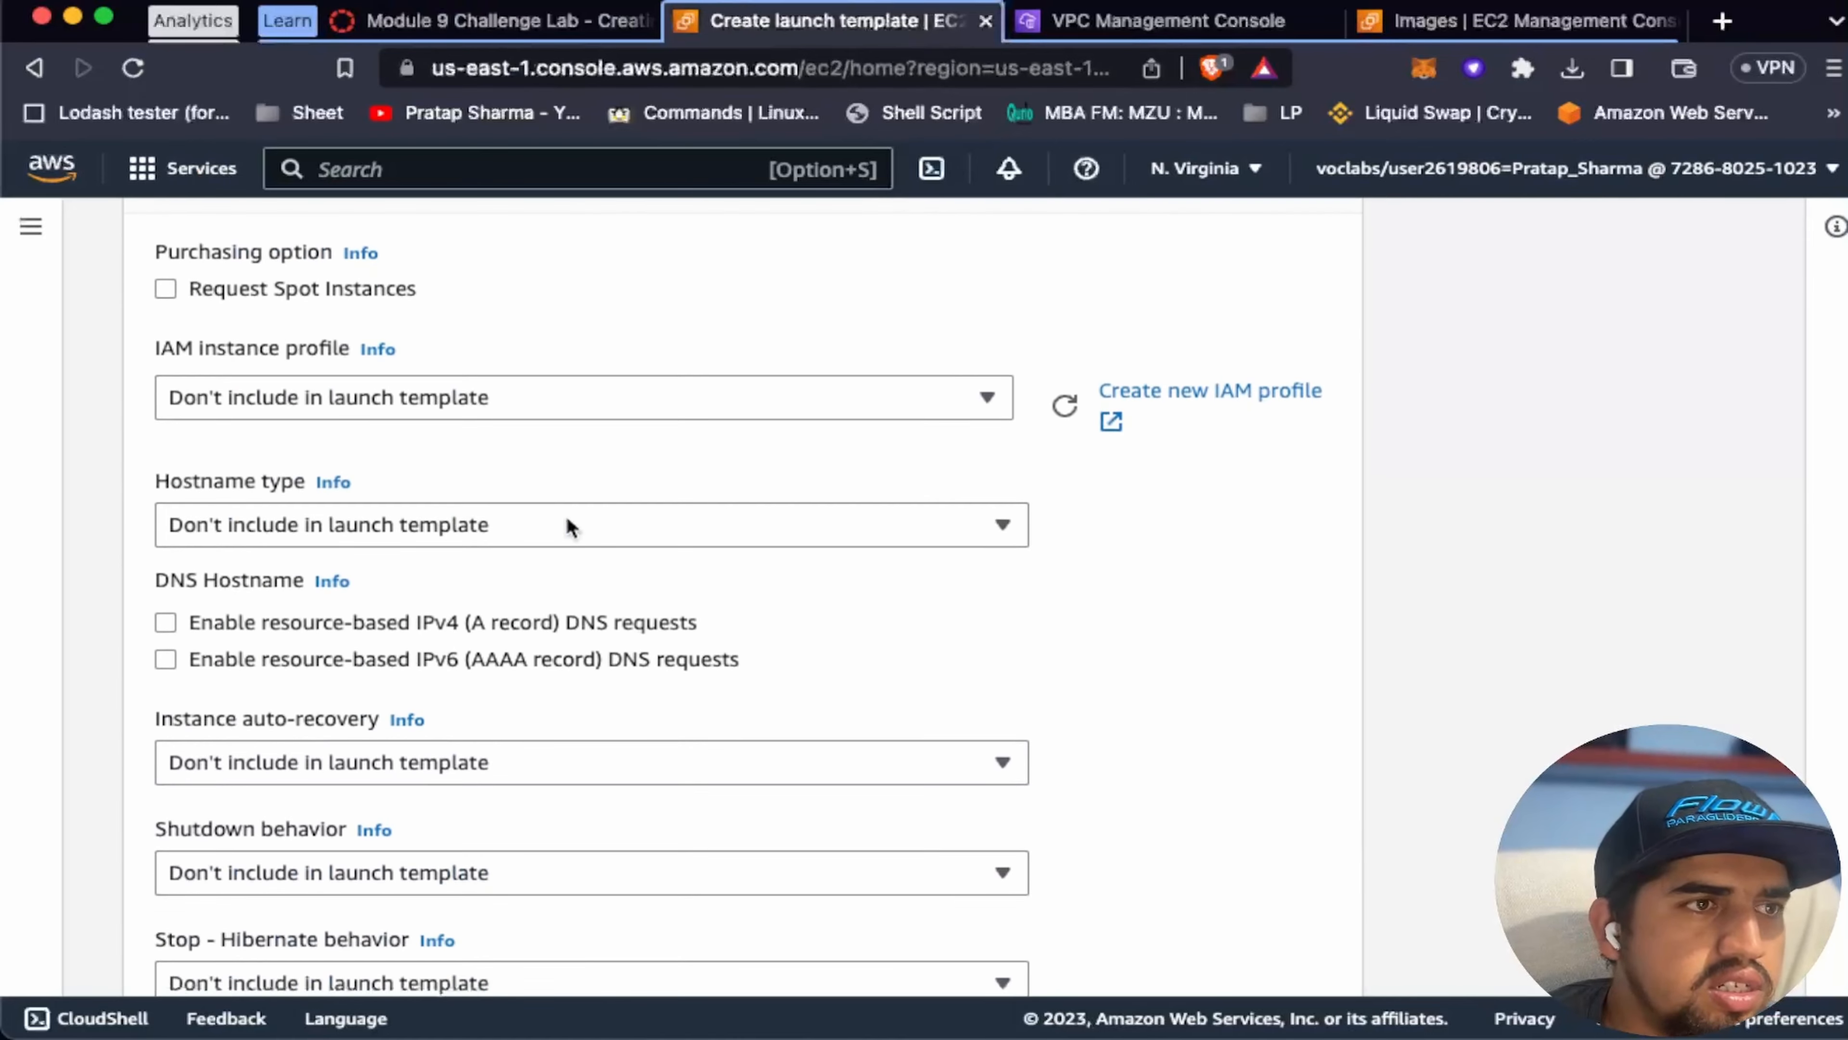
click(428, 382)
click(279, 575)
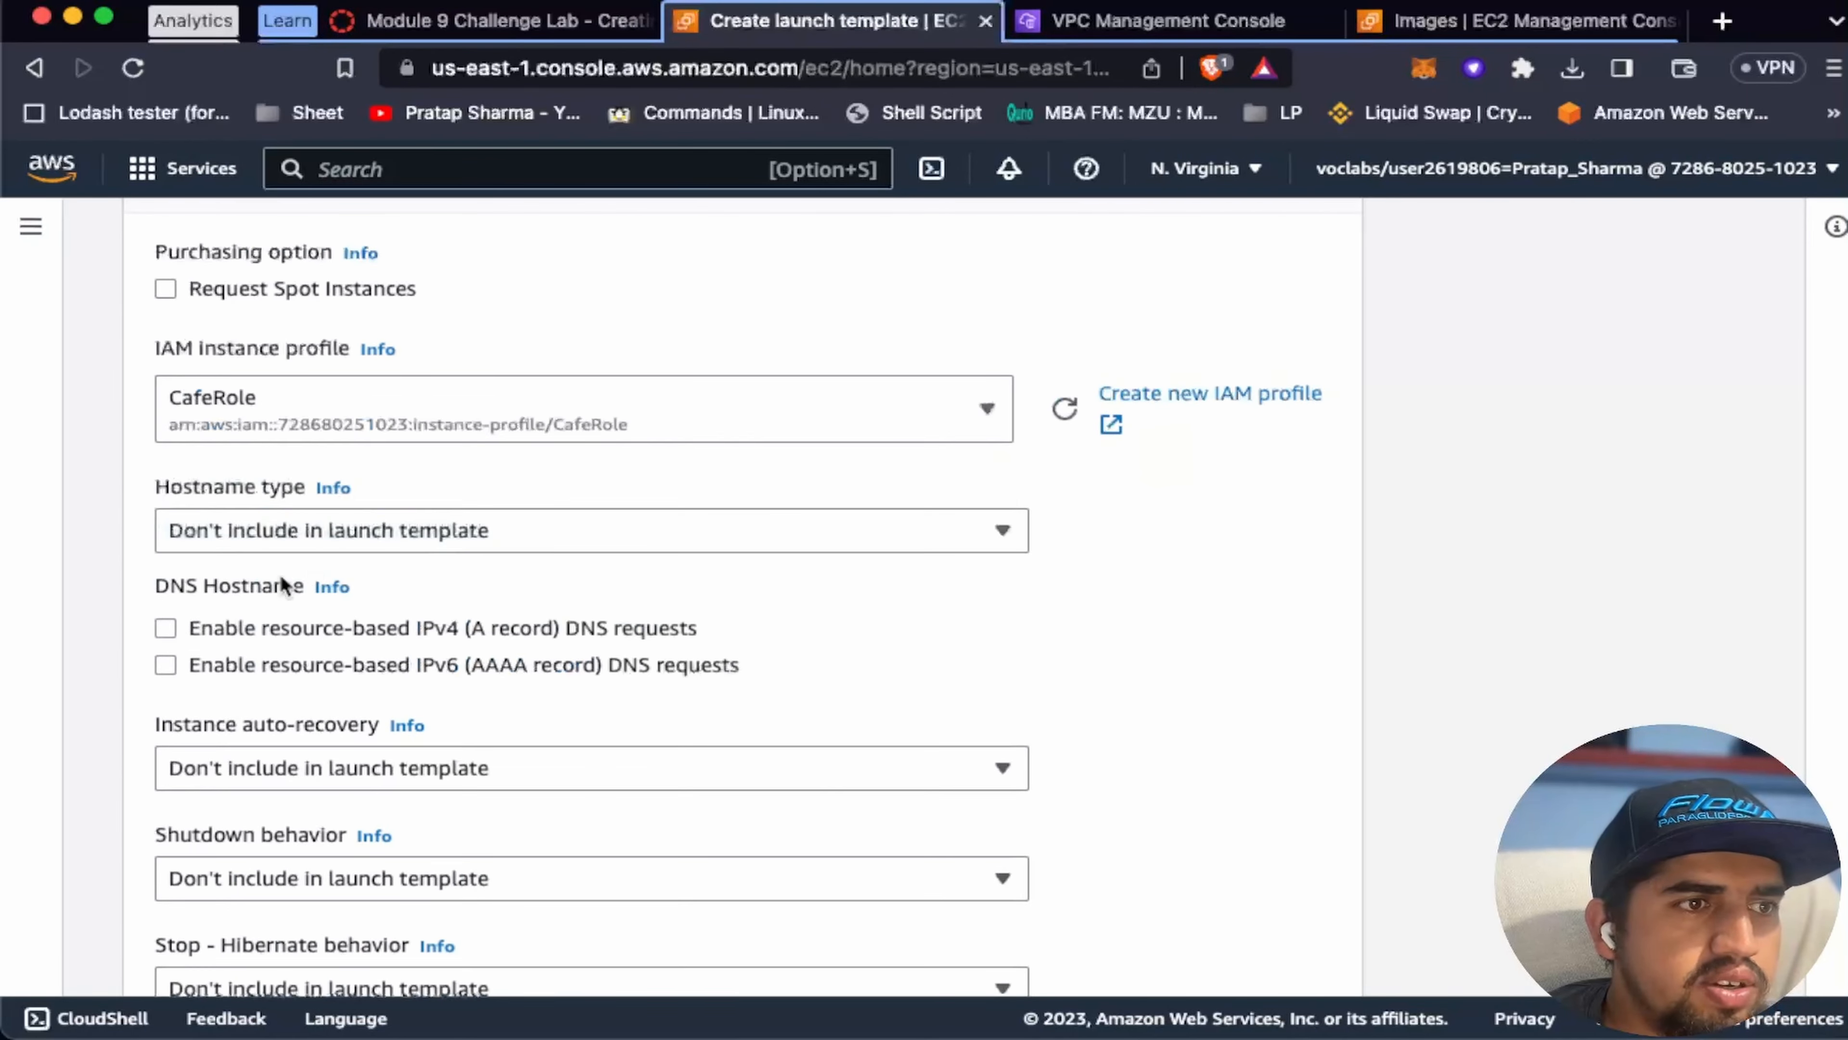
Step: Create the launch template and return to the list of launch templates
scroll(1072, 625, down, 20)
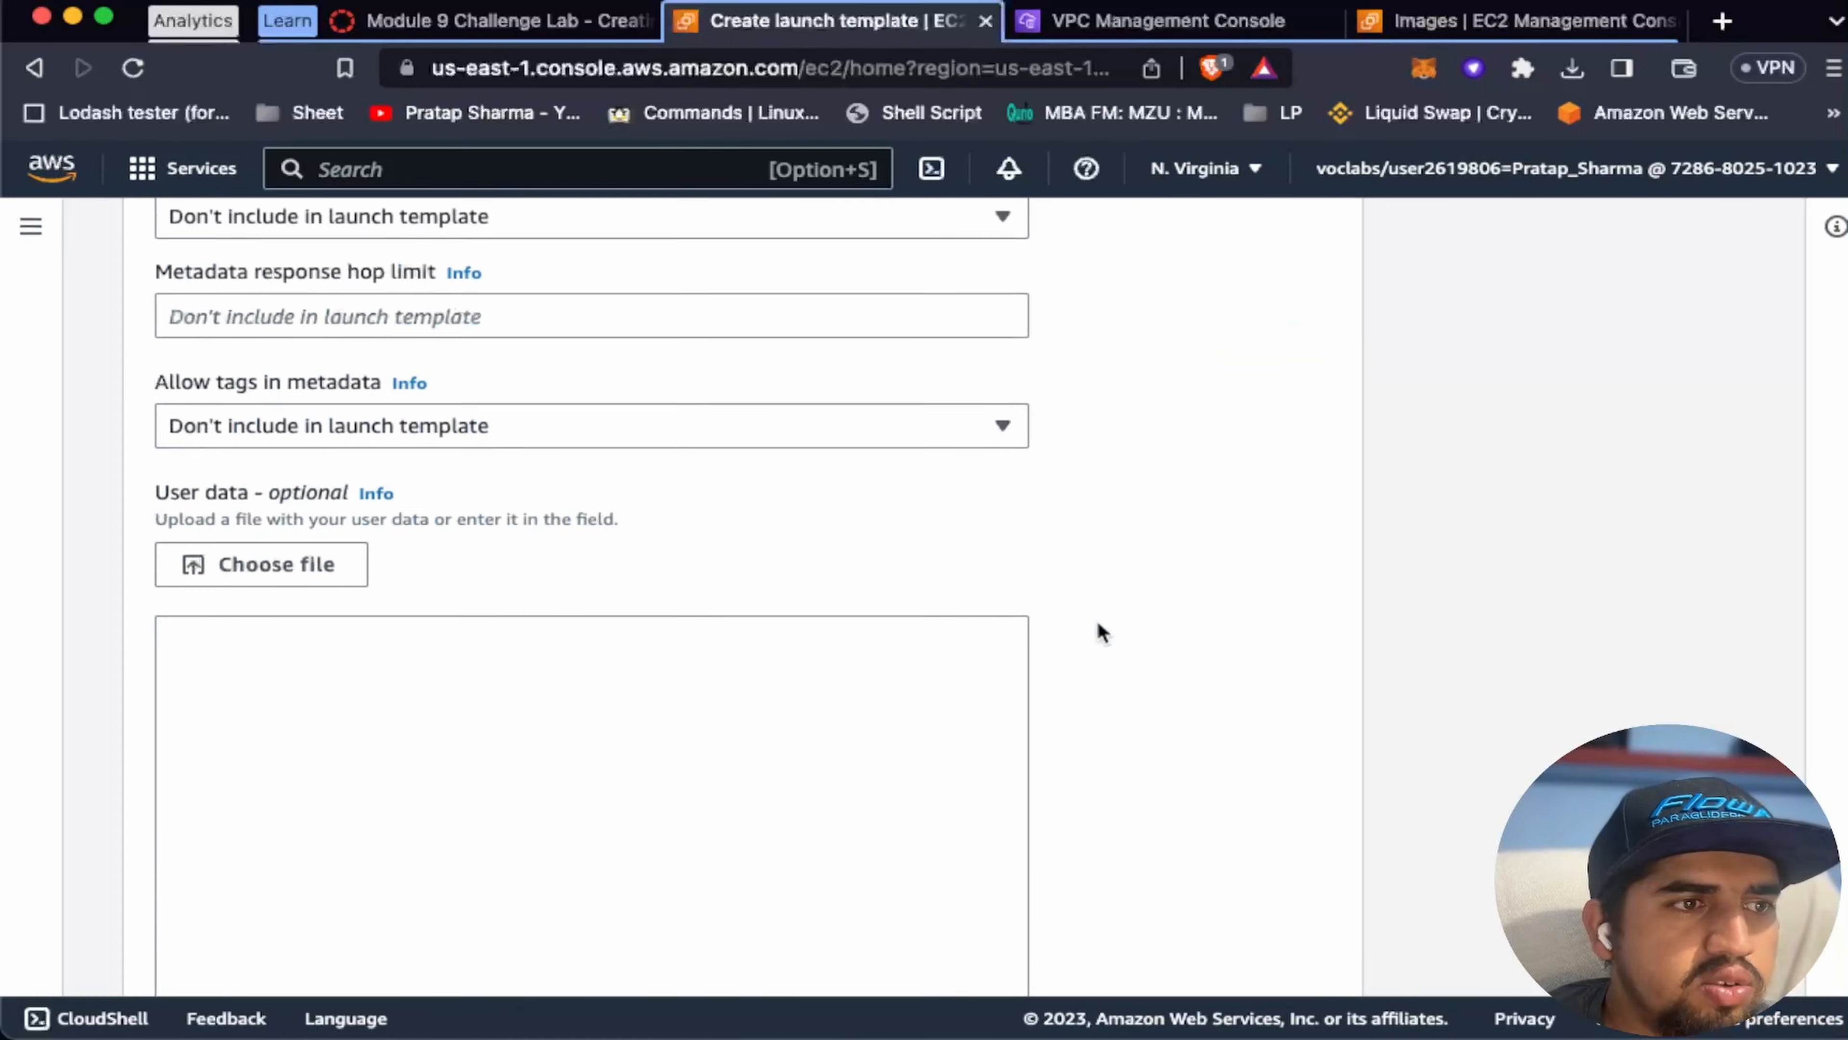
scroll(1482, 782, down, 10)
click(1167, 911)
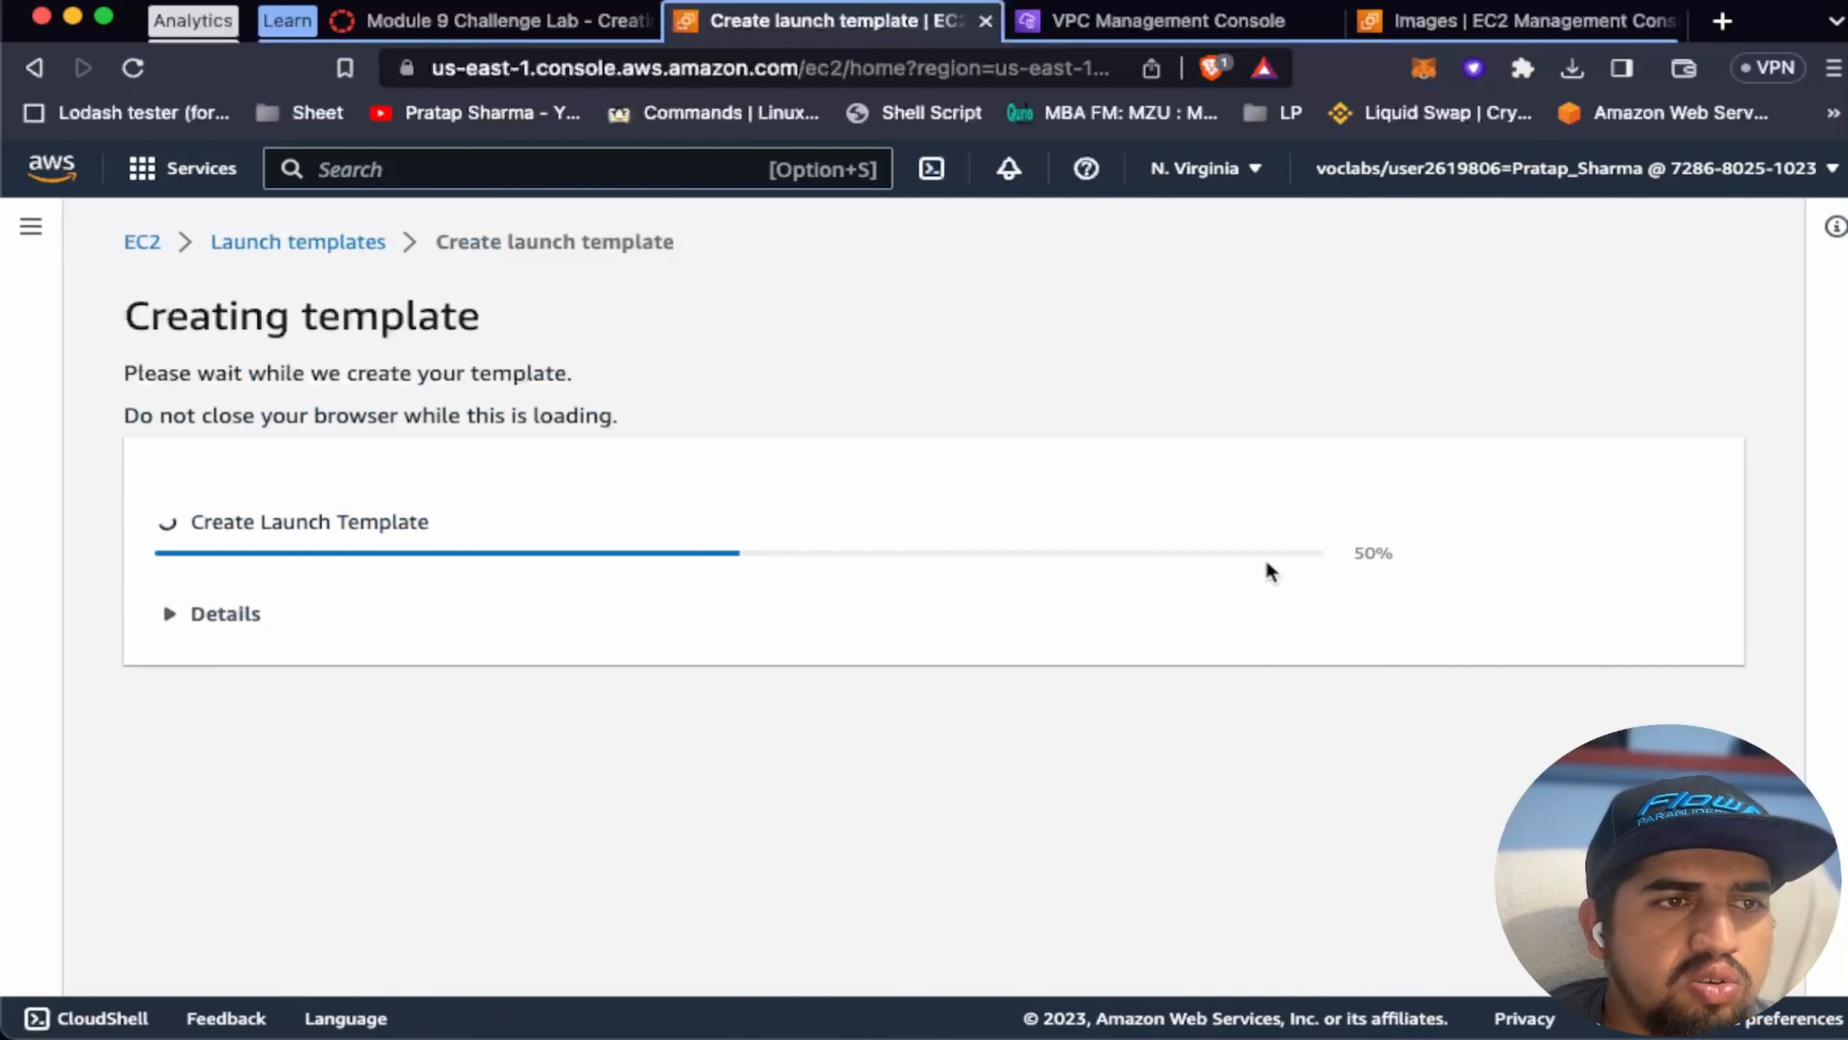
click(348, 247)
Step: Read the lab's Task 5 criteria and start creating a new Auto Scaling group in the EC2 console
click(475, 22)
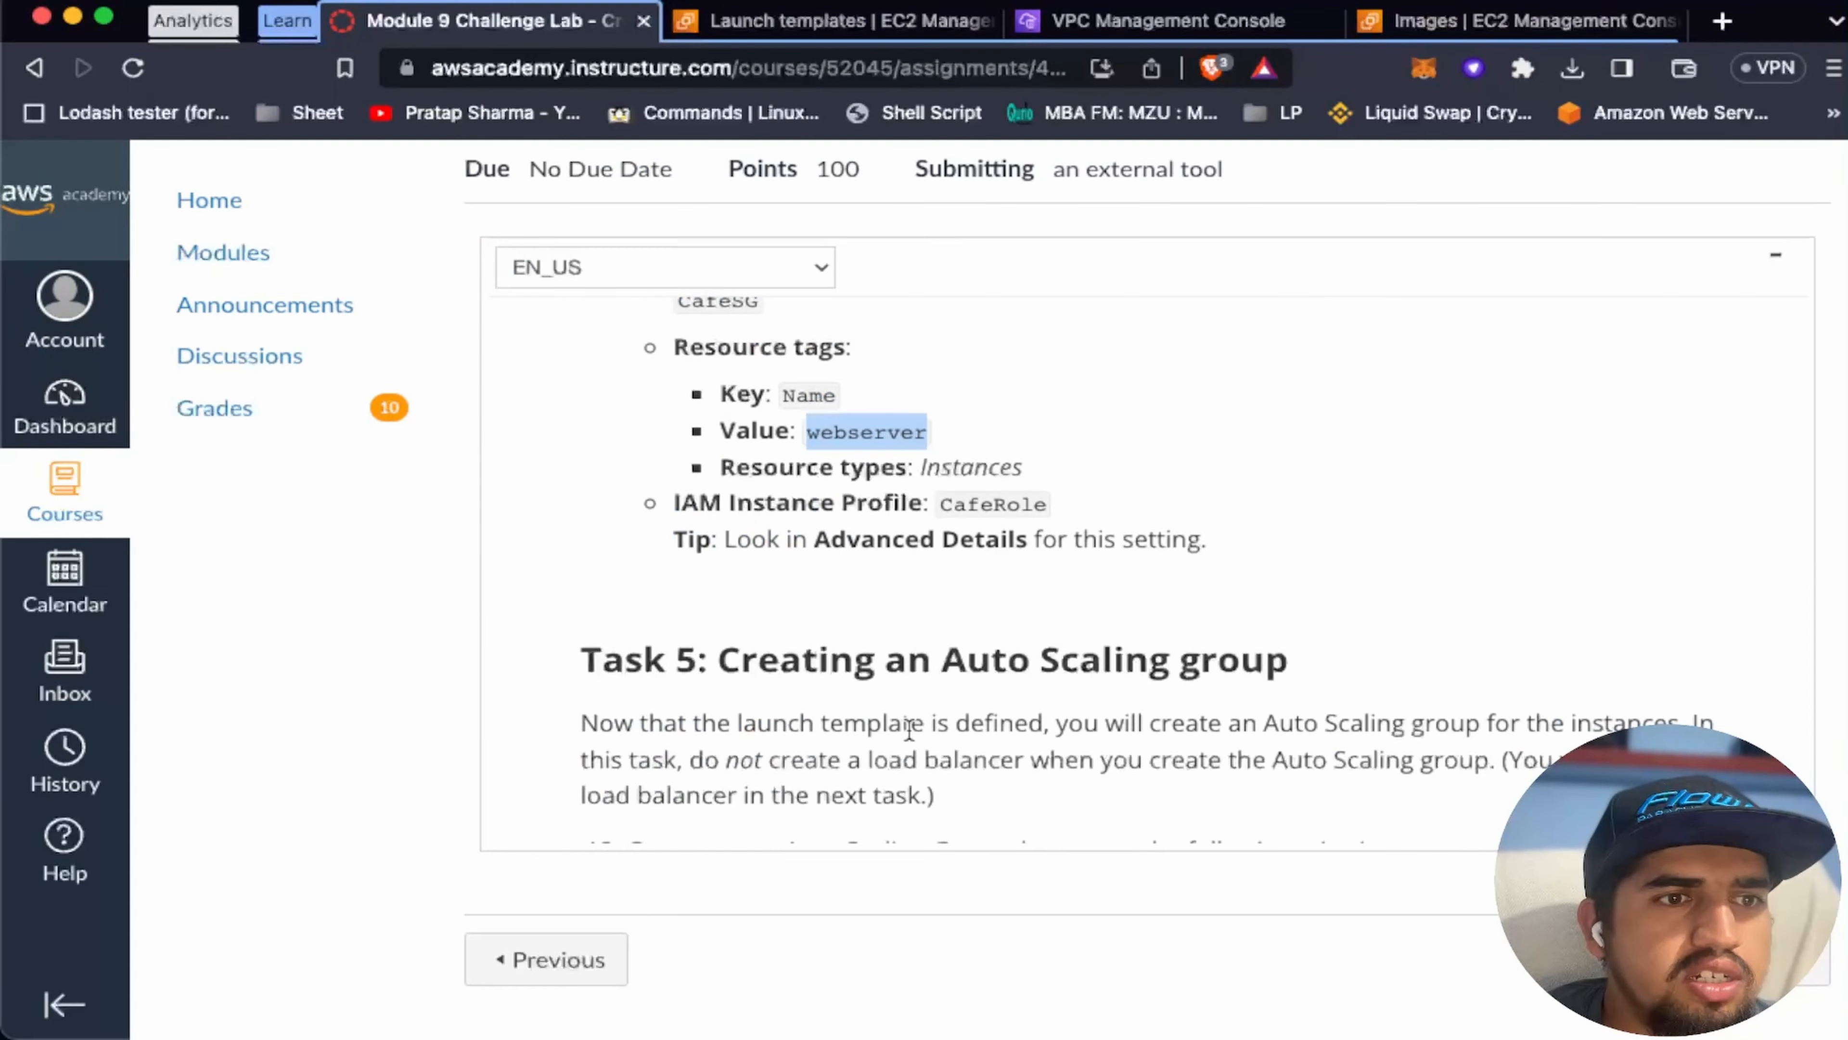
scroll(909, 729, down, 5)
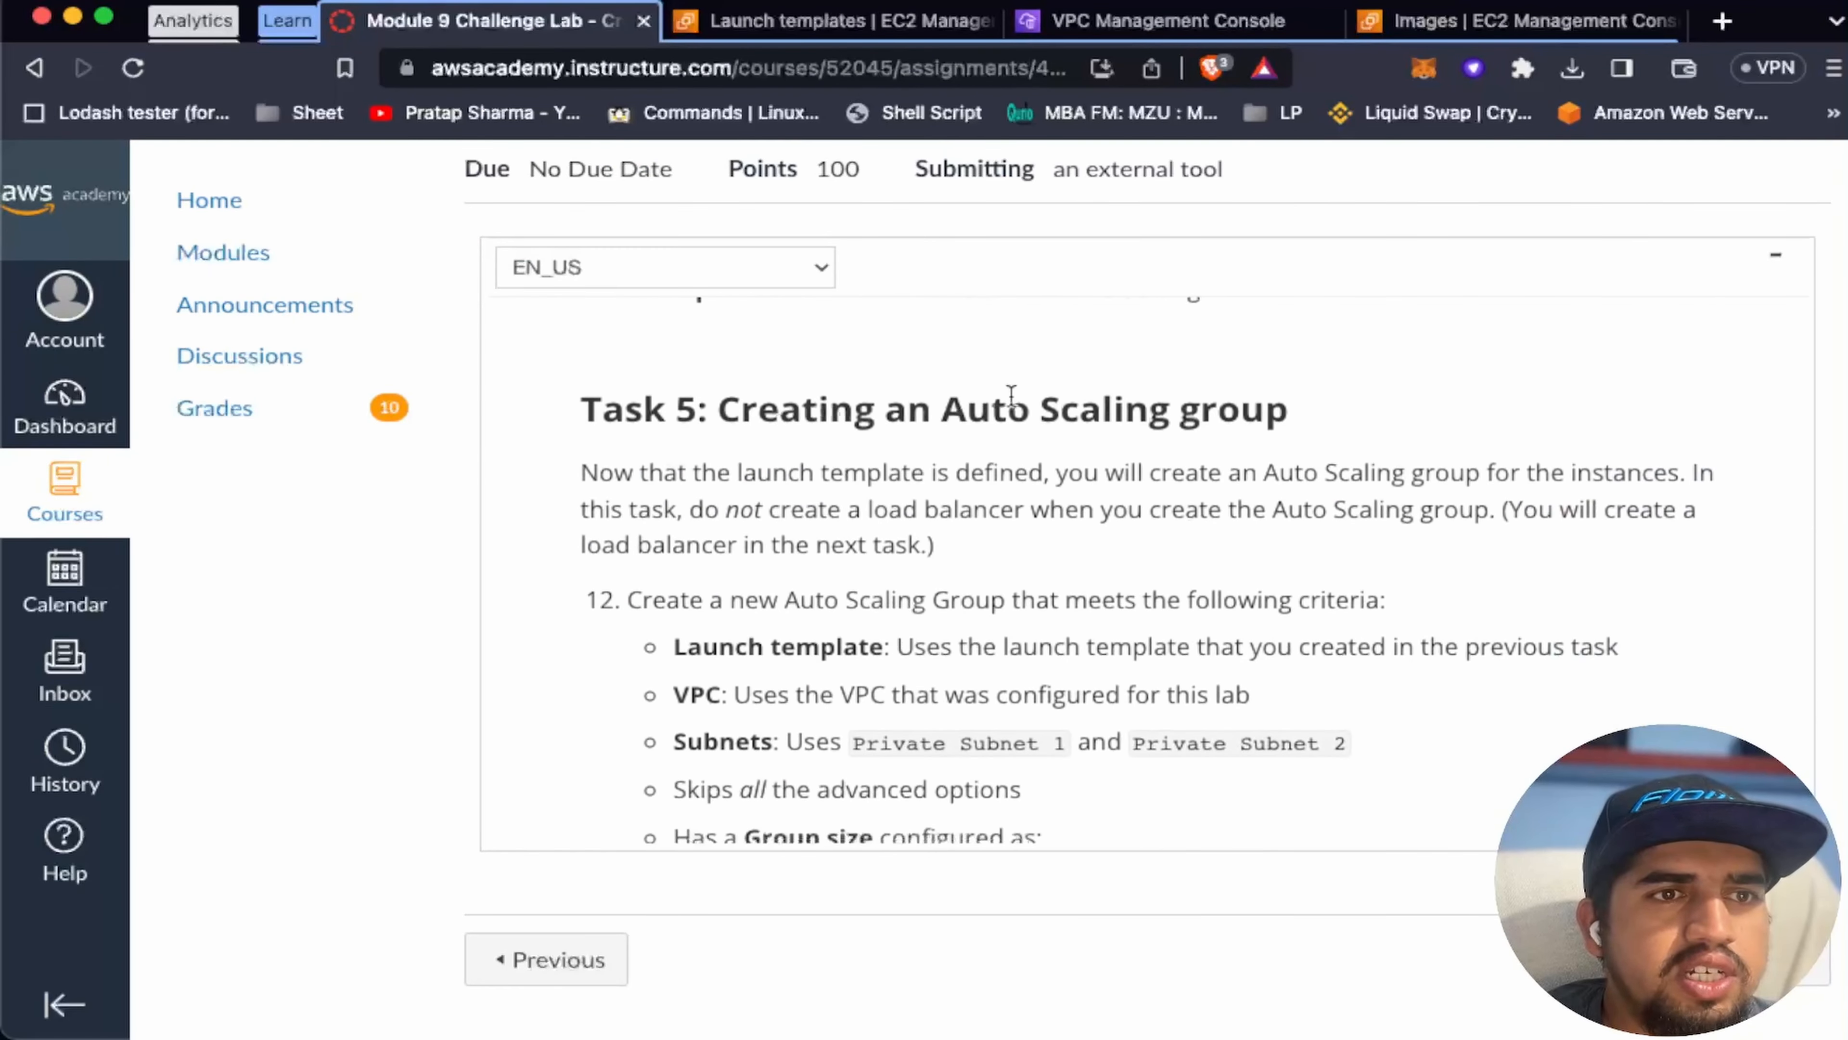
scroll(967, 573, down, 3)
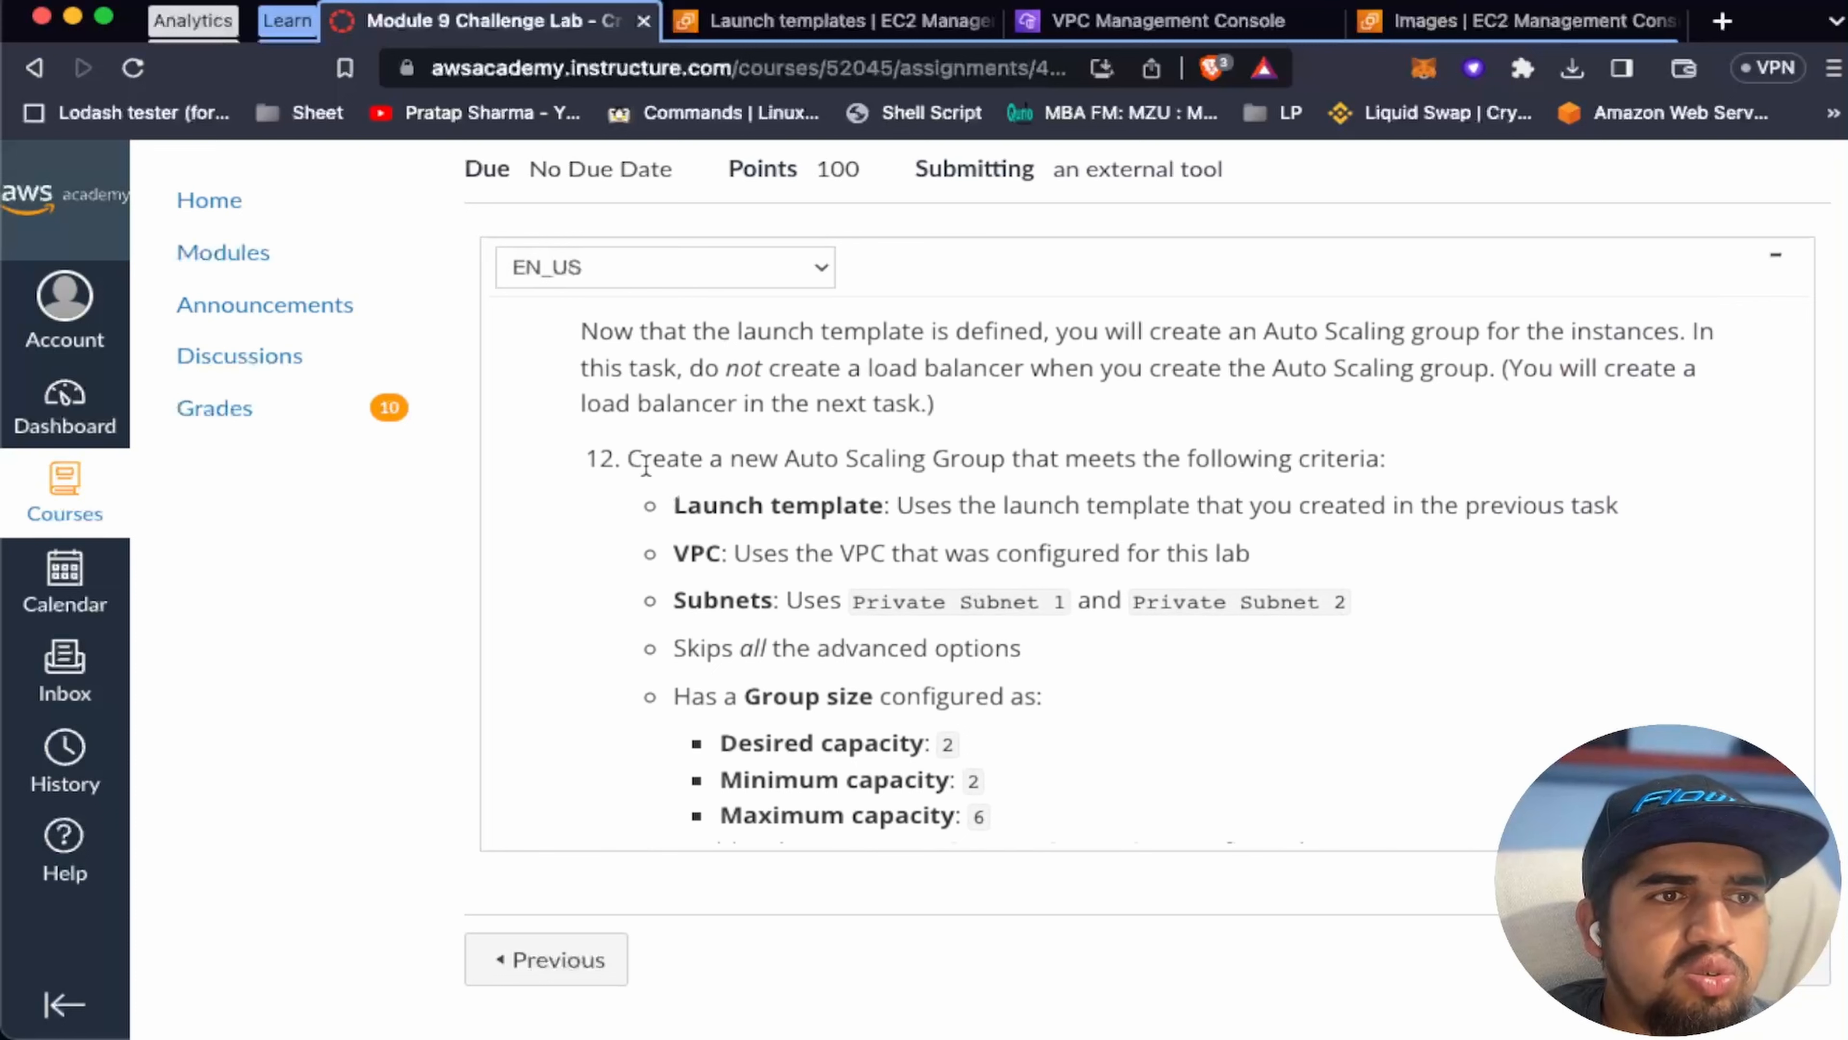
scroll(866, 501, down, 2)
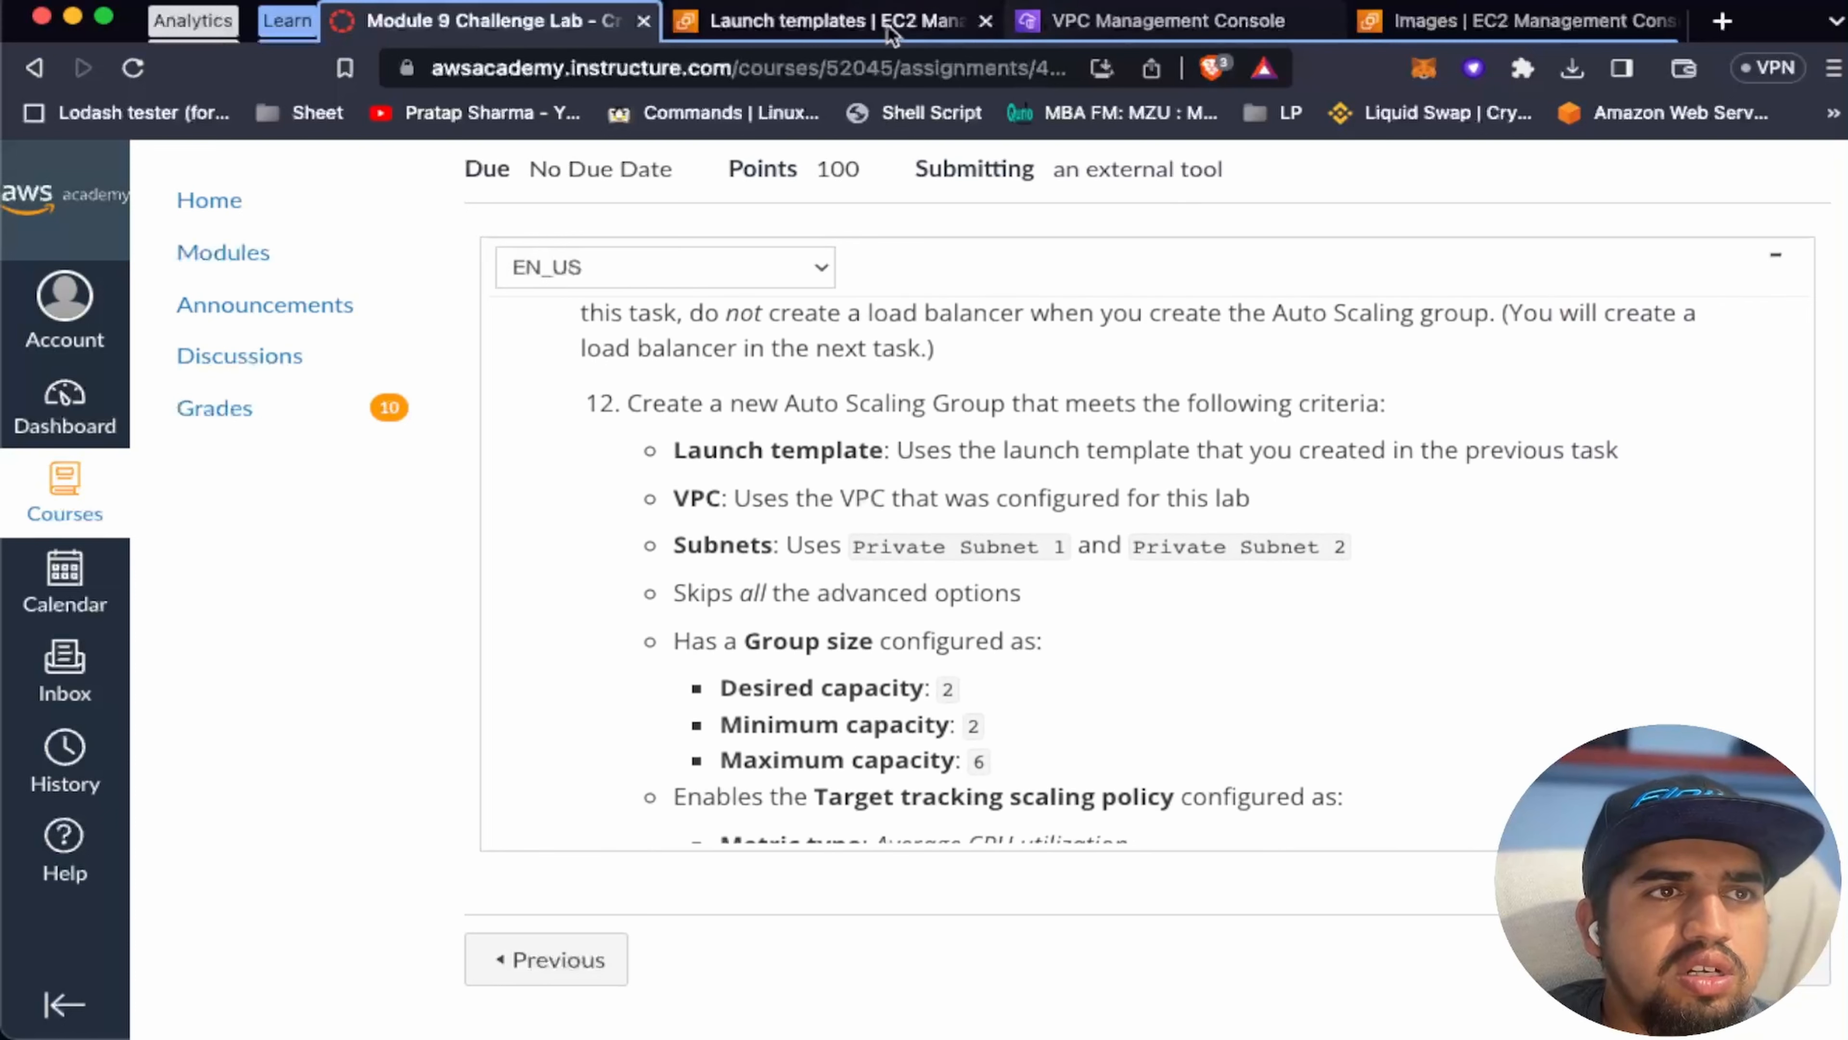
click(841, 22)
scroll(217, 640, down, 7)
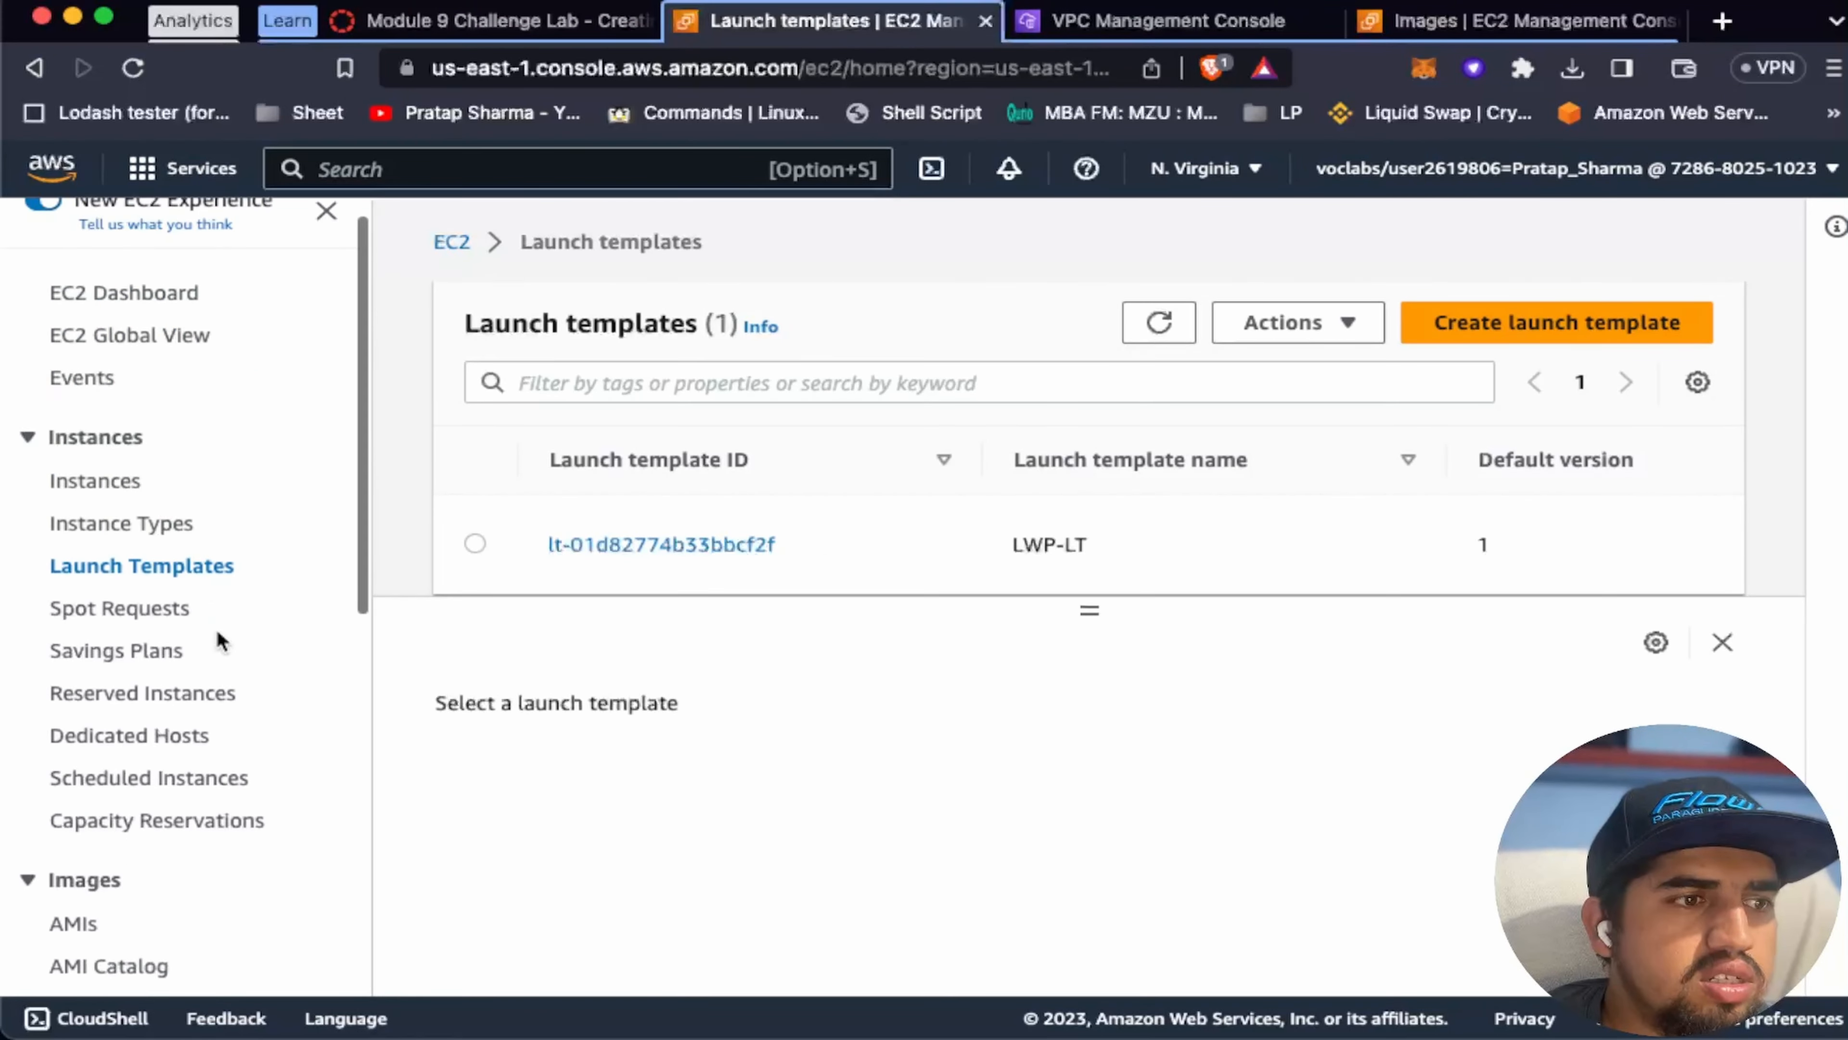
scroll(220, 640, down, 4)
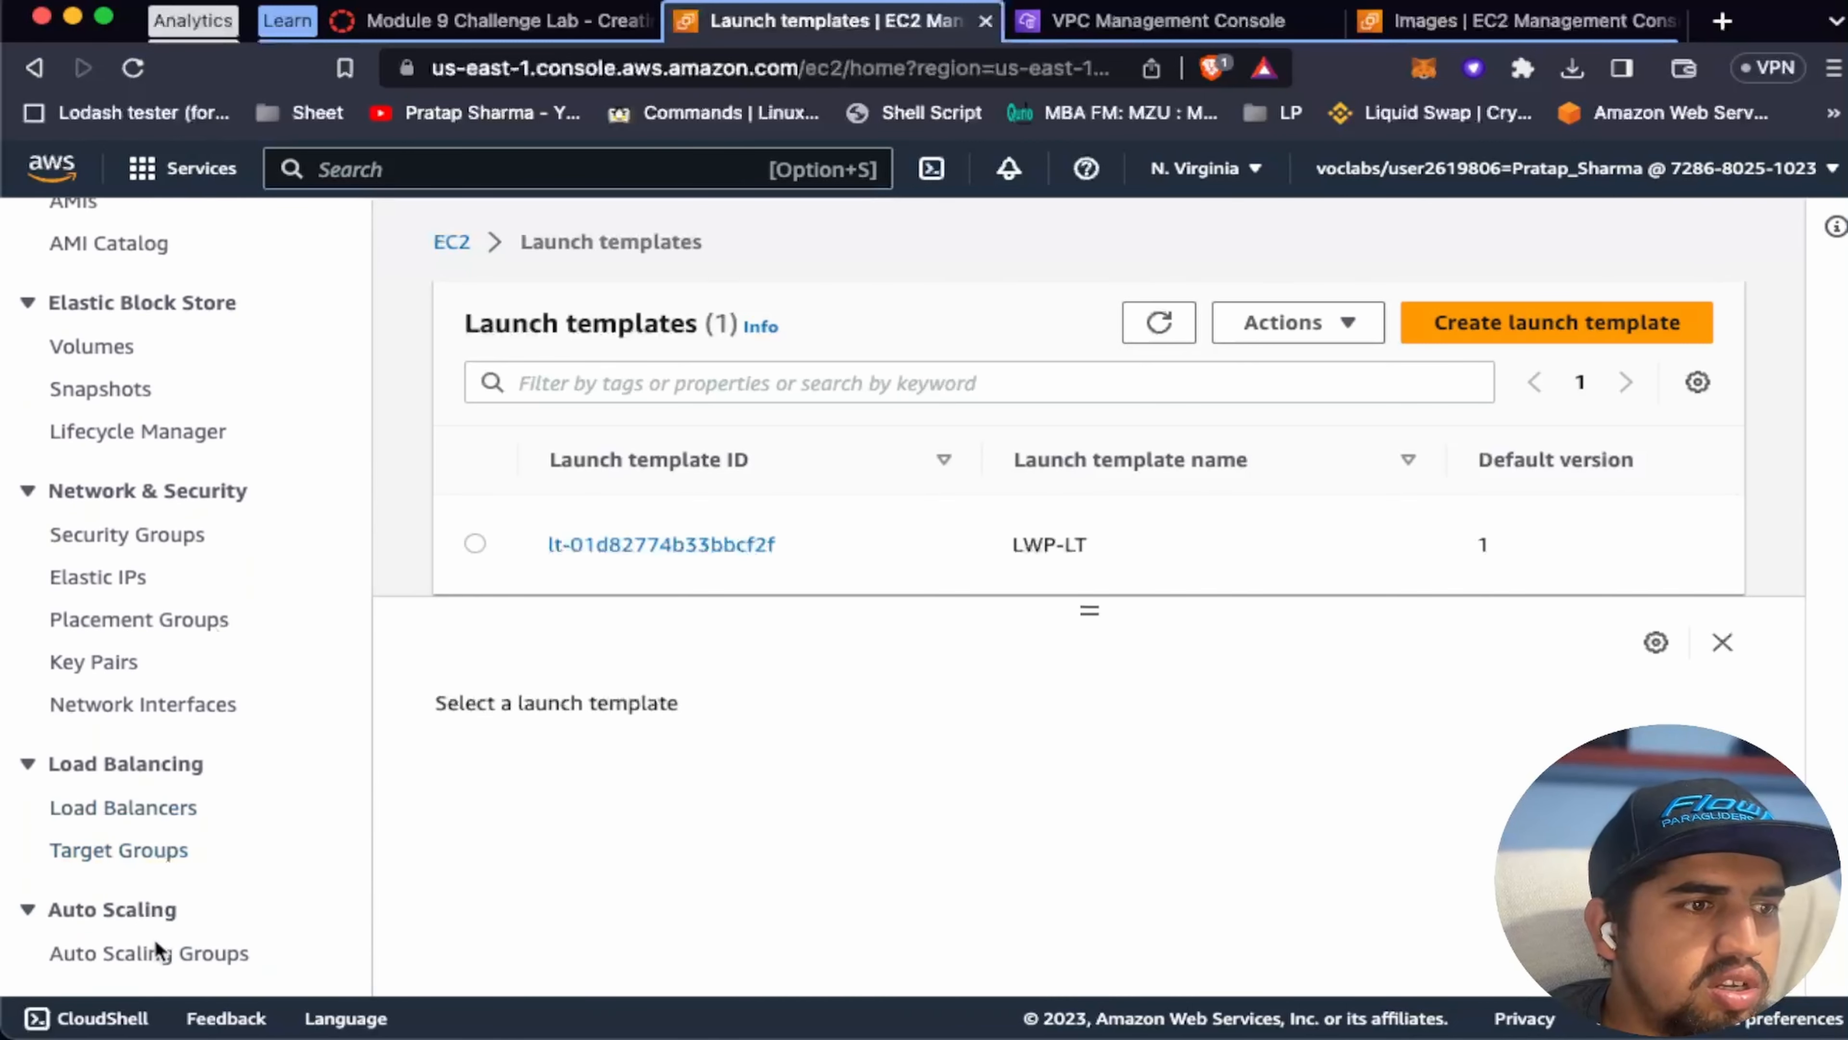
click(155, 959)
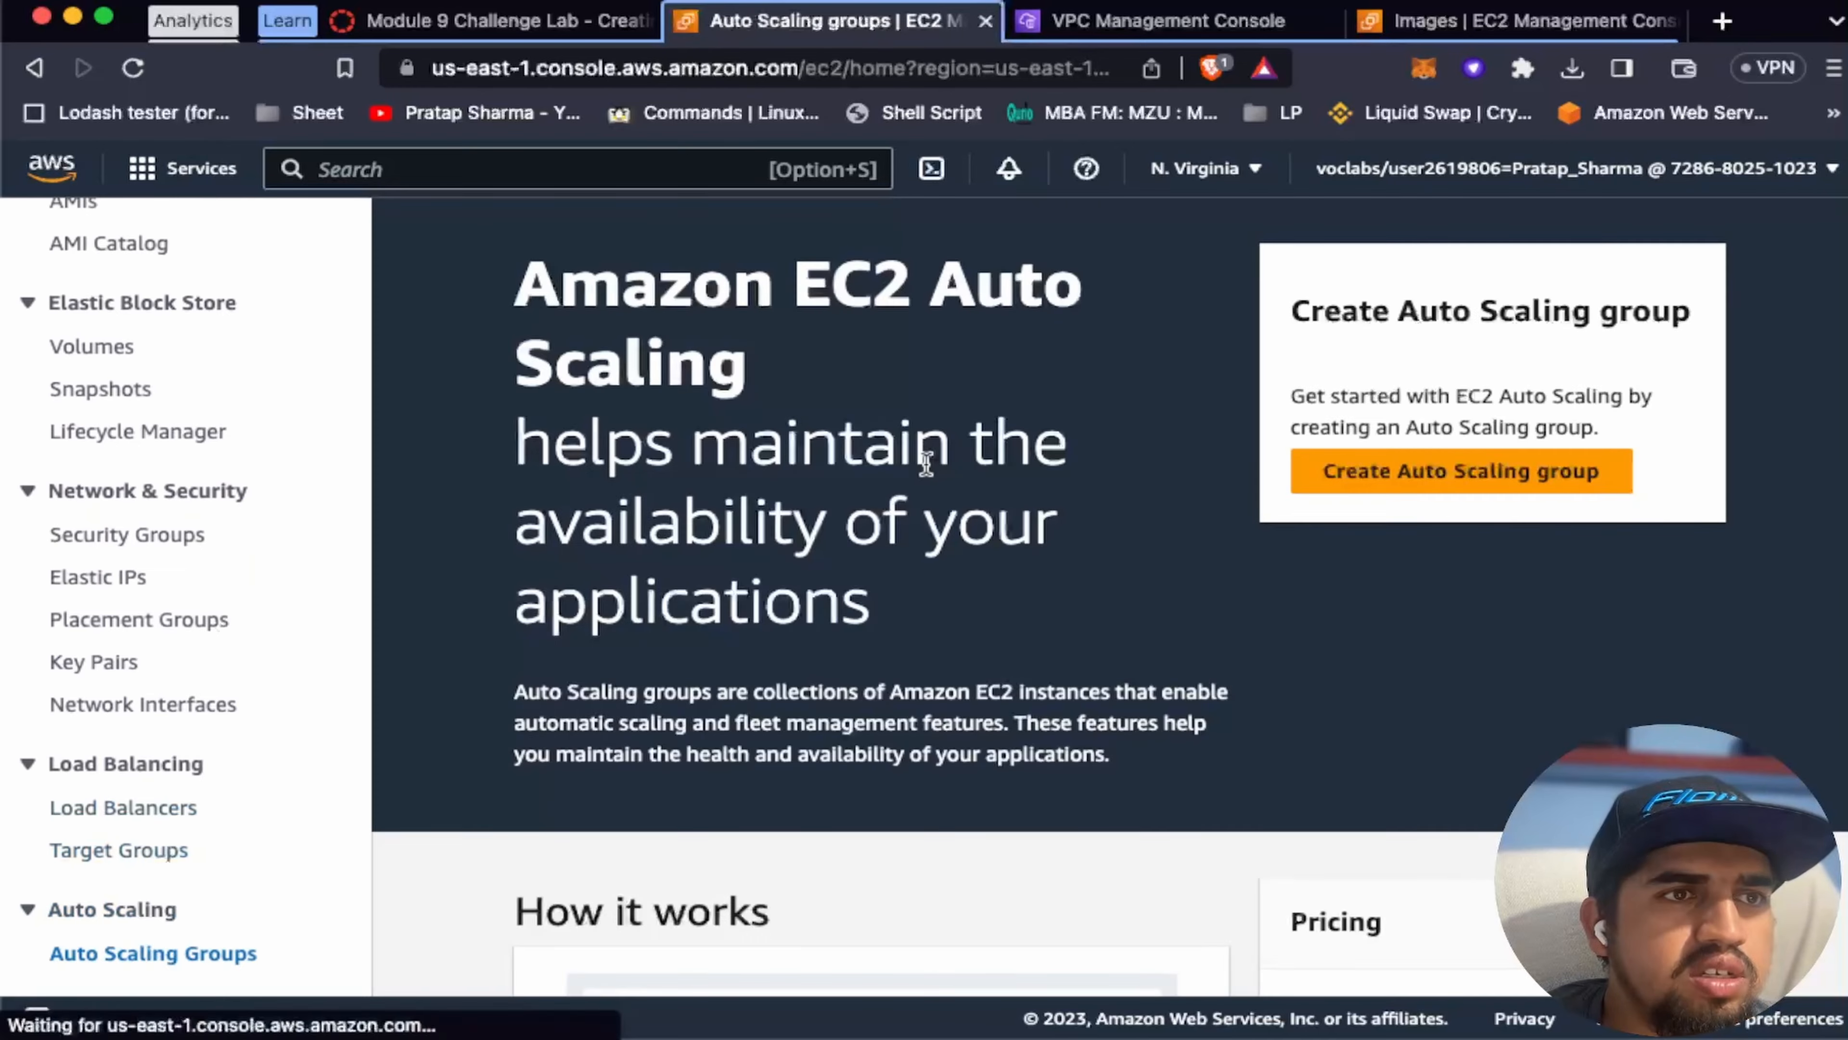
click(1348, 472)
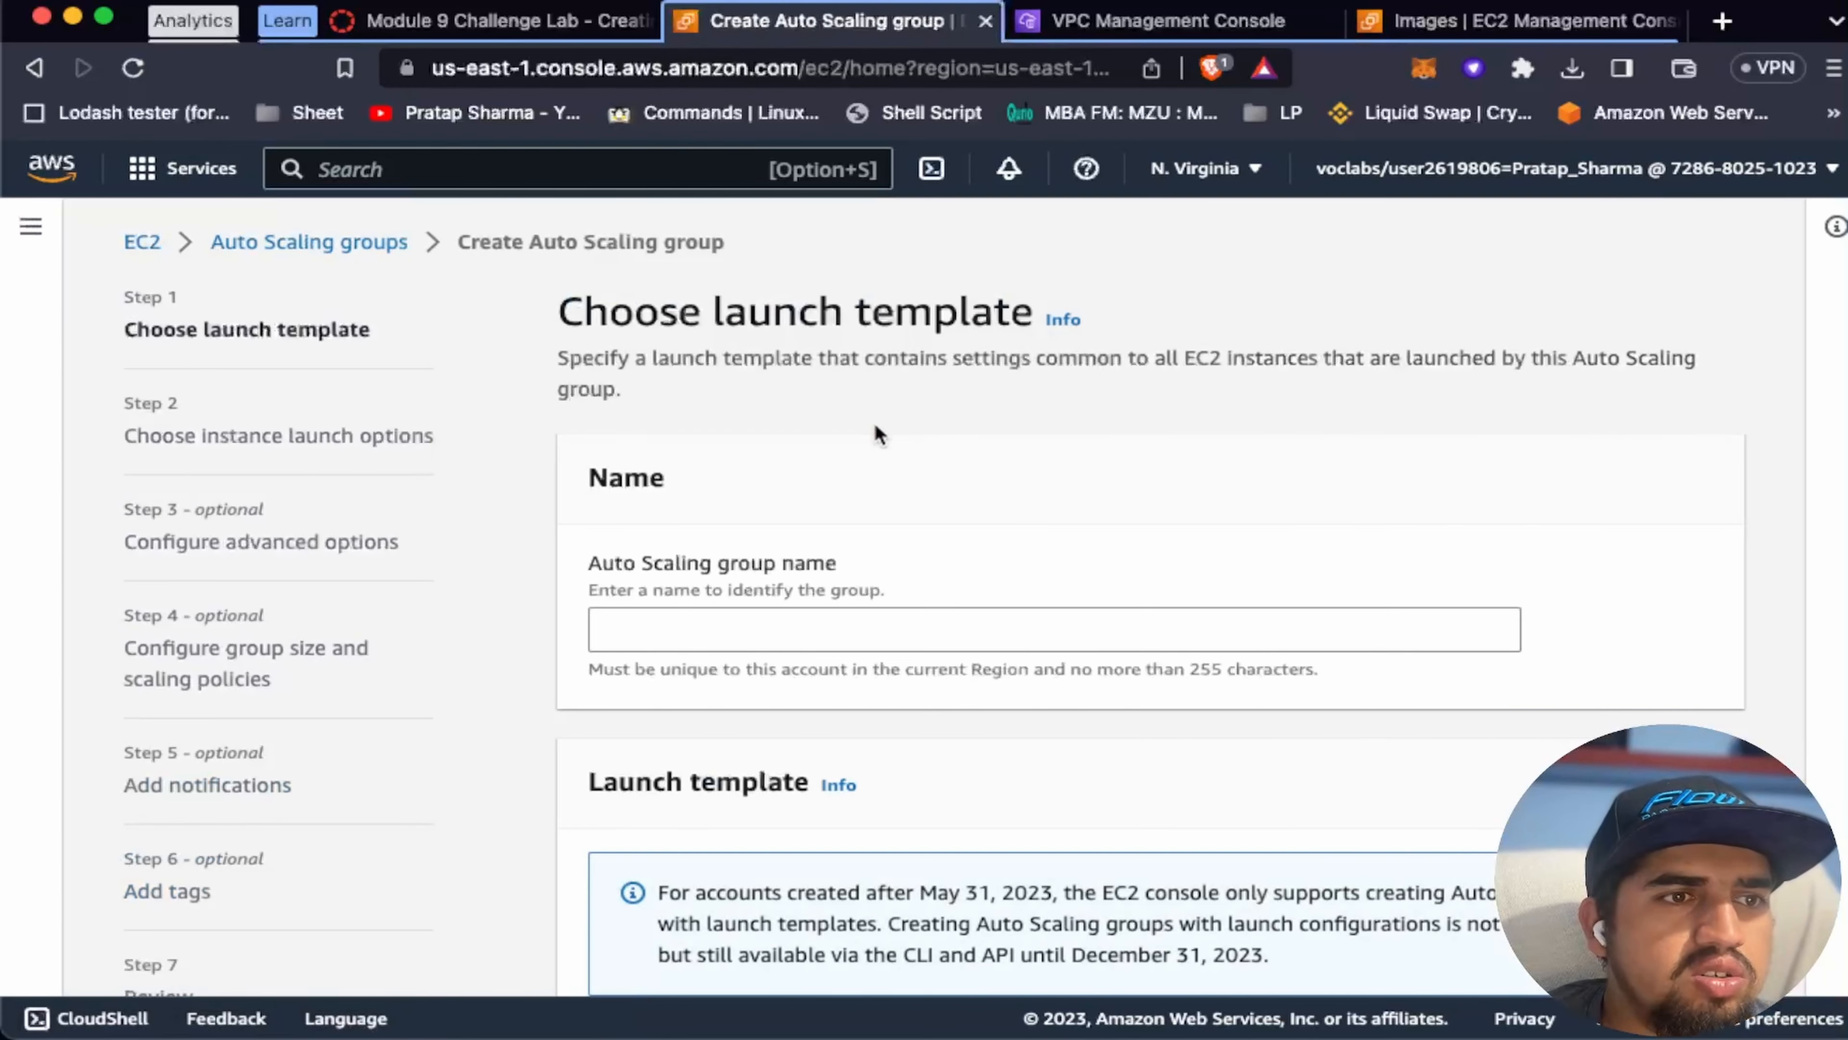
Step: Recheck the Auto Scaling group criteria in the lab instructions and name the new group LWP-ASG
scroll(875, 430, down, 3)
scroll(875, 430, up, 3)
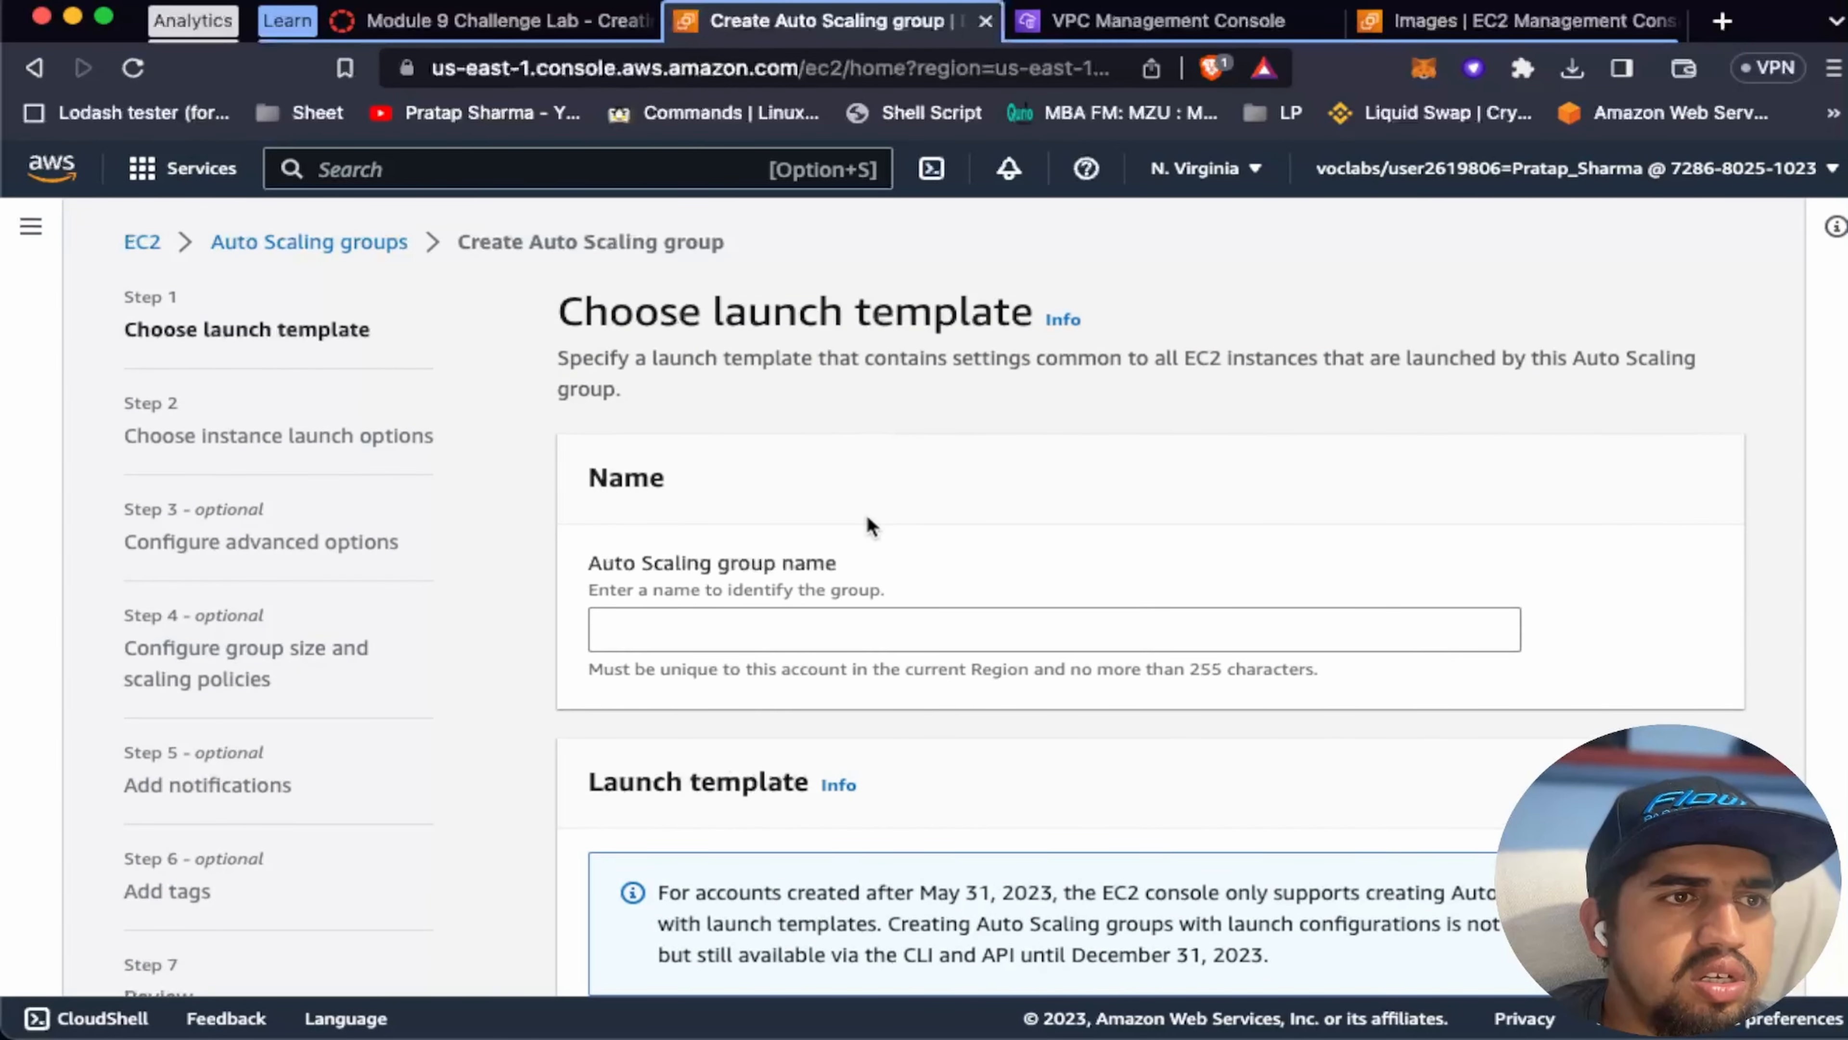
scroll(873, 526, down, 2)
click(509, 20)
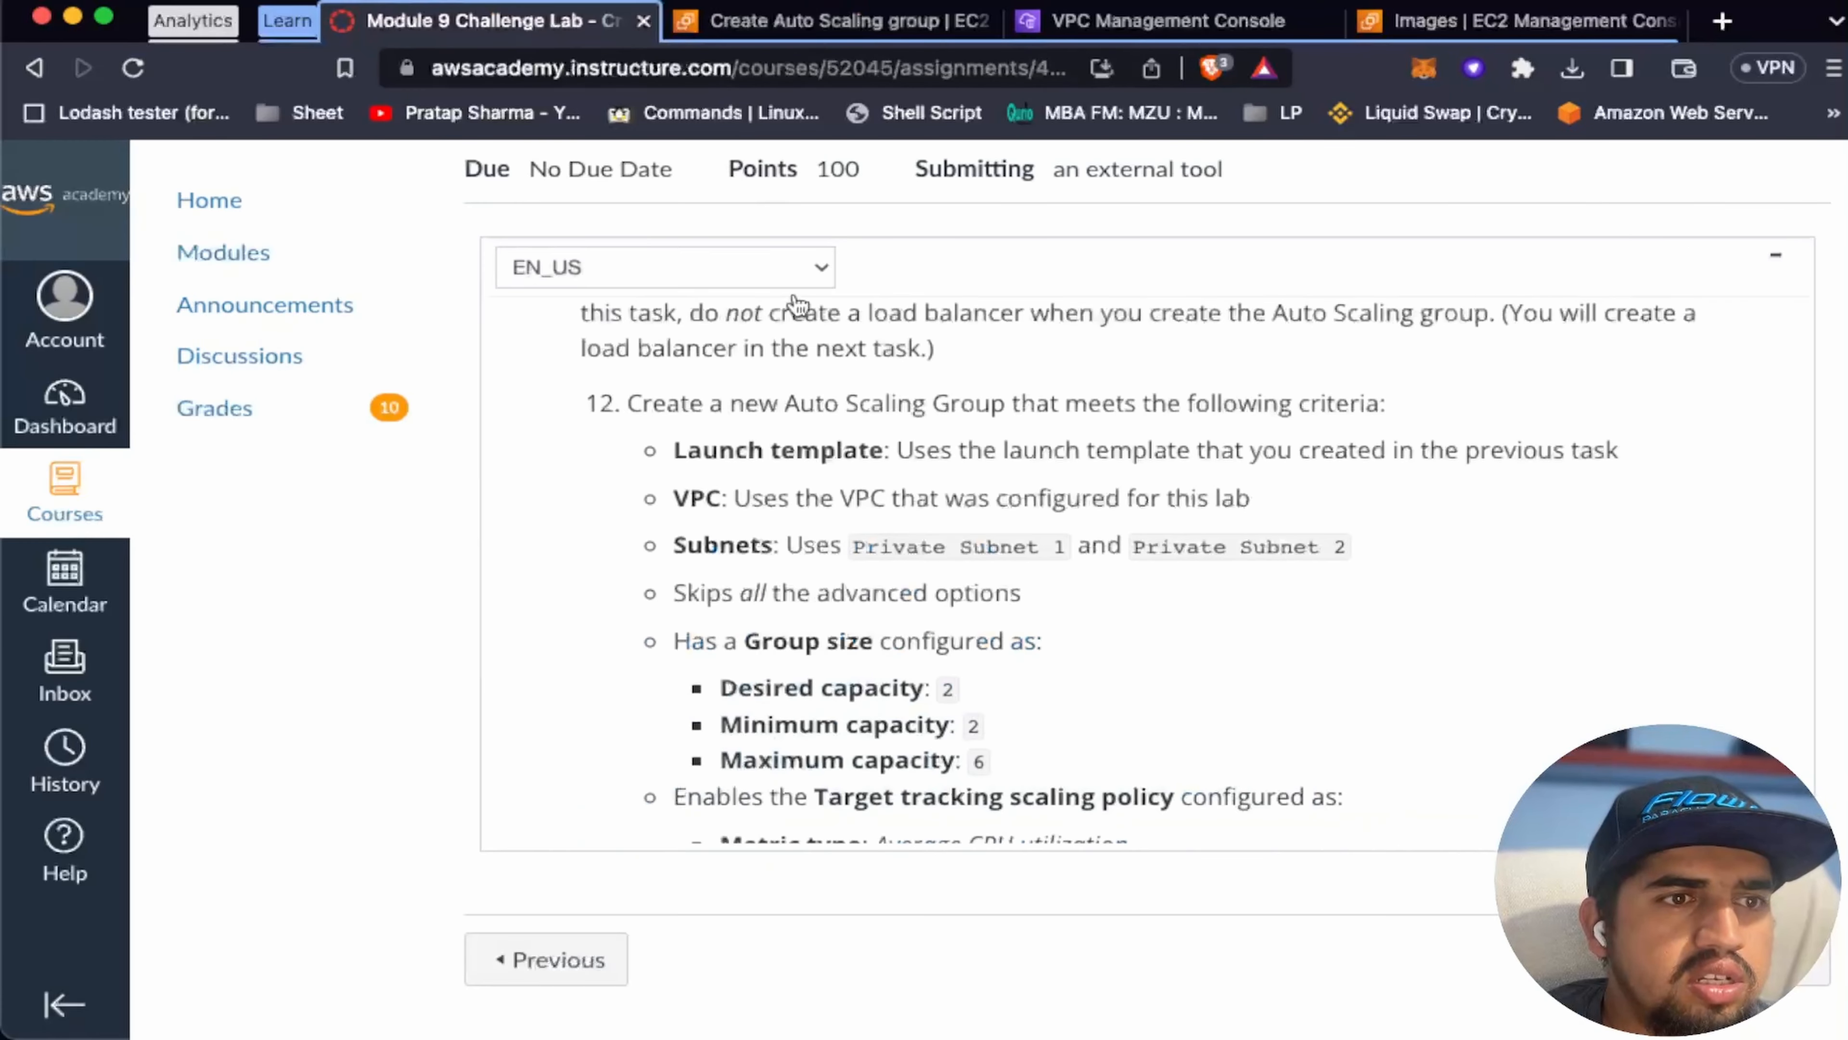
scroll(894, 579, down, 2)
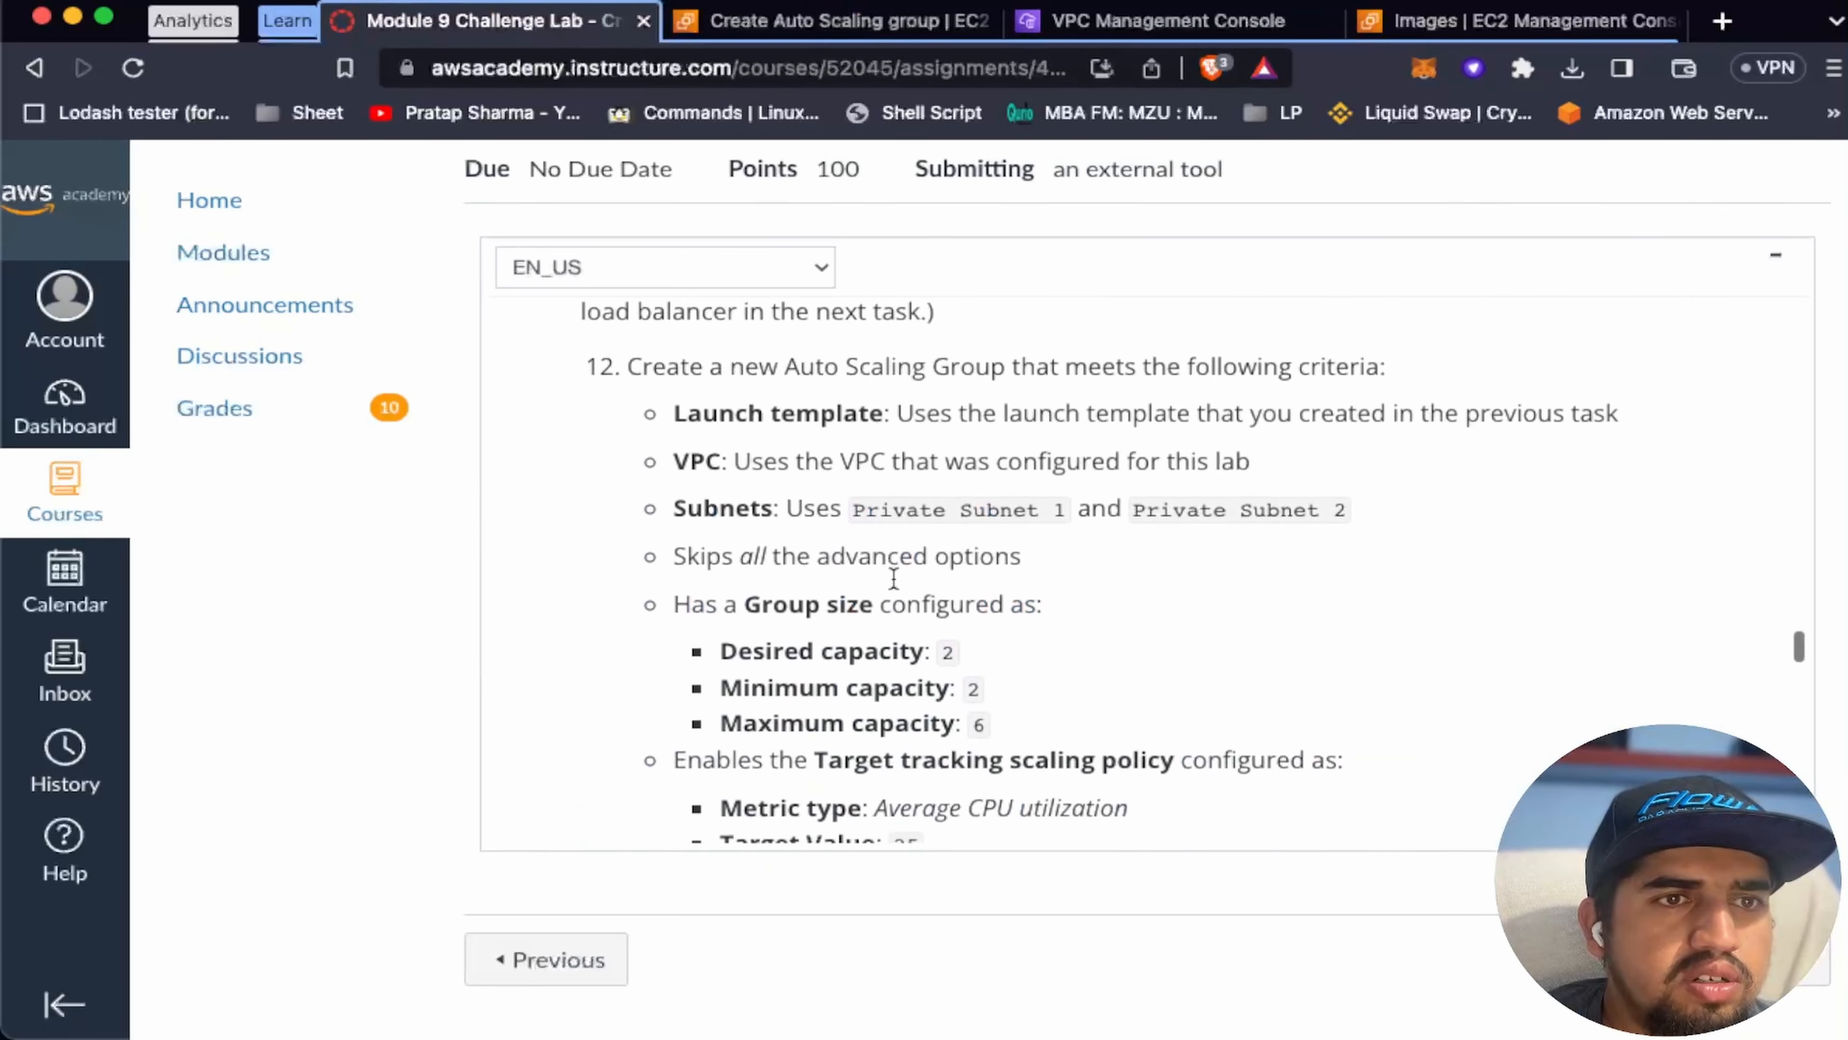
click(765, 22)
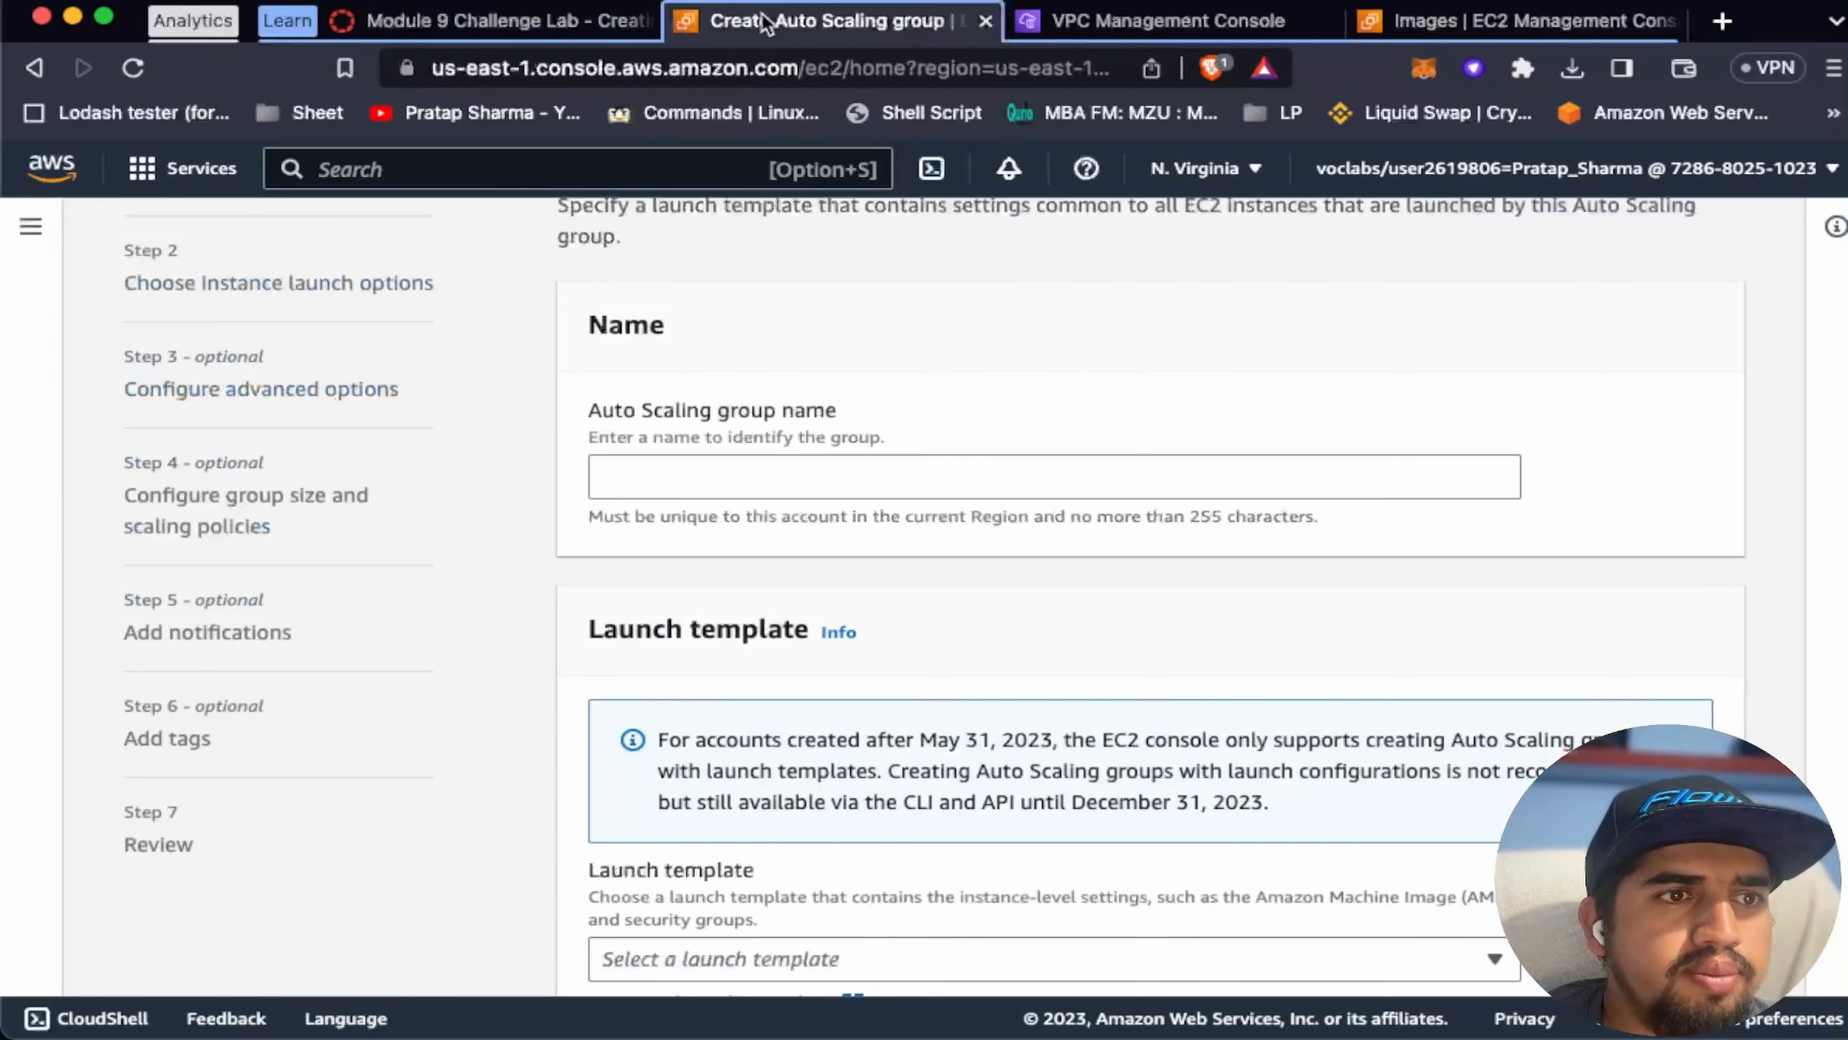
click(669, 490)
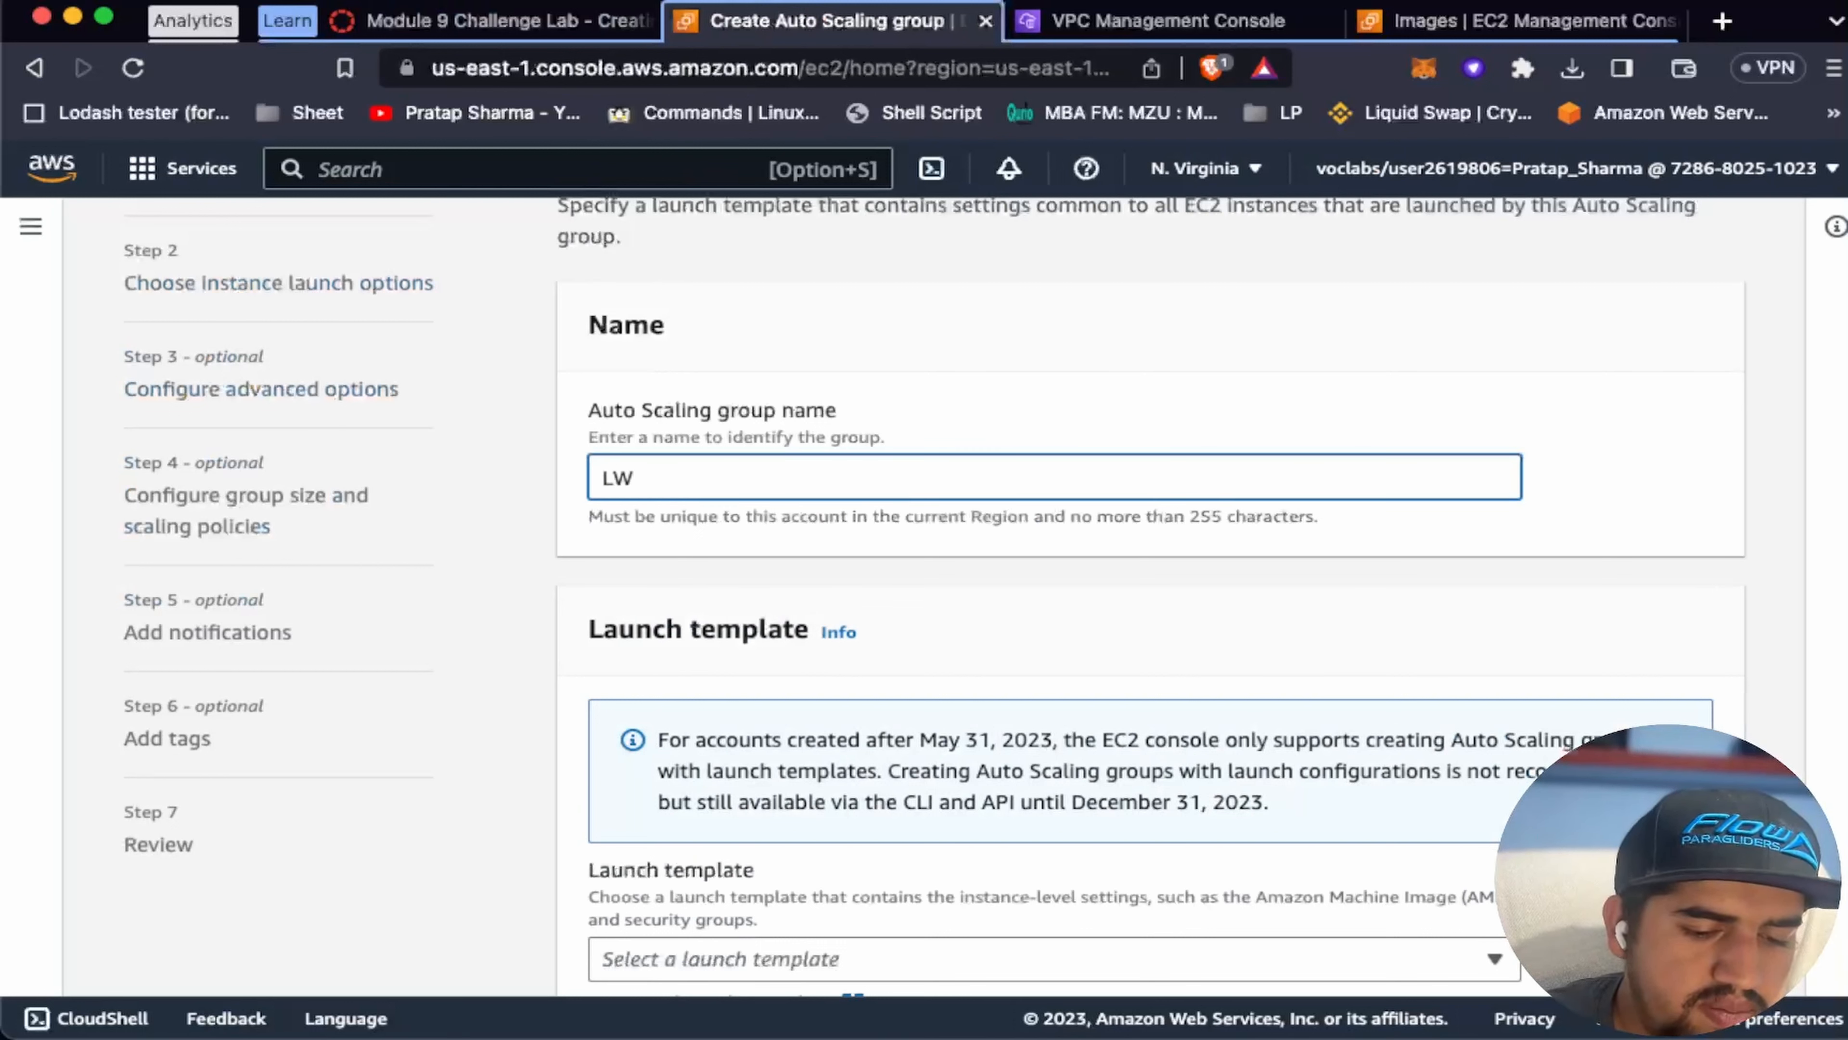
text(LWP-ASG)
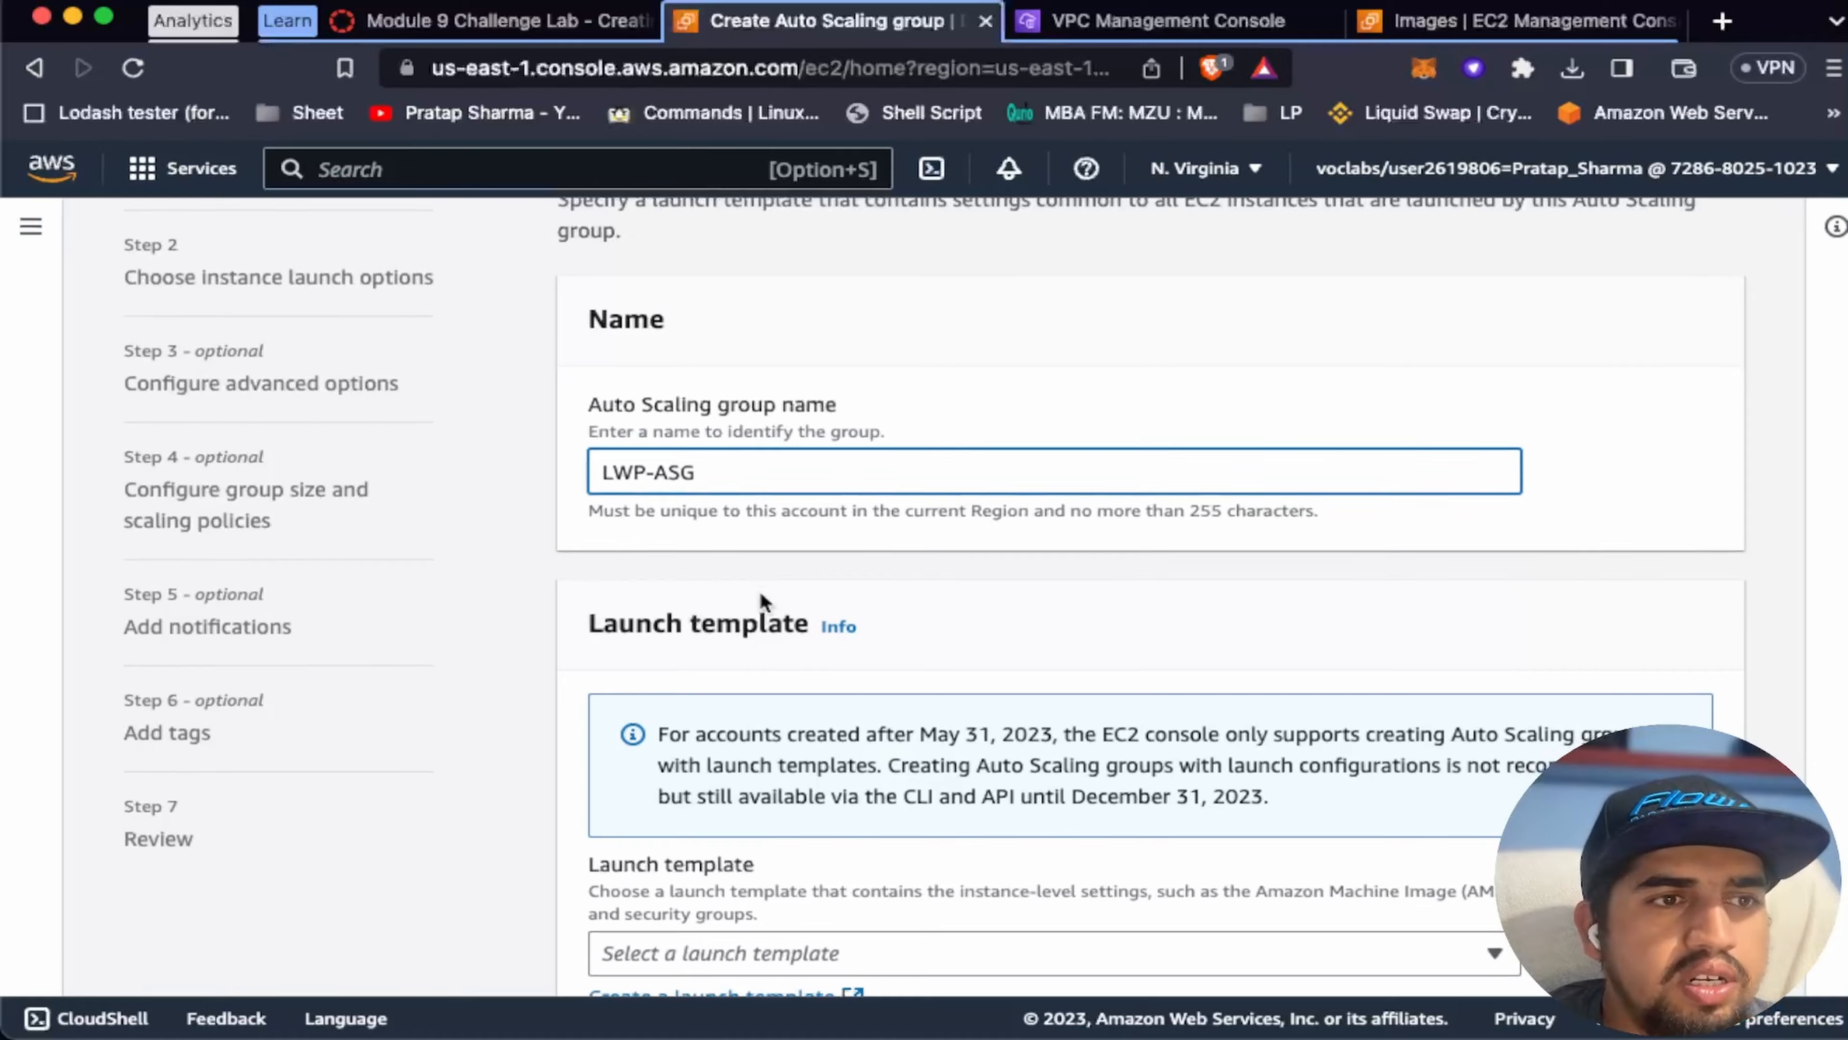
Step: Assign the LWP-LT launch template to the Auto Scaling group, review its details and proceed to the instance launch options
scroll(760, 591, down, 3)
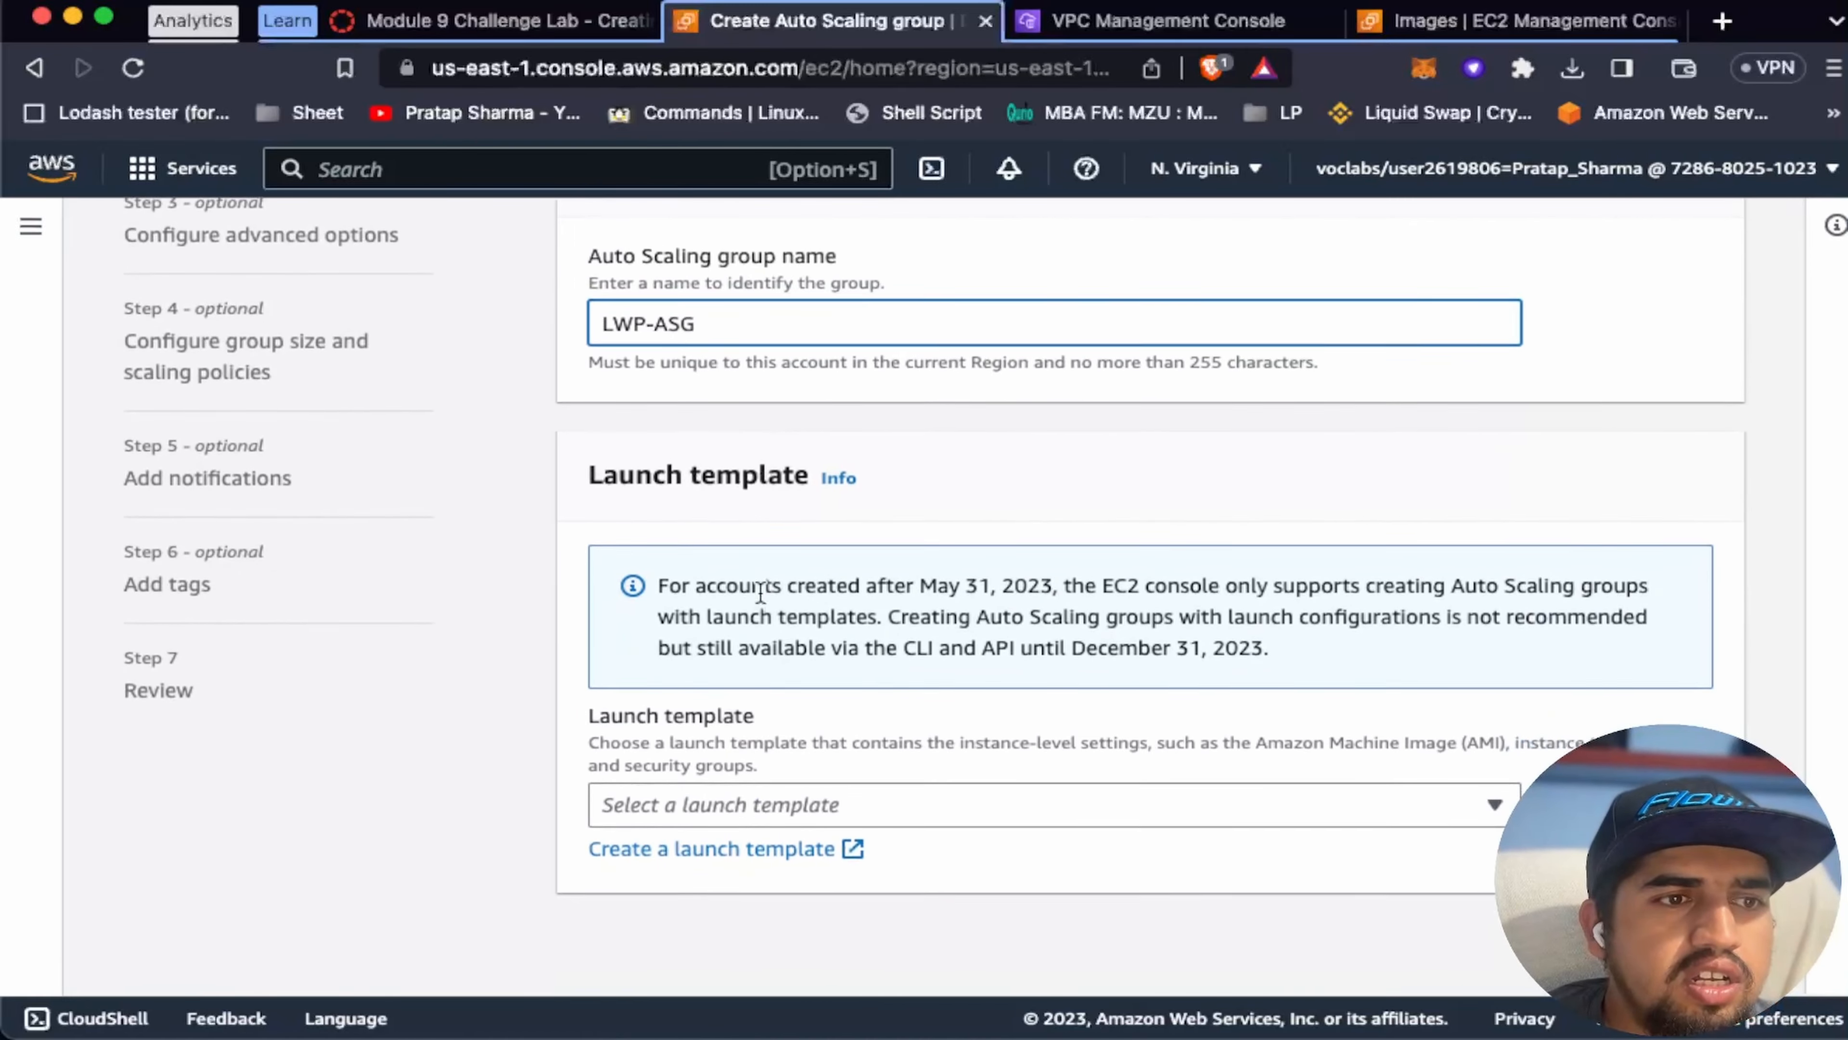
click(909, 793)
click(720, 898)
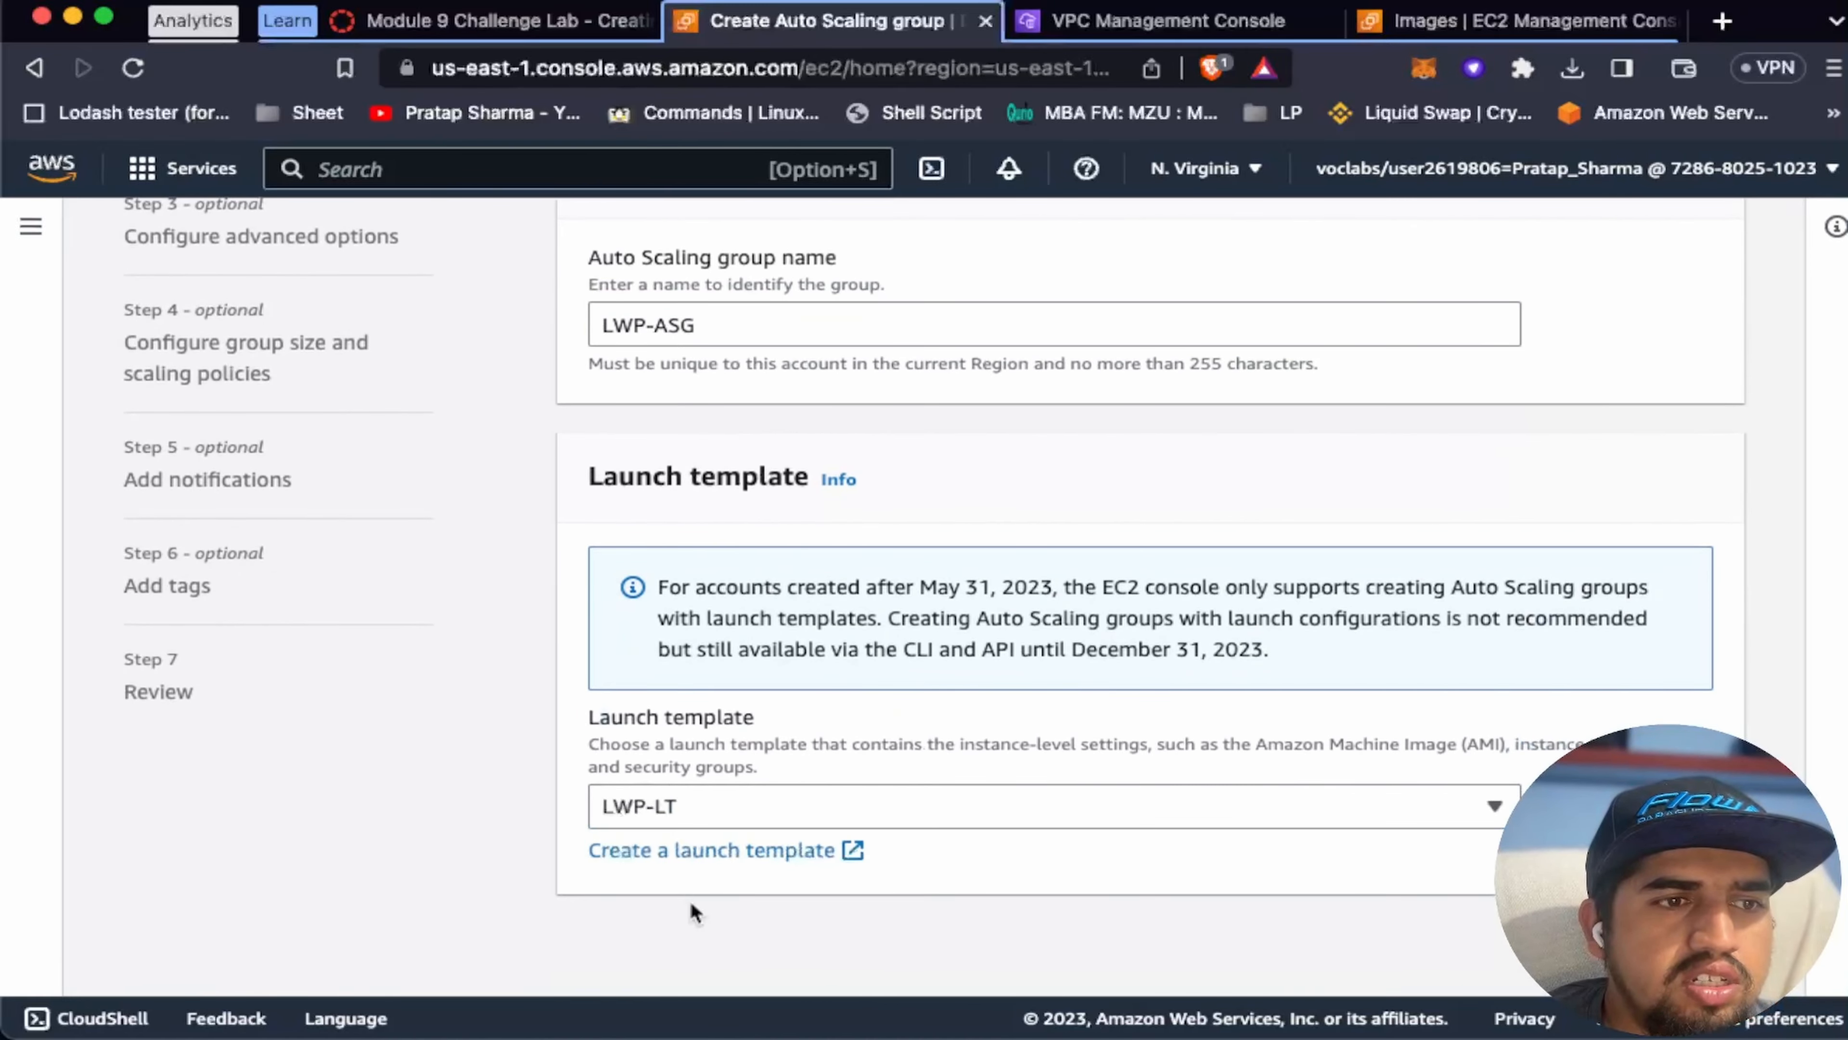
scroll(1135, 798, down, 10)
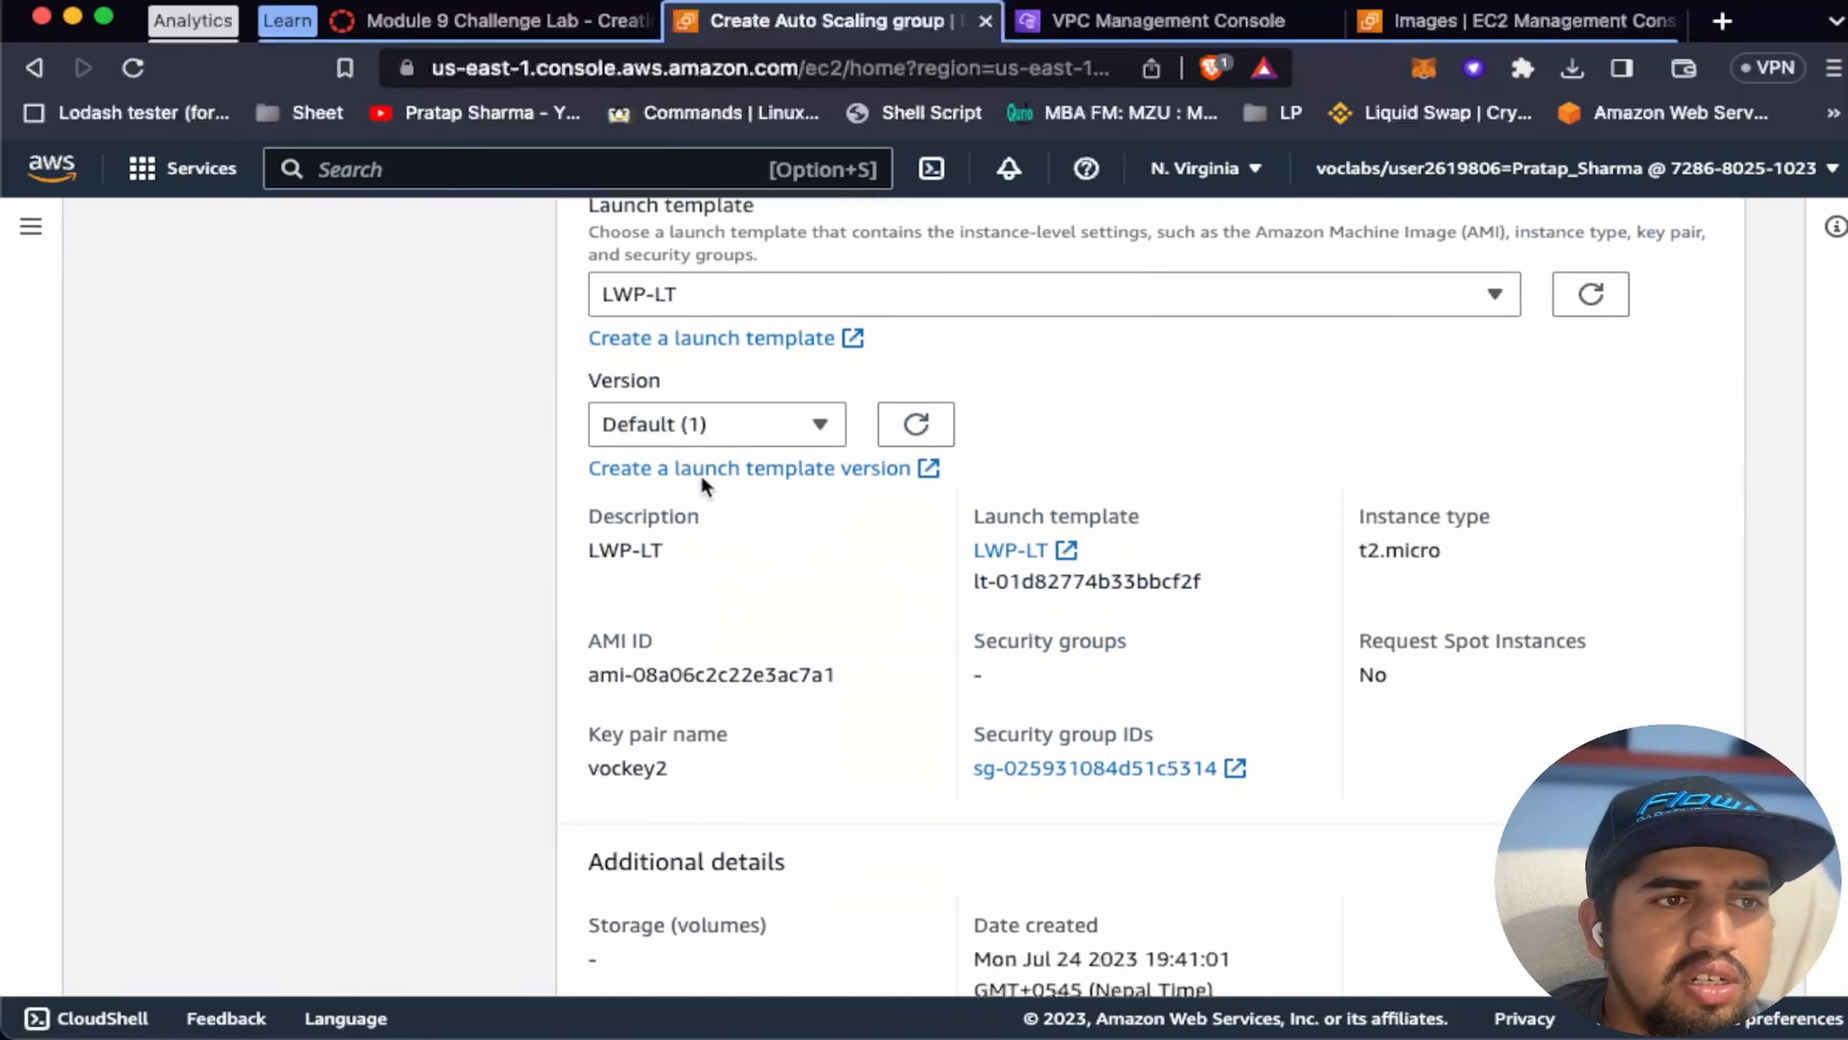
scroll(1153, 724, down, 3)
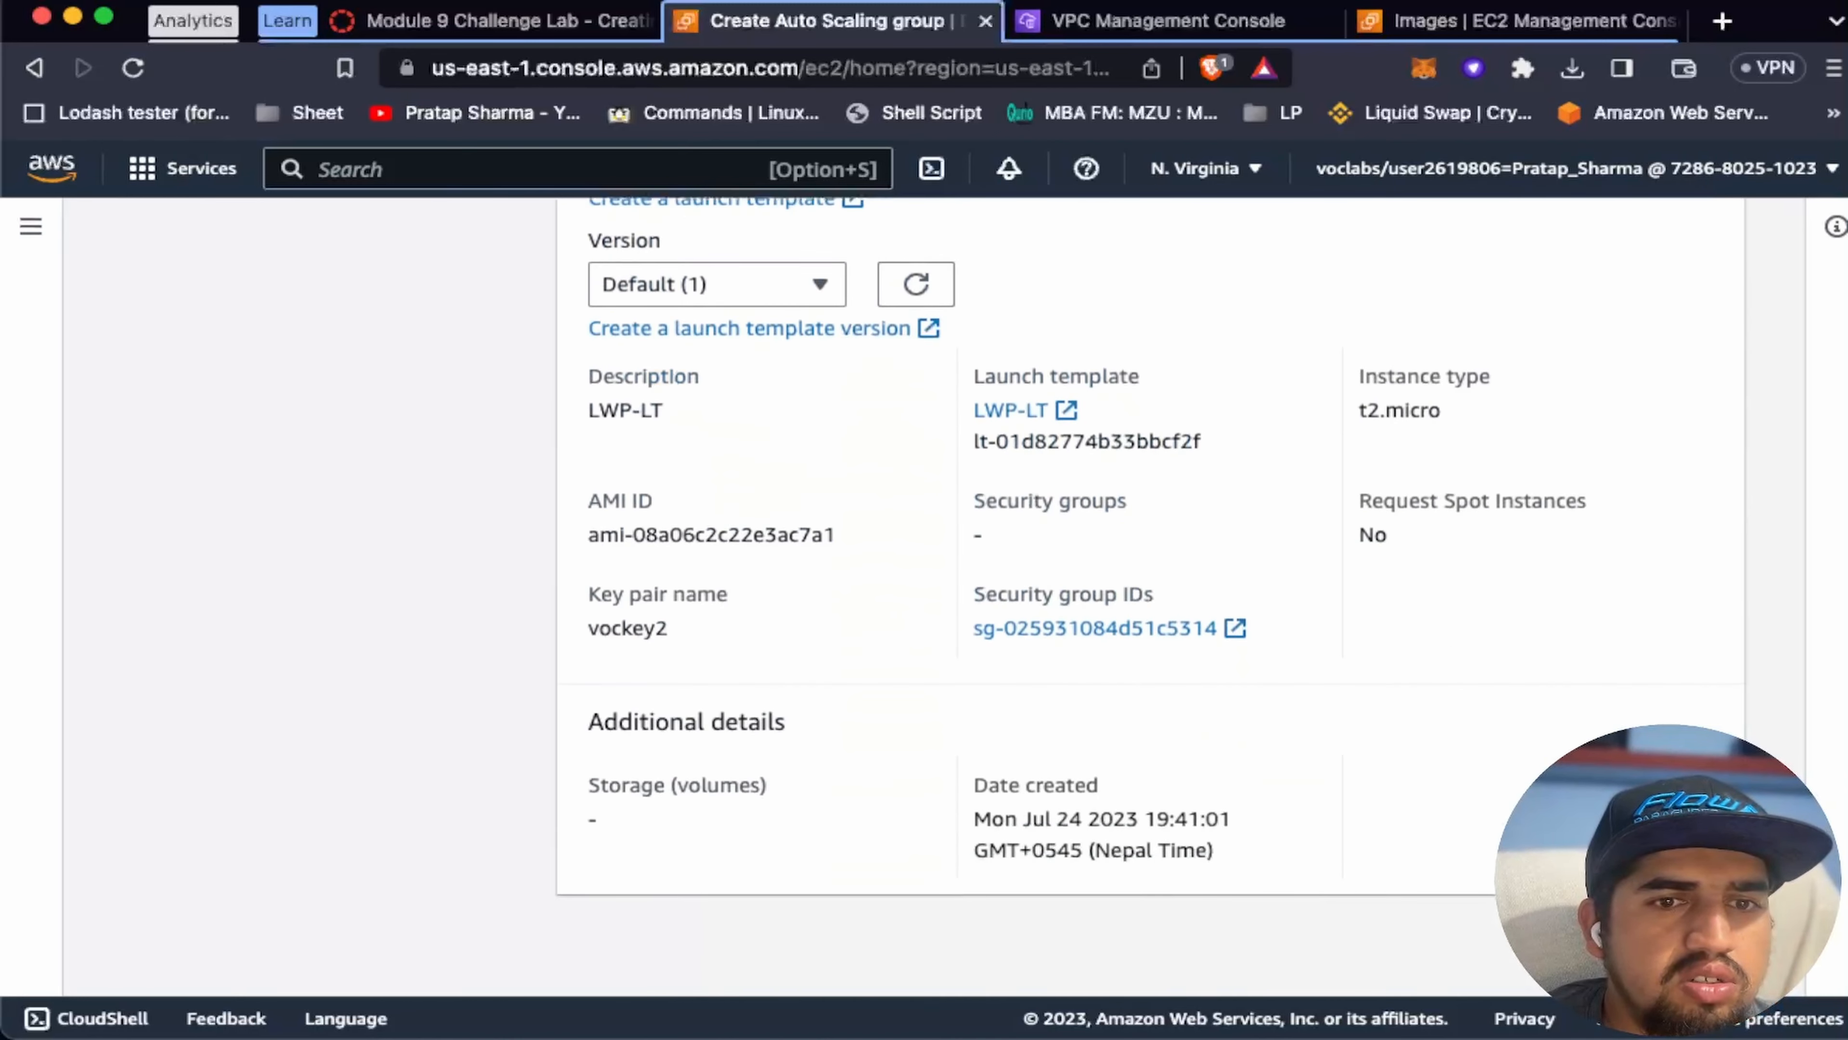
click(1702, 945)
Step: Check the VPC requirement in the lab instructions and set the Auto Scaling group's VPC to Lab VPC
scroll(912, 593, down, 3)
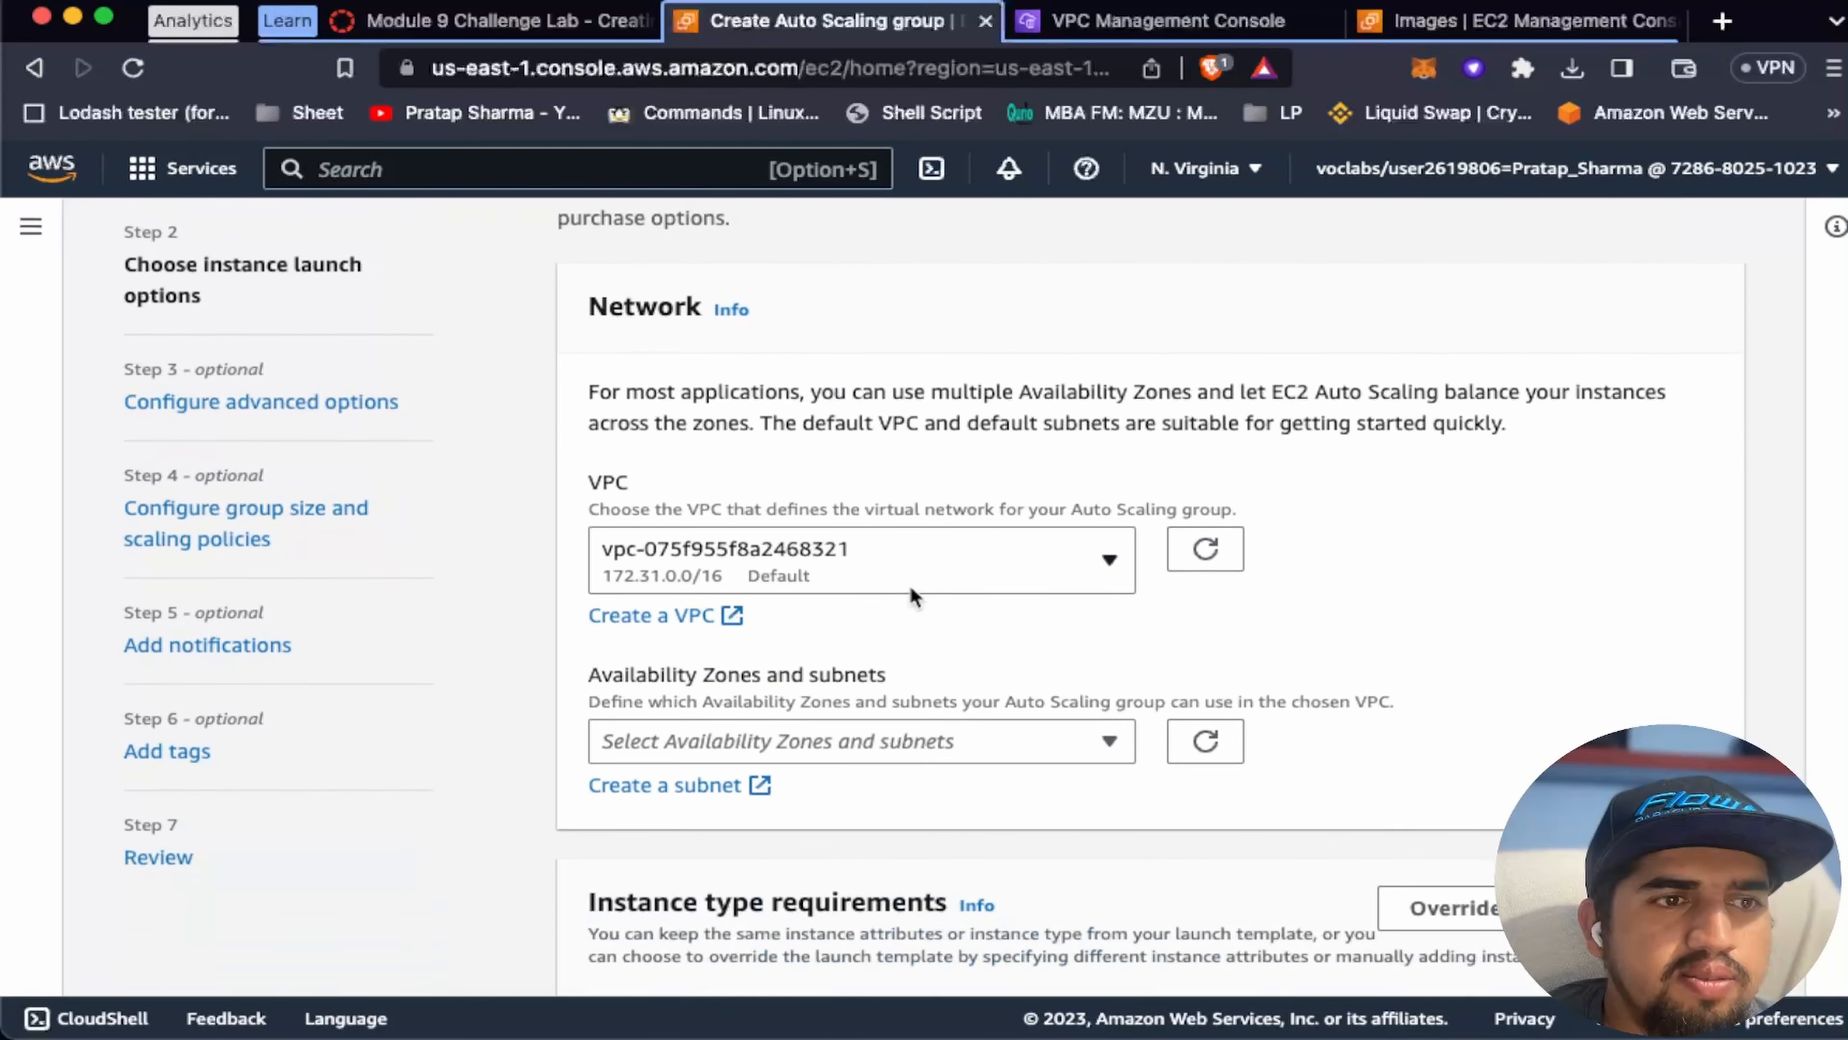
click(486, 7)
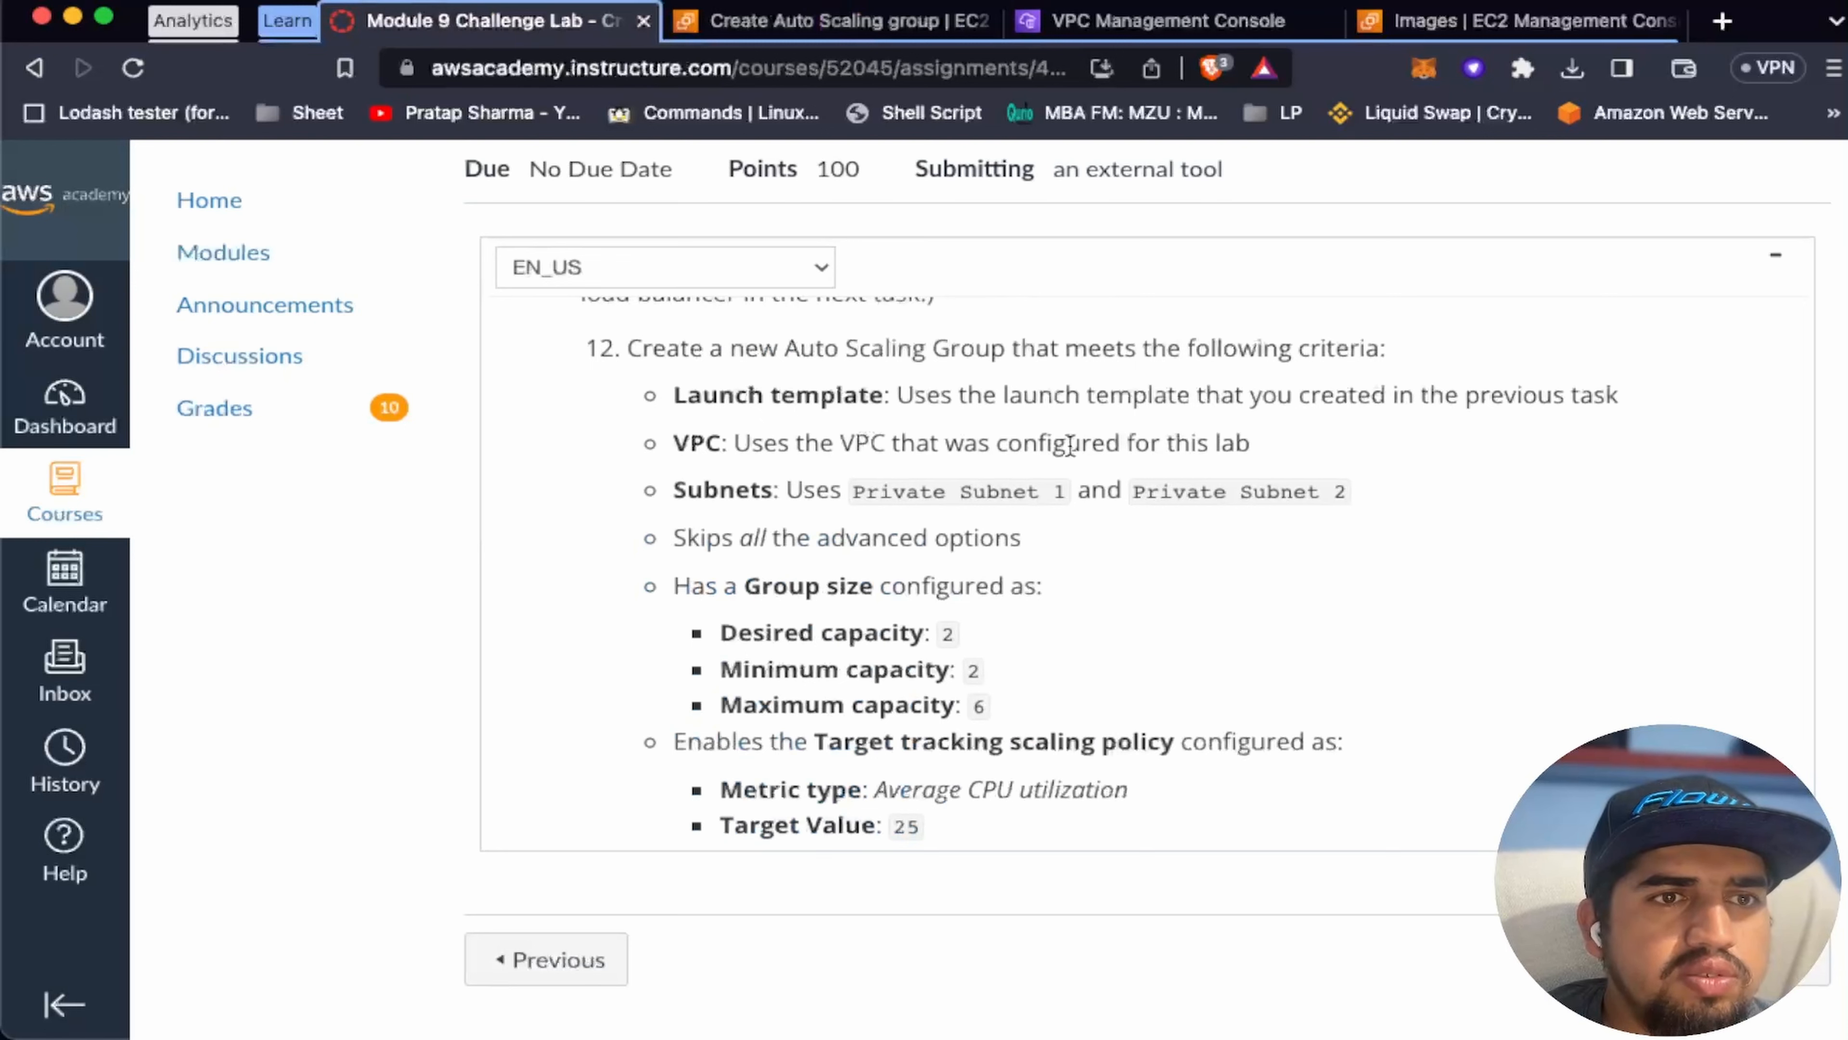
click(783, 22)
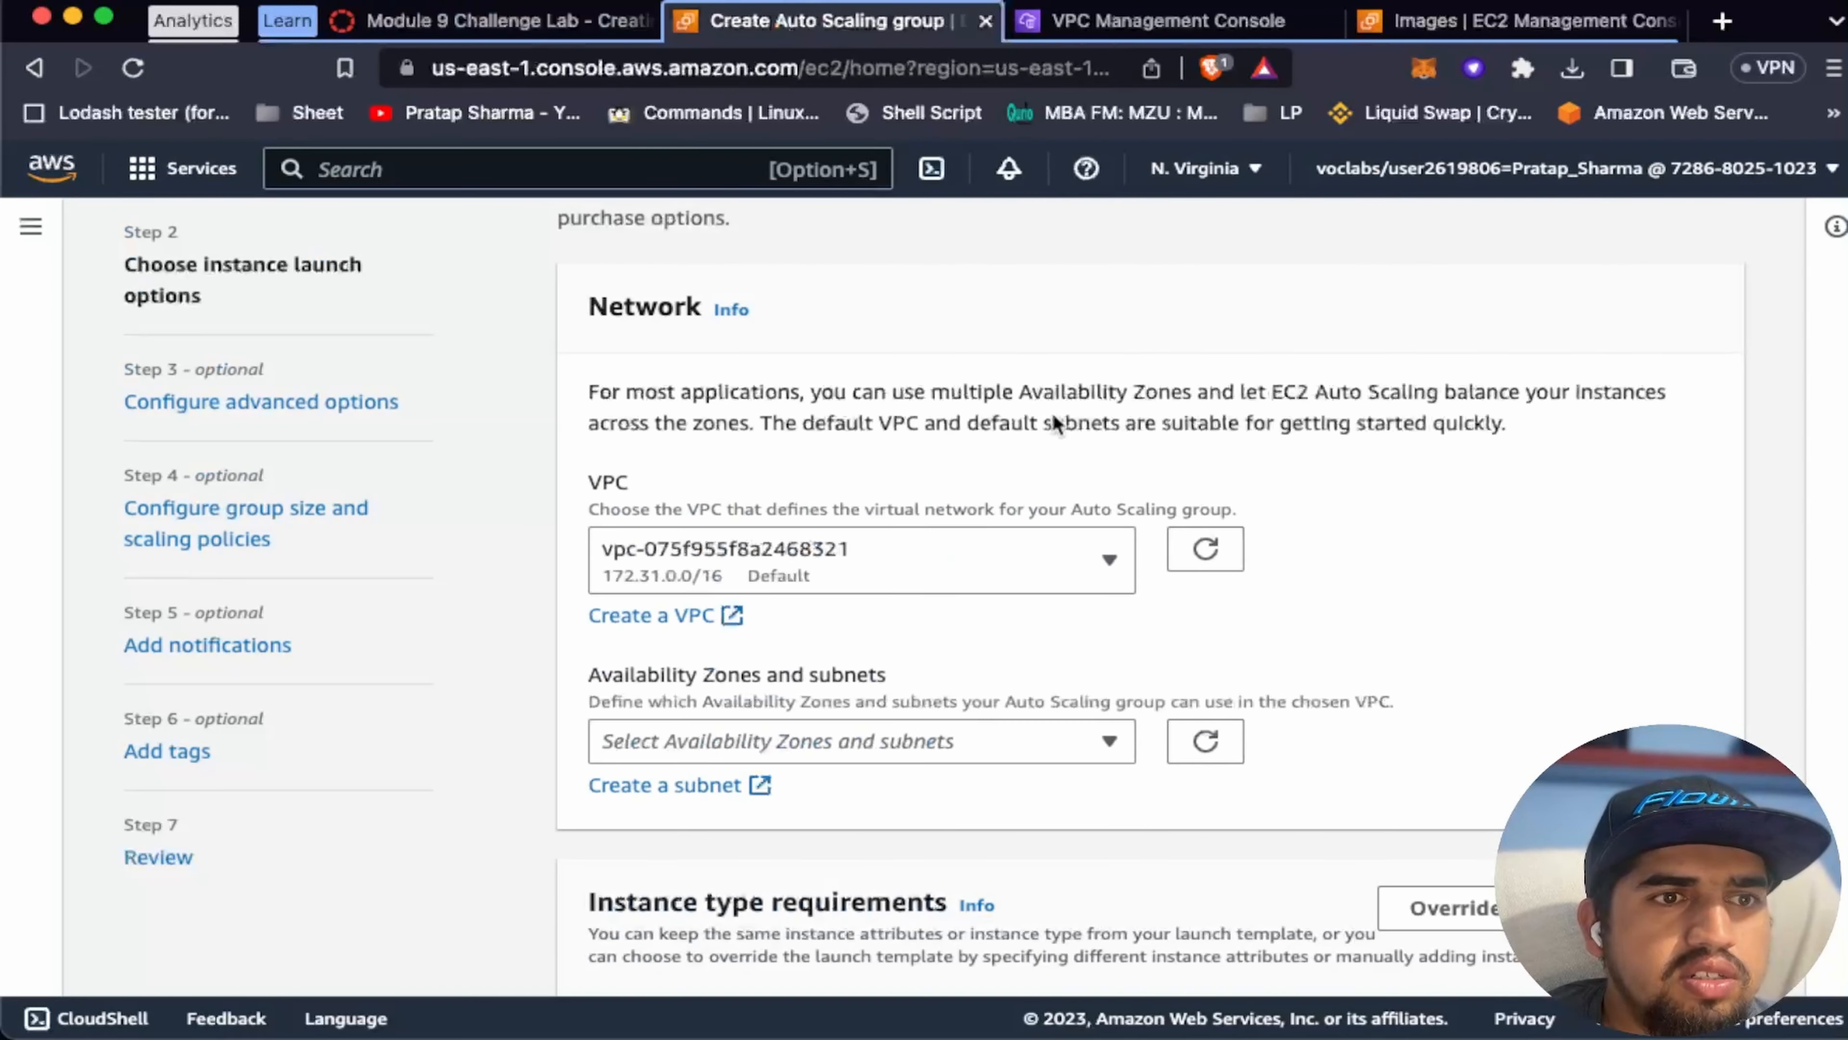
click(1079, 563)
click(920, 637)
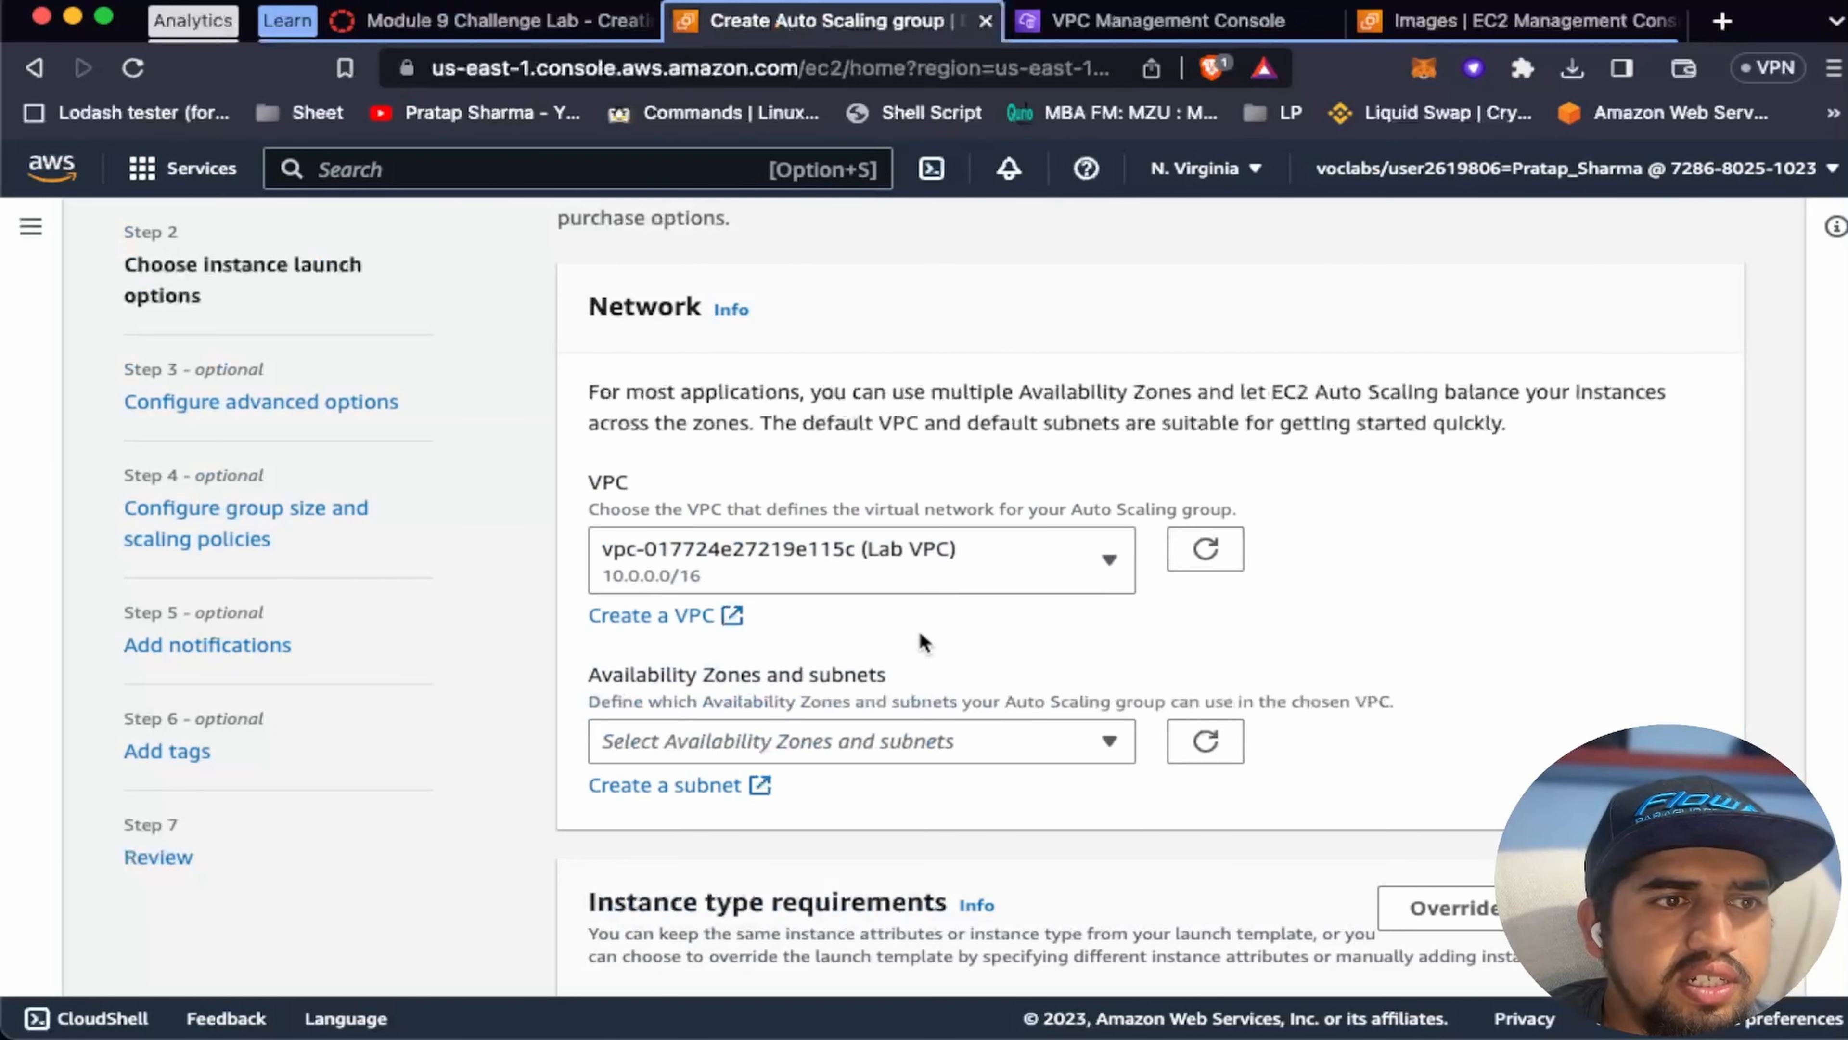
Step: Check the subnet requirement in the lab instructions and add Private Subnet 1 and Public Subnet 2 to the Auto Scaling group
click(494, 20)
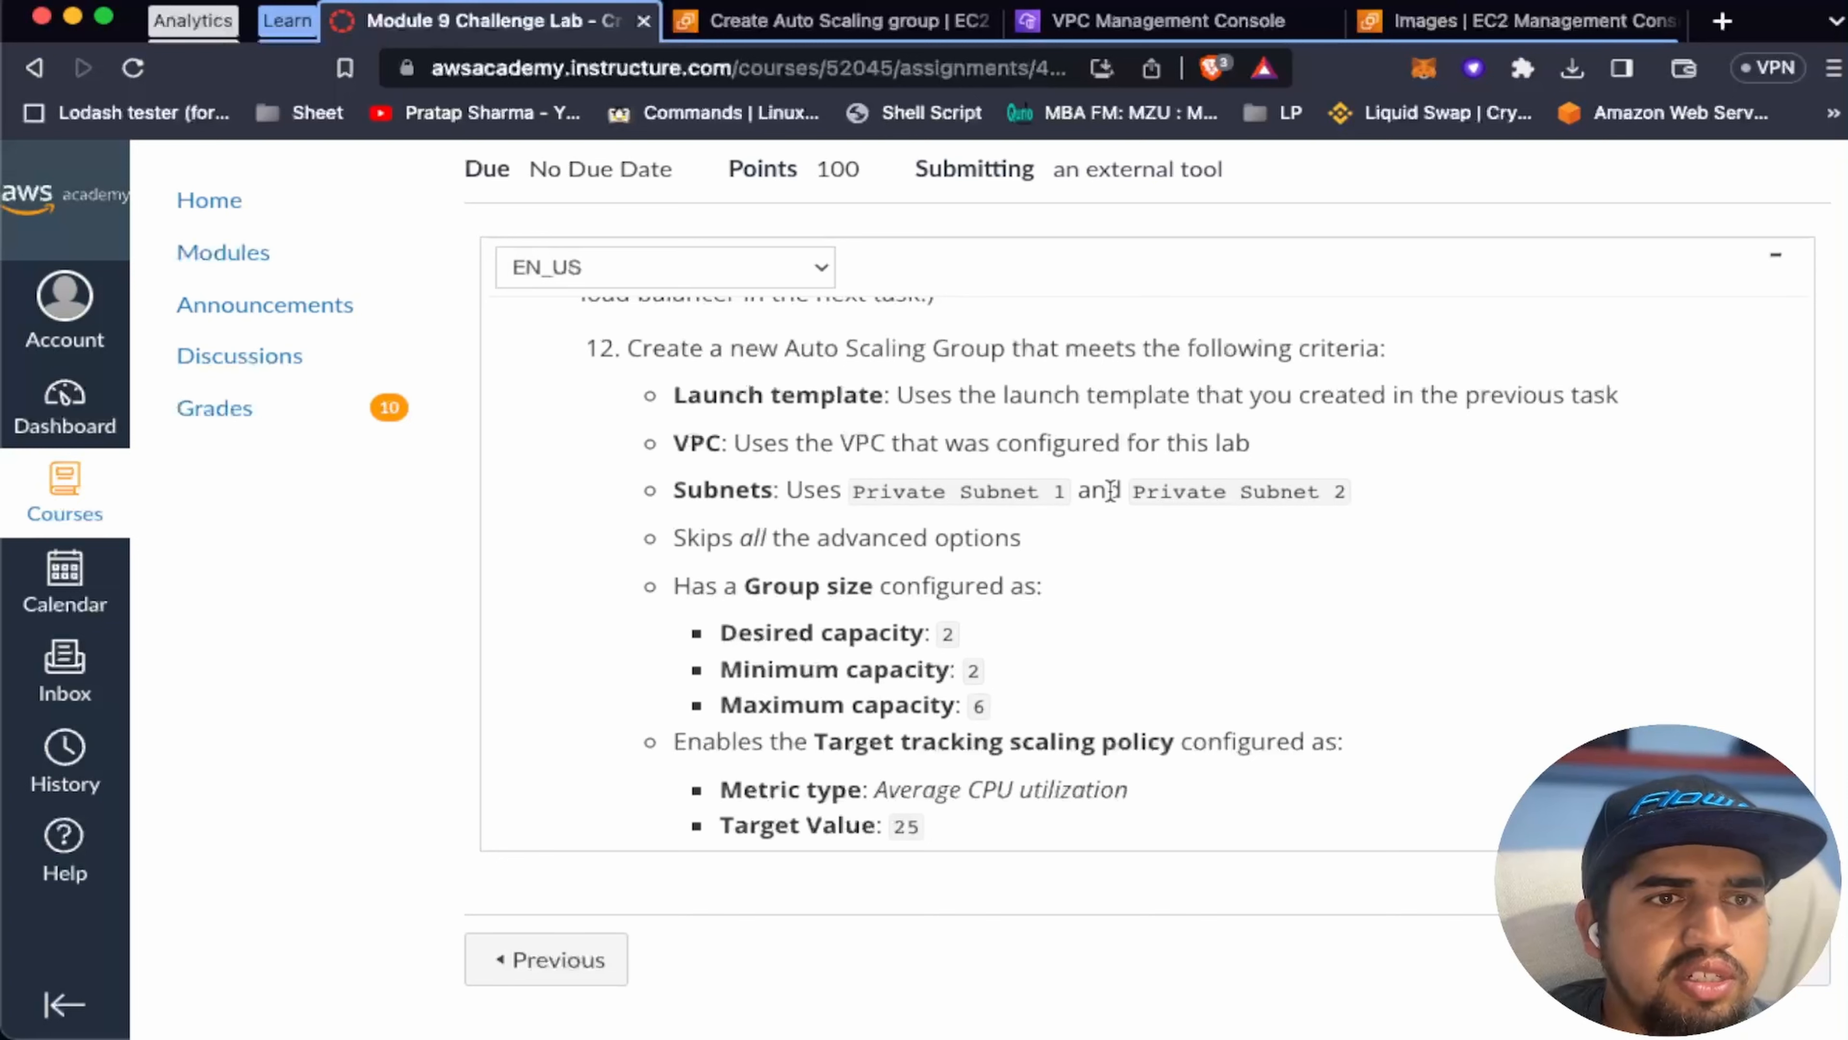
click(851, 21)
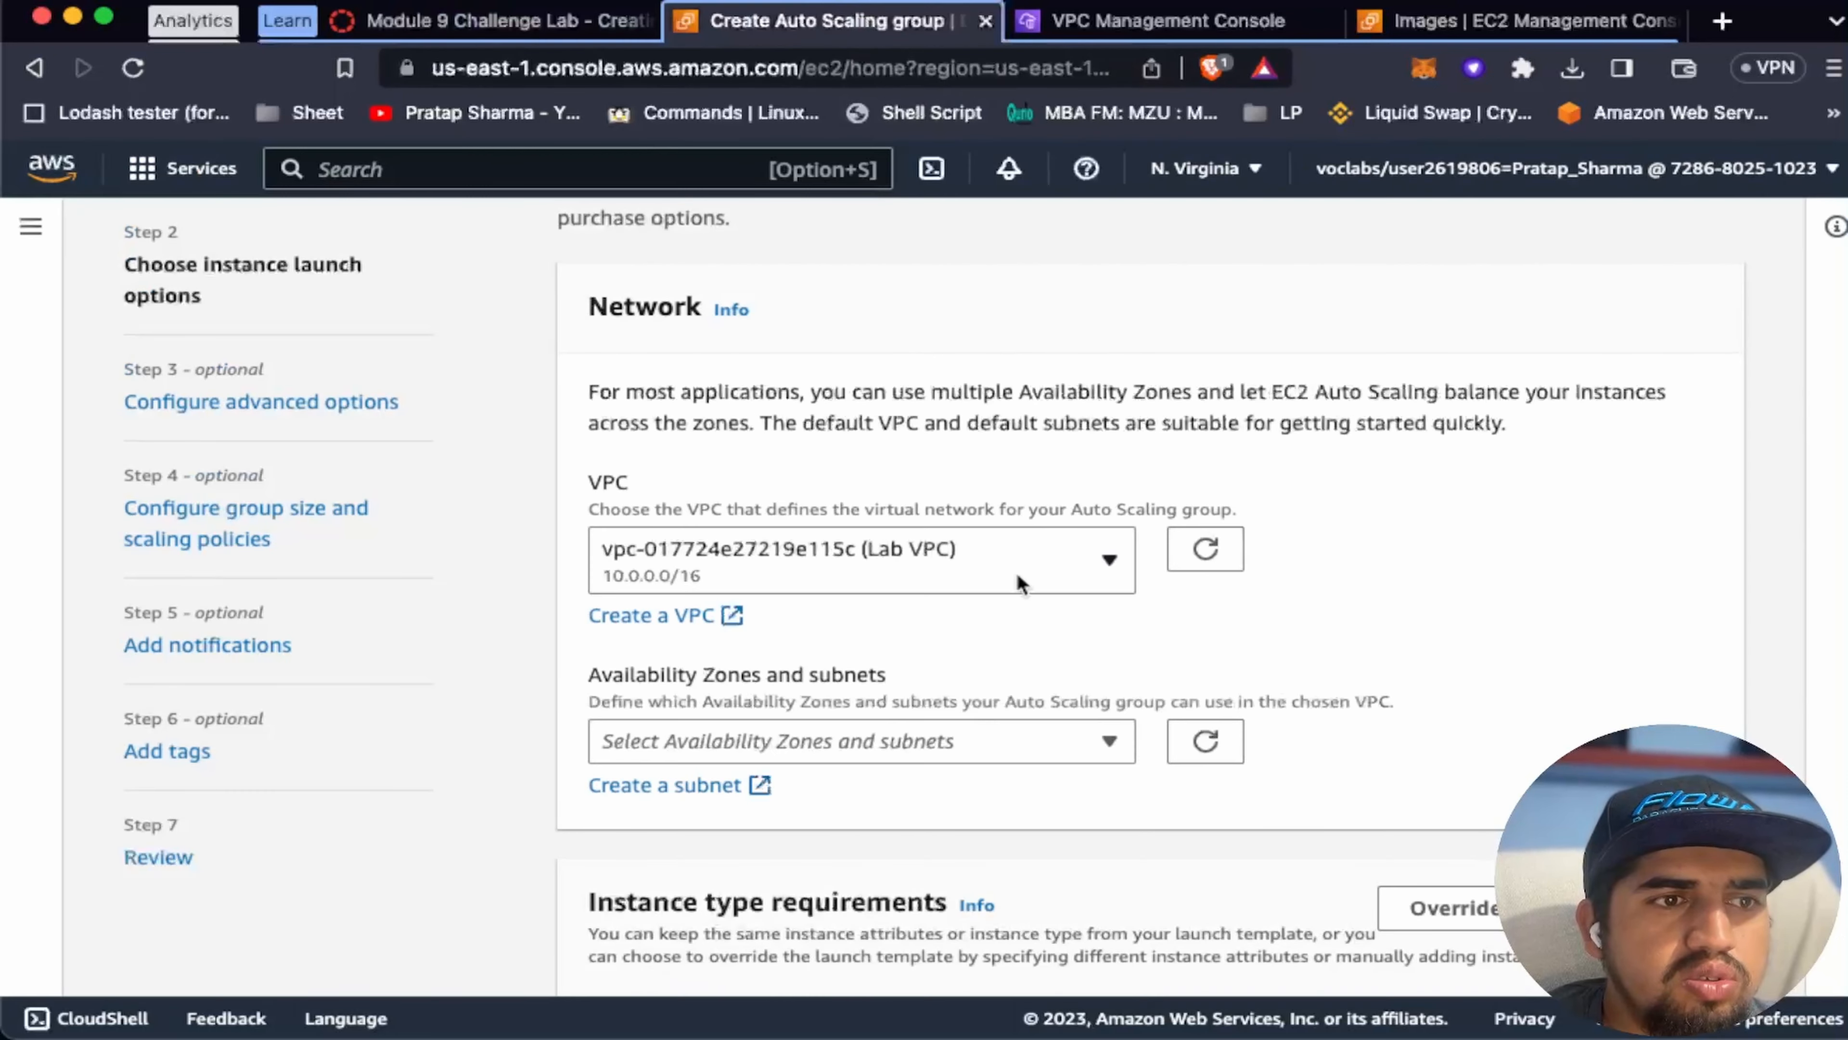
scroll(1017, 586, down, 2)
click(1105, 630)
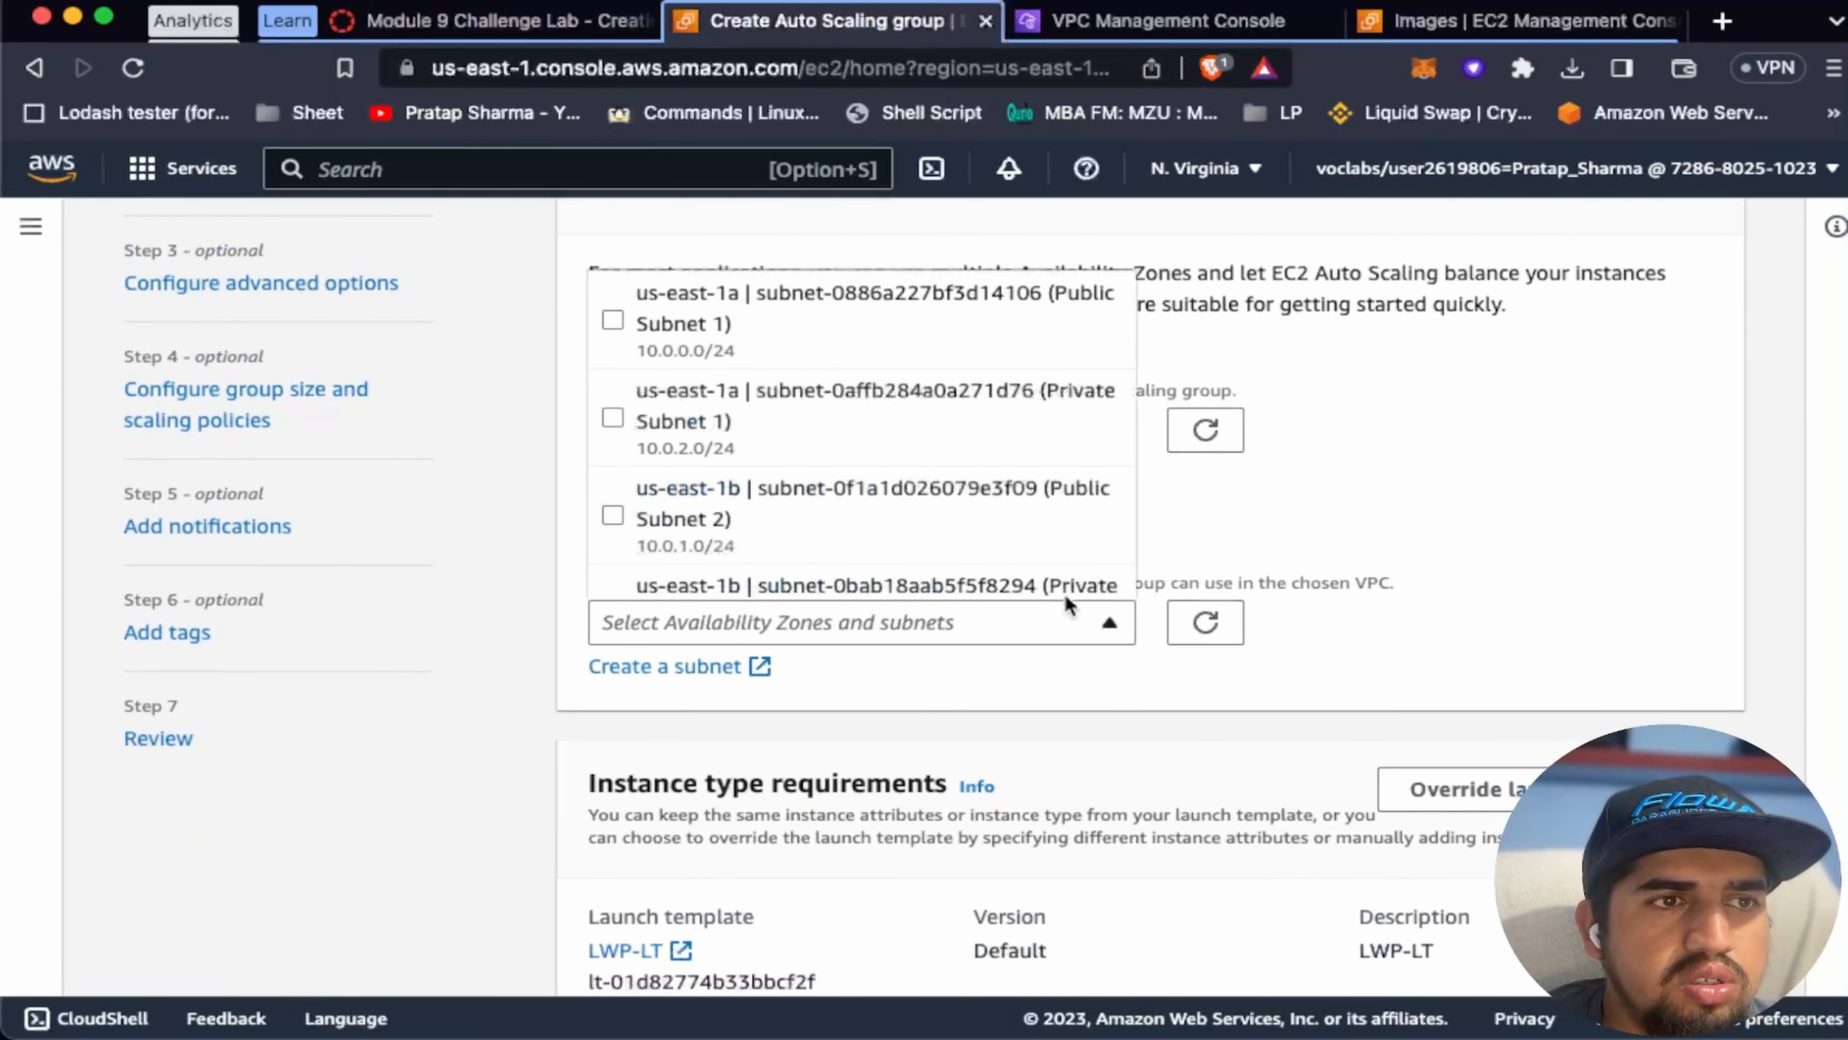
scroll(932, 438, up, 1)
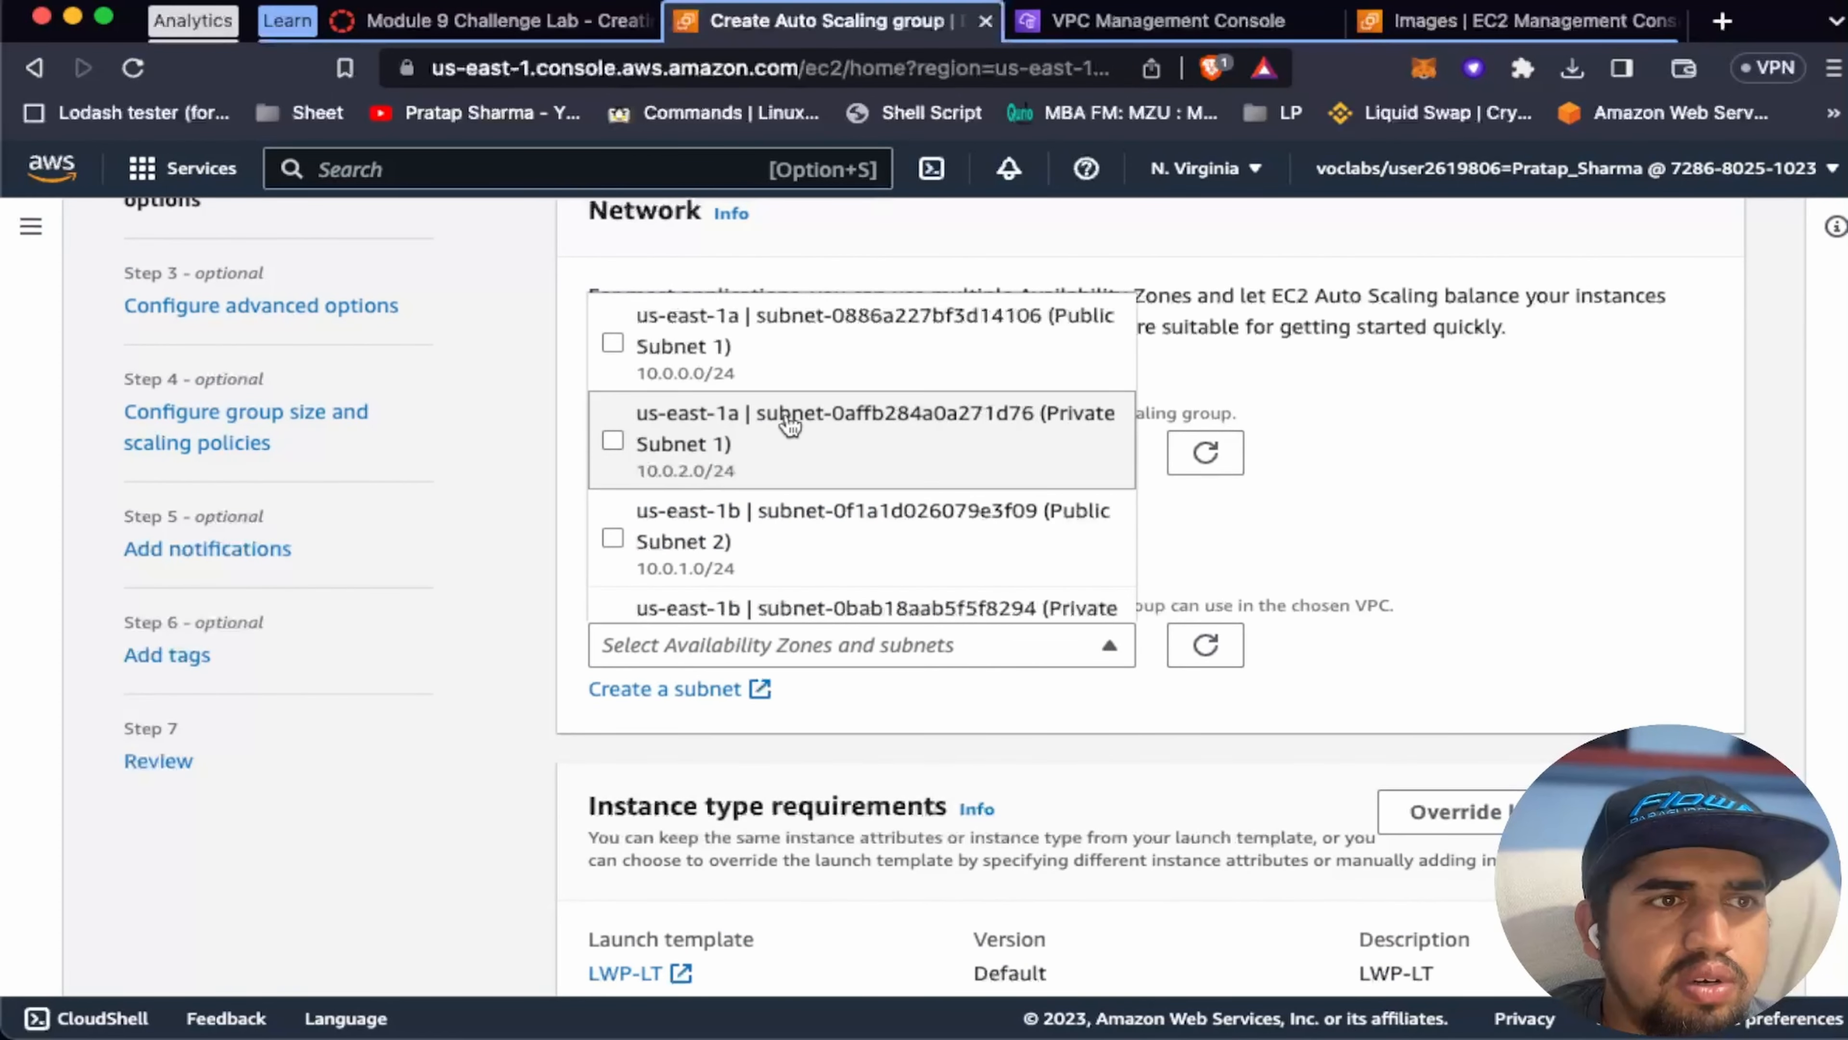
click(613, 441)
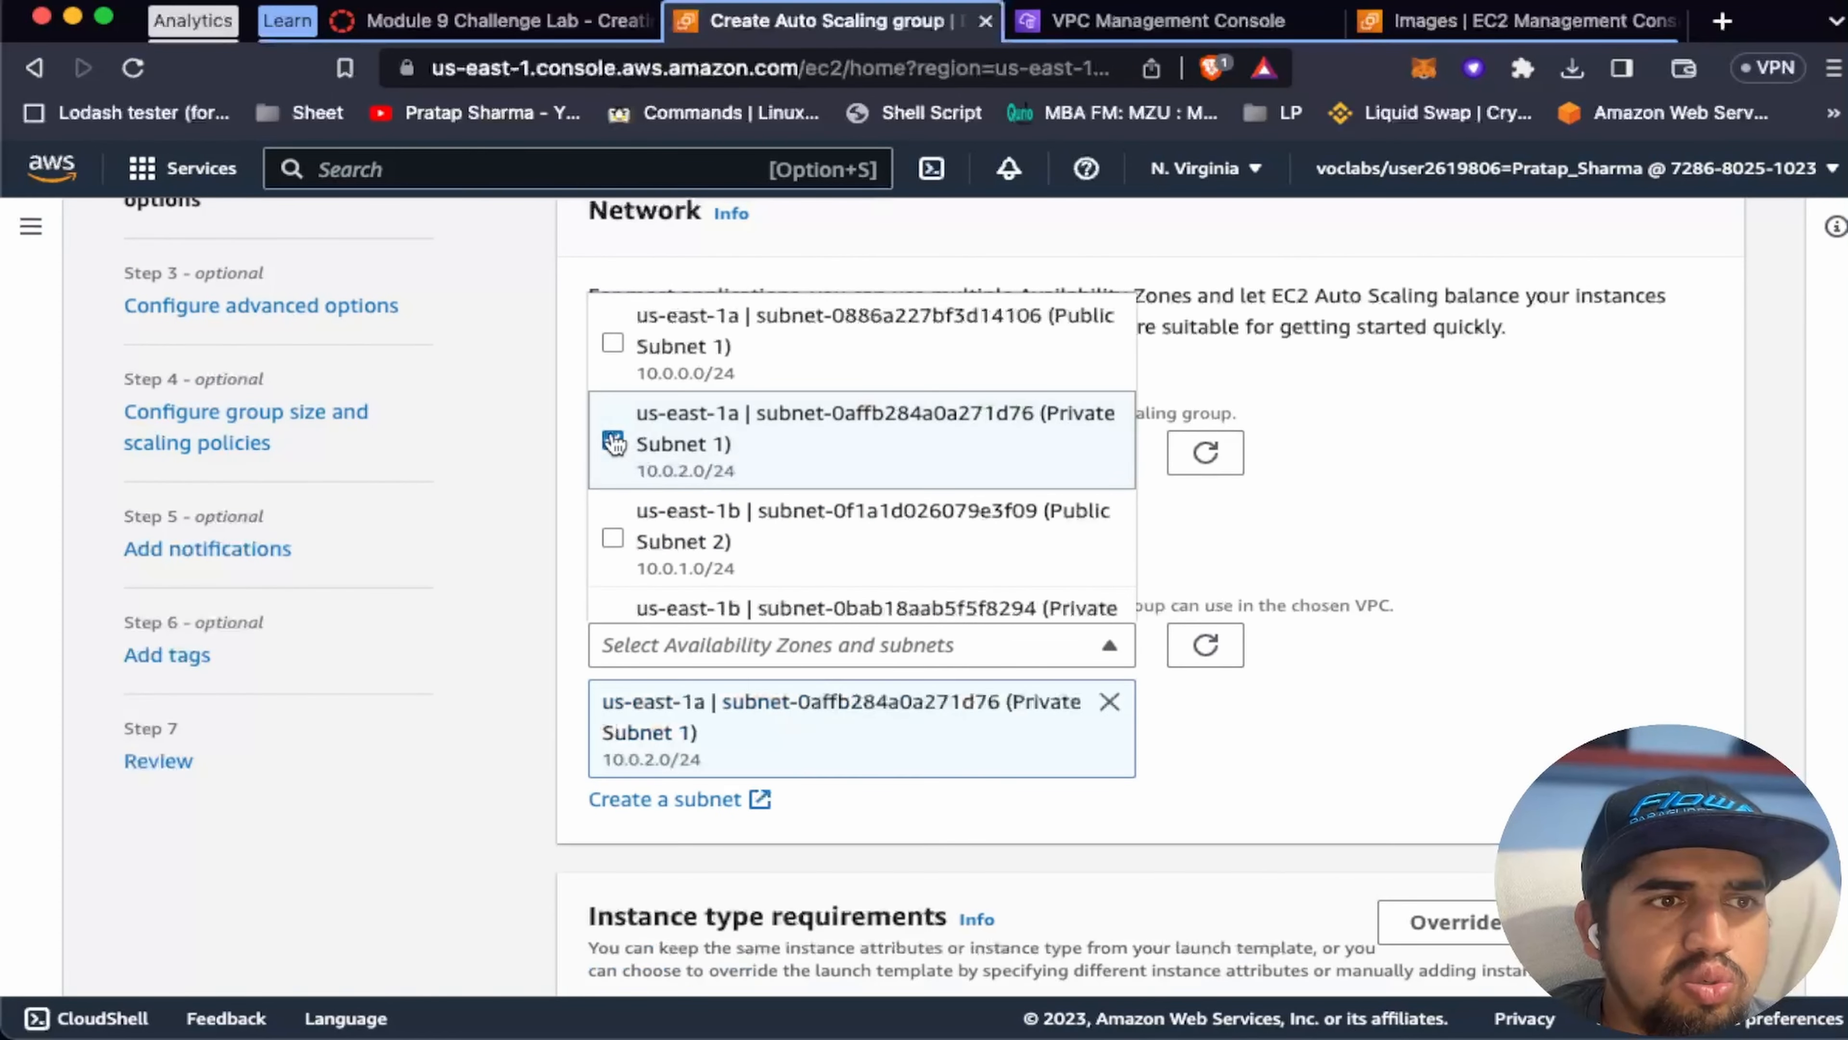
click(613, 537)
click(1507, 790)
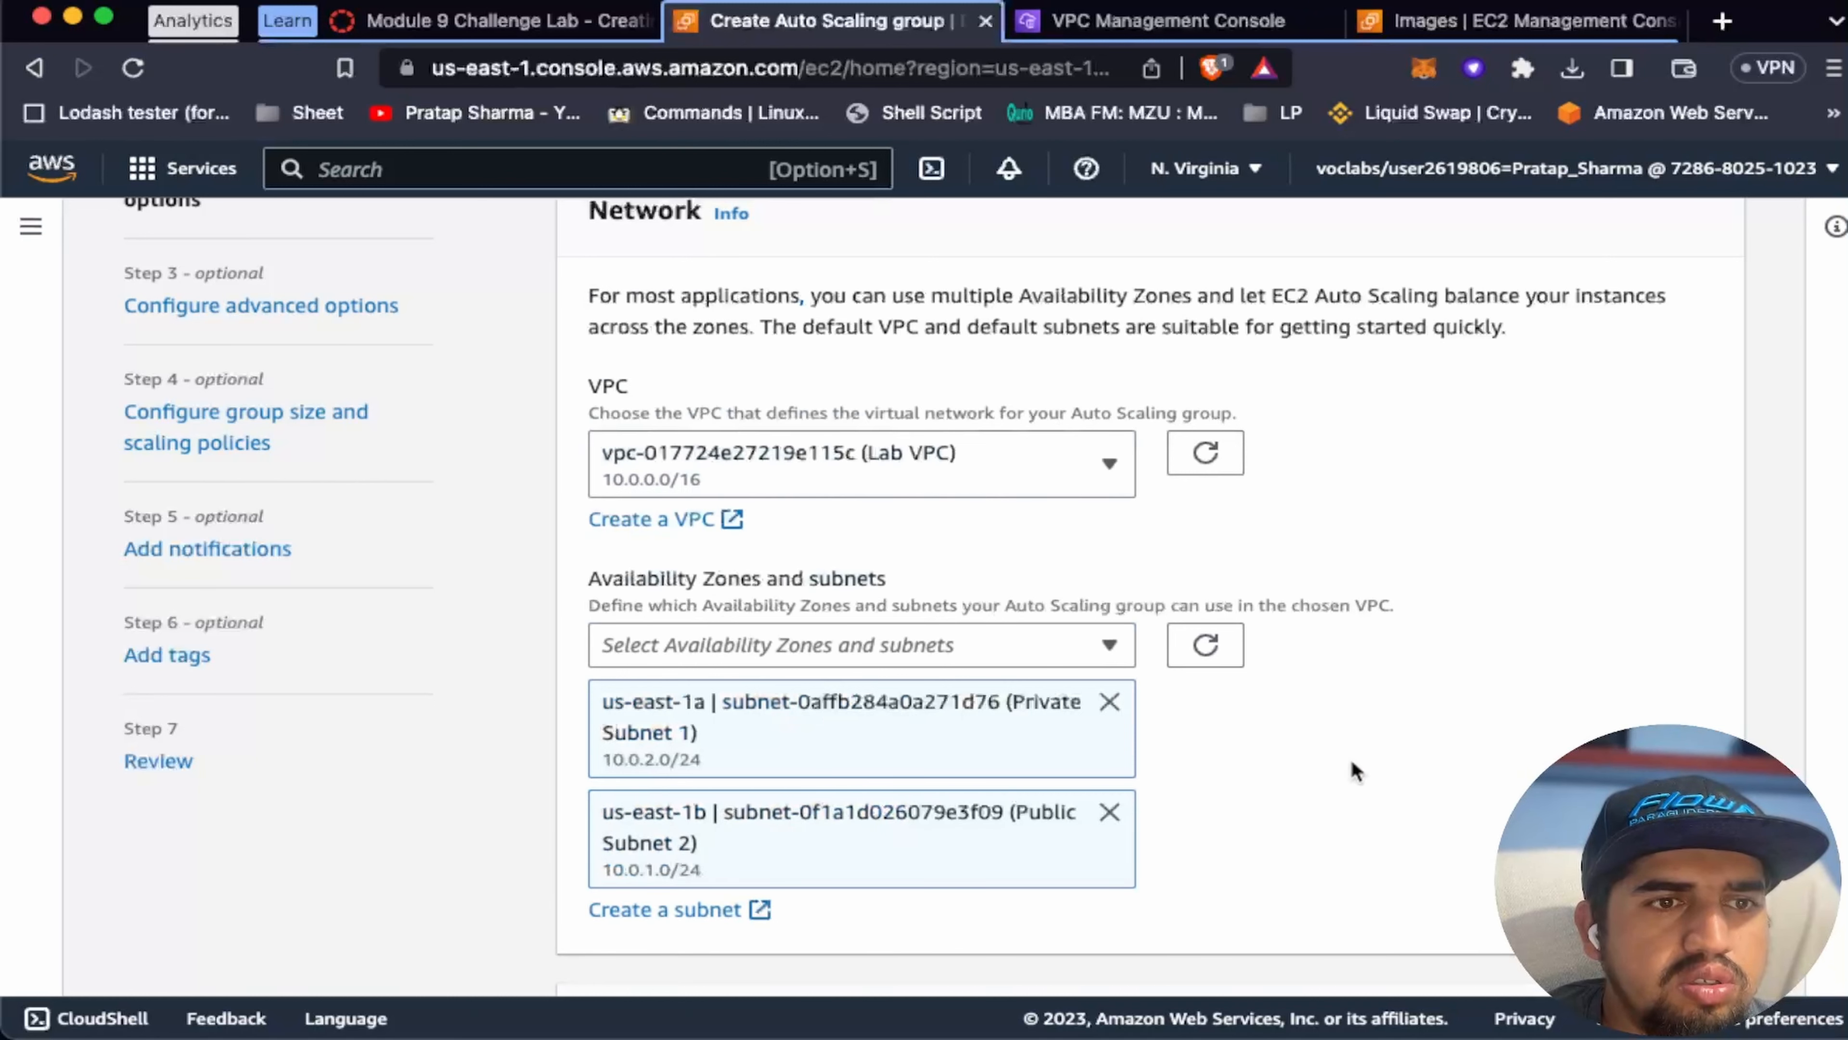
Step: Replace Public Subnet 2 with the us-east-1b Private Subnet 2 in the Auto Scaling group's subnet selection
scroll(1343, 770, down, 1)
click(1110, 788)
click(938, 623)
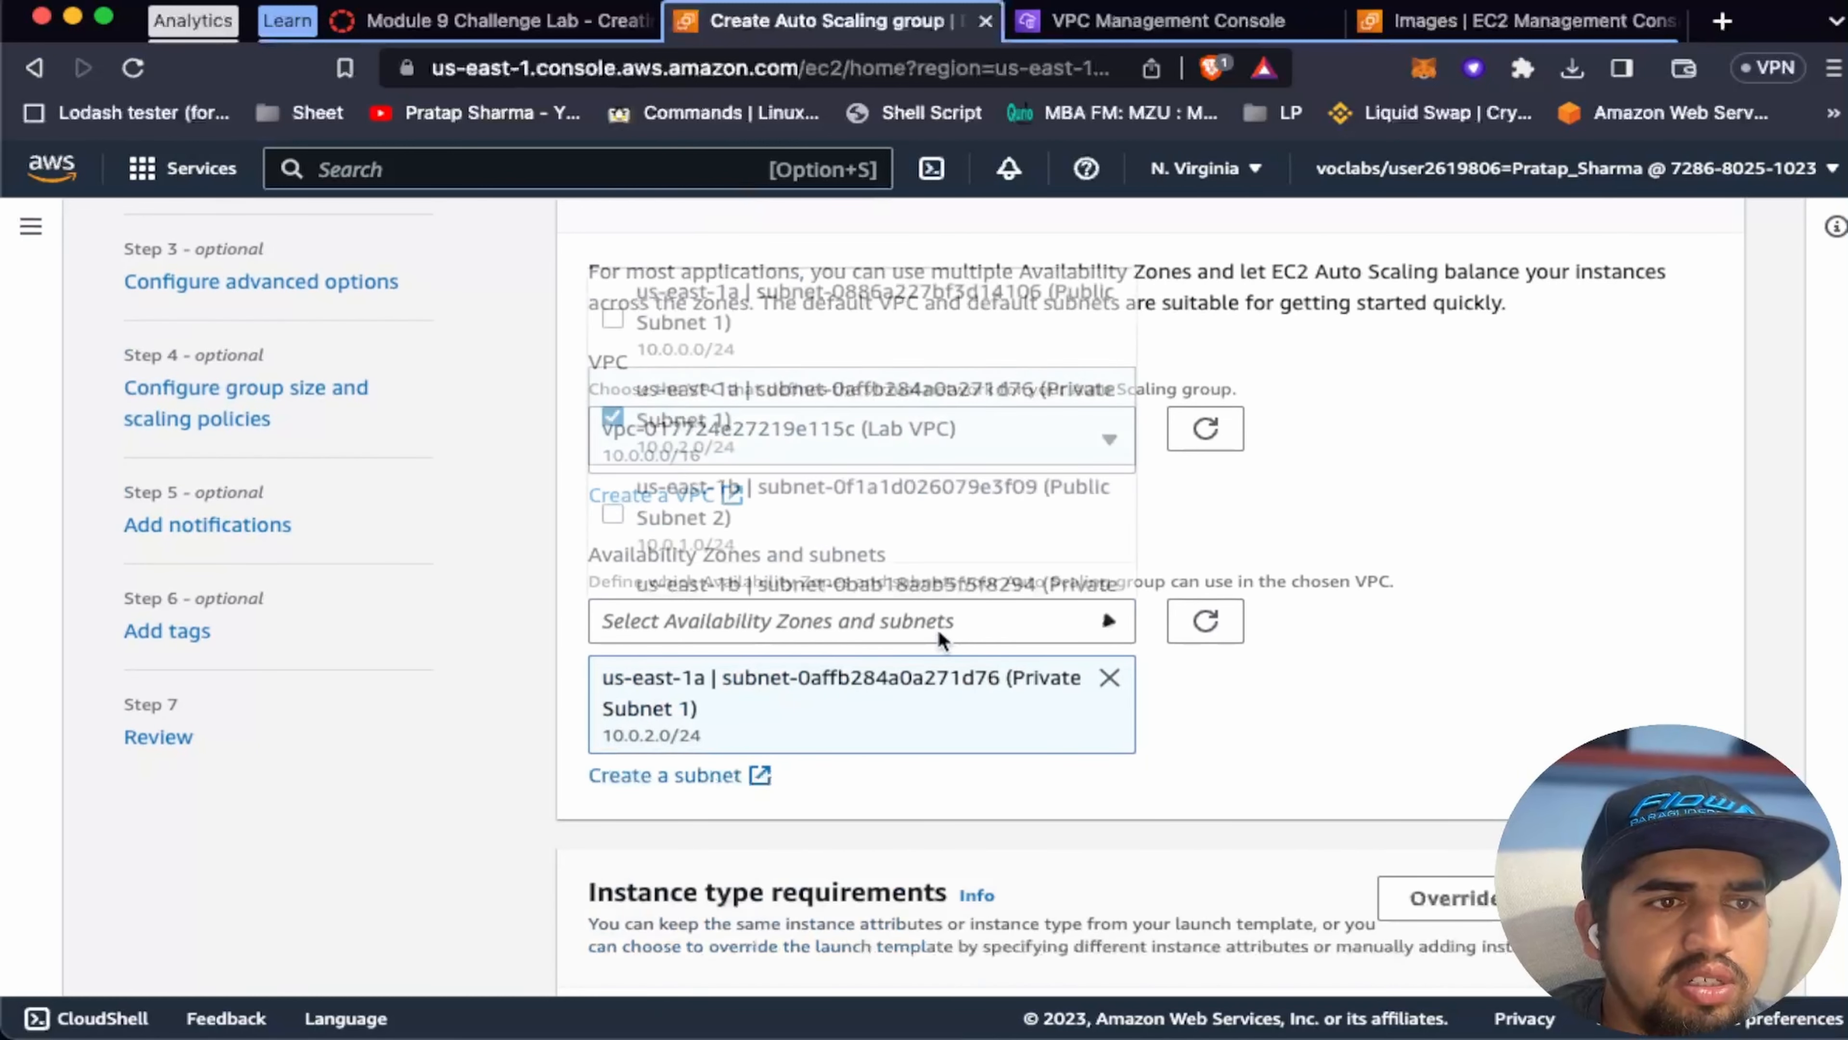
scroll(924, 497, down, 3)
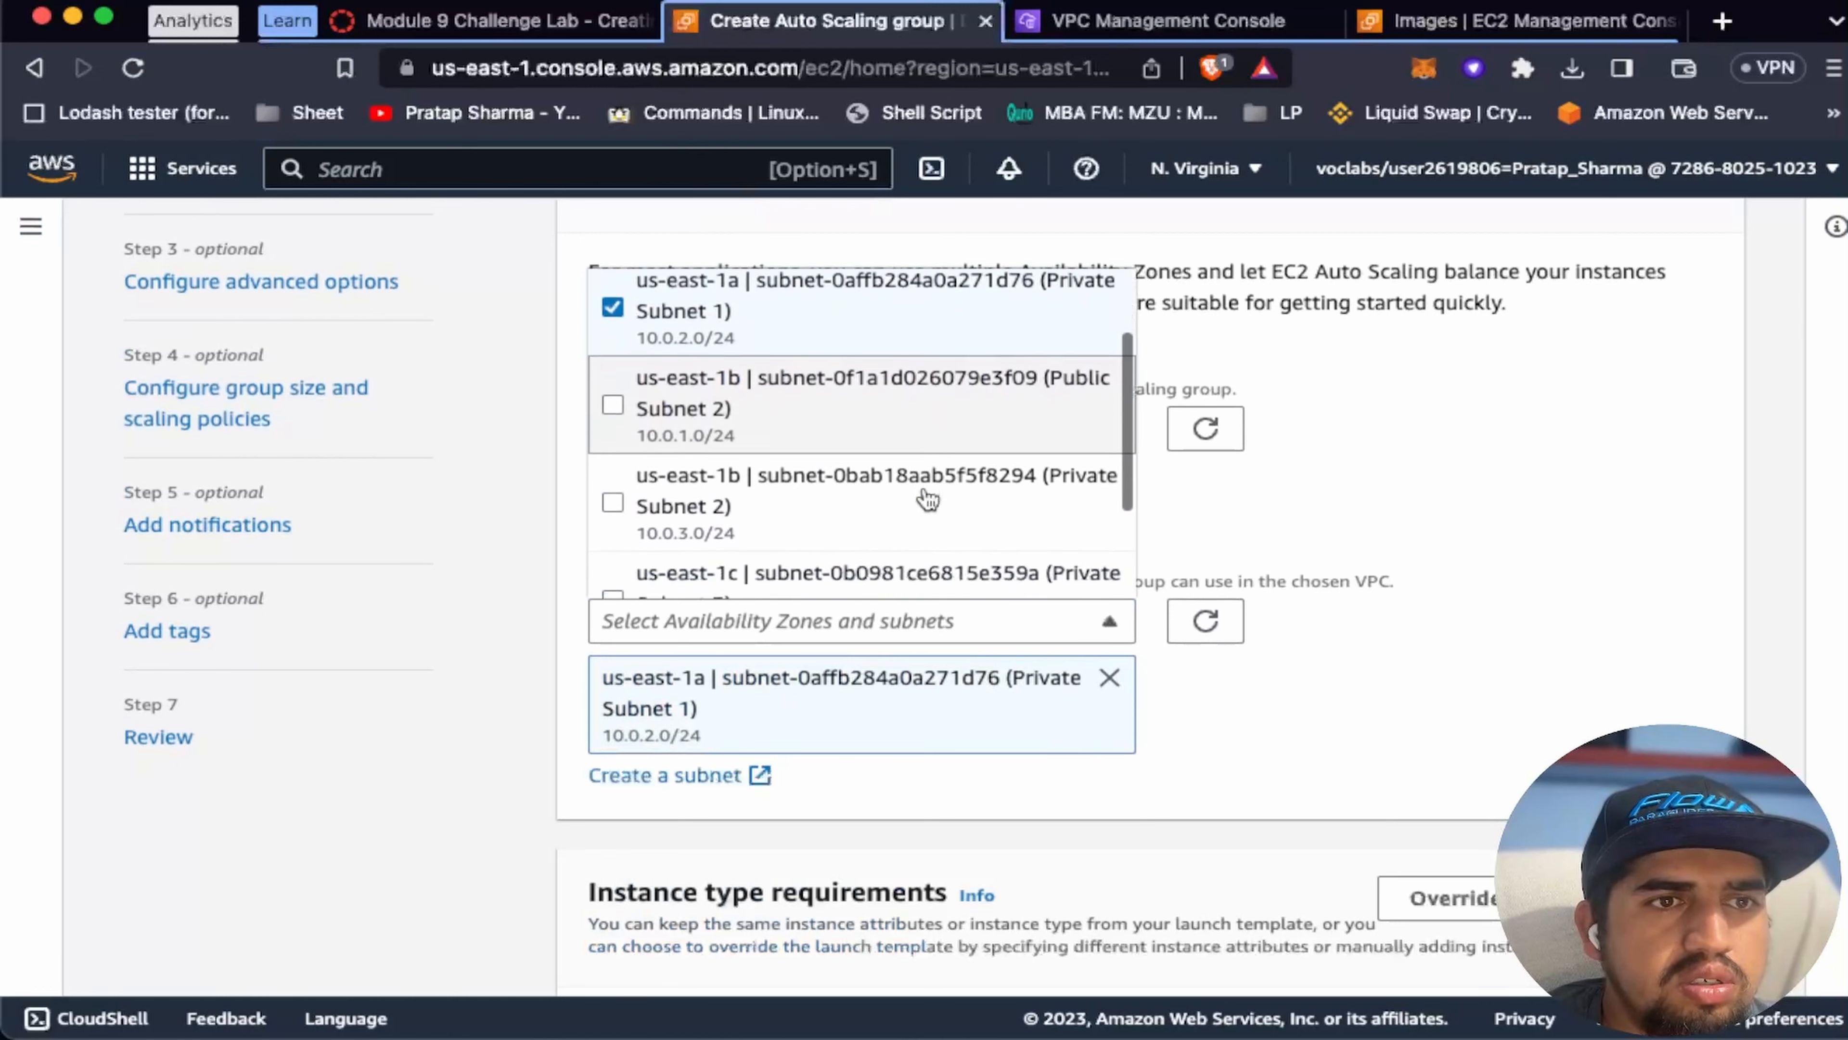
click(853, 492)
click(1393, 694)
Step: Check the remaining Auto Scaling group criteria in the lab instructions and proceed to the advanced options
scroll(1393, 694, down, 5)
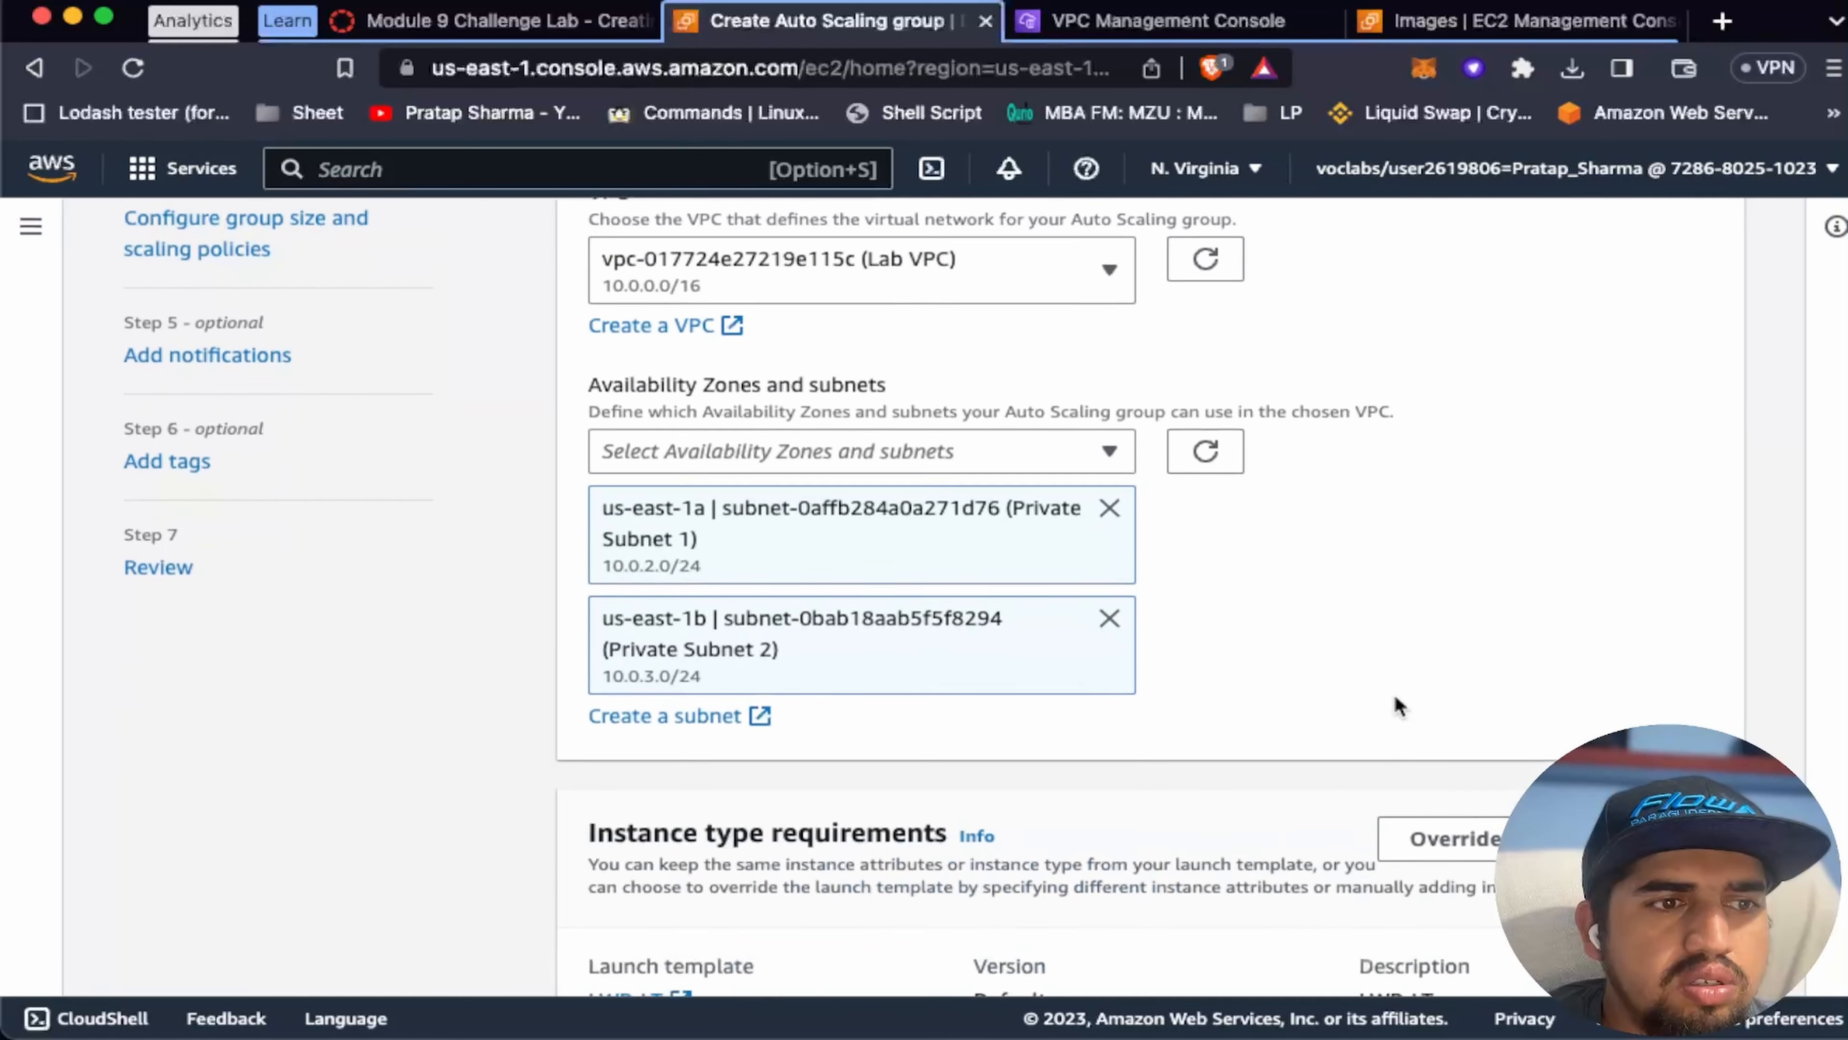
click(582, 20)
scroll(1159, 413, down, 4)
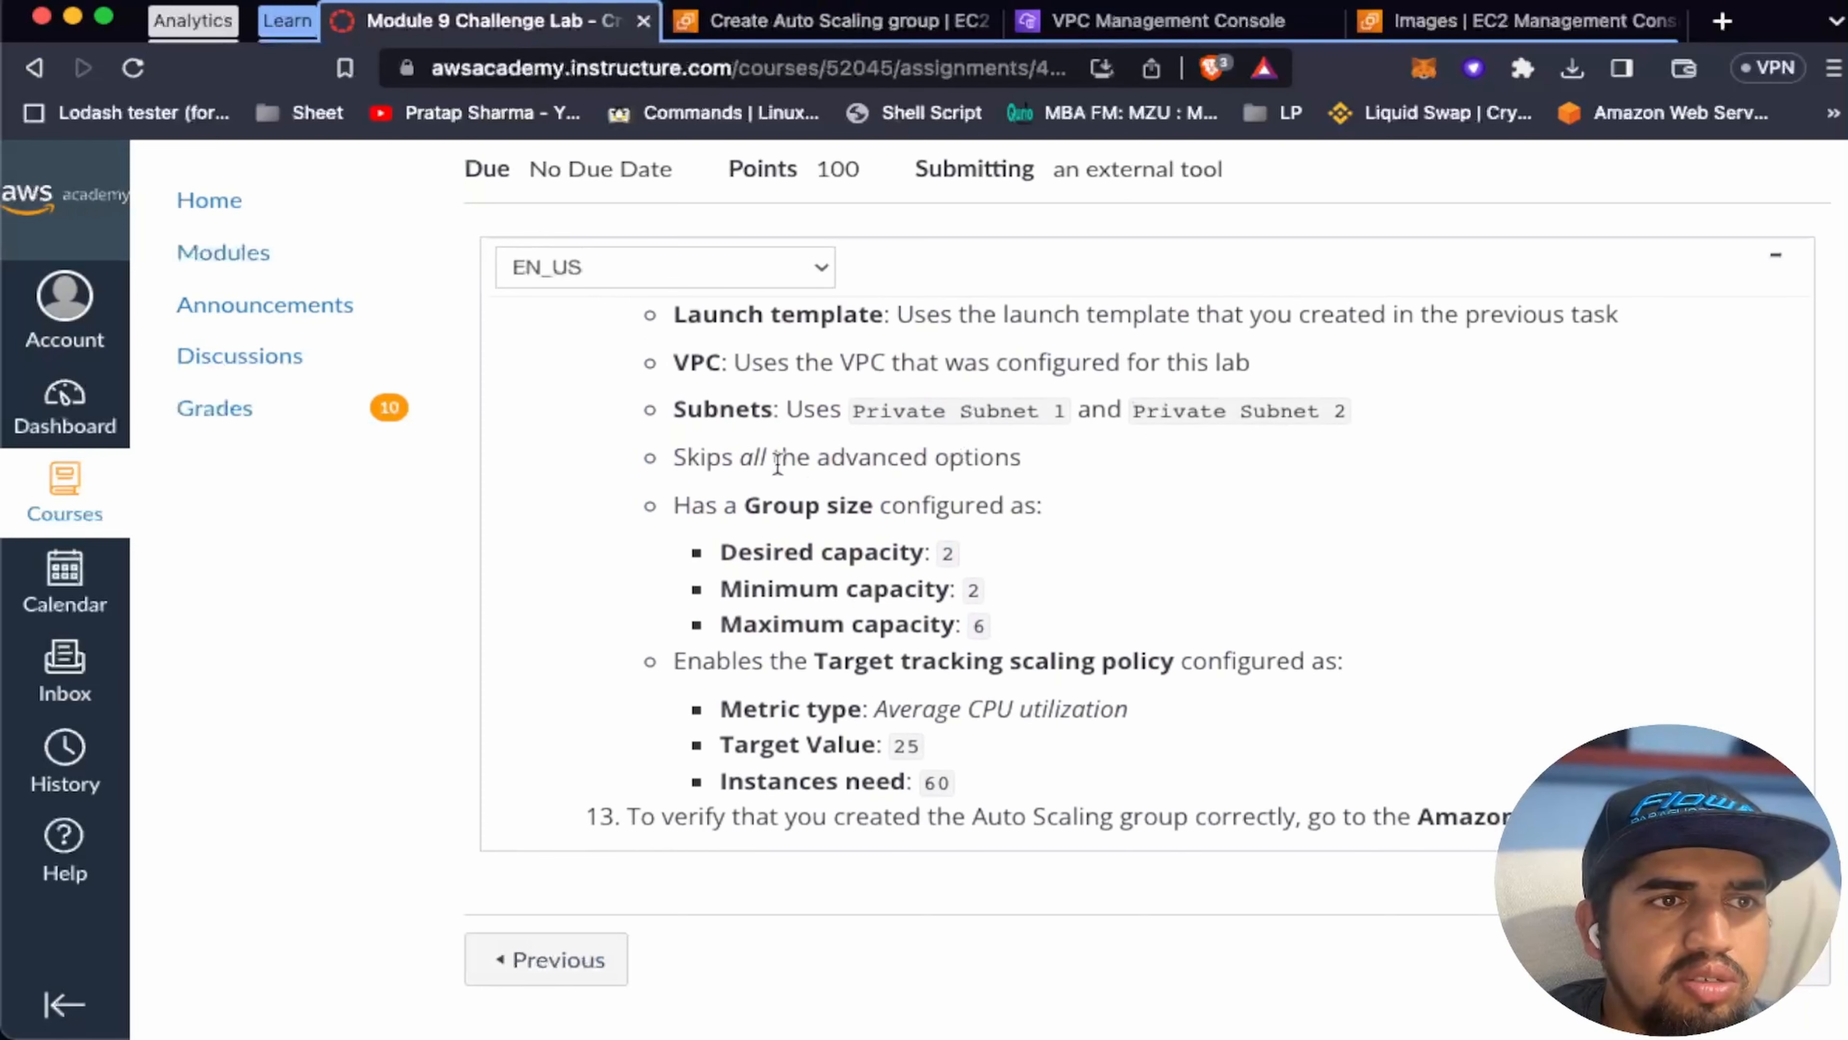
scroll(1082, 504, down, 2)
click(724, 14)
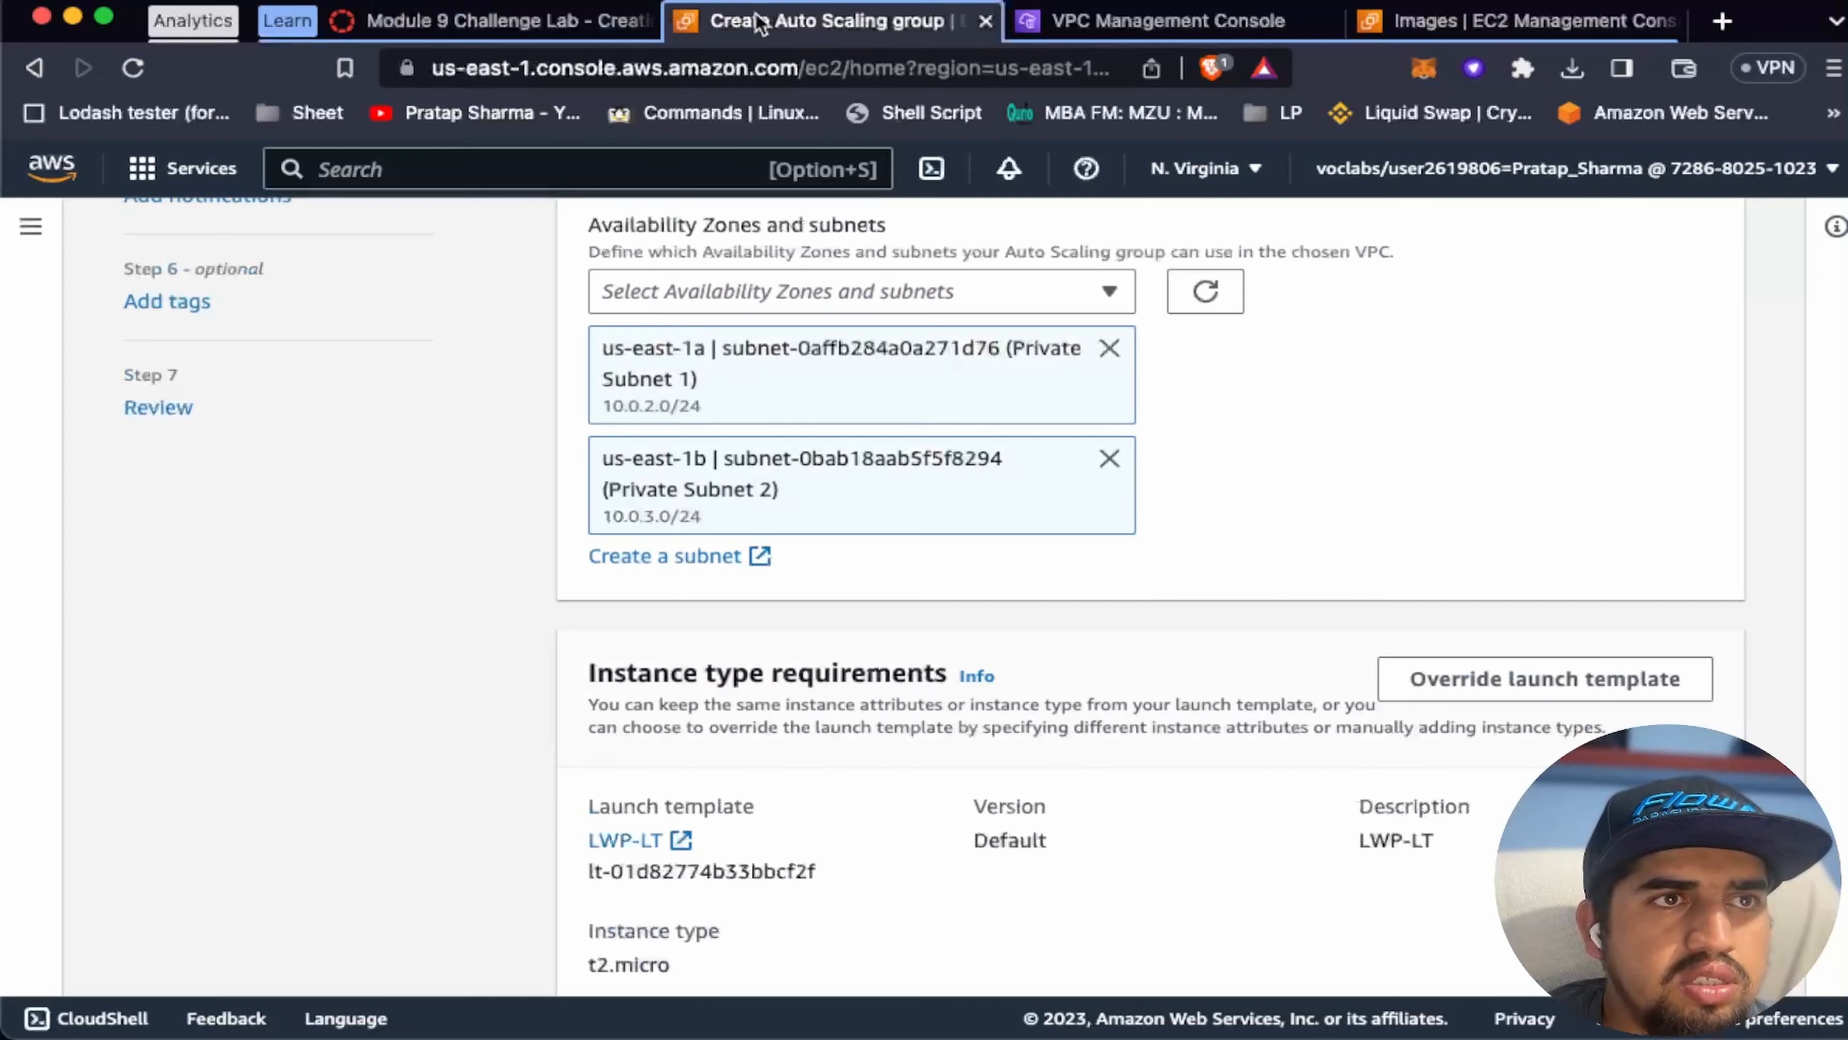
scroll(1147, 624, down, 2)
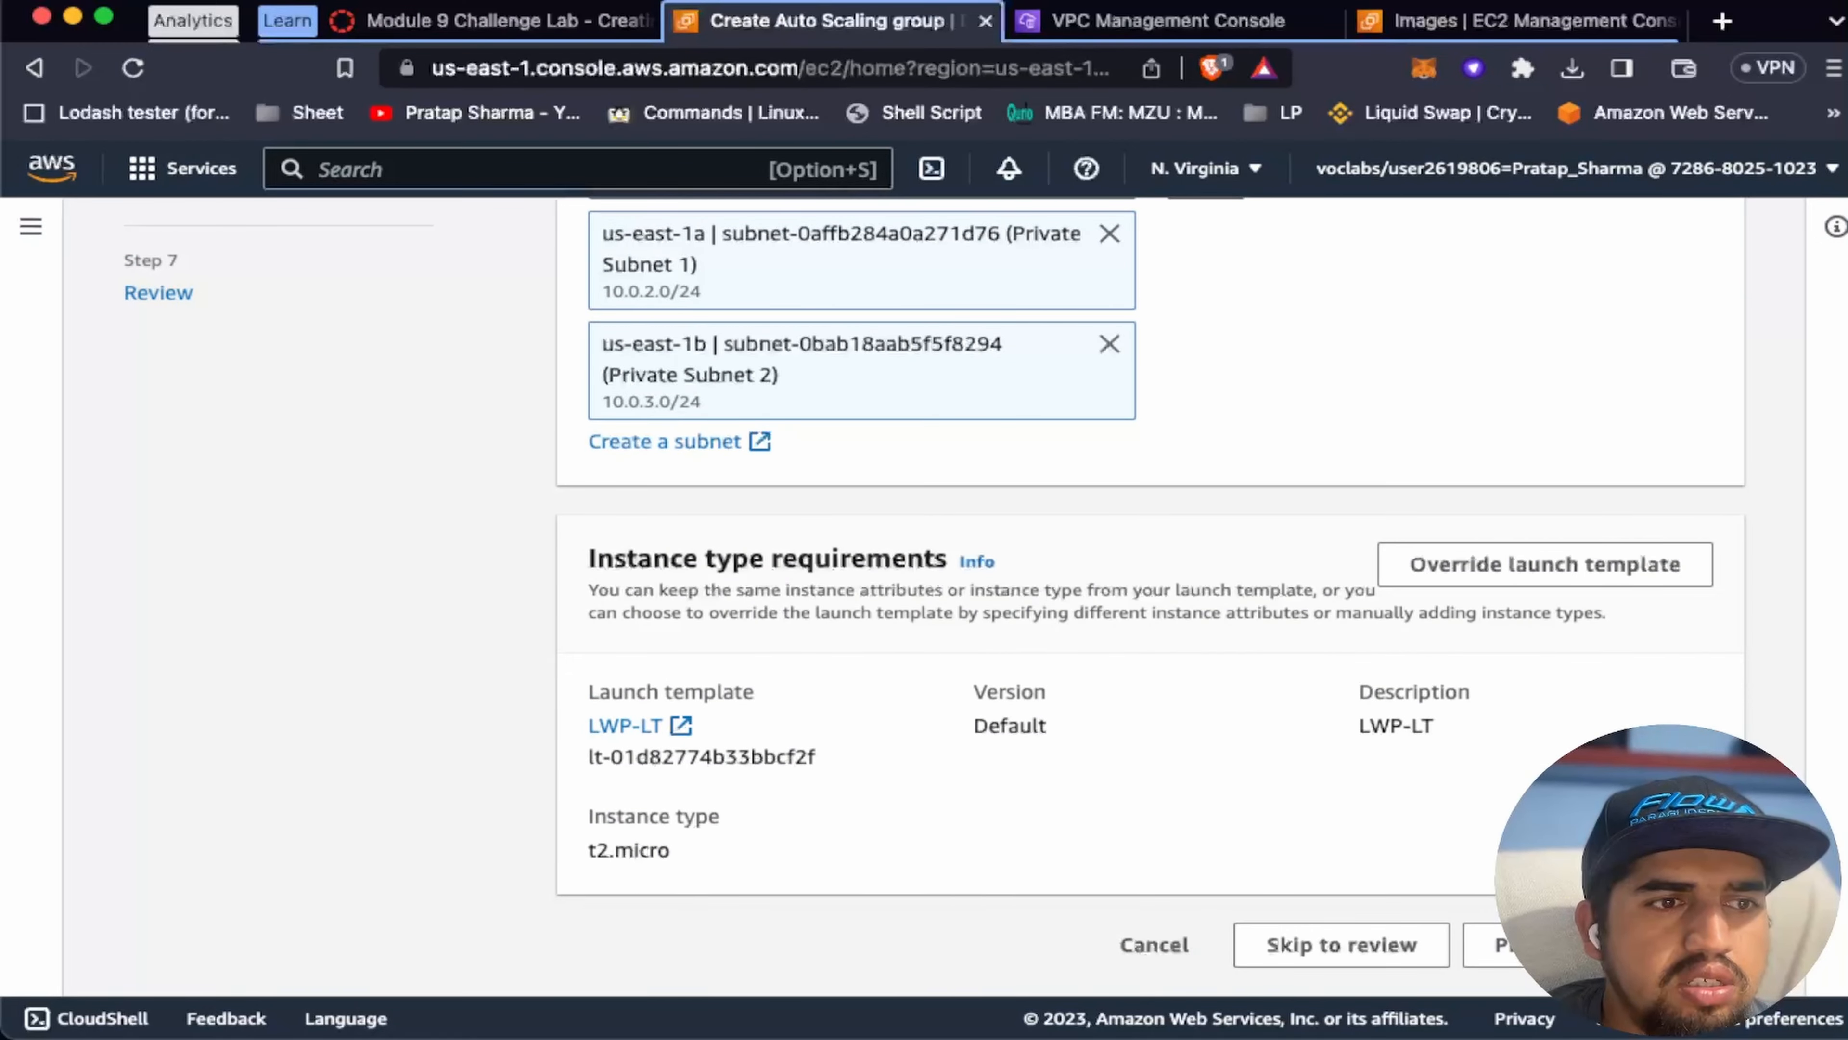
click(1689, 945)
Step: Review the load balancing, VPC Lattice, health check and additional settings, keeping their default values
scroll(887, 615, down, 5)
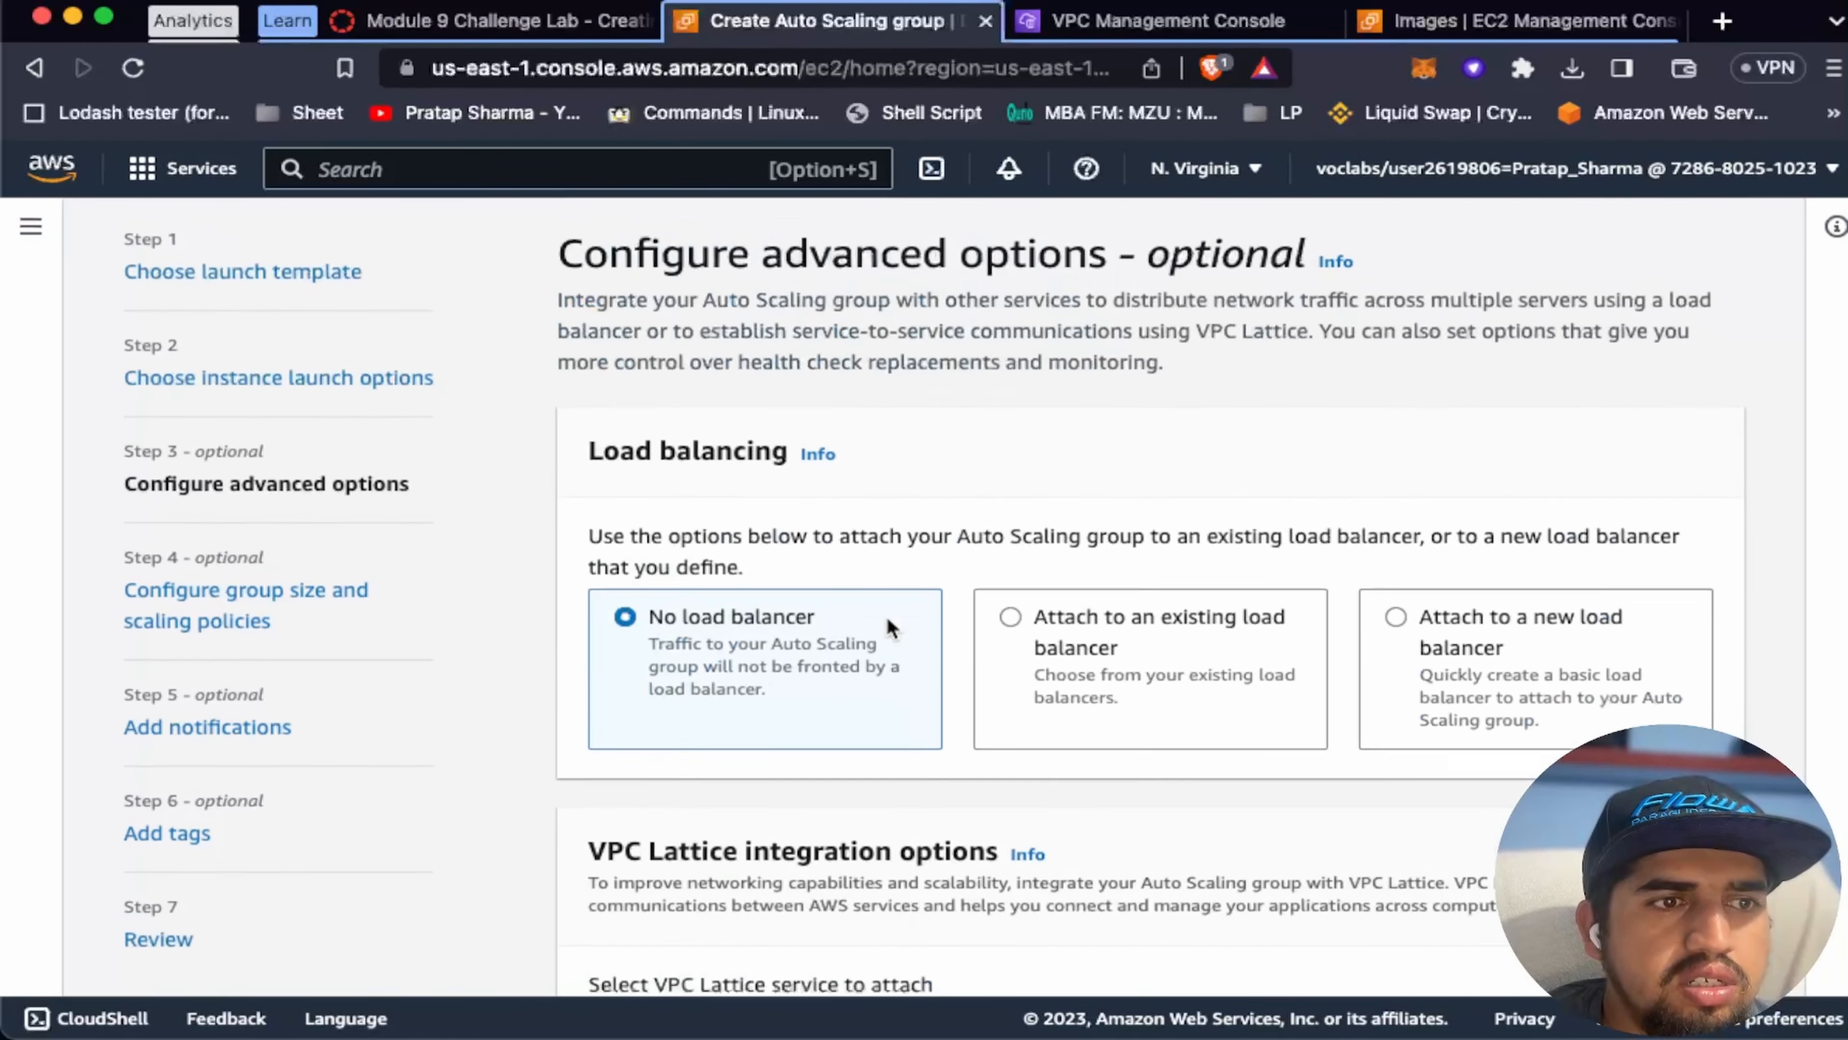
scroll(886, 615, up, 2)
scroll(887, 620, down, 10)
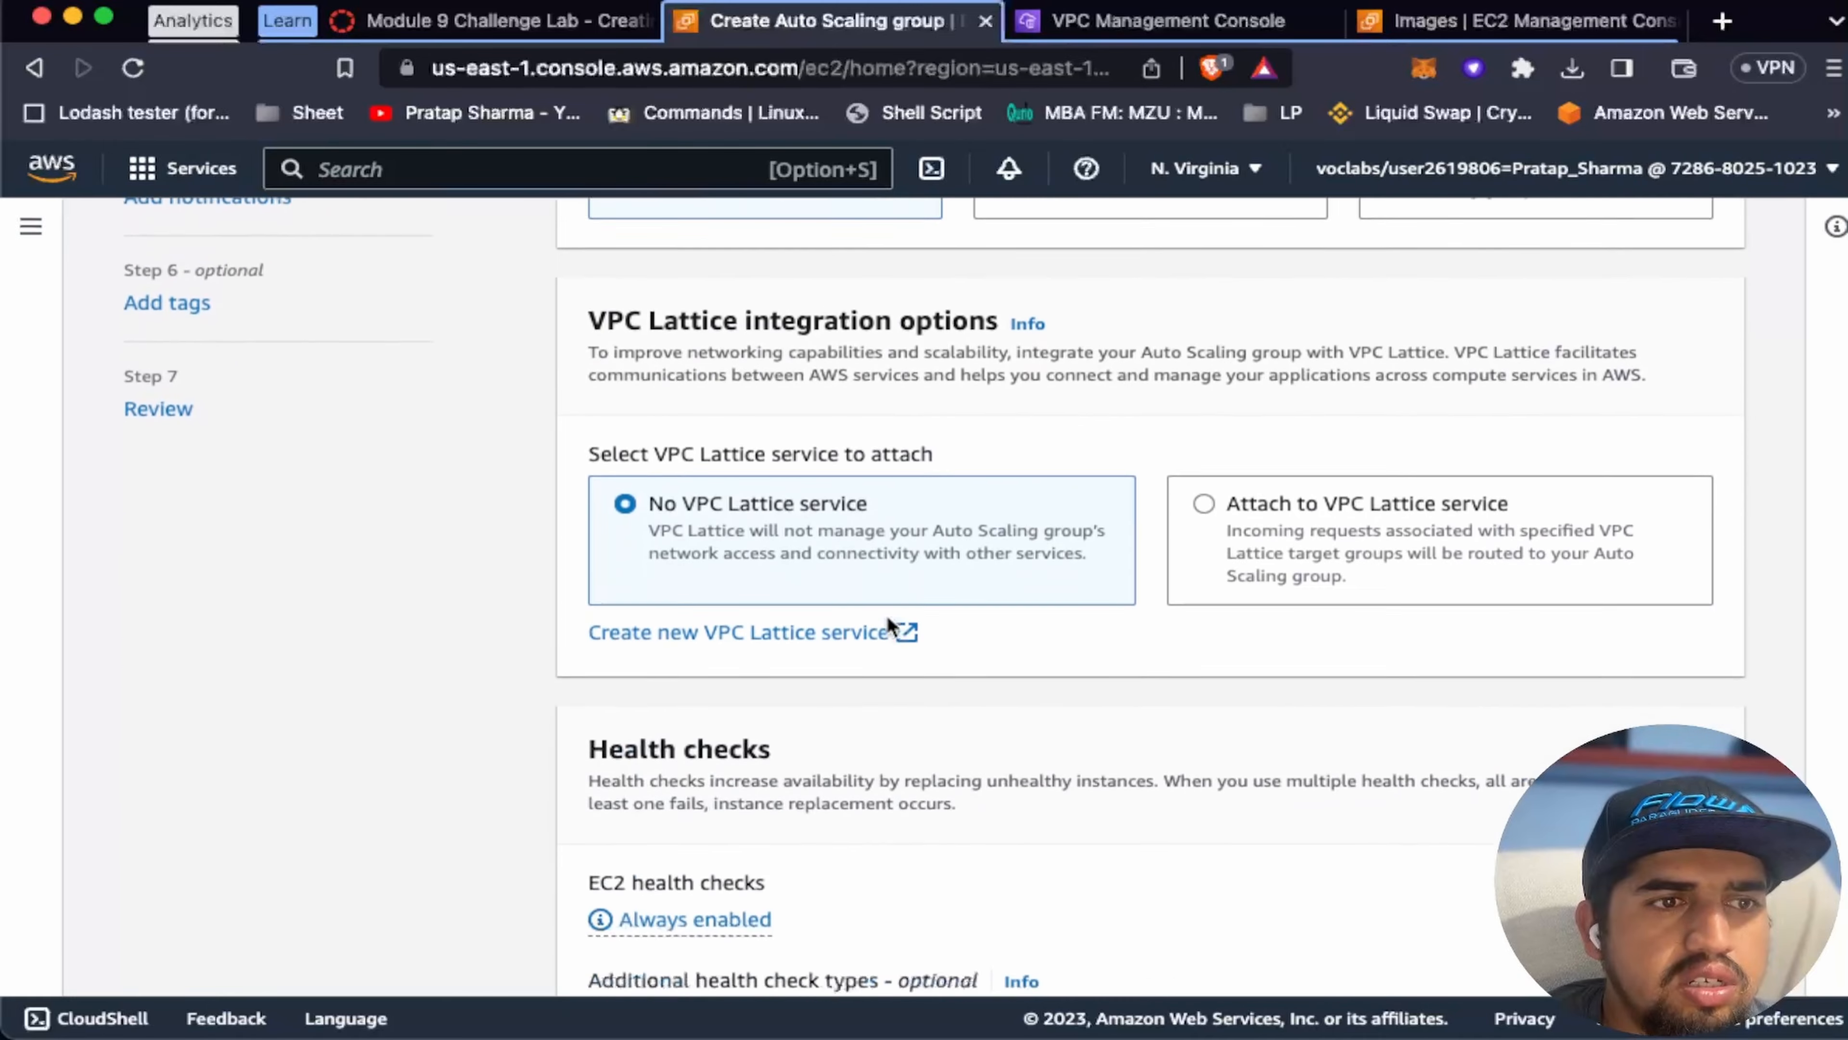
scroll(889, 625, up, 10)
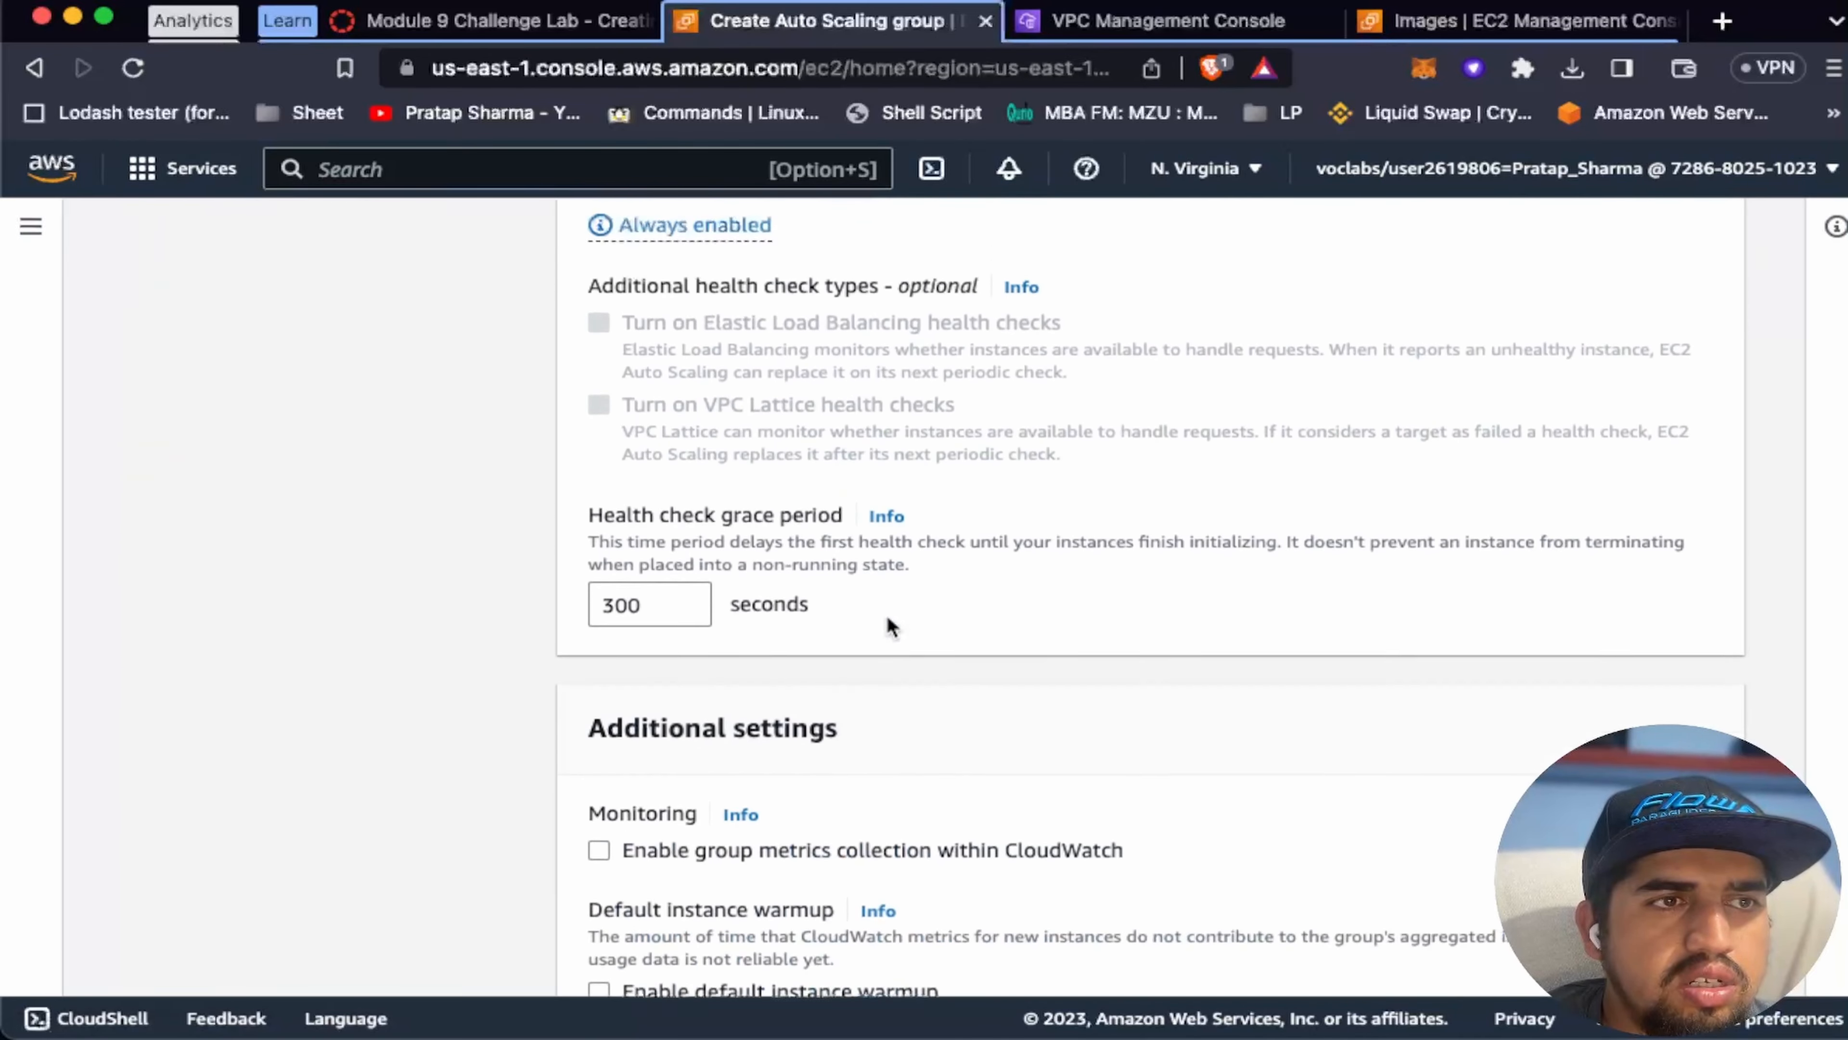
scroll(888, 620, down, 8)
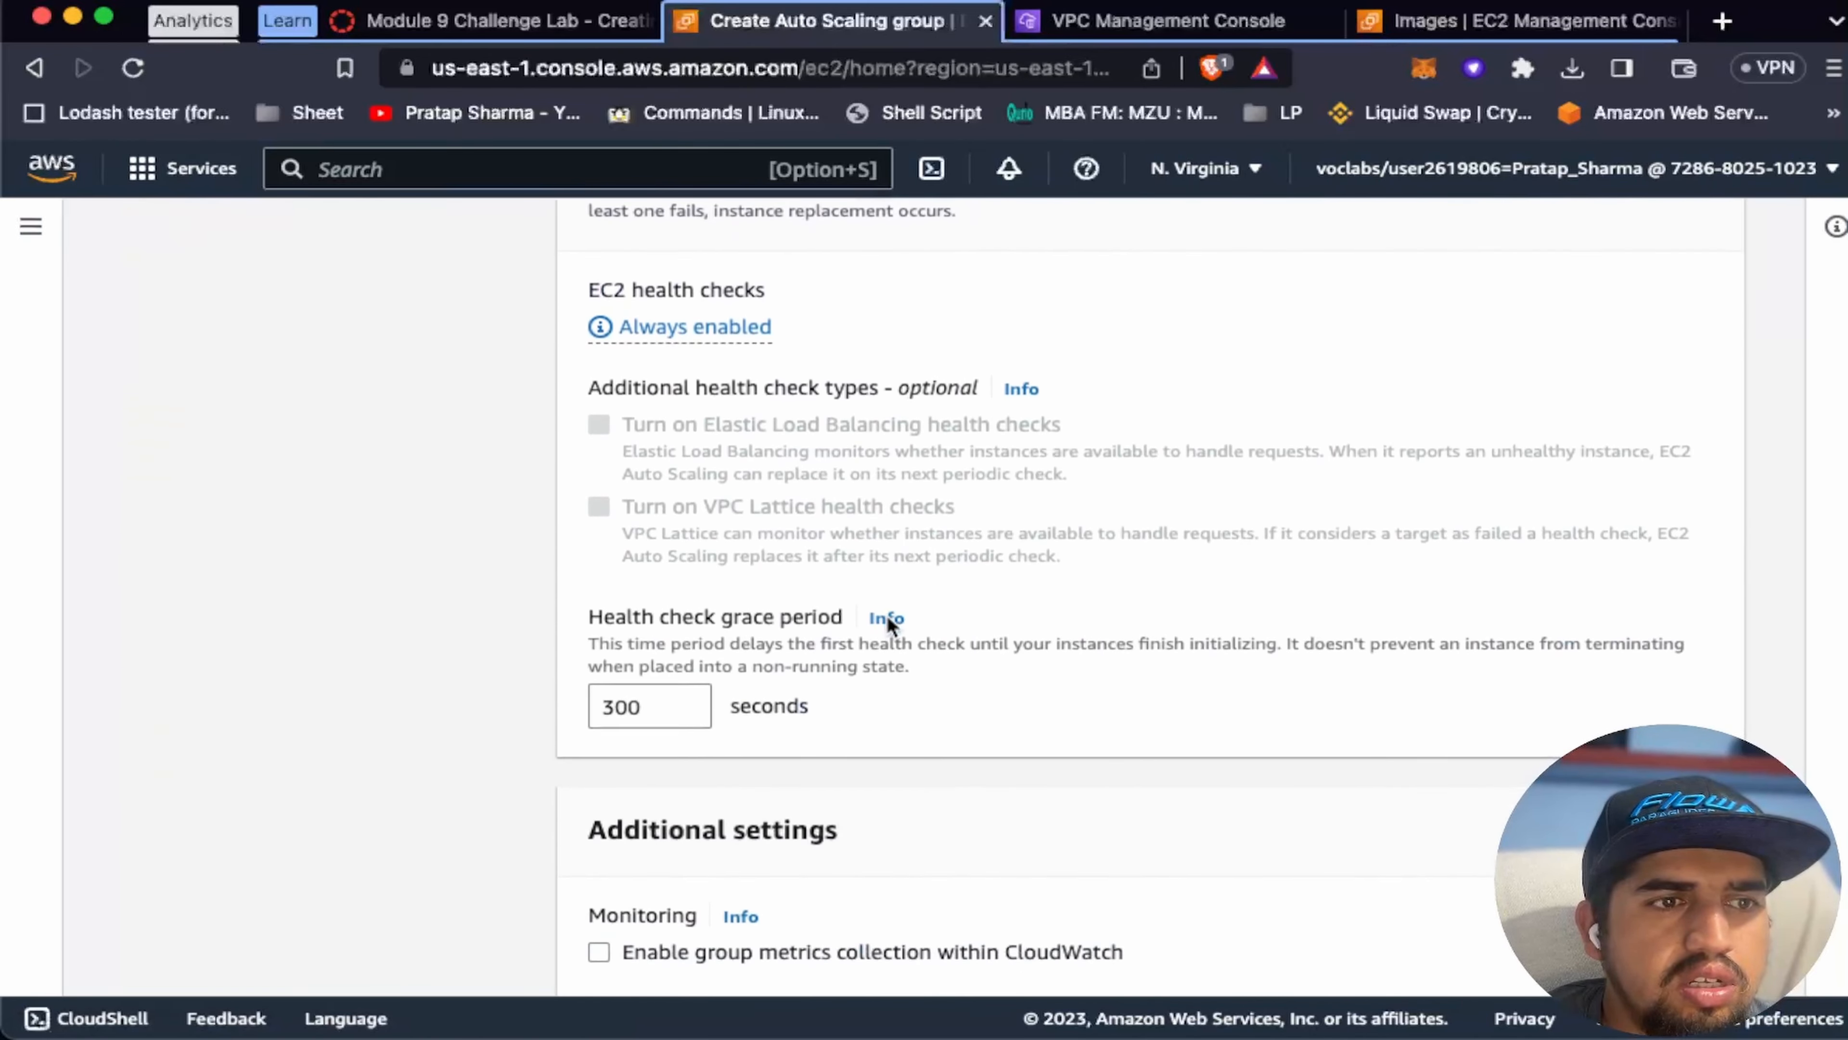
scroll(887, 621, down, 3)
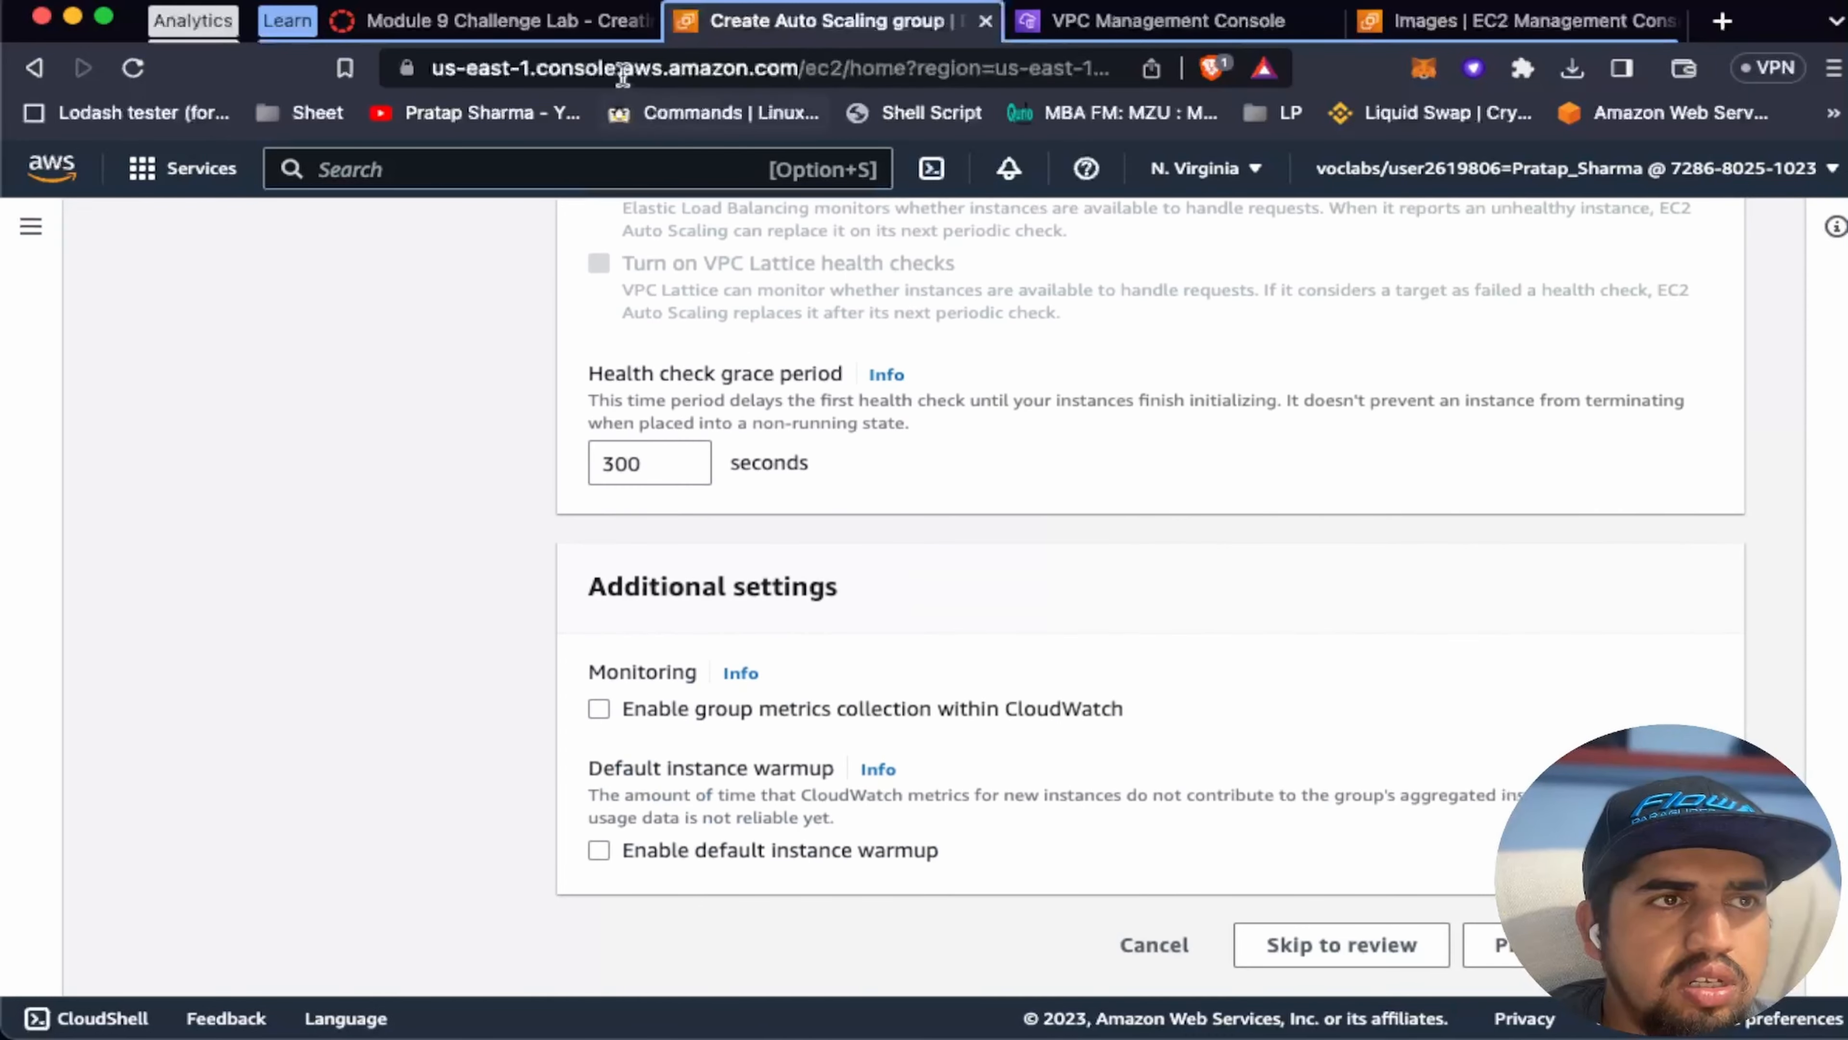
Step: Check the required group size in the lab instructions and set desired capacity to 2, minimum to 2 and maximum to 6
click(502, 20)
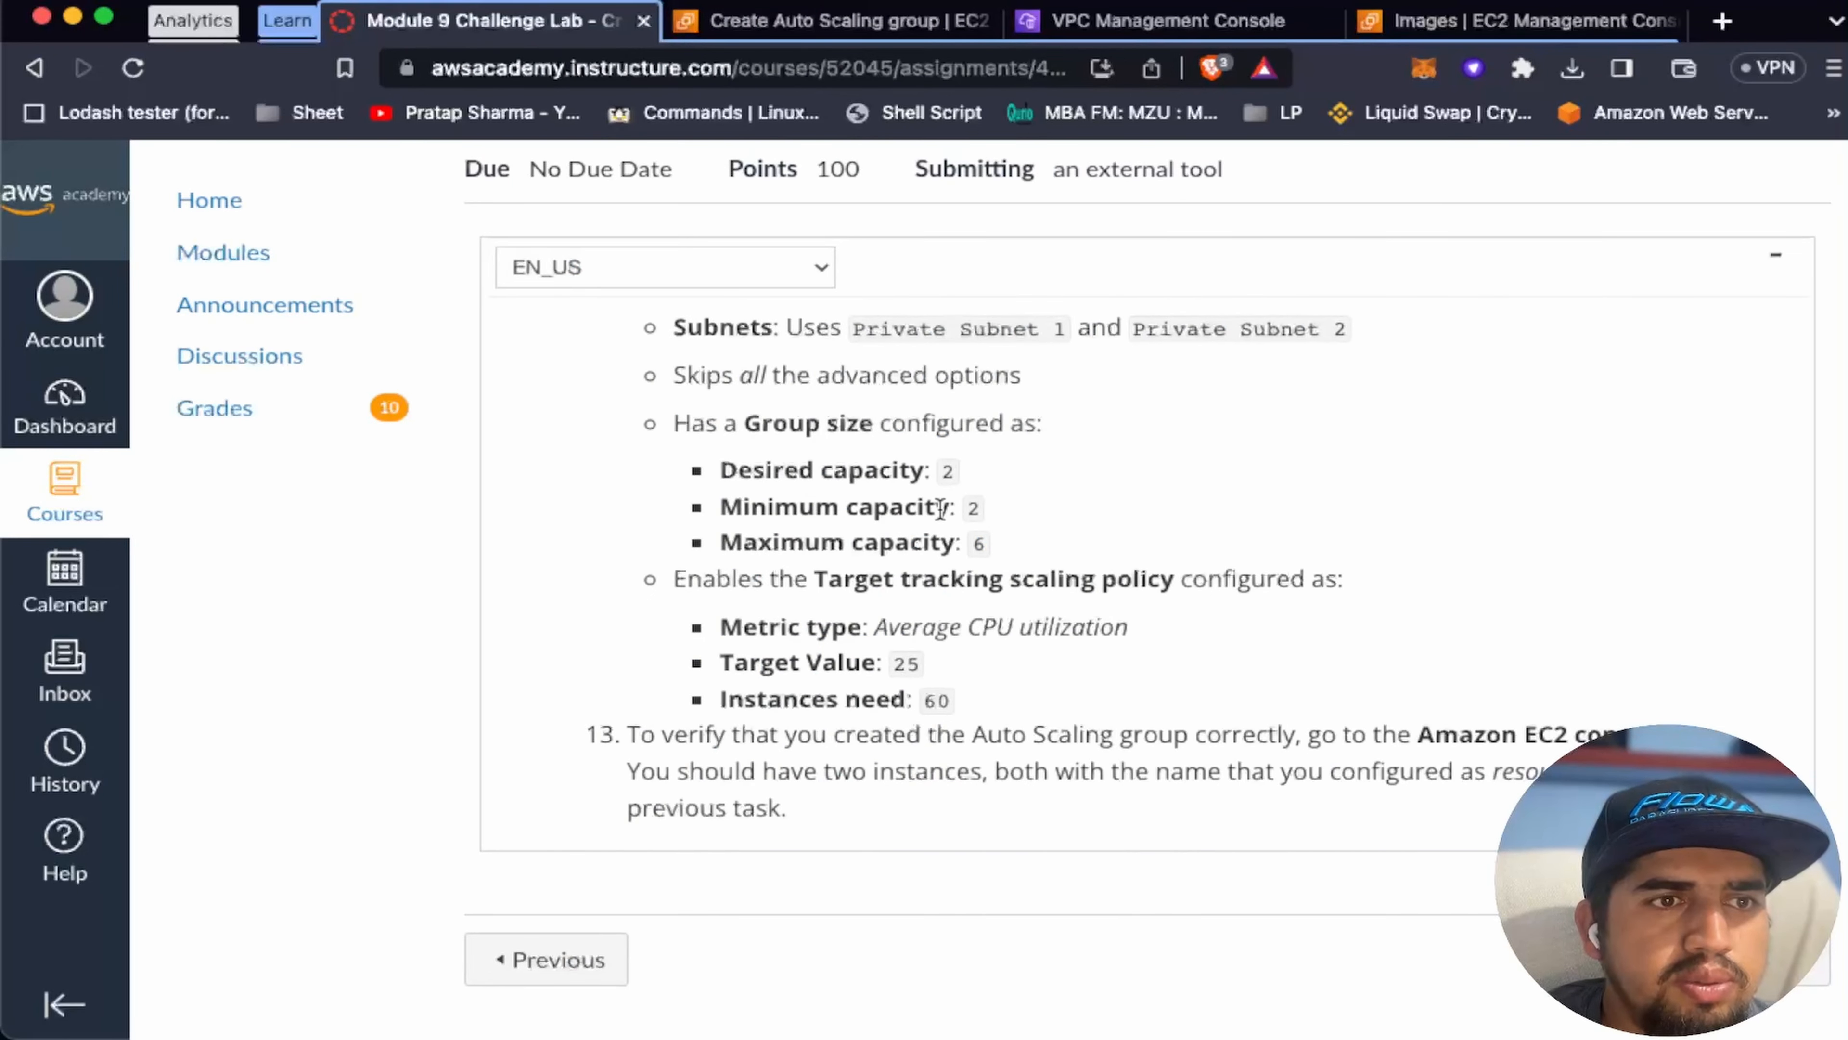
click(789, 30)
click(632, 687)
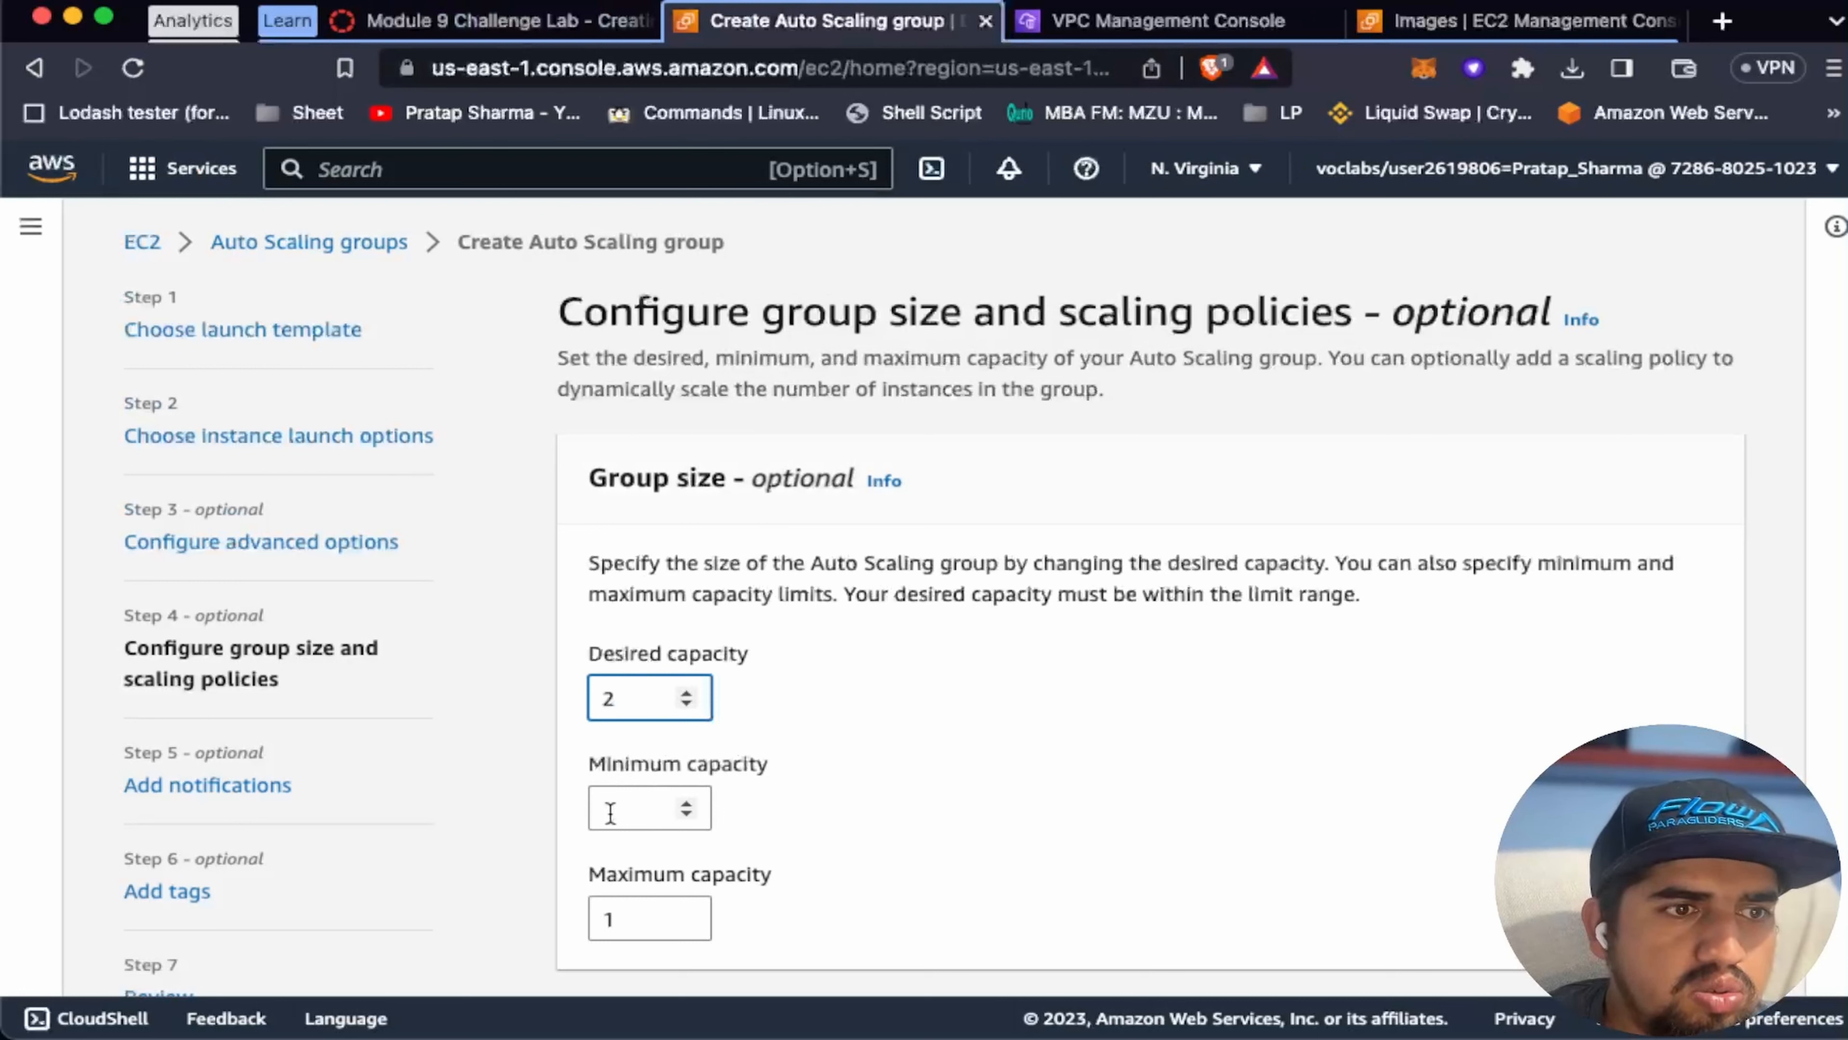
click(639, 812)
text(2)
click(627, 919)
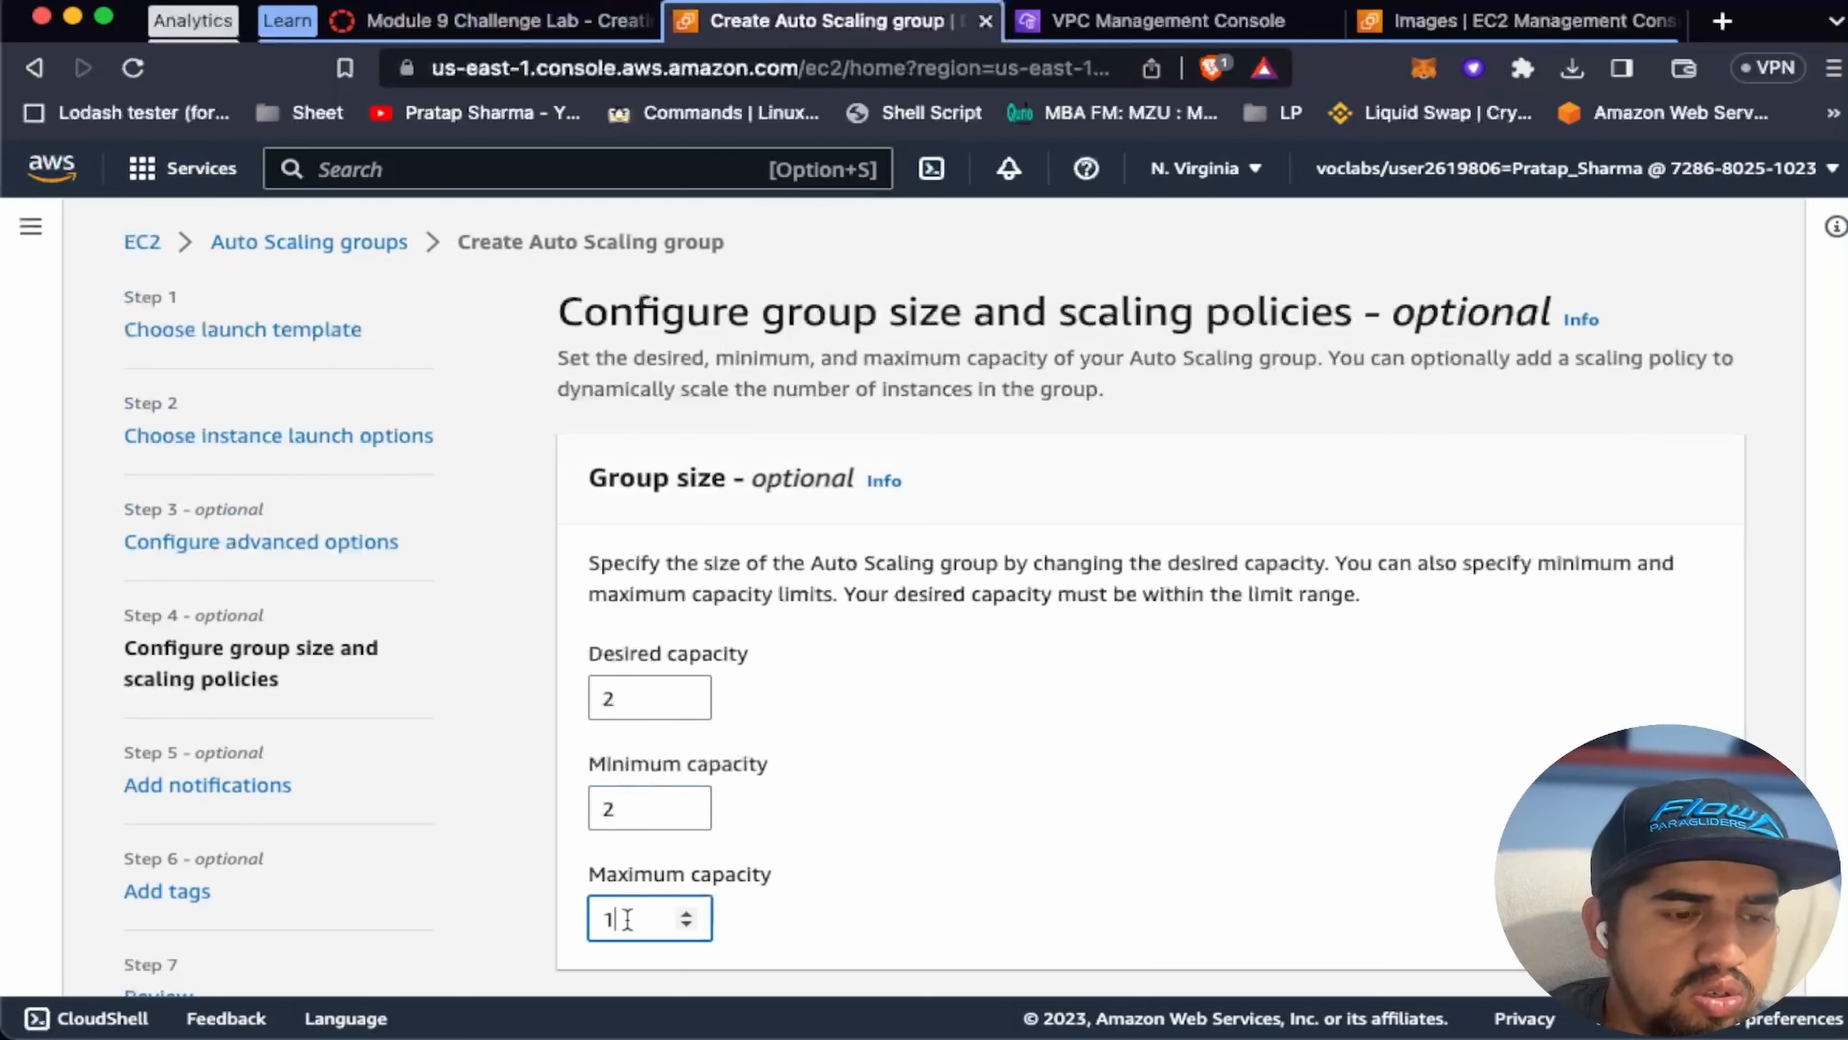
scroll(924, 634, down, 10)
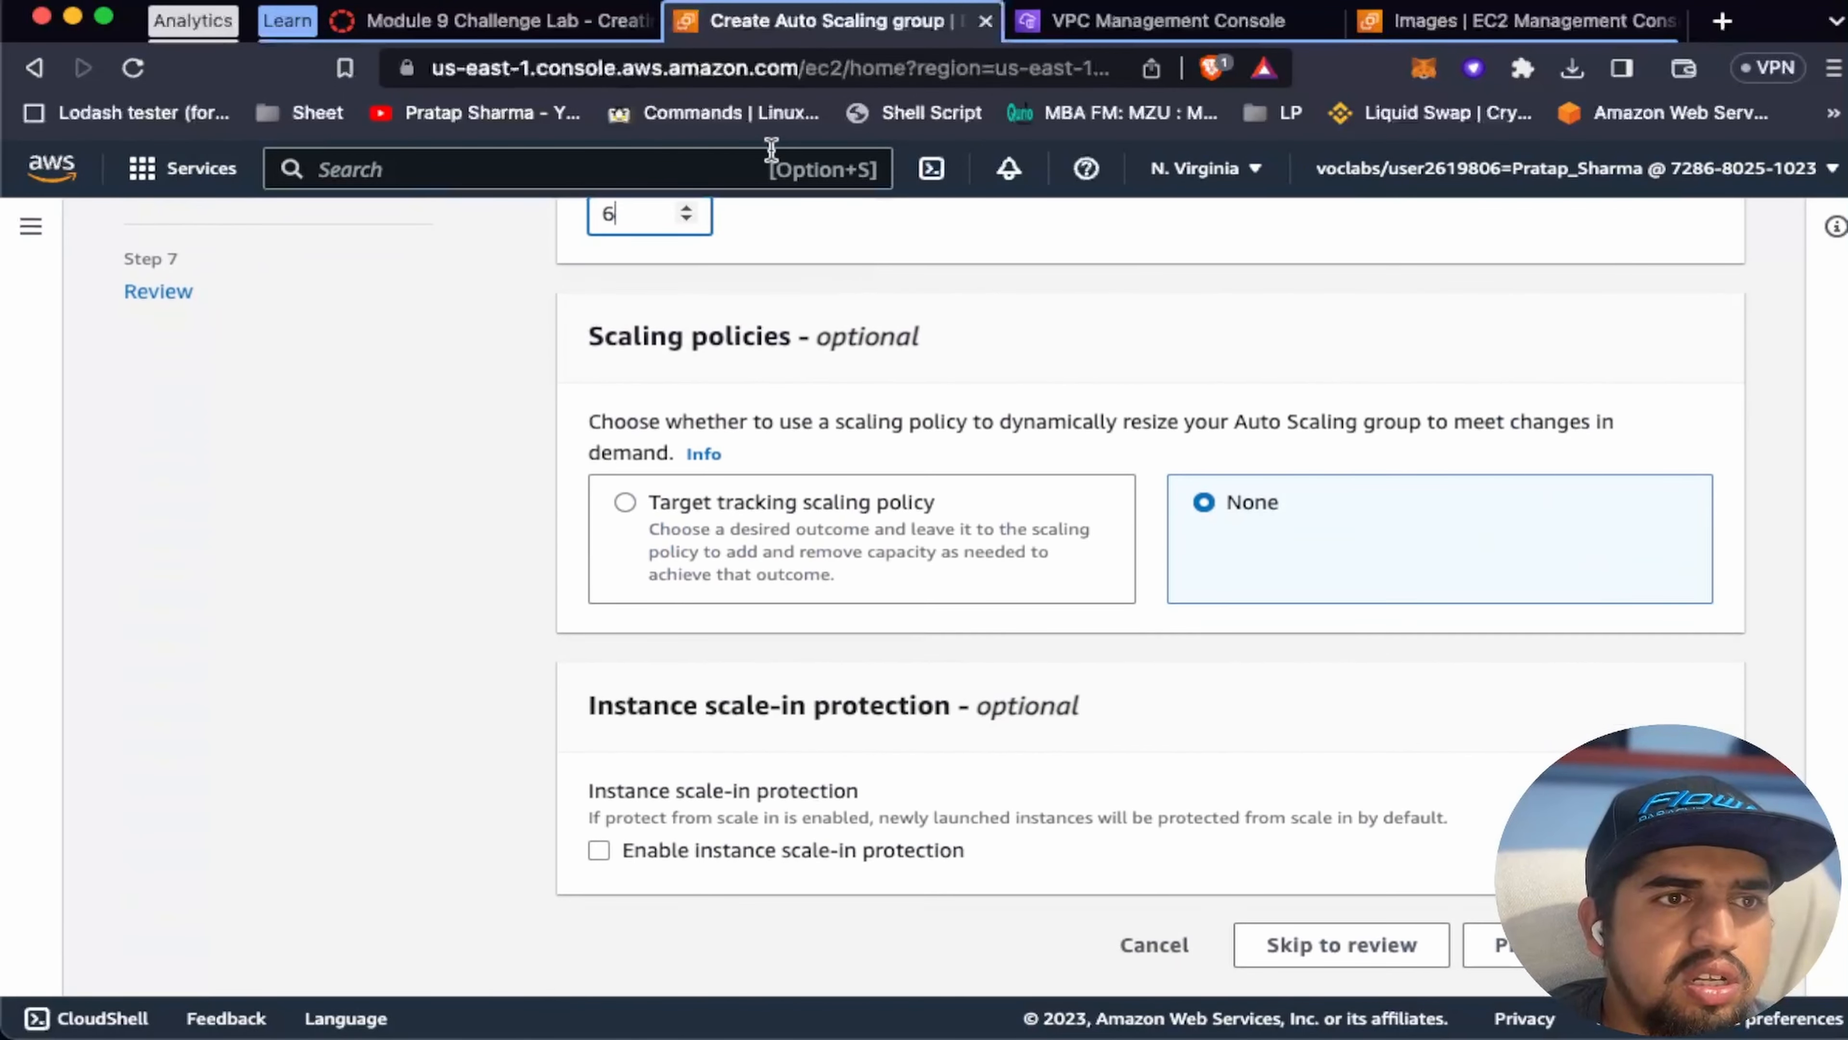
Step: Enable the target tracking scaling policy and check its metric type against the lab instructions
click(602, 35)
scroll(1069, 453, down, 1)
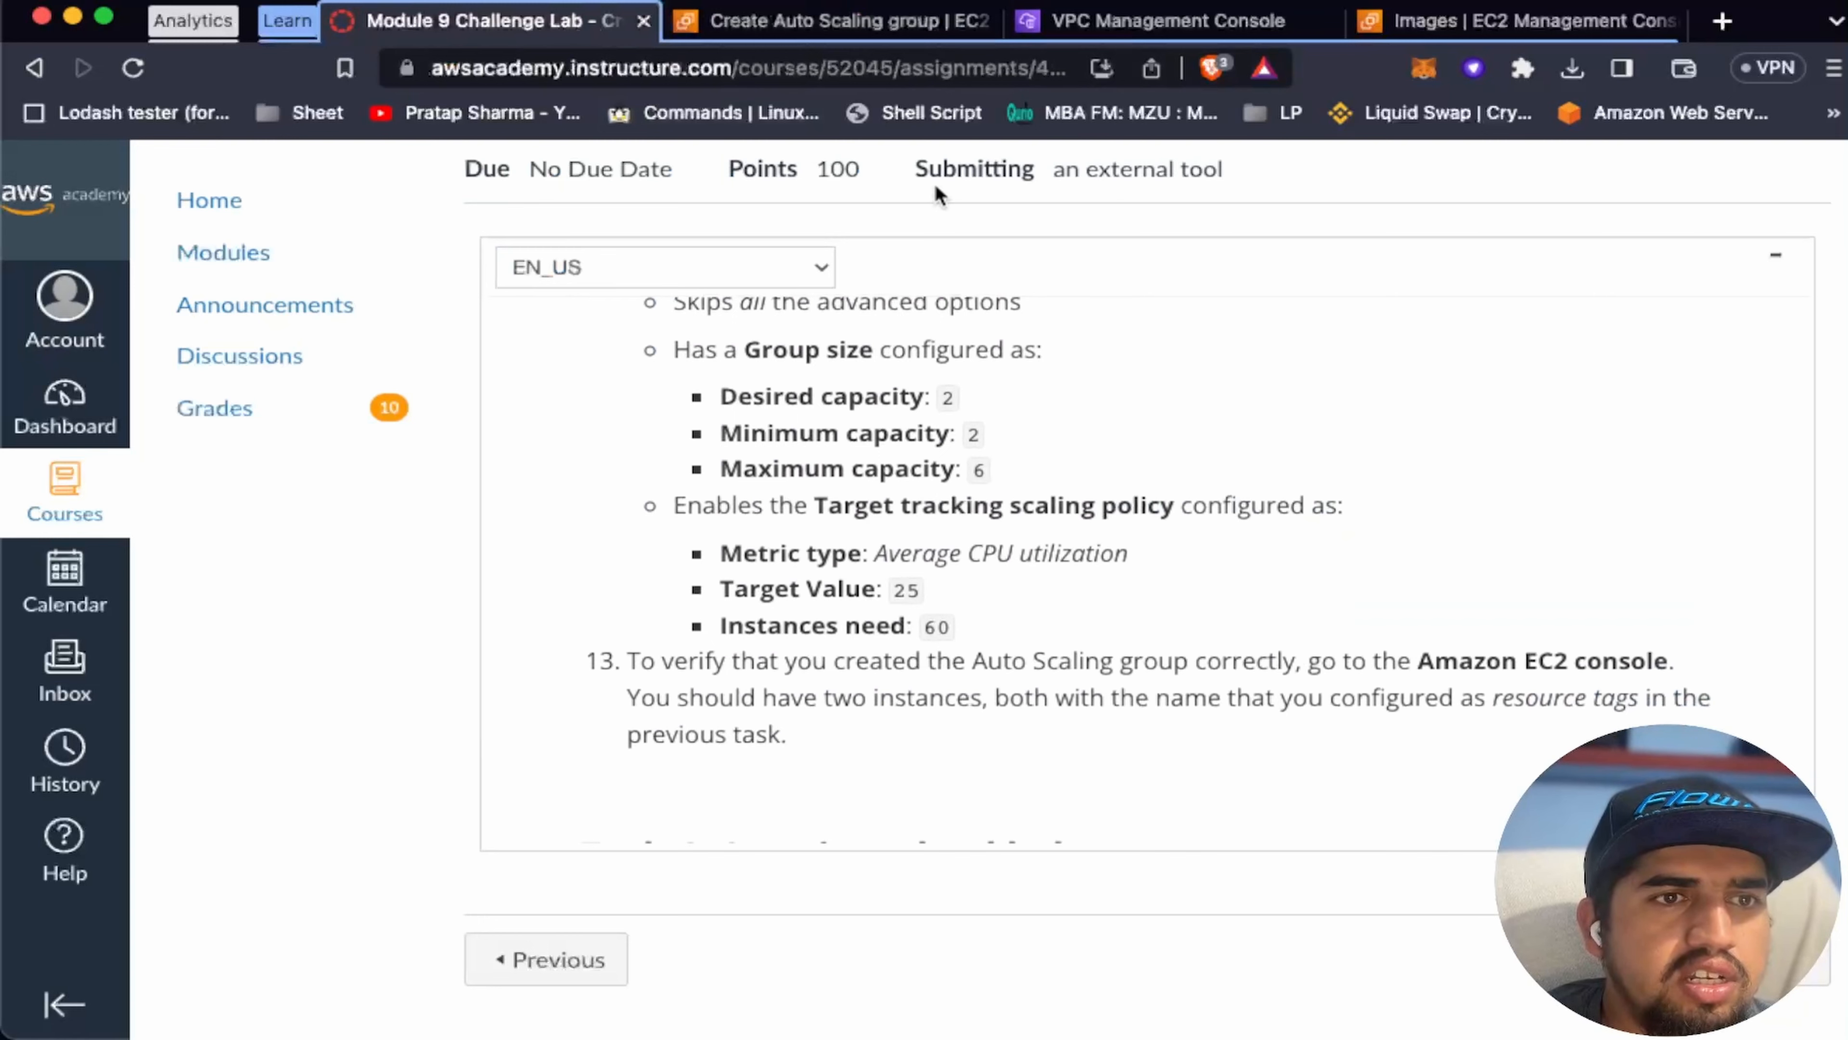
click(806, 30)
click(634, 486)
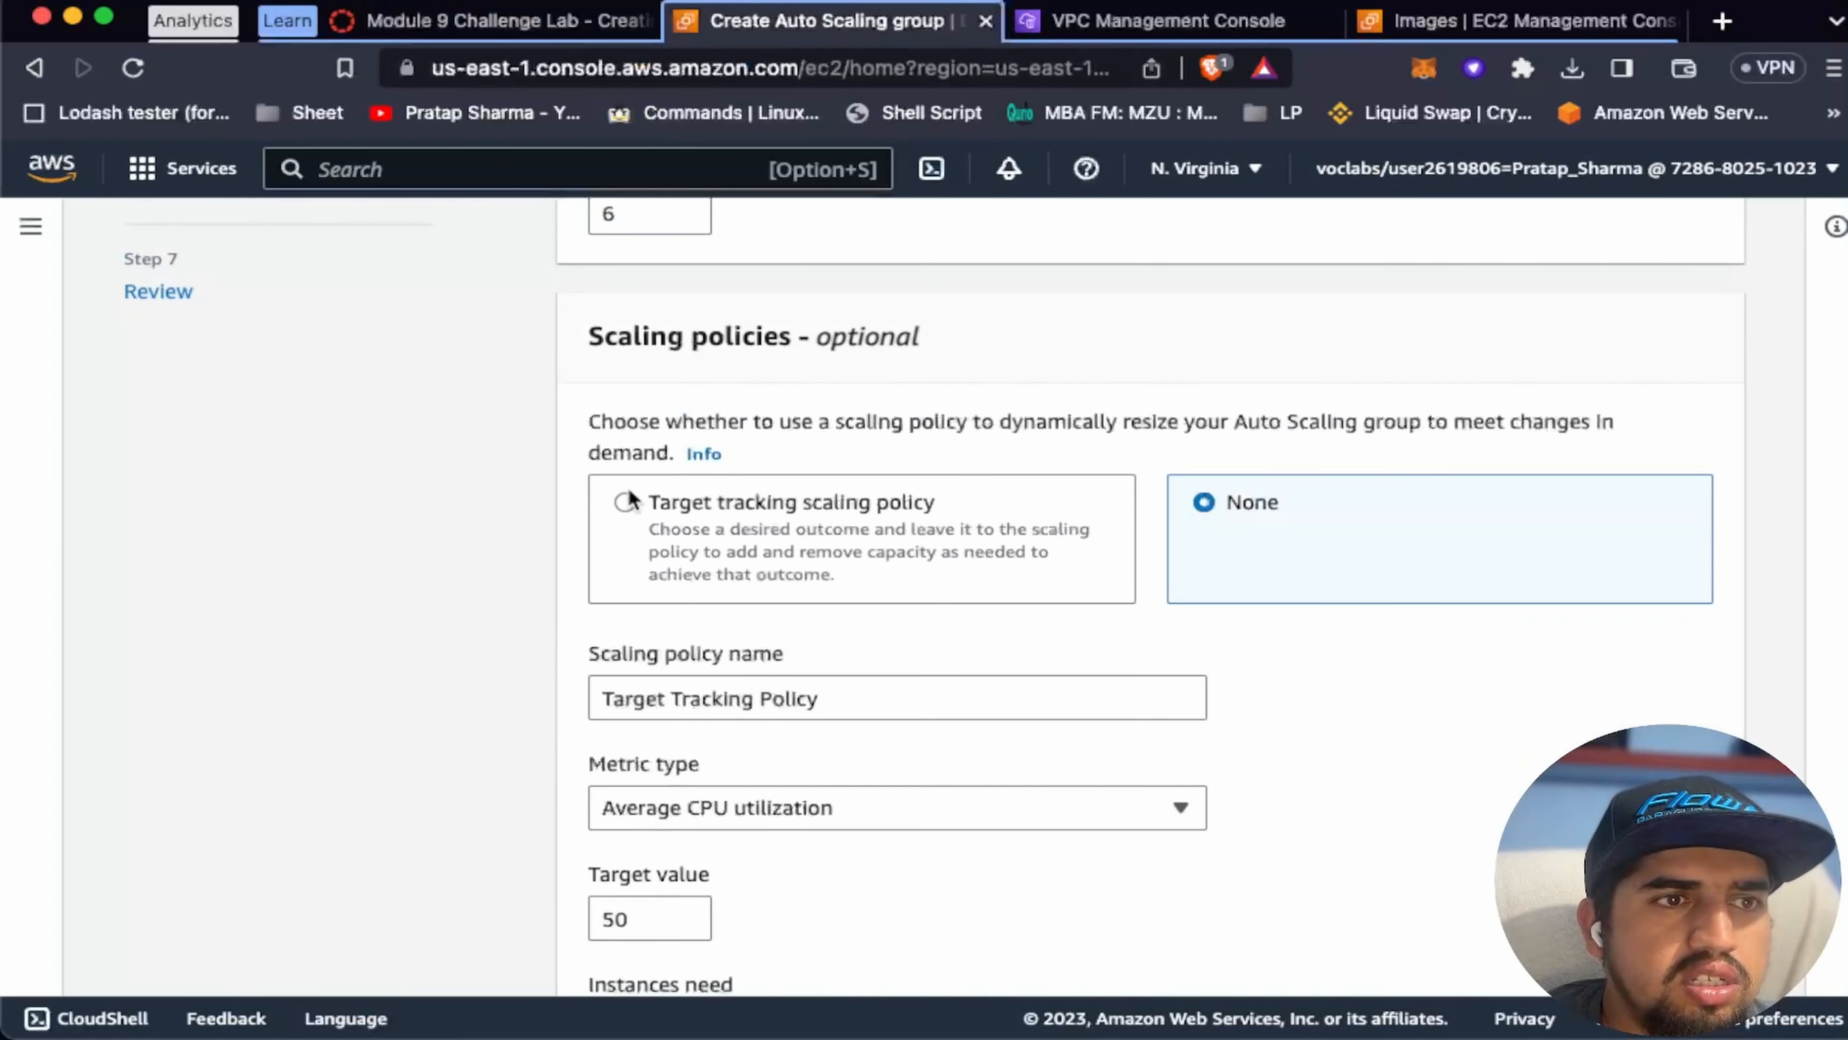
scroll(950, 607, down, 1)
click(785, 611)
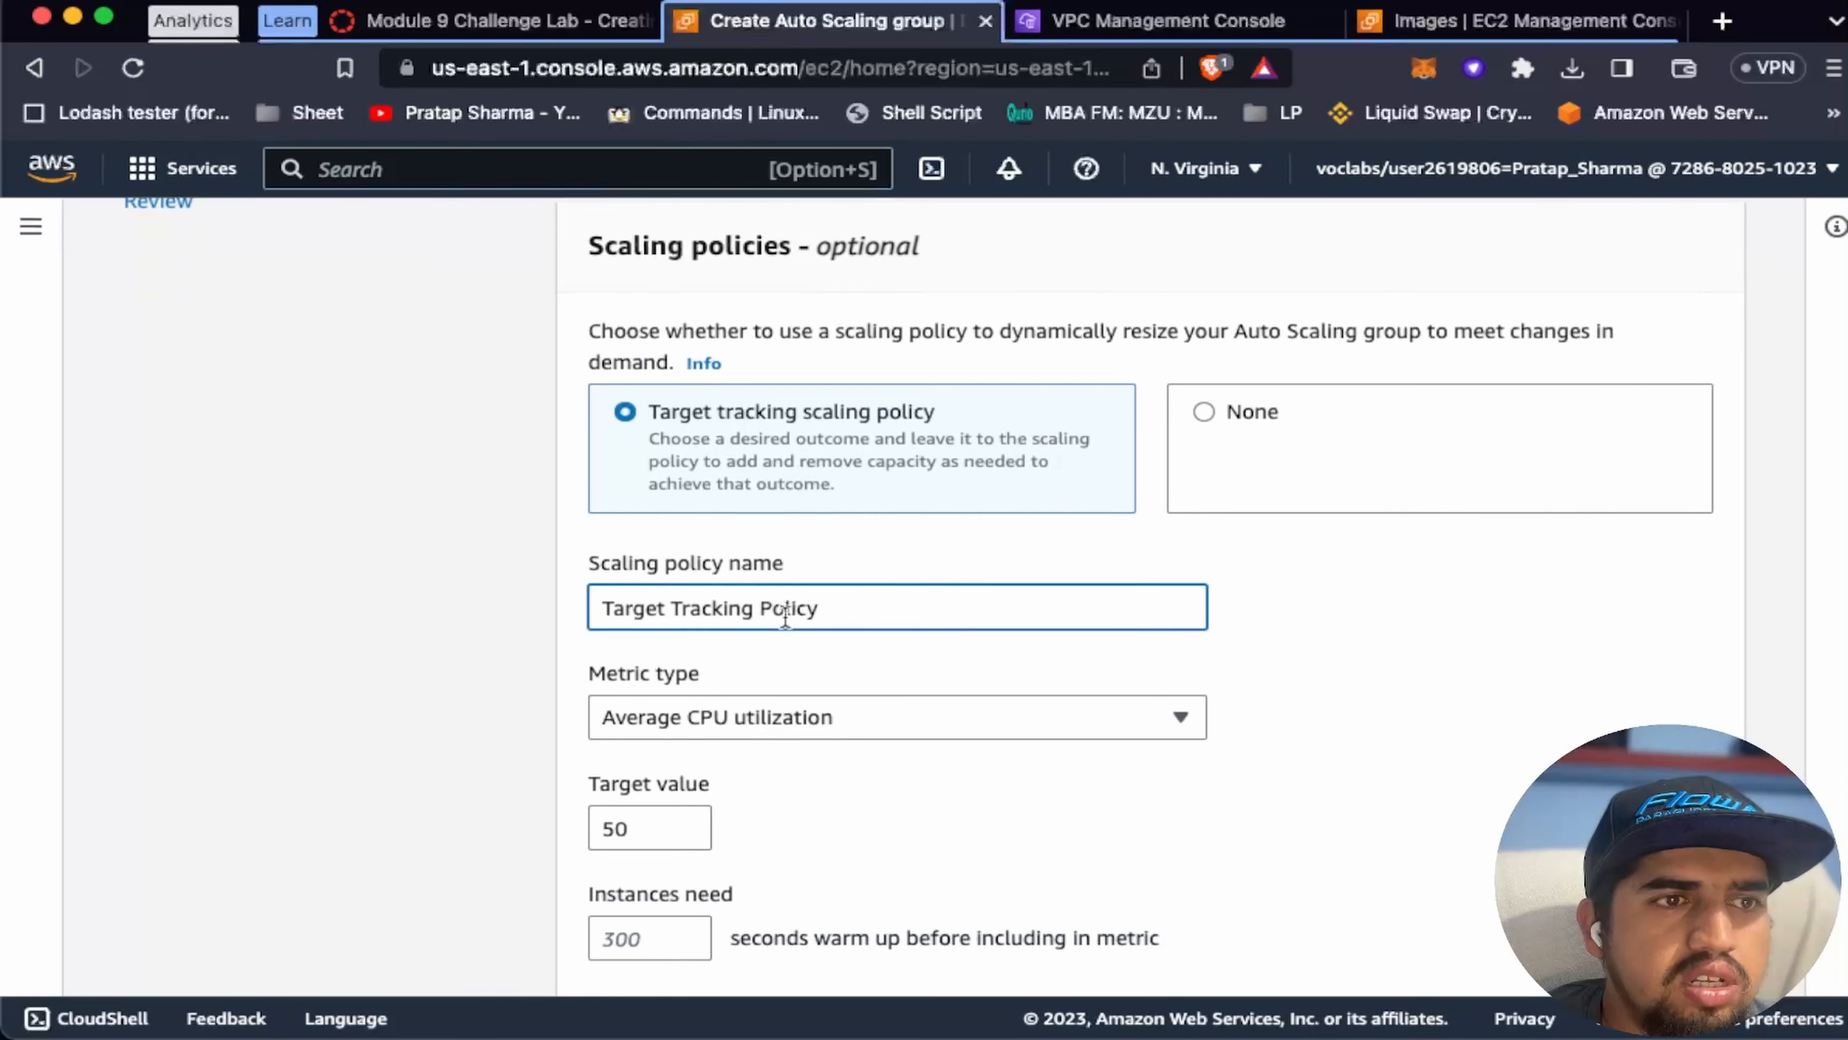
click(495, 22)
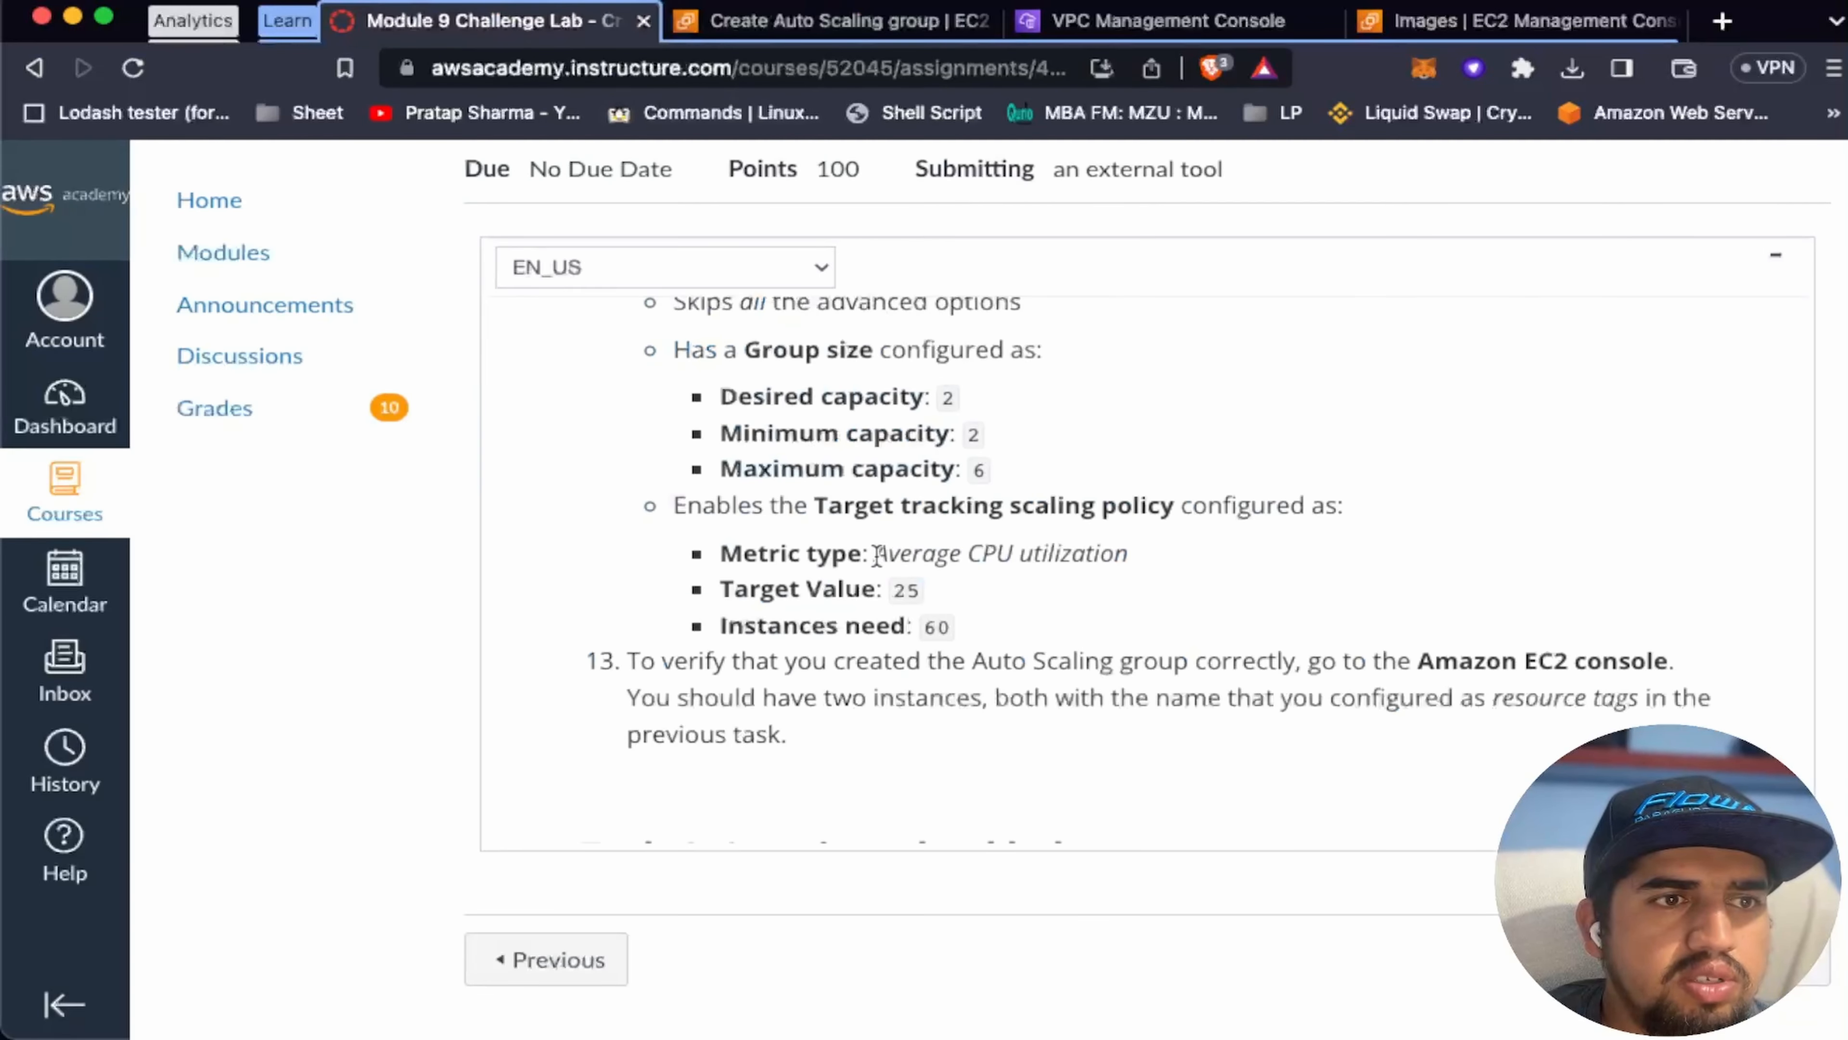
drag(877, 555, 1125, 542)
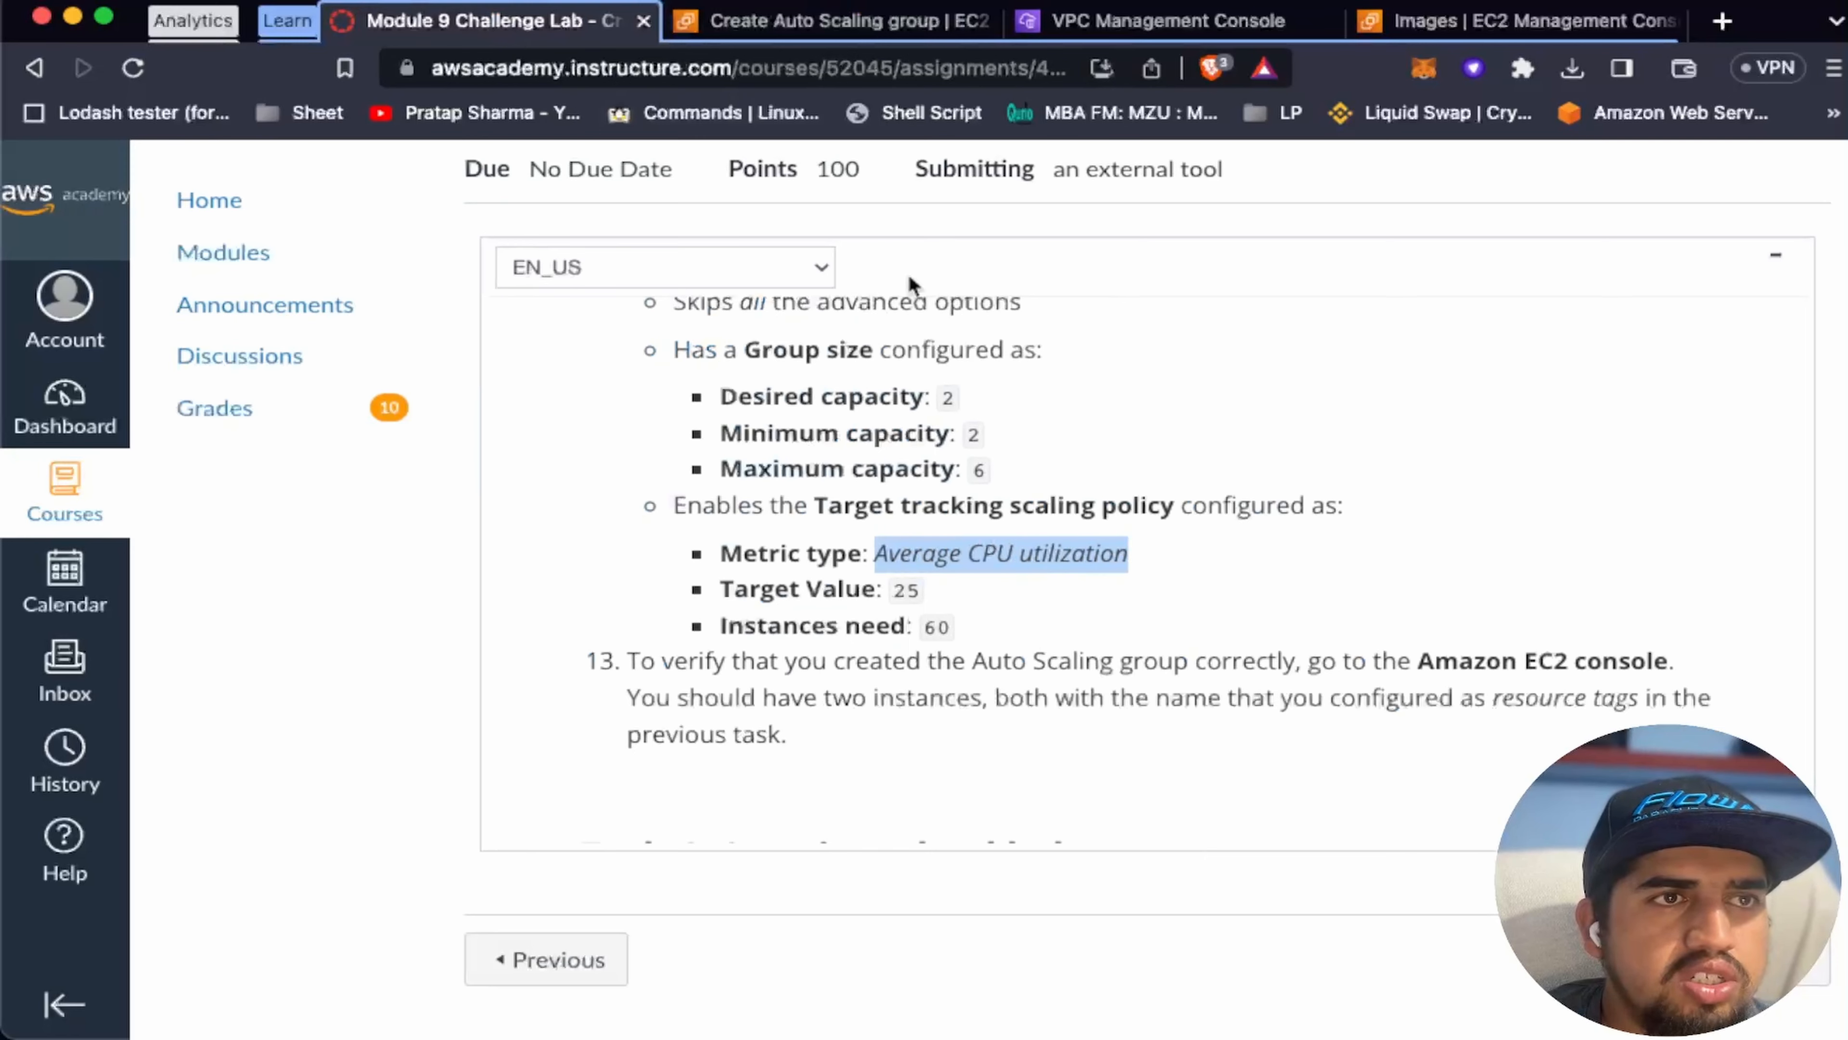
click(789, 22)
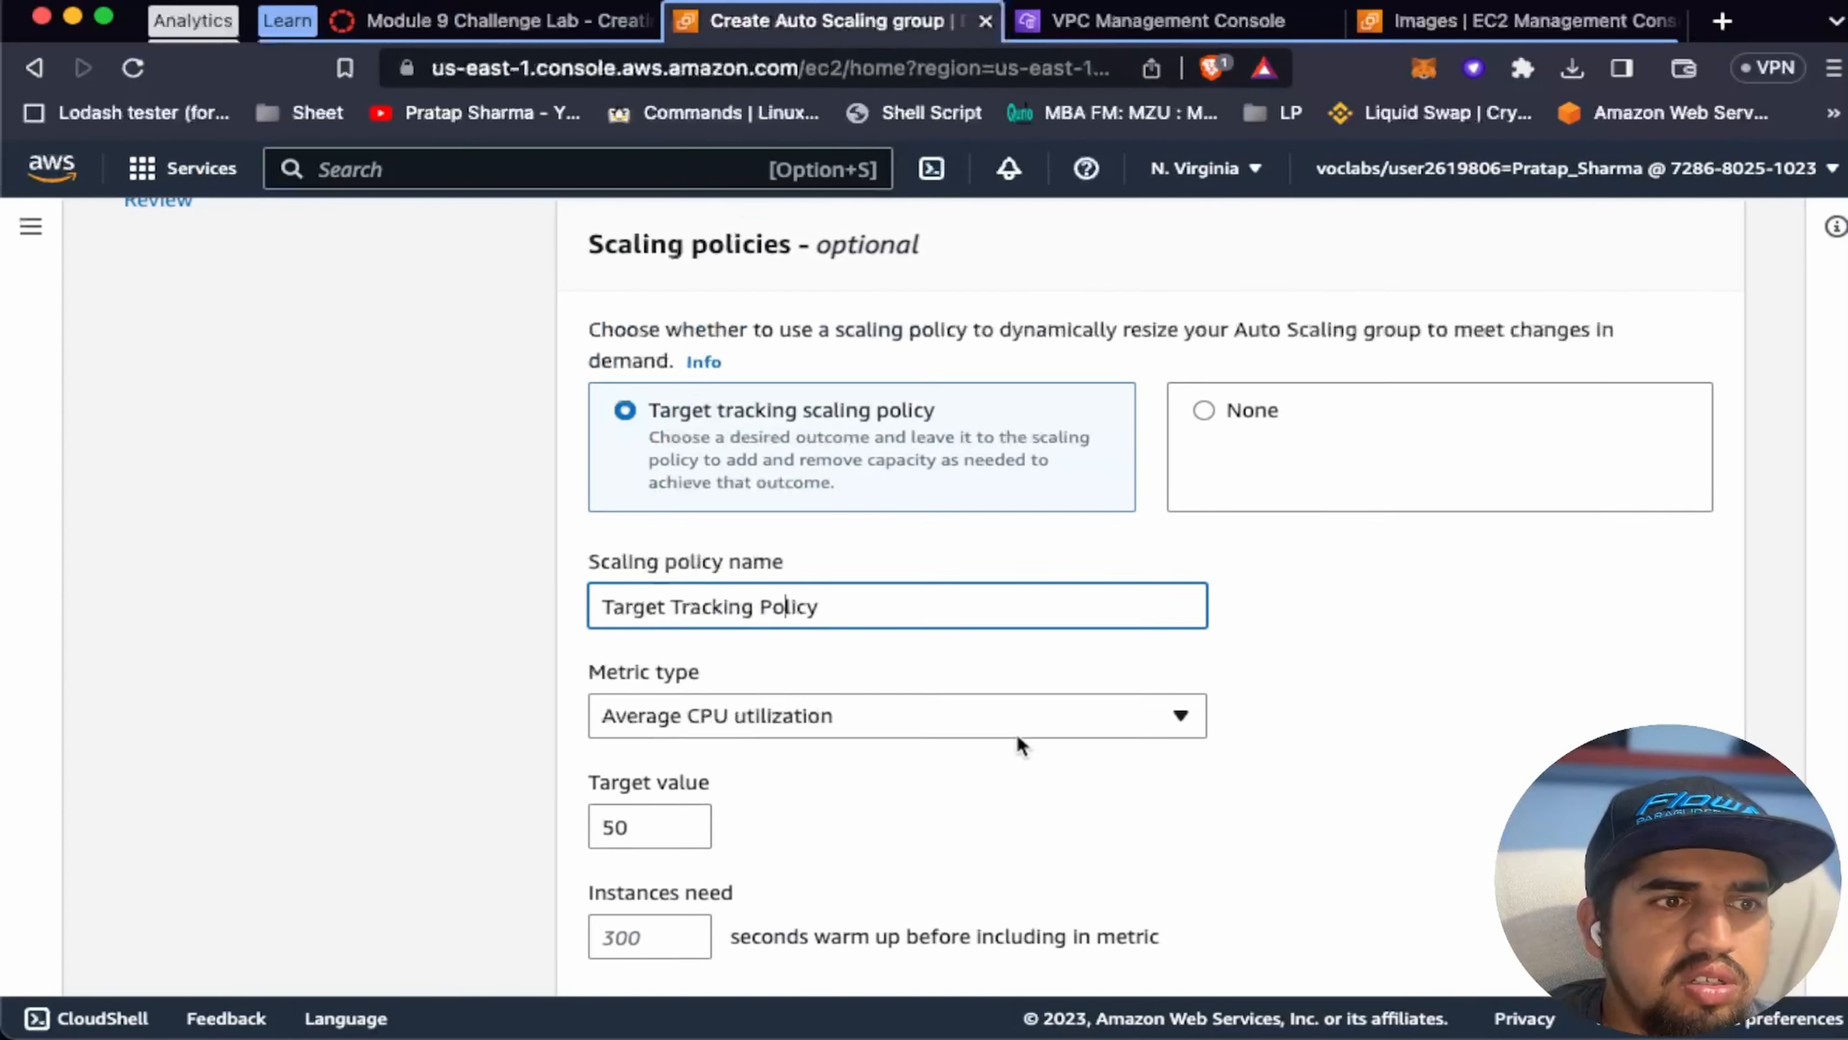
Step: Set the scaling policy's target value to 25 and the instance warm-up to 60 seconds, following the lab instructions
scroll(1019, 736, down, 2)
click(535, 18)
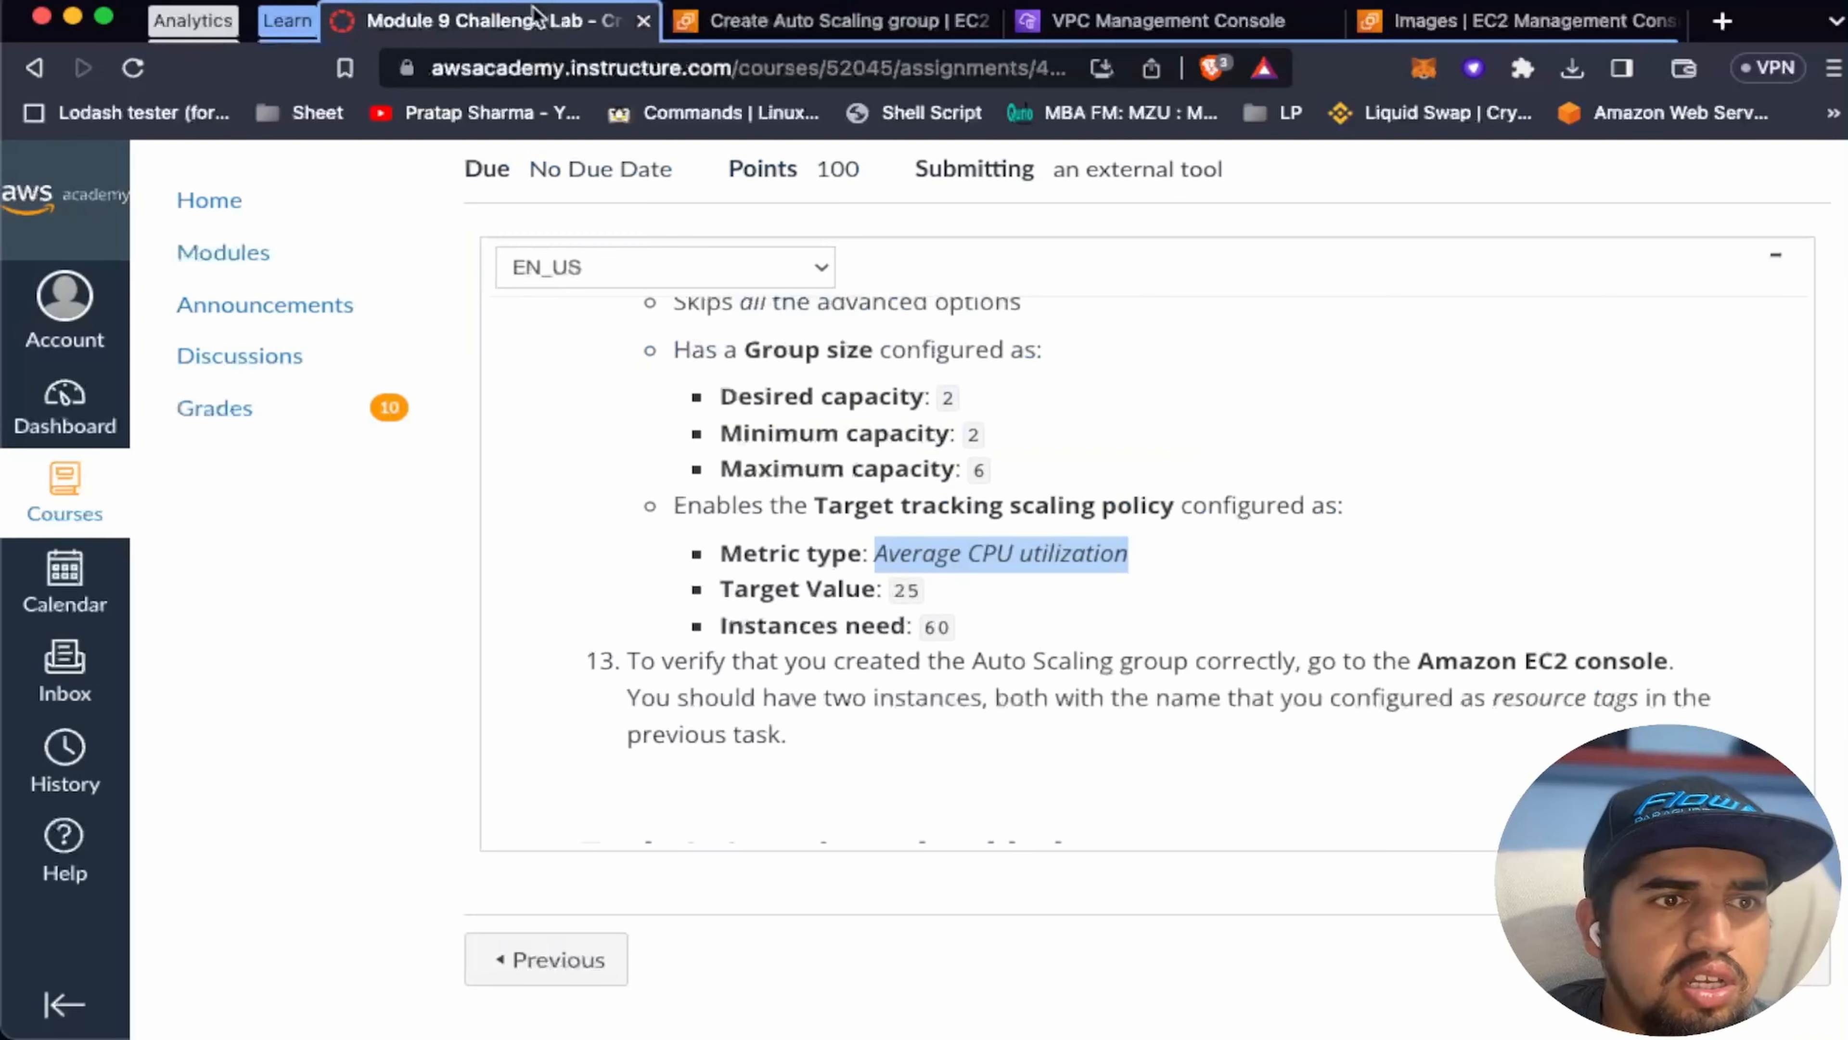
click(800, 22)
click(682, 675)
key(BackSpace)
key(BackSpace)
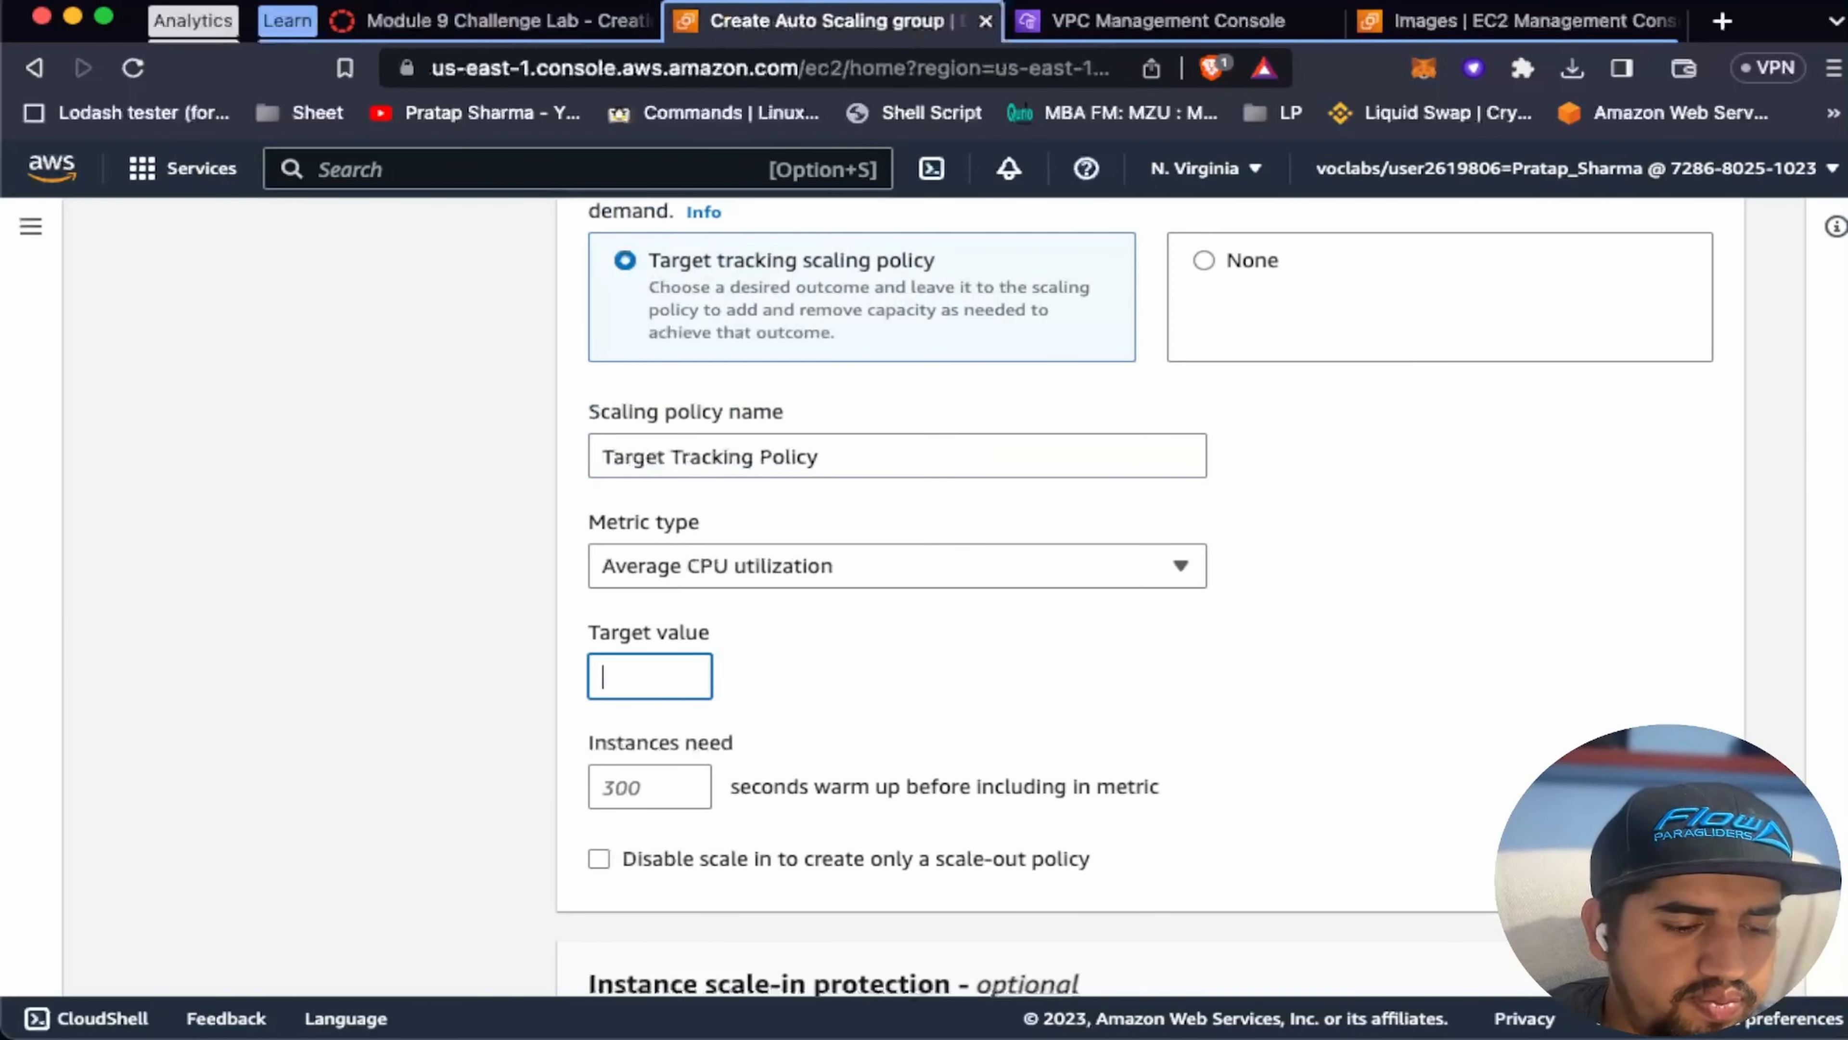
text(25)
click(557, 16)
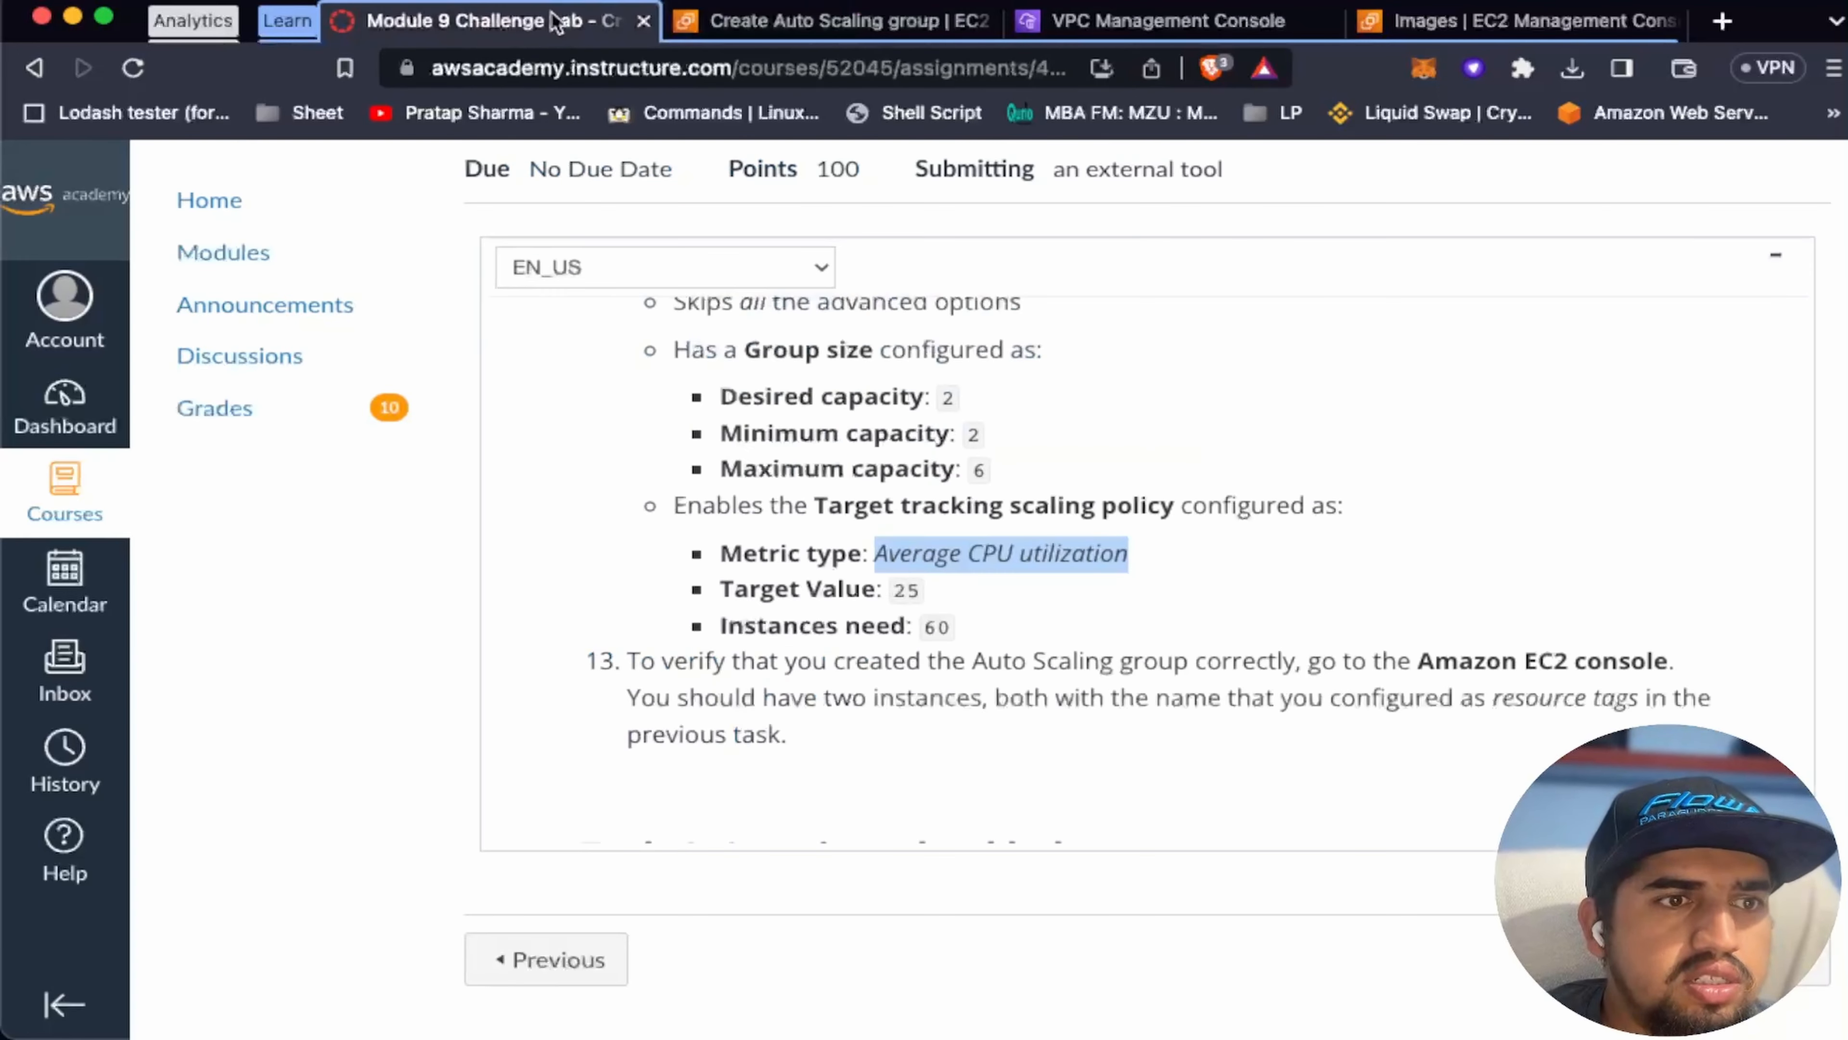
click(768, 25)
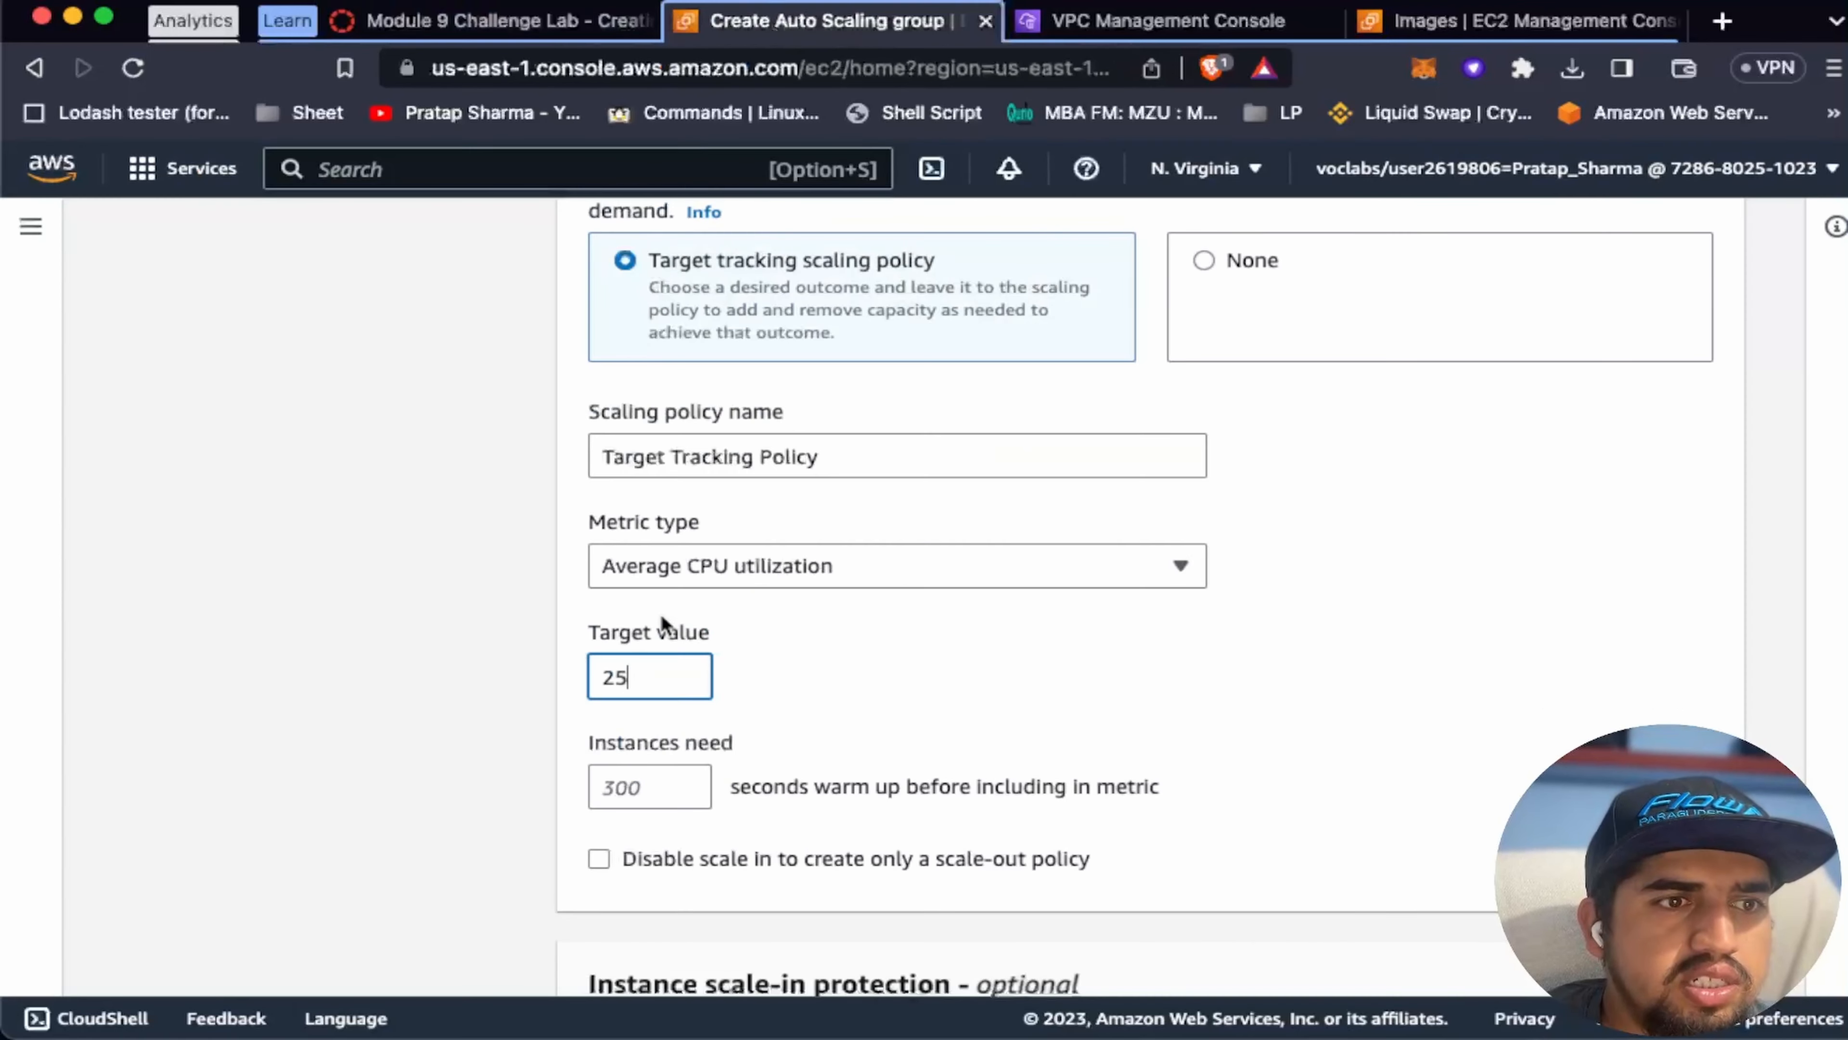
click(650, 788)
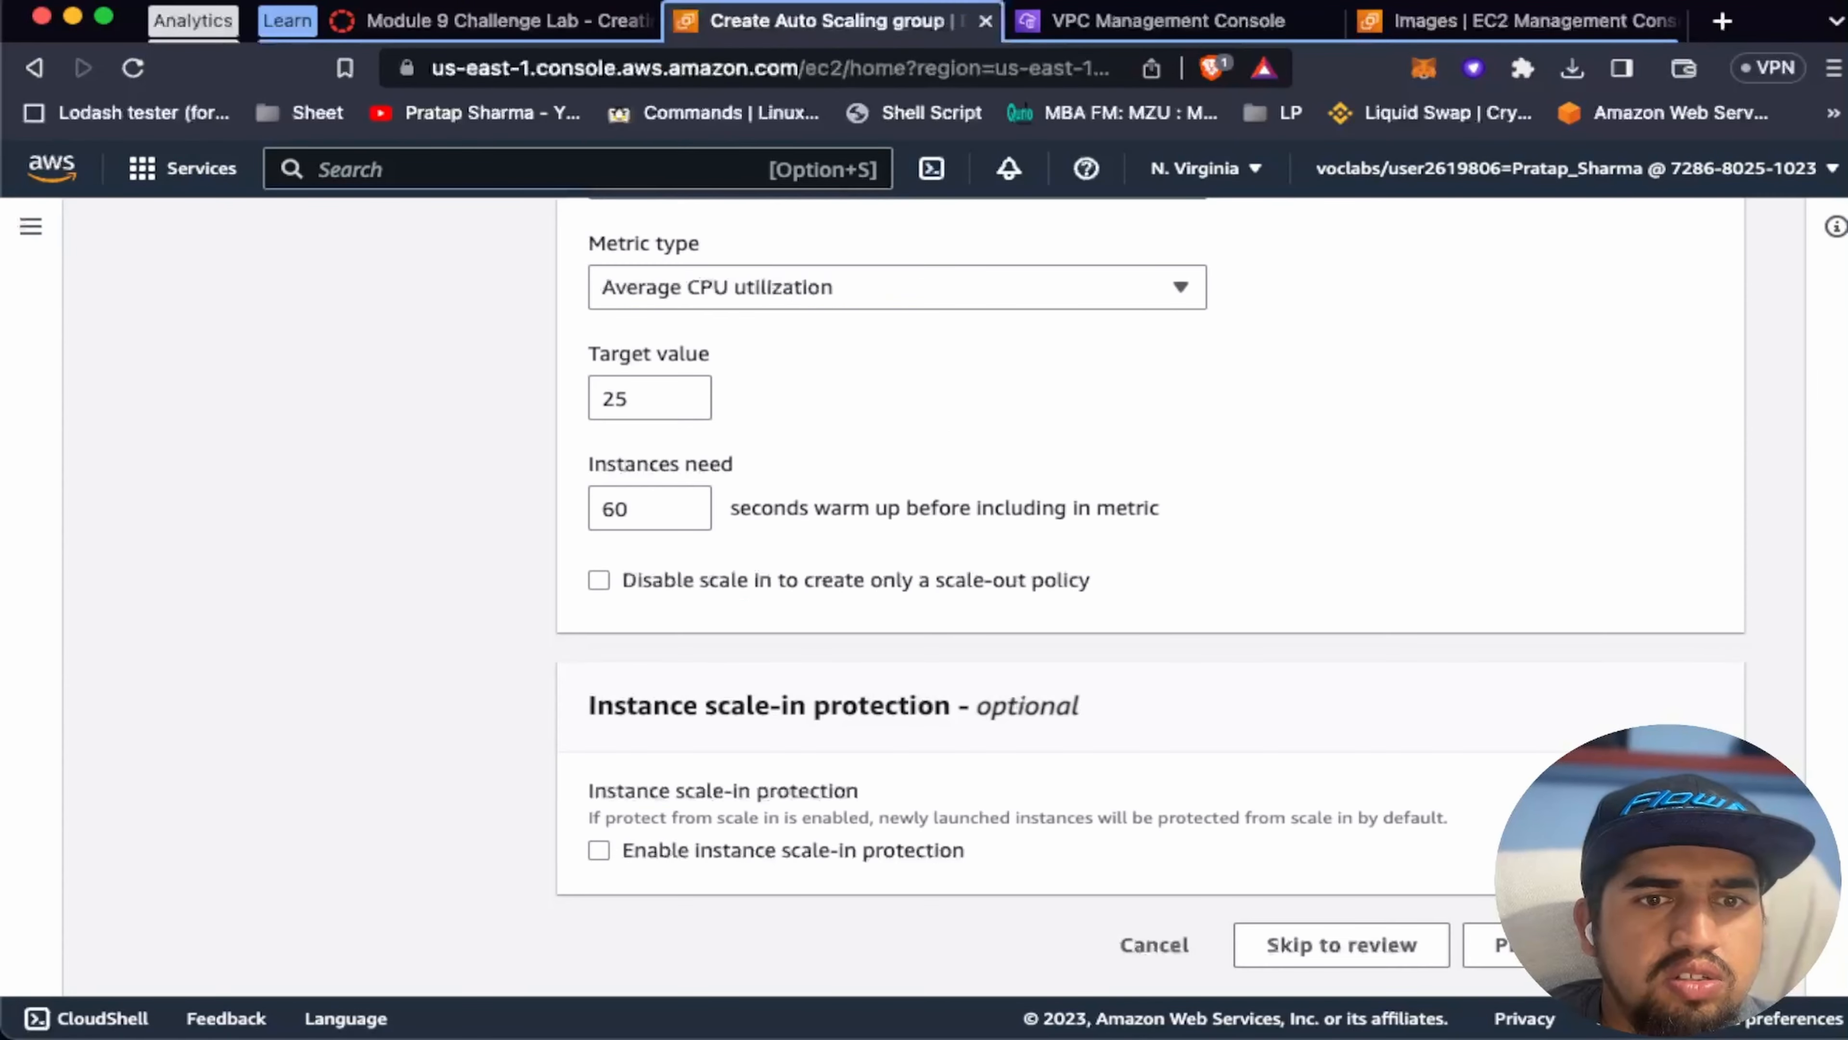
Step: Skip adding notifications and tags and review the Auto Scaling group's full configuration
click(1687, 945)
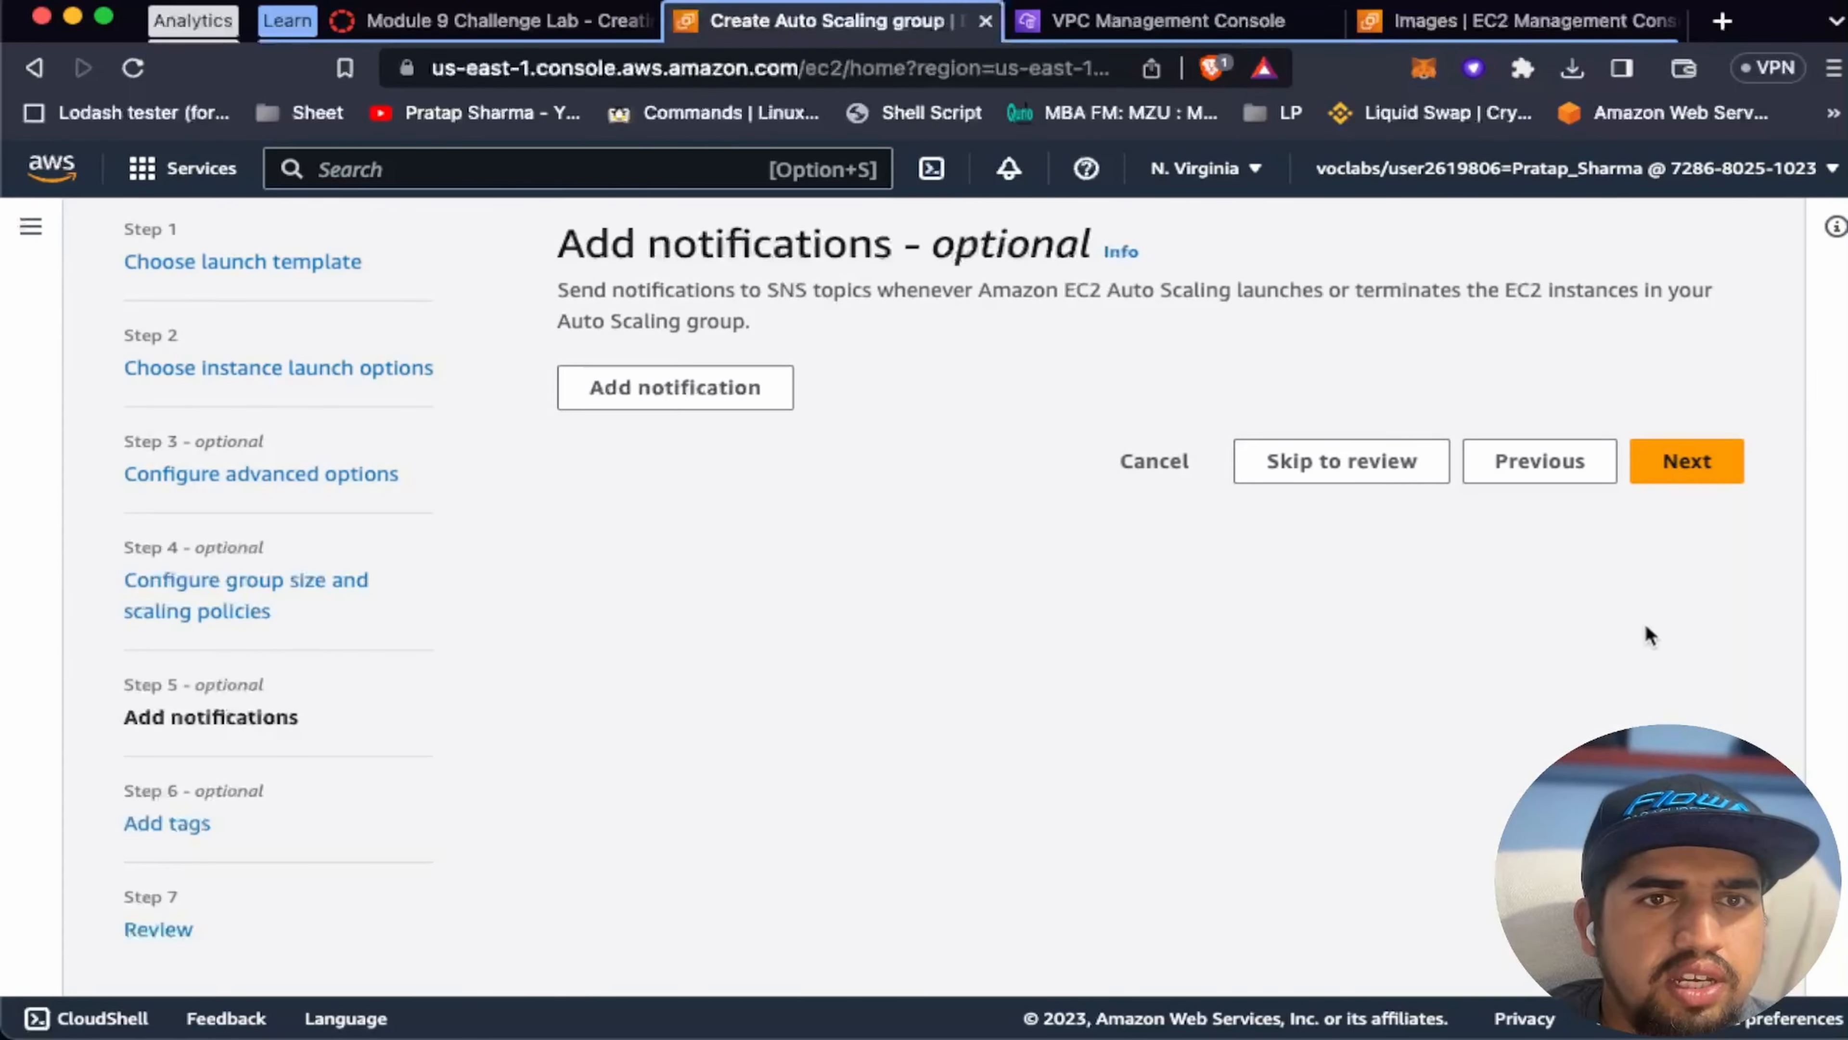
click(1680, 471)
click(1691, 870)
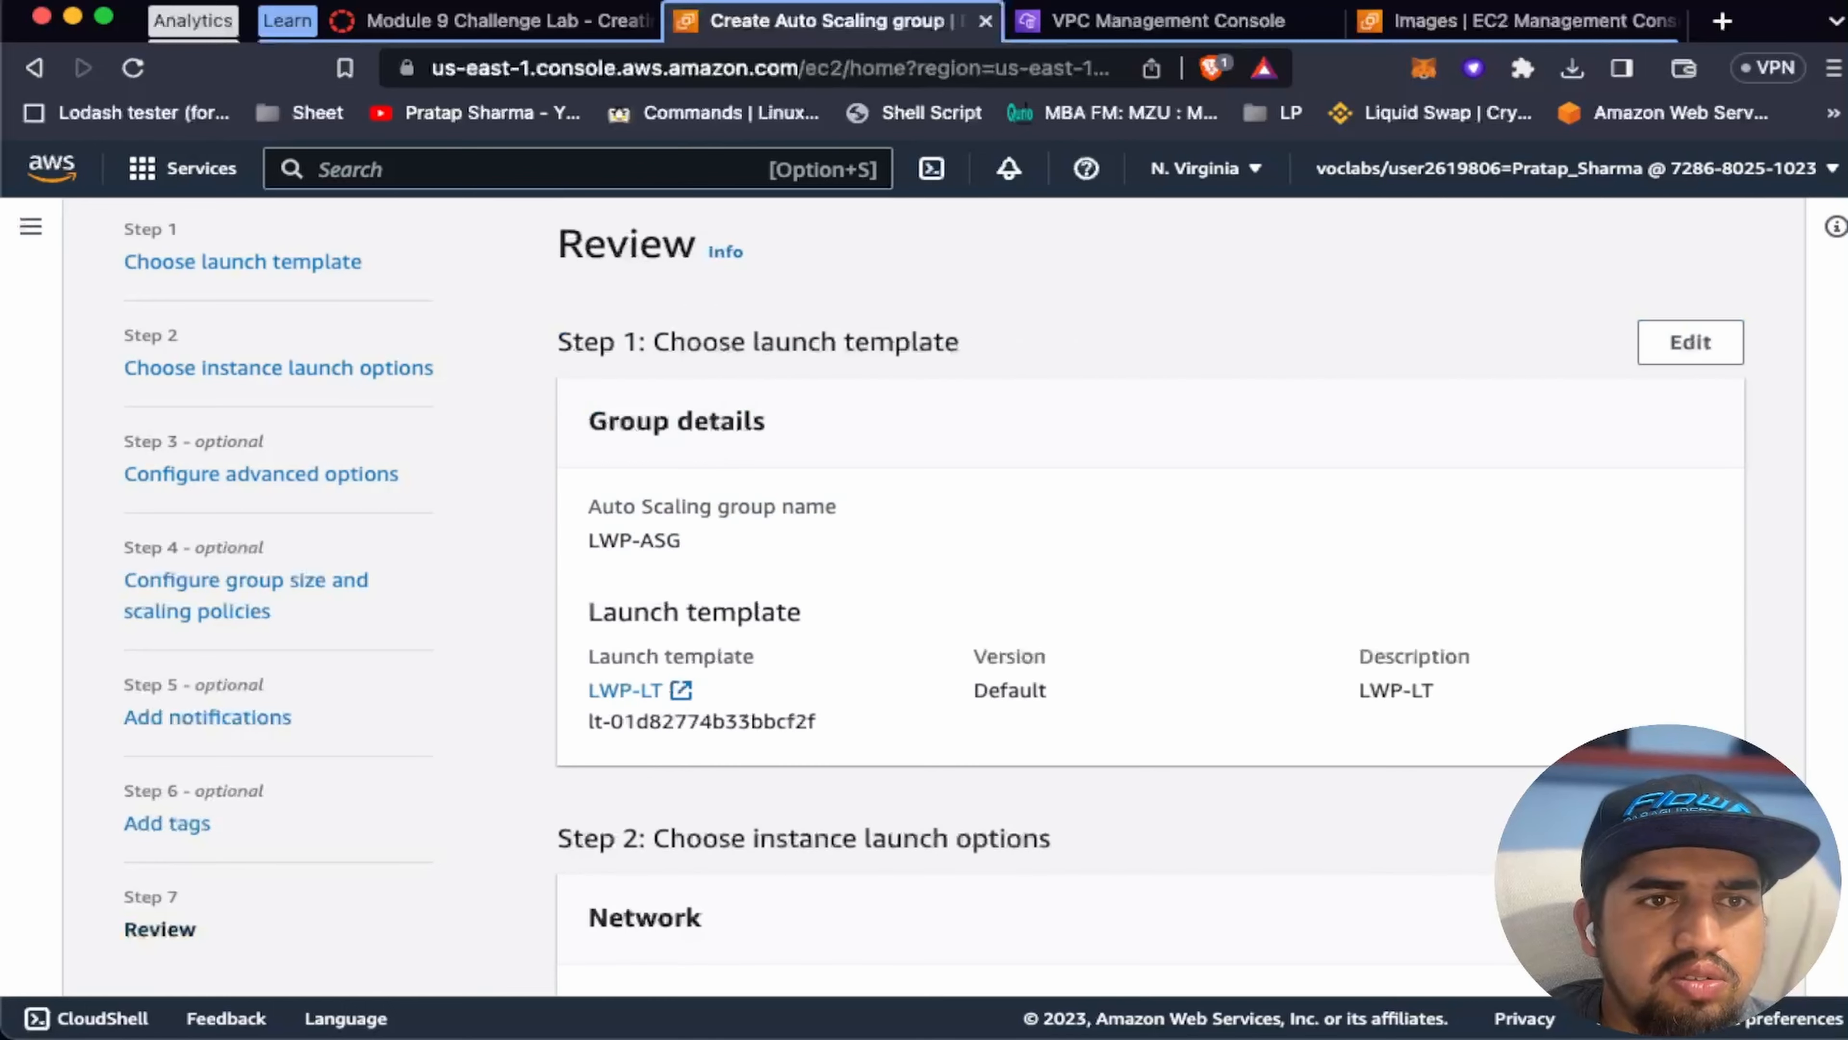
scroll(1325, 630, down, 20)
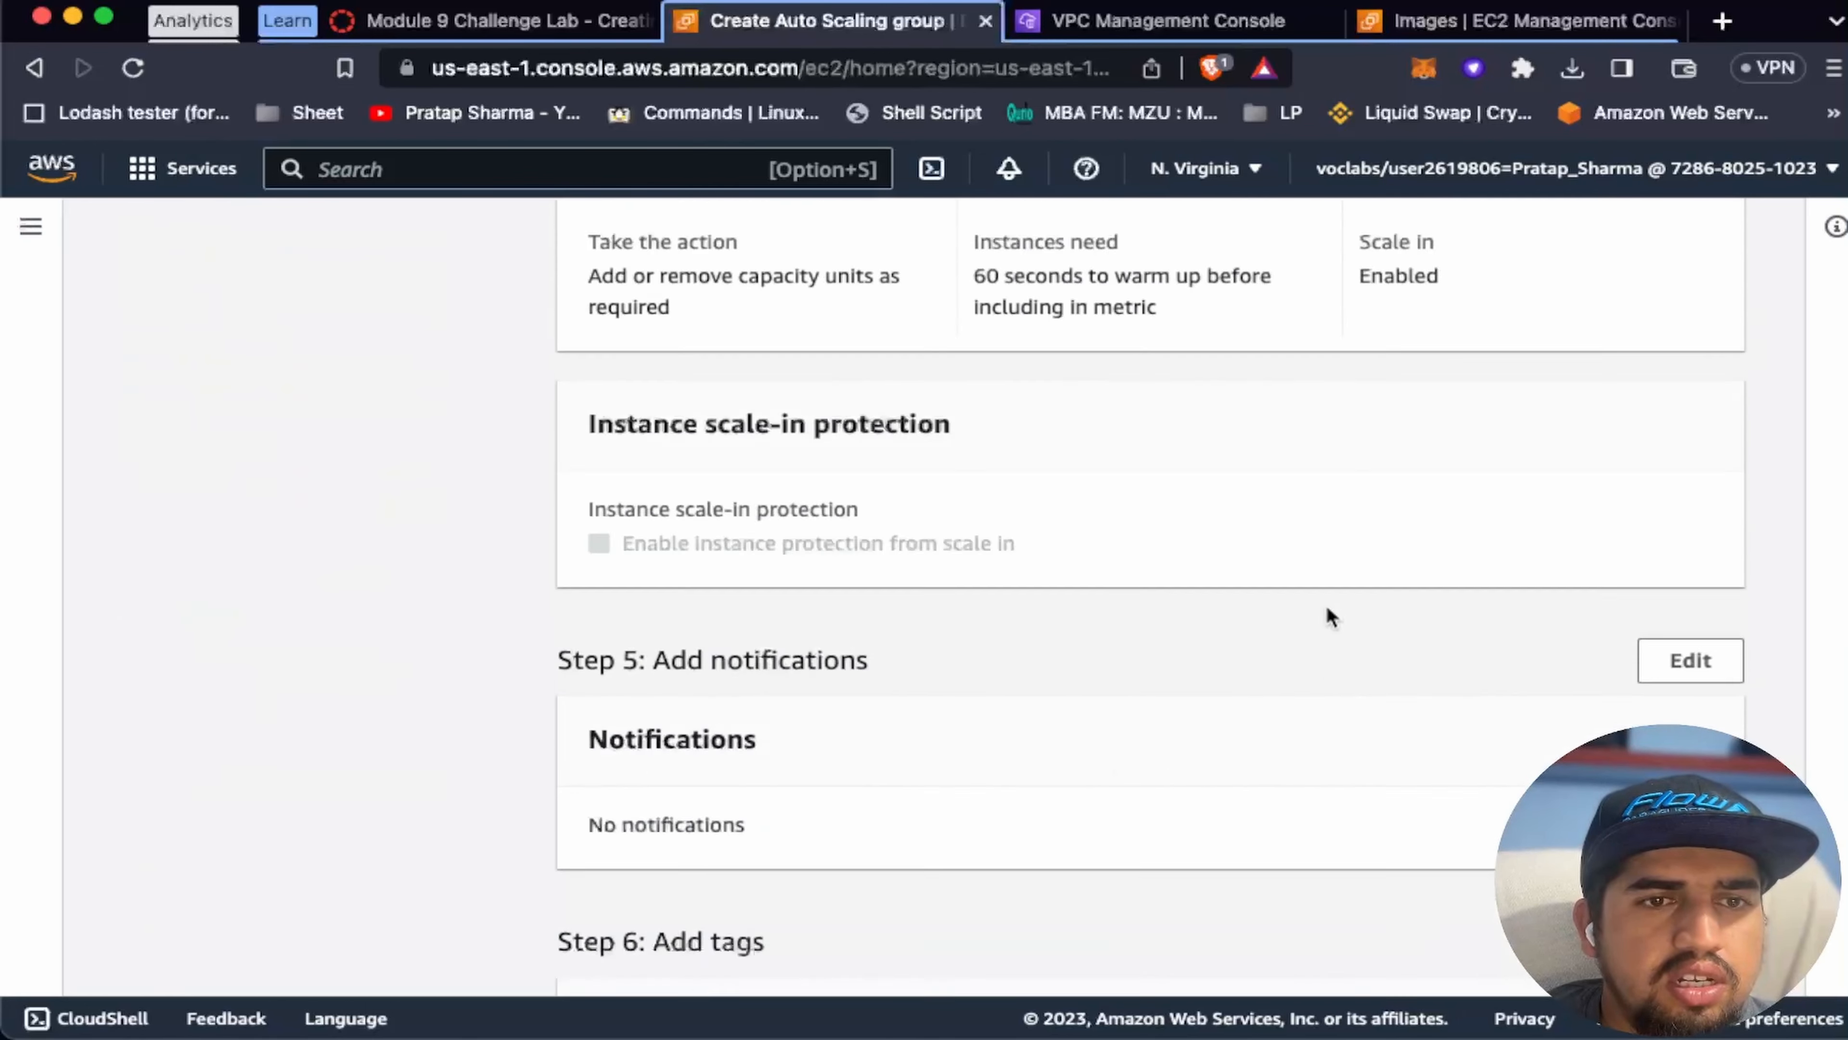
Step: Create the Auto Scaling group and refresh the EC2 instances list to check for its launched instances
click(1495, 942)
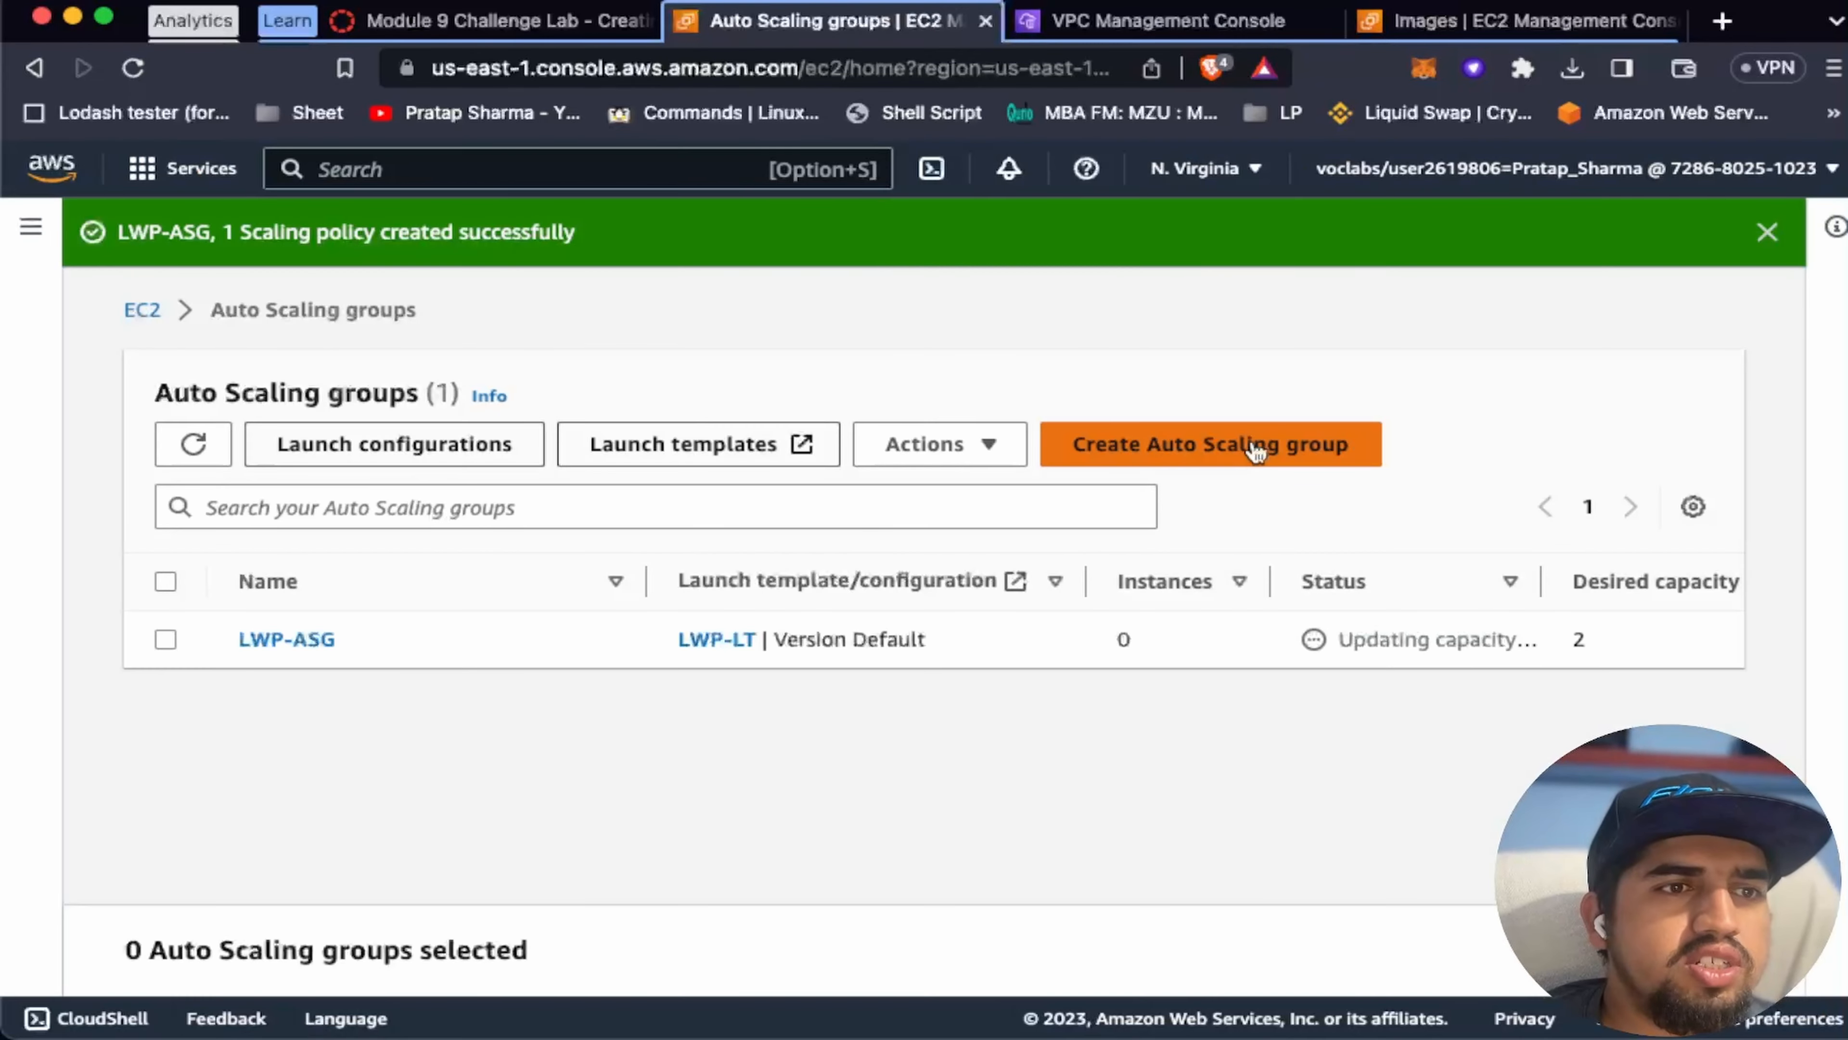
click(128, 309)
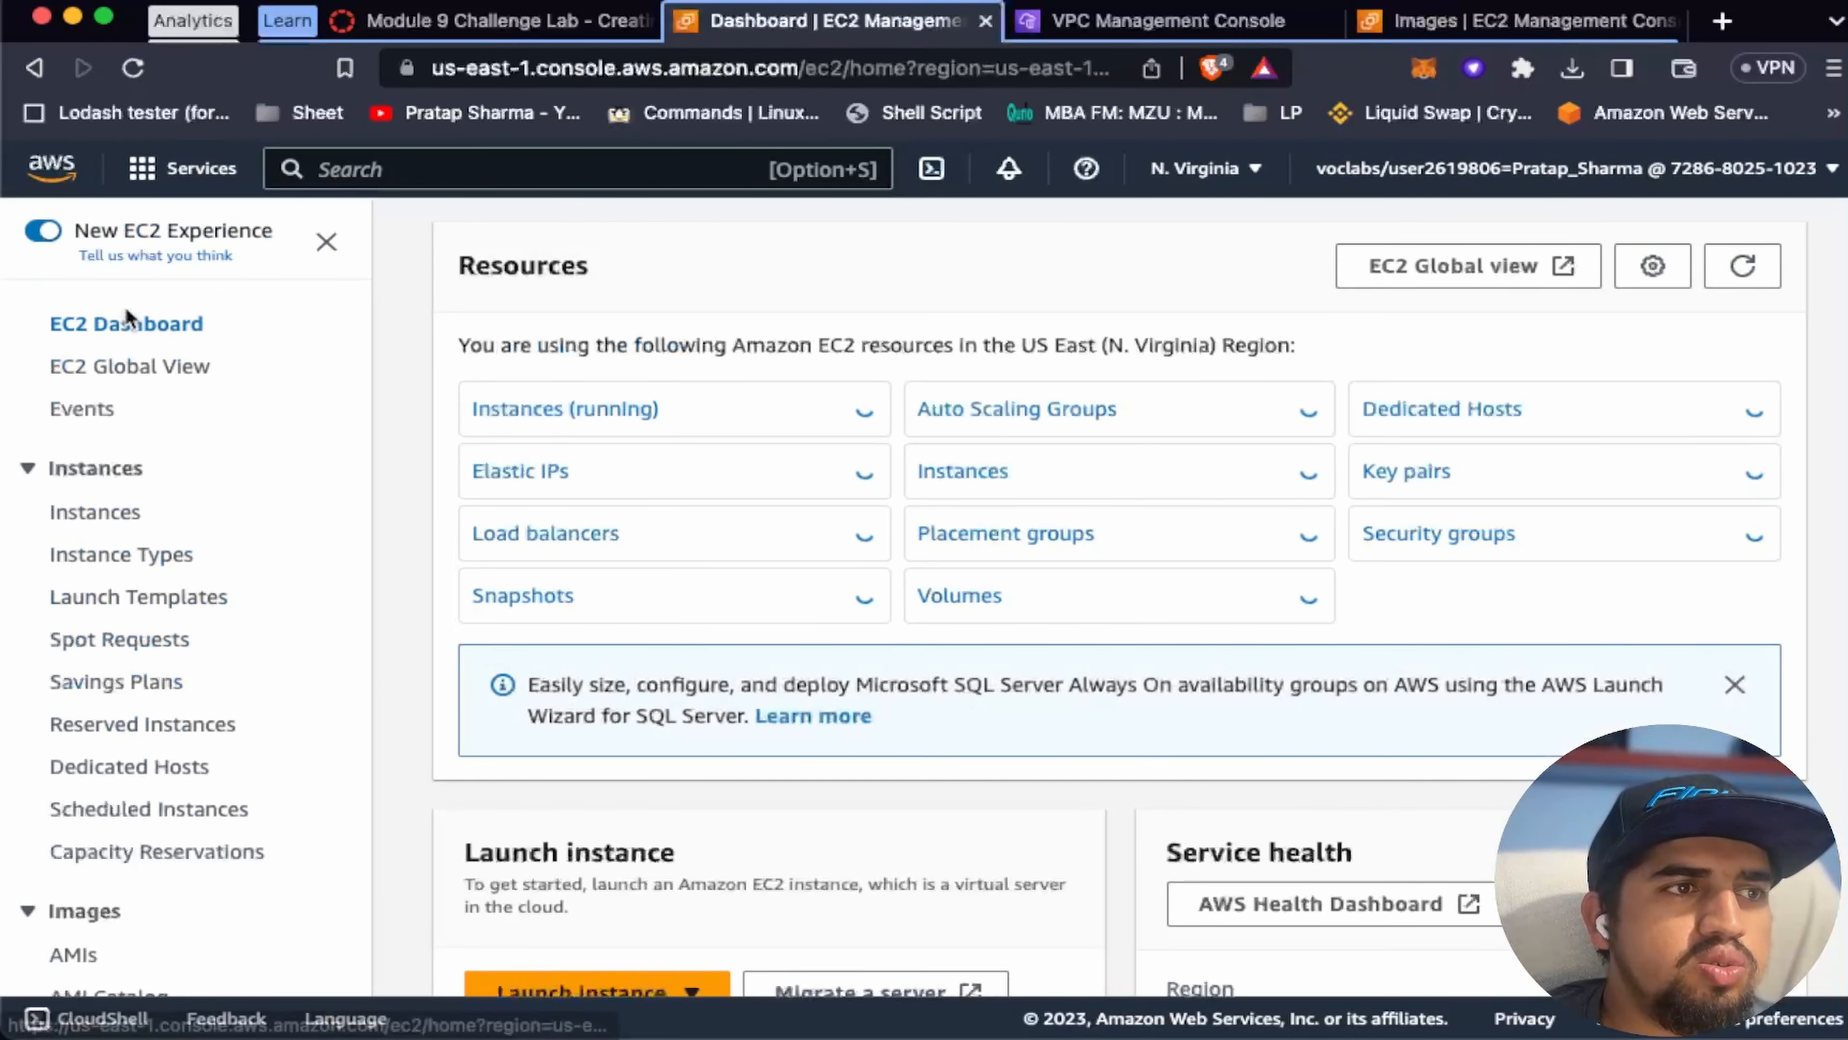
click(538, 410)
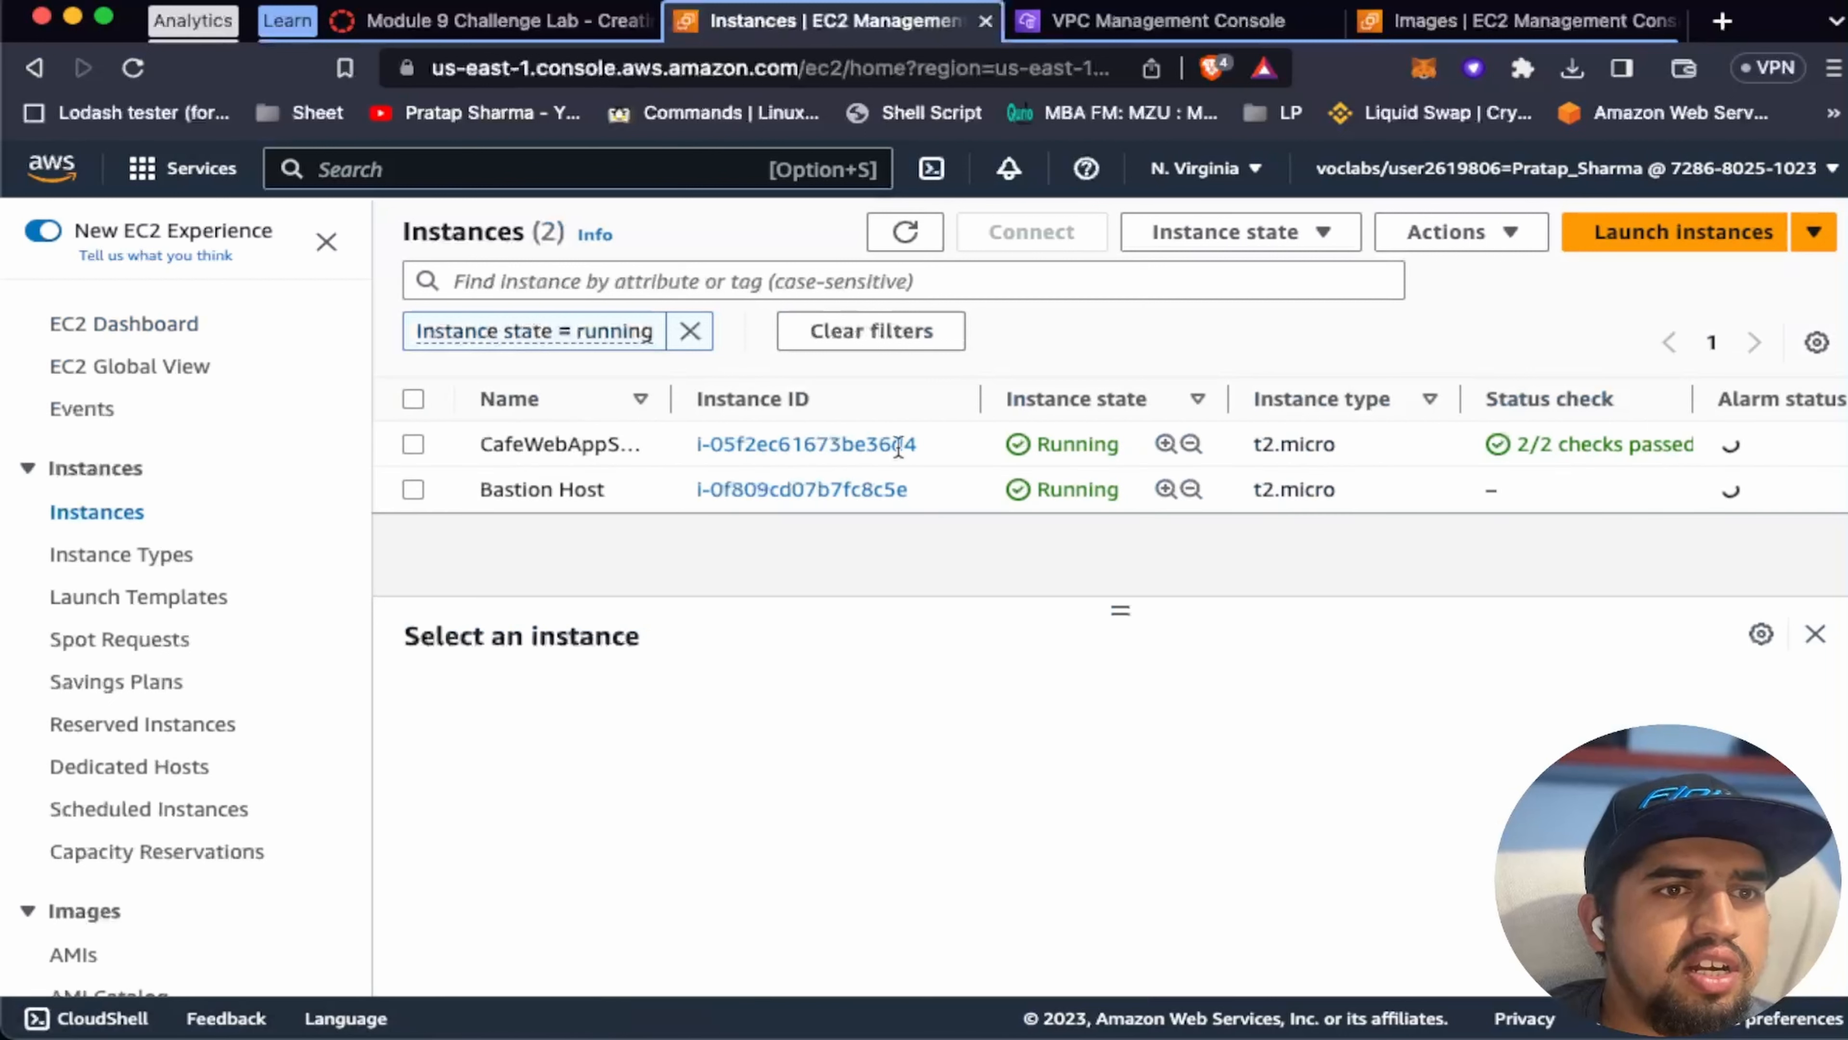
click(926, 237)
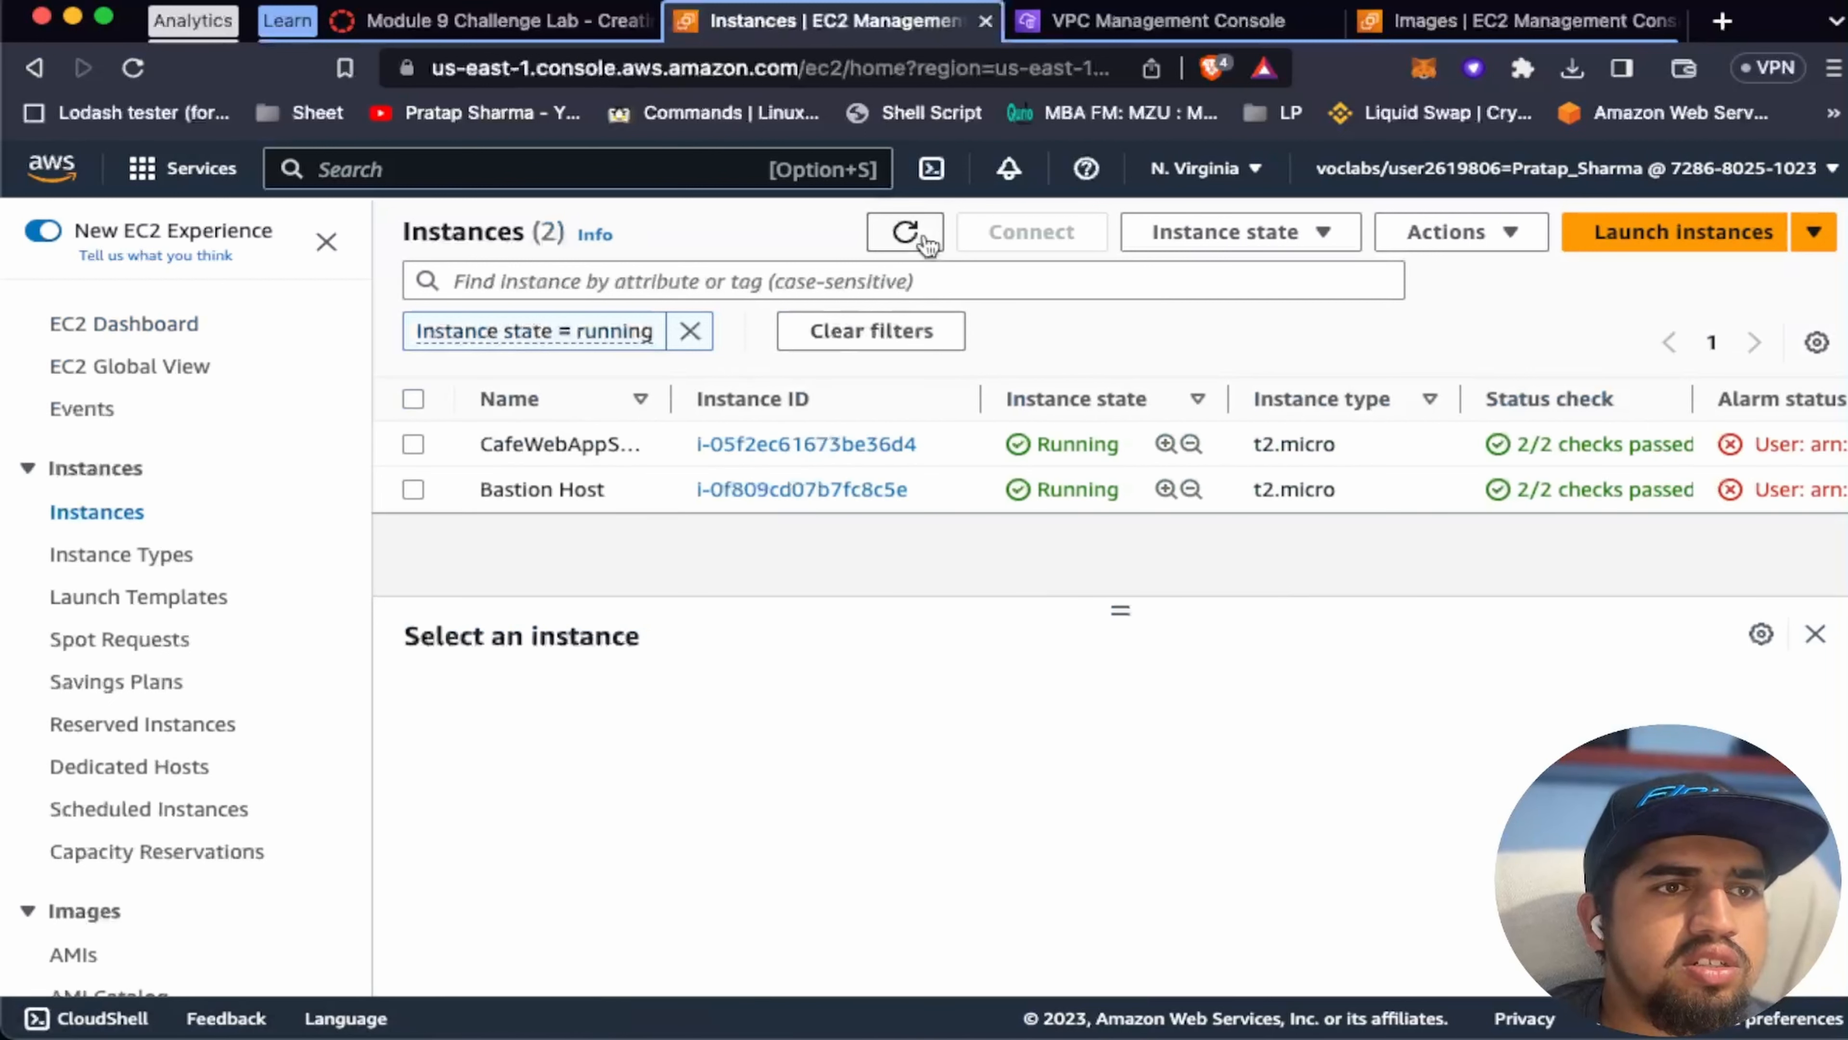
double_click(906, 234)
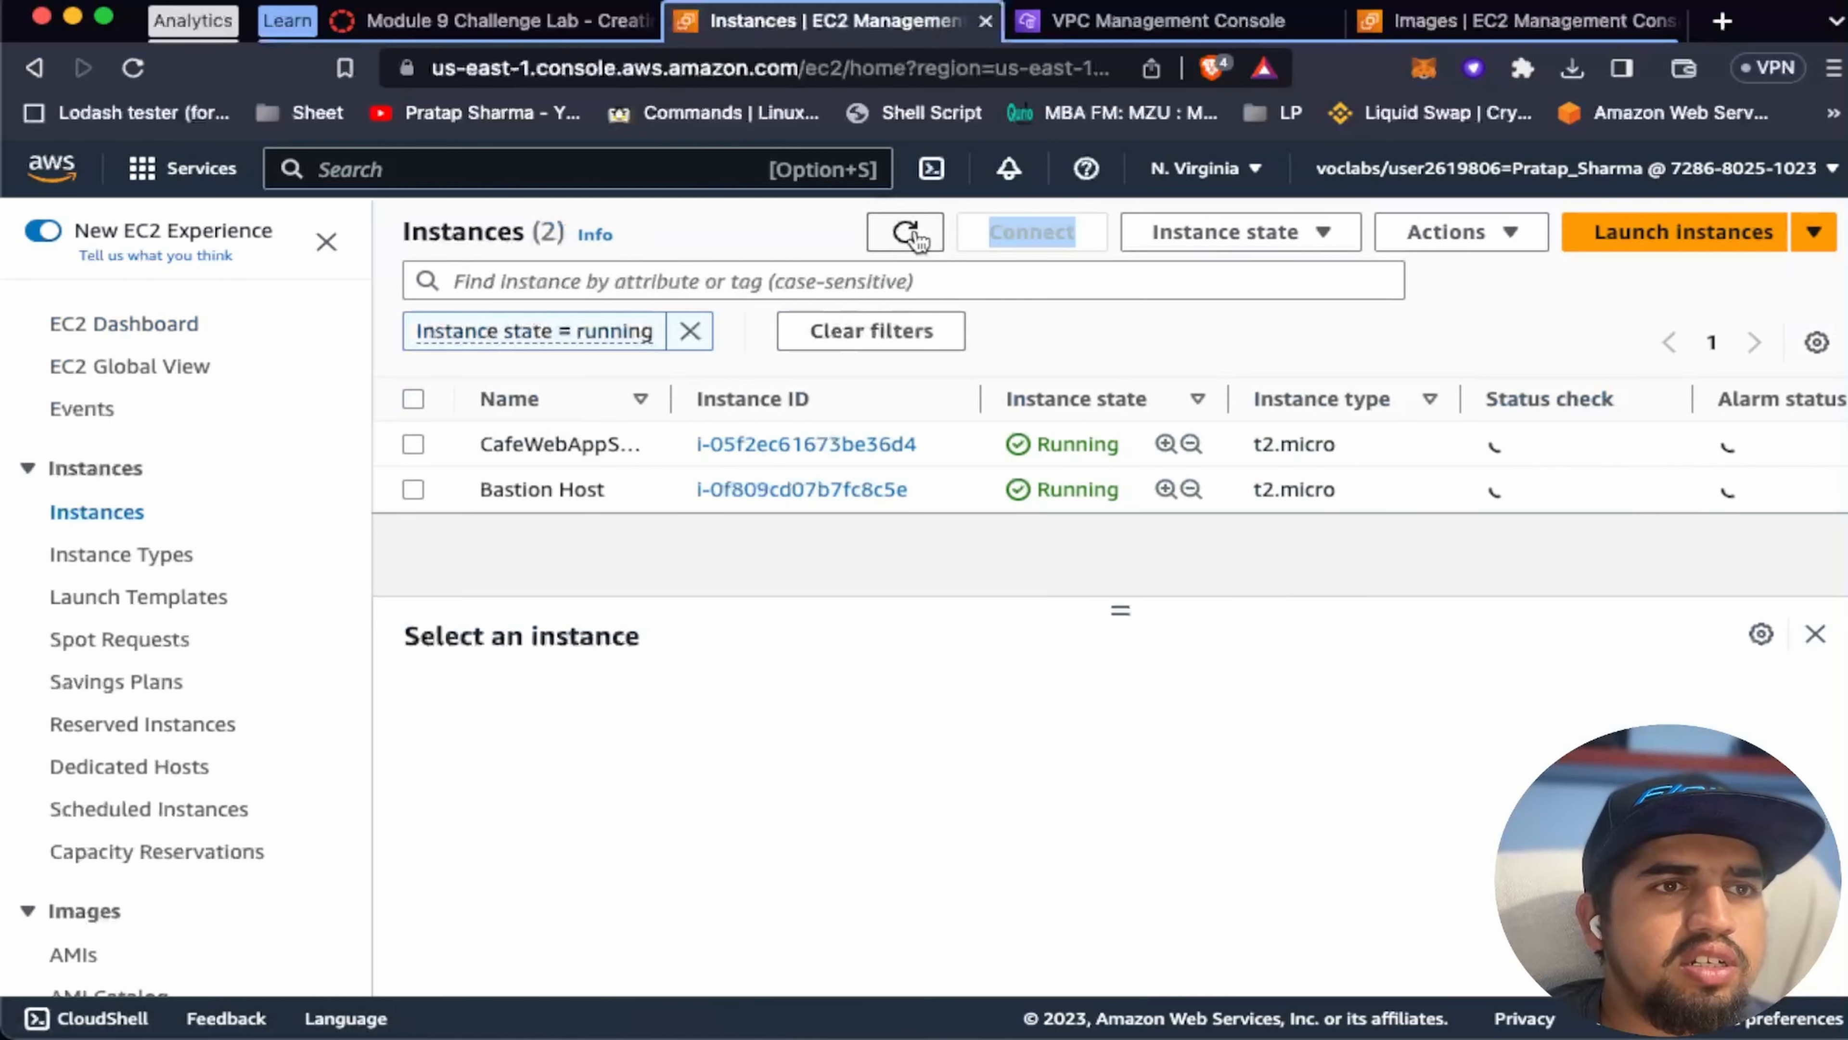
click(917, 237)
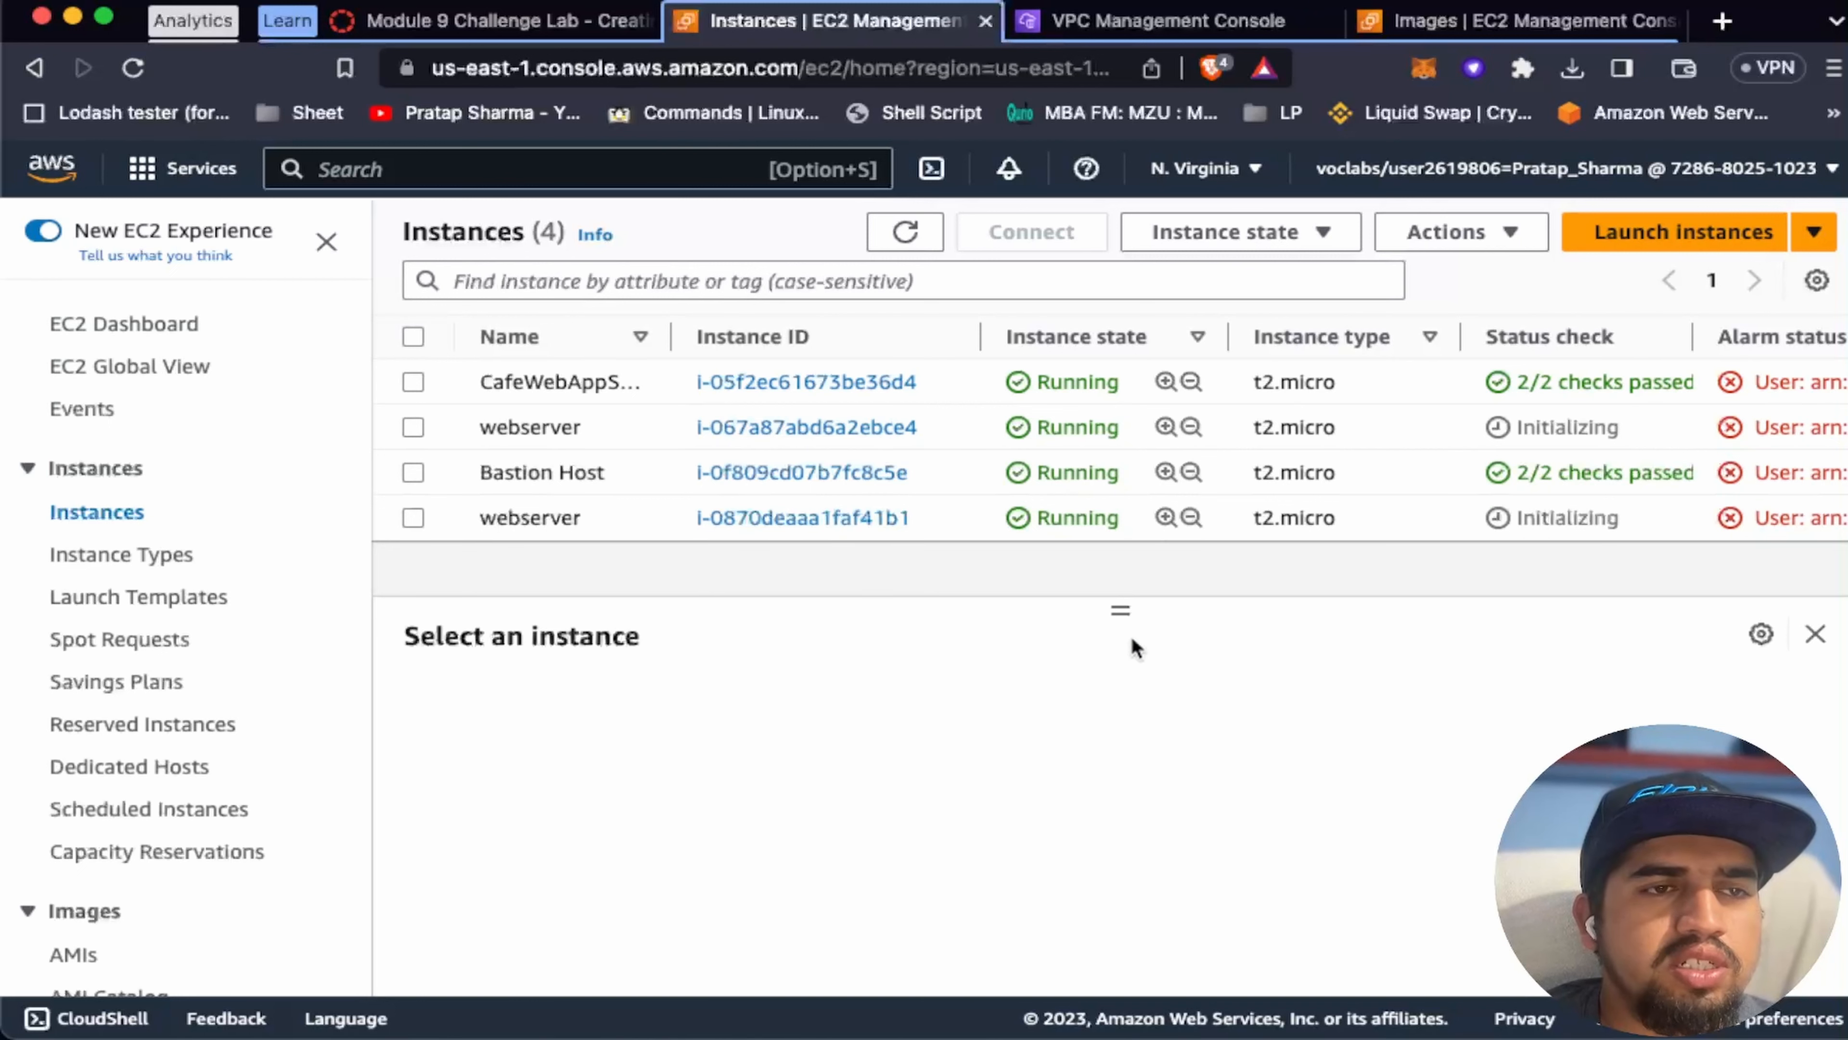
Step: Read the Task 6 load balancer requirements in the lab instructions, including its VPC, subnets, security group and target group
click(502, 20)
scroll(950, 705, down, 5)
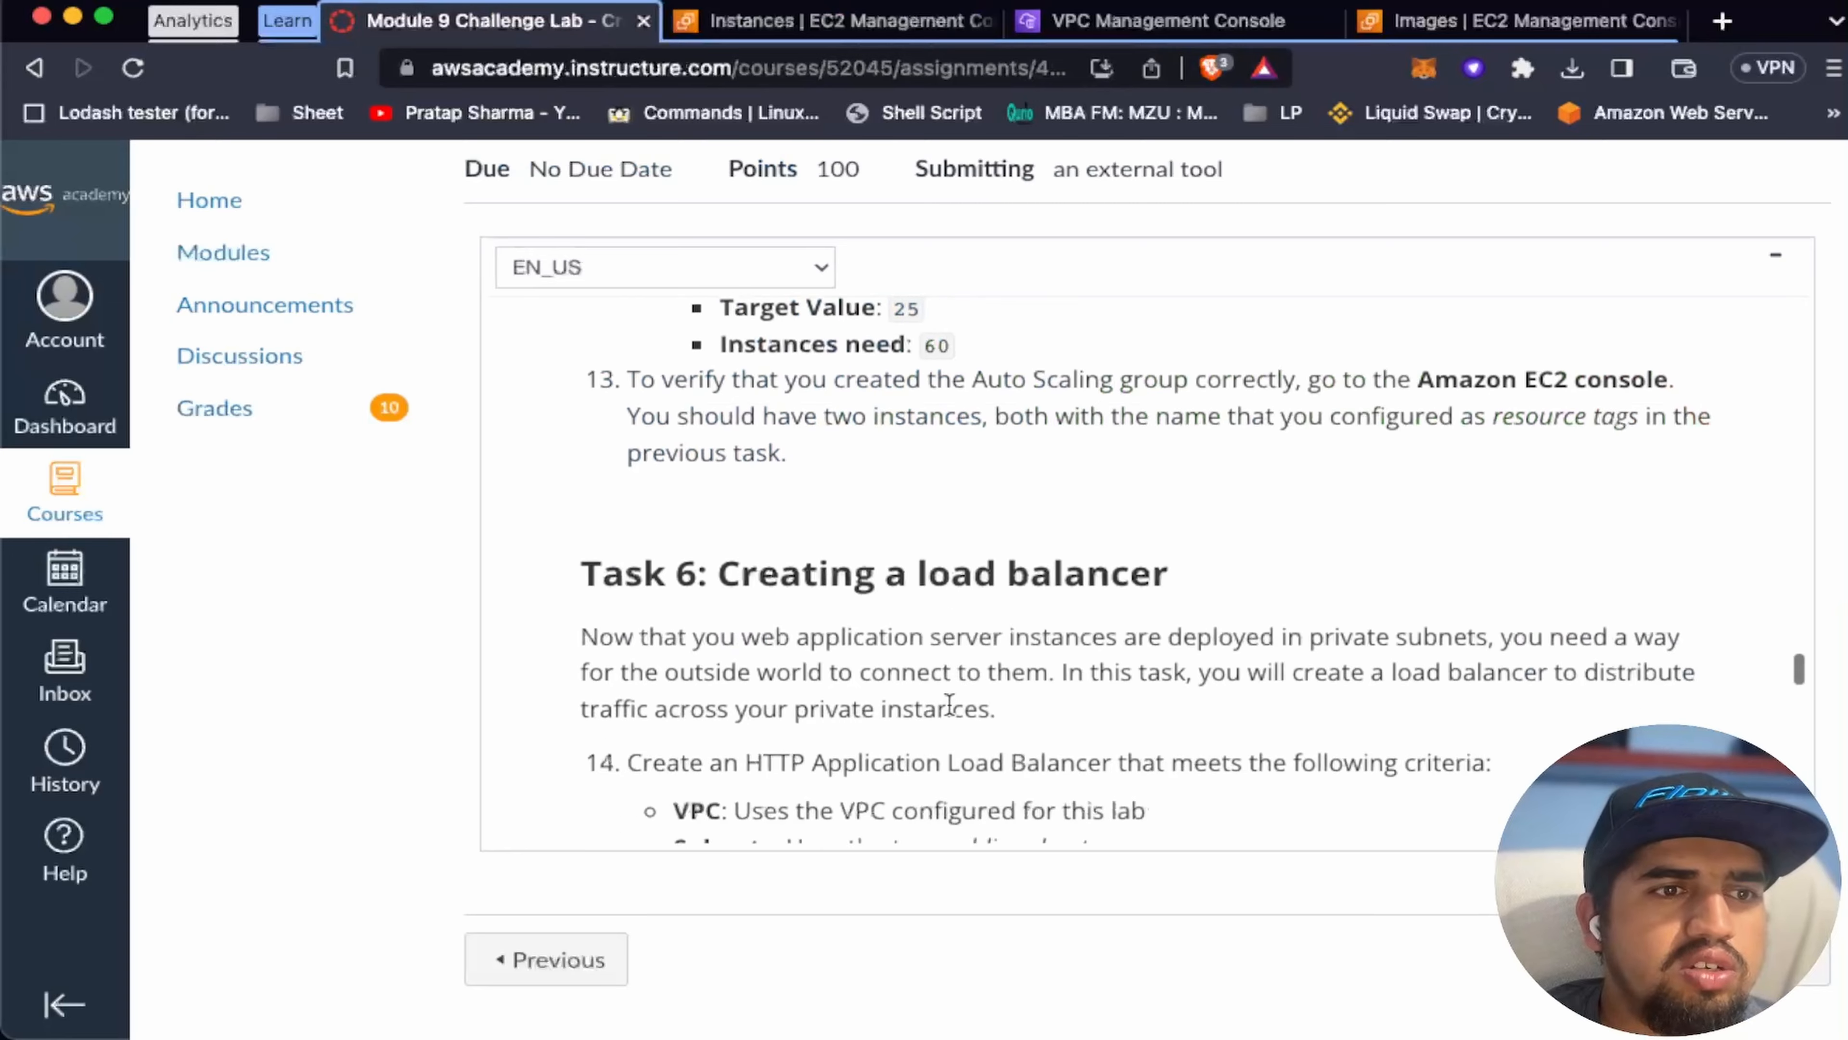
scroll(949, 705, down, 2)
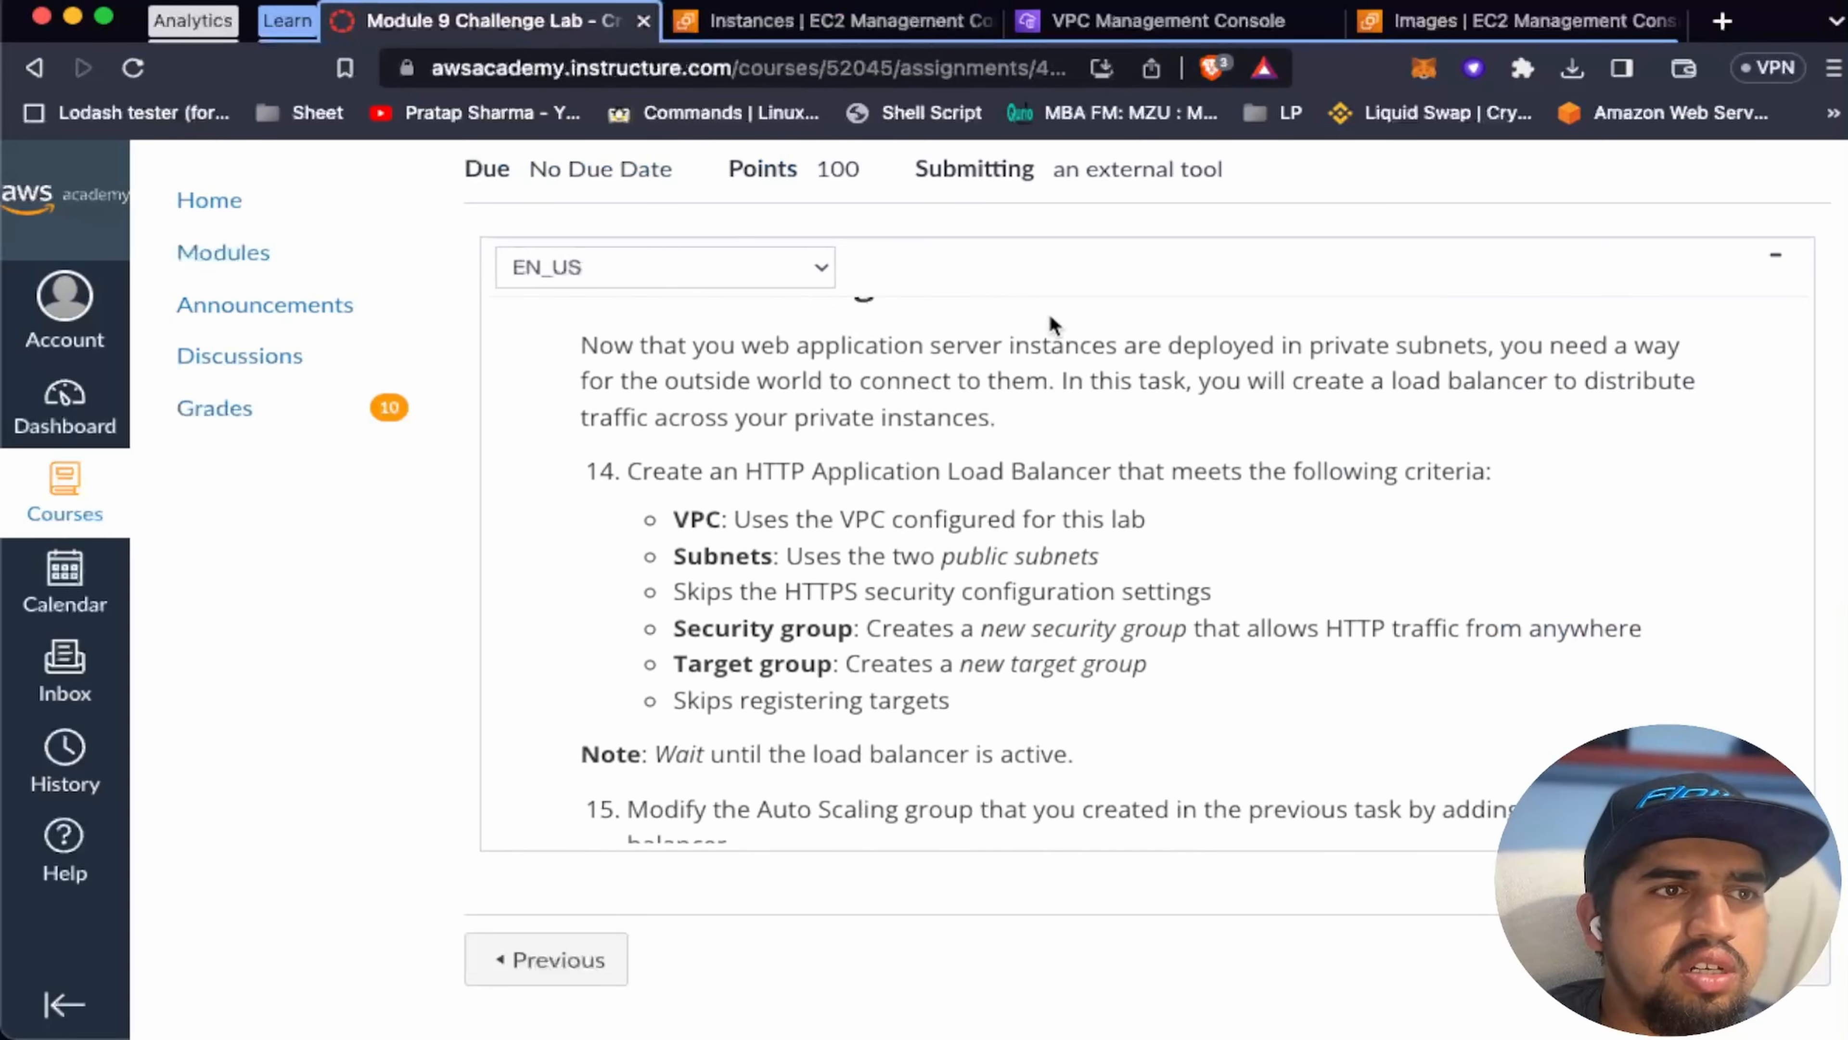
scroll(1022, 440, up, 1)
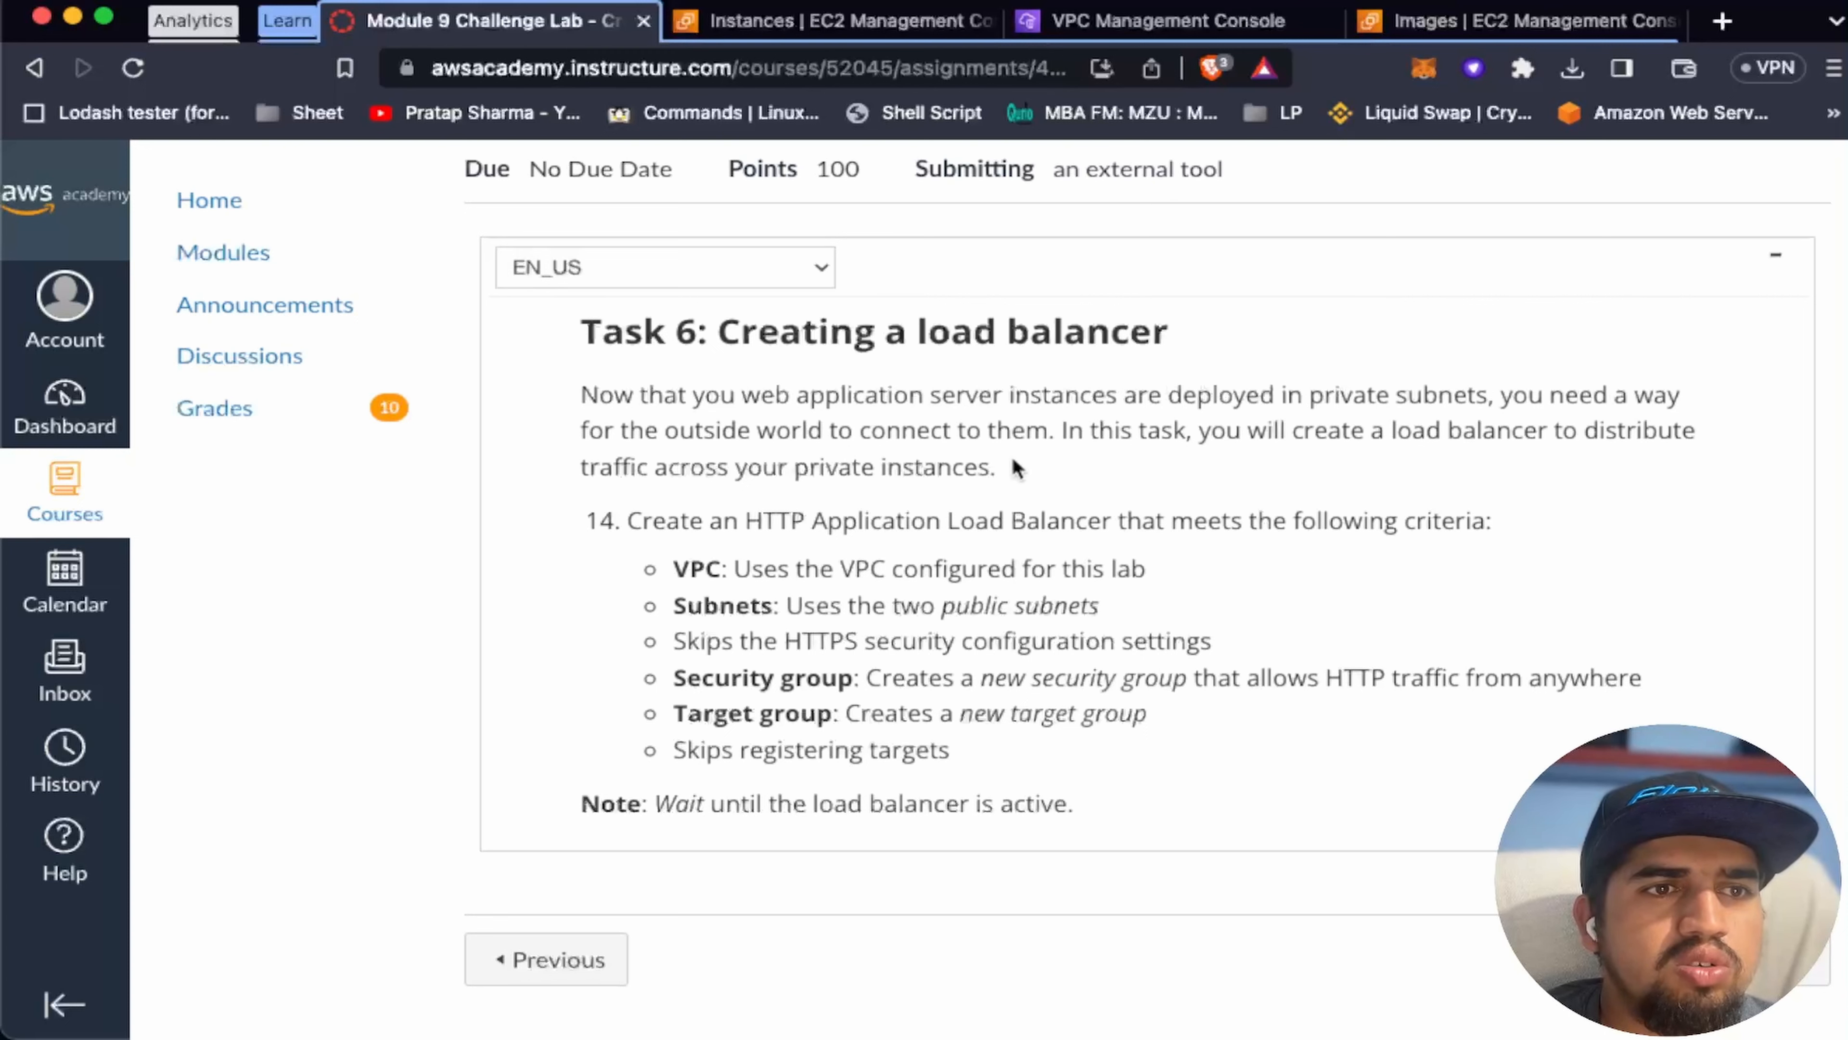
scroll(1011, 455, down, 3)
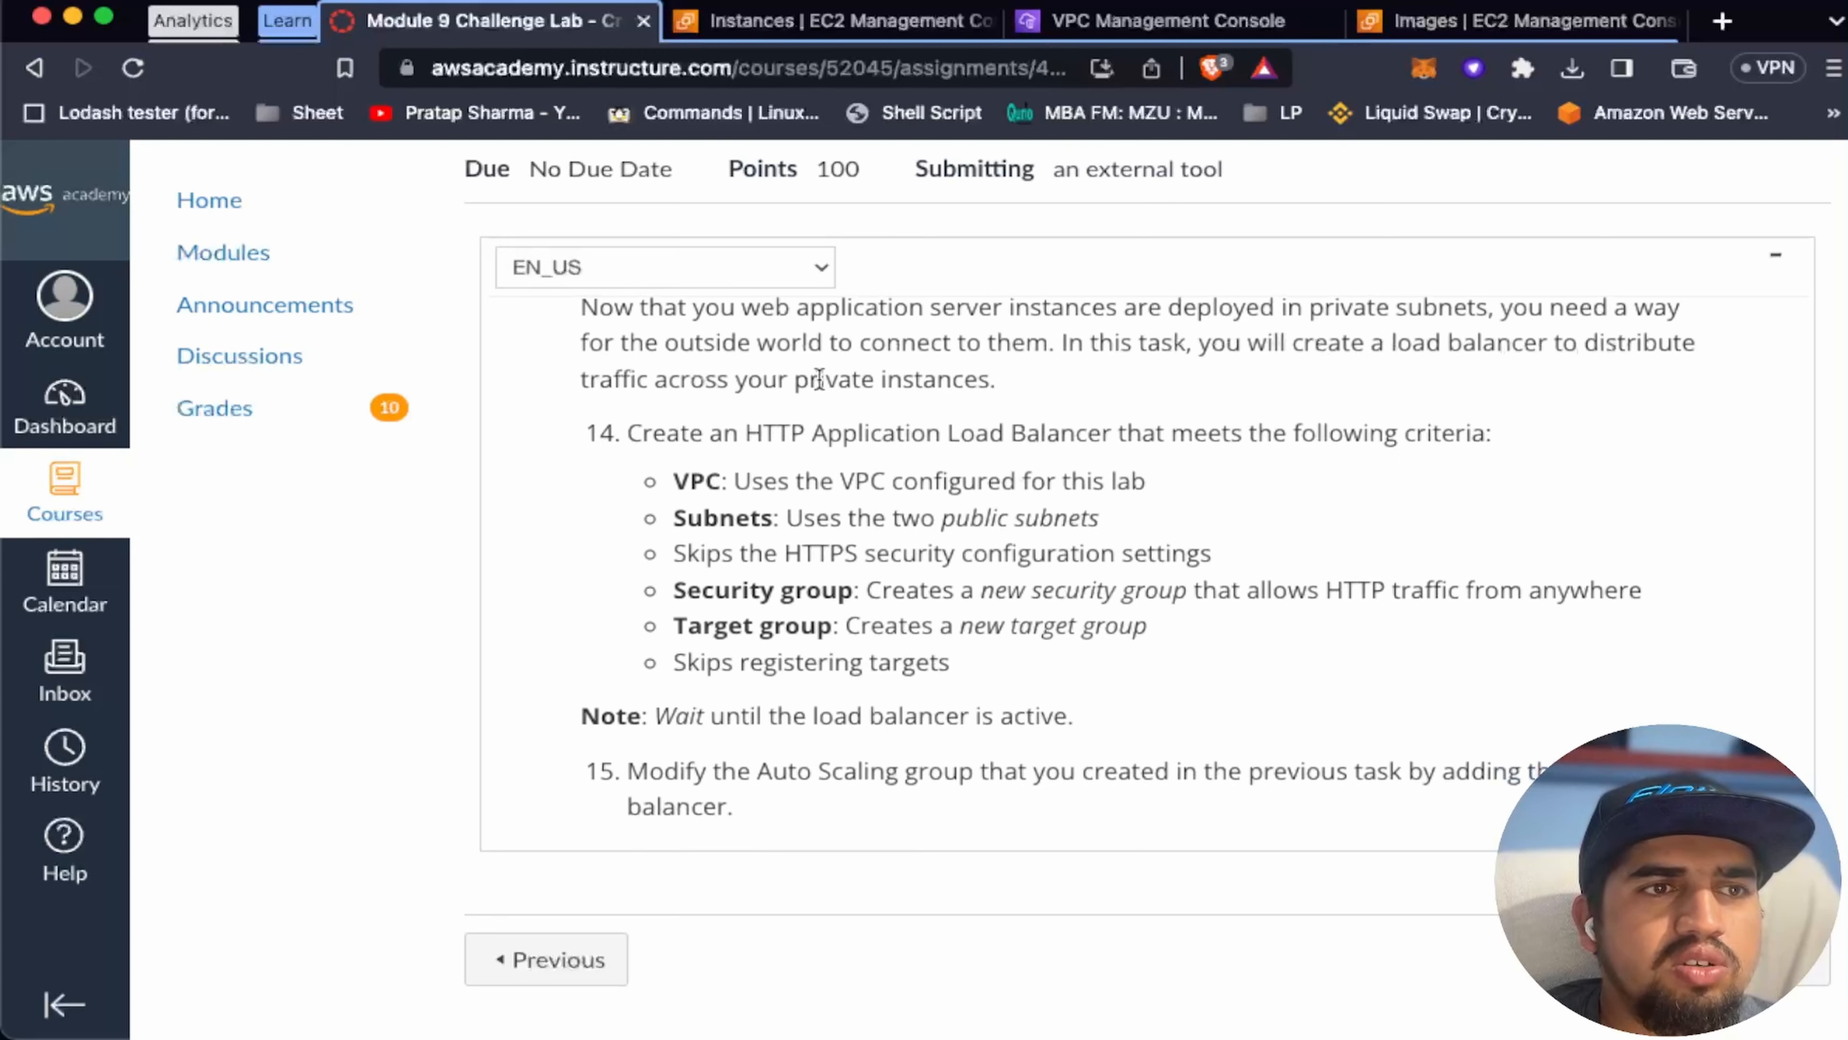
scroll(1090, 480, down, 3)
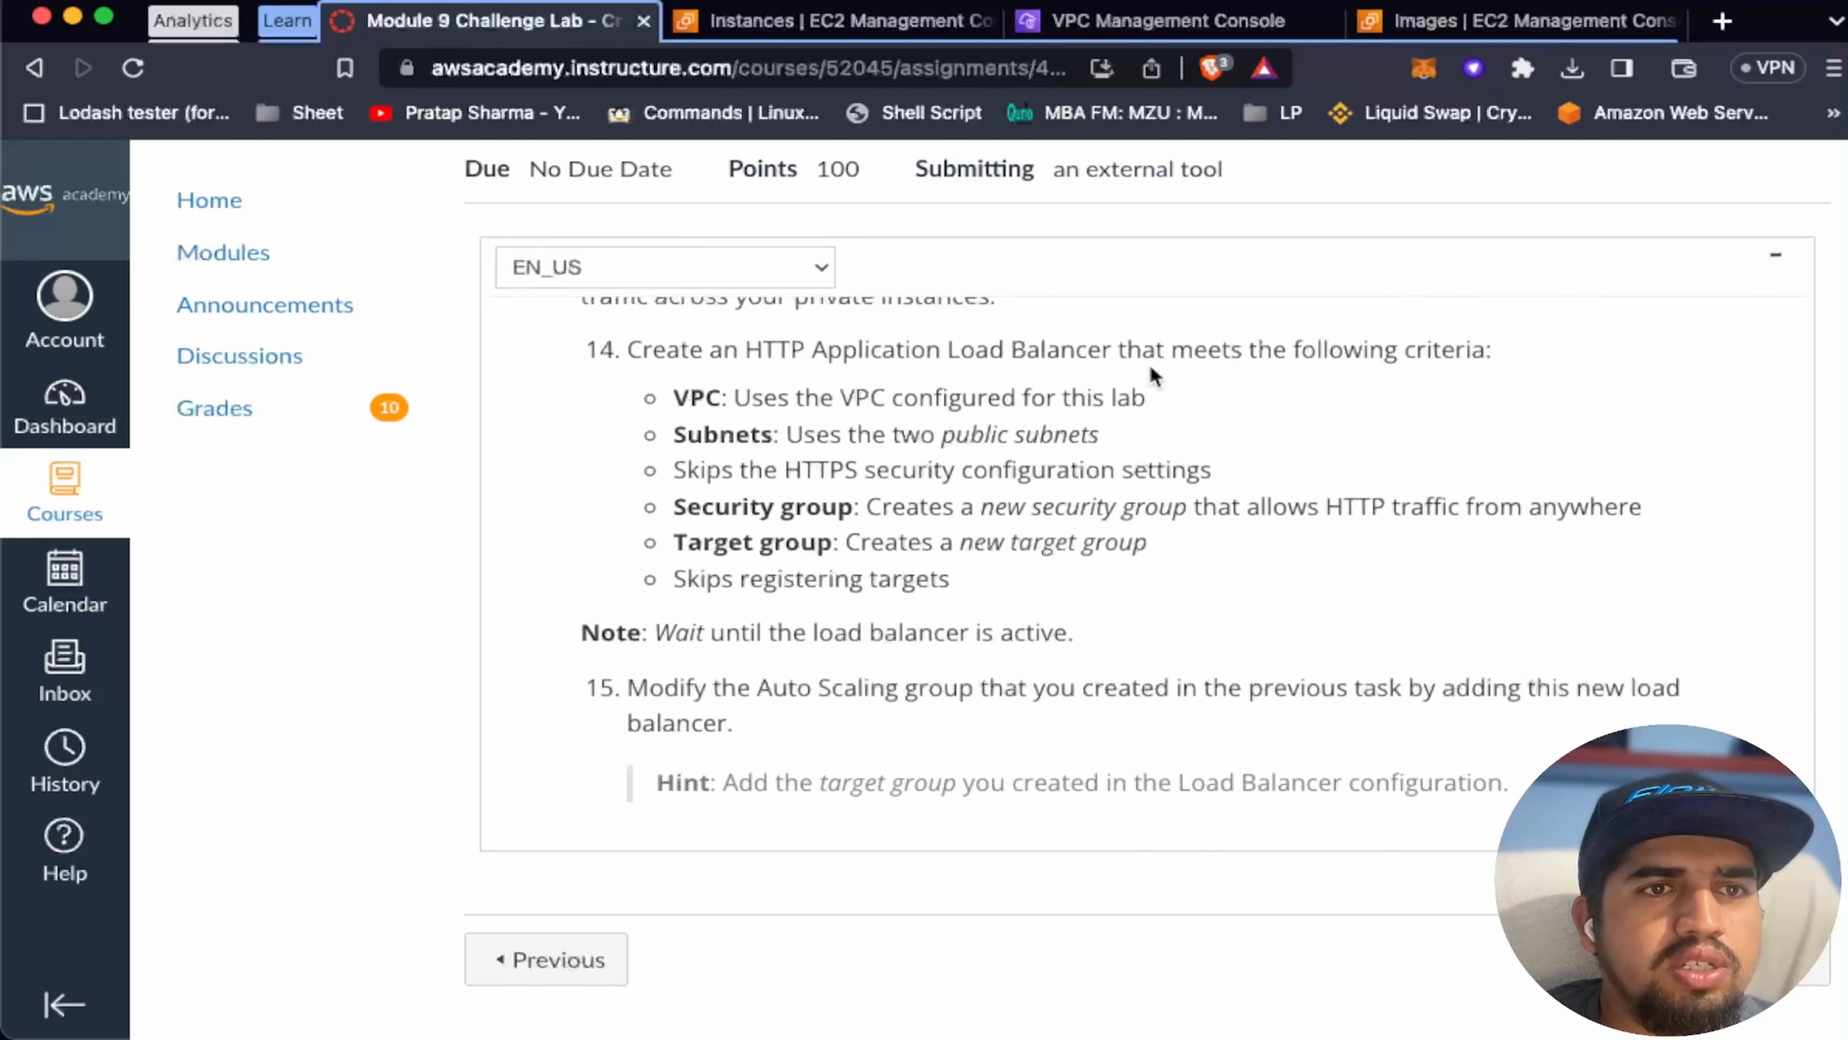
Step: Start creating a new load balancer of type Application Load Balancer in the EC2 console
click(837, 20)
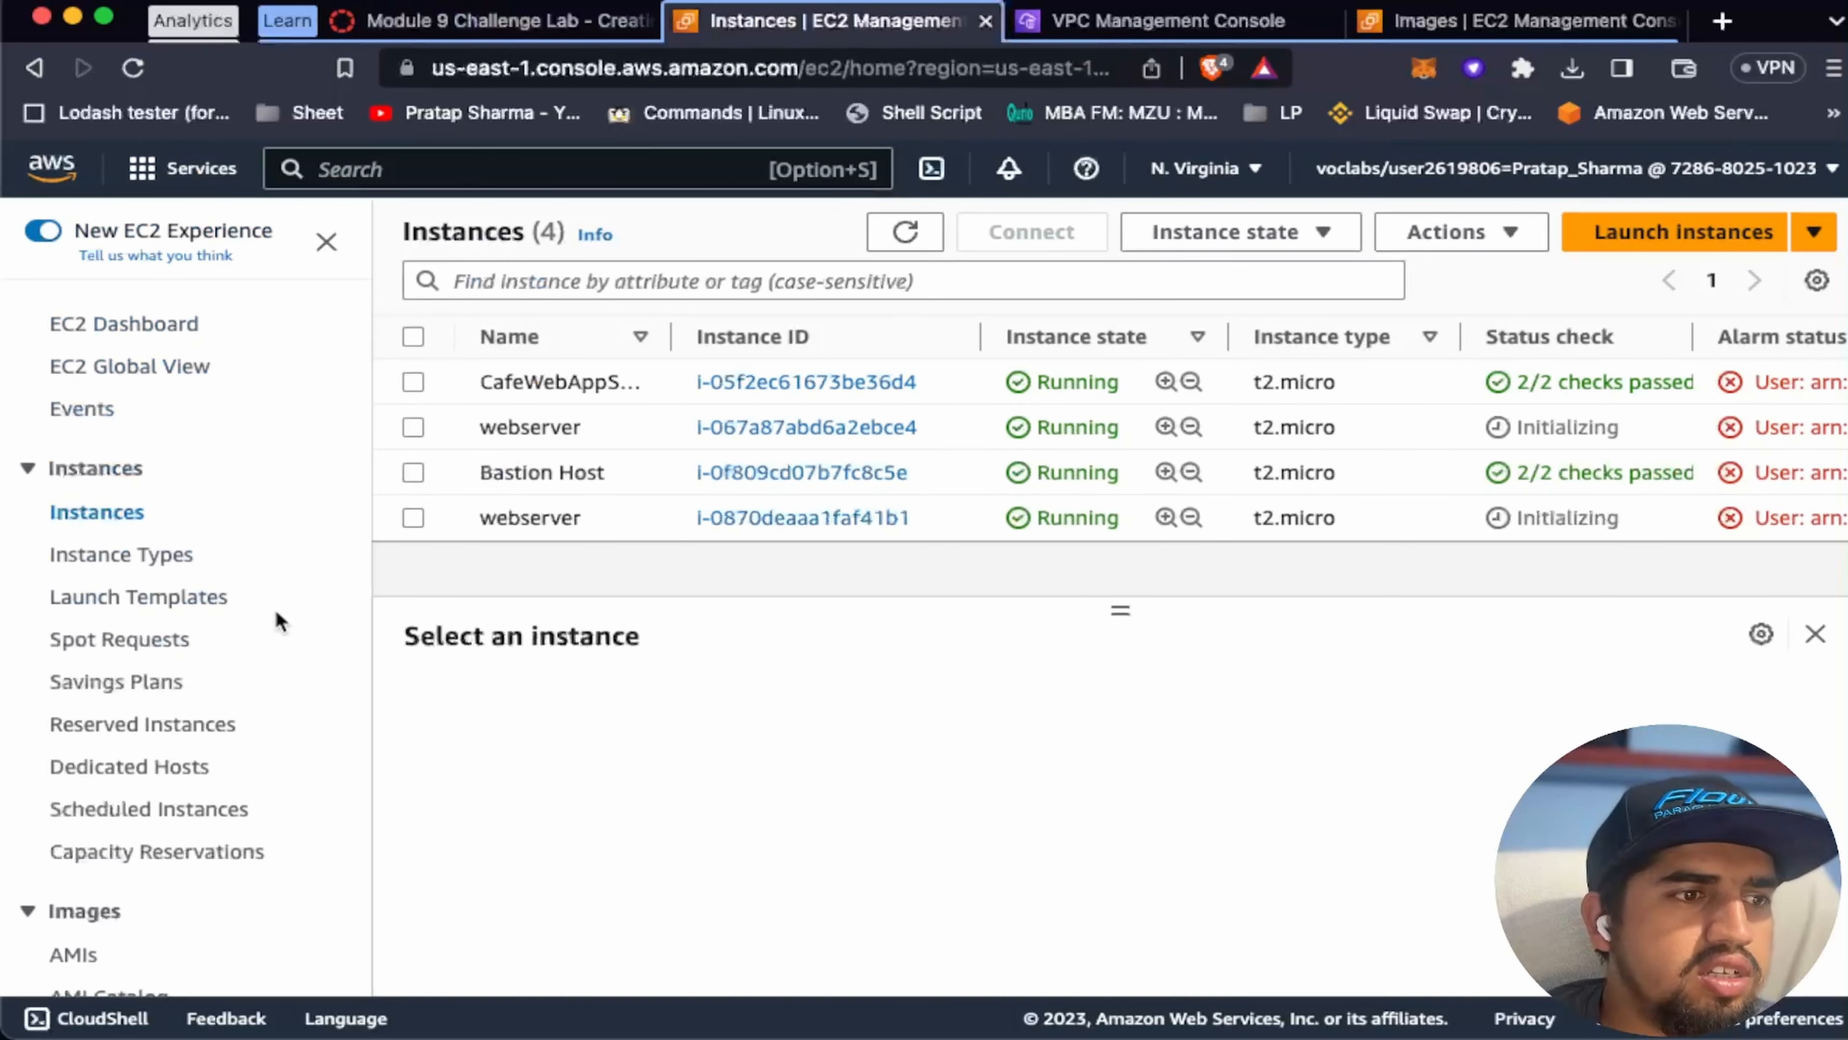
scroll(255, 615, down, 10)
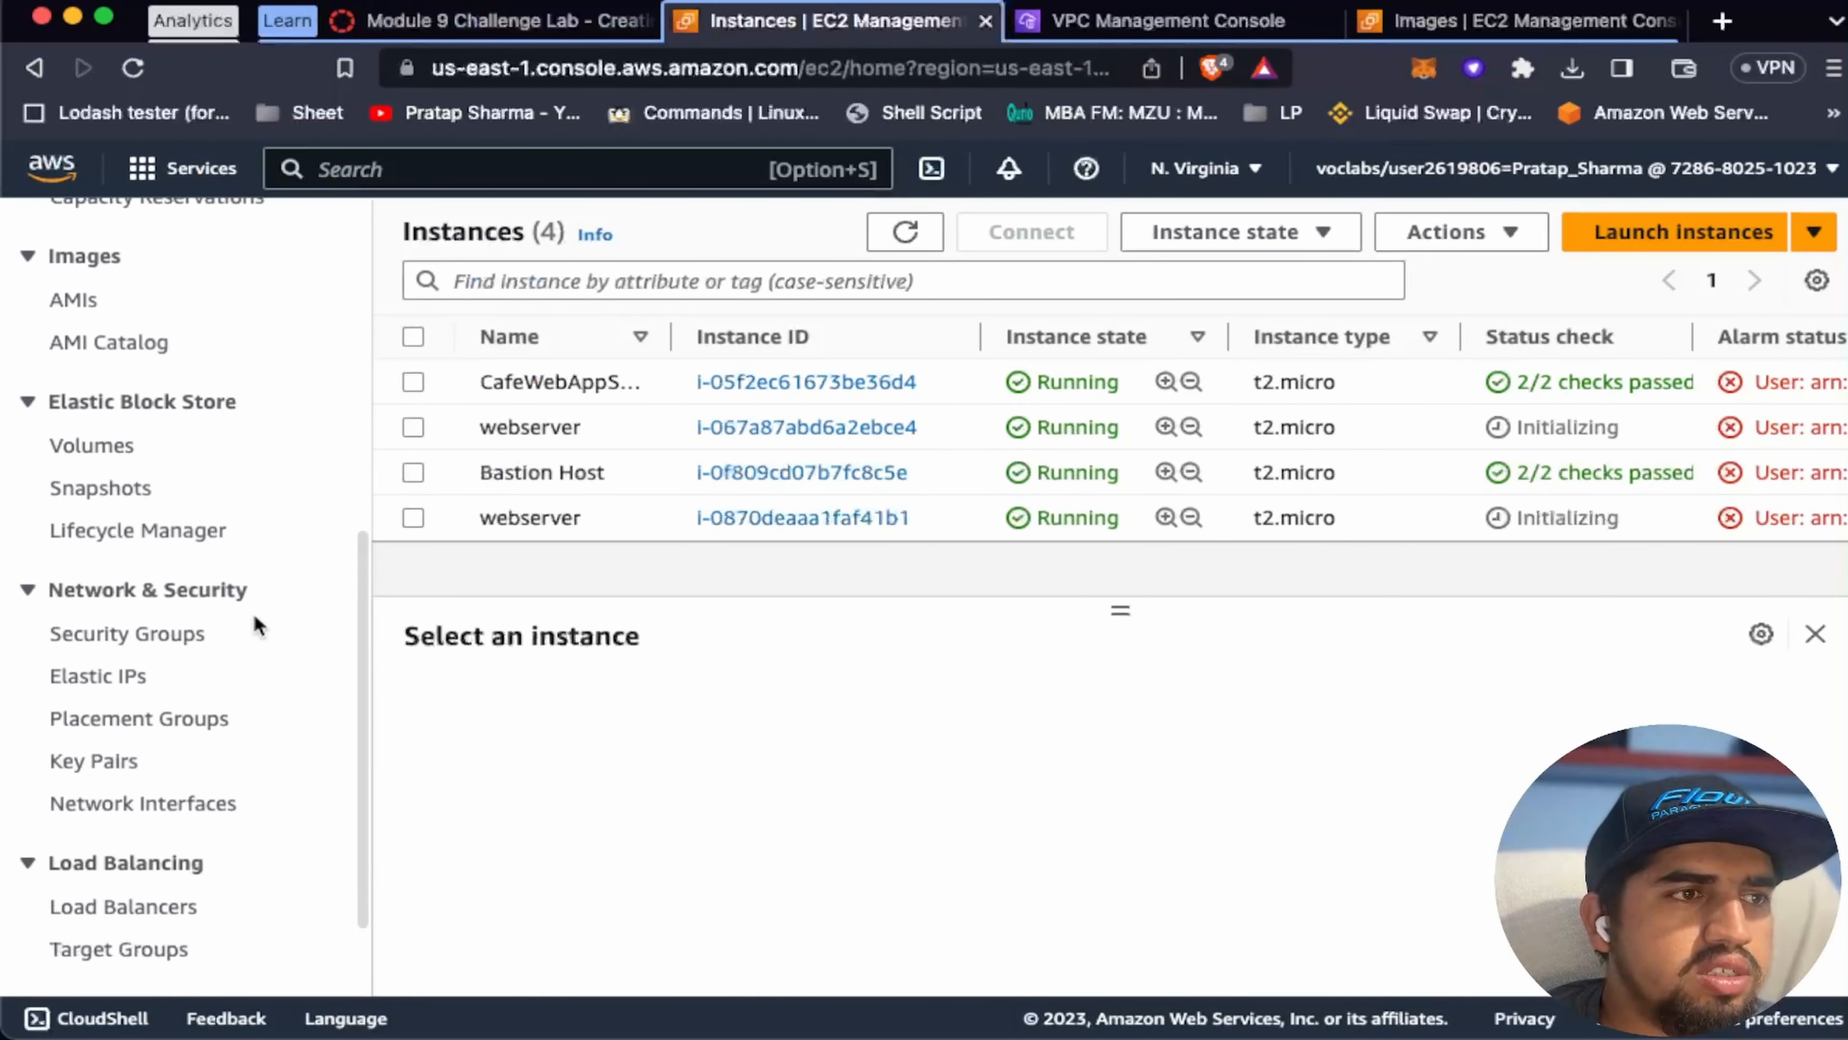
scroll(253, 615, down, 1)
click(166, 883)
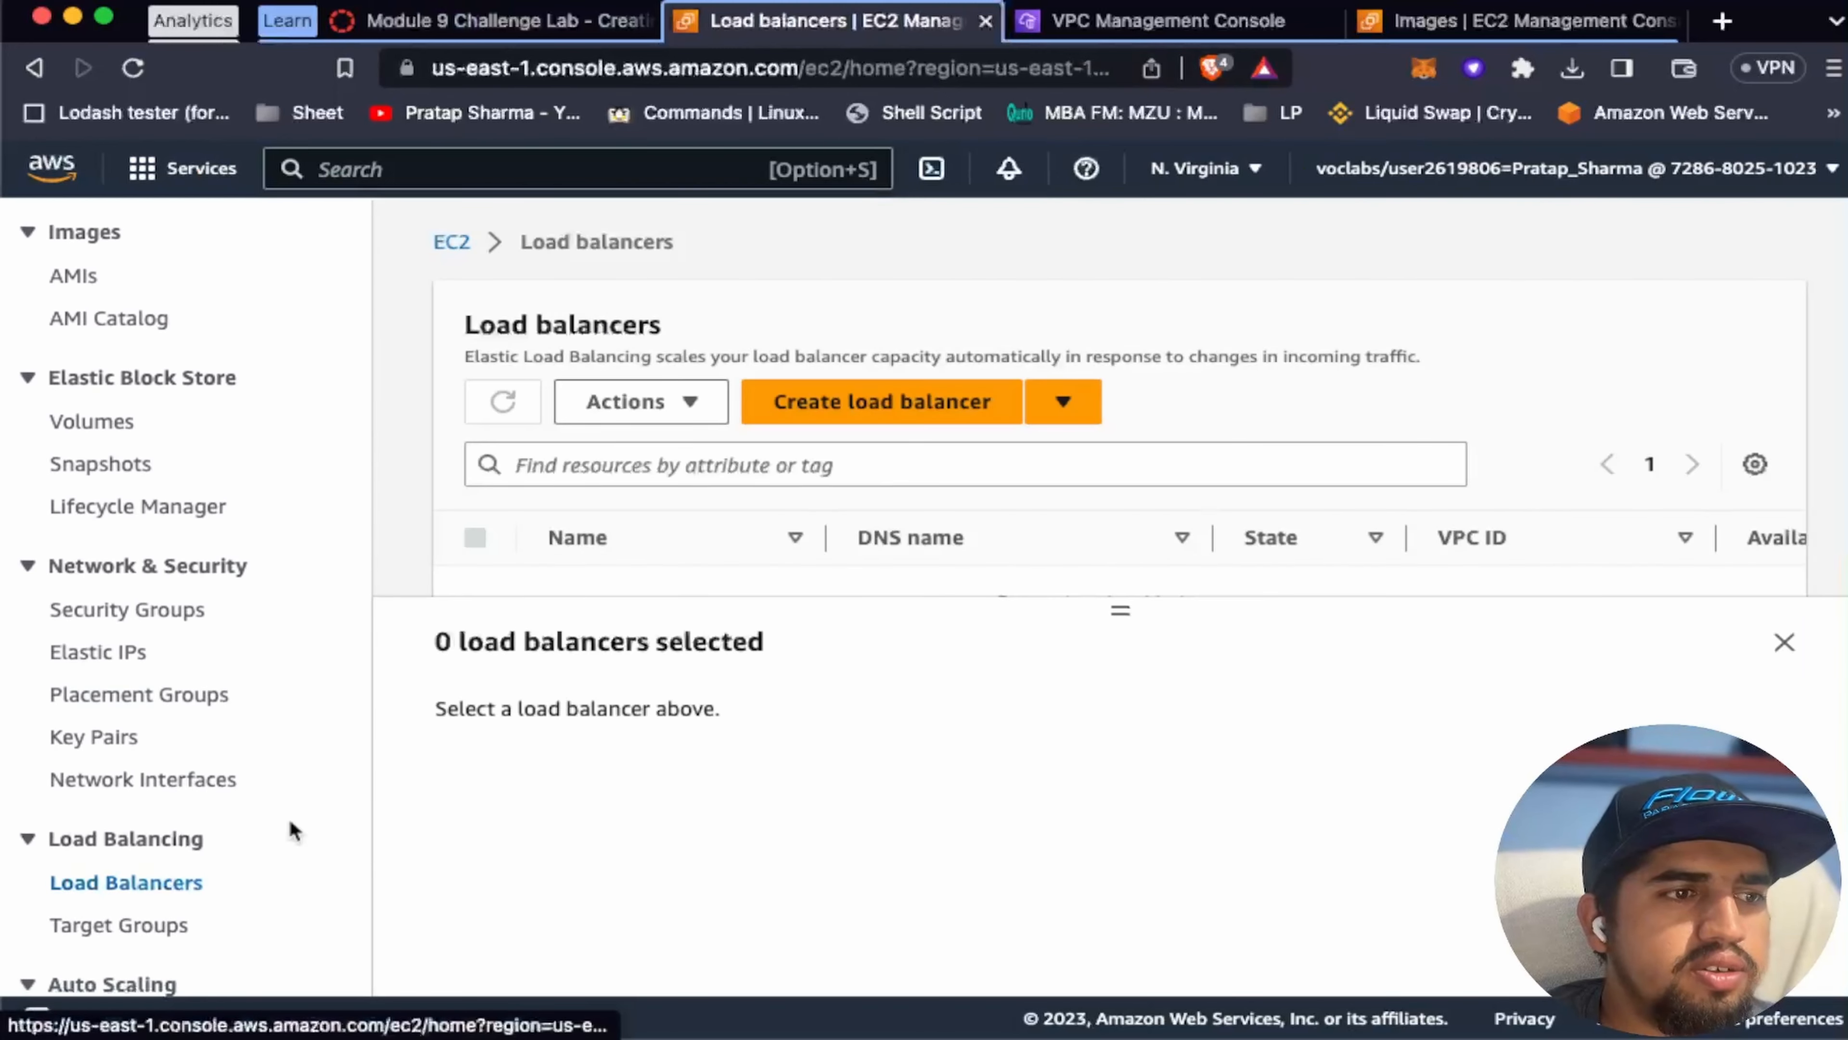
click(917, 415)
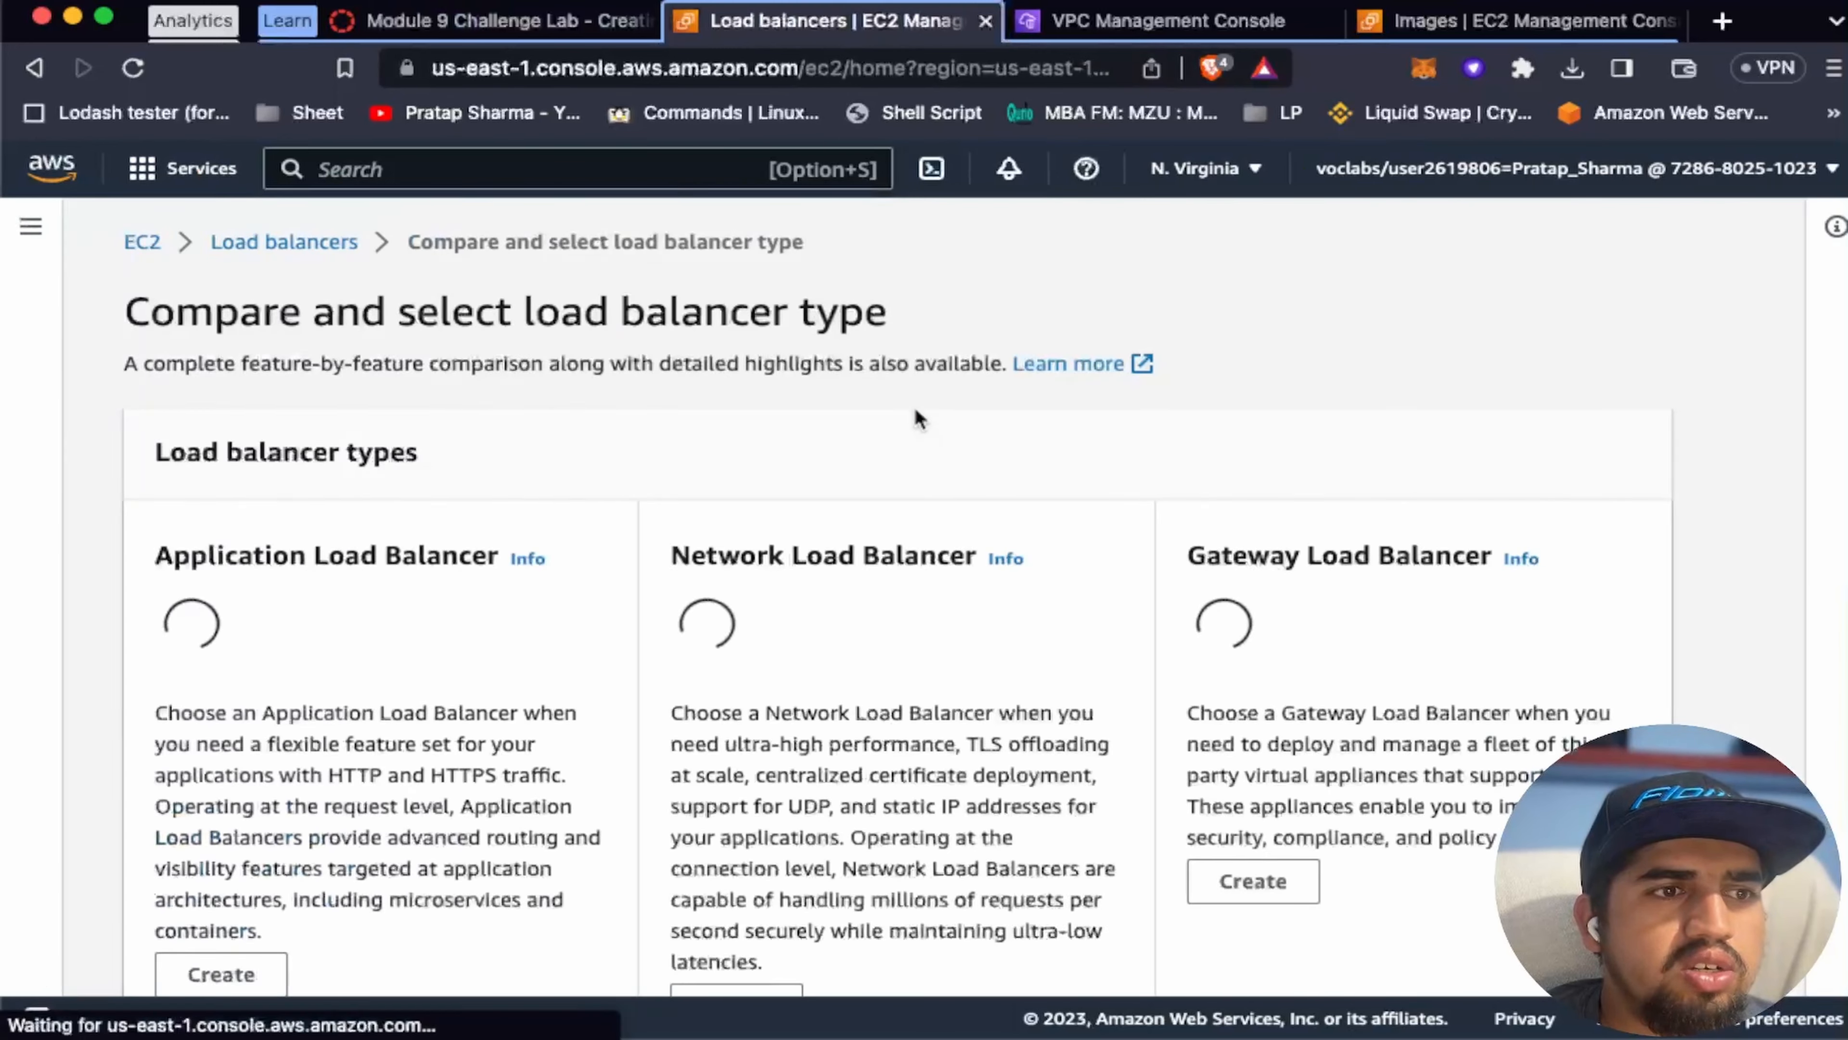
scroll(914, 678, down, 5)
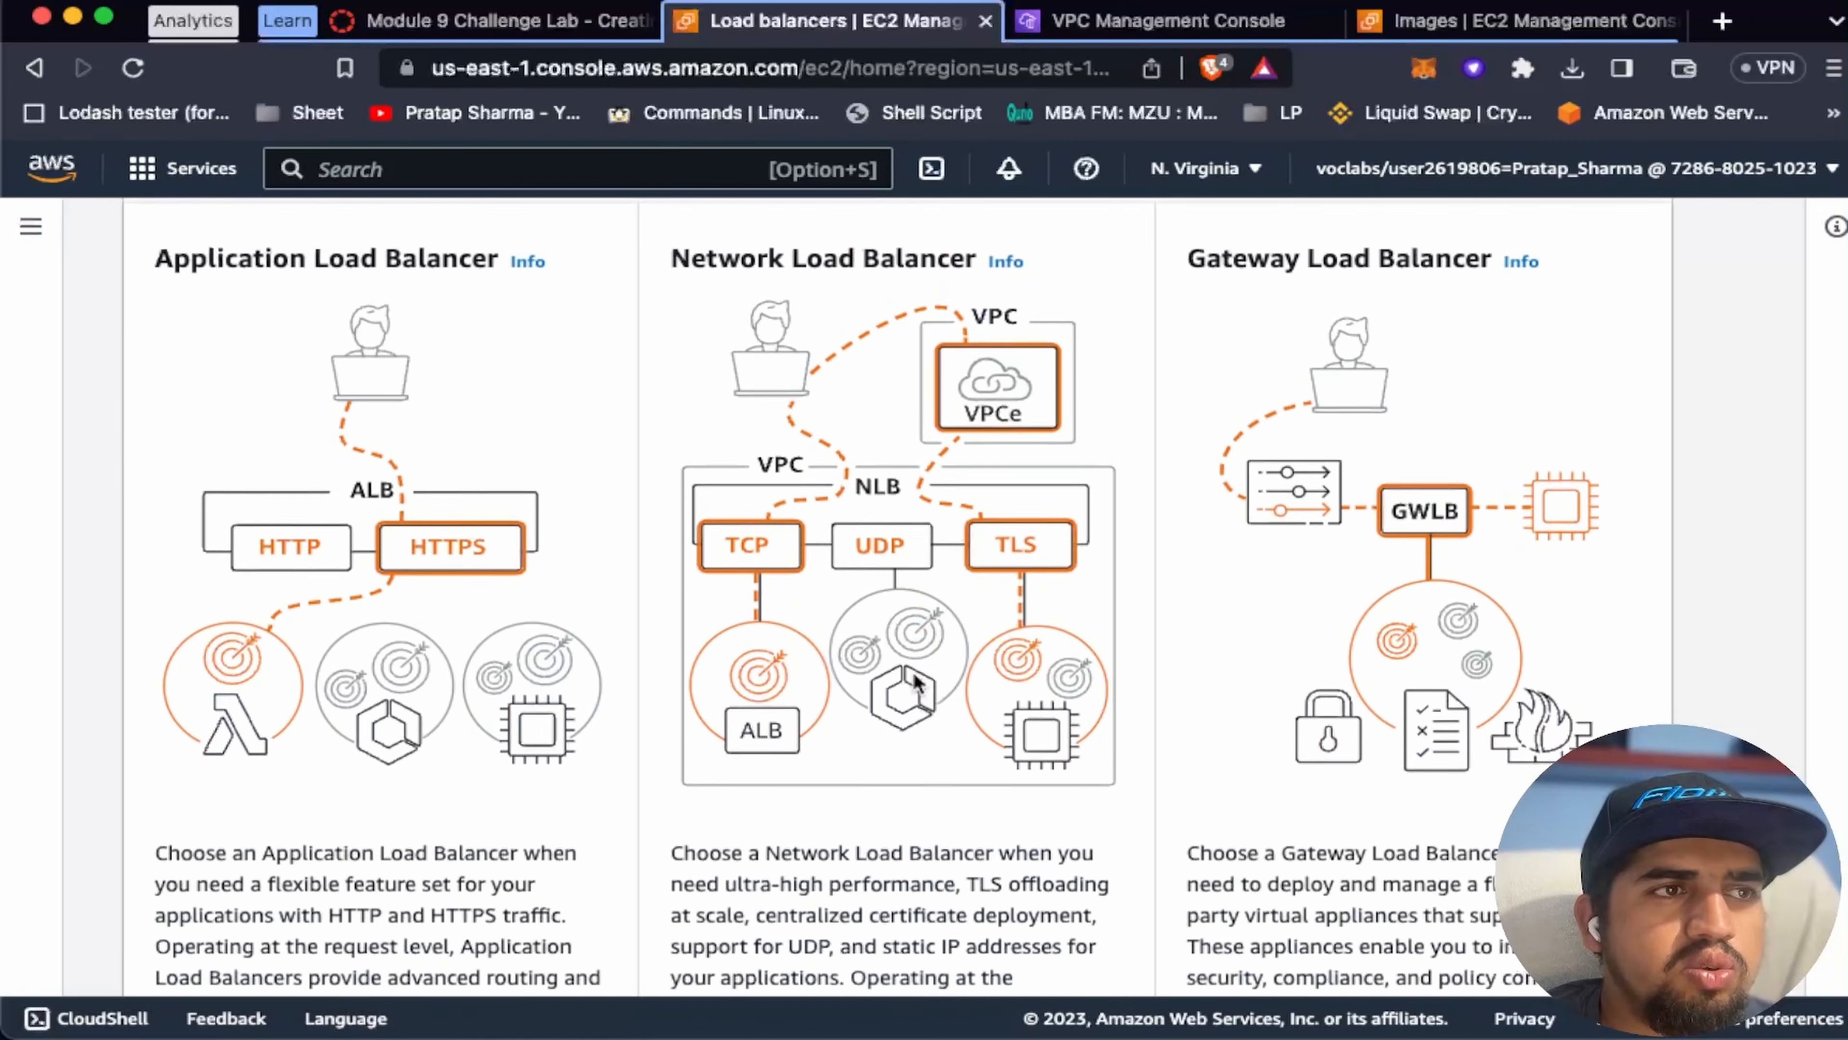
scroll(912, 670, up, 3)
scroll(330, 558, down, 9)
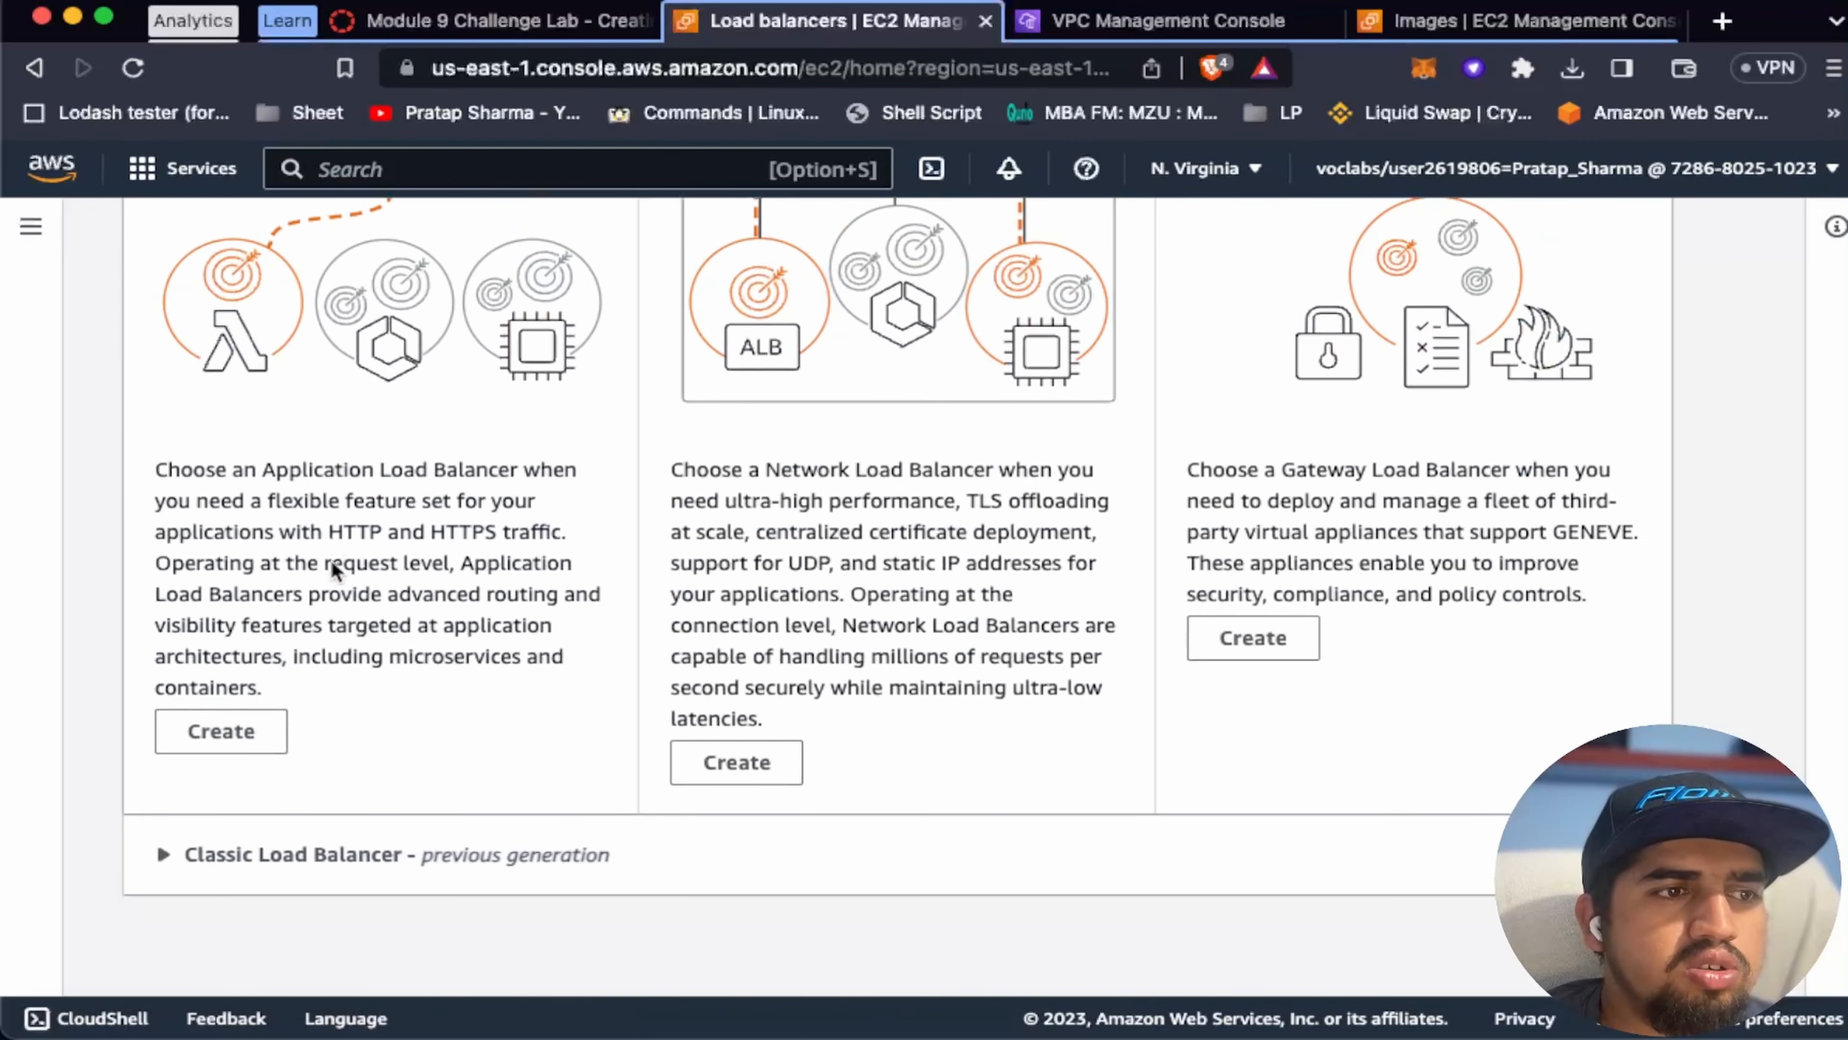
click(222, 730)
scroll(847, 564, down, 1)
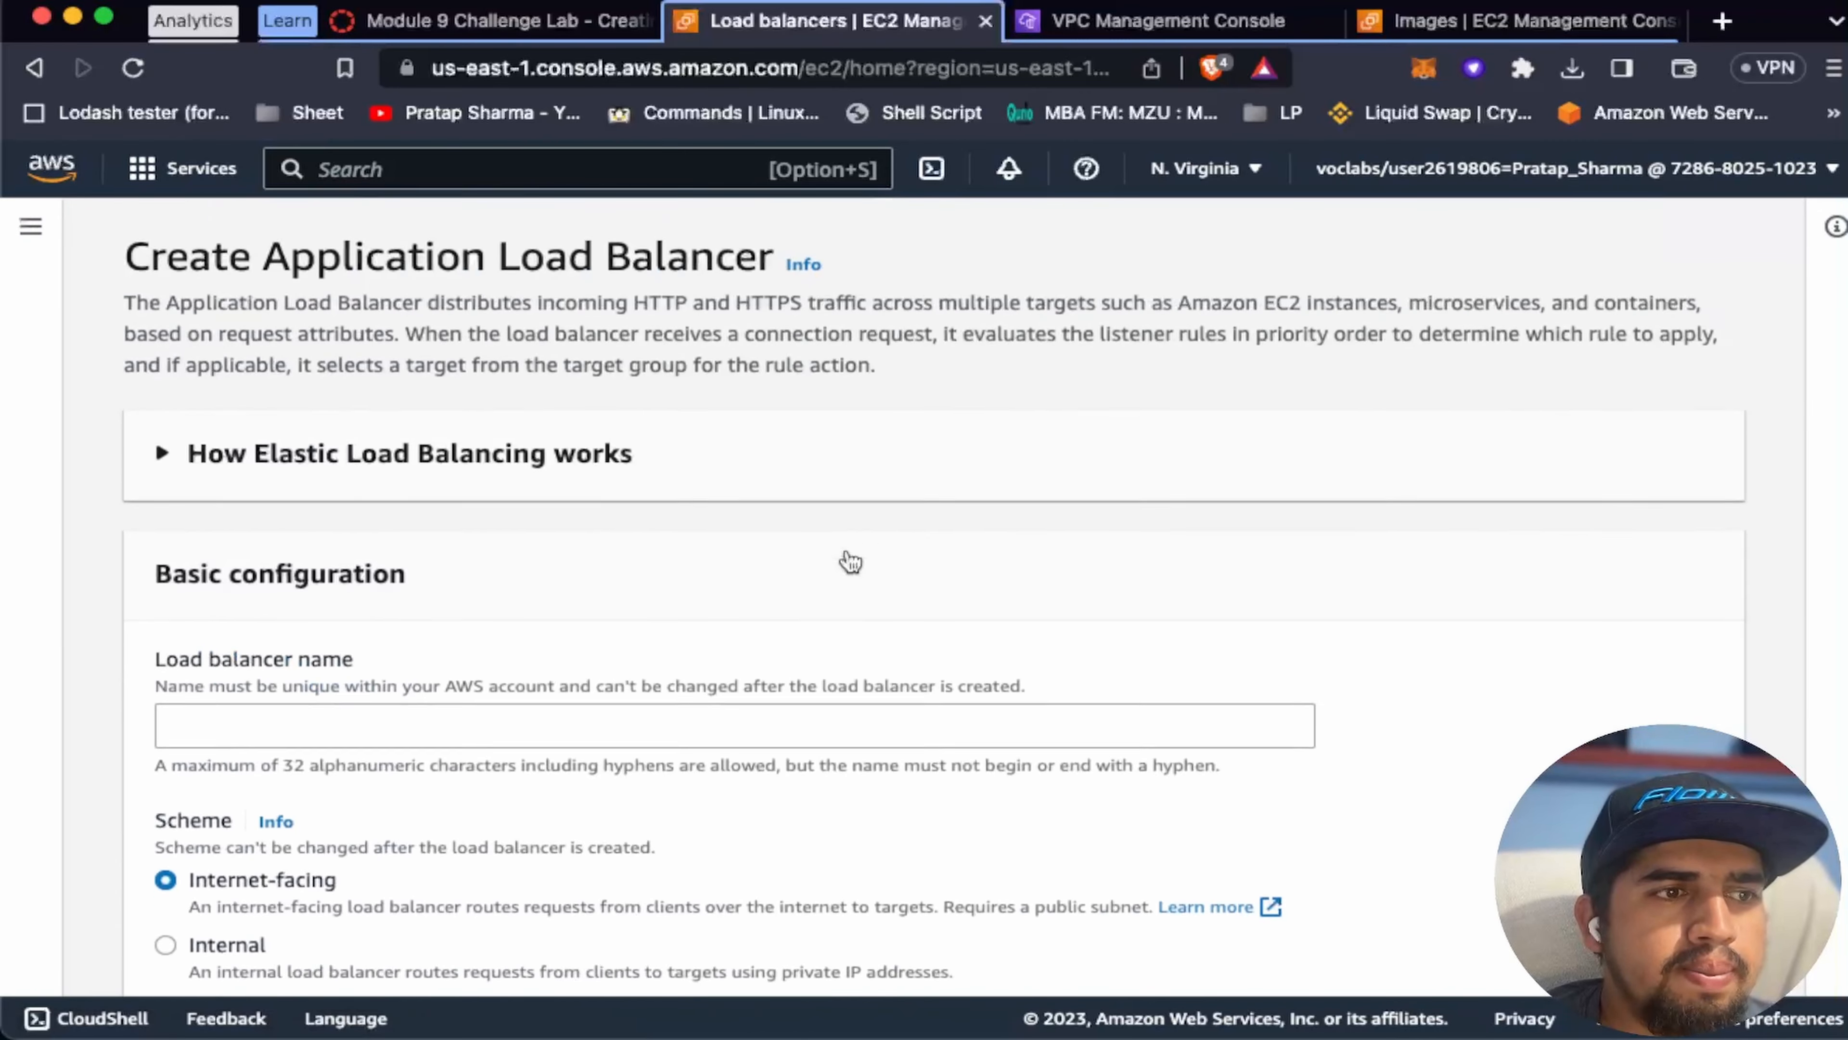
Step: Check the lab instructions for the load balancer and name it LWP-LB
scroll(850, 563, down, 3)
click(313, 486)
click(495, 19)
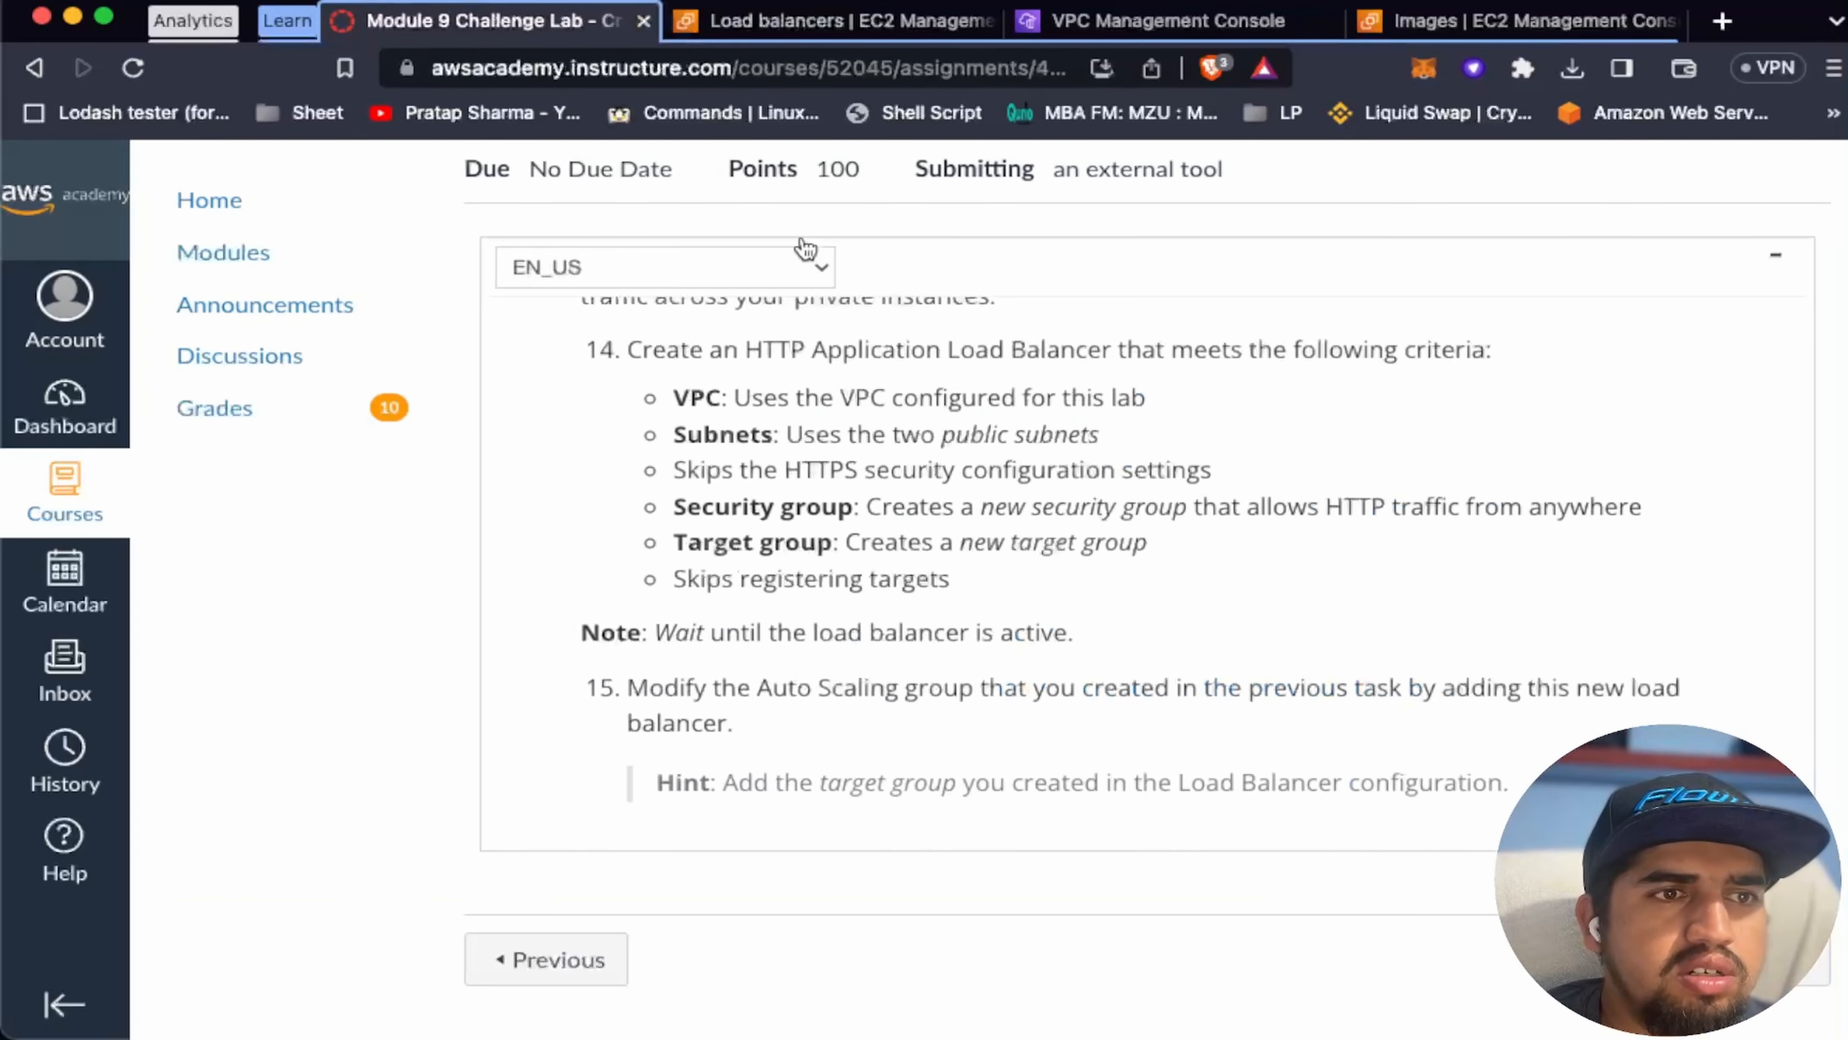
click(837, 20)
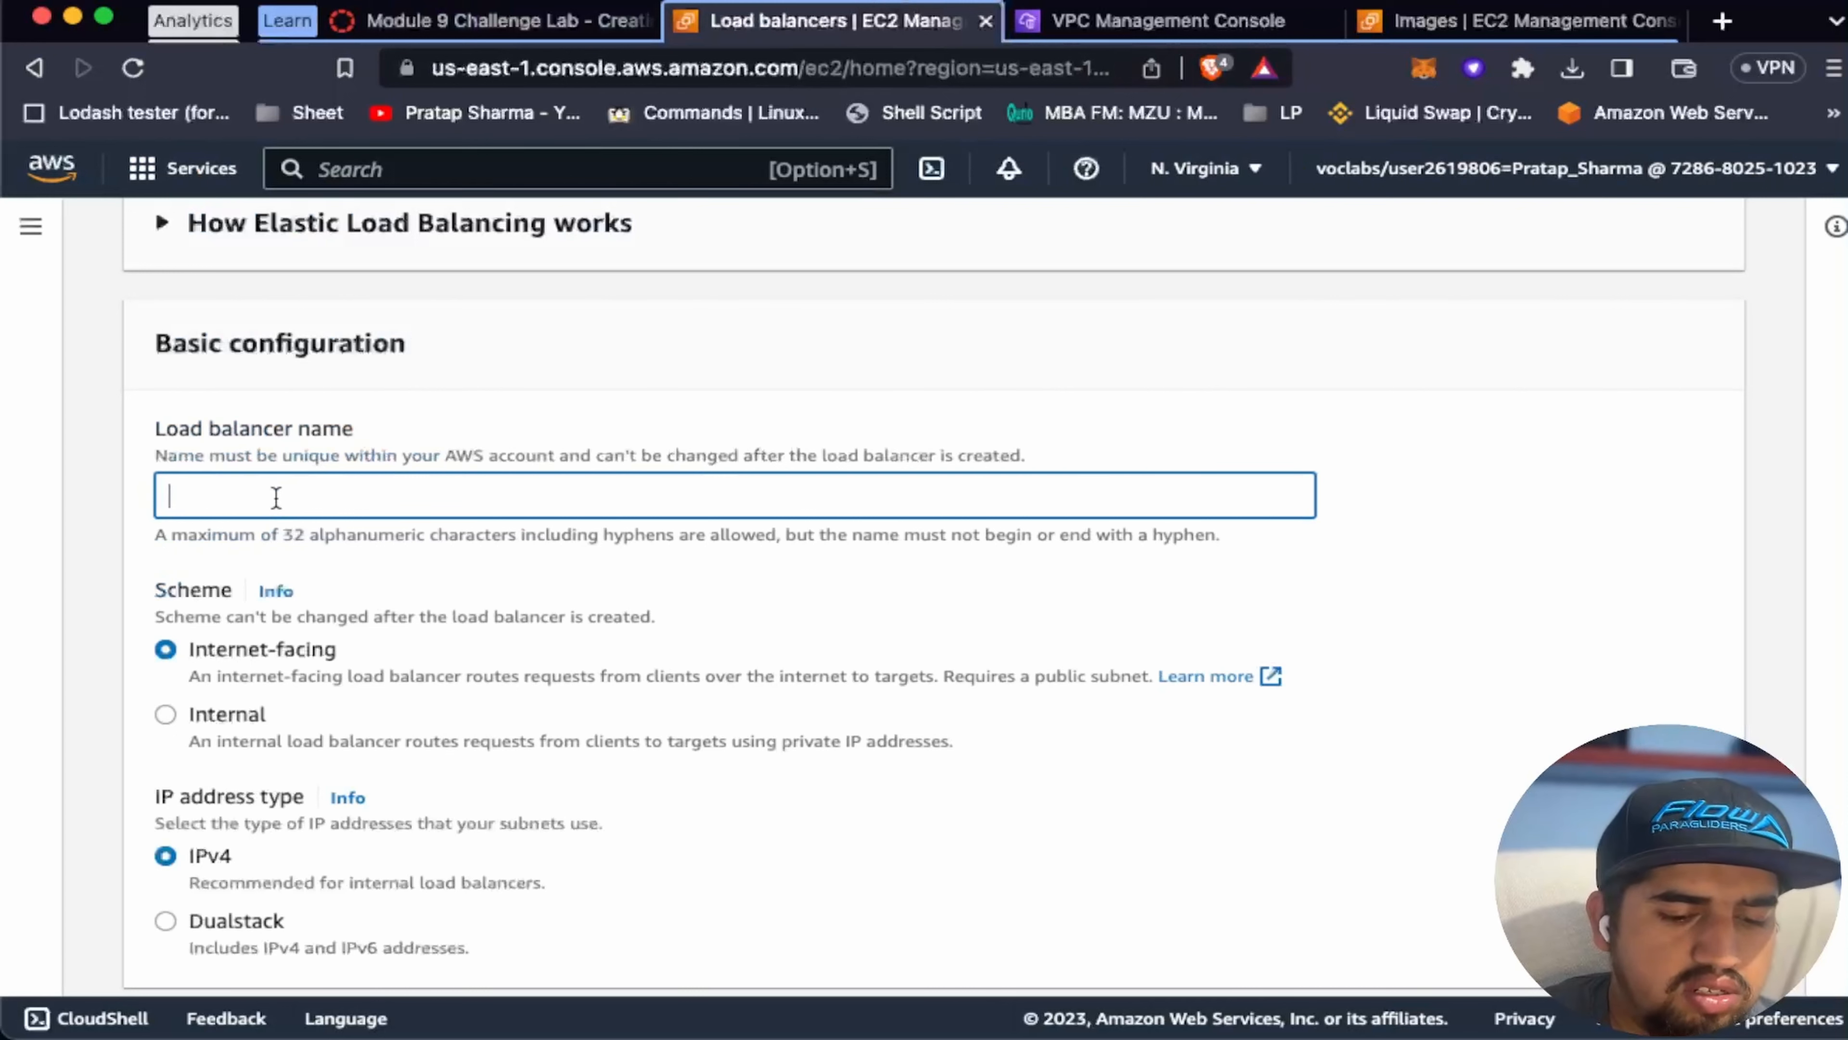
text(LWP-)
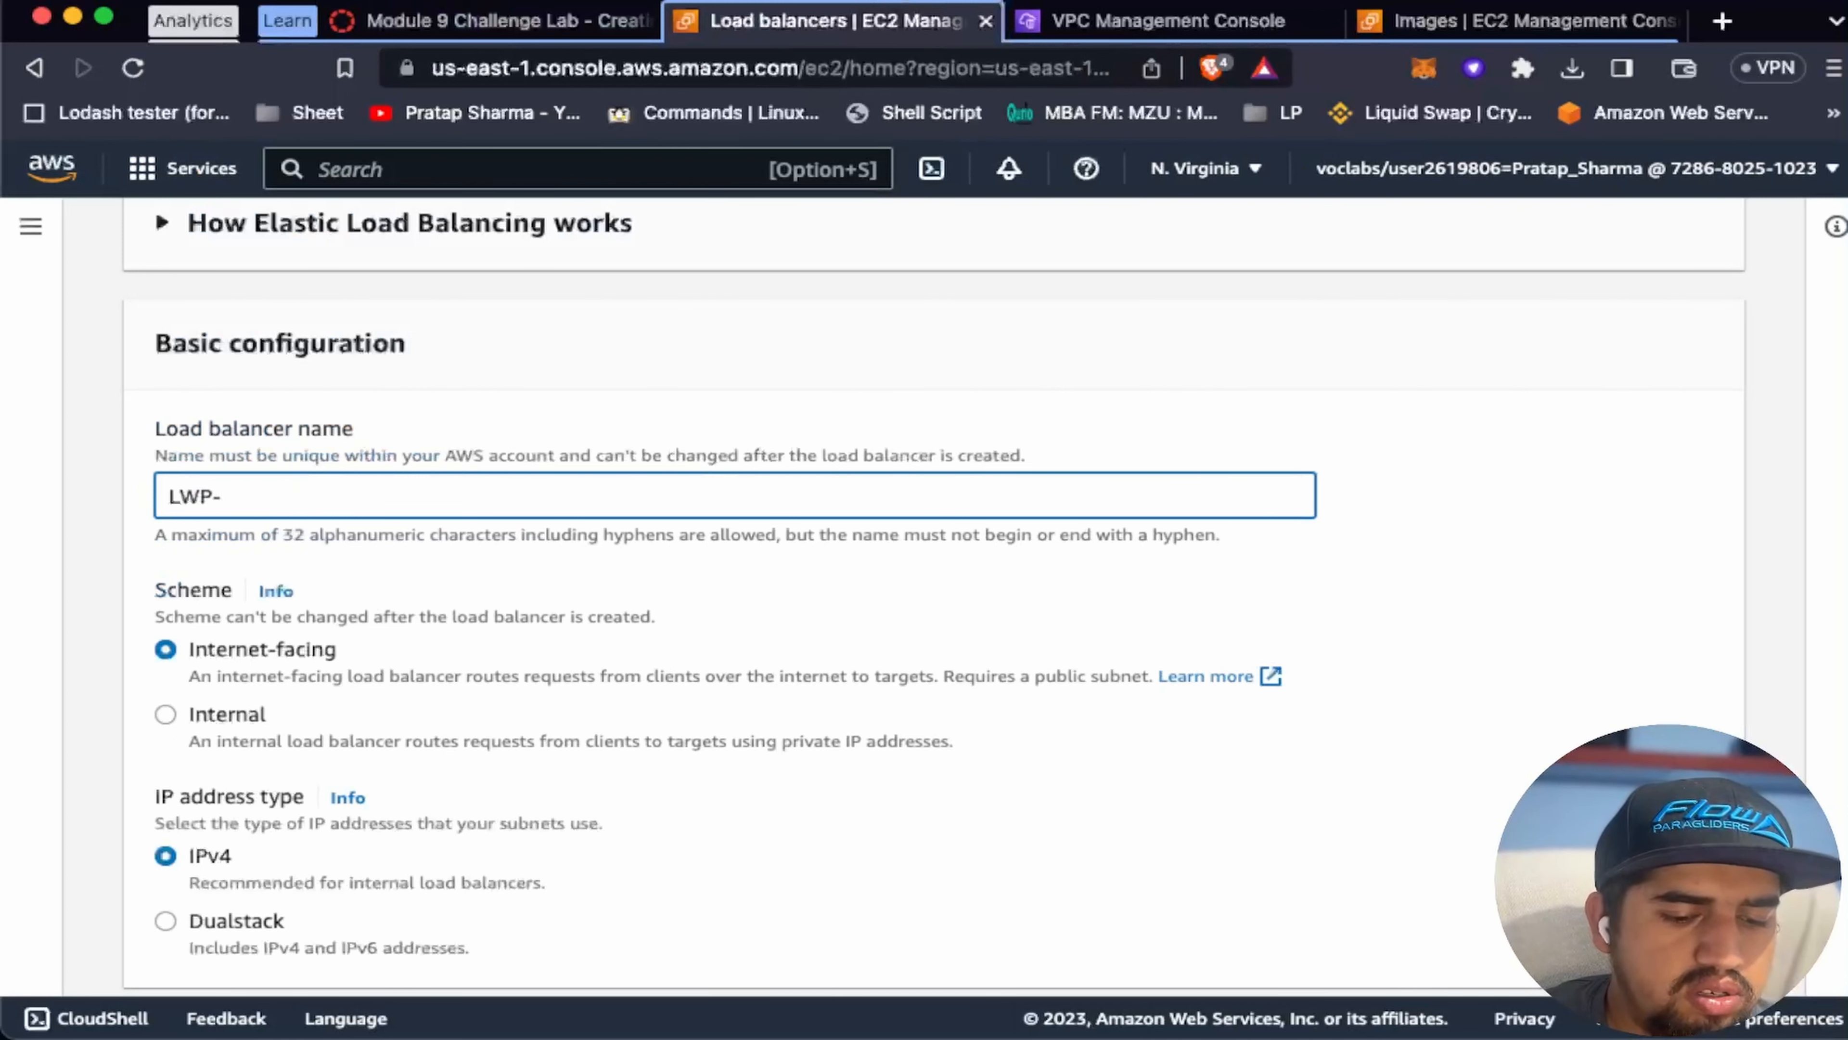
text(LB)
scroll(495, 517, down, 2)
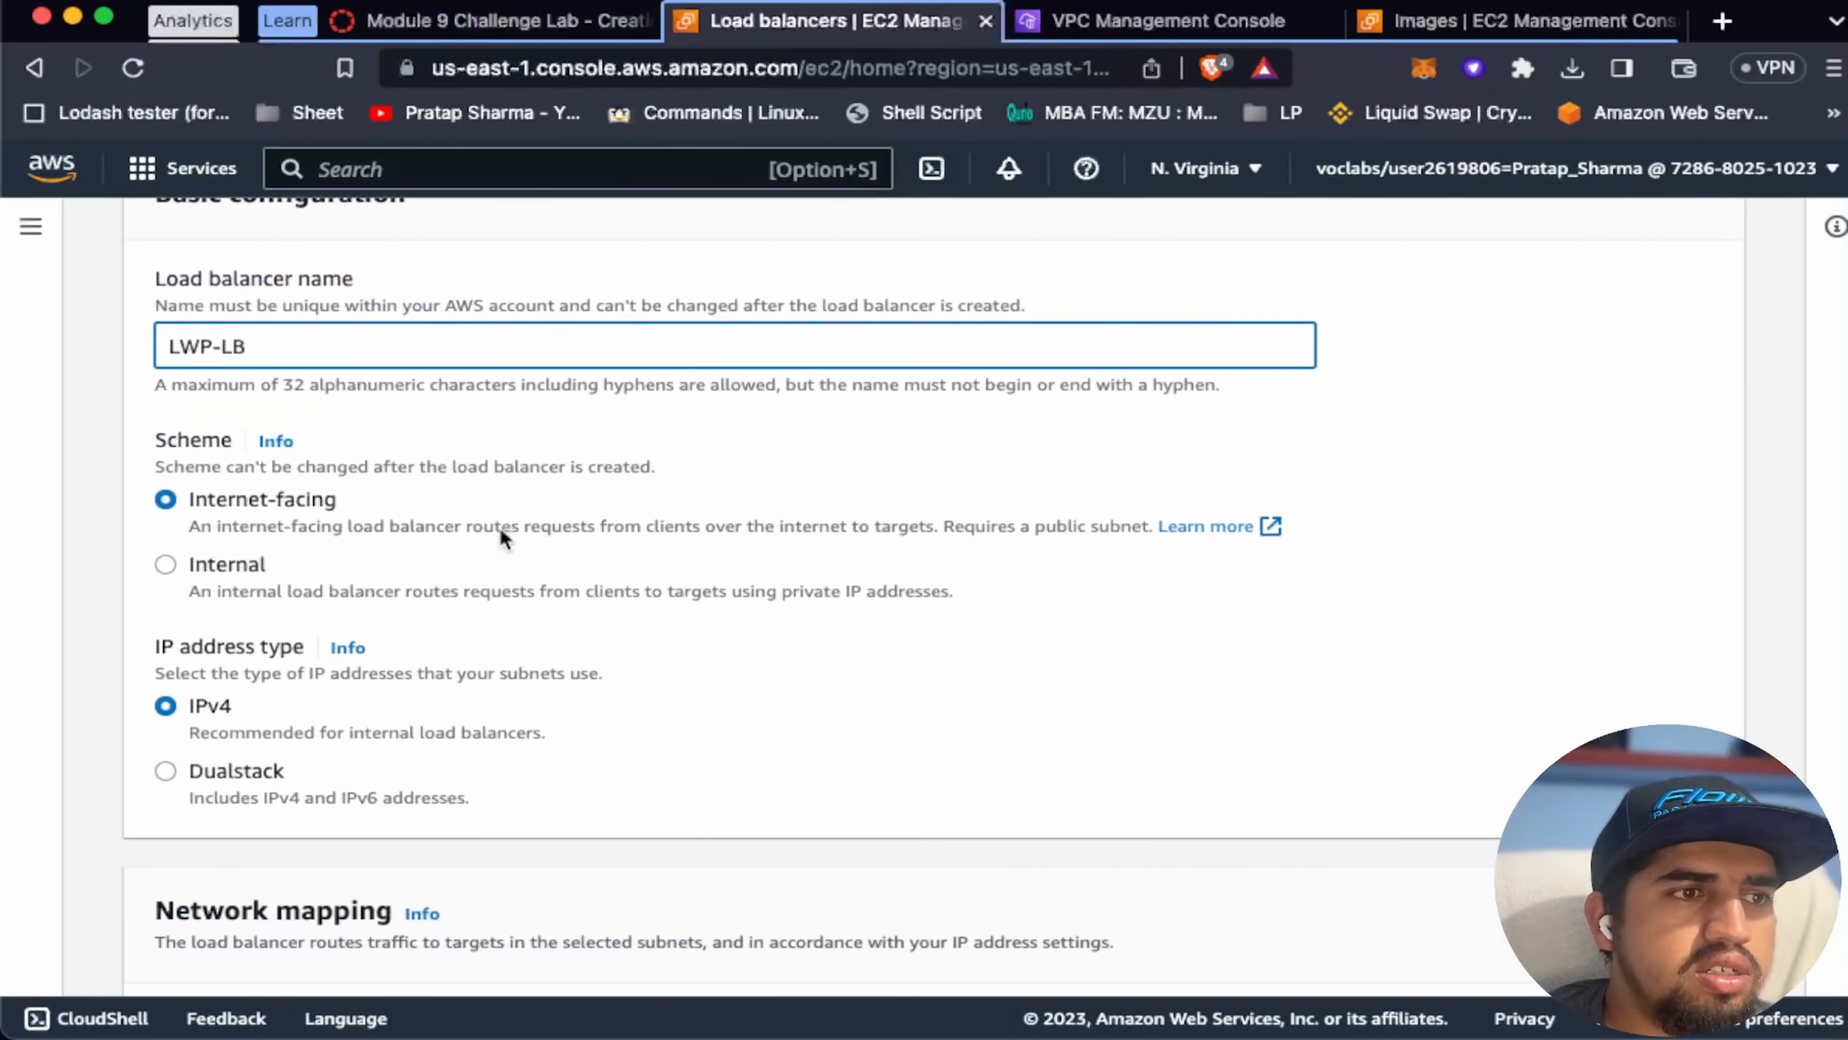
Step: Check the required VPC in the lab instructions and set the load balancer's network mapping to Lab VPC
scroll(501, 527, down, 1)
scroll(681, 623, down, 8)
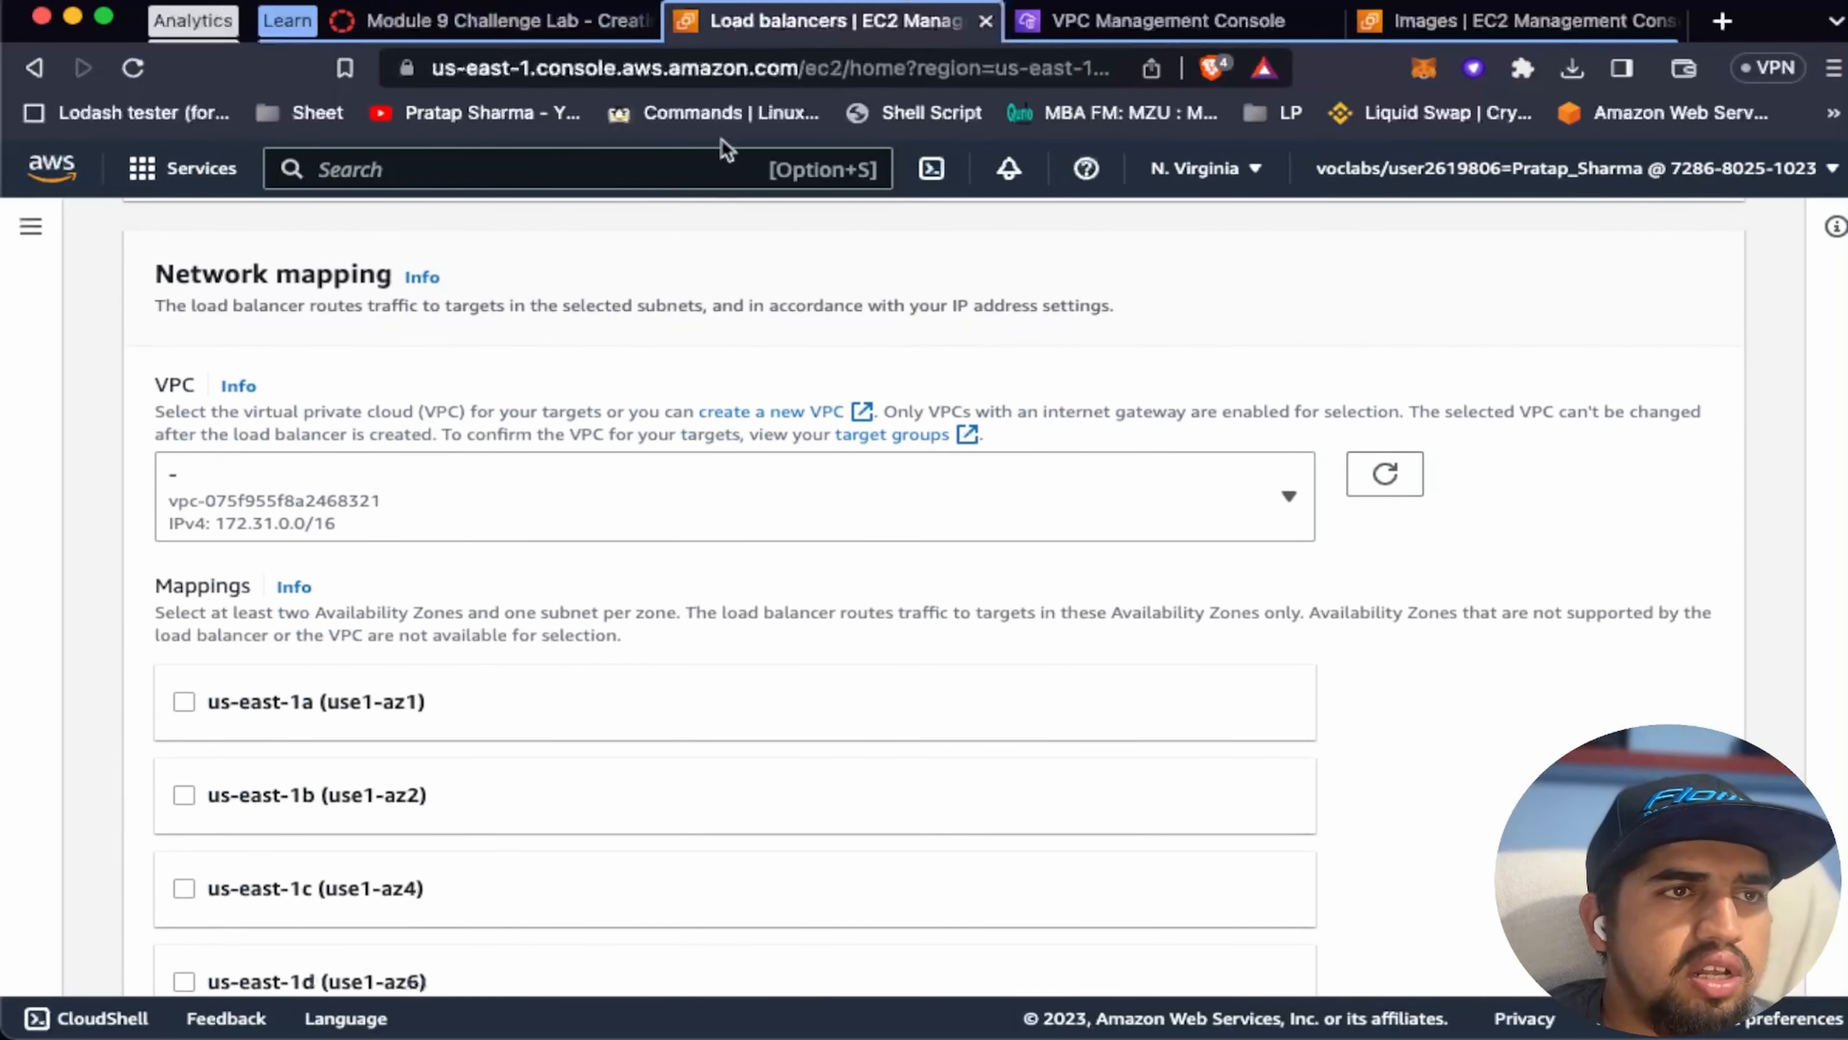
click(495, 20)
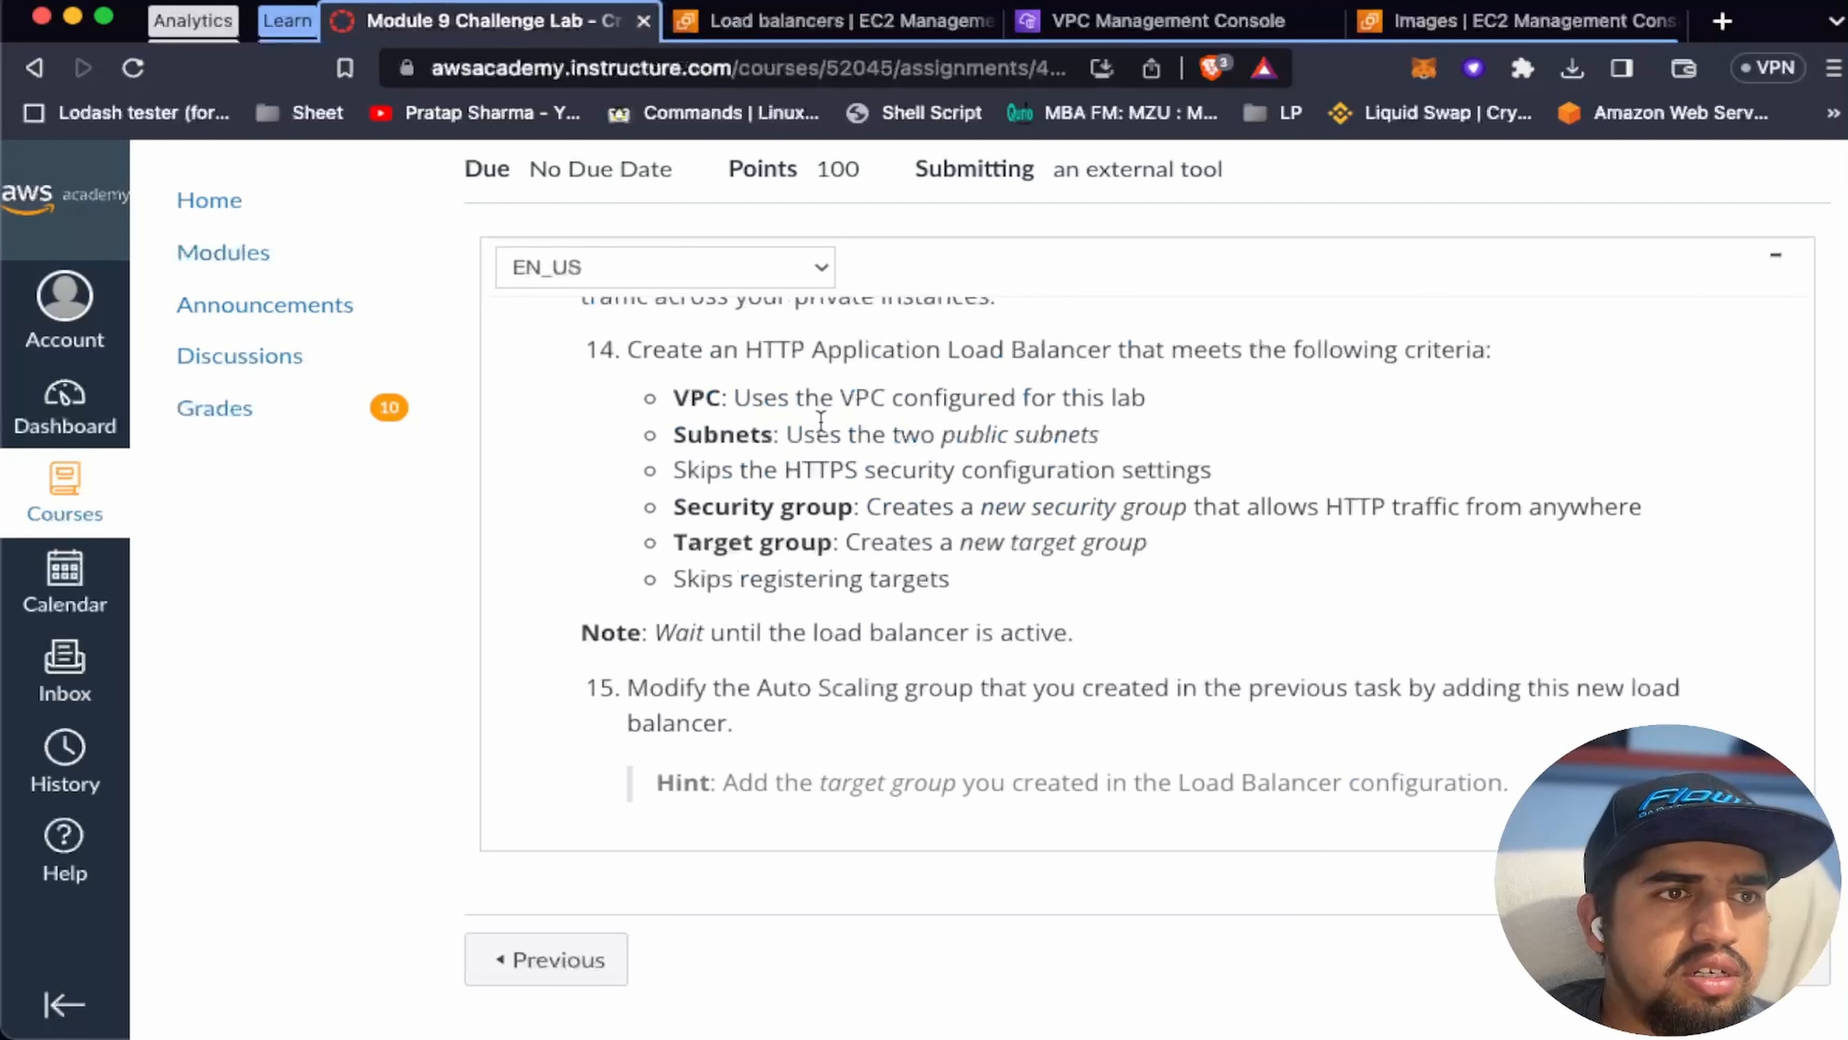
scroll(820, 421, up, 1)
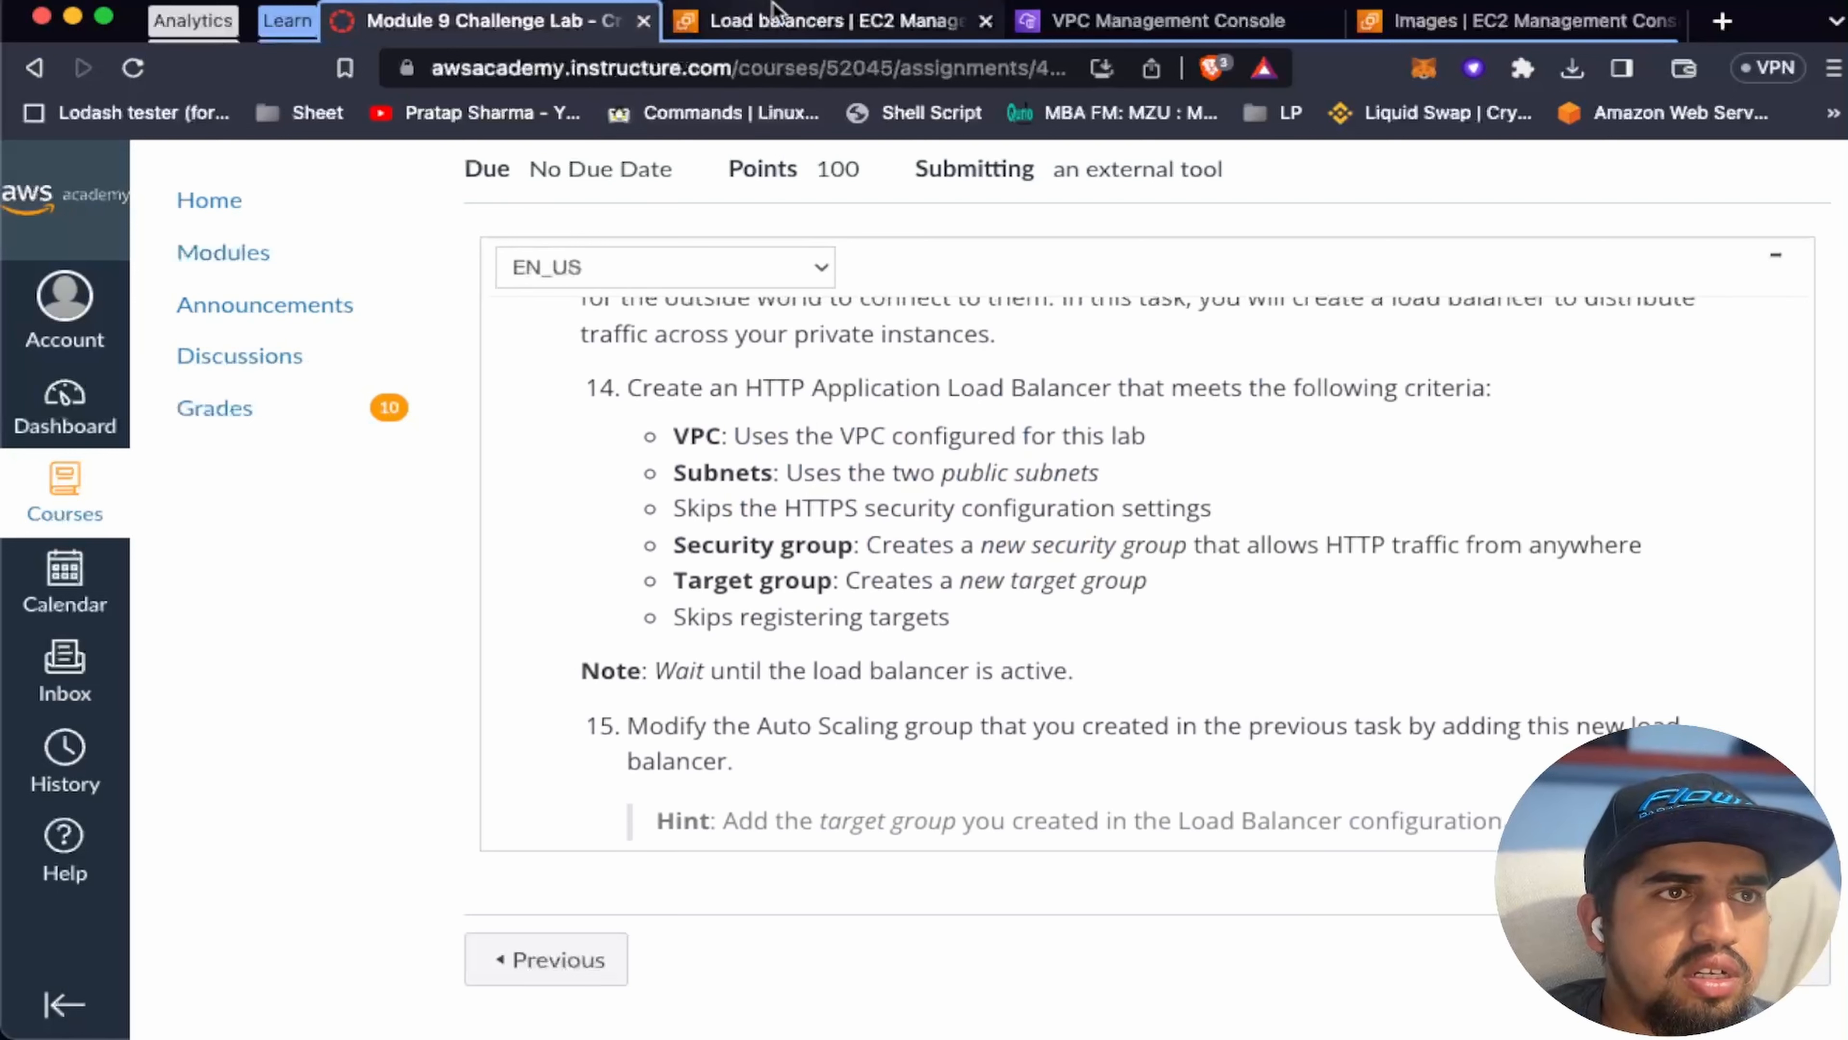
click(771, 20)
scroll(655, 520, up, 1)
click(1226, 536)
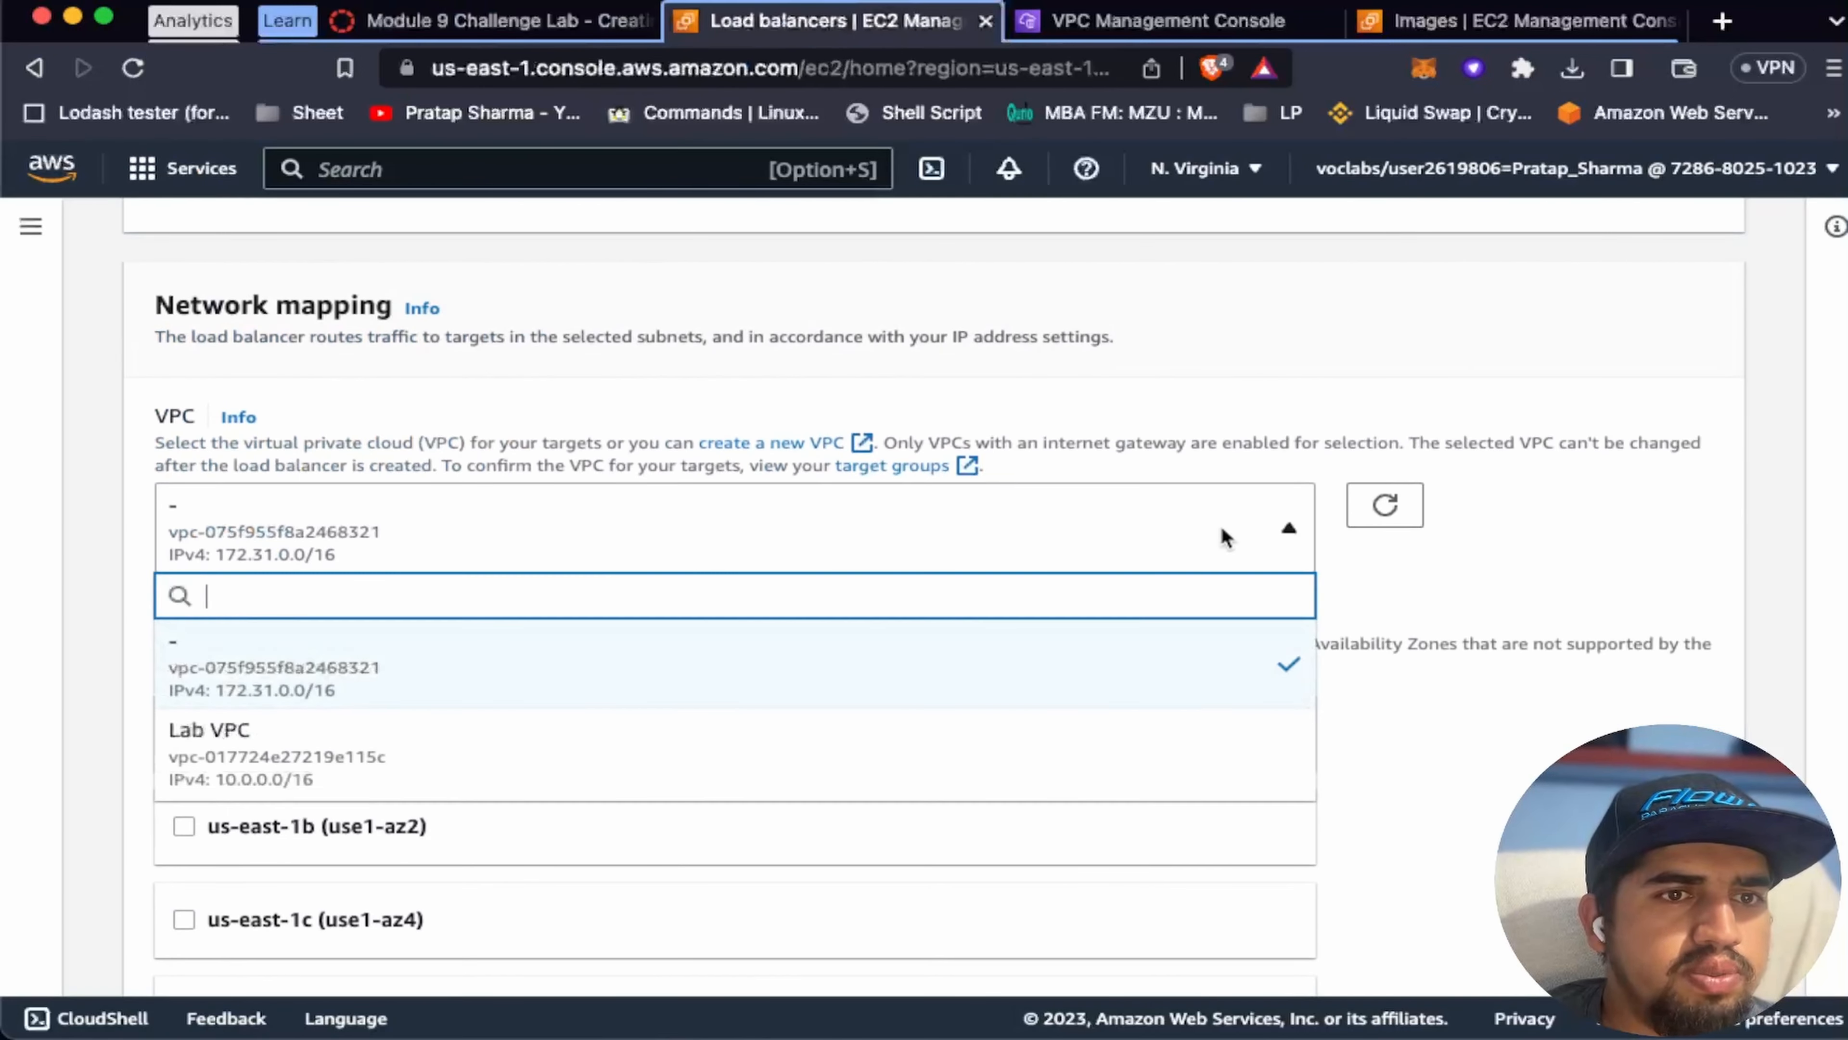
click(288, 743)
scroll(801, 611, down, 3)
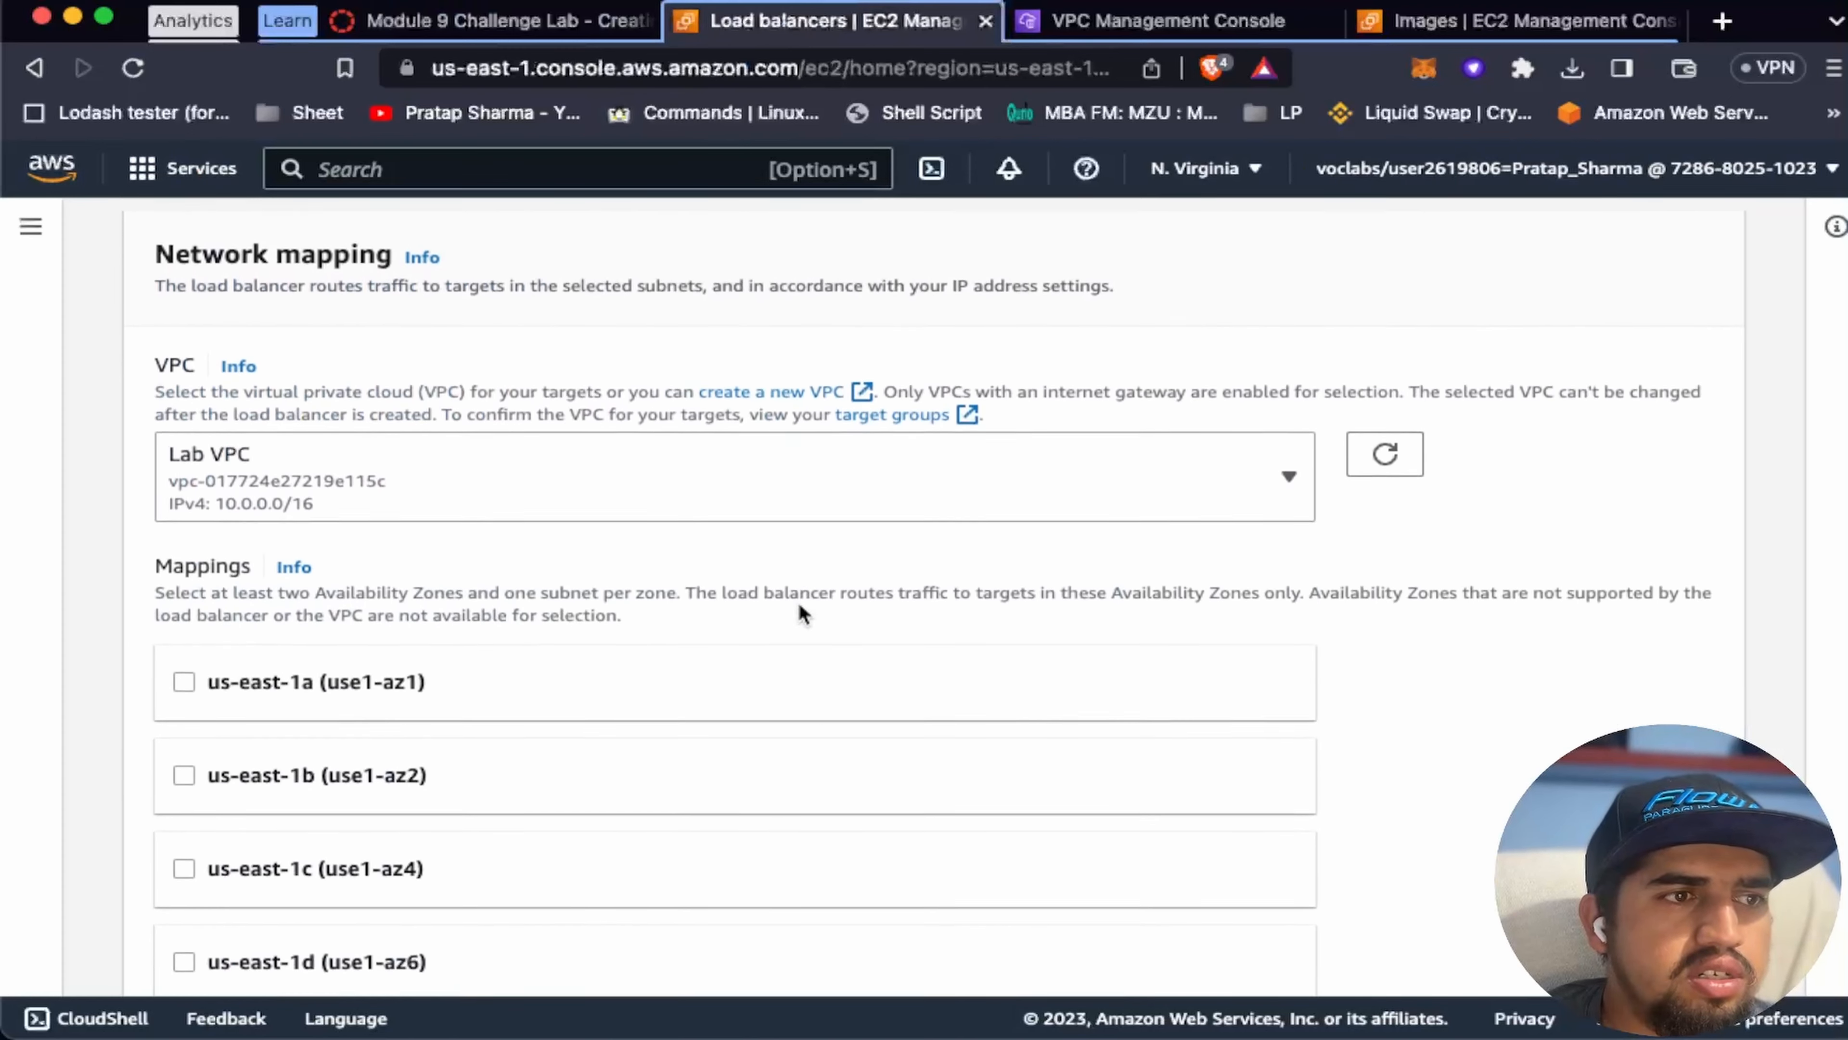
Step: Map the load balancer to us-east-1a with Public Subnet 1 and us-east-1b with Public Subnet 2
scroll(800, 614, down, 1)
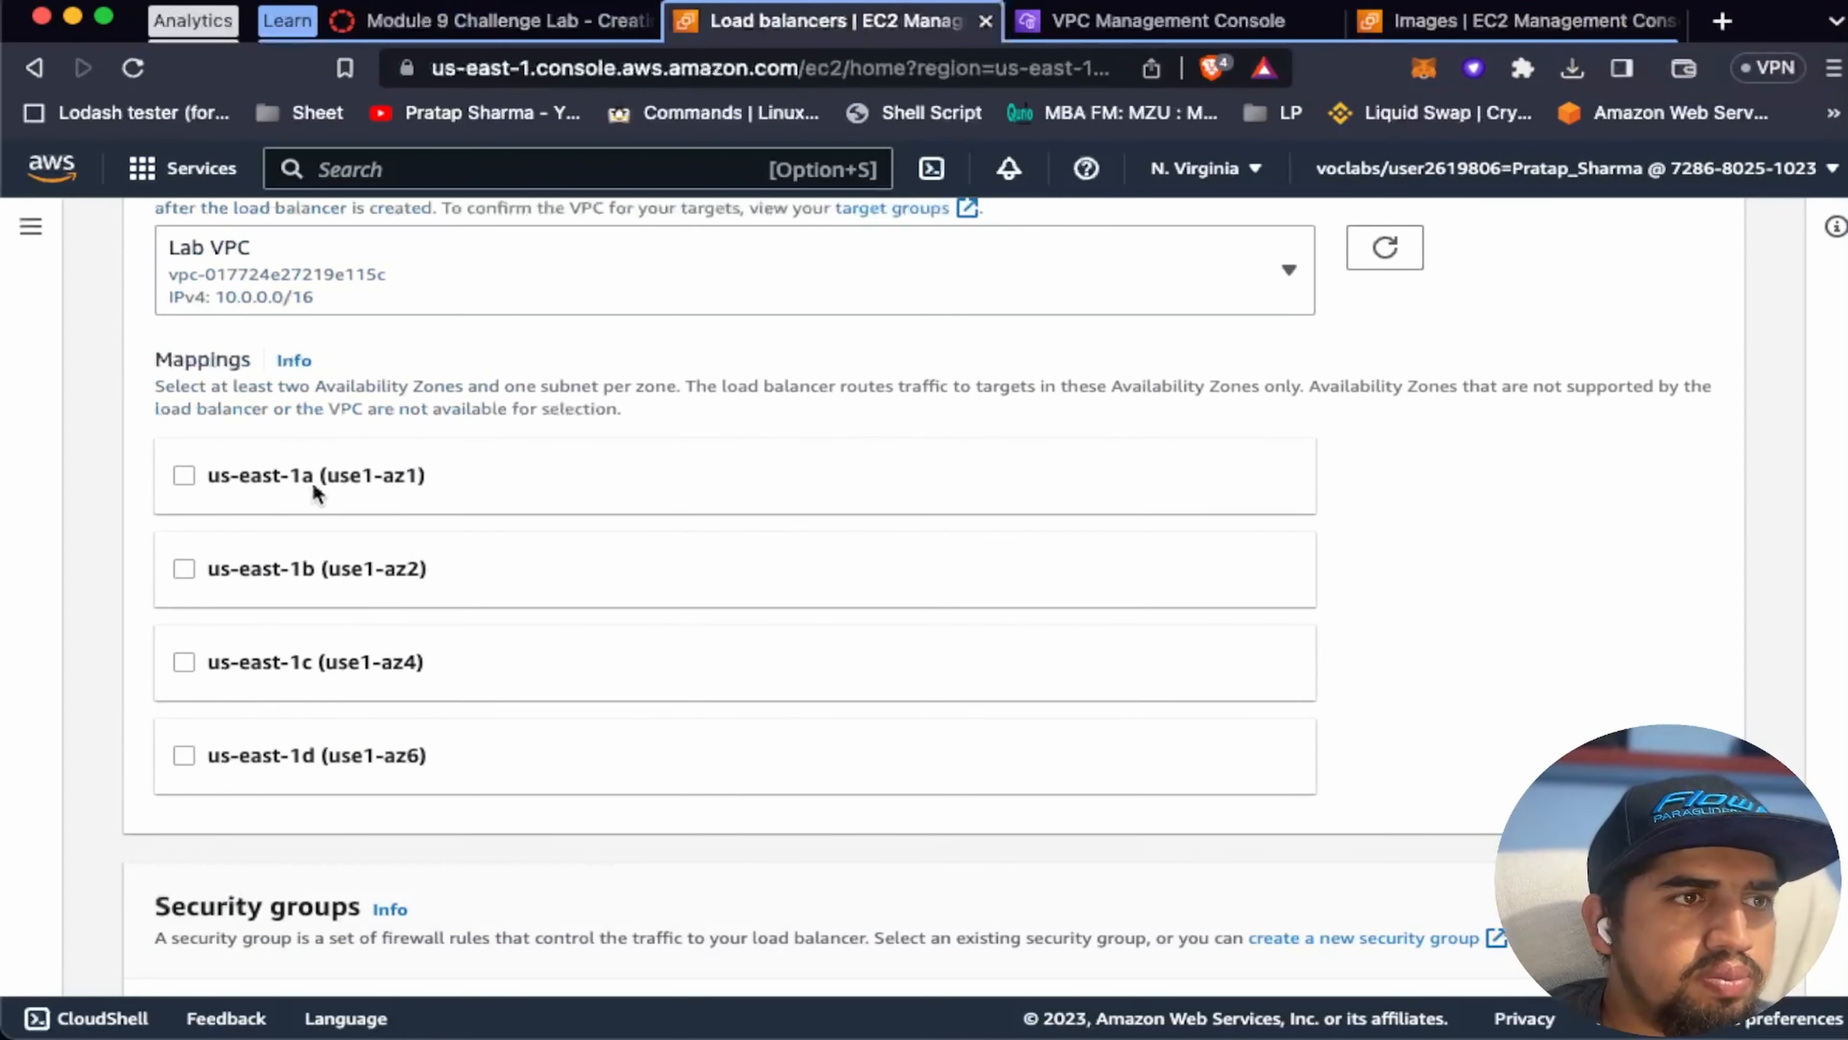
click(185, 476)
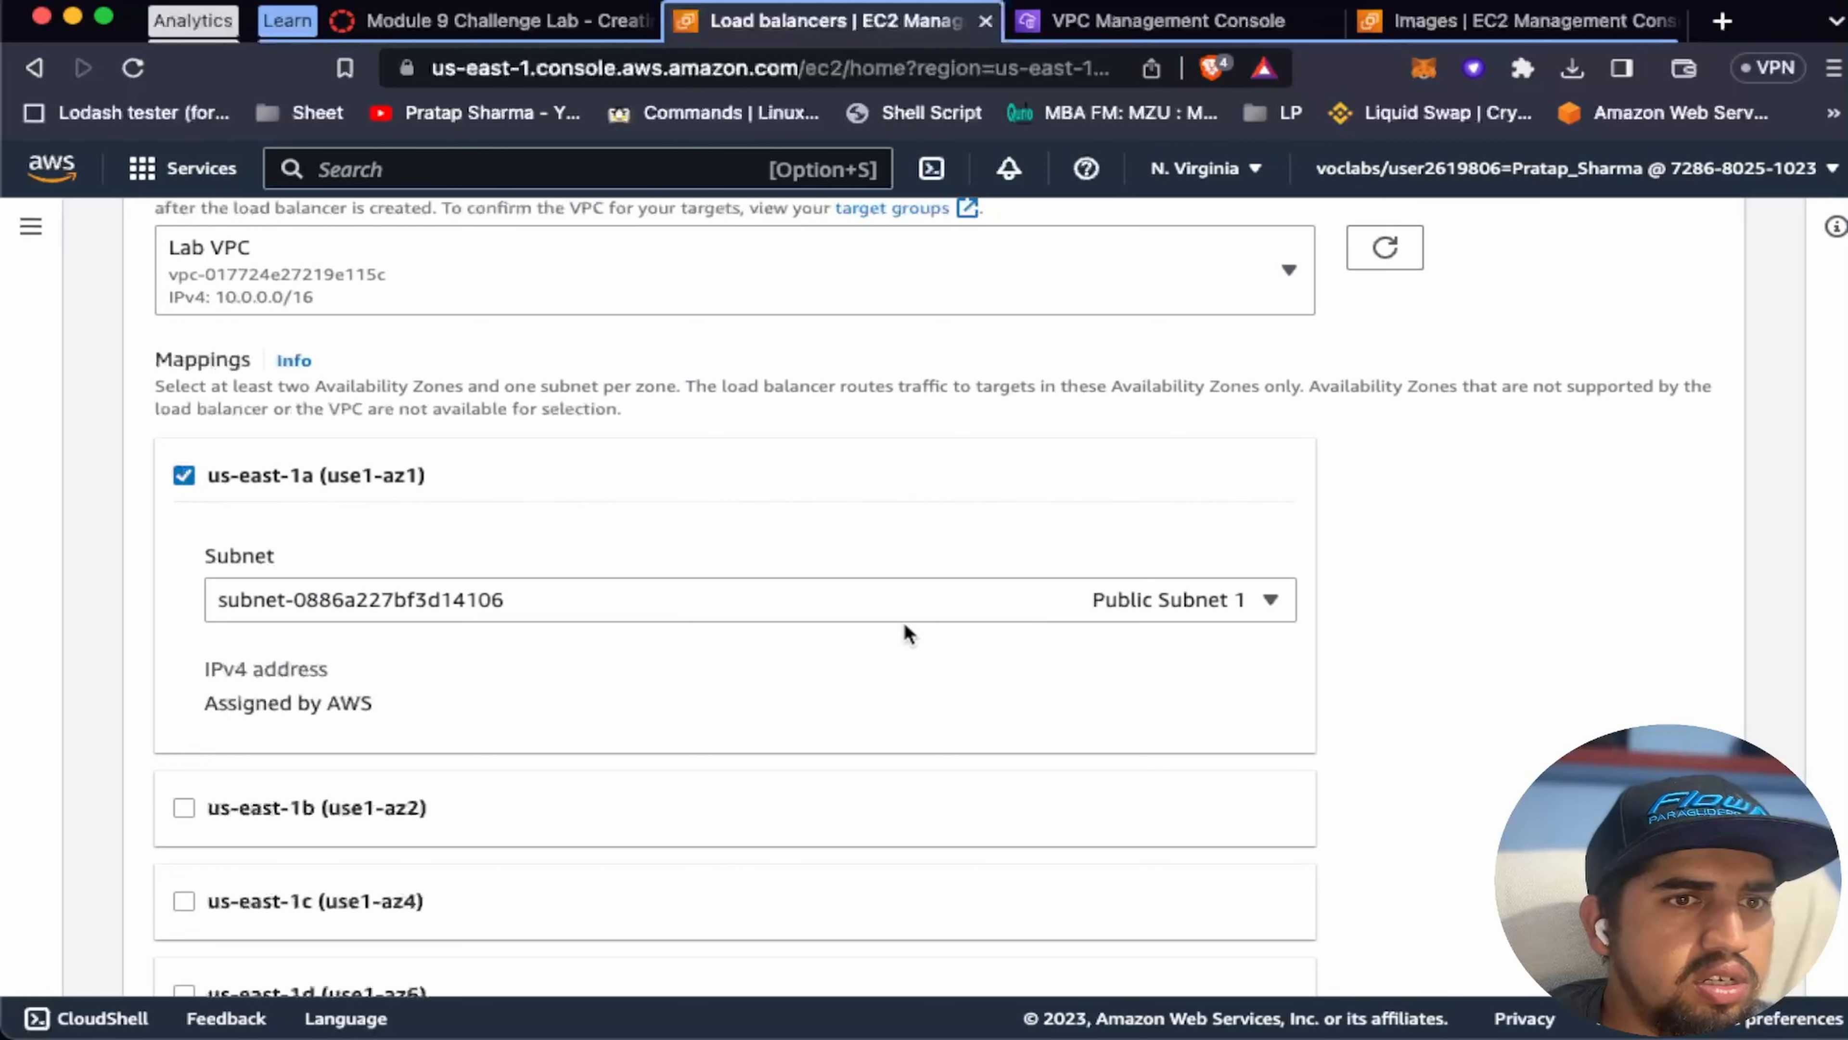
scroll(600, 518, down, 4)
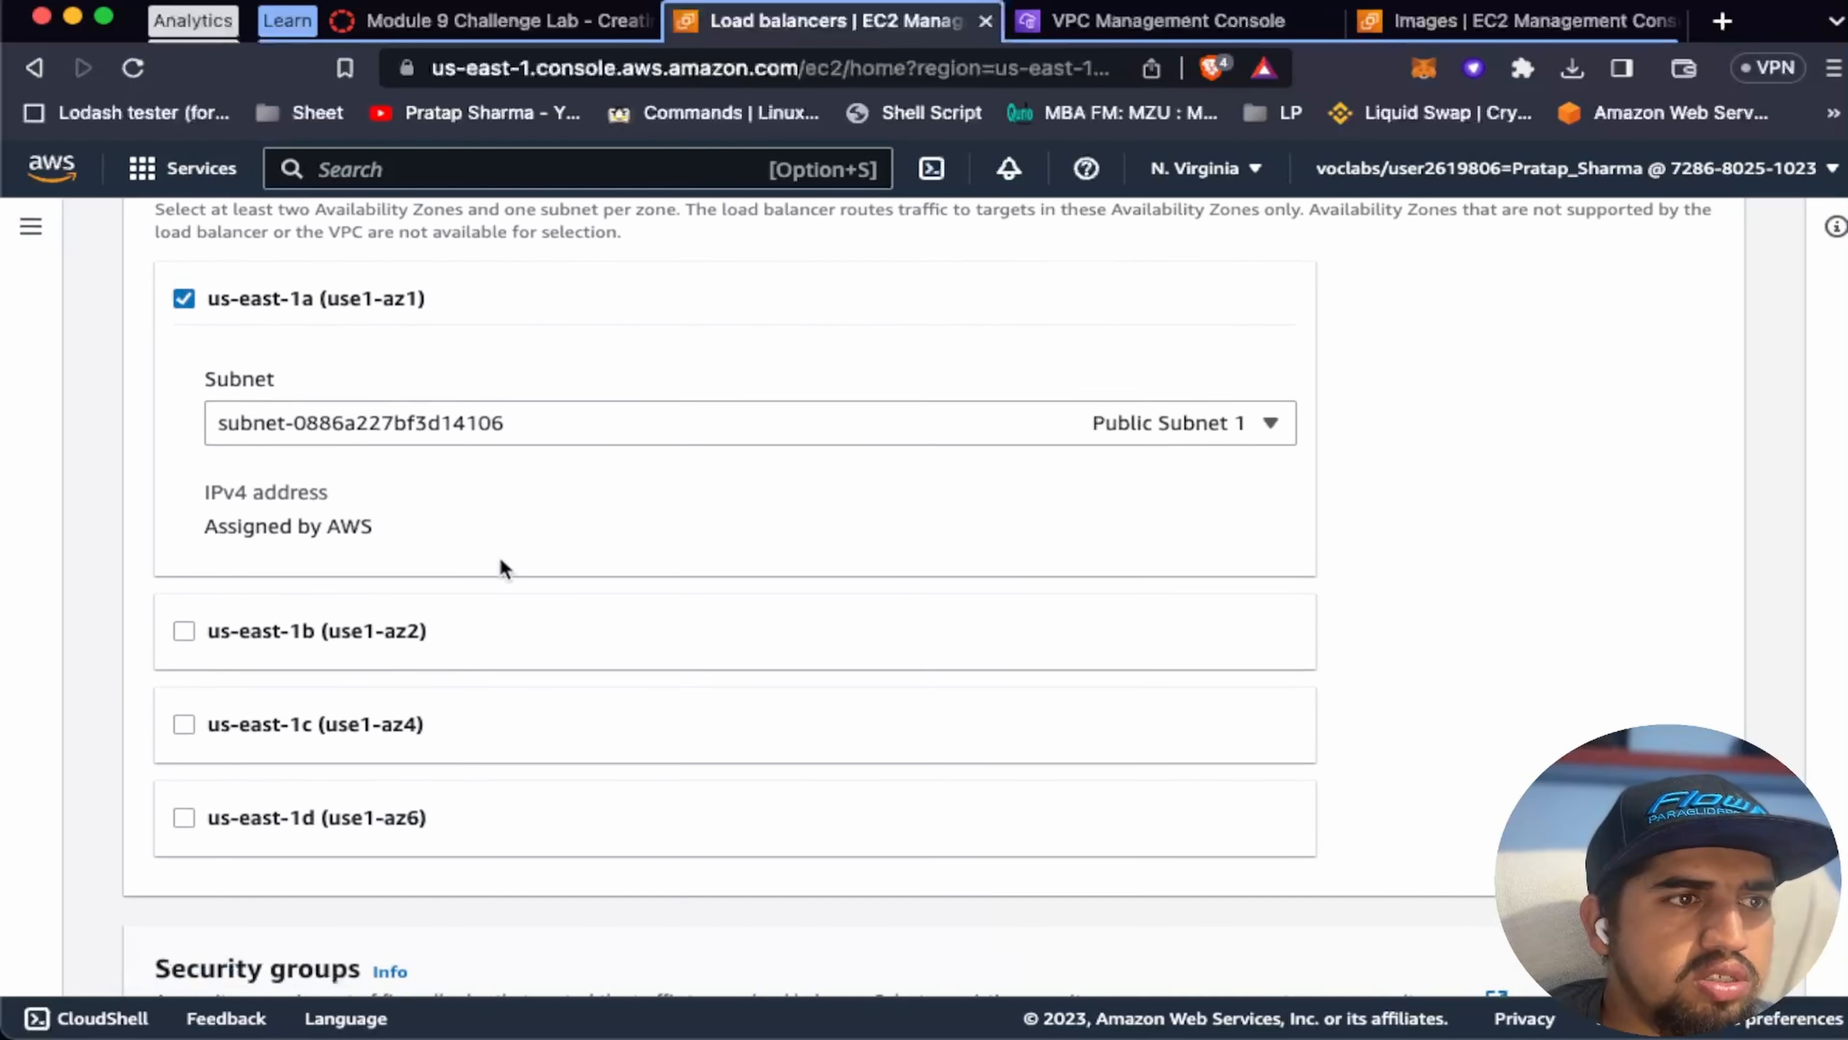
click(183, 631)
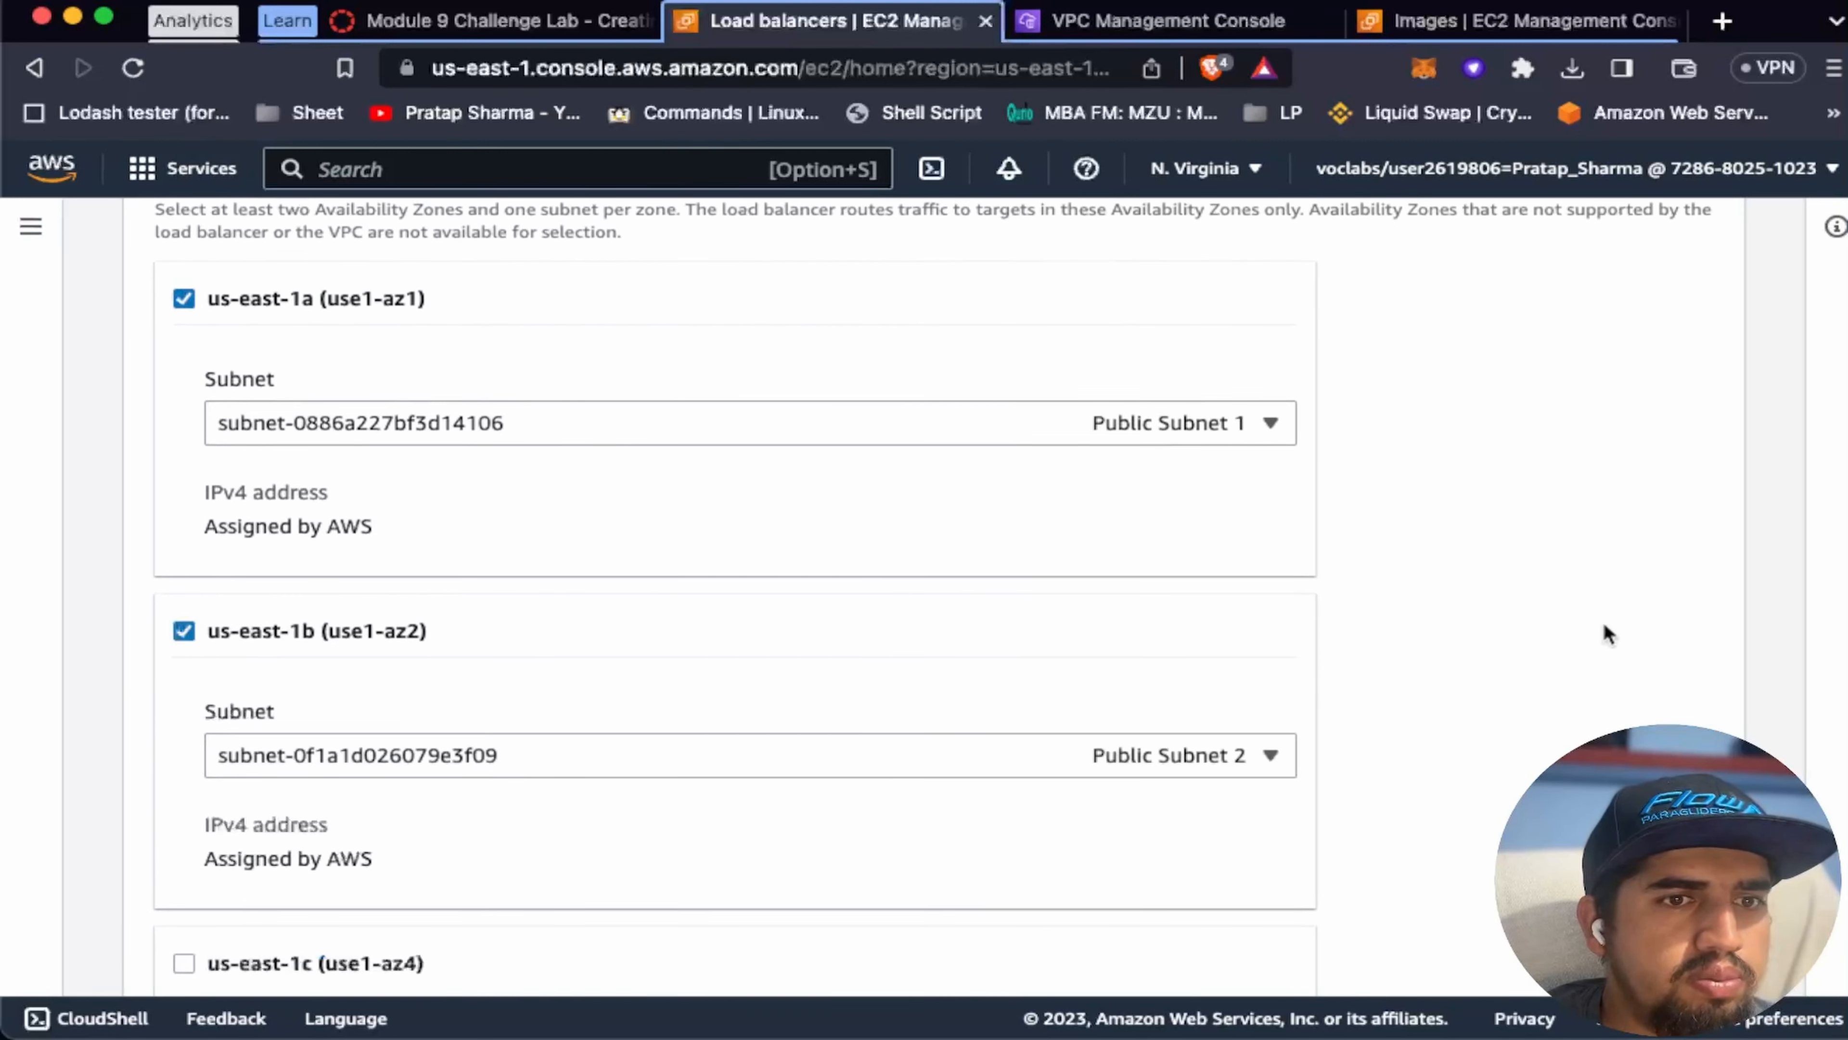
Step: Review the load balancer's network mapping and security group settings against the lab instructions
scroll(1498, 628, down, 5)
scroll(1497, 628, up, 9)
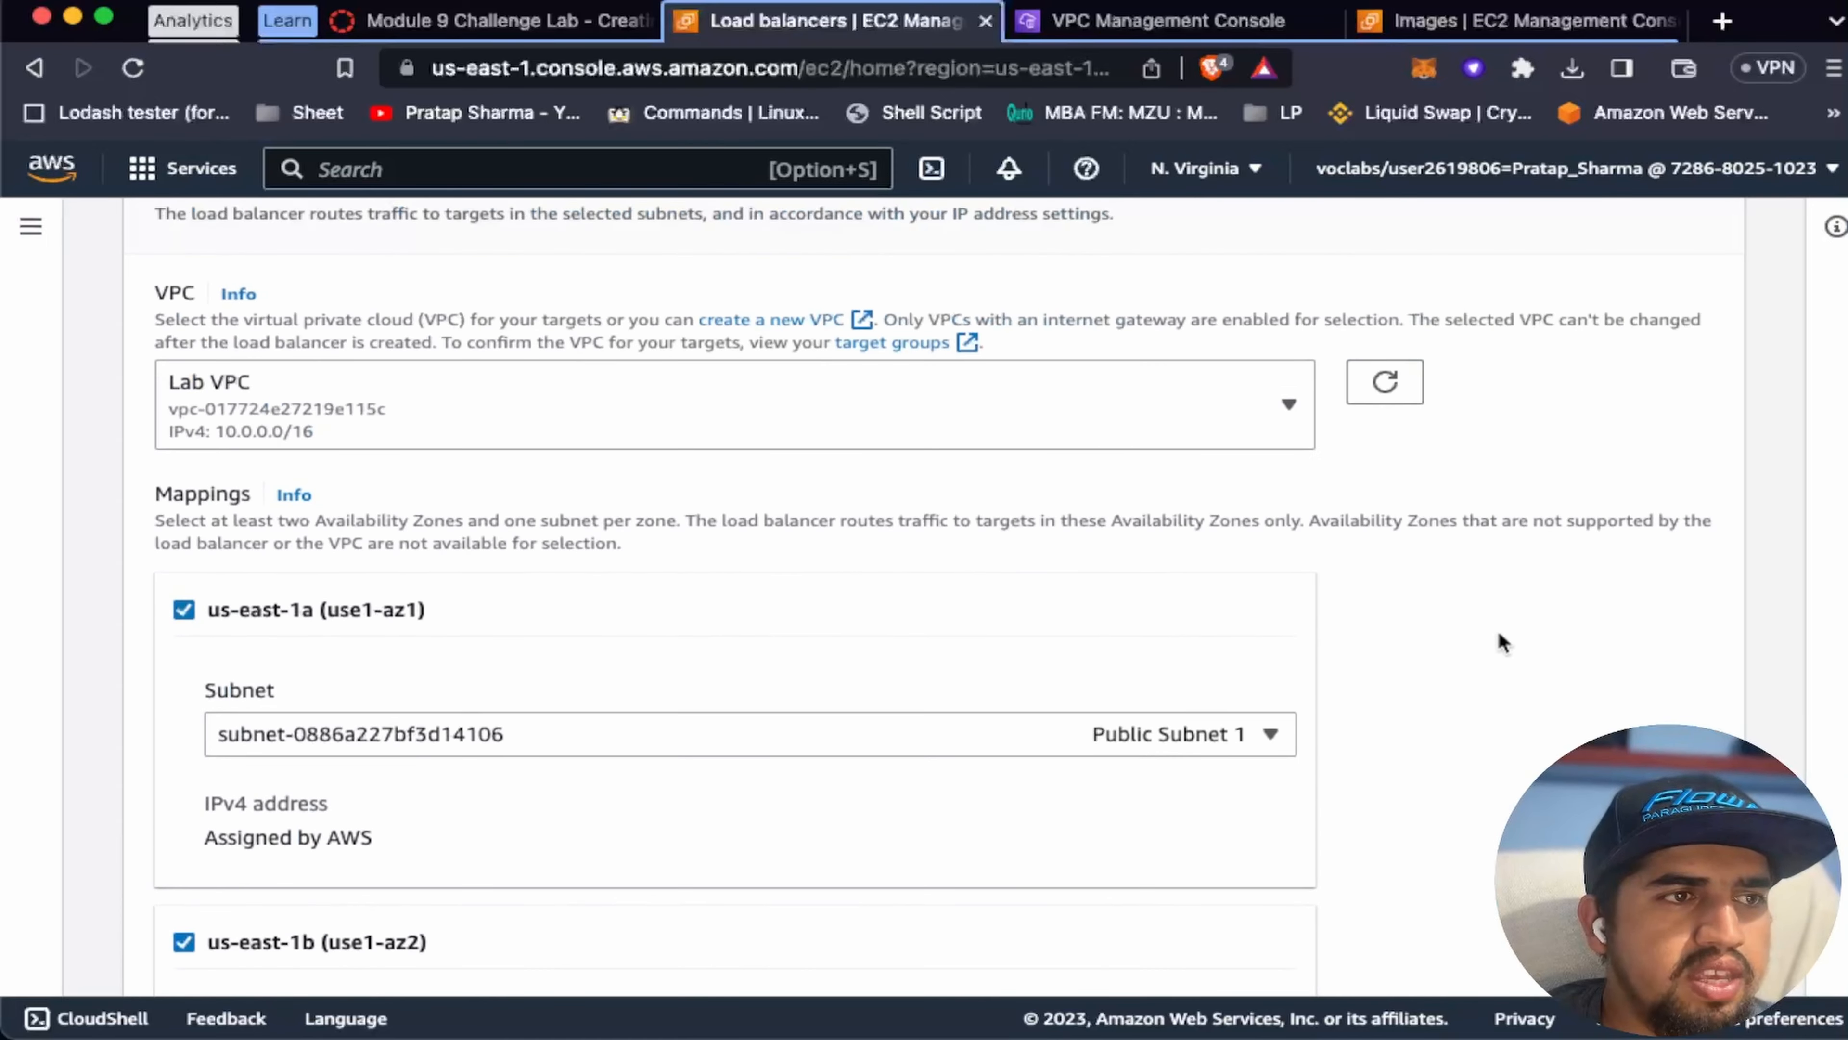
scroll(1498, 628, down, 10)
click(510, 20)
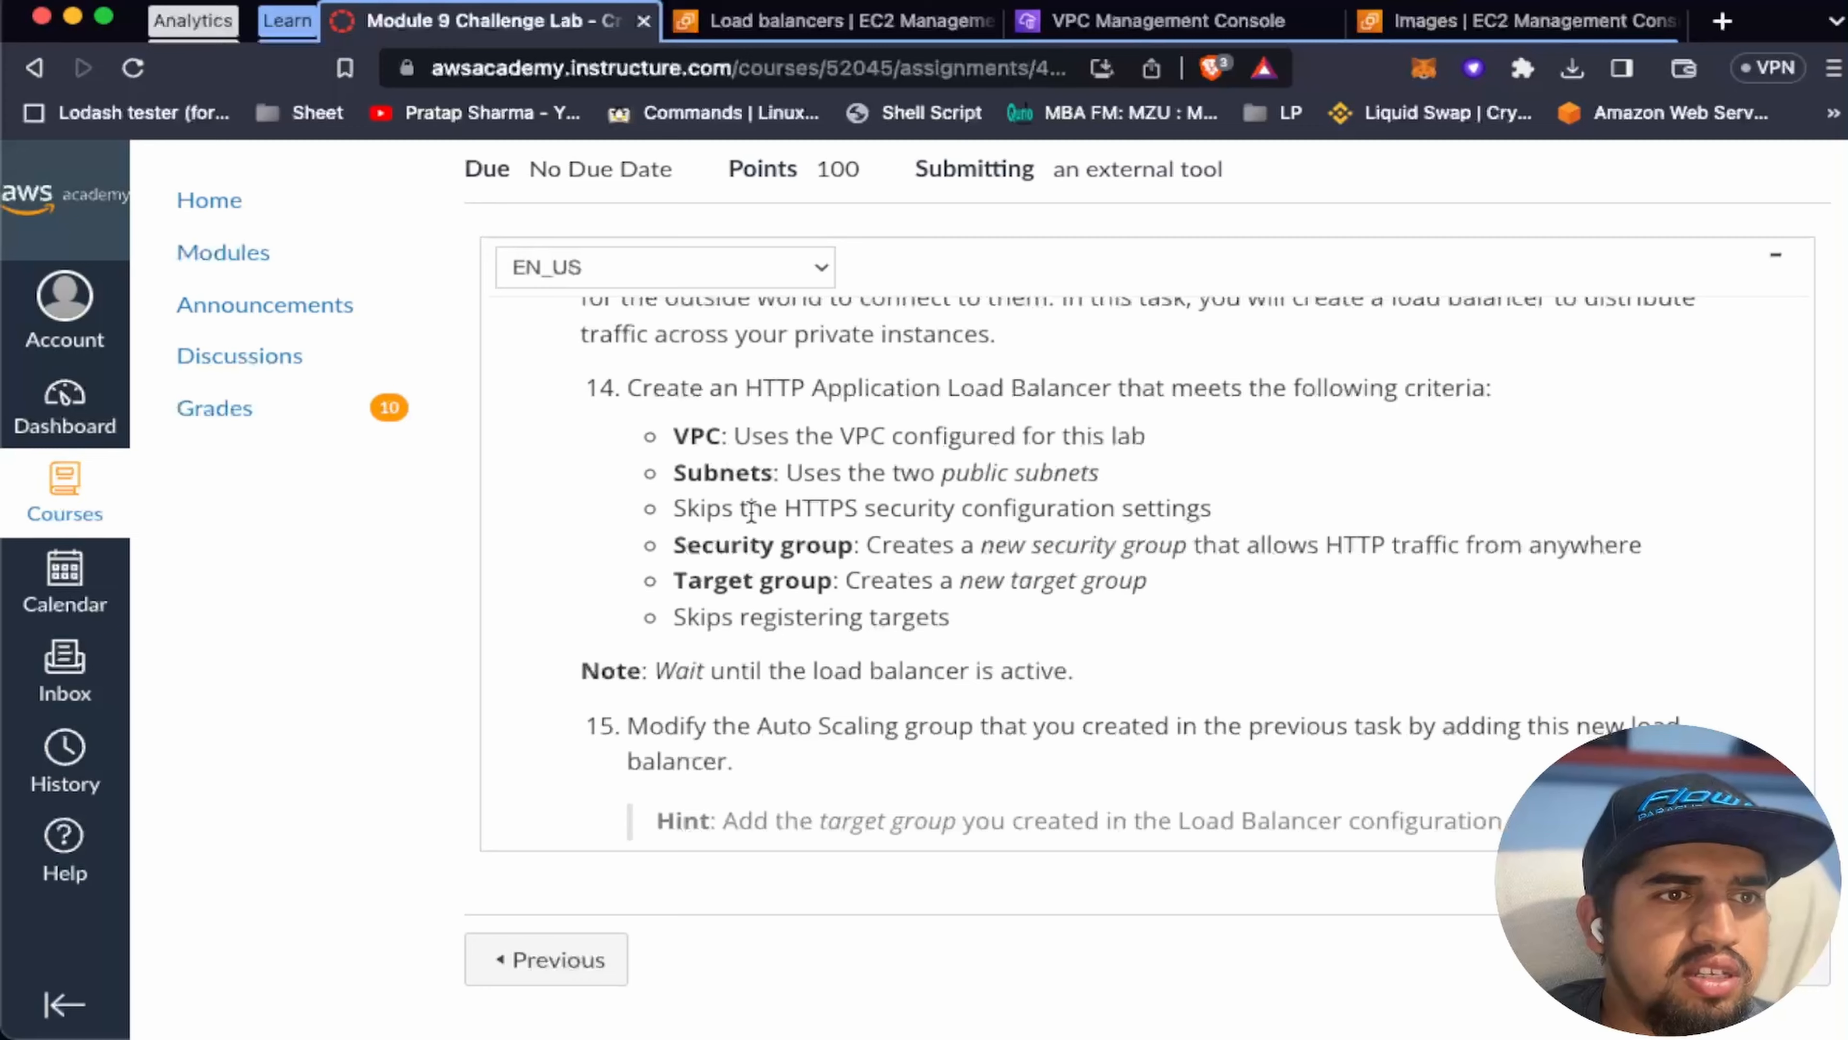
click(811, 29)
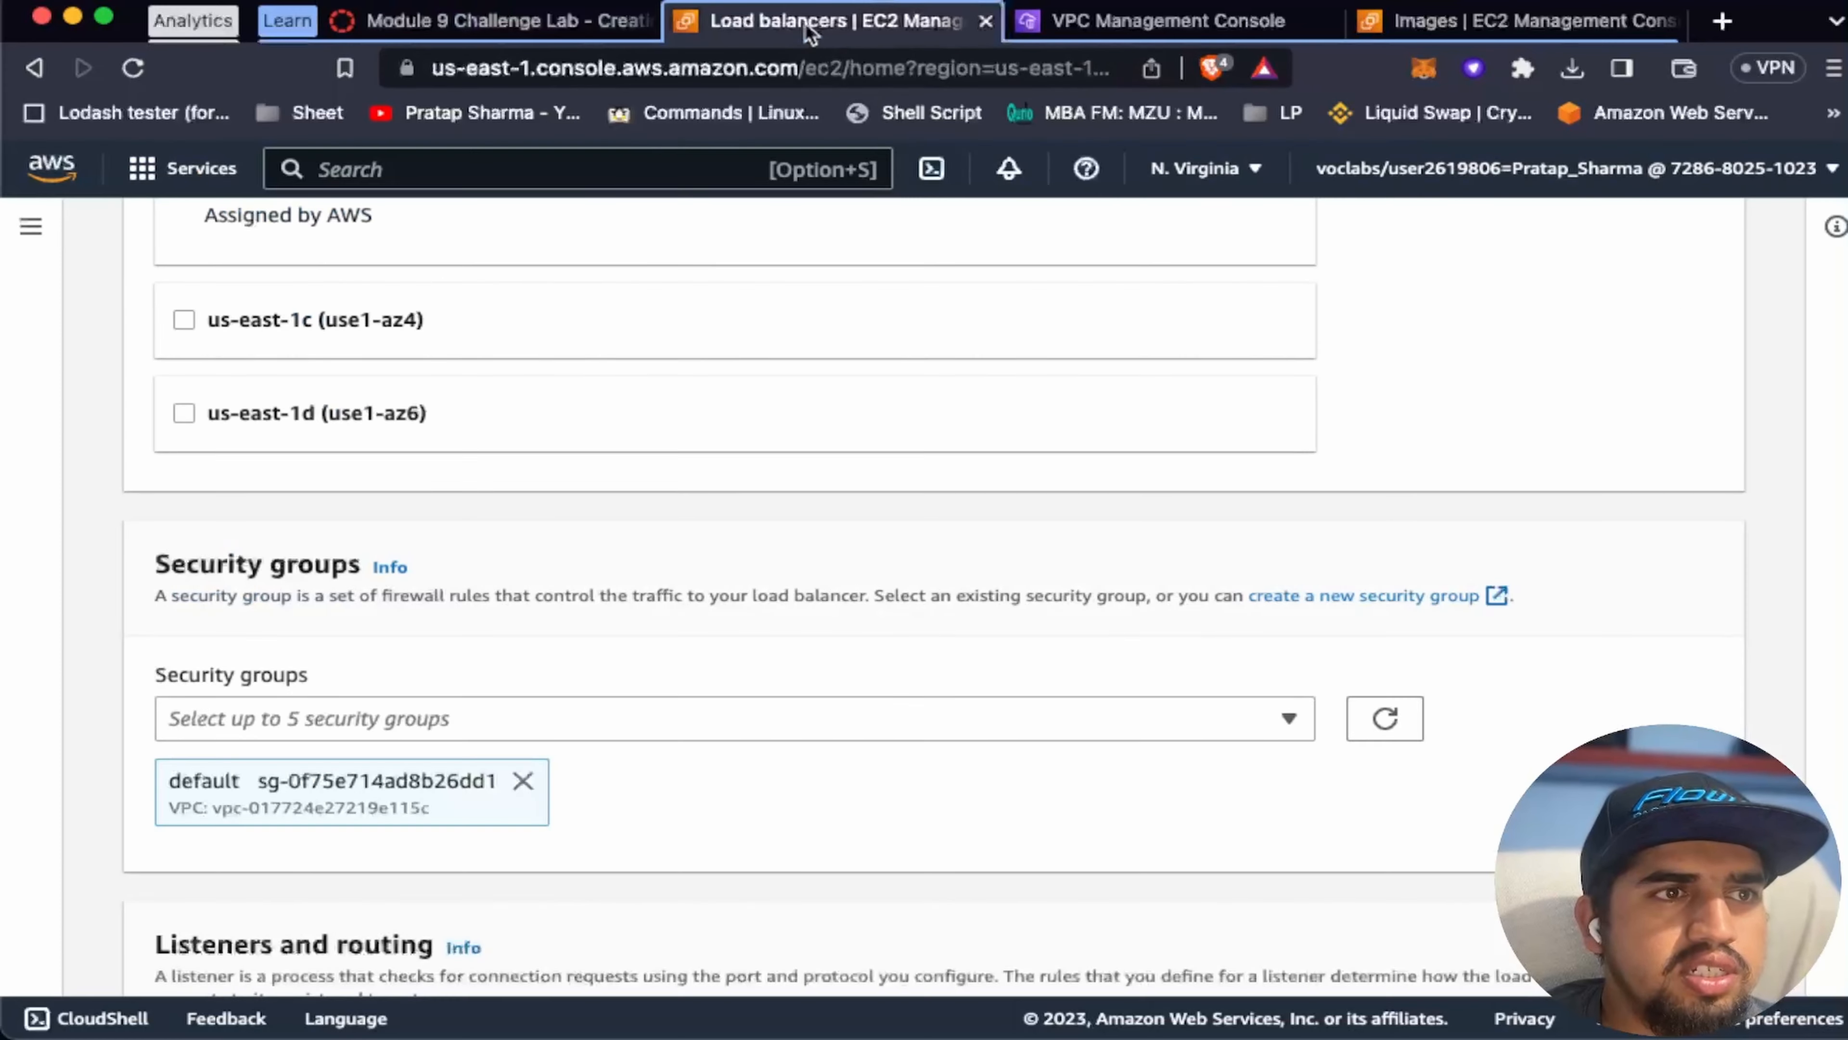
scroll(840, 568, up, 10)
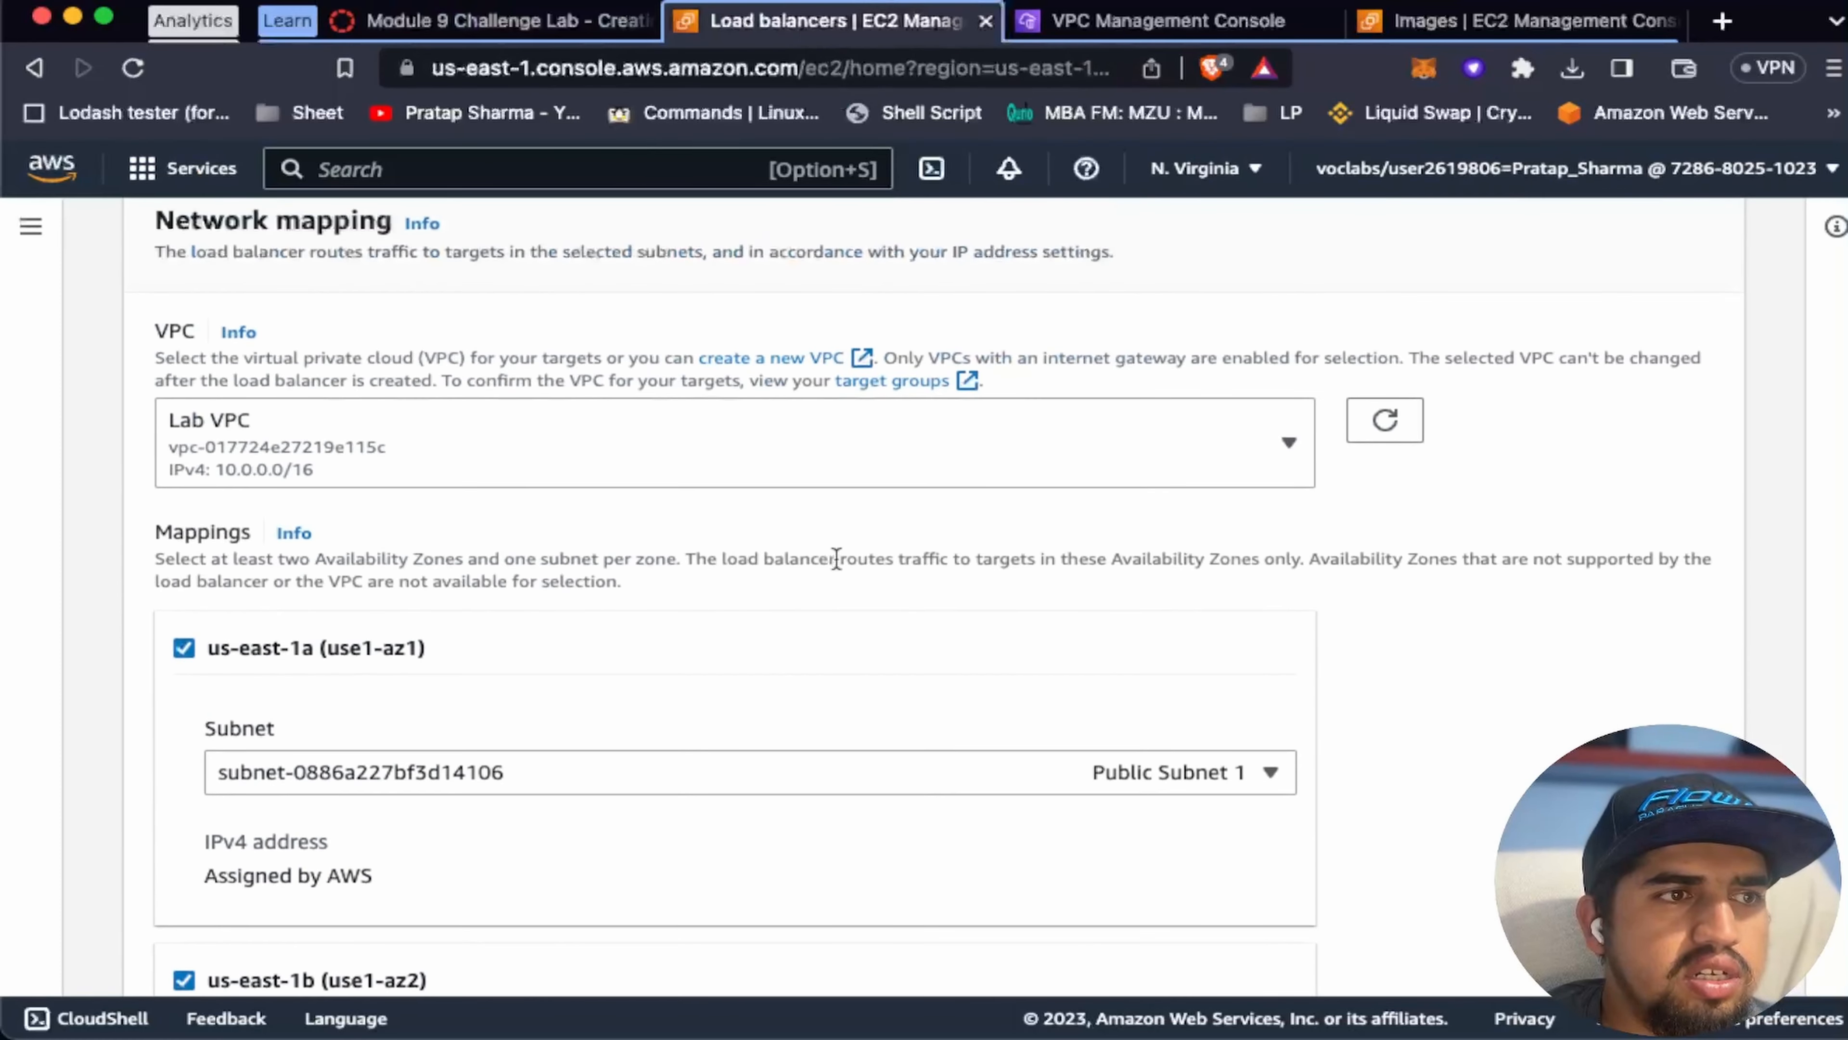
Step: Check the lab instructions for the load balancer's security group requirement
scroll(841, 568, down, 10)
scroll(841, 568, up, 3)
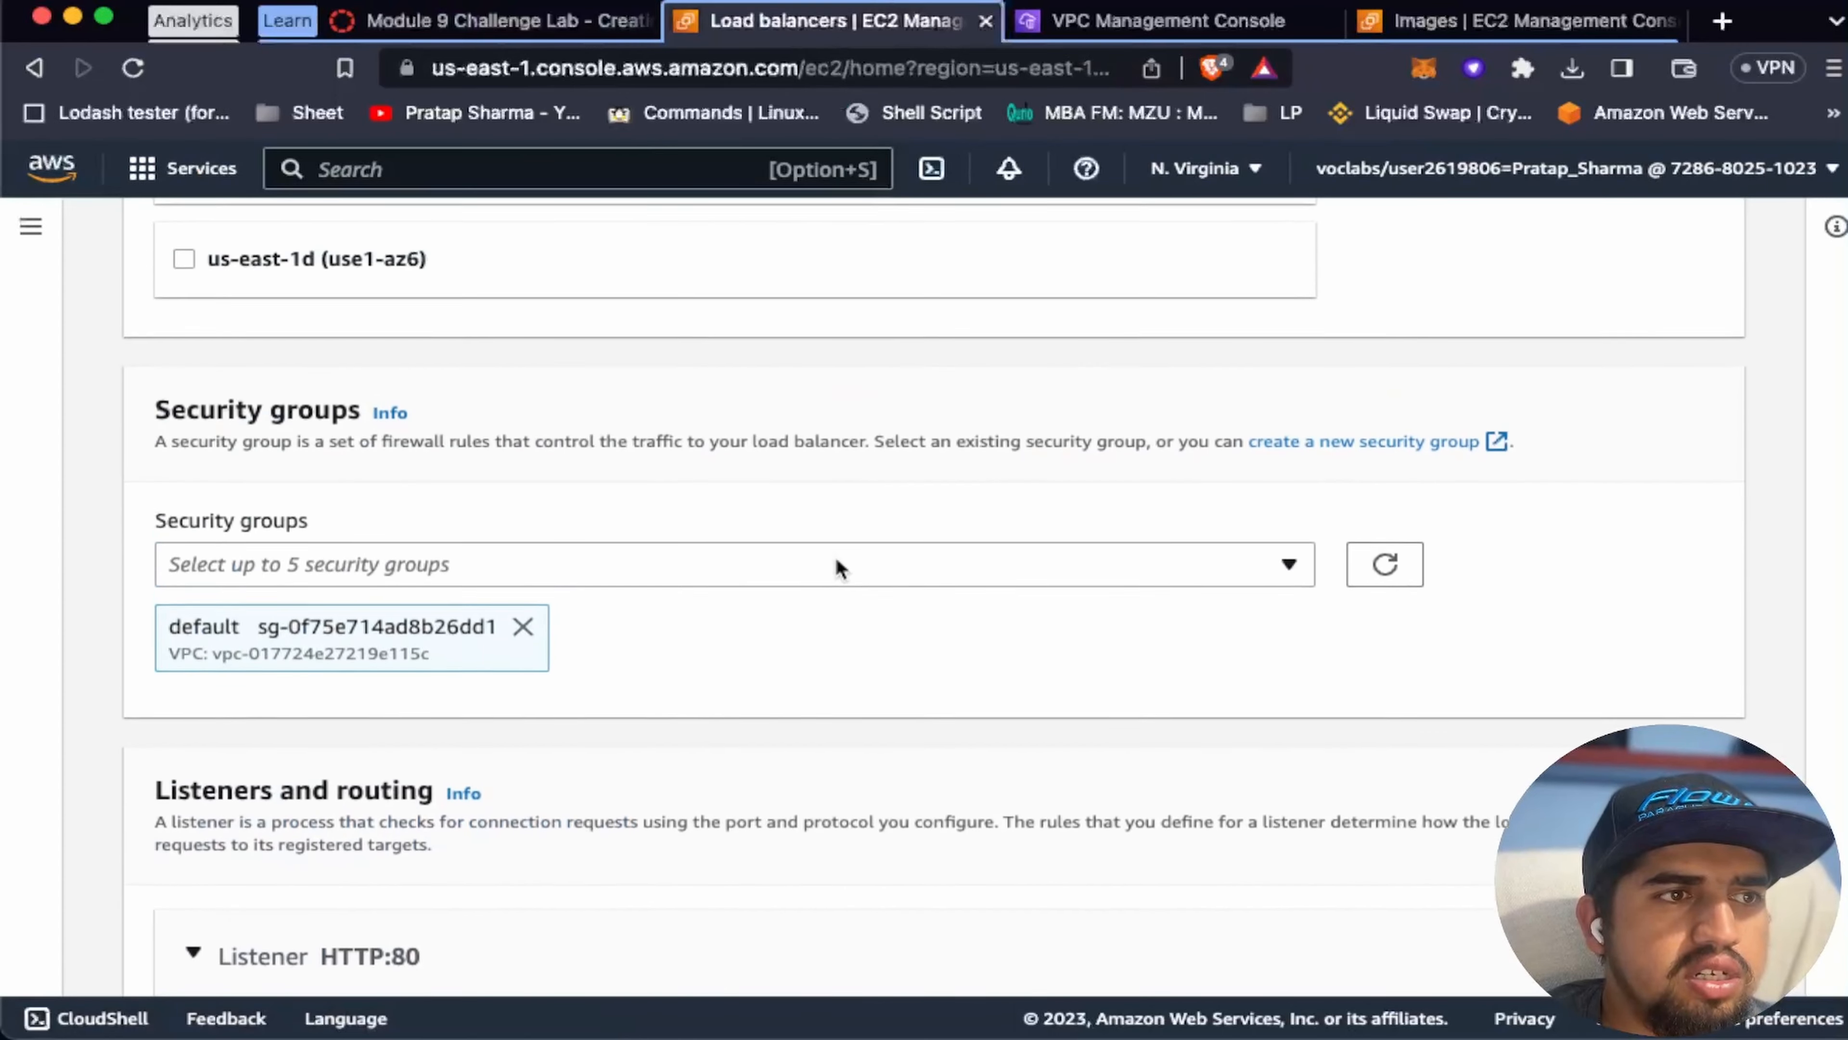
click(502, 30)
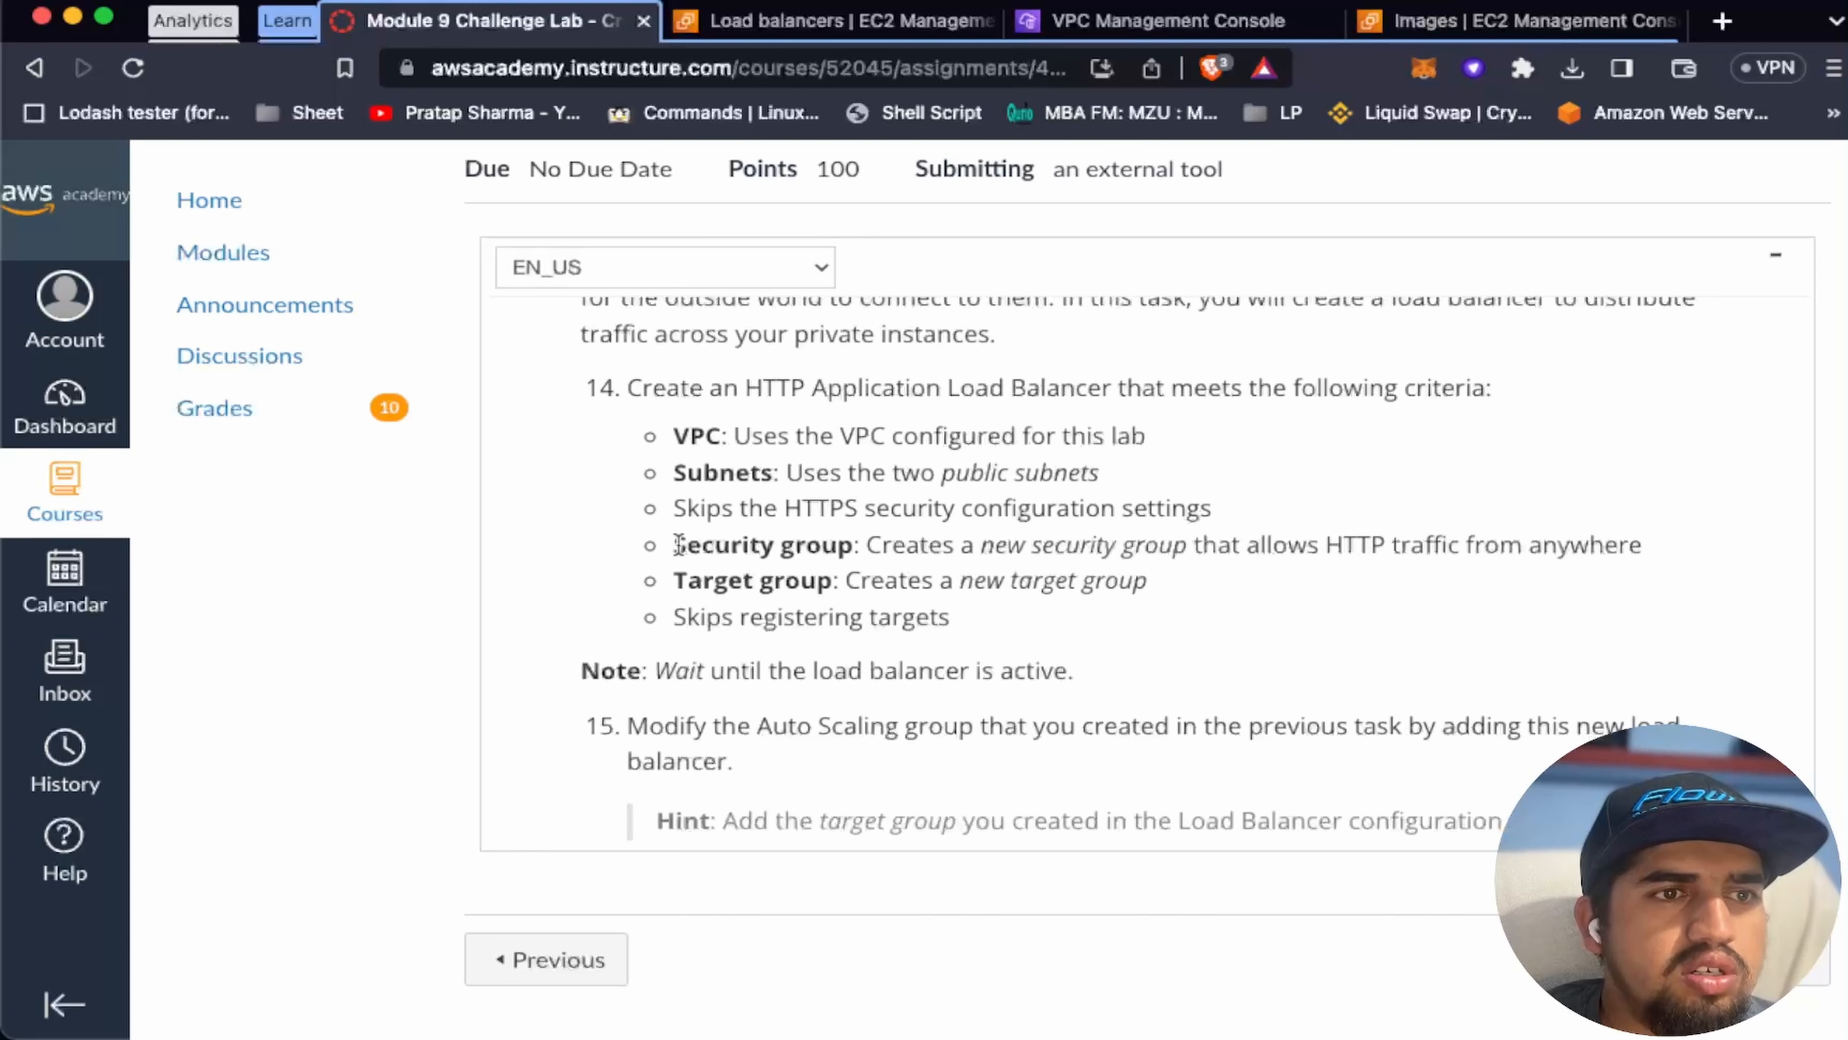
drag(679, 544, 834, 547)
click(915, 535)
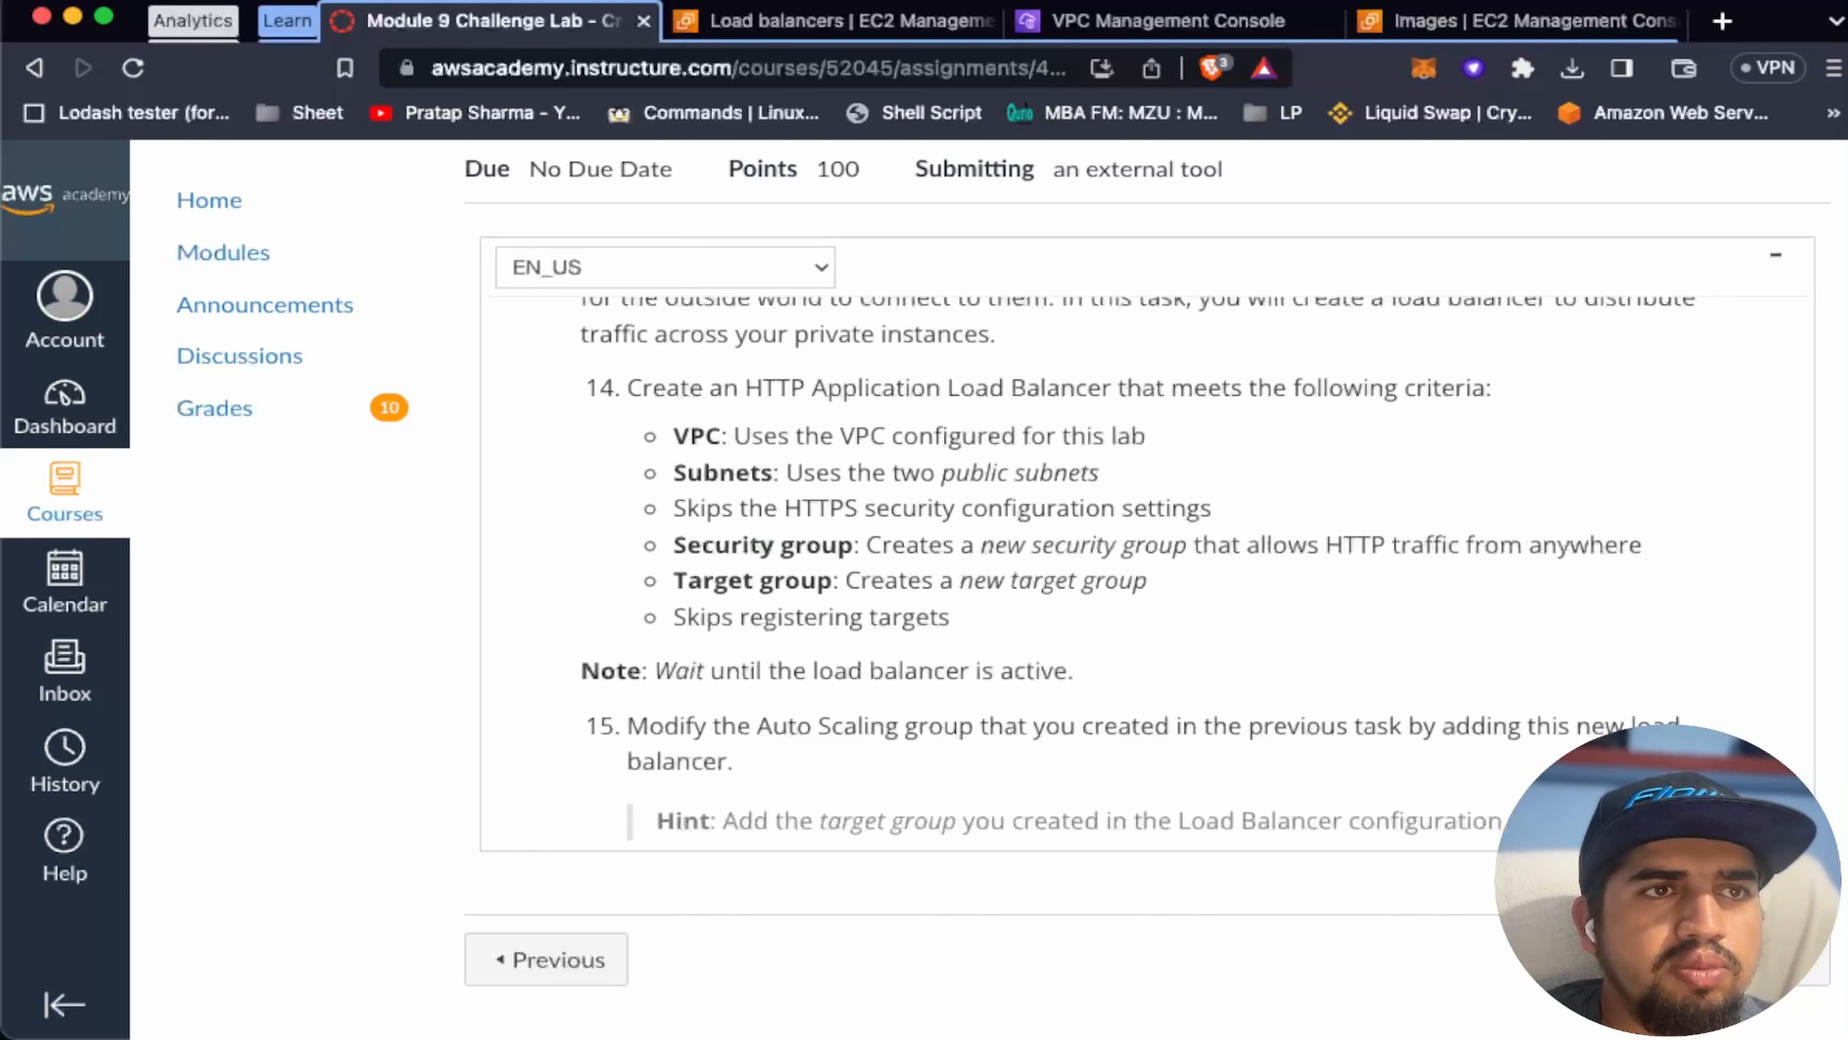
click(772, 18)
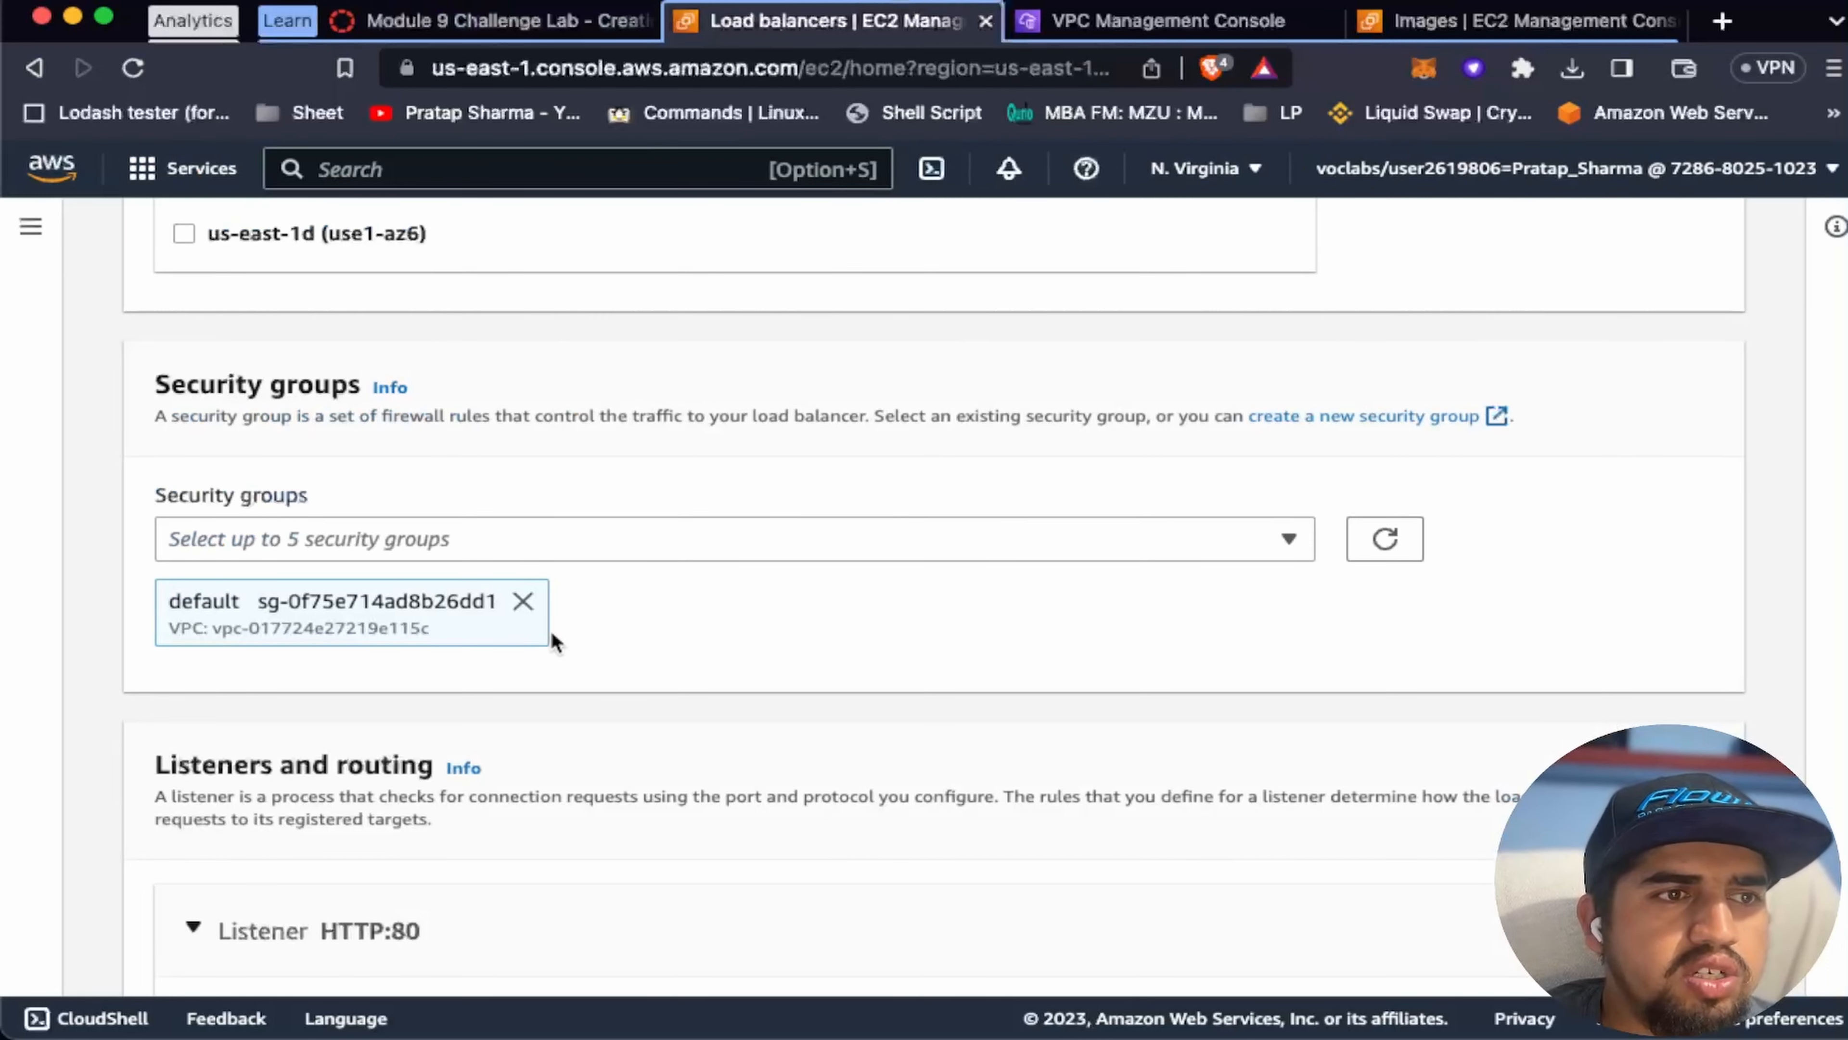
Step: Remove the default security group from the load balancer and open the form for creating a new security group
click(523, 601)
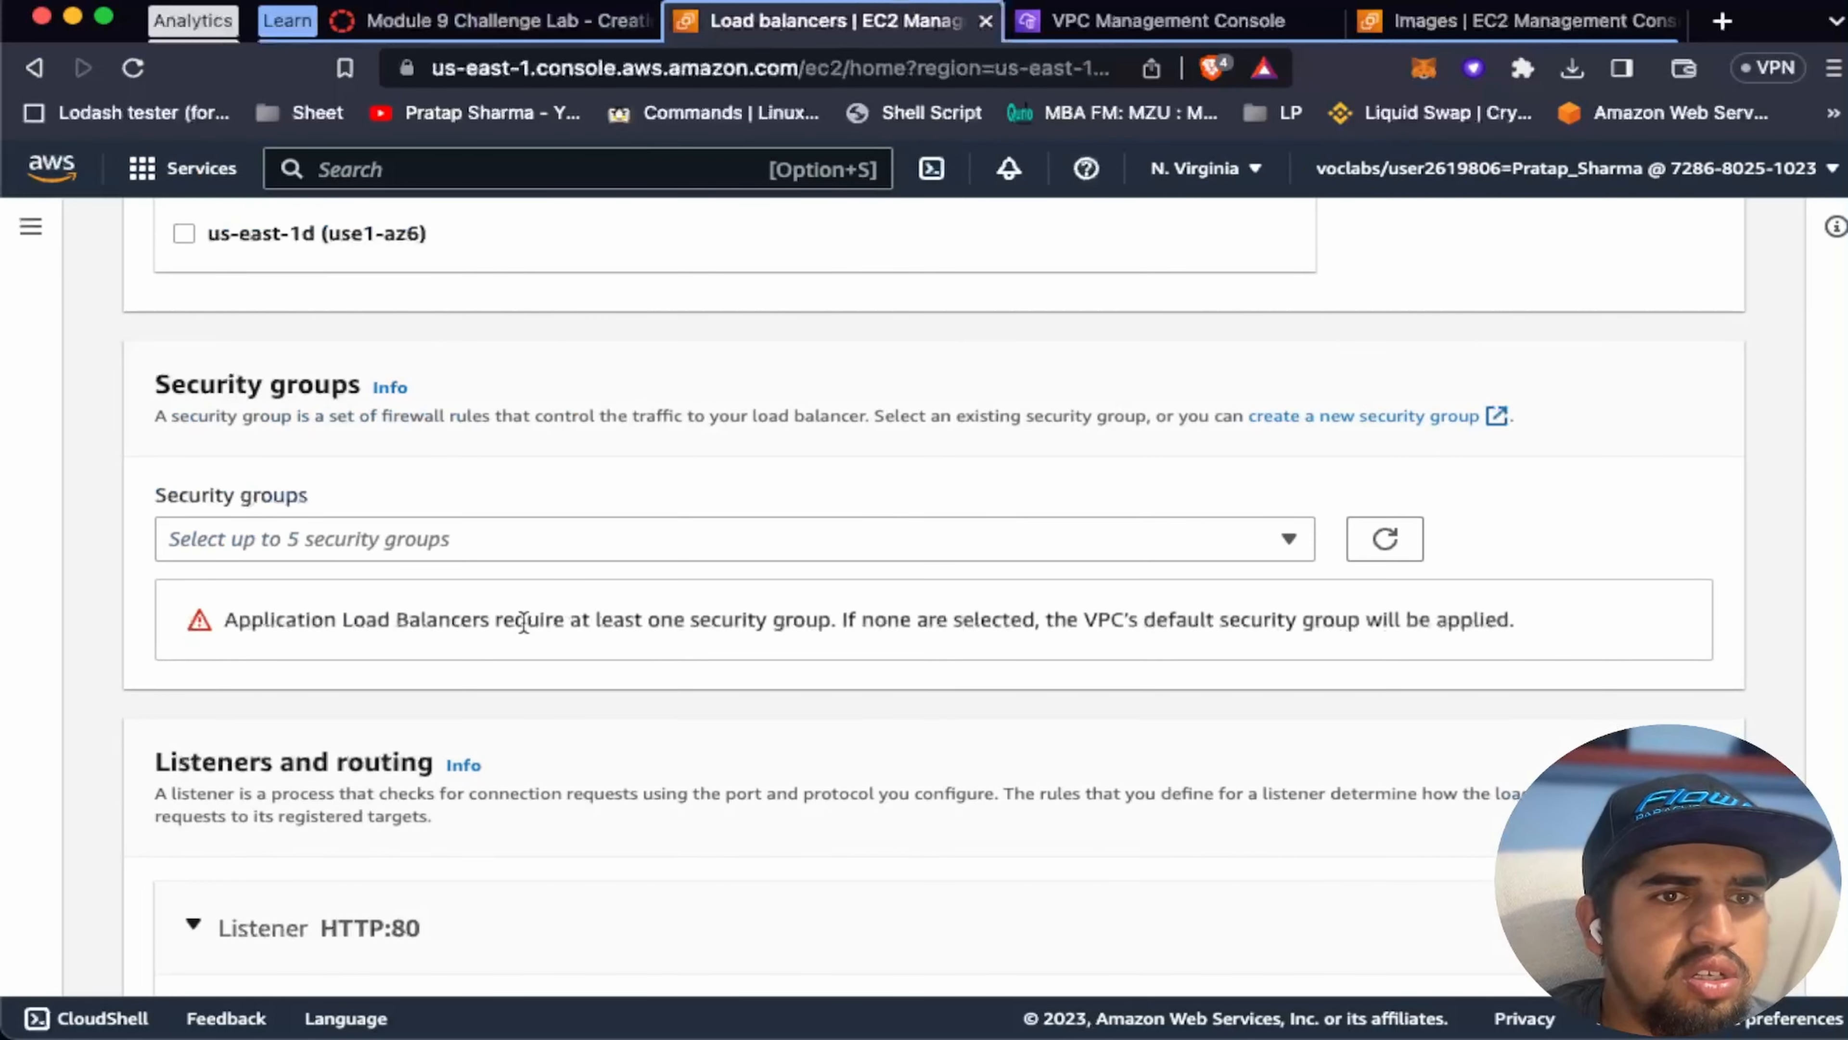
click(1362, 417)
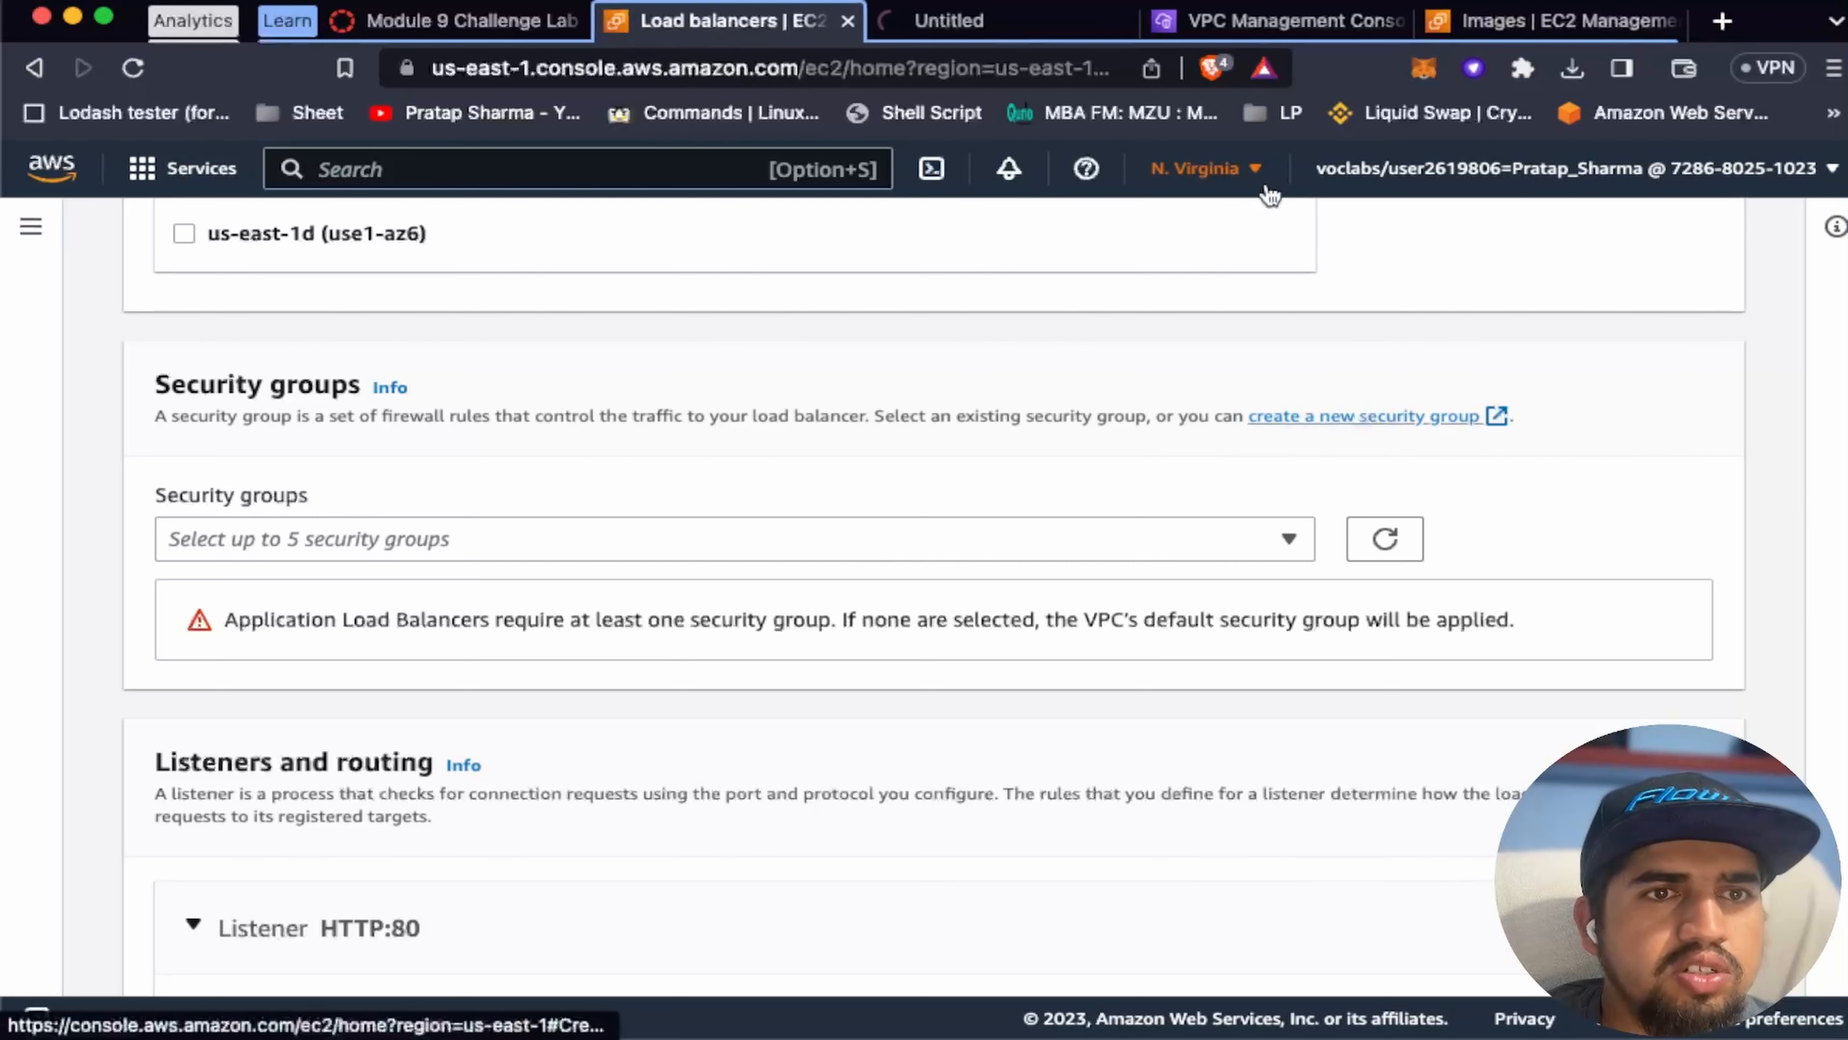
click(960, 28)
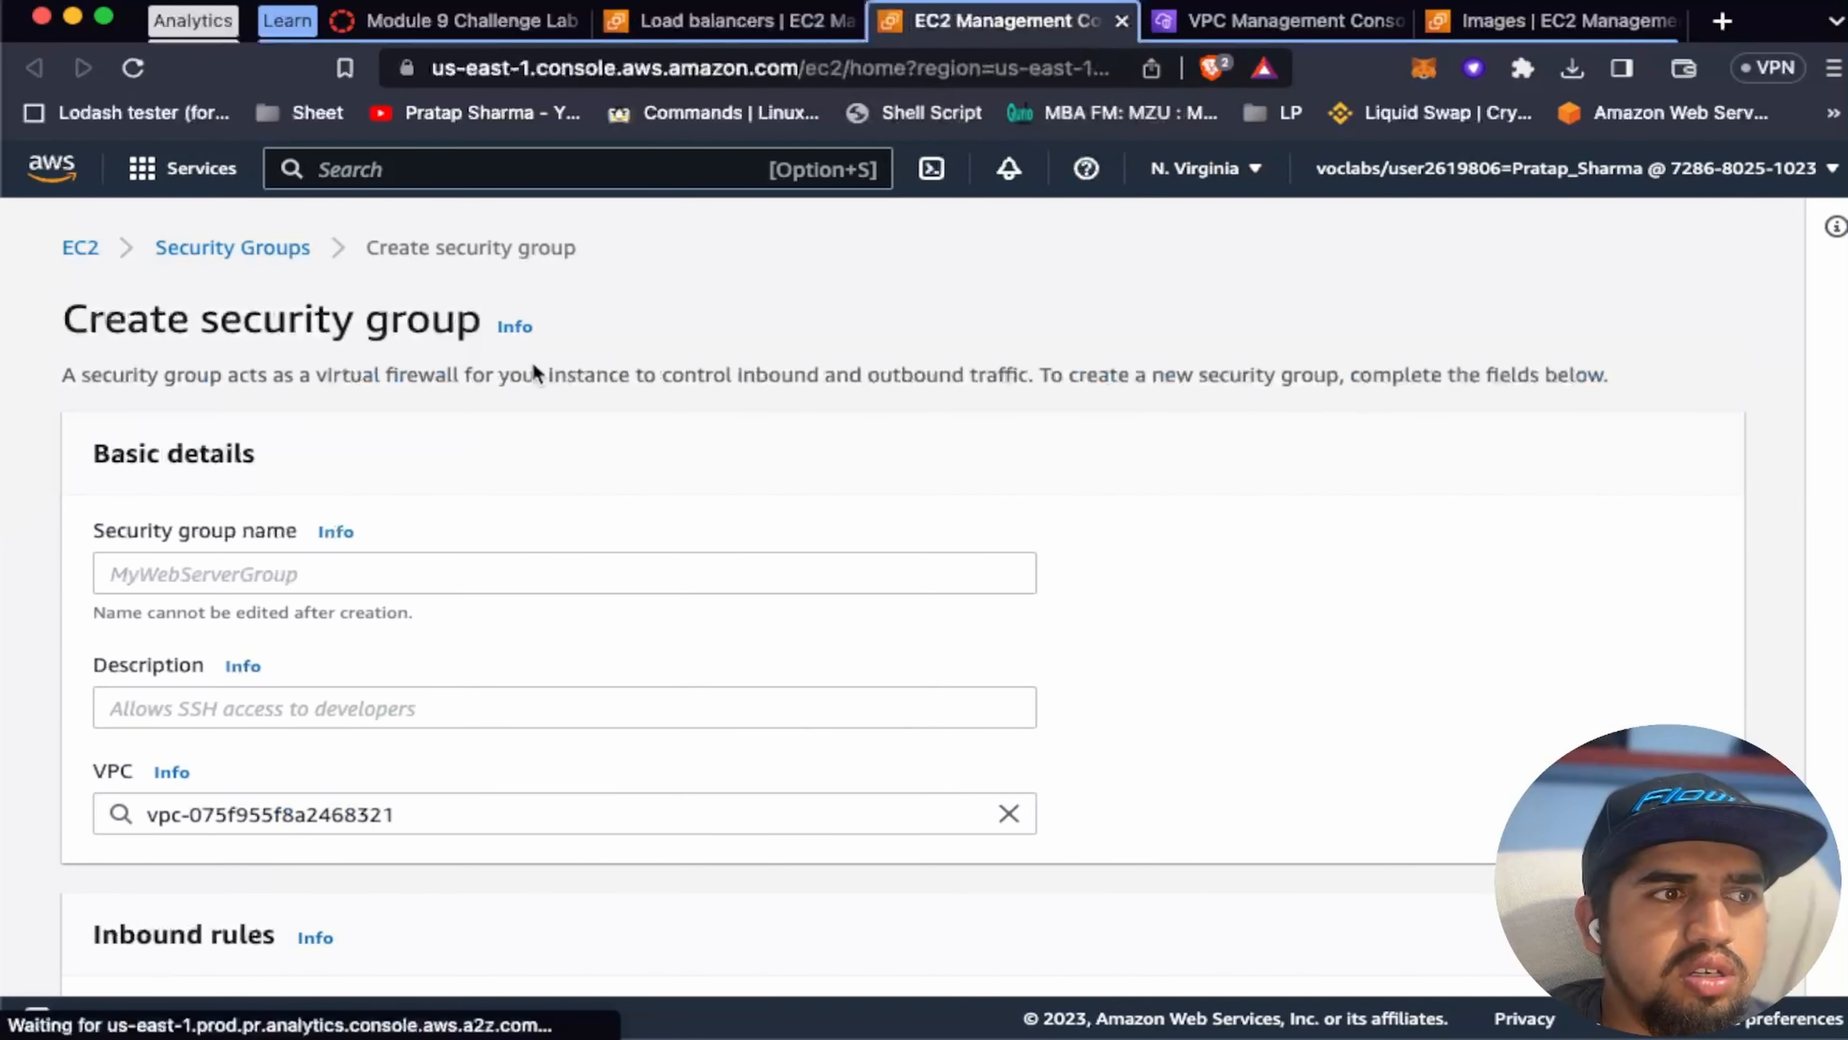
Step: Enter LWP-LB-SG as the security group's name and description, and set its VPC to Lab VPC (vpc-017724e27219e115c)
click(271, 581)
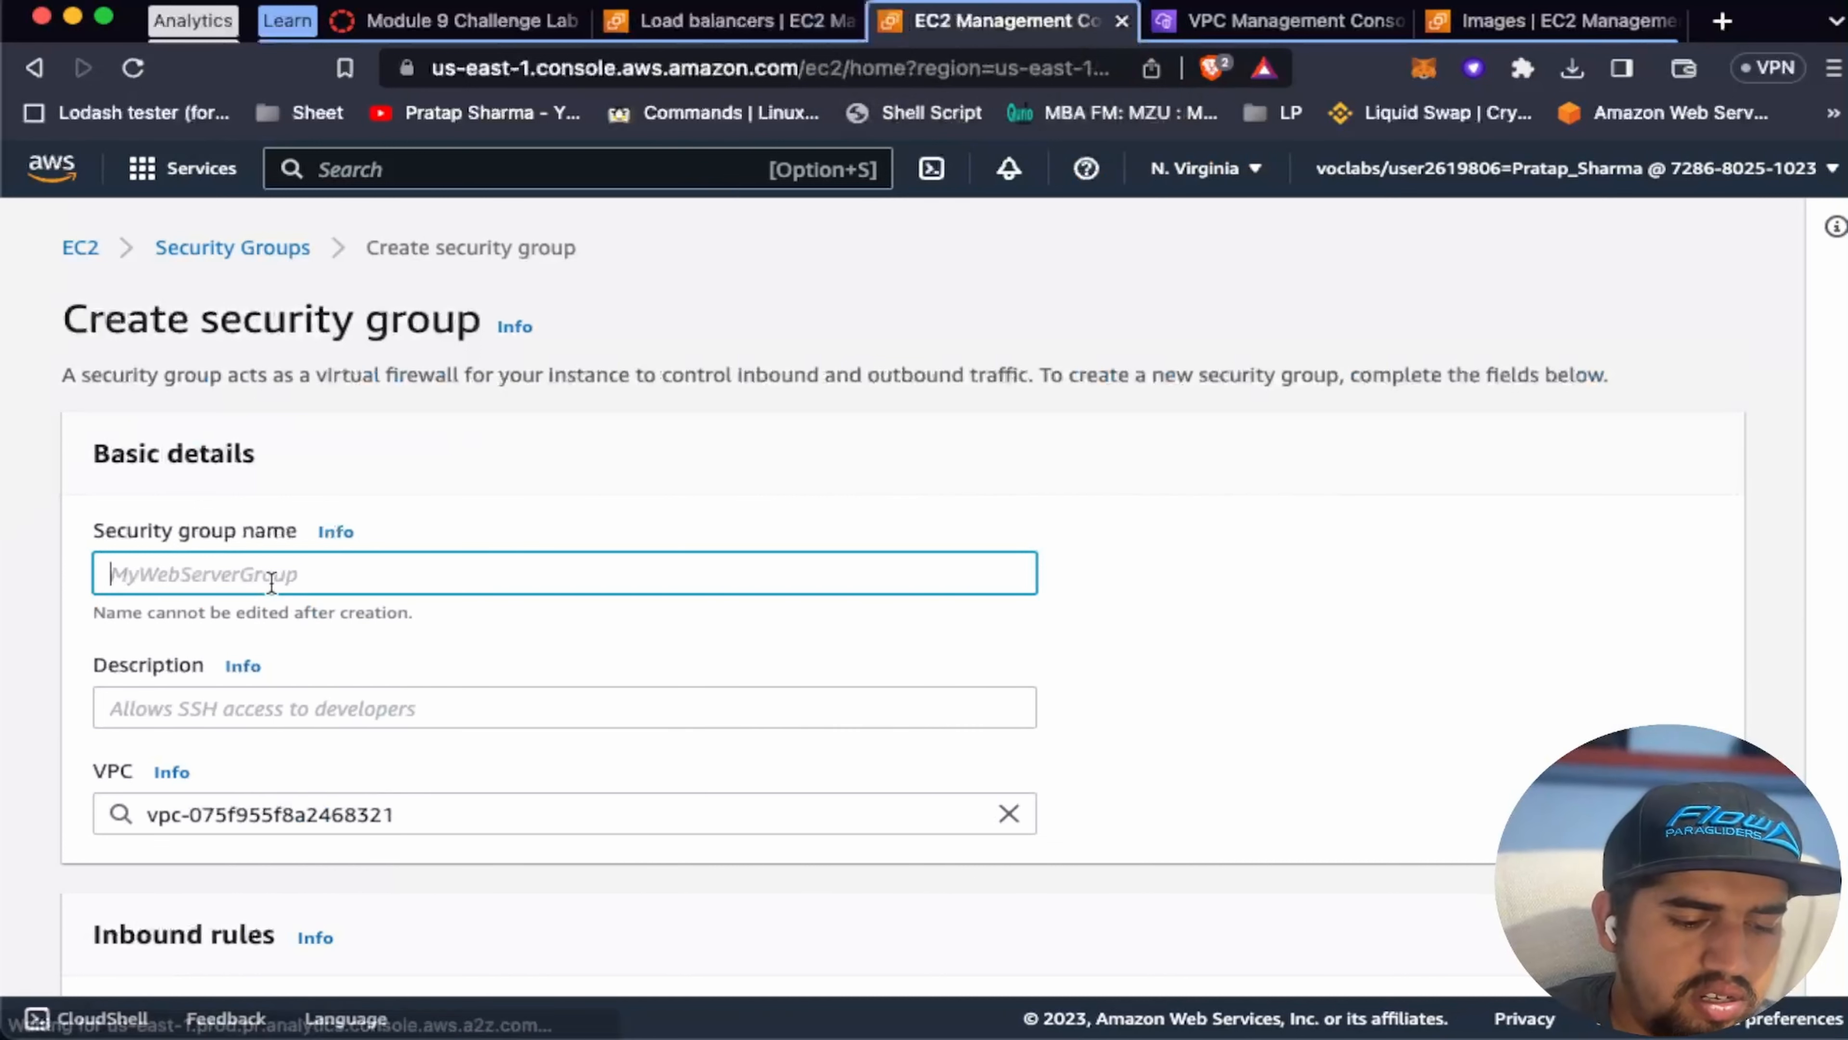
text(LWP-LB-SG)
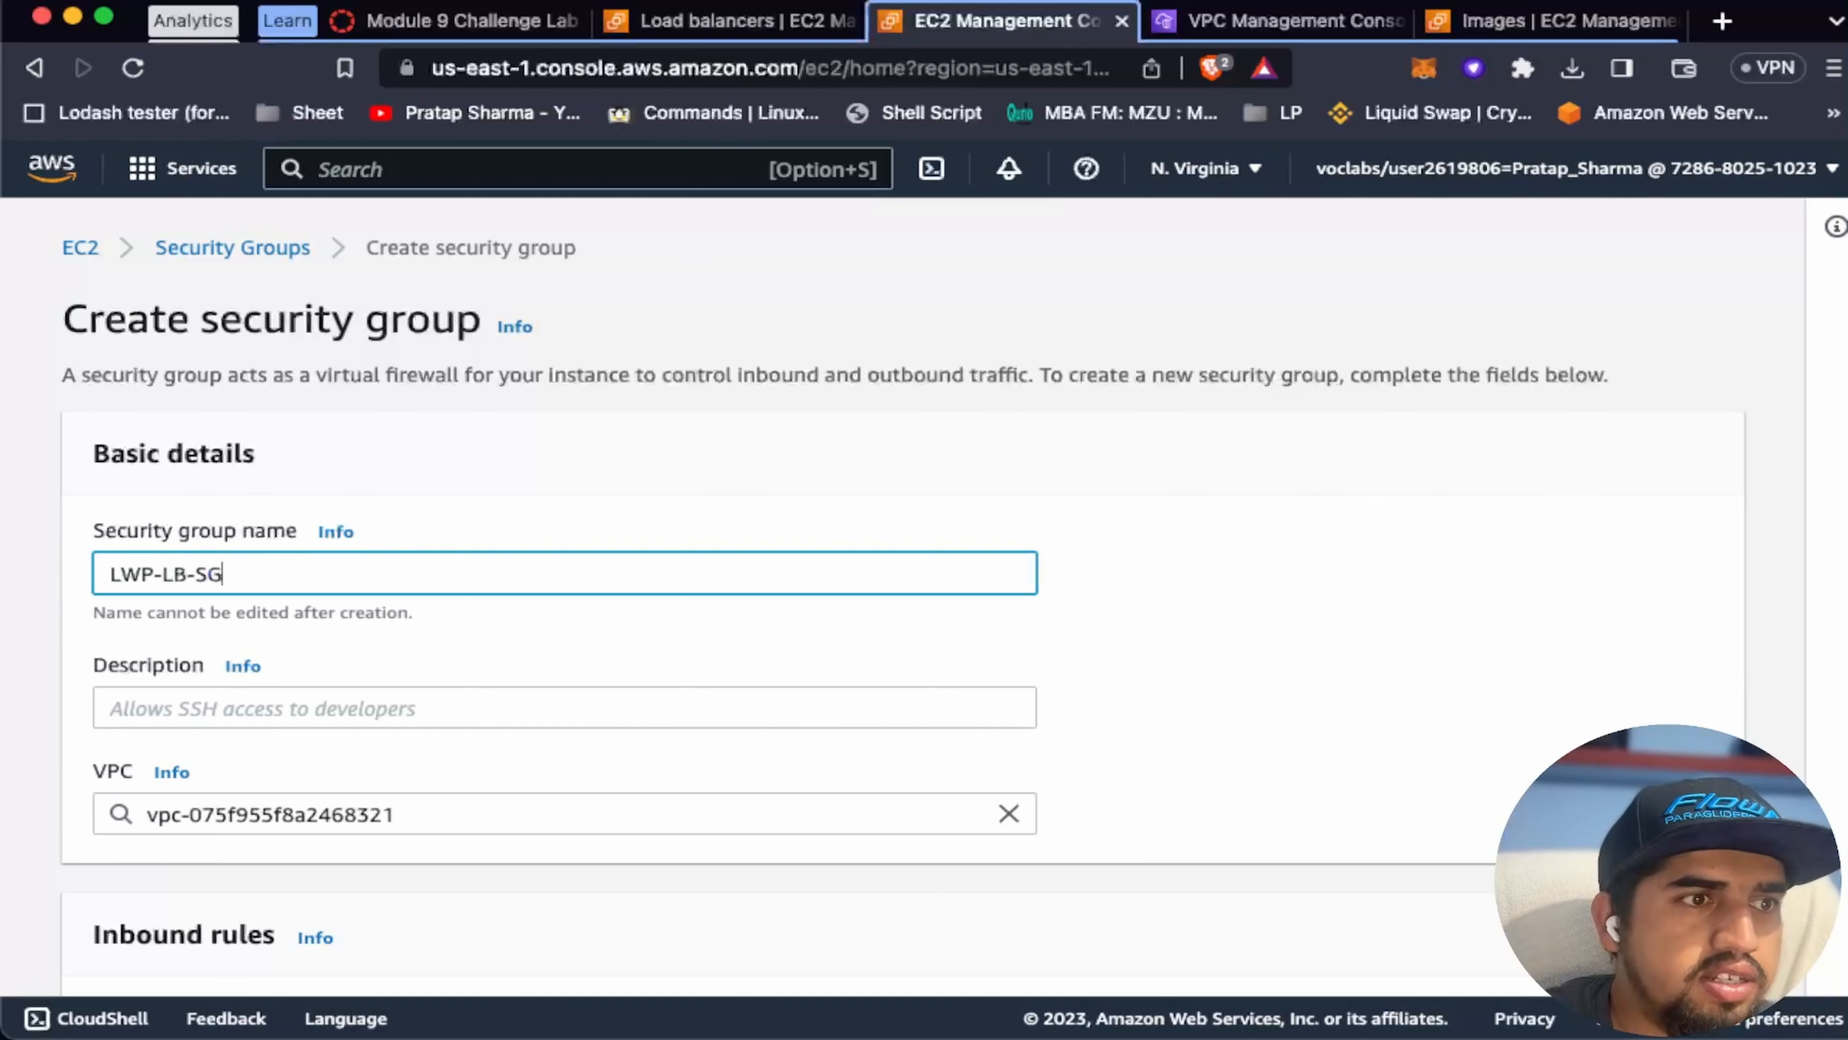
scroll(454, 681, down, 3)
key(super+a)
key(super+c)
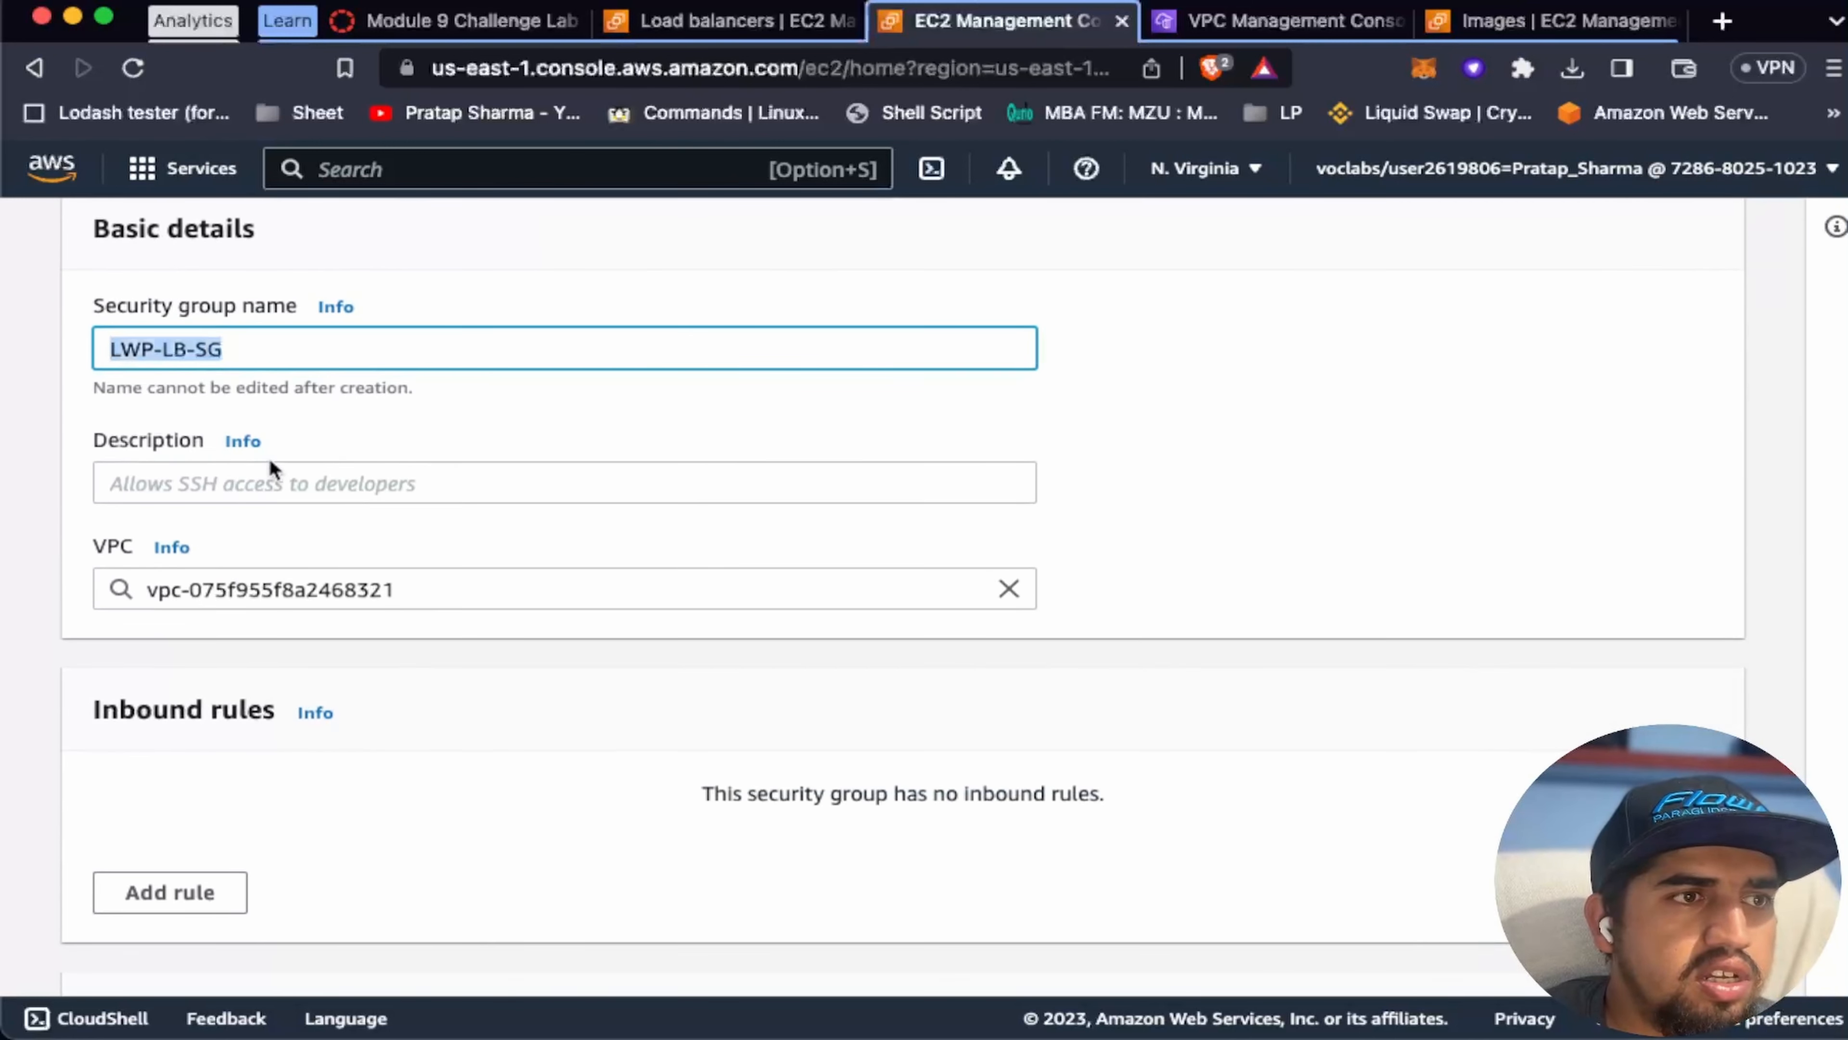
click(270, 477)
key(super+v)
scroll(537, 516, down, 2)
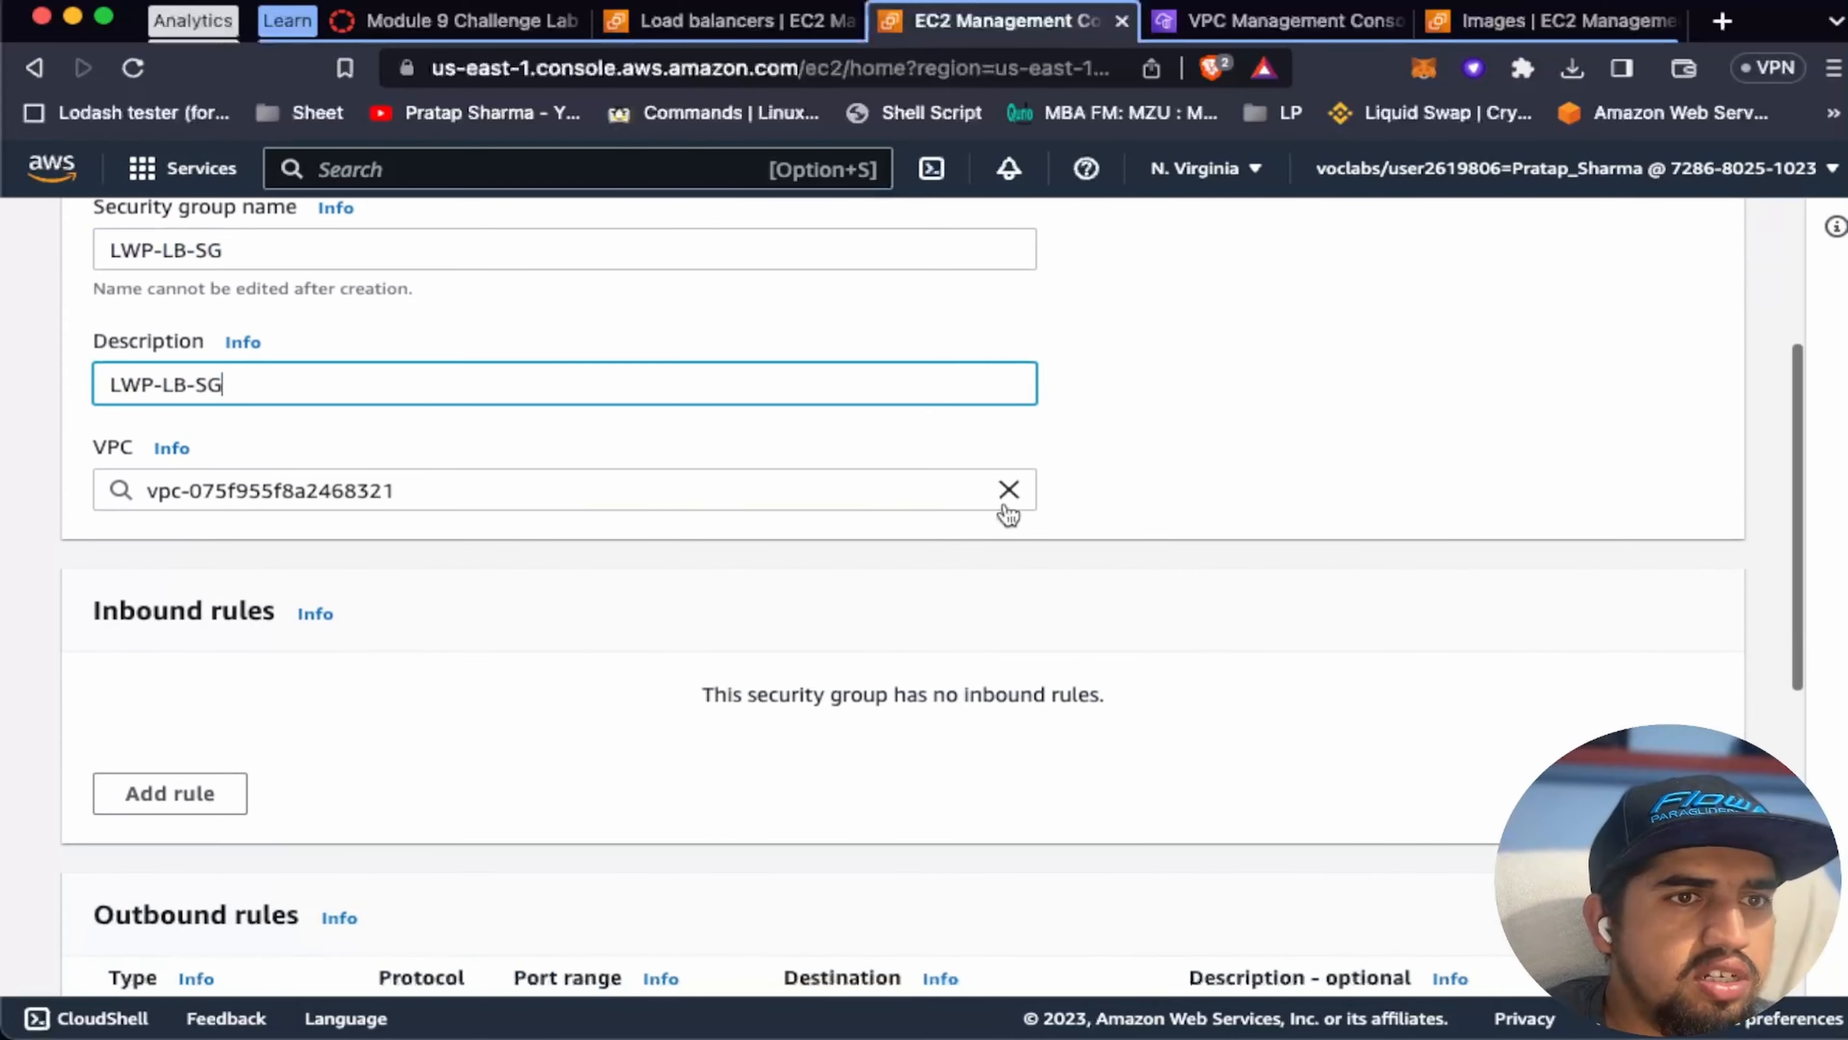
click(1008, 503)
click(538, 537)
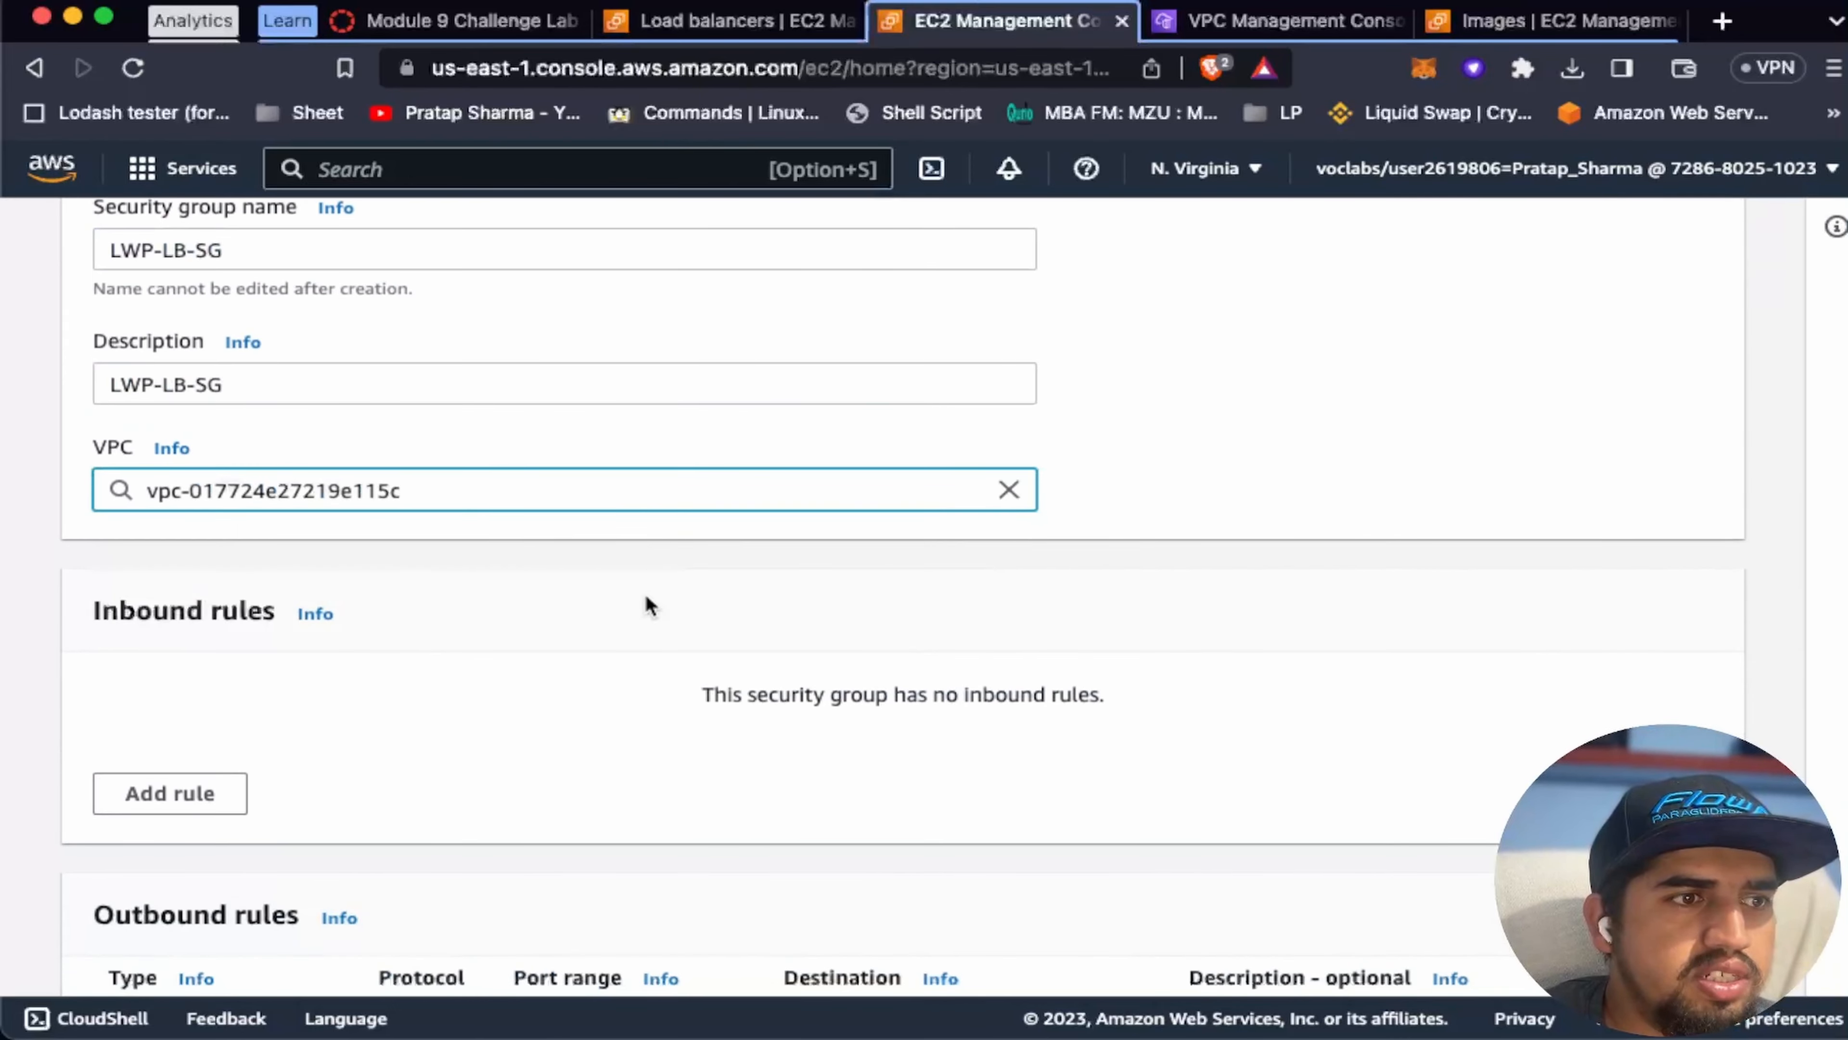
Step: Add an inbound HTTP rule with source Anywhere-IPv4 and create the security group
scroll(644, 593, down, 3)
scroll(573, 615, down, 2)
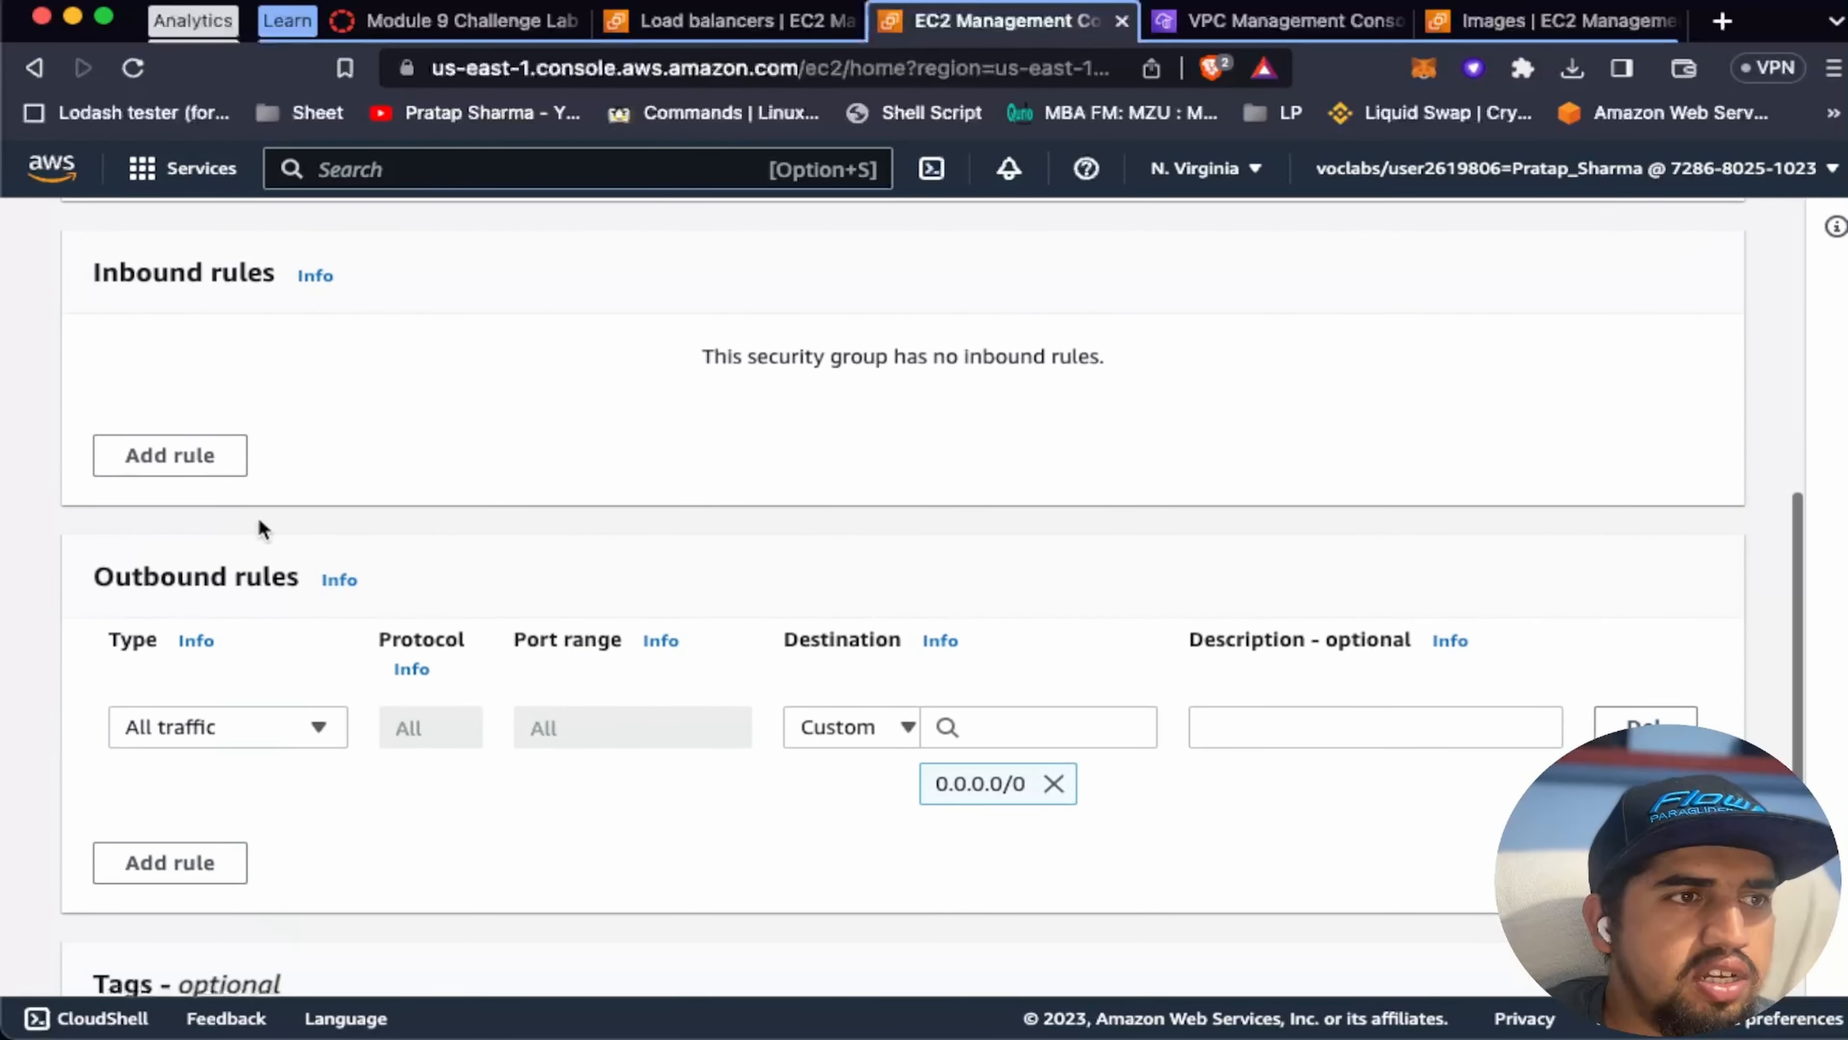
click(202, 458)
click(237, 422)
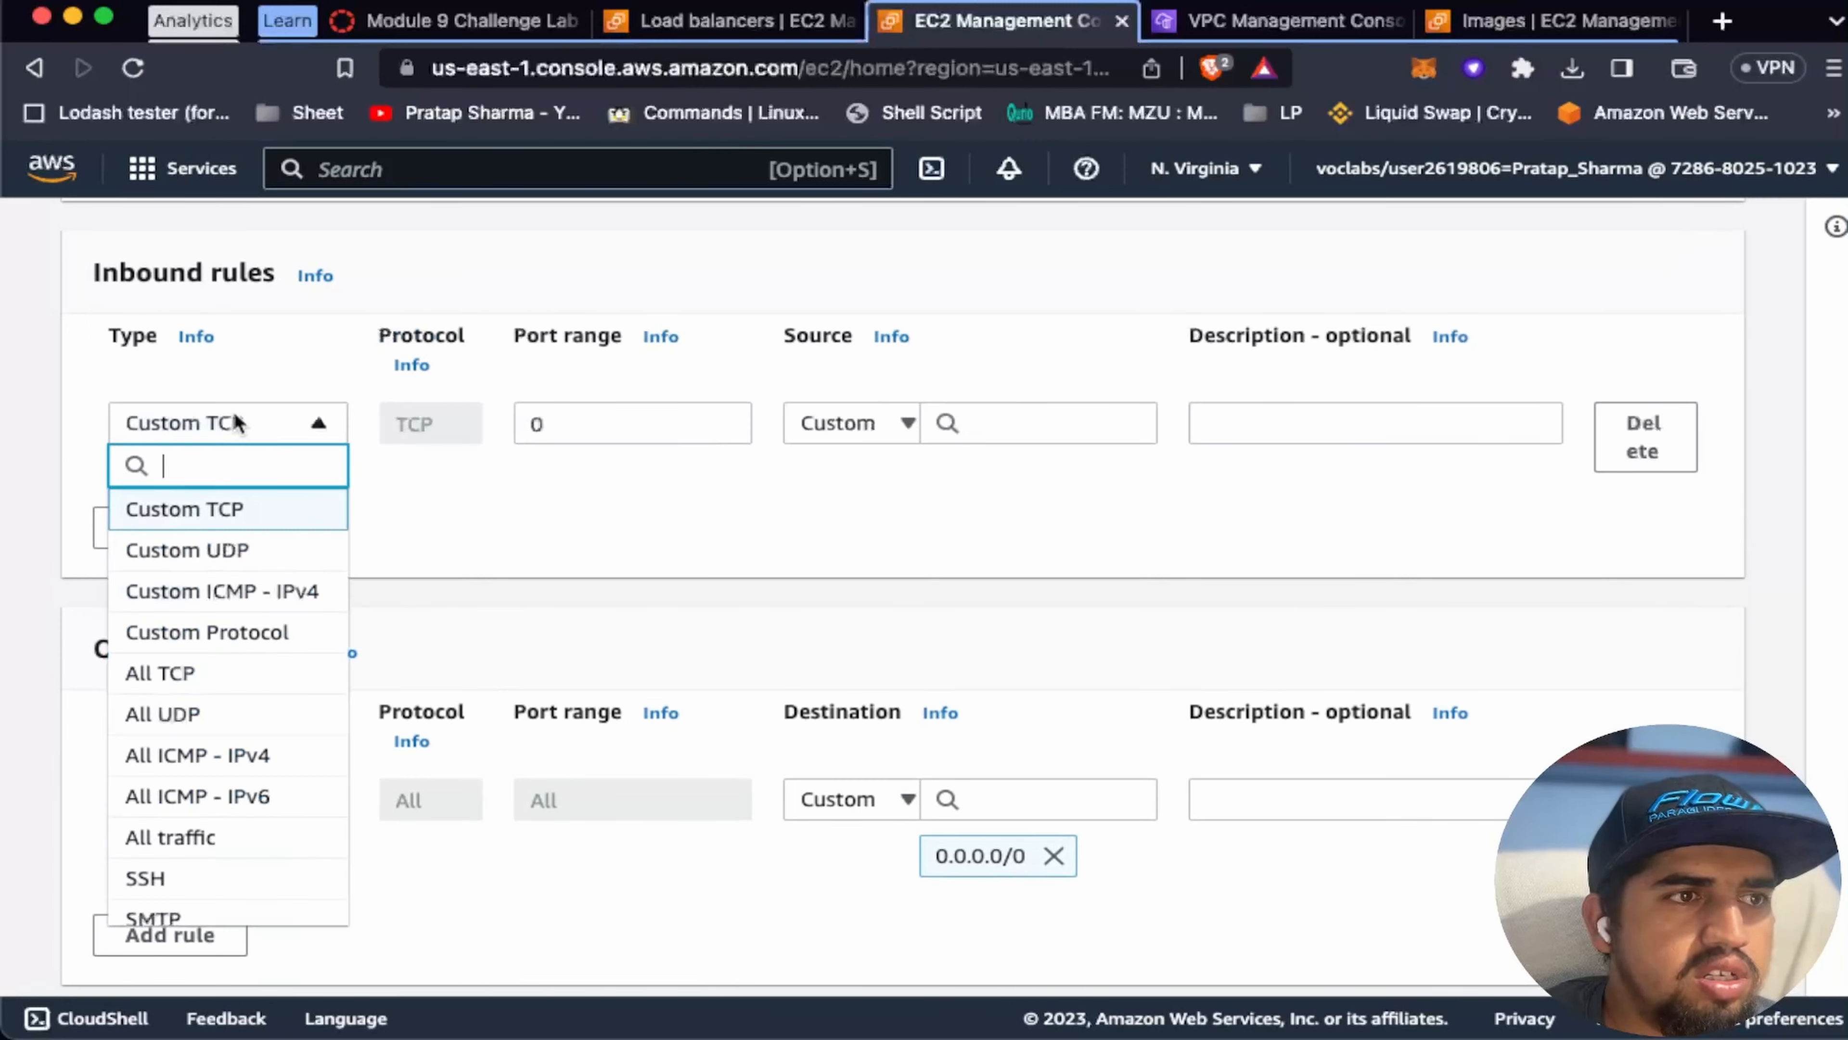
text(htt)
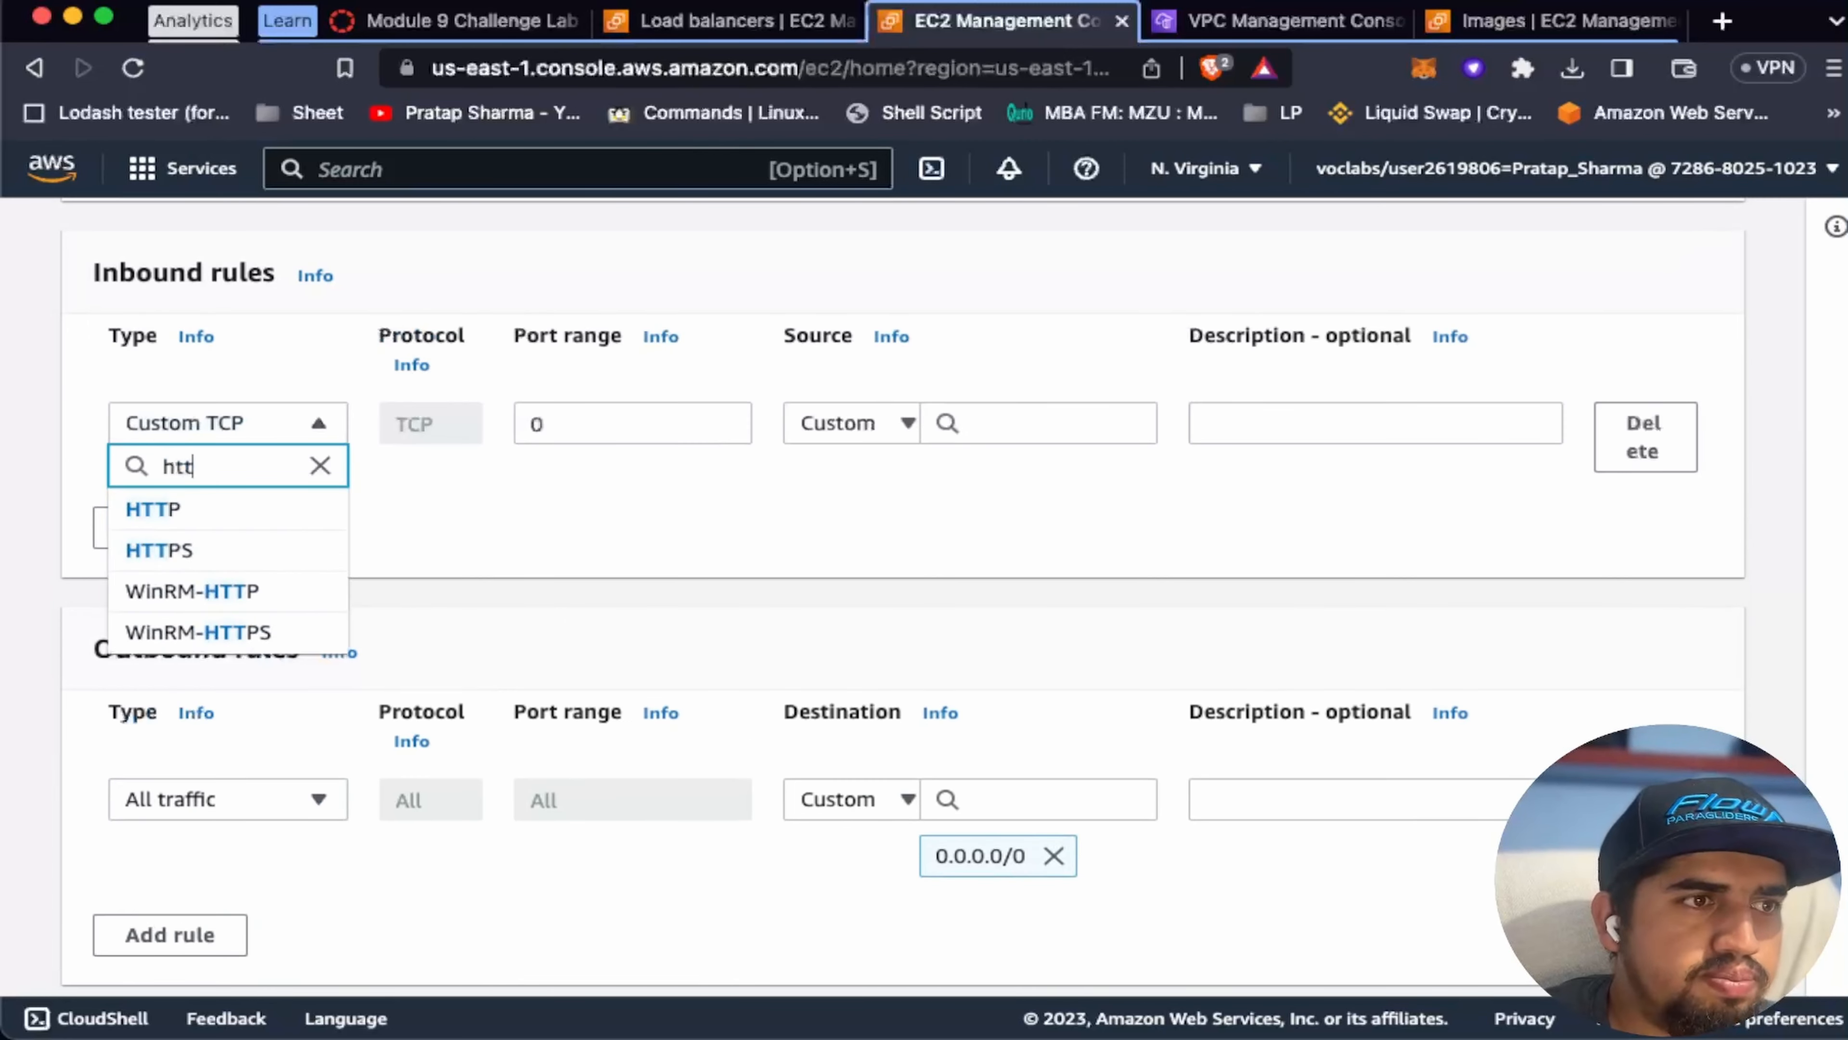
click(219, 513)
click(895, 424)
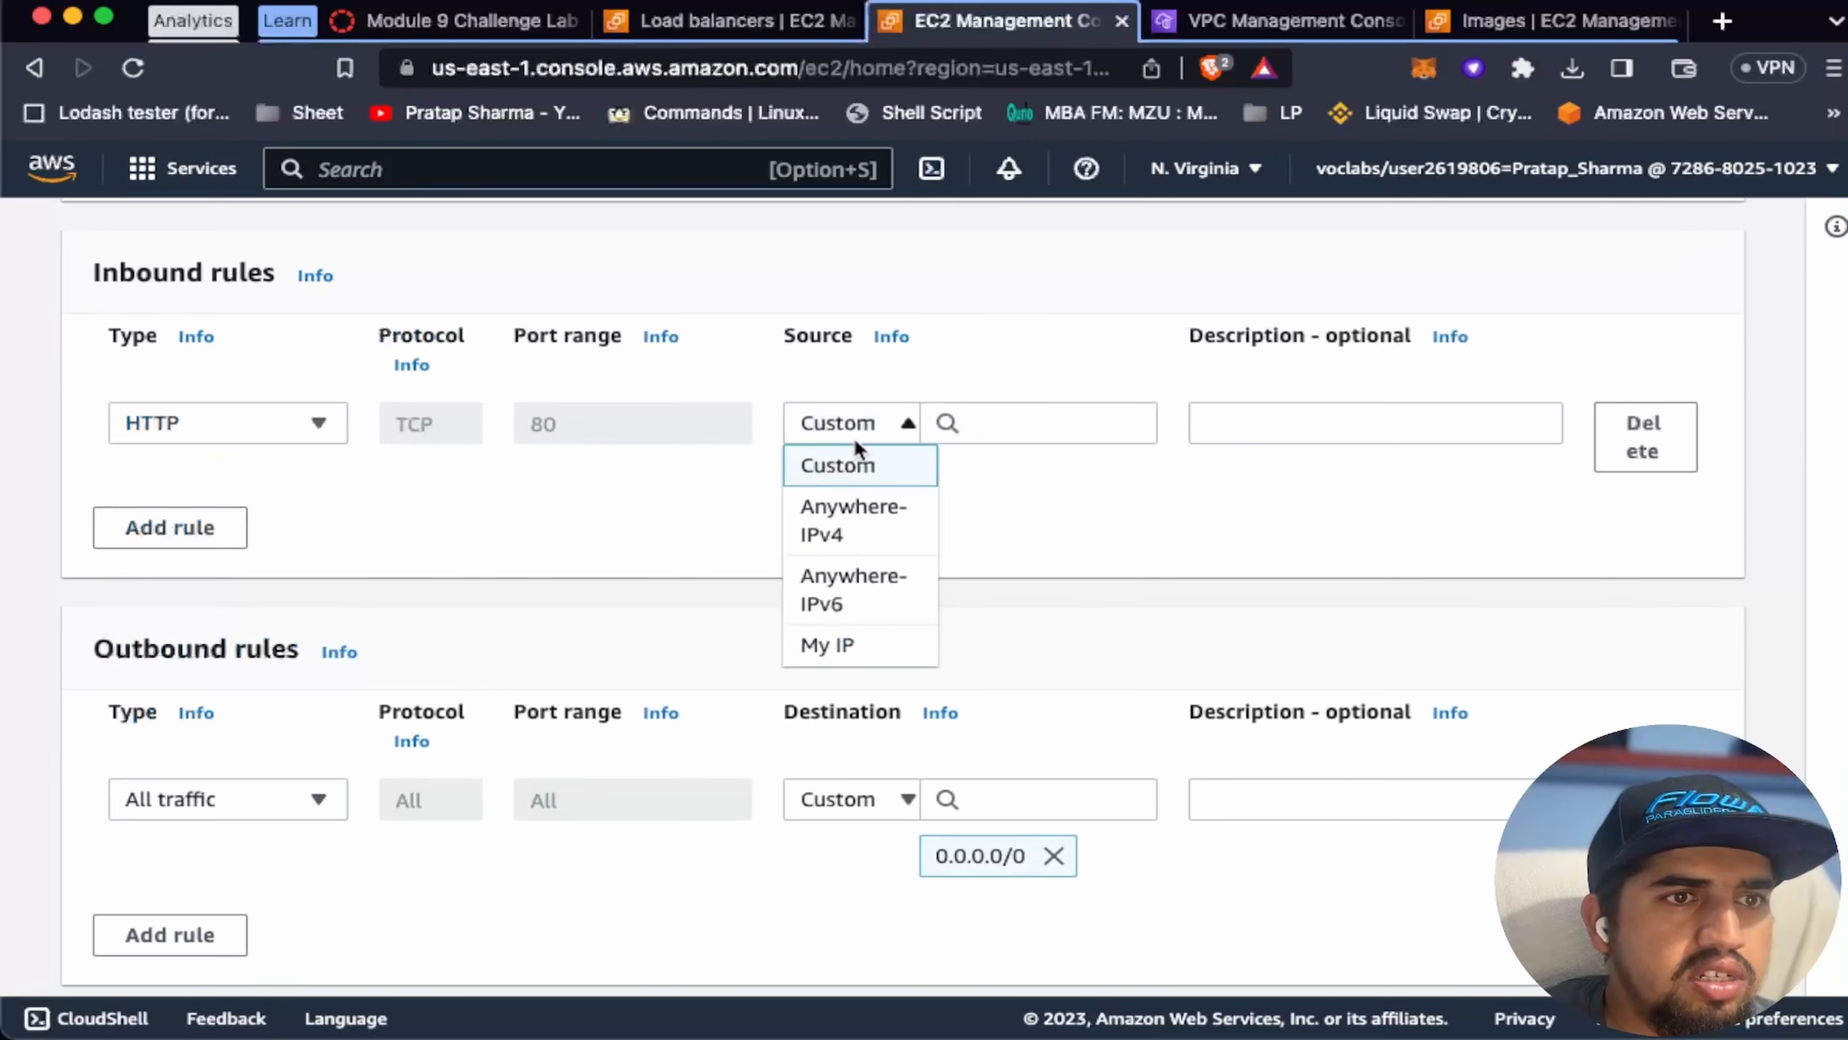
click(847, 527)
scroll(800, 622, down, 6)
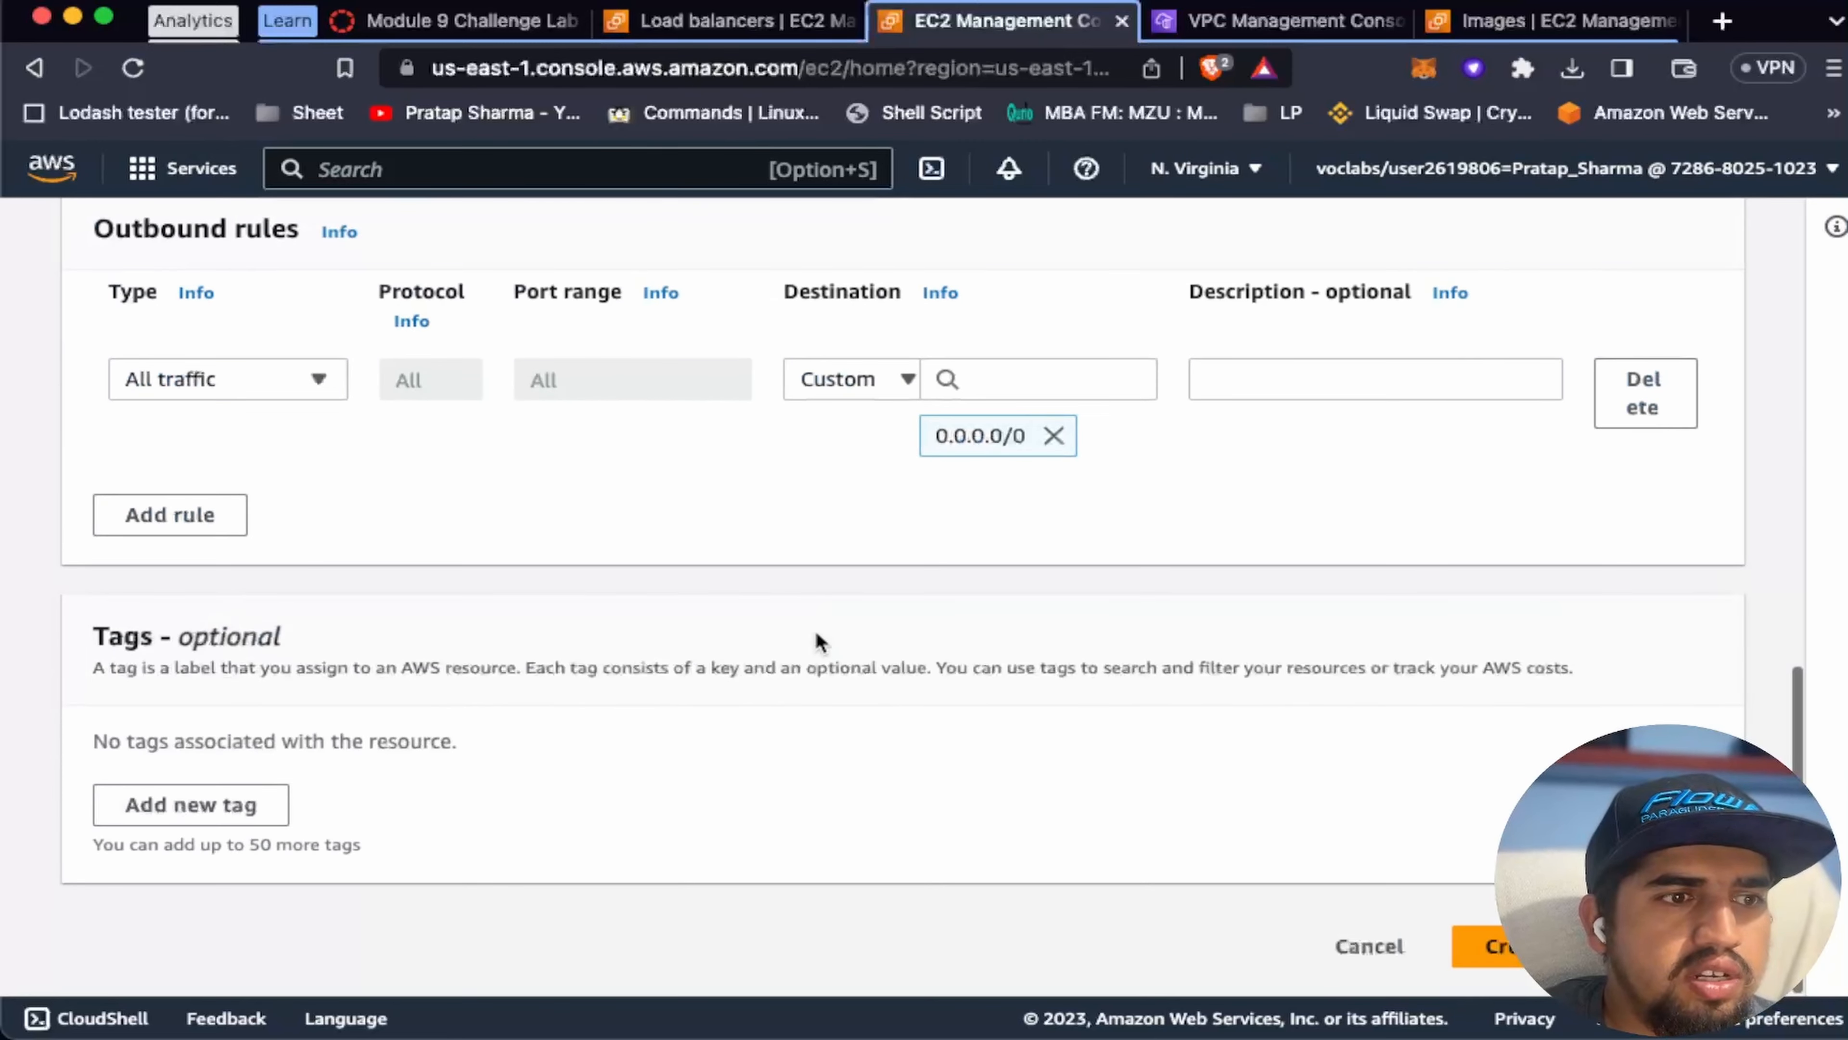
click(1488, 946)
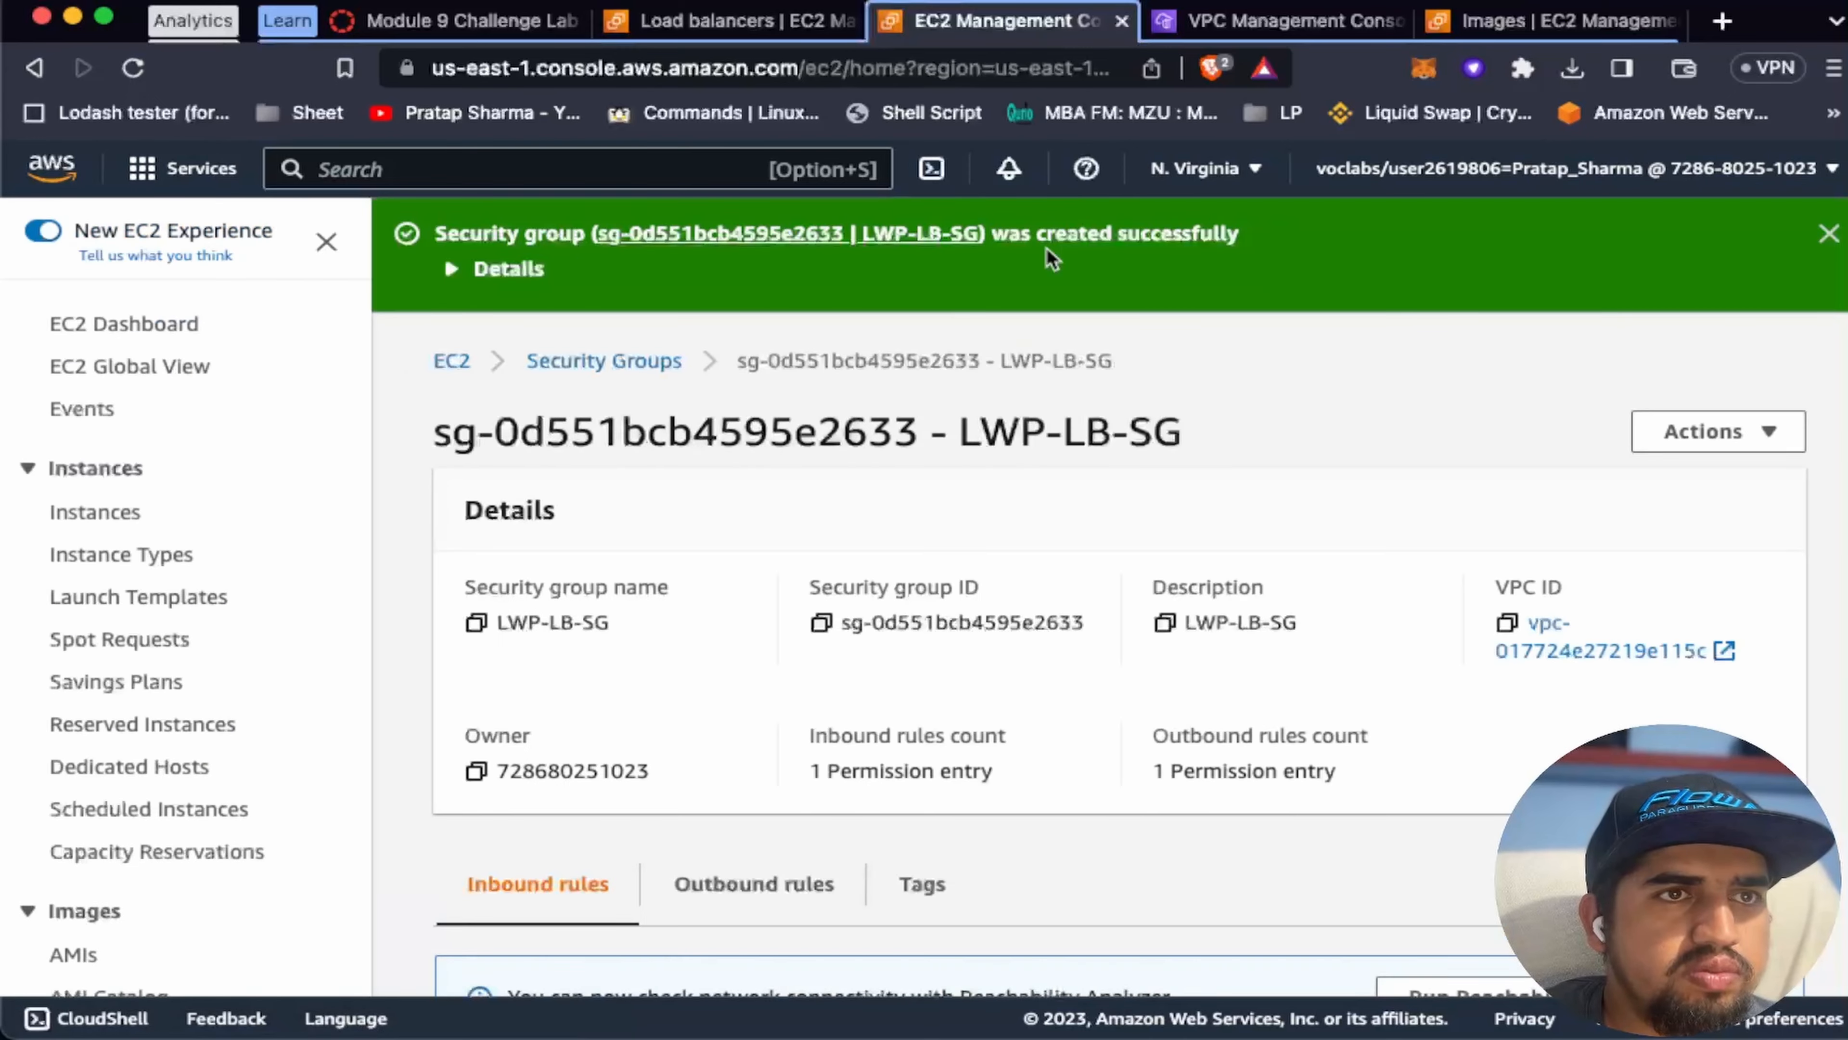
Step: Refresh the load balancer's security group choices, select LWP-LB-SG and deselect default
click(728, 20)
click(1385, 539)
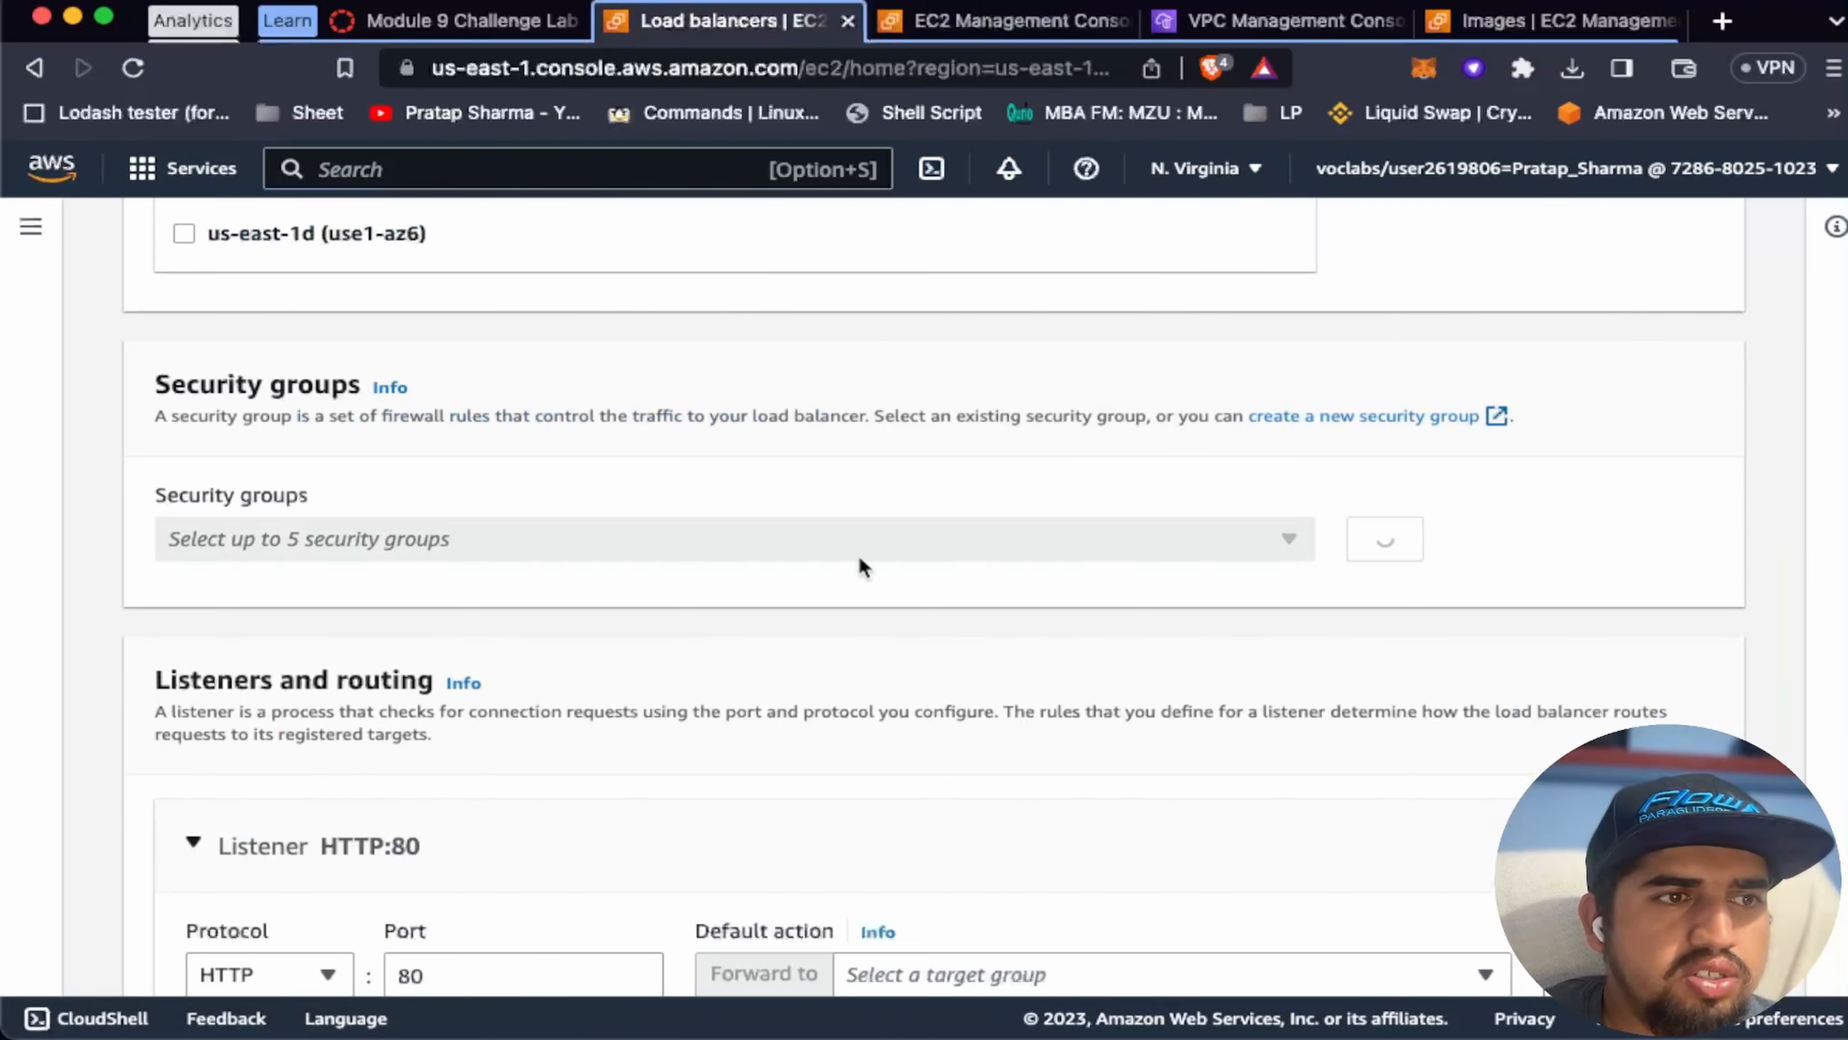
click(585, 537)
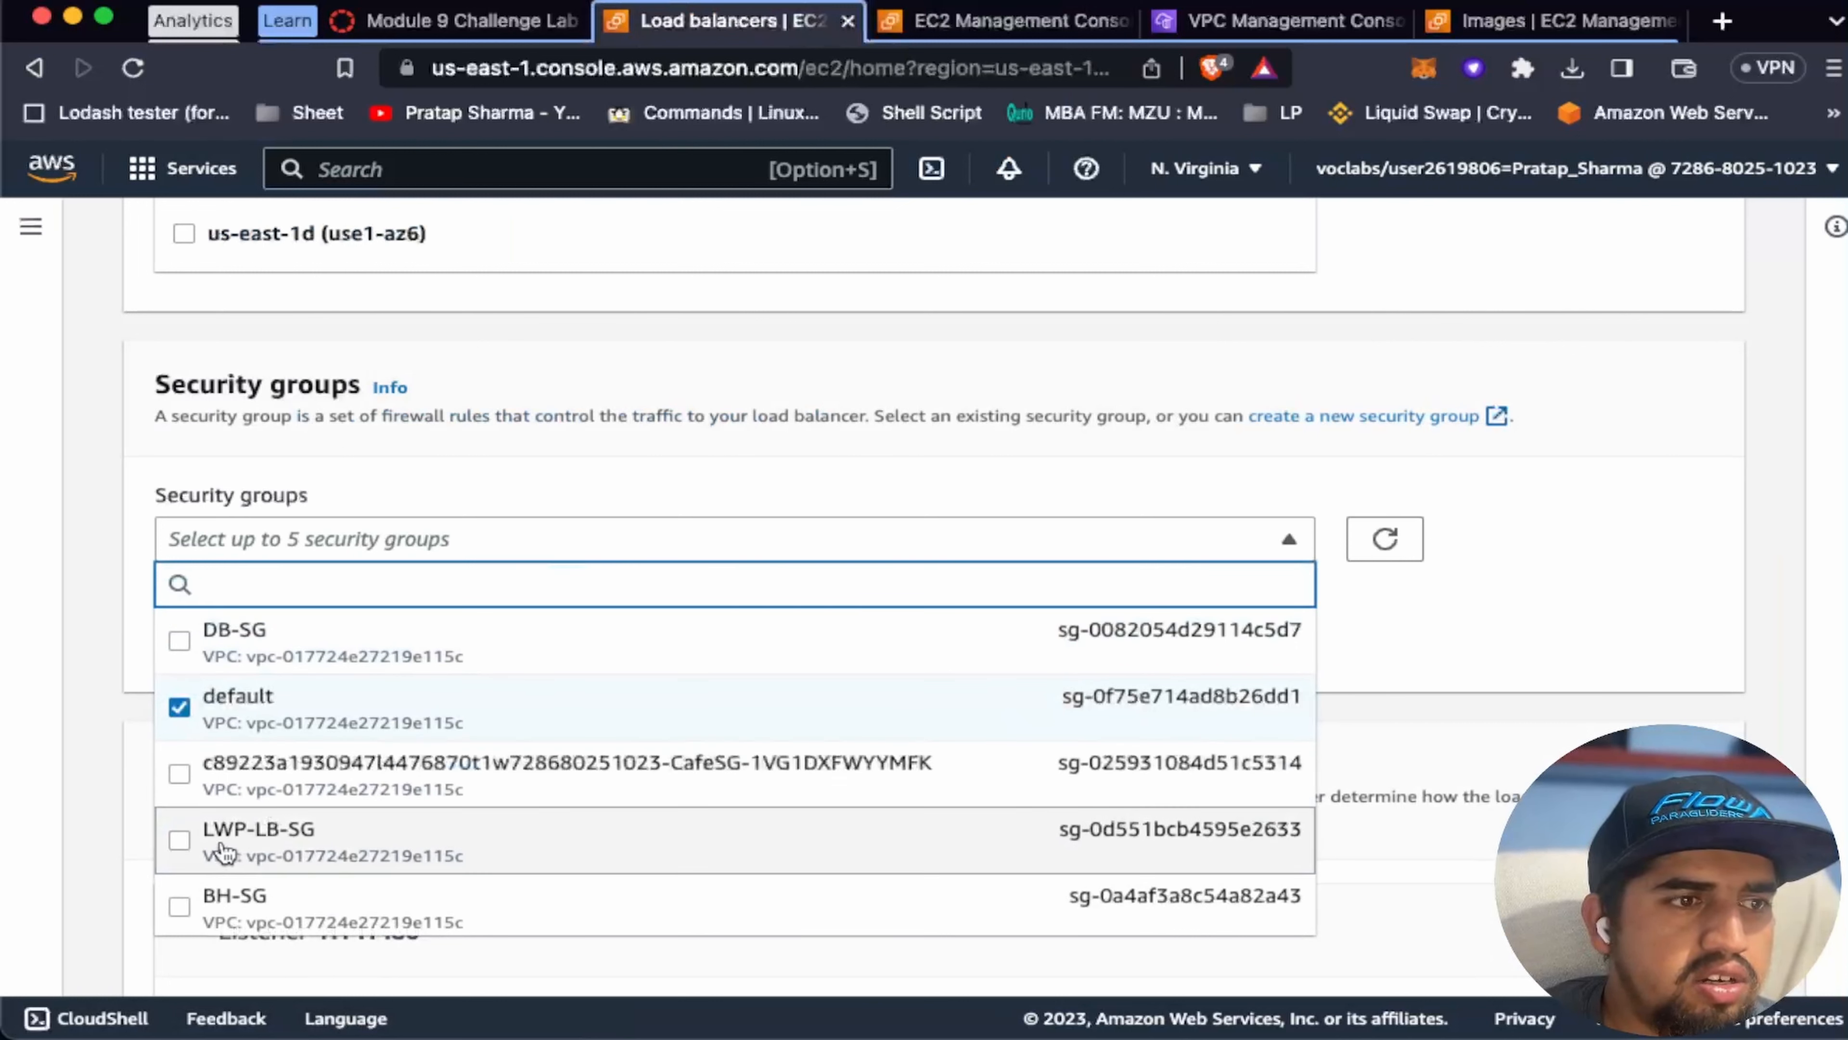
click(307, 845)
click(192, 702)
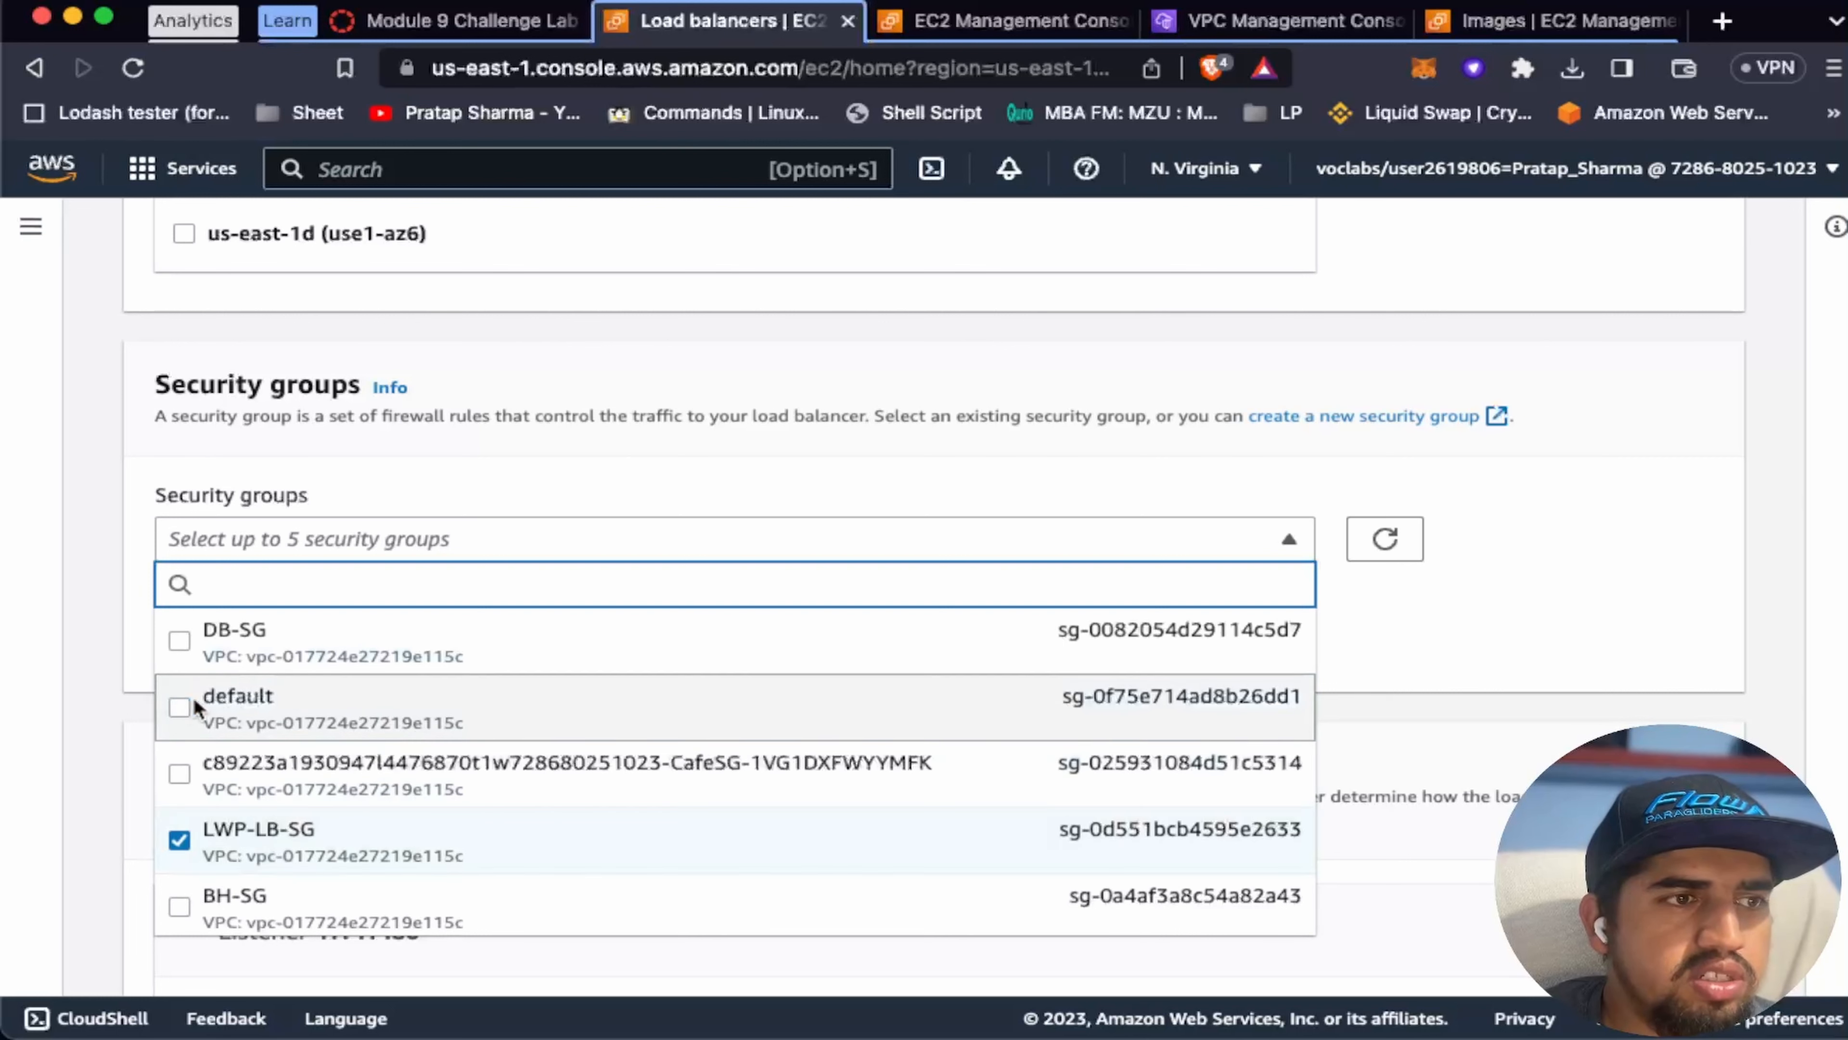
click(1580, 581)
Step: Check the target group requirement in the lab instructions and start a new target group for the listener named LWP-TG
scroll(886, 686, down, 4)
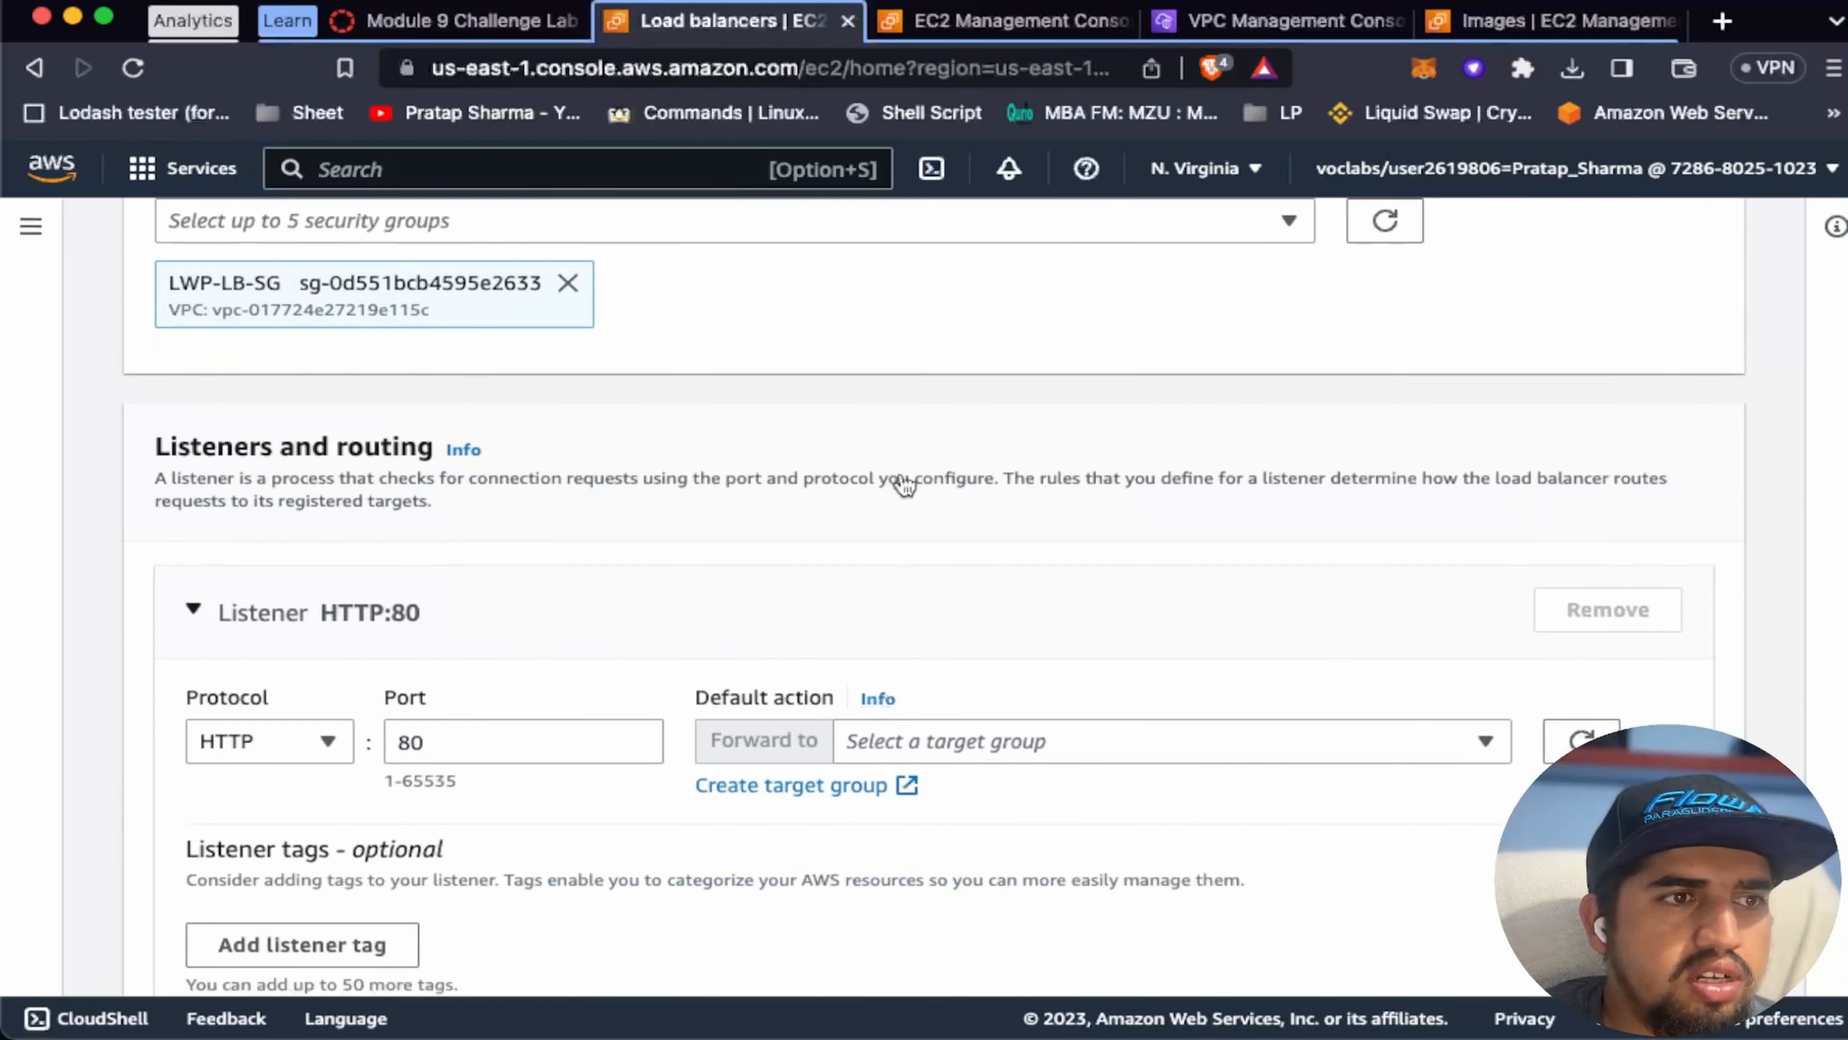
click(480, 23)
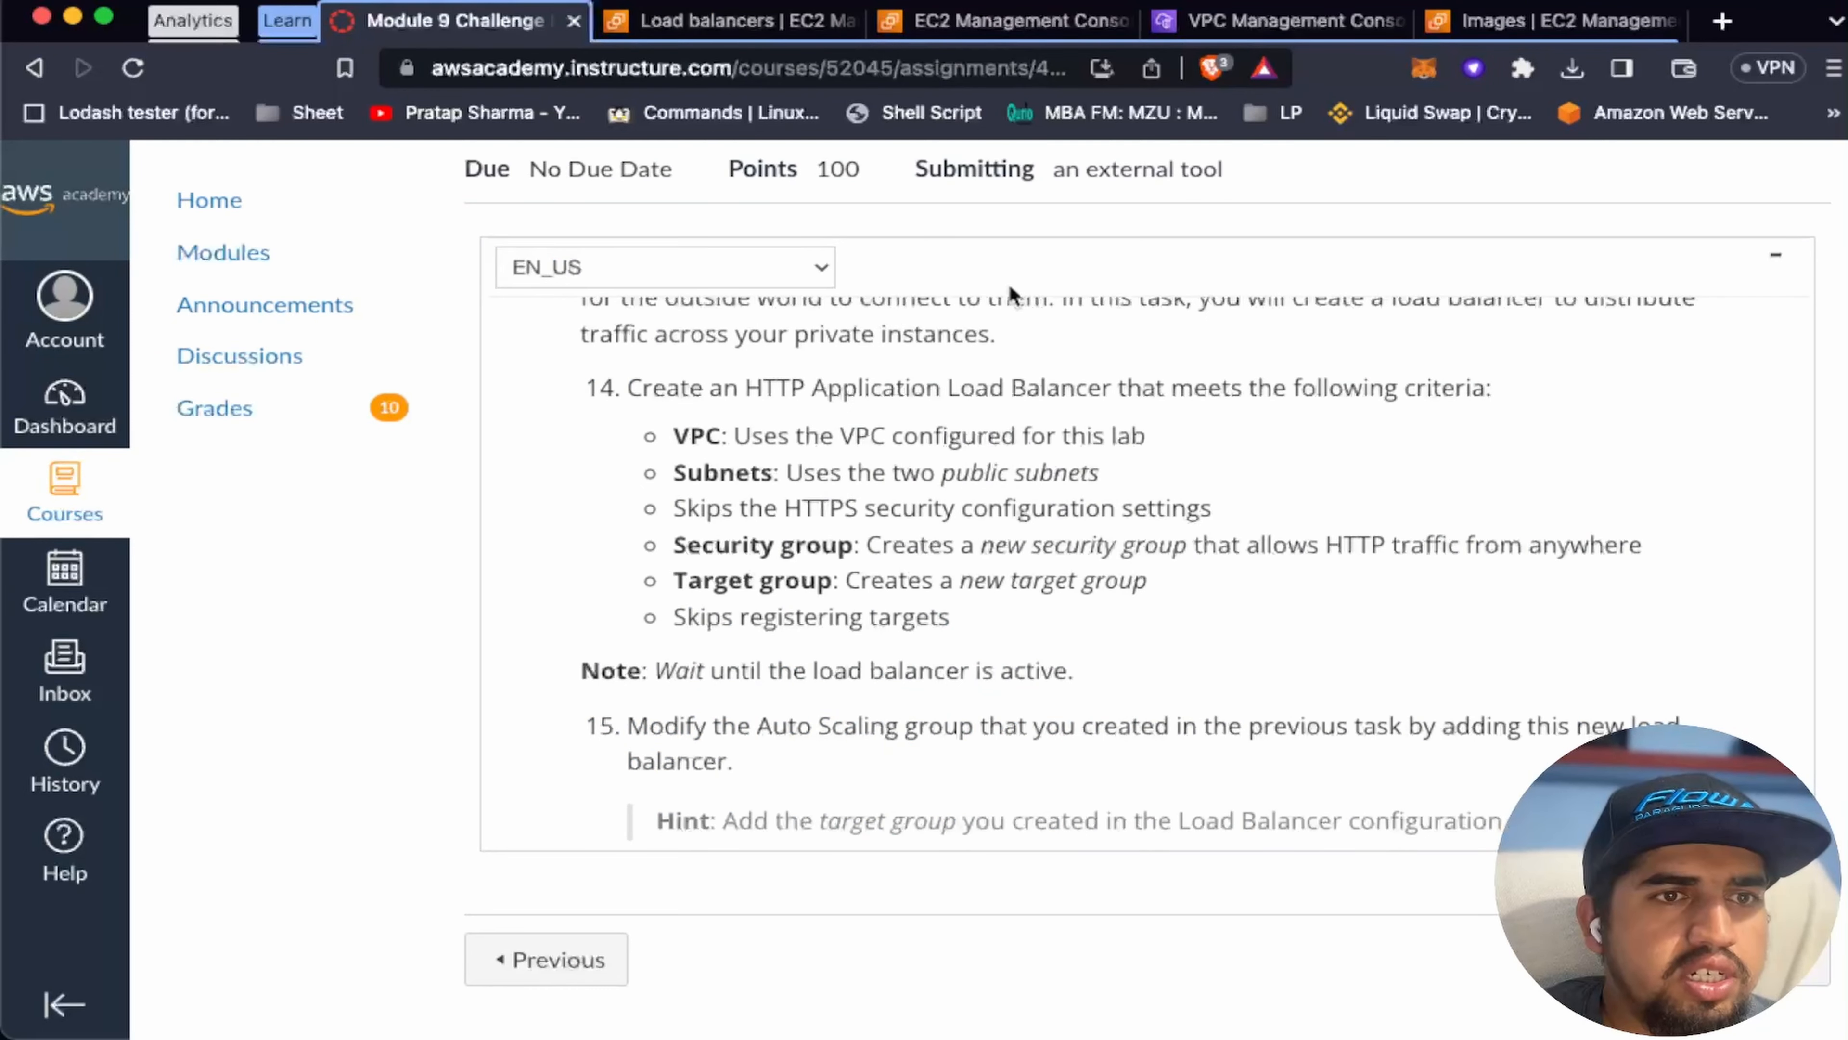
click(749, 21)
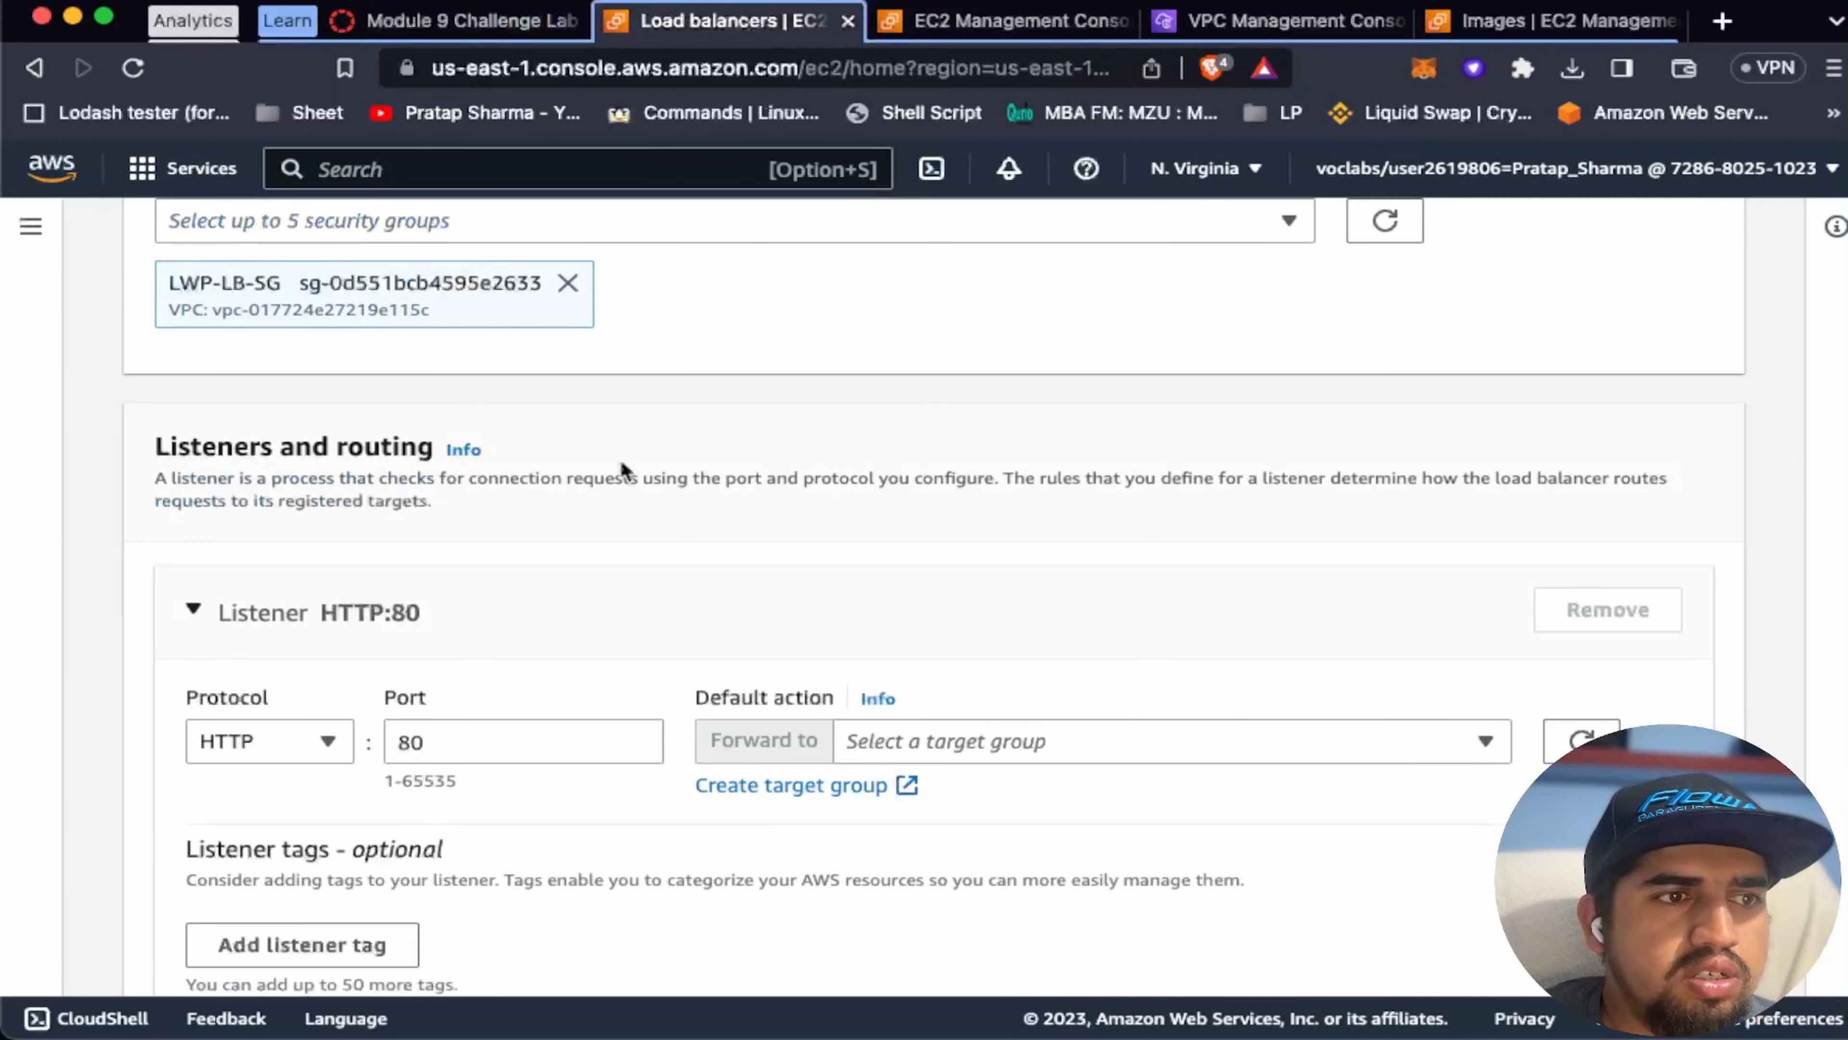
click(784, 786)
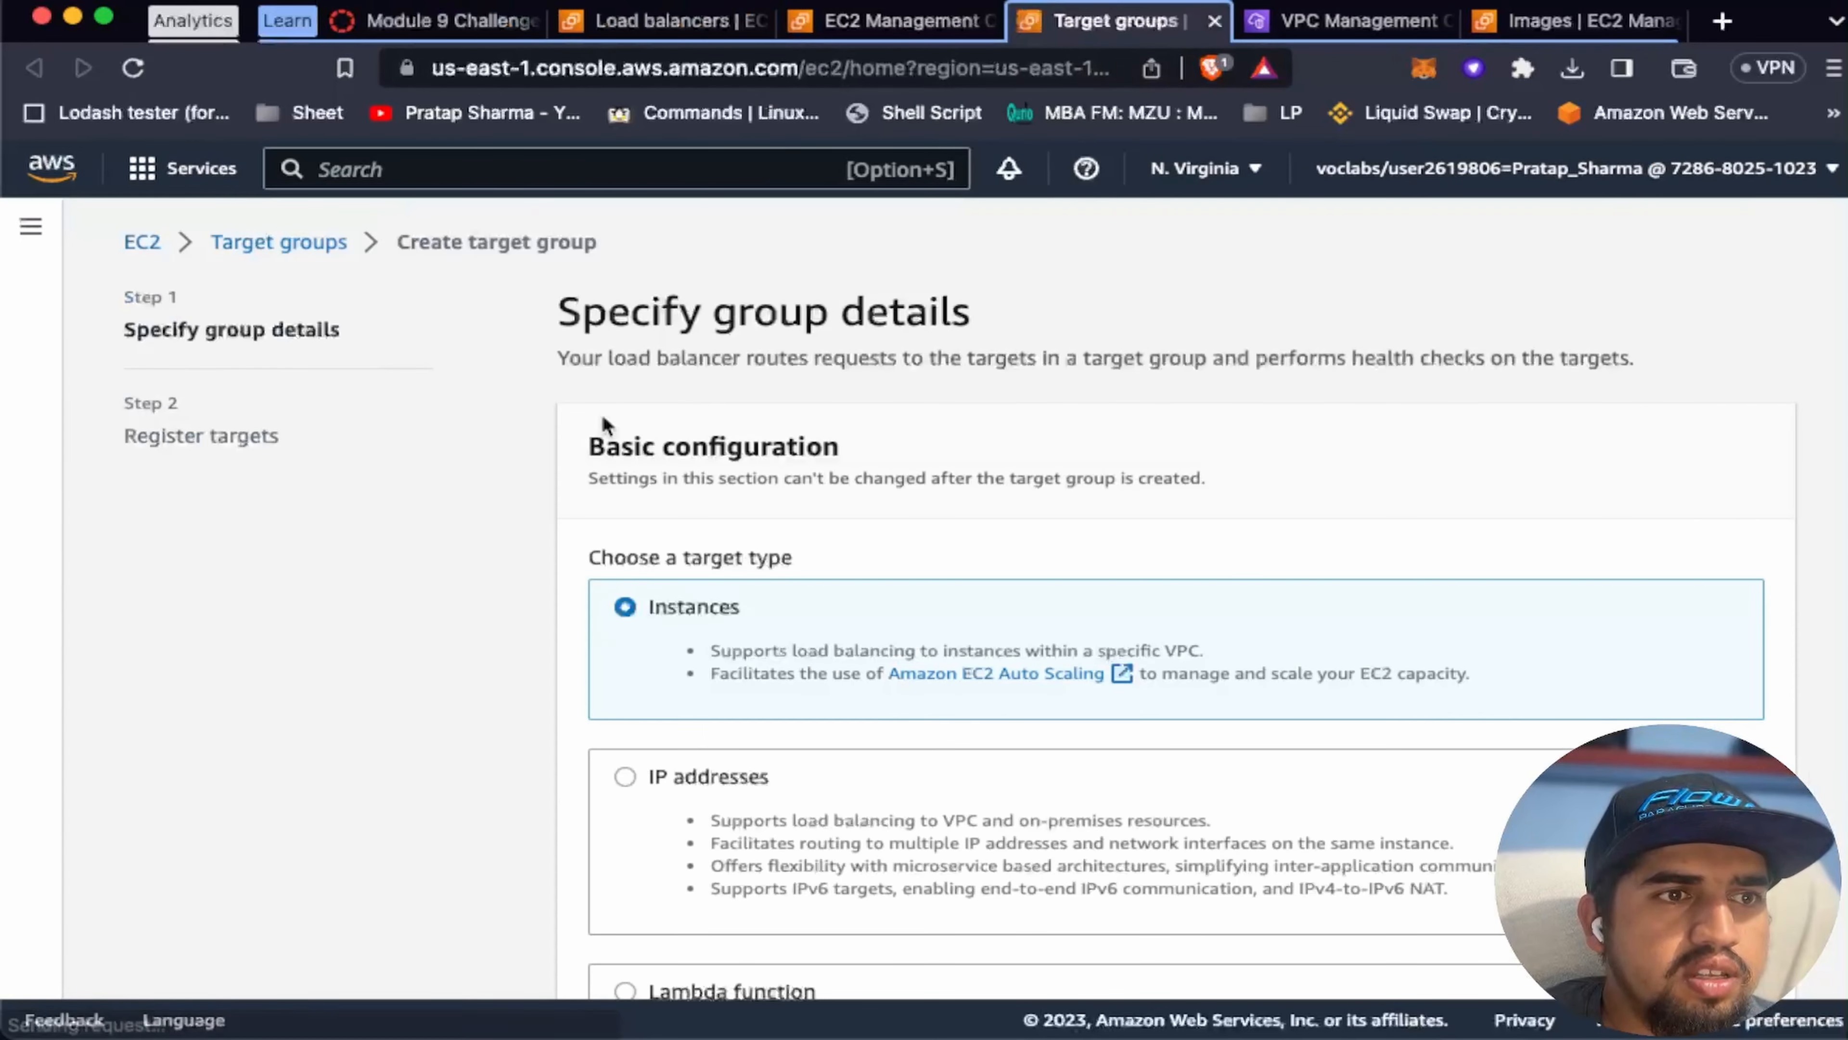
scroll(875, 550, down, 3)
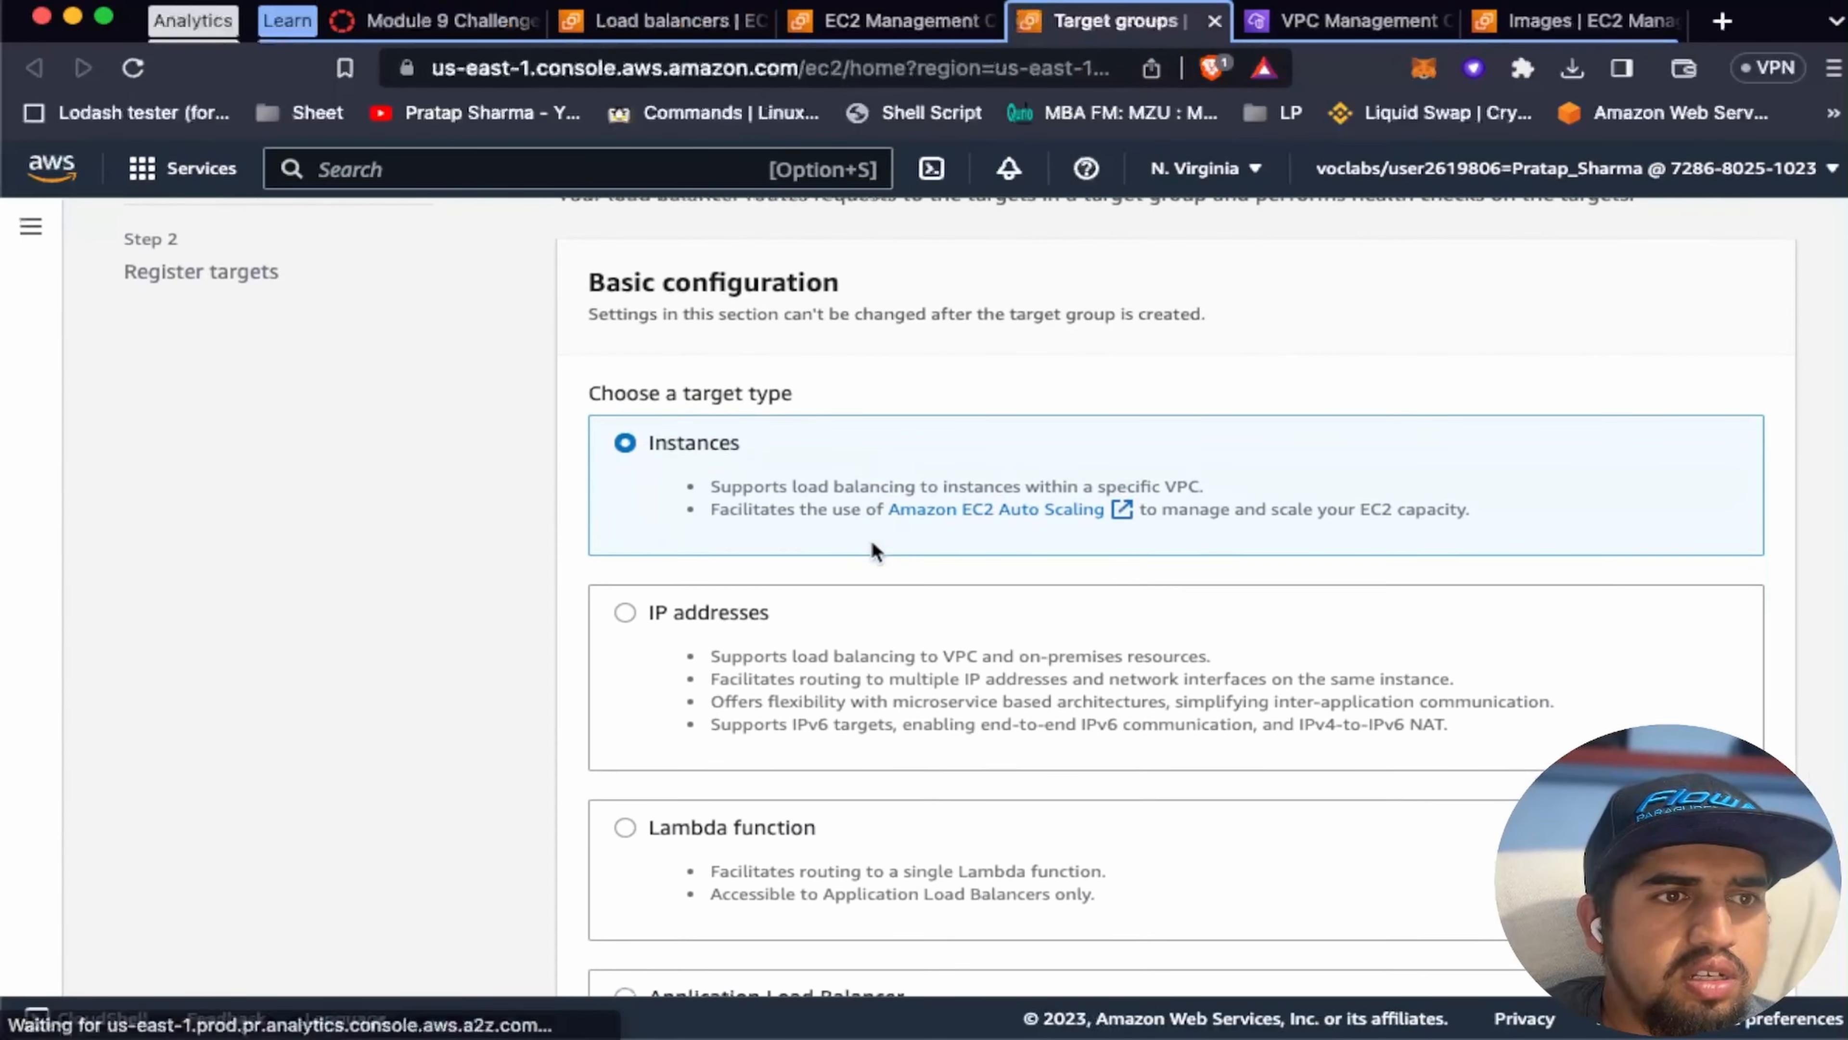
scroll(875, 551, down, 10)
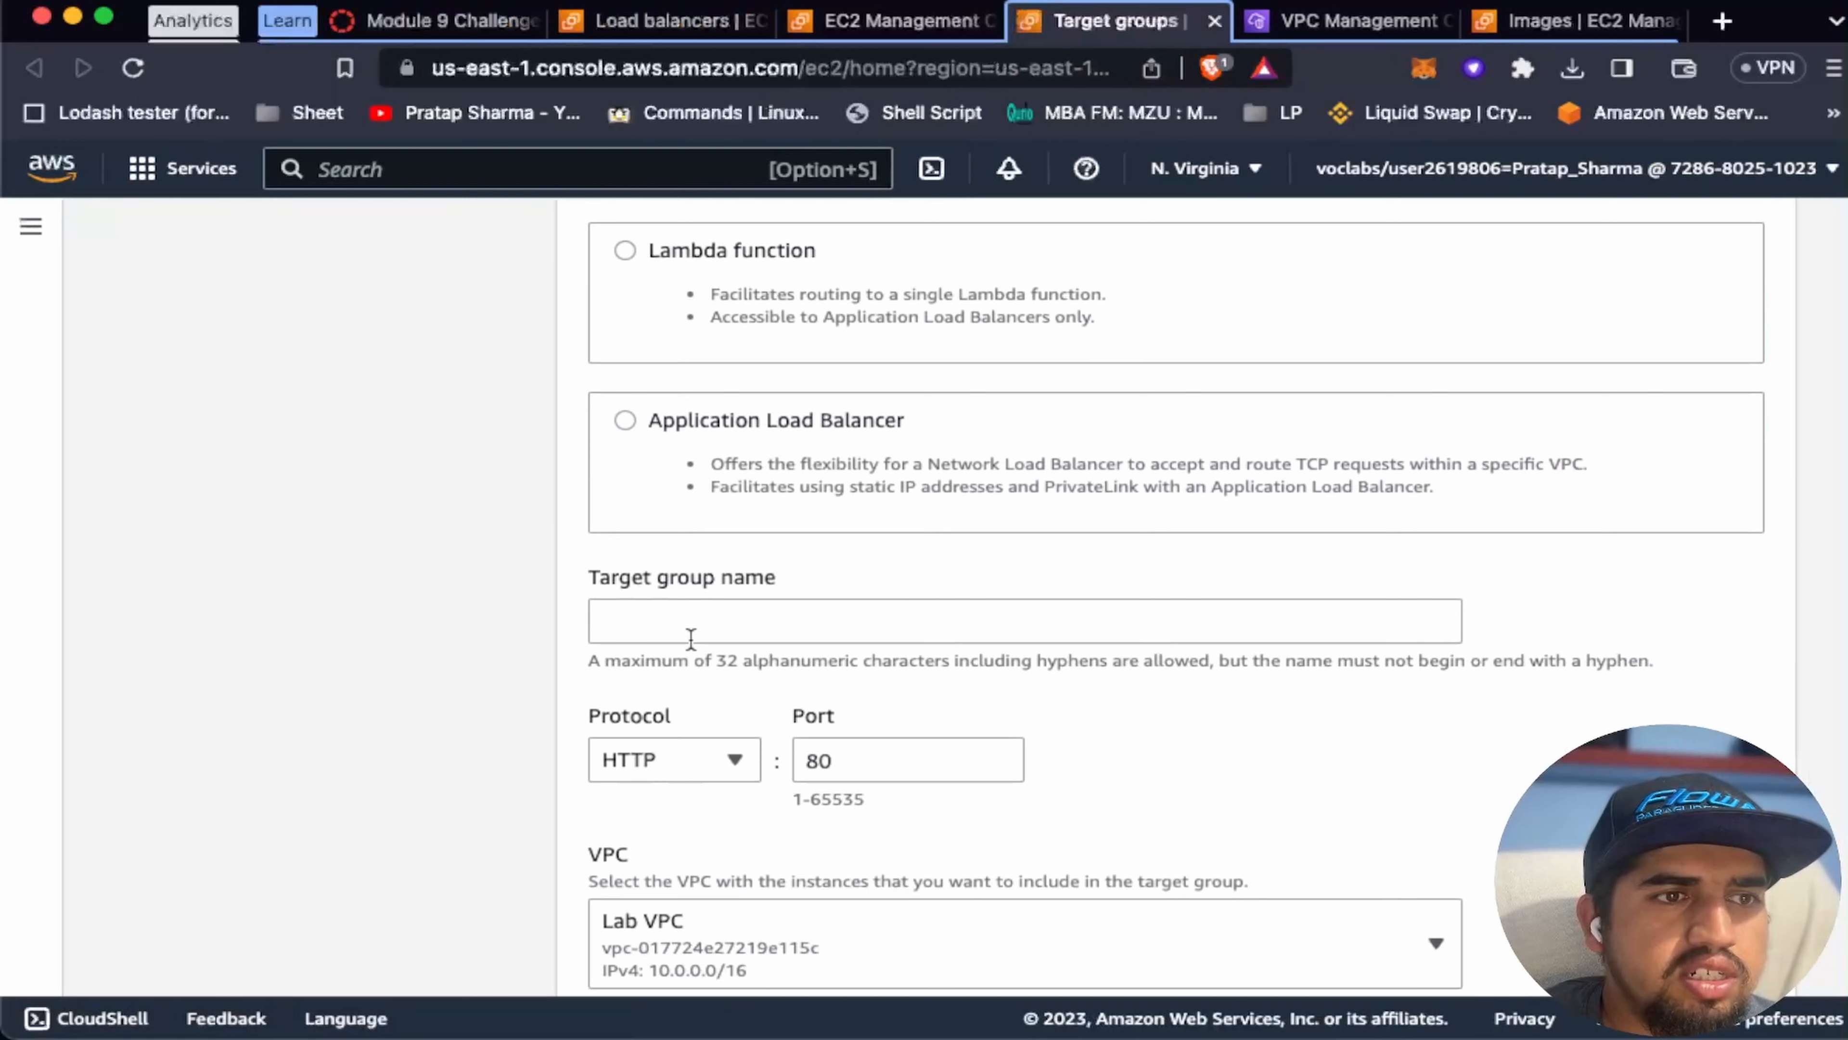
click(683, 621)
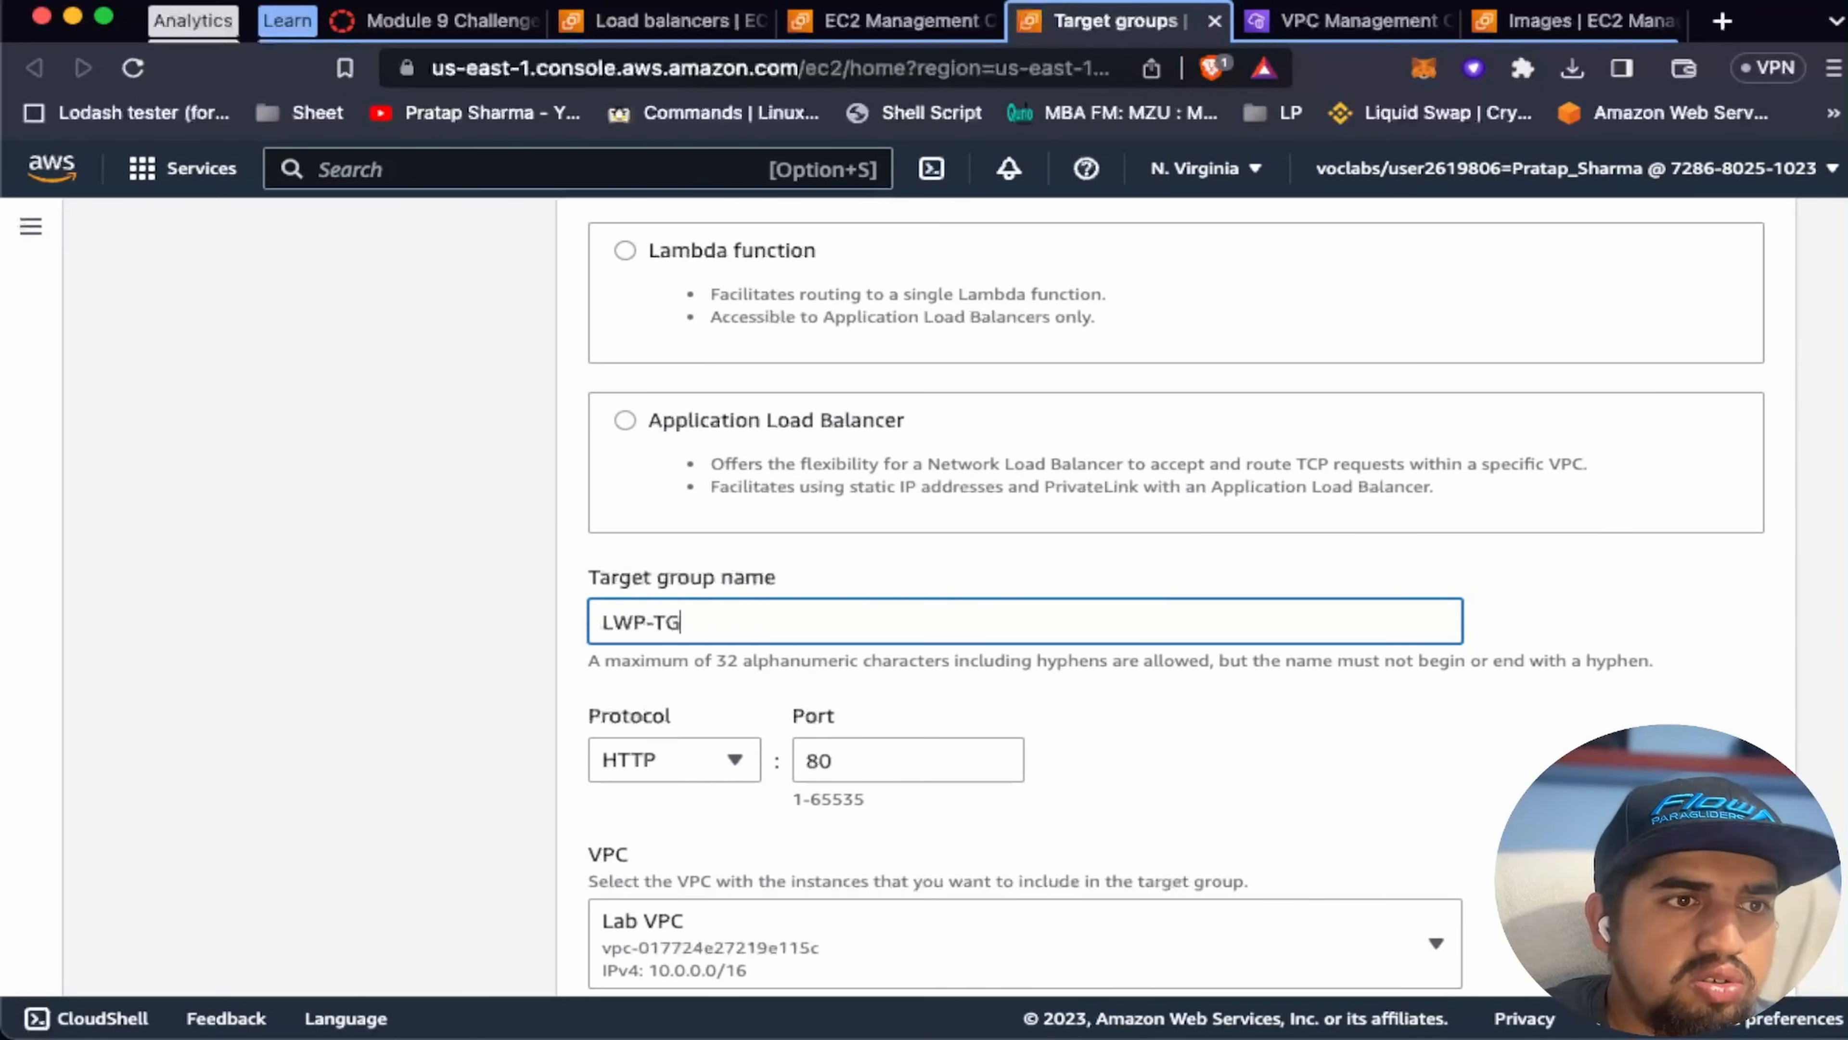
Step: Recheck the lab's target group criteria and continue to target registration with the default protocol, VPC and health check settings
scroll(900, 564, down, 4)
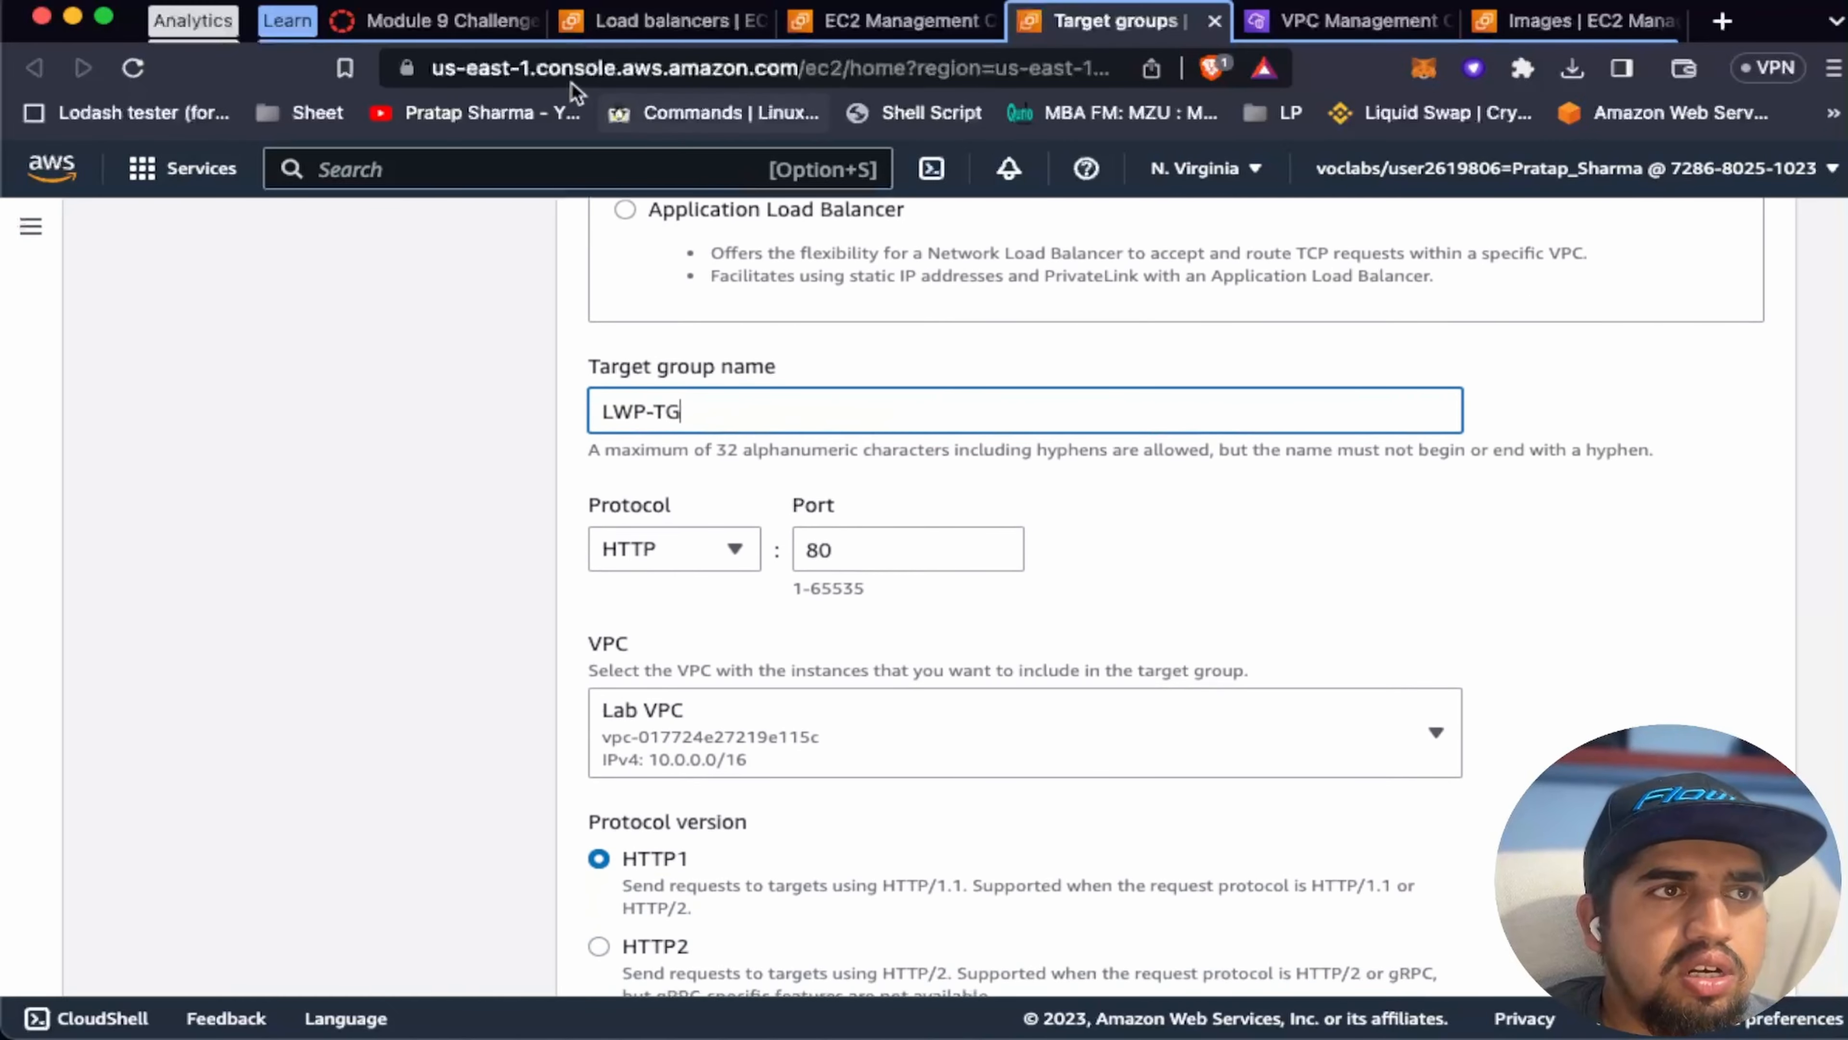
click(494, 21)
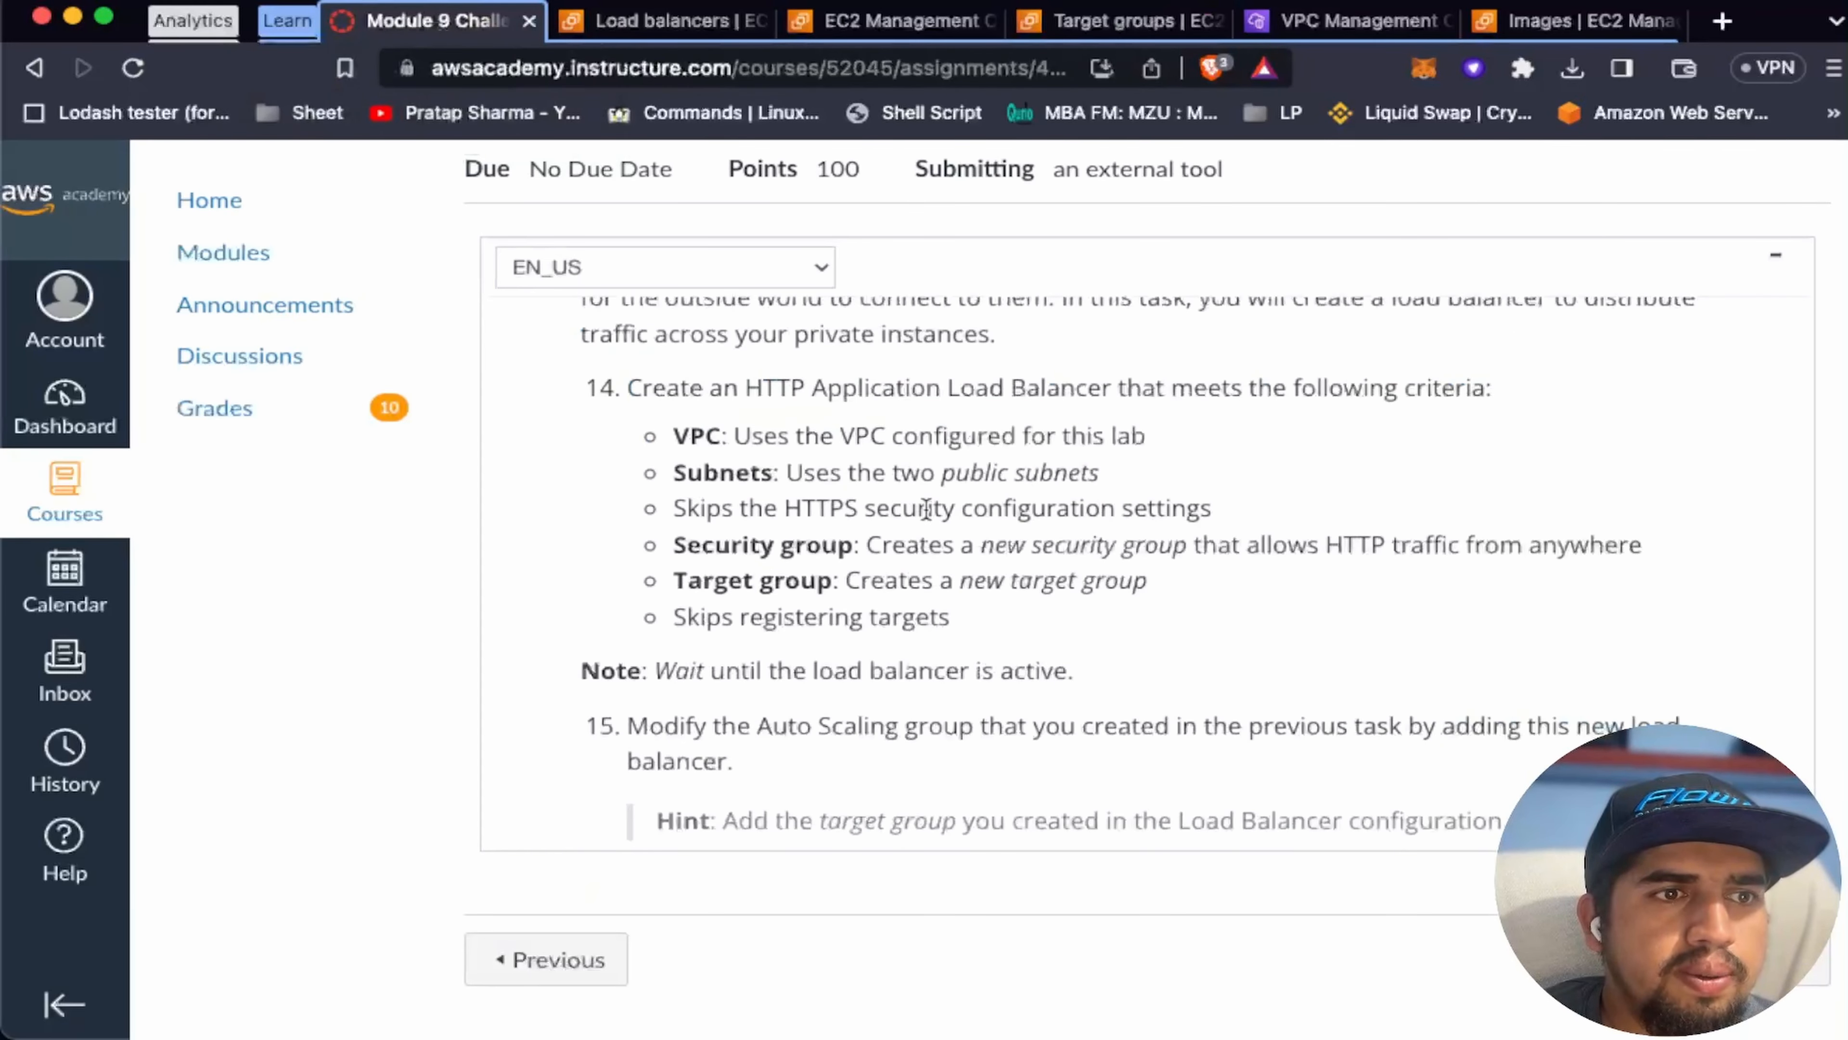
scroll(1078, 570, down, 1)
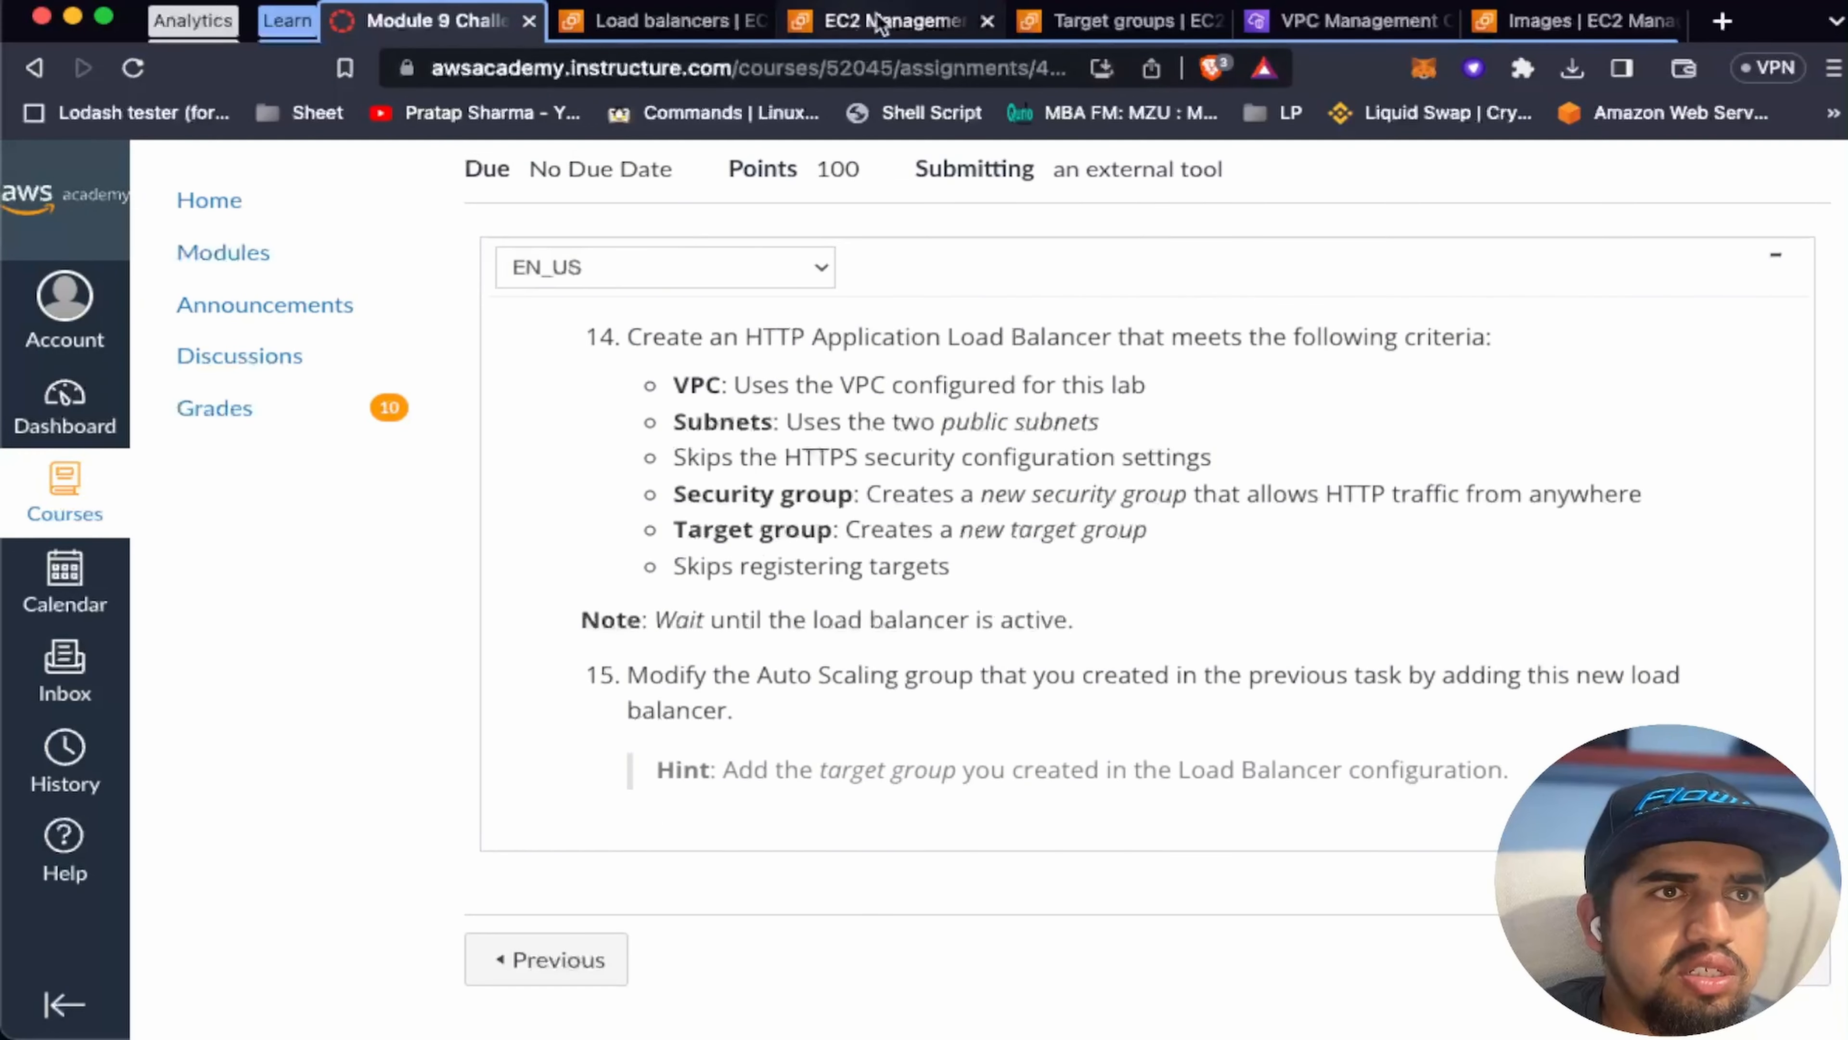
click(1091, 21)
scroll(1044, 536, down, 1)
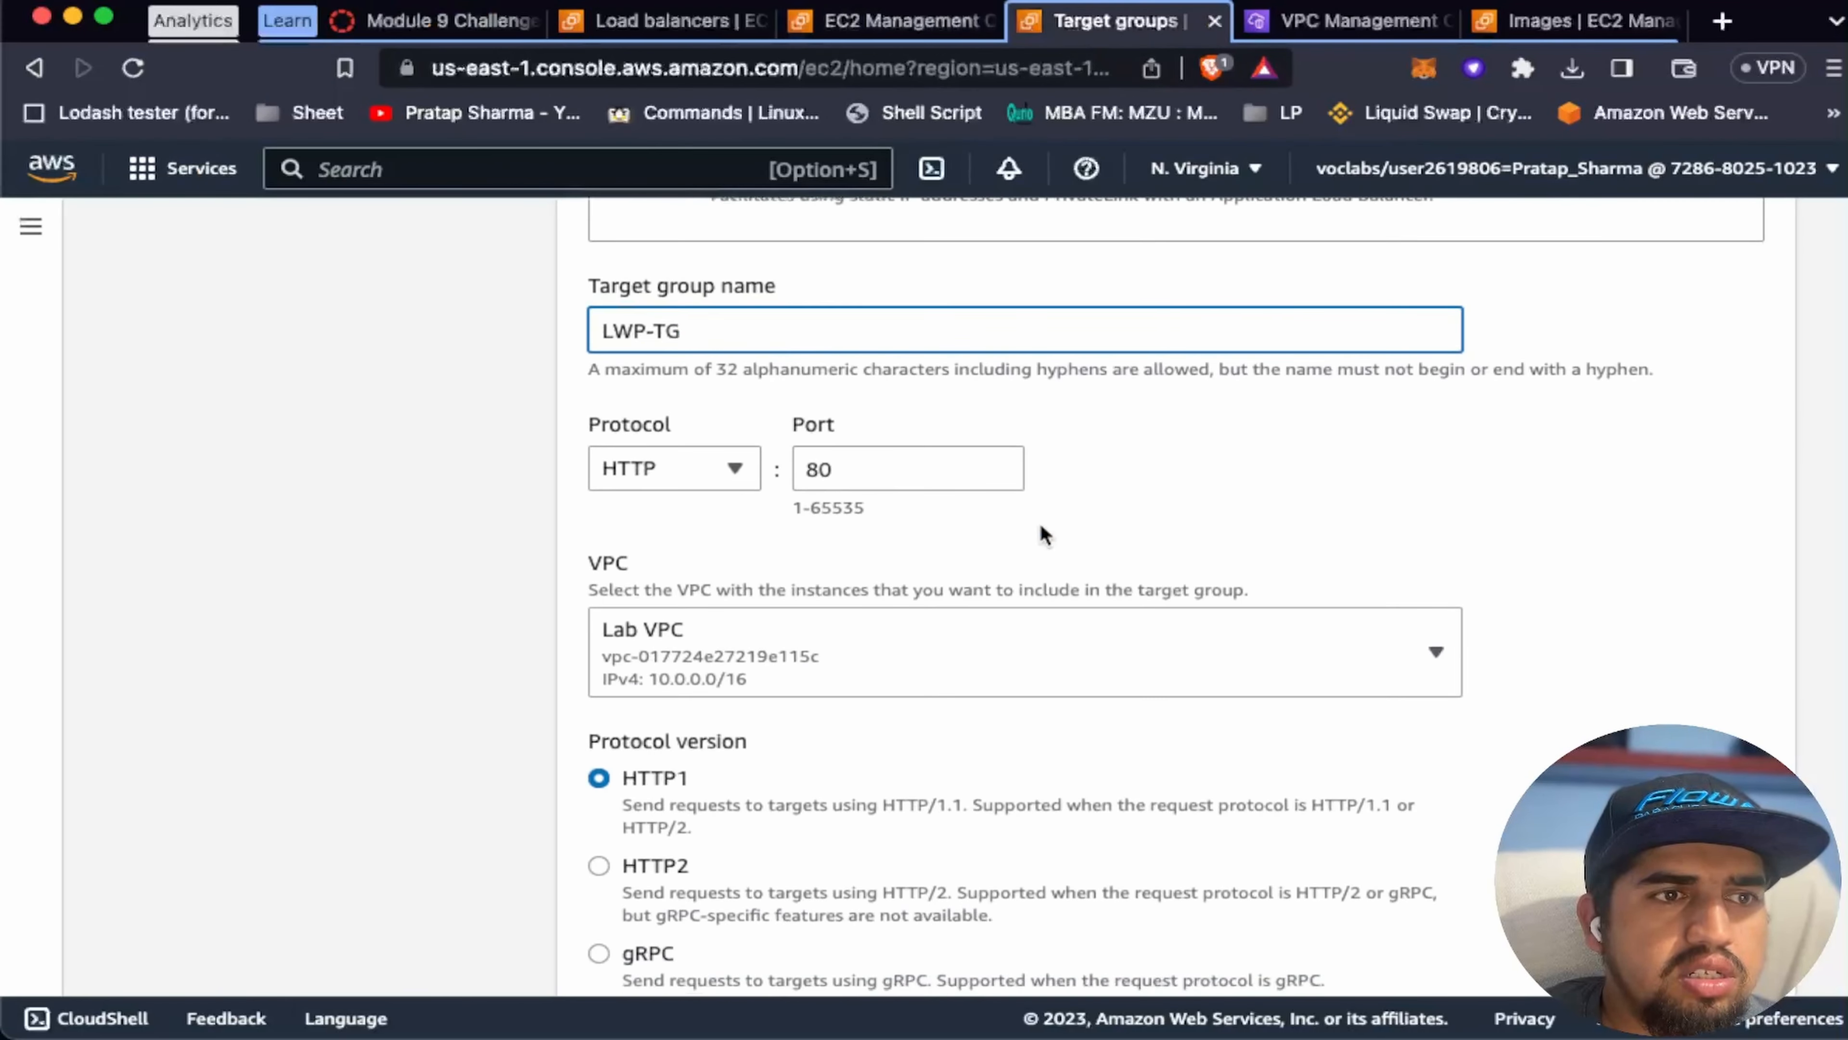
scroll(1324, 650, down, 2)
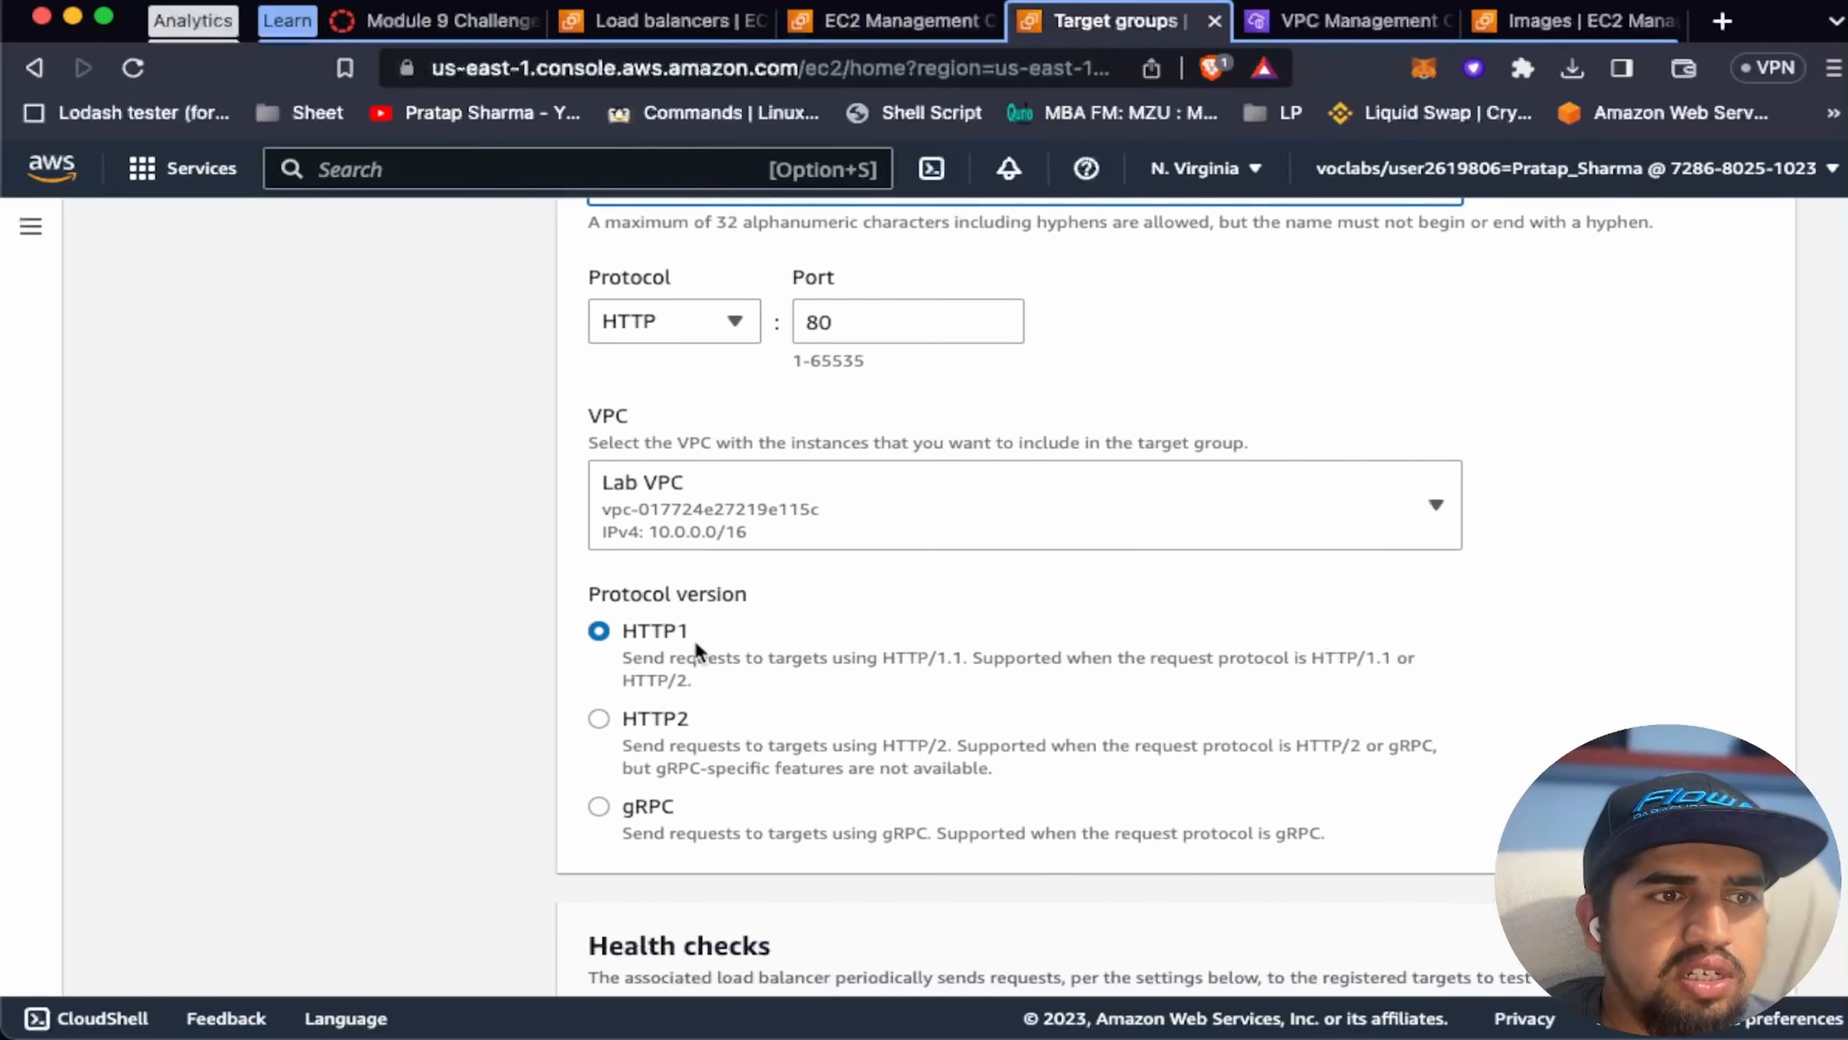
scroll(1175, 649, down, 10)
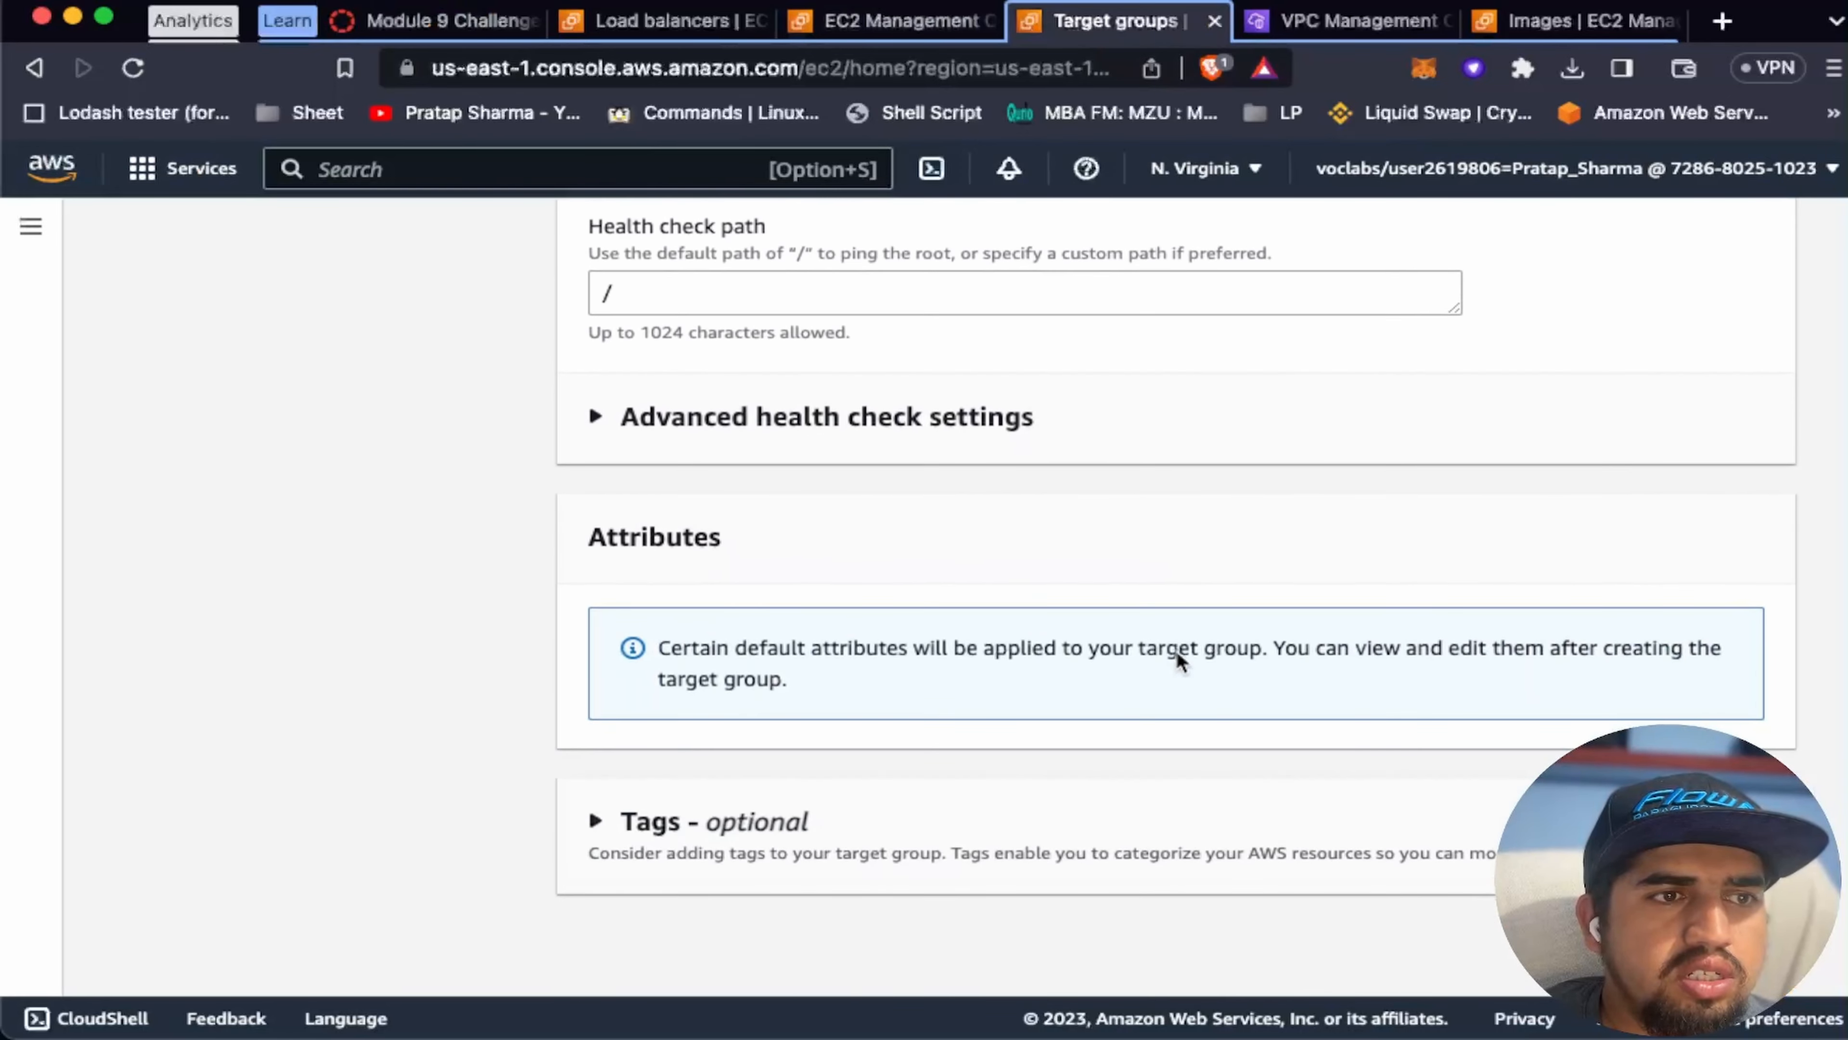
click(1757, 946)
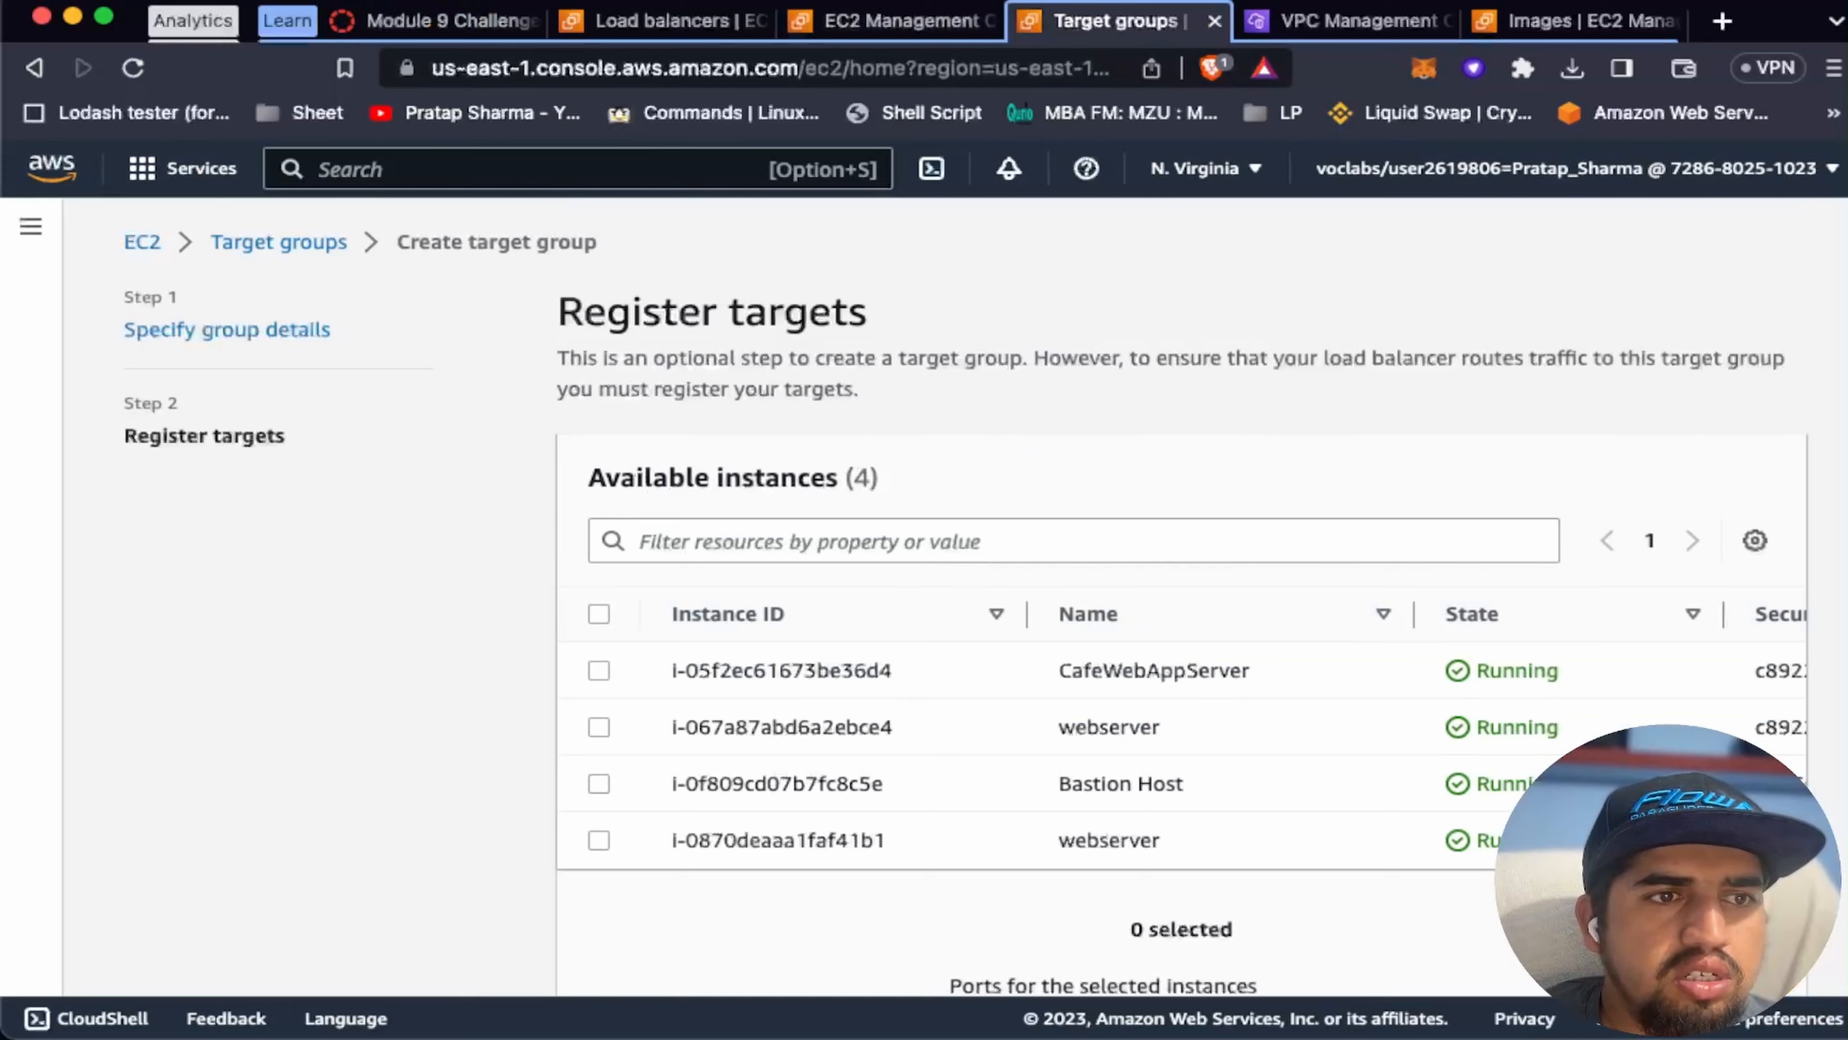
Step: Recheck the lab criteria on registering targets and create the target group LWP-TG without registering any instances
scroll(1548, 762, down, 2)
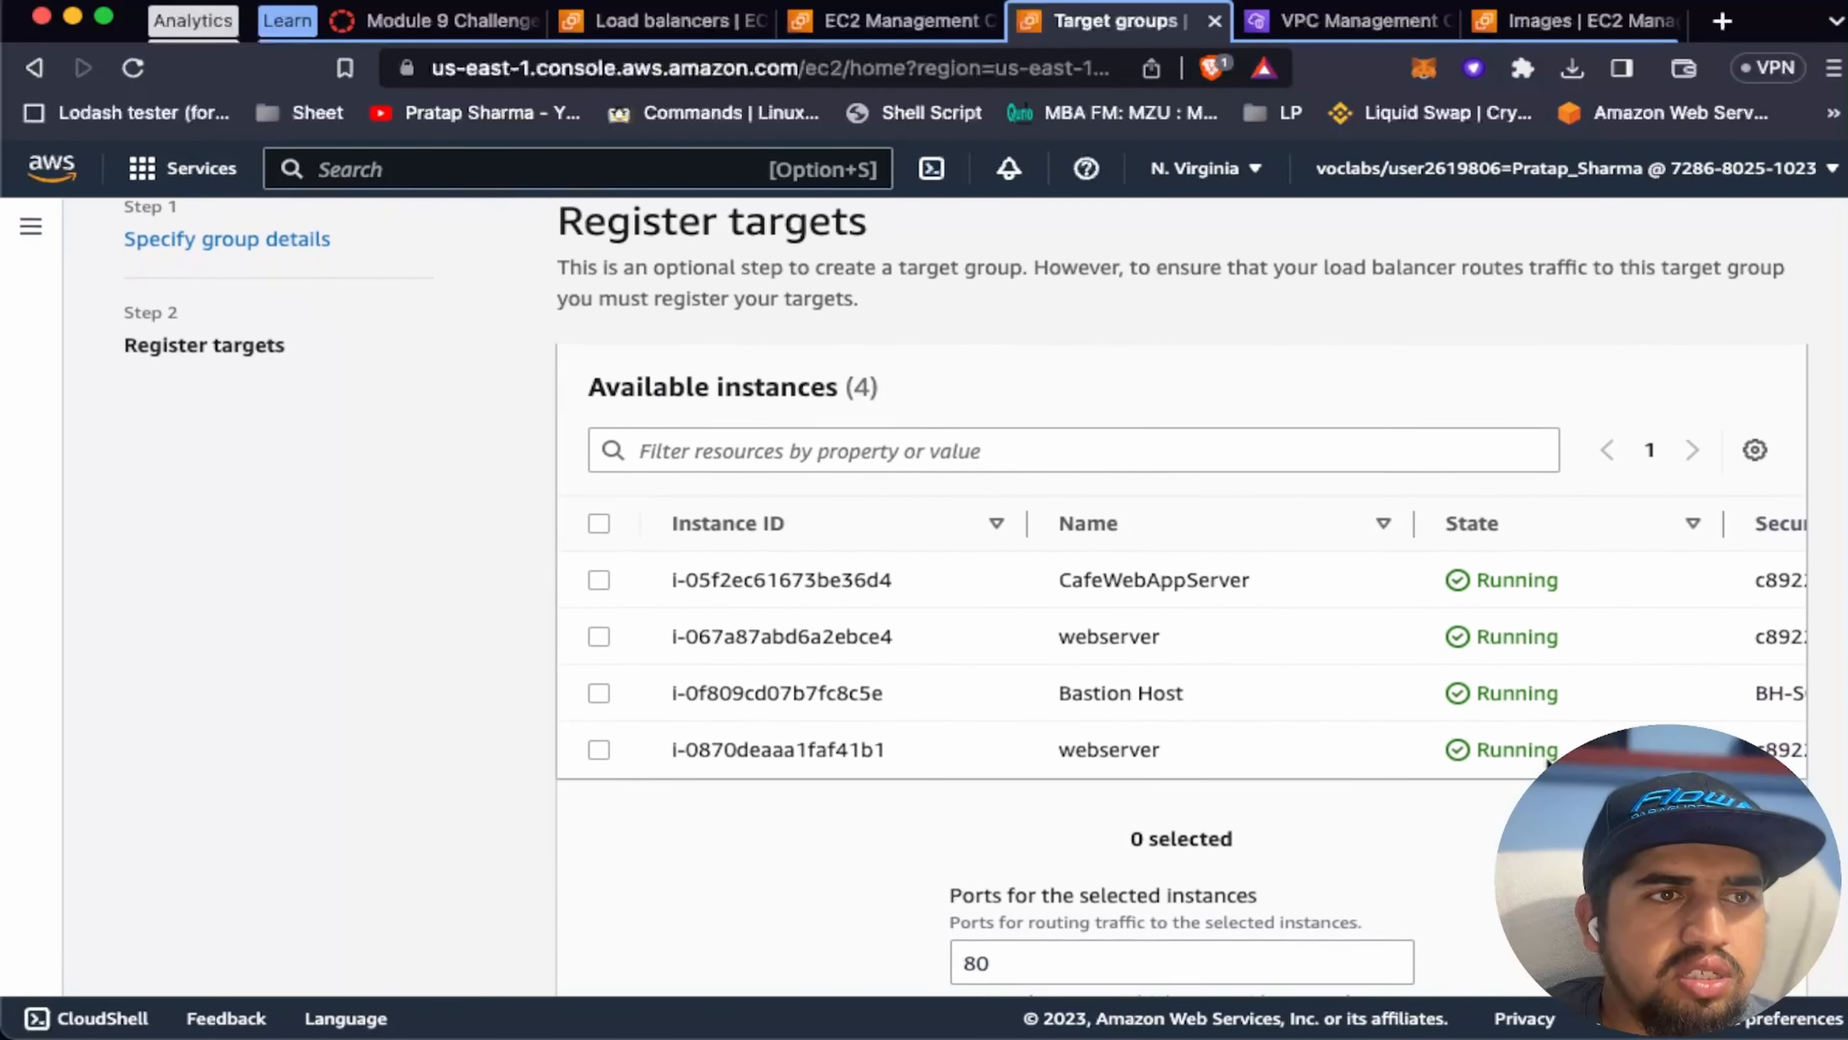
scroll(1548, 762, down, 4)
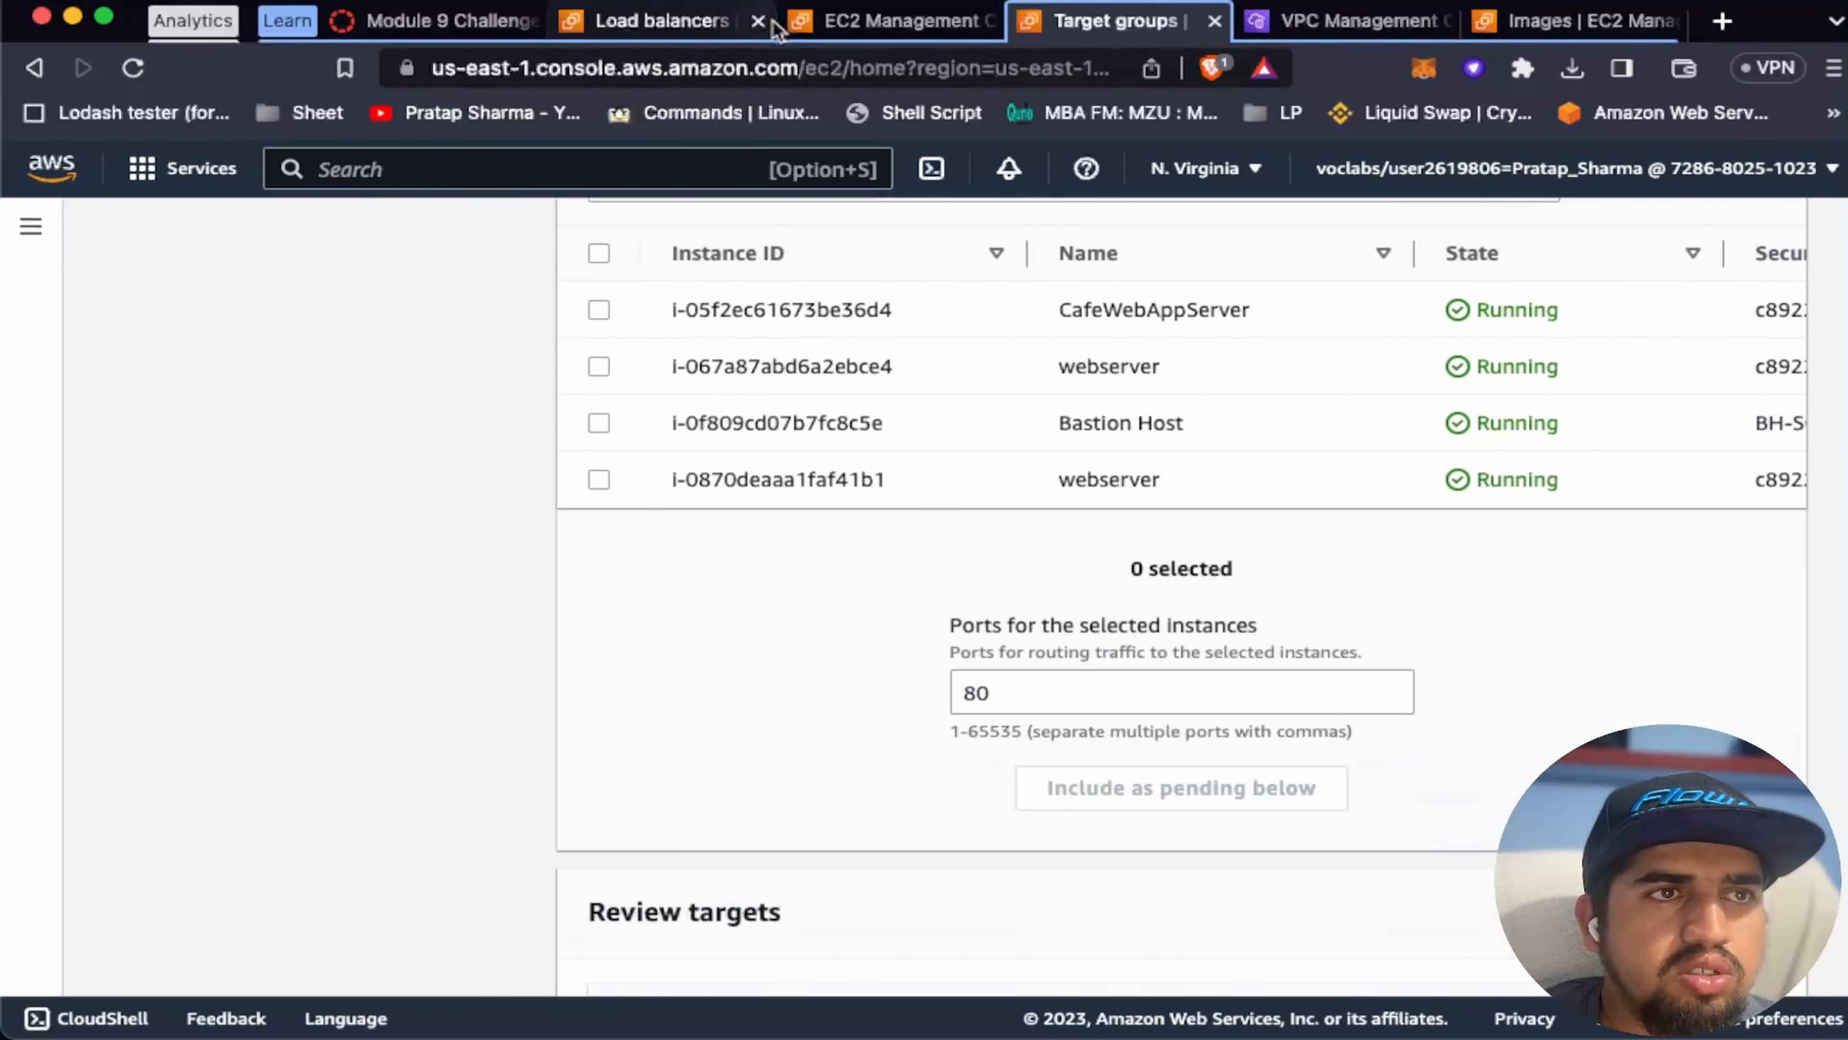
click(643, 22)
click(422, 23)
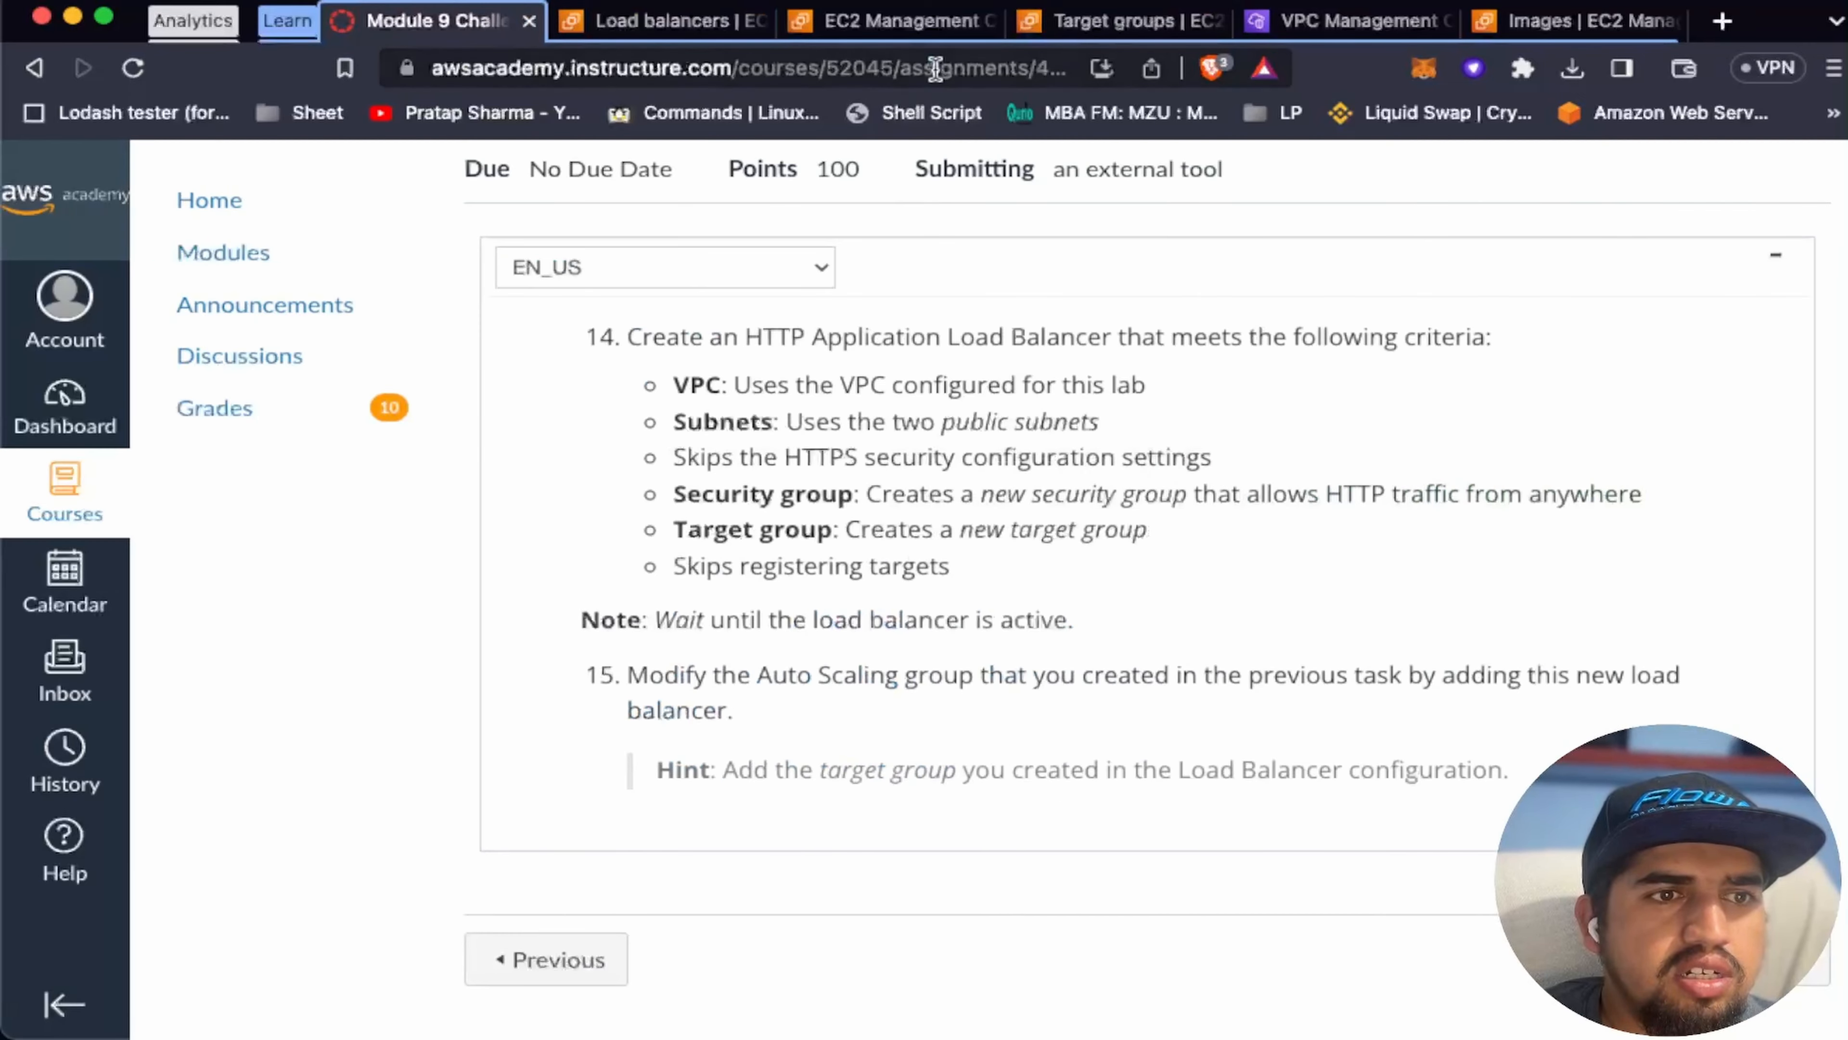
click(889, 28)
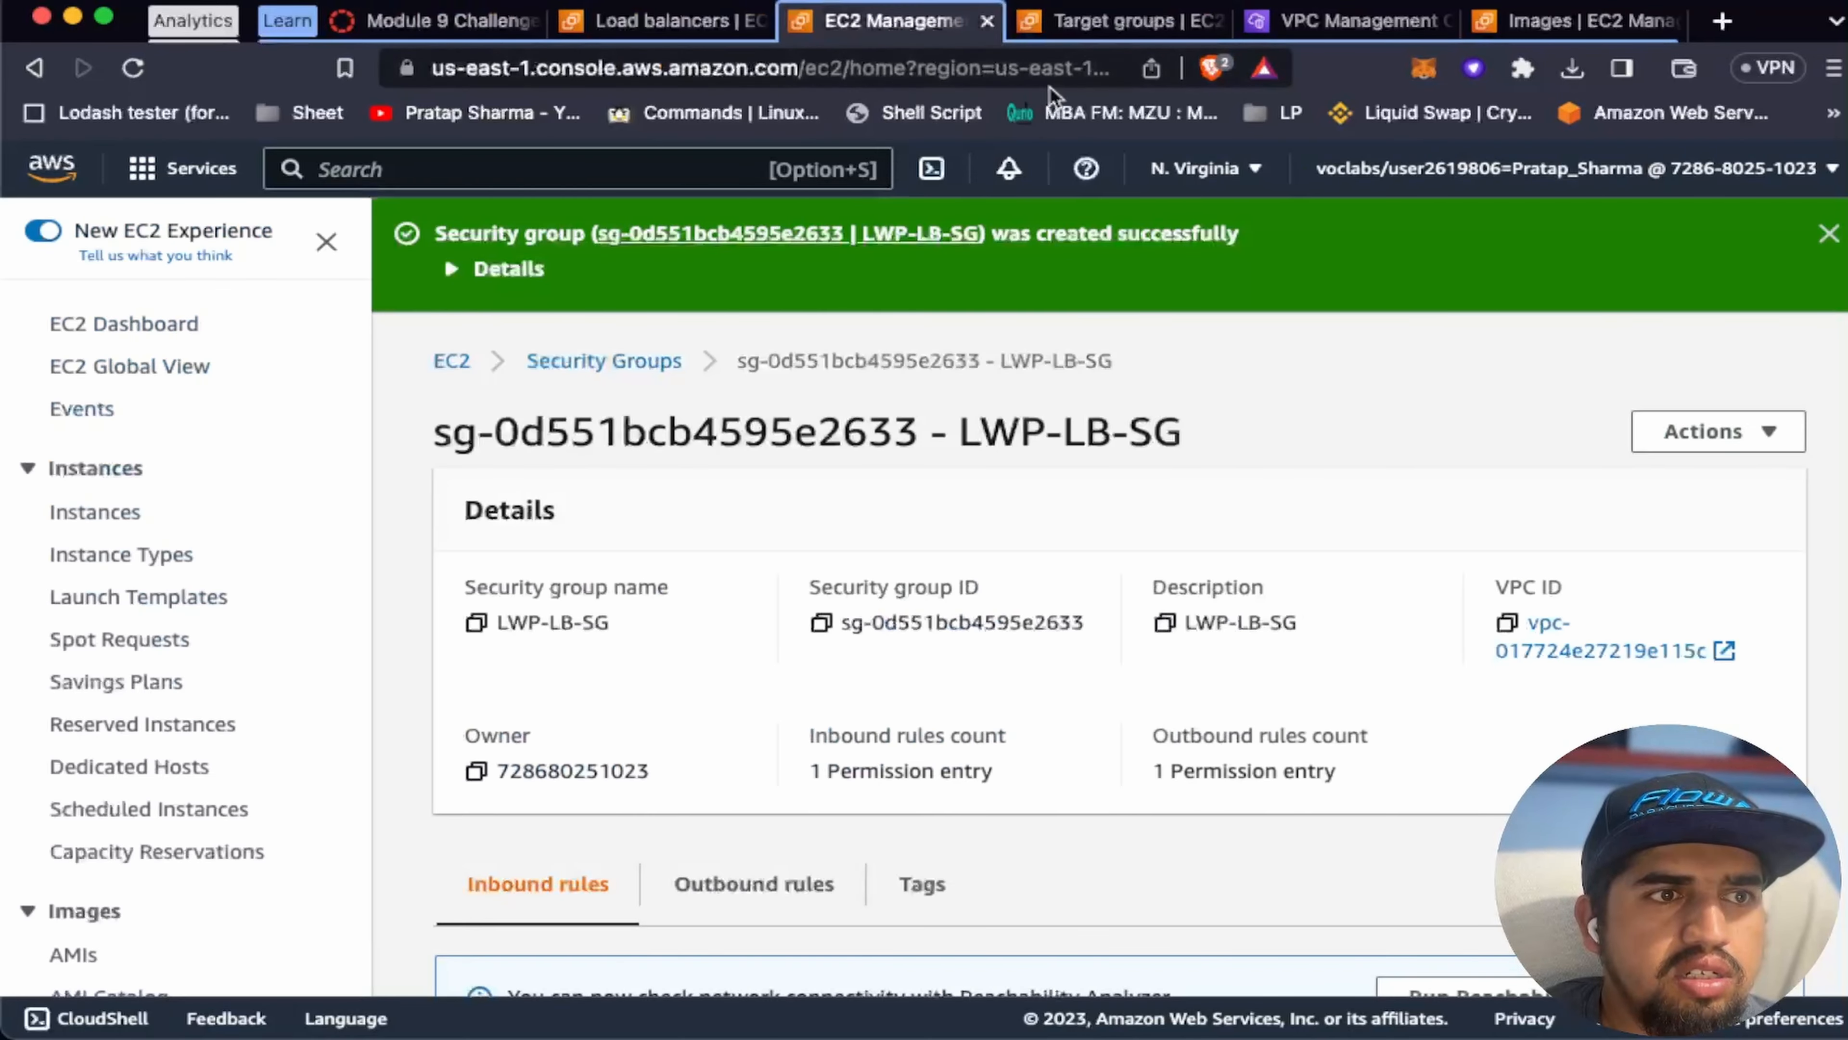
click(684, 27)
click(1080, 17)
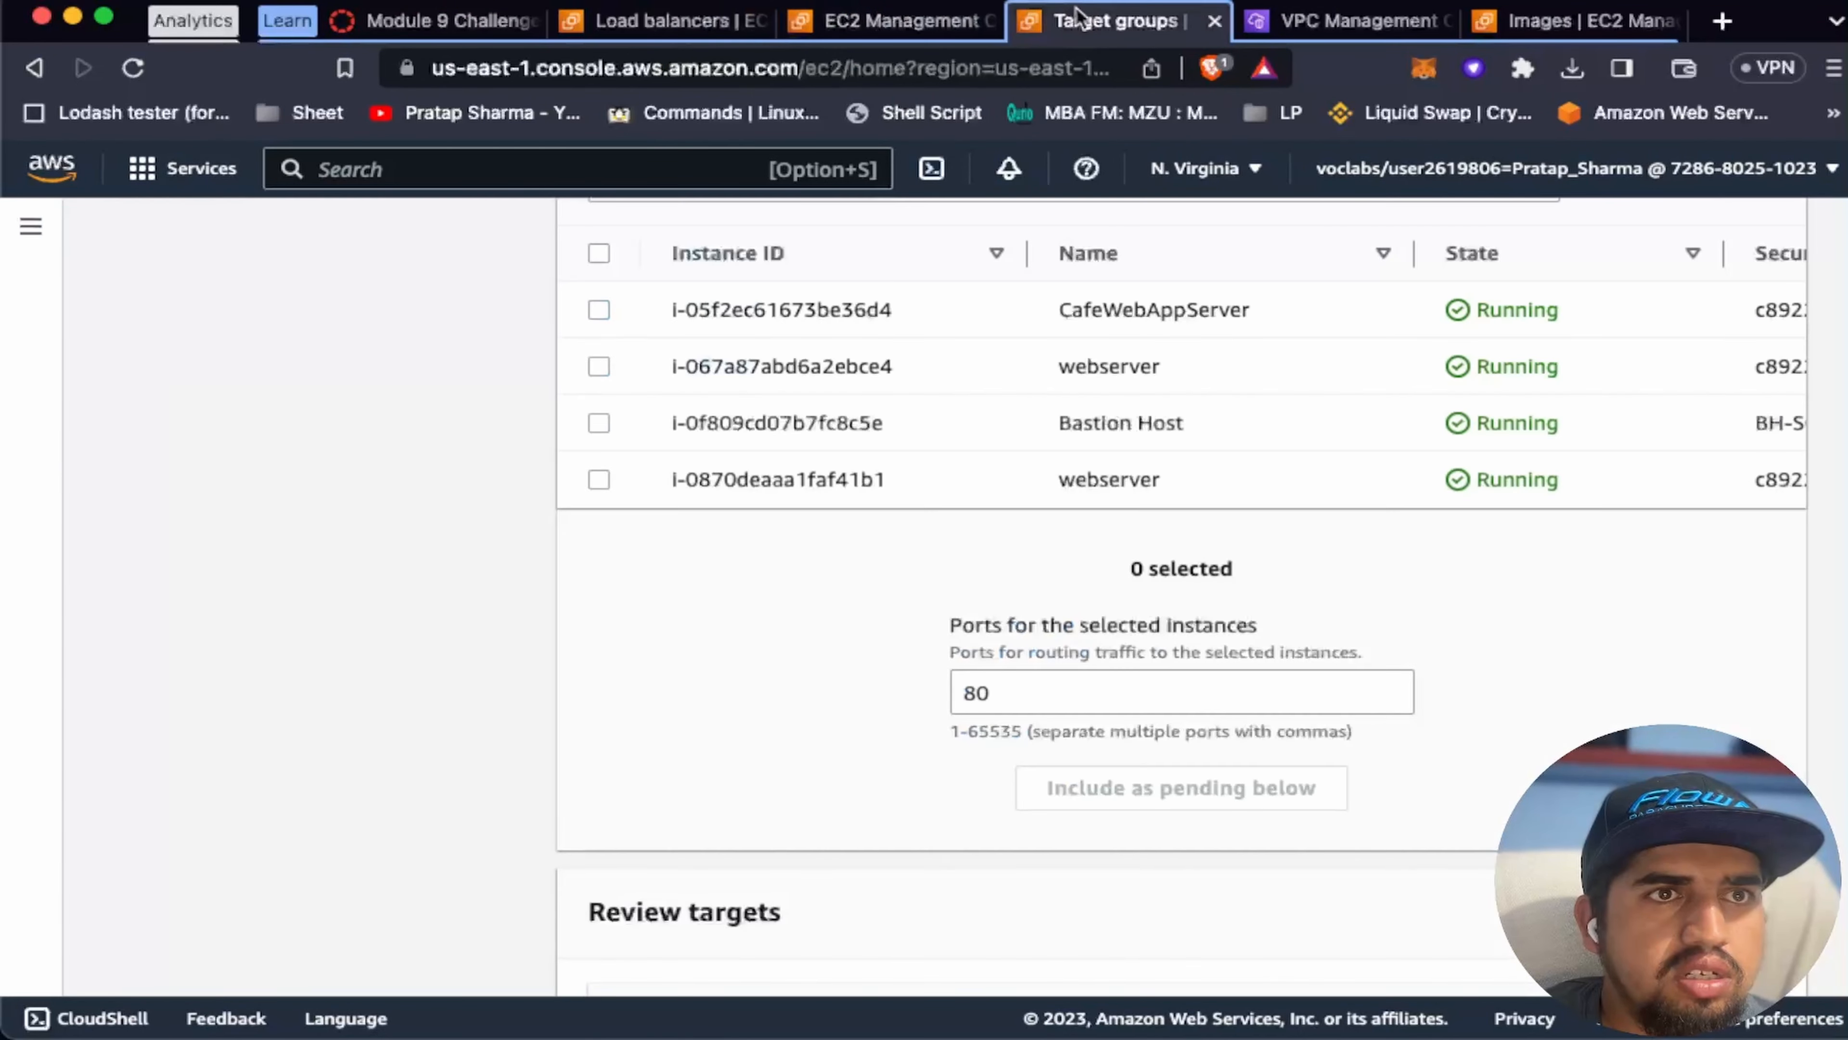
scroll(1377, 513, down, 5)
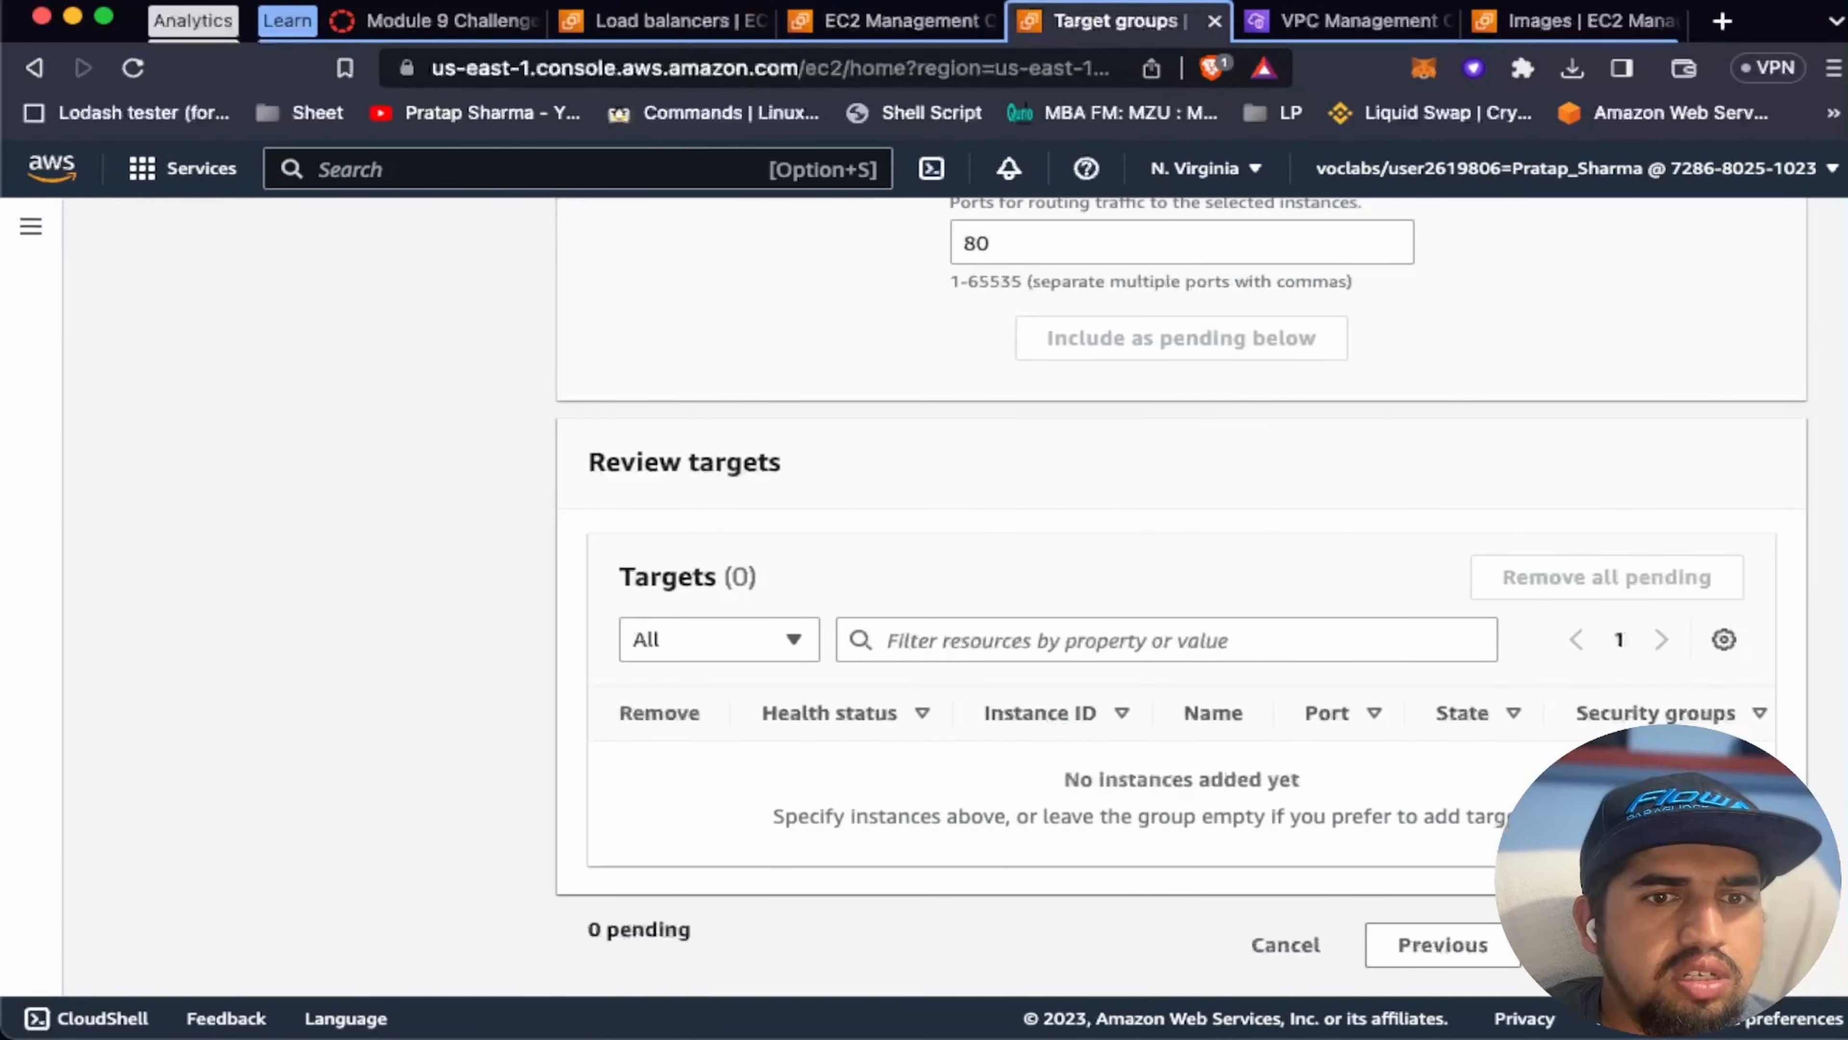
click(1659, 945)
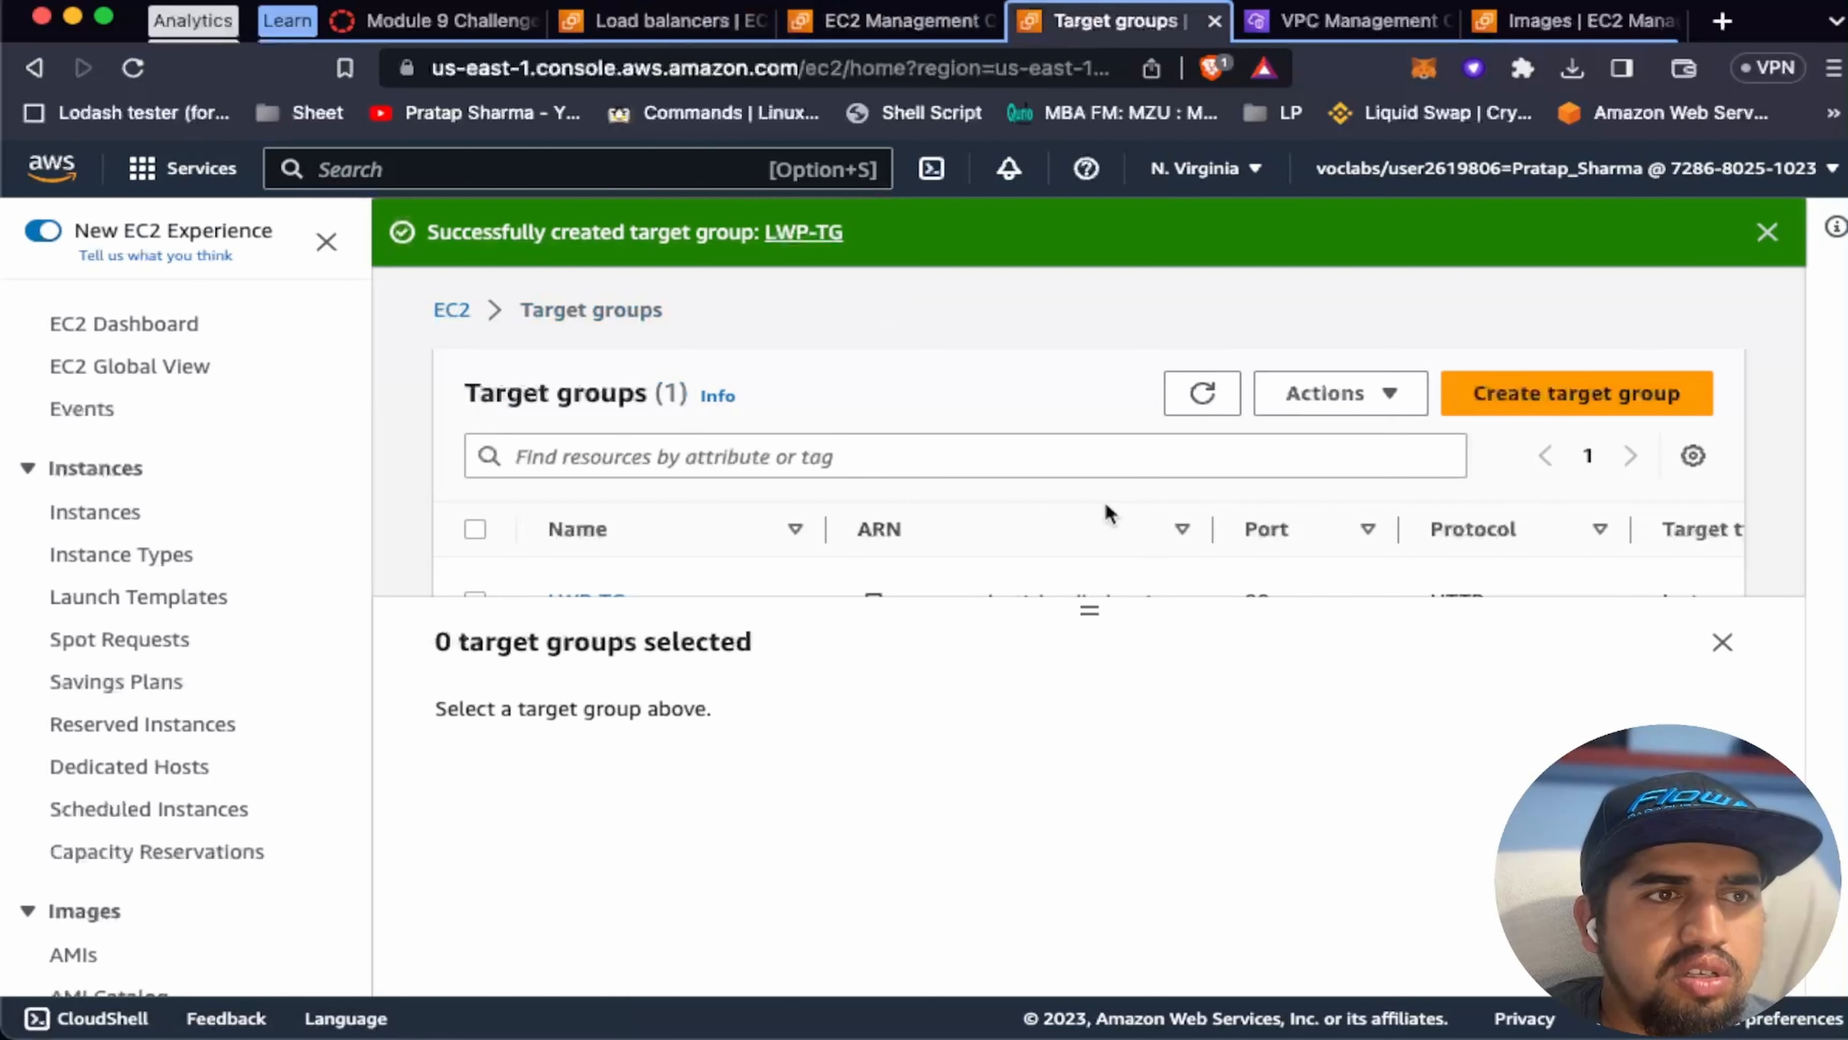
Step: Return to the load balancer setup and set the HTTP:80 listener to forward to target group LWP-TG
click(660, 20)
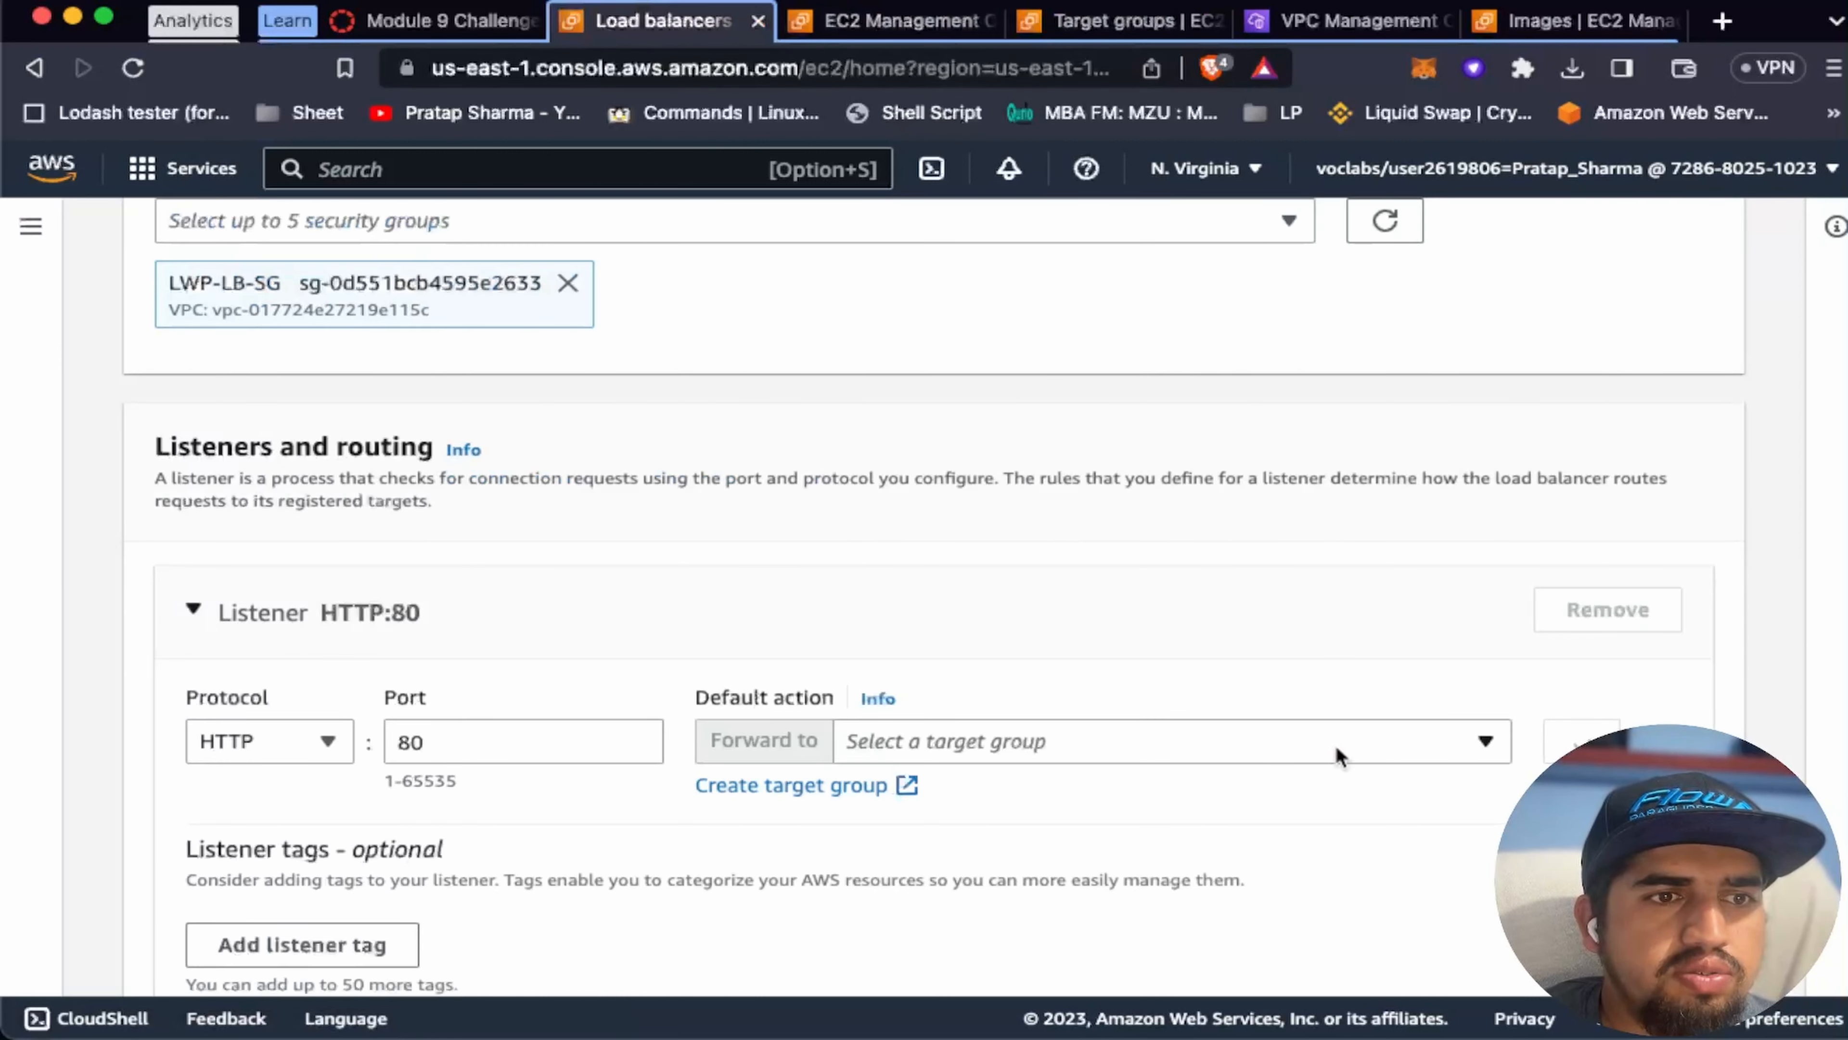
click(1219, 735)
click(968, 851)
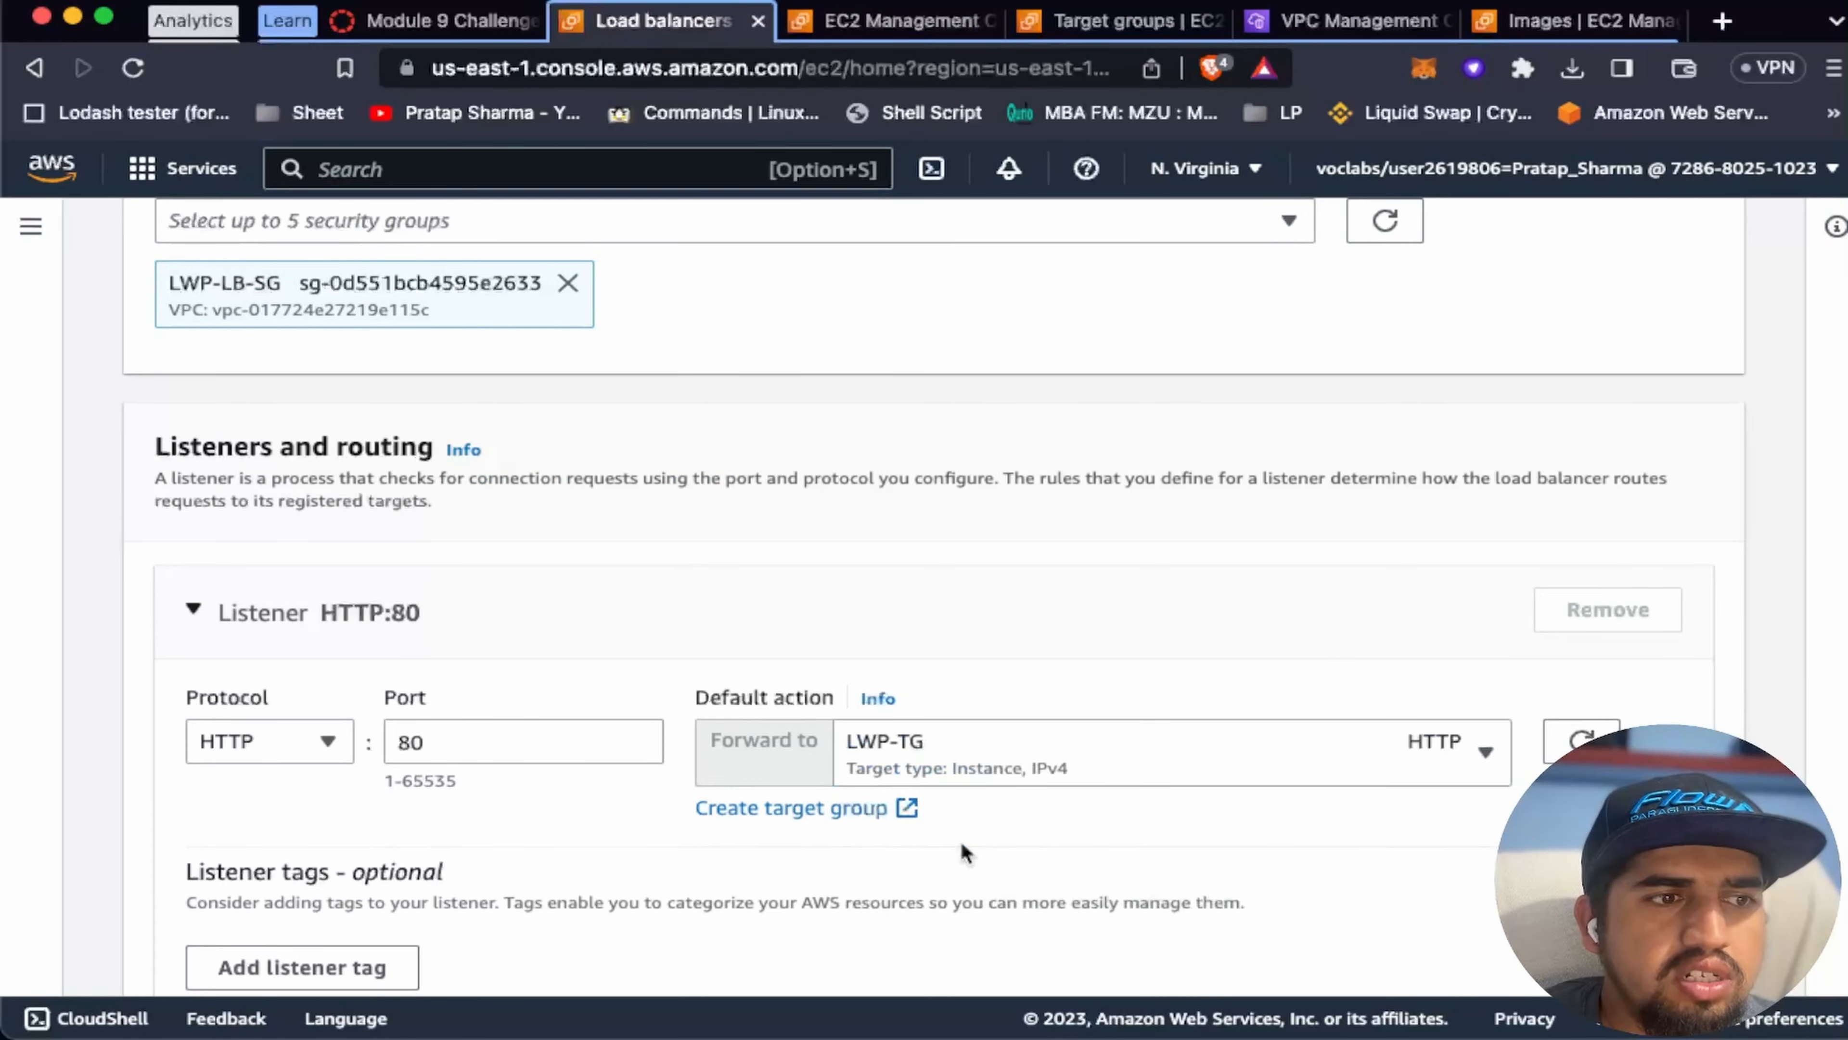
Step: Compare the load balancer configuration with the lab criteria, review the summary and create load balancer LWP-LB
scroll(755, 823, down, 10)
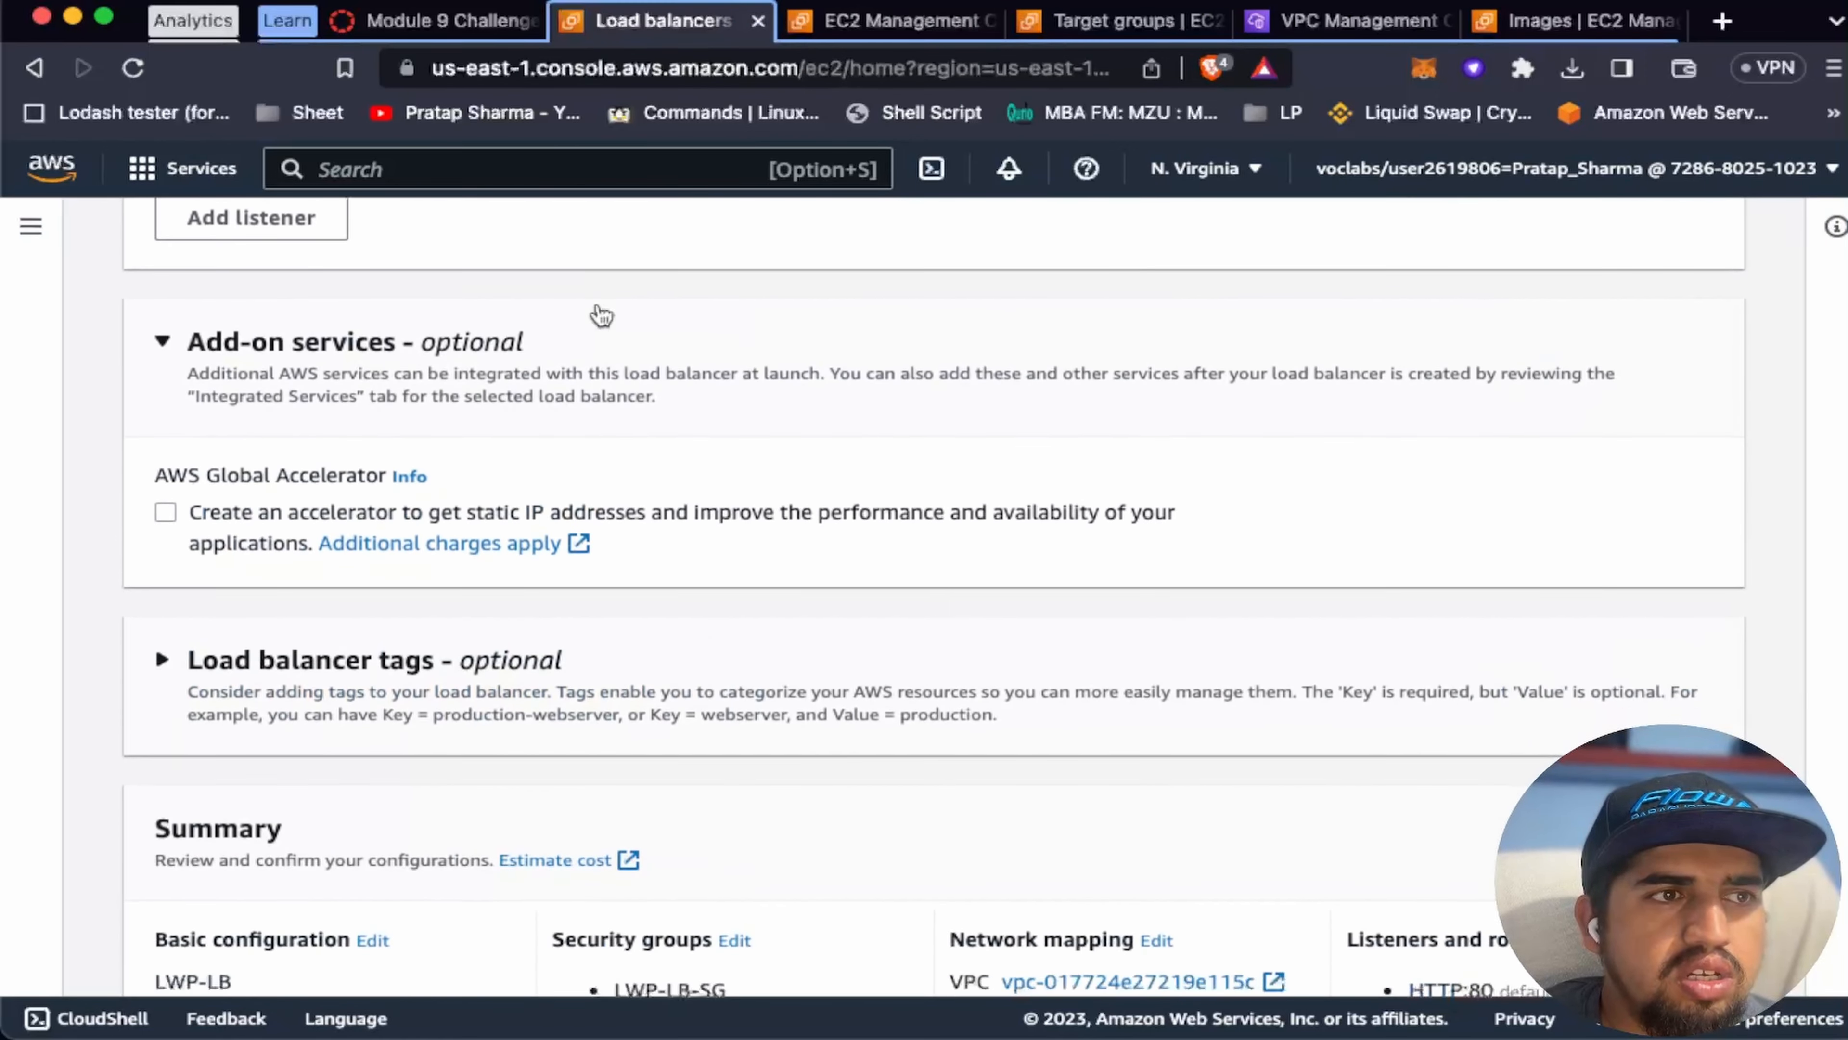
click(399, 20)
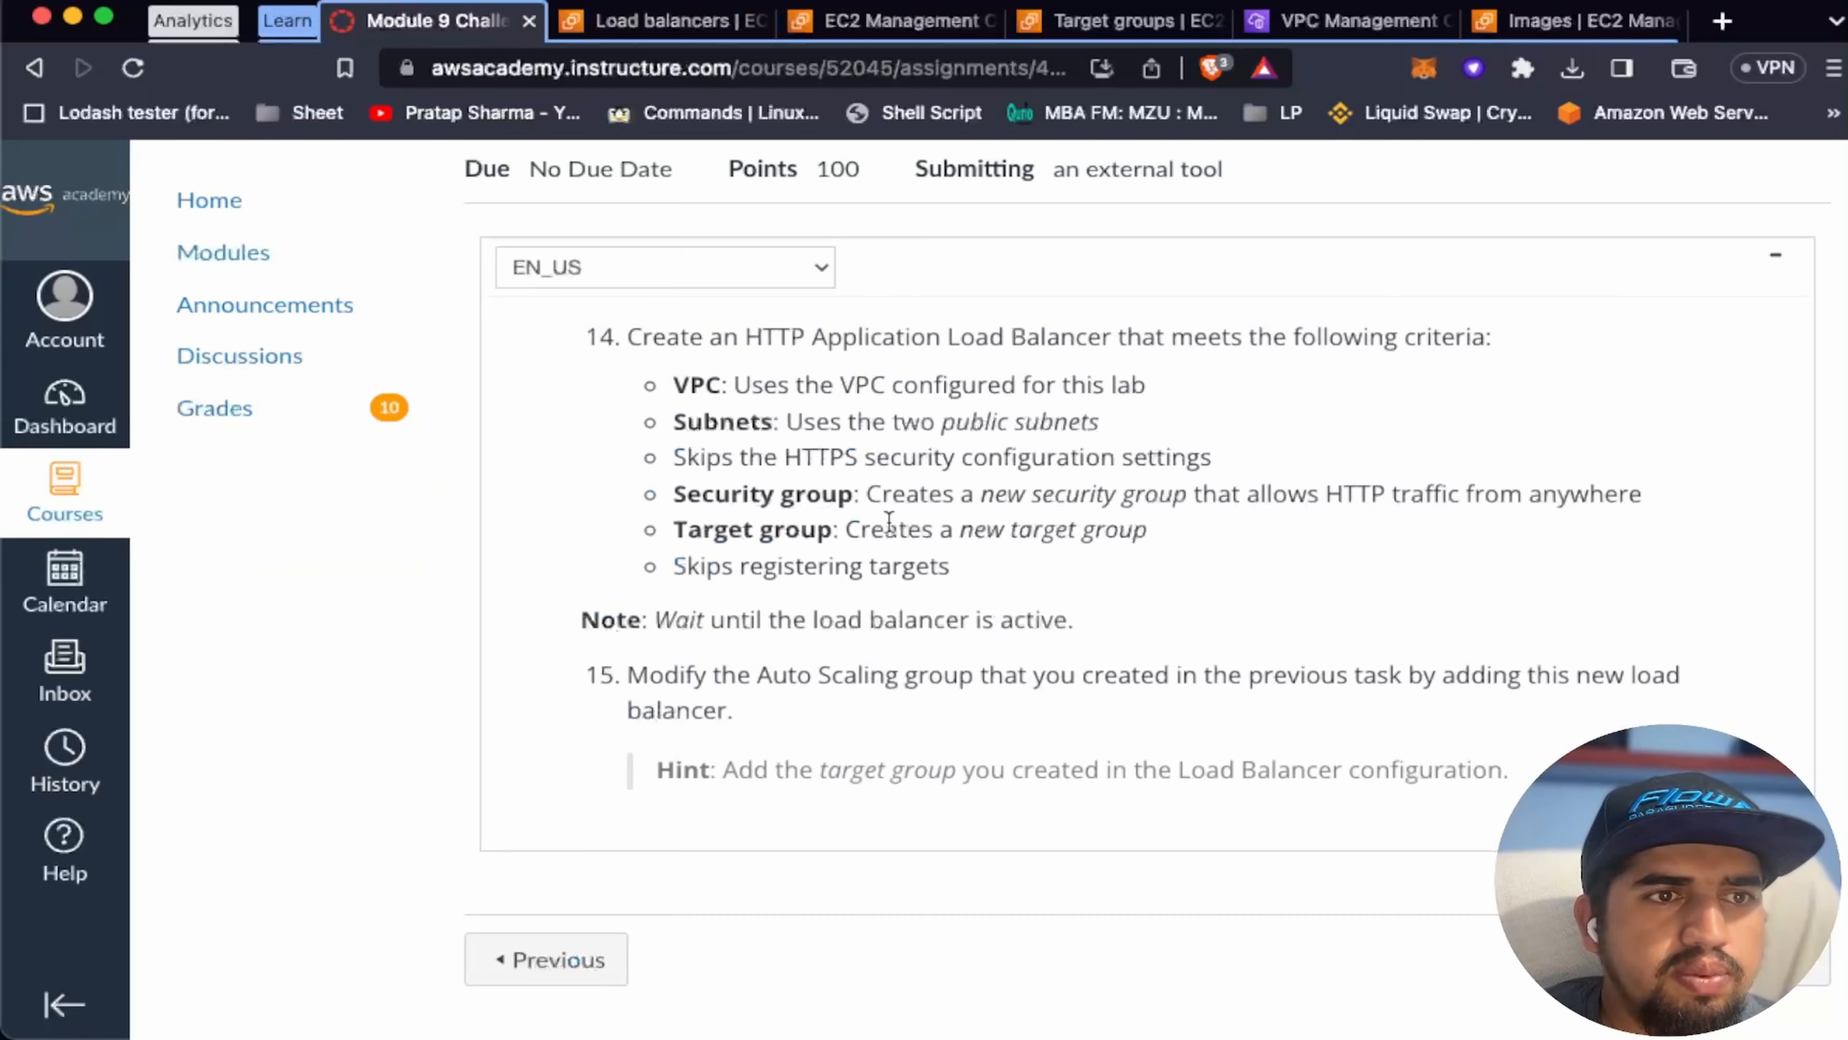
scroll(1063, 625, down, 3)
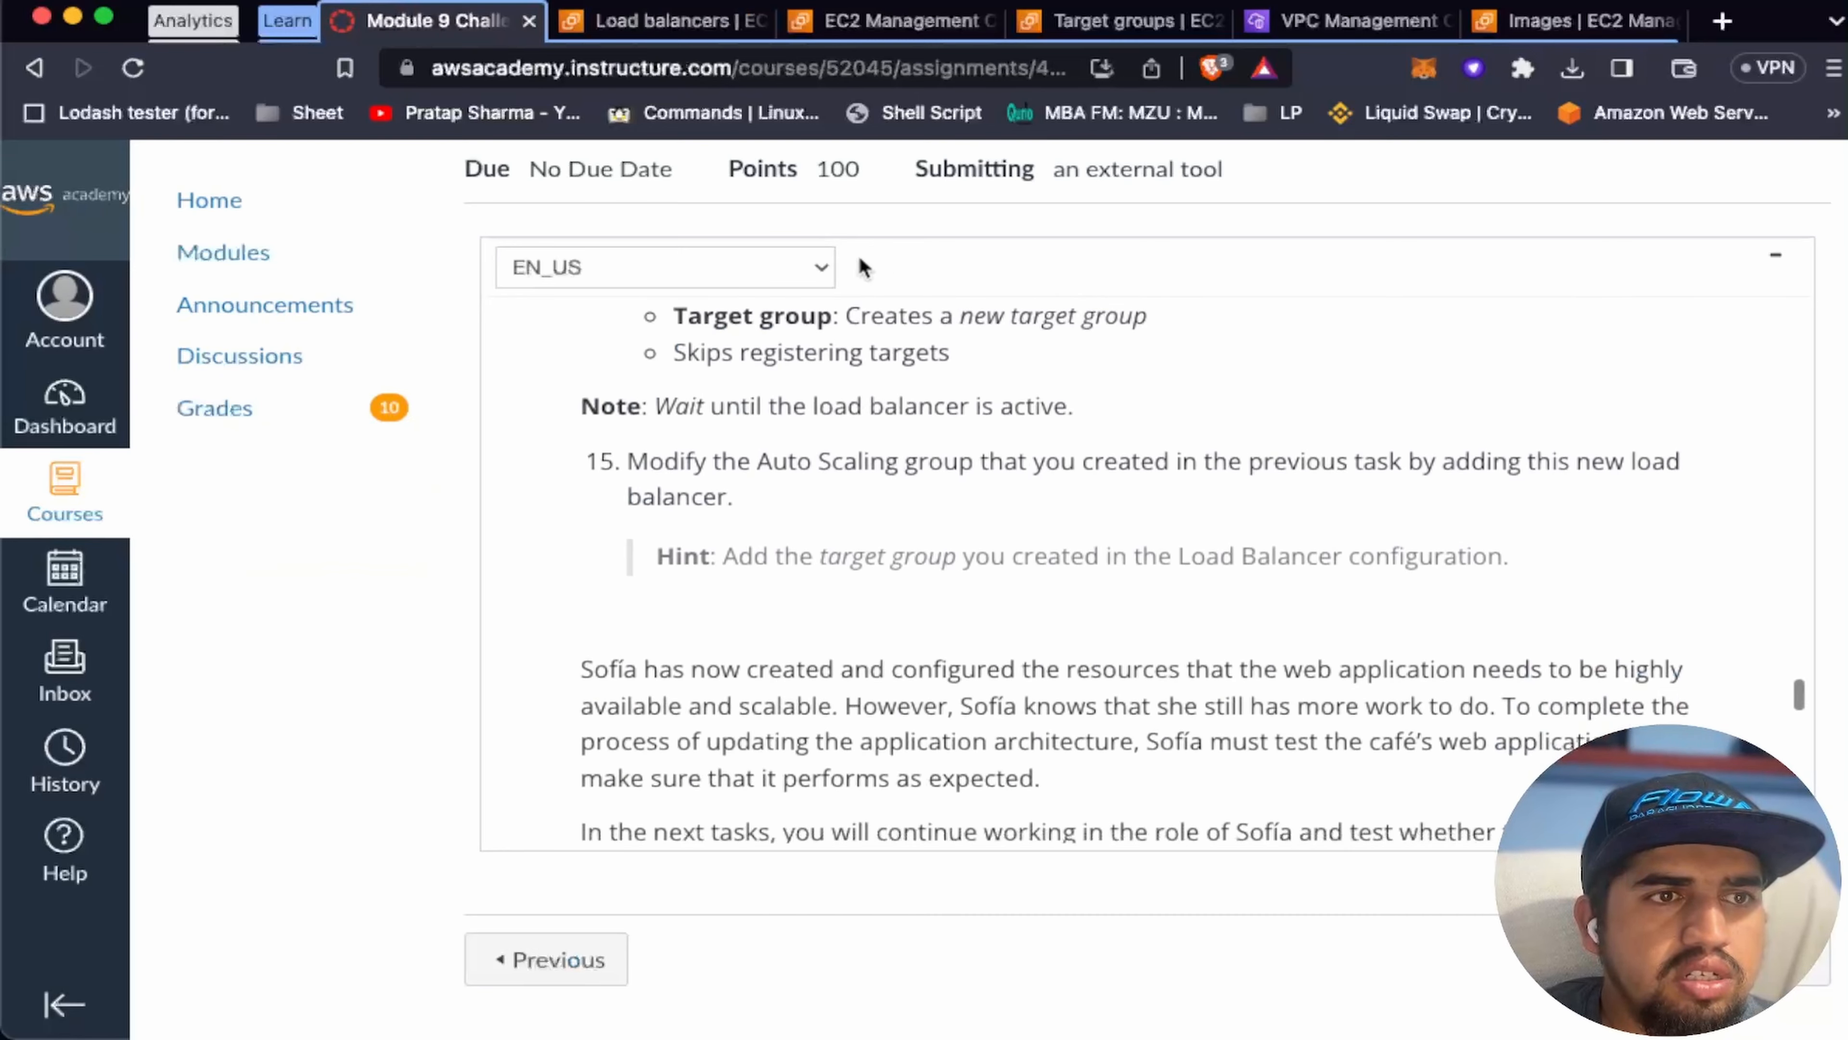
click(697, 21)
scroll(1265, 523, down, 10)
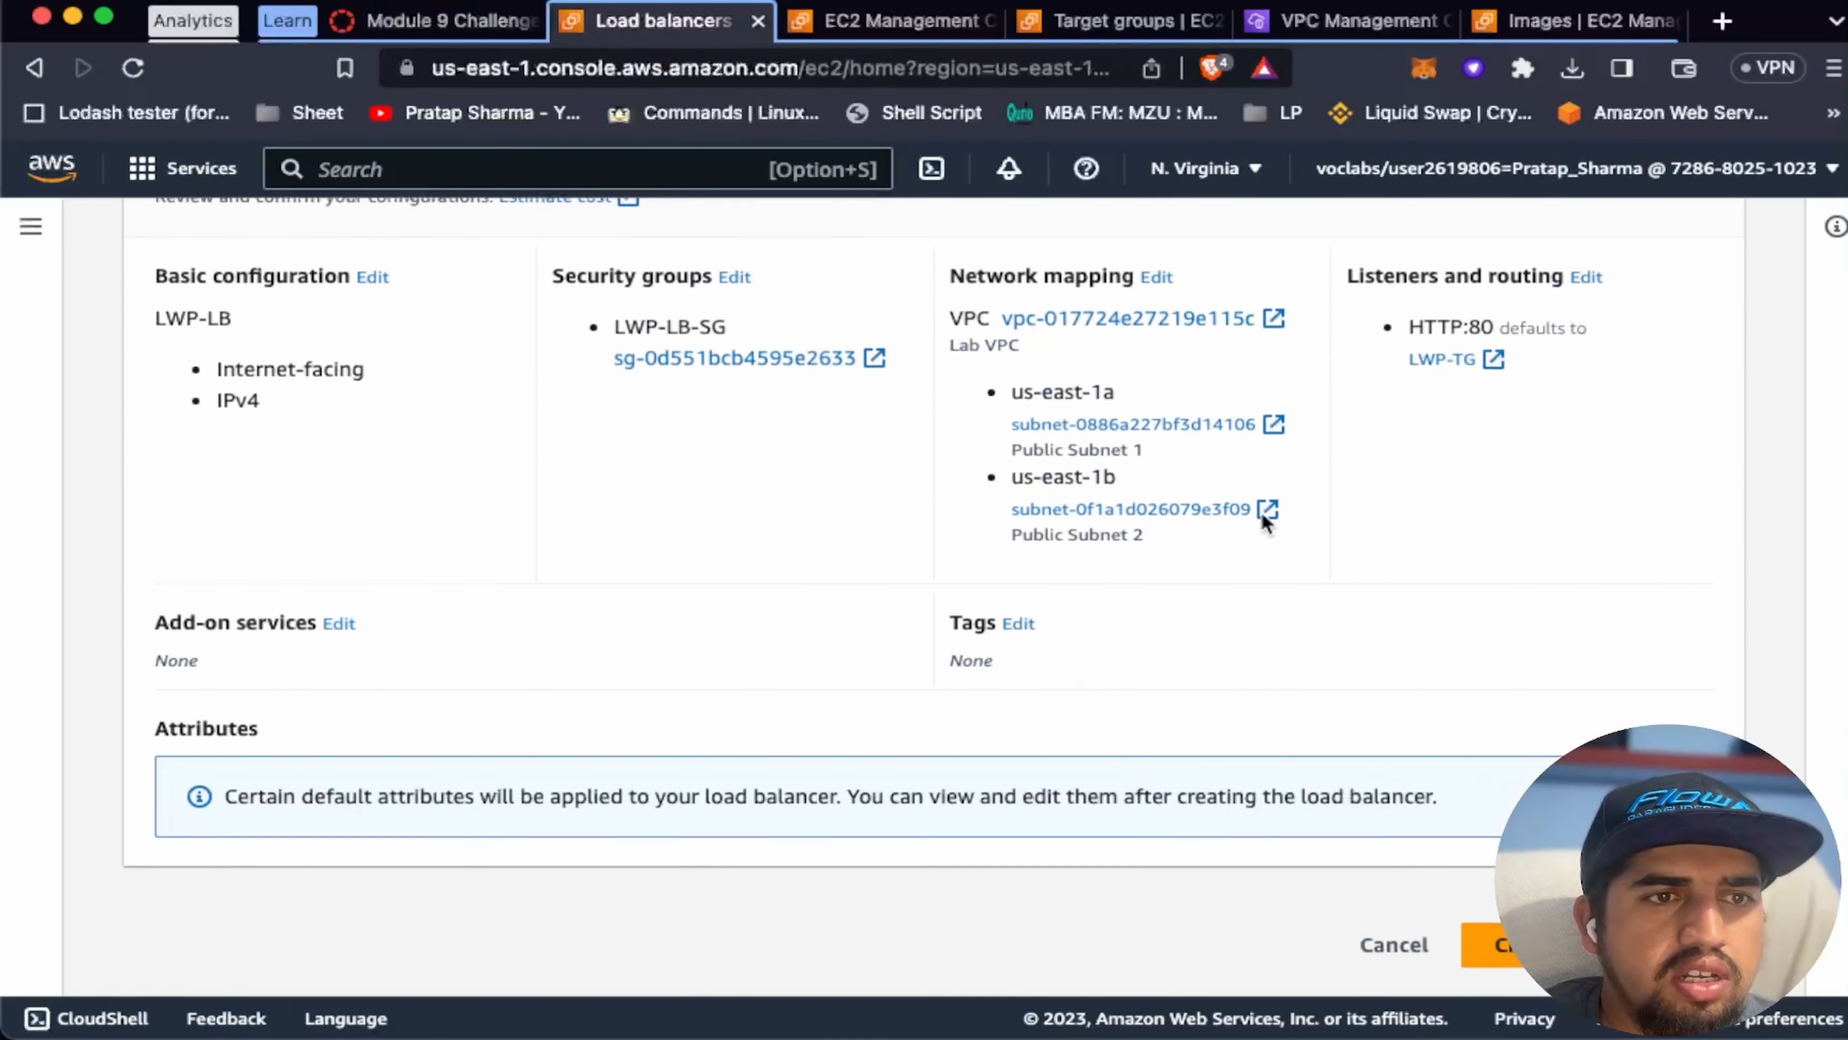
click(1493, 945)
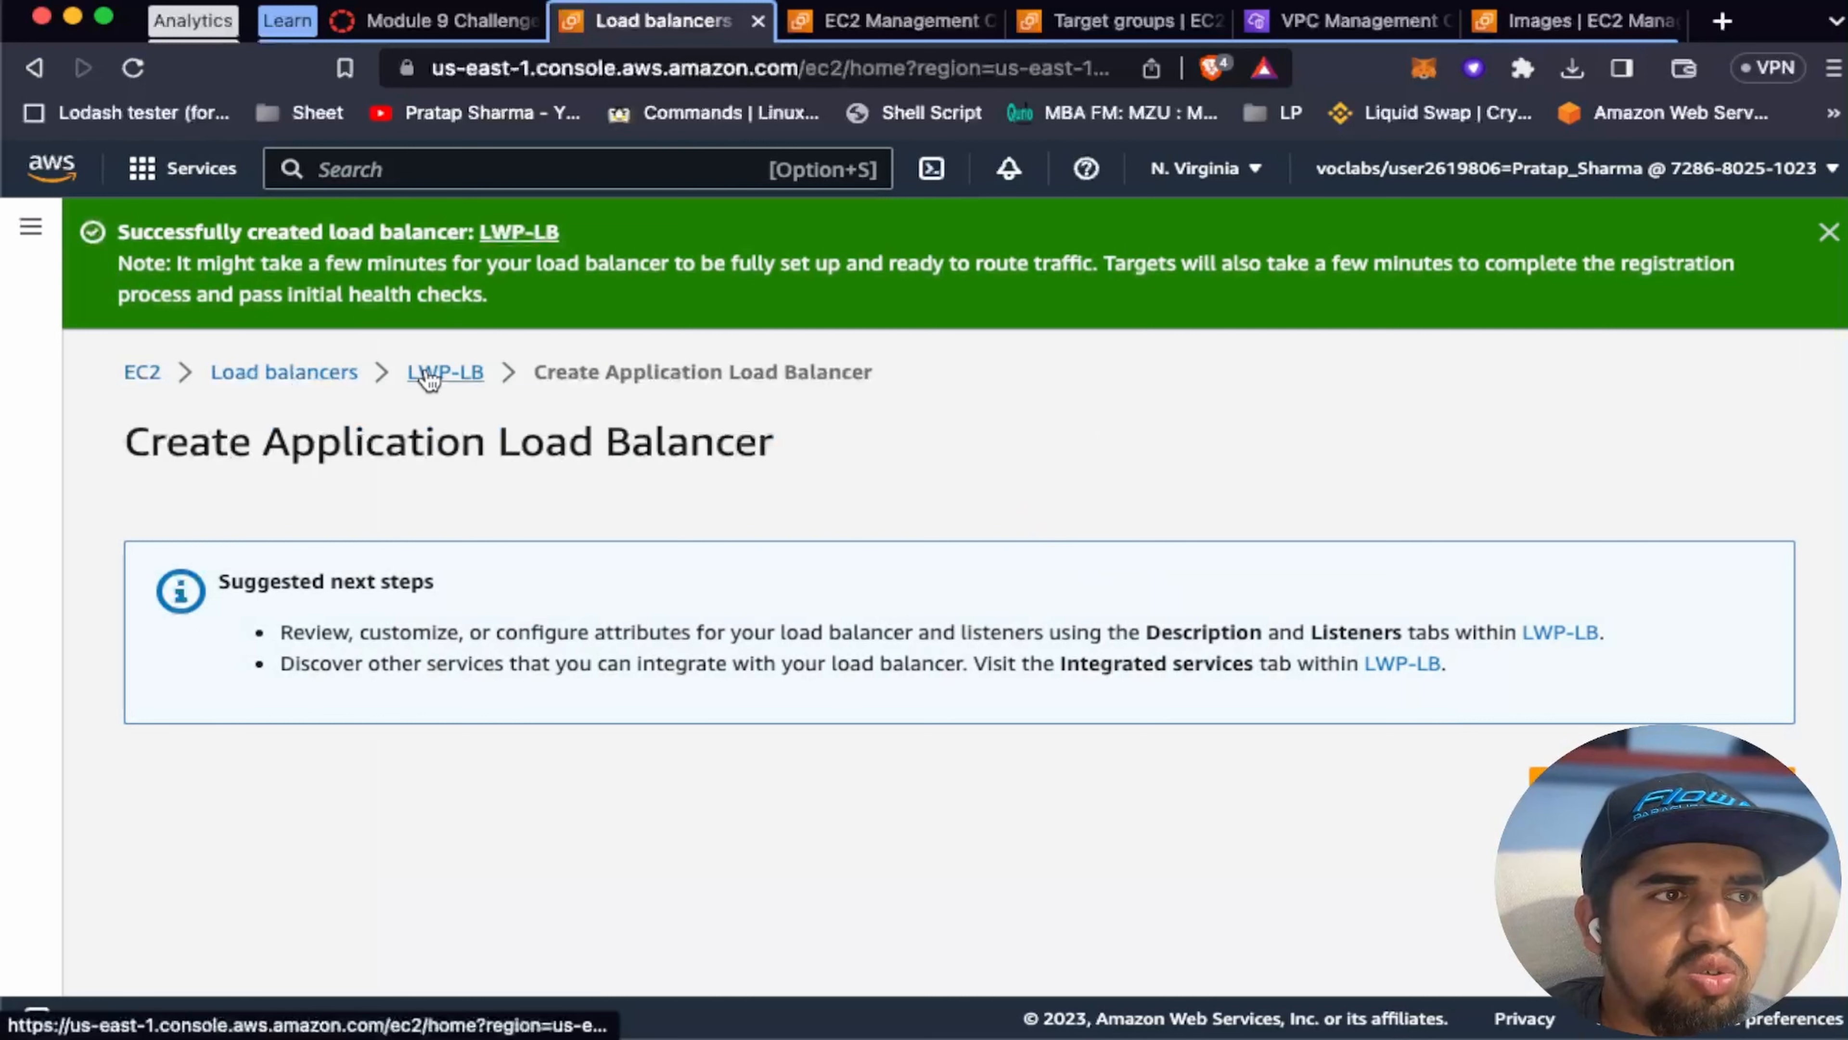
Step: Check the state of LWP-LB in the load balancer list and read lab step 15 on modifying the Auto Scaling group
click(300, 372)
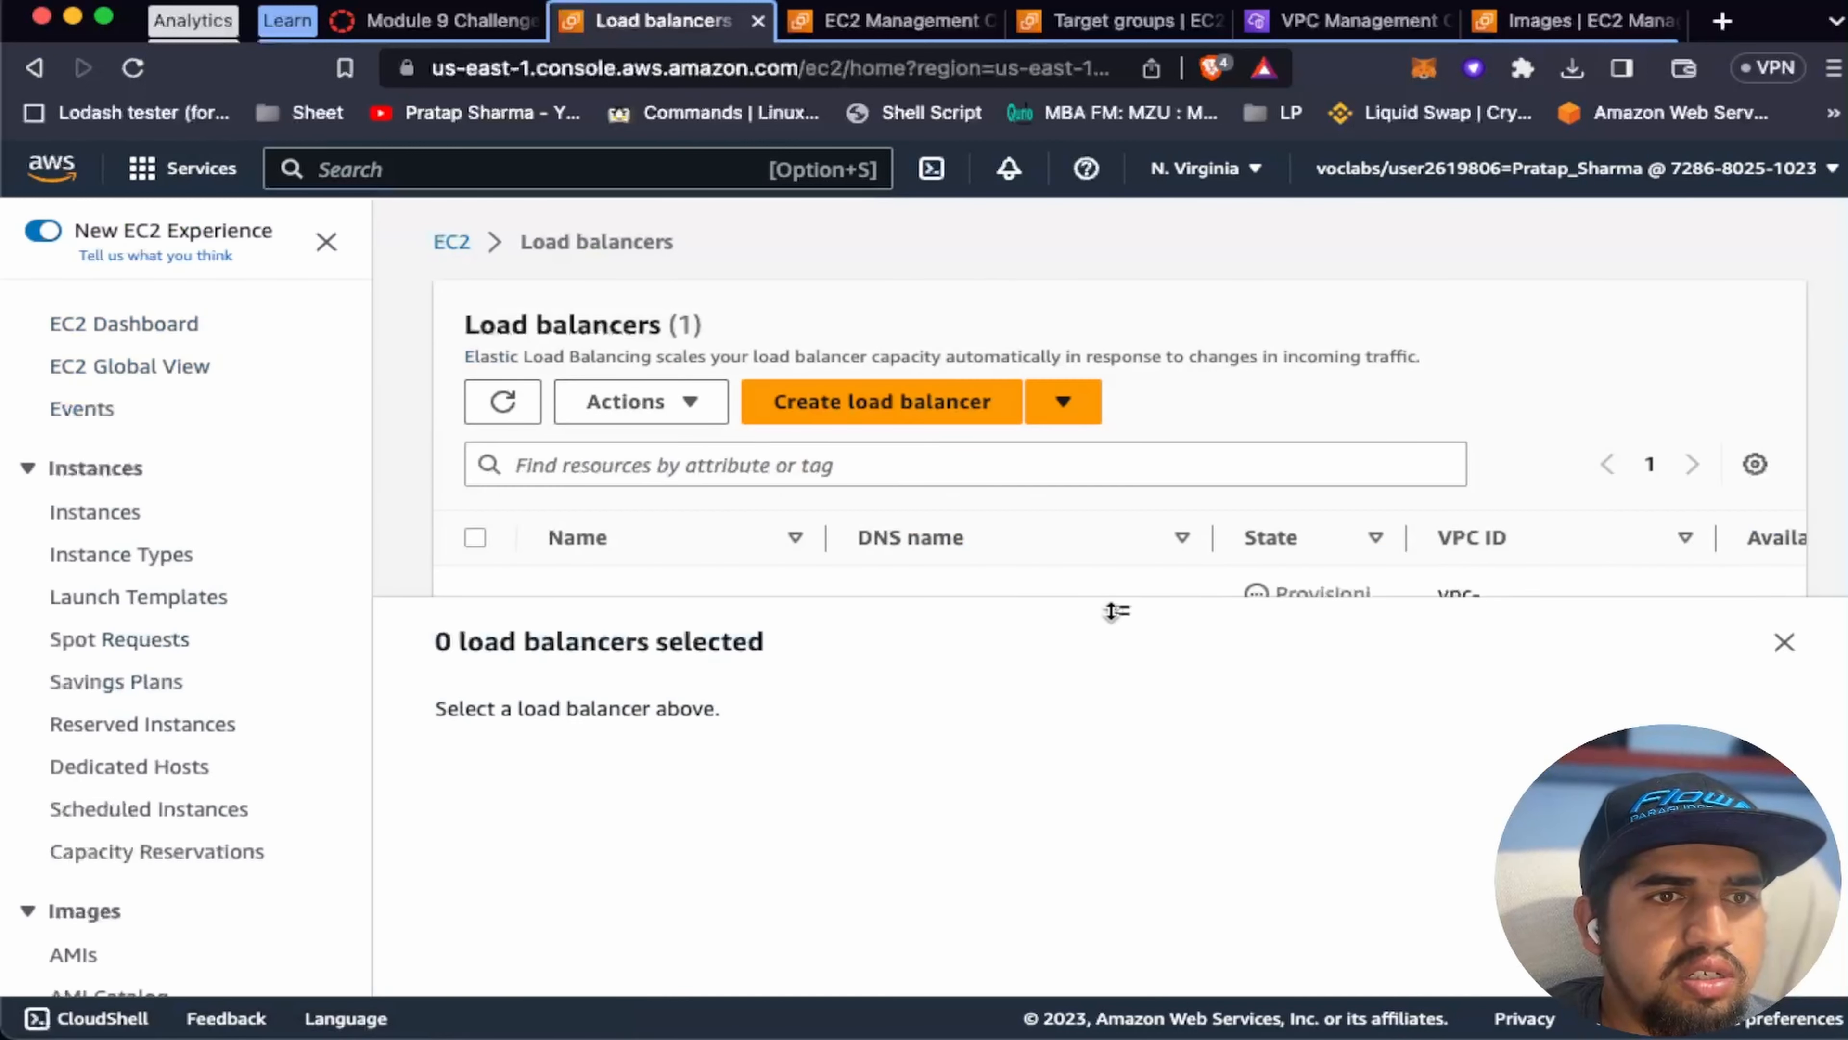
drag(1120, 612, 1110, 786)
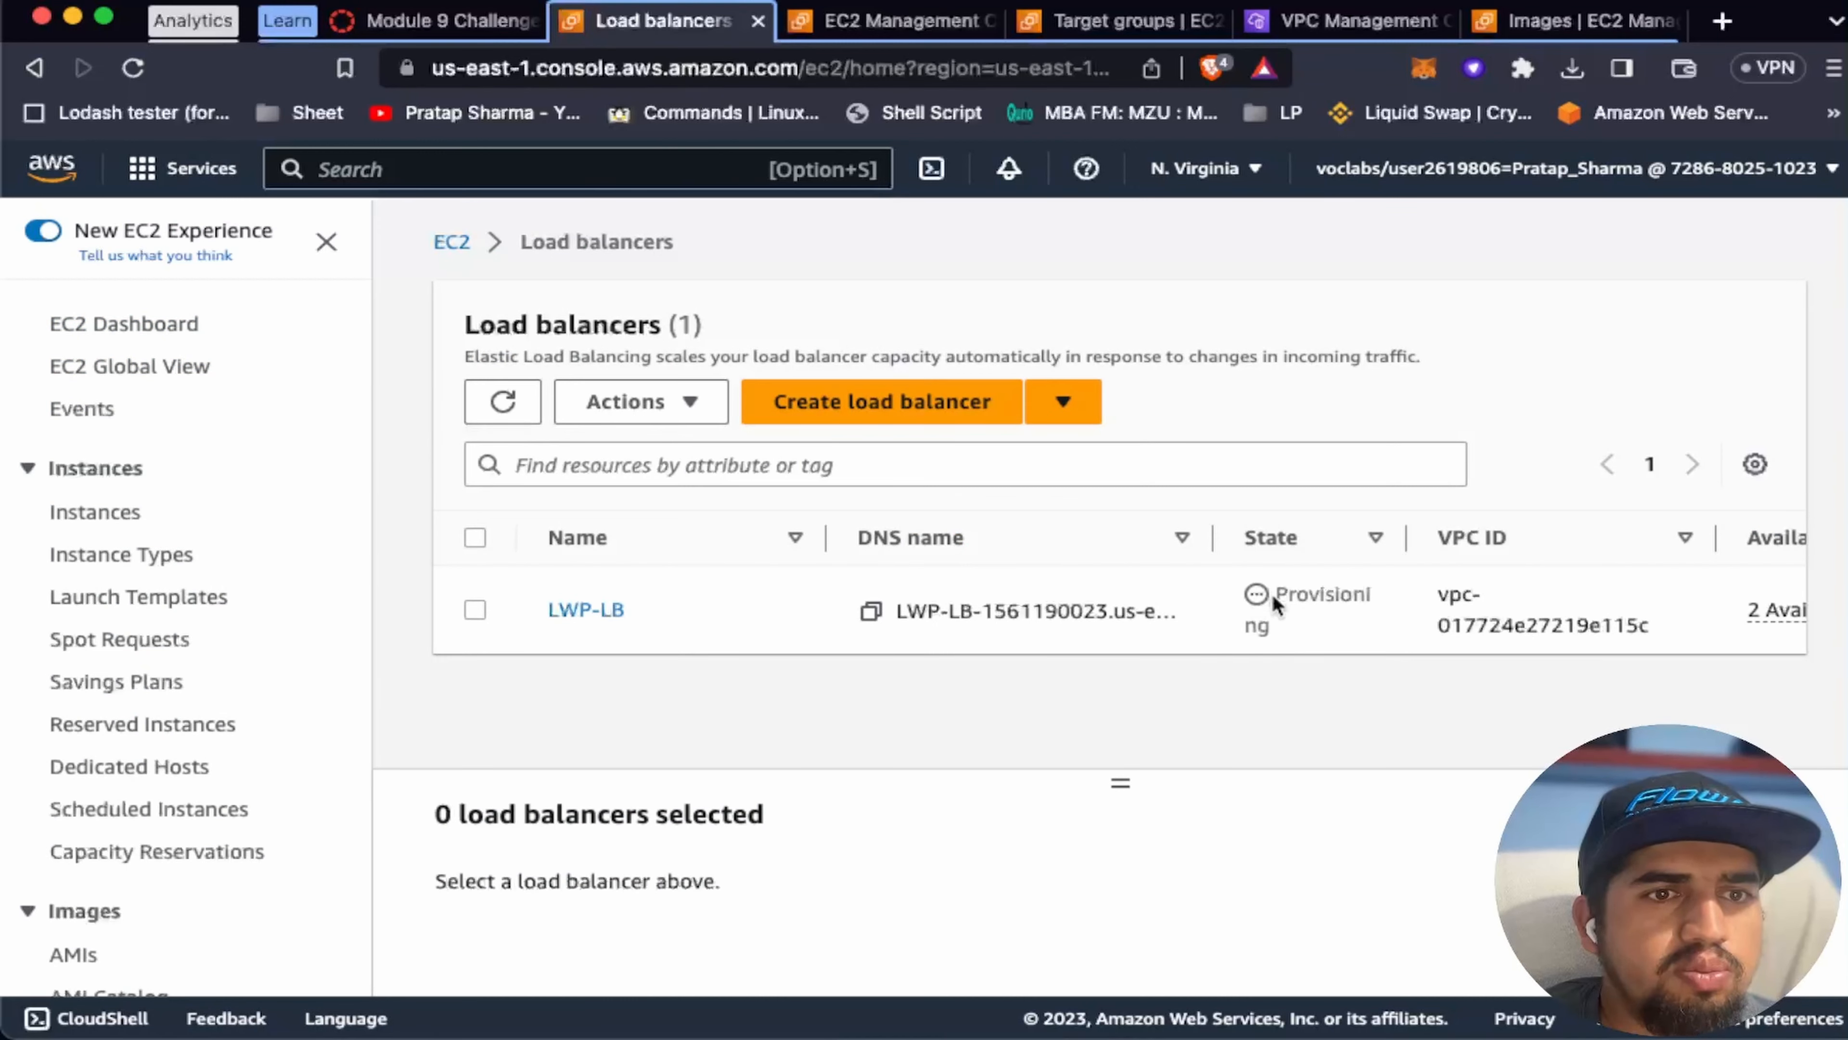
click(426, 22)
scroll(815, 601, up, 1)
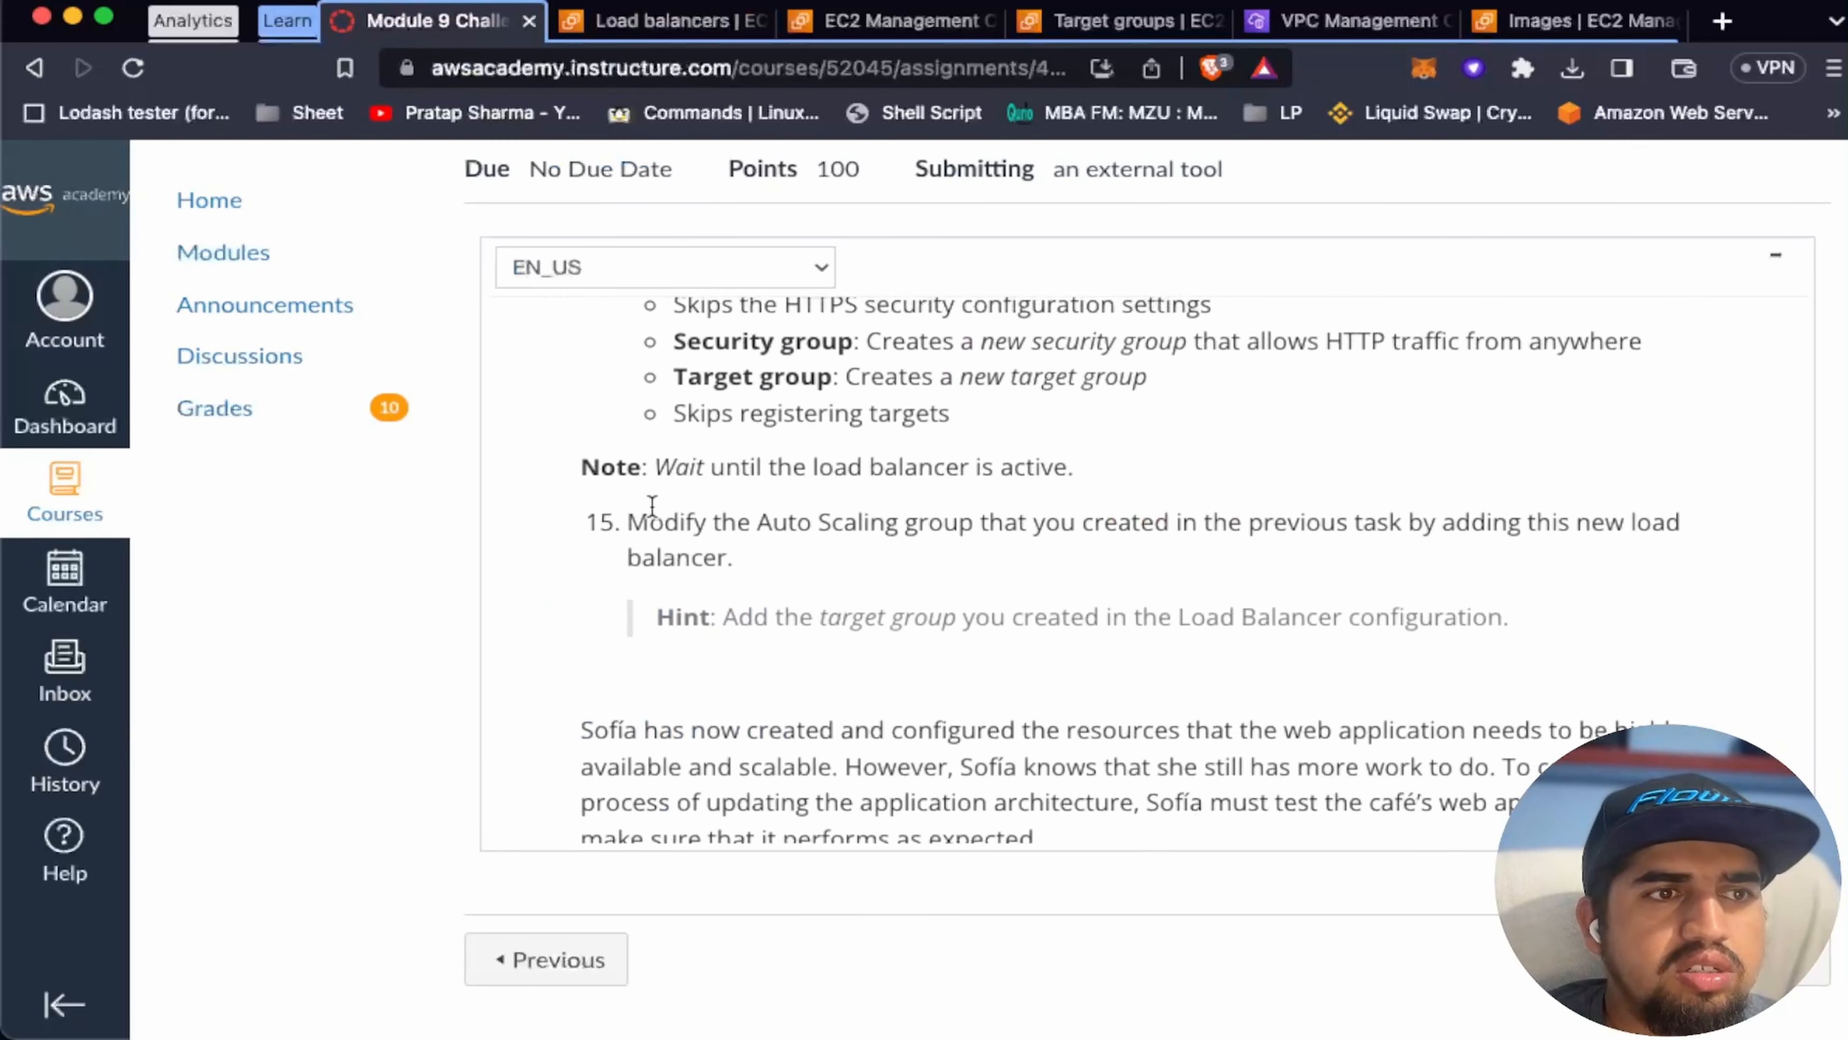
scroll(883, 466, up, 1)
scroll(882, 475, down, 2)
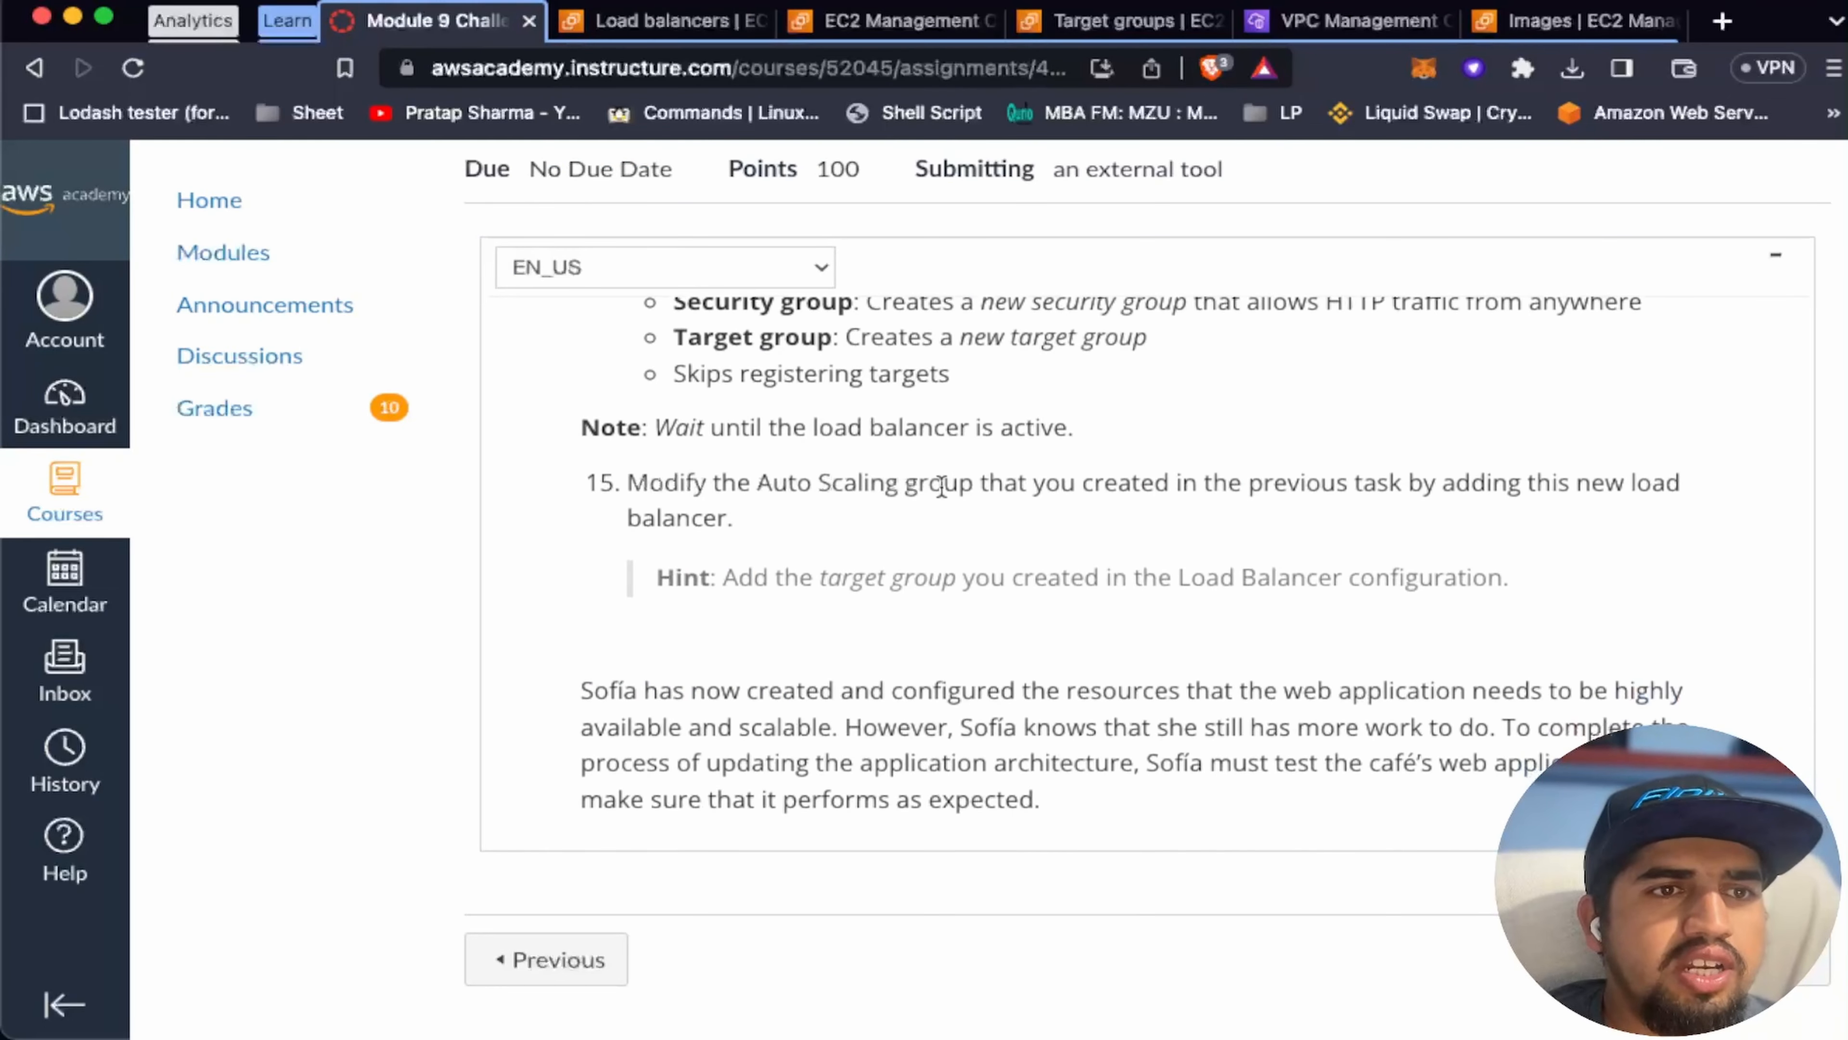
scroll(800, 475, down, 2)
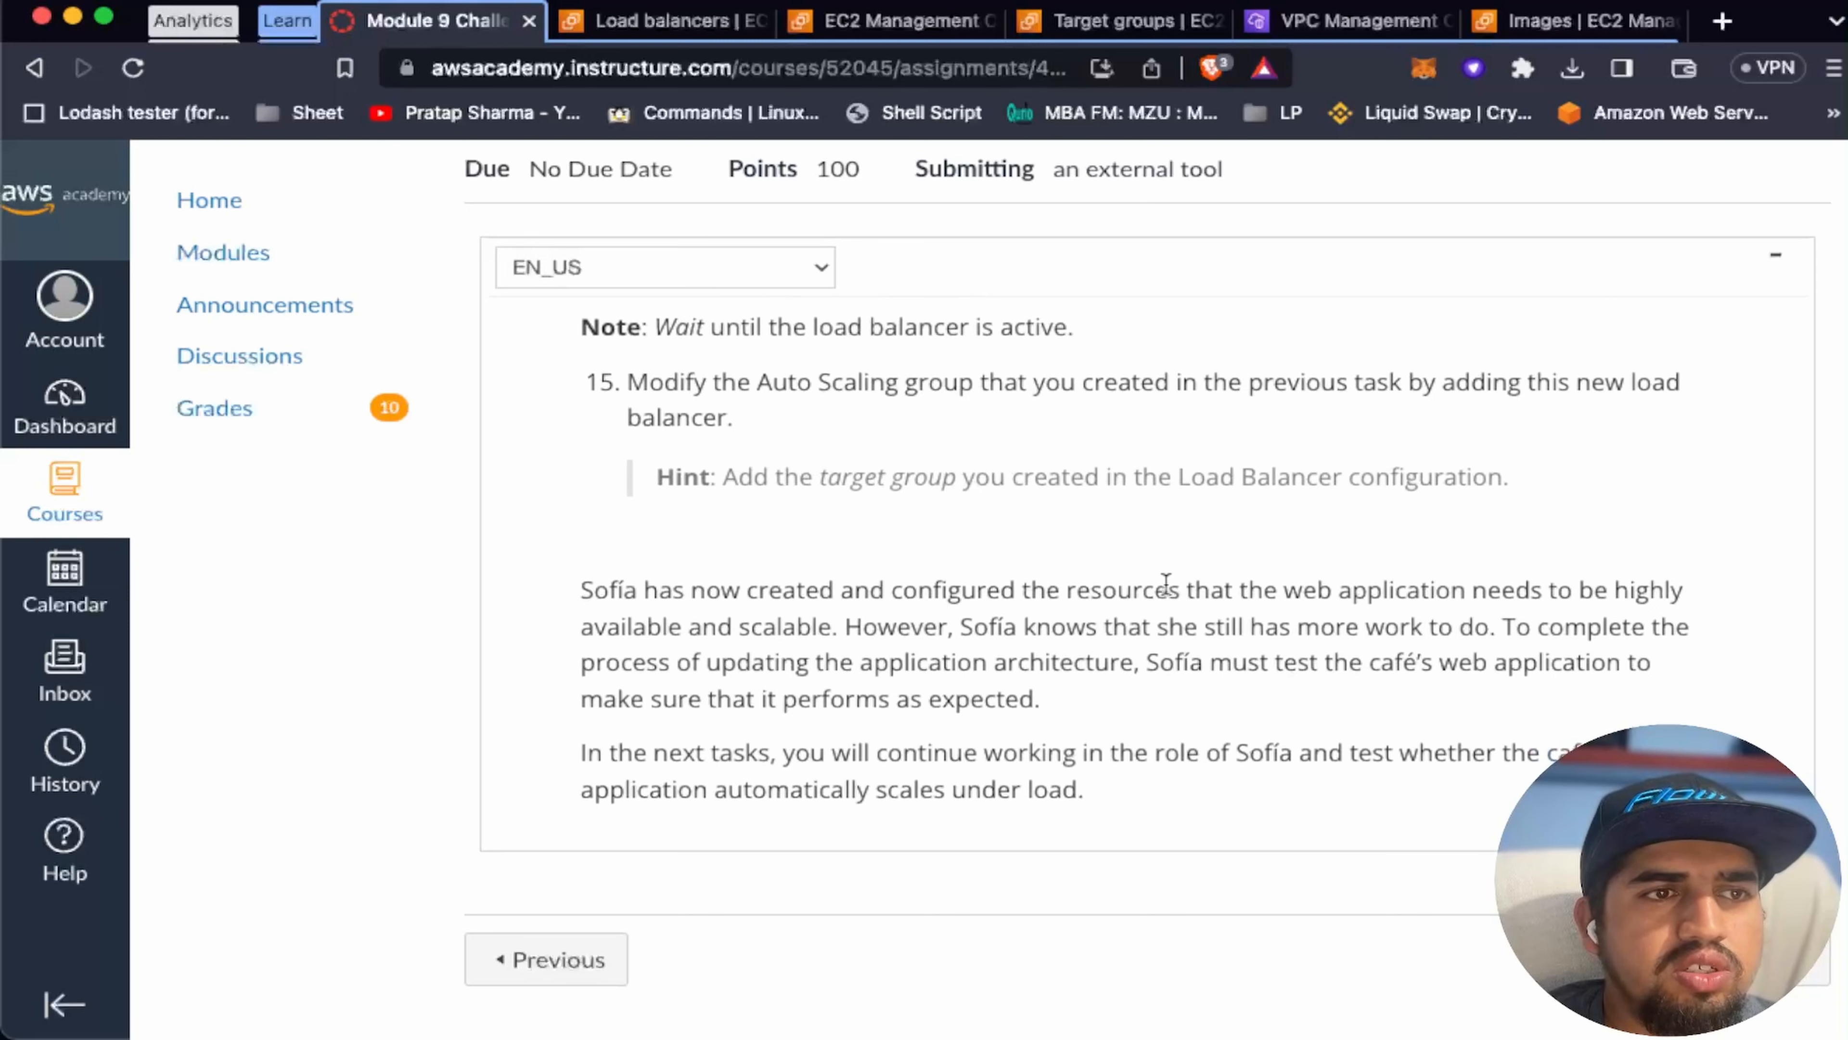
scroll(767, 344, down, 1)
Step: Find the Auto Scaling group LWP-ASG, look at its details and open it for editing
click(728, 20)
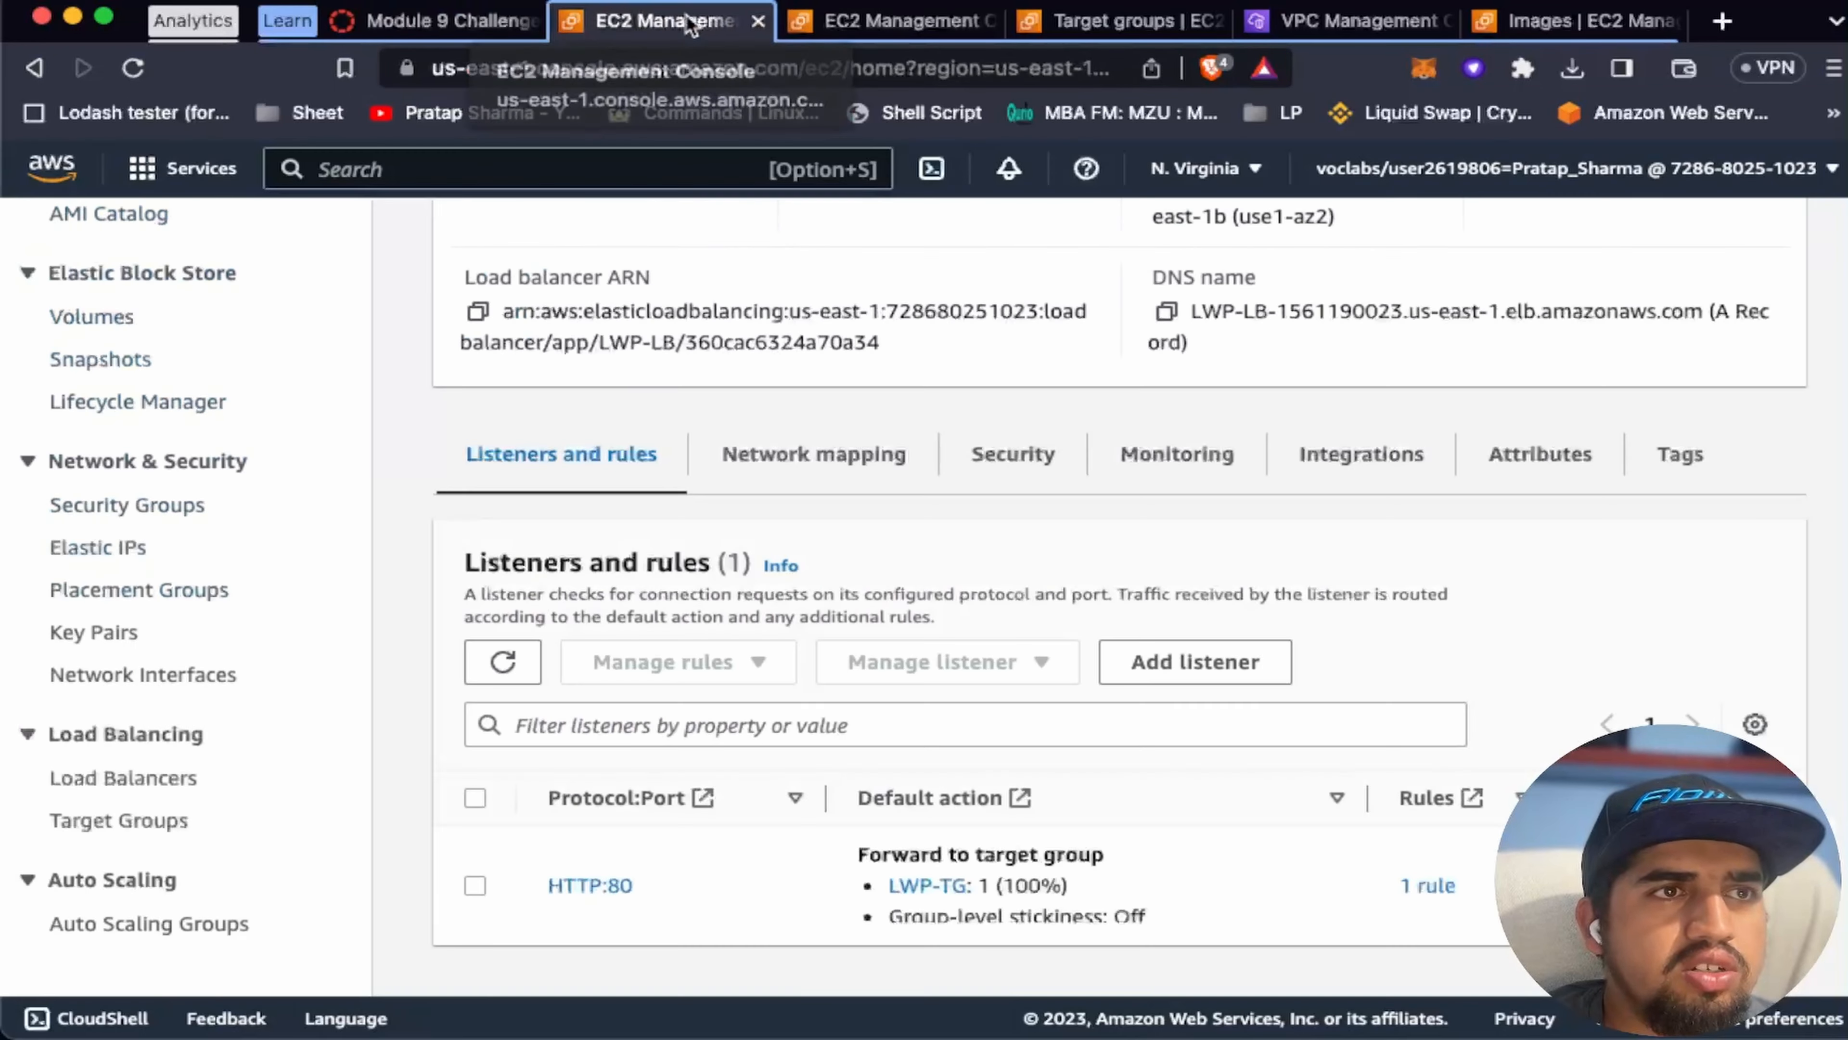
click(114, 926)
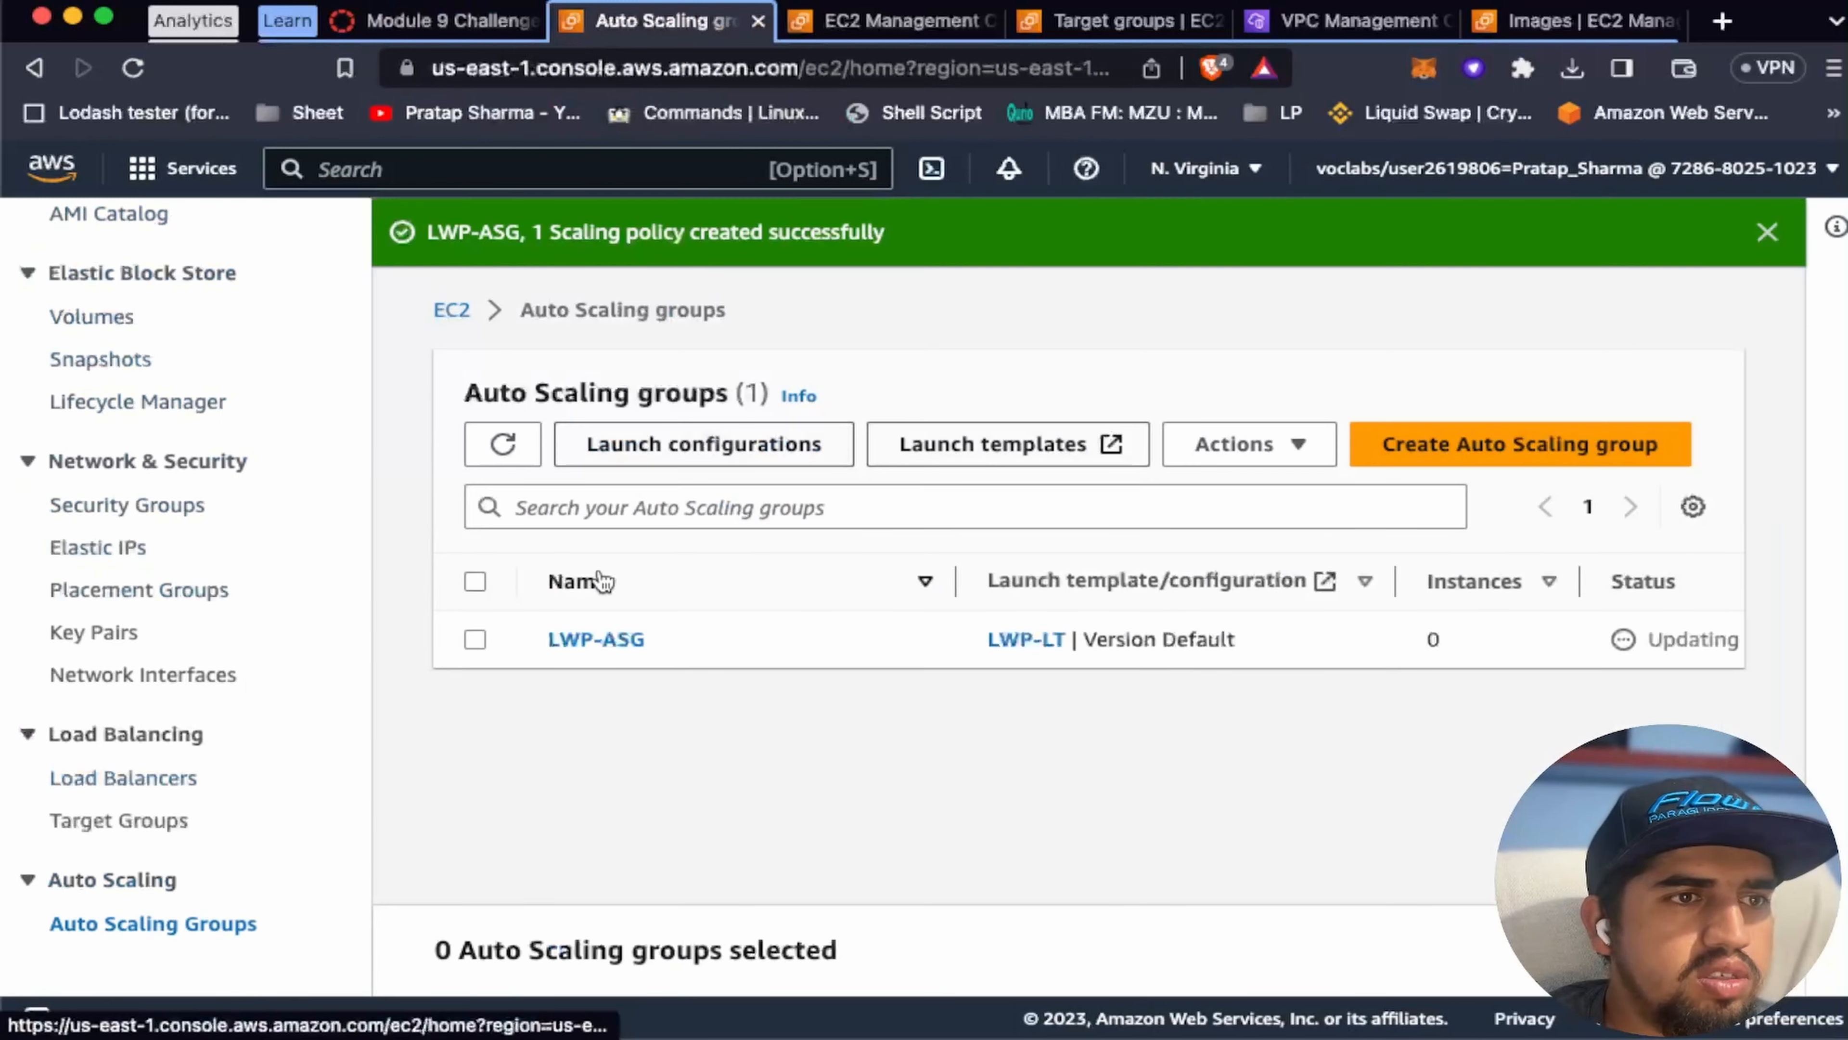
click(607, 645)
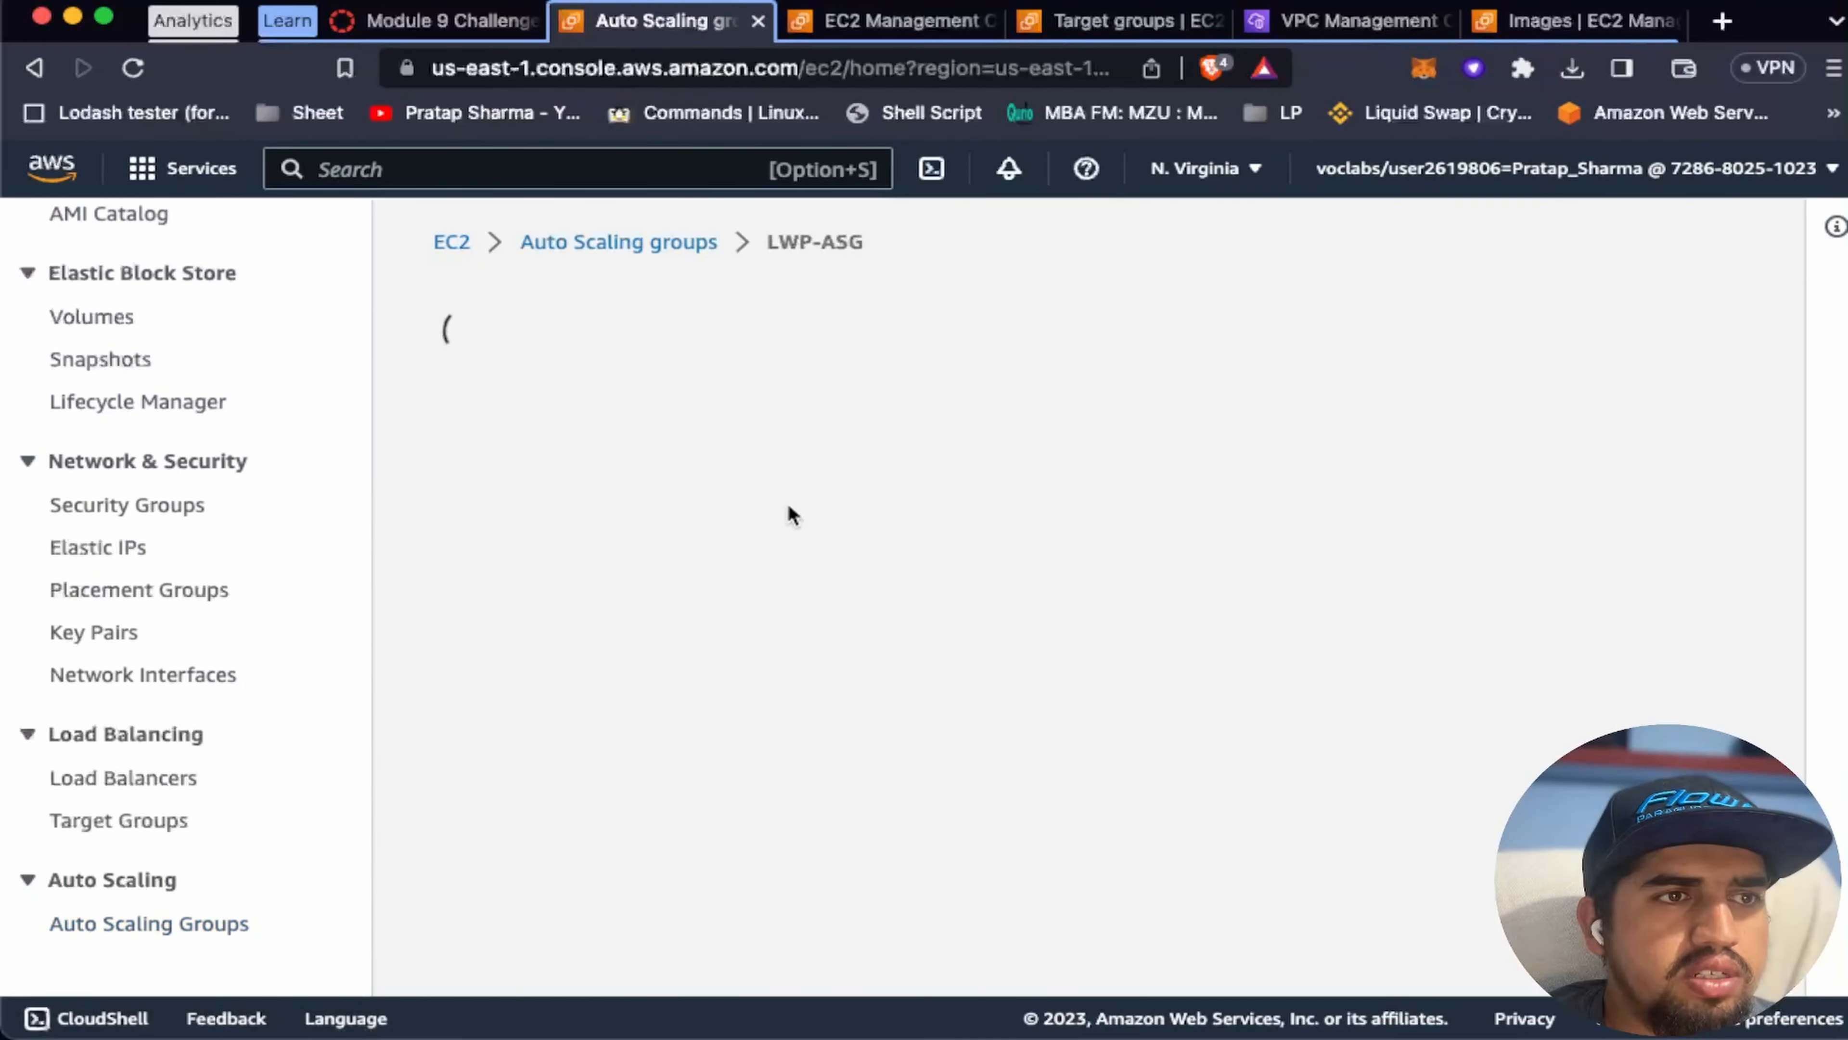
scroll(790, 506, down, 1)
scroll(792, 513, up, 1)
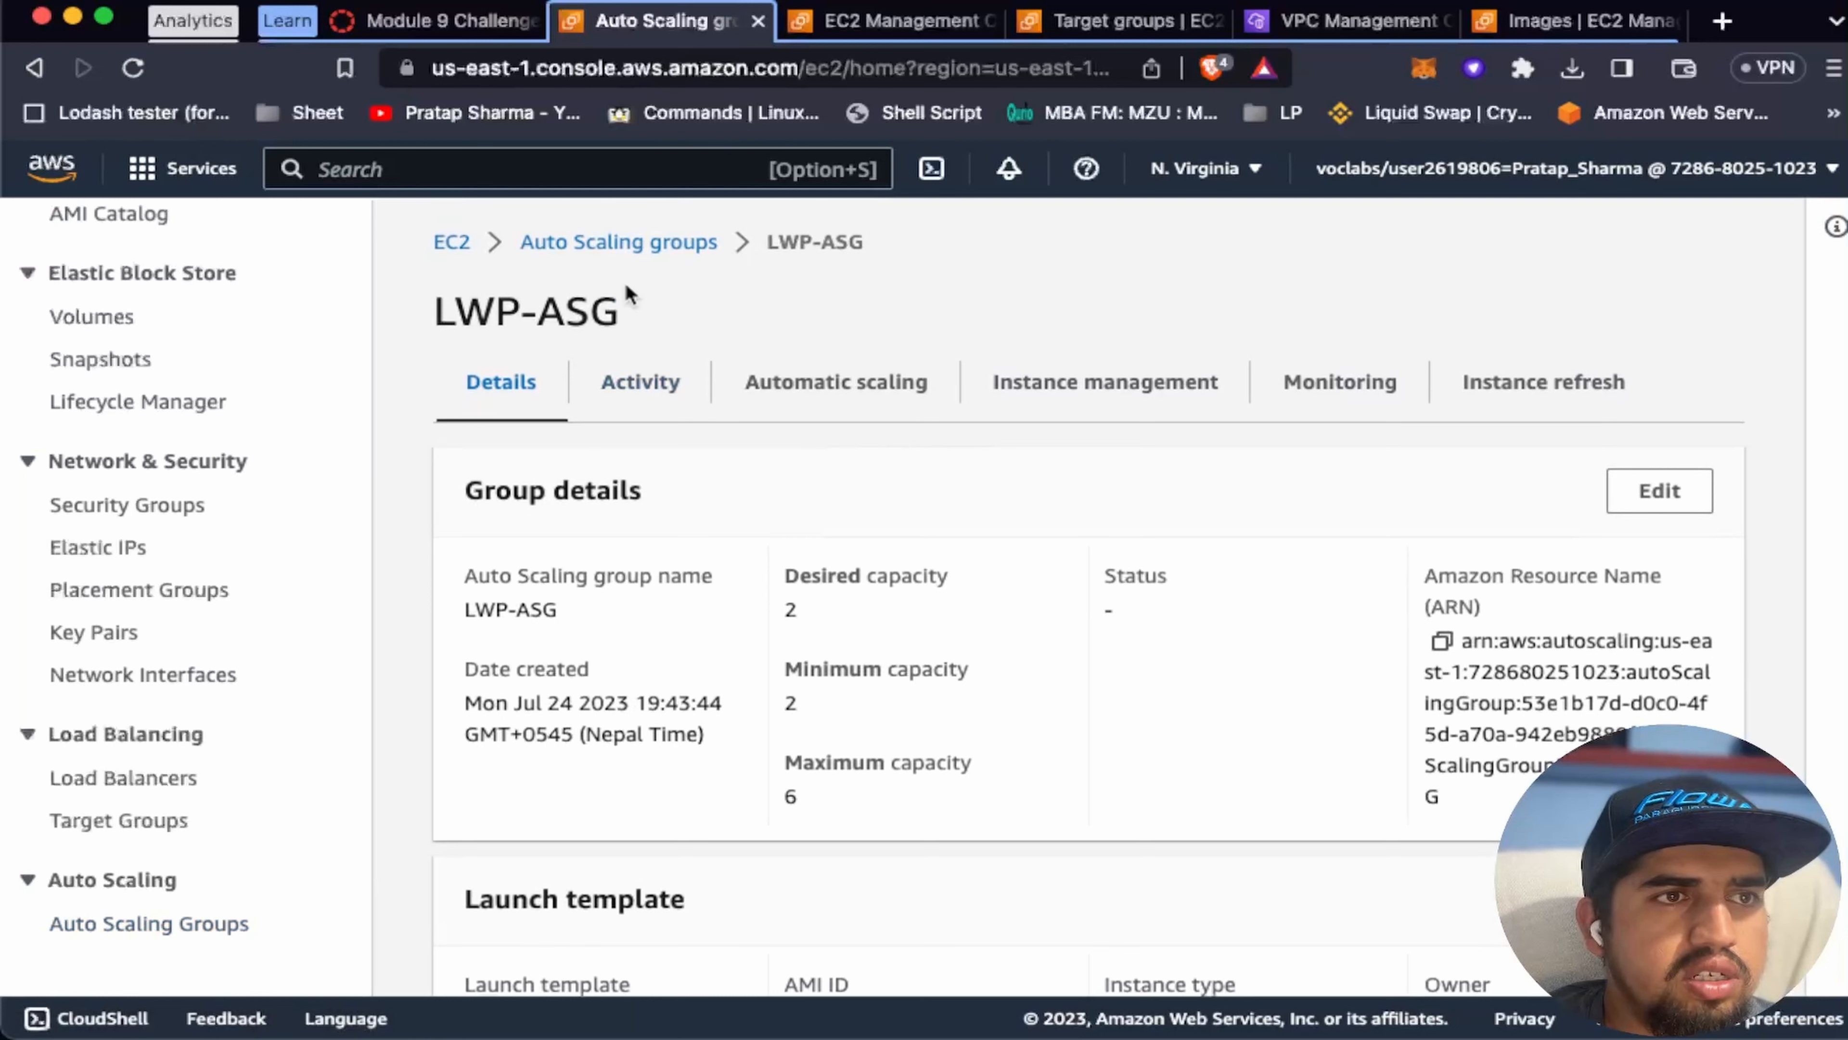
click(648, 242)
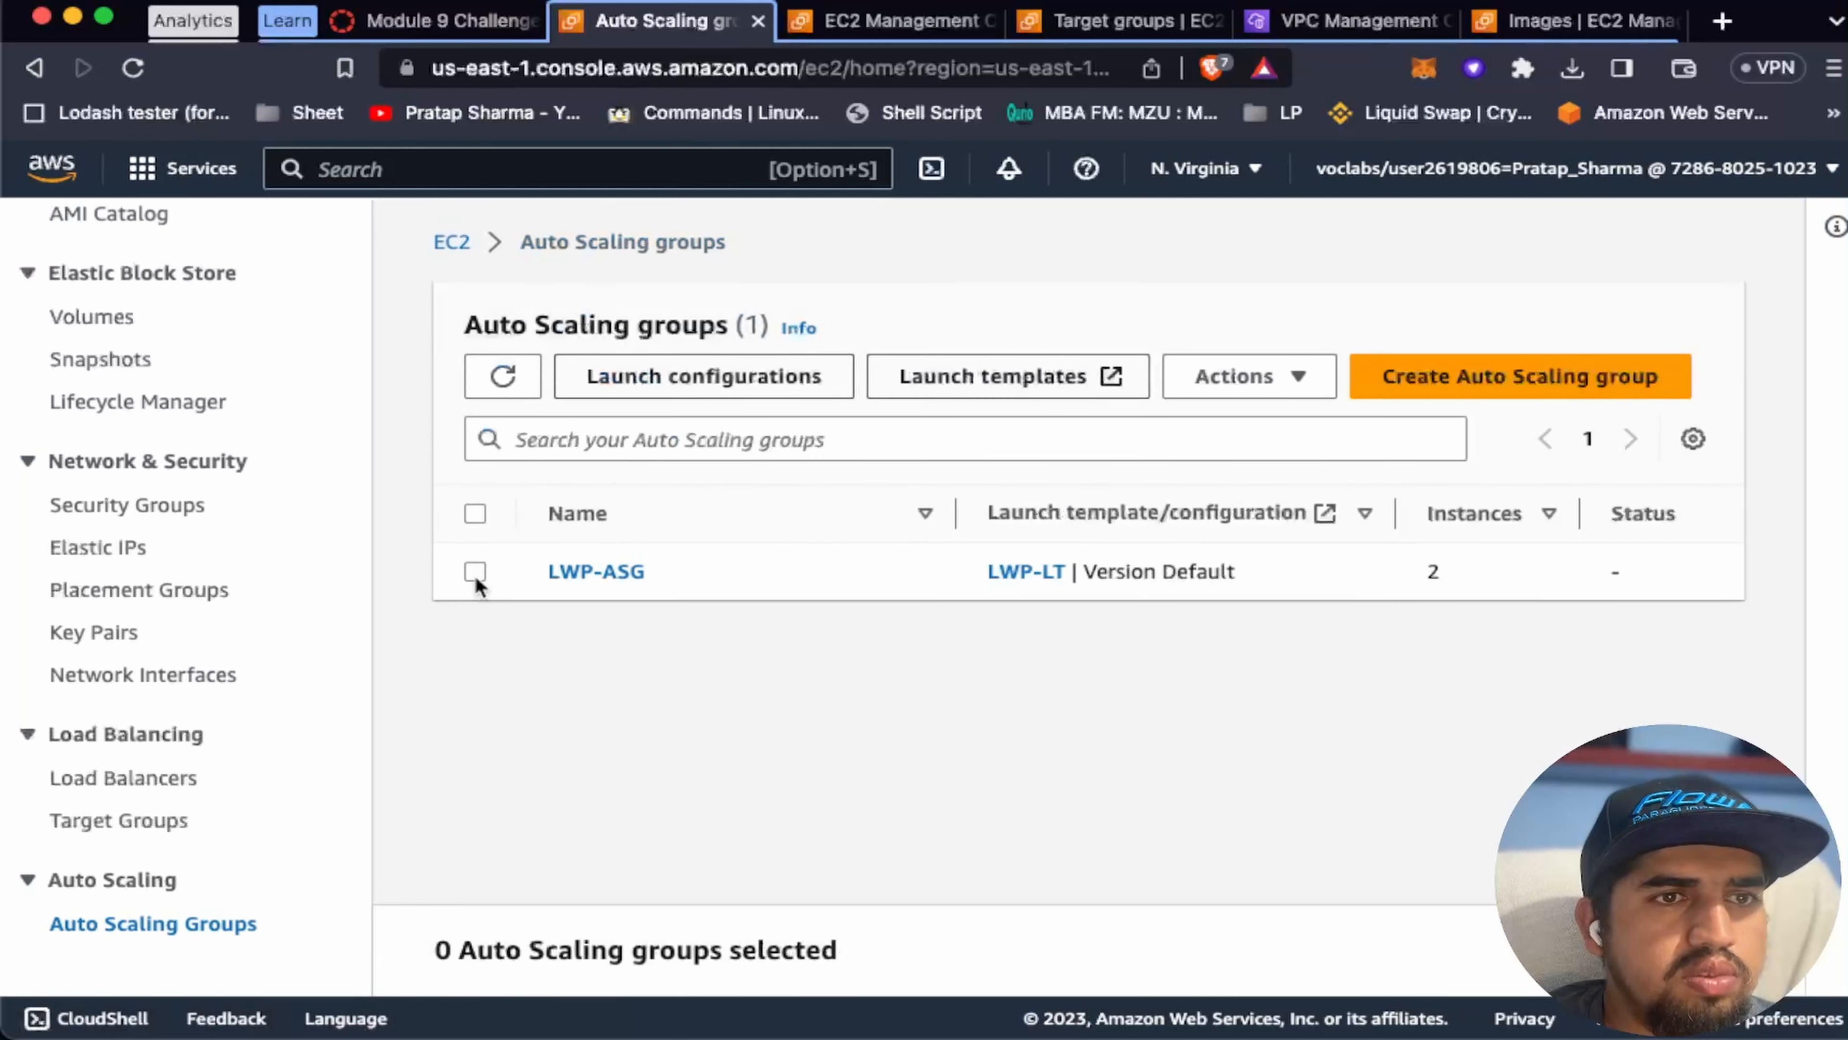
click(475, 572)
click(1248, 376)
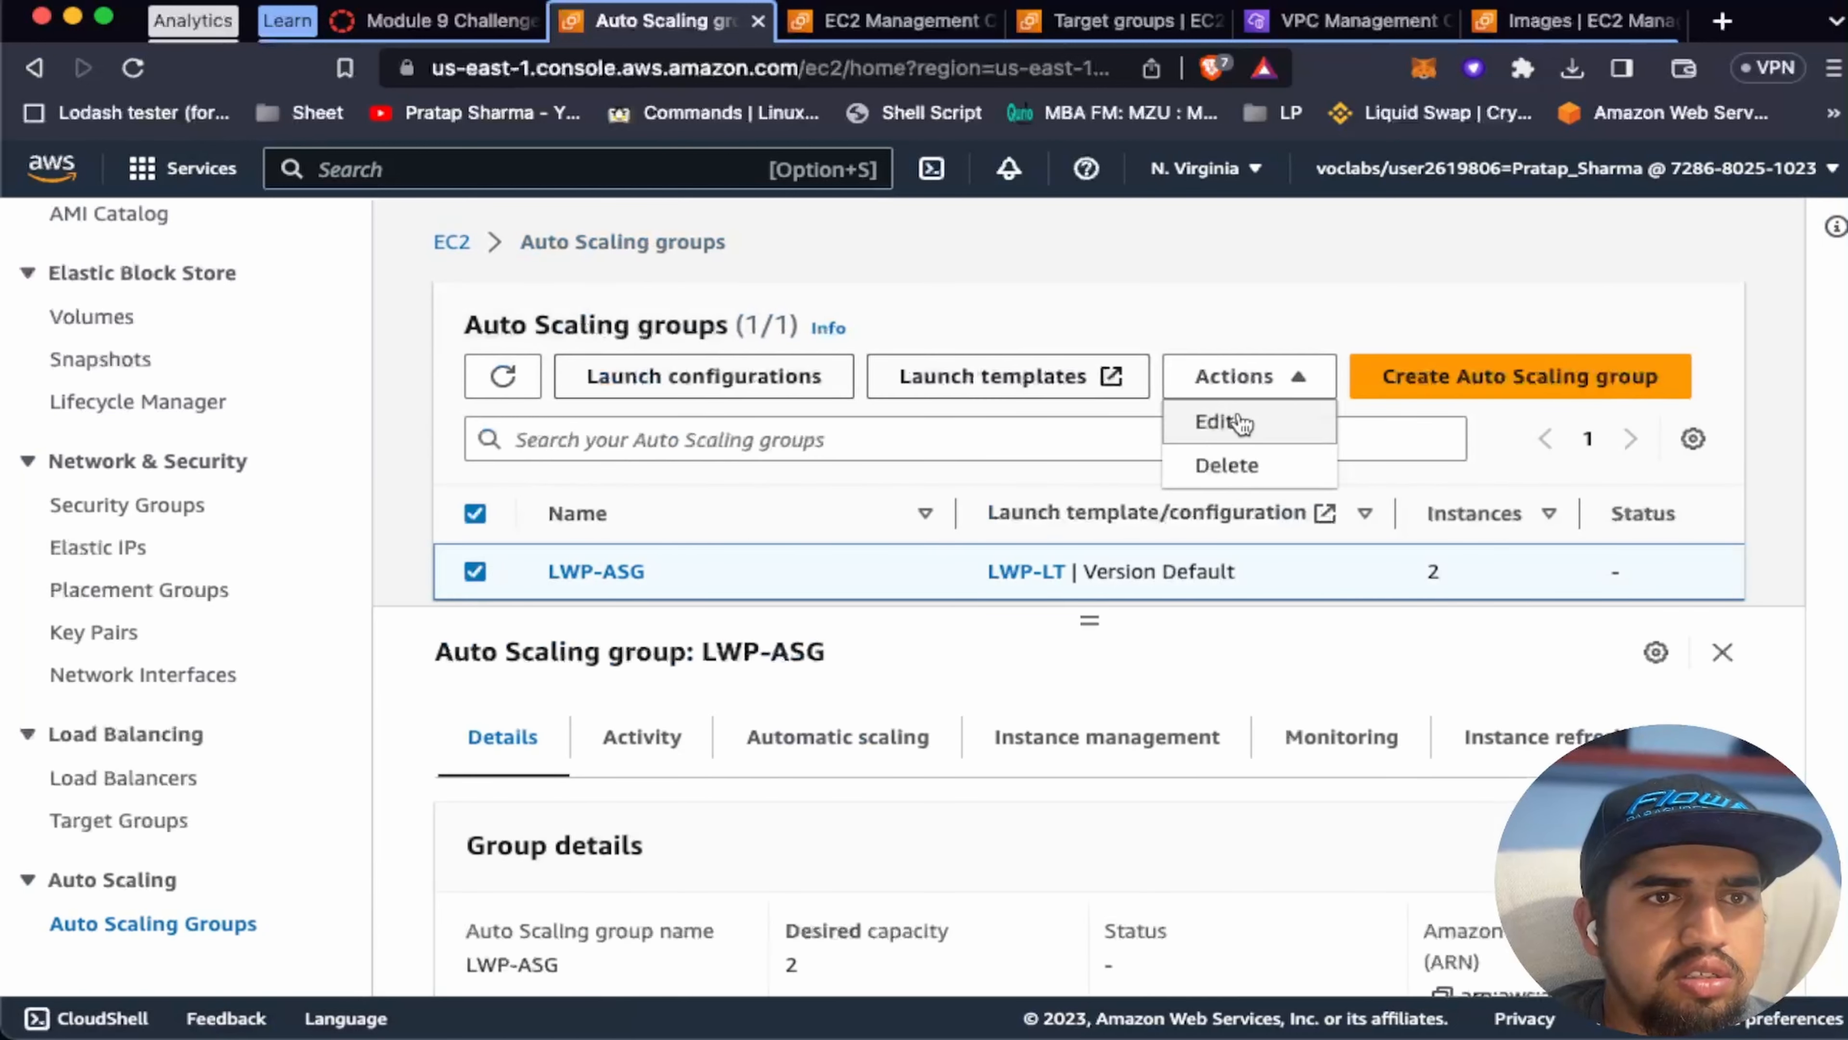
click(1230, 421)
Step: Enable Application, Network or Gateway Load Balancer target groups for LWP-ASG and attach target group LWP-TG
scroll(791, 754, down, 15)
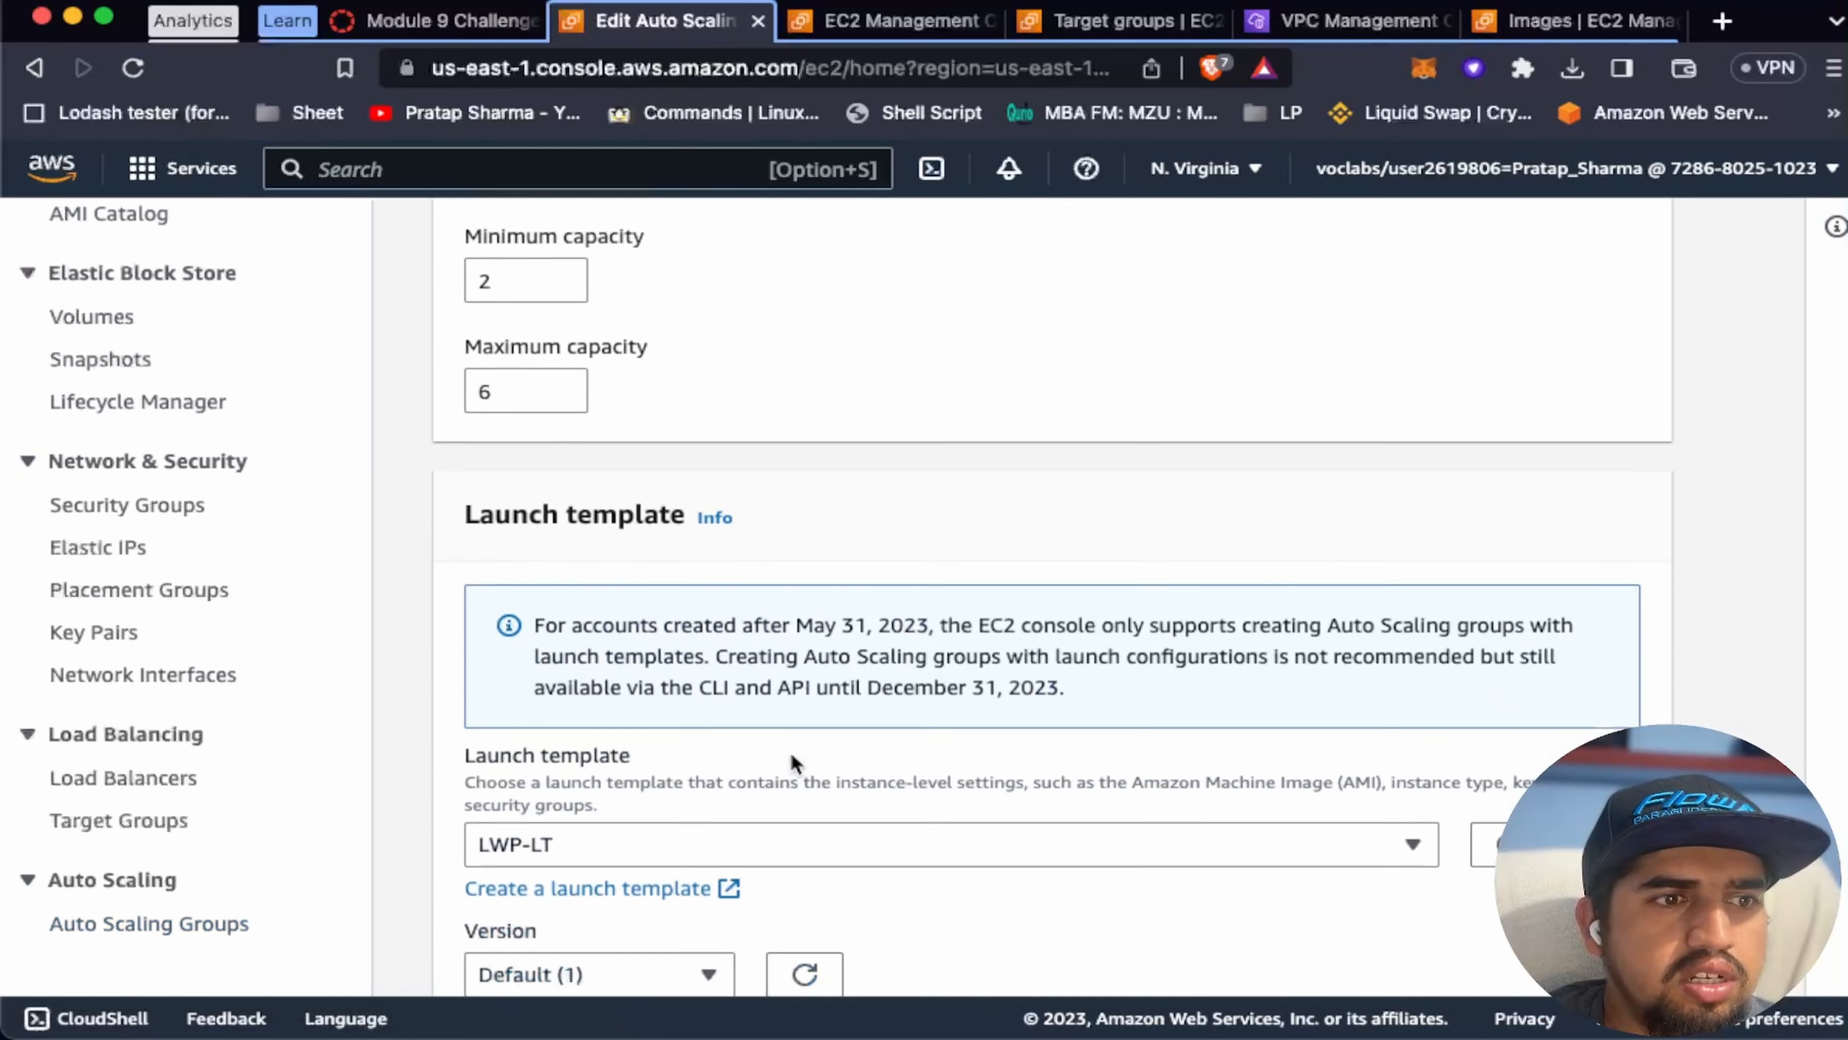
scroll(794, 772, down, 20)
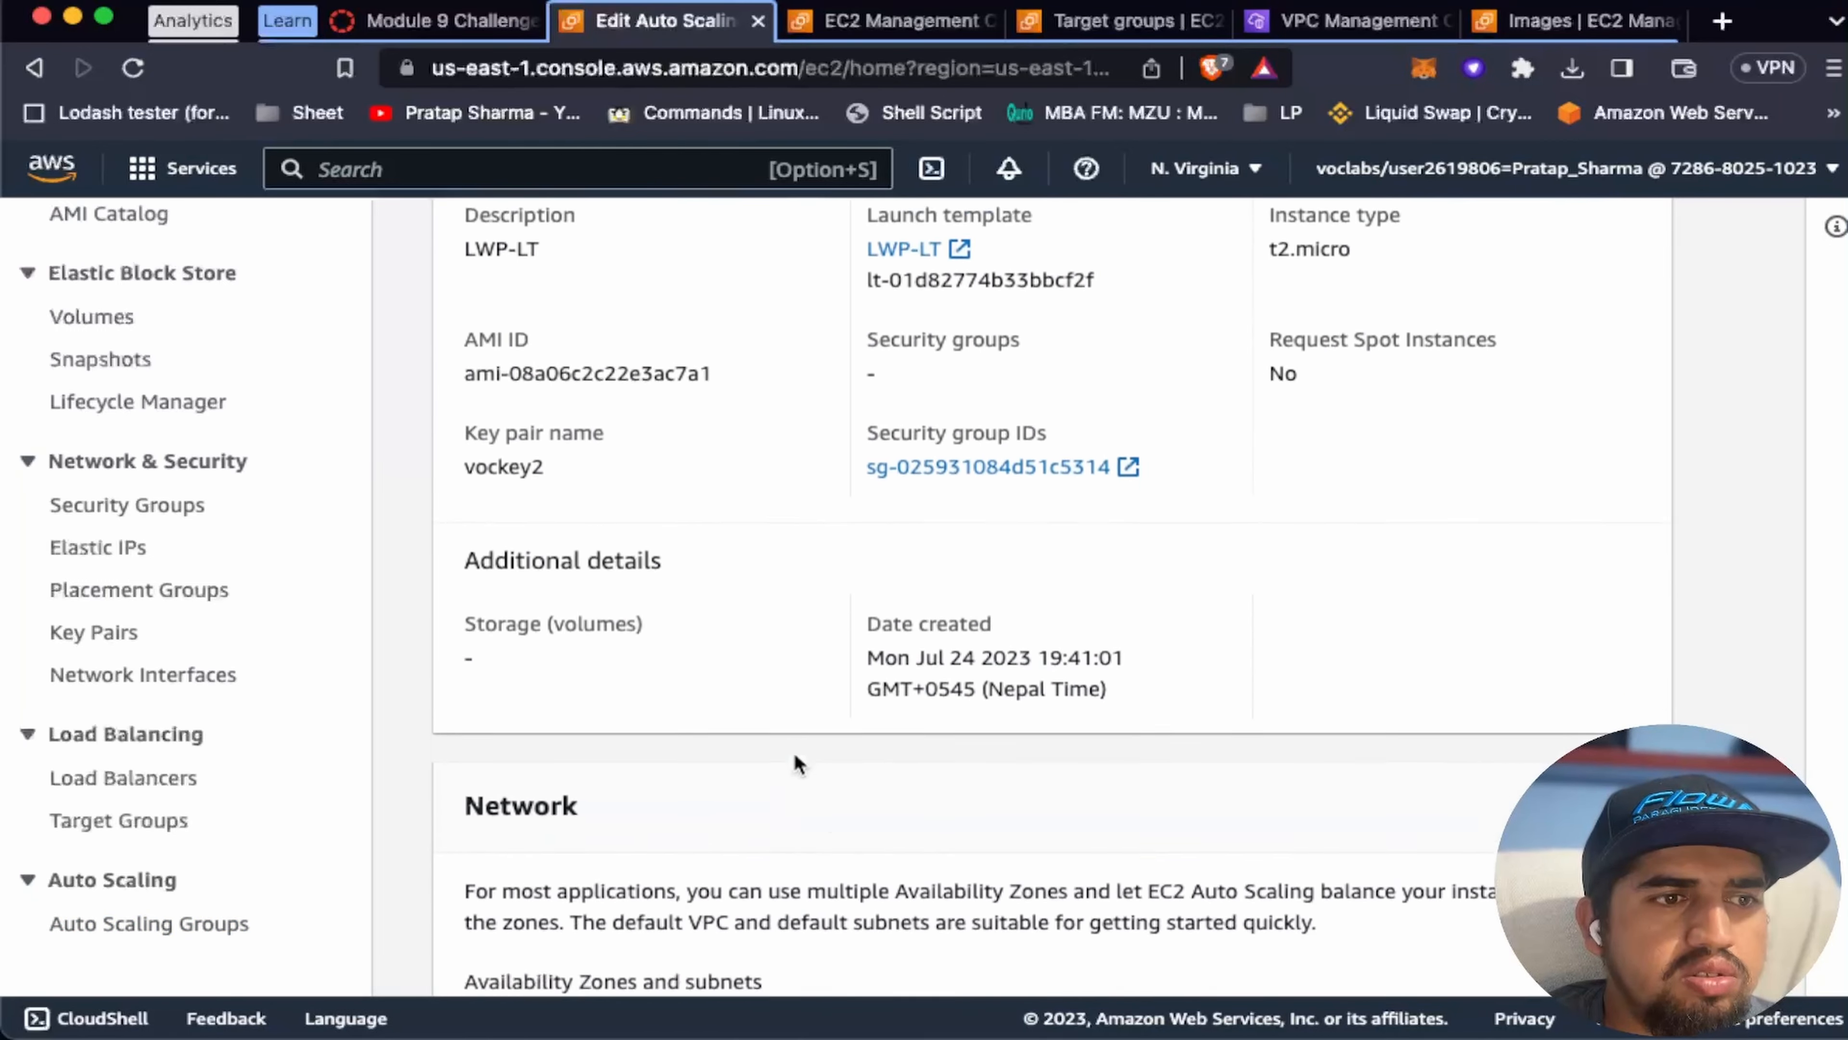
scroll(794, 755, down, 6)
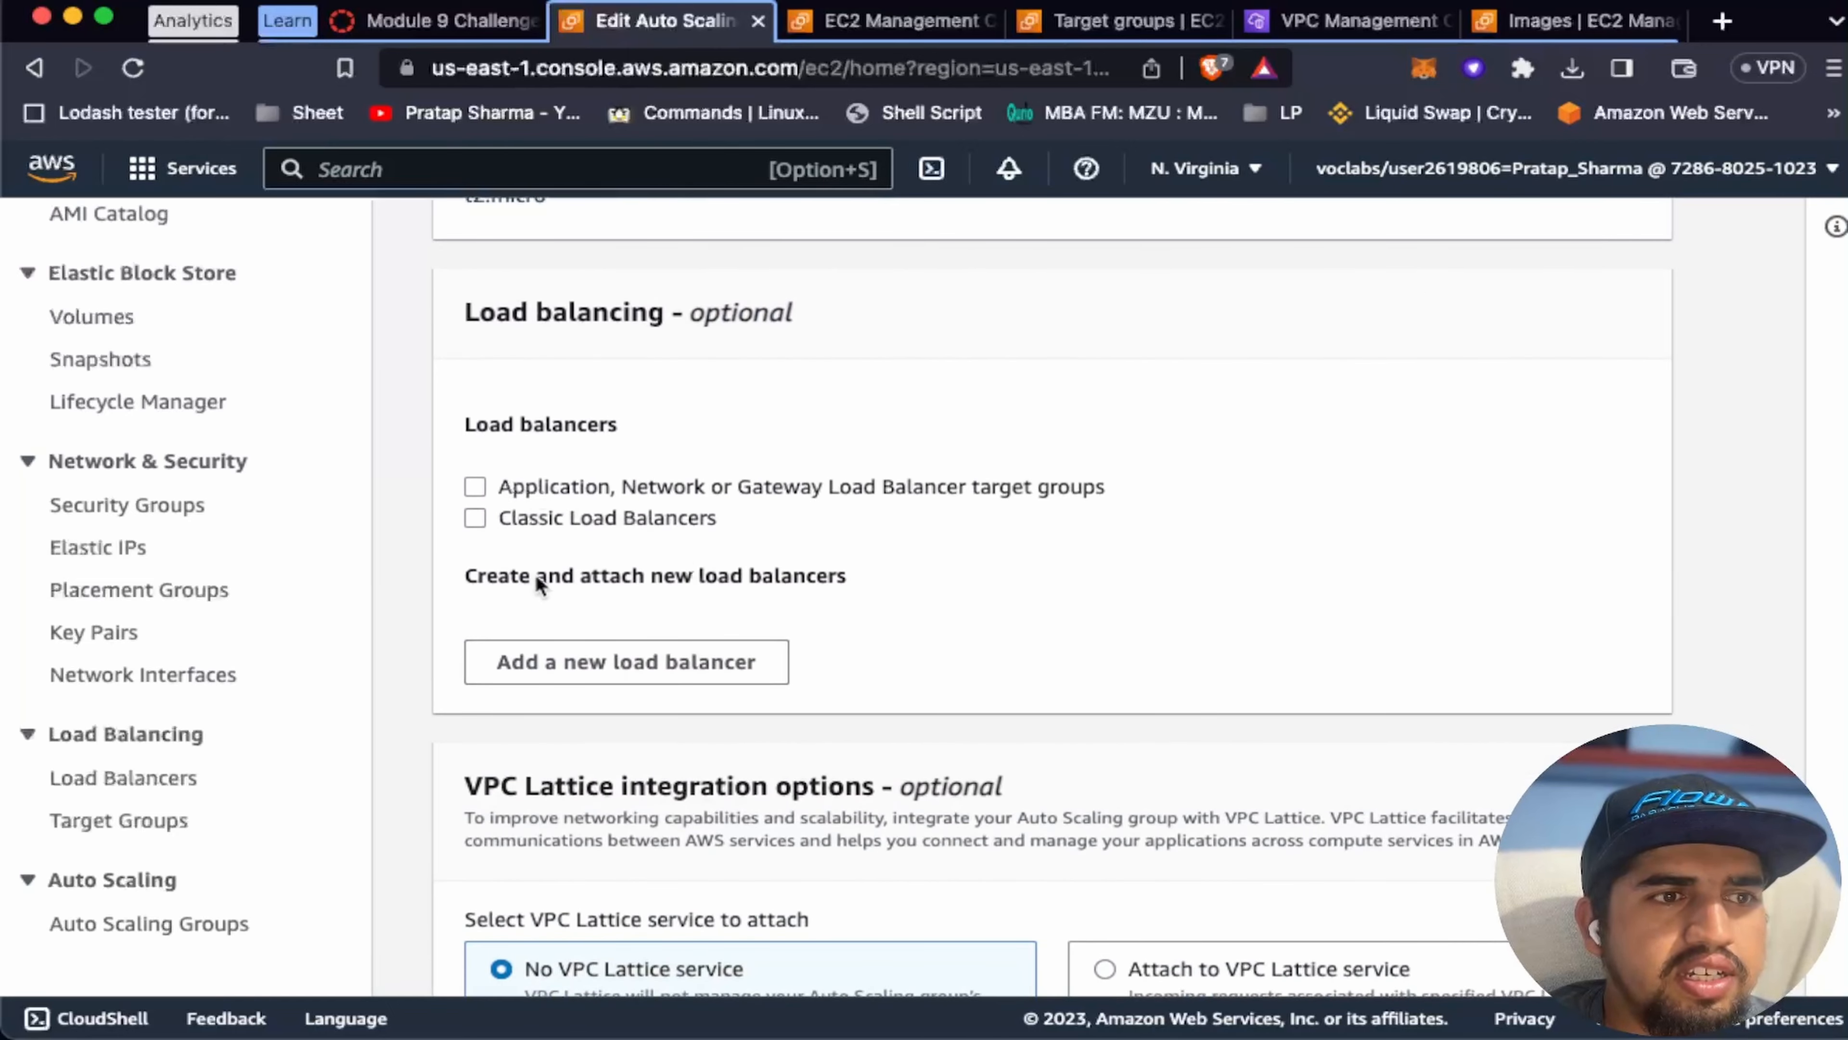
click(476, 488)
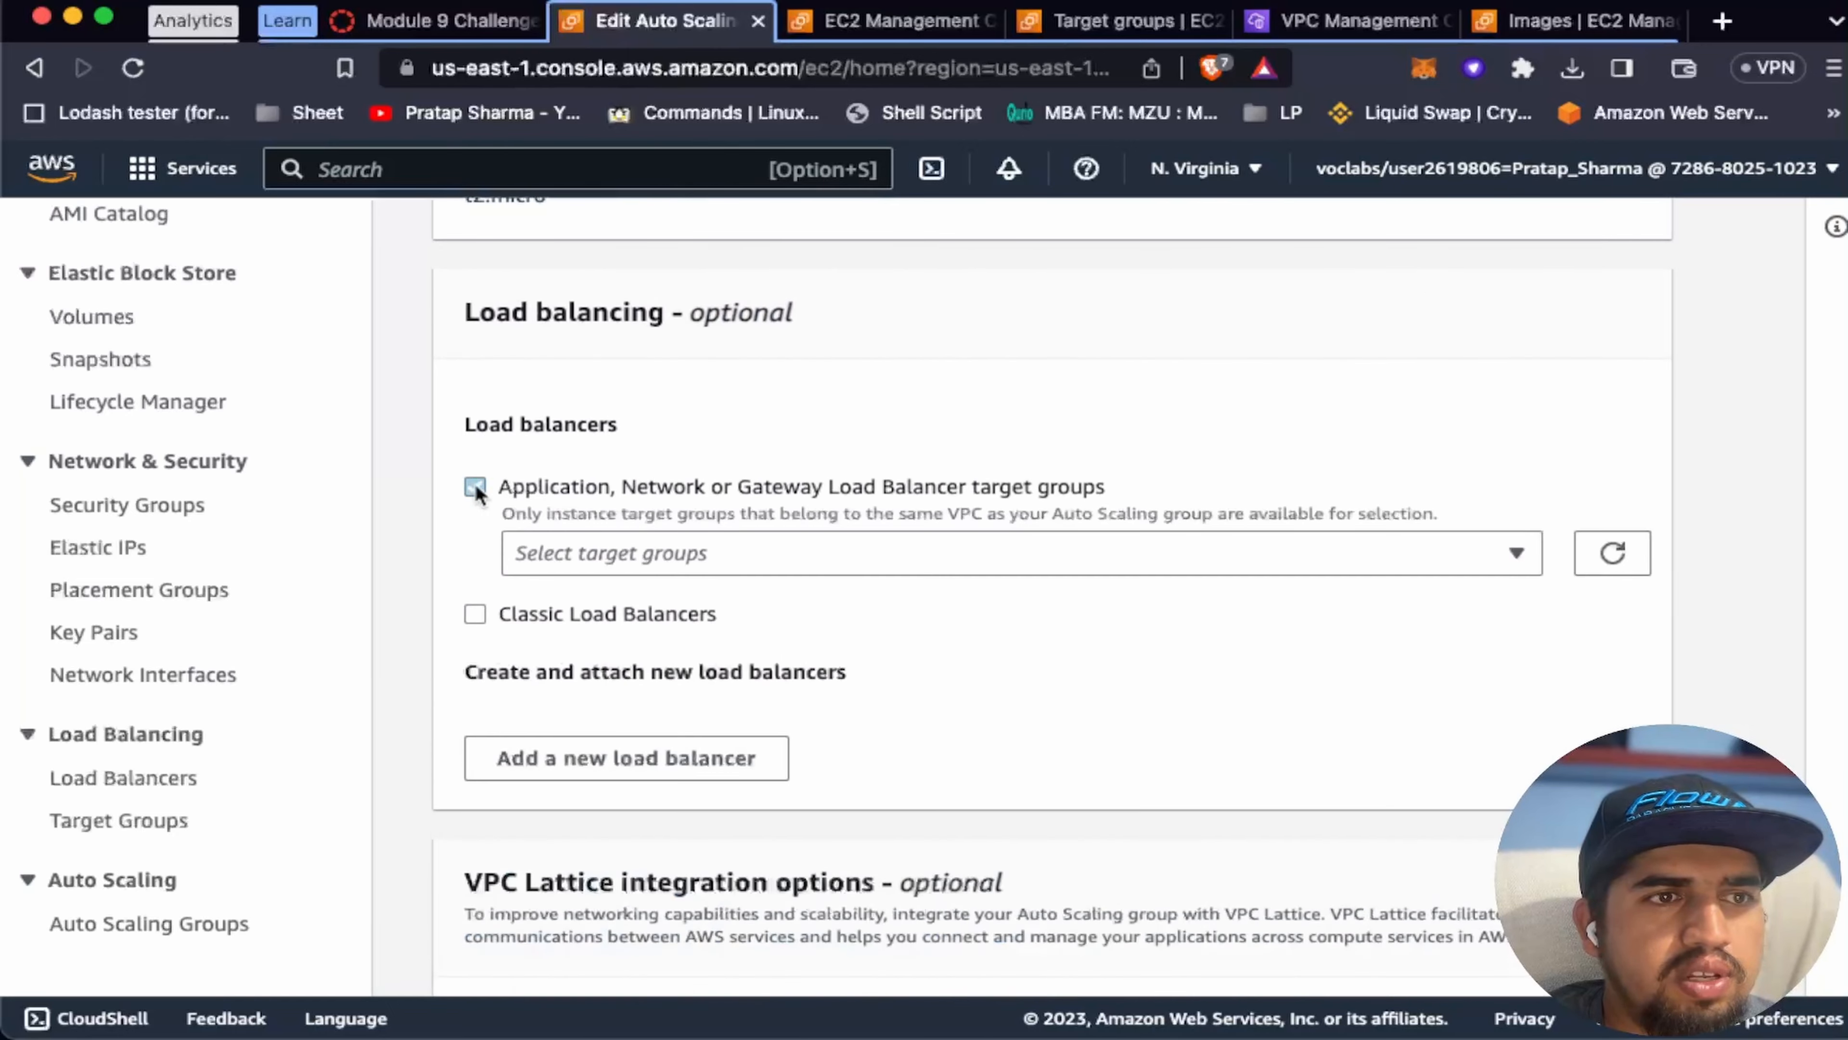
click(591, 551)
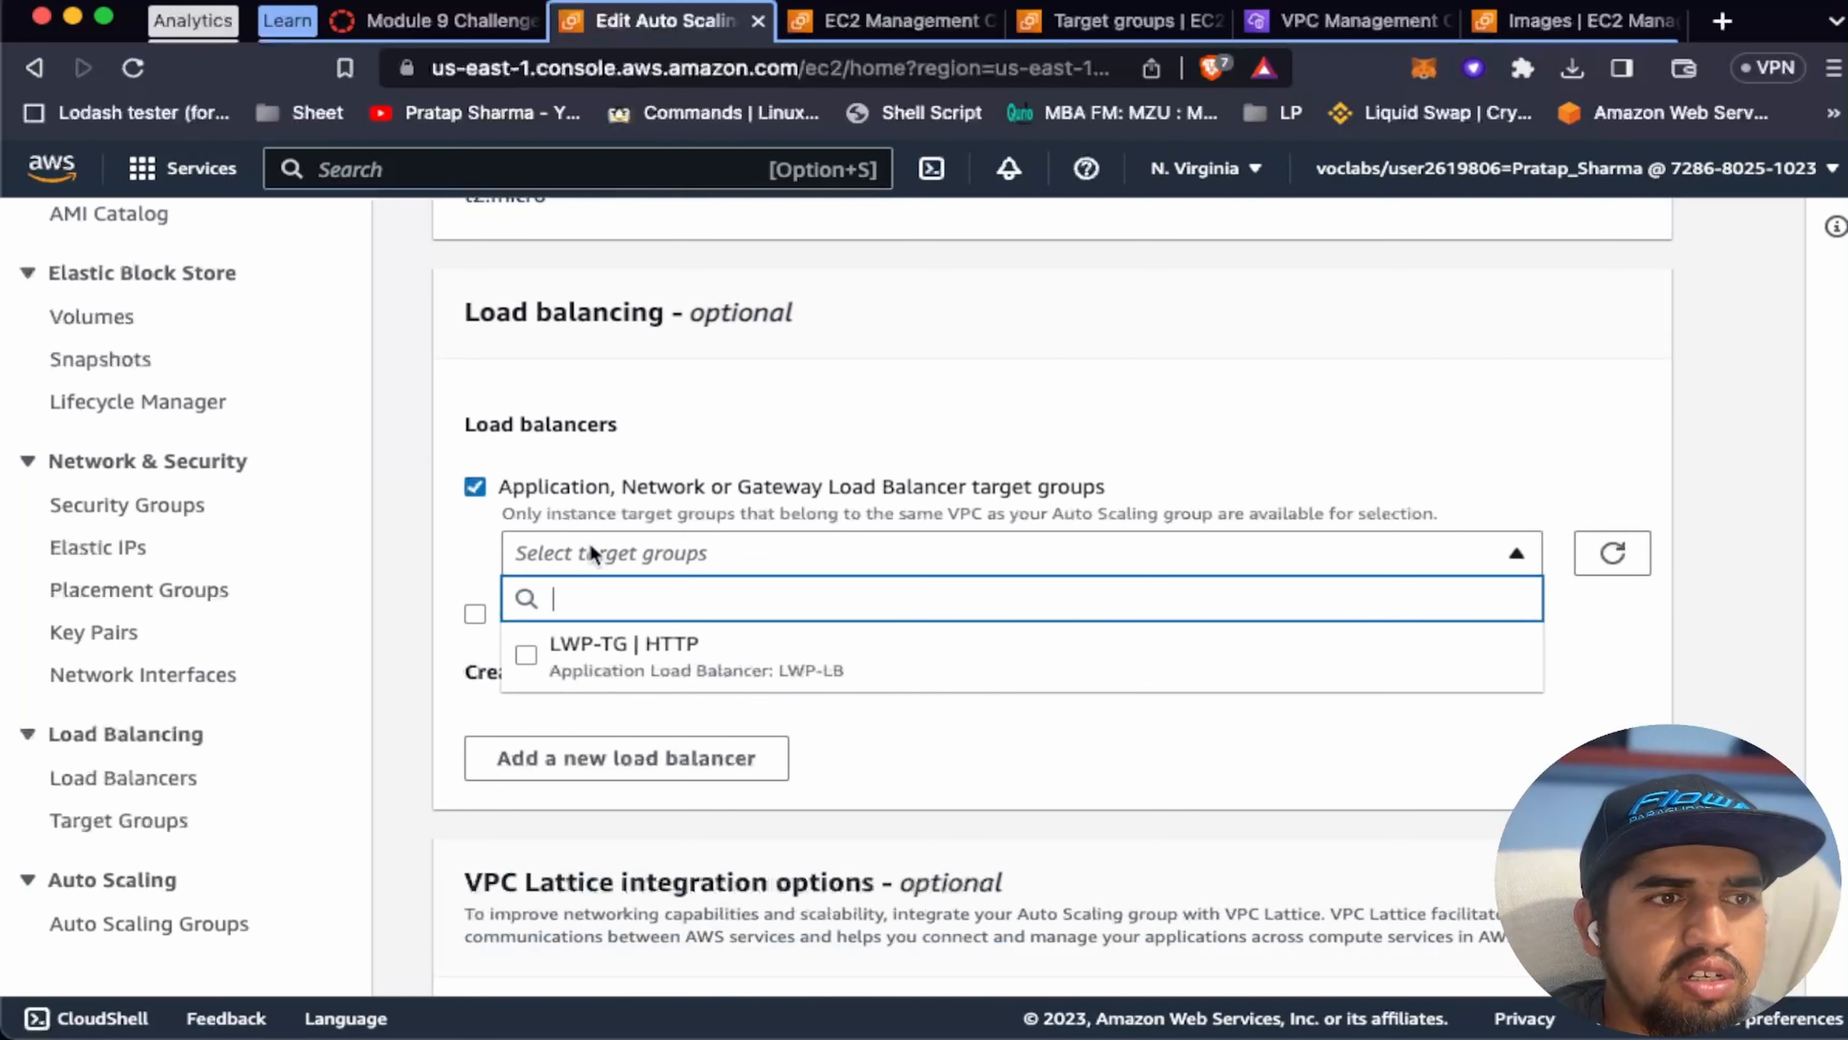
click(619, 643)
scroll(1001, 689, down, 3)
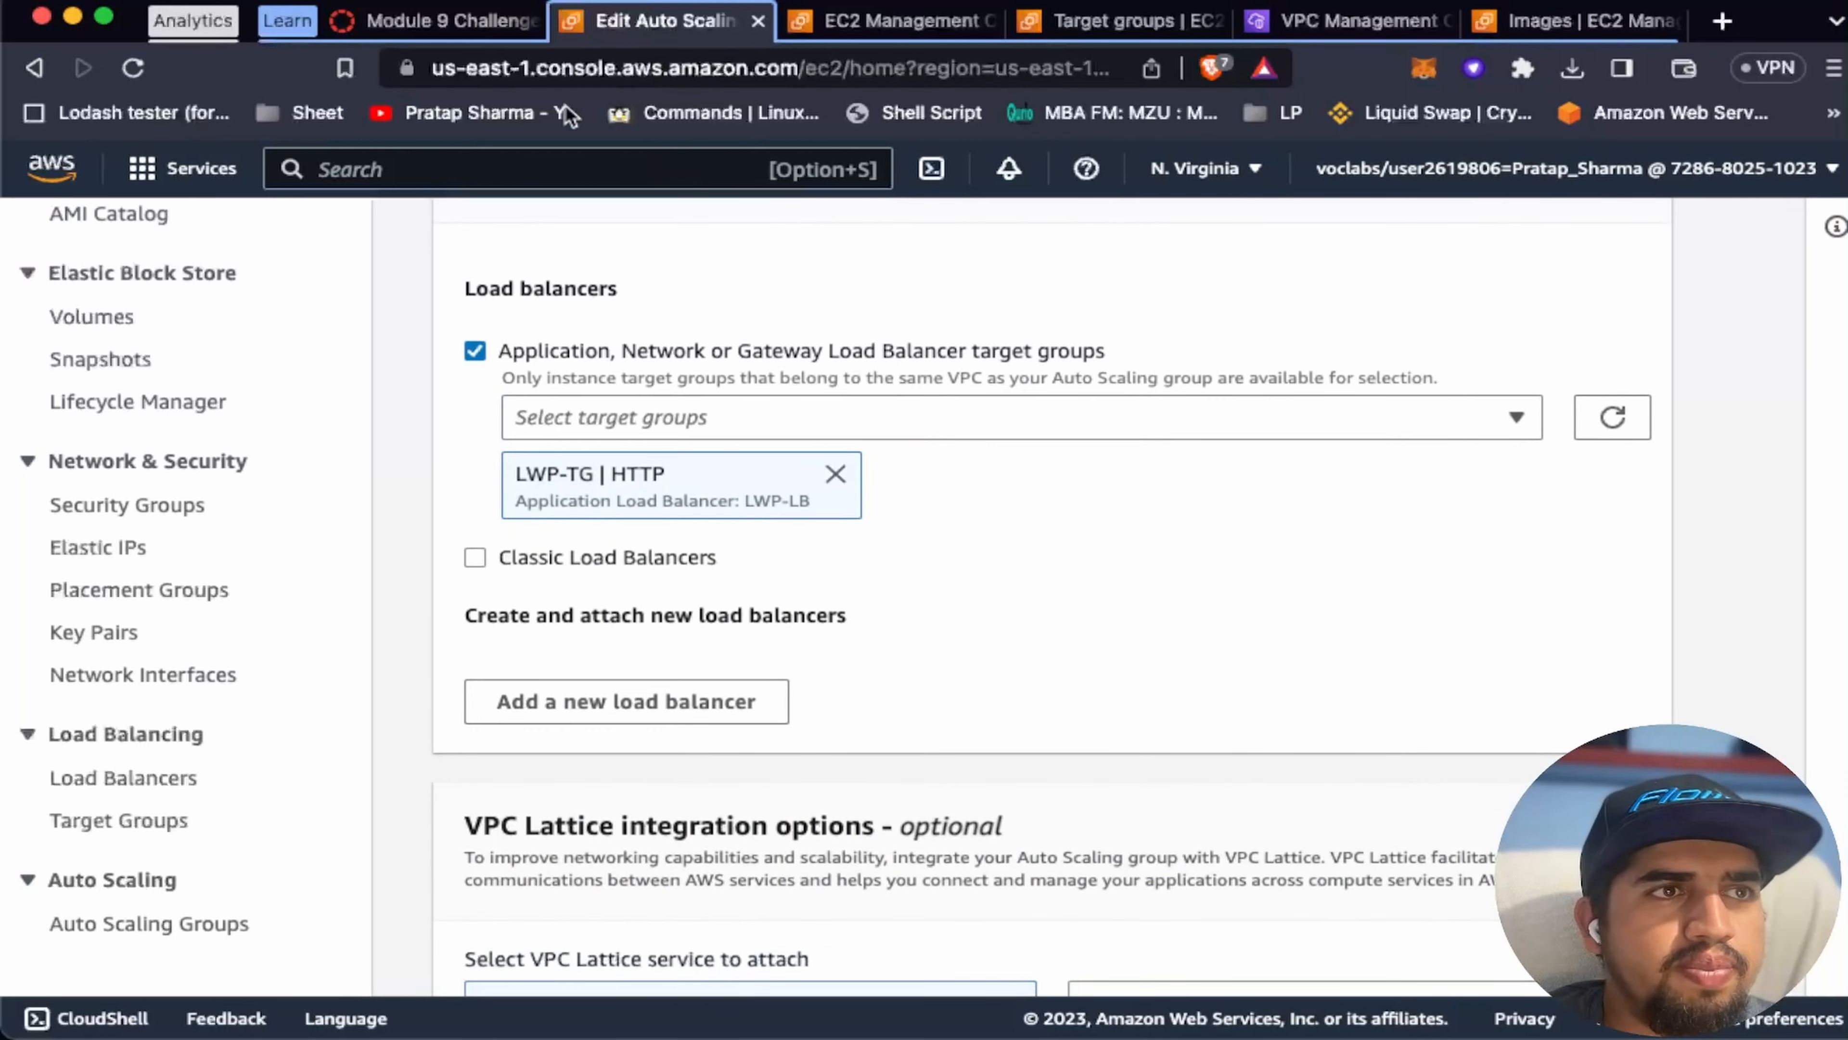
Step: Check the lab instructions for further Auto Scaling group requirements and save the update to LWP-ASG
click(444, 20)
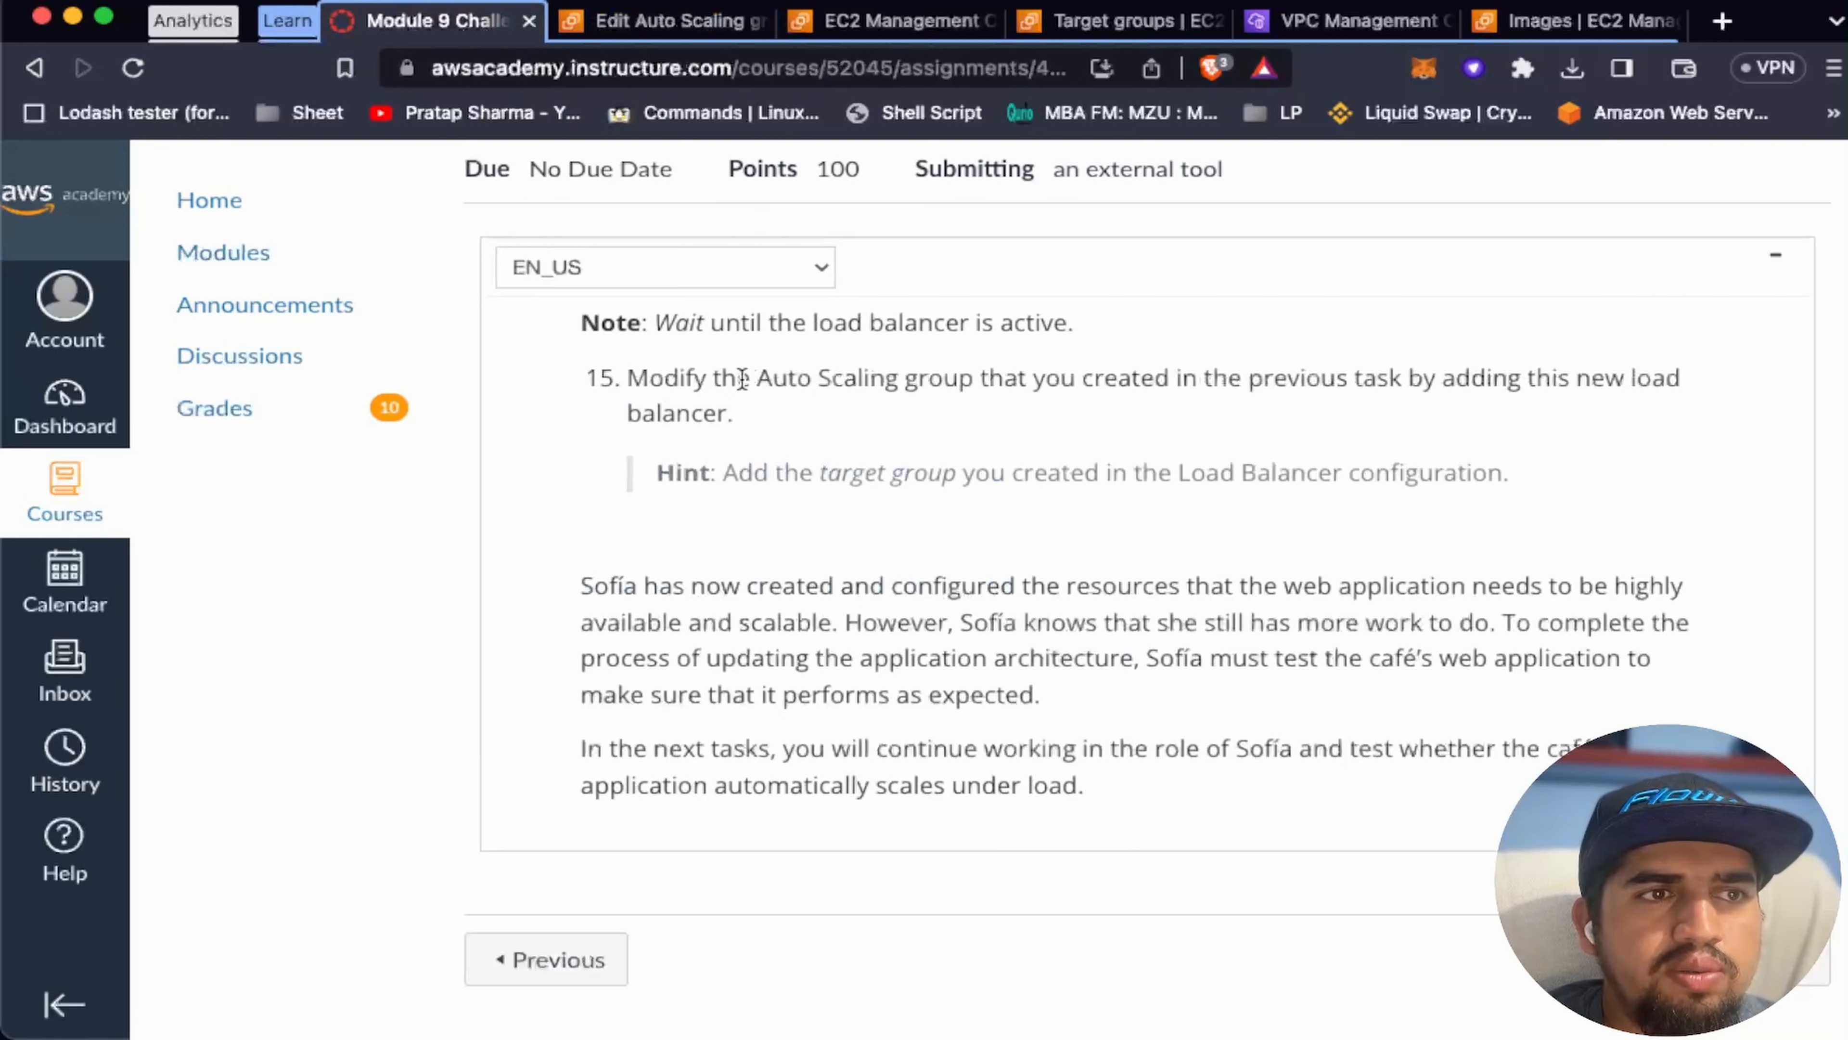
scroll(889, 625, down, 5)
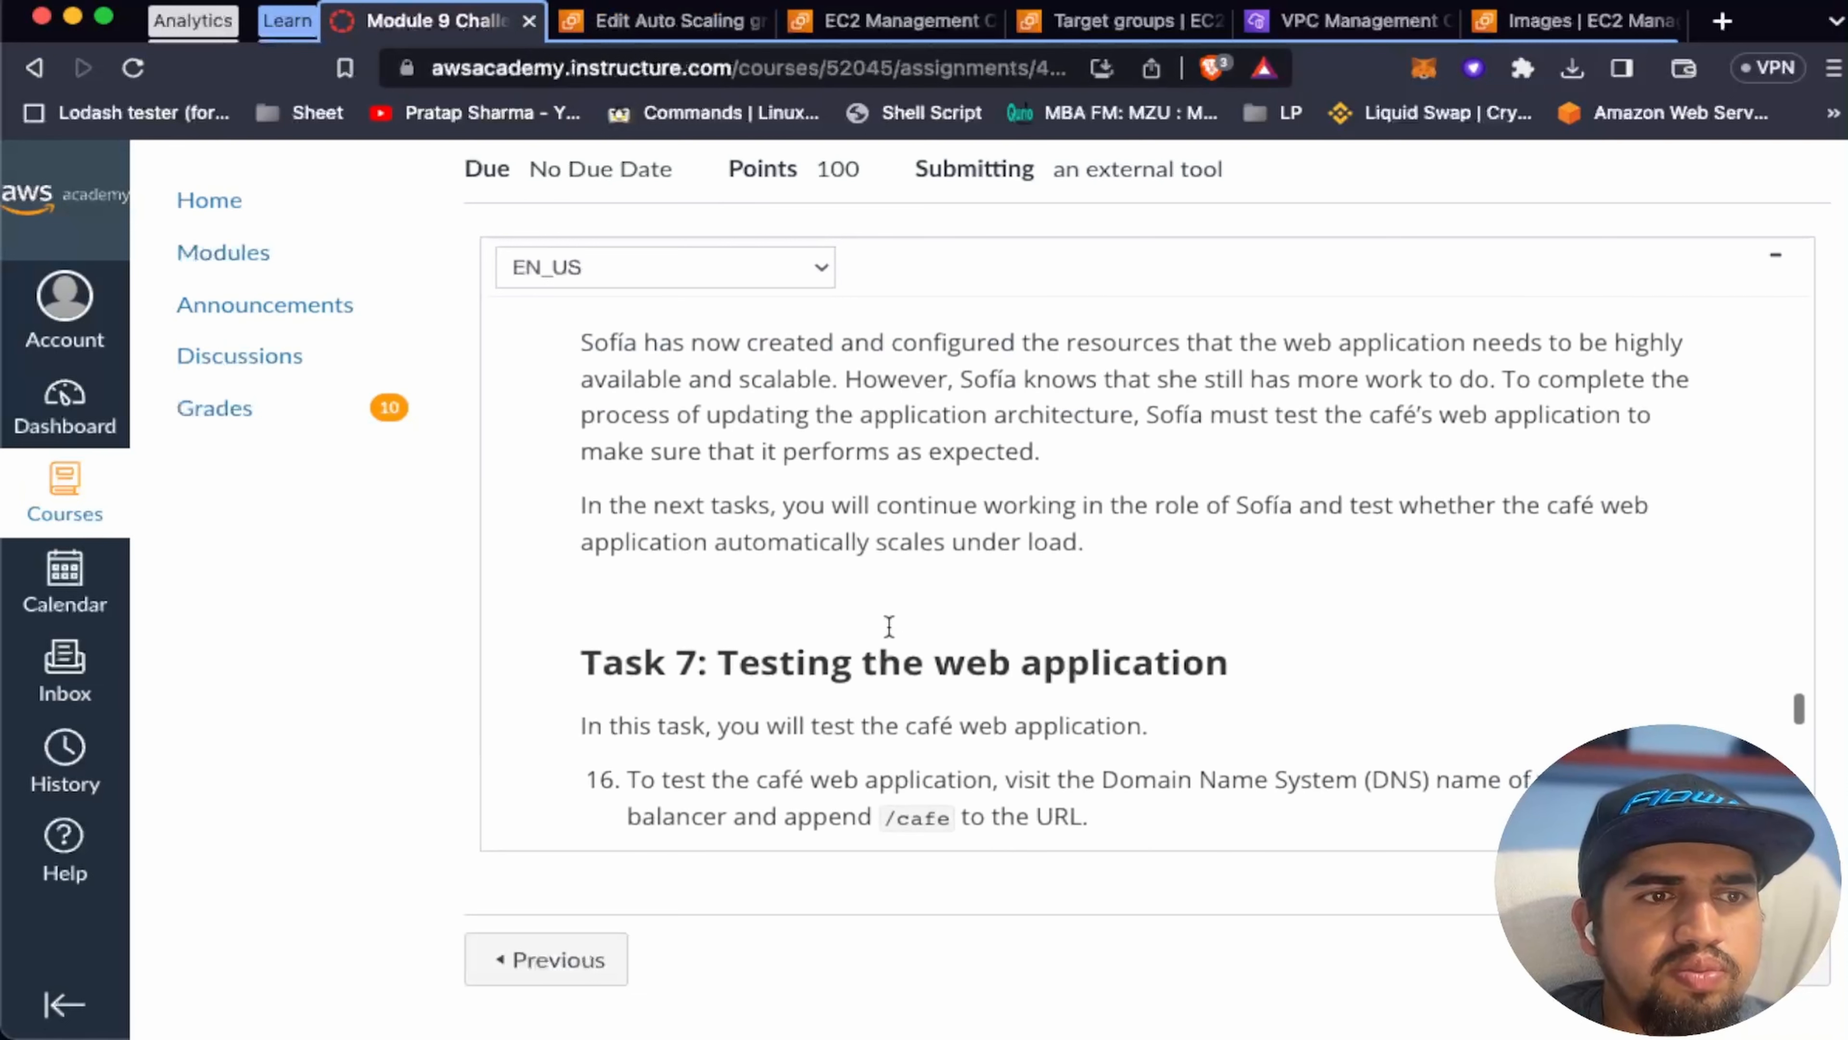
click(650, 26)
scroll(1135, 648, down, 10)
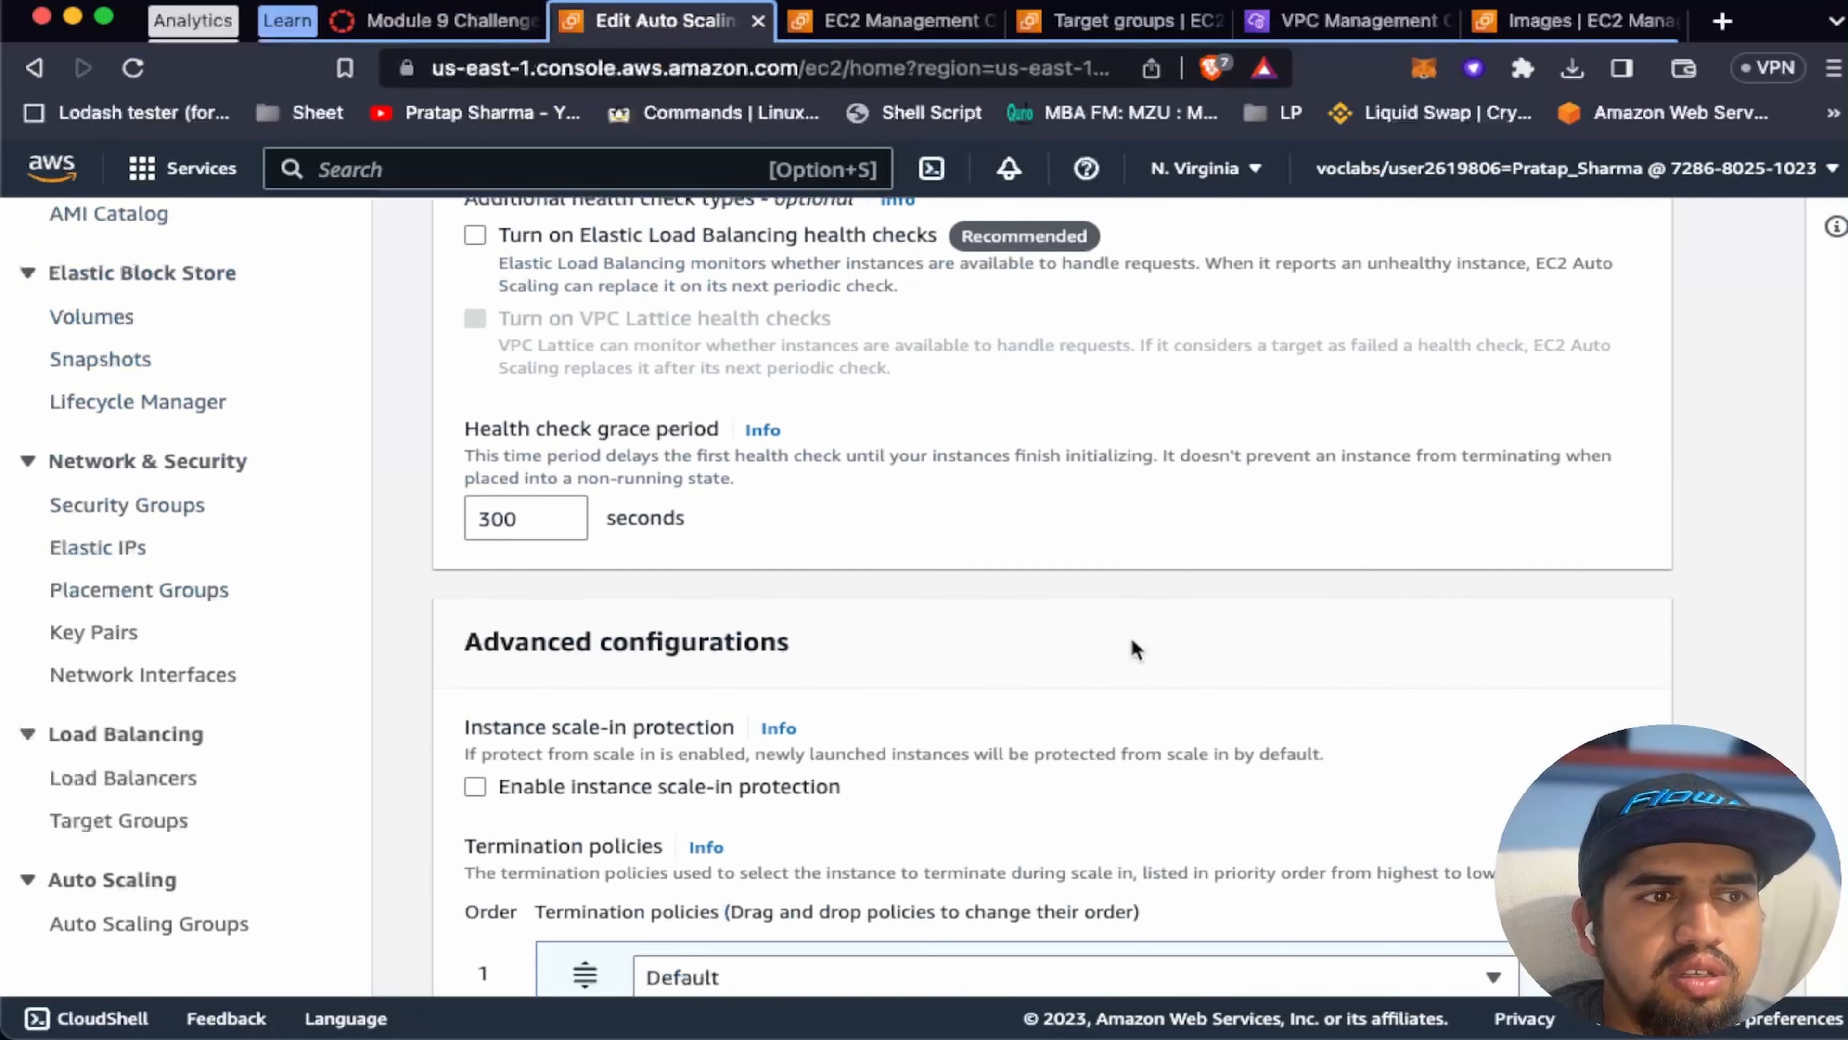
scroll(1382, 672, down, 10)
click(1601, 945)
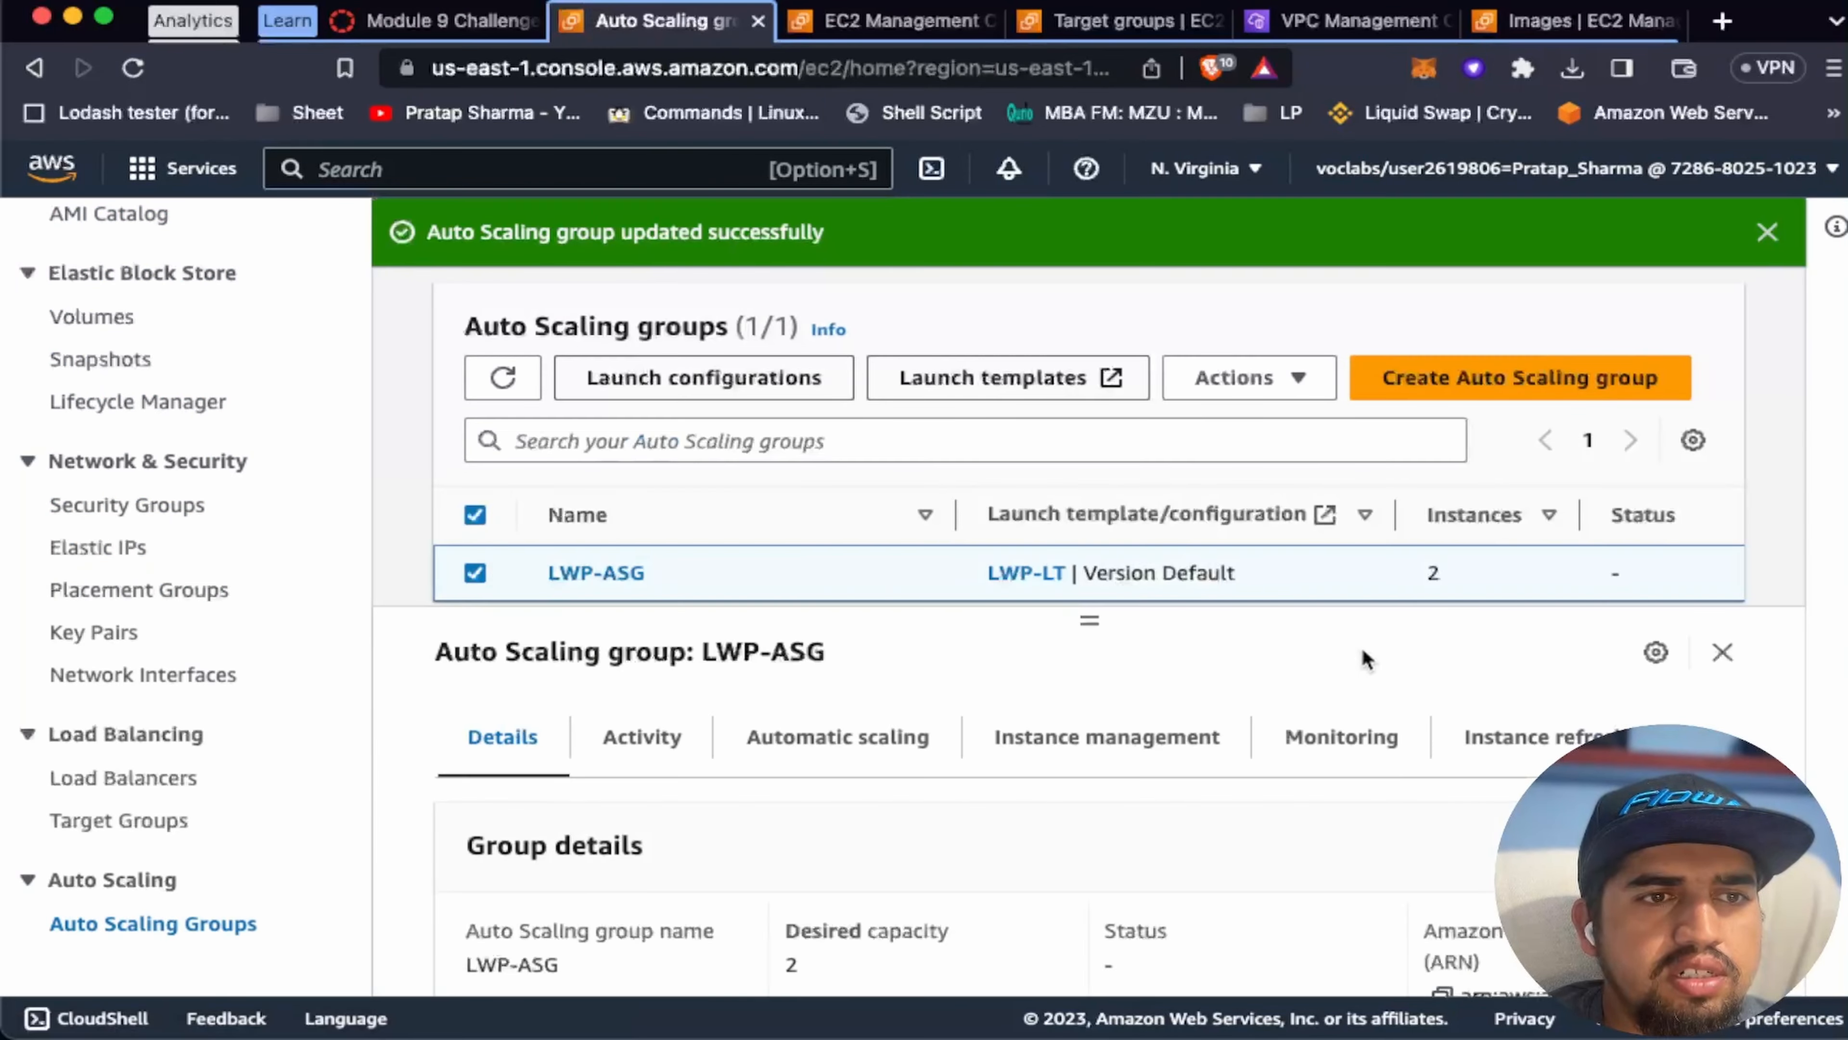
Step: Look over the updated LWP-ASG details and read lab Task 7 on testing the café web application
scroll(1085, 787, down, 3)
scroll(1078, 793, down, 3)
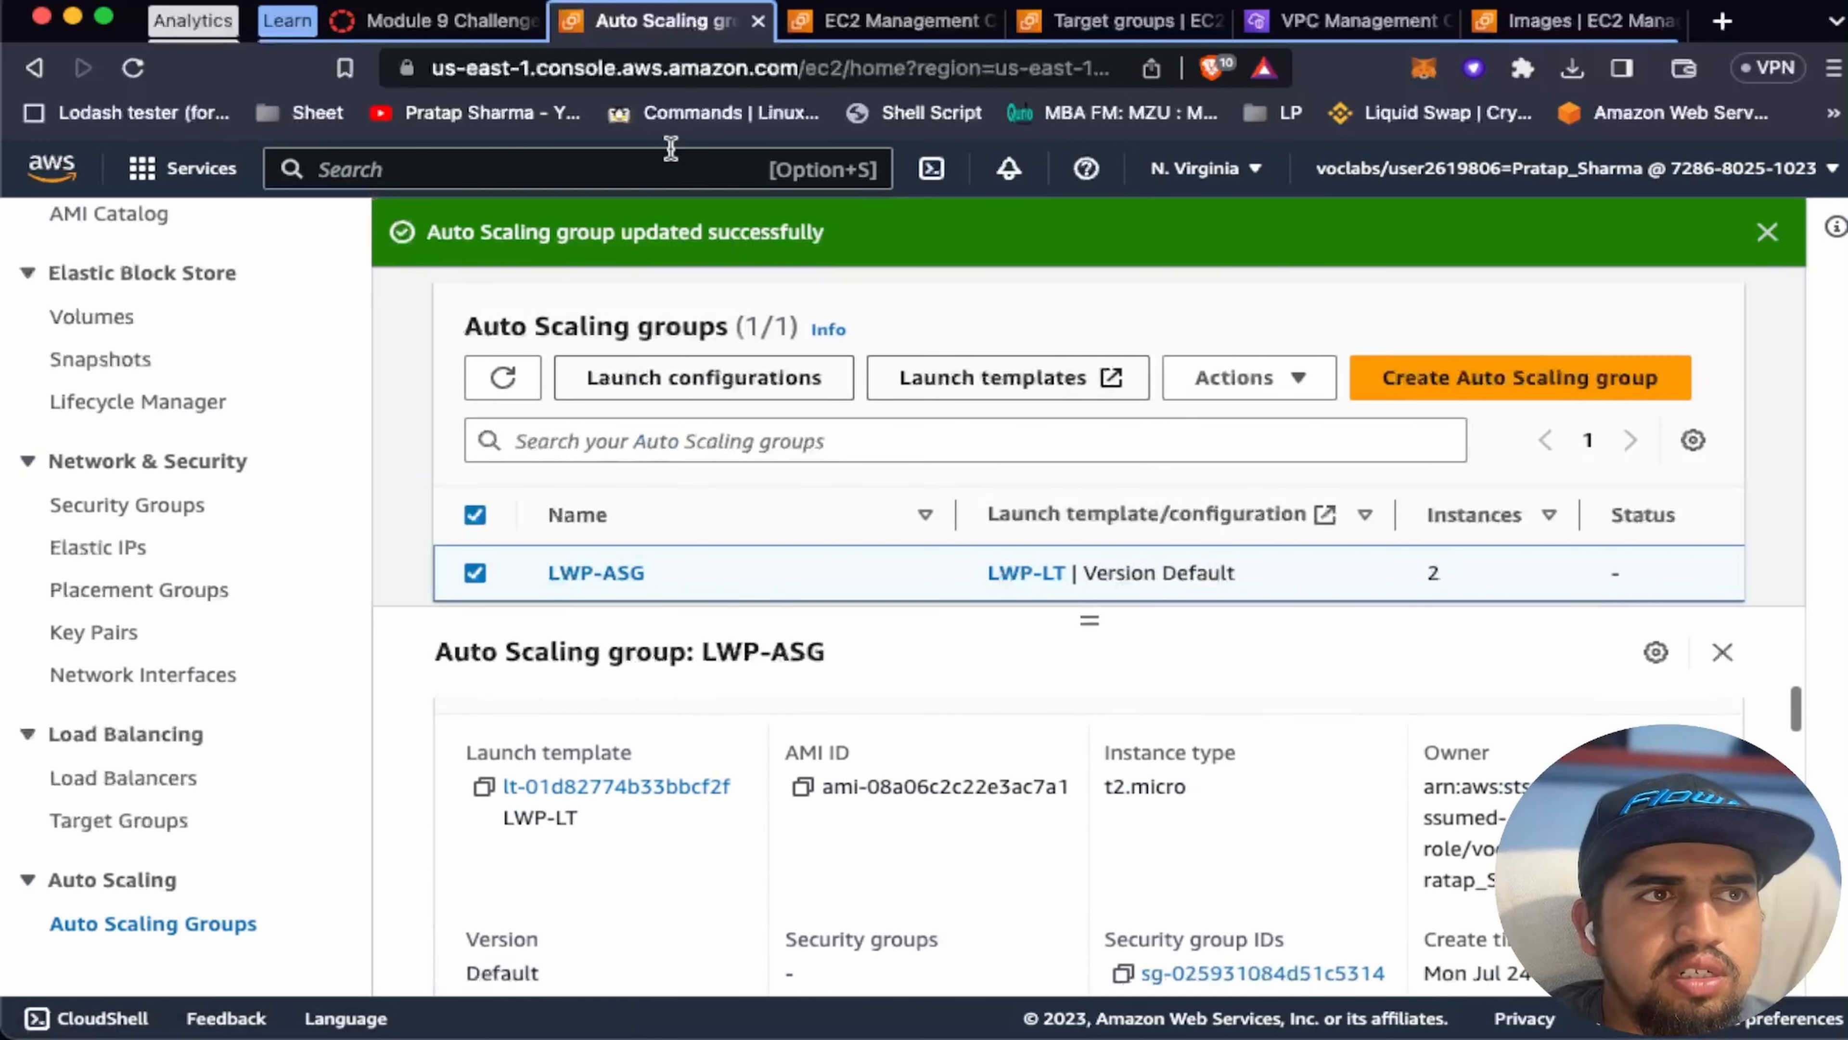
click(456, 20)
scroll(973, 575, down, 4)
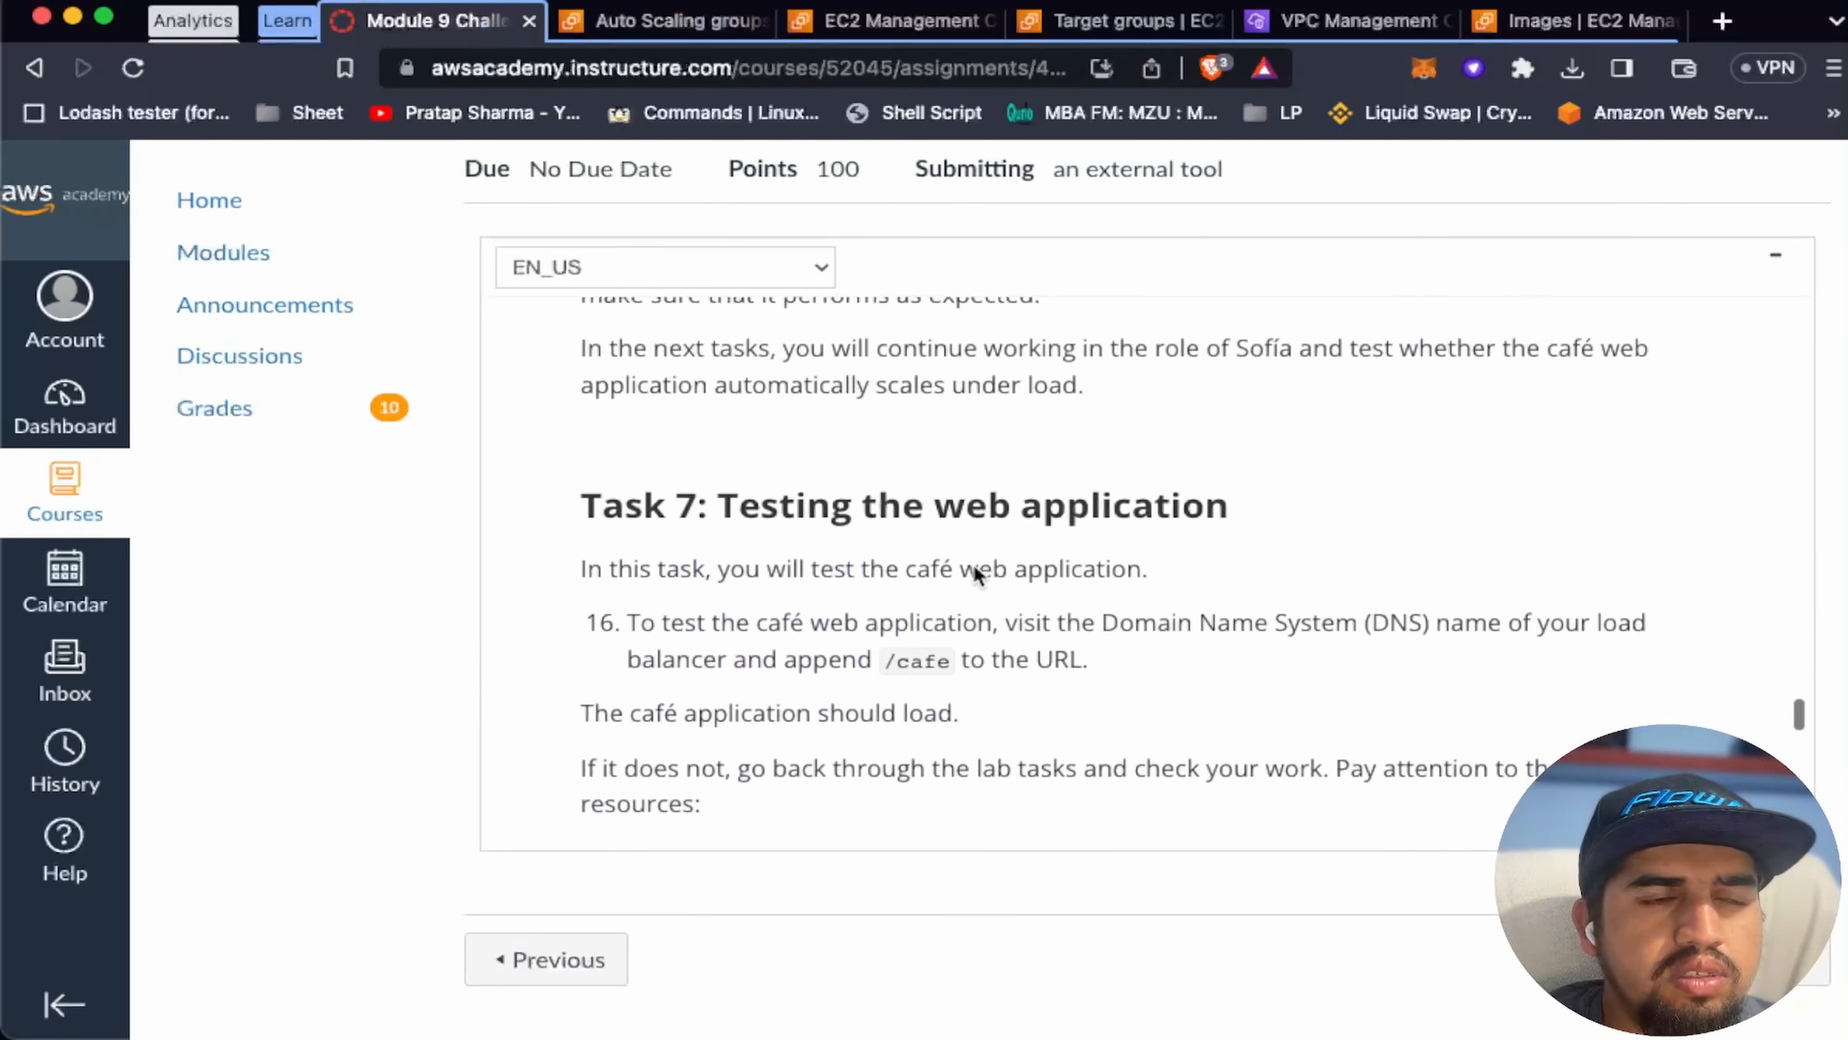
Step: Find load balancer LWP-LB in the EC2 console and copy its DNS name from its details
click(677, 20)
click(125, 777)
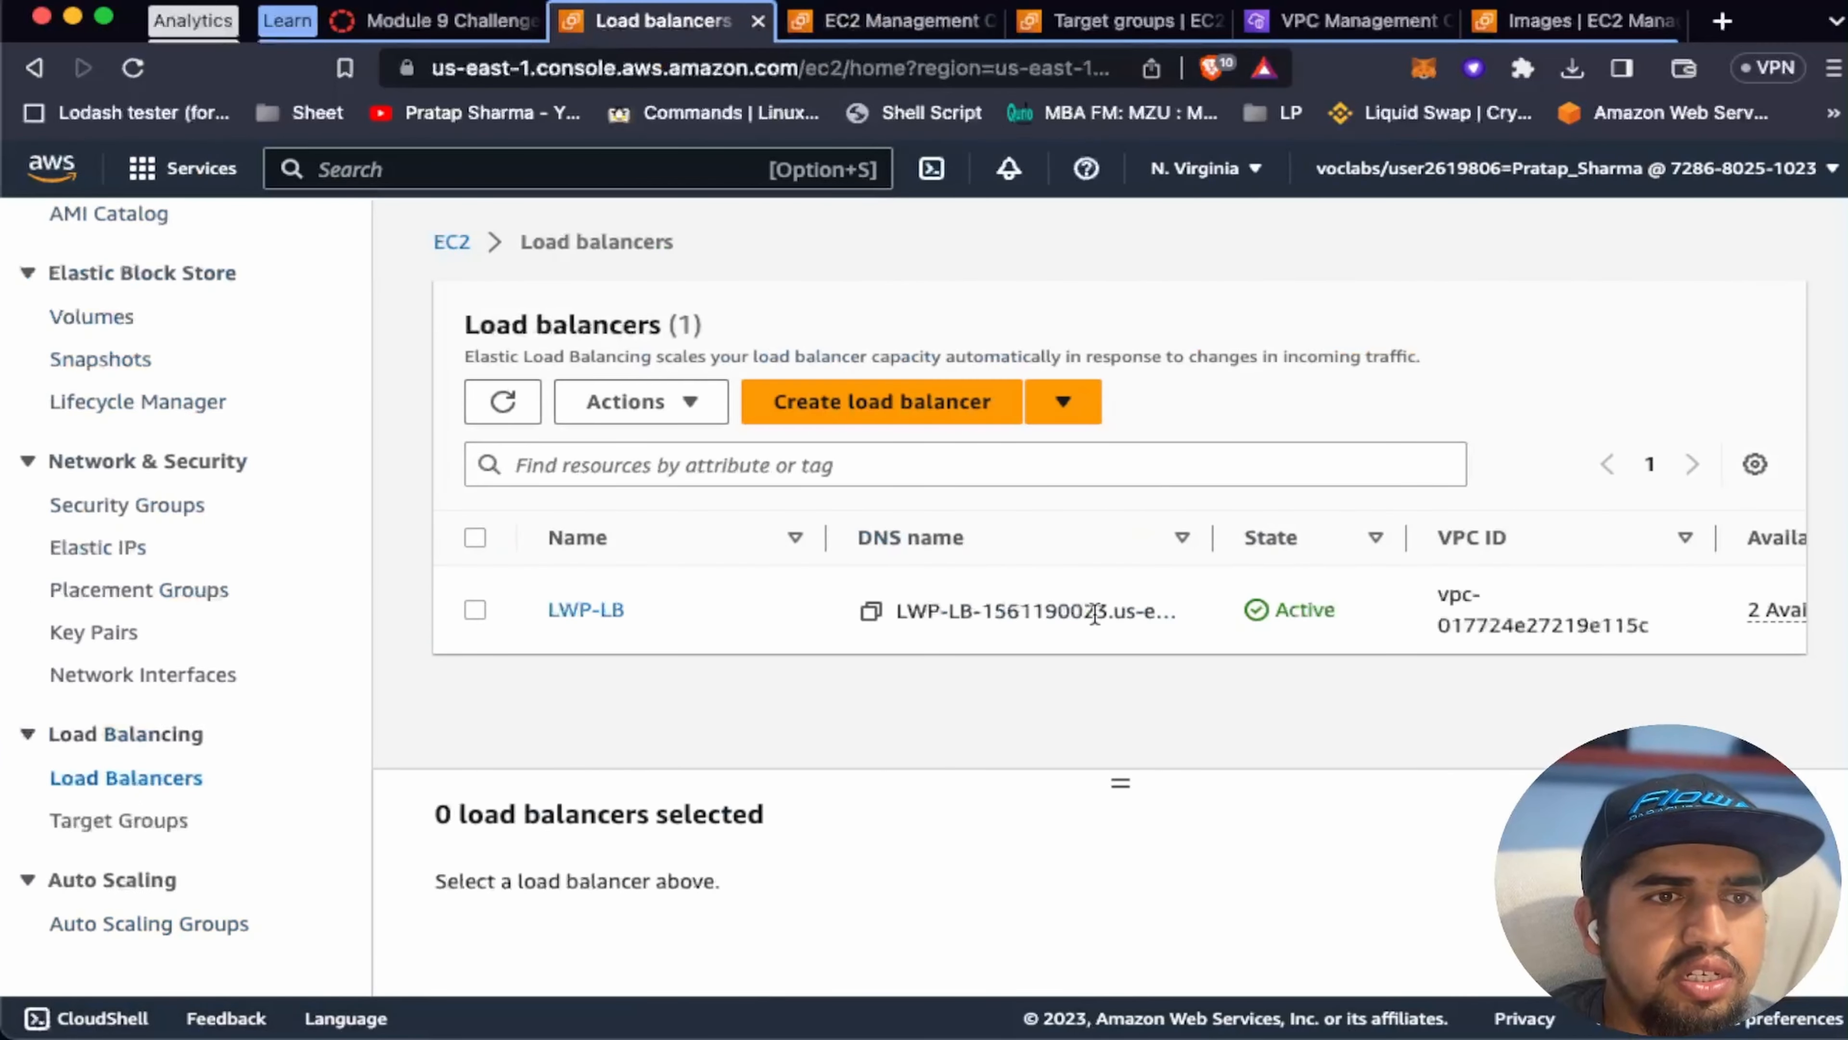
click(483, 610)
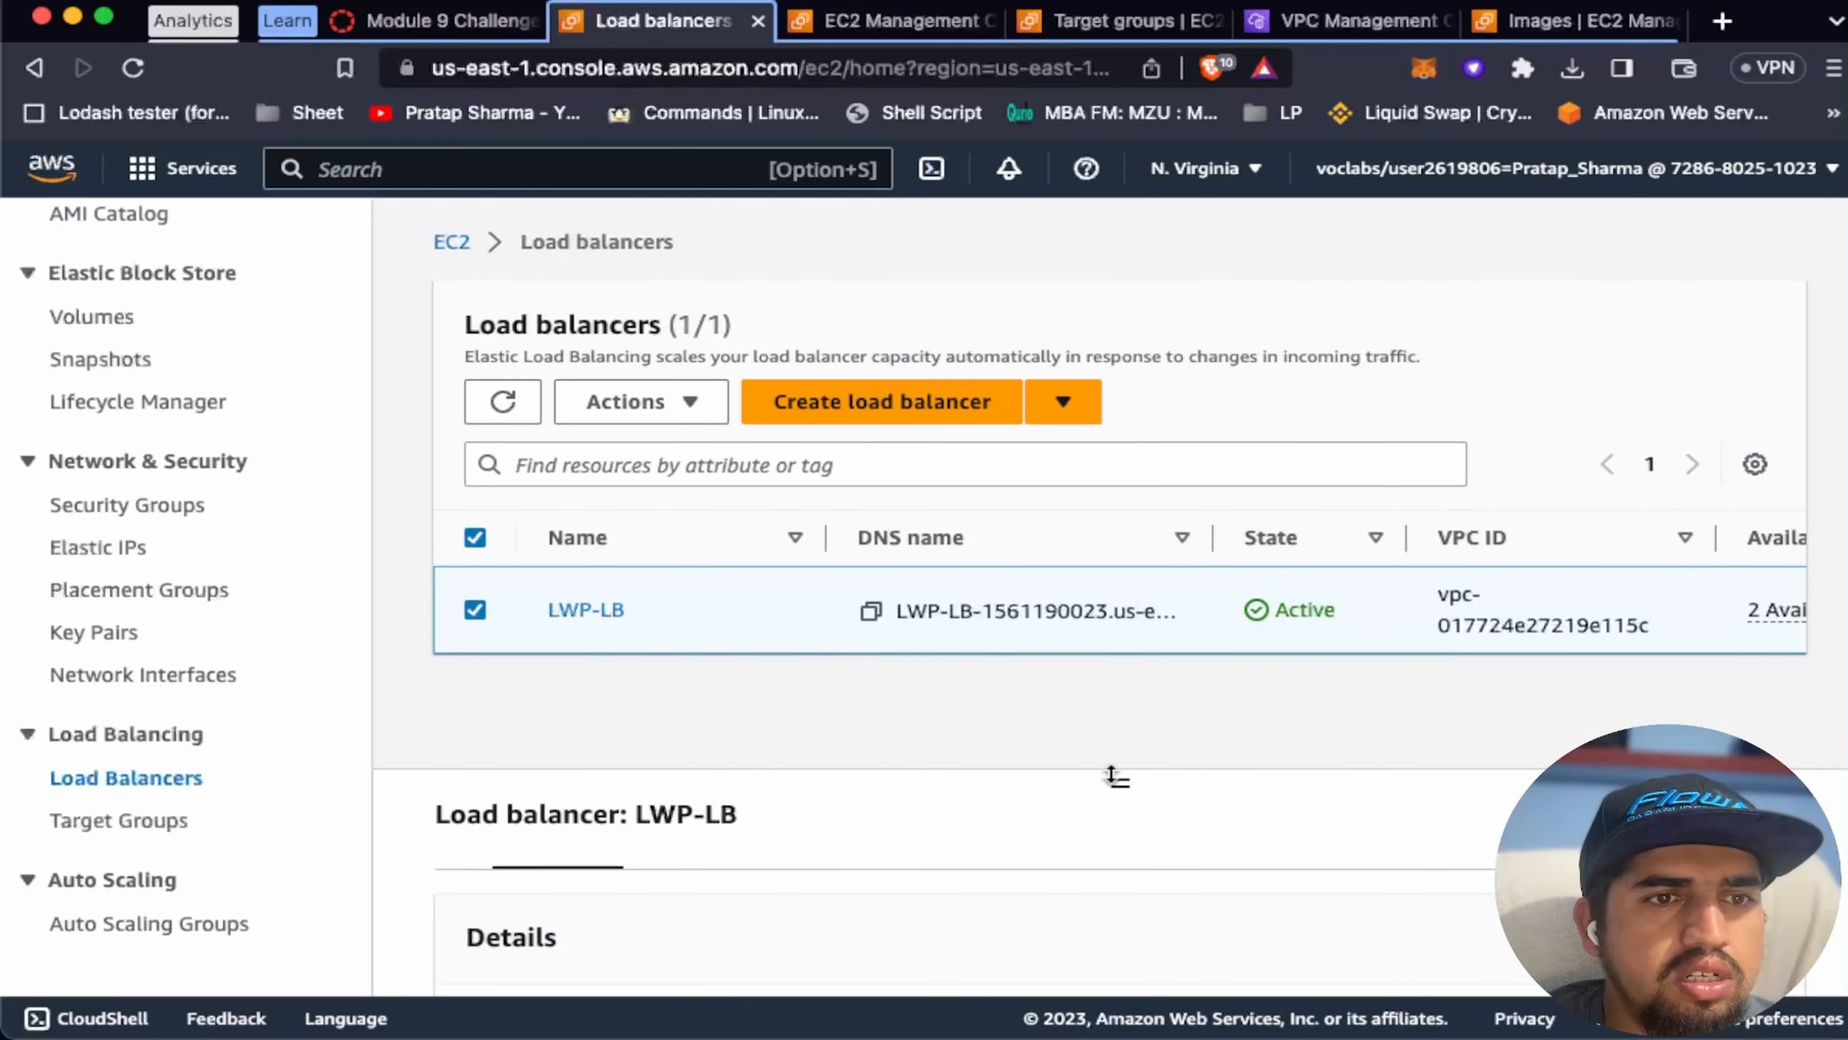
drag(1115, 776, 1102, 597)
scroll(917, 837, down, 4)
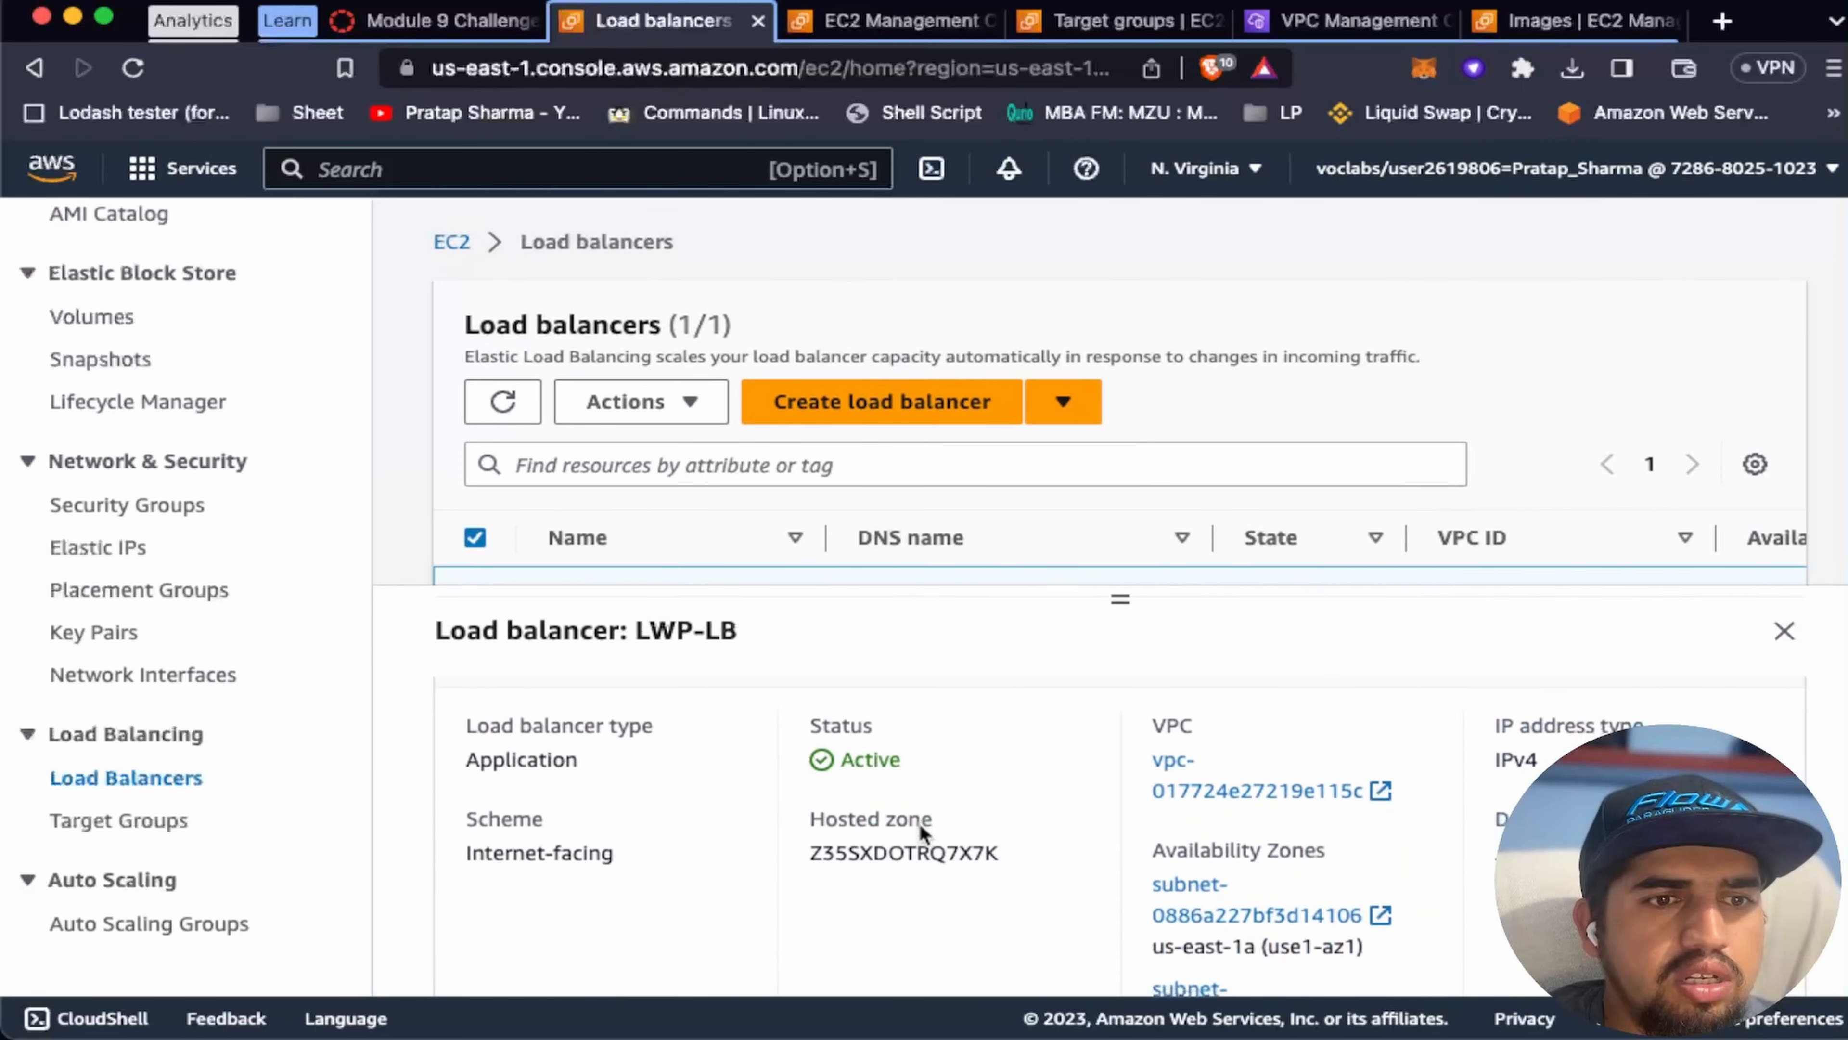
scroll(921, 833, up, 2)
scroll(920, 833, down, 4)
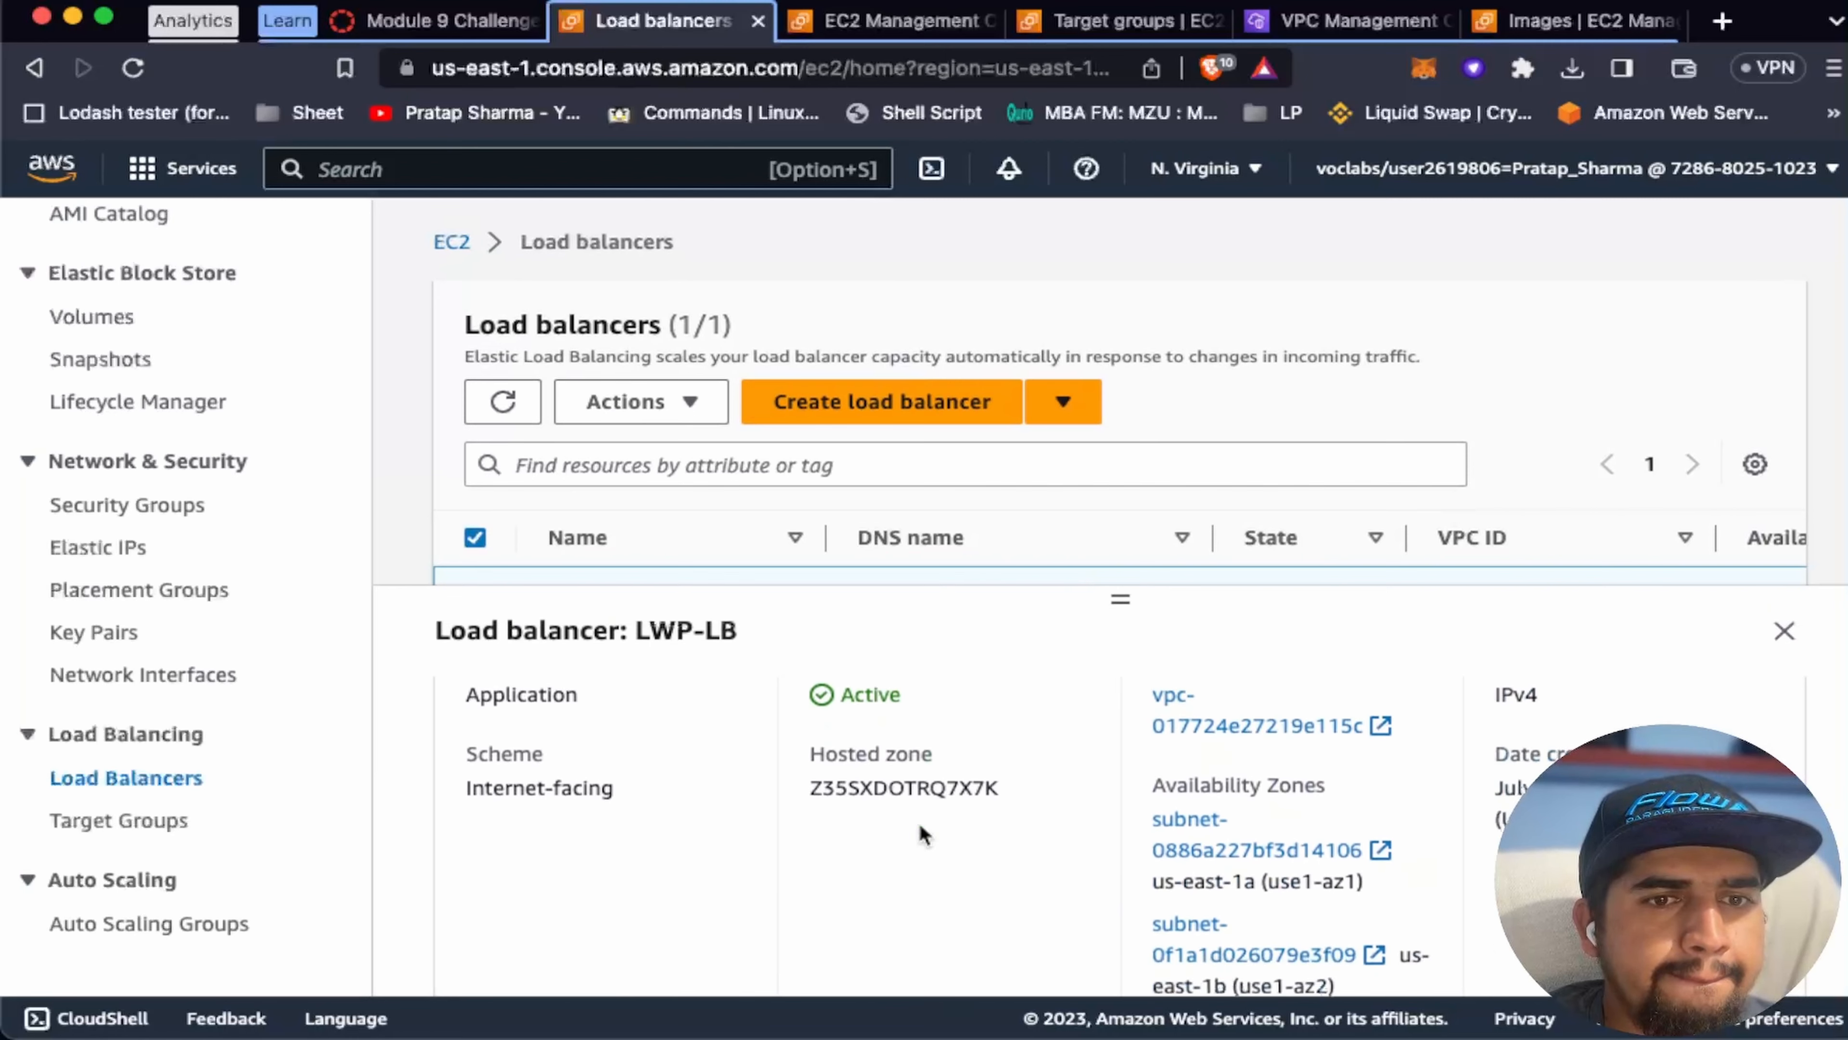
scroll(923, 834, up, 2)
scroll(921, 833, down, 5)
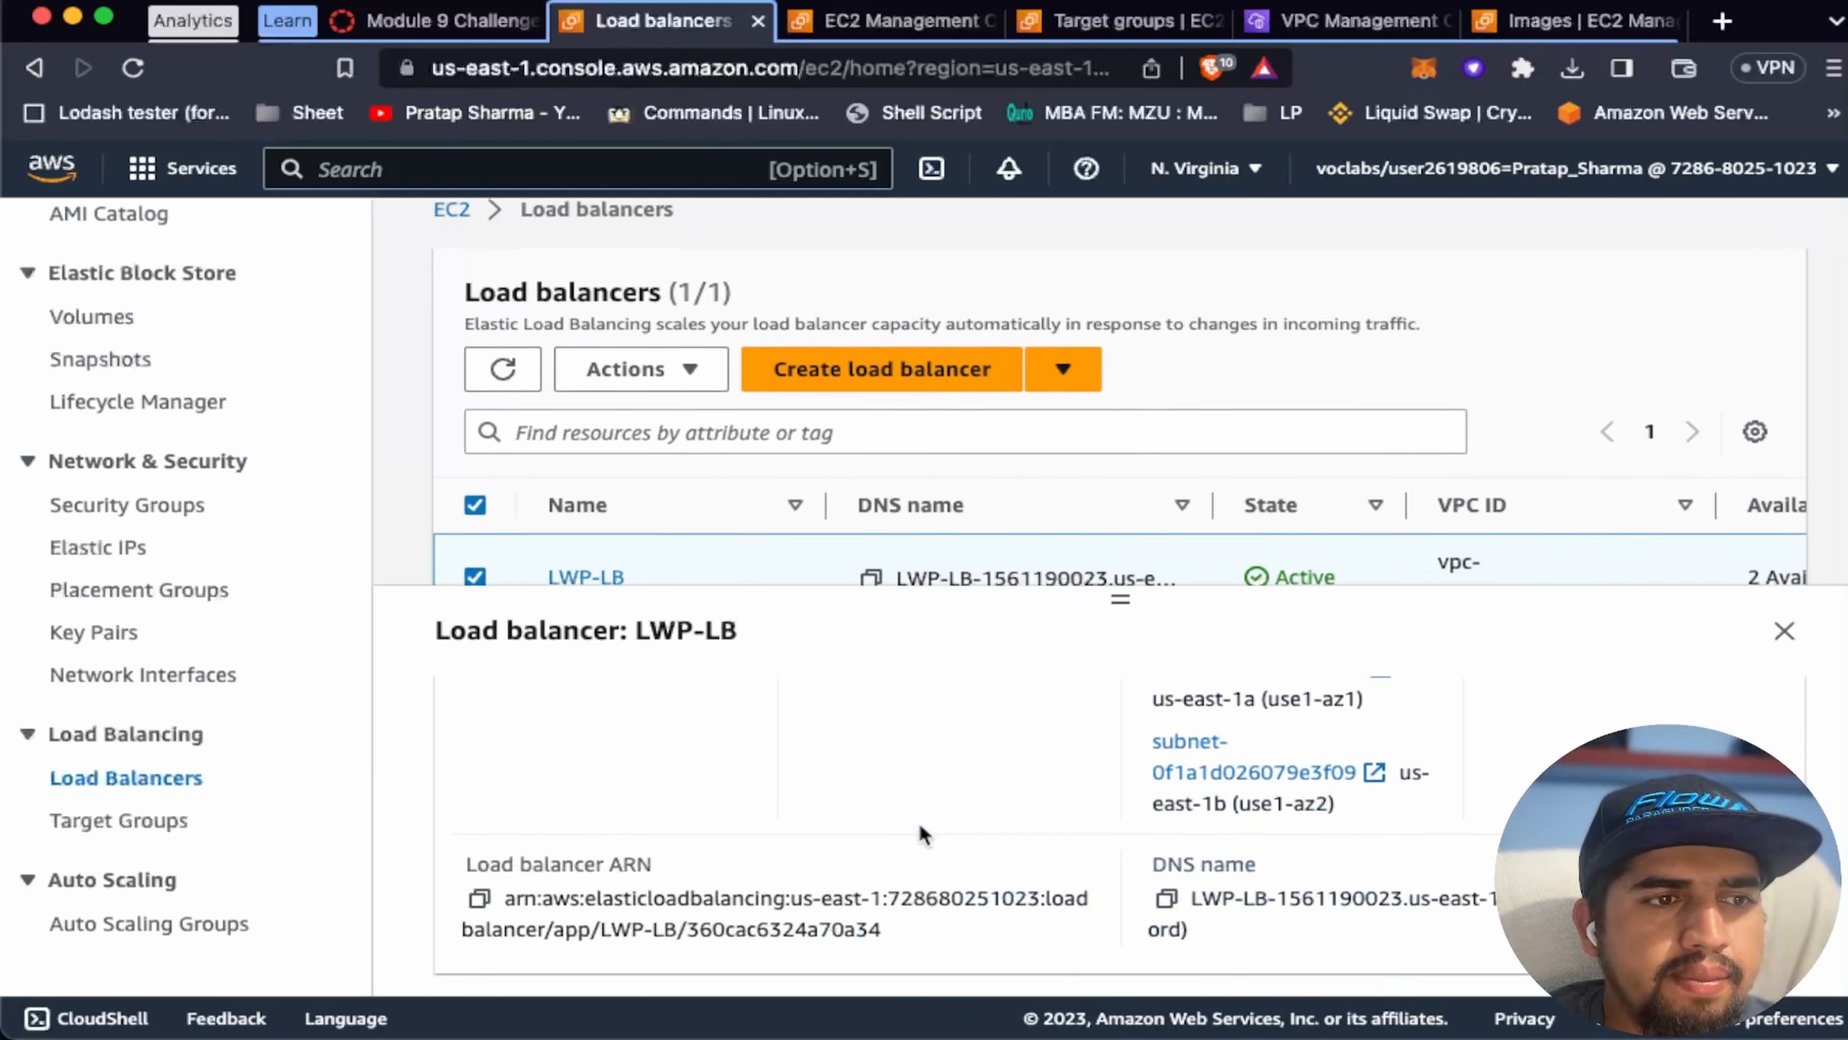
click(1167, 900)
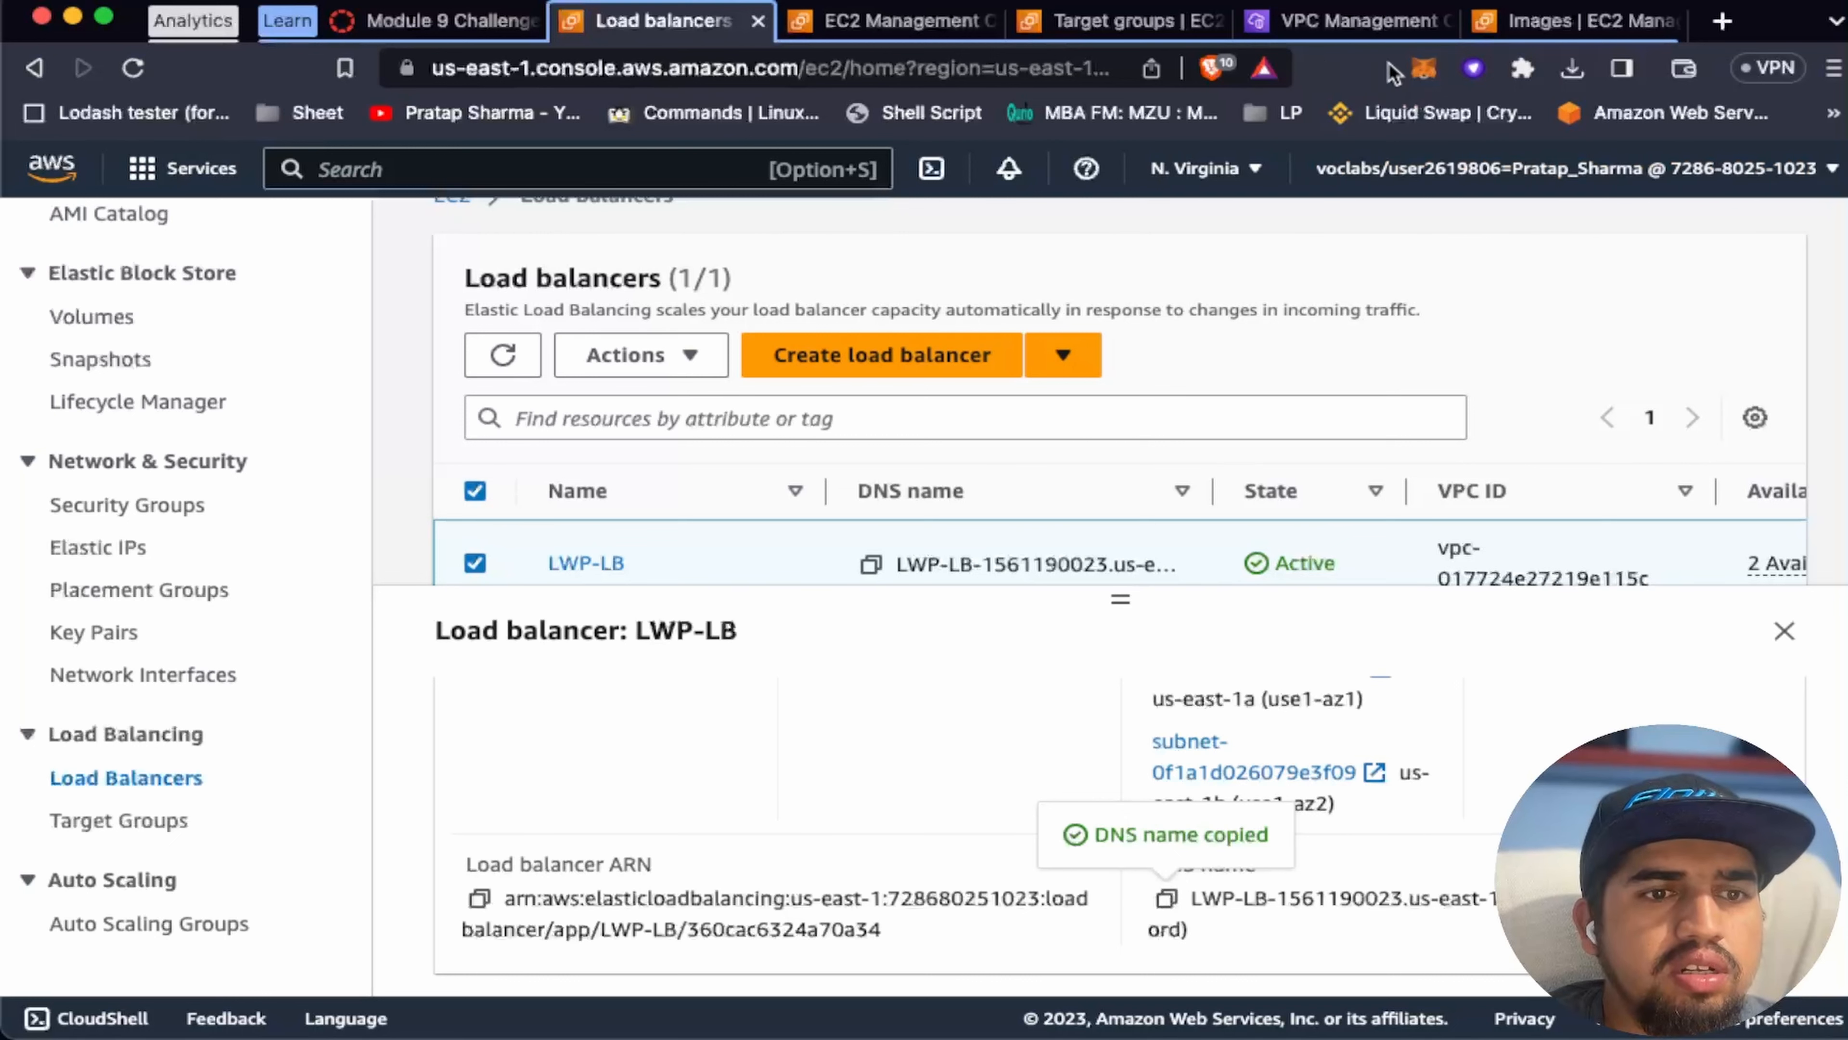
Step: Load the copied LWP-LB DNS name with /cafe appended in a new browser tab and look through the café page
click(1722, 22)
key(cmd+v)
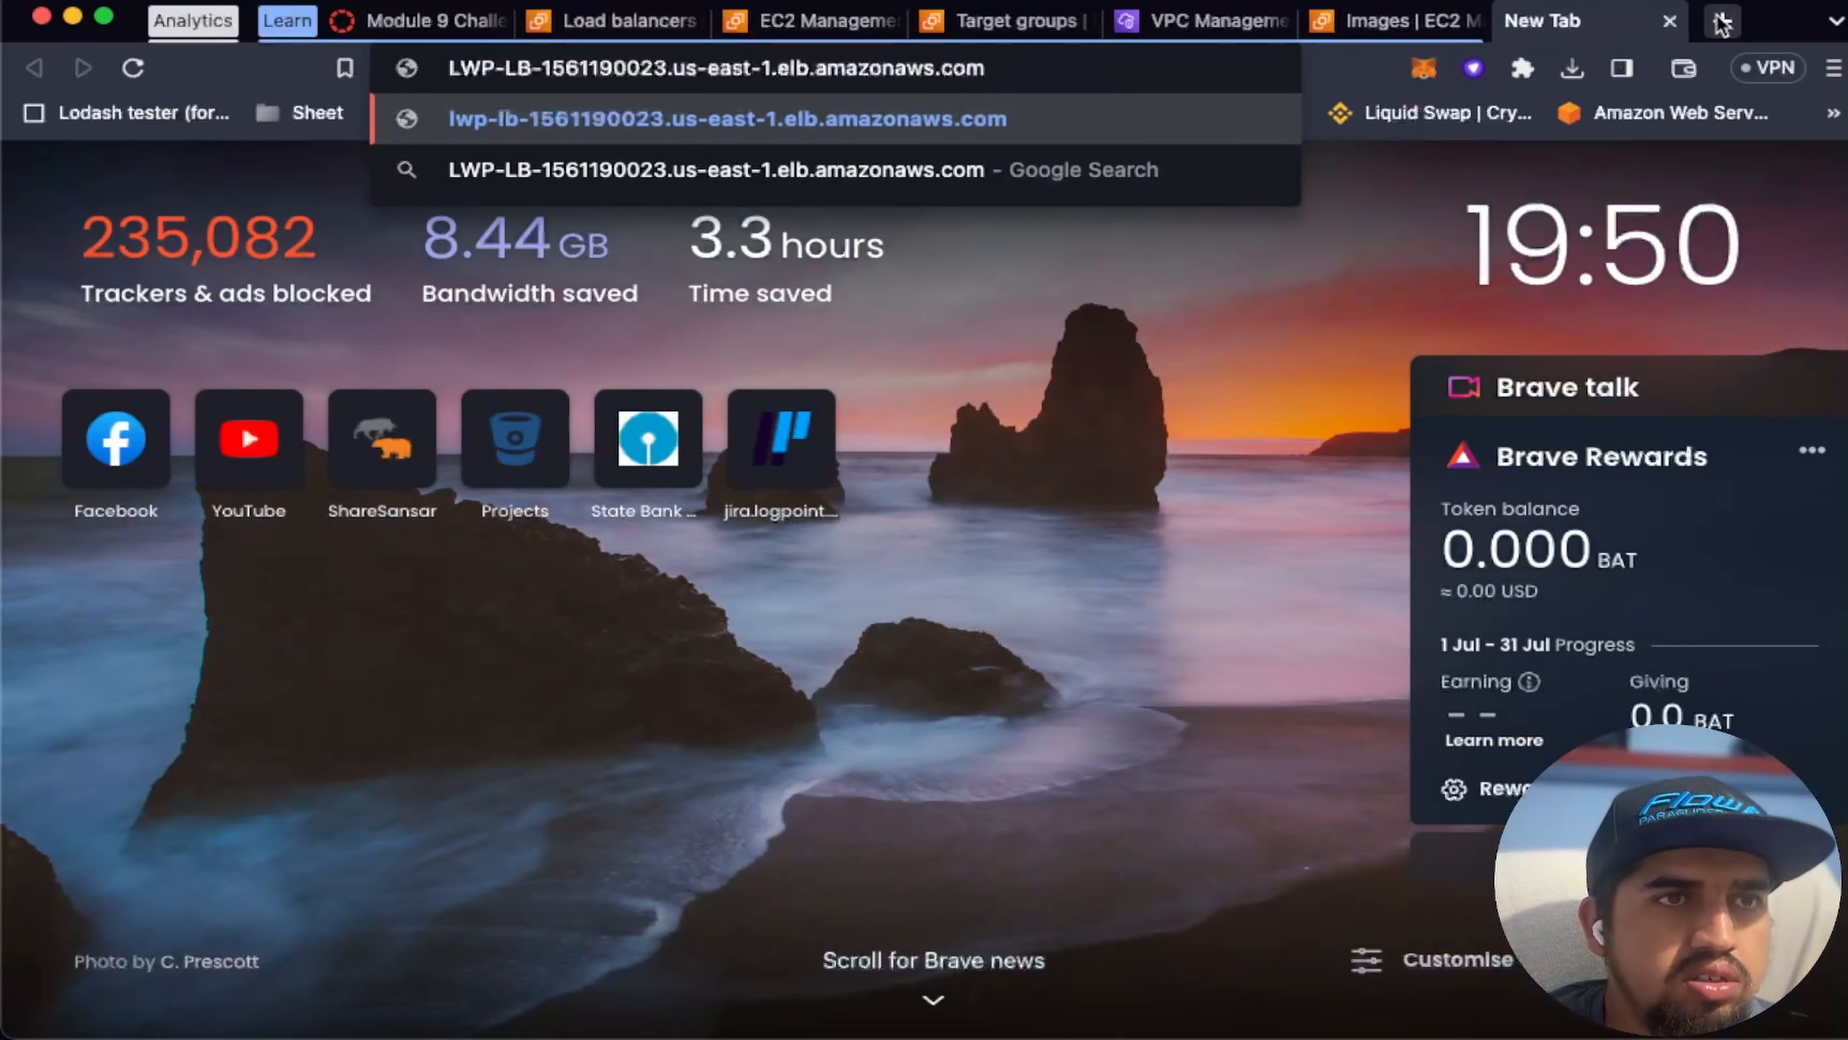
text(/cafe)
key(Return)
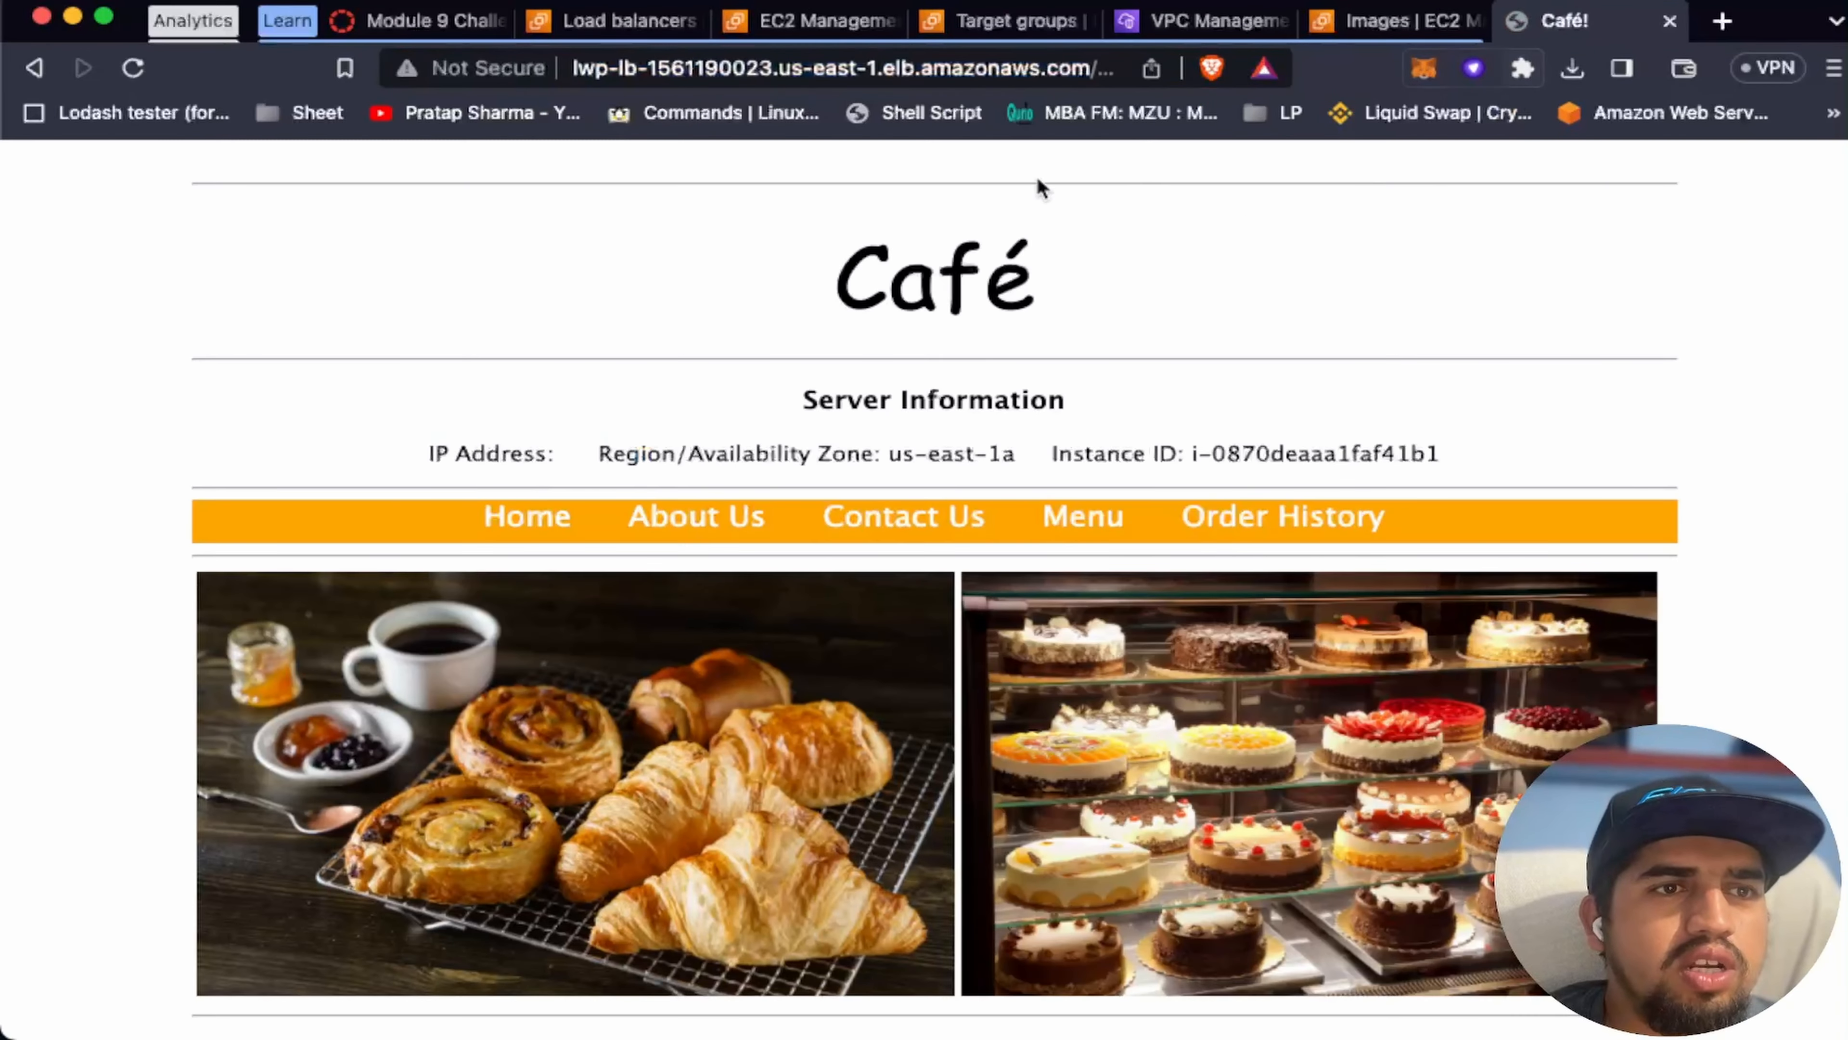
scroll(978, 368, up, 3)
scroll(936, 376, down, 15)
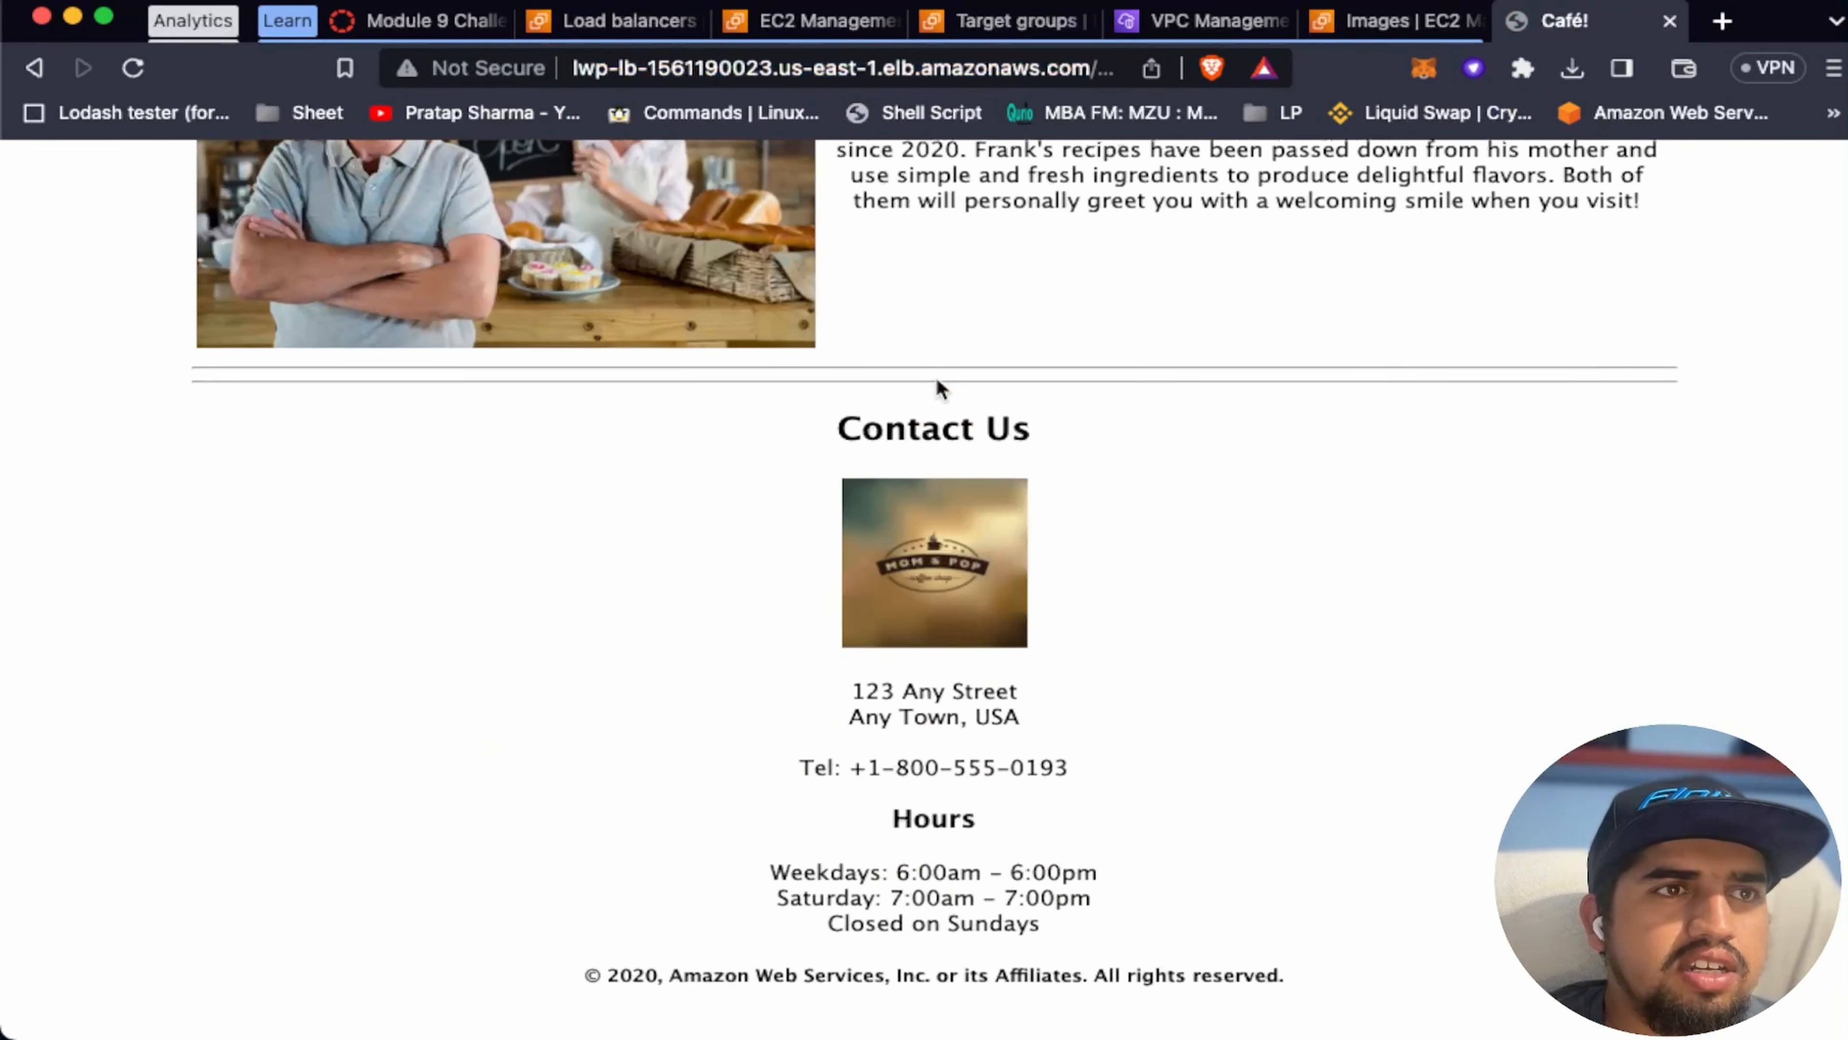
Step: Read the Task 7 troubleshooting checklist in the lab instructions, covering network configuration, route tables, launch template, load balancer, instances and security groups
click(408, 31)
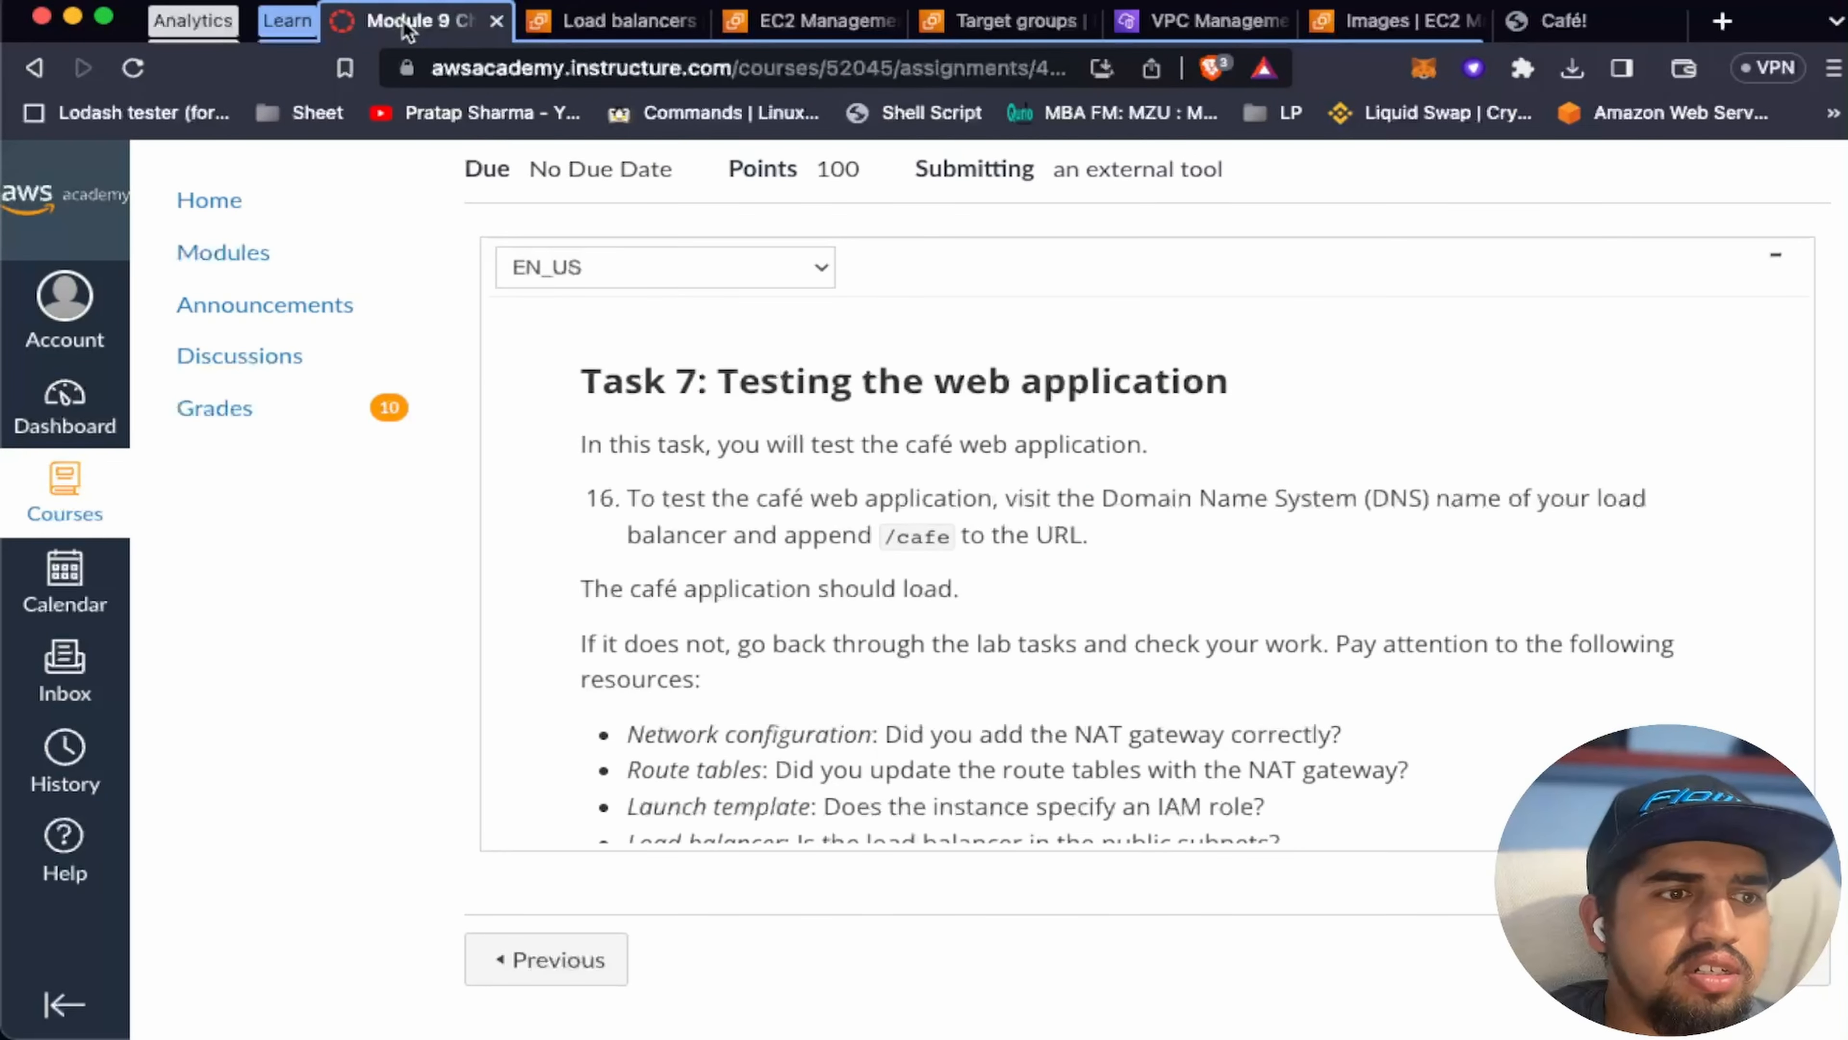
scroll(803, 507, down, 3)
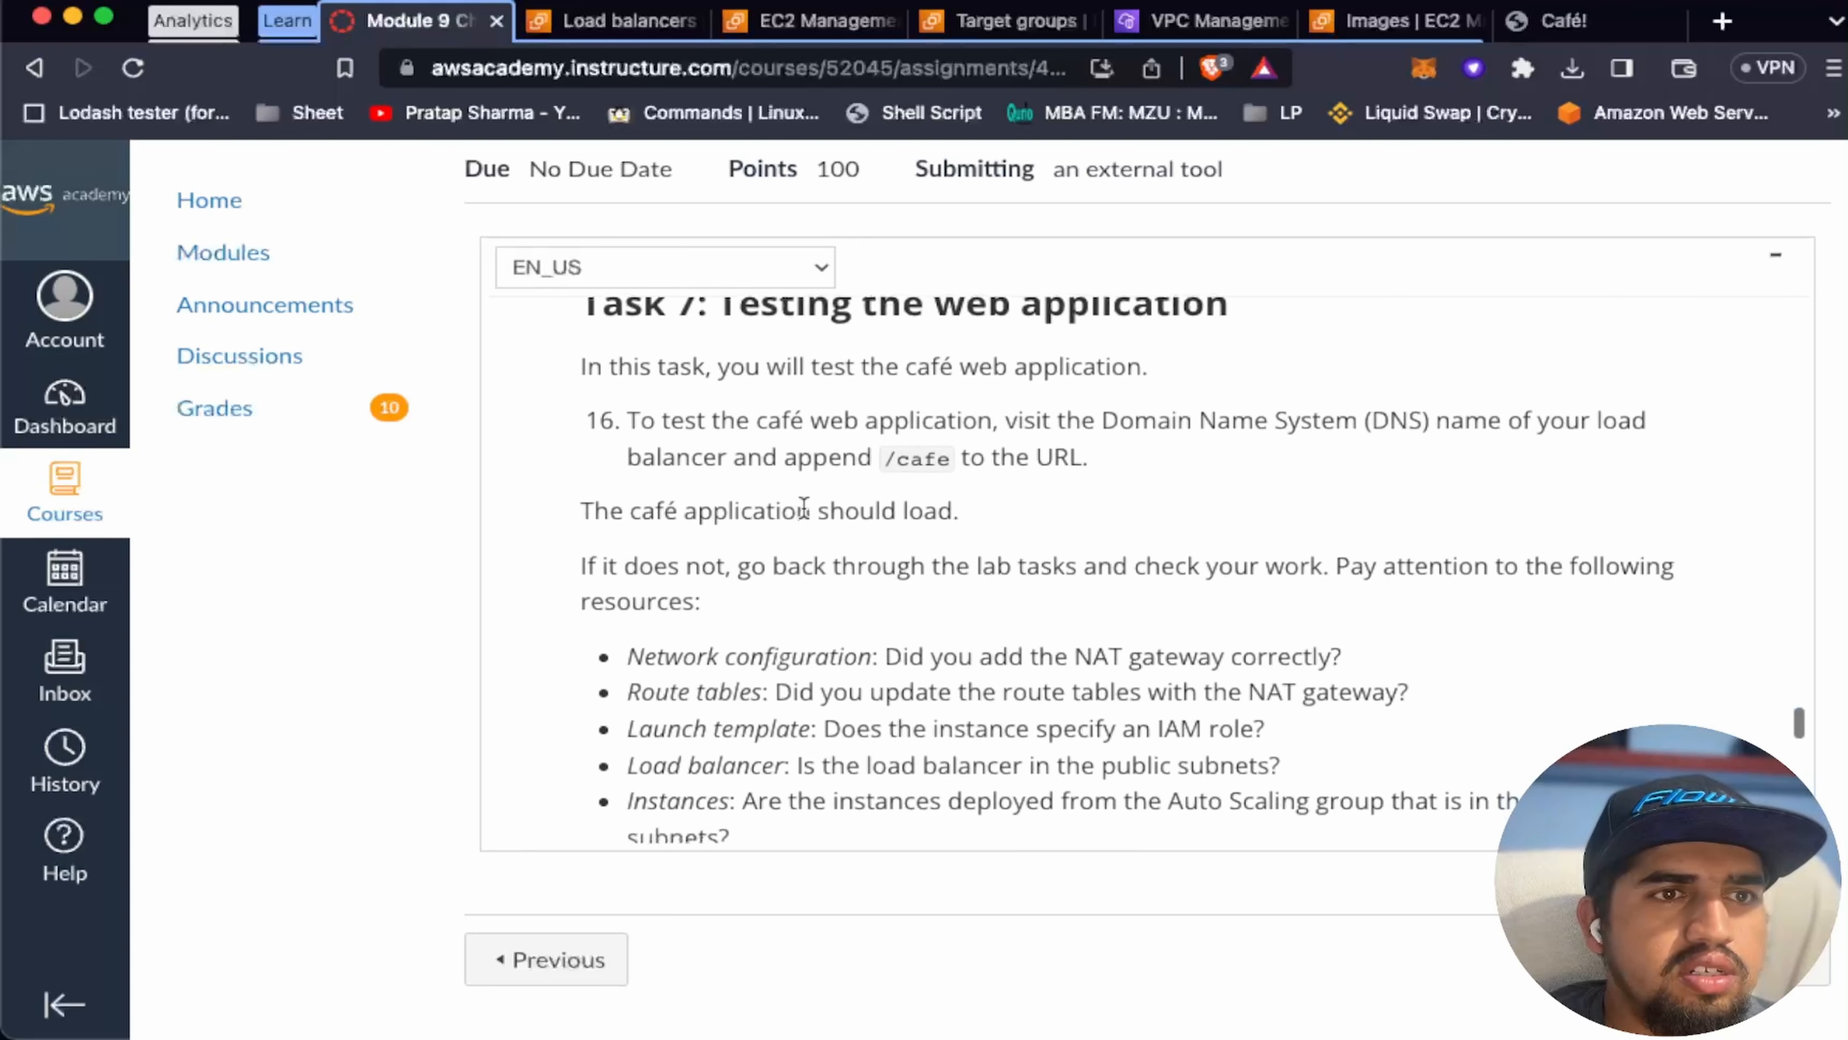
scroll(803, 507, down, 1)
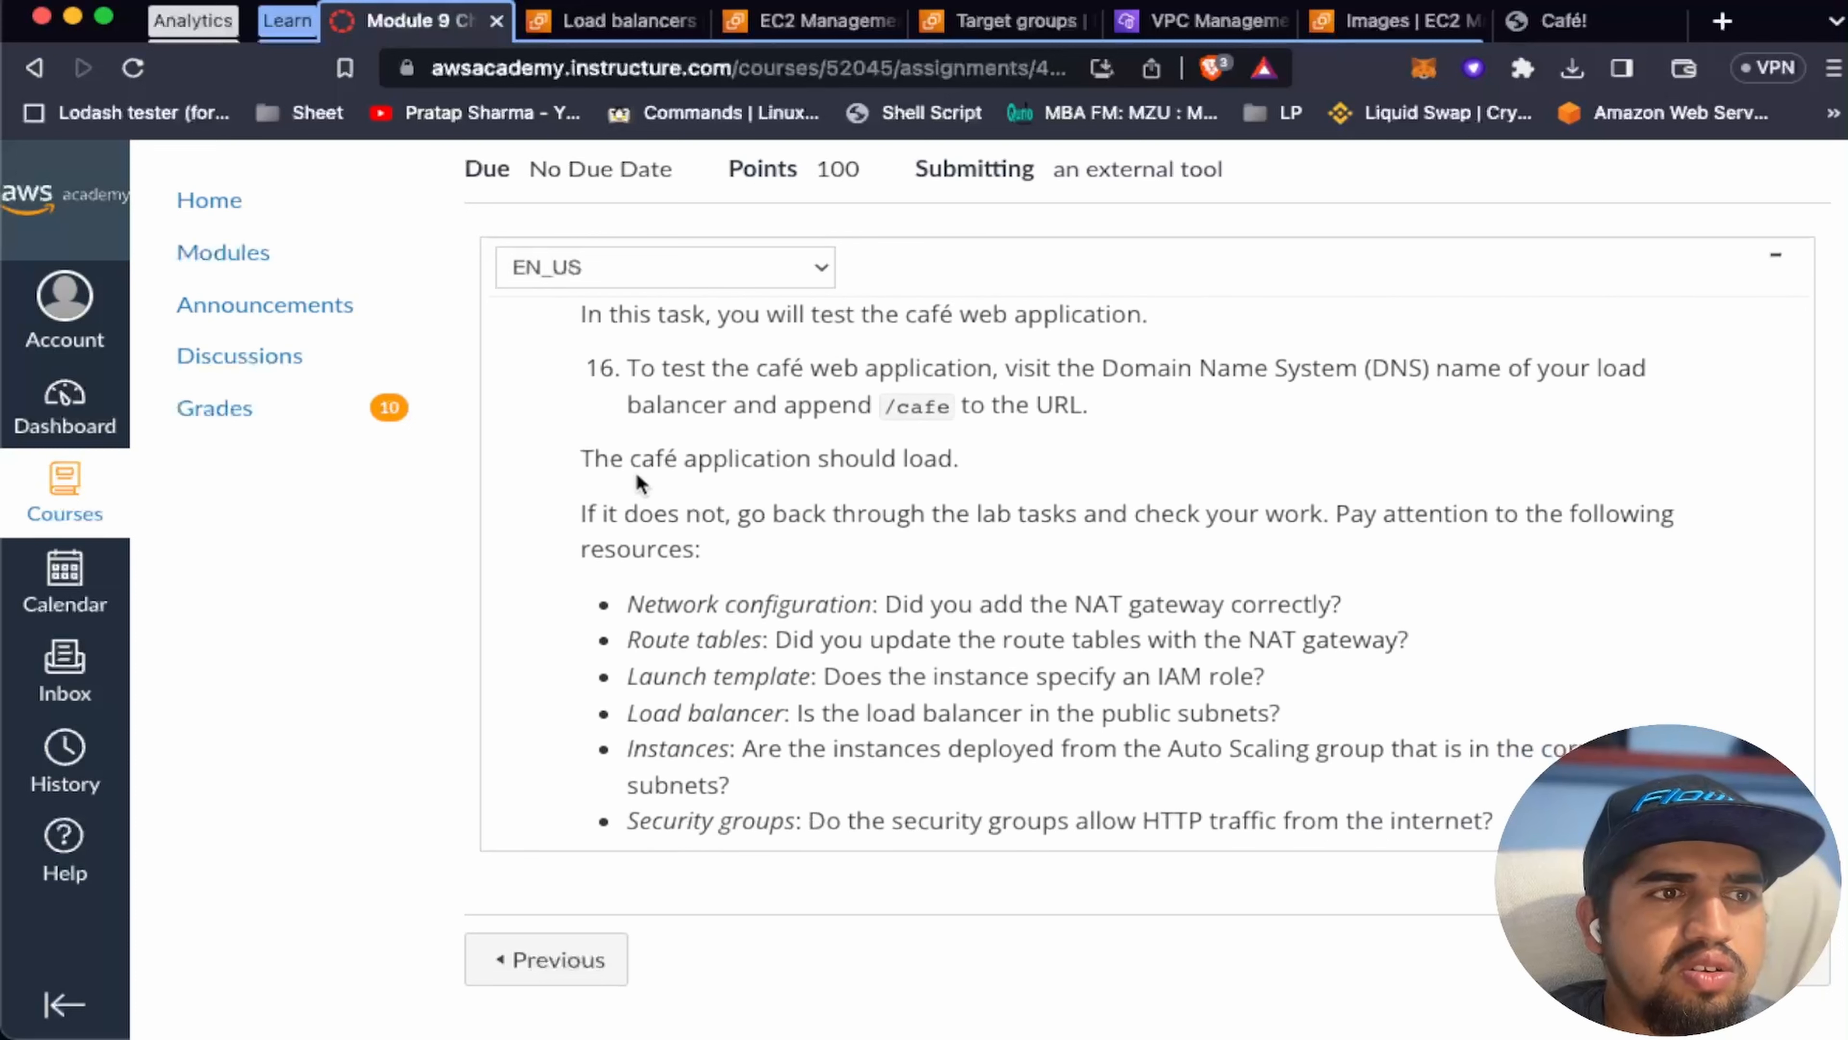
scroll(930, 481, down, 2)
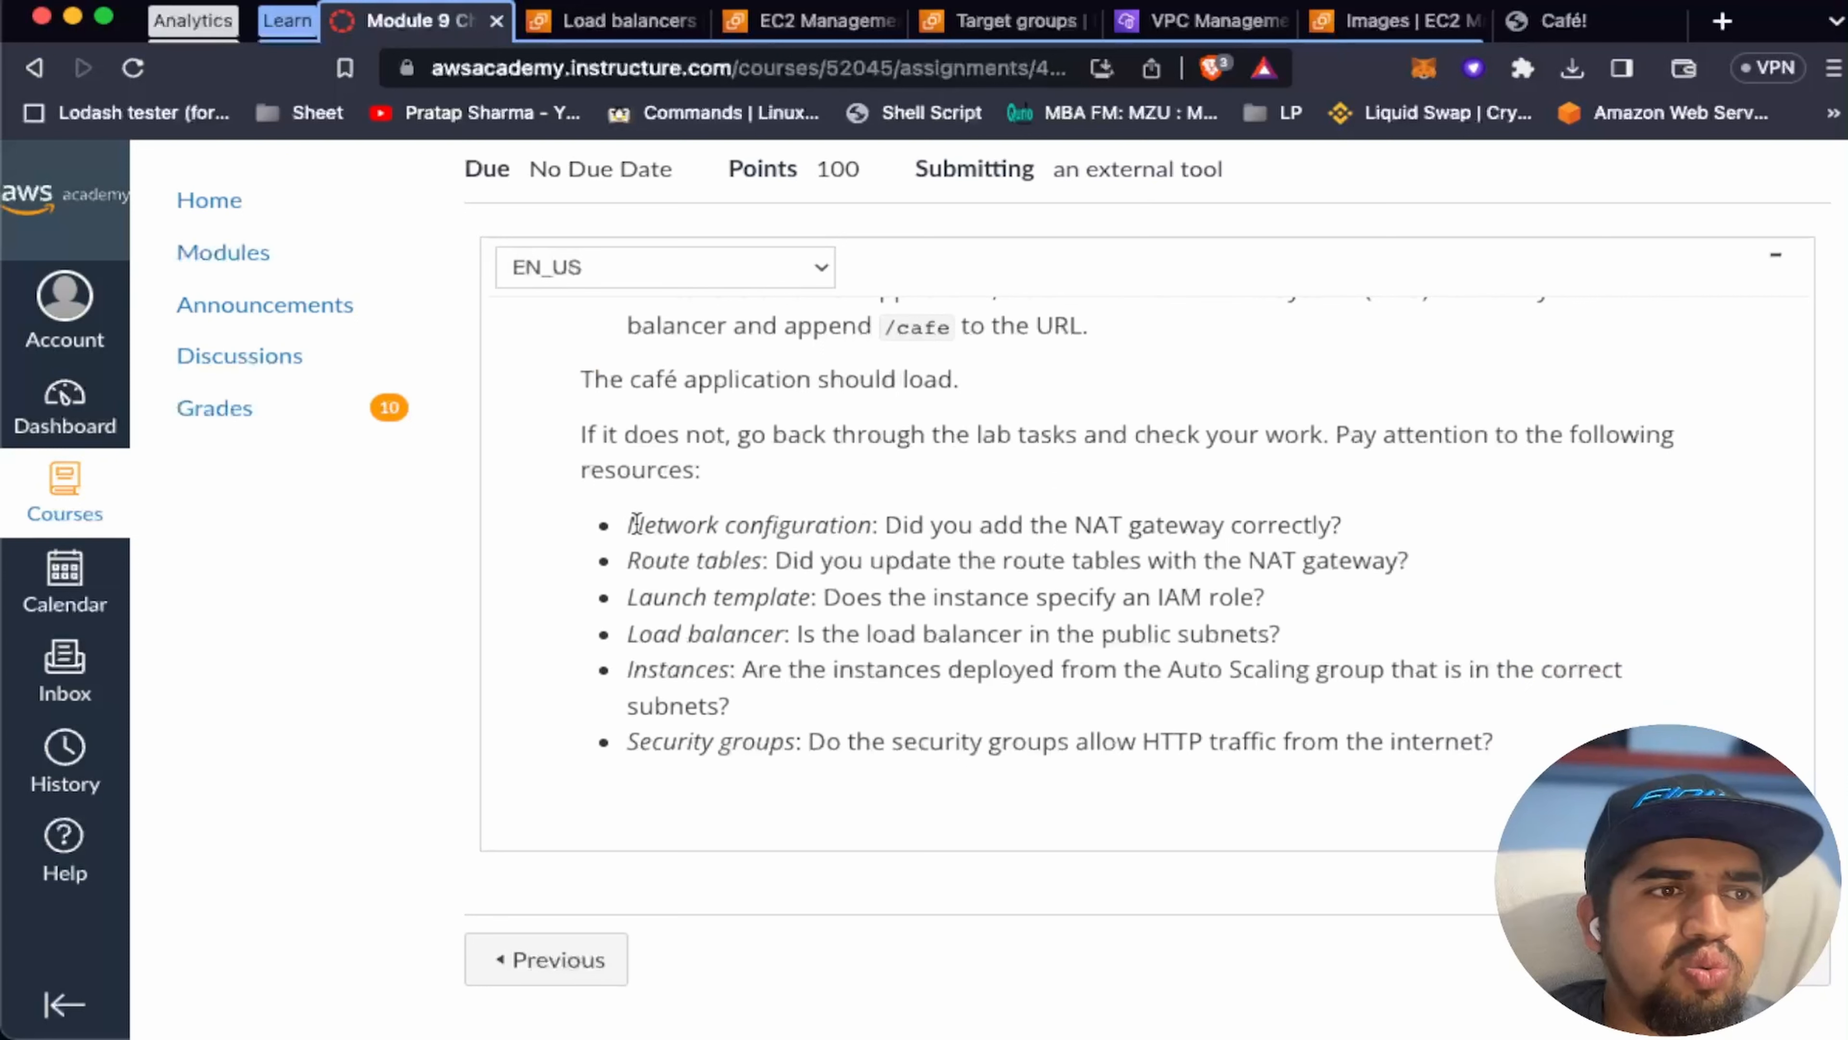
drag(628, 523, 867, 514)
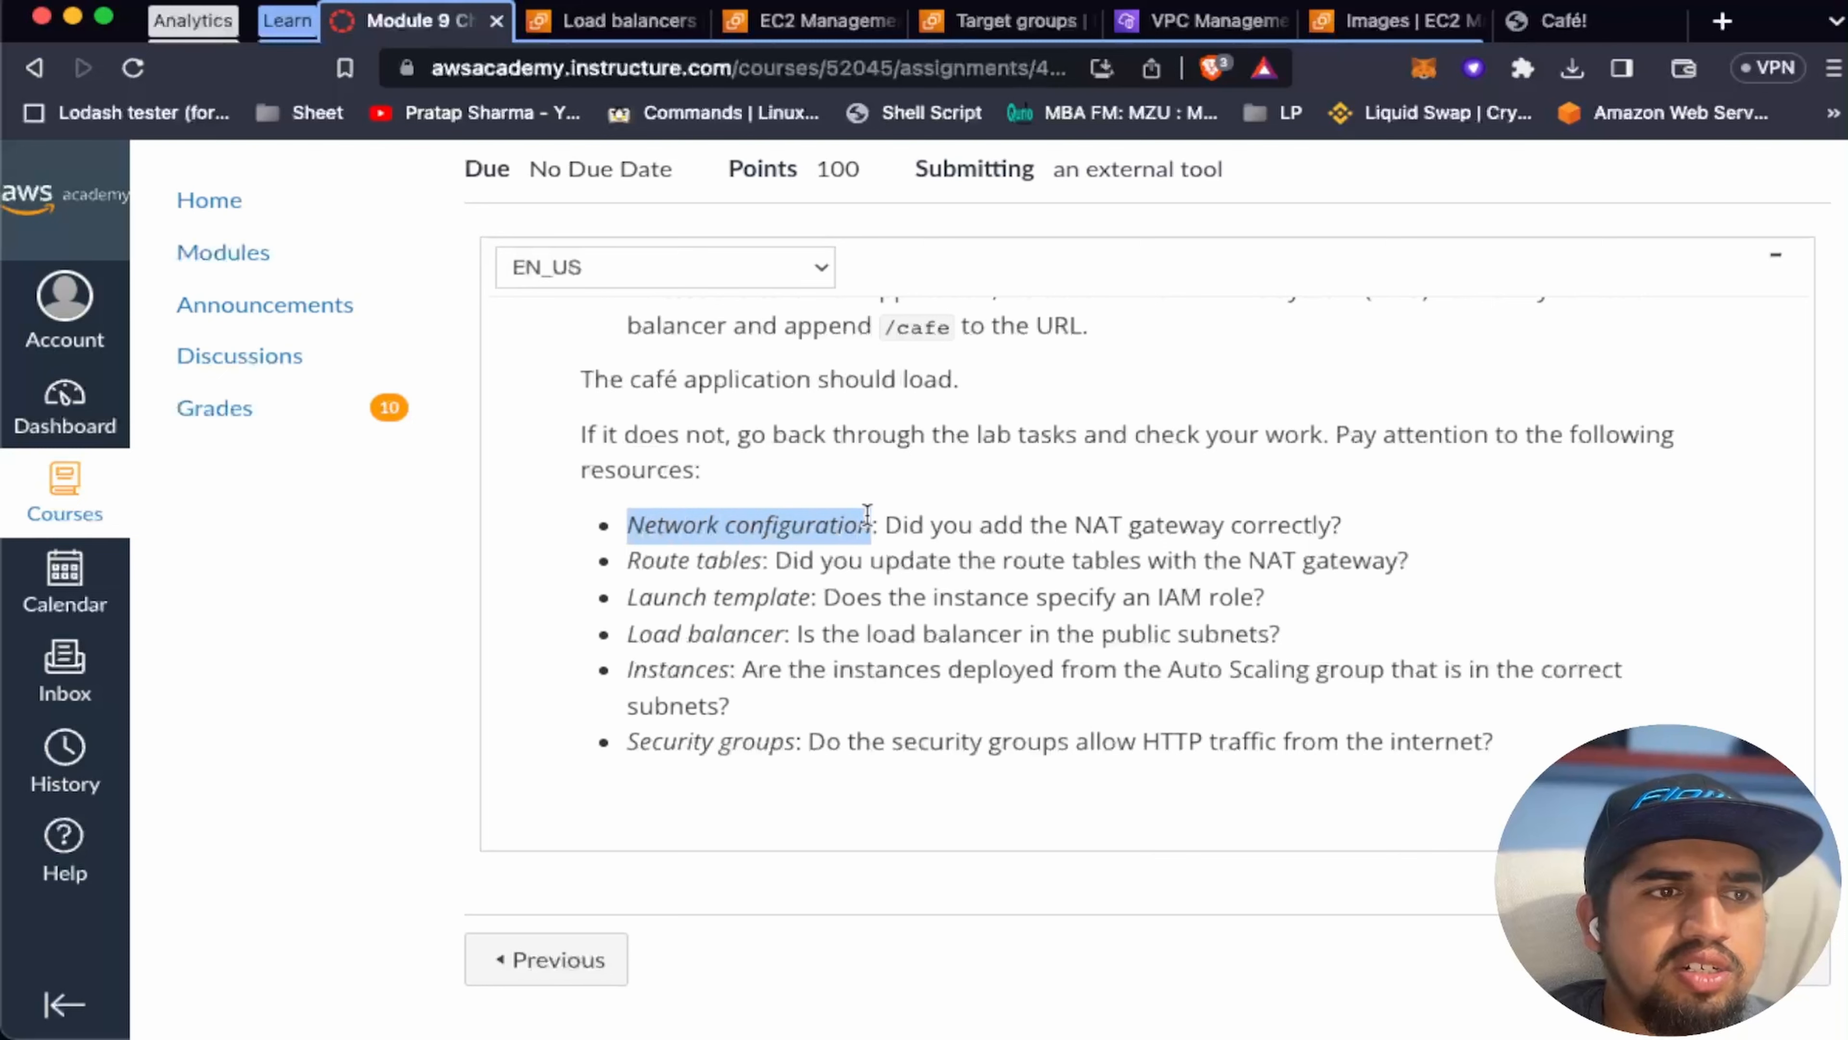
scroll(741, 546, down, 5)
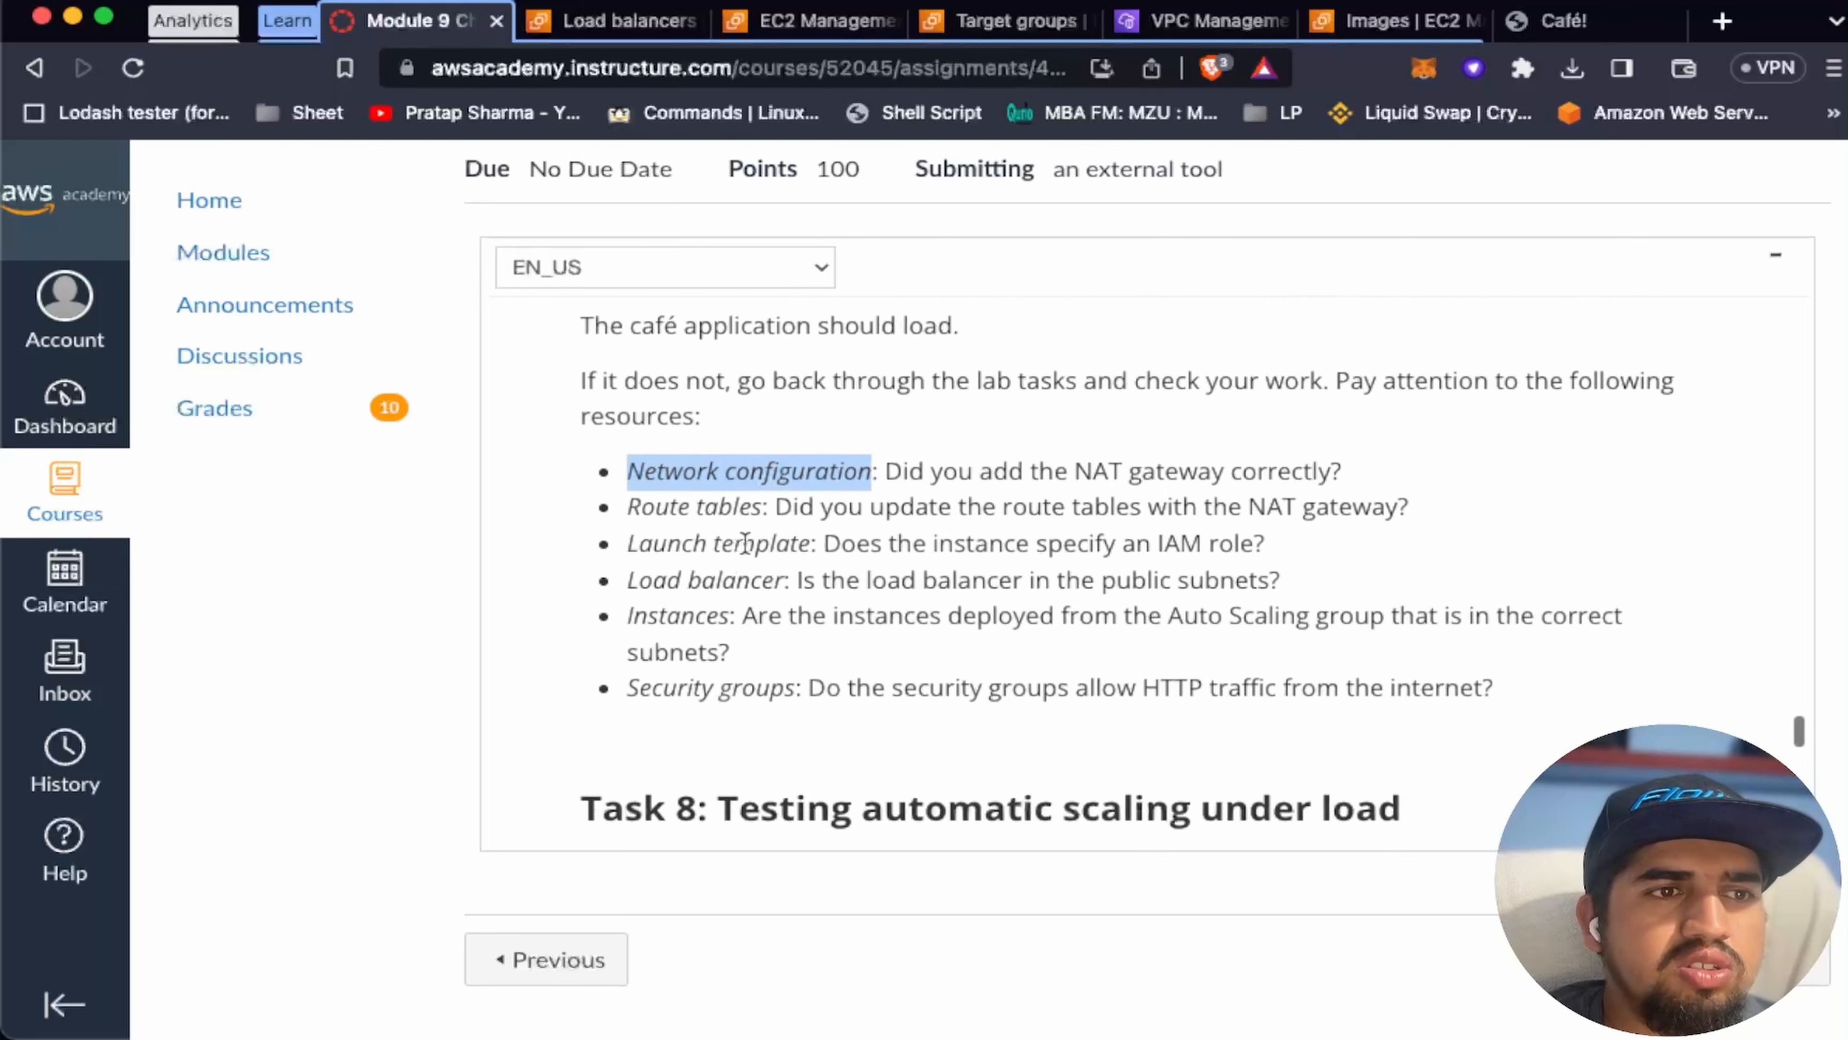
scroll(846, 639, down, 6)
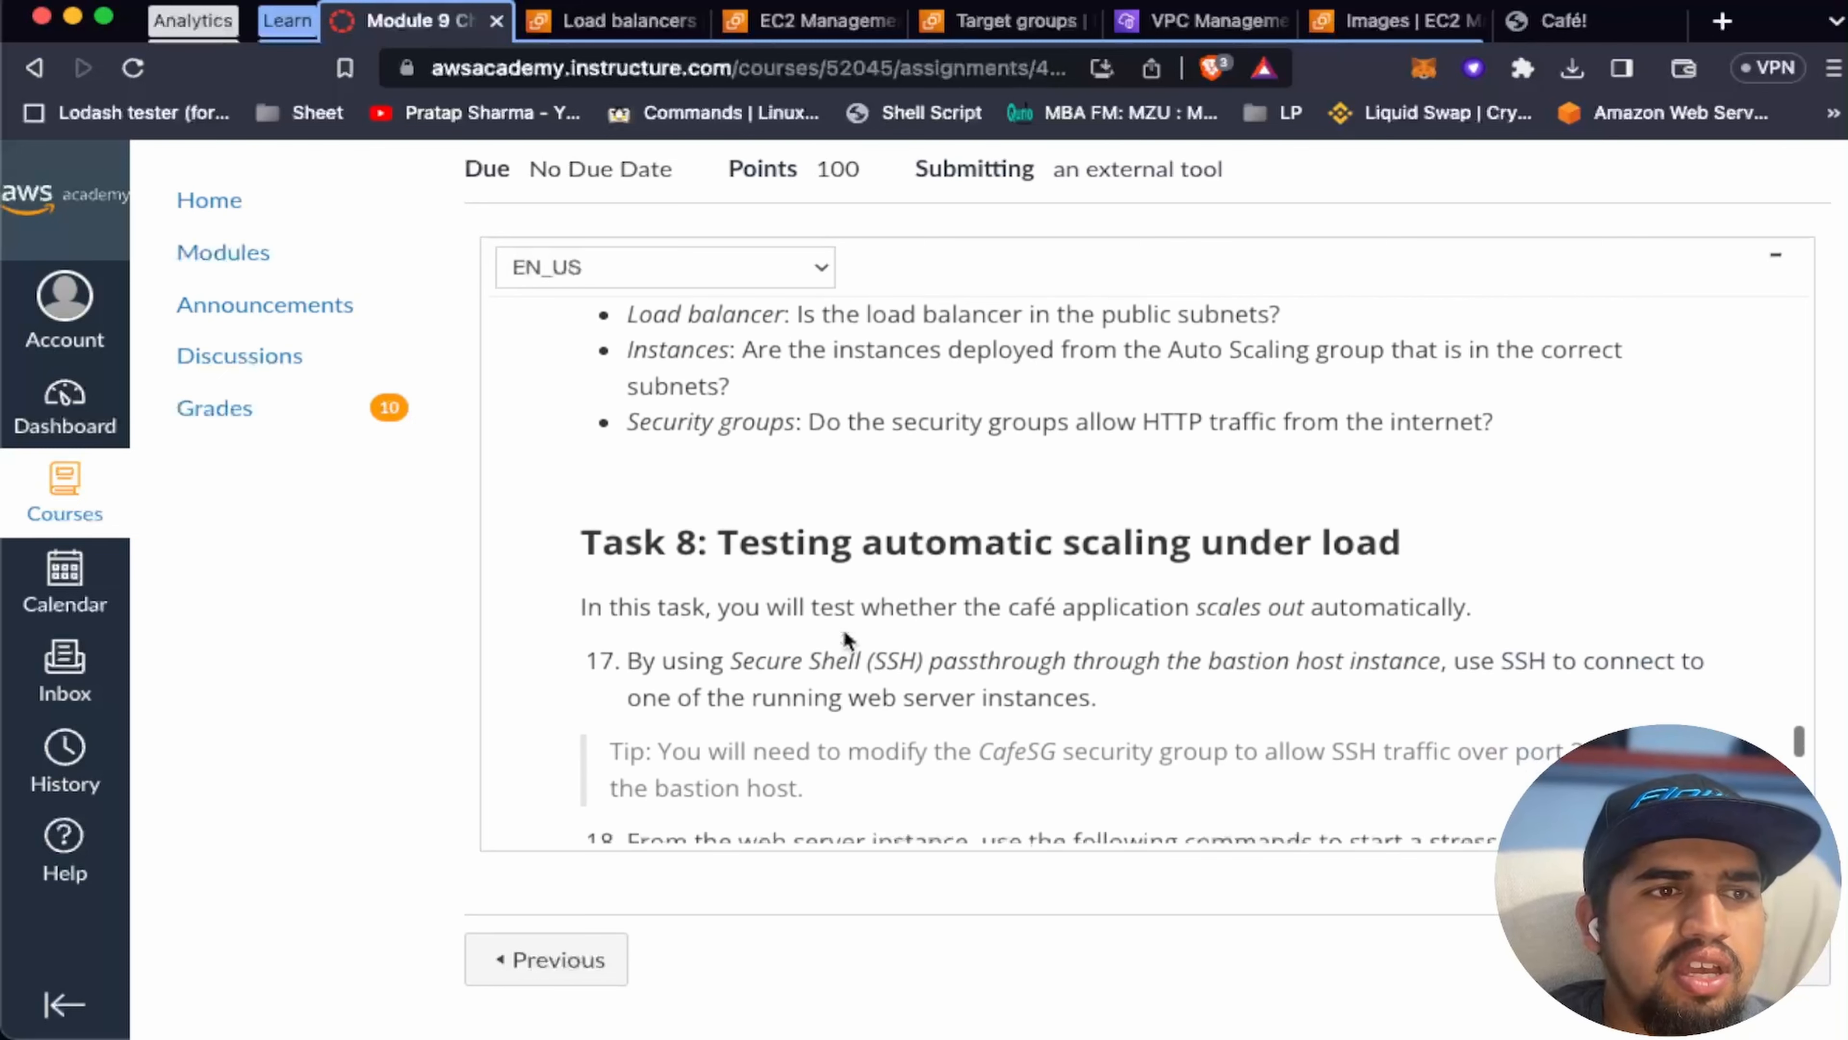
scroll(721, 470, up, 6)
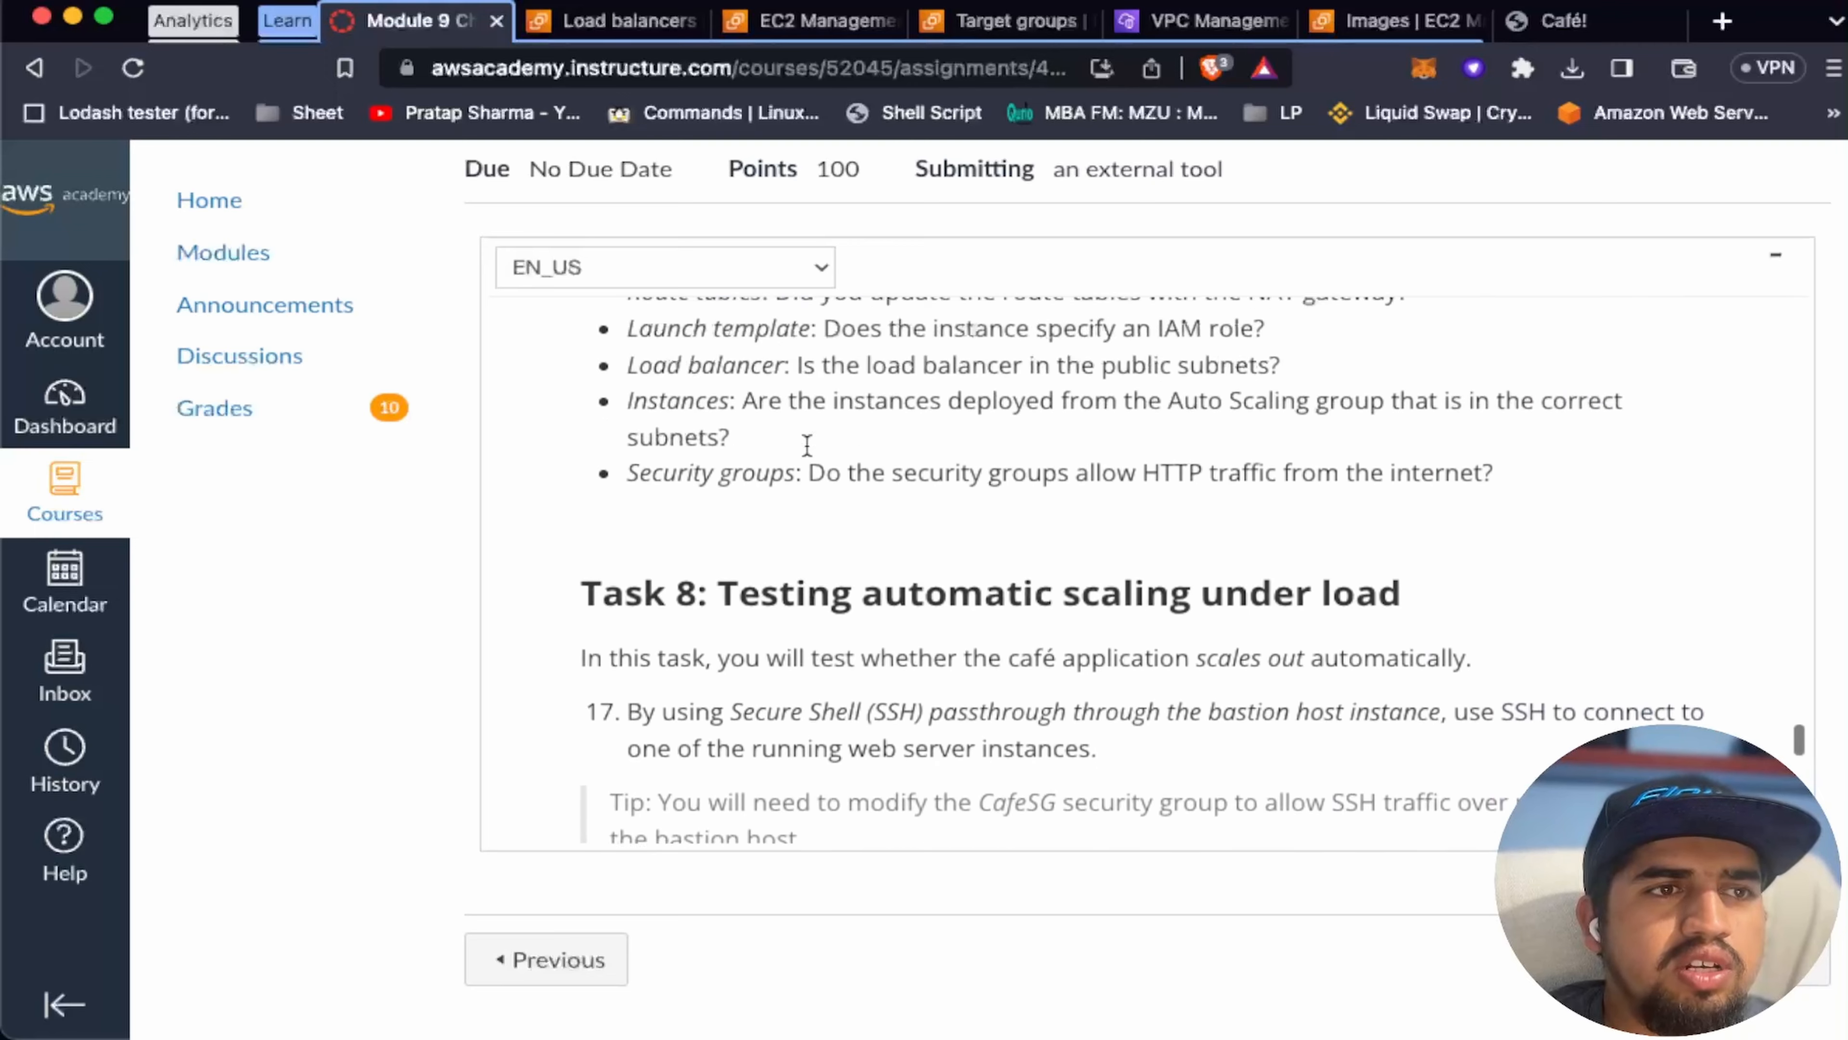
scroll(844, 545, up, 5)
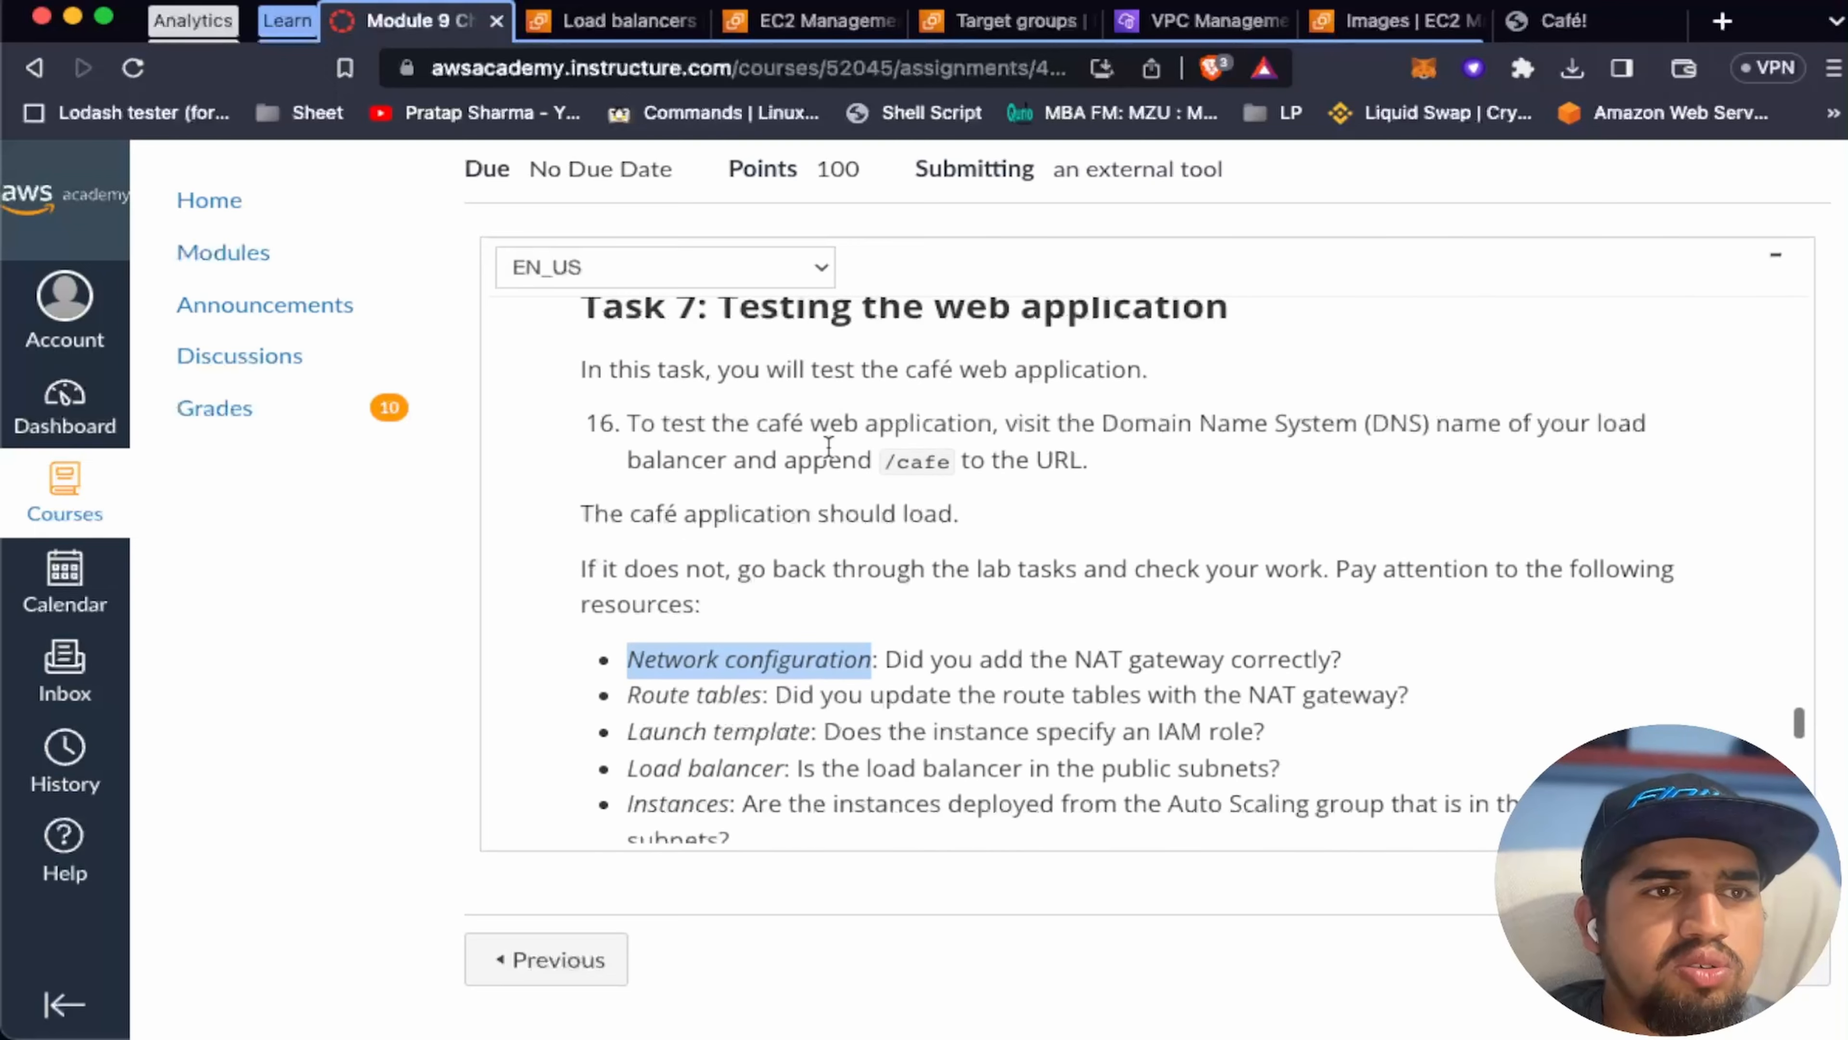
Step: Read lab Task 8 on testing automatic scaling under load, including the SSH passthrough, stress test commands and verification of new instances
scroll(918, 501, down, 12)
scroll(917, 490, down, 4)
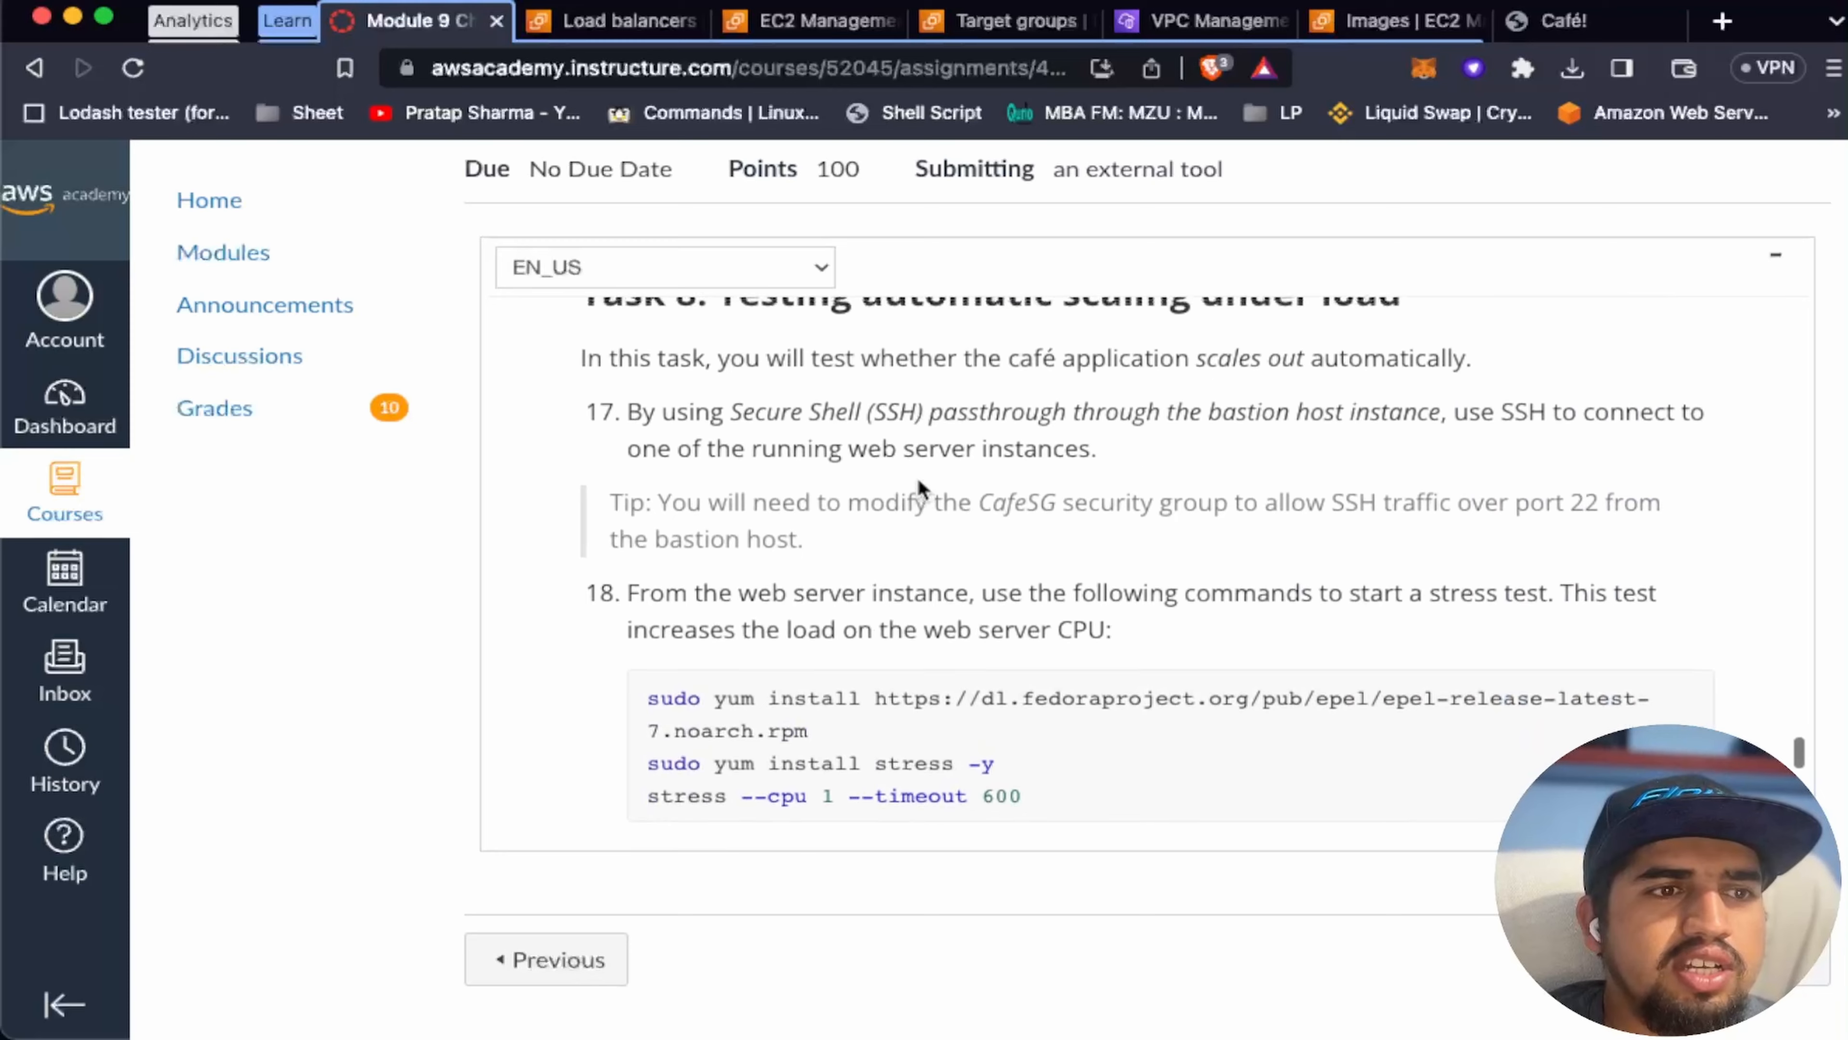
scroll(829, 415, up, 2)
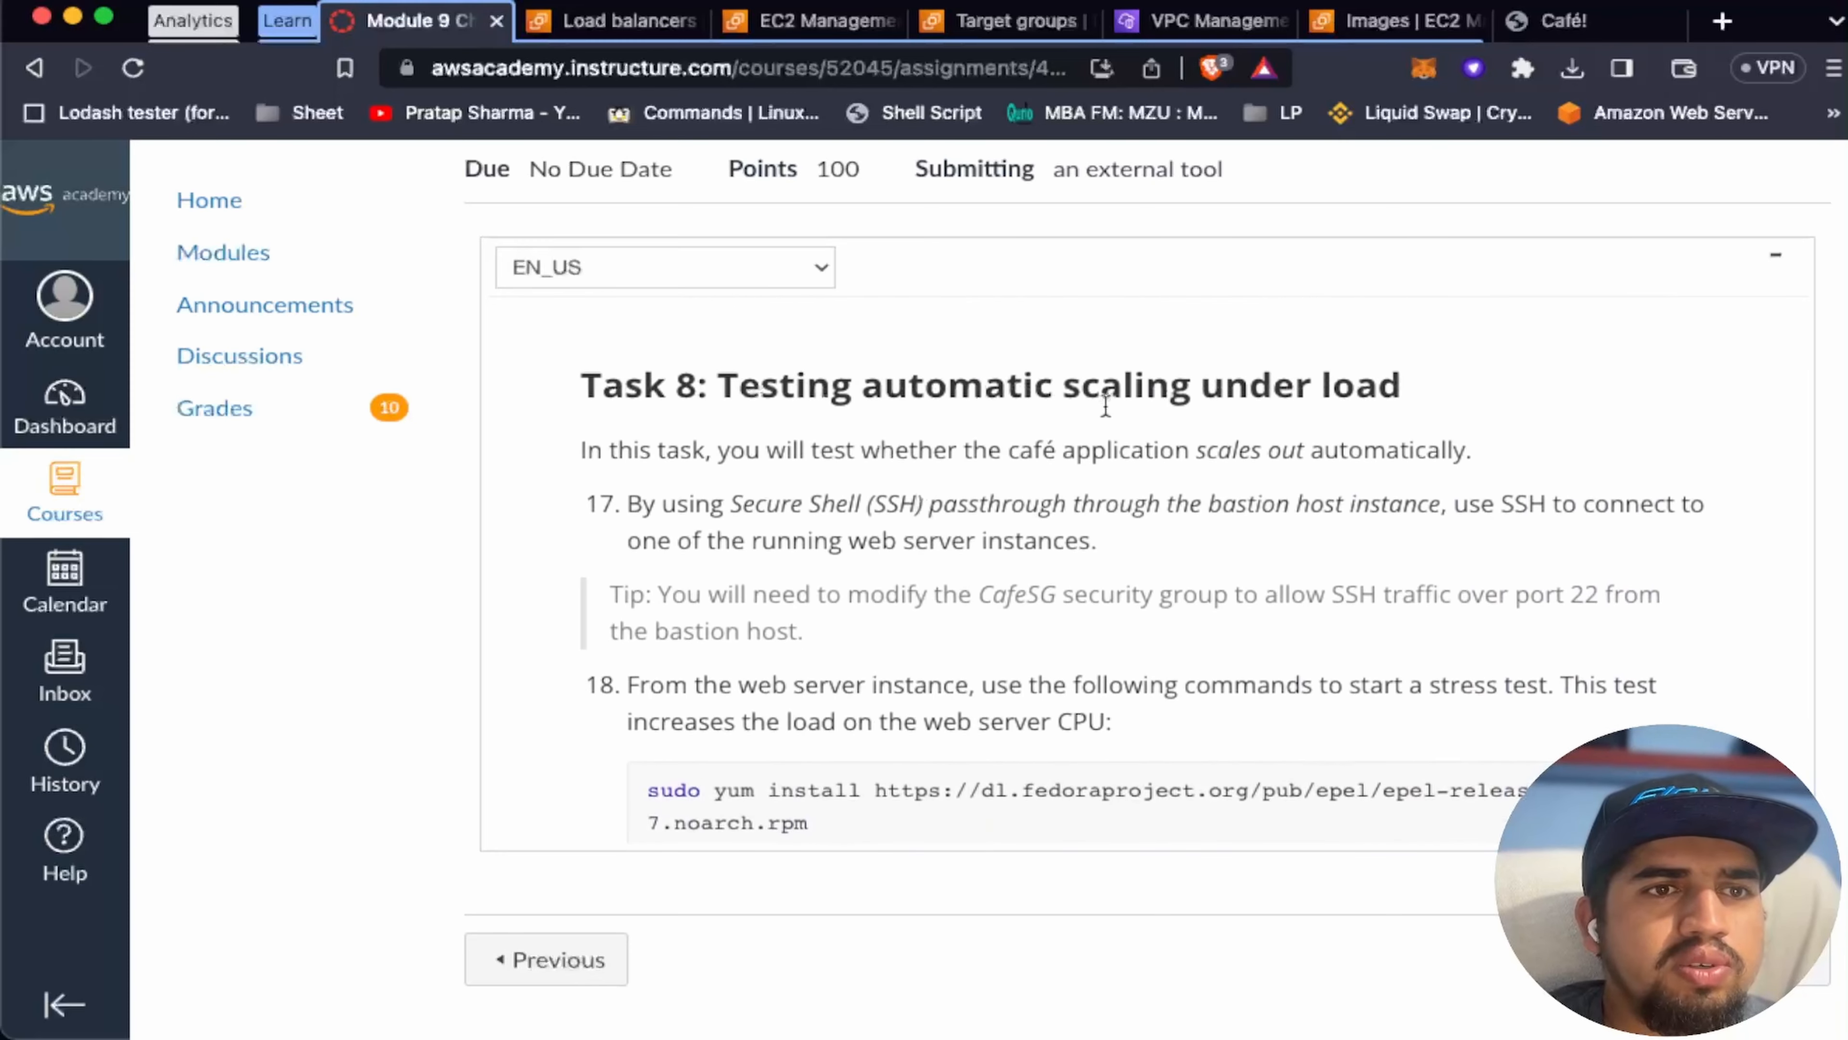
scroll(807, 552, down, 2)
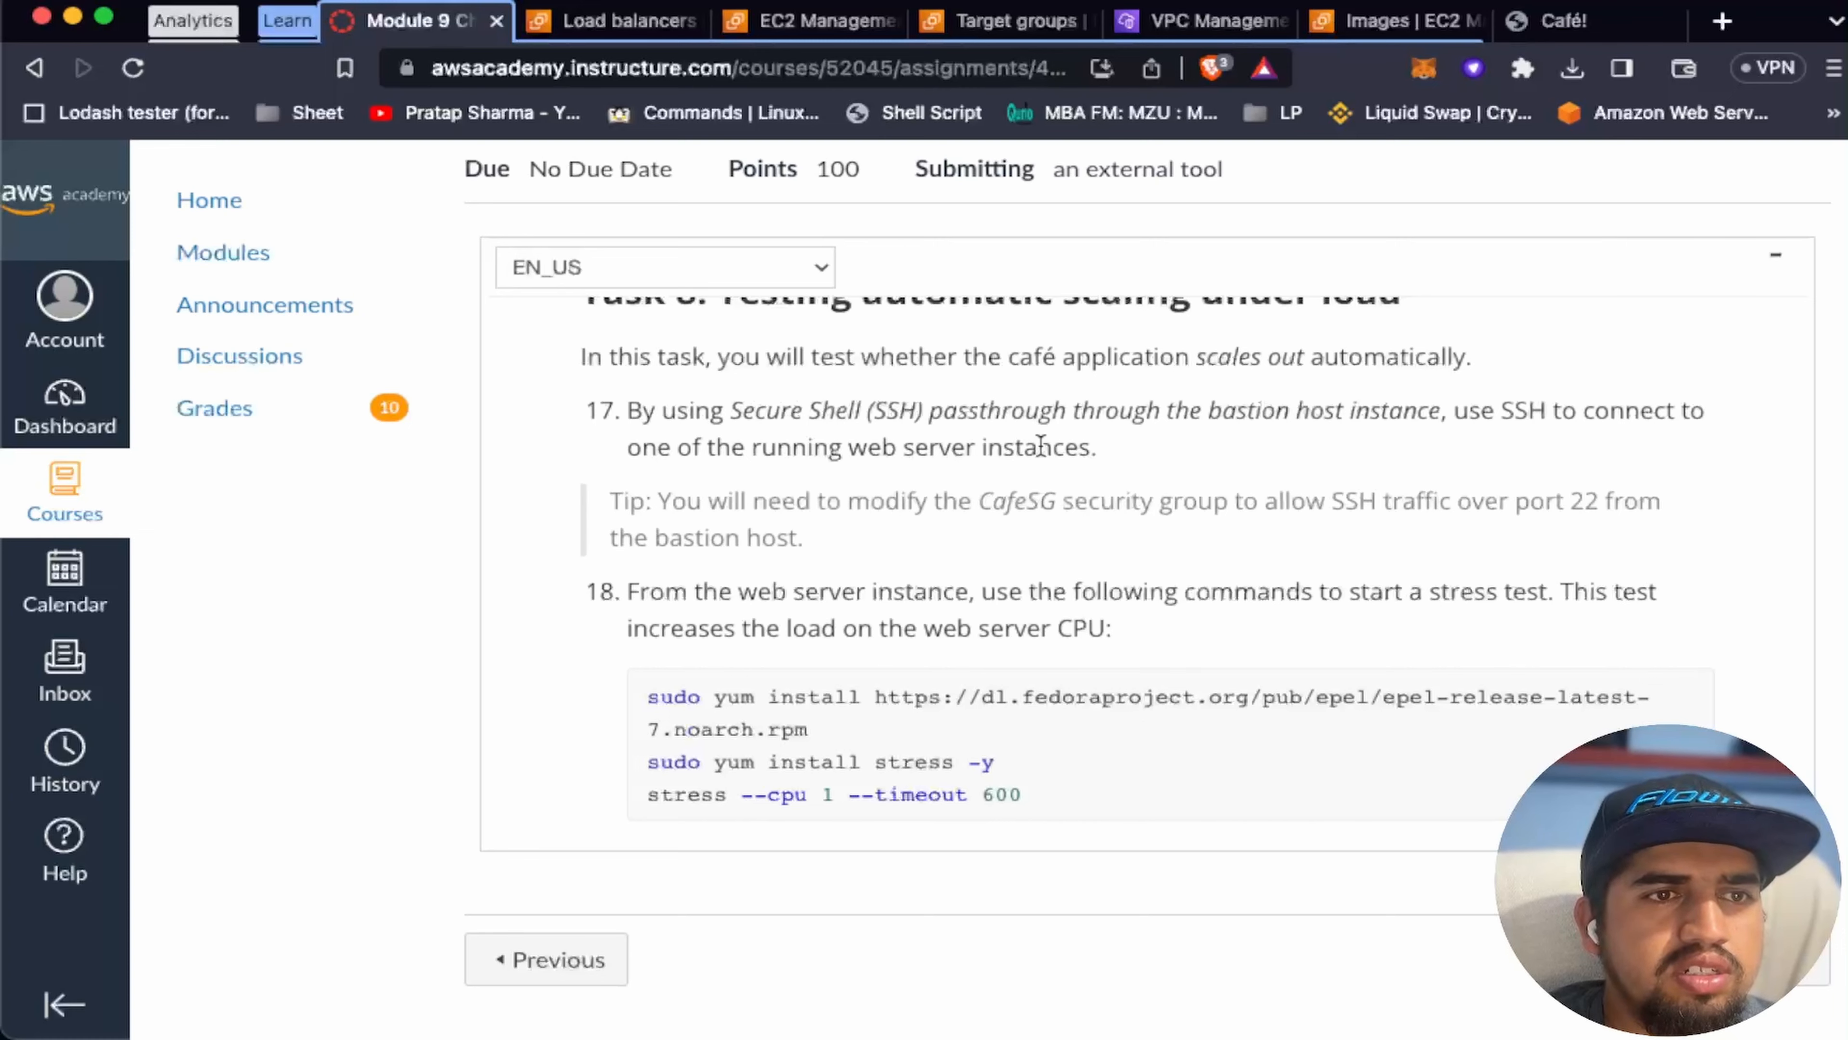
scroll(1004, 568, down, 3)
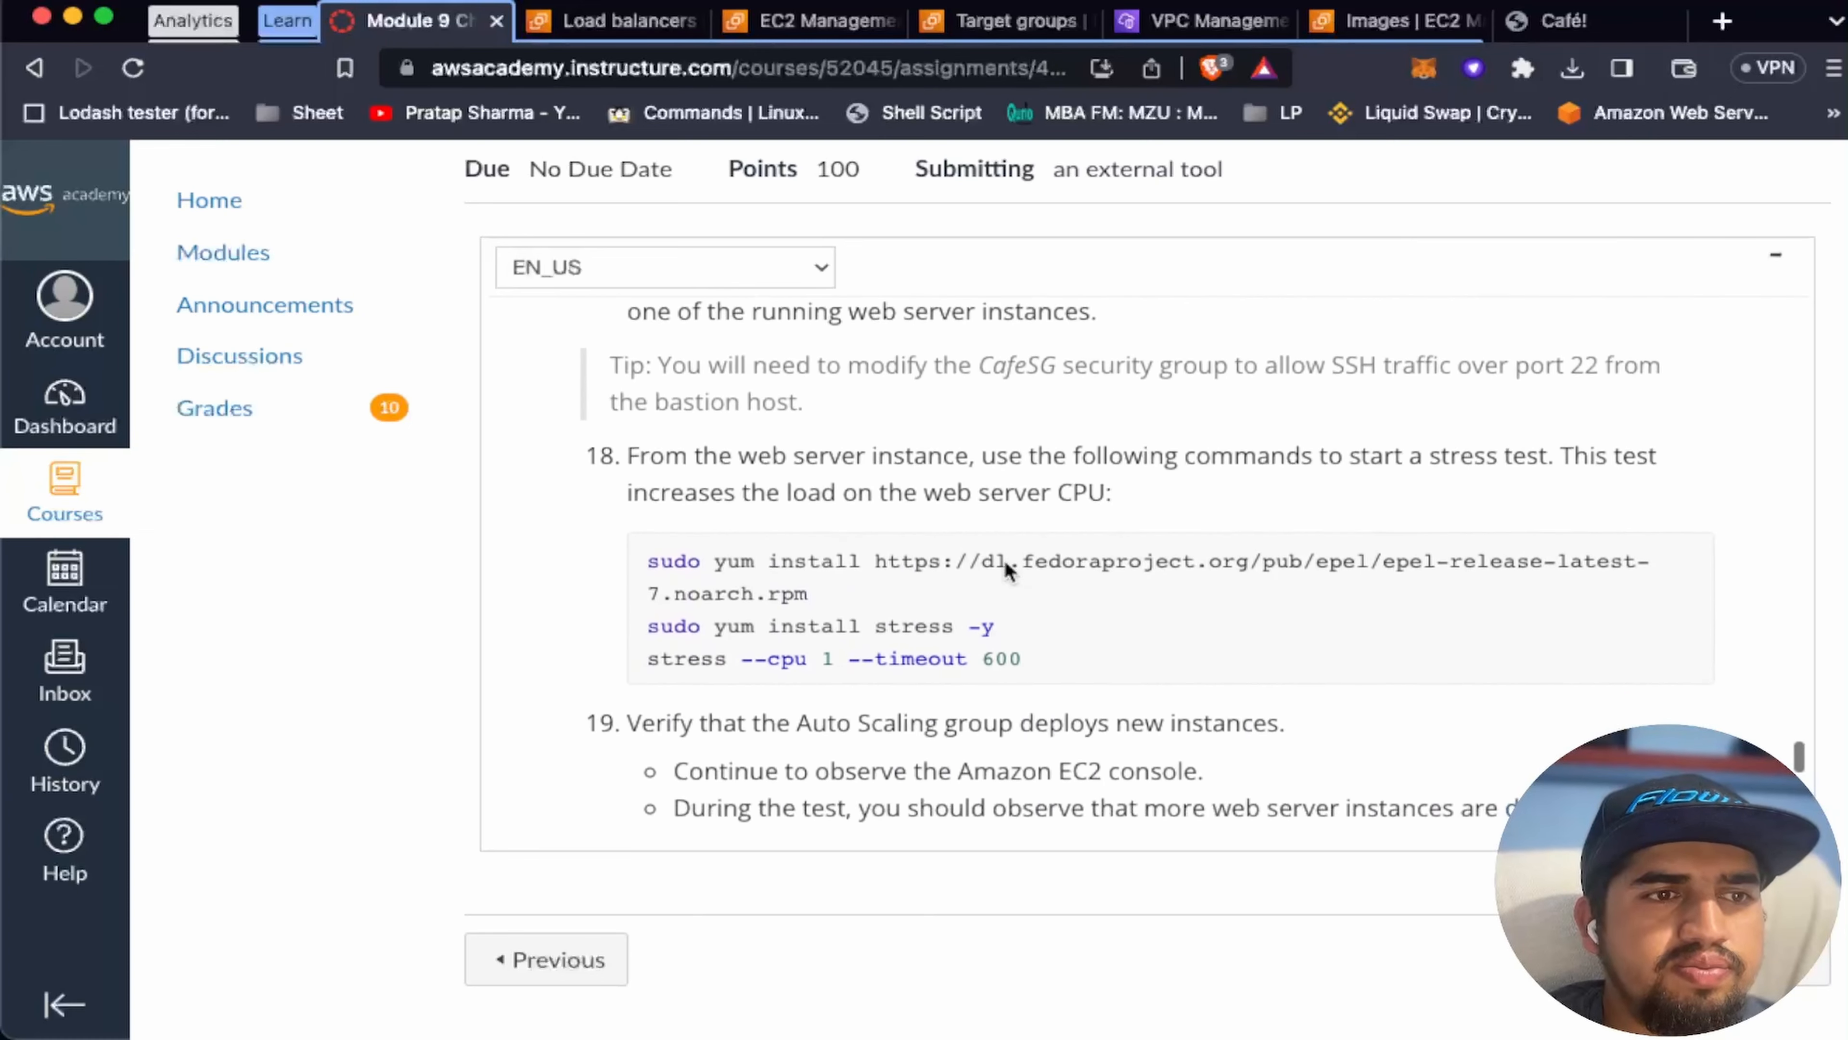
scroll(1006, 570, down, 5)
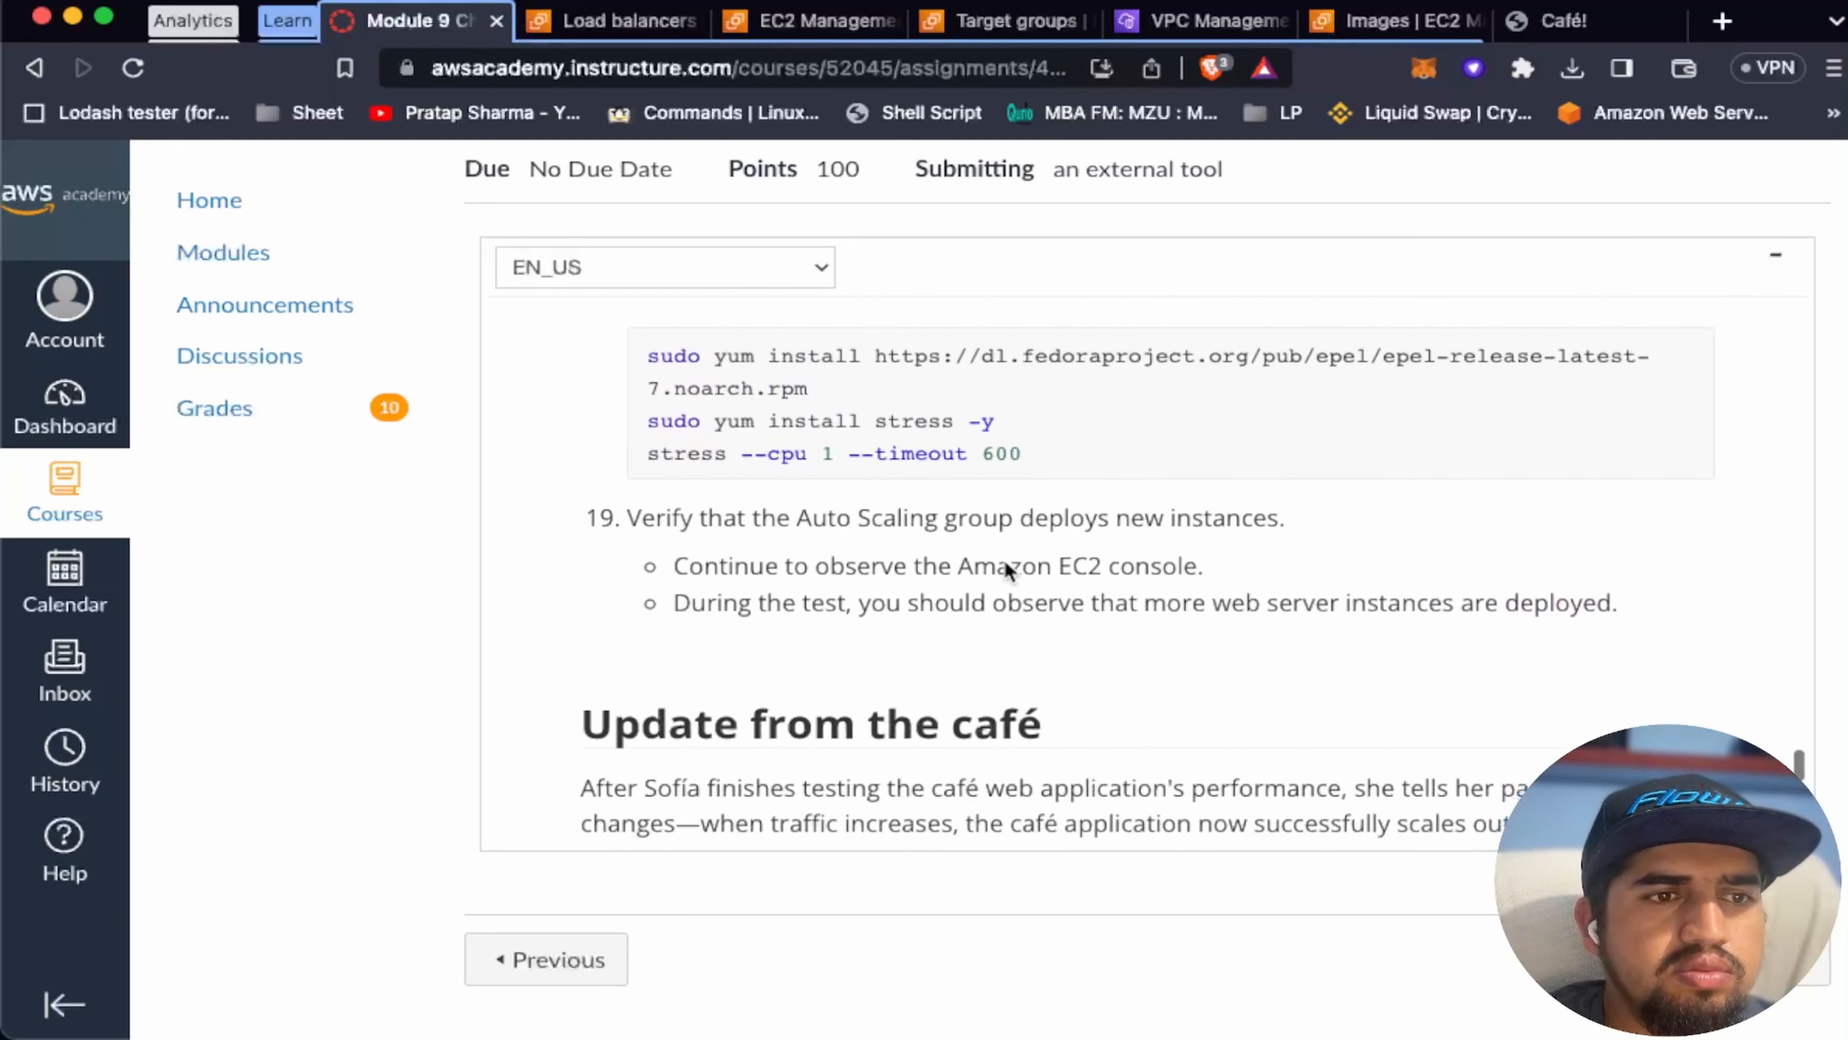
scroll(1008, 570, down, 15)
scroll(1008, 572, up, 14)
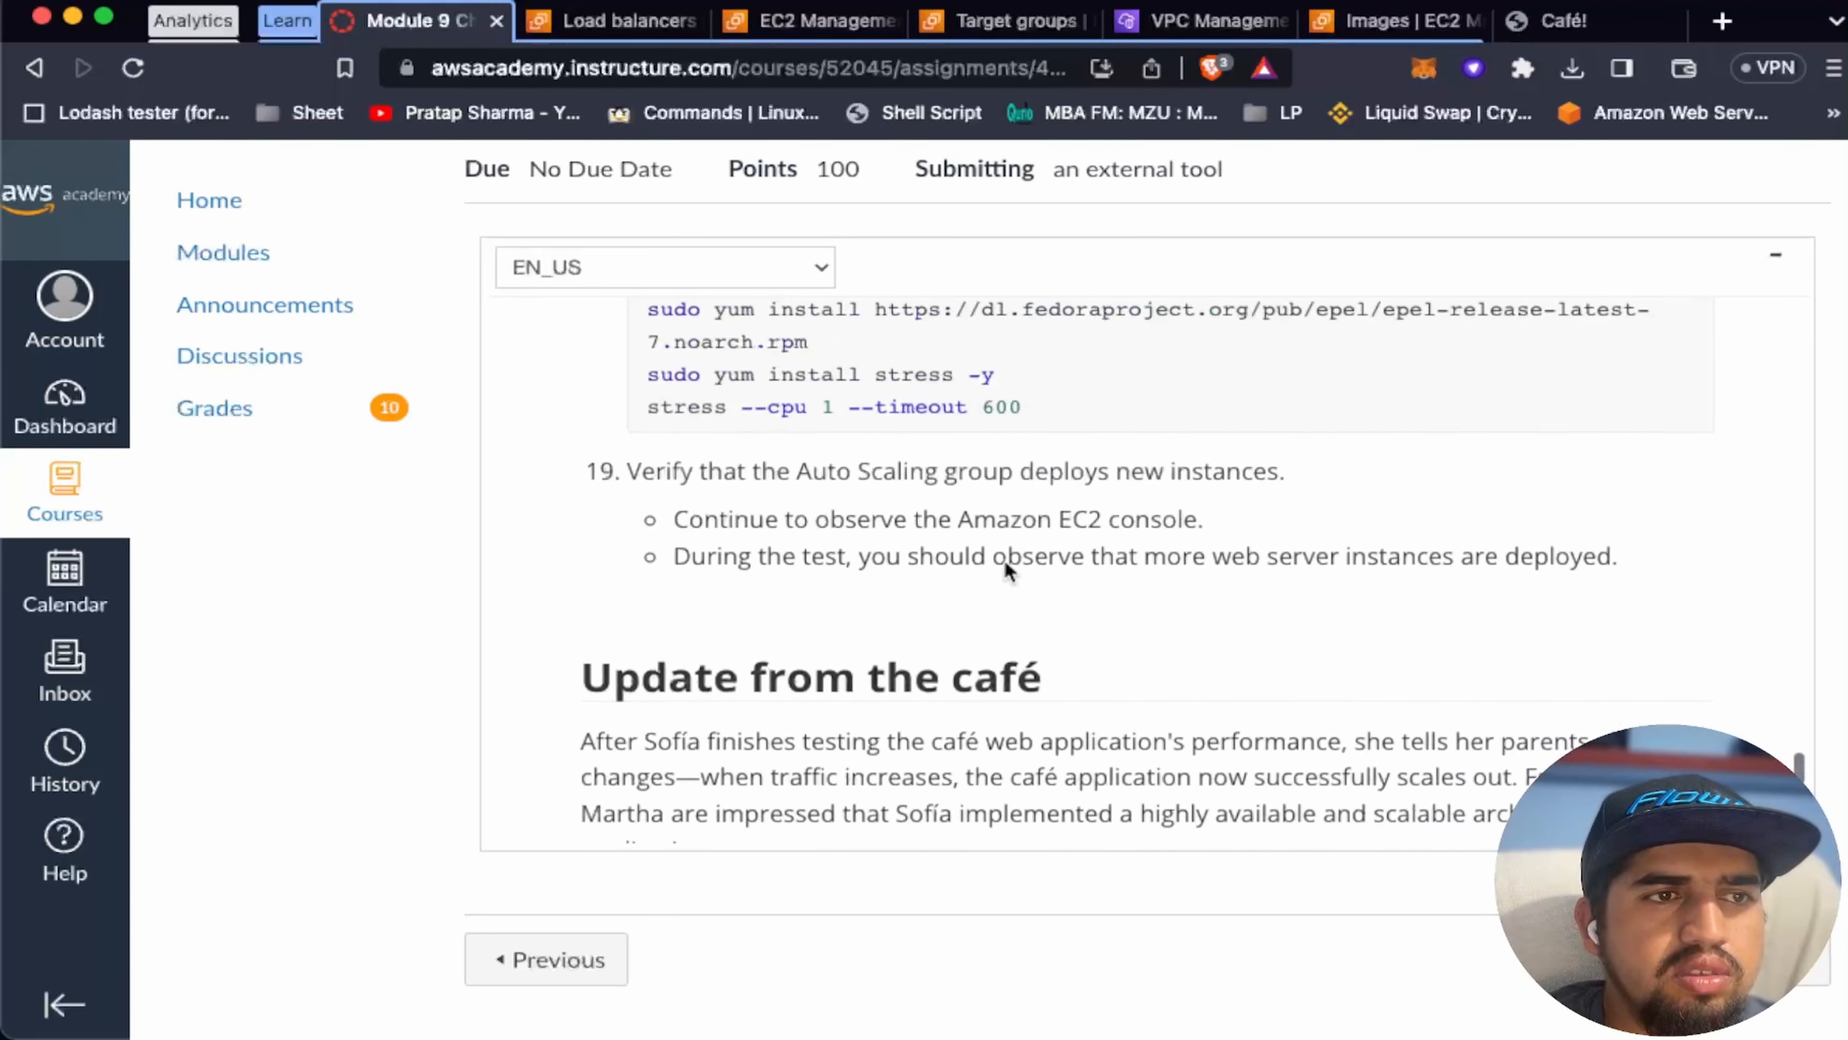
scroll(1006, 569, up, 7)
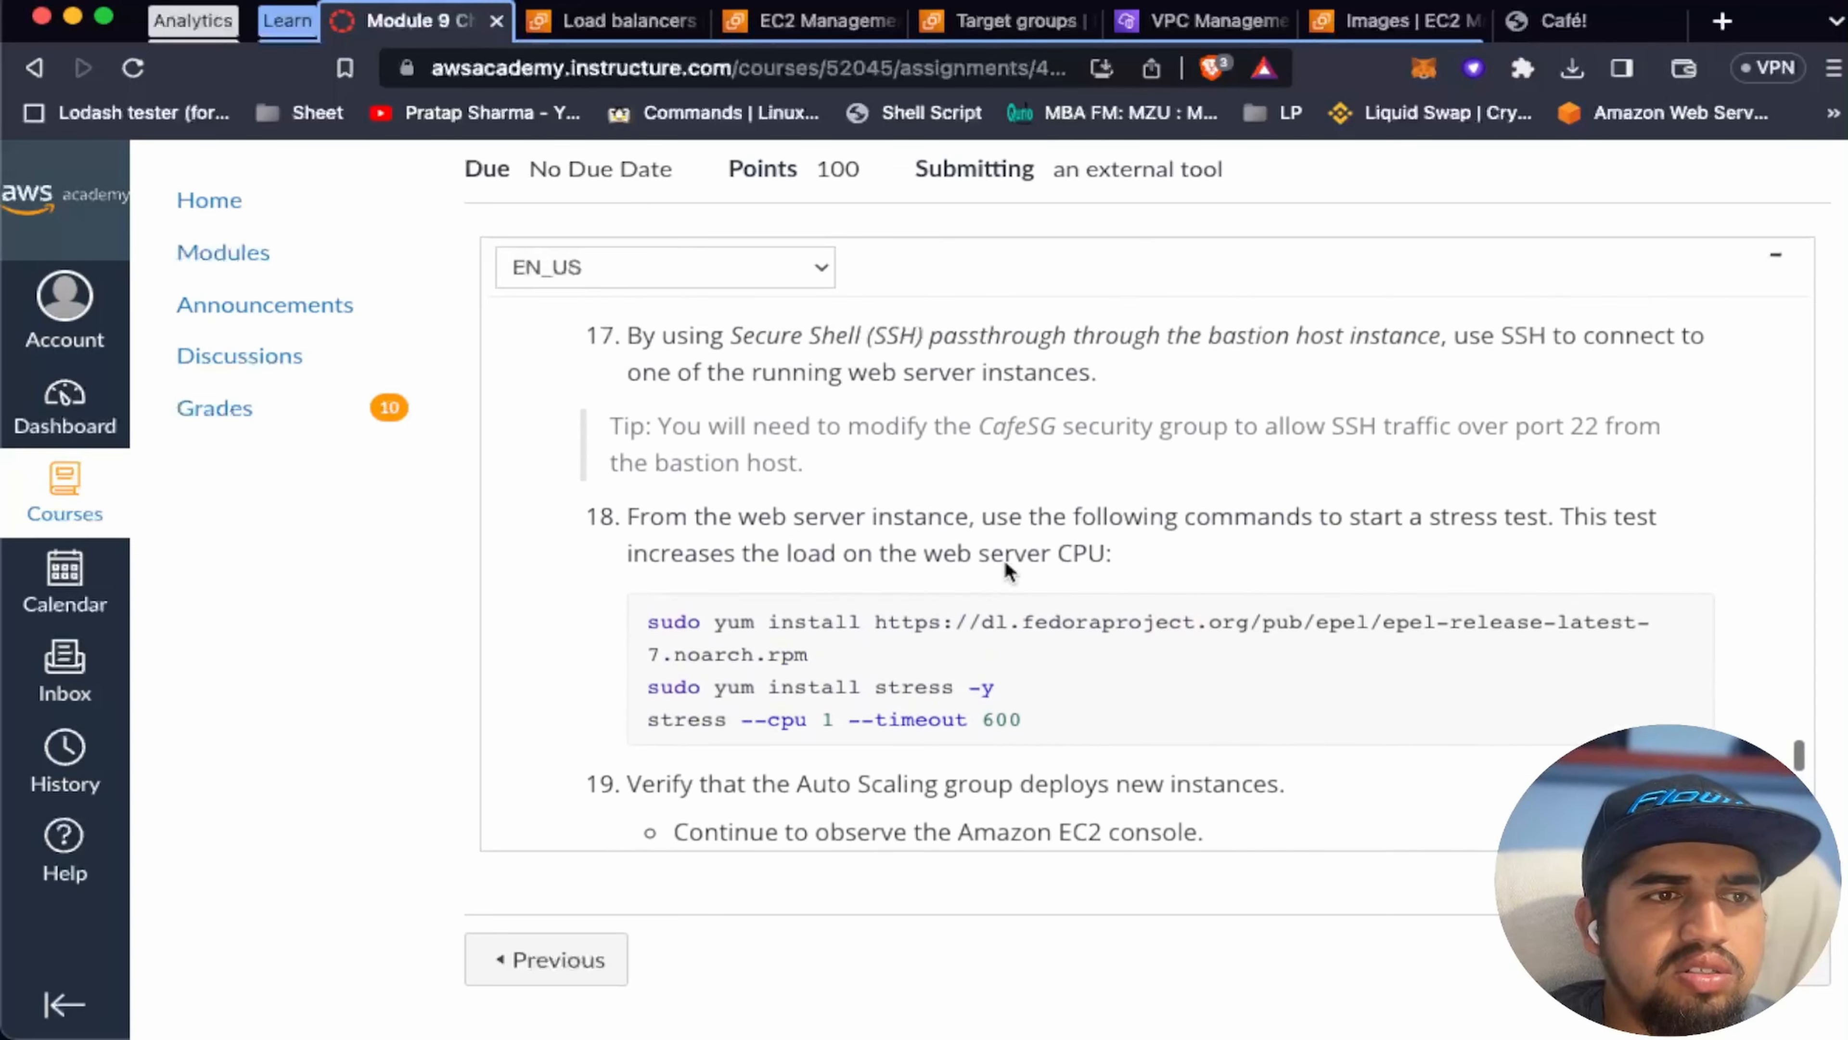
scroll(1005, 563, up, 3)
scroll(917, 538, down, 5)
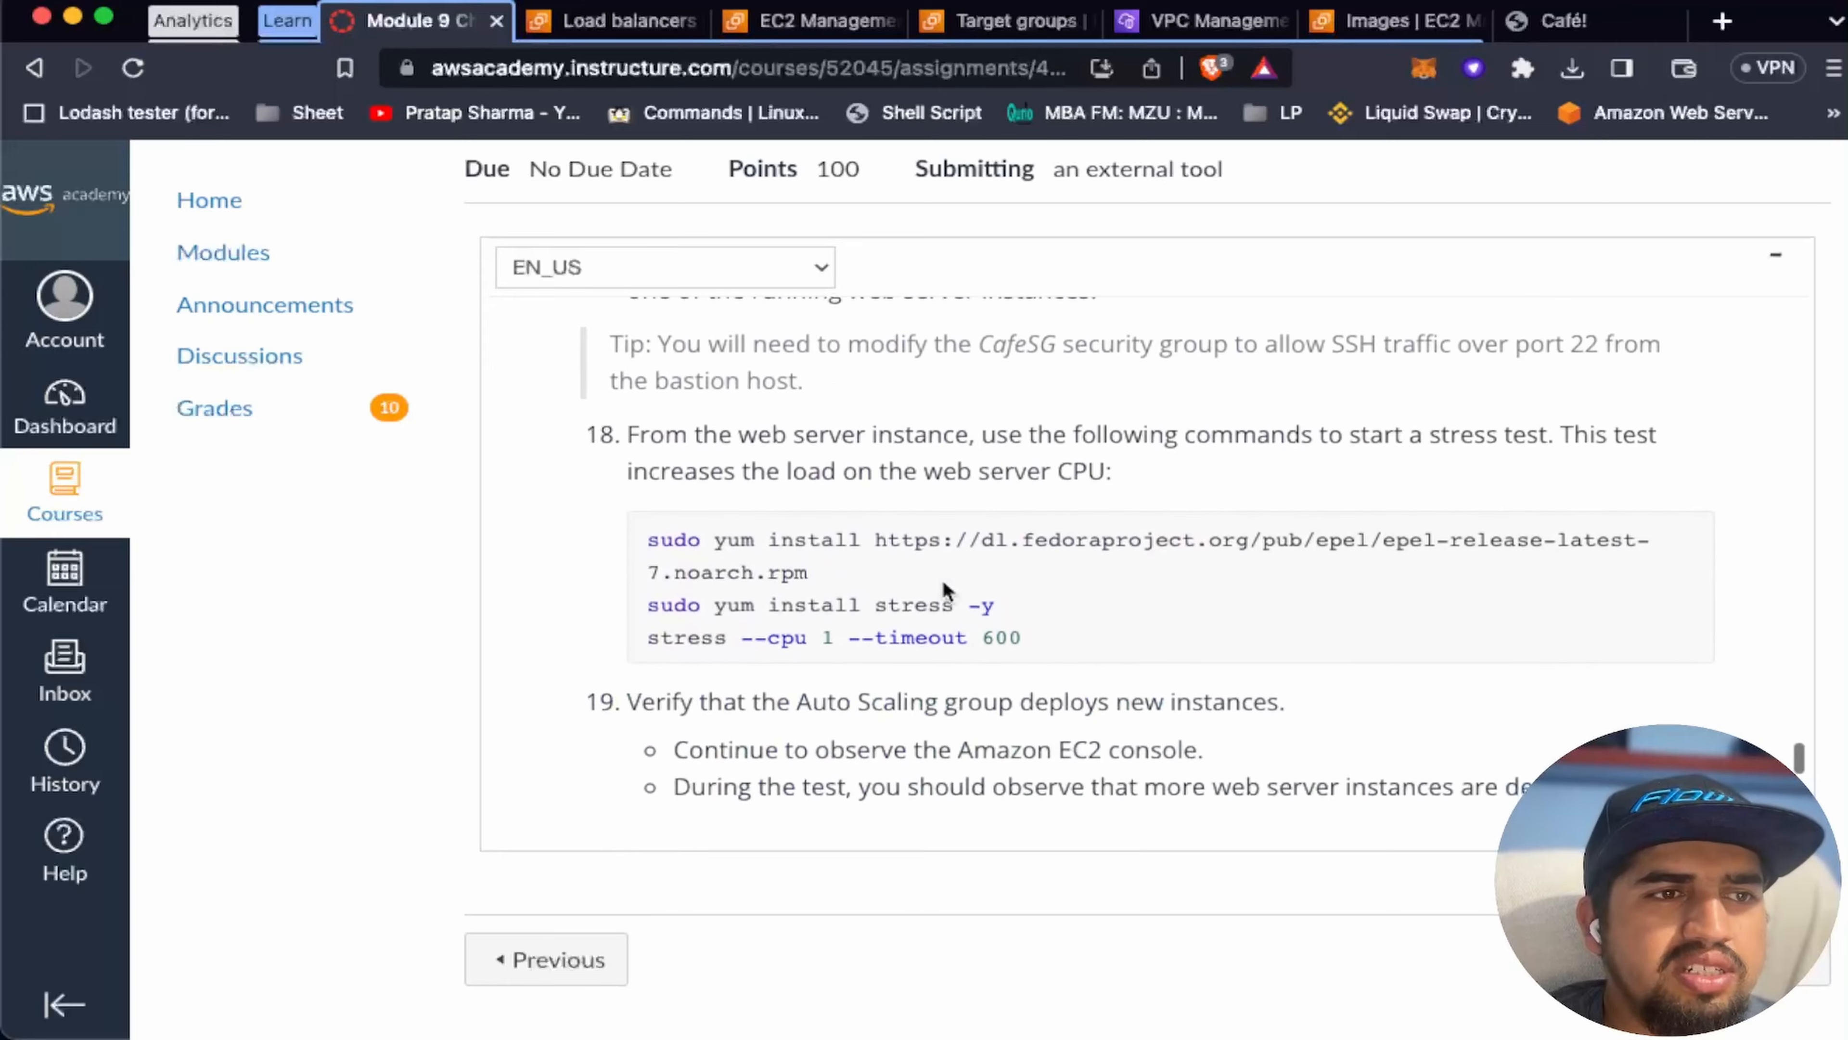
scroll(936, 489, down, 4)
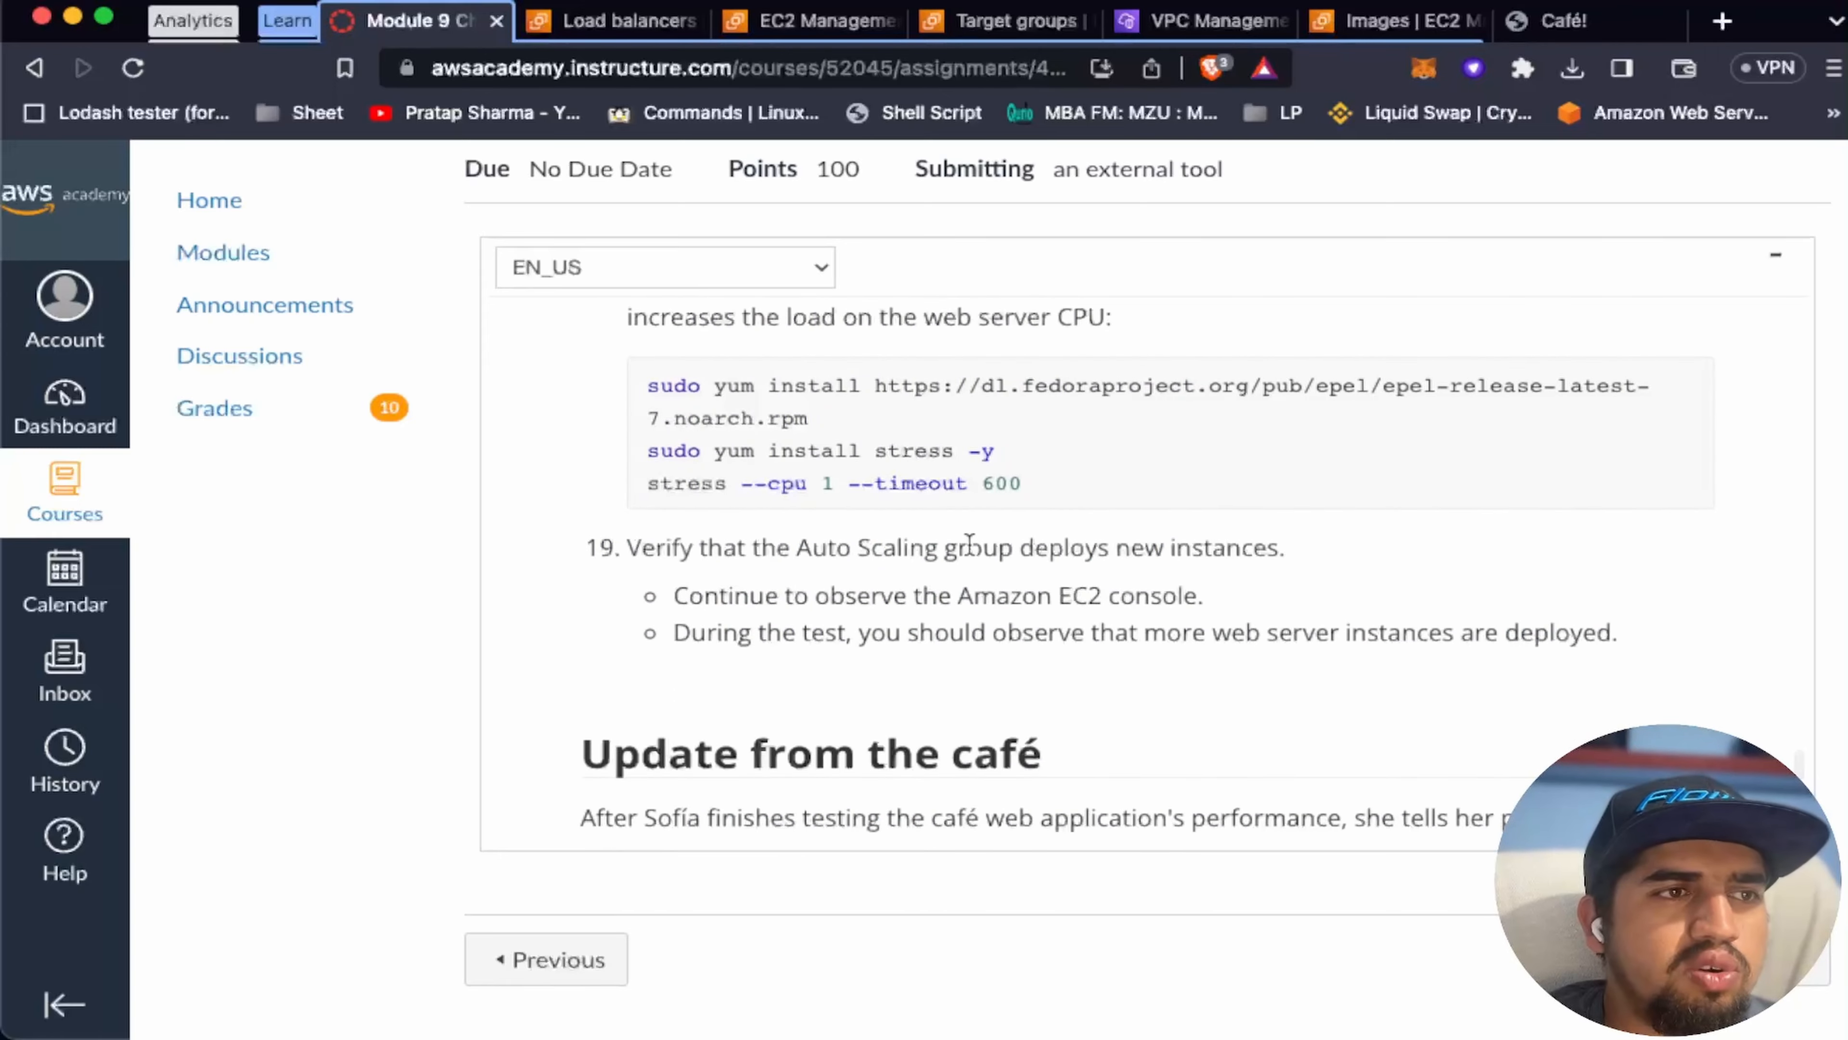
Step: Return to the start of the Module 9 Challenge Lab page and submit the lab for grading
scroll(968, 543, up, 20)
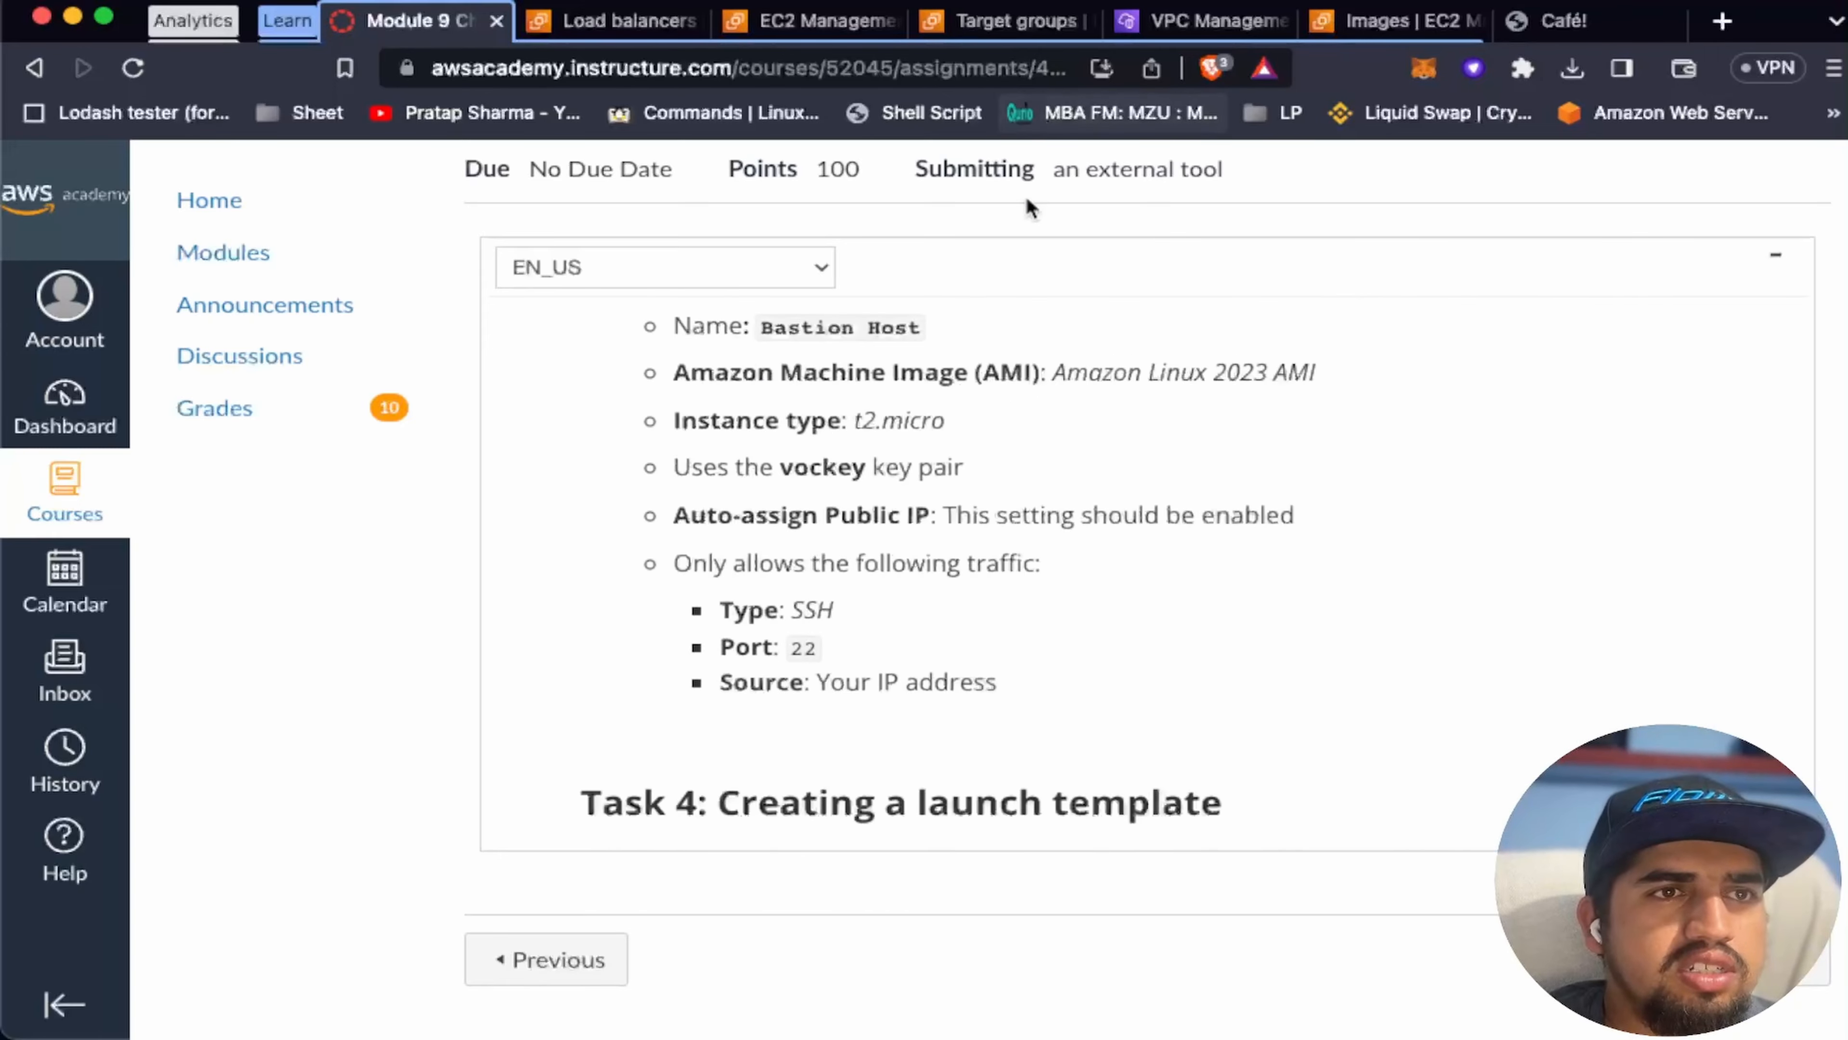
scroll(1026, 198, up, 5)
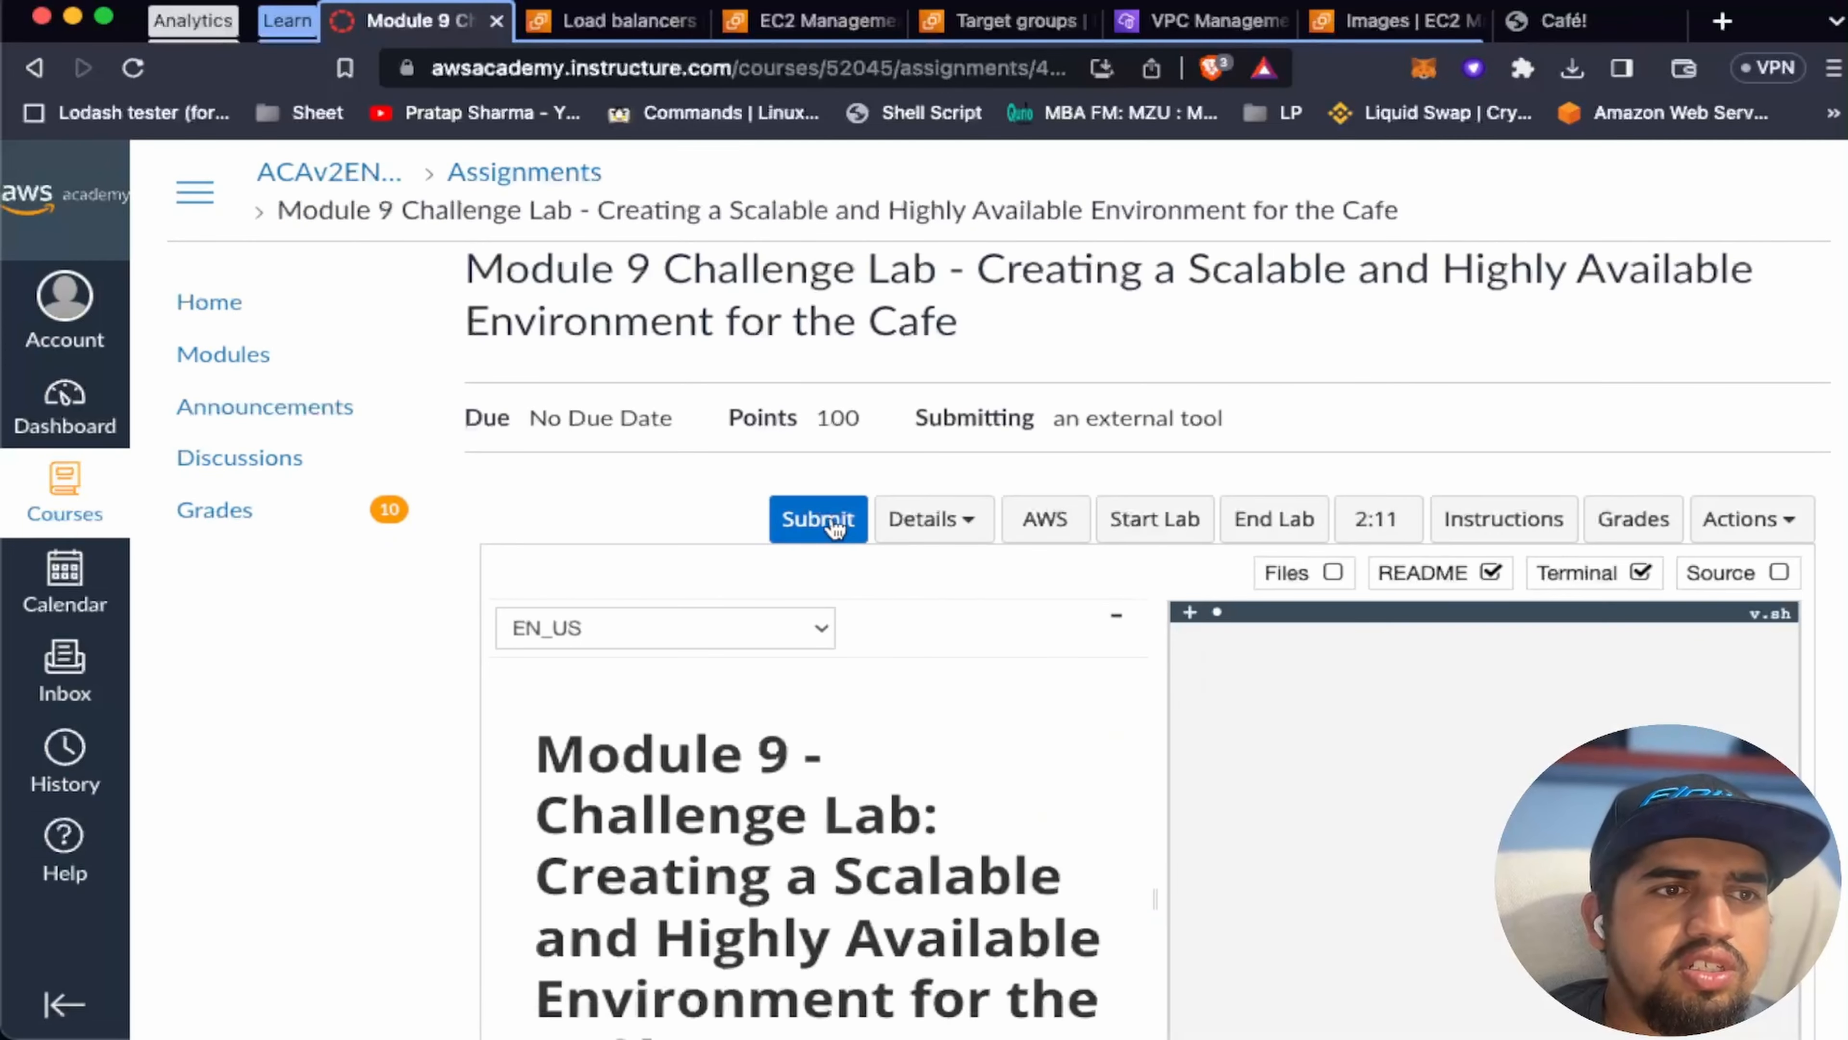
click(831, 521)
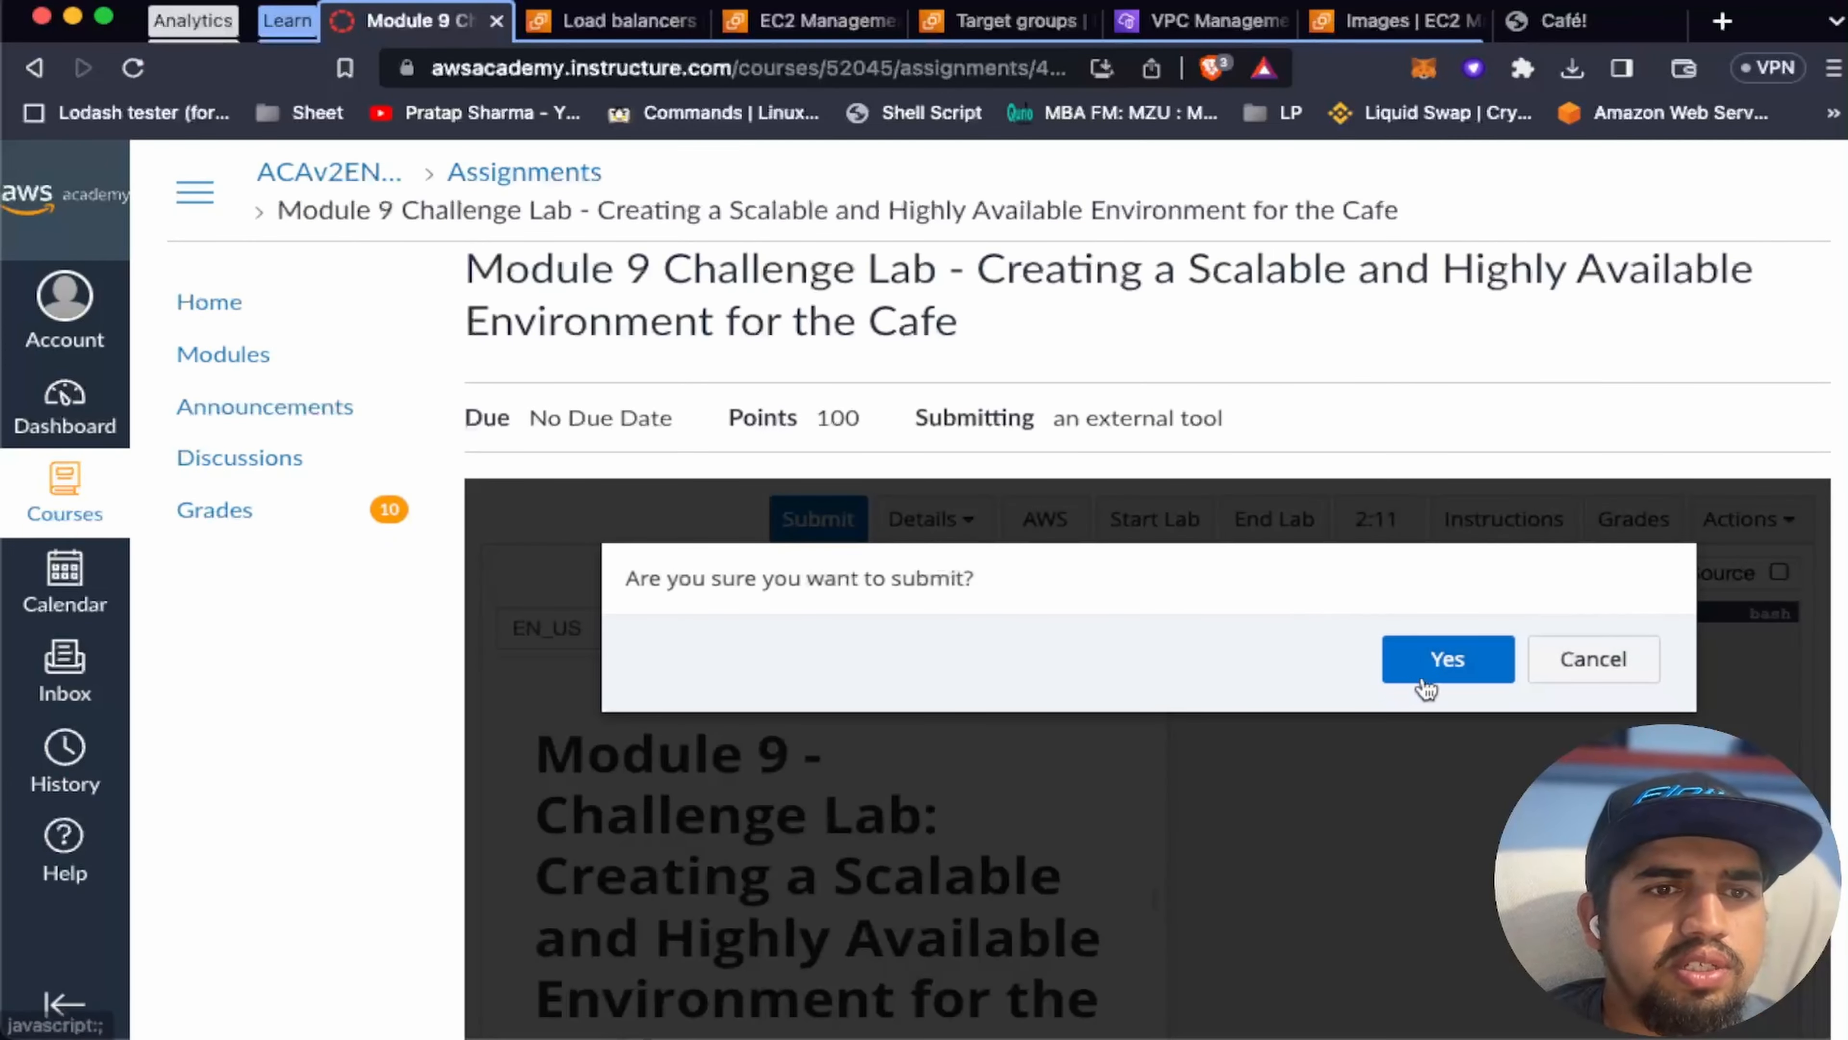
click(1426, 684)
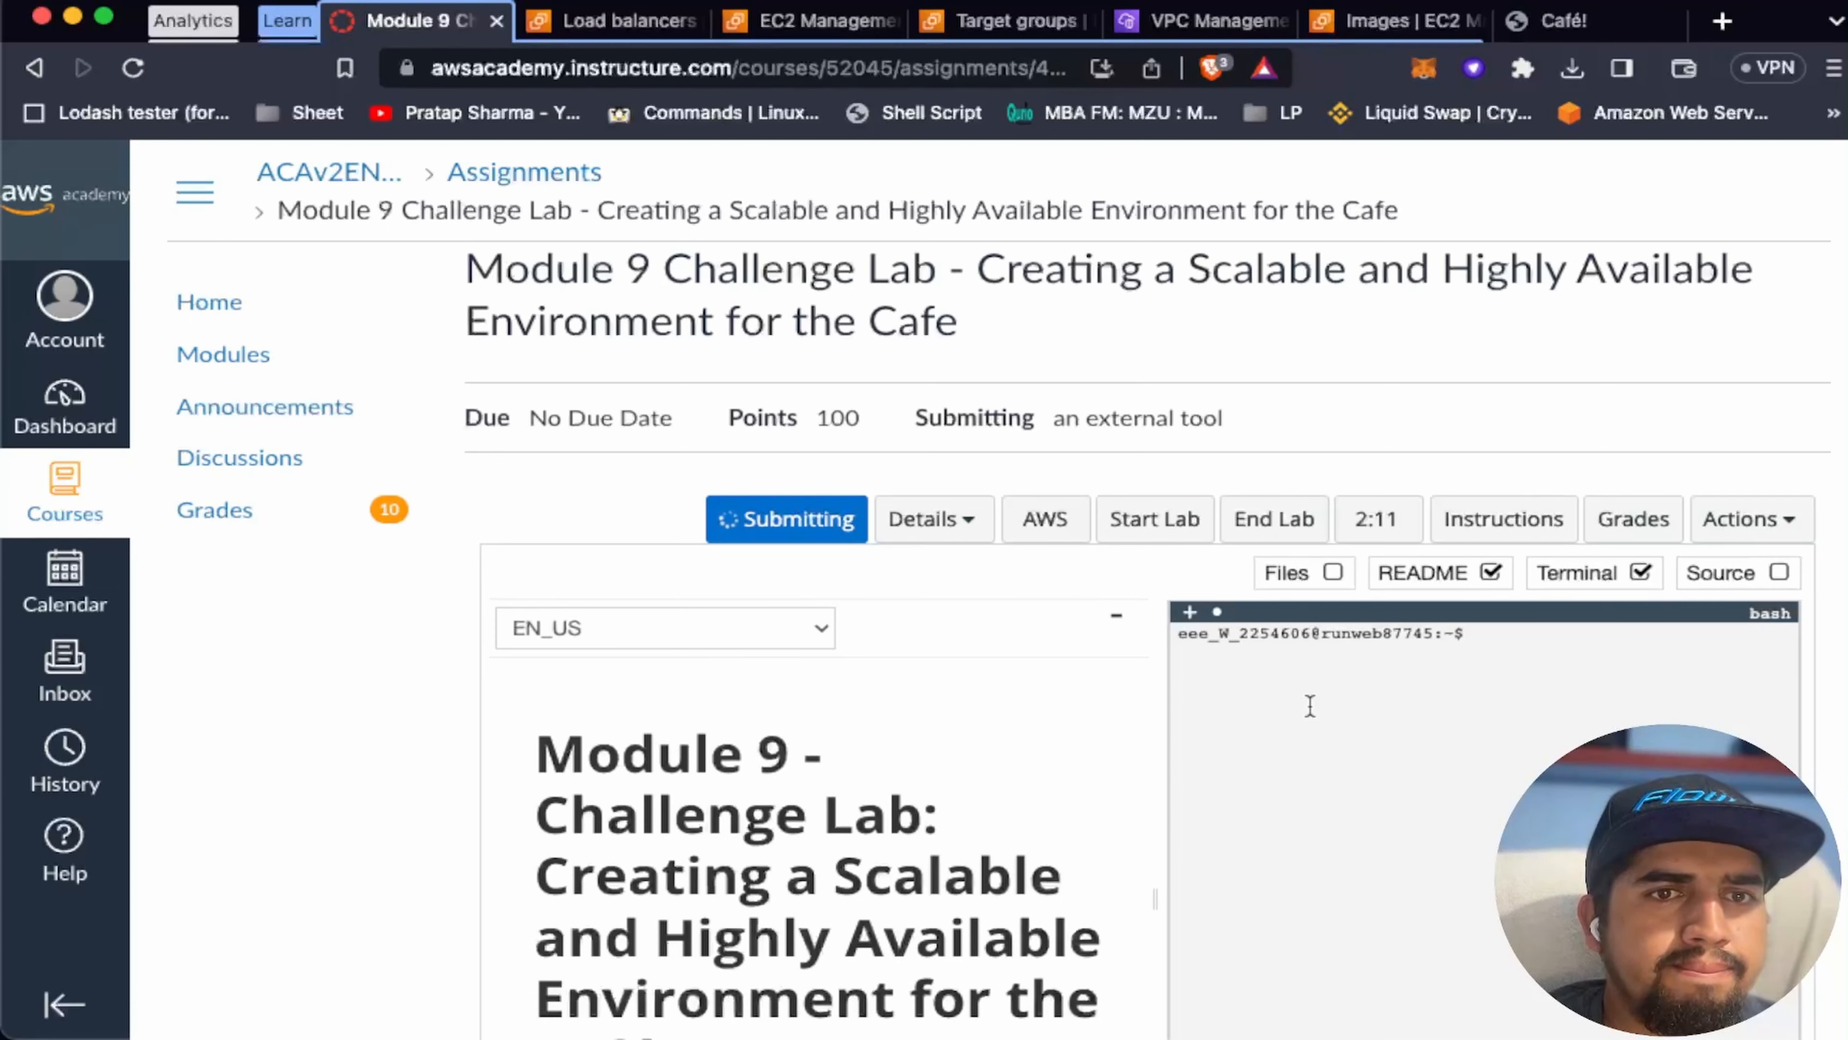
Step: Show the lab's grades and submission details and check the total score
click(1604, 538)
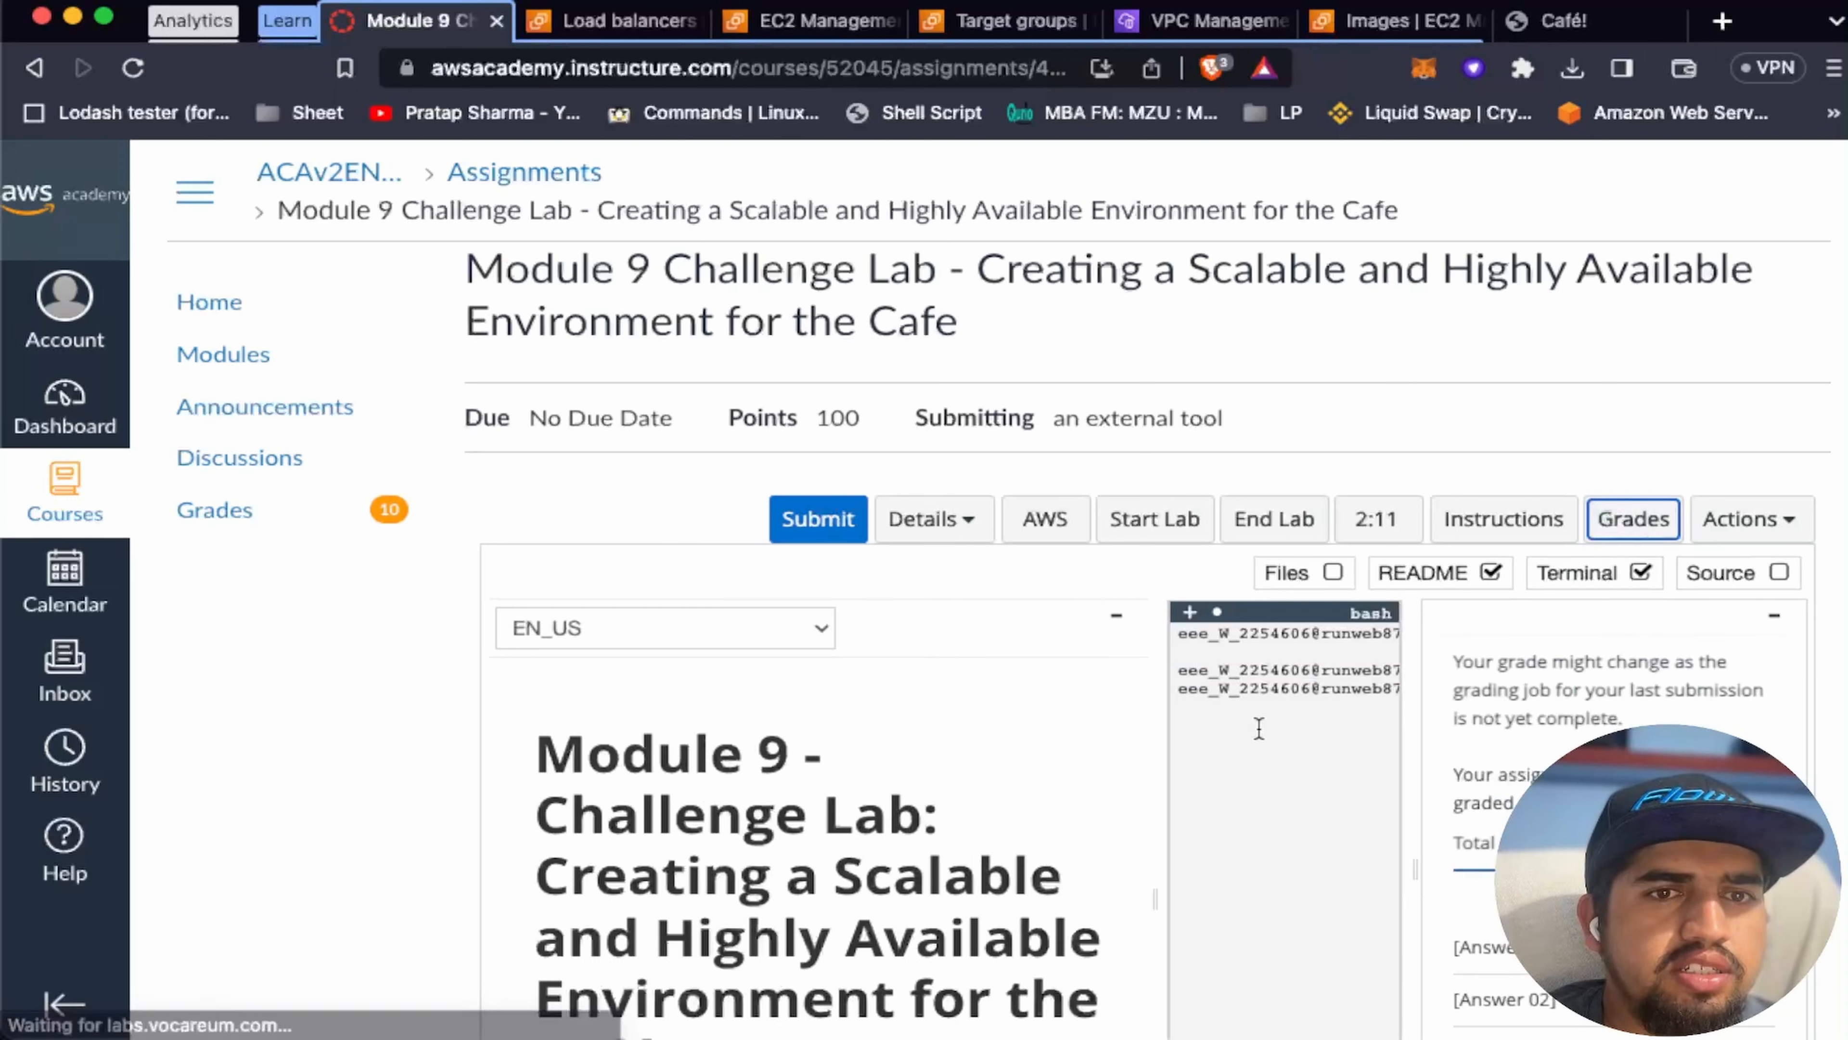
click(932, 519)
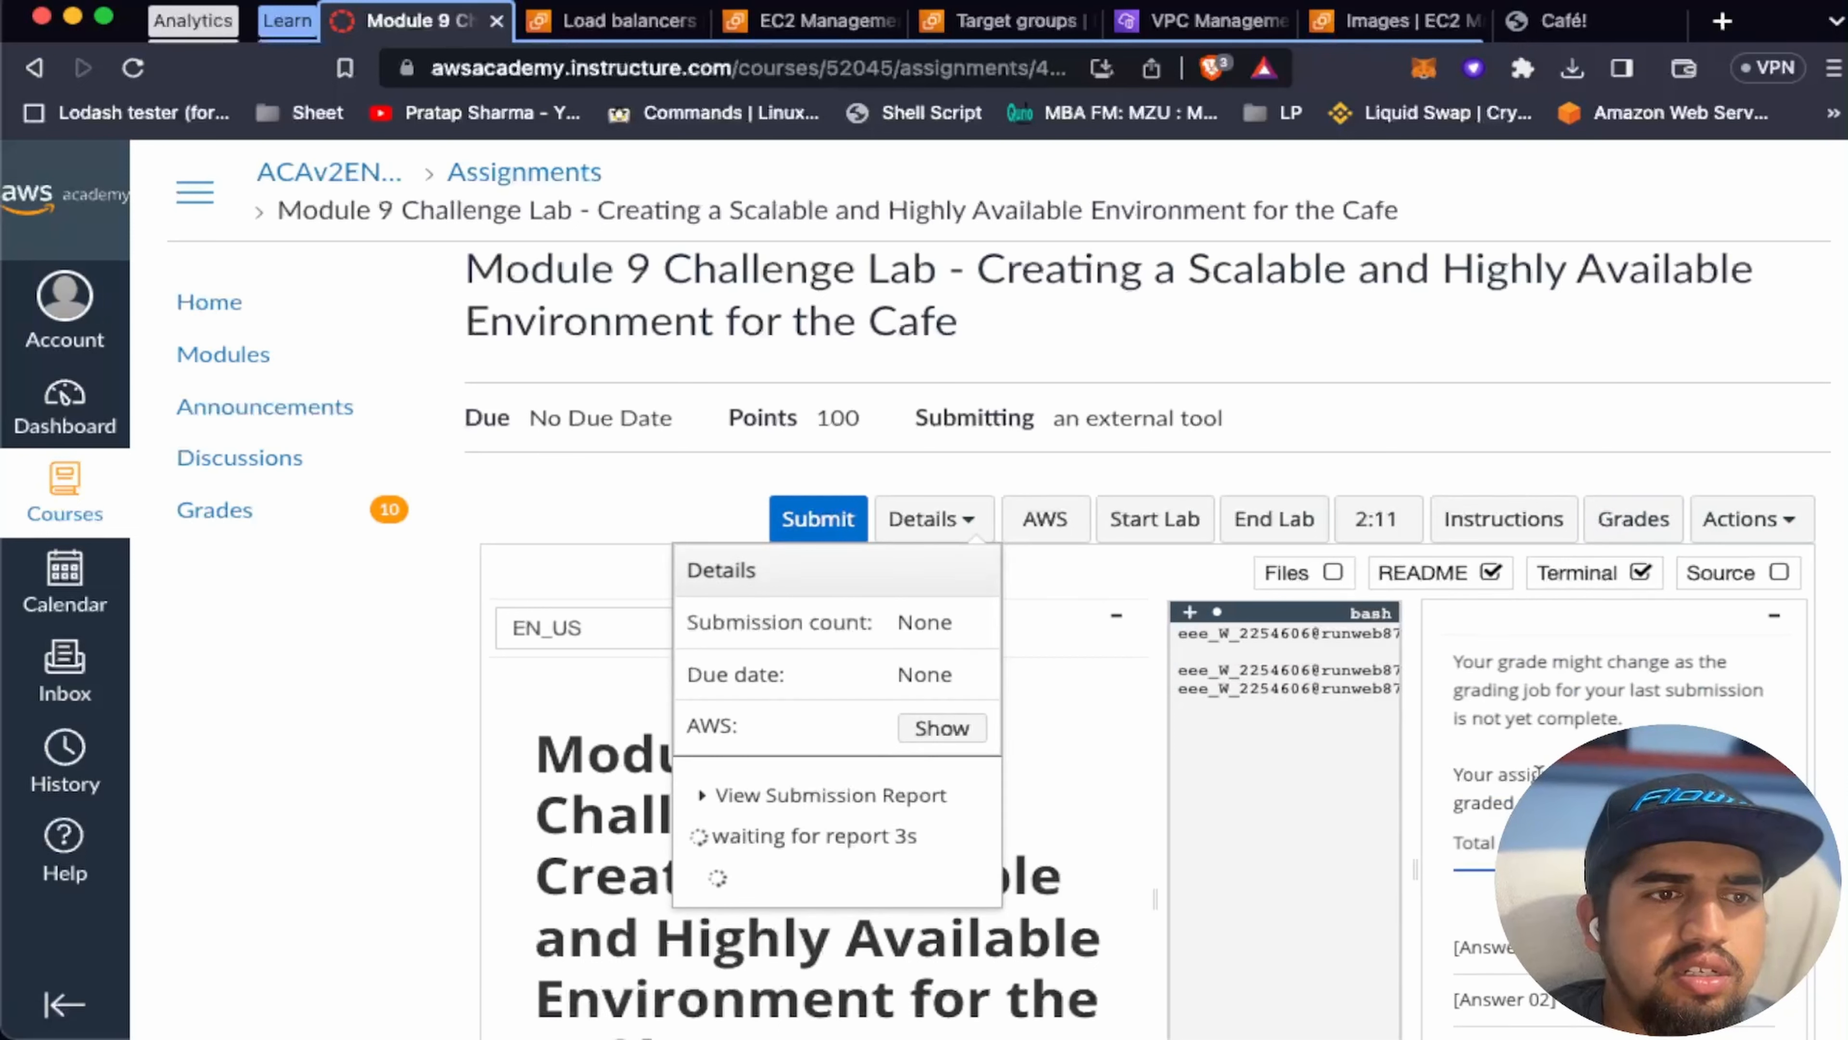
scroll(1535, 770, down, 4)
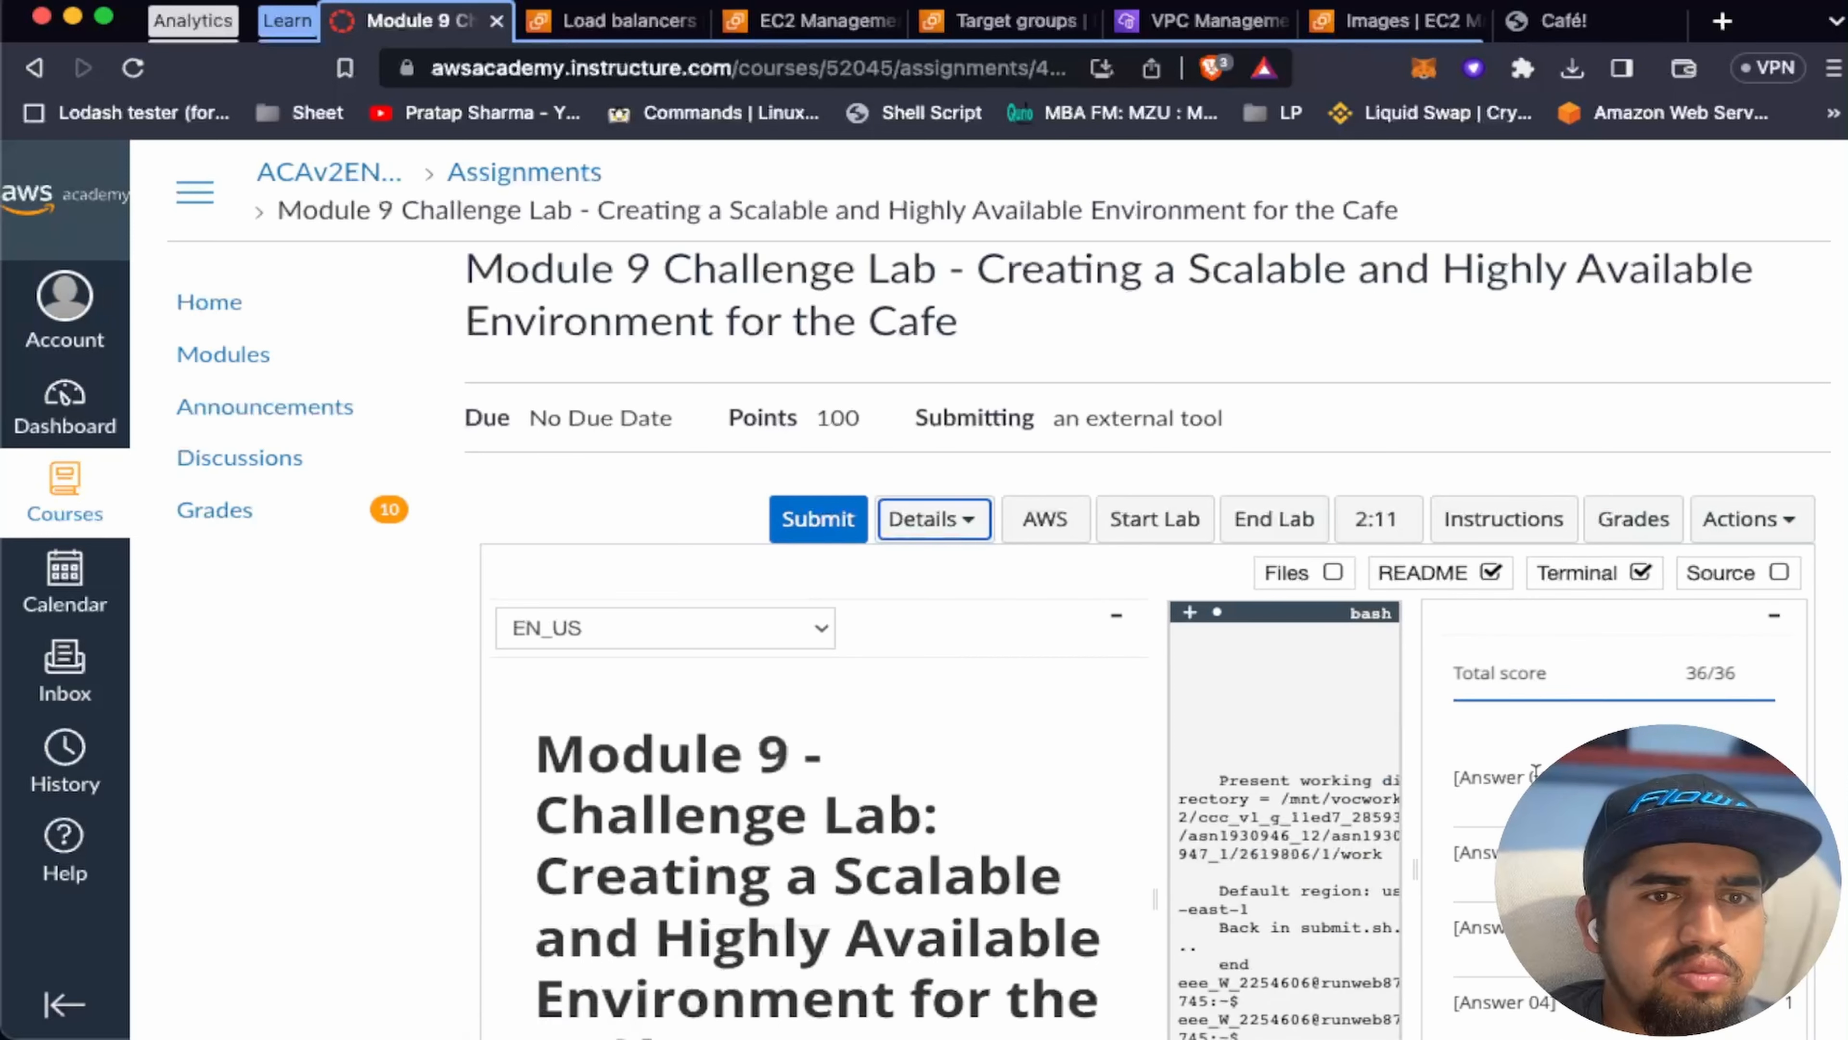
triple_click(1691, 673)
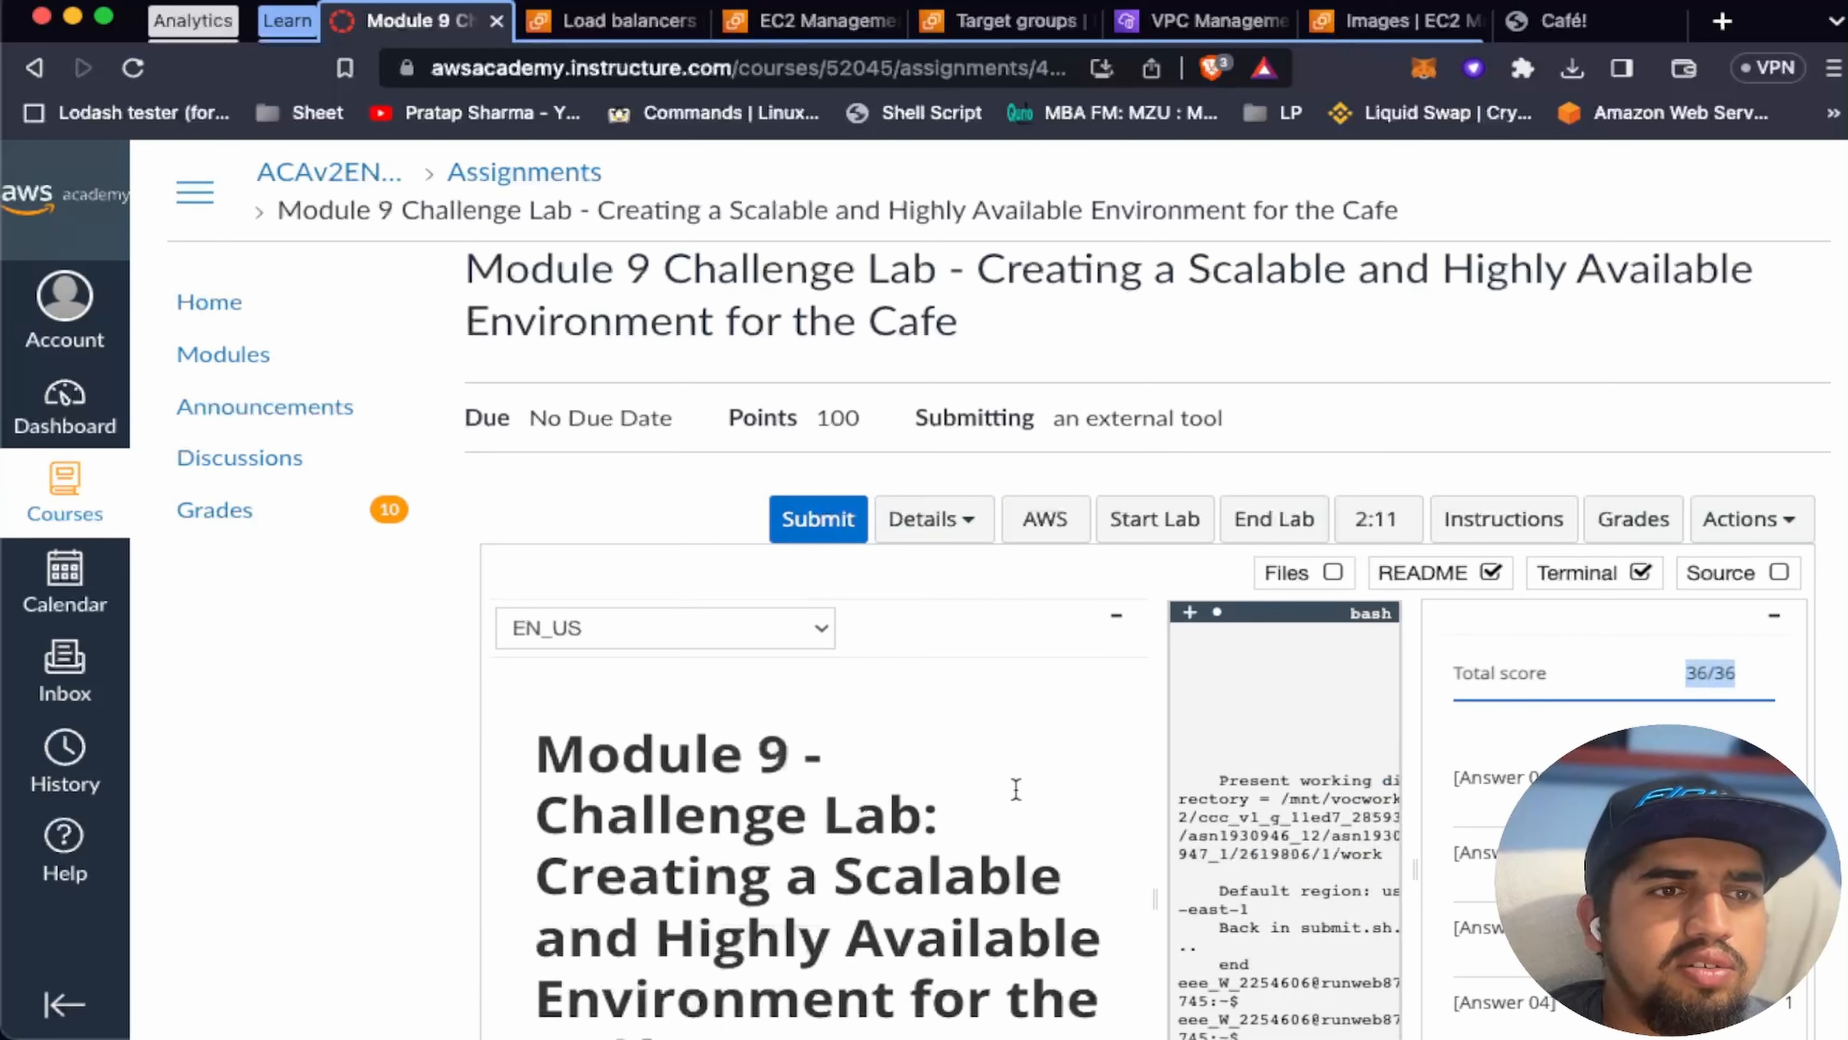
scroll(1016, 789, down, 5)
scroll(1011, 784, up, 5)
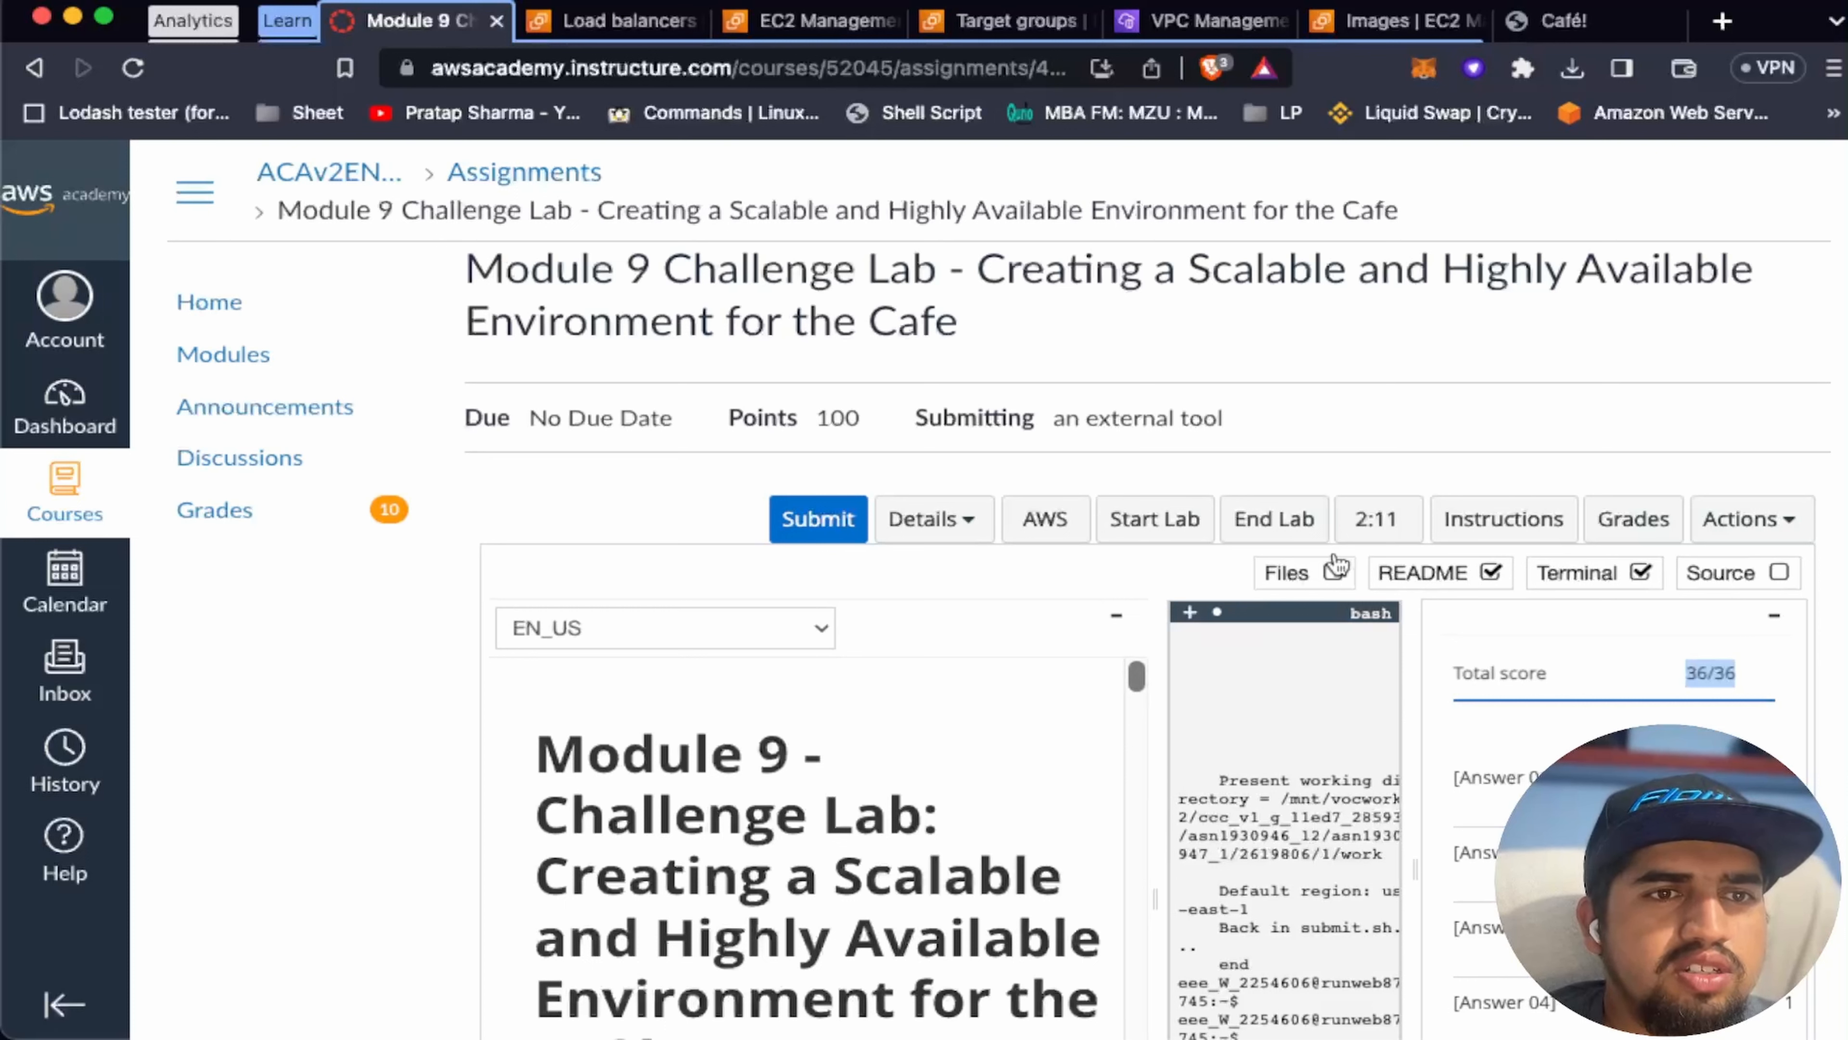